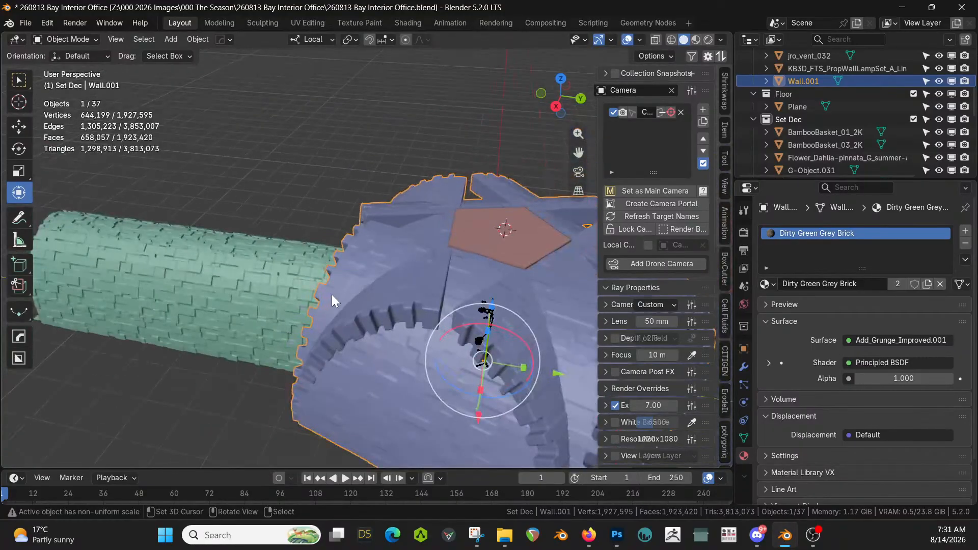
# Exclude the Corridor collection from the view layer so that only the vaulted brick room remains around the figure
pyautogui.scroll(2, 826, 129)
pyautogui.scroll(5, 829, 126)
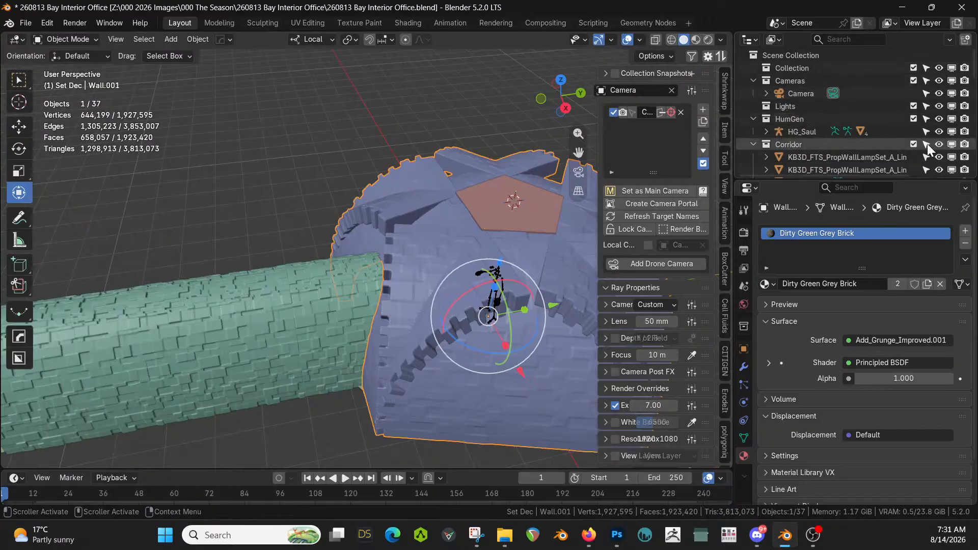
pyautogui.click(914, 144)
pyautogui.moveTo(469, 216); pyautogui.dragTo(568, 186, button='middle')
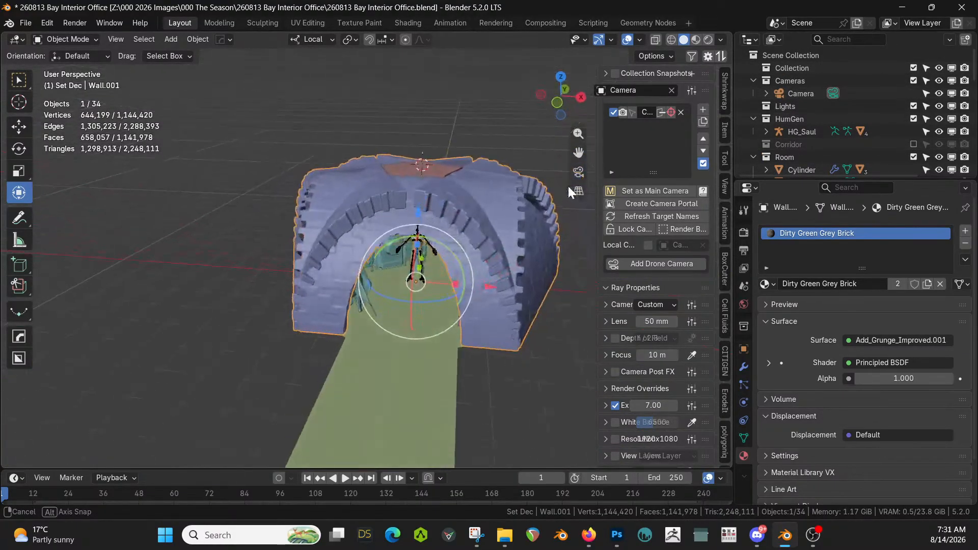
# Put the Wall.001 mesh into Edit Mode, framing the foot of its arch opening where the two wall faces meet
pyautogui.scroll(6, 426, 224)
pyautogui.moveTo(426, 225); pyautogui.dragTo(387, 360, button='middle')
pyautogui.scroll(-5, 398, 304)
pyautogui.scroll(4, 400, 337)
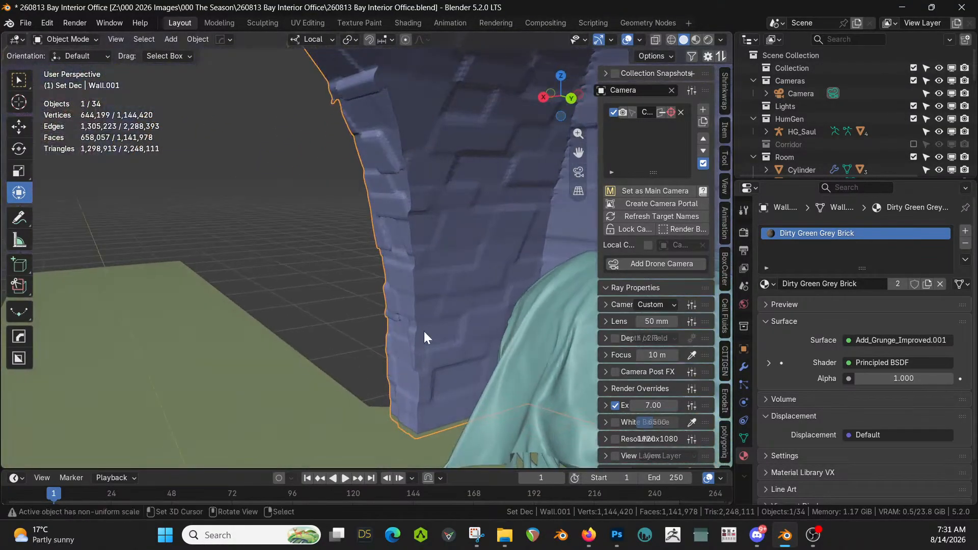
pyautogui.press('Tab')
pyautogui.scroll(4, 422, 400)
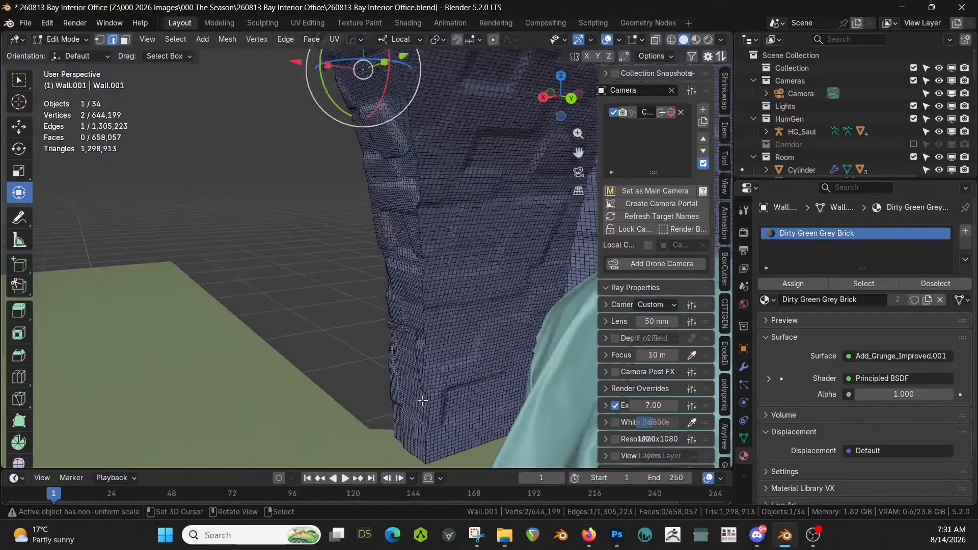
pyautogui.keyDown('shift'); pyautogui.moveTo(422, 401); pyautogui.dragTo(364, 296, button='middle'); pyautogui.keyUp('shift')
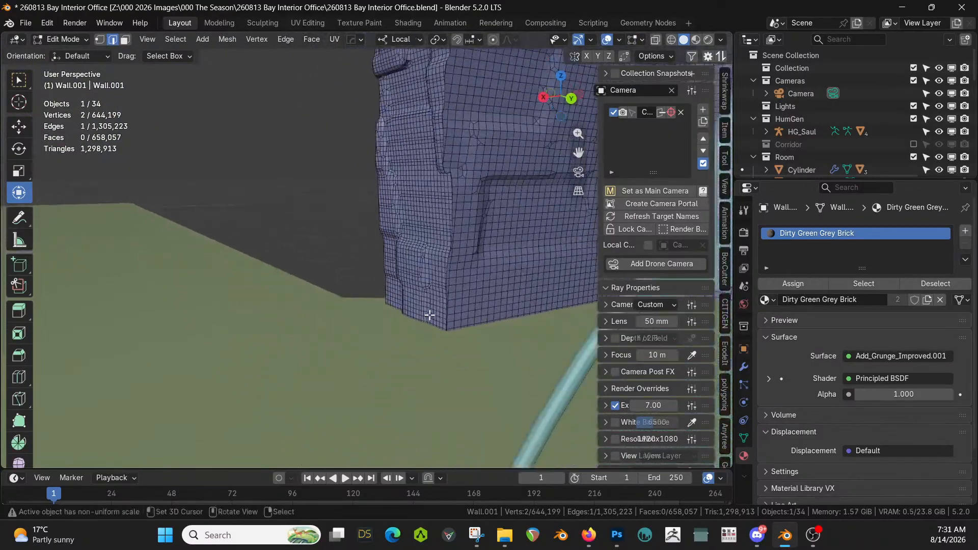
pyautogui.scroll(3, 431, 318)
pyautogui.moveTo(485, 348); pyautogui.dragTo(430, 401, button='middle')
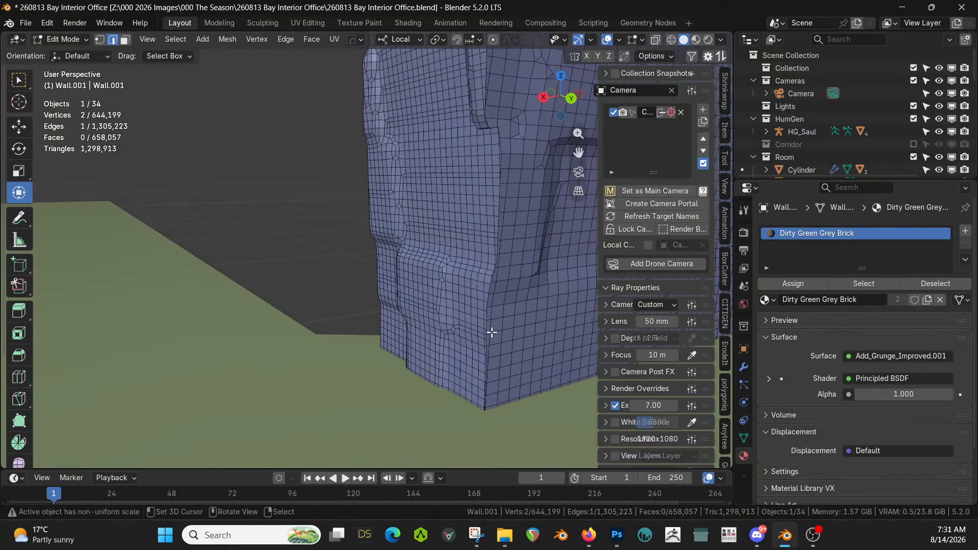
# Try to loop-select the vertical corner edges near the foot of the arch, undoing each attempt
pyautogui.keyDown('alt'); pyautogui.keyDown('shift'); pyautogui.click(488, 291); pyautogui.keyUp('shift'); pyautogui.keyUp('alt')
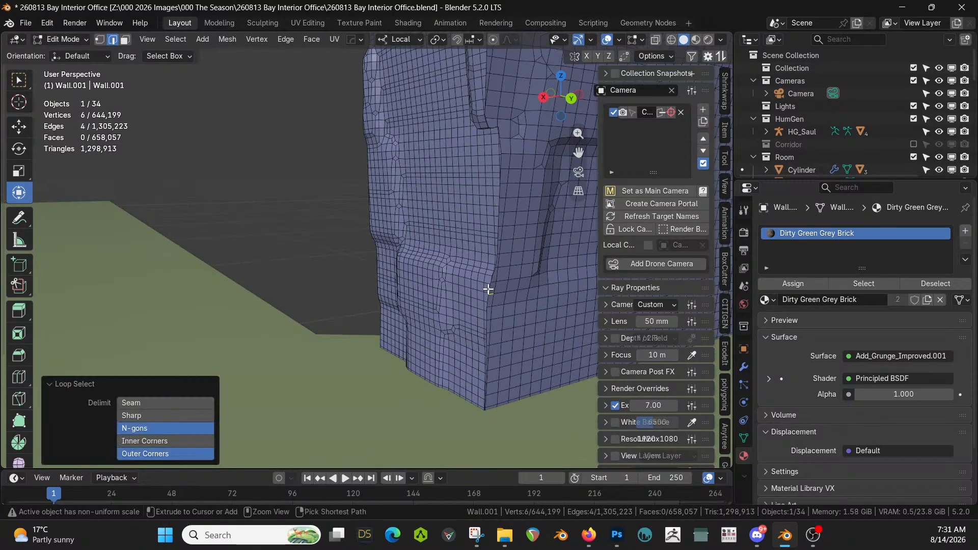
pyautogui.hotkey('ctrl', 'z')
pyautogui.scroll(1, 490, 293)
pyautogui.keyDown('alt'); pyautogui.keyDown('shift'); pyautogui.click(512, 295); pyautogui.keyUp('shift'); pyautogui.keyUp('alt')
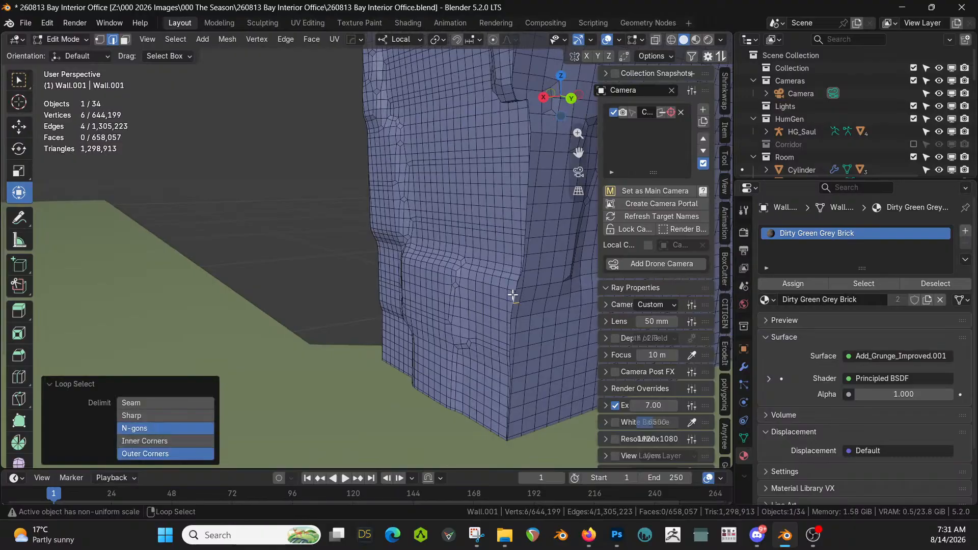
pyautogui.moveTo(512, 295); pyautogui.dragTo(524, 325, button='middle')
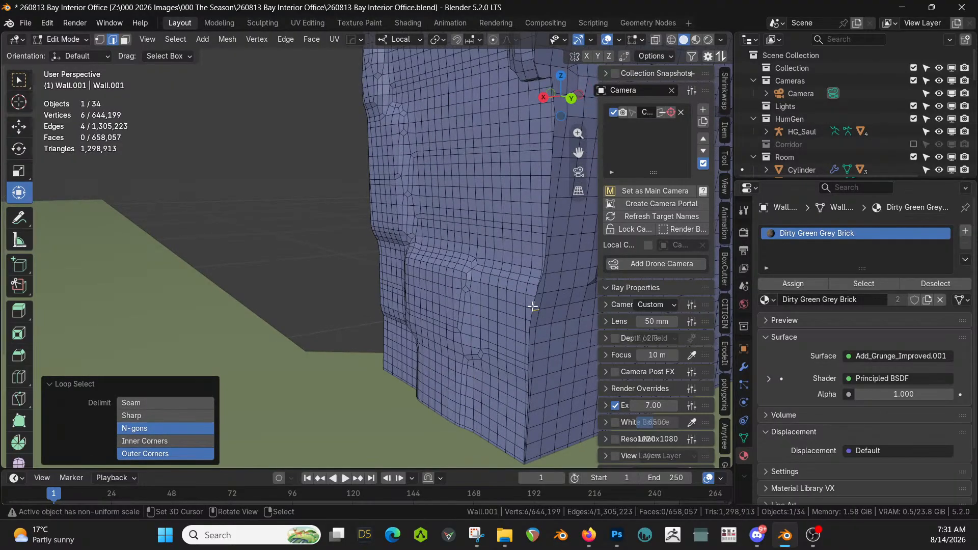
pyautogui.hotkey('ctrl', 'z')
# Select the shortest path of edges from the picked corner edge down to the base of the wall
pyautogui.keyDown('shift'); pyautogui.moveTo(545, 411); pyautogui.dragTo(382, 439, button='middle'); pyautogui.keyUp('shift')
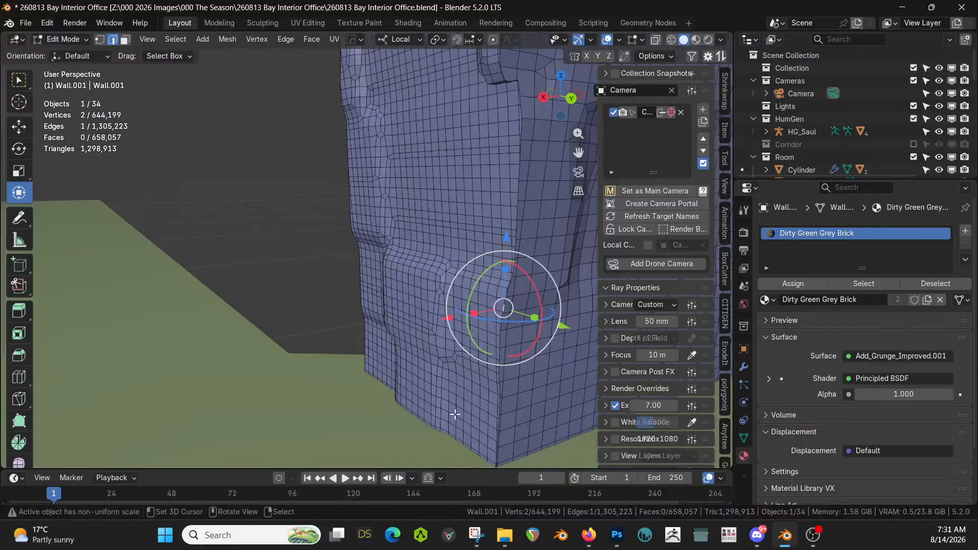
pyautogui.keyDown('ctrl'); pyautogui.click(494, 462); pyautogui.keyUp('ctrl')
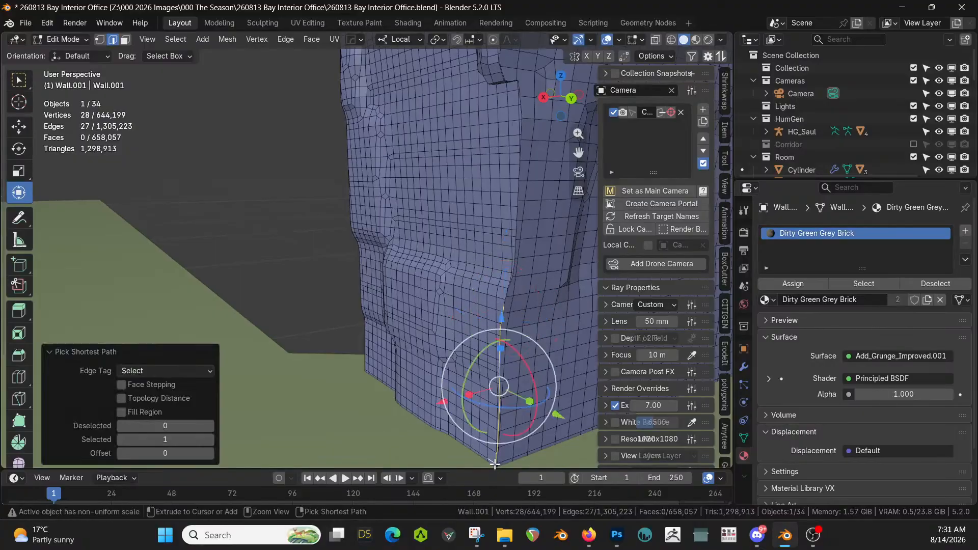
pyautogui.scroll(2, 503, 435)
pyautogui.scroll(4, 503, 435)
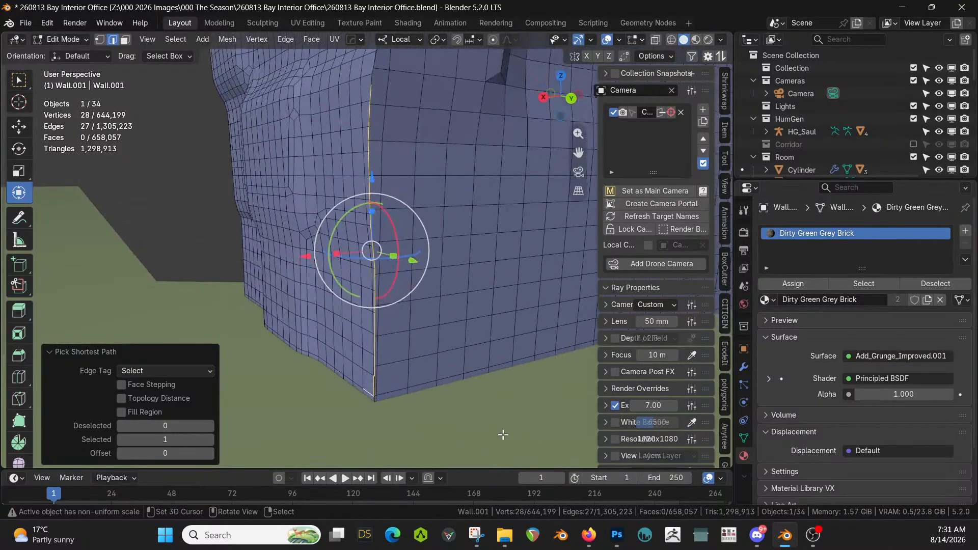
# Deselect the stray bottom edge and add the last vertical corner edge at the wall's base instead
pyautogui.keyDown('shift'); pyautogui.moveTo(502, 435); pyautogui.dragTo(469, 310, button='middle'); pyautogui.keyUp('shift')
pyautogui.keyDown('shift'); pyautogui.click(396, 344); pyautogui.keyUp('shift')
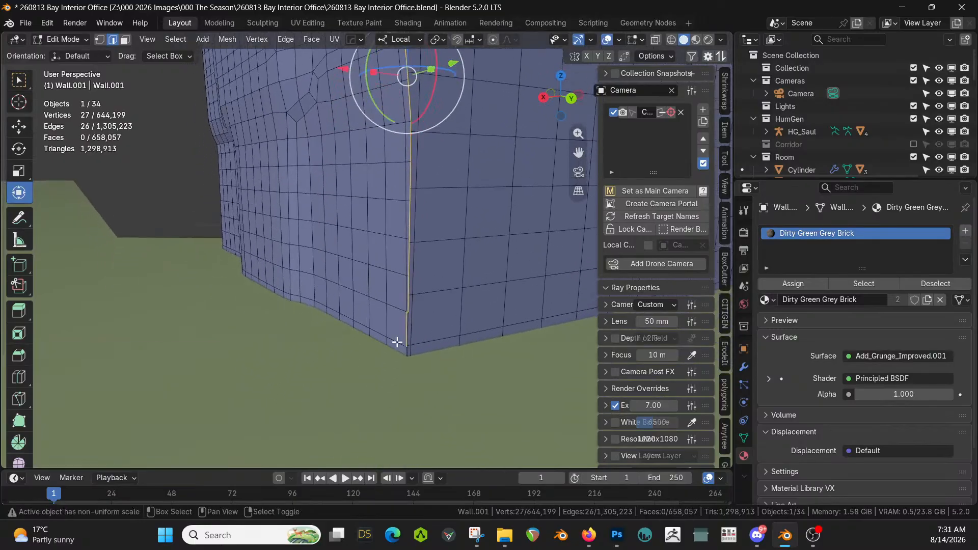
pyautogui.scroll(4, 430, 384)
pyautogui.keyDown('shift'); pyautogui.moveTo(431, 384); pyautogui.dragTo(407, 255, button='middle'); pyautogui.keyUp('shift')
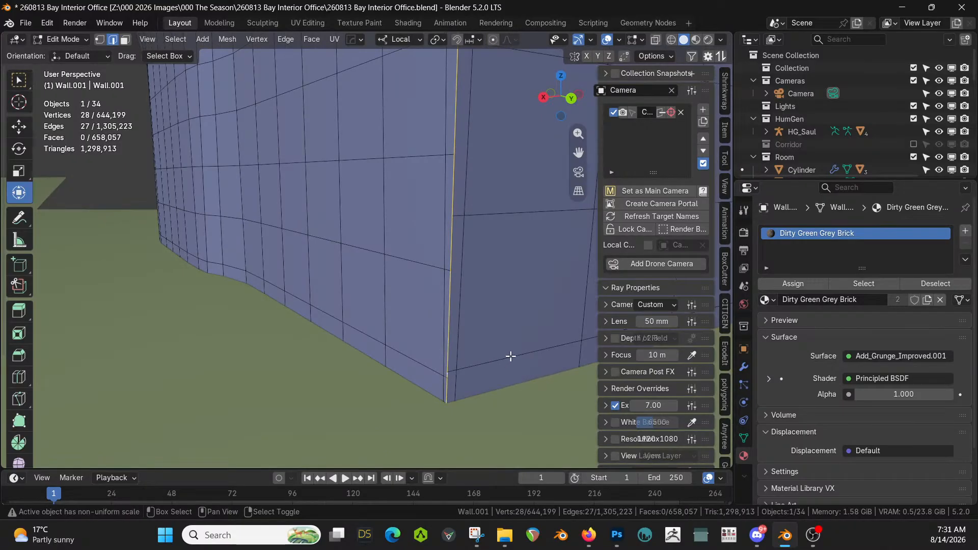
# Extend the shortest-path edge selection up the wall corner from the base to just above the first protruding brick ledge
pyautogui.keyDown('shift'); pyautogui.moveTo(504, 301); pyautogui.dragTo(466, 83, button='middle'); pyautogui.keyUp('shift')
pyautogui.scroll(-5, 458, 203)
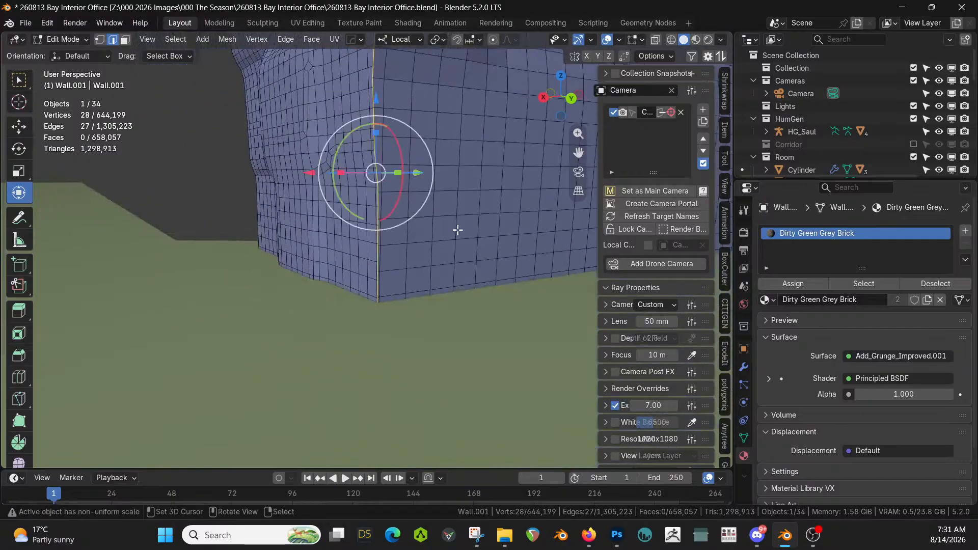
pyautogui.keyDown('shift'); pyautogui.moveTo(442, 222); pyautogui.dragTo(439, 469, button='middle'); pyautogui.keyUp('shift')
pyautogui.scroll(4, 432, 428)
pyautogui.moveTo(427, 422); pyautogui.dragTo(428, 353, button='middle')
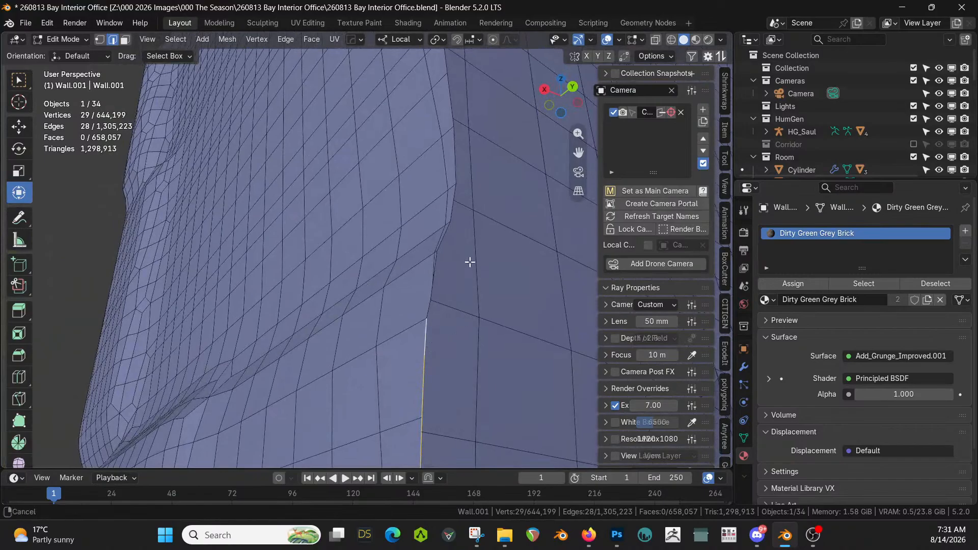
pyautogui.keyDown('shift'); pyautogui.moveTo(470, 262); pyautogui.dragTo(406, 126, button='middle'); pyautogui.keyUp('shift')
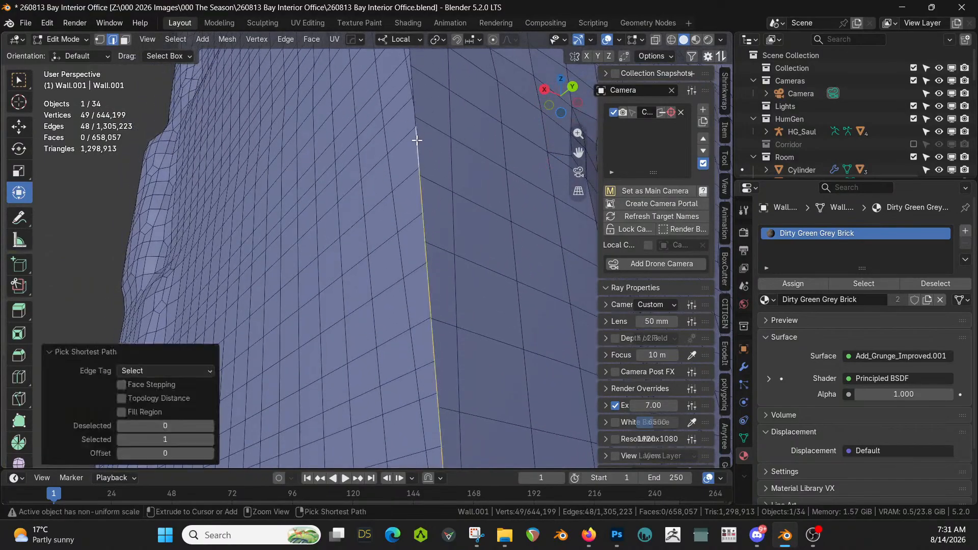
pyautogui.keyDown('ctrl'); pyautogui.click(417, 135); pyautogui.keyUp('ctrl')
pyautogui.keyDown('shift'); pyautogui.moveTo(428, 77); pyautogui.dragTo(463, 117, button='middle'); pyautogui.keyUp('shift')
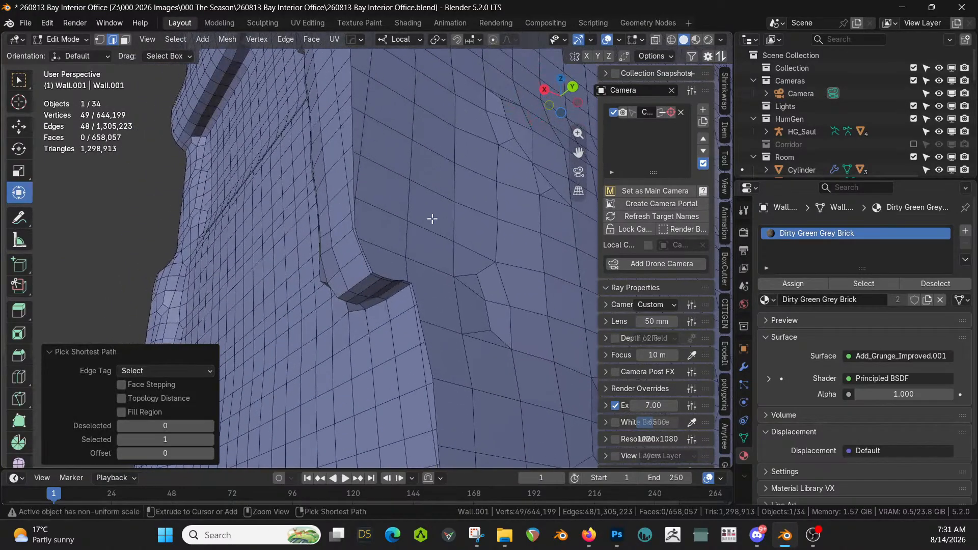
pyautogui.keyDown('ctrl'); pyautogui.click(353, 132); pyautogui.keyUp('ctrl')
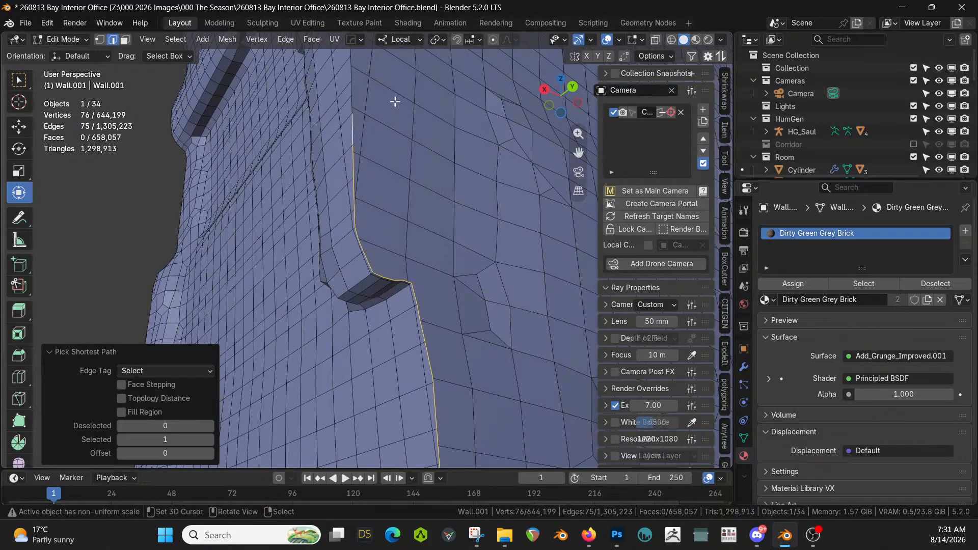
# Continue the edge path up the same corner, past the slanted mortar groove and along the long brick above it
pyautogui.keyDown('shift'); pyautogui.moveTo(395, 99); pyautogui.dragTo(524, 192, button='middle'); pyautogui.keyUp('shift')
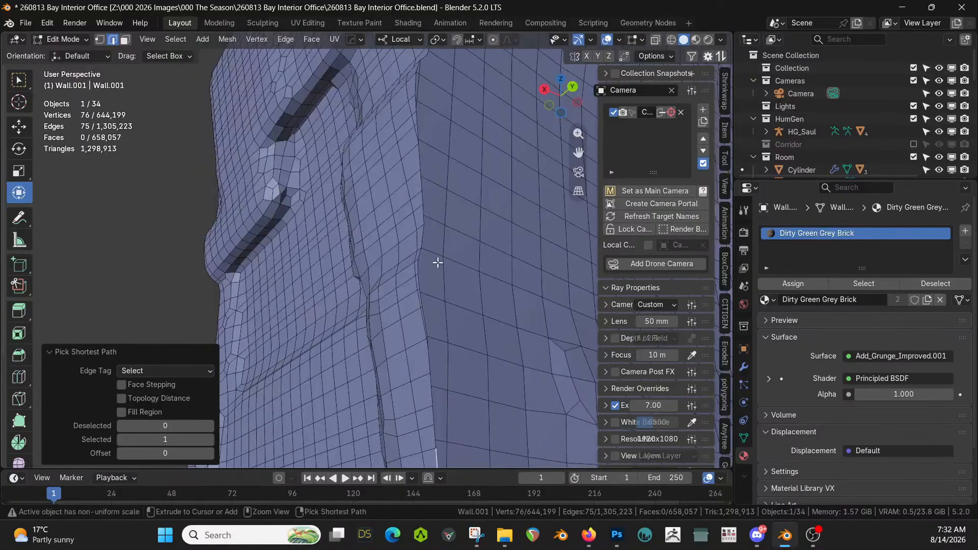
pyautogui.keyDown('ctrl'); pyautogui.click(420, 252); pyautogui.keyUp('ctrl')
pyautogui.keyDown('shift'); pyautogui.moveTo(421, 82); pyautogui.dragTo(419, 179, button='middle'); pyautogui.keyUp('shift')
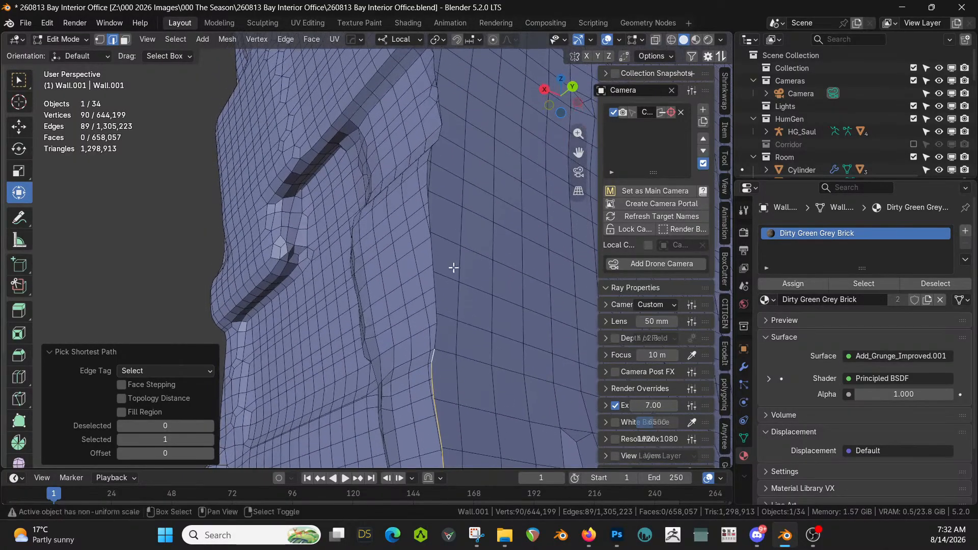
pyautogui.keyDown('ctrl'); pyautogui.click(428, 154); pyautogui.keyUp('ctrl')
pyautogui.keyDown('shift'); pyautogui.moveTo(448, 129); pyautogui.dragTo(464, 115, button='middle'); pyautogui.keyUp('shift')
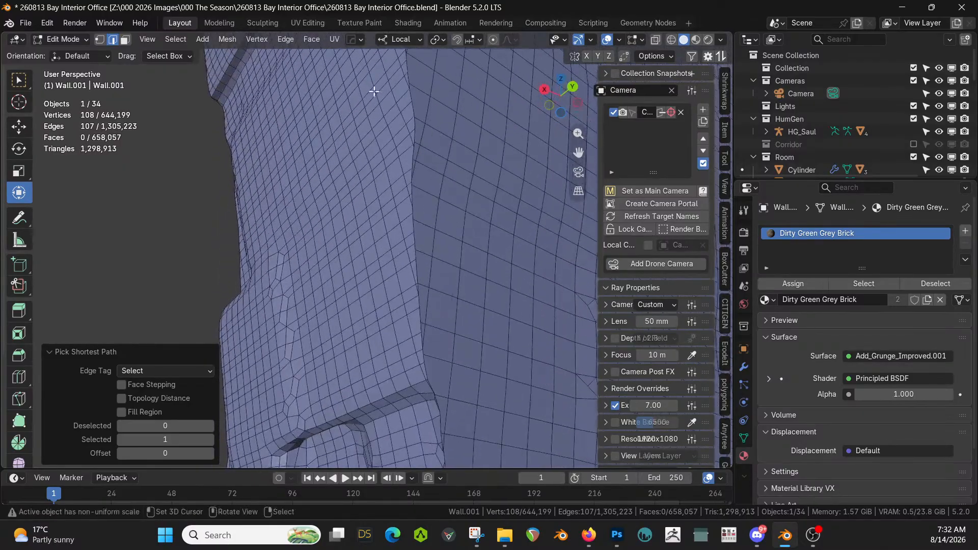
pyautogui.keyDown('ctrl'); pyautogui.click(413, 107); pyautogui.keyUp('ctrl')
# Carry the corner edge path further up the arch to just above the bulging brick with the jagged light faces
pyautogui.keyDown('shift'); pyautogui.moveTo(436, 61); pyautogui.dragTo(603, 194, button='middle'); pyautogui.keyUp('shift')
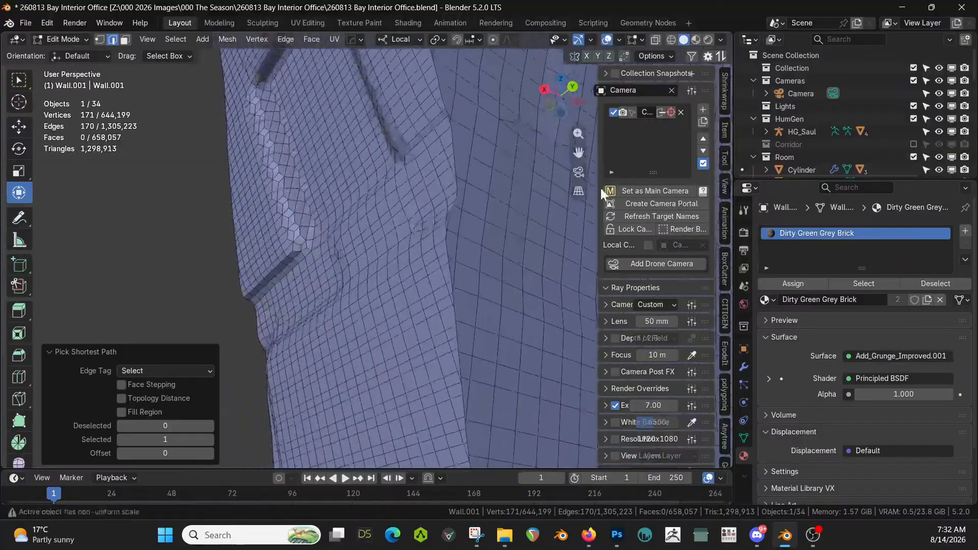
pyautogui.keyDown('ctrl'); pyautogui.click(452, 133); pyautogui.keyUp('ctrl')
pyautogui.keyDown('shift'); pyautogui.moveTo(452, 133); pyautogui.dragTo(667, 170, button='middle'); pyautogui.keyUp('shift')
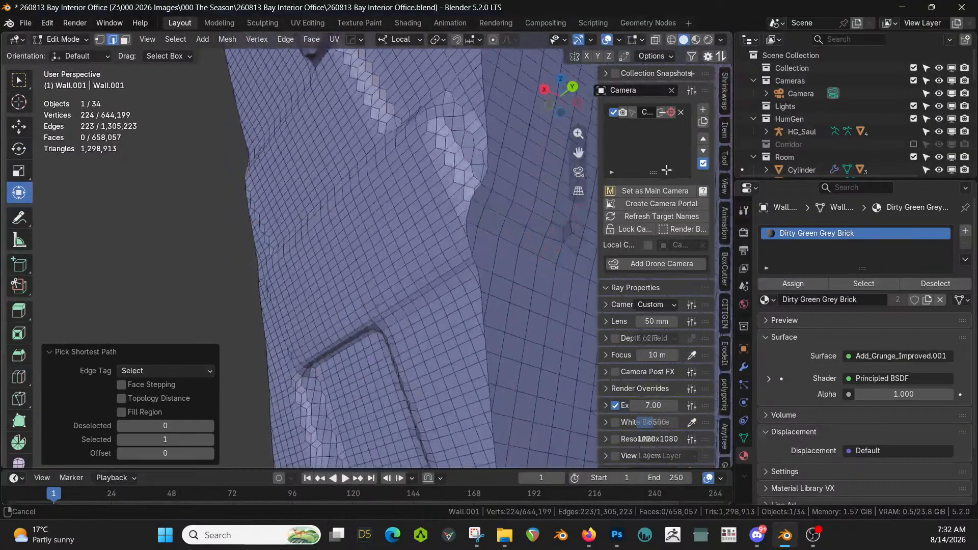
pyautogui.keyDown('ctrl'); pyautogui.click(469, 215); pyautogui.keyUp('ctrl')
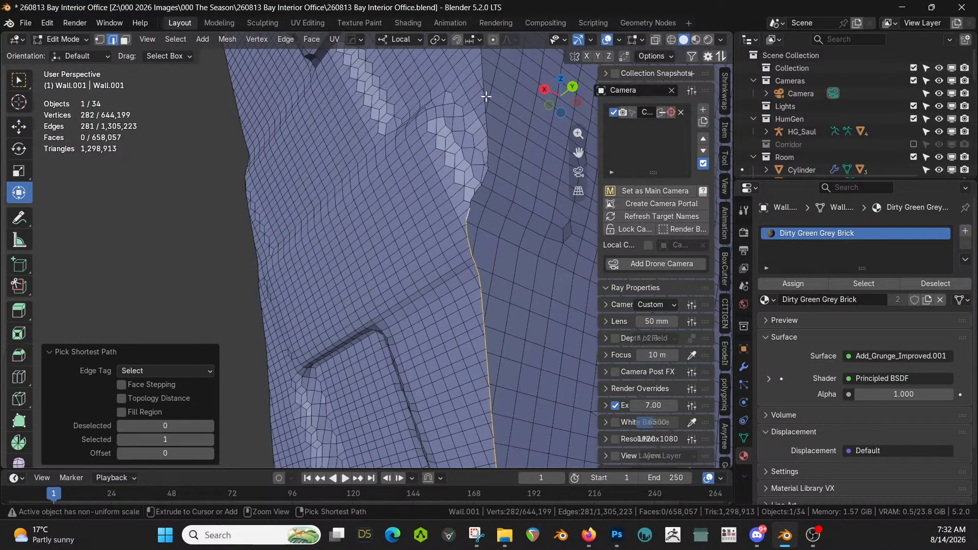
pyautogui.keyDown('ctrl'); pyautogui.click(483, 70); pyautogui.keyUp('ctrl')
# Extend the path along the arch corner beside the recessed brick with shorter picks, undoing the pick that strays off the corner
pyautogui.keyDown('shift'); pyautogui.moveTo(482, 70); pyautogui.dragTo(496, 463, button='middle'); pyautogui.keyUp('shift')
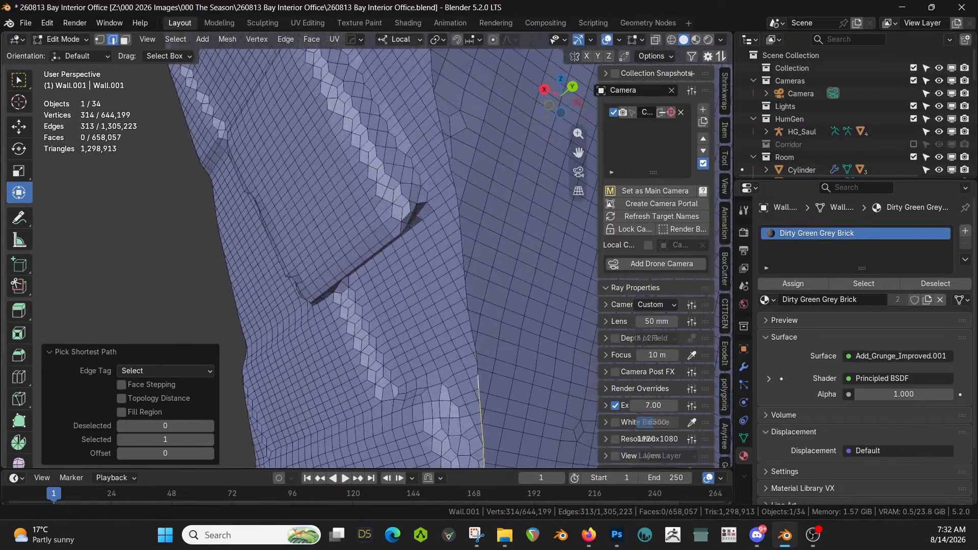
pyautogui.keyDown('ctrl'); pyautogui.click(434, 99); pyautogui.keyUp('ctrl')
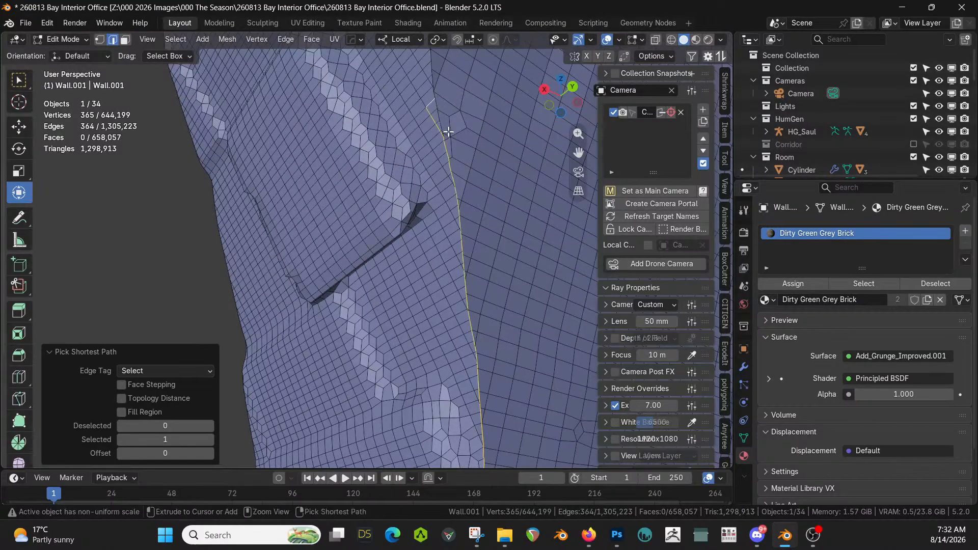
pyautogui.hotkey('ctrl', 'z')
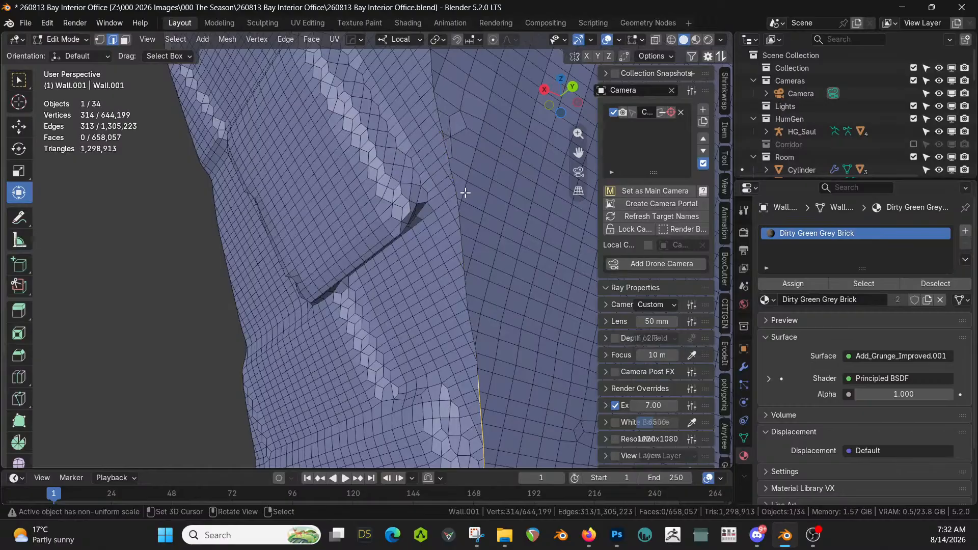
pyautogui.keyDown('ctrl'); pyautogui.click(448, 149); pyautogui.keyUp('ctrl')
pyautogui.keyDown('shift'); pyautogui.scroll(8, 454, 125); pyautogui.keyUp('shift')
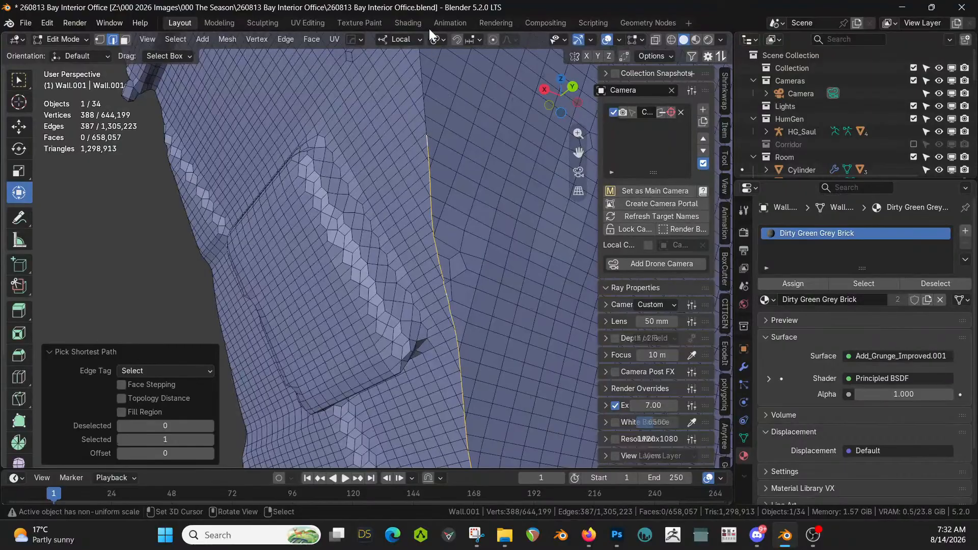
pyautogui.keyDown('shift'); pyautogui.scroll(10, 412, 239); pyautogui.keyUp('shift')
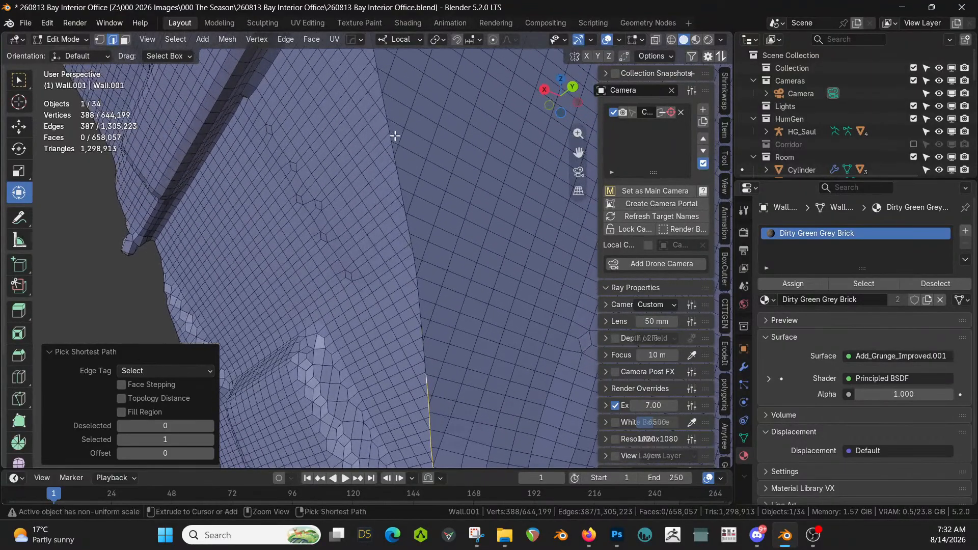
pyautogui.keyDown('ctrl'); pyautogui.click(385, 112); pyautogui.keyUp('ctrl')
# Extend the shortest-path edge selection over the dark mortar groove and up the corner of the brick above it
pyautogui.keyDown('shift'); pyautogui.scroll(10, 408, 102); pyautogui.keyUp('shift')
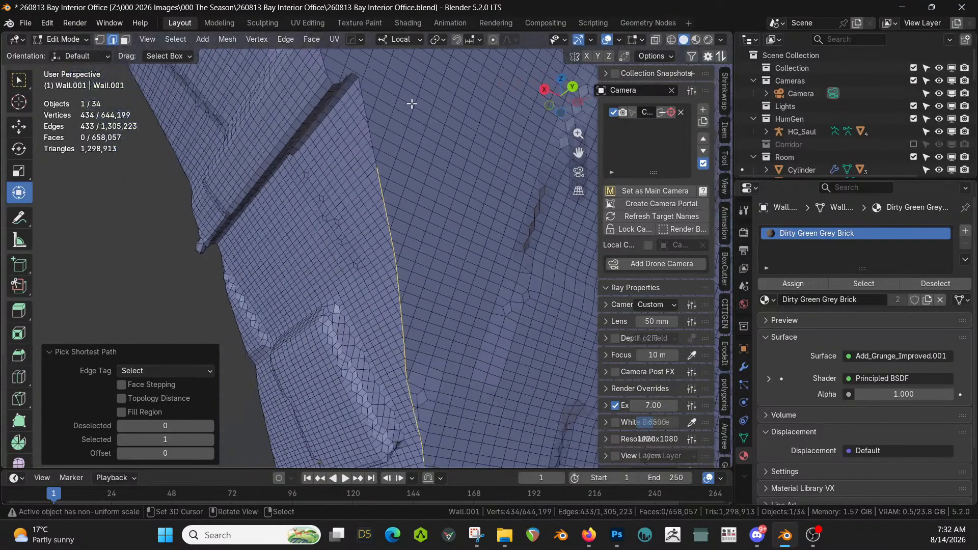
pyautogui.moveTo(375, 289); pyautogui.dragTo(416, 56, button='middle')
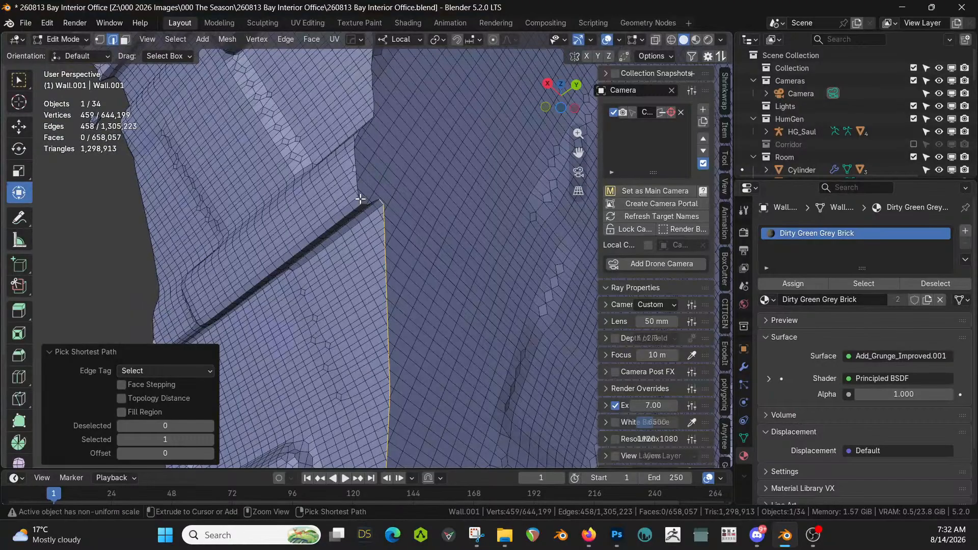
pyautogui.keyDown('shift'); pyautogui.moveTo(384, 185); pyautogui.dragTo(392, 281, button='middle'); pyautogui.keyUp('shift')
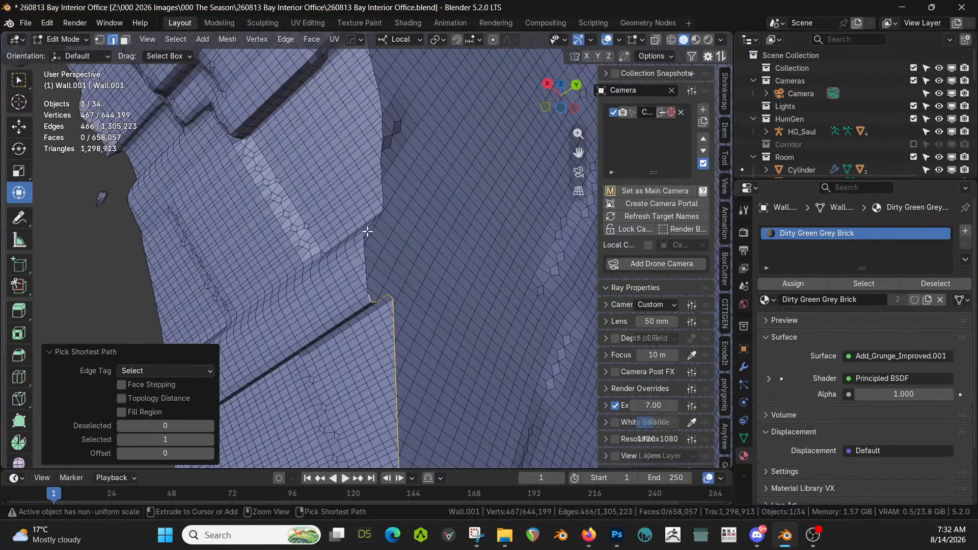
pyautogui.keyDown('ctrl'); pyautogui.click(382, 155); pyautogui.keyUp('ctrl')
pyautogui.keyDown('shift'); pyautogui.moveTo(384, 164); pyautogui.dragTo(414, 390, button='middle'); pyautogui.keyUp('shift')
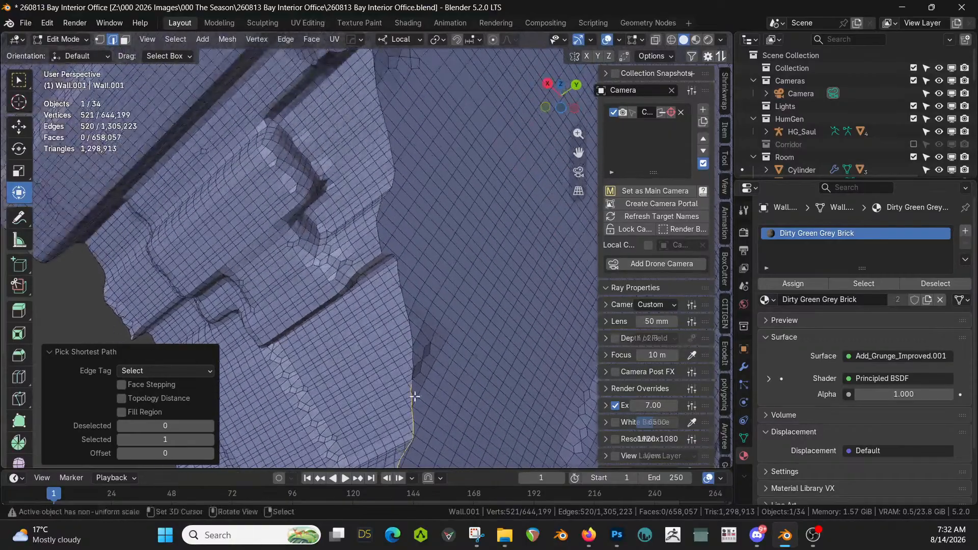
# Continue the corner edge path past the next ledge and bulge, undoing the pick that cuts across the pointed brick's face
pyautogui.keyDown('ctrl'); pyautogui.click(403, 268); pyautogui.keyUp('ctrl')
pyautogui.scroll(2, 428, 264)
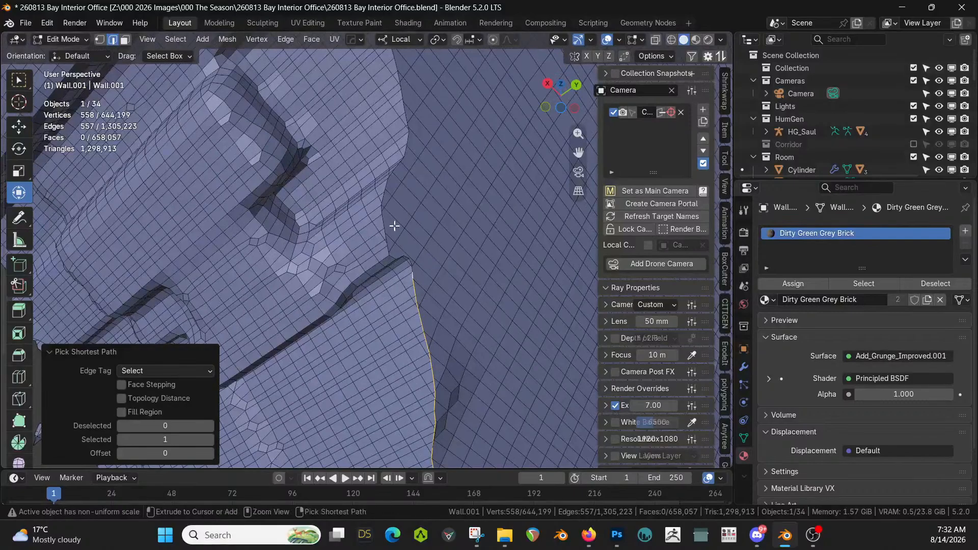
pyautogui.keyDown('shift'); pyautogui.moveTo(408, 192); pyautogui.dragTo(430, 356, button='middle'); pyautogui.keyUp('shift')
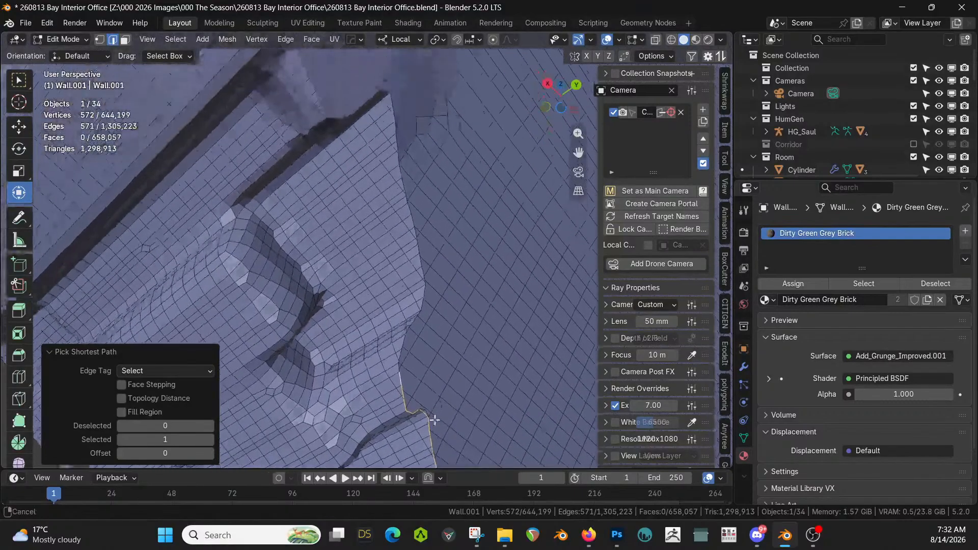
pyautogui.keyDown('ctrl'); pyautogui.click(399, 171); pyautogui.keyUp('ctrl')
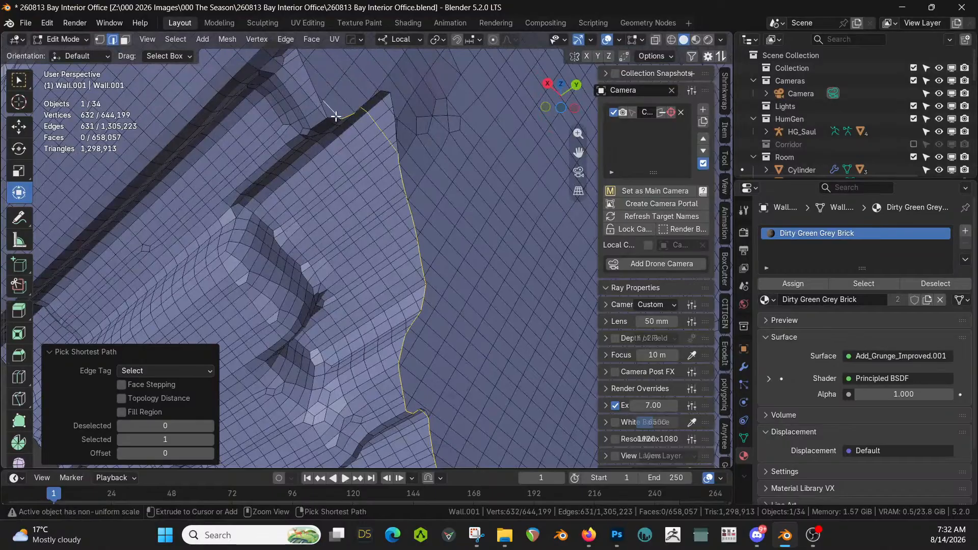
pyautogui.scroll(1, 436, 147)
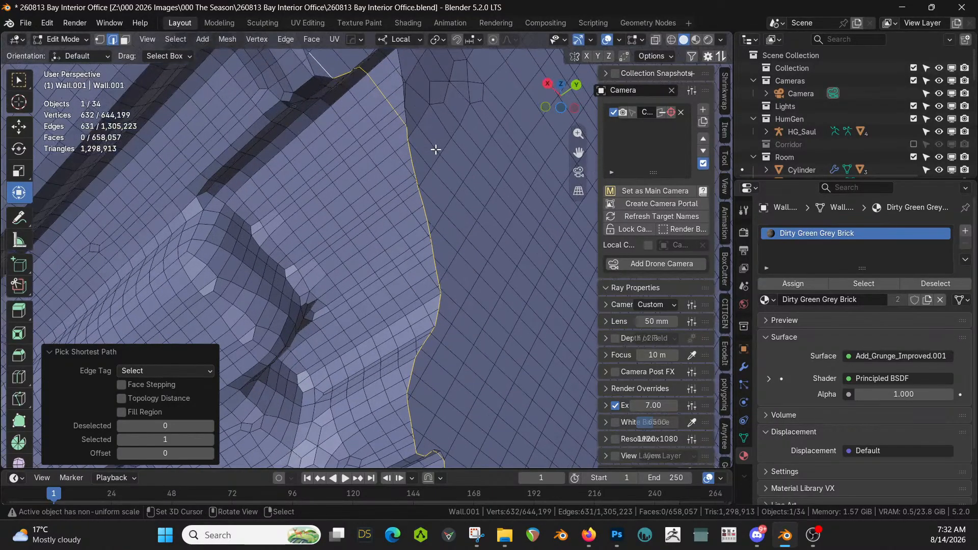
pyautogui.hotkey('ctrl', 'z')
# Carry the edge path around the pointed brick tip and along the upper bricks to the top of the arch
pyautogui.keyDown('shift'); pyautogui.moveTo(444, 142); pyautogui.dragTo(447, 244, button='middle'); pyautogui.keyUp('shift')
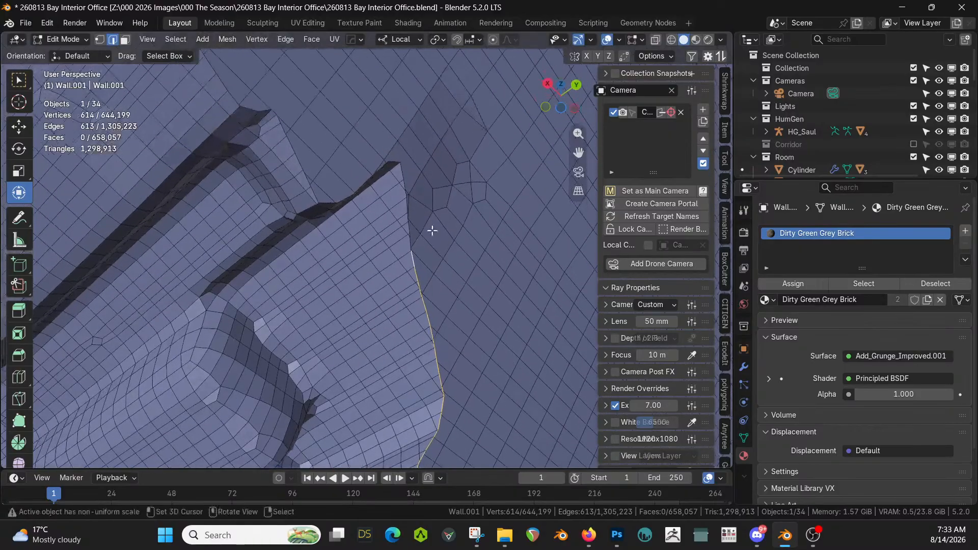
pyautogui.keyDown('ctrl'); pyautogui.rightClick(394, 159); pyautogui.keyUp('ctrl')
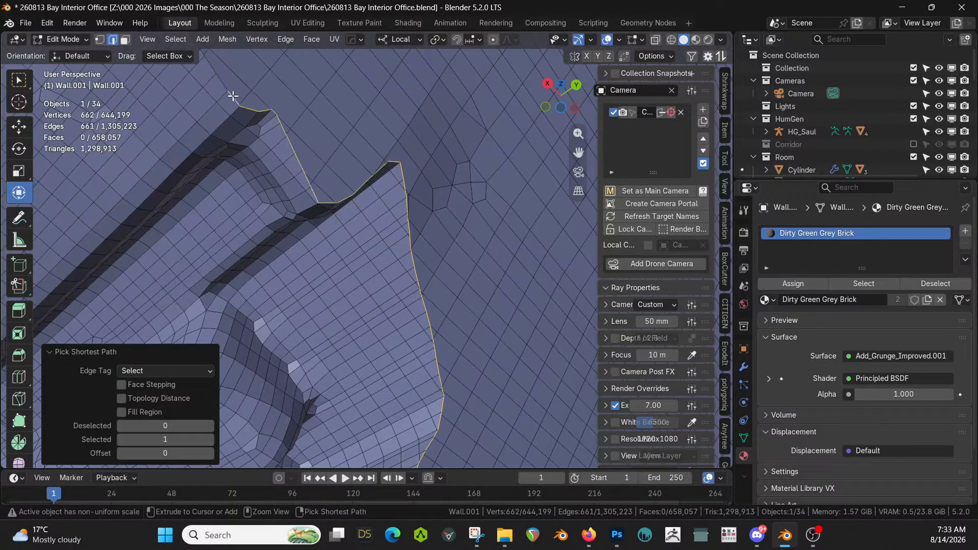
pyautogui.scroll(-10, 360, 140)
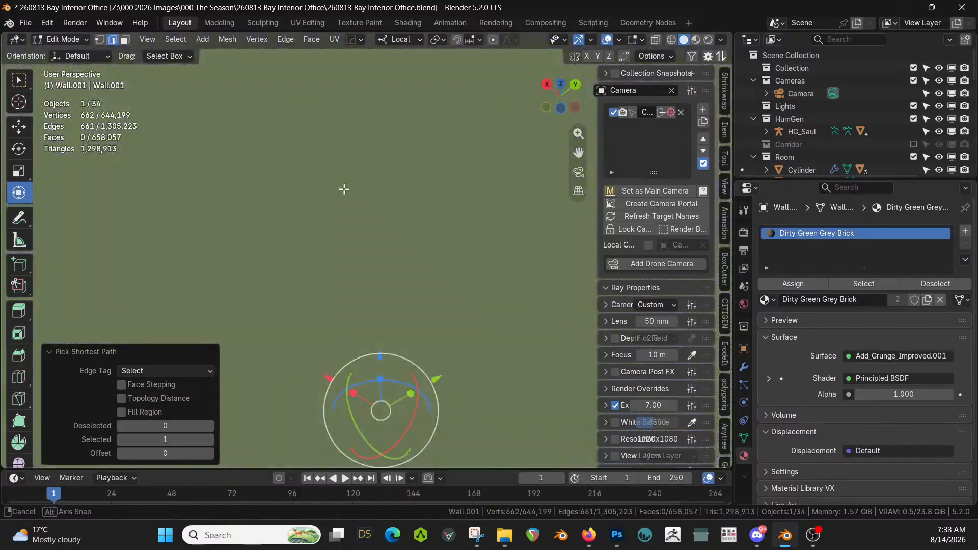
pyautogui.moveTo(343, 190); pyautogui.dragTo(312, 234, button='middle')
pyautogui.scroll(6, 290, 222)
pyautogui.scroll(5, 321, 222)
pyautogui.keyDown('shift'); pyautogui.moveTo(320, 114); pyautogui.dragTo(491, 326, button='middle'); pyautogui.keyUp('shift')
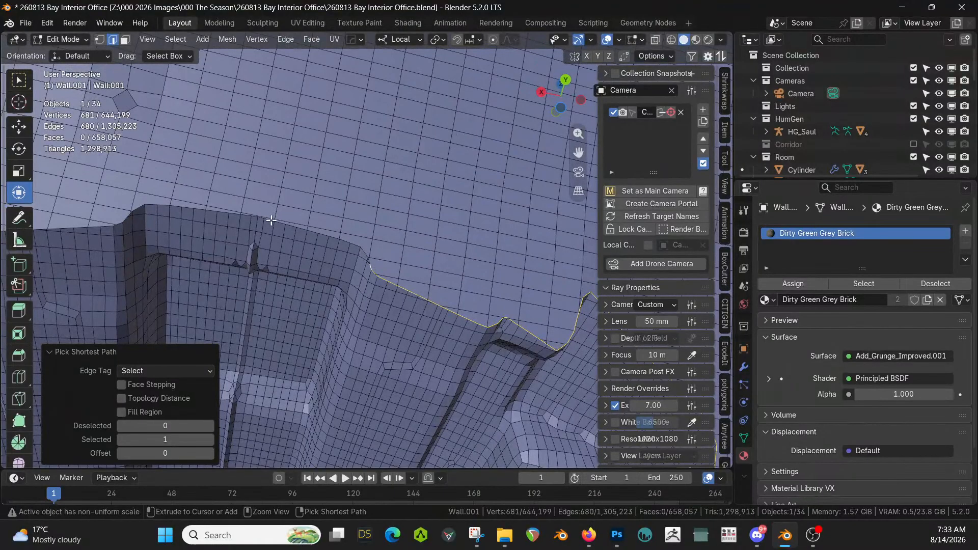
pyautogui.keyDown('ctrl'); pyautogui.click(123, 220); pyautogui.keyUp('ctrl')
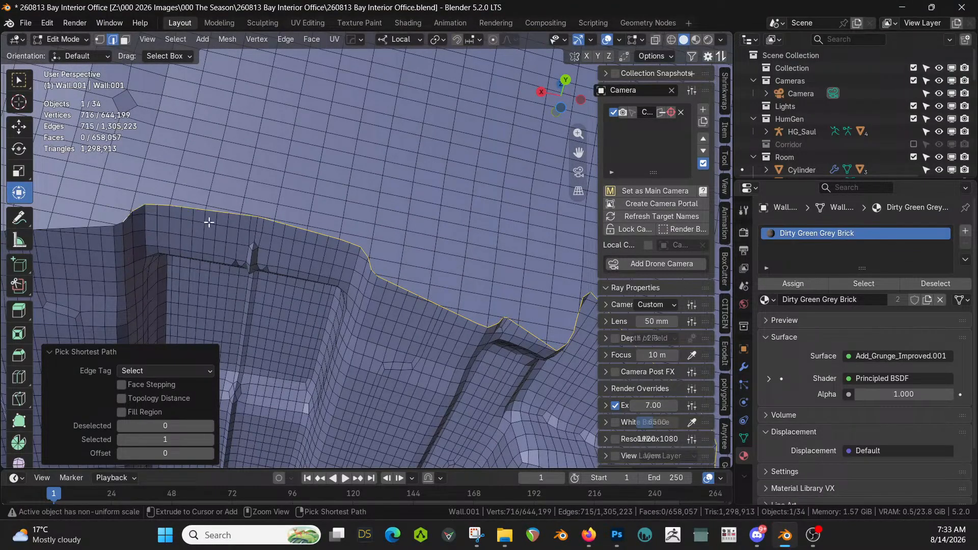
# Extract the selected arch edges as a separate curve with HOps Curve/Extract and give it a thick tubular bevel
pyautogui.moveTo(252, 219); pyautogui.dragTo(455, 214, button='middle')
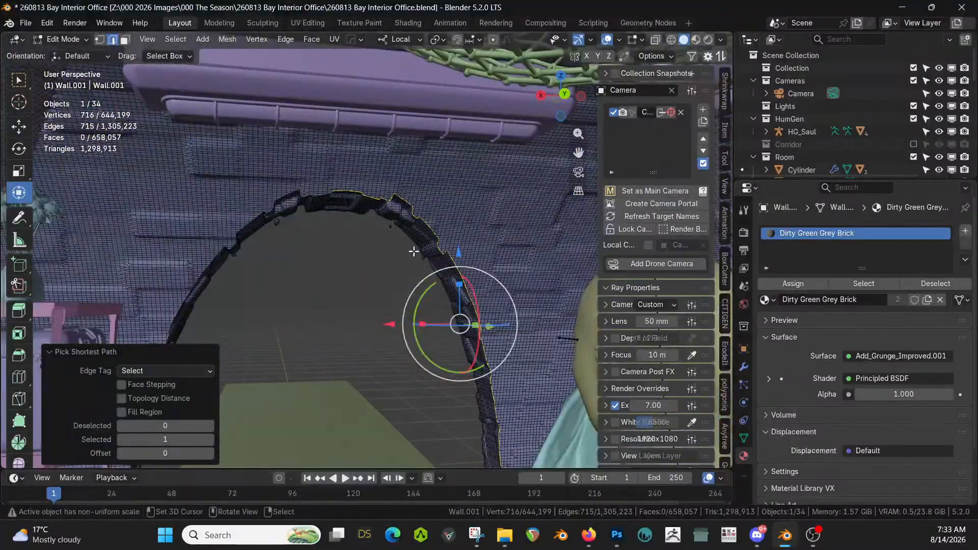
pyautogui.press('q')
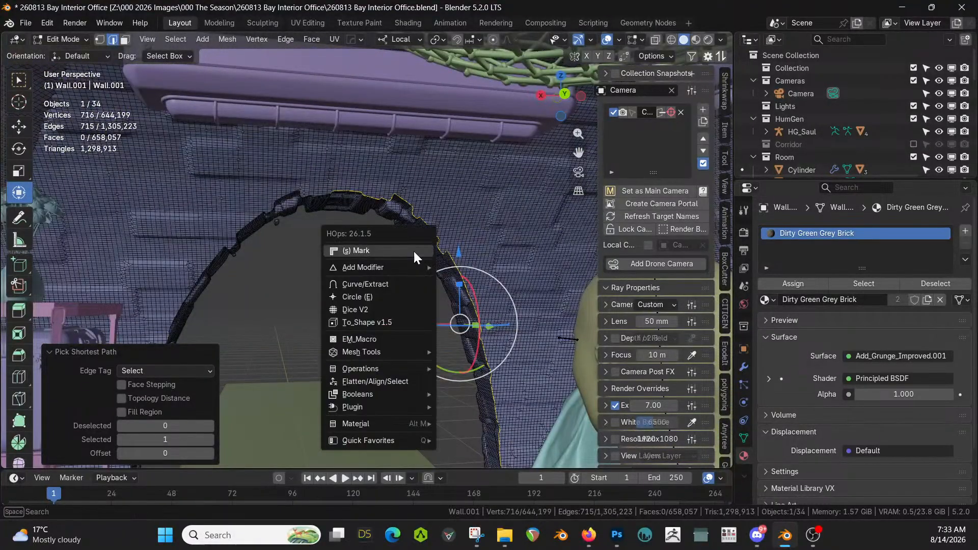
pyautogui.click(390, 284)
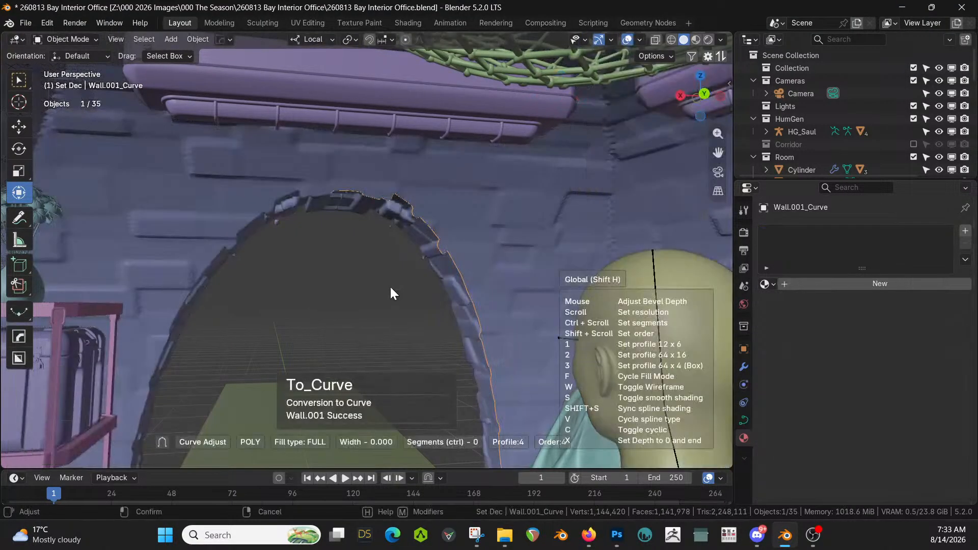
pyautogui.click(400, 280)
pyautogui.press('n')
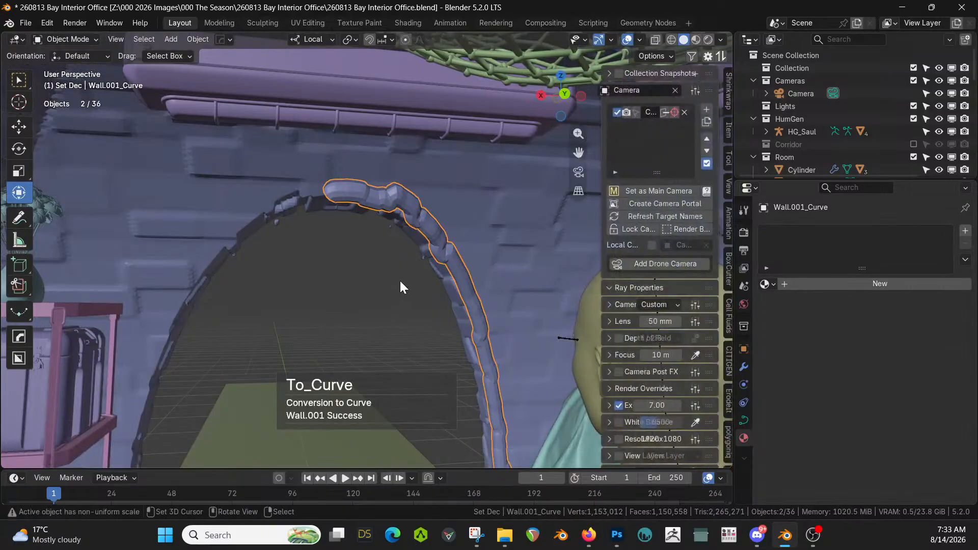
# Mirror the extracted curve across its local X axis with the HOps mirror so it spans the whole archway
pyautogui.moveTo(410, 292); pyautogui.dragTo(707, 343, button='middle')
pyautogui.scroll(3, 412, 316)
pyautogui.hotkey('alt', 'x')
pyautogui.scroll(-3, 432, 315)
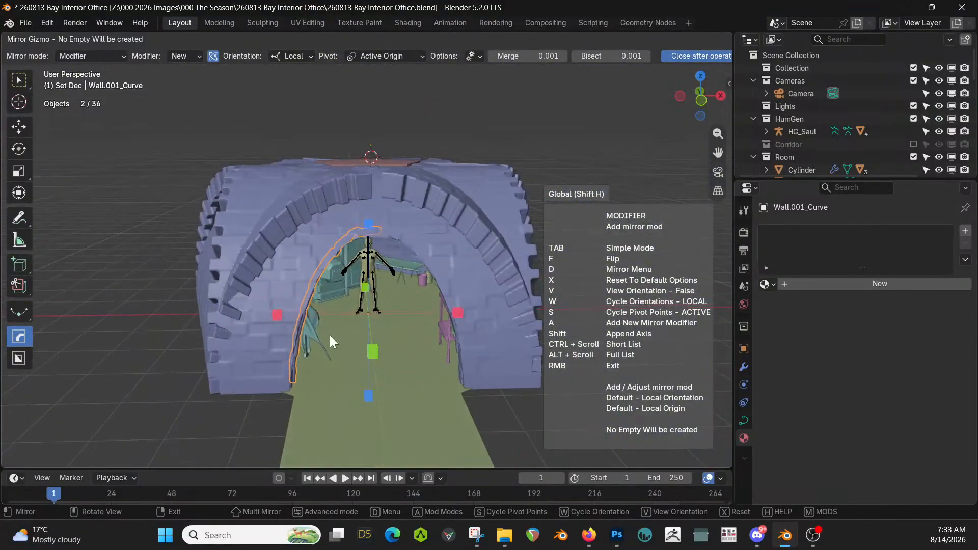
pyautogui.rightClick(277, 313)
pyautogui.scroll(4, 277, 313)
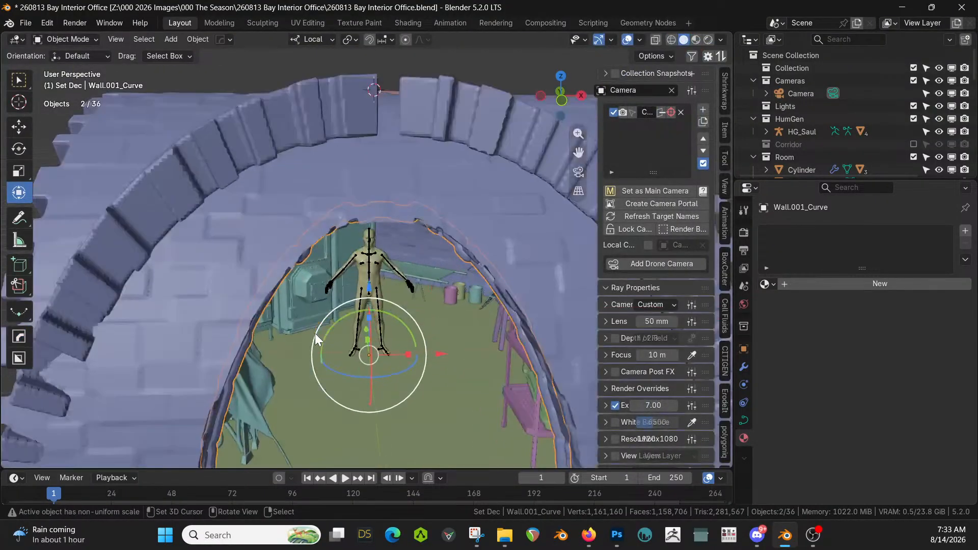
# Add a Smooth modifier to the mirrored arch curve Wall.001_Curve
pyautogui.moveTo(315, 334); pyautogui.dragTo(613, 313, button='middle')
pyautogui.keyDown('shift'); pyautogui.moveTo(522, 351); pyautogui.dragTo(521, 217, button='middle'); pyautogui.keyUp('shift')
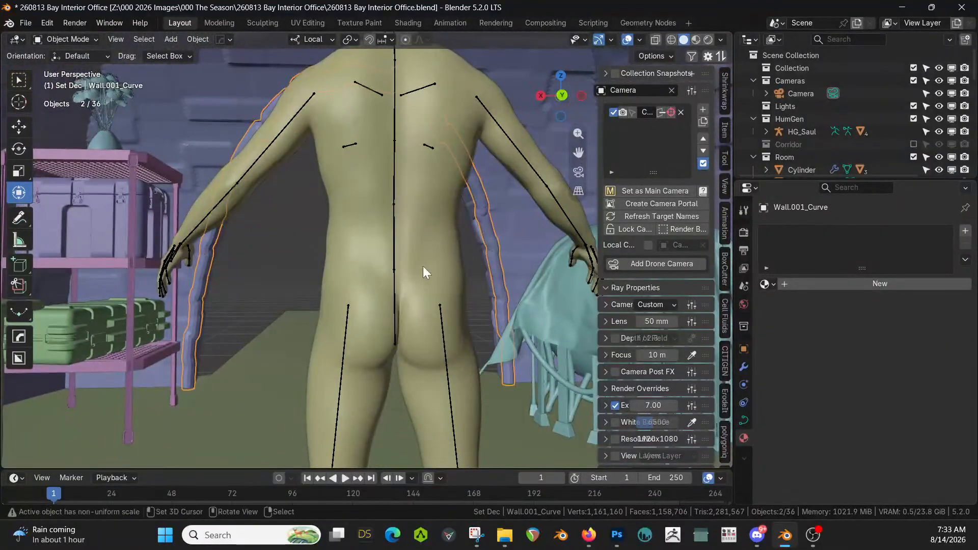
pyautogui.moveTo(423, 266); pyautogui.dragTo(417, 301, button='middle')
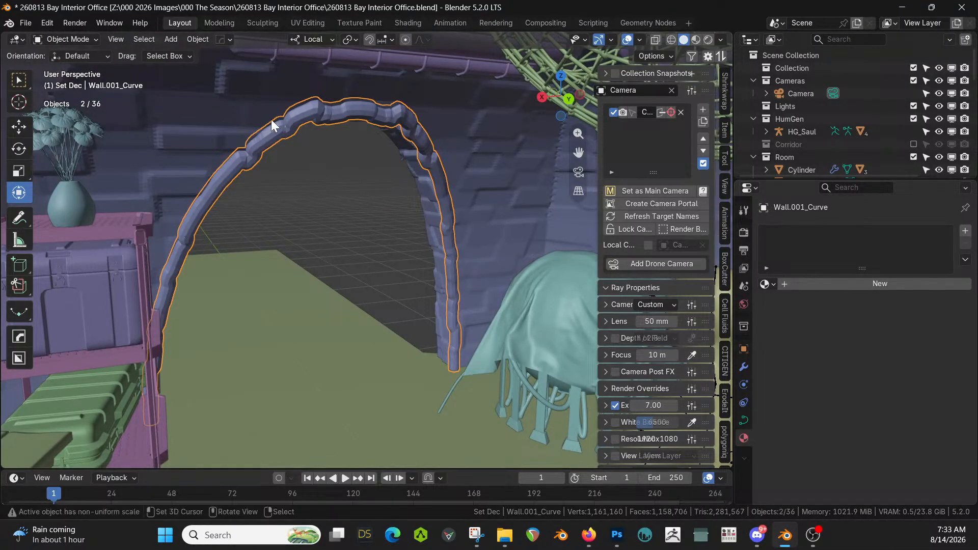
pyautogui.rightClick(310, 103)
pyautogui.rightClick(310, 106)
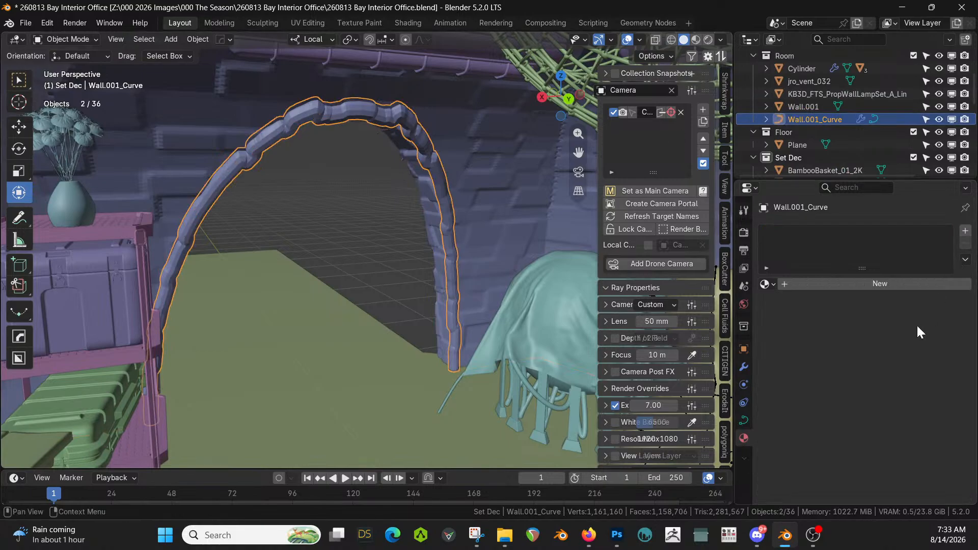
pyautogui.rightClick(453, 252)
pyautogui.rightClick(451, 246)
pyautogui.click(745, 364)
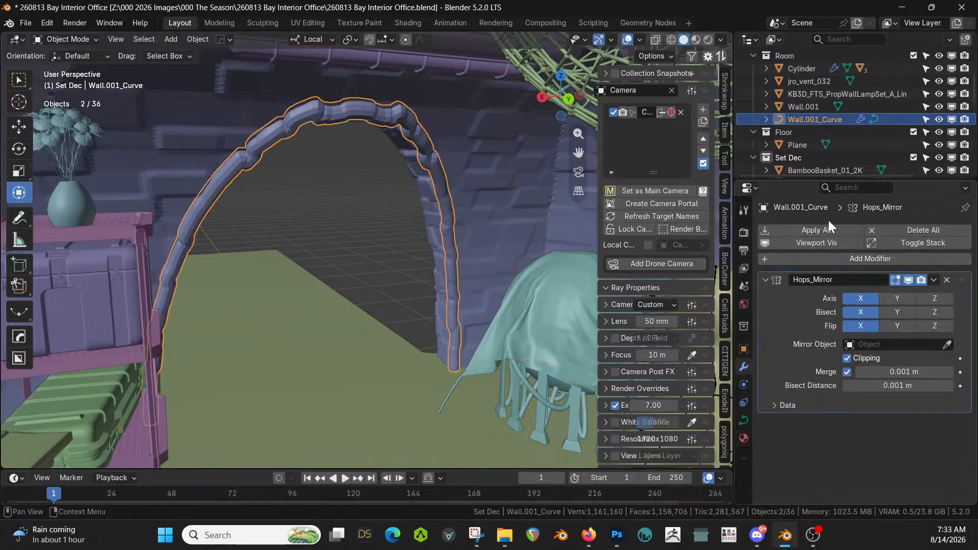
pyautogui.click(852, 259)
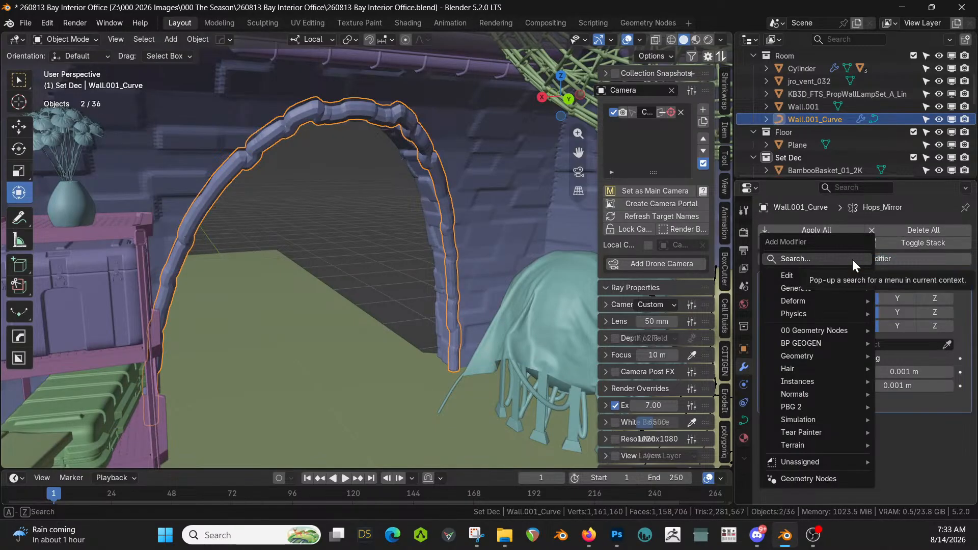
pyautogui.write('smoo')
pyautogui.press('Return')
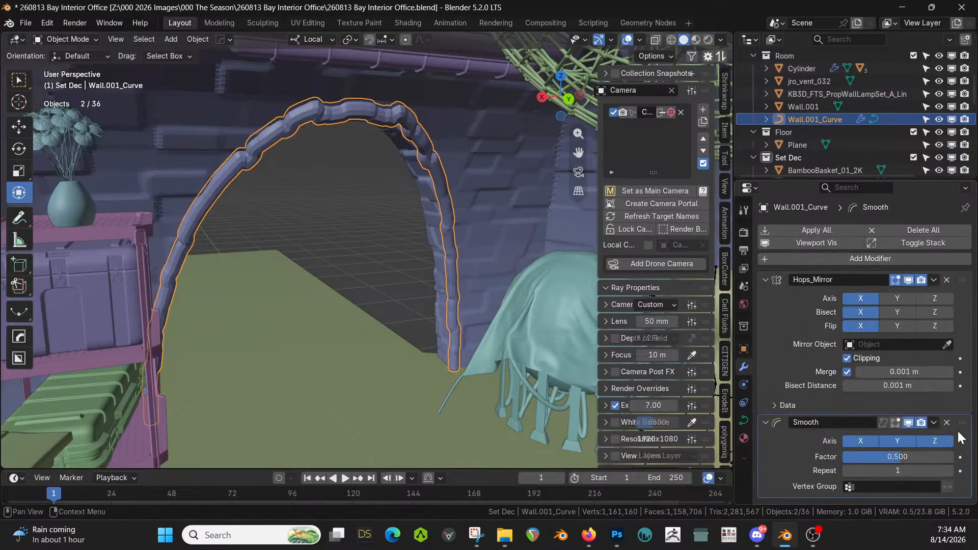
# Set the Smooth modifier's Repeat to 30 and Factor to 0.005, and check the arch curve in isolation
pyautogui.moveTo(900, 470); pyautogui.dragTo(968, 470)
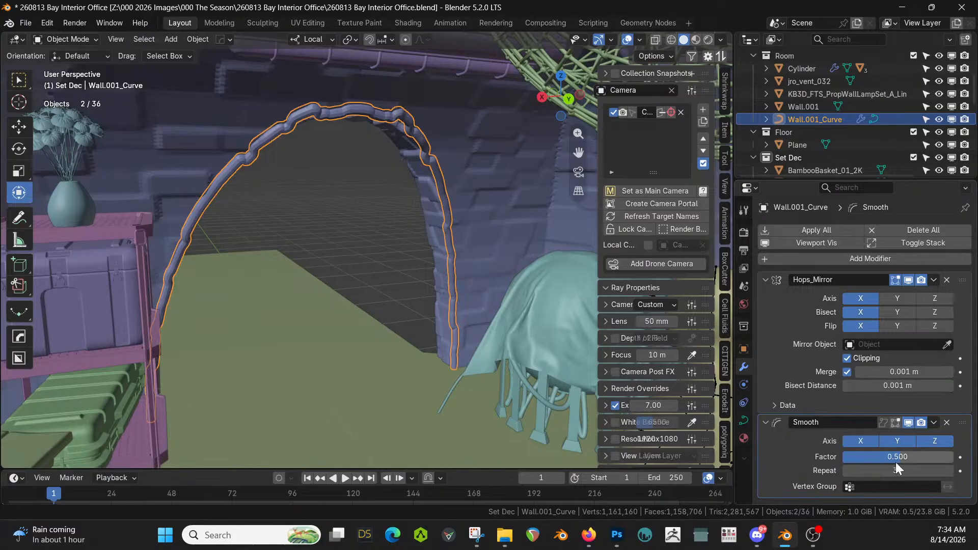
pyautogui.moveTo(900, 457)
pyautogui.mouseDown()
pyautogui.moveTo(933, 457)
pyautogui.moveTo(885, 457)
pyautogui.moveTo(895, 457)
pyautogui.mouseUp()
pyautogui.moveTo(471, 375); pyautogui.dragTo(449, 359, button='middle')
pyautogui.moveTo(484, 277); pyautogui.dragTo(461, 259, button='middle')
pyautogui.press('KP_Divide')
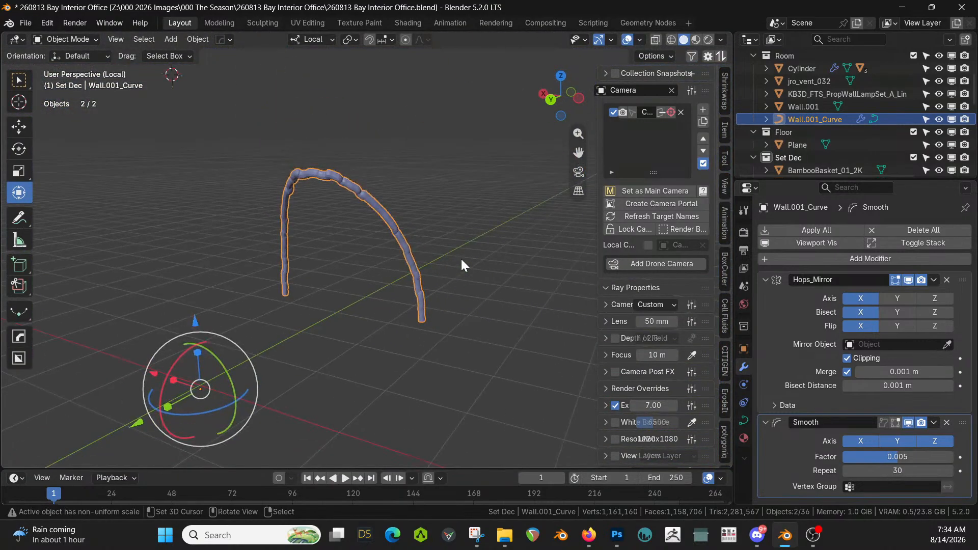
pyautogui.press('KP_Divide')
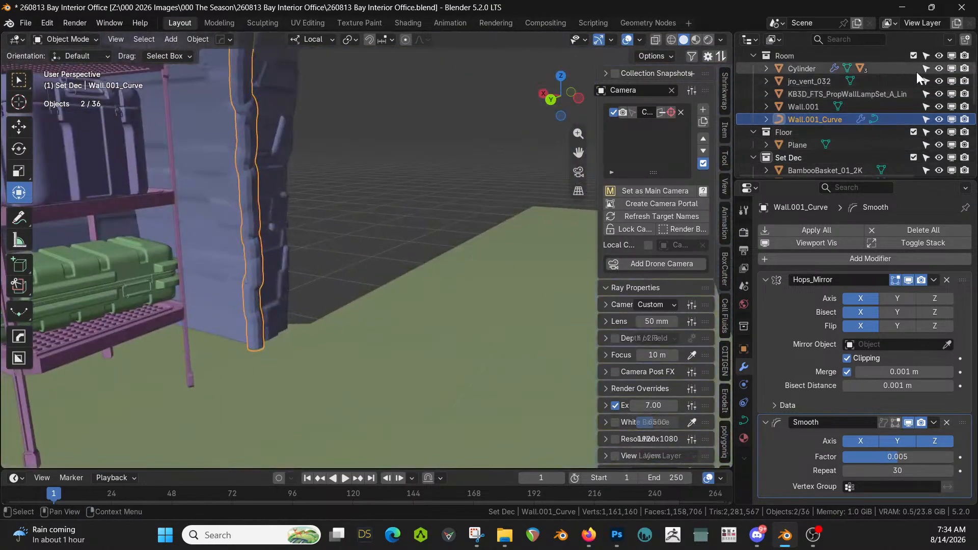
# Enable the Corridor collection in the view layer and view the archway with the passage behind it
pyautogui.scroll(3, 916, 76)
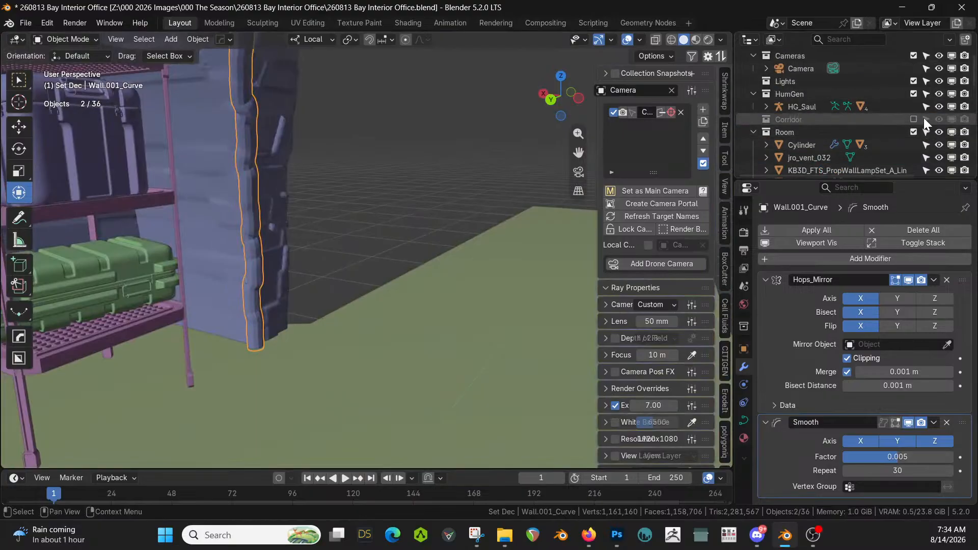
pyautogui.click(915, 118)
pyautogui.scroll(-3, 451, 198)
pyautogui.moveTo(452, 199); pyautogui.dragTo(524, 210, button='middle')
pyautogui.scroll(-4, 473, 193)
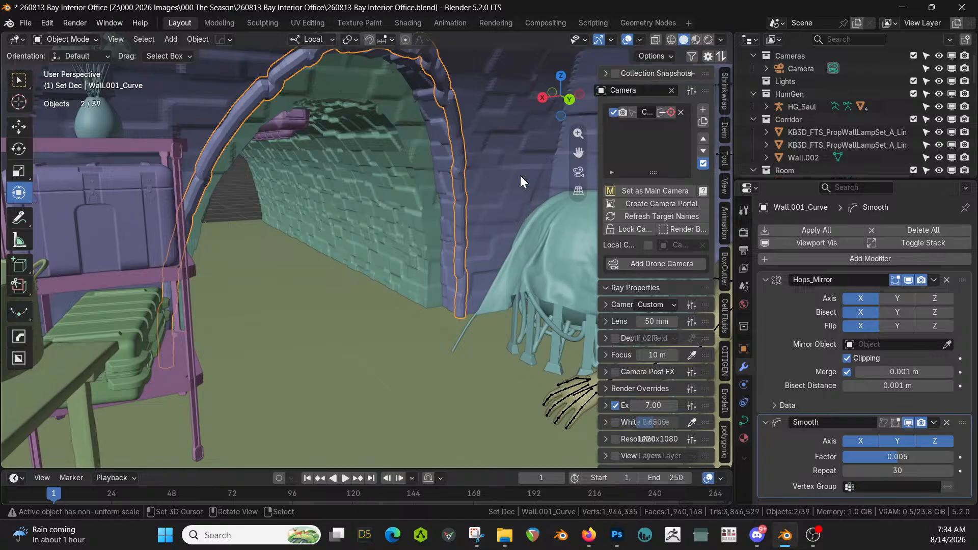
# Set the arch curve's round bevel depth to 0.245 m
pyautogui.click(744, 420)
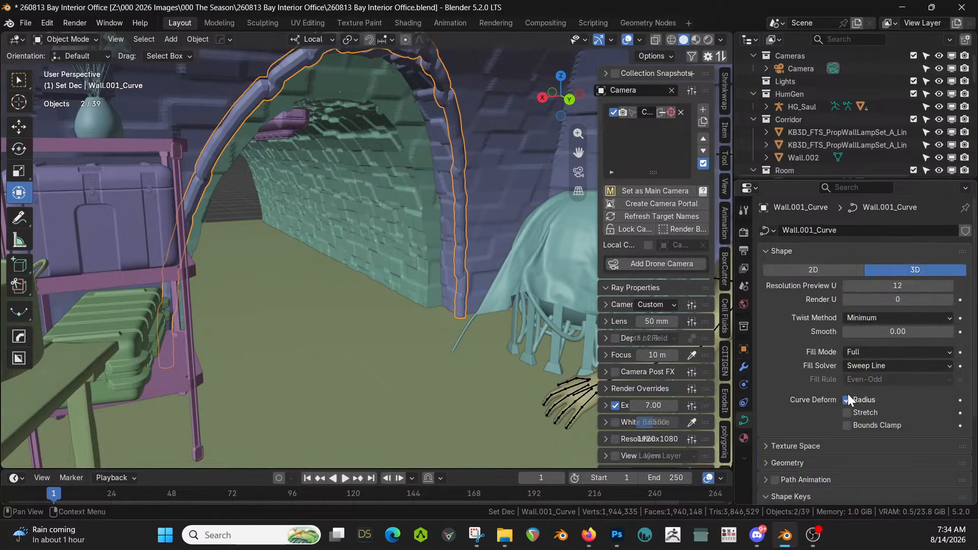
pyautogui.click(766, 463)
pyautogui.scroll(-3, 876, 448)
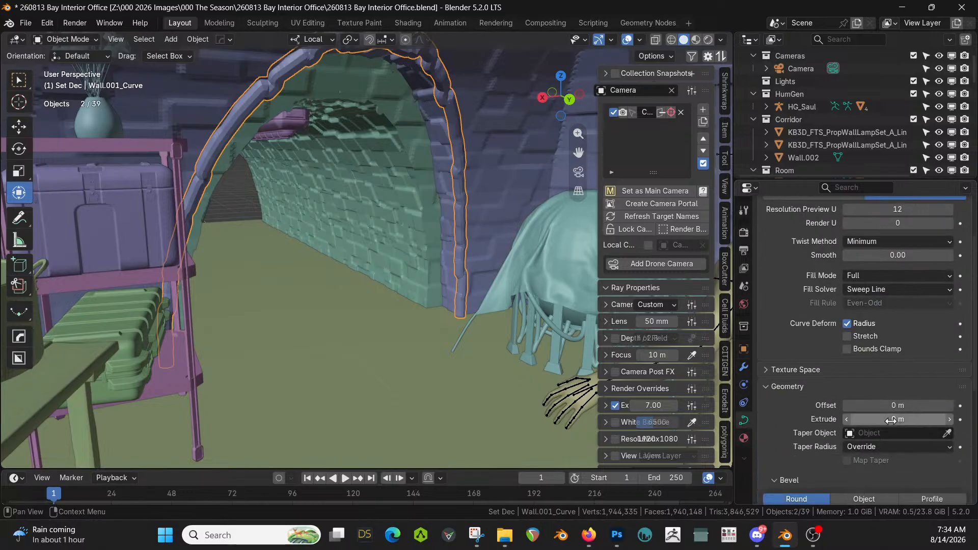
pyautogui.scroll(-3, 891, 421)
pyautogui.moveTo(874, 439); pyautogui.dragTo(938, 439)
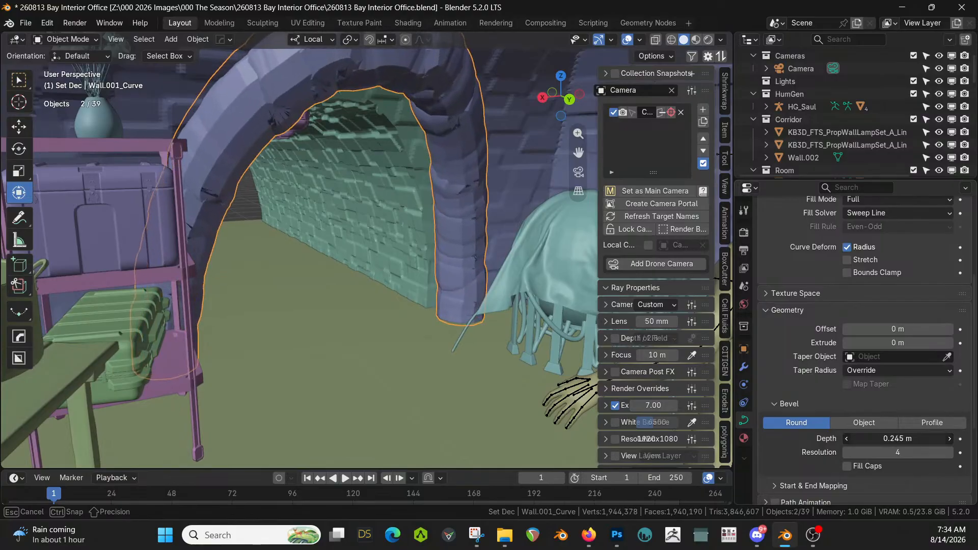
# Move the arch trim about -0.46 m along its local Y axis to fit it into the corridor opening
pyautogui.moveTo(580, 359); pyautogui.dragTo(373, 353, button='middle')
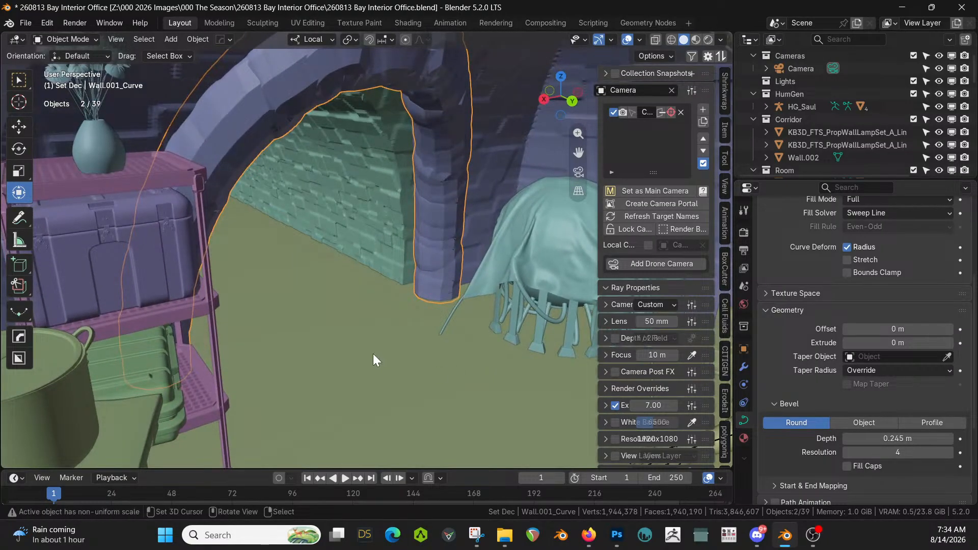
pyautogui.press('g')
pyautogui.press('y')
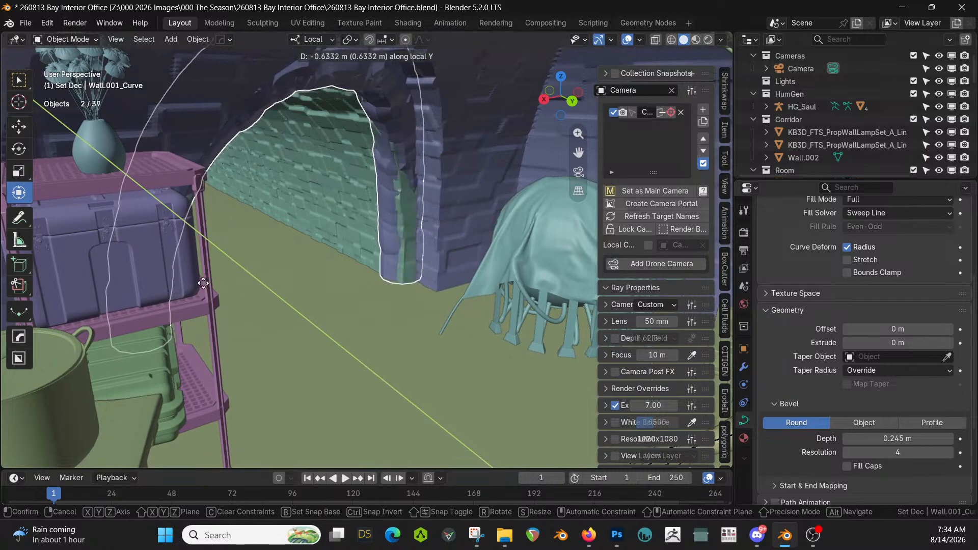
pyautogui.click(241, 302)
pyautogui.moveTo(295, 276); pyautogui.dragTo(285, 256, button='middle')
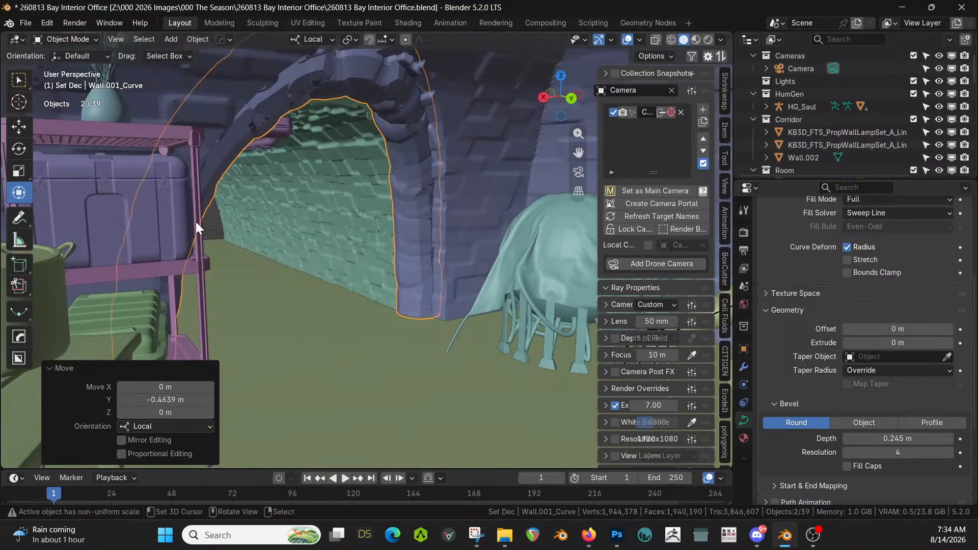
pyautogui.moveTo(431, 225); pyautogui.dragTo(388, 237, button='middle')
pyautogui.scroll(2, 388, 237)
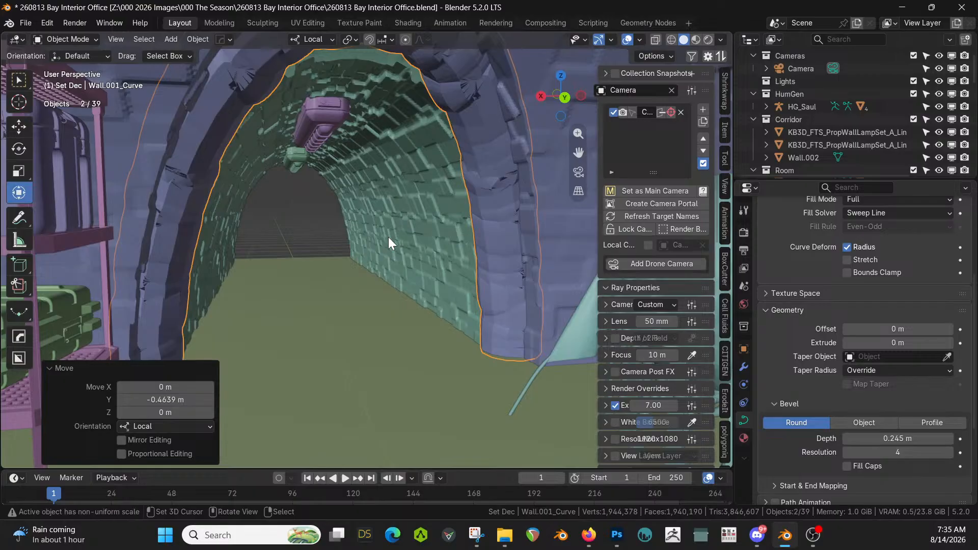
# Fill the caps of the beveled arch curve and convert it to a mesh
pyautogui.click(848, 467)
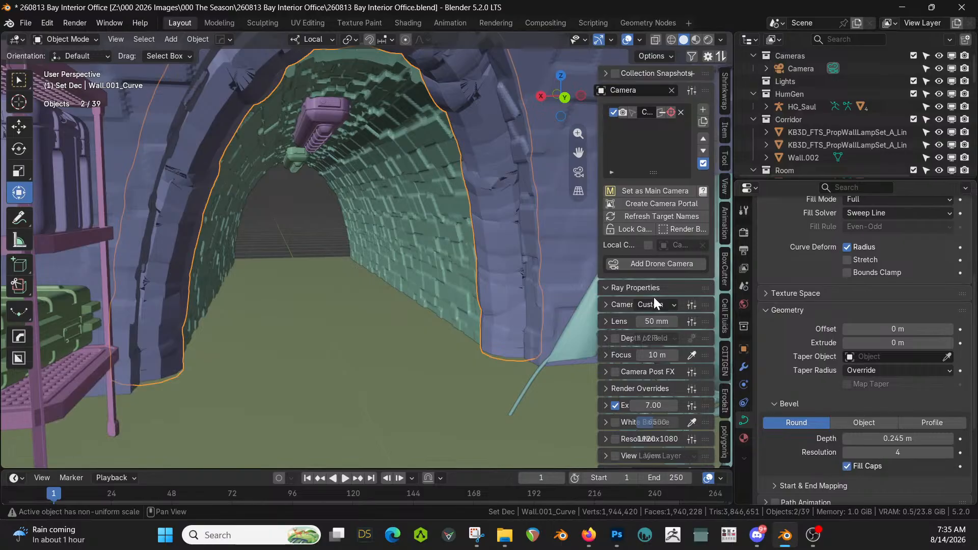
pyautogui.press('q')
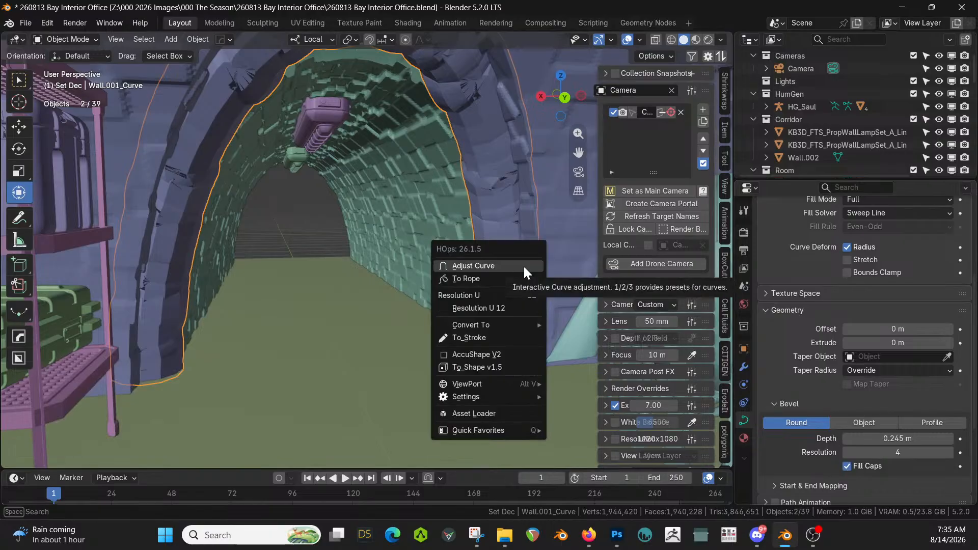
pyautogui.moveTo(497, 328)
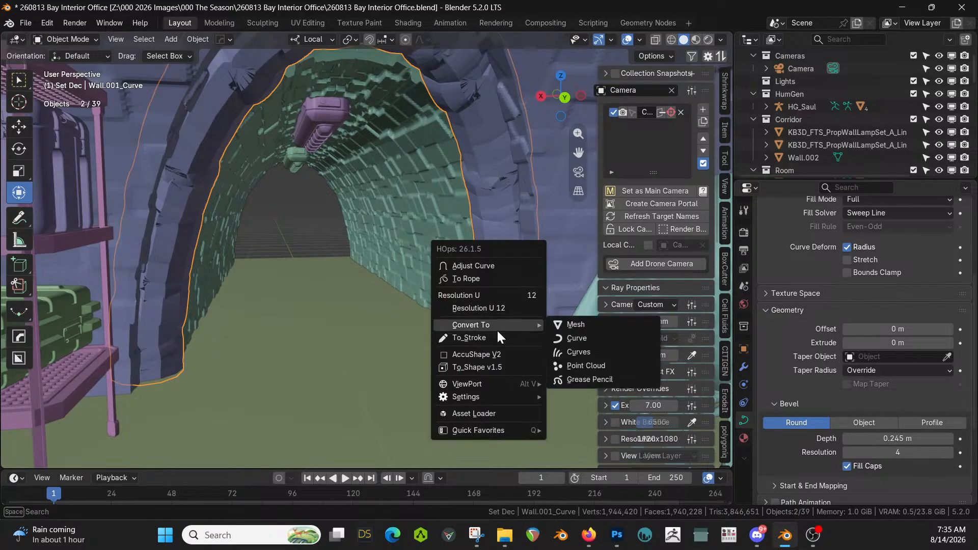
pyautogui.click(587, 323)
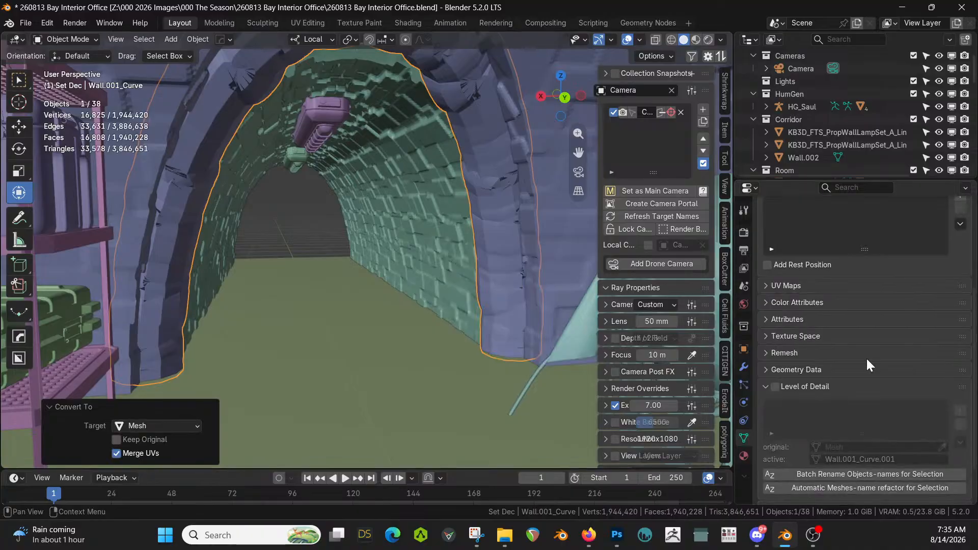
# Add a Remesh modifier to the arch mesh and set its voxel size to 0.0907 m
pyautogui.click(745, 366)
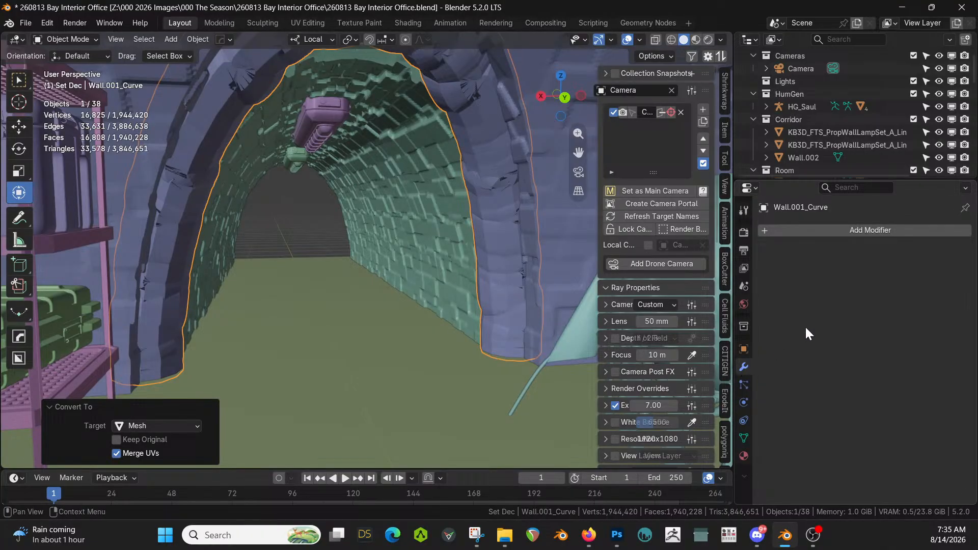
pyautogui.click(876, 227)
pyautogui.write('rem')
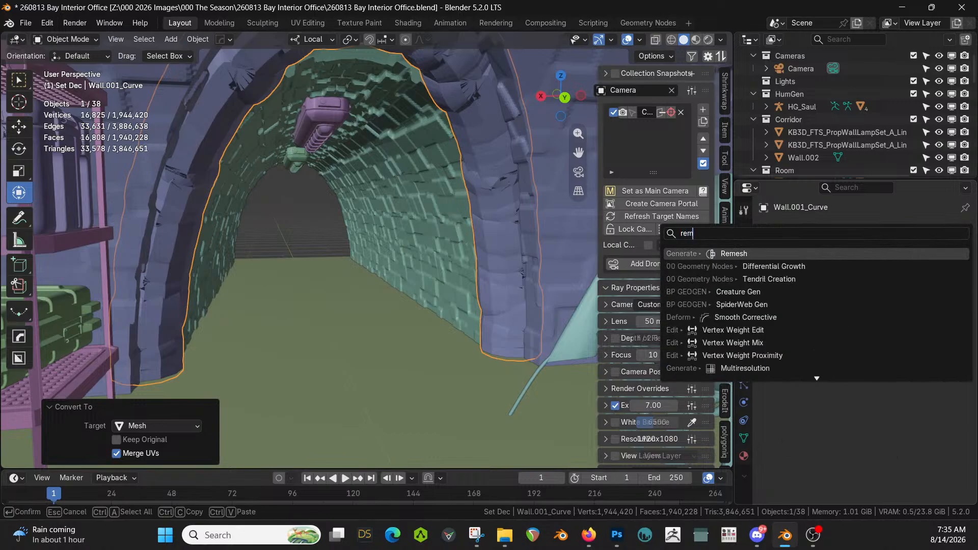
pyautogui.press('Return')
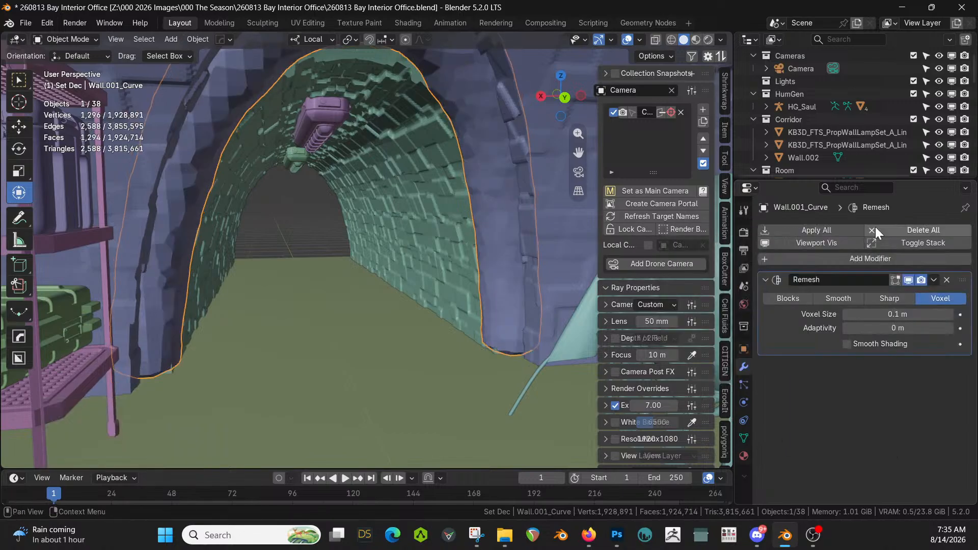
pyautogui.moveTo(295, 263); pyautogui.dragTo(306, 267, button='middle')
pyautogui.moveTo(893, 315); pyautogui.dragTo(887, 314)
# Lower the arch about 0.049 m along its local Z axis so its feet meet the floor
pyautogui.moveTo(530, 278)
pyautogui.mouseDown(button='middle')
pyautogui.moveTo(494, 251)
pyautogui.moveTo(513, 286)
pyautogui.mouseUp(button='middle')
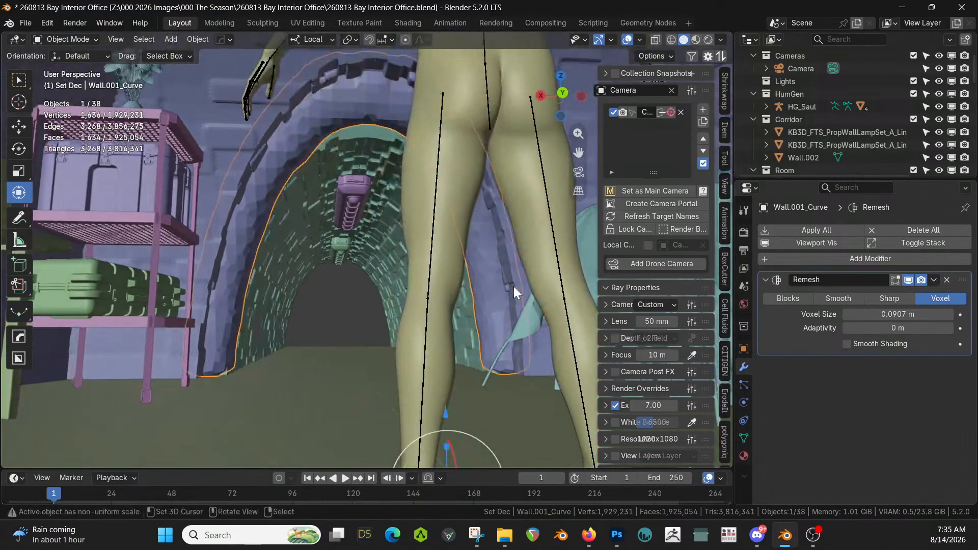
pyautogui.press('g')
pyautogui.press('z')
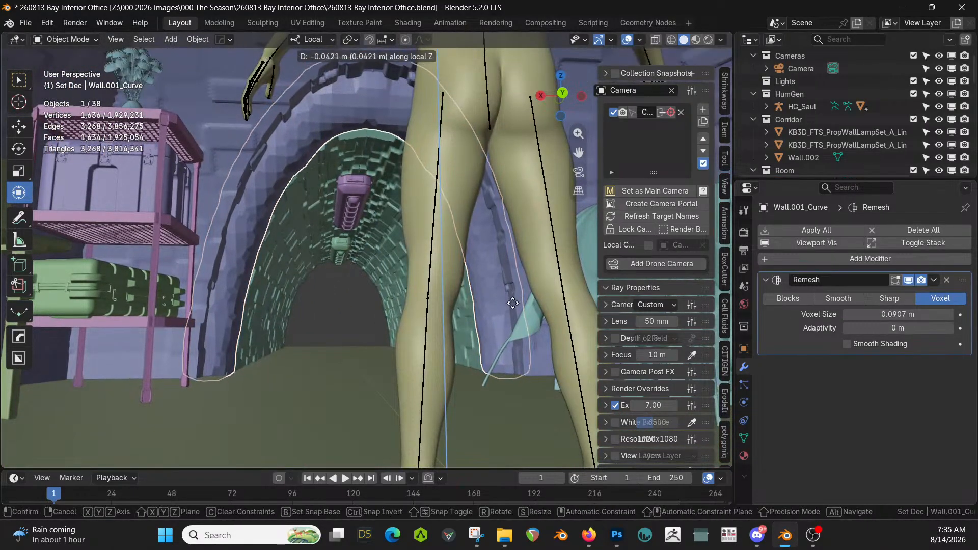
pyautogui.click(513, 305)
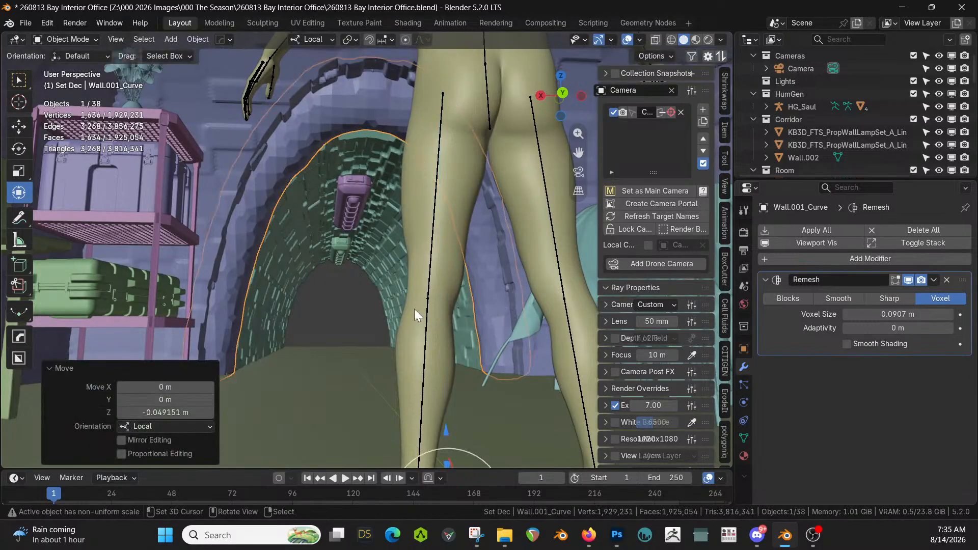
pyautogui.moveTo(414, 309); pyautogui.dragTo(457, 352, button='middle')
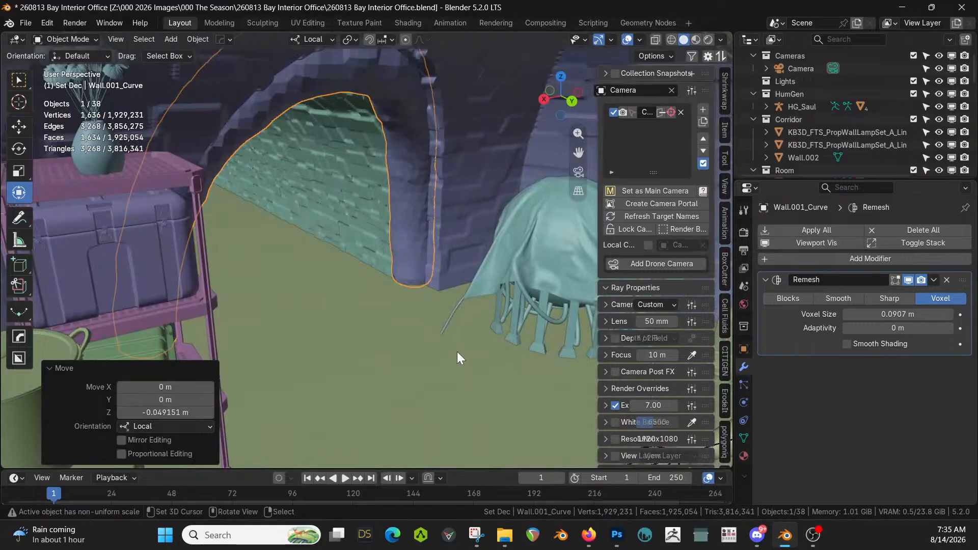
# Try the Remesh modifier's Smooth and Blocks modes with an octree depth of 8, and return it to Voxel mode
pyautogui.click(838, 298)
pyautogui.moveTo(875, 317); pyautogui.dragTo(875, 318)
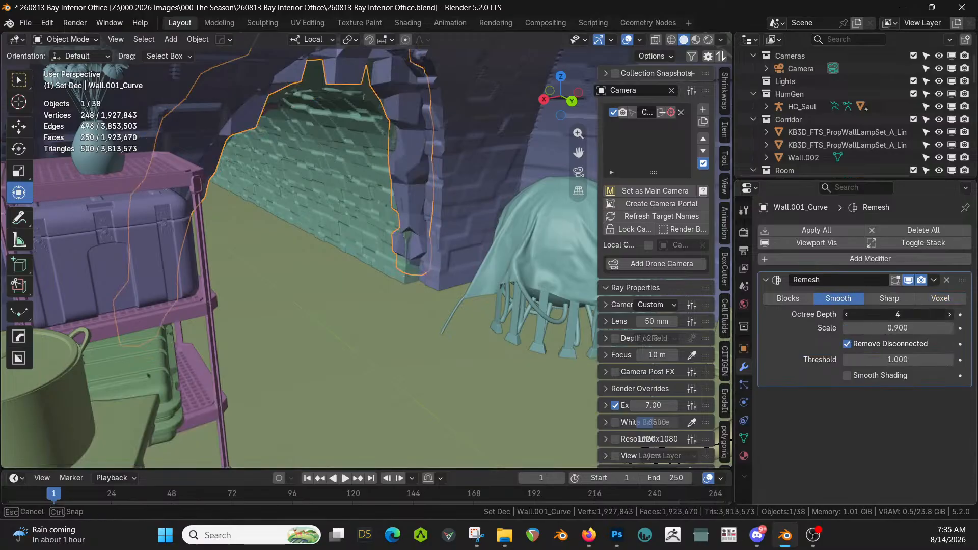
pyautogui.click(952, 316)
pyautogui.click(952, 316)
pyautogui.click(952, 316)
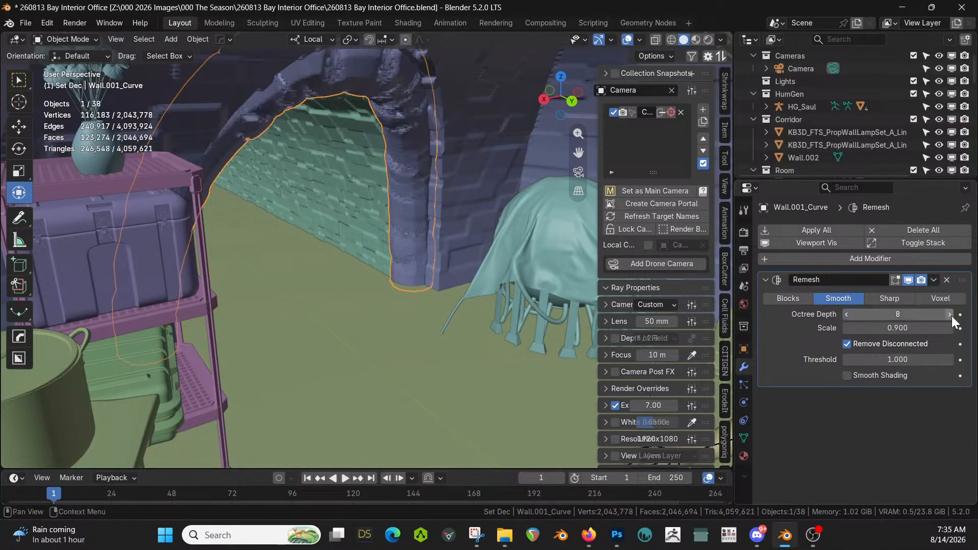
pyautogui.moveTo(506, 238); pyautogui.dragTo(424, 213, button='middle')
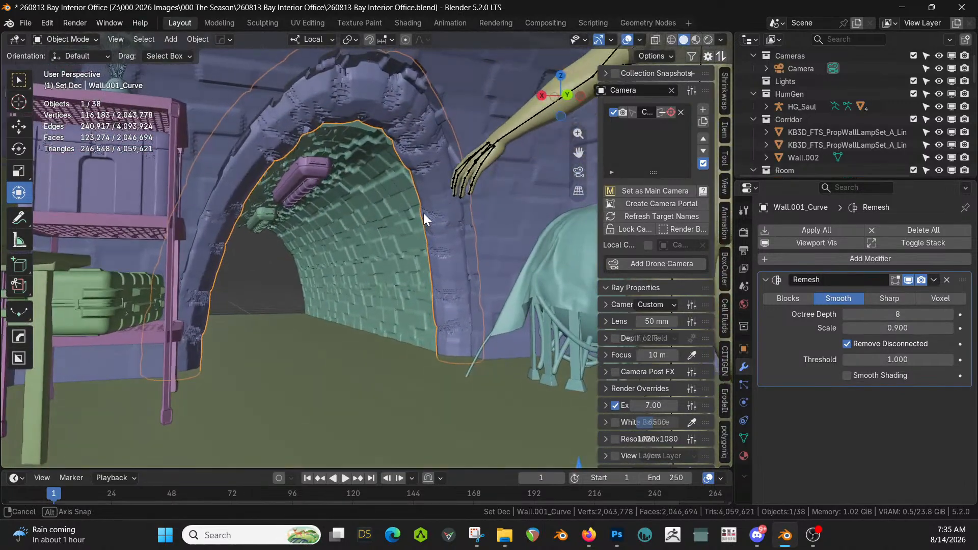
pyautogui.click(788, 299)
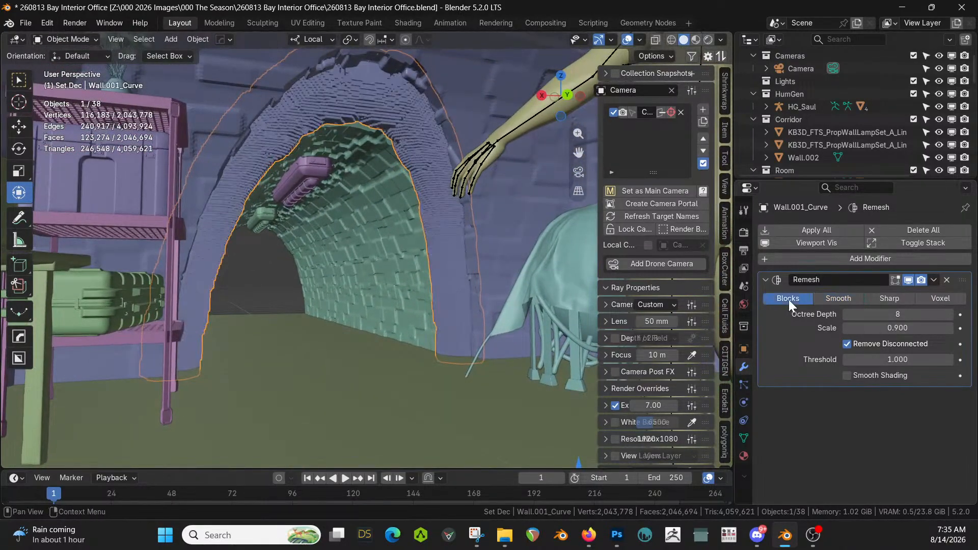
pyautogui.click(843, 296)
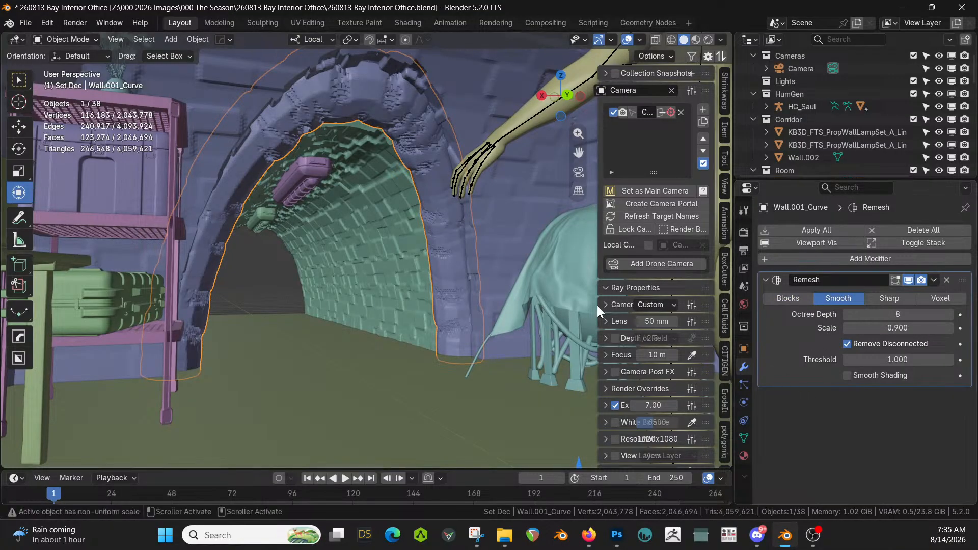
pyautogui.moveTo(239, 226); pyautogui.dragTo(387, 270, button='middle')
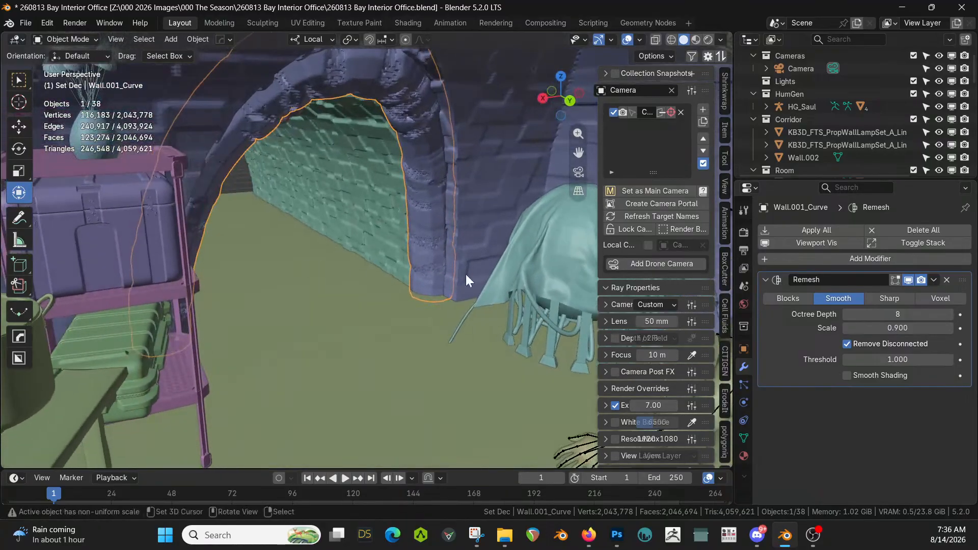
pyautogui.click(950, 298)
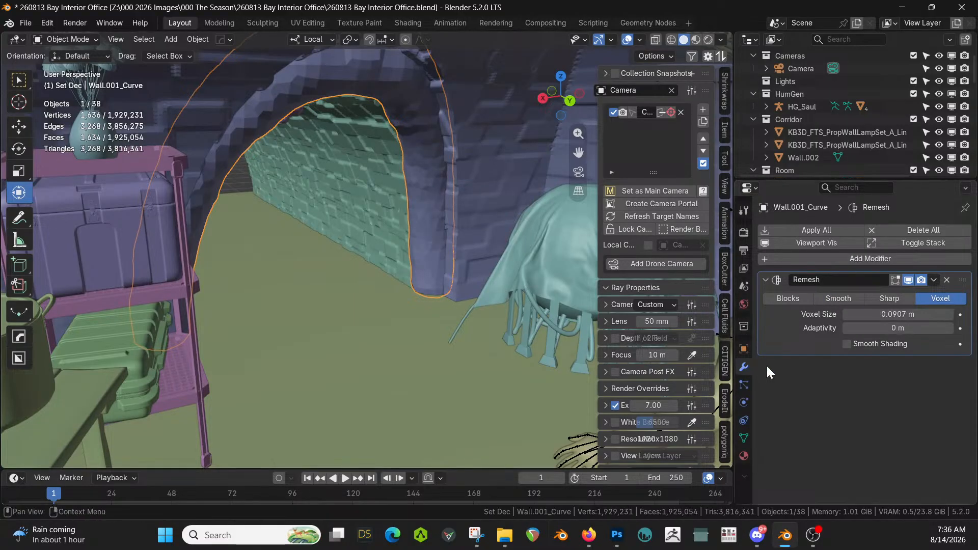
# Apply the voxel Remesh to the arch and add a level 1 Subdivision modifier, checking it in isolation and in the room
pyautogui.click(803, 230)
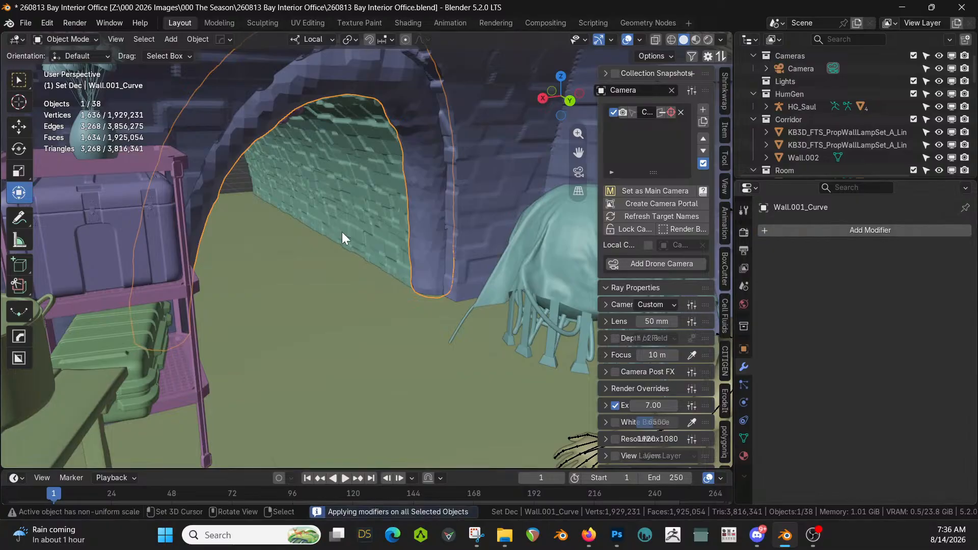
pyautogui.press('KP_Divide')
pyautogui.moveTo(342, 231); pyautogui.dragTo(358, 209, button='middle')
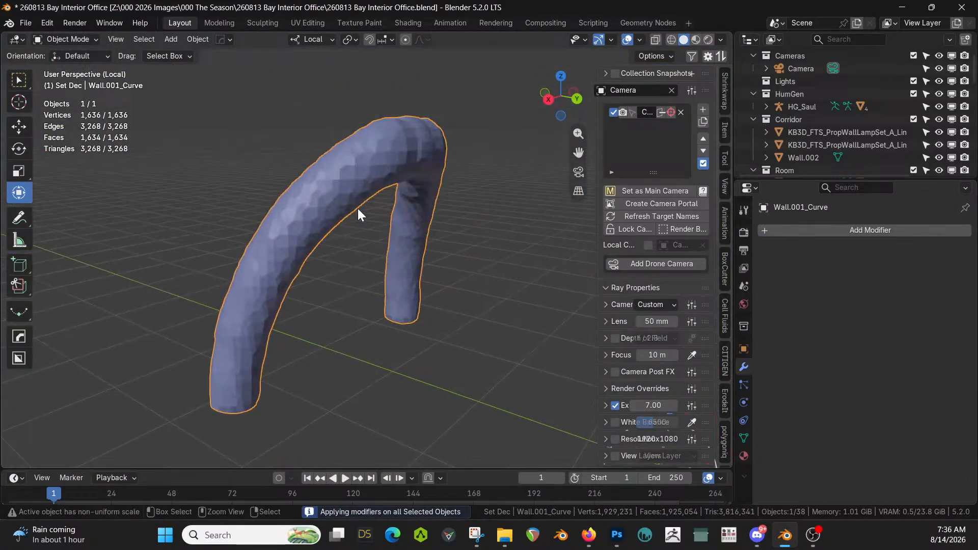
pyautogui.hotkey('ctrl', '1')
pyautogui.press('KP_Divide')
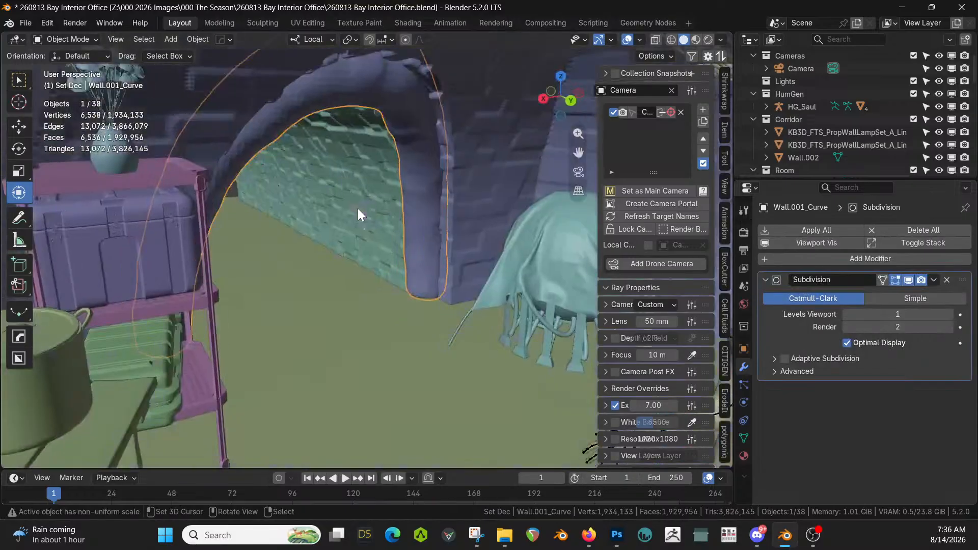
pyautogui.moveTo(357, 208); pyautogui.dragTo(323, 198, button='middle')
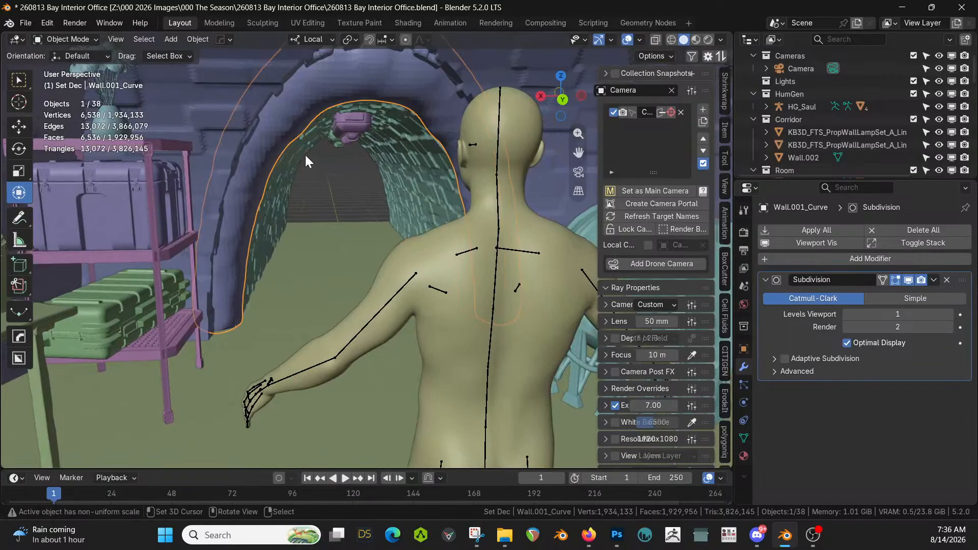
# Isolate the arch, raise its subdivision to level 2 and apply the modifier
pyautogui.press('KP_Divide')
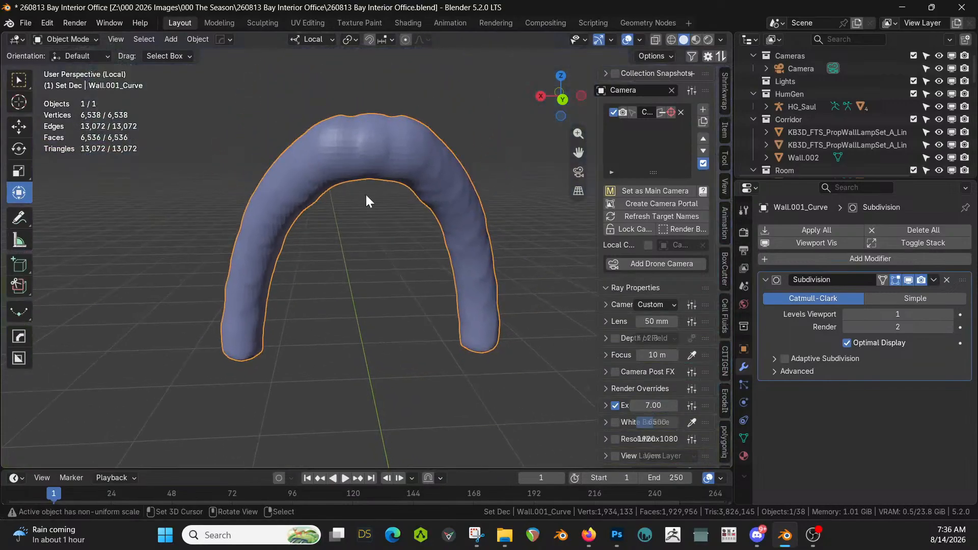
pyautogui.moveTo(366, 196); pyautogui.dragTo(384, 193, button='middle')
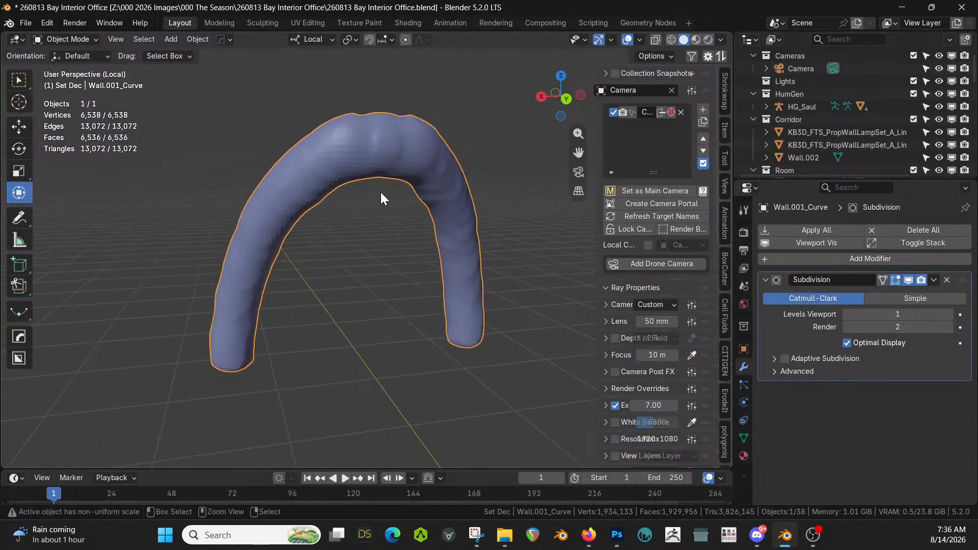
pyautogui.hotkey('ctrl', '2')
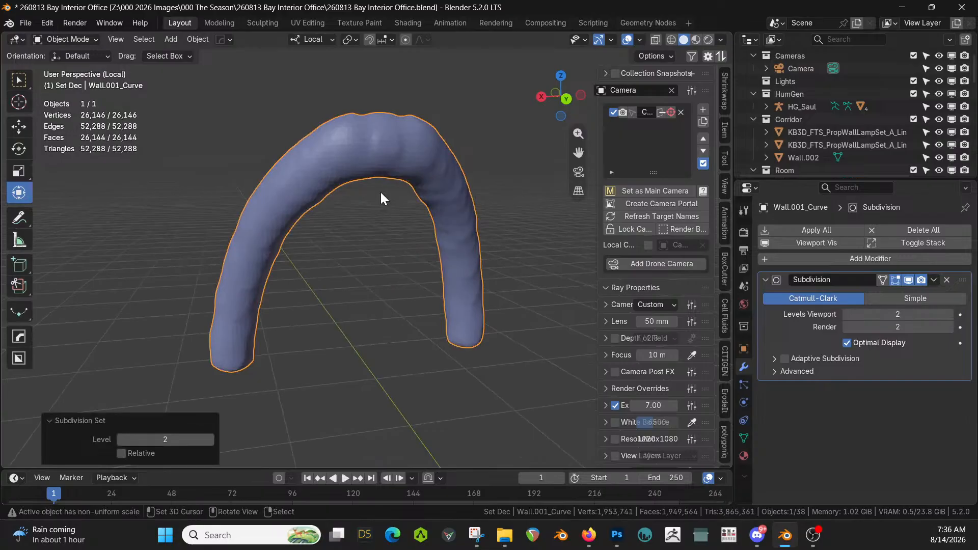
pyautogui.moveTo(380, 191); pyautogui.dragTo(491, 188, button='middle')
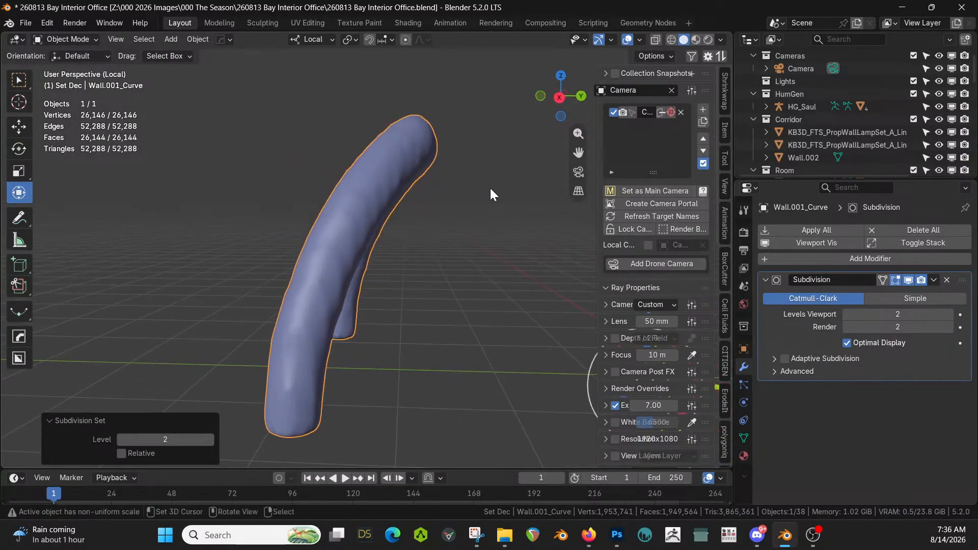
pyautogui.click(833, 229)
pyautogui.scroll(2, 509, 270)
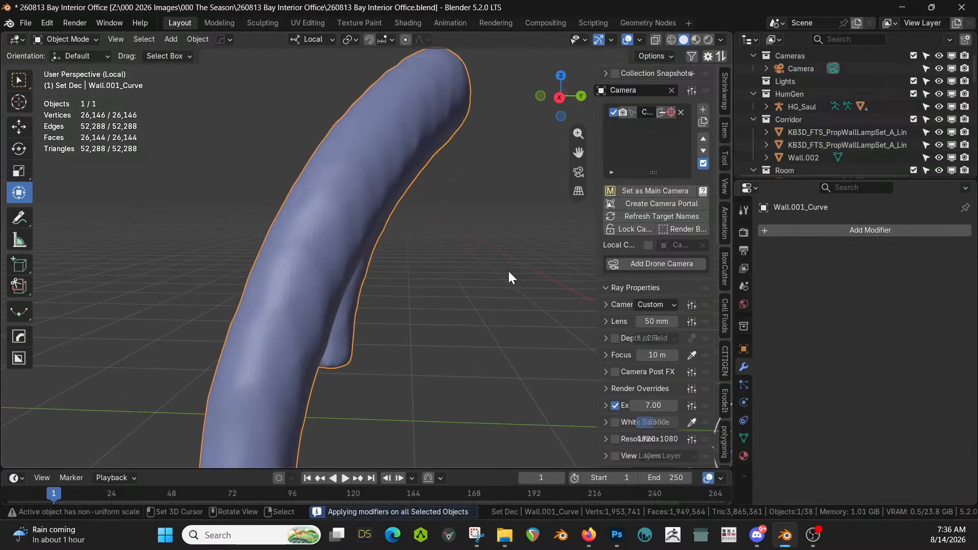
# Add a new level 2 Subdivision modifier and a Smooth modifier to the arch mesh
pyautogui.moveTo(509, 270); pyautogui.dragTo(463, 277, button='middle')
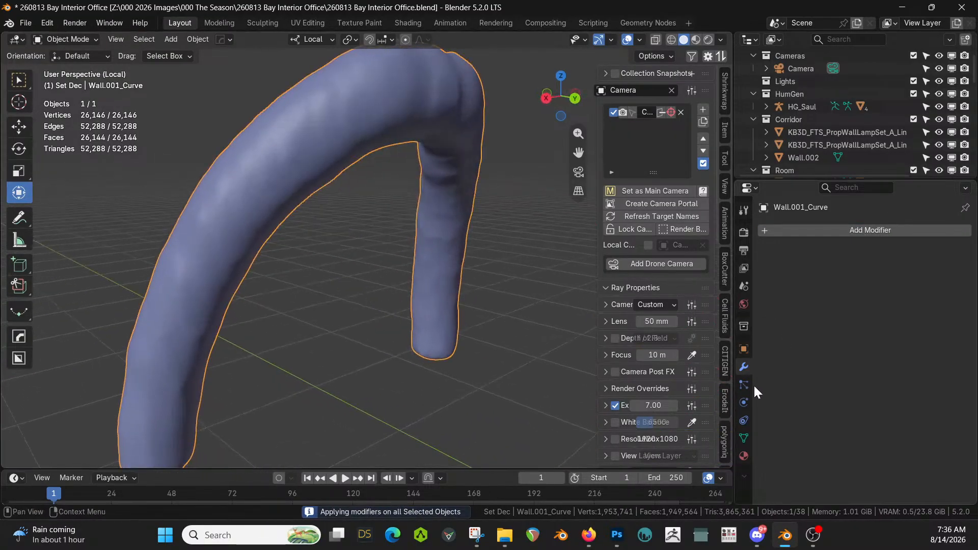
pyautogui.hotkey('ctrl', '2')
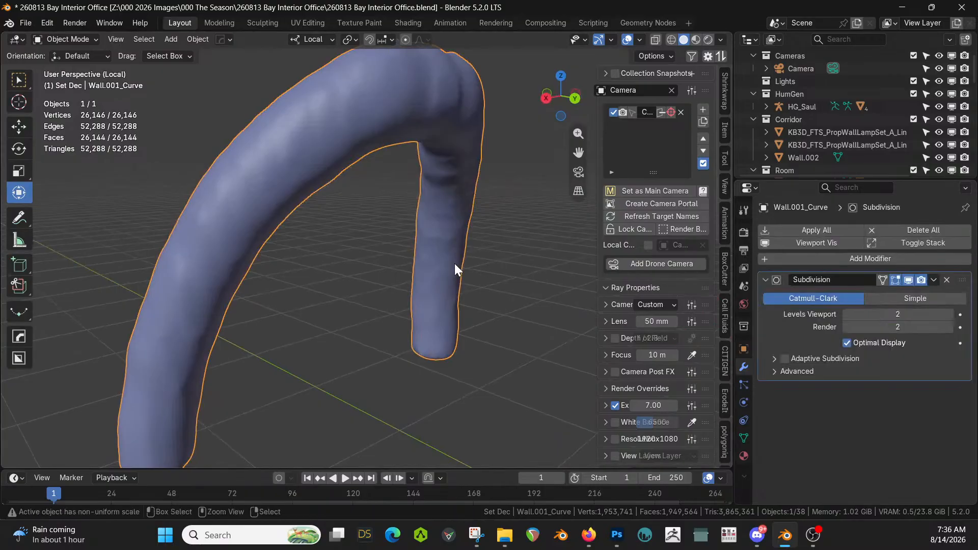
pyautogui.click(842, 262)
pyautogui.write('smoo')
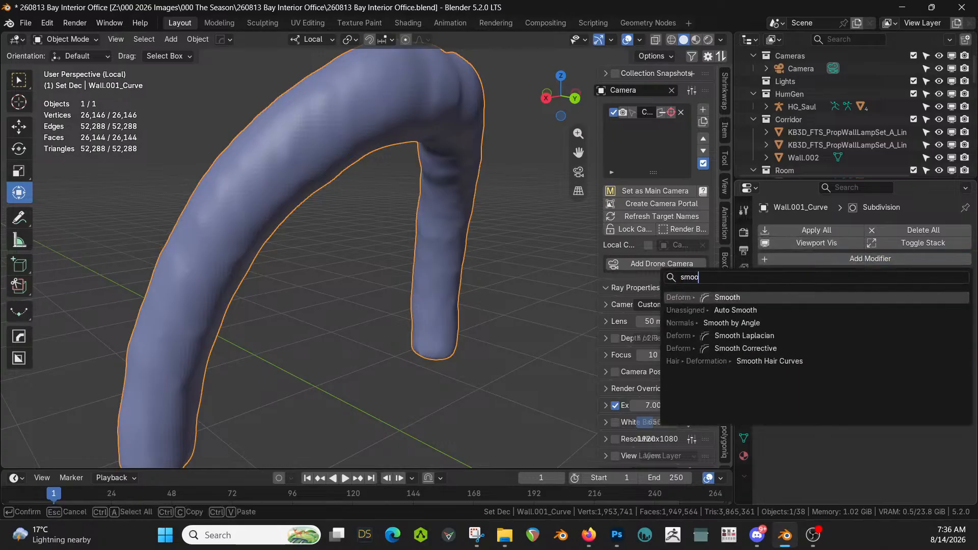
pyautogui.press('Return')
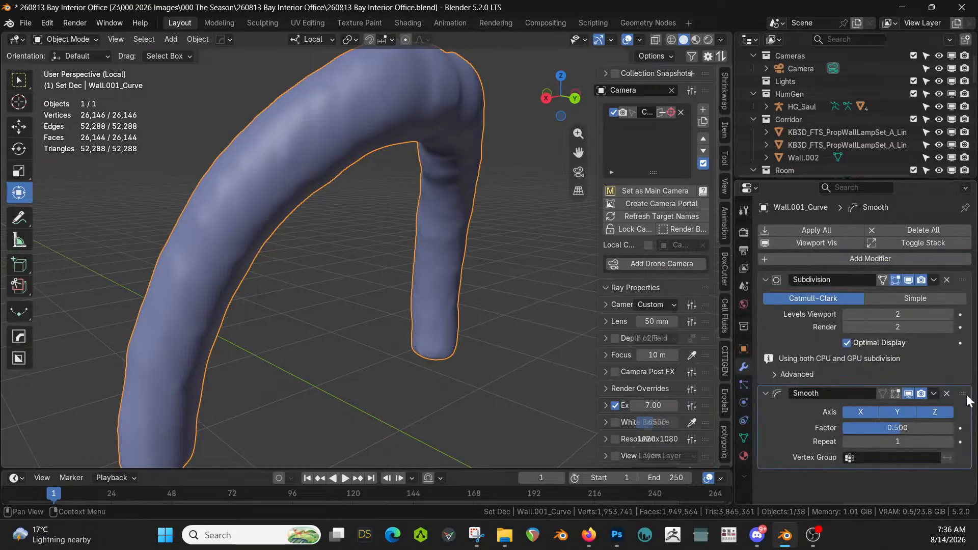
# Place the Smooth modifier above the Subdivision modifier, set its repeat to 30, and bring the arch back among the room objects
pyautogui.moveTo(963, 394); pyautogui.dragTo(969, 265)
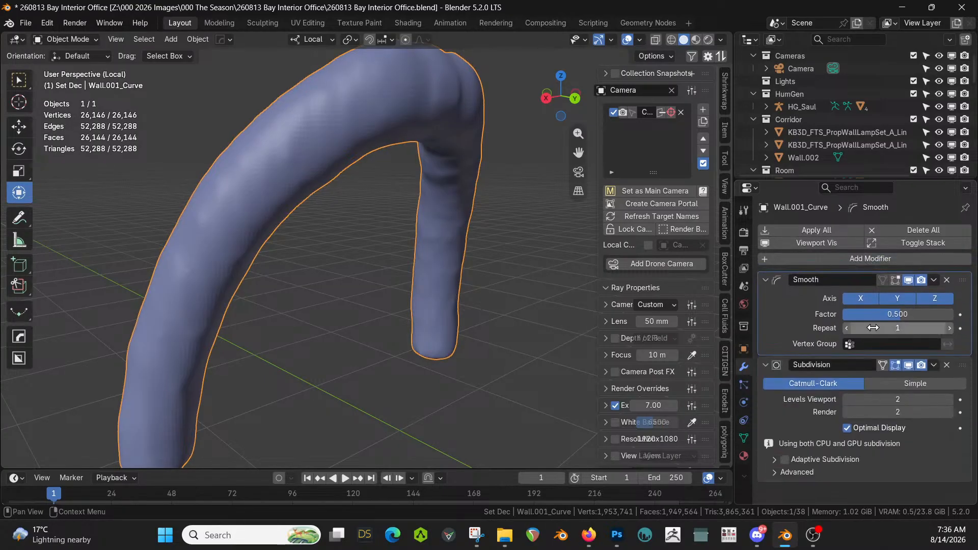
pyautogui.moveTo(887, 328)
pyautogui.mouseDown()
pyautogui.moveTo(963, 328)
pyautogui.moveTo(873, 328)
pyautogui.mouseUp()
pyautogui.press('KP_Divide')
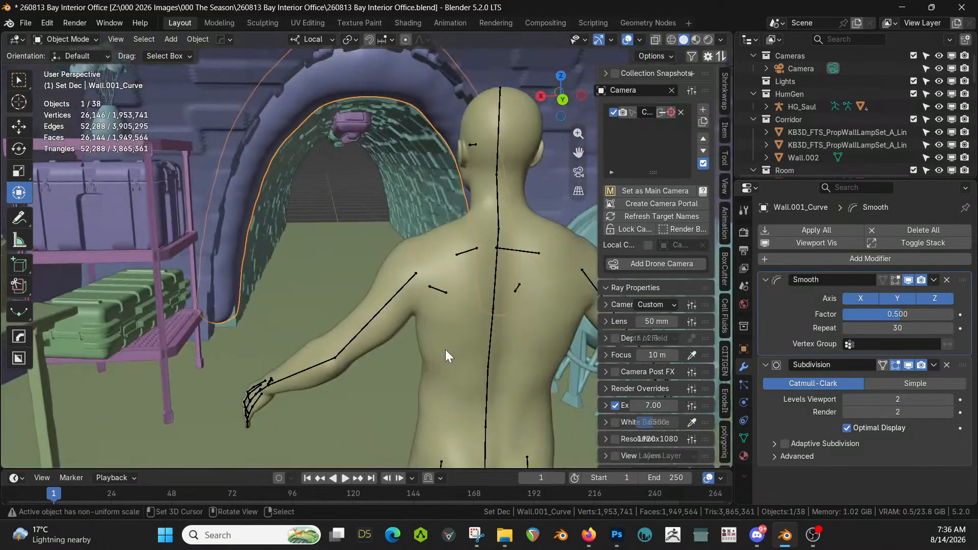
# Try lowering the arch about 0.16 m along its local Z axis, and undo the move
pyautogui.moveTo(446, 350); pyautogui.dragTo(375, 340, button='middle')
pyautogui.press('g')
pyautogui.press('z')
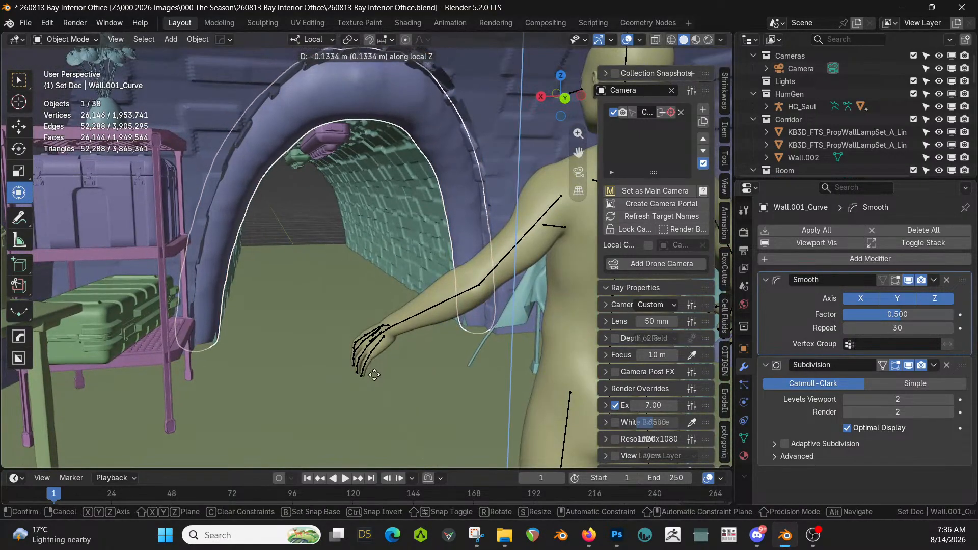
pyautogui.click(374, 382)
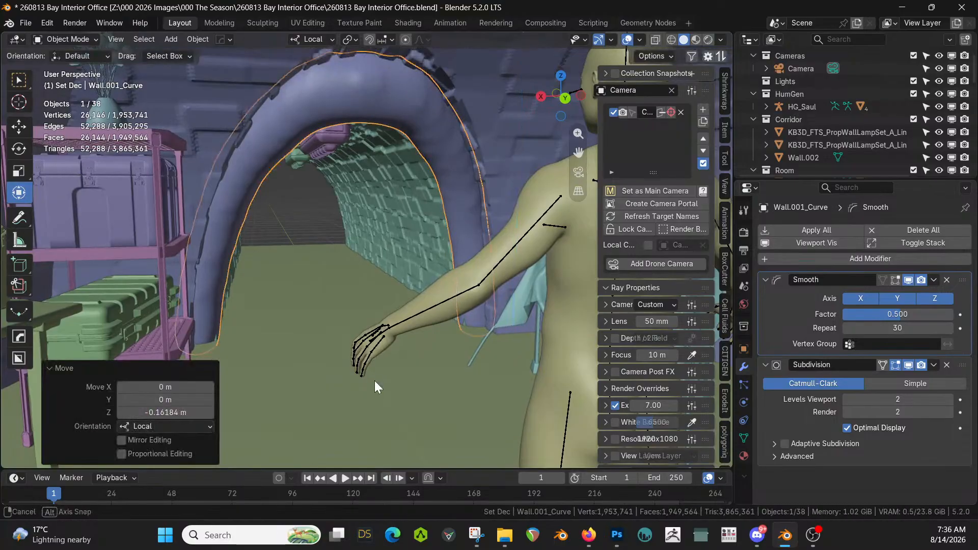
pyautogui.moveTo(374, 380); pyautogui.dragTo(365, 400, button='middle')
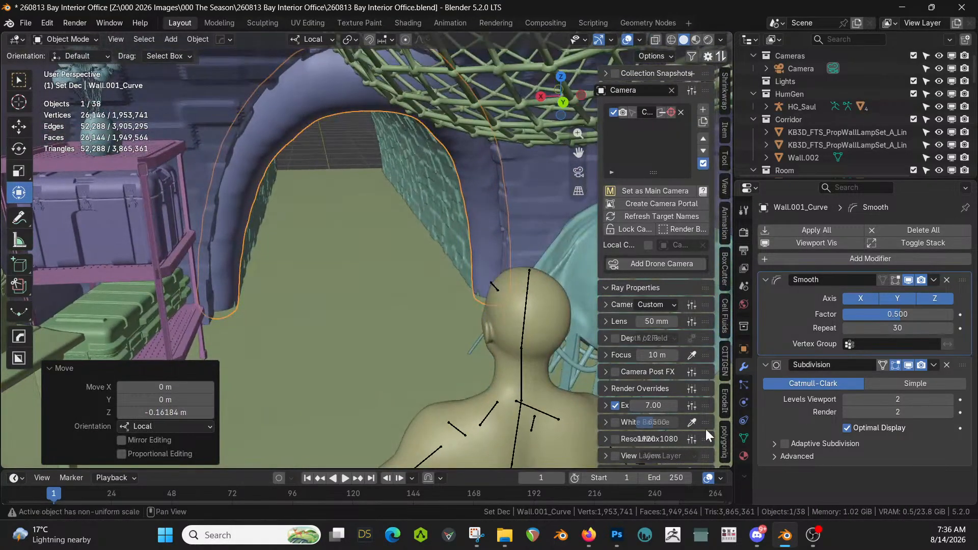
pyautogui.hotkey('ctrl', 'z')
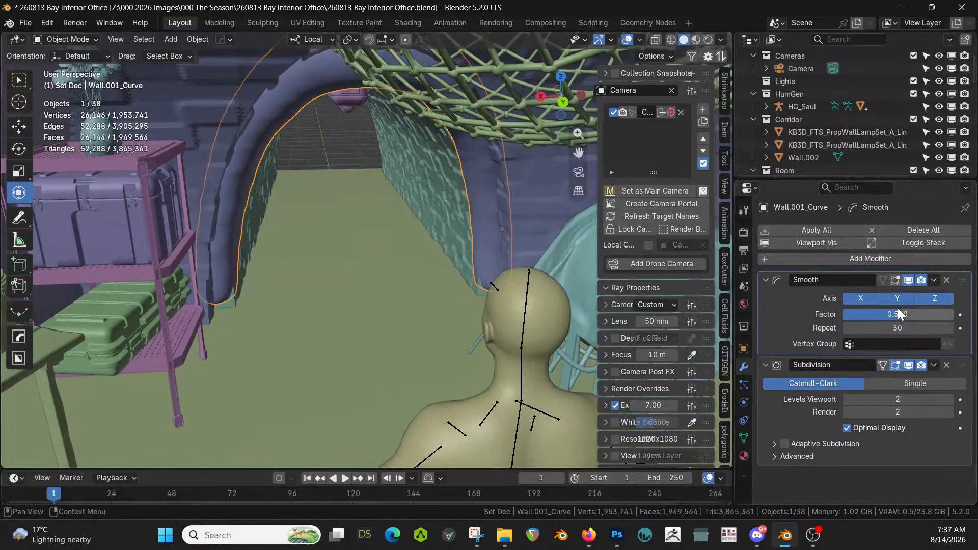
# Remove the Smooth modifier from the arch and apply its remaining Subdivision modifier
pyautogui.click(947, 279)
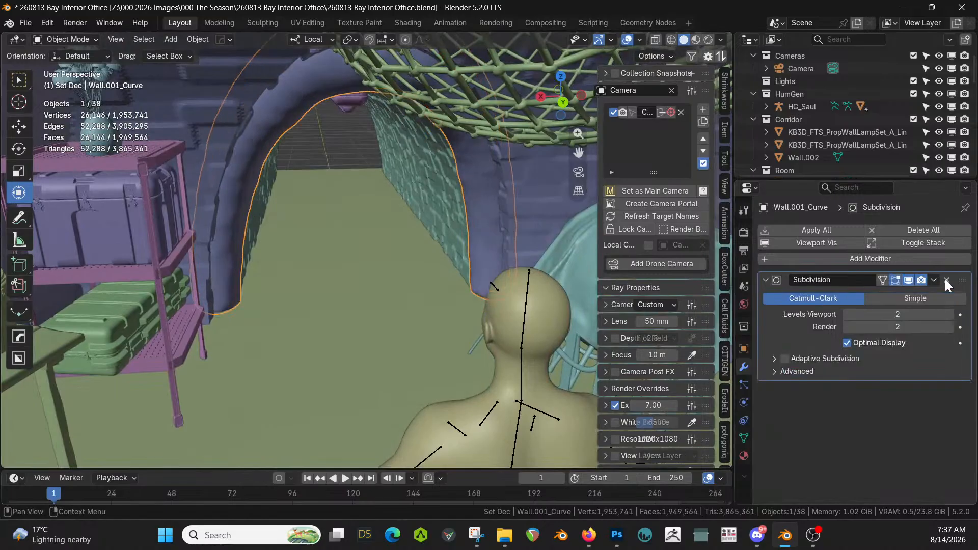
pyautogui.moveTo(322, 255); pyautogui.dragTo(338, 223, button='middle')
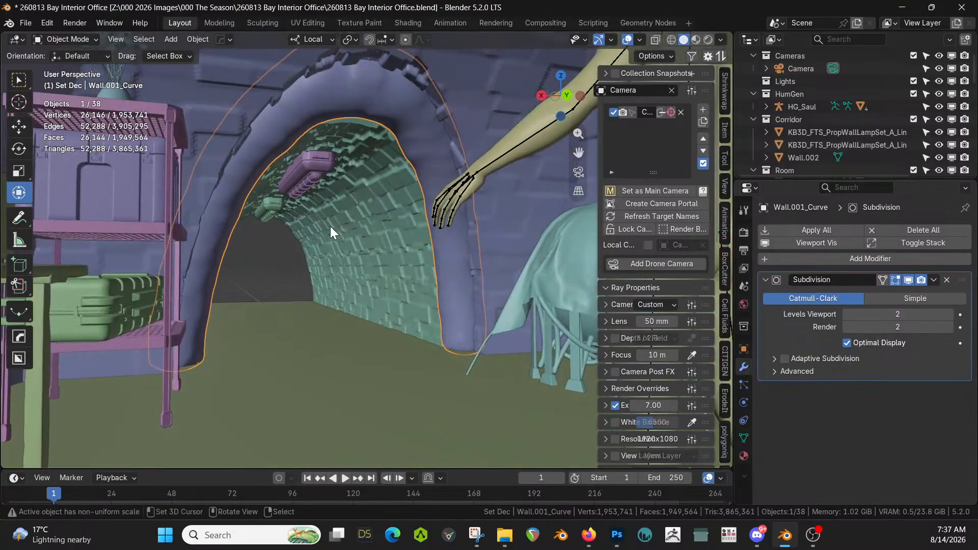
pyautogui.click(826, 227)
# Unwrap the entire arch mesh with Smart UV Project at a 66° angle limit
pyautogui.press('Tab')
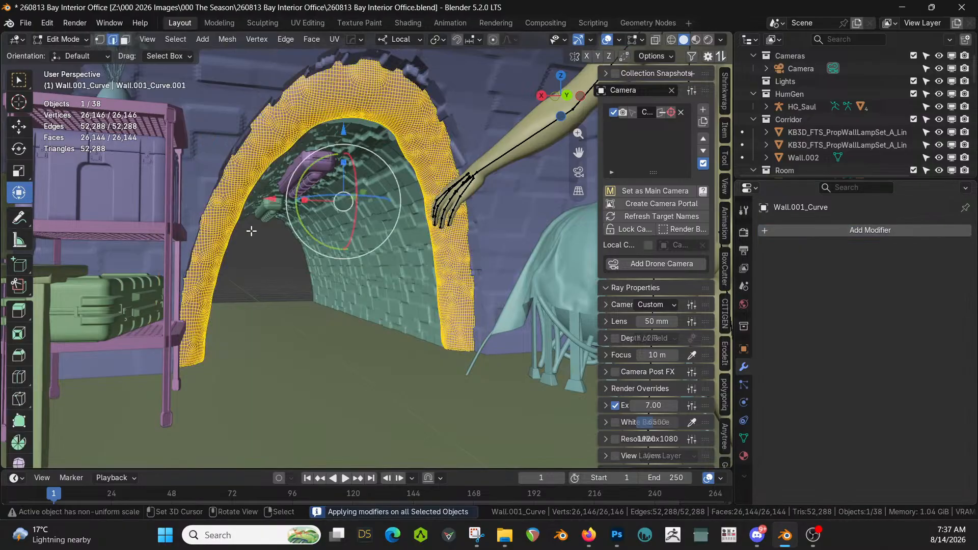
pyautogui.press('u')
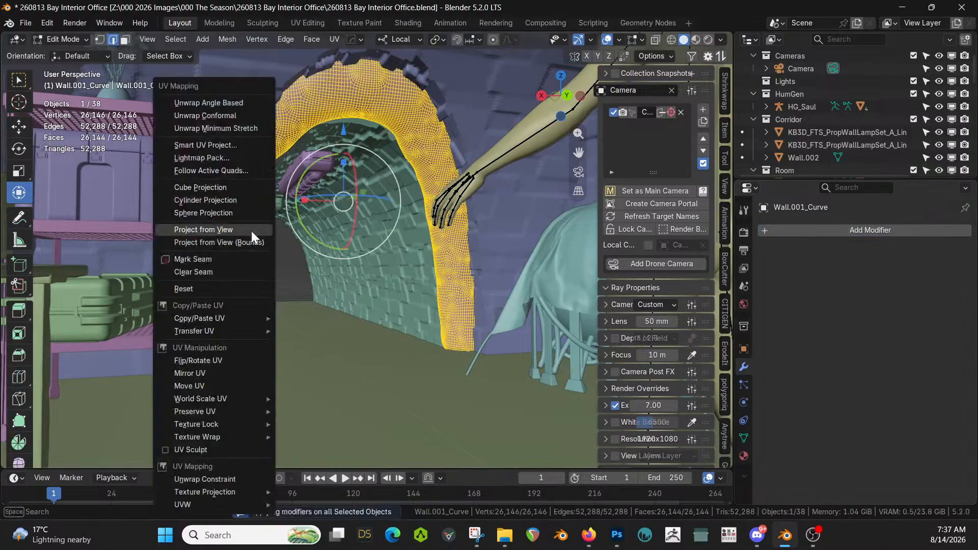
pyautogui.click(218, 146)
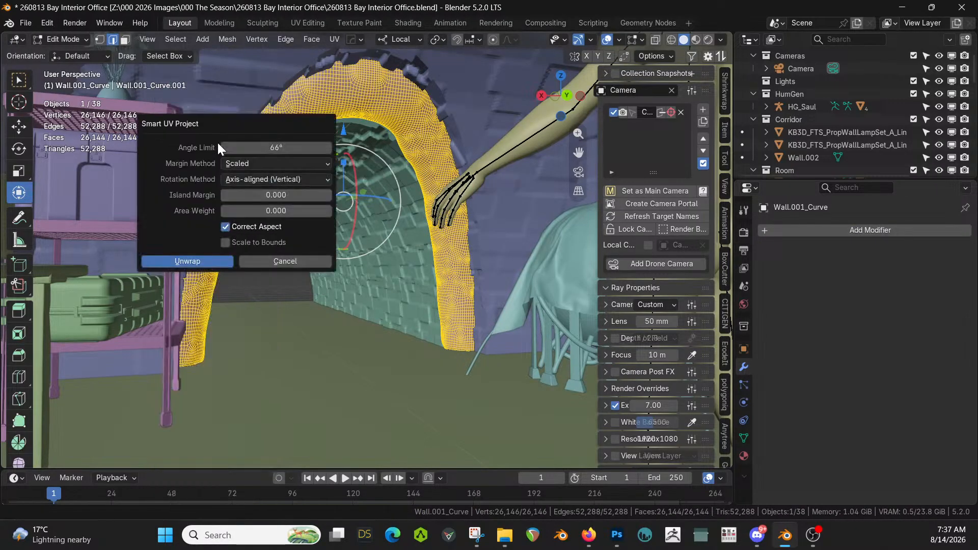
pyautogui.click(210, 261)
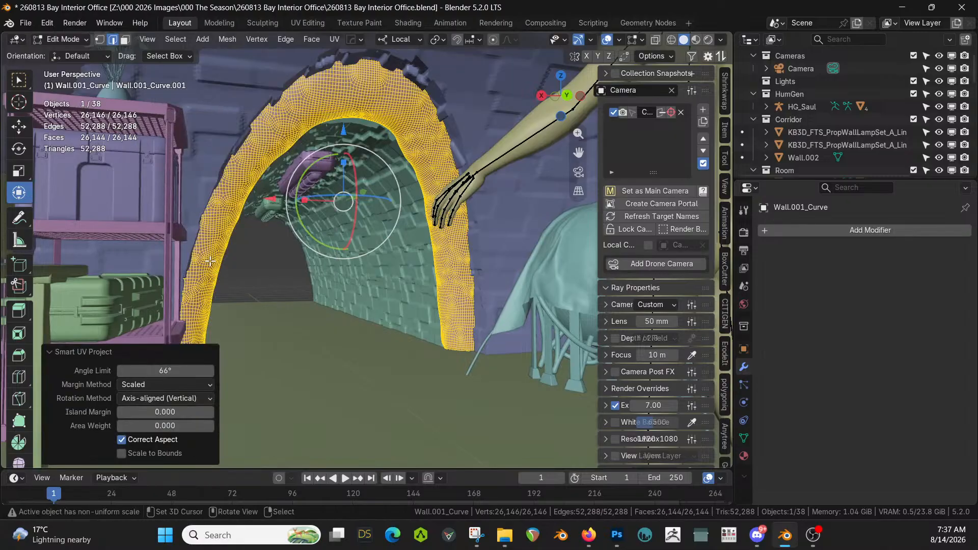
pyautogui.press('Tab')
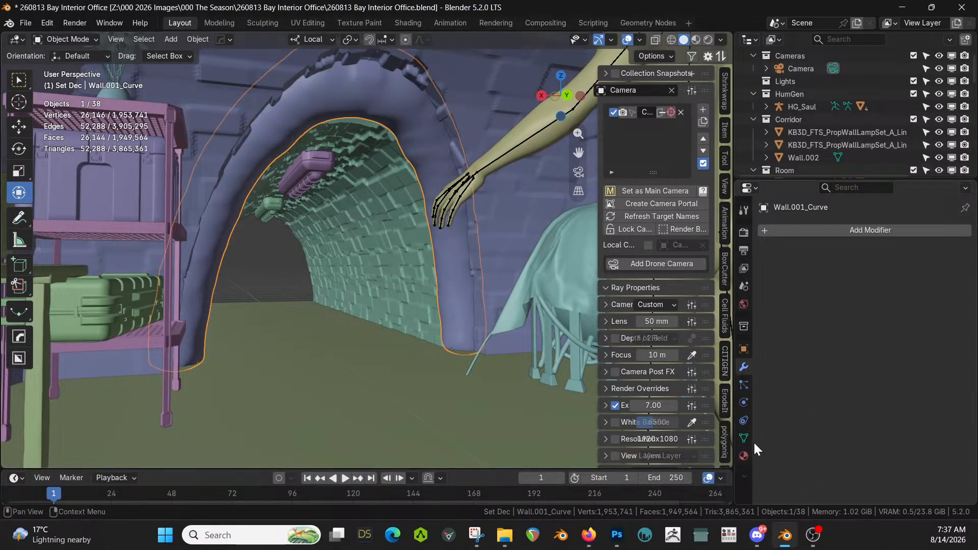
# Link the corridor wall's Dirty Green Grey Brick material to the arch
pyautogui.click(743, 456)
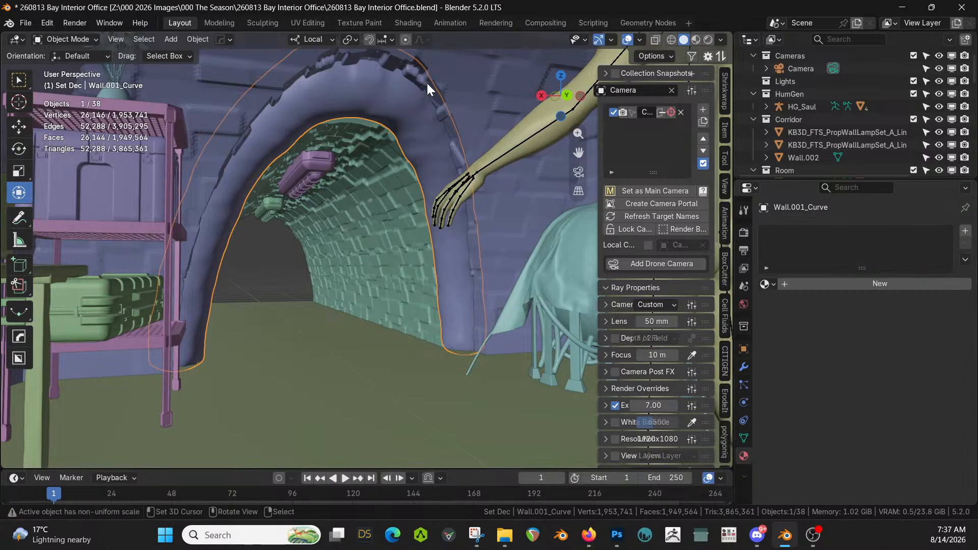
pyautogui.keyDown('shift'); pyautogui.click(405, 176); pyautogui.keyUp('shift')
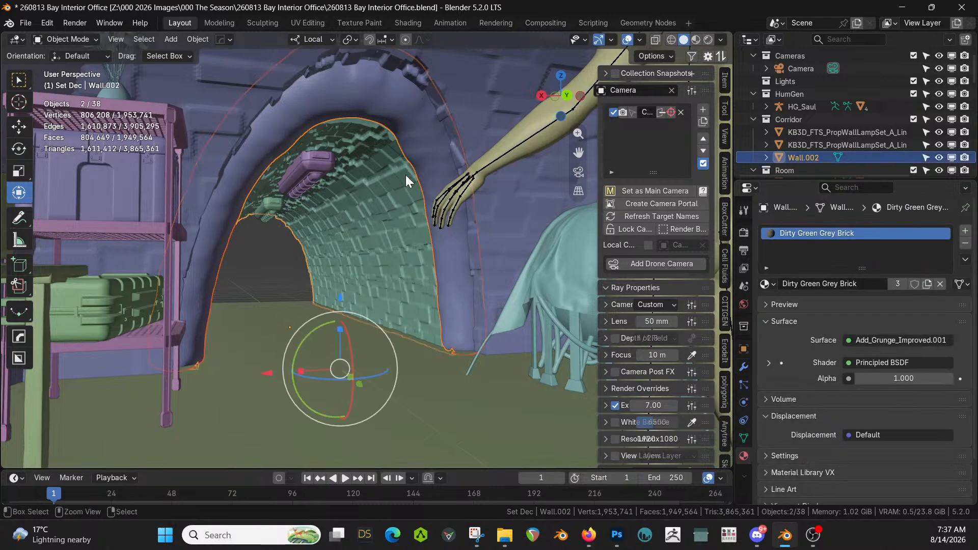
pyautogui.hotkey('ctrl', 'l')
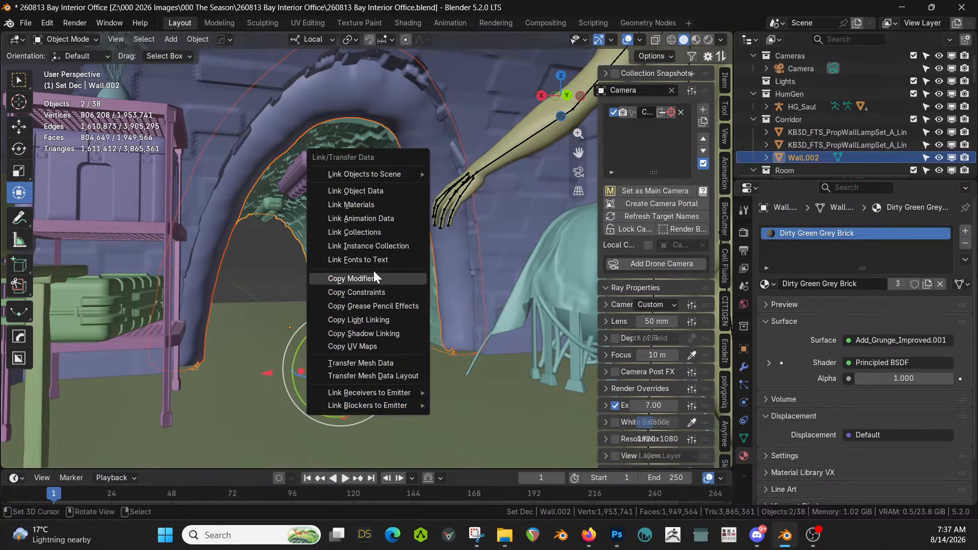
pyautogui.click(374, 205)
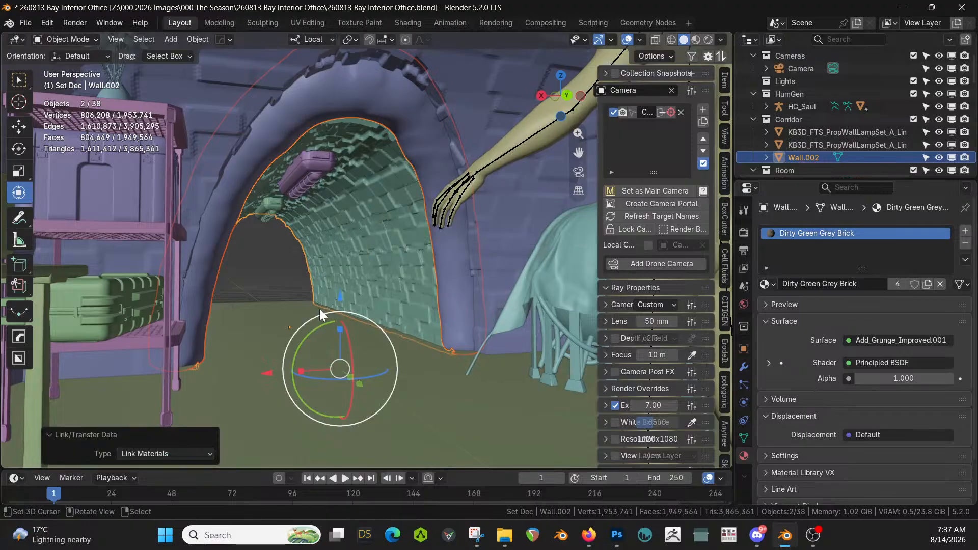
# Examine the arch's brick material against the surrounding walls and floor in rendered shading, and return to solid shading
pyautogui.press('z')
pyautogui.press('8')
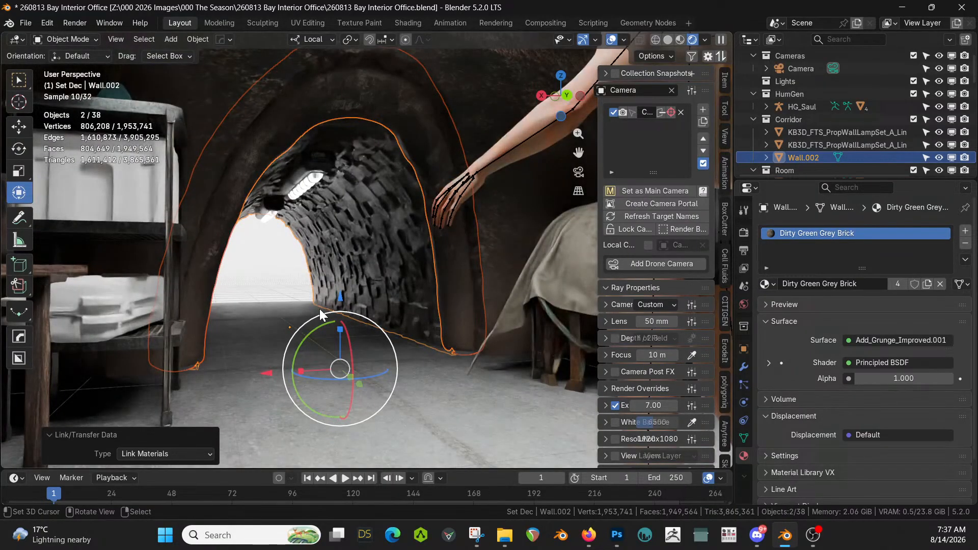
pyautogui.click(310, 420)
pyautogui.moveTo(312, 399); pyautogui.dragTo(284, 423, button='middle')
pyautogui.moveTo(266, 414); pyautogui.dragTo(434, 156, button='middle')
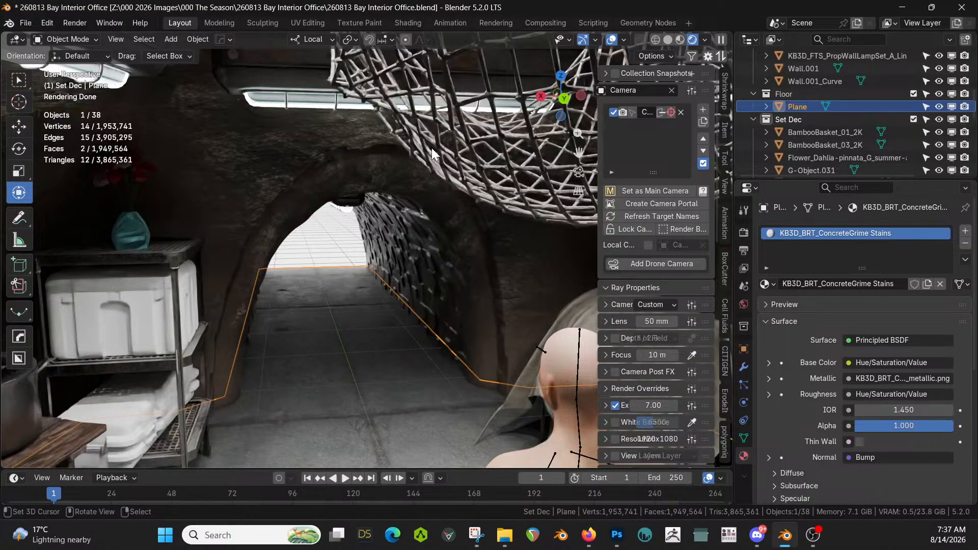
pyautogui.press('KP_Divide')
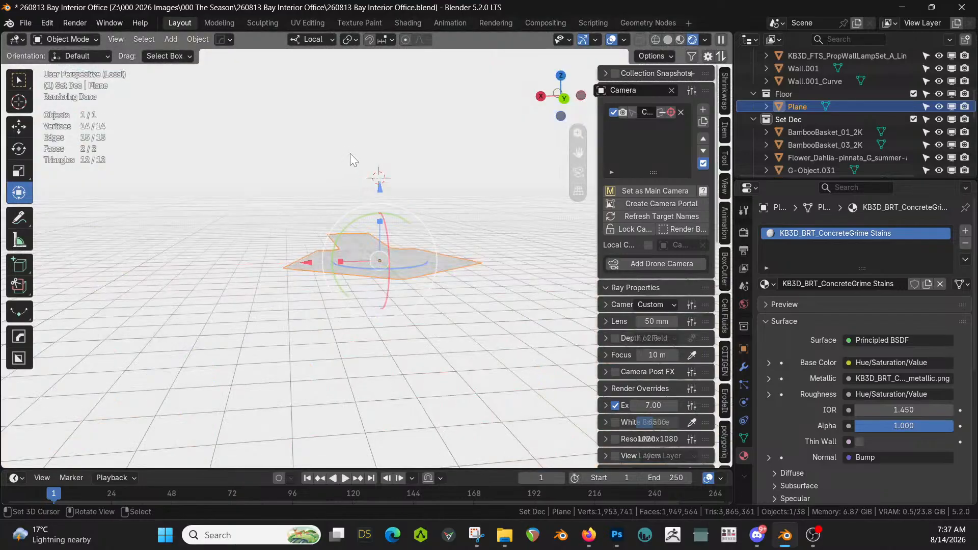
pyautogui.press('KP_Divide')
pyautogui.press('z')
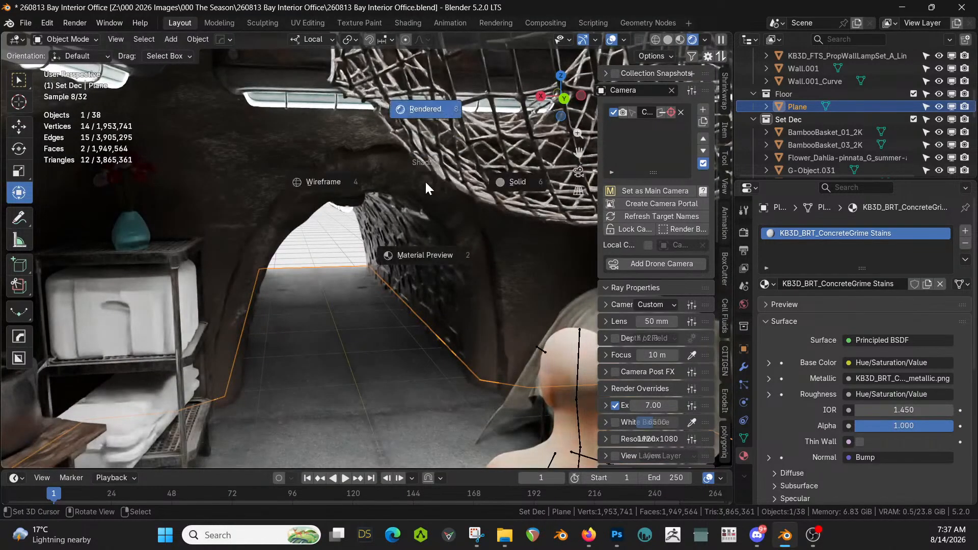
pyautogui.press('6')
# Isolate the arch and inspect its mesh topology in Edit Mode
pyautogui.click(359, 184)
pyautogui.press('Tab')
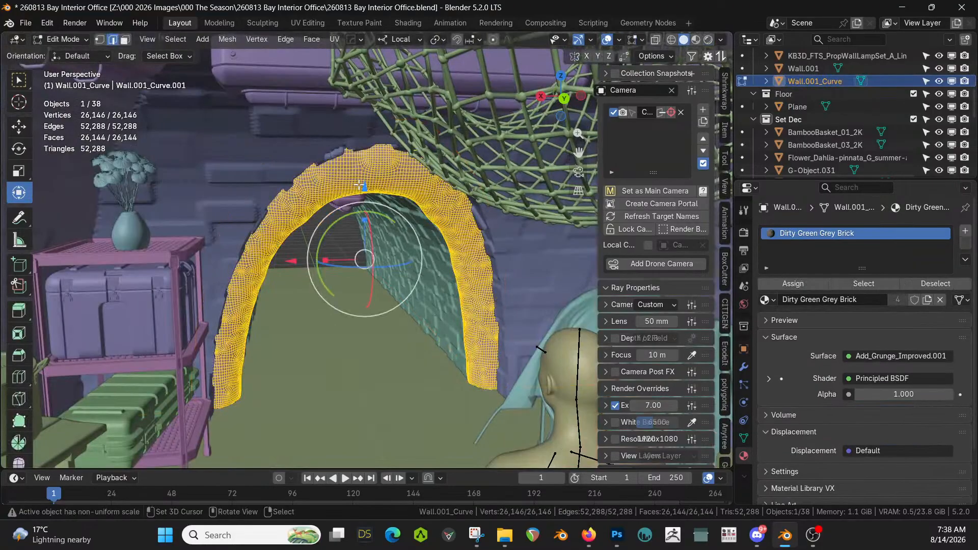
pyautogui.press('KP_Divide')
pyautogui.scroll(4, 358, 184)
pyautogui.moveTo(359, 185); pyautogui.dragTo(477, 245, button='middle')
pyautogui.scroll(-3, 476, 245)
pyautogui.press('Tab')
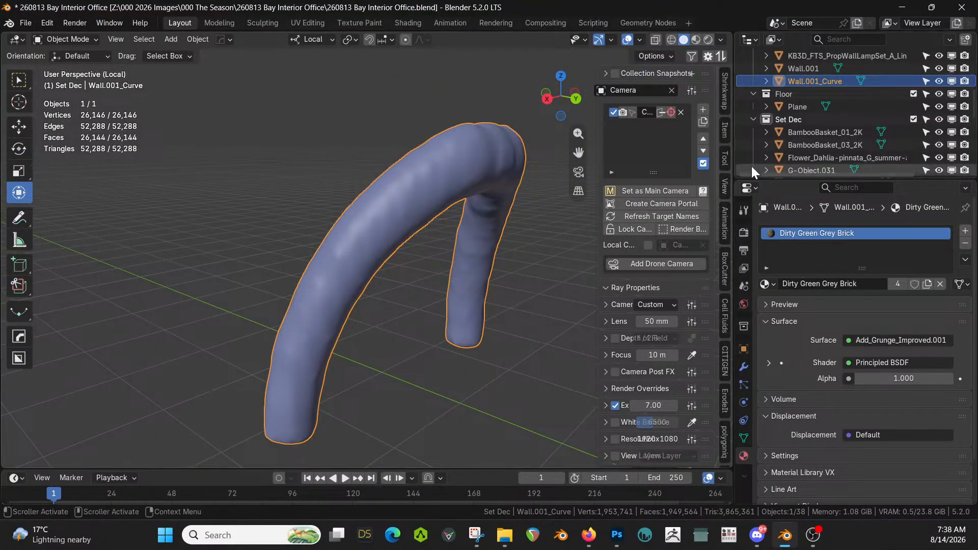
# Remesh the arch with Quad Remesher using a quad count of 10000 and X symmetry
pyautogui.click(694, 56)
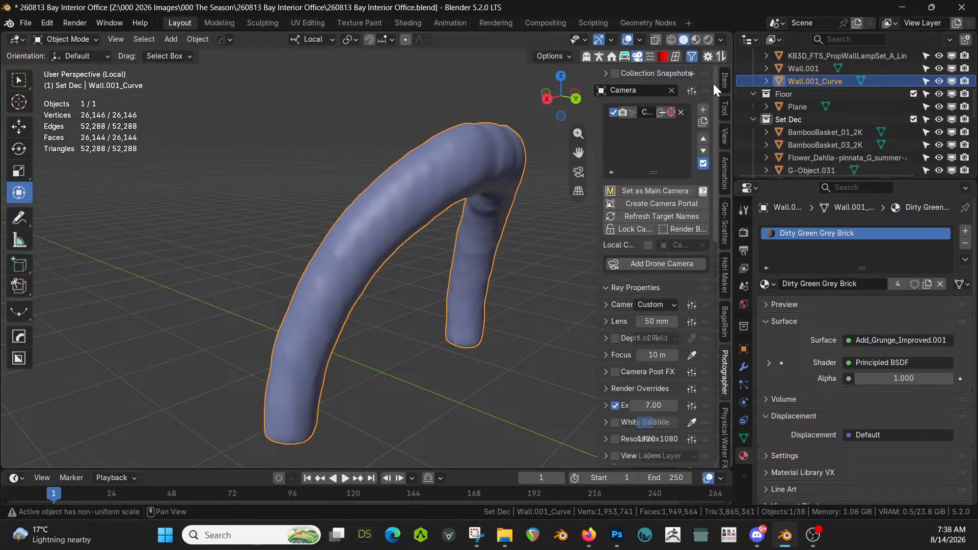
pyautogui.click(677, 57)
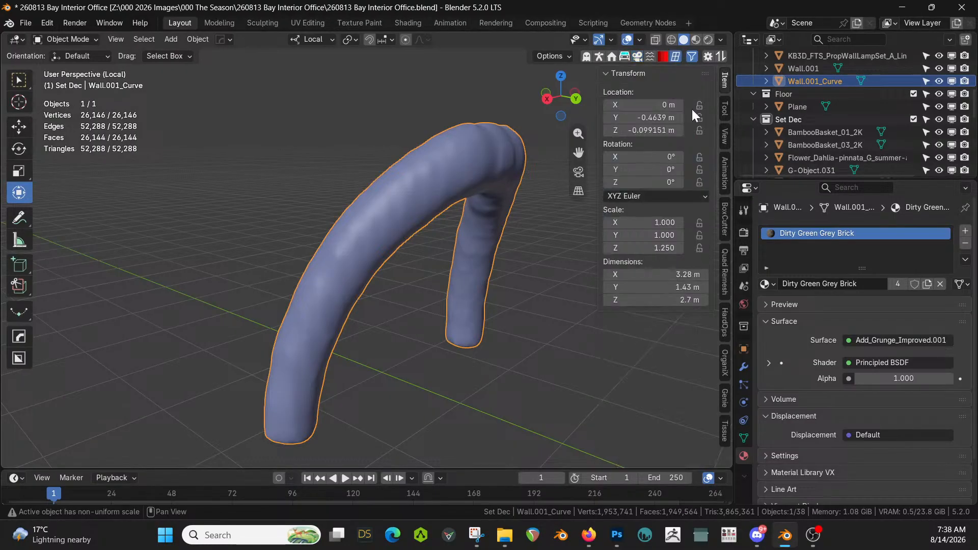
pyautogui.click(725, 272)
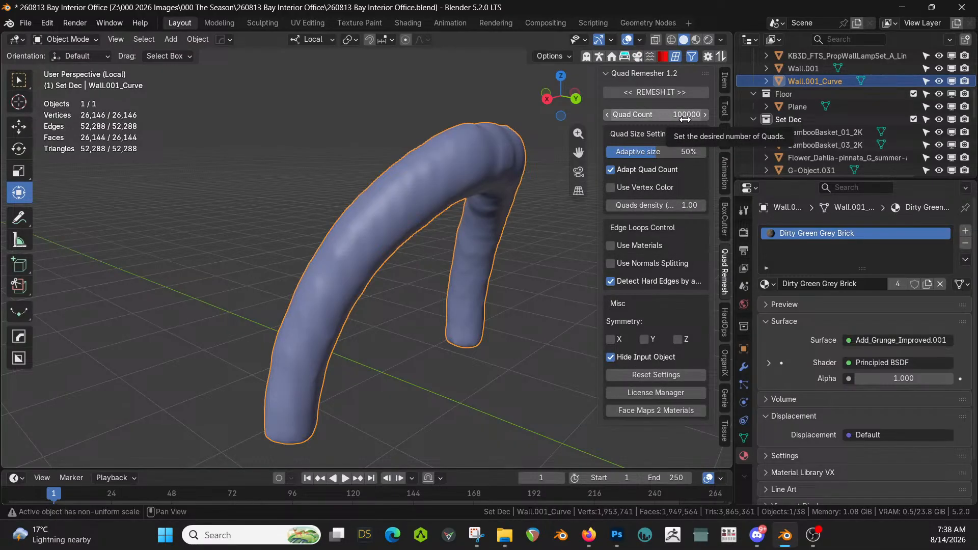
pyautogui.click(687, 116)
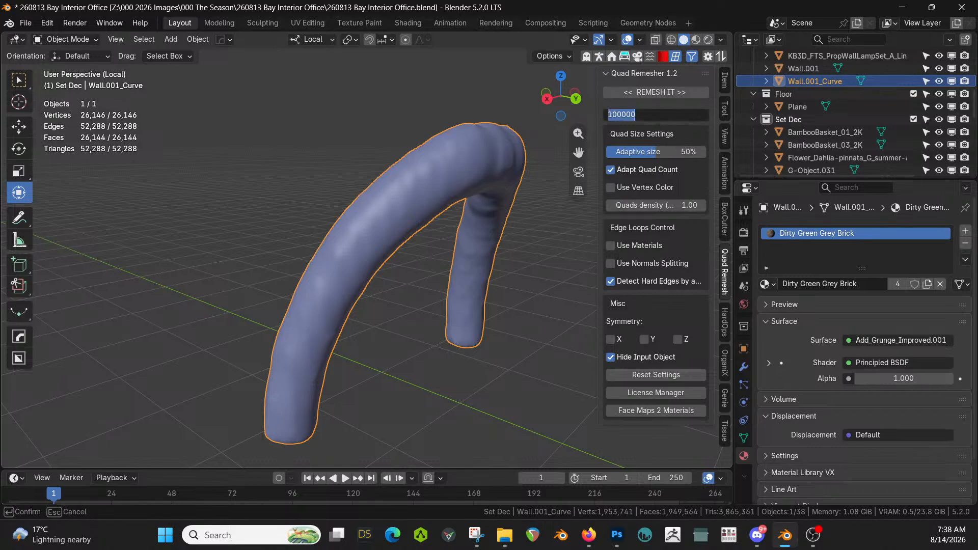
pyautogui.write('10000')
pyautogui.press('Return')
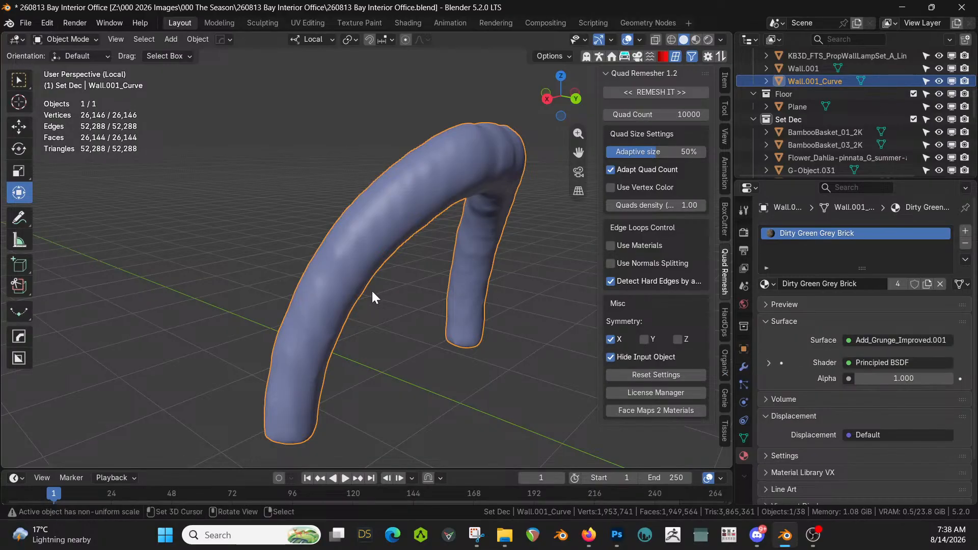
pyautogui.moveTo(372, 291); pyautogui.dragTo(378, 325, button='middle')
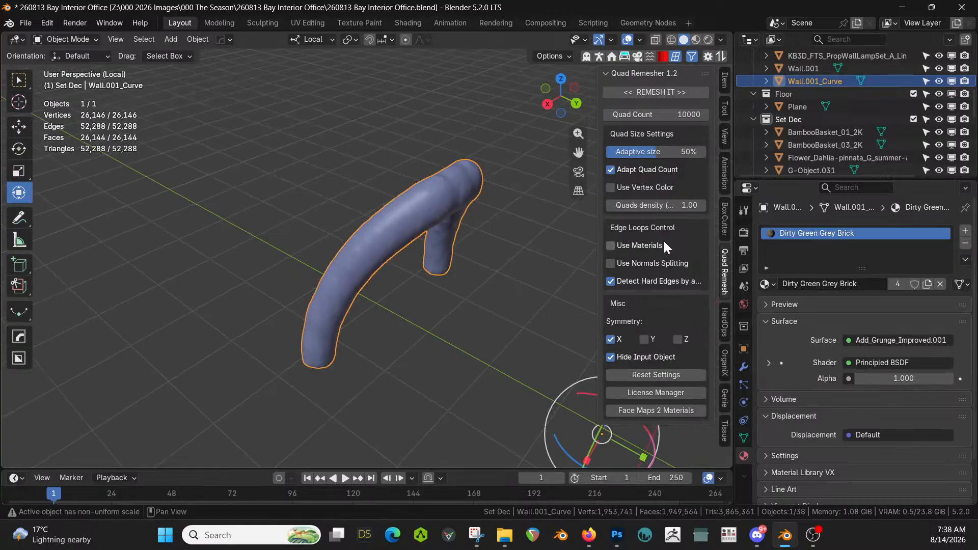
pyautogui.click(653, 94)
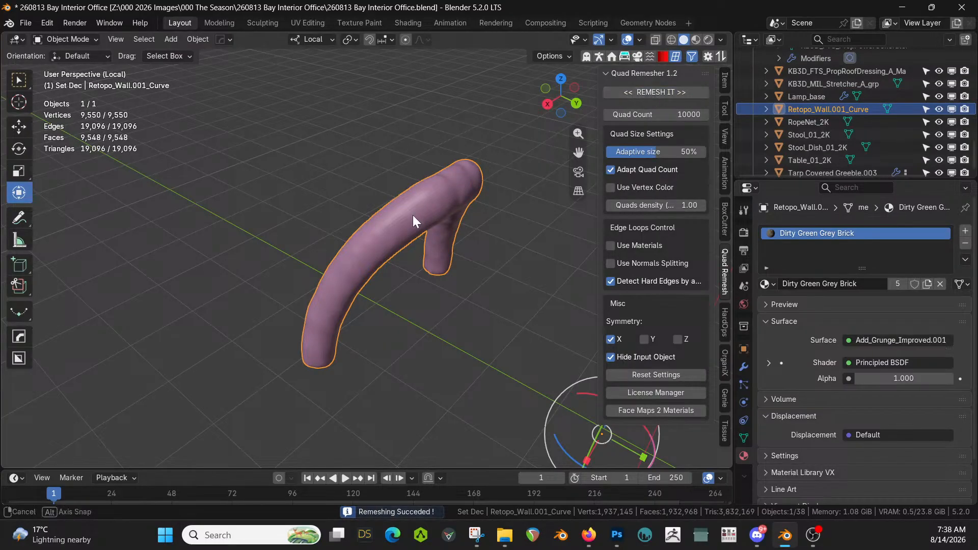
# Inspect the quad flow of the retopologized arch in Edit Mode
pyautogui.moveTo(412, 215); pyautogui.dragTo(380, 179, button='middle')
pyautogui.scroll(2, 408, 227)
pyautogui.press('Tab')
pyautogui.scroll(1, 408, 231)
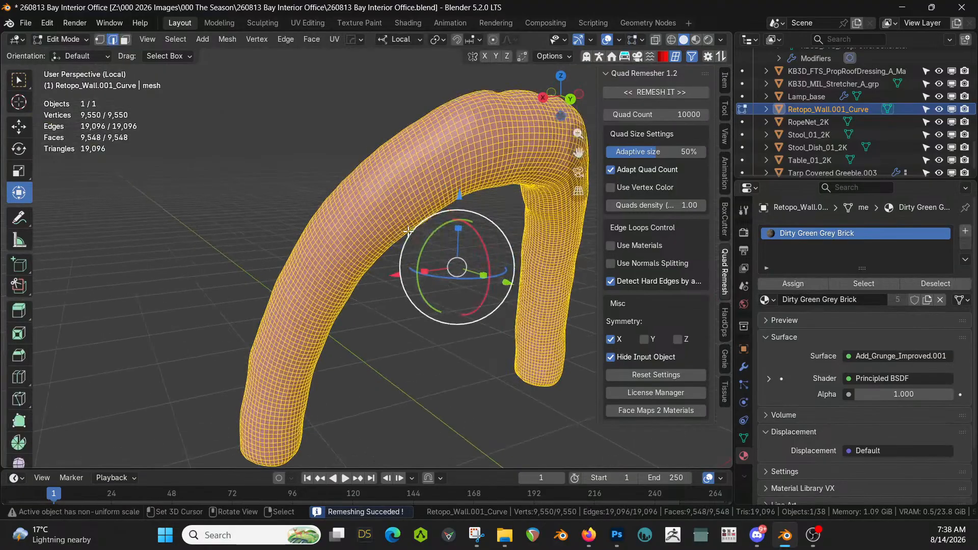
pyautogui.moveTo(408, 231); pyautogui.dragTo(418, 250, button='middle')
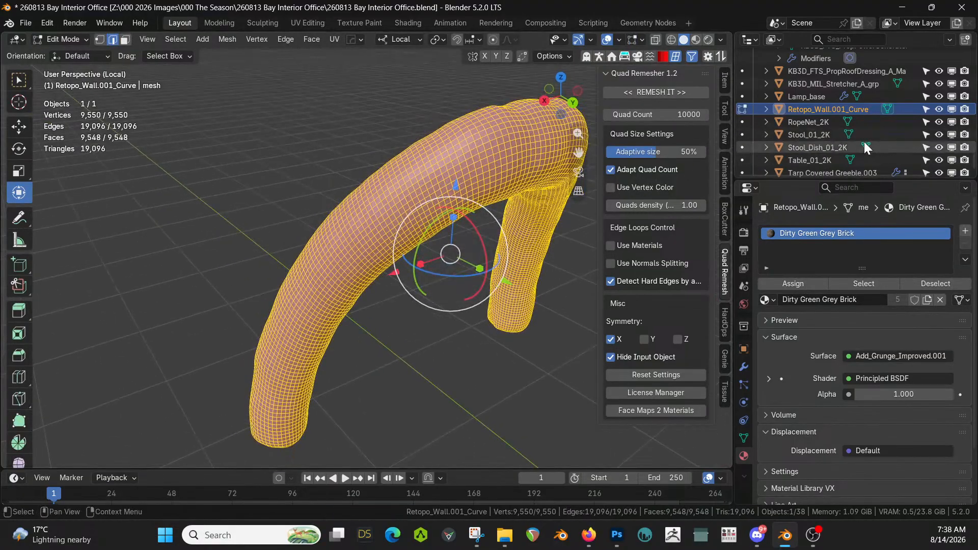
# Delete the hidden source object Wall.001_Curve from the Room collection
pyautogui.scroll(3, 845, 140)
pyautogui.scroll(3, 845, 139)
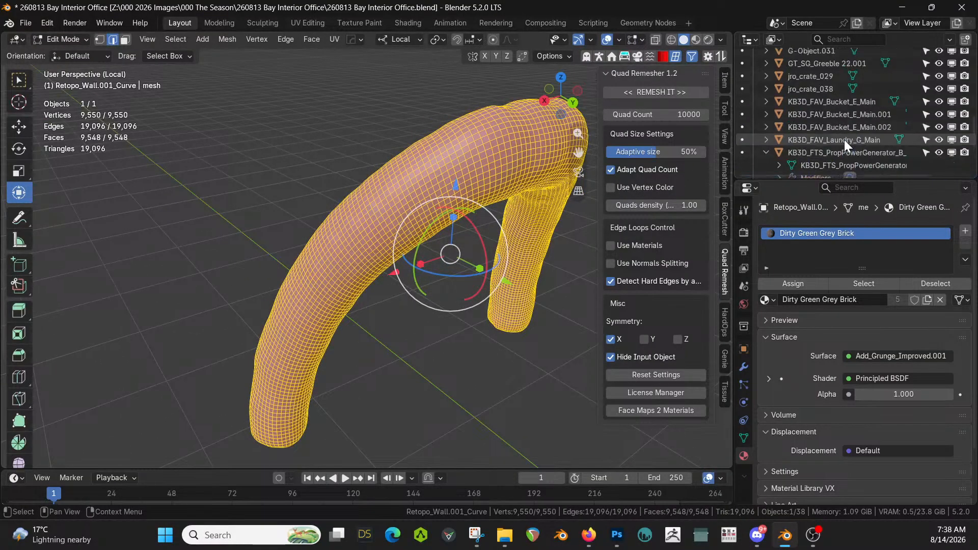
pyautogui.scroll(-6, 845, 139)
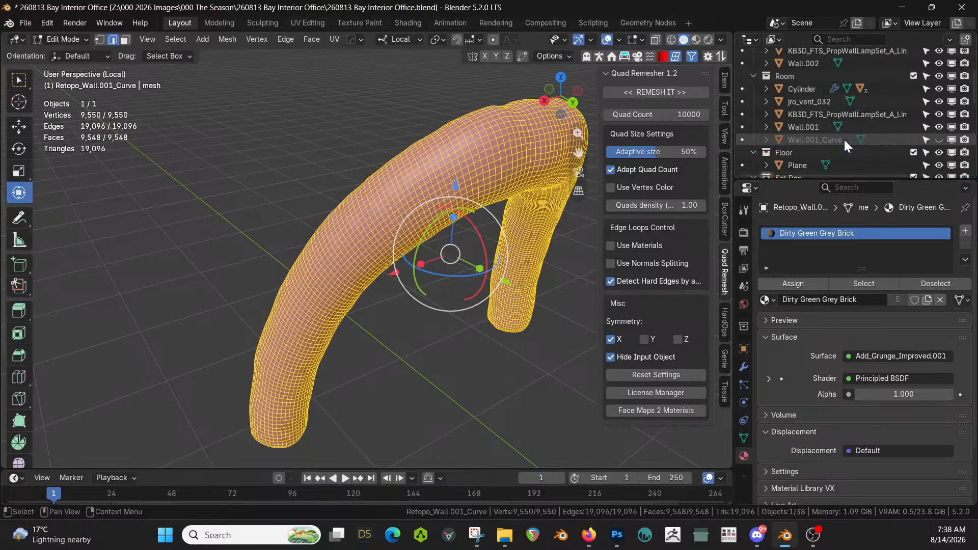
pyautogui.click(822, 137)
pyautogui.press('x')
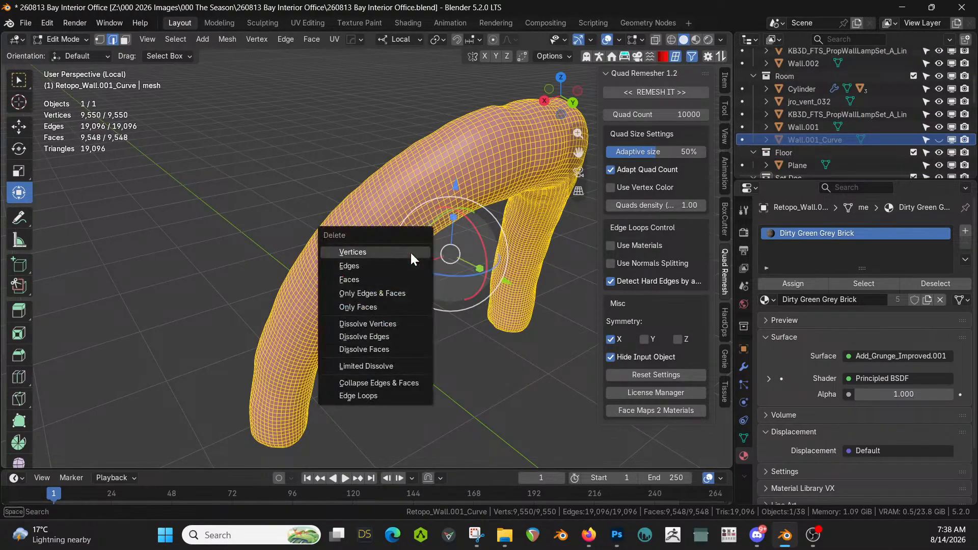
pyautogui.press('Escape')
pyautogui.press('Tab')
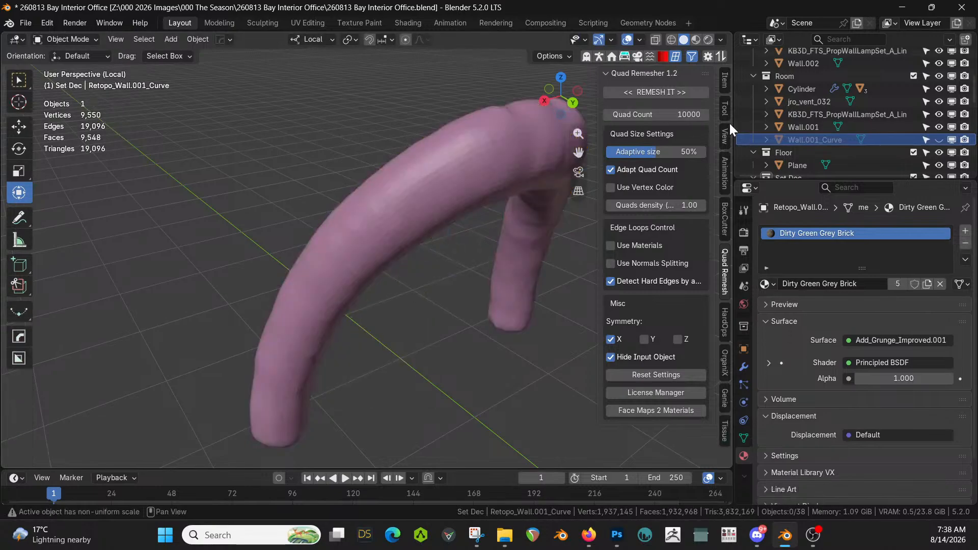
pyautogui.press('x')
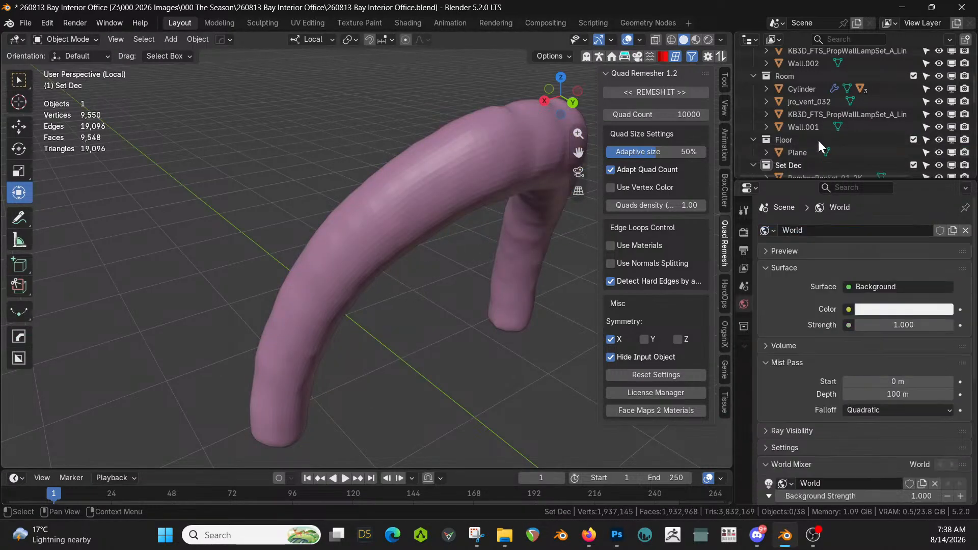
# Show the retopologized arch in Edit Mode within the full scene, with the view close to the corridor opening
pyautogui.click(500, 146)
pyautogui.press('Tab')
pyautogui.press('KP_Divide')
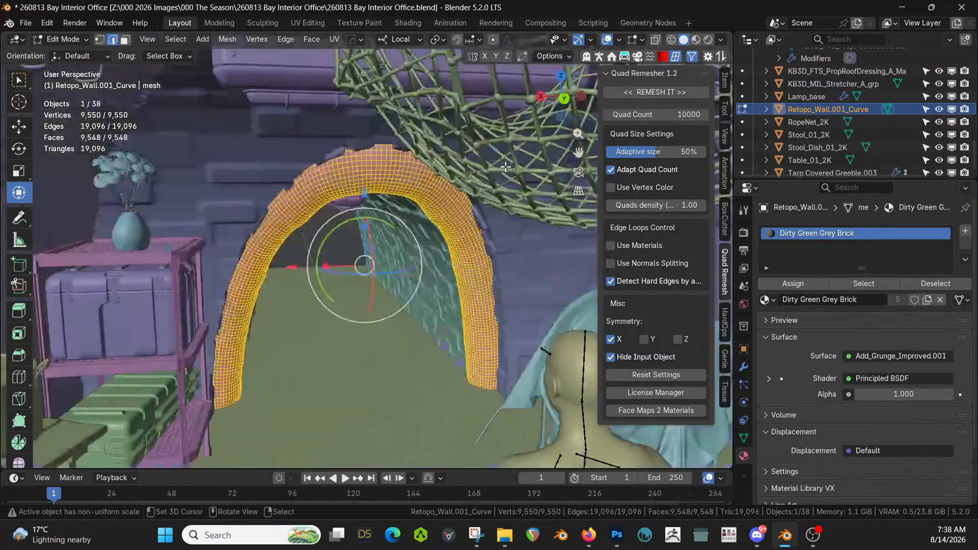
pyautogui.moveTo(445, 208); pyautogui.dragTo(405, 436, button='middle')
pyautogui.scroll(2, 381, 242)
pyautogui.scroll(2, 380, 242)
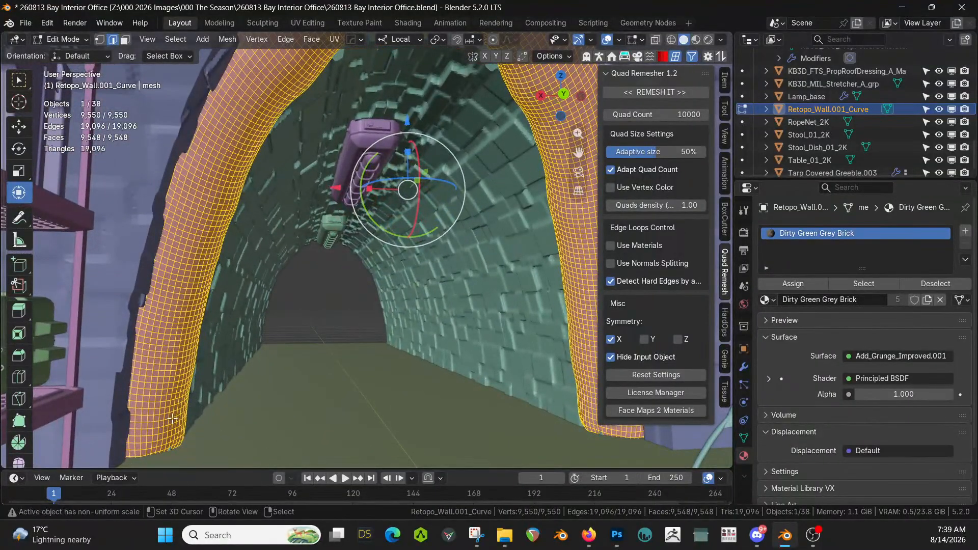
# Select the long edge loop that starts at the arch's foot and runs along its full length
pyautogui.click(139, 444)
pyautogui.rightClick(142, 442)
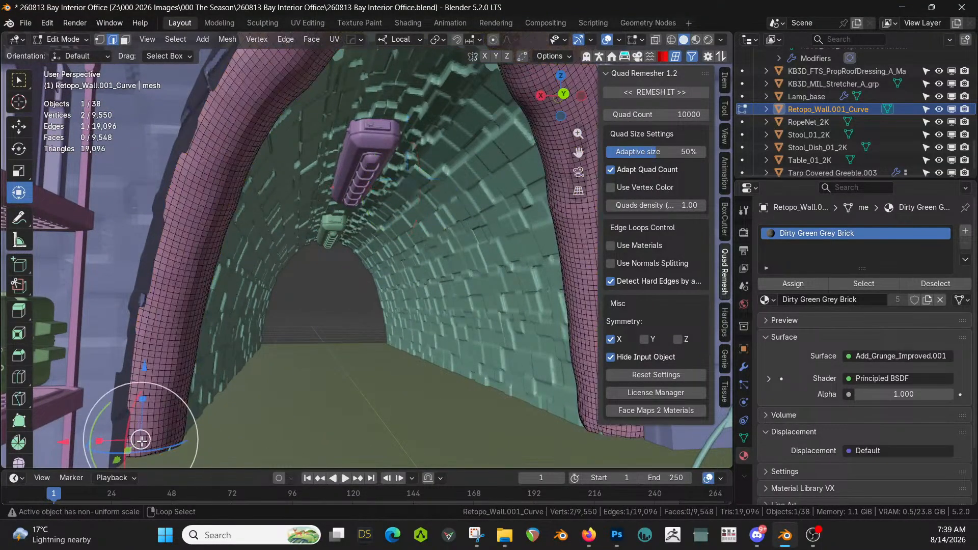
pyautogui.keyDown('alt'); pyautogui.rightClick(142, 441); pyautogui.keyUp('alt')
pyautogui.rightClick(162, 343)
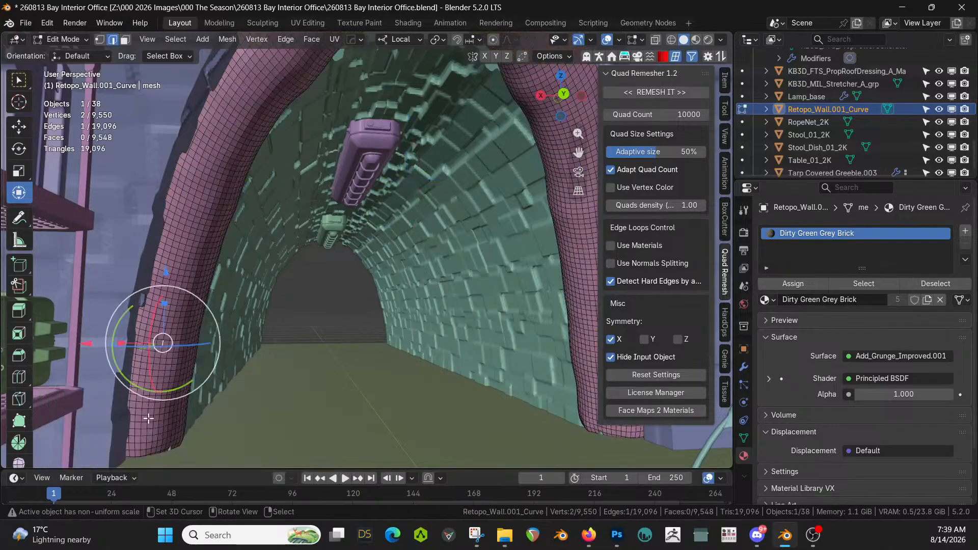
pyautogui.scroll(2, 144, 433)
pyautogui.keyDown('shift'); pyautogui.moveTo(144, 432); pyautogui.dragTo(259, 334, button='middle'); pyautogui.keyUp('shift')
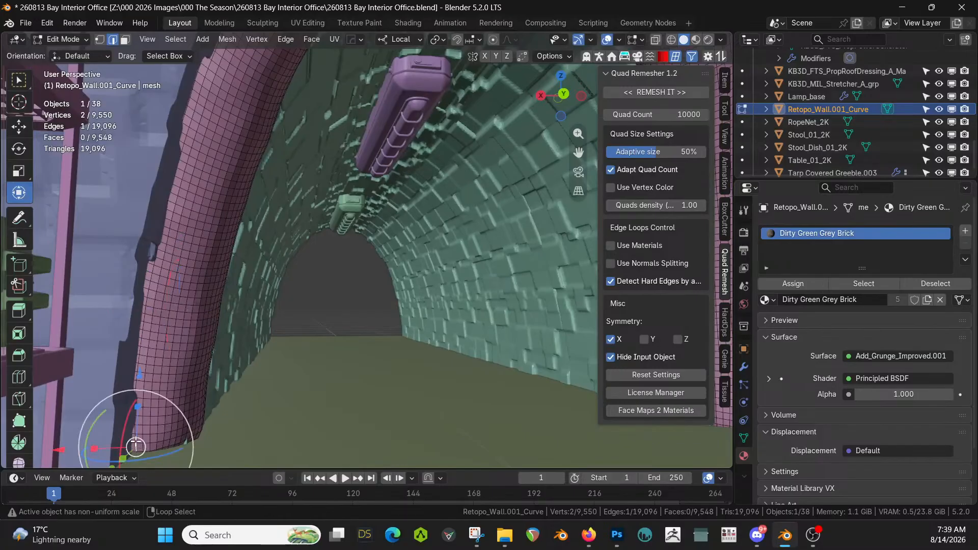
pyautogui.keyDown('alt'); pyautogui.rightClick(135, 441); pyautogui.keyUp('alt')
pyautogui.moveTo(234, 367); pyautogui.dragTo(382, 344, button='middle')
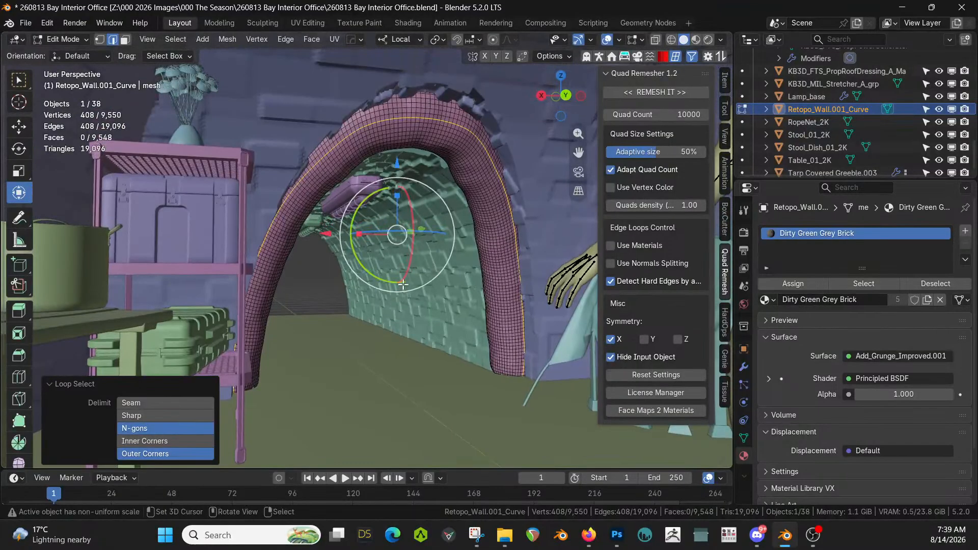
# Extract the selected edge loop as a separate curve with a width of -0.130 and isolate it
pyautogui.press('q')
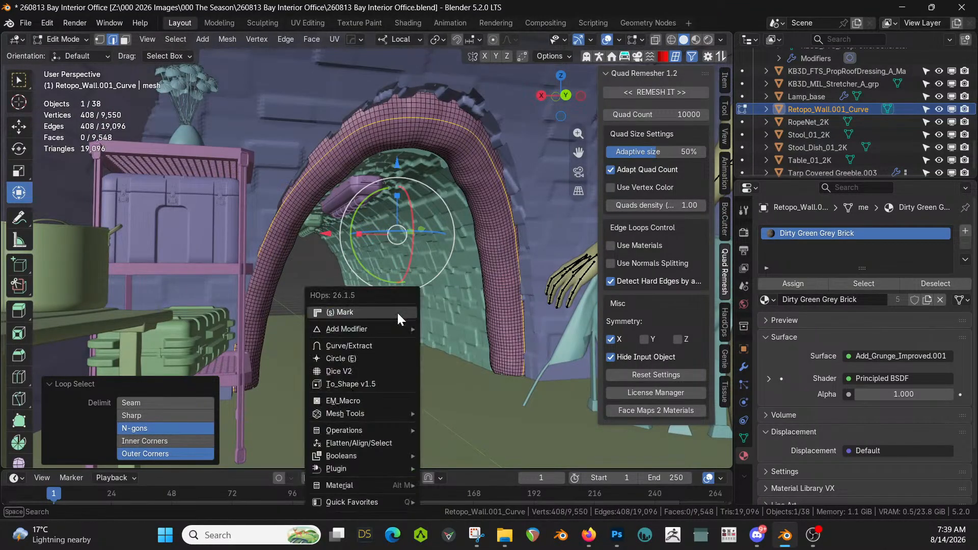
pyautogui.click(369, 346)
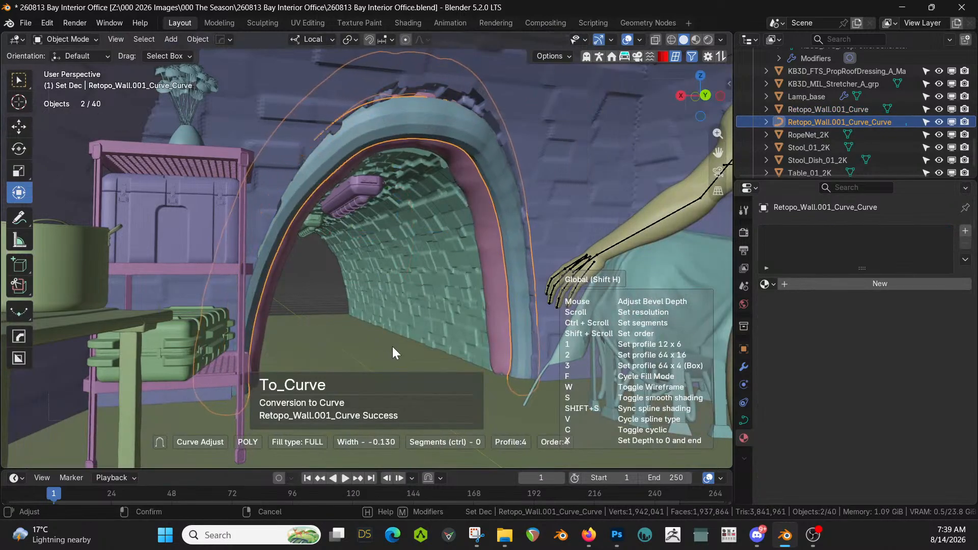
pyautogui.click(392, 346)
pyautogui.press('KP_Divide')
pyautogui.moveTo(393, 347); pyautogui.dragTo(408, 318, button='middle')
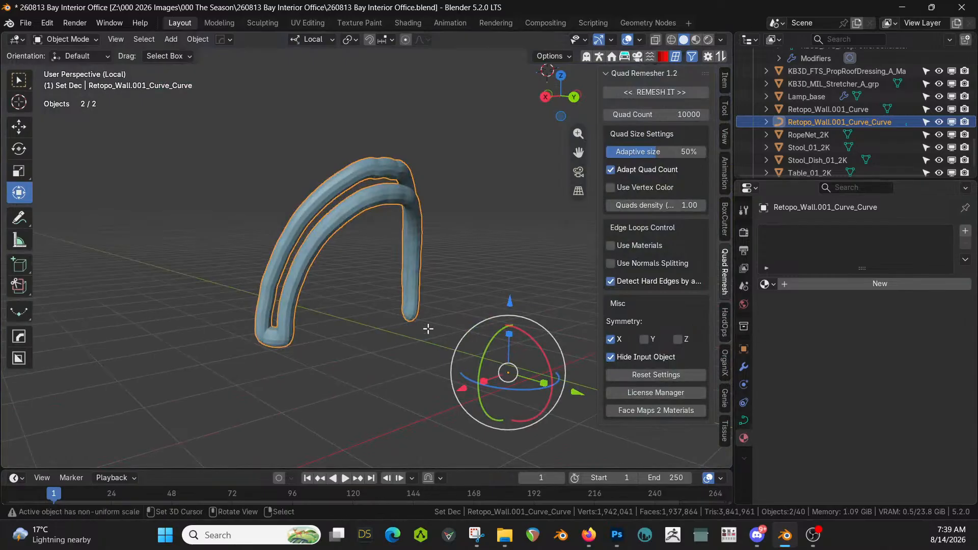
# Delete one control point from the extracted curve at the arch's foot
pyautogui.press('Tab')
pyautogui.scroll(2, 336, 341)
pyautogui.moveTo(336, 341); pyautogui.dragTo(489, 291, button='middle')
pyautogui.scroll(3, 368, 338)
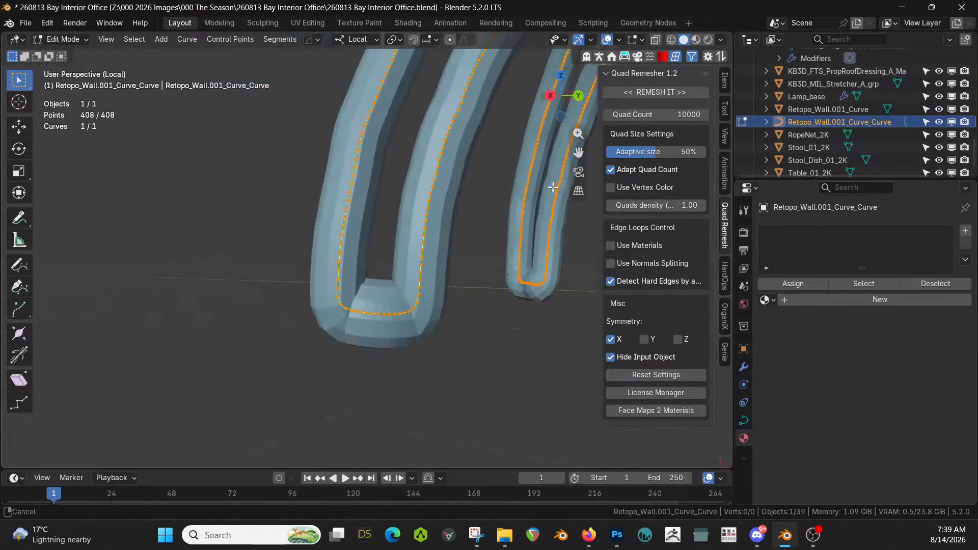
pyautogui.scroll(2, 493, 287)
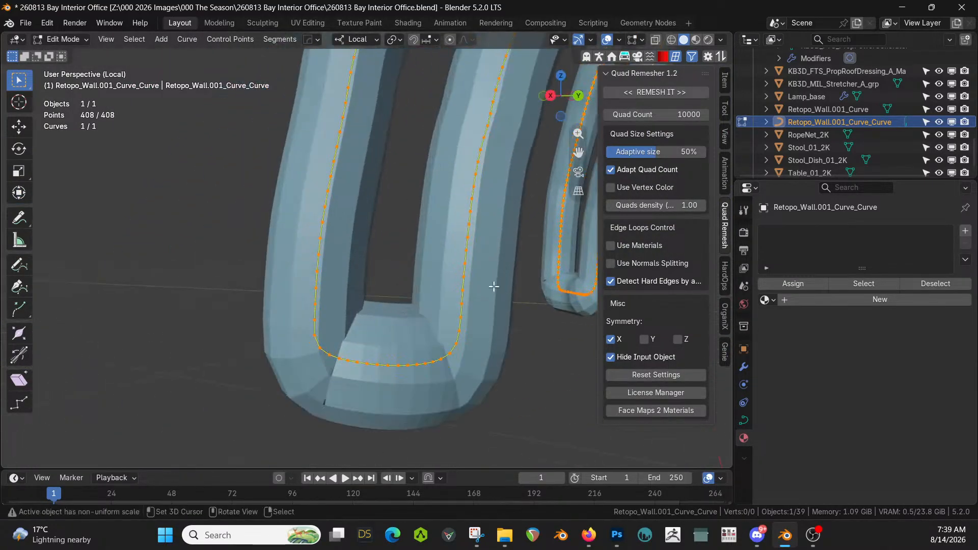
pyautogui.click(434, 363)
pyautogui.press('x')
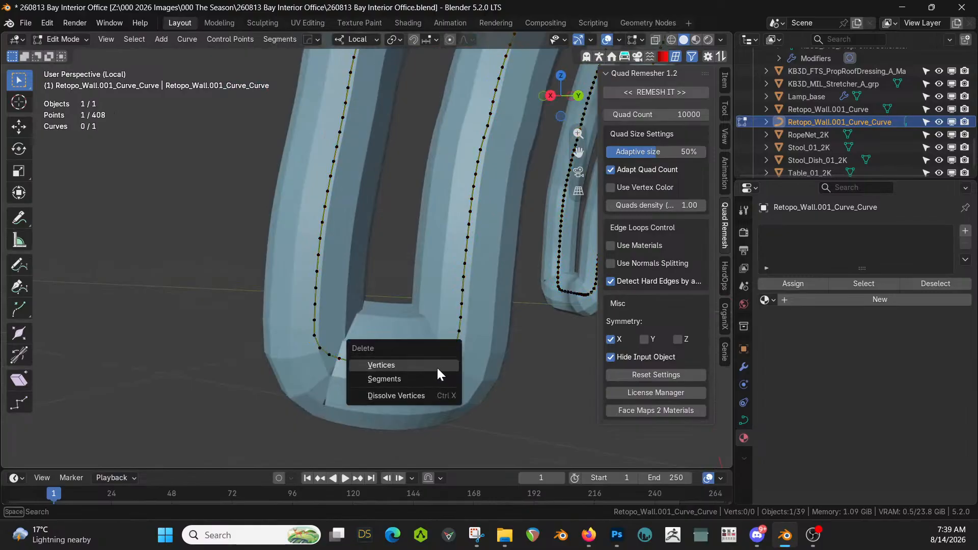
pyautogui.click(417, 364)
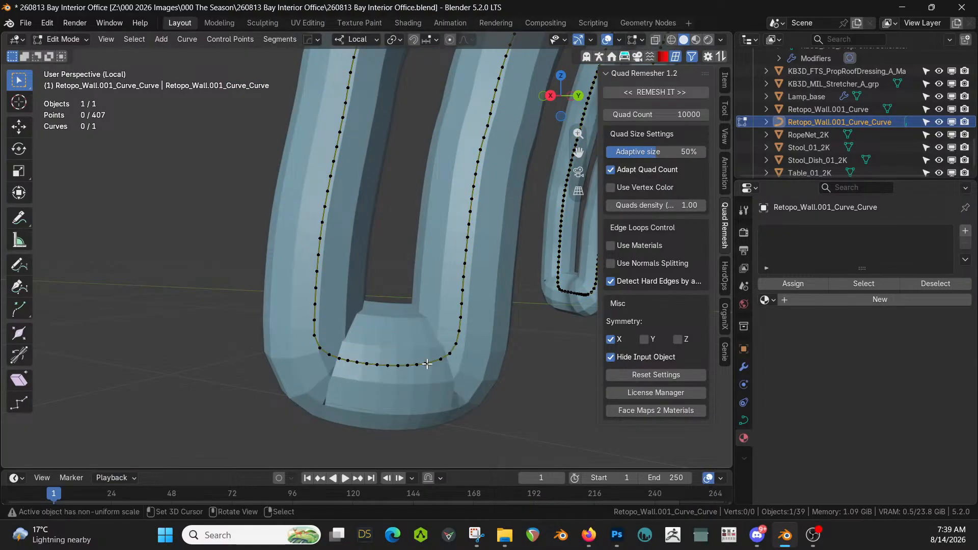
# Mirror the extracted curve across its local X axis with a mirror modifier
pyautogui.scroll(-6, 432, 365)
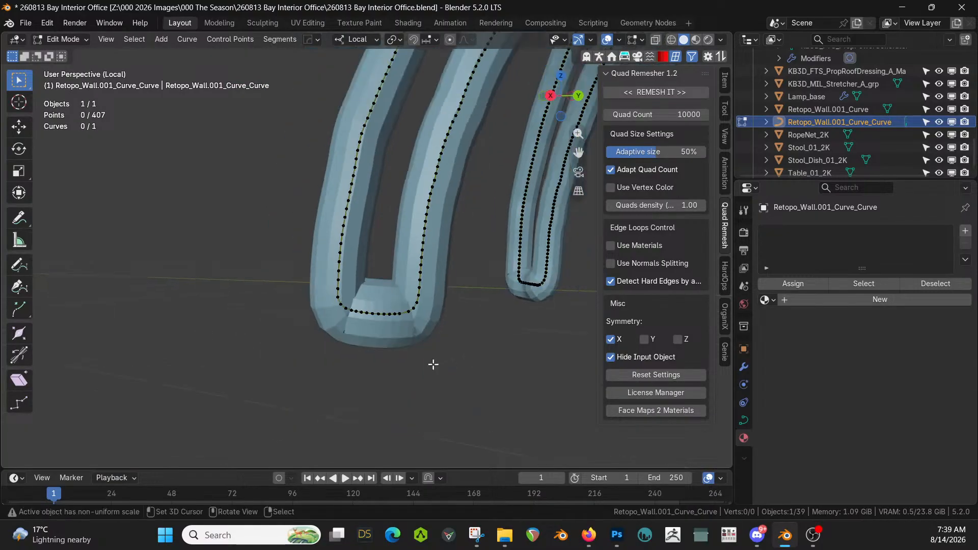
pyautogui.moveTo(460, 362); pyautogui.dragTo(403, 348, button='middle')
pyautogui.scroll(-3, 427, 353)
pyautogui.press('Tab')
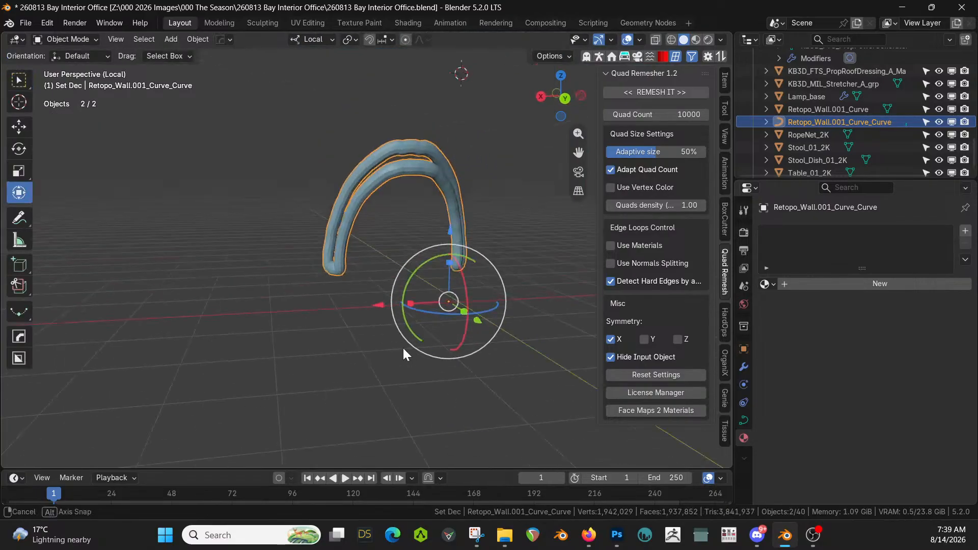
pyautogui.hotkey('alt', 'x')
pyautogui.click(362, 307)
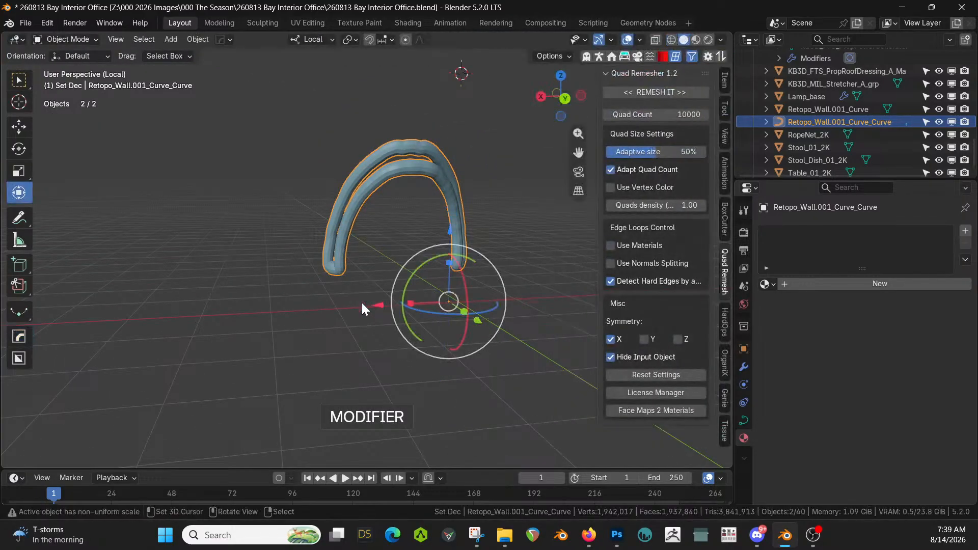
# Set the extracted curve's bevel depth to 0 m
pyautogui.moveTo(395, 300); pyautogui.dragTo(443, 305, button='middle')
pyautogui.scroll(3, 423, 308)
pyautogui.press('Tab')
pyautogui.scroll(5, 390, 310)
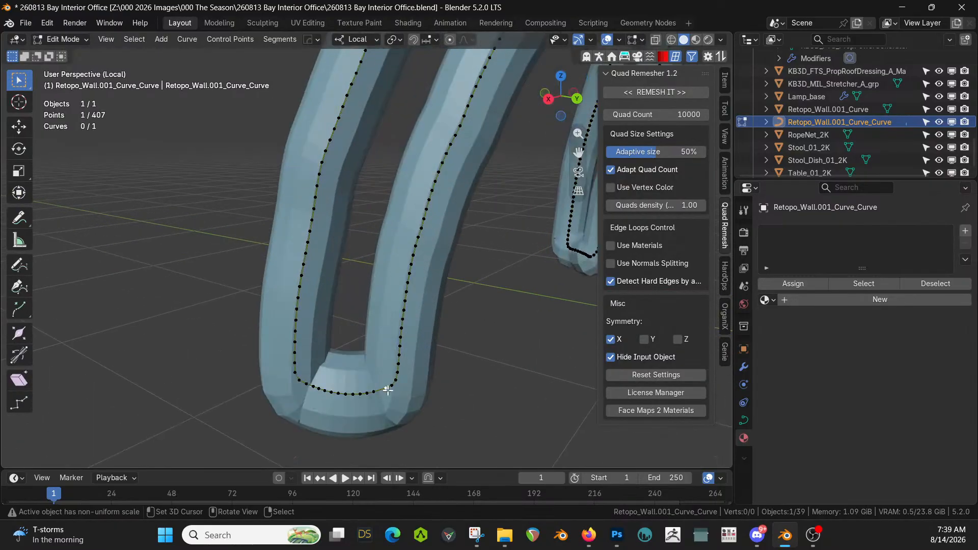
pyautogui.press('a')
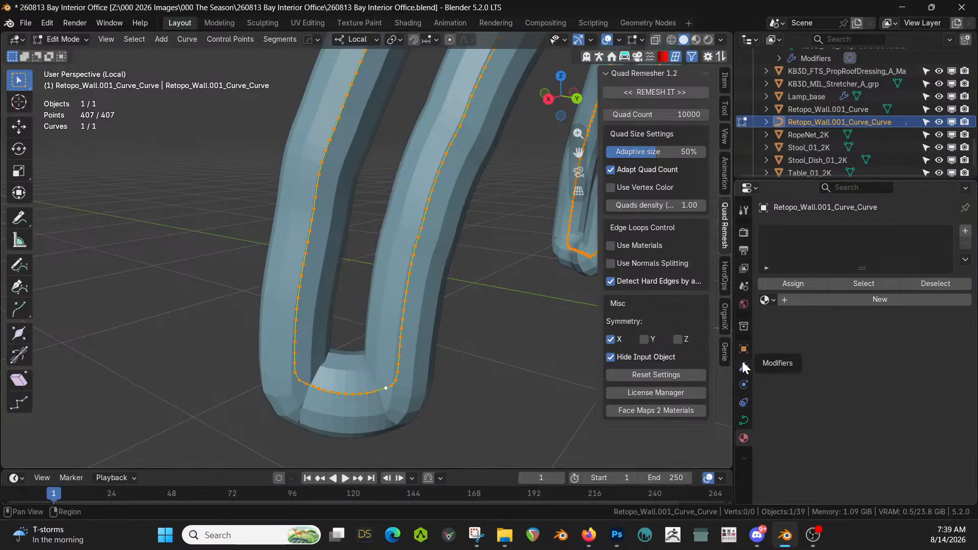
pyautogui.click(744, 420)
pyautogui.scroll(-10, 825, 400)
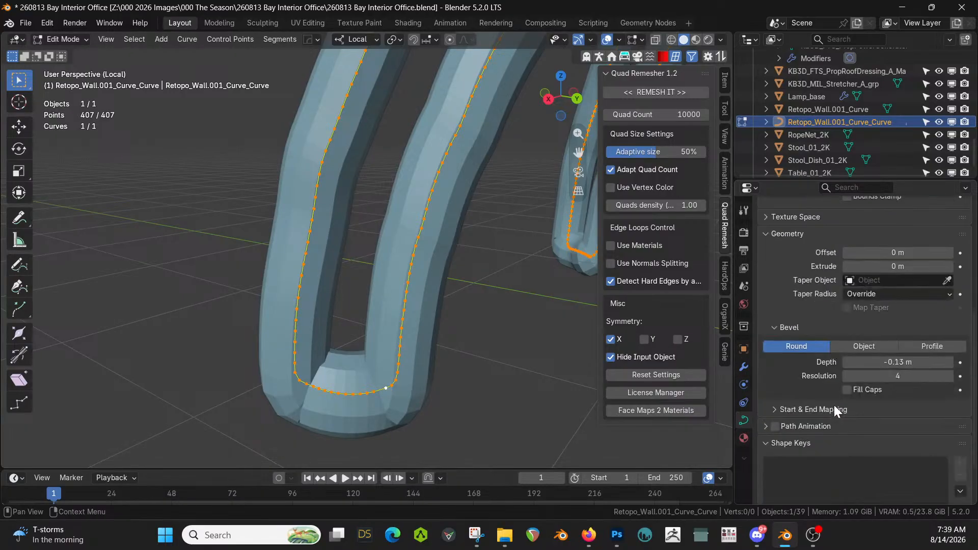
pyautogui.click(876, 363)
pyautogui.press('Return')
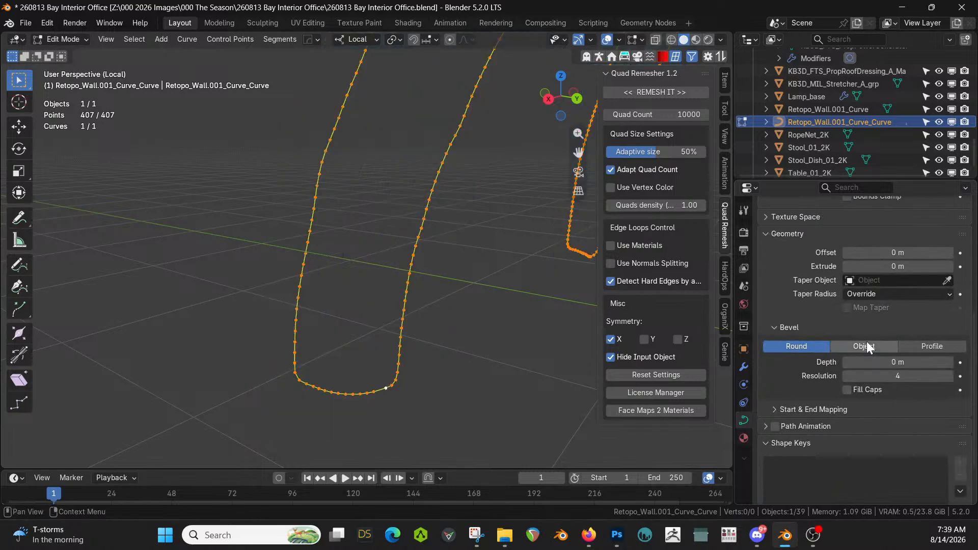
pyautogui.moveTo(560, 313); pyautogui.dragTo(483, 326, button='middle')
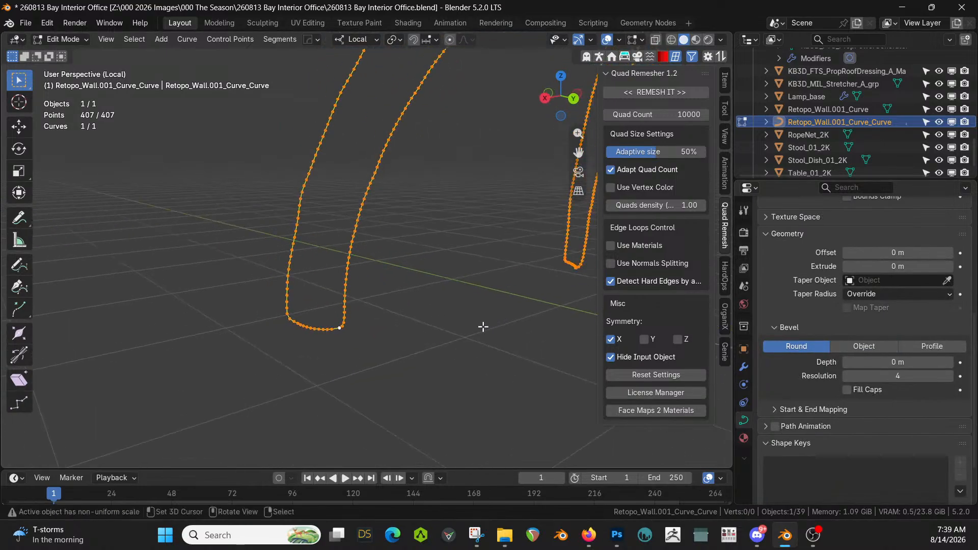
# Convert the extracted curve to a mesh and check its edges in Edit Mode
pyautogui.press('Tab')
pyautogui.press('q')
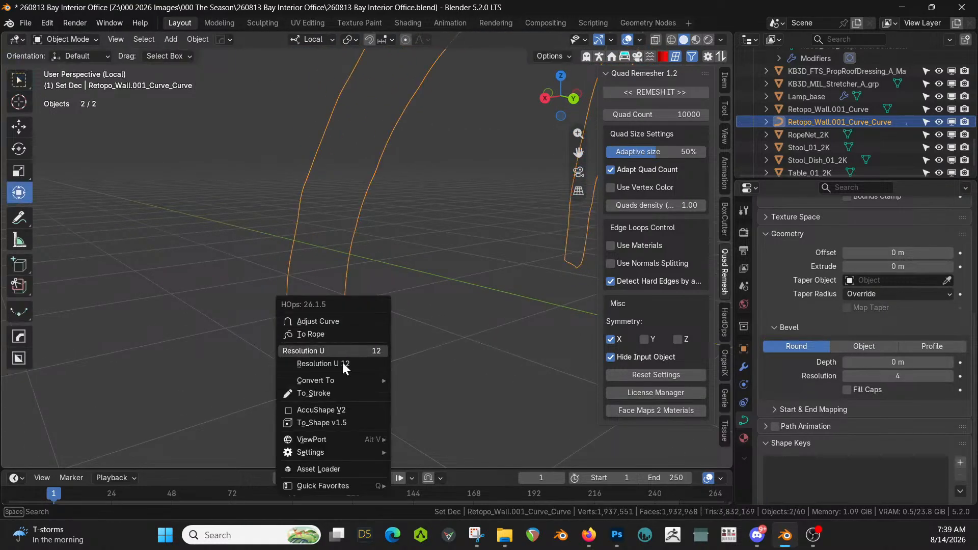
pyautogui.moveTo(337, 380)
pyautogui.click(432, 381)
pyautogui.press('Tab')
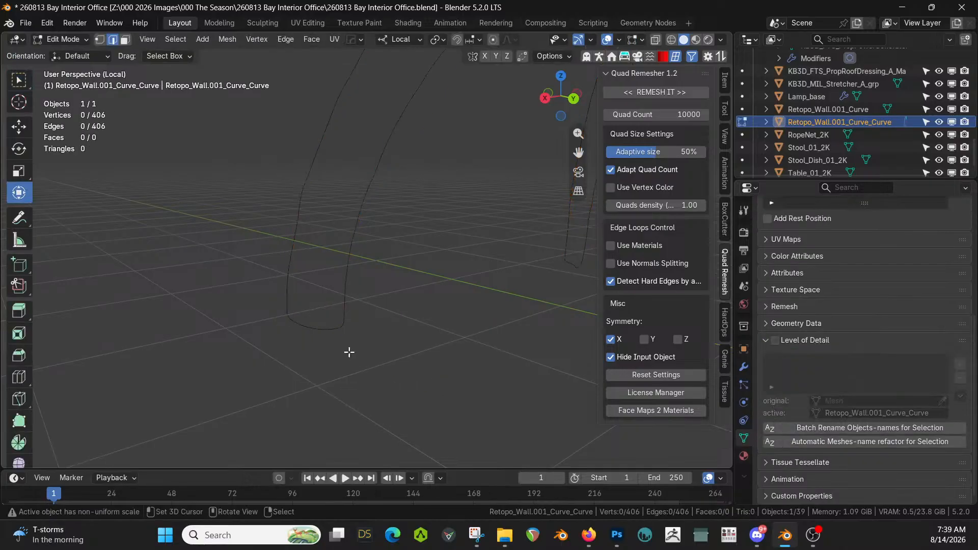
pyautogui.press('Tab')
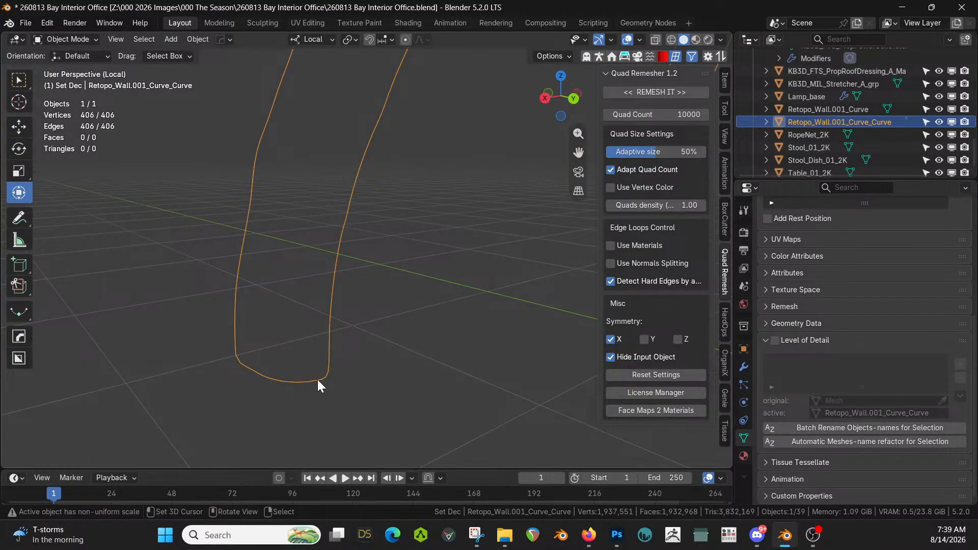
# Delete one edge at the foot of the converted outline to open the loop
pyautogui.press('Tab')
pyautogui.click(316, 381)
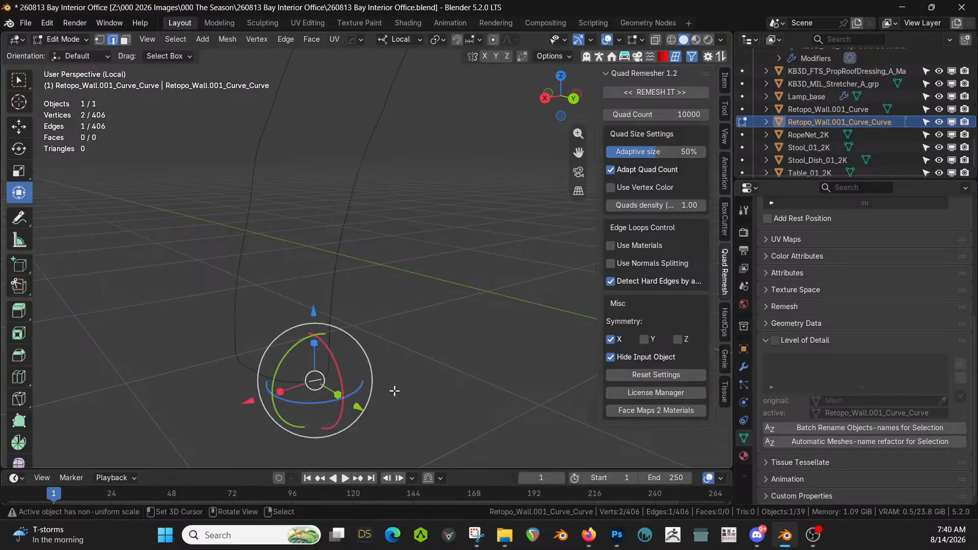
pyautogui.press('x')
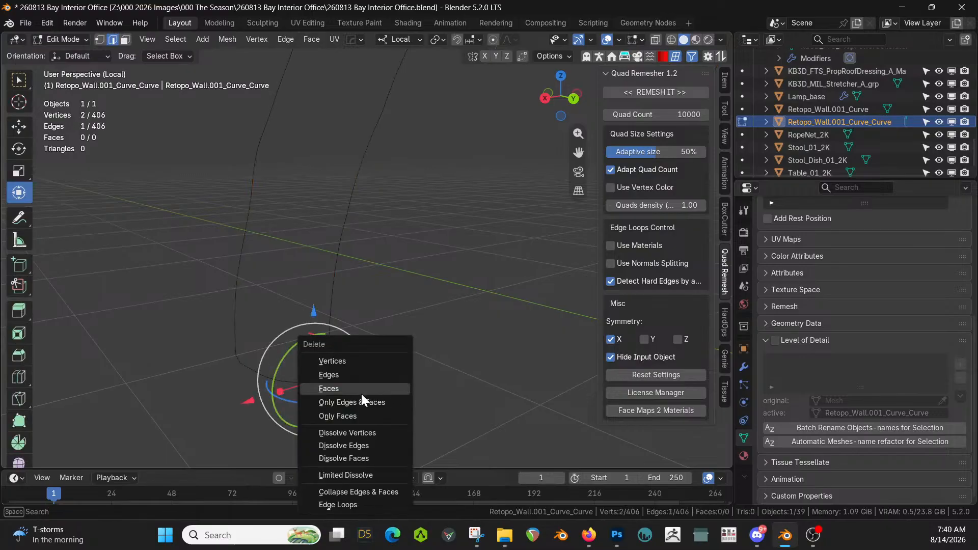
pyautogui.click(348, 375)
pyautogui.scroll(-1, 349, 376)
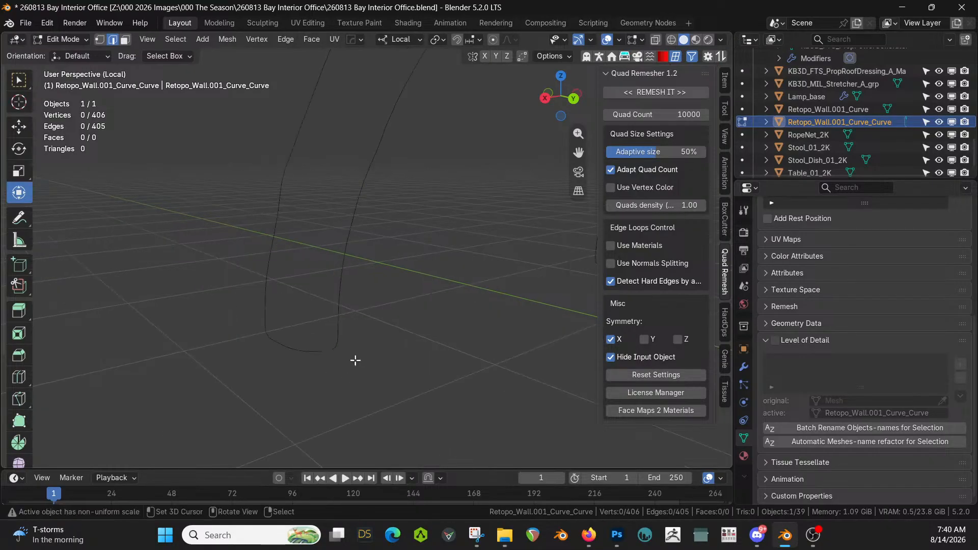
# Add a mirror modifier to the opened outline across its local X axis
pyautogui.moveTo(355, 360); pyautogui.dragTo(335, 382, button='middle')
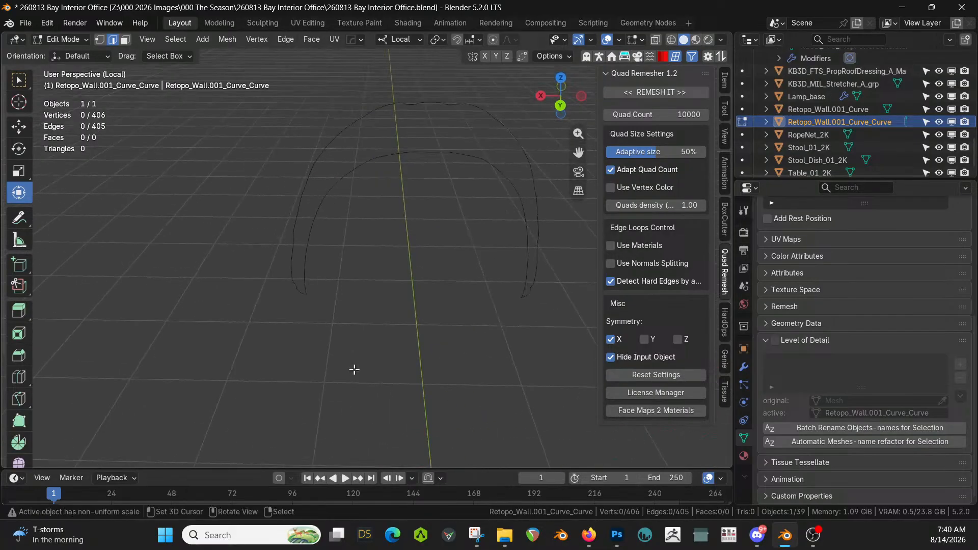
pyautogui.hotkey('alt', 'x')
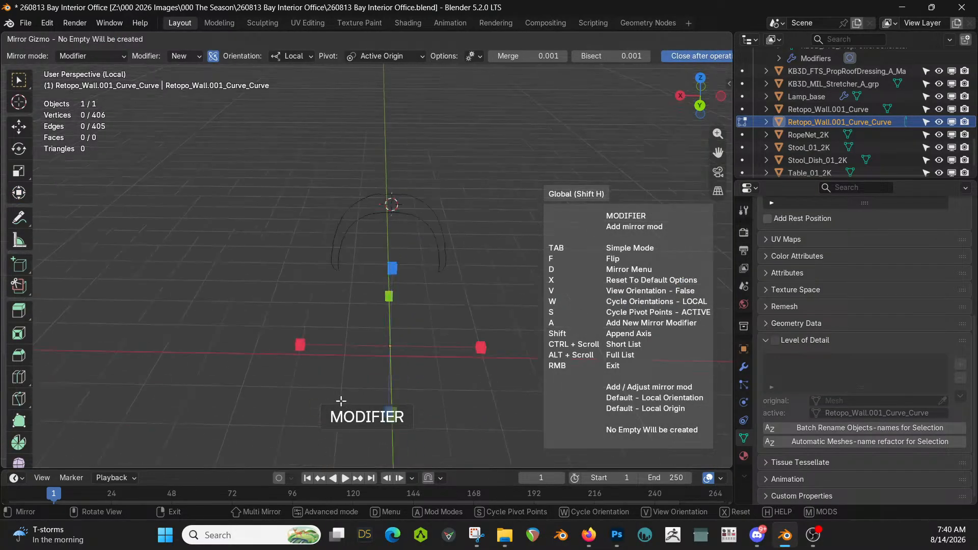
pyautogui.click(300, 345)
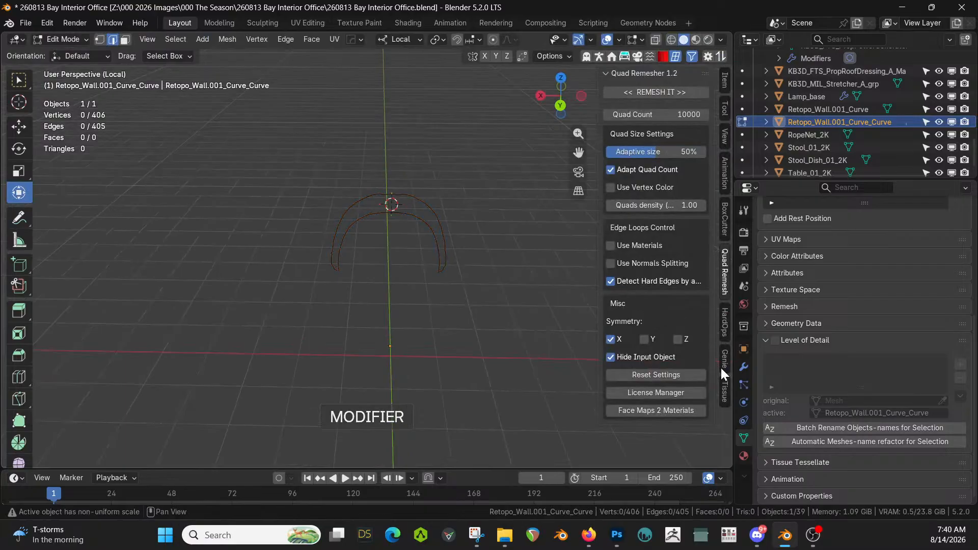
# Apply the mirror modifier to the arch outline mesh from Object Mode
pyautogui.click(744, 367)
pyautogui.click(841, 230)
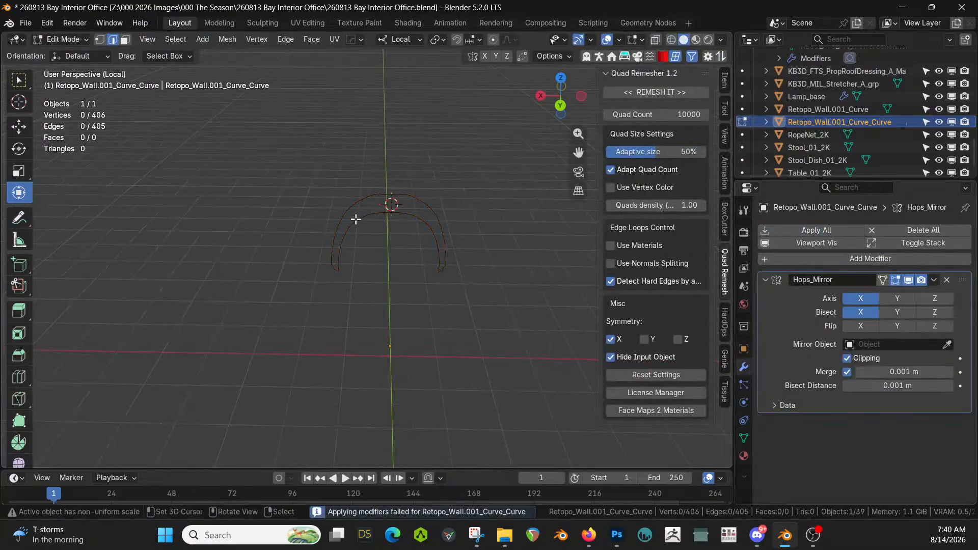
pyautogui.scroll(3, 356, 219)
pyautogui.press('Tab')
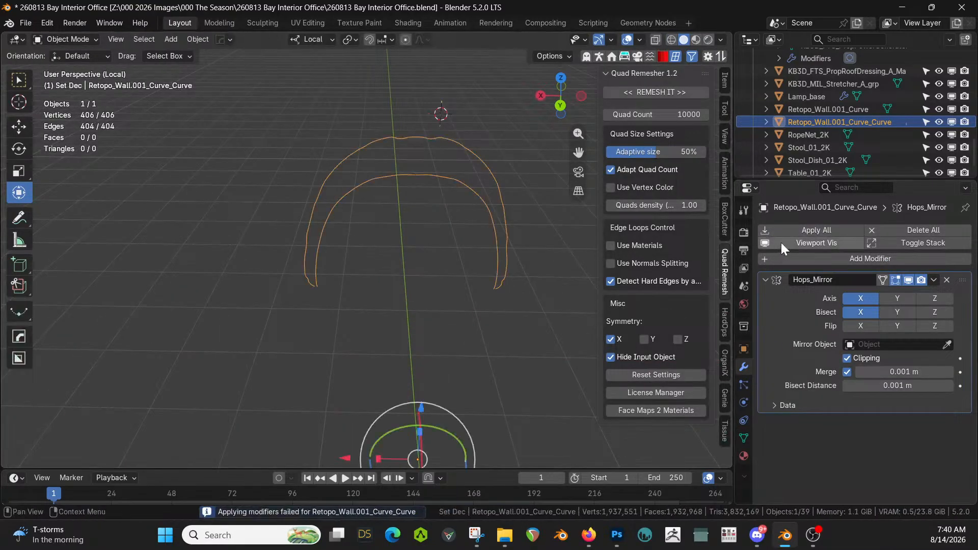
pyautogui.click(806, 229)
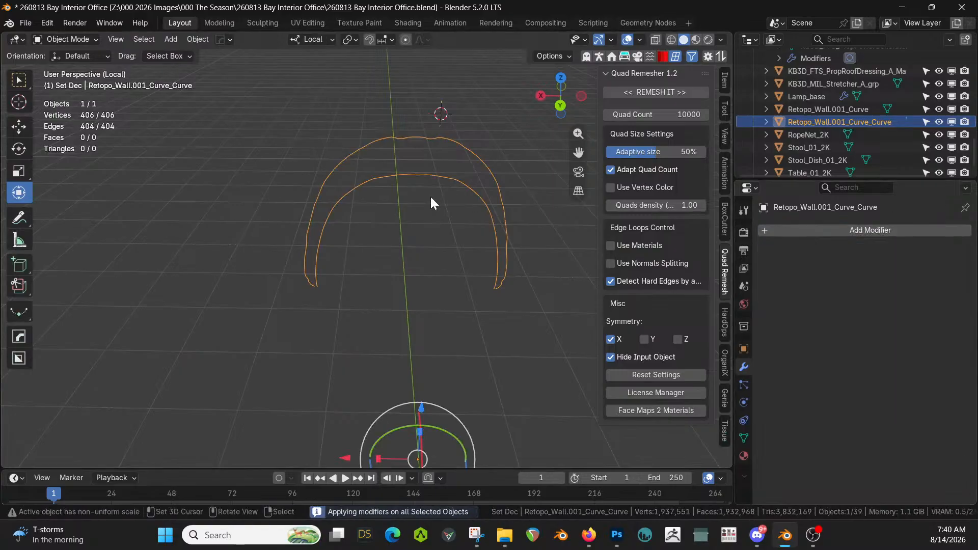
# Delete the whole linked outer line of the outline mesh, keeping only the inner arch line
pyautogui.press('Tab')
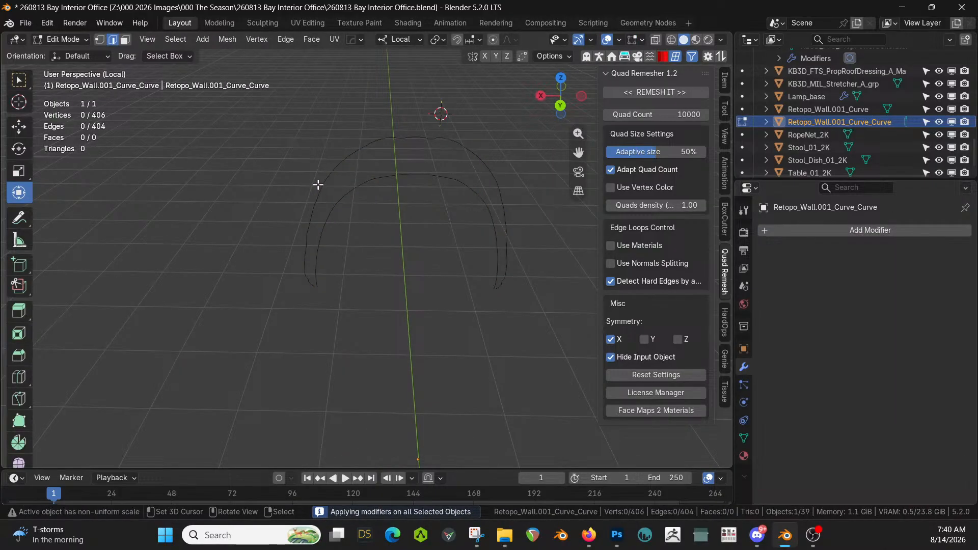
pyautogui.hotkey('ctrl', 'l')
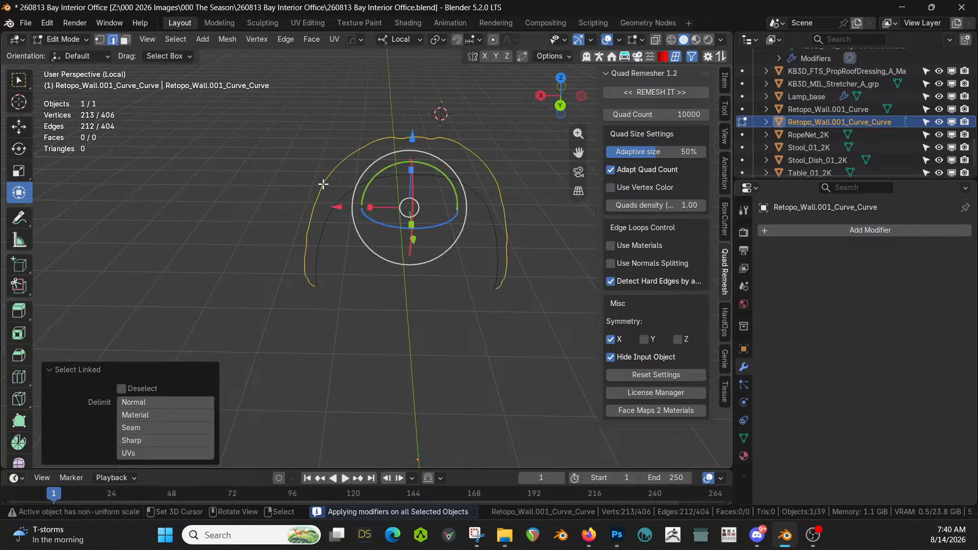
pyautogui.press('x')
pyautogui.click(322, 183)
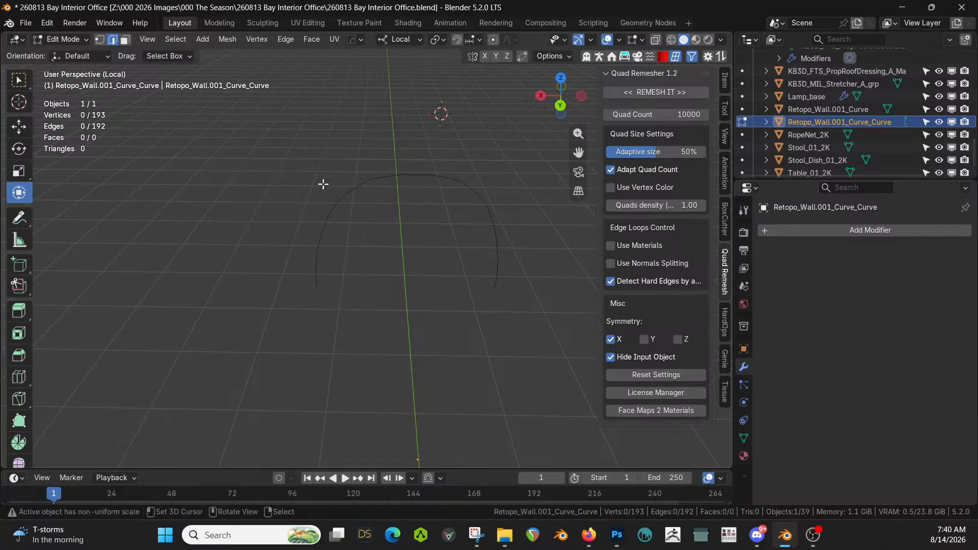
# Leave local view and examine how the remaining arch line sits against the arch trim in the scene
pyautogui.moveTo(323, 183); pyautogui.dragTo(395, 189, button='middle')
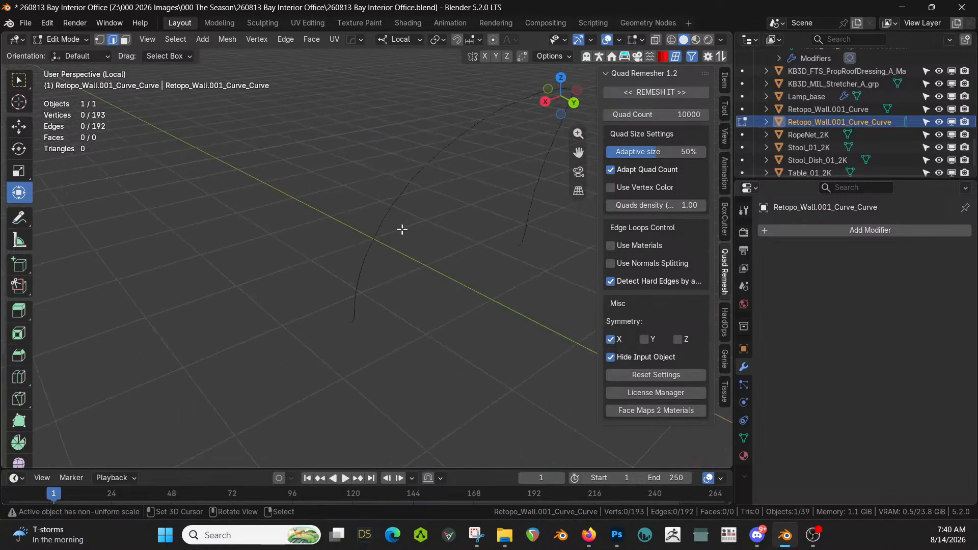
pyautogui.press('KP_Divide')
pyautogui.moveTo(397, 236); pyautogui.dragTo(404, 290, button='middle')
pyautogui.scroll(2, 383, 245)
pyautogui.scroll(2, 401, 304)
pyautogui.scroll(-2, 401, 304)
pyautogui.scroll(-2, 399, 291)
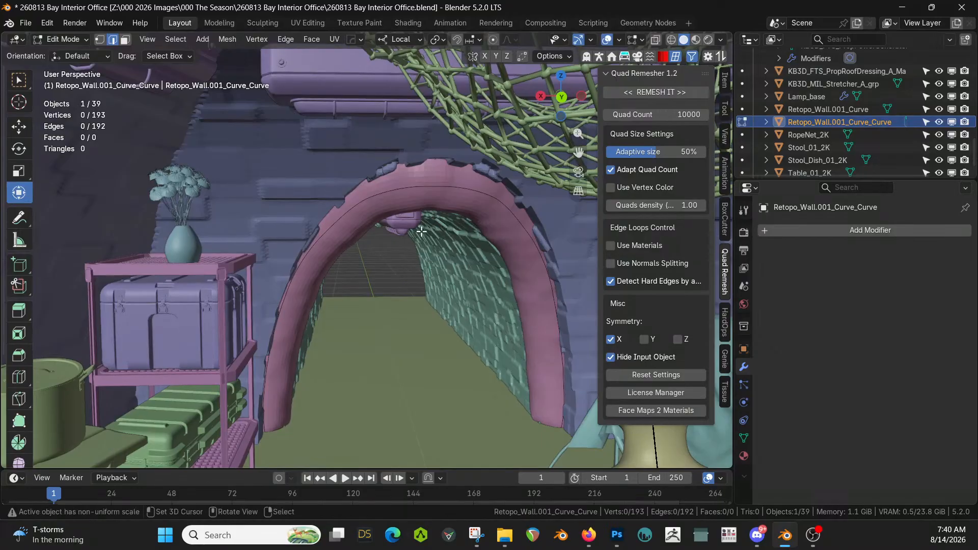
pyautogui.press('Tab')
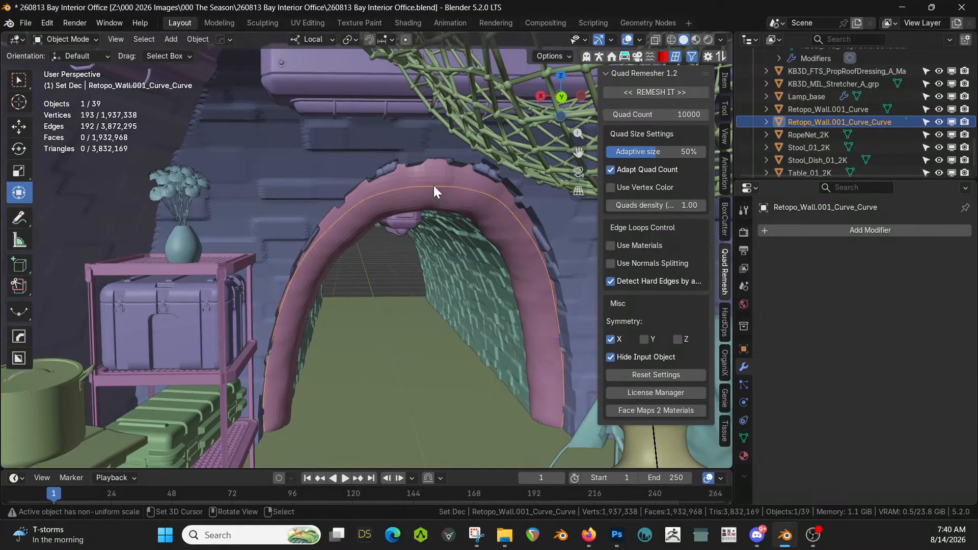
# Raise the edge at the crown of the arch line about 0.162 m along local Z, using smooth proportional editing with a size of about 2.59
pyautogui.rightClick(434, 185)
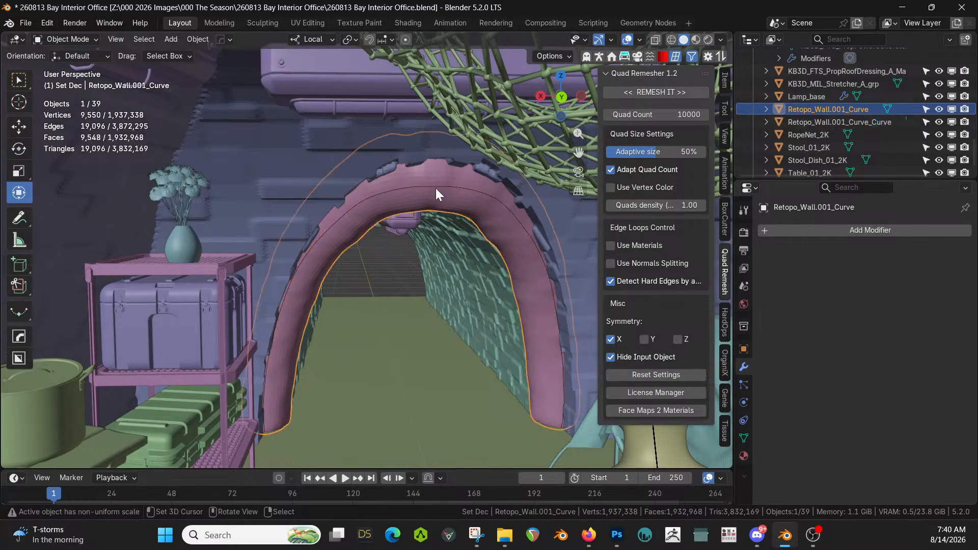
pyautogui.rightClick(436, 188)
pyautogui.press('Tab')
pyautogui.rightClick(433, 187)
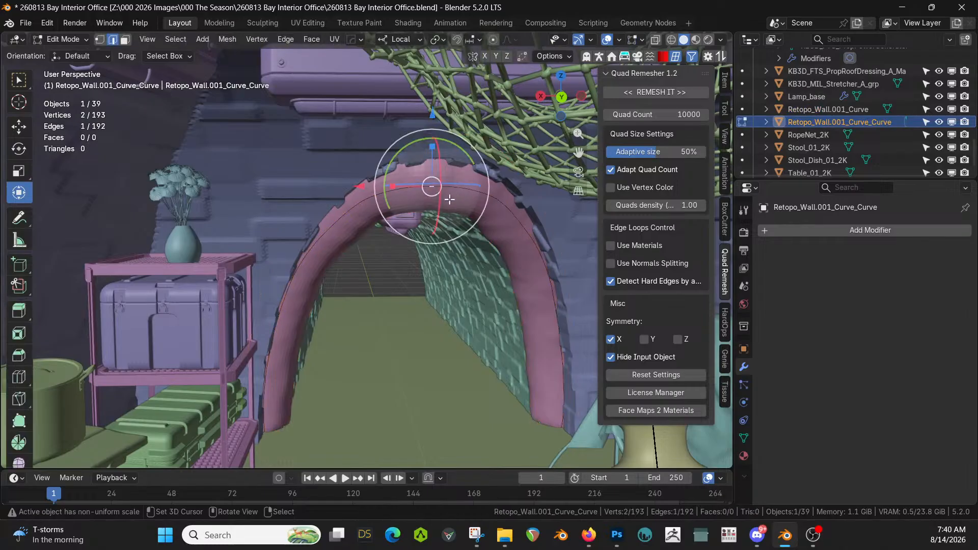
pyautogui.keyDown('shift'); pyautogui.rightClick(430, 188); pyautogui.keyUp('shift')
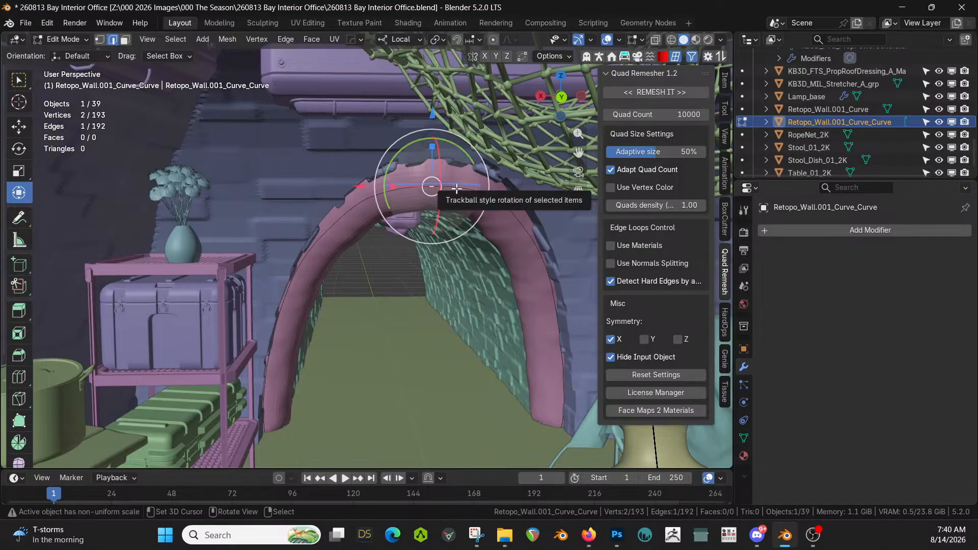
pyautogui.press('o')
pyautogui.press('g')
pyautogui.press('z')
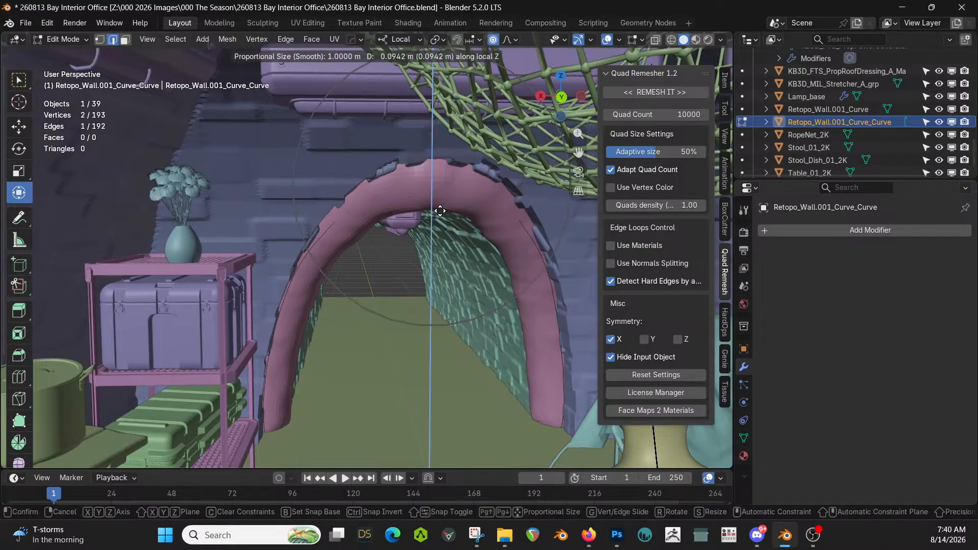
pyautogui.scroll(-8, 442, 206)
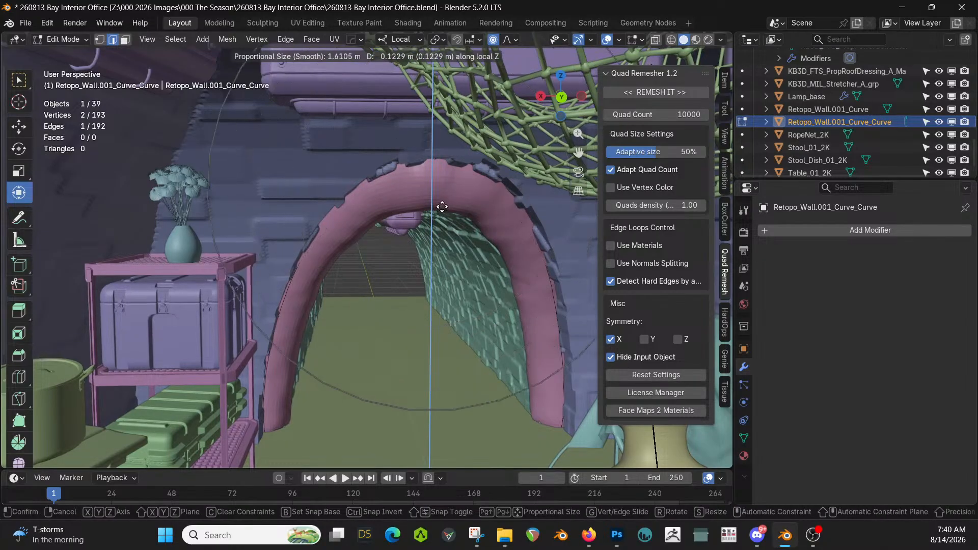
pyautogui.scroll(-2, 442, 202)
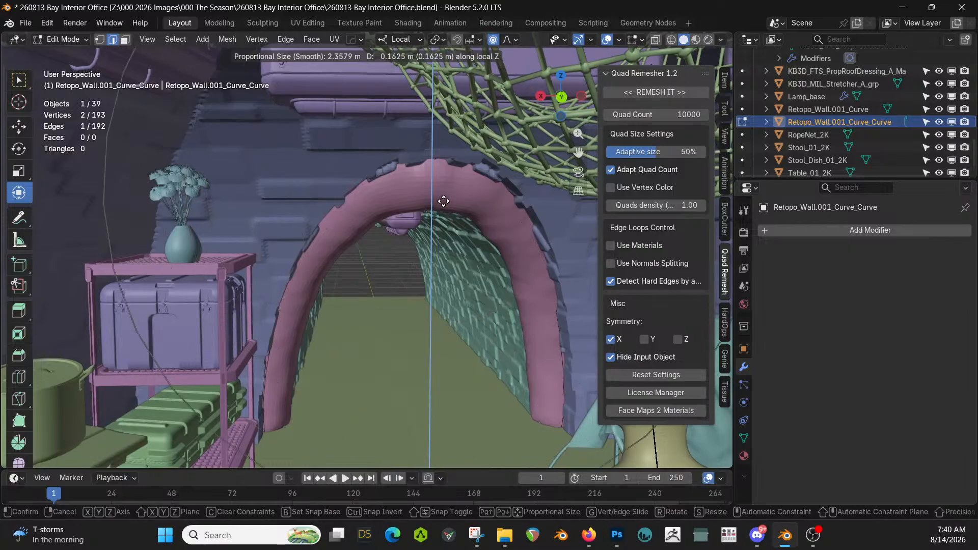
pyautogui.click(444, 201)
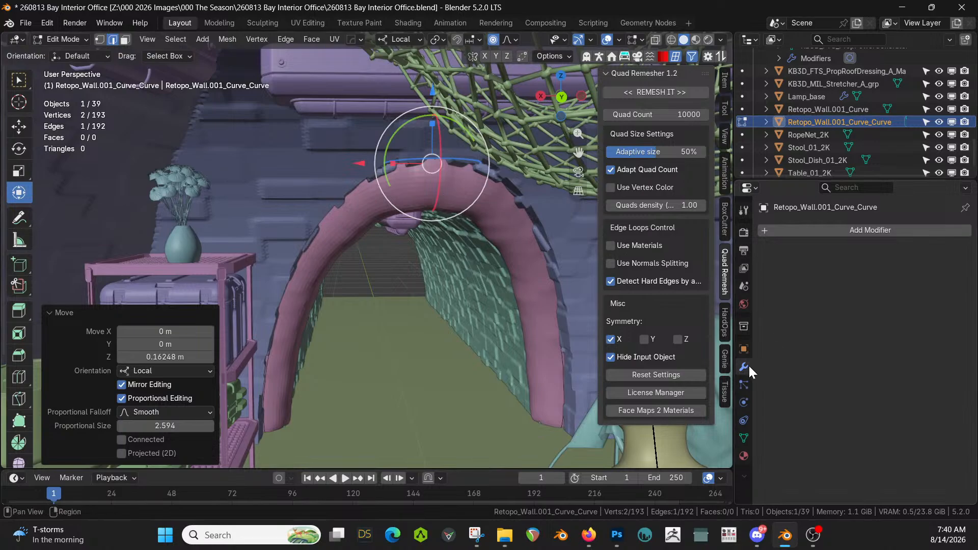
# Isolate the arch line in local view and convert the mesh to a curve, entering Edit Mode on it
pyautogui.press('/')
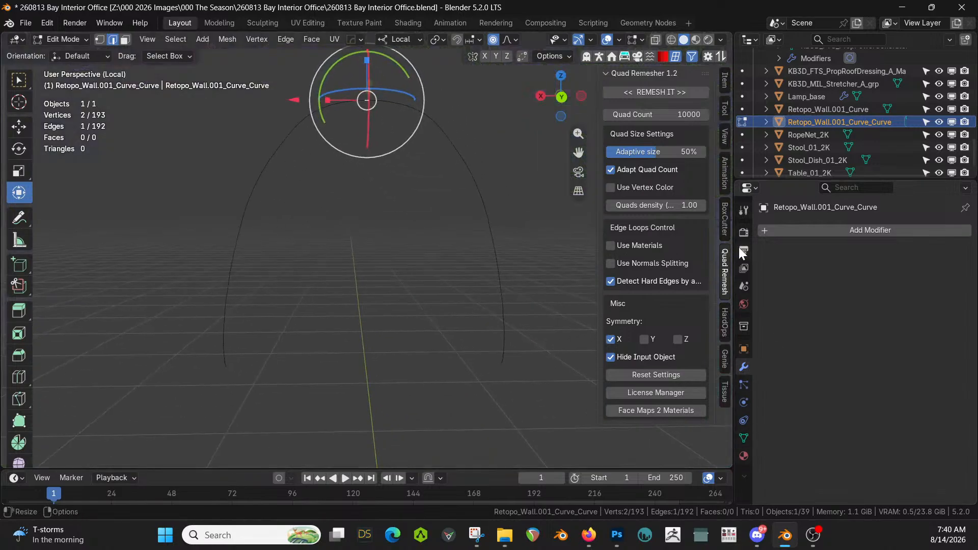
pyautogui.press('q')
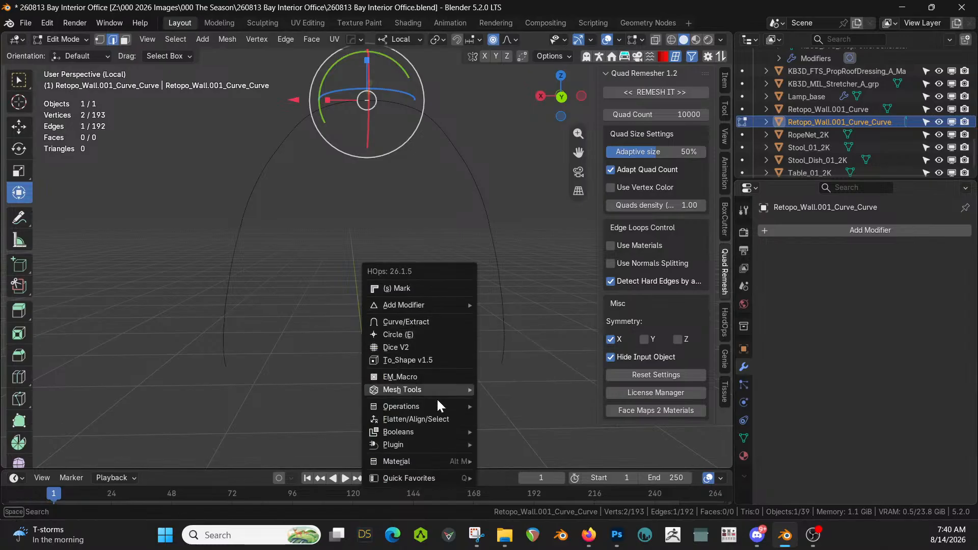
pyautogui.moveTo(459, 389)
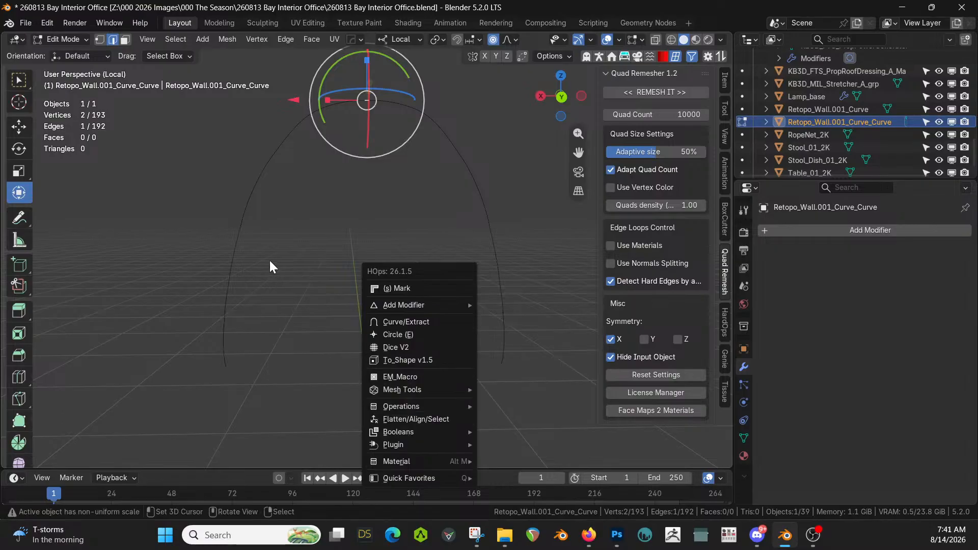
pyautogui.press('Tab')
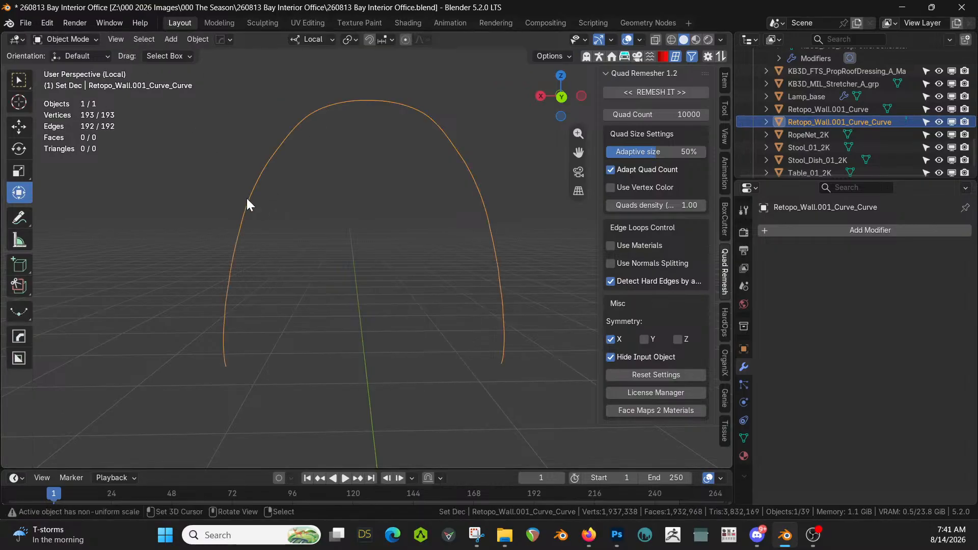
pyautogui.press('q')
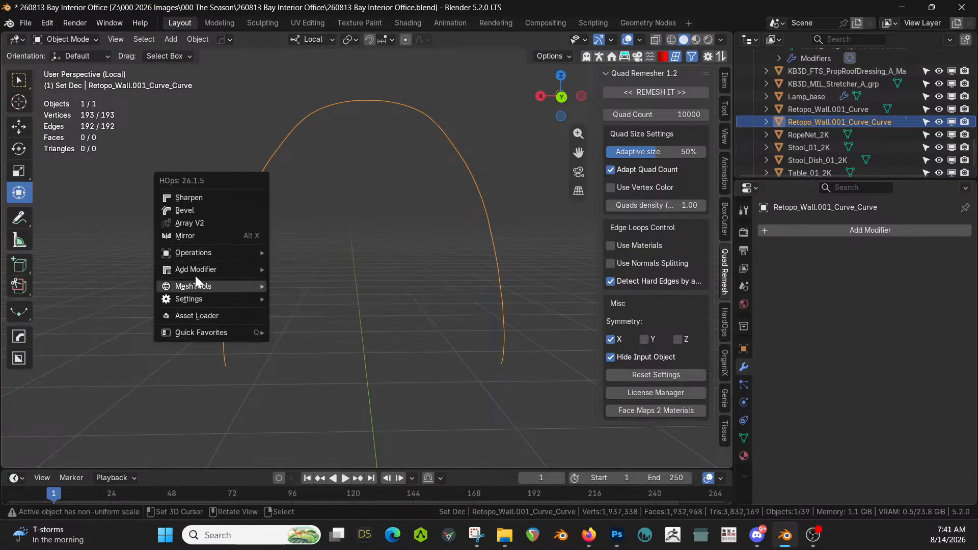
pyautogui.moveTo(208, 283)
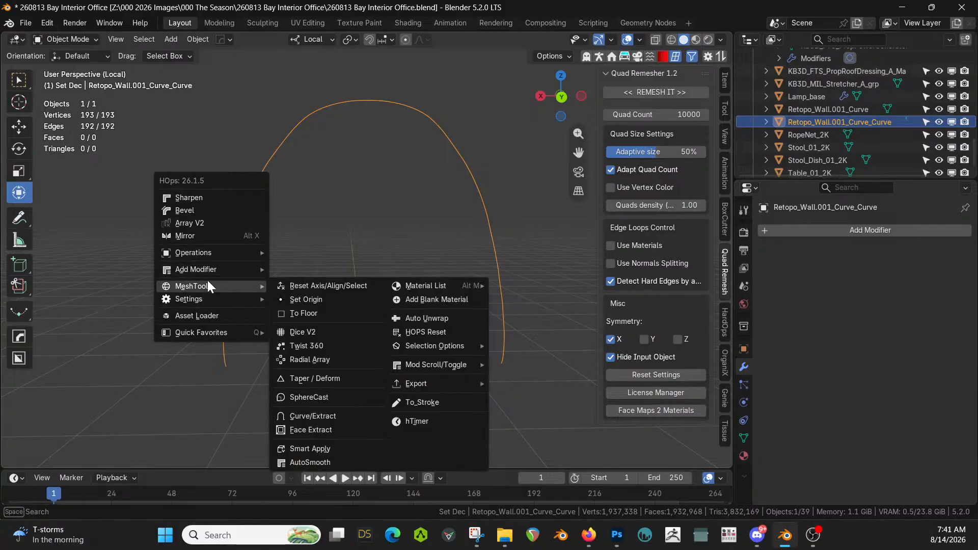
pyautogui.click(197, 39)
pyautogui.click(196, 39)
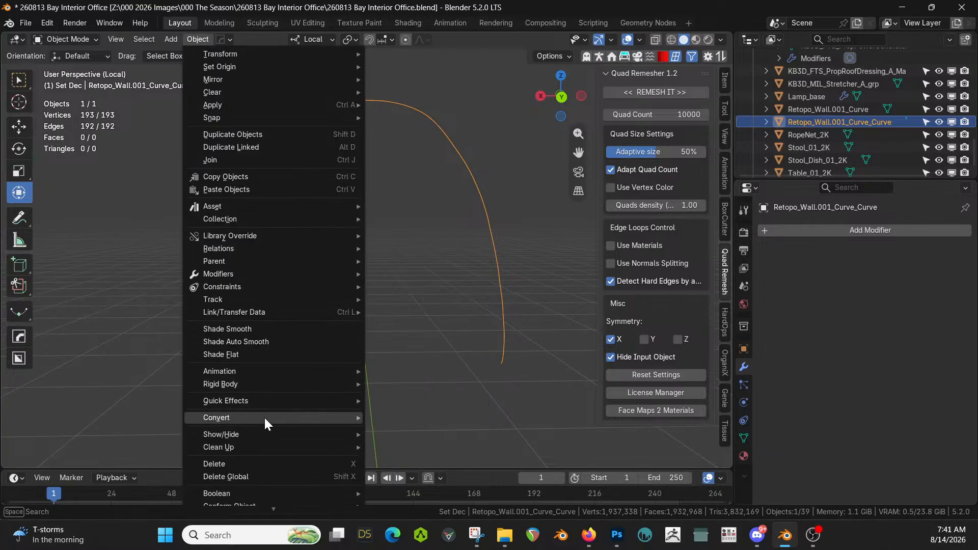
pyautogui.moveTo(264, 417)
pyautogui.click(405, 429)
pyautogui.press('Tab')
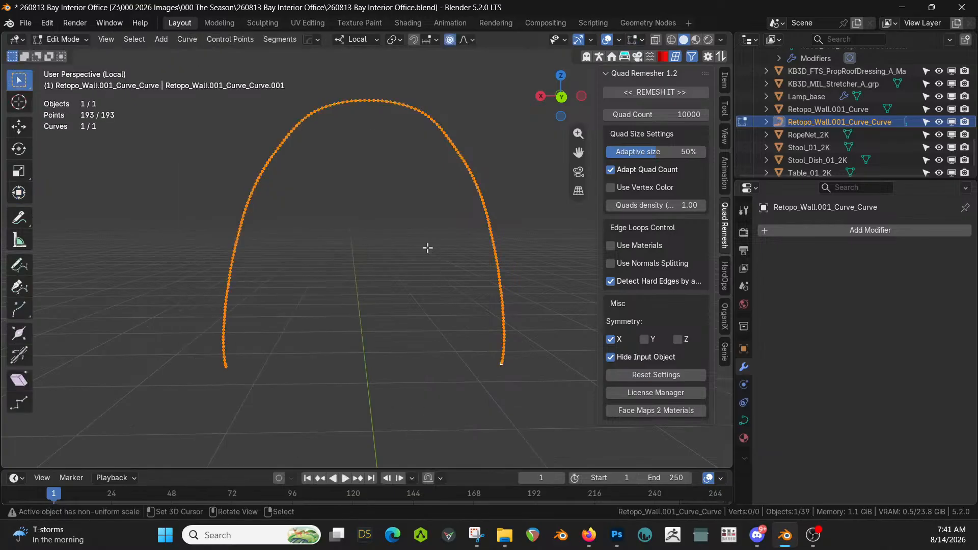
pyautogui.press('Tab')
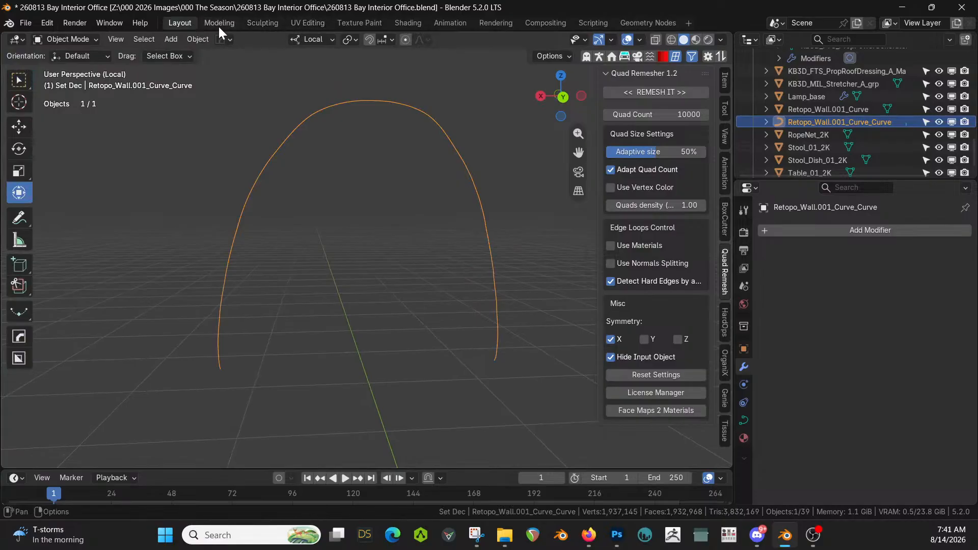
pyautogui.press('Tab')
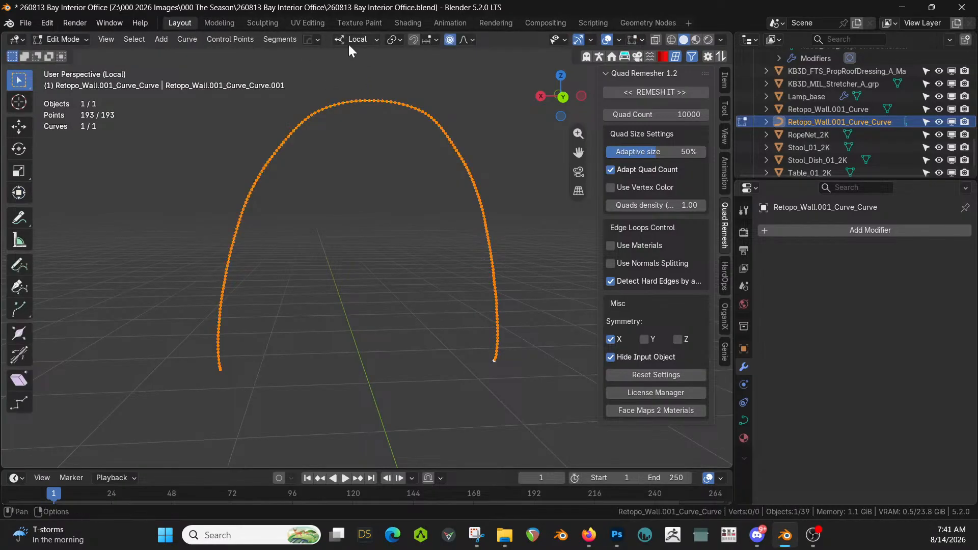
pyautogui.click(289, 43)
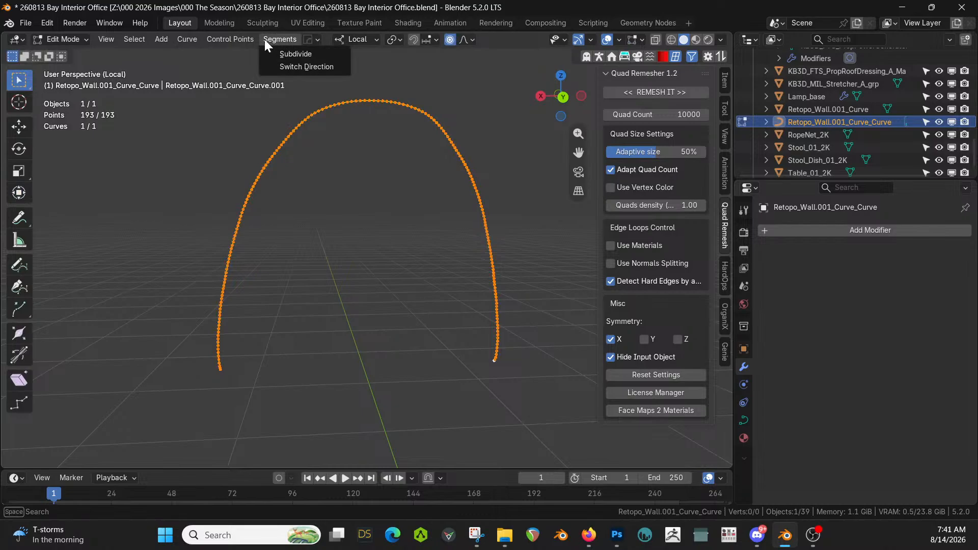
pyautogui.moveTo(231, 38)
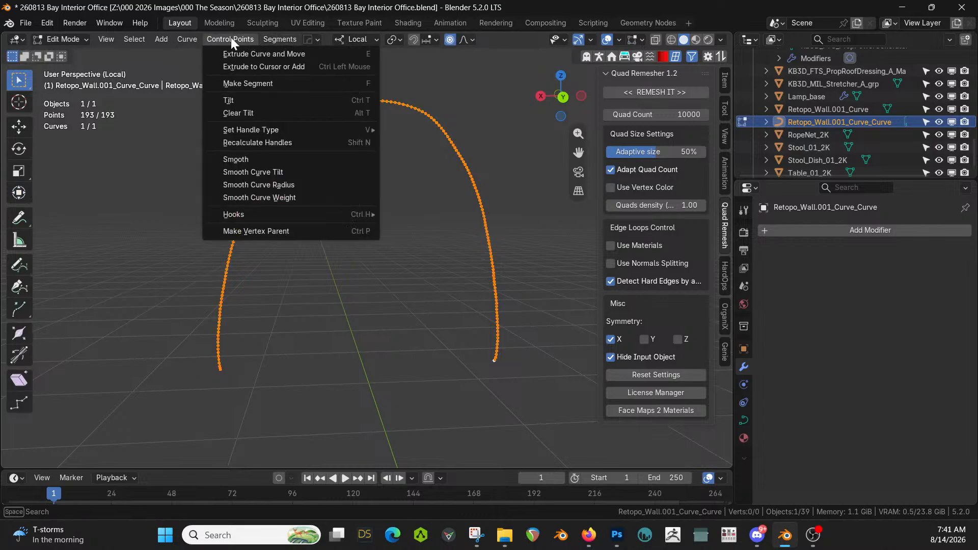
pyautogui.moveTo(269, 37)
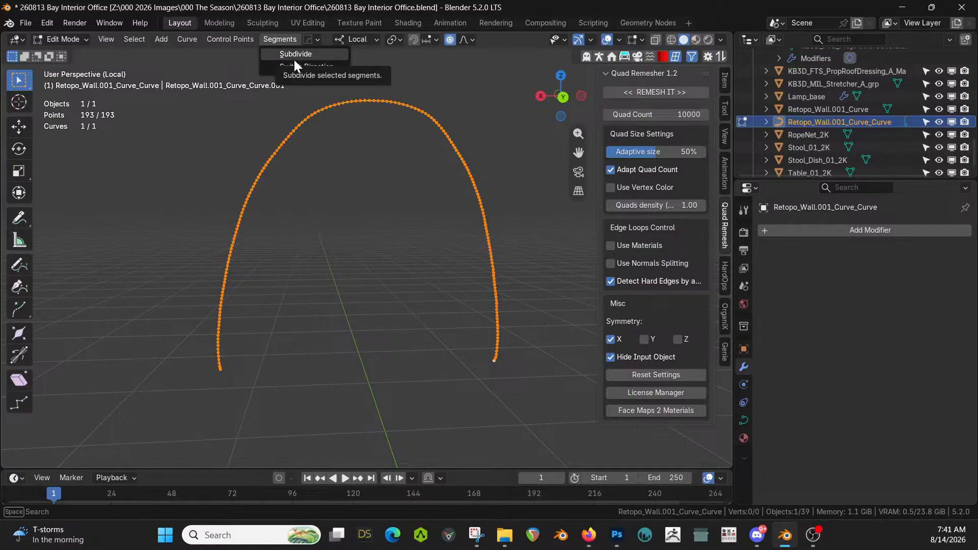
# Thin out the arch curve with Checker Deselect at 1 deselected and 4 selected, deleting the selected control points
pyautogui.click(134, 39)
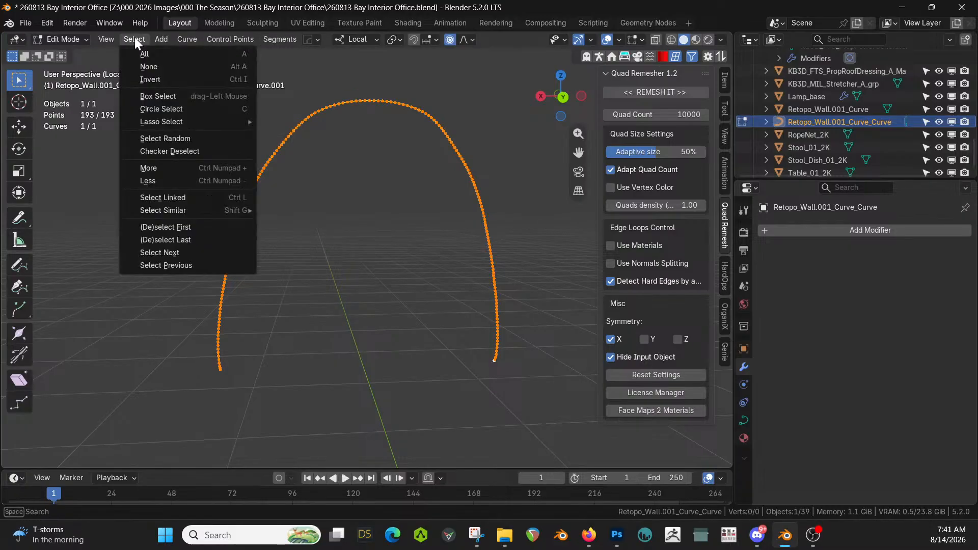
pyautogui.click(189, 152)
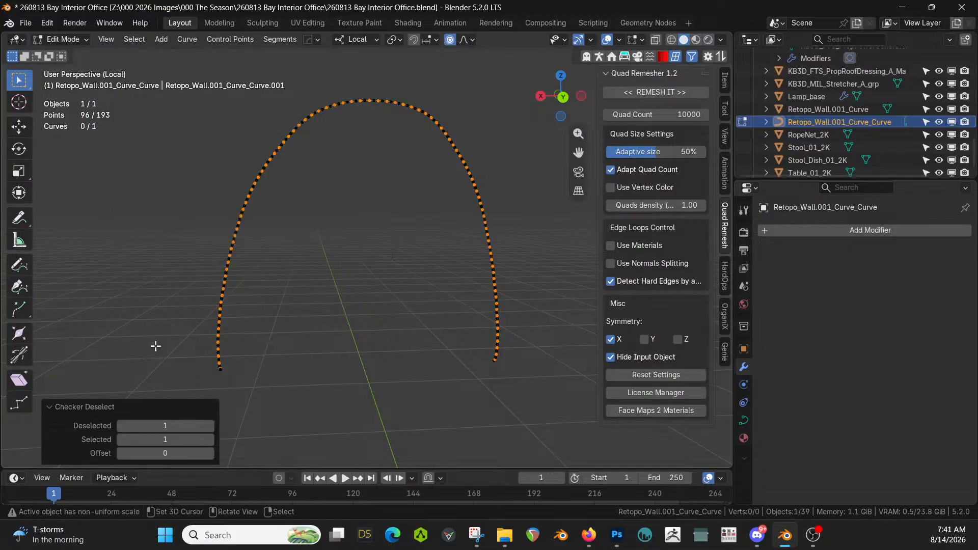
pyautogui.click(210, 426)
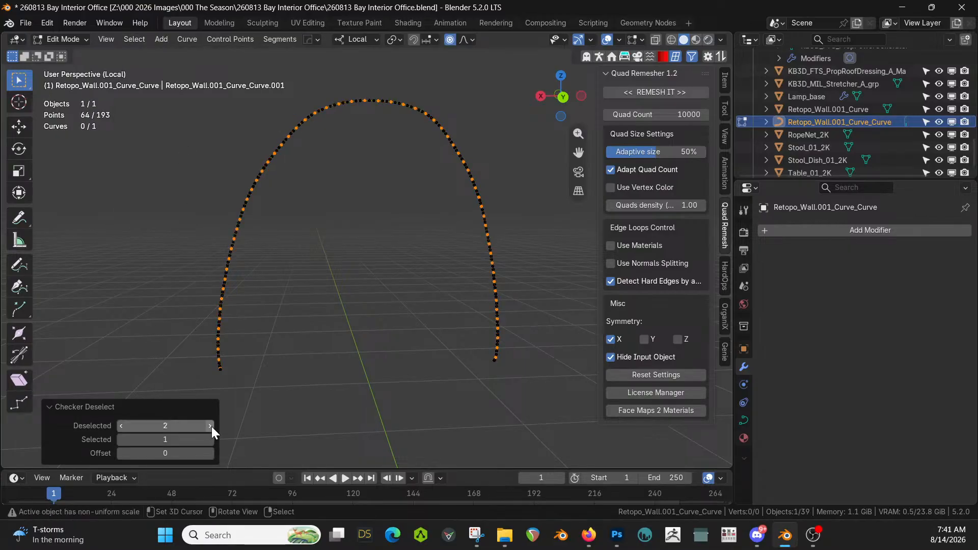
pyautogui.click(121, 426)
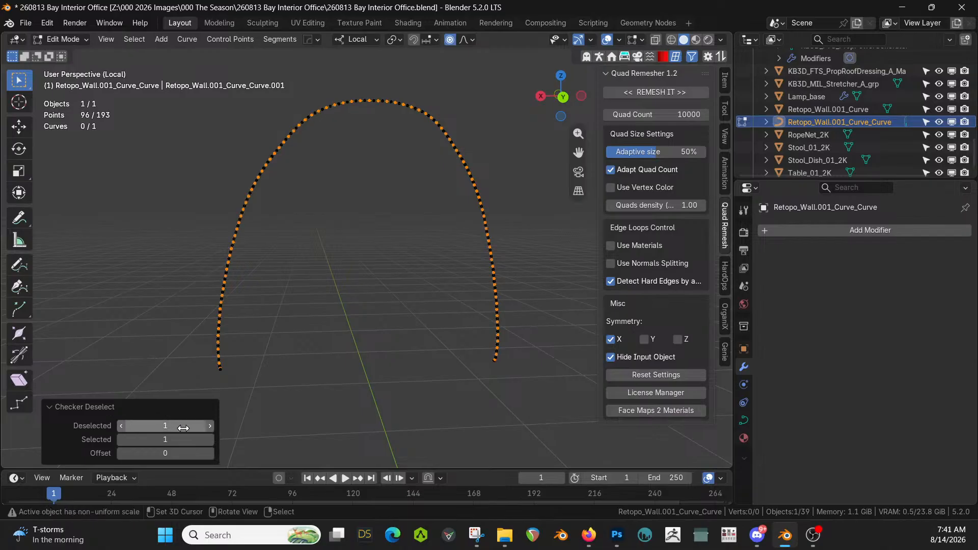
pyautogui.click(210, 439)
pyautogui.click(210, 439)
pyautogui.click(210, 439)
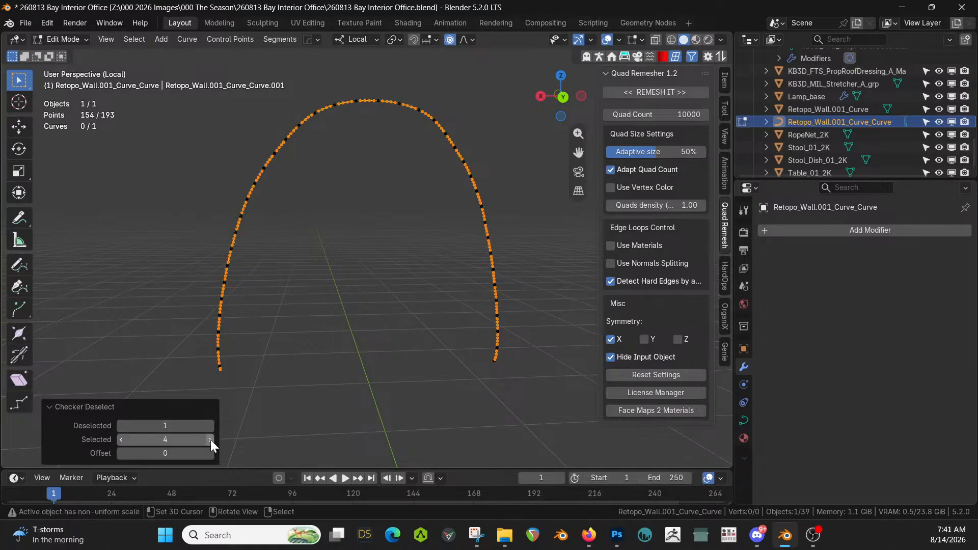
pyautogui.press('x')
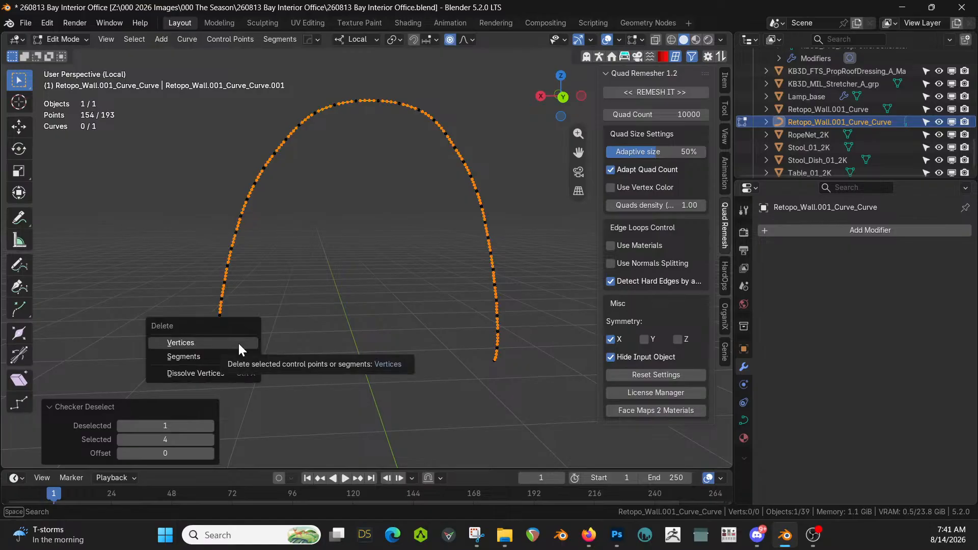
pyautogui.click(238, 344)
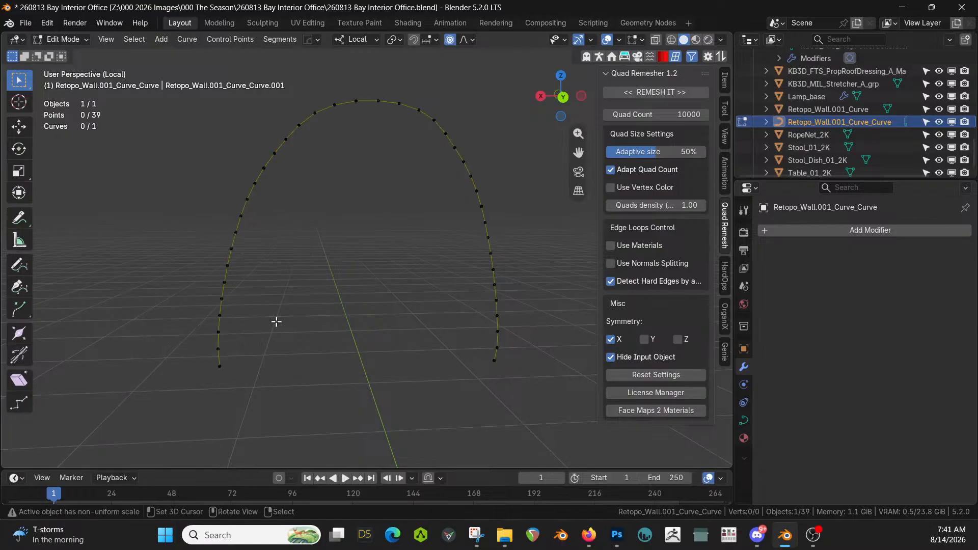
# Make the control point at the foot of one arch leg active and select the whole linked curve
pyautogui.moveTo(275, 323)
pyautogui.mouseDown(button='middle')
pyautogui.moveTo(262, 313)
pyautogui.moveTo(278, 315)
pyautogui.mouseUp(button='middle')
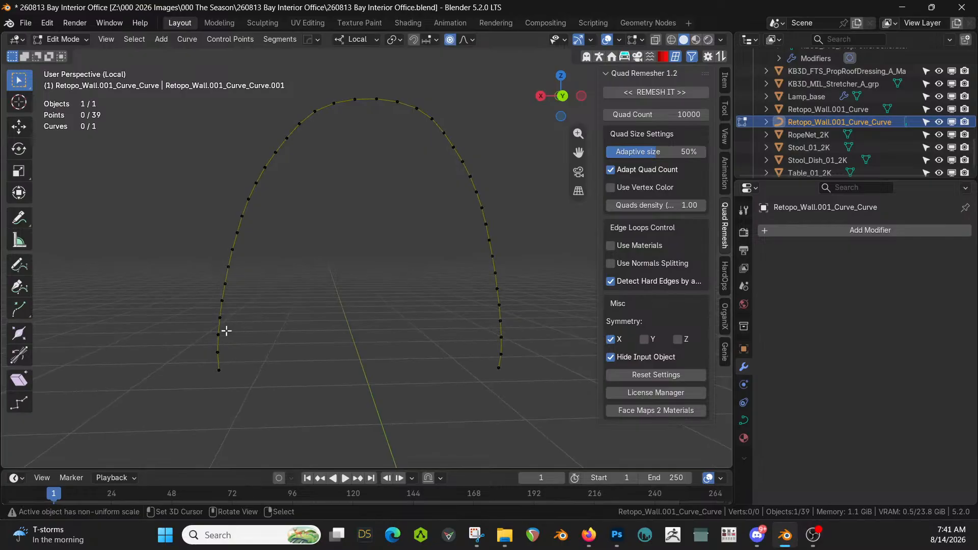
pyautogui.press('a')
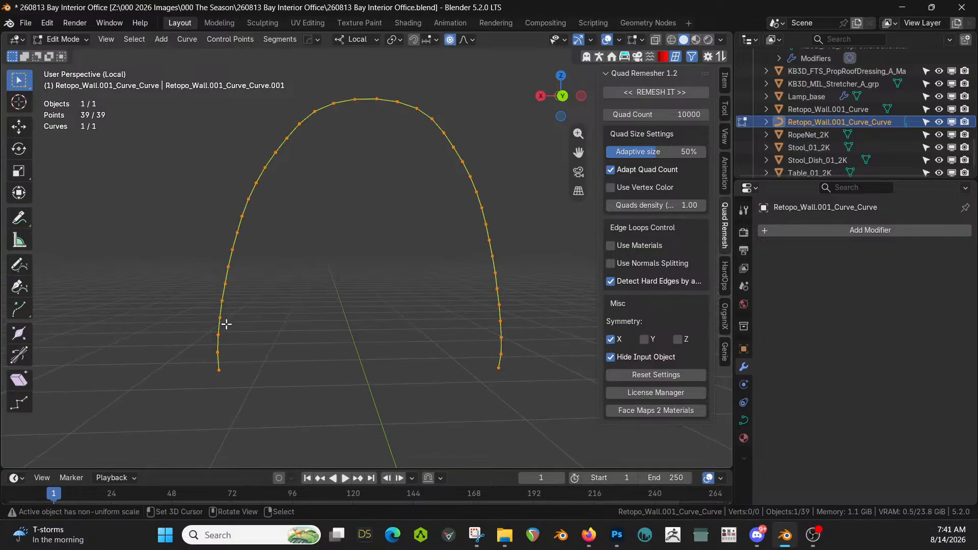
pyautogui.click(135, 40)
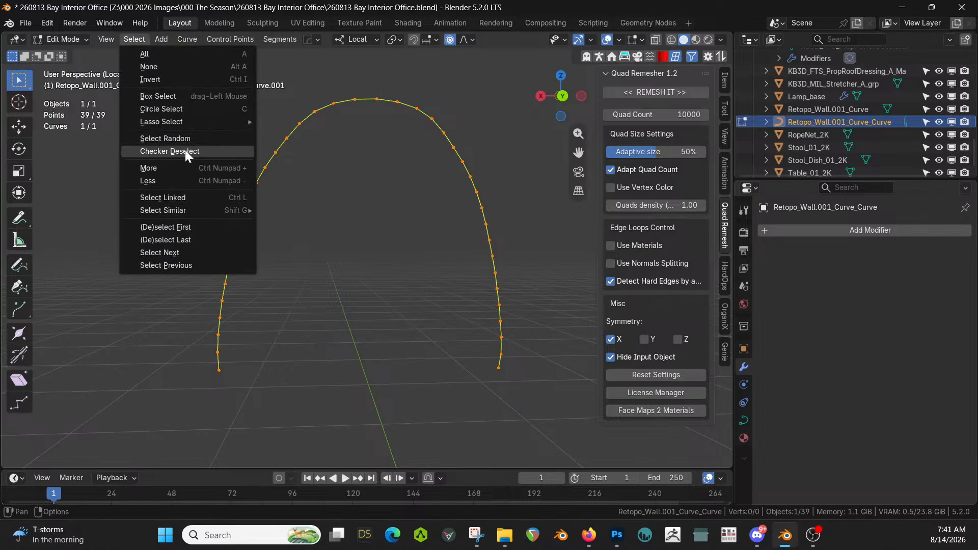
pyautogui.click(185, 151)
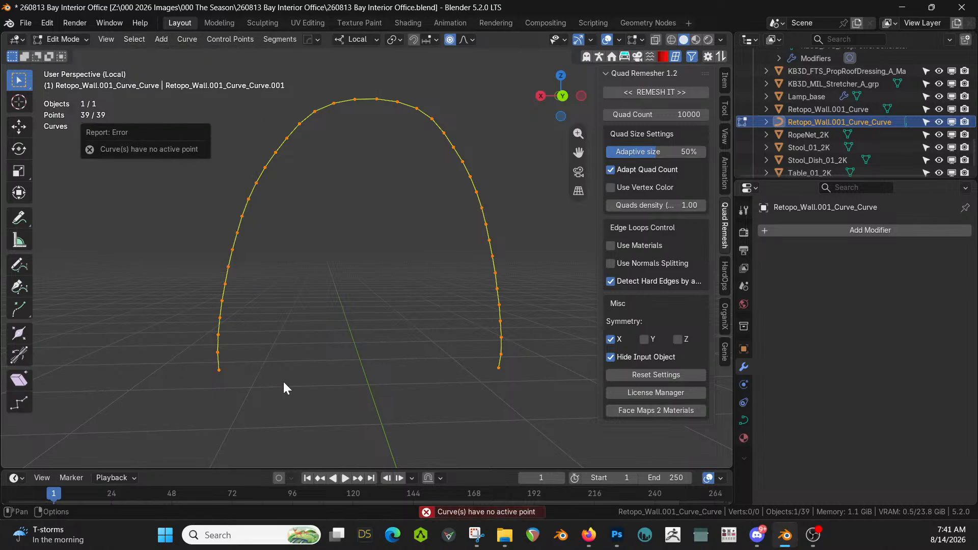
pyautogui.click(218, 369)
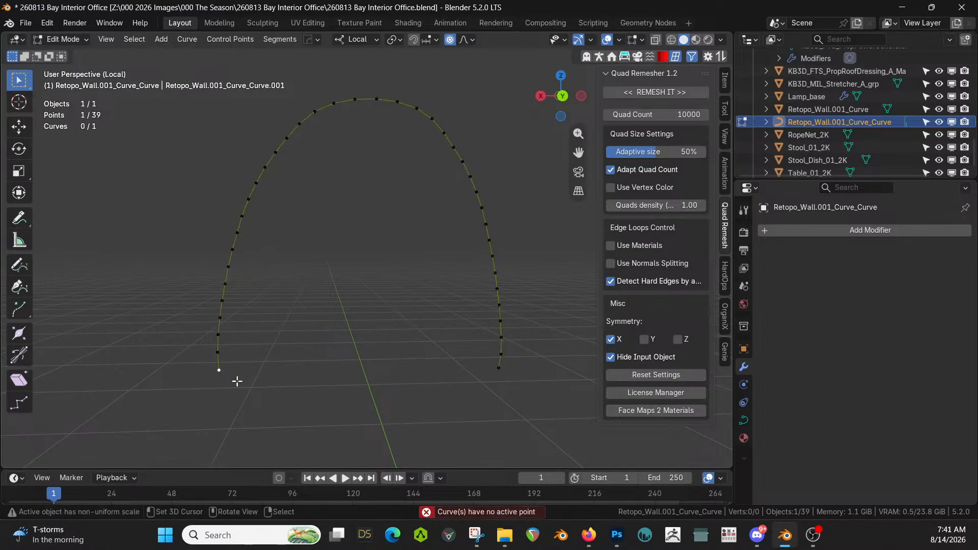
pyautogui.hotkey('ctrl', 'l')
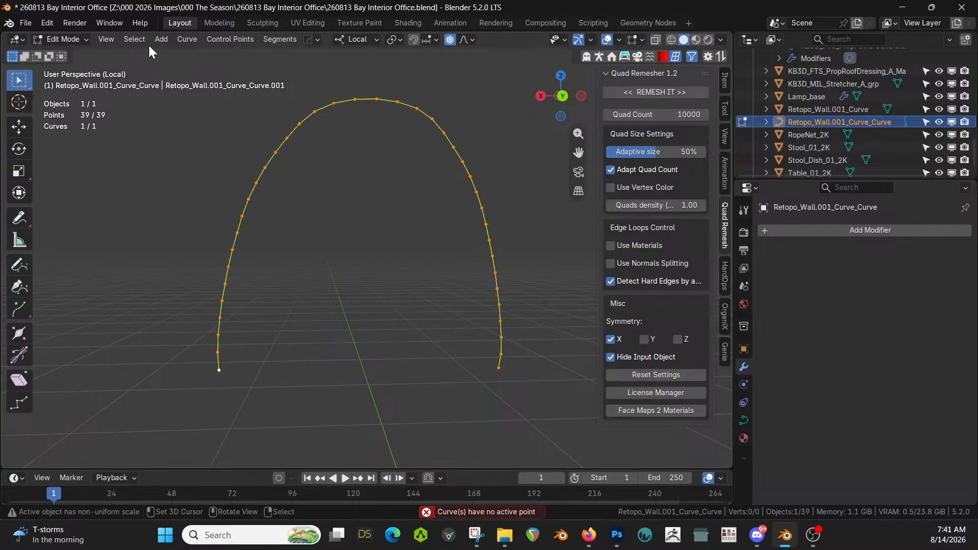
# Try thinning the curve again with Checker Deselect at 1 deselected and 4 selected, deleting the selected points, and undo the deletion
pyautogui.click(136, 40)
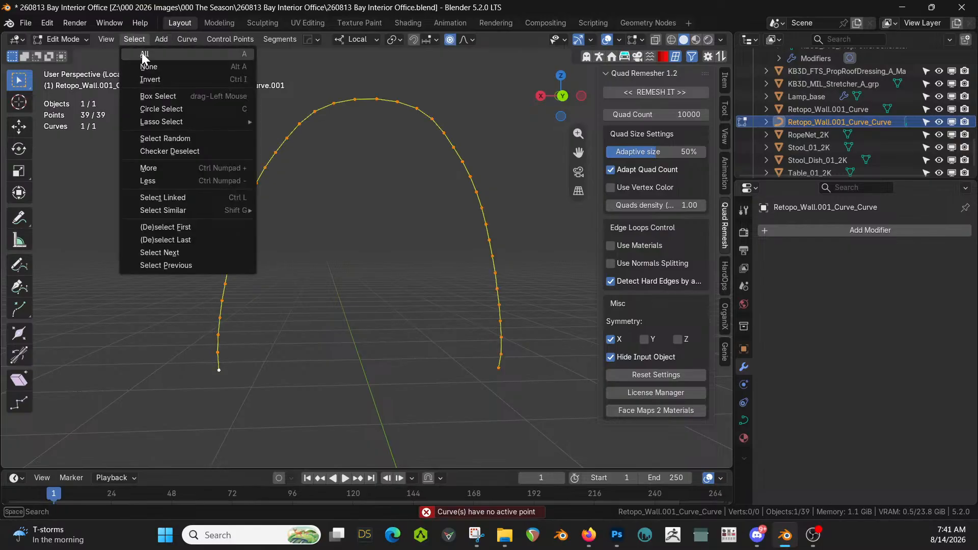
pyautogui.click(183, 151)
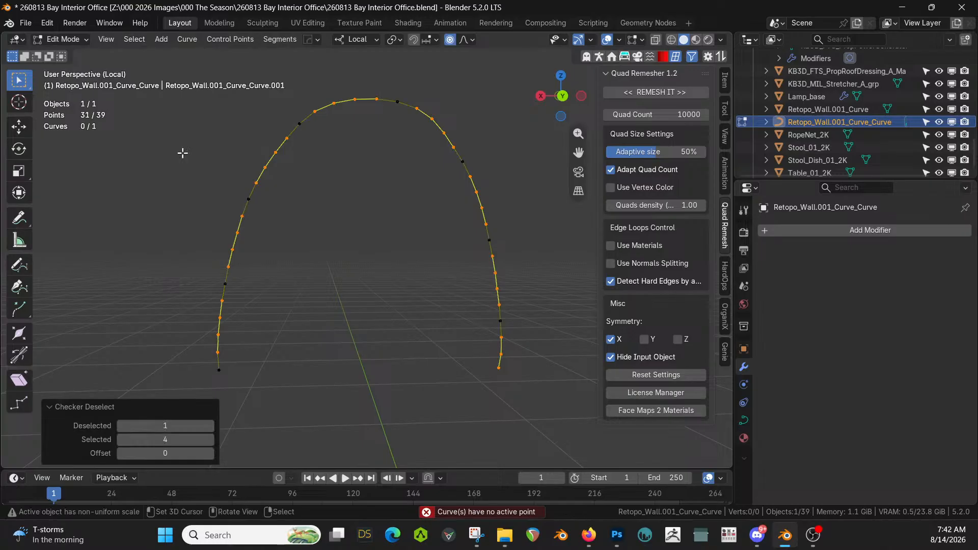
pyautogui.press('x')
pyautogui.click(216, 225)
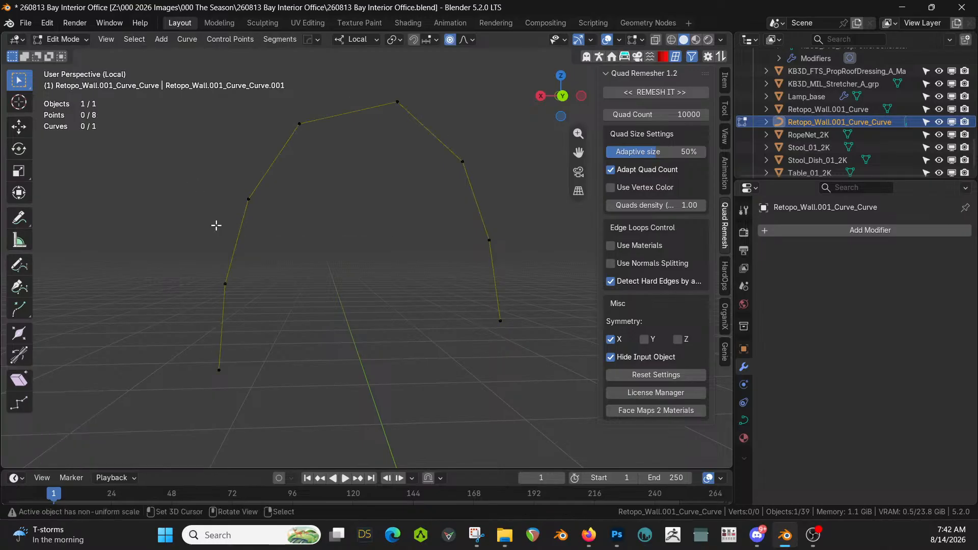
pyautogui.moveTo(216, 225); pyautogui.dragTo(295, 225, button='middle')
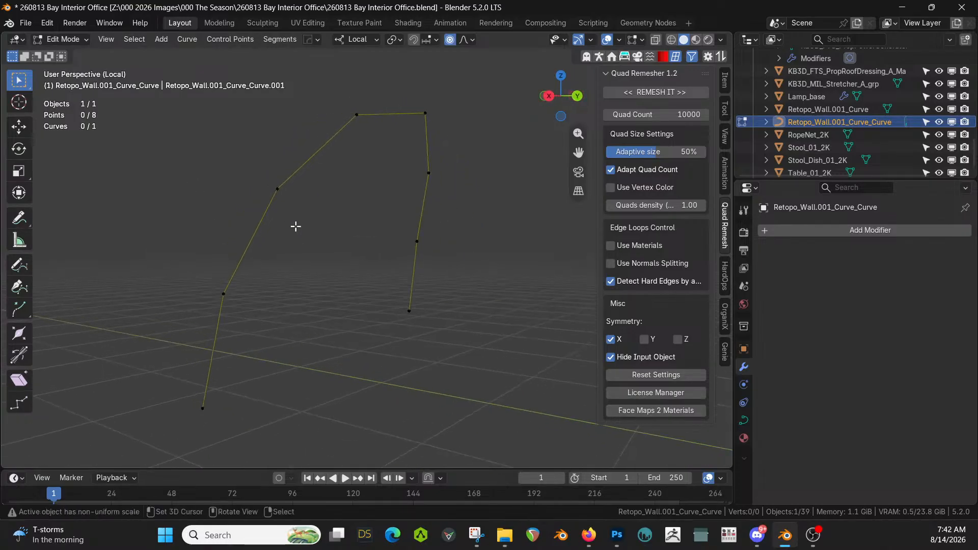
pyautogui.hotkey('ctrl', 'z')
# Checker-deselect the linked curve with 1 deselected and 2 selected, delete the selected control points, and return to Object Mode
pyautogui.hotkey('ctrl', 'l')
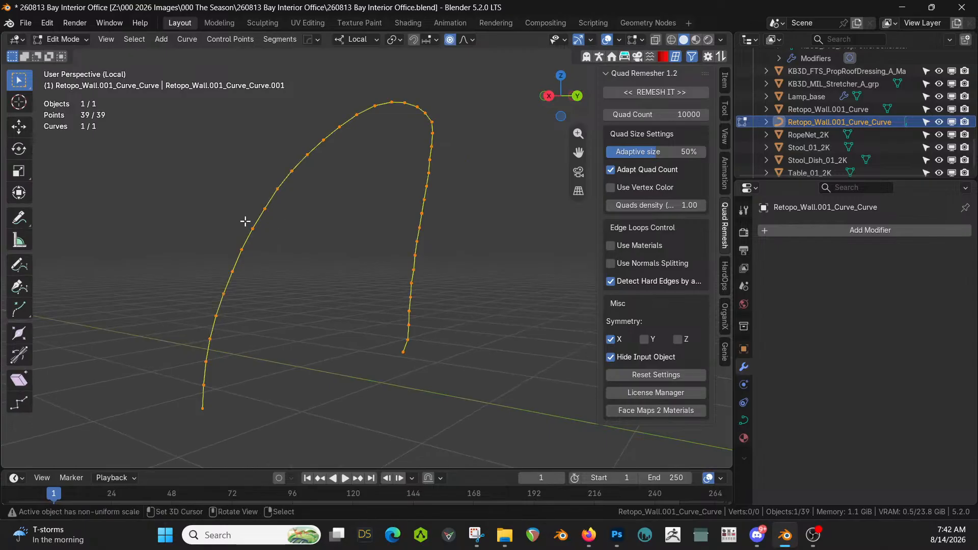
pyautogui.click(134, 39)
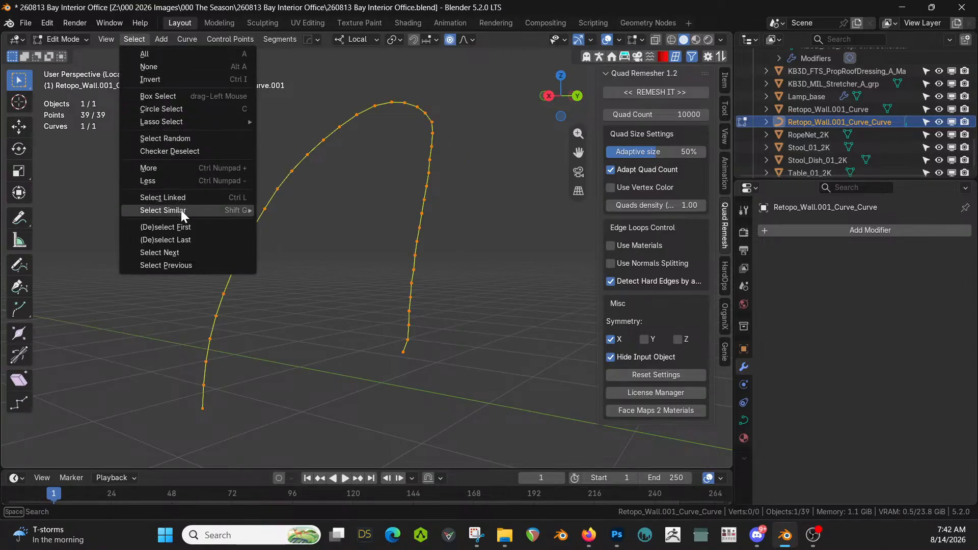
pyautogui.click(185, 152)
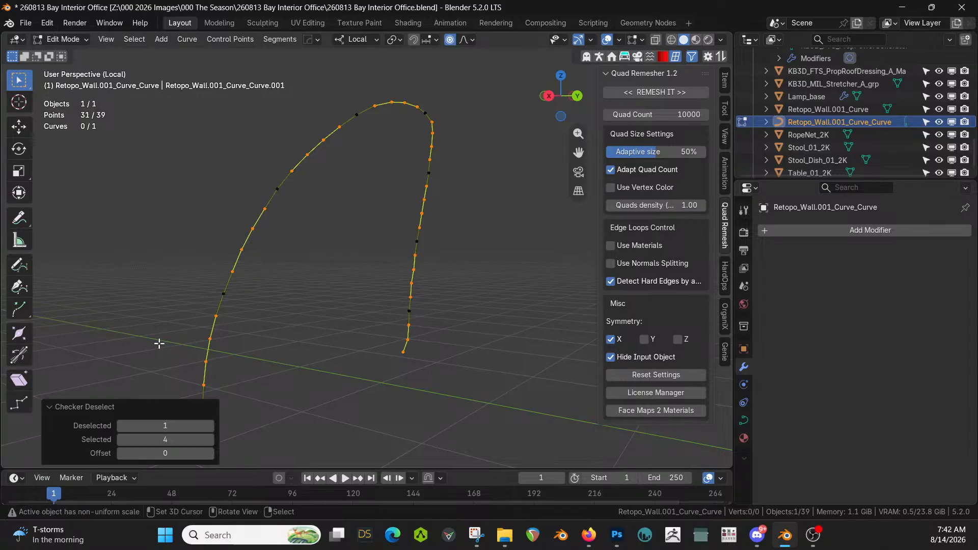
pyautogui.click(120, 440)
pyautogui.click(120, 440)
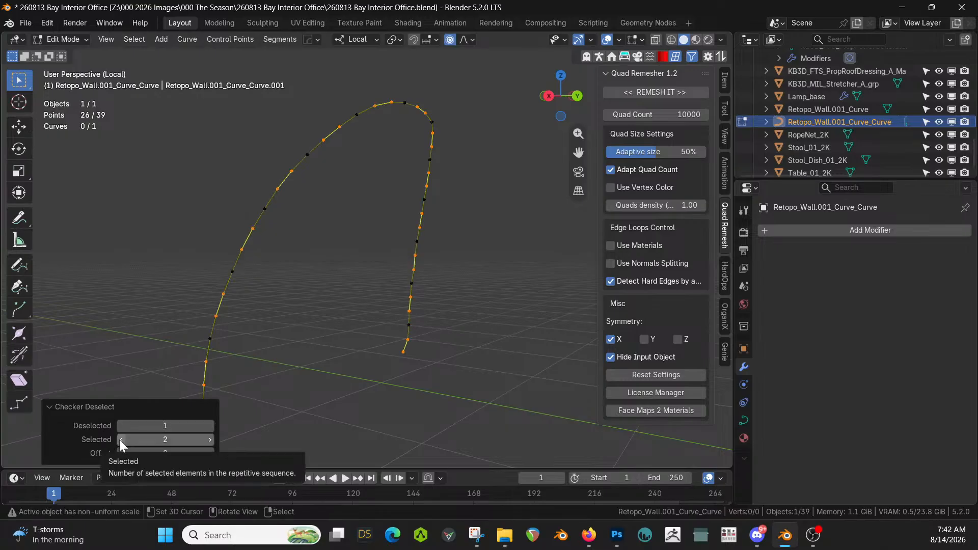
pyautogui.moveTo(328, 384); pyautogui.dragTo(262, 371, button='middle')
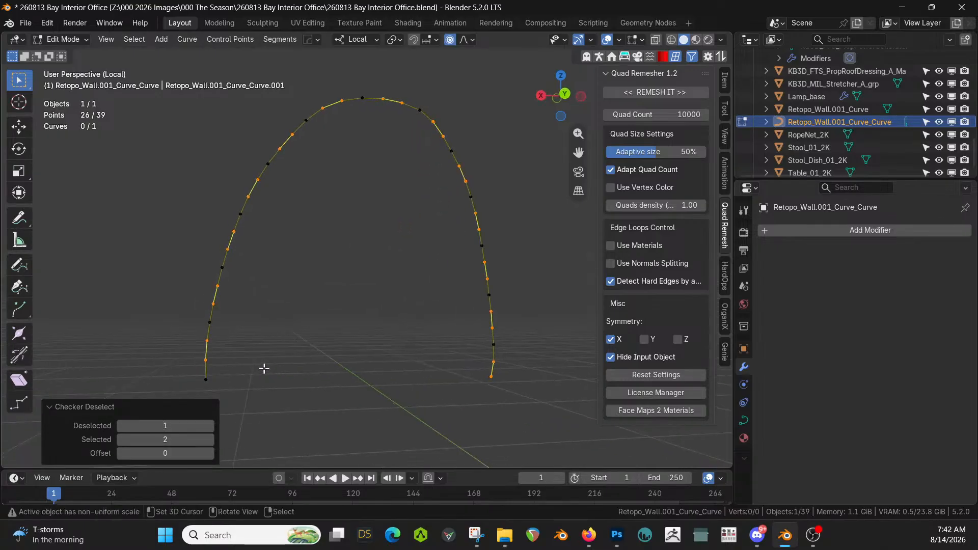
pyautogui.press('x')
pyautogui.click(264, 370)
pyautogui.press('Tab')
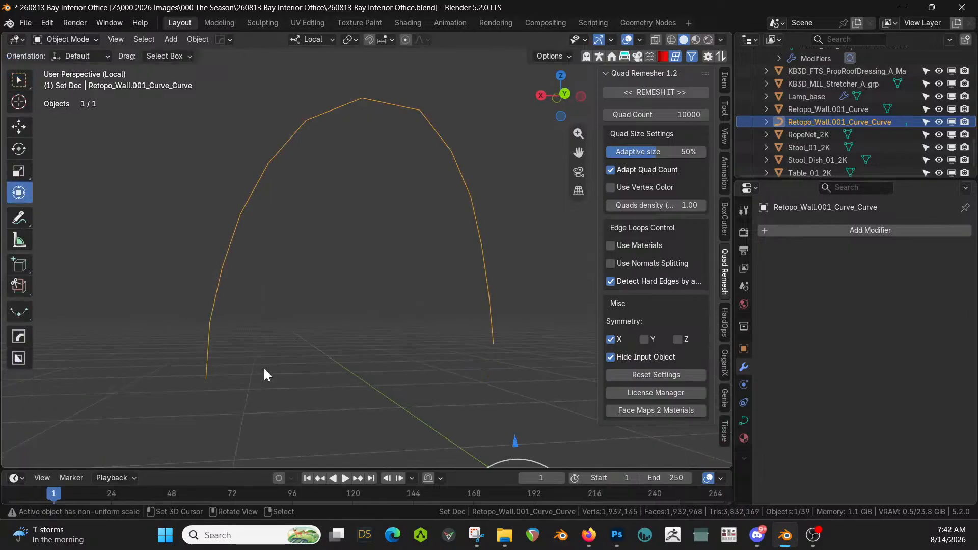
# Leave local view and open the arch curve's data properties at its geometry settings
pyautogui.press('KP_Divide')
pyautogui.press('q')
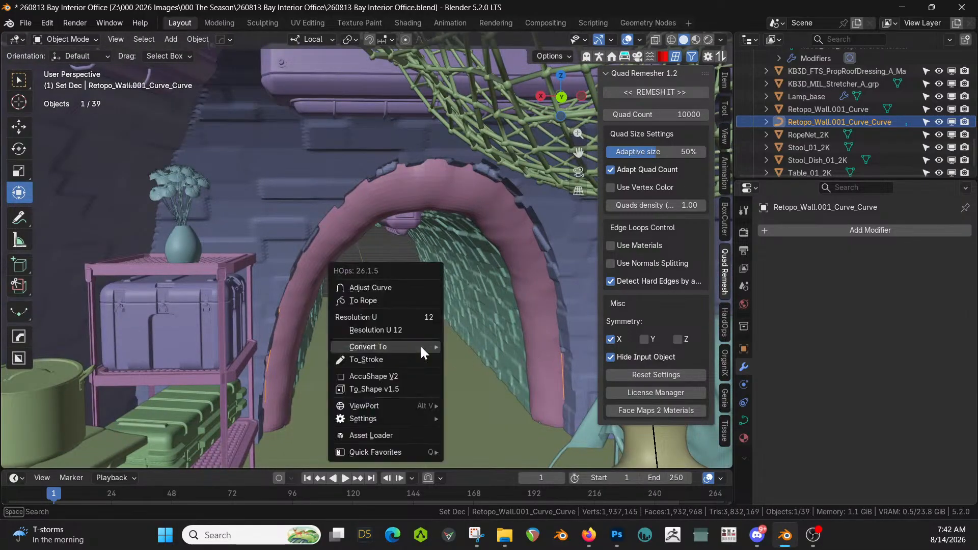
pyautogui.moveTo(420, 347)
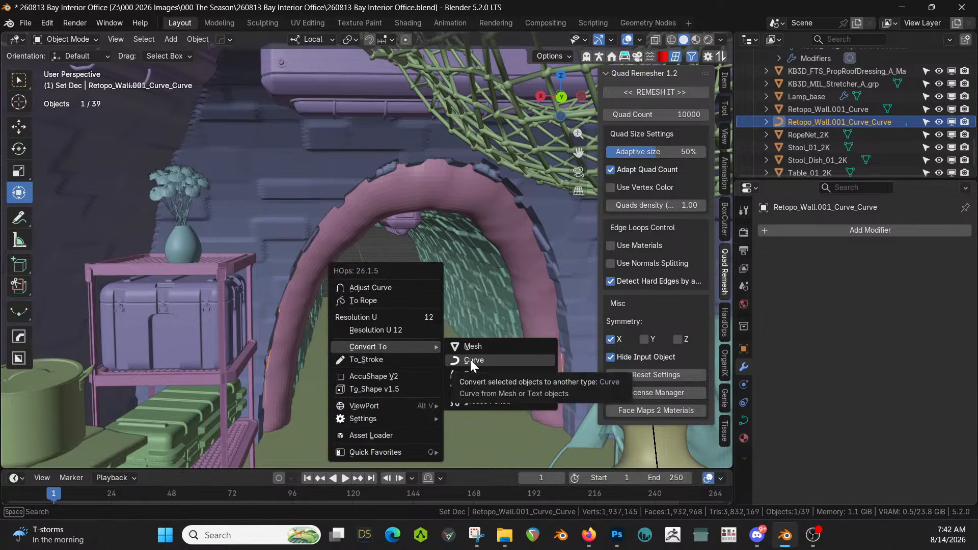
pyautogui.click(744, 418)
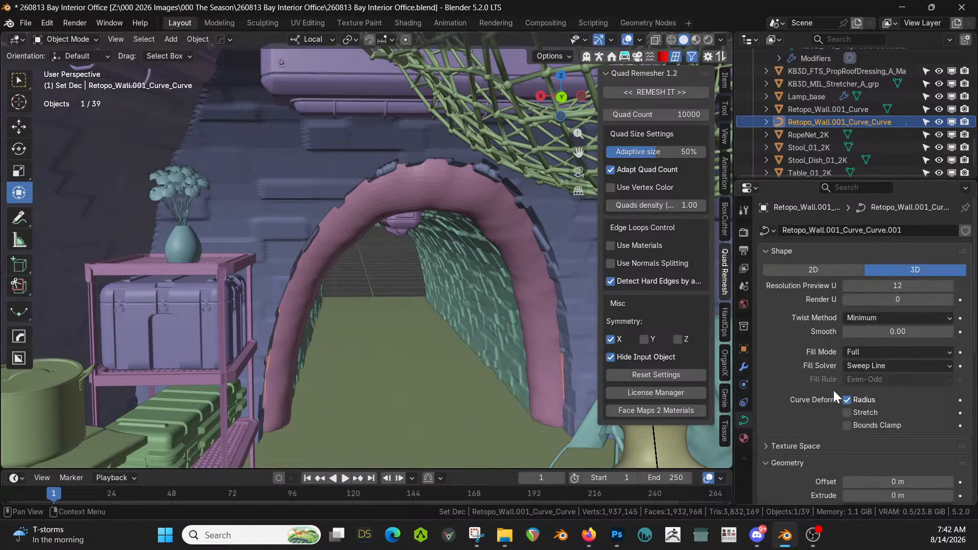
pyautogui.scroll(-4, 851, 420)
# Move the arch curve about 0.386 m along local Y, out in front of the brick arch trim
pyautogui.moveTo(356, 306); pyautogui.dragTo(381, 329, button='middle')
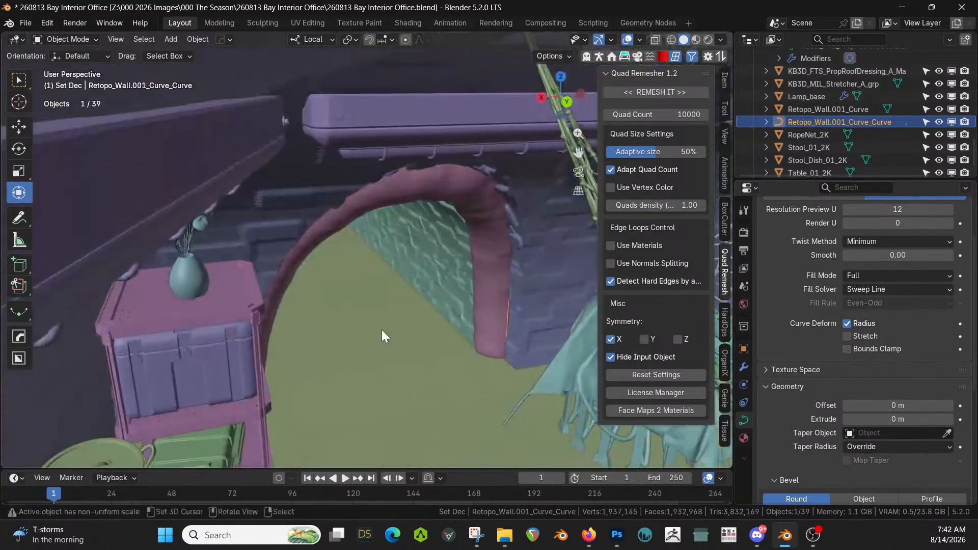
pyautogui.press('g')
pyautogui.press('y')
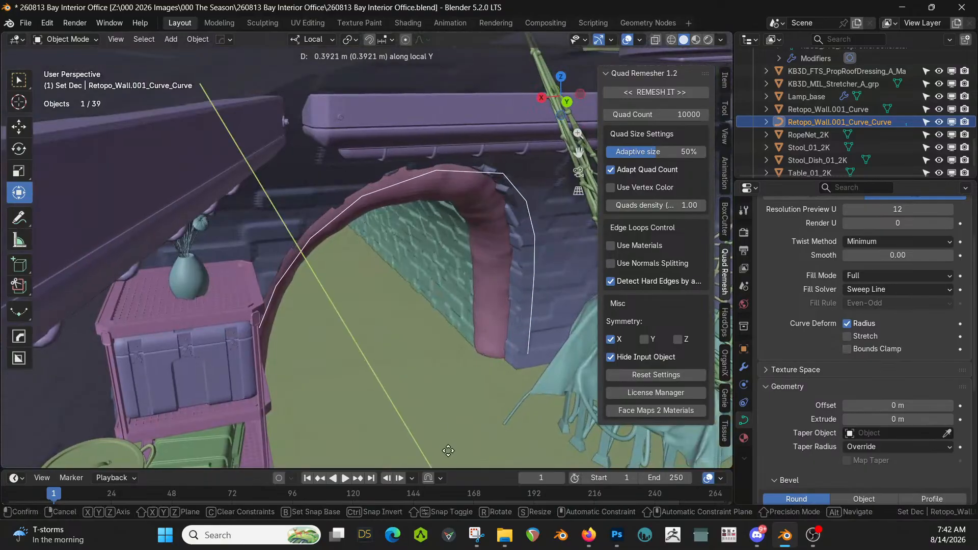
pyautogui.click(448, 447)
# Mirror the arch curve with the HardOps Mirror tool
pyautogui.moveTo(448, 448); pyautogui.dragTo(349, 236, button='middle')
pyautogui.scroll(-3, 415, 392)
pyautogui.moveTo(469, 240); pyautogui.dragTo(469, 271, button='middle')
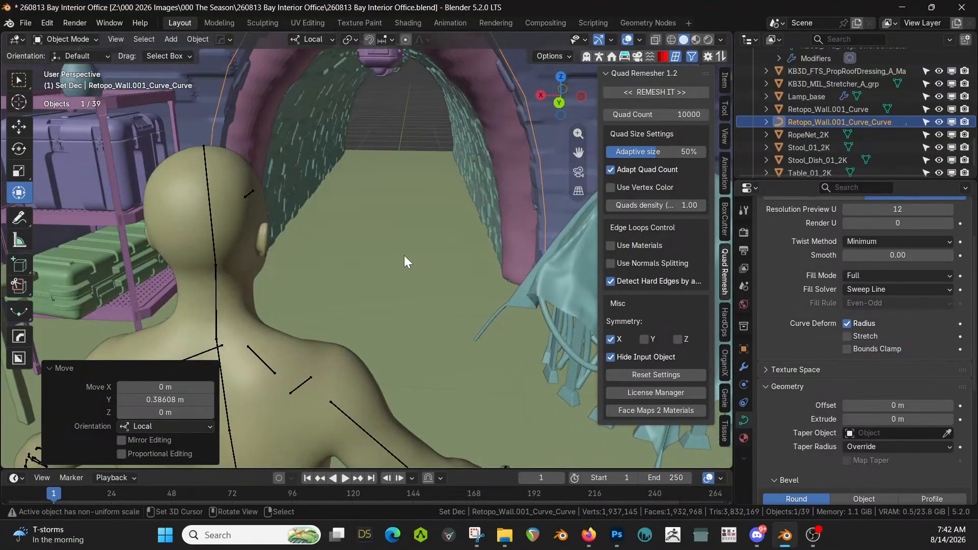
pyautogui.hotkey('alt', 'x')
pyautogui.scroll(-9, 406, 265)
pyautogui.moveTo(344, 342); pyautogui.dragTo(390, 424, button='middle')
pyautogui.click(346, 412)
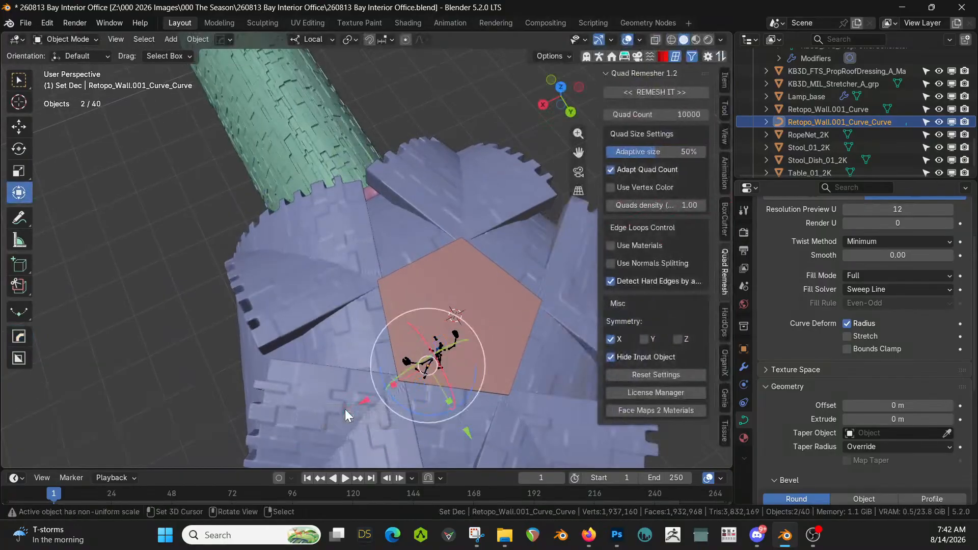
# Set the arch curve's geometry extrude to 0.07 m to turn it into a flat band
pyautogui.moveTo(345, 351); pyautogui.dragTo(566, 283, button='middle')
pyautogui.scroll(10, 330, 244)
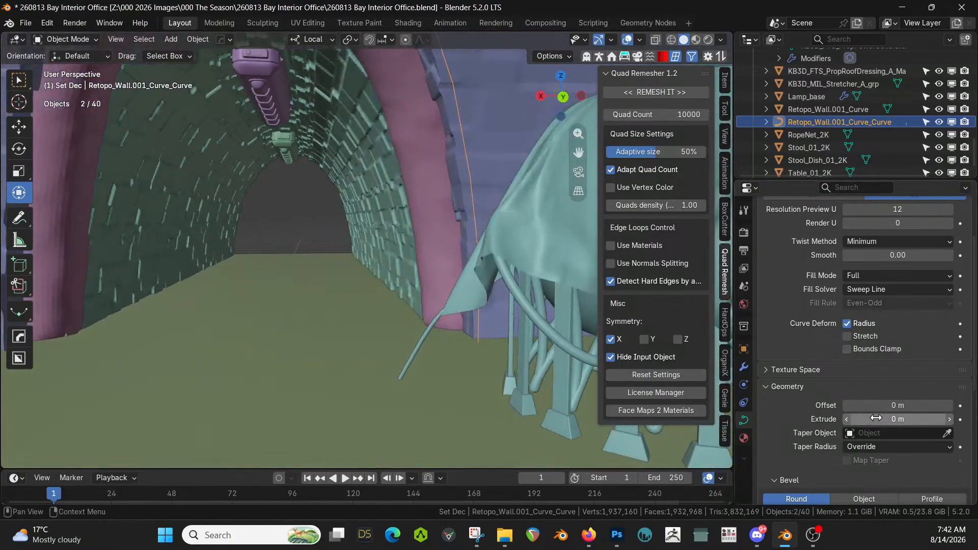
pyautogui.moveTo(877, 418)
pyautogui.mouseDown()
pyautogui.moveTo(902, 418)
pyautogui.moveTo(887, 418)
pyautogui.mouseUp()
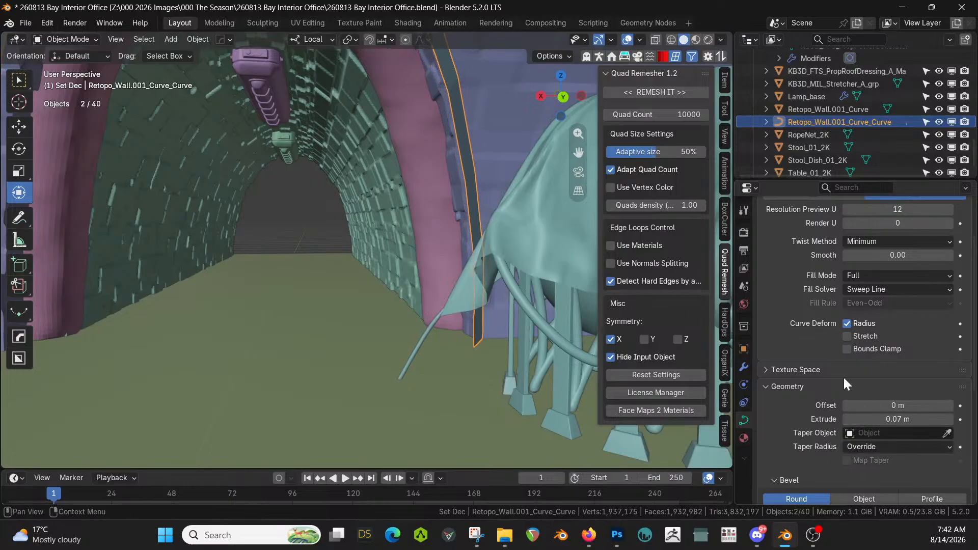
# Move the extruded arch band about 0.163 m along negative local Y, back toward the wall
pyautogui.moveTo(451, 271)
pyautogui.mouseDown(button='middle')
pyautogui.moveTo(575, 260)
pyautogui.moveTo(671, 281)
pyautogui.moveTo(450, 271)
pyautogui.mouseUp(button='middle')
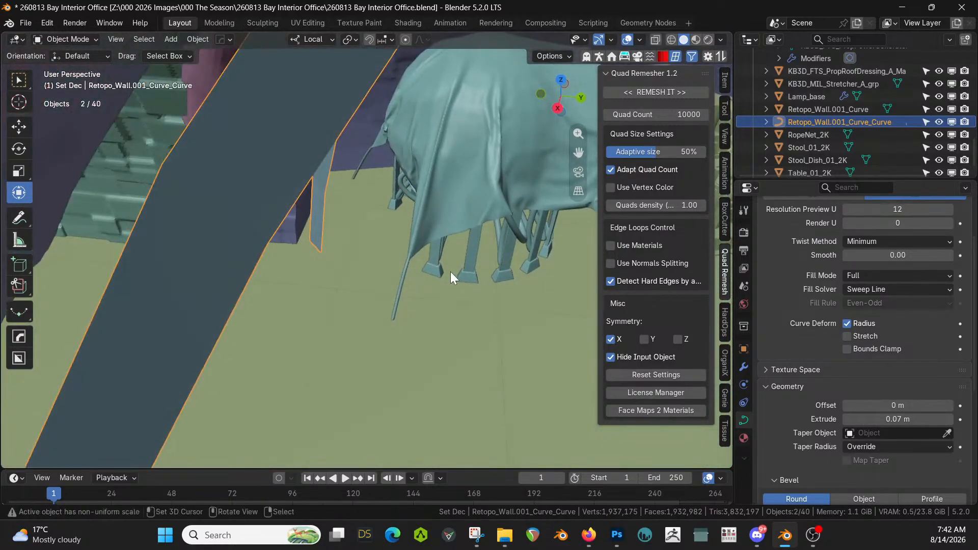
pyautogui.press('g')
pyautogui.press('y')
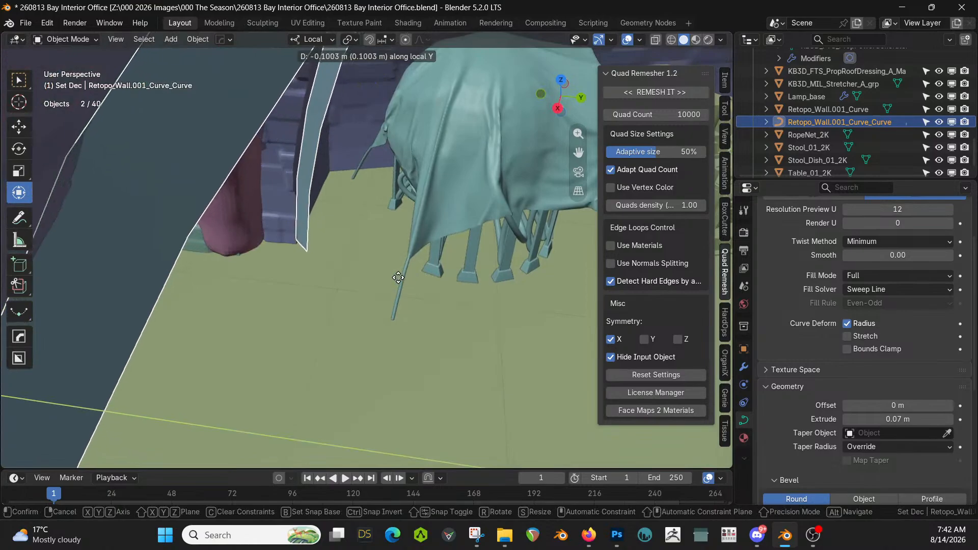
pyautogui.click(365, 271)
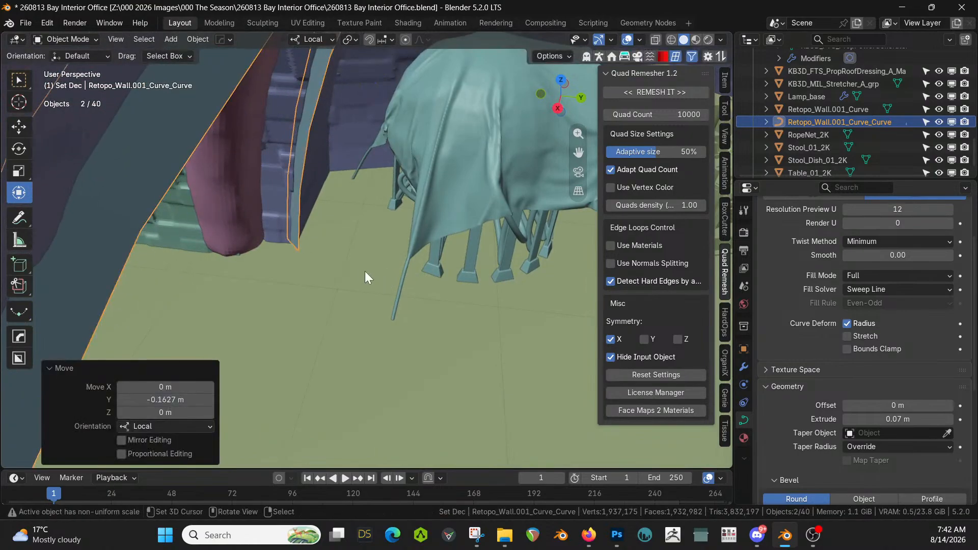
# Convert the extruded arch curve to a mesh
pyautogui.moveTo(365, 271); pyautogui.dragTo(346, 244, button='middle')
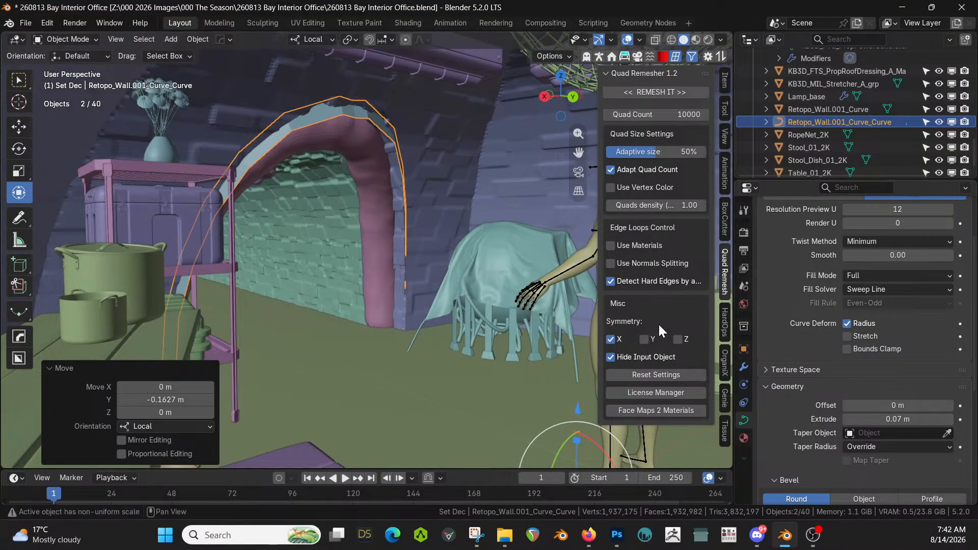
pyautogui.moveTo(355, 326)
pyautogui.mouseDown(button='middle')
pyautogui.moveTo(377, 346)
pyautogui.moveTo(317, 339)
pyautogui.moveTo(303, 347)
pyautogui.moveTo(321, 317)
pyautogui.moveTo(332, 327)
pyautogui.moveTo(366, 325)
pyautogui.mouseUp(button='middle')
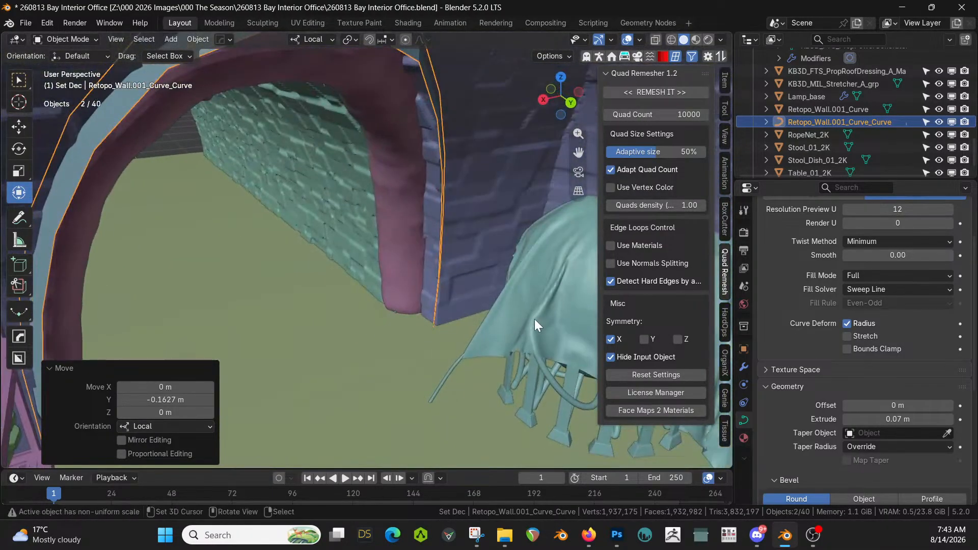
pyautogui.rightClick(384, 293)
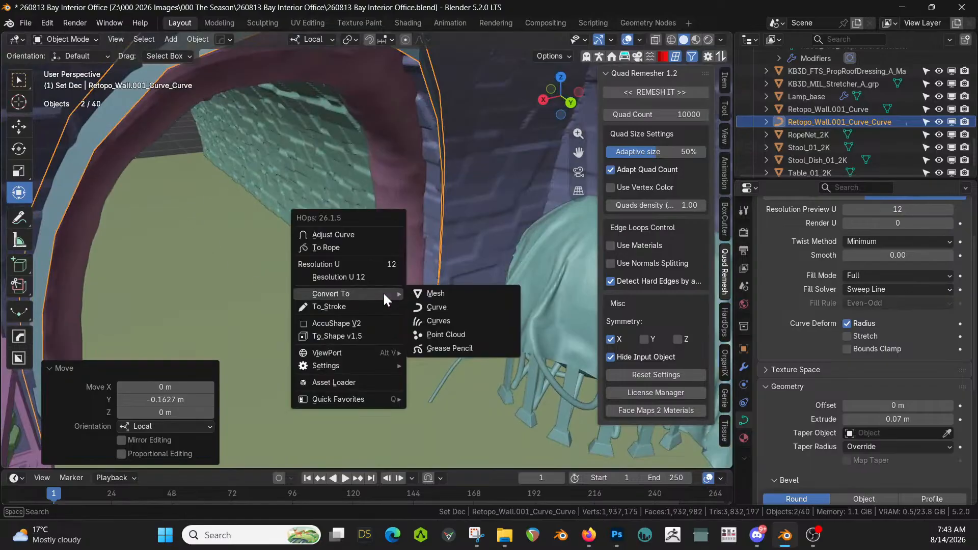
pyautogui.click(460, 291)
# Give the flat arch band a HardOps Solidify thickness of about 0.263 m
pyautogui.press('q')
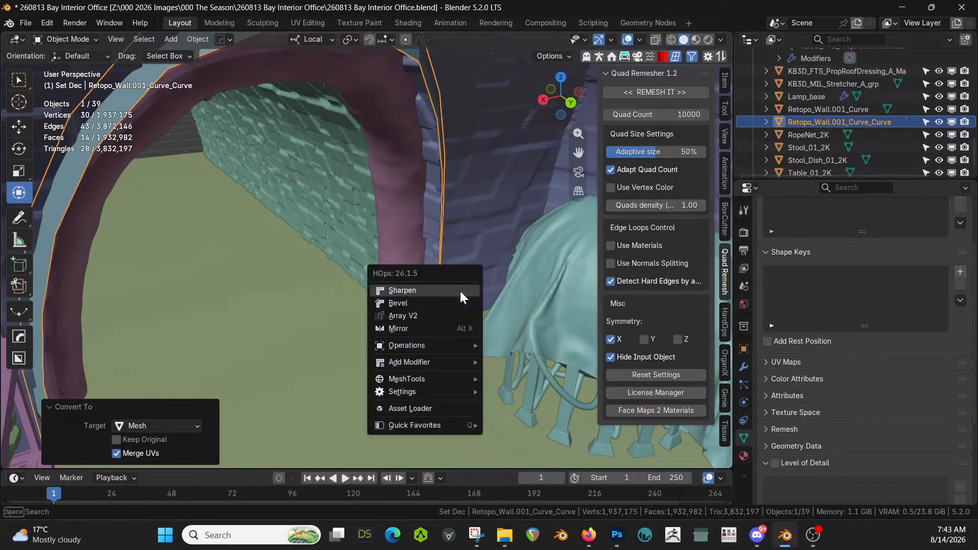
pyautogui.moveTo(451, 359)
pyautogui.click(548, 378)
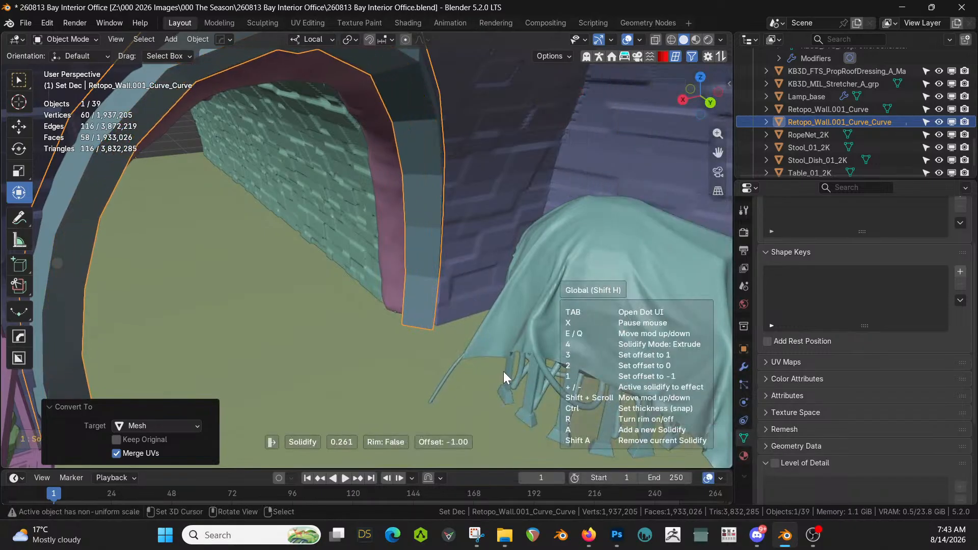
pyautogui.click(503, 371)
# Set the offset of the arch band's Solidify modifier to -0.3
pyautogui.click(743, 367)
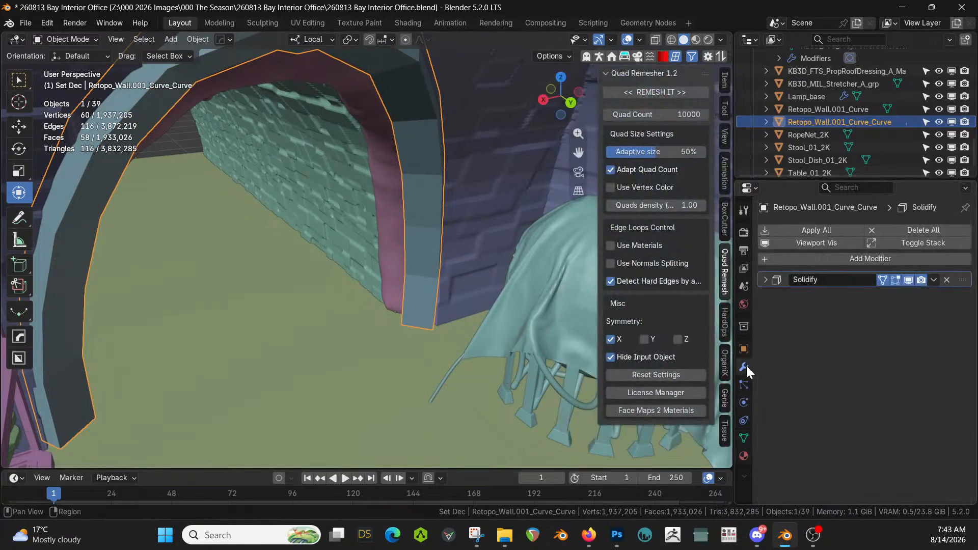
pyautogui.click(767, 280)
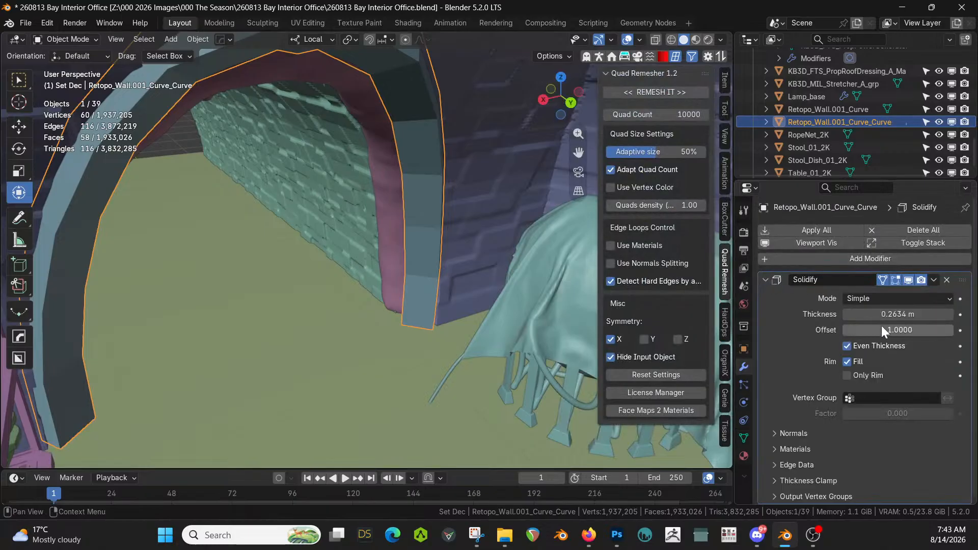
pyautogui.moveTo(880, 325); pyautogui.dragTo(922, 326)
# Hide the inner arch trim to examine the tunnel opening behind the band, and show it again
pyautogui.moveTo(262, 294); pyautogui.dragTo(319, 332, button='middle')
pyautogui.click(357, 170)
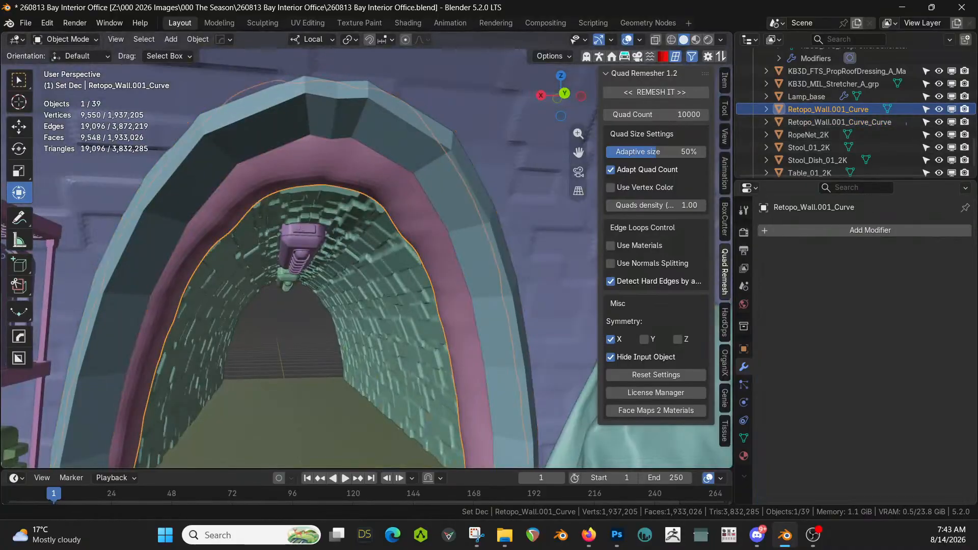
pyautogui.click(940, 108)
pyautogui.moveTo(418, 224); pyautogui.dragTo(446, 248, button='middle')
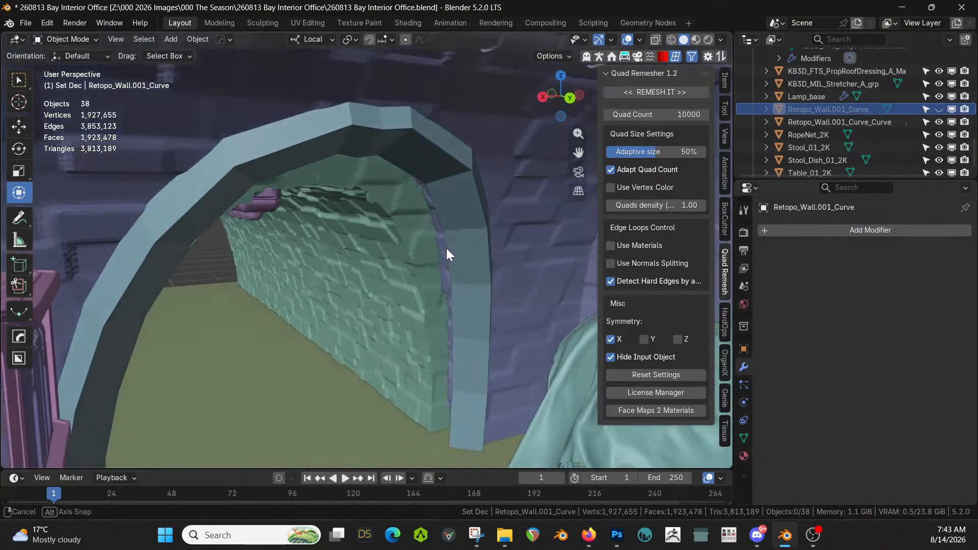
pyautogui.click(940, 109)
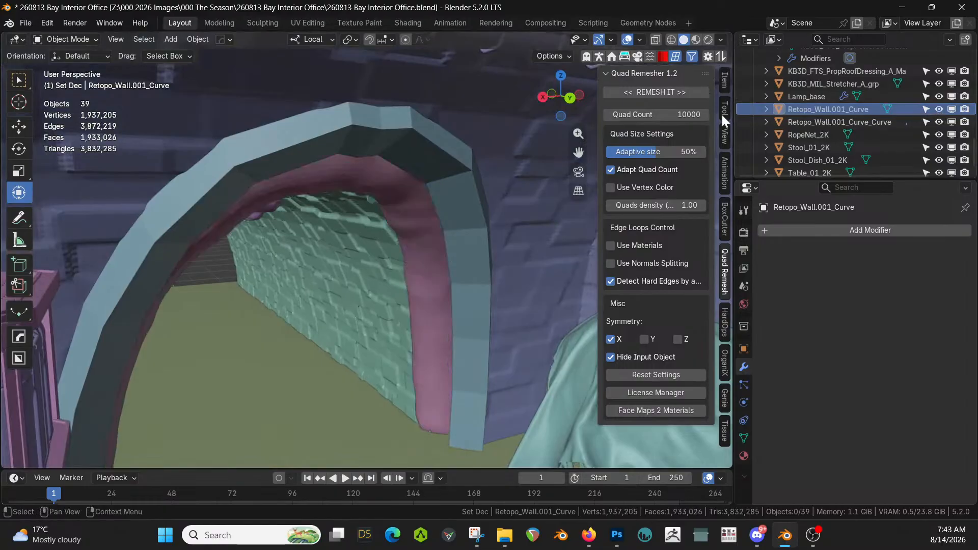
# Apply all modifiers on the thickened arch band
pyautogui.moveTo(591, 183); pyautogui.dragTo(470, 201, button='middle')
pyautogui.scroll(-4, 417, 249)
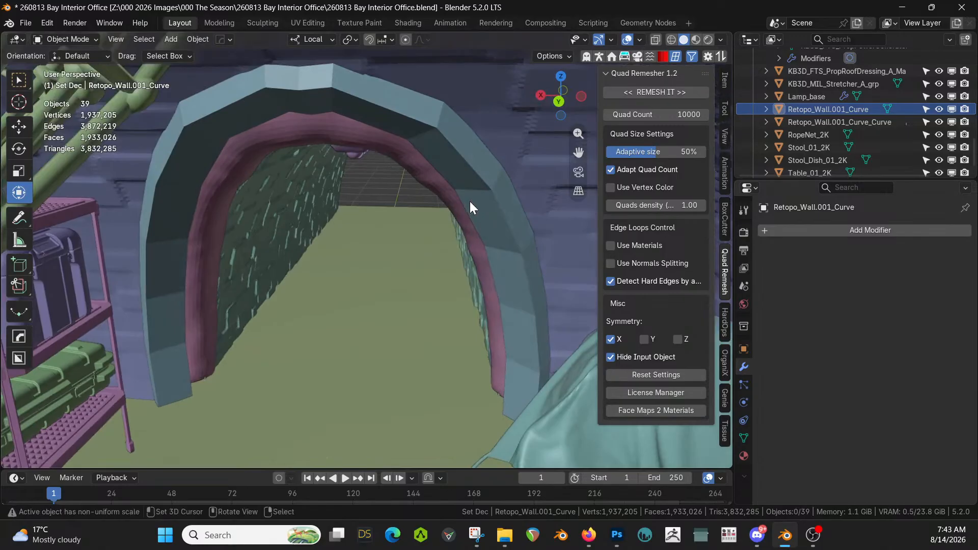
pyautogui.click(451, 146)
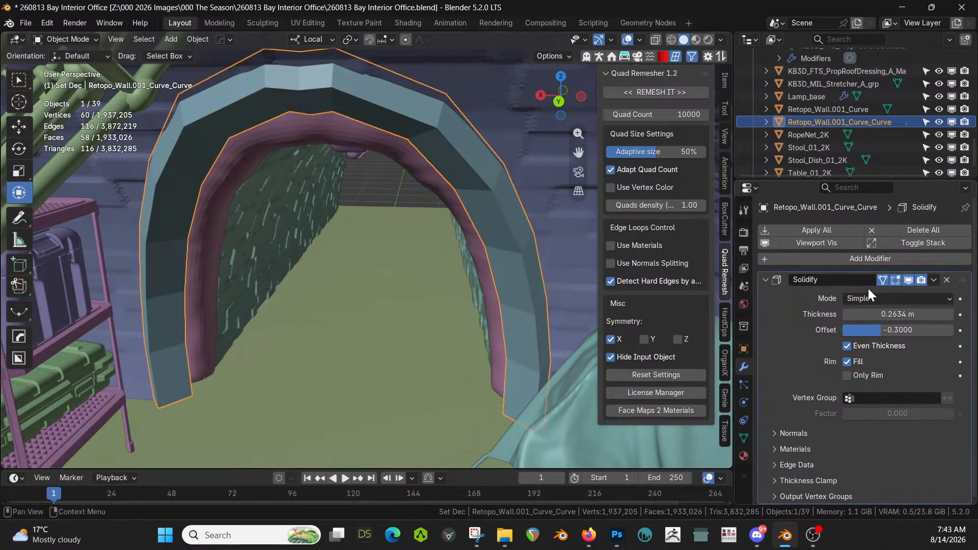
pyautogui.click(840, 231)
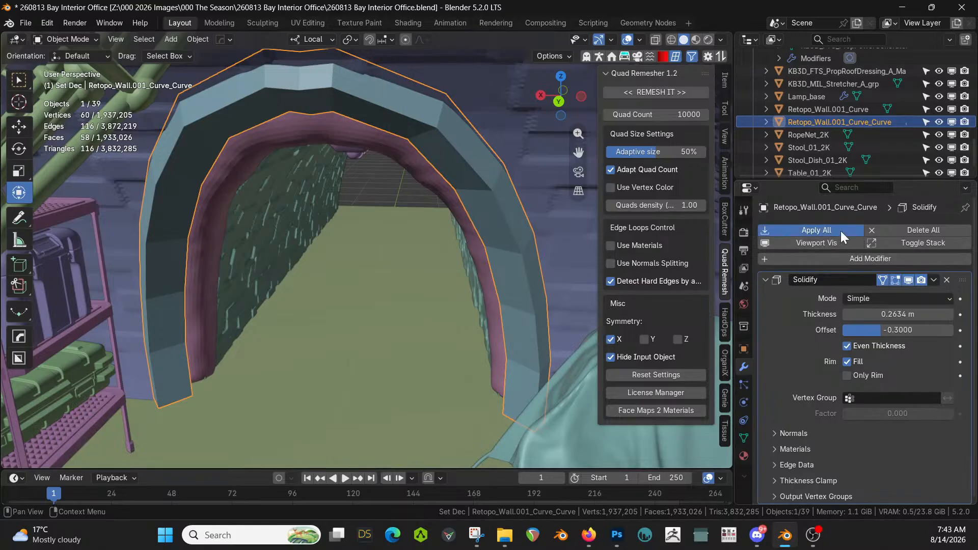
# Inset all faces of the arch band individually by about 0.021 m
pyautogui.moveTo(377, 260); pyautogui.dragTo(390, 243, button='middle')
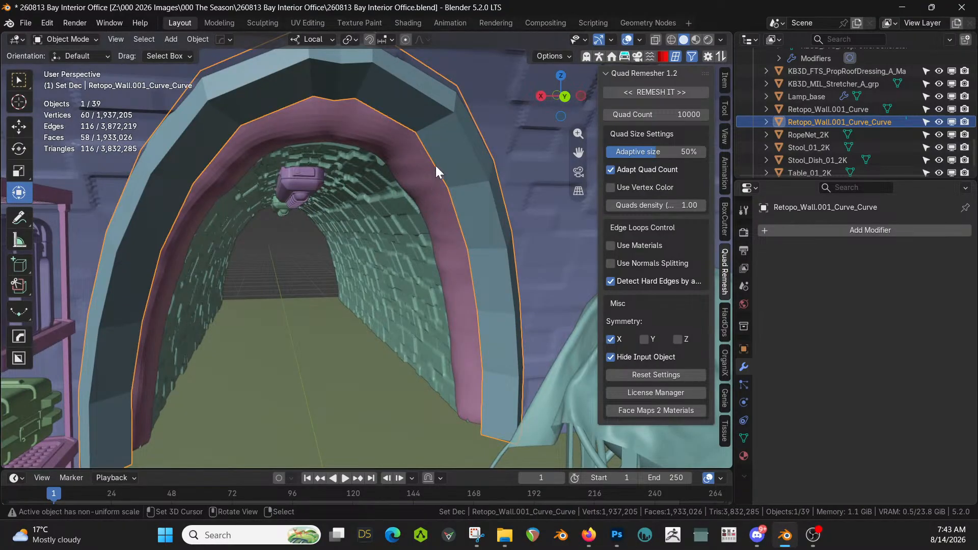
pyautogui.press('Tab')
pyautogui.press('i')
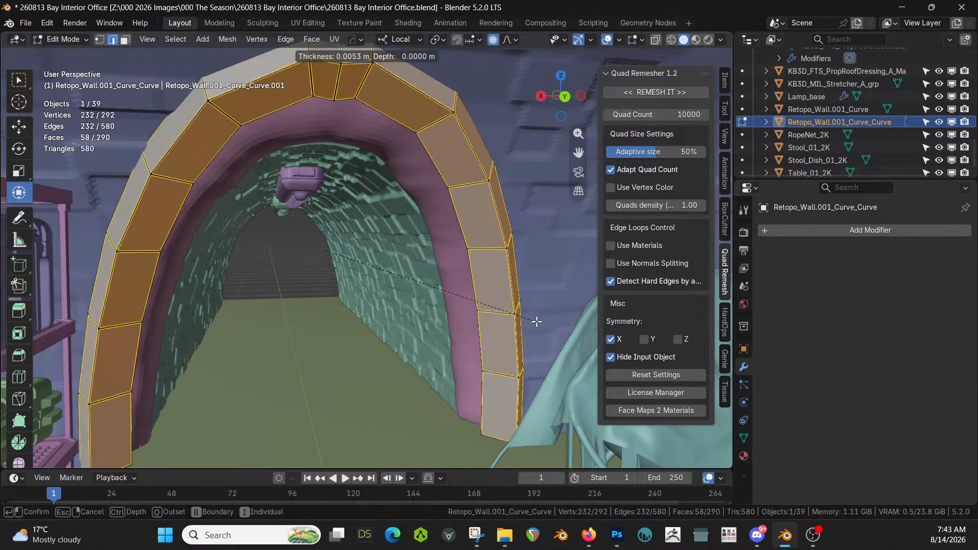
pyautogui.click(534, 320)
# Extrude the arch band's inset faces about 0.029 m along their normals to form raised blocks, and return to Object Mode
pyautogui.moveTo(445, 312); pyautogui.dragTo(420, 335, button='middle')
pyautogui.hotkey('alt', 'e')
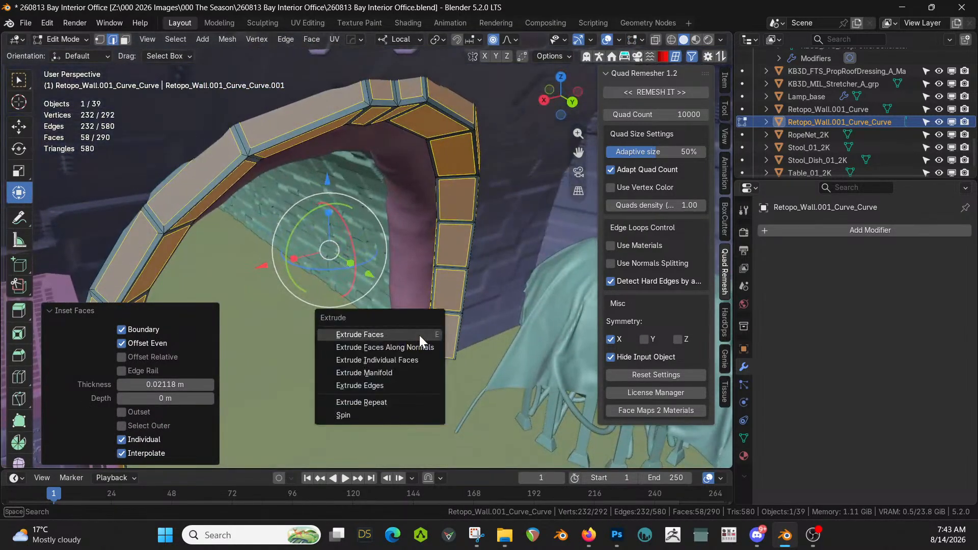
pyautogui.click(419, 344)
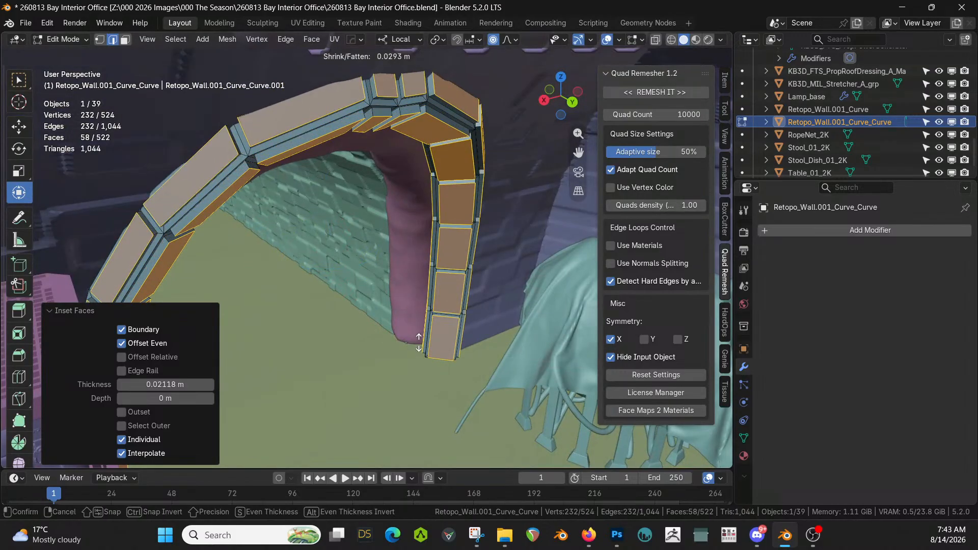
pyautogui.click(419, 342)
pyautogui.moveTo(419, 339); pyautogui.dragTo(380, 310, button='middle')
pyautogui.press('Tab')
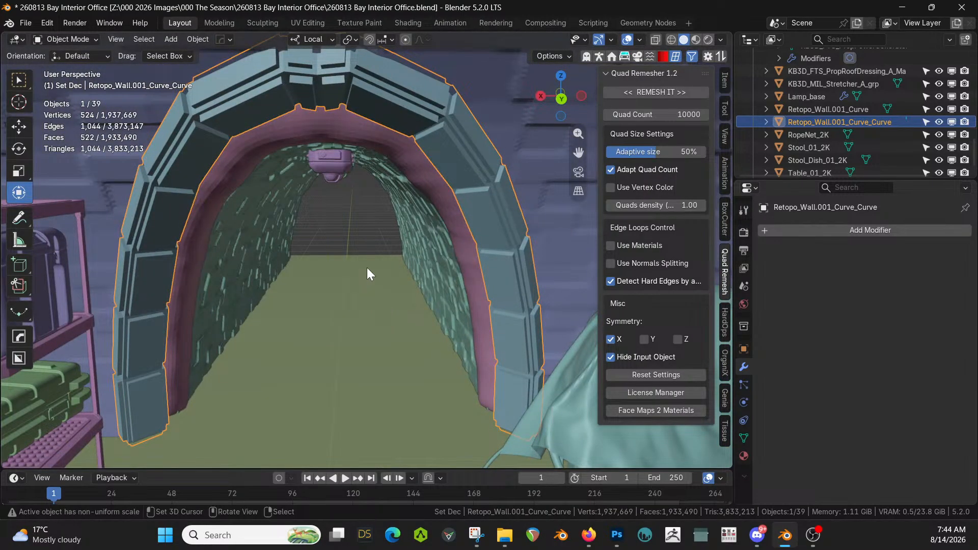
pyautogui.moveTo(297, 271); pyautogui.dragTo(389, 240, button='middle')
pyautogui.scroll(1, 347, 229)
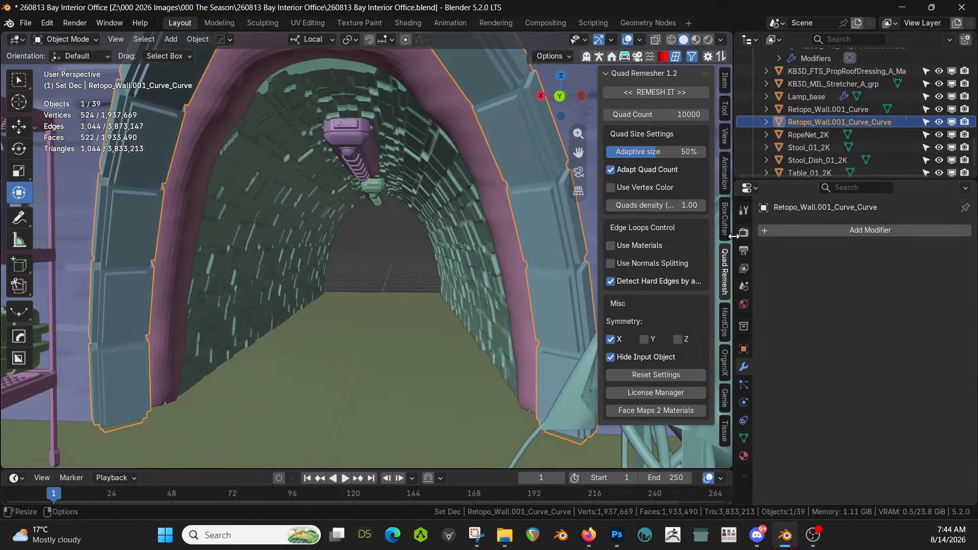
pyautogui.click(745, 456)
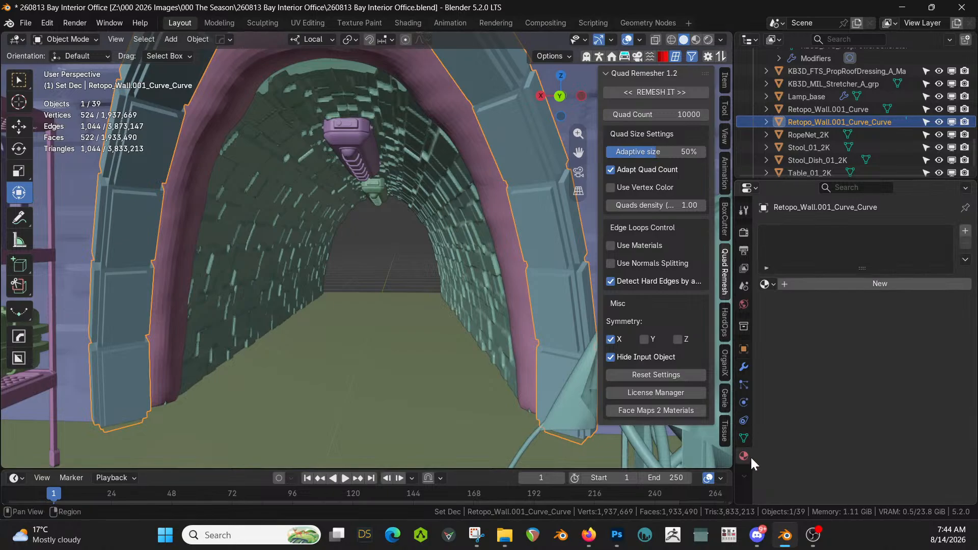
pyautogui.click(768, 284)
pyautogui.write('dis')
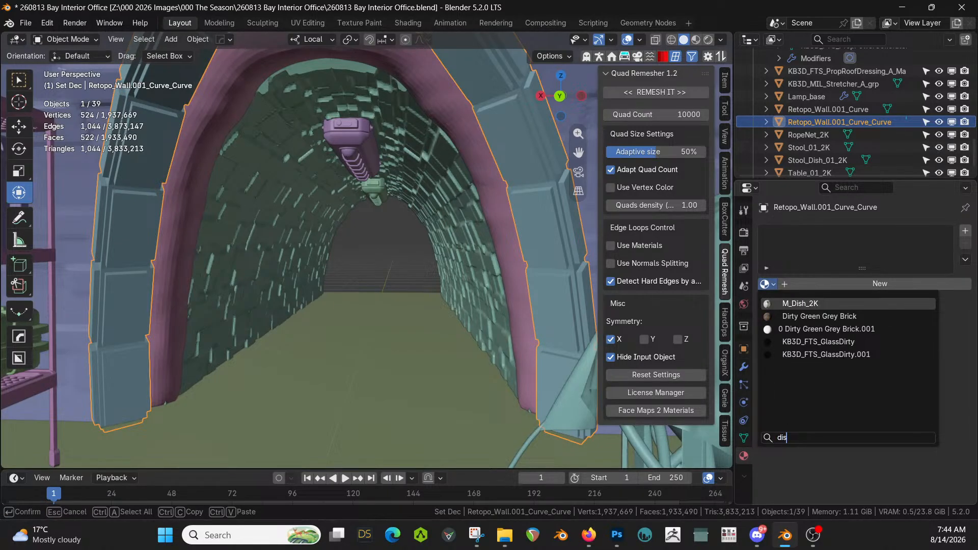
pyautogui.press('Escape')
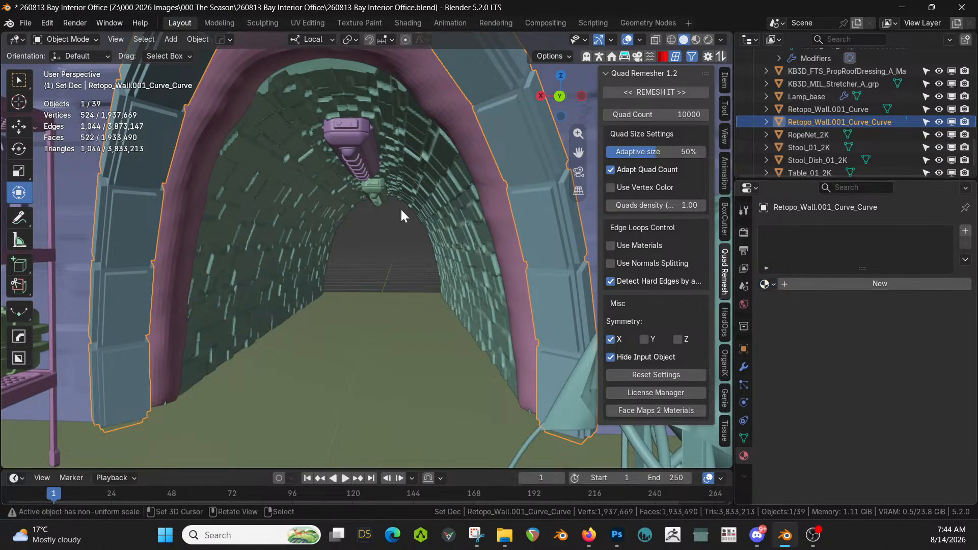
pyautogui.moveTo(9, 39); pyautogui.dragTo(304, 150)
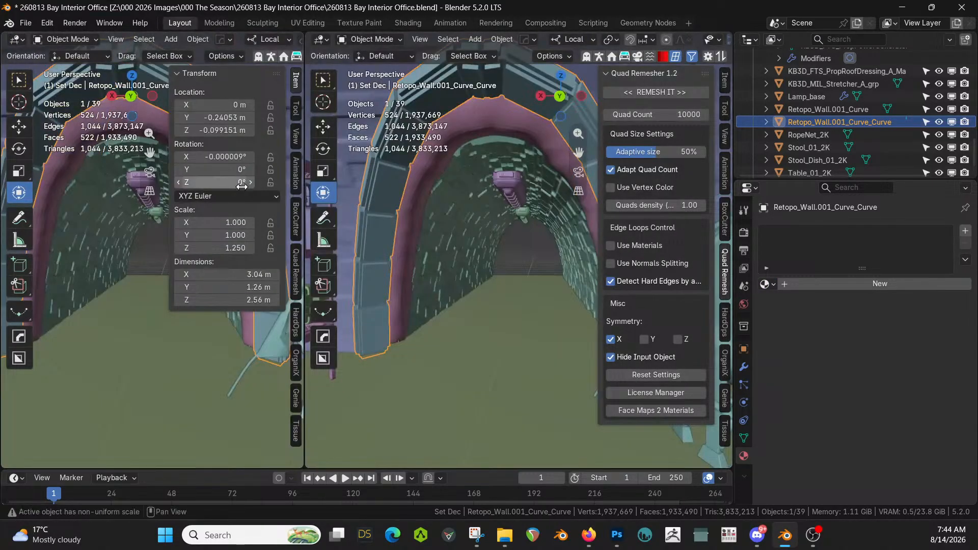
pyautogui.hotkey('shift', 'F1')
pyautogui.hotkey('shift', 'F1')
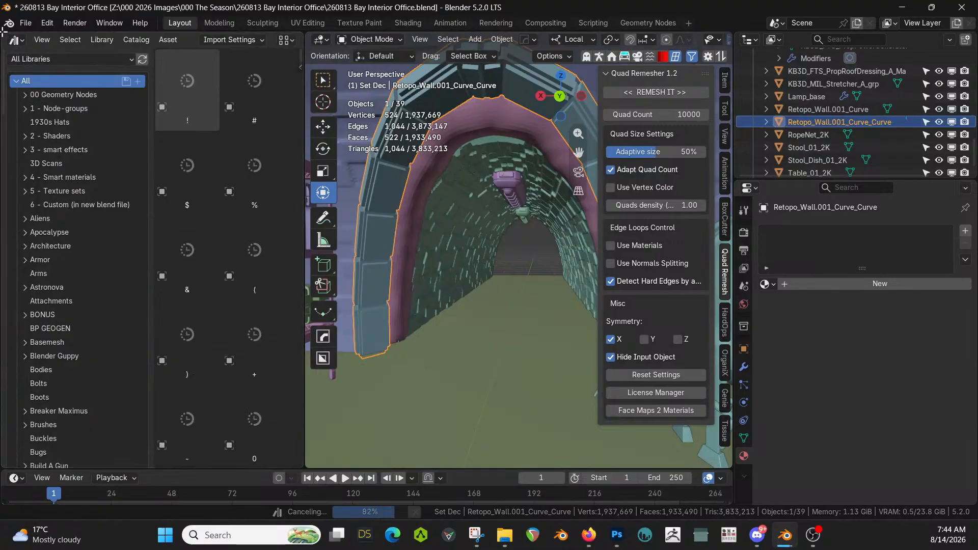
pyautogui.moveTo(4, 34); pyautogui.dragTo(25, 0)
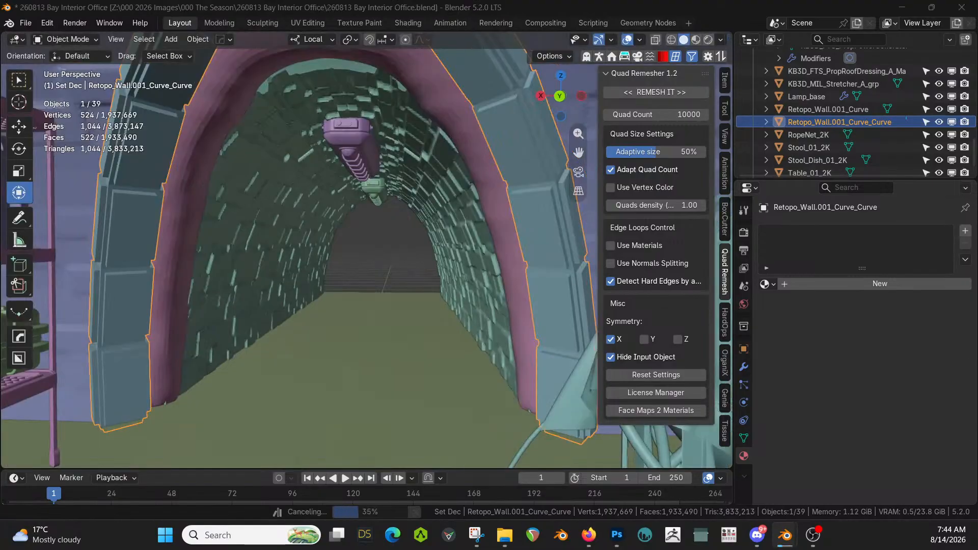
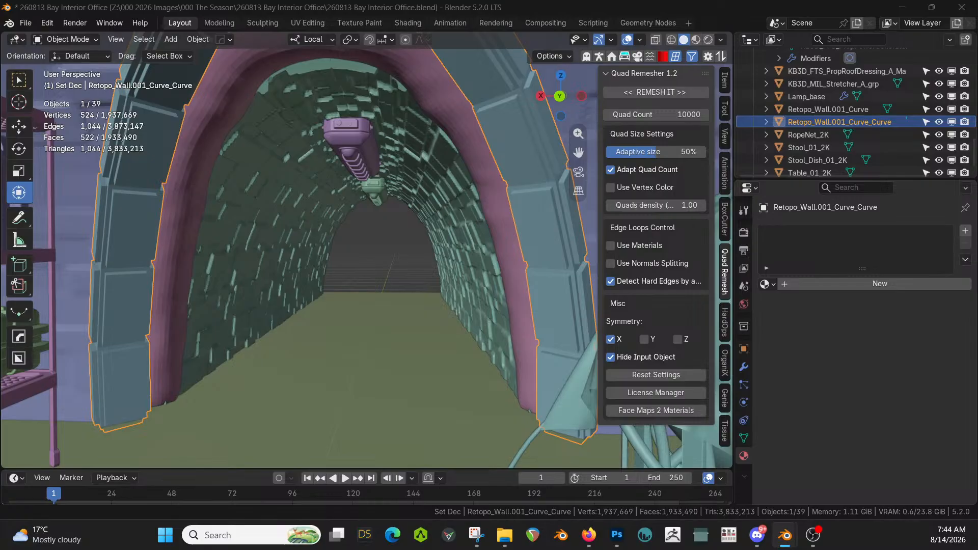
# Assign the Distressed Hull Texture material asset to the arch band and unwrap all its faces with Smart UV Project at a 66° angle limit
pyautogui.moveTo(619, 2); pyautogui.dragTo(130, 246)
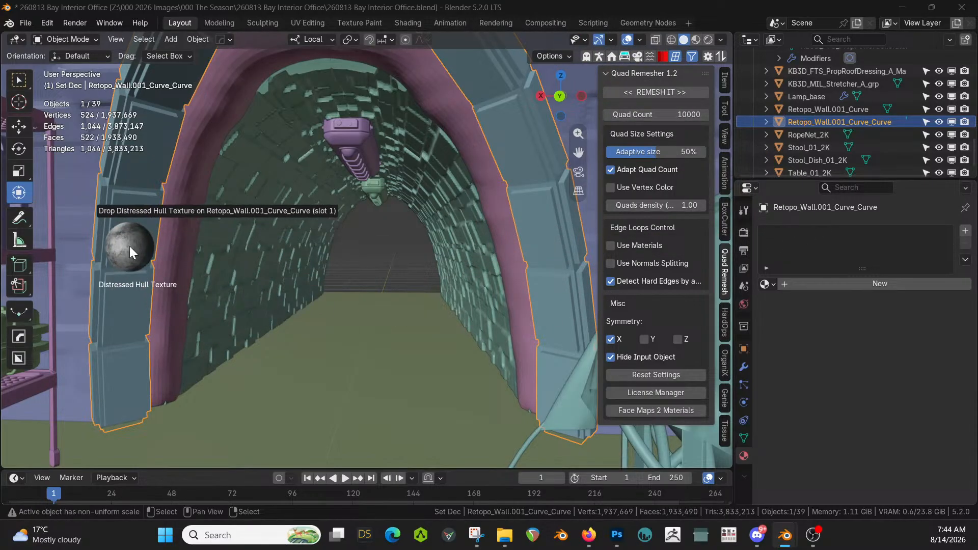
pyautogui.moveTo(129, 246); pyautogui.dragTo(129, 246)
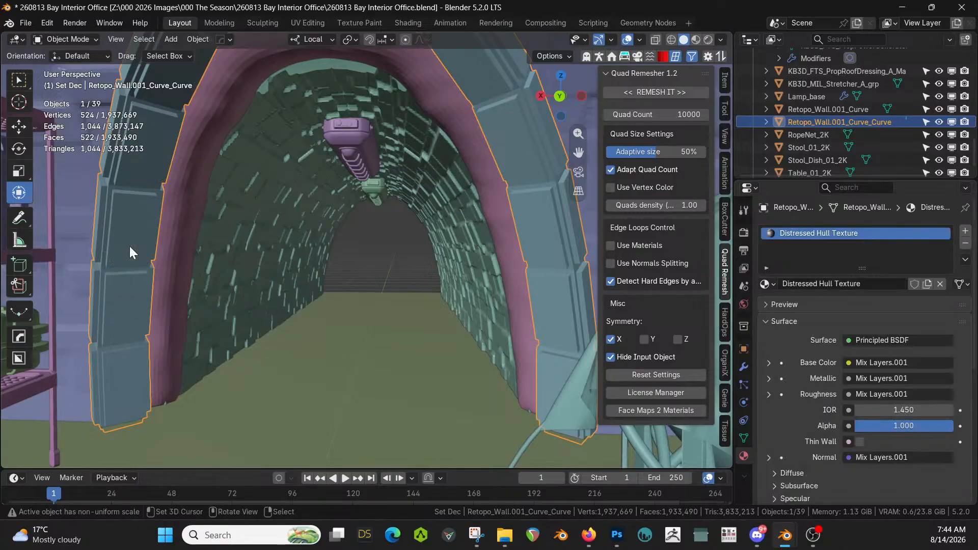
pyautogui.press('Tab')
pyautogui.press('u')
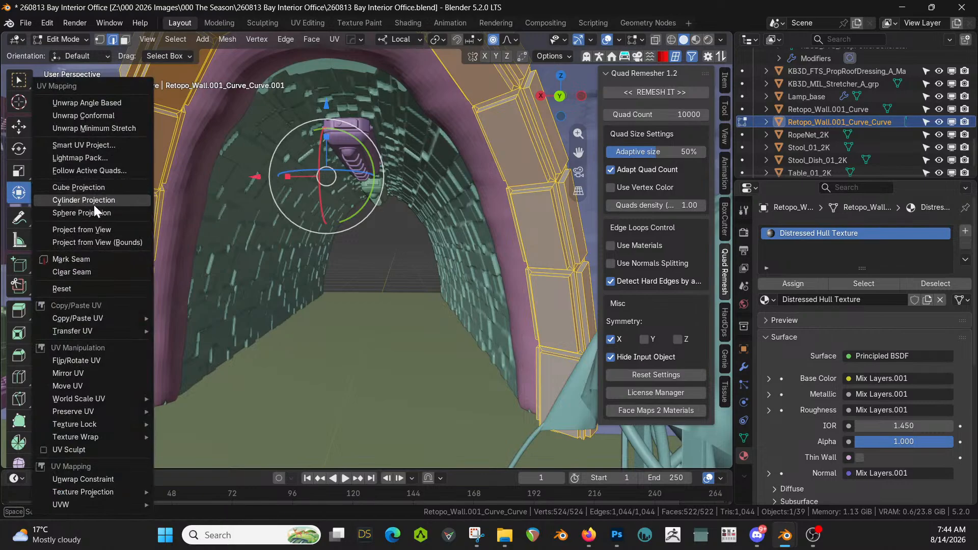
pyautogui.click(90, 145)
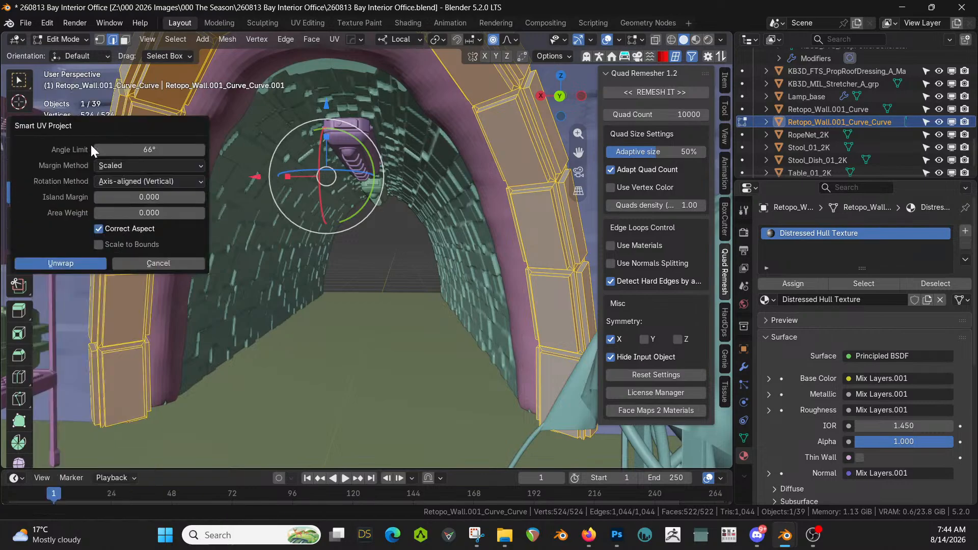
pyautogui.click(90, 264)
pyautogui.press('Tab')
# Switch to rendered shading and examine the textured arch, the room's interior and the outside of the tunnel structure
pyautogui.press('z')
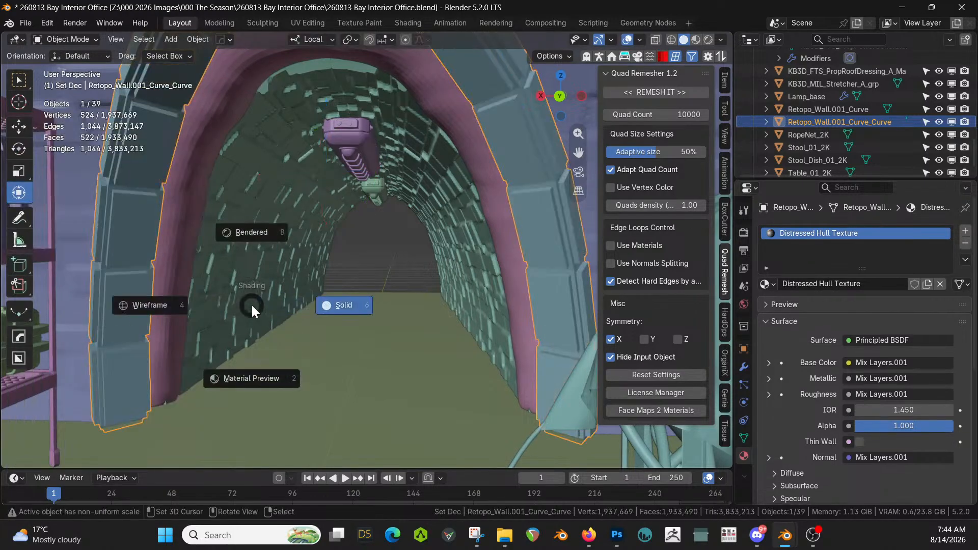
pyautogui.press('r')
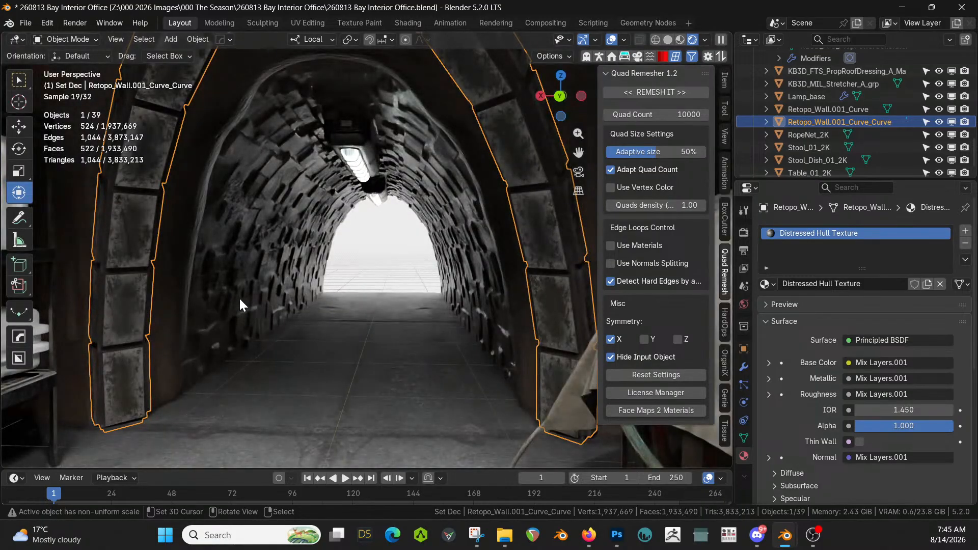
pyautogui.moveTo(239, 297); pyautogui.dragTo(504, 284, button='middle')
pyautogui.scroll(-2, 503, 280)
pyautogui.click(450, 302)
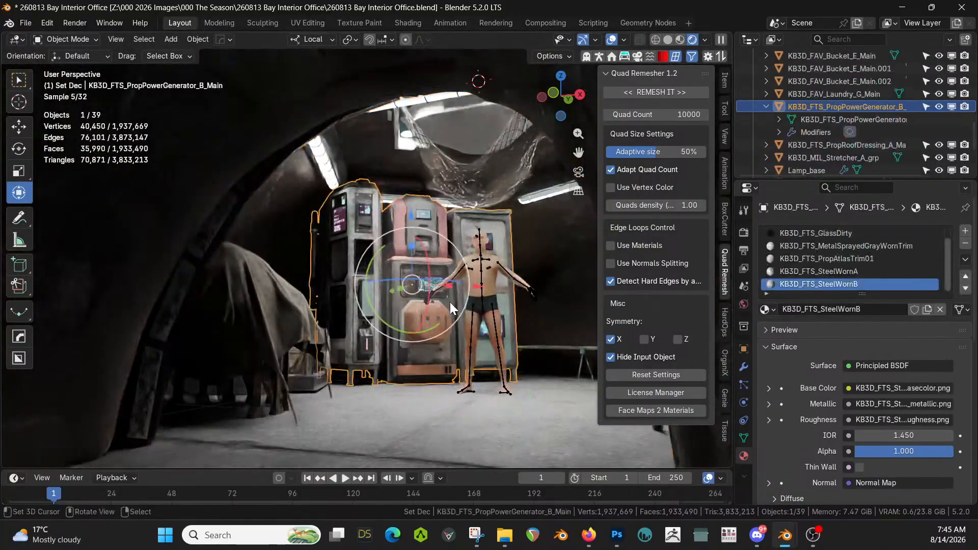
pyautogui.scroll(-2, 454, 303)
pyautogui.moveTo(455, 304); pyautogui.dragTo(235, 297, button='middle')
pyautogui.scroll(-7, 332, 285)
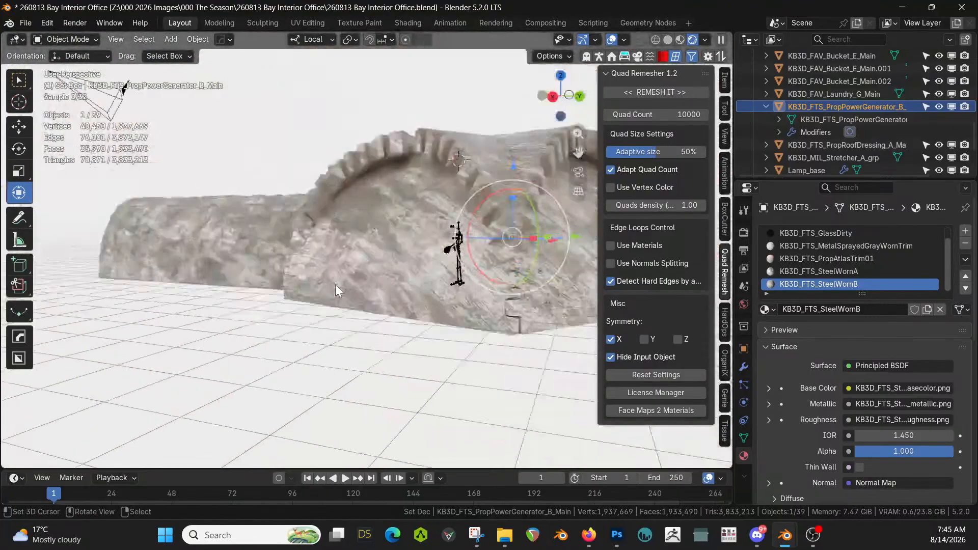
pyautogui.moveTo(336, 284); pyautogui.dragTo(338, 313, button='middle')
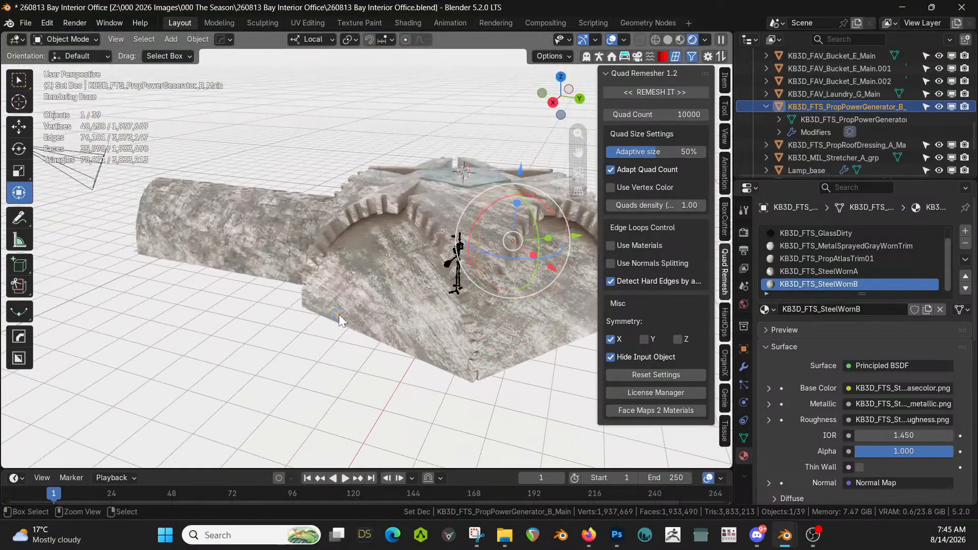
# Save the file and switch the viewport to solid shading
pyautogui.hotkey('ctrl', 's')
pyautogui.press('z')
pyautogui.press('6')
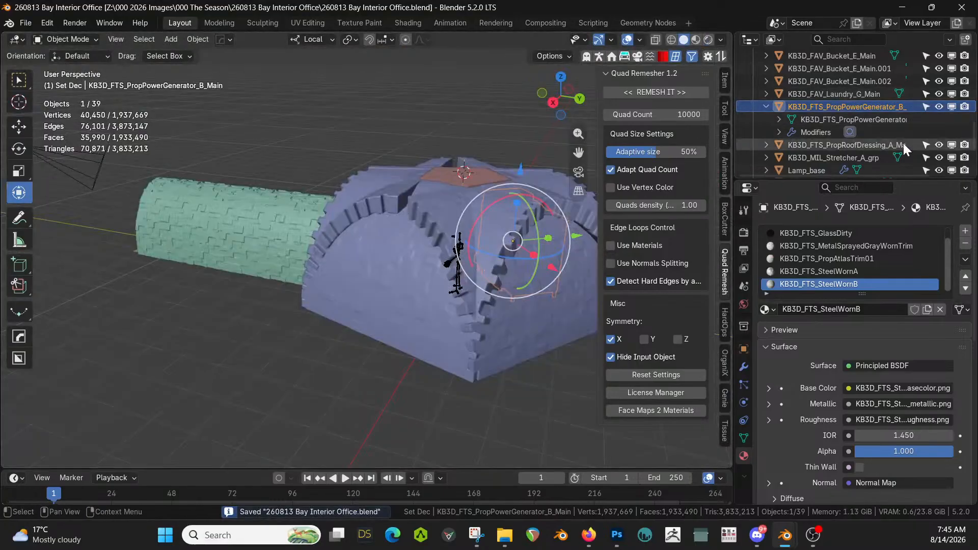
# Move the panelled arch band around the tunnel opening to the Room collection
pyautogui.scroll(2, 891, 141)
pyautogui.scroll(8, 357, 279)
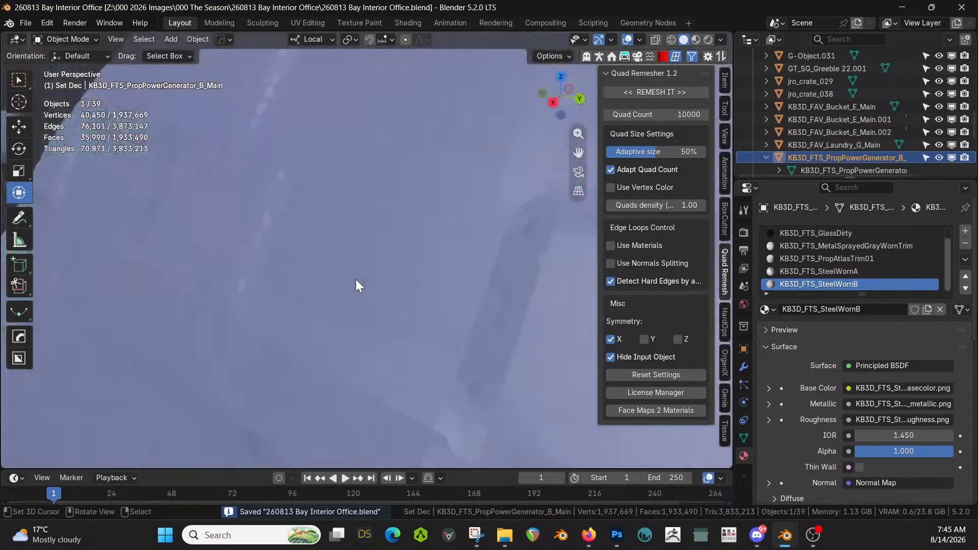
pyautogui.moveTo(356, 279); pyautogui.dragTo(285, 252, button='middle')
pyautogui.click(485, 218)
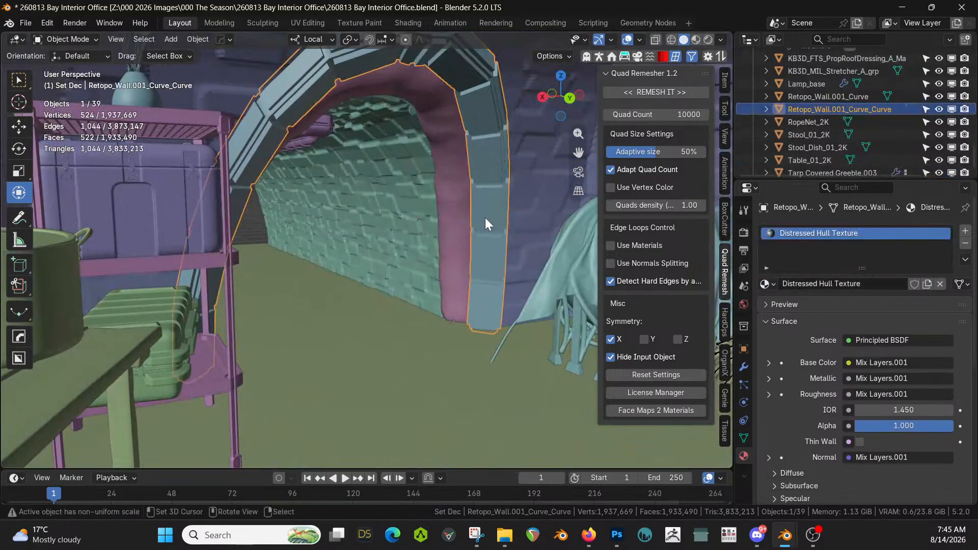
pyautogui.press('m')
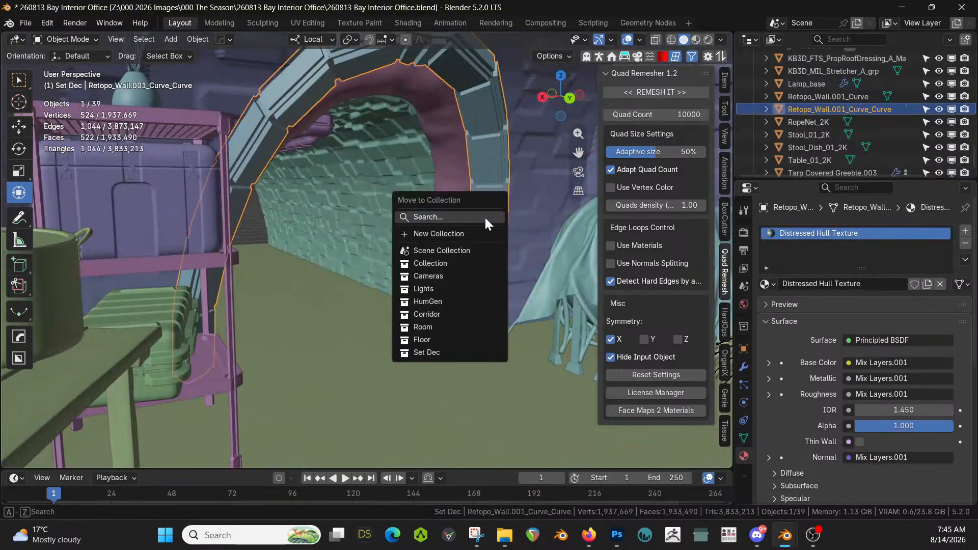
pyautogui.click(443, 323)
# Move the brick-textured inner arch inside the panelled band to the Corridor collection
pyautogui.click(453, 154)
pyautogui.press('m')
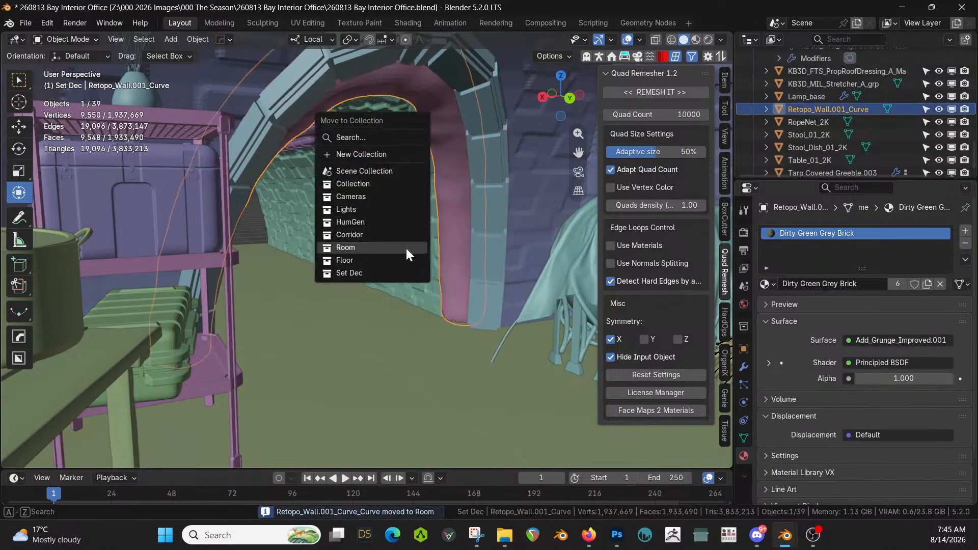
pyautogui.click(375, 233)
# Collapse the Room collection in the outliner and isolate the floor plane in local view
pyautogui.scroll(8, 802, 151)
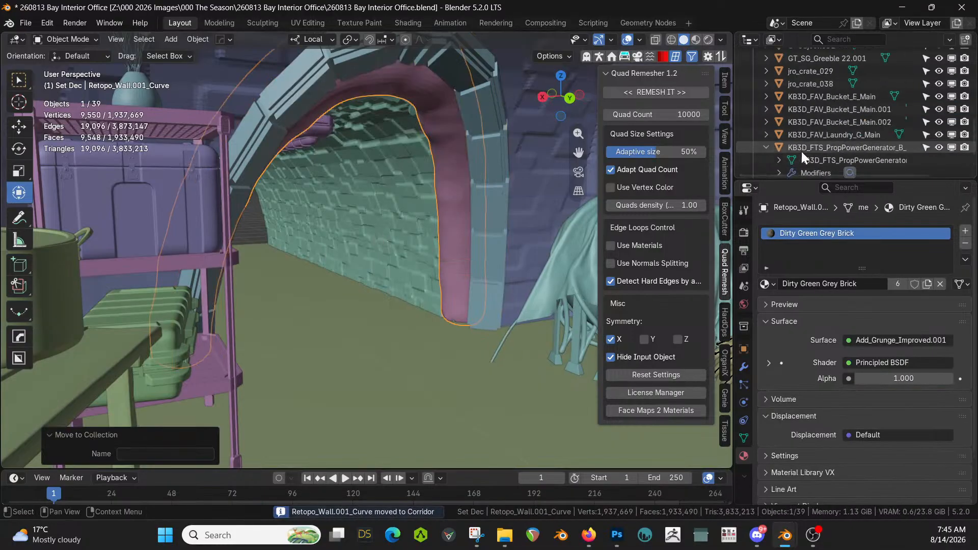
pyautogui.scroll(6, 759, 108)
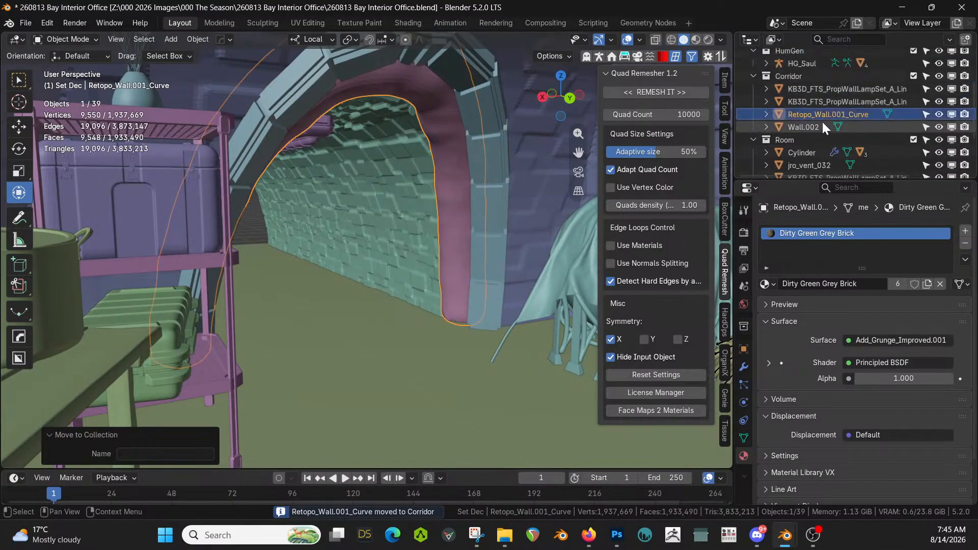
pyautogui.click(753, 139)
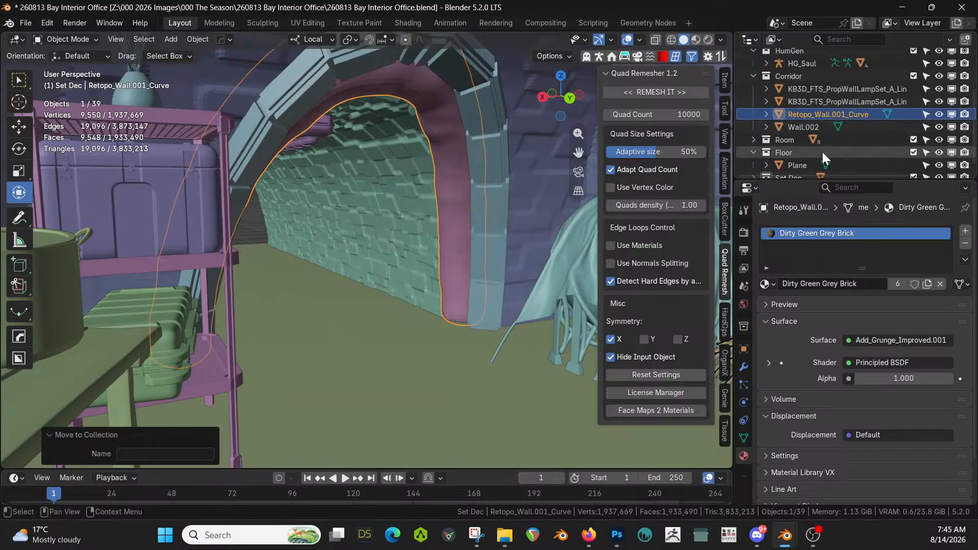
pyautogui.click(778, 167)
pyautogui.press('/')
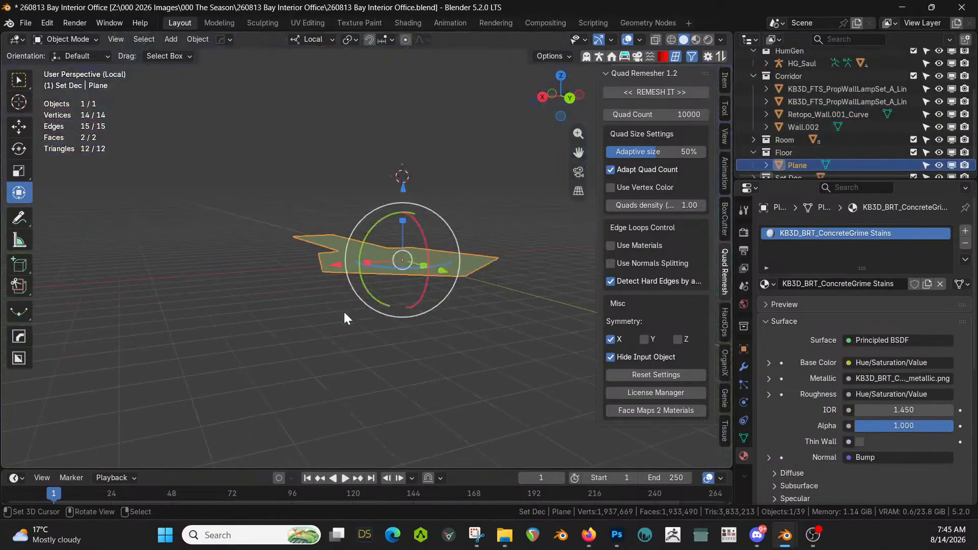
pyautogui.moveTo(336, 301); pyautogui.dragTo(329, 372, button='middle')
pyautogui.scroll(2, 356, 372)
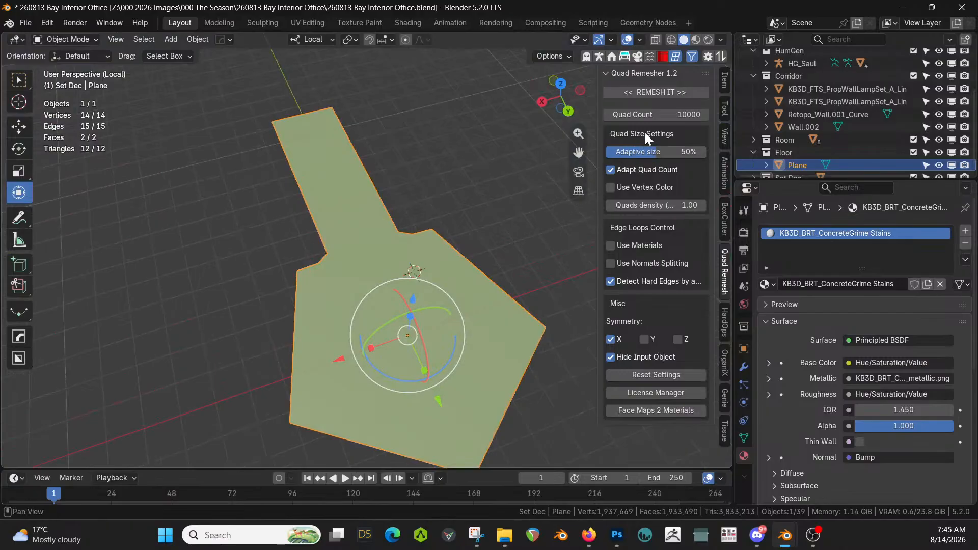
# Remesh the floor plane with Quad Remesher at a quad count of 5000 and check its topology in Edit Mode
pyautogui.click(679, 116)
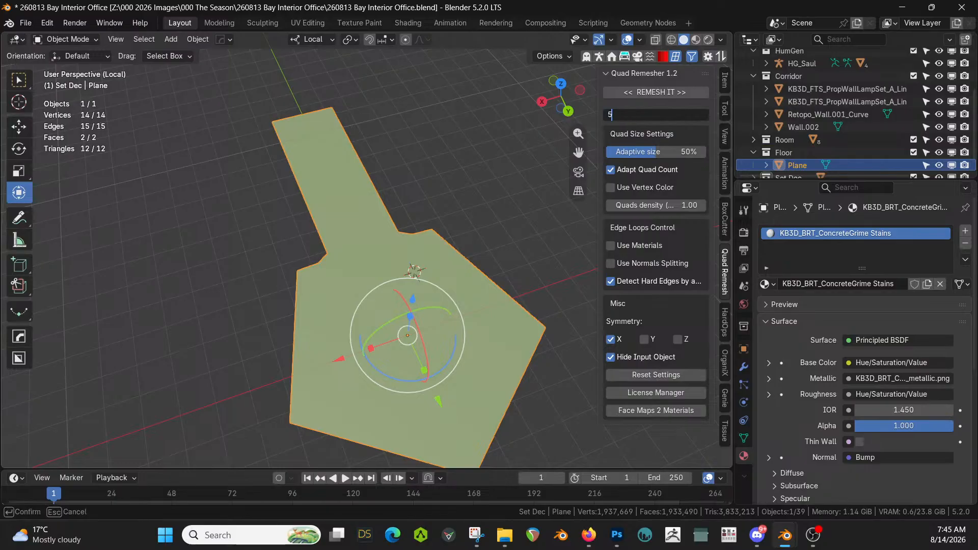
pyautogui.press('Return')
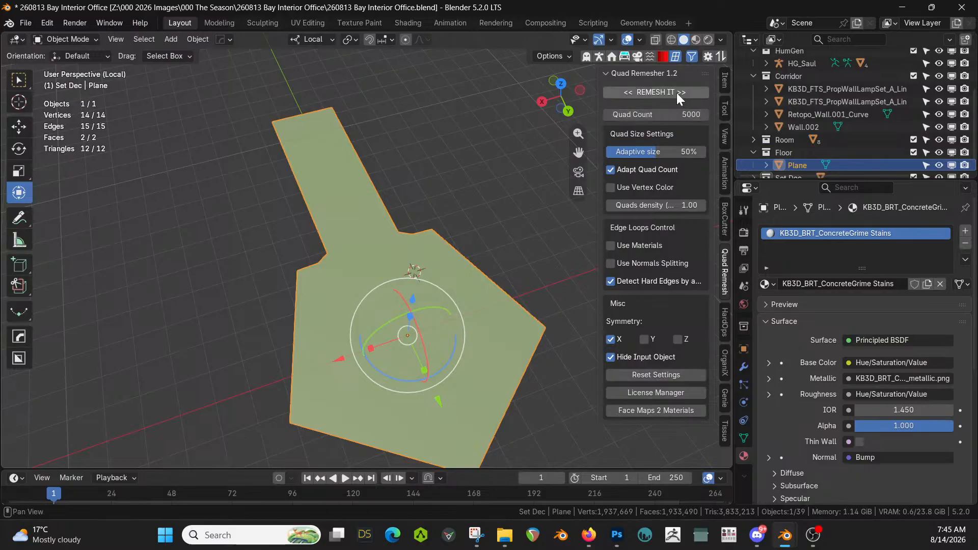
pyautogui.click(676, 92)
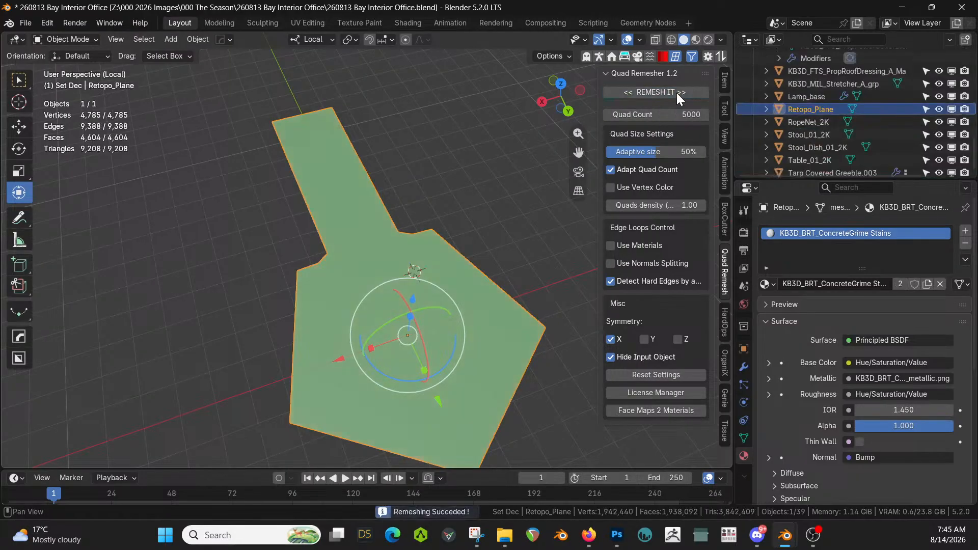
pyautogui.press('`')
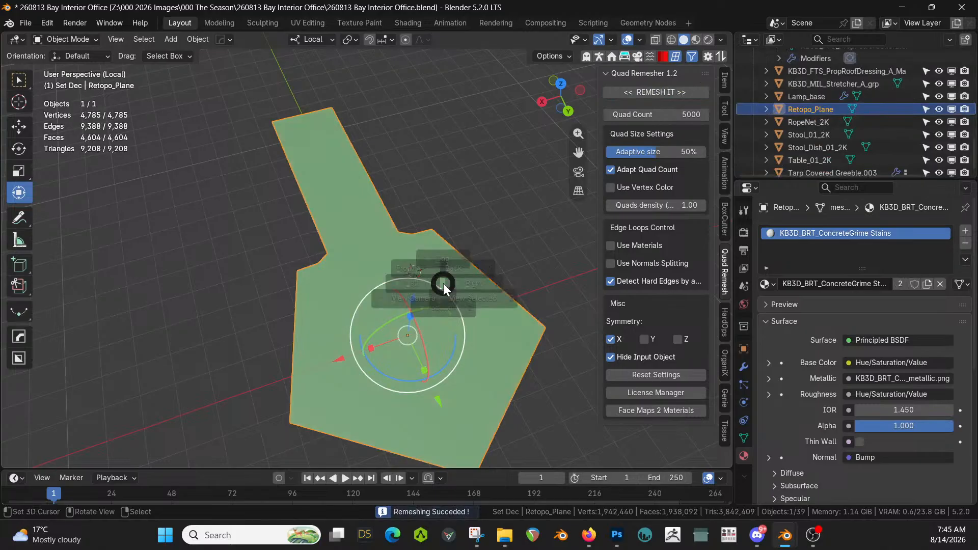
pyautogui.press('Tab')
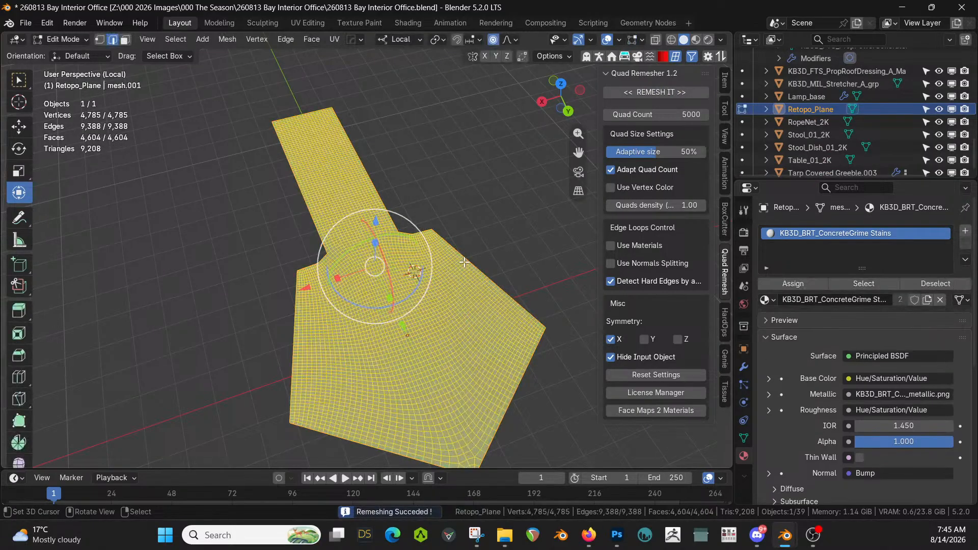
pyautogui.press('Tab')
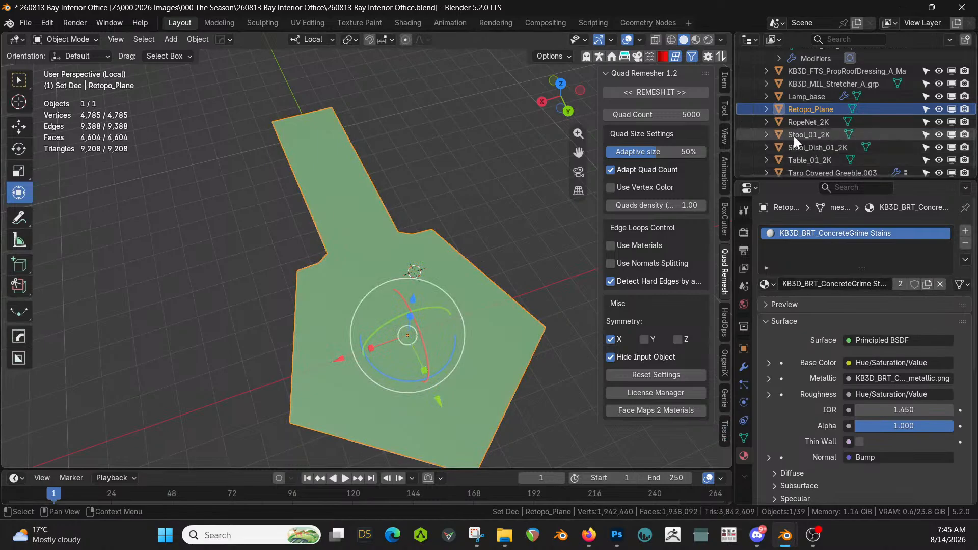
# Move the remeshed floor to the Floor collection and delete the hidden original plane
pyautogui.press('m')
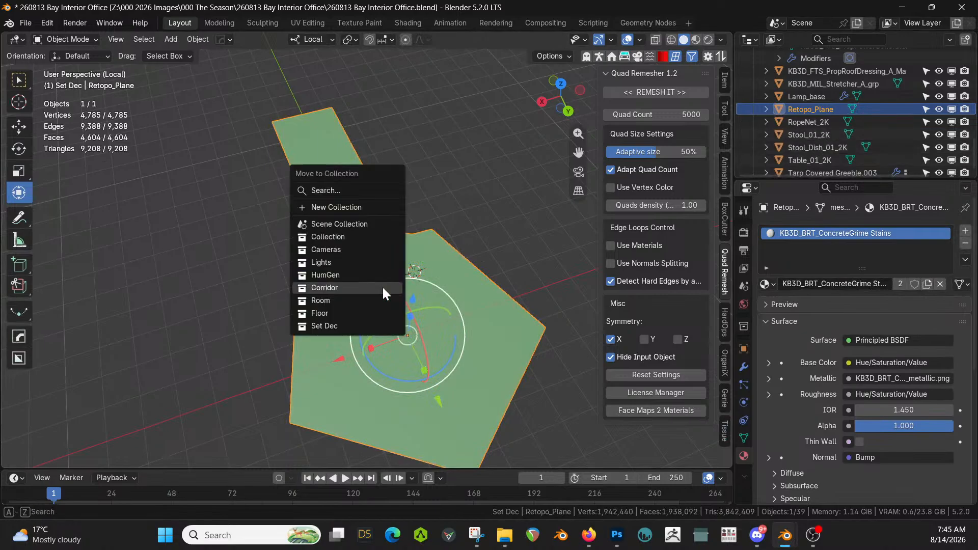
pyautogui.click(326, 313)
pyautogui.scroll(5, 841, 100)
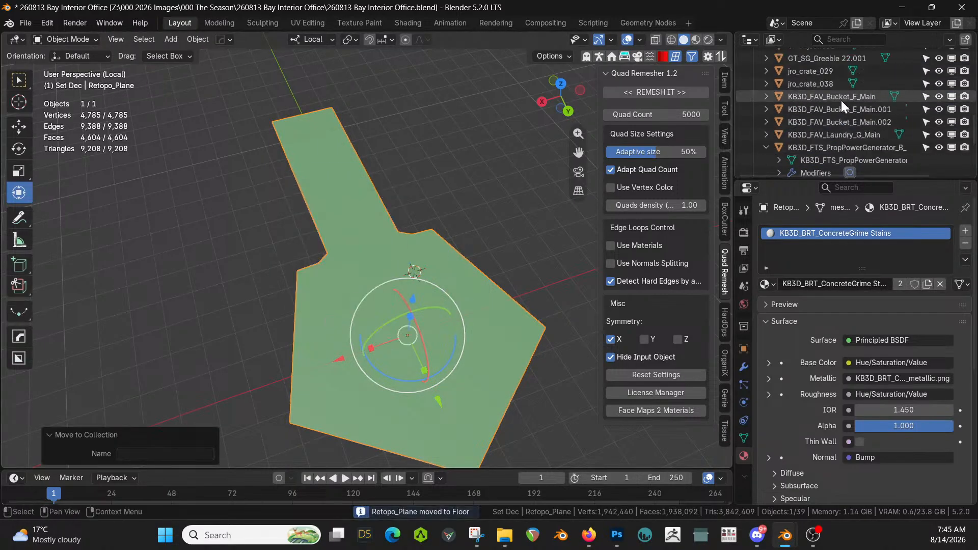
pyautogui.scroll(3, 842, 99)
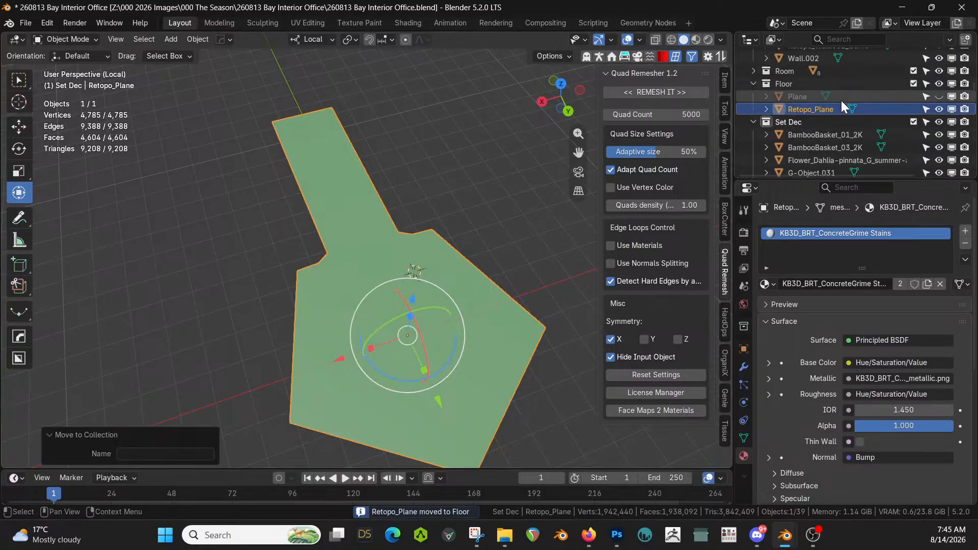
pyautogui.click(791, 96)
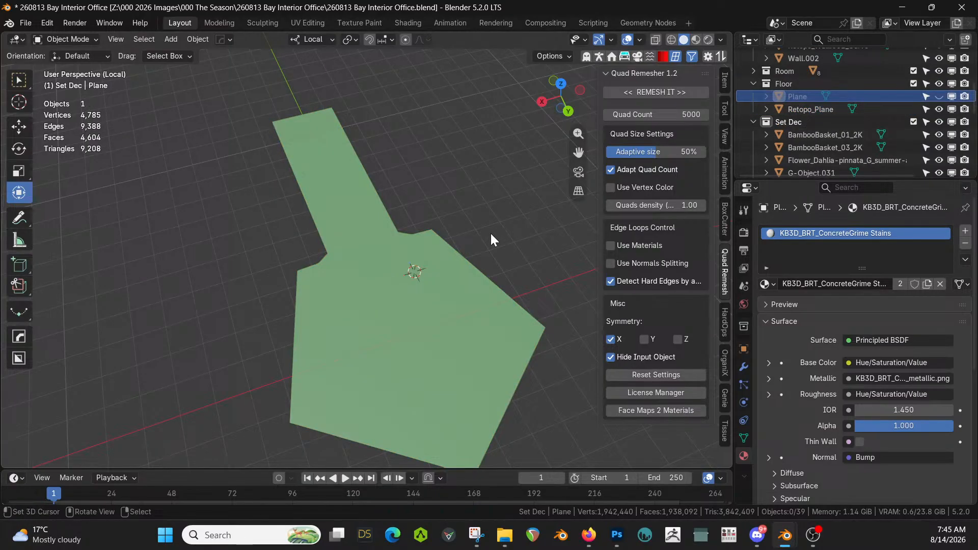
pyautogui.press('Delete')
# Unwrap all faces of the remeshed floor with Cube Projection at a cube size of 2, and return to Object Mode
pyautogui.moveTo(570, 232); pyautogui.dragTo(544, 249, button='middle')
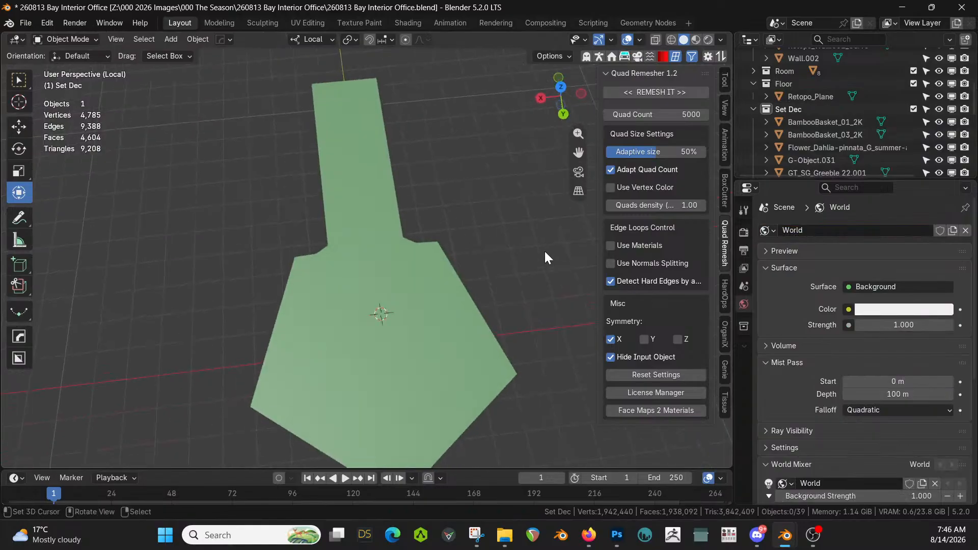
pyautogui.click(452, 337)
pyautogui.press('Tab')
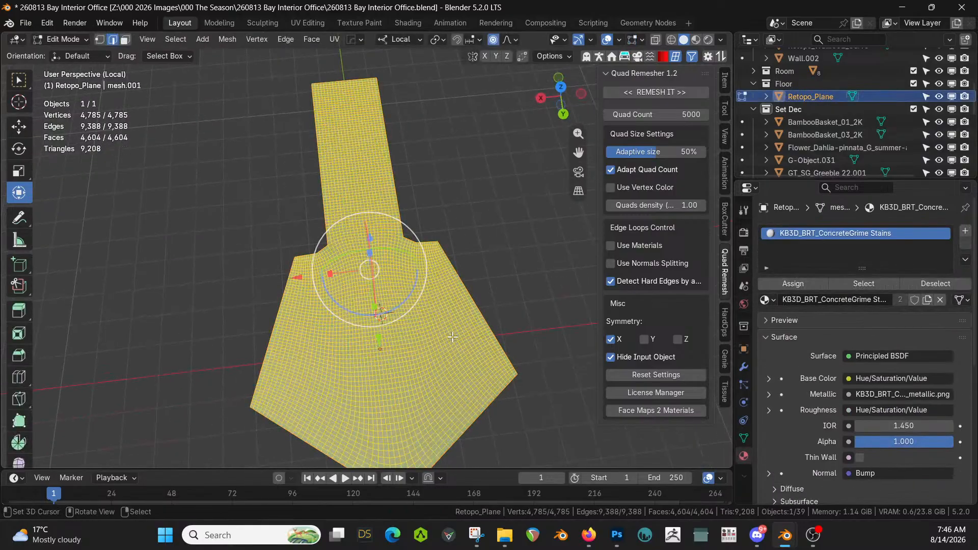
pyautogui.press('u')
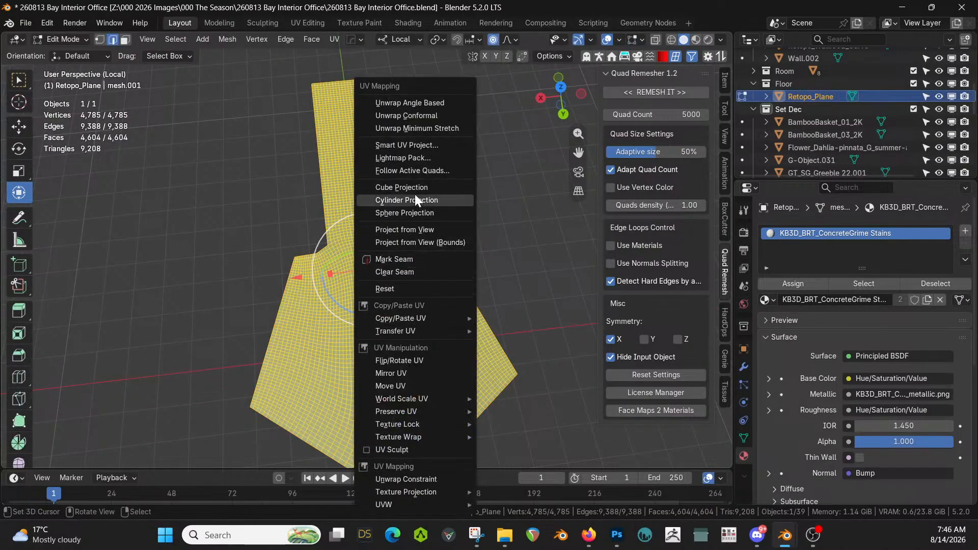
pyautogui.click(414, 188)
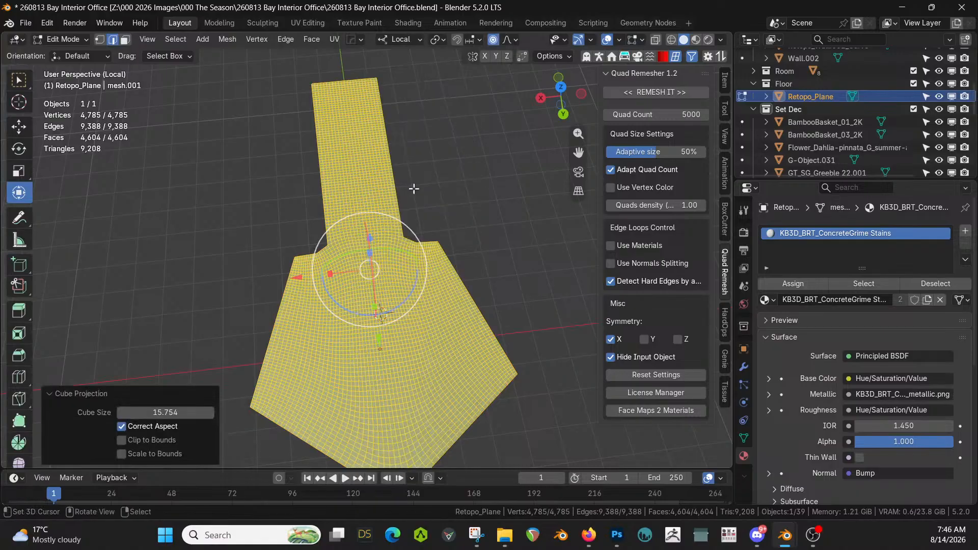
pyautogui.click(152, 413)
pyautogui.write('2')
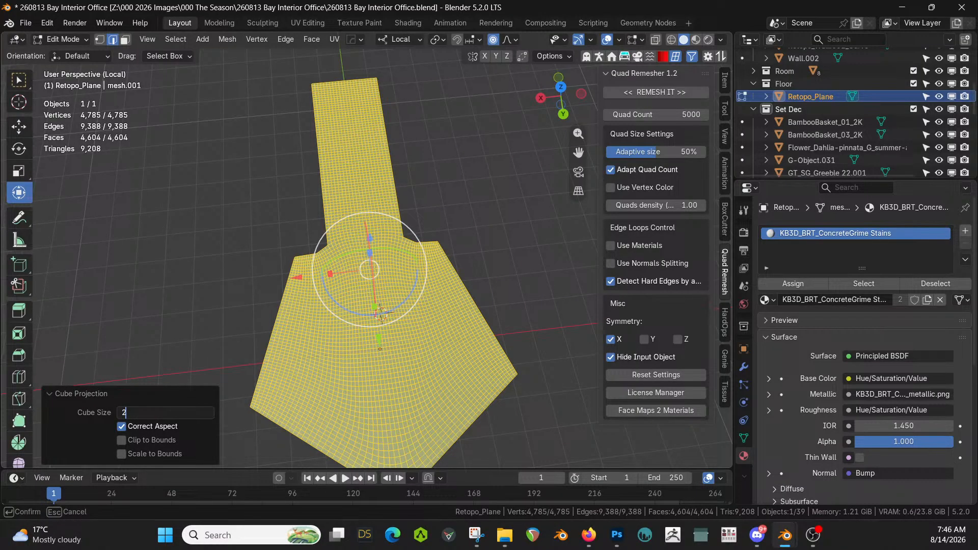
pyautogui.press('Return')
pyautogui.press('Tab')
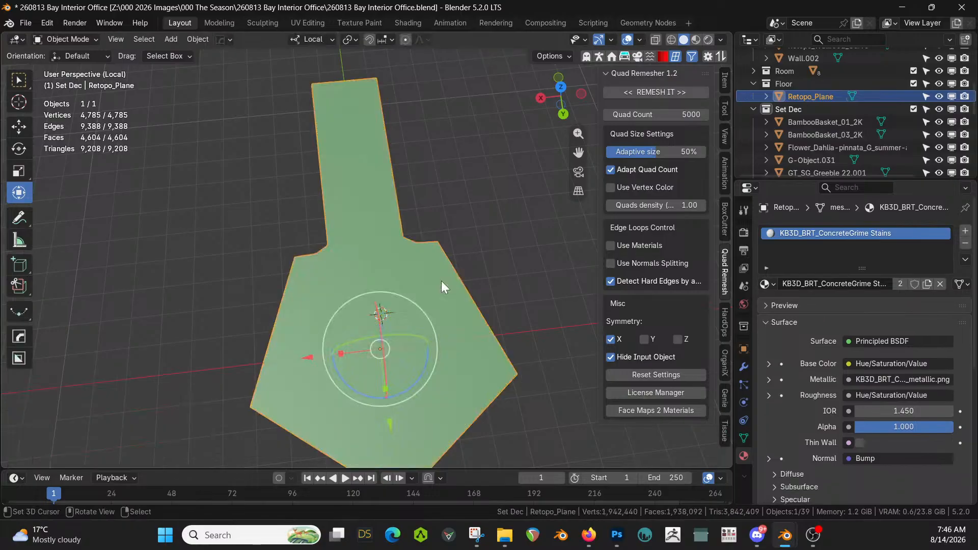
# Examine the concrete texture's scale on the floor in rendered shading, and return to solid shading
pyautogui.press('z')
pyautogui.press('8')
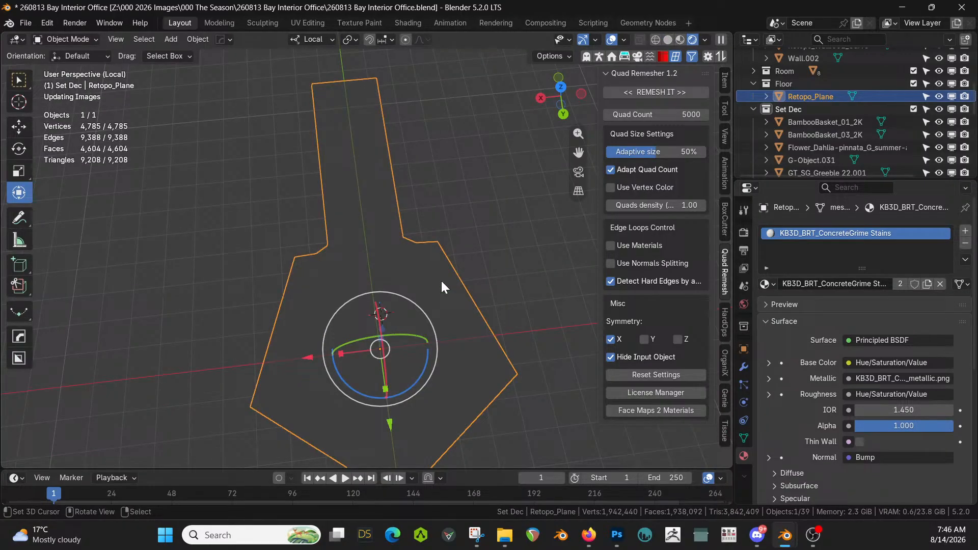
pyautogui.scroll(5, 387, 288)
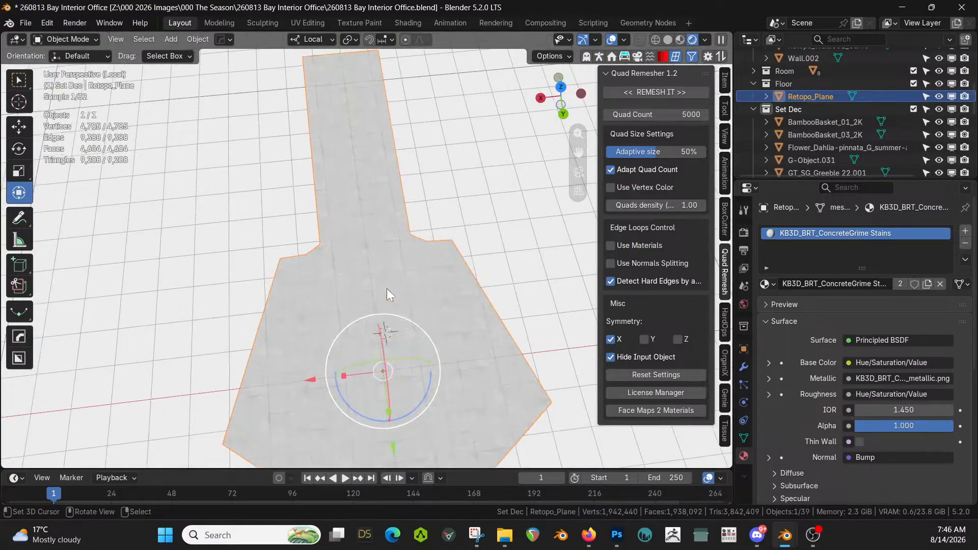
pyautogui.moveTo(387, 290)
pyautogui.mouseDown(button='middle')
pyautogui.moveTo(460, 244)
pyautogui.moveTo(491, 241)
pyautogui.moveTo(466, 264)
pyautogui.mouseUp(button='middle')
pyautogui.scroll(-4, 466, 264)
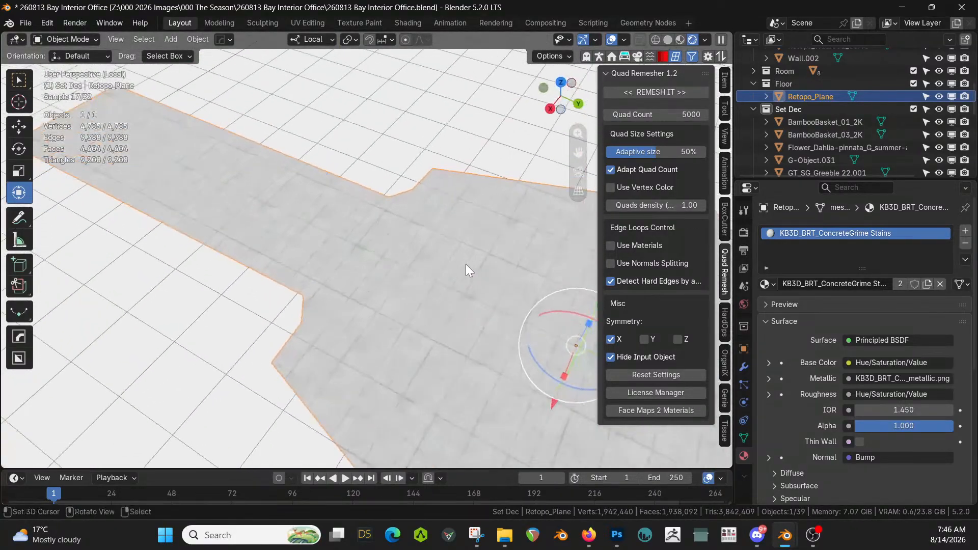
pyautogui.press('z')
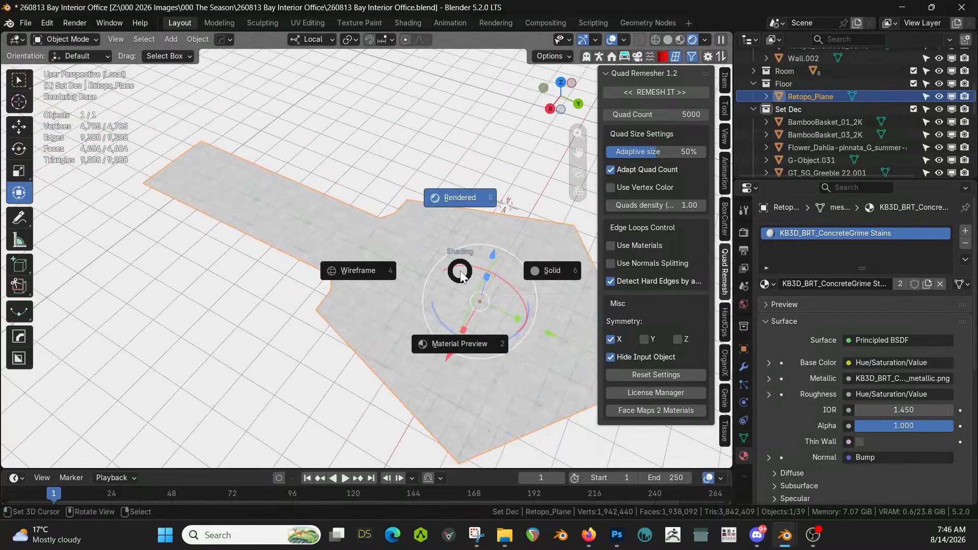
pyautogui.click(552, 275)
# Add a vertex group named WaterStains to the remeshed floor
pyautogui.click(745, 436)
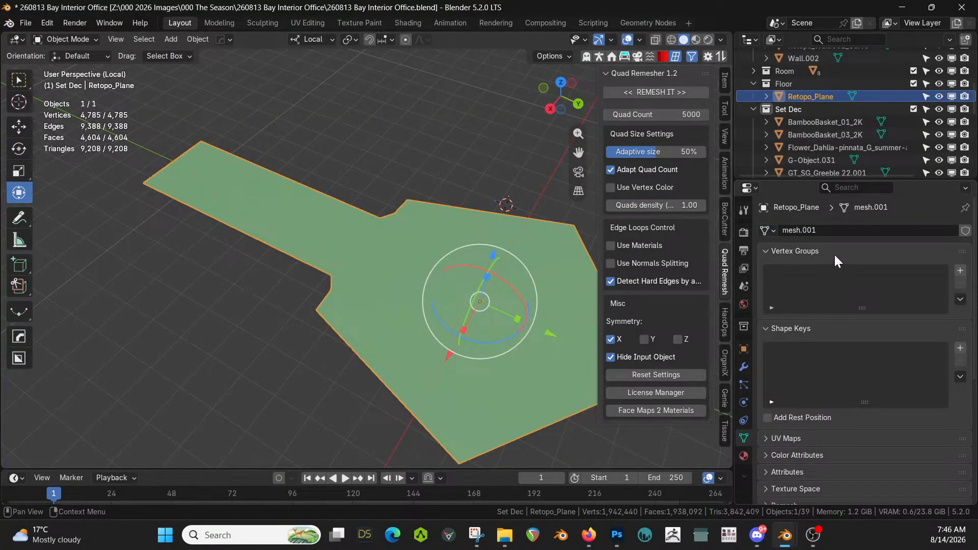
pyautogui.click(961, 271)
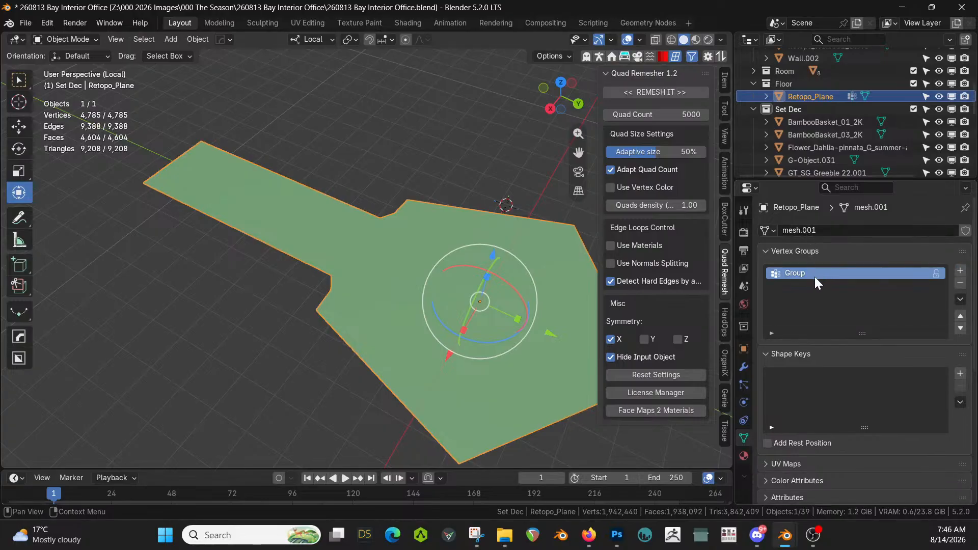
pyautogui.doubleClick(815, 275)
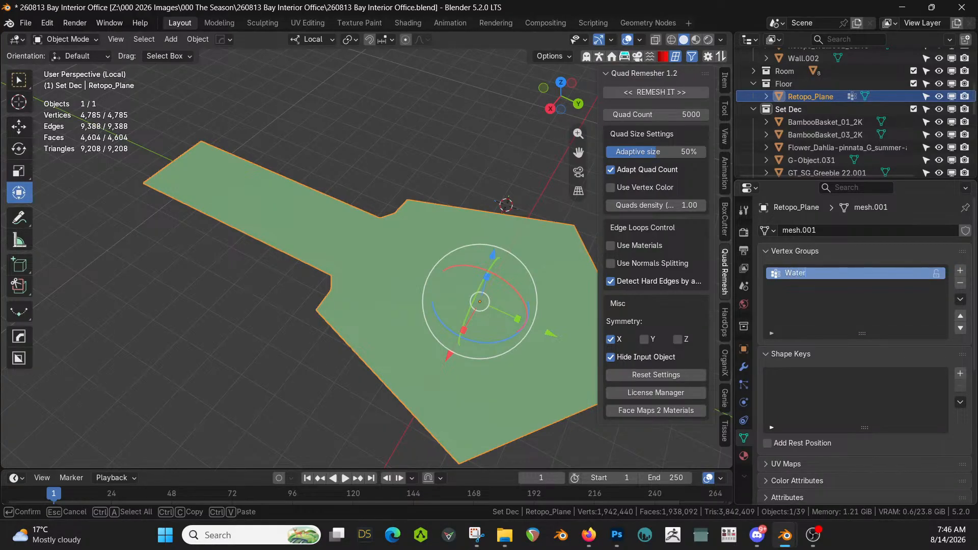
pyautogui.press('Return')
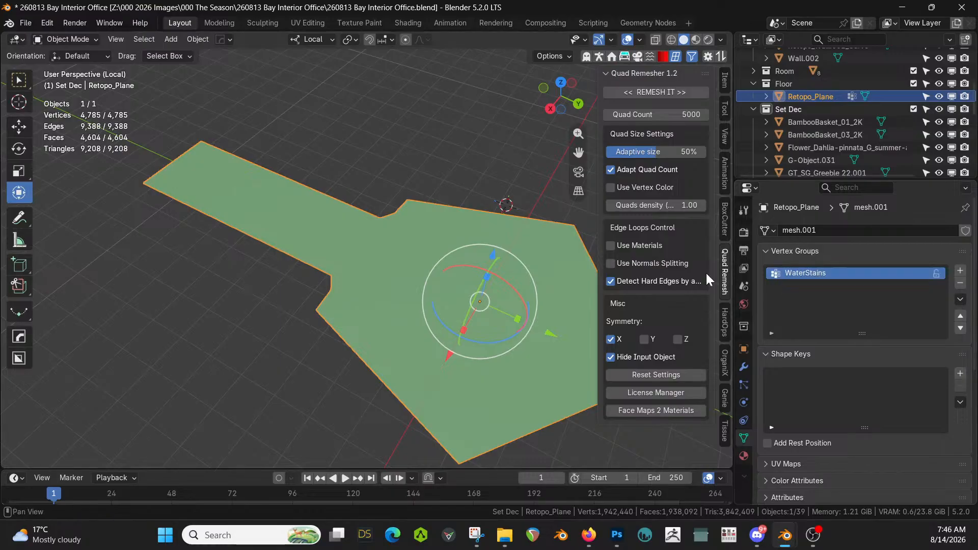
pyautogui.moveTo(377, 278); pyautogui.dragTo(334, 303, button='middle')
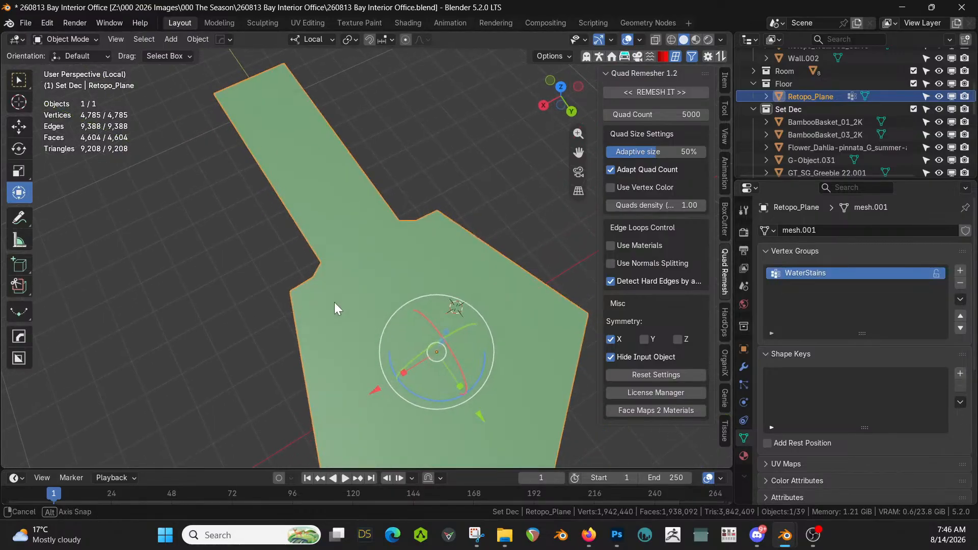
# Weight-paint the floor's entire perimeter in the WaterStains group from top view, using weight 1, size 100 px and strength 1
pyautogui.click(66, 39)
pyautogui.click(72, 109)
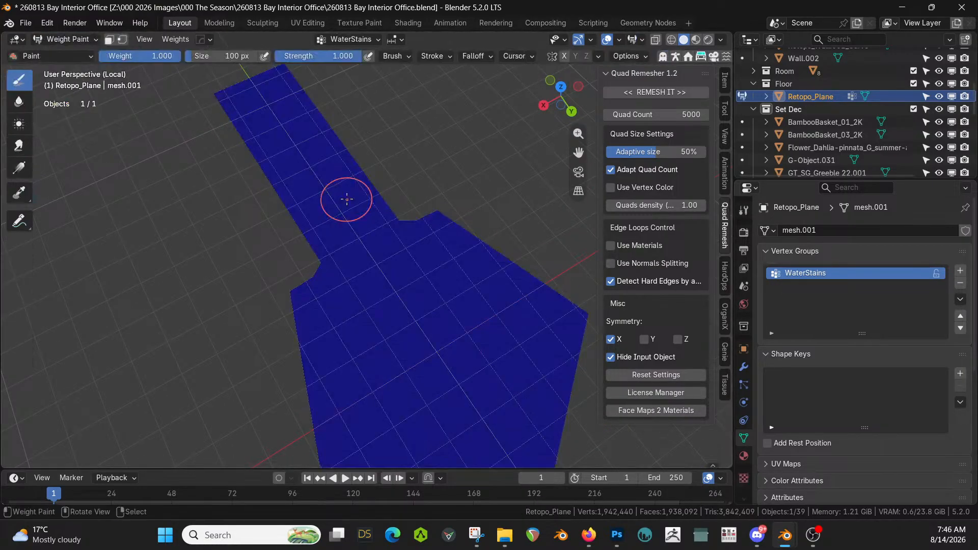
pyautogui.press('KP_7')
pyautogui.scroll(-2, 399, 244)
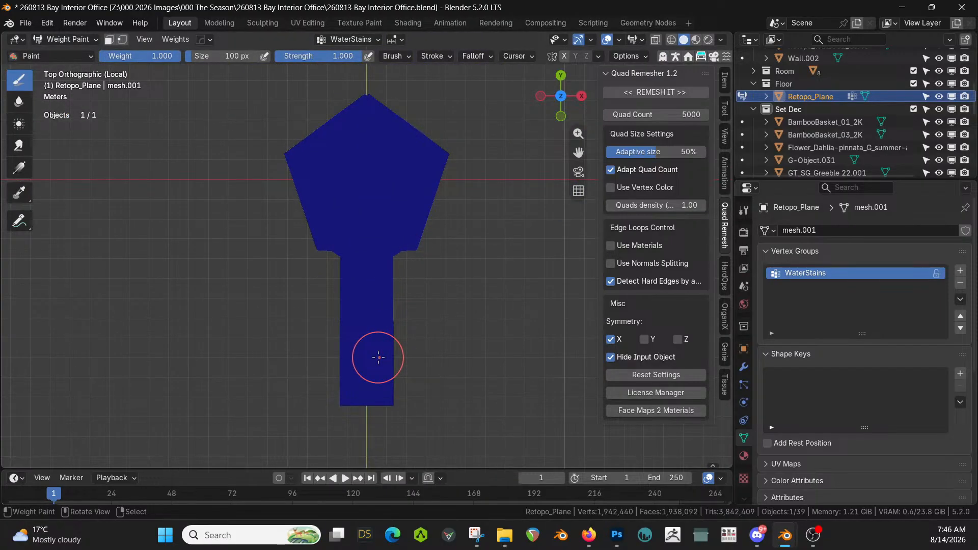
pyautogui.moveTo(386, 402)
pyautogui.mouseDown()
pyautogui.moveTo(393, 243)
pyautogui.moveTo(416, 232)
pyautogui.moveTo(448, 152)
pyautogui.moveTo(366, 102)
pyautogui.moveTo(401, 118)
pyautogui.mouseUp()
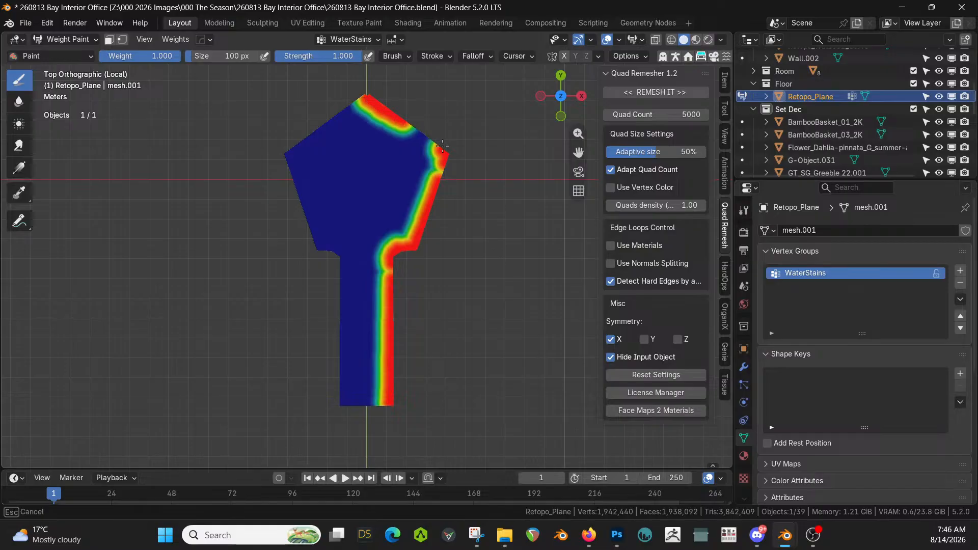
pyautogui.moveTo(443, 146); pyautogui.dragTo(394, 112)
pyautogui.moveTo(292, 154)
pyautogui.mouseDown()
pyautogui.moveTo(351, 102)
pyautogui.moveTo(293, 153)
pyautogui.moveTo(309, 223)
pyautogui.moveTo(339, 272)
pyautogui.moveTo(343, 379)
pyautogui.mouseUp()
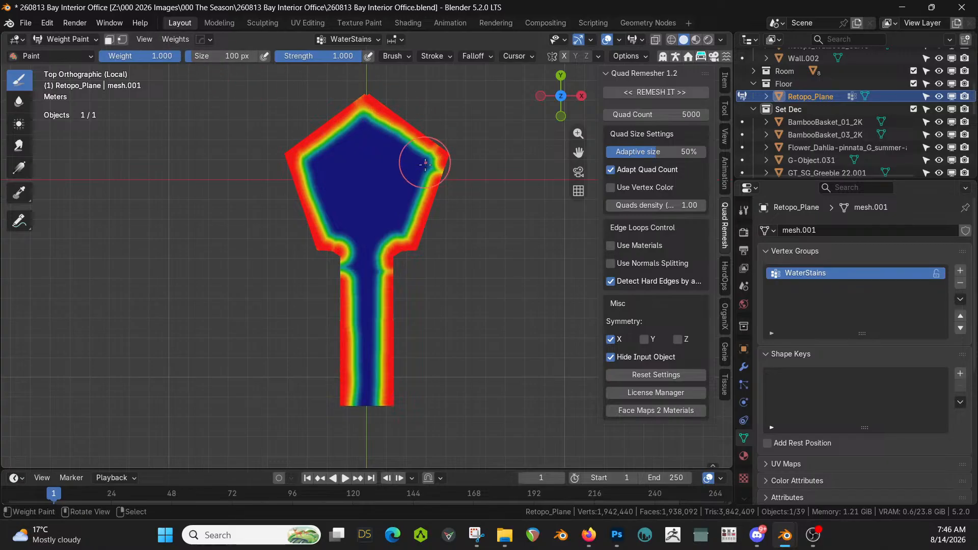
# Set the Paint brush to weight 0, size 45 px and strength 1
pyautogui.click(343, 57)
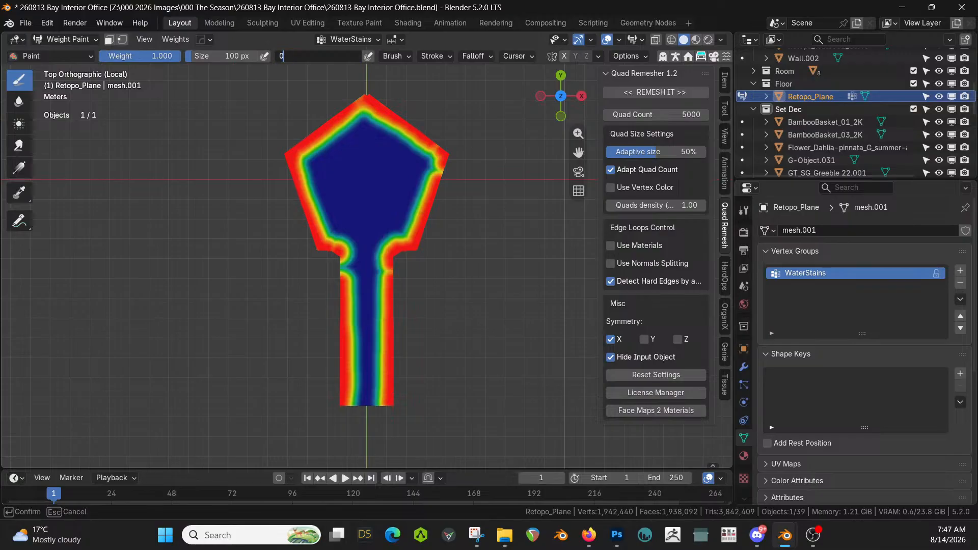
pyautogui.write('0')
pyautogui.press('Return')
pyautogui.press('[')
pyautogui.press('[')
pyautogui.press('[')
pyautogui.press('[')
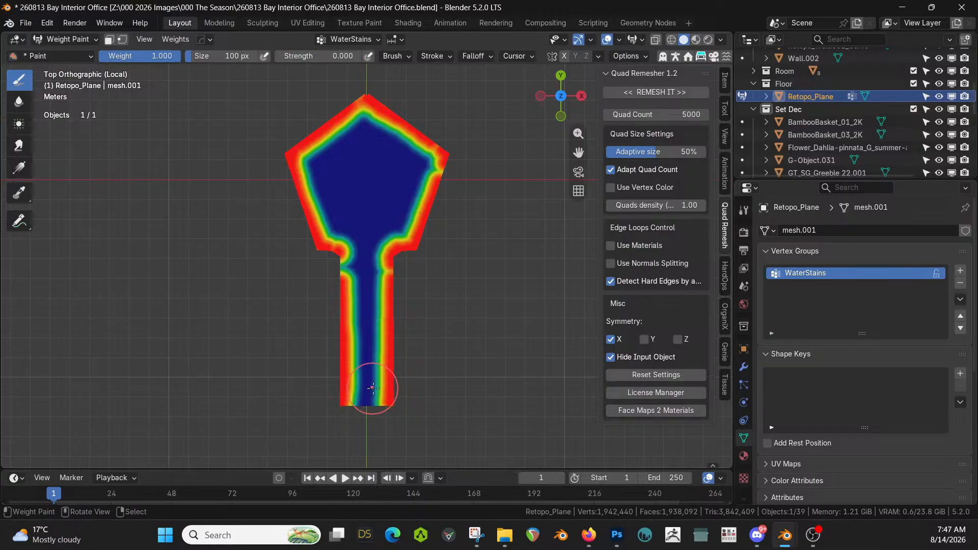
pyautogui.moveTo(355, 401); pyautogui.dragTo(352, 374)
pyautogui.moveTo(327, 57); pyautogui.dragTo(447, 66)
pyautogui.moveTo(176, 57); pyautogui.dragTo(72, 57)
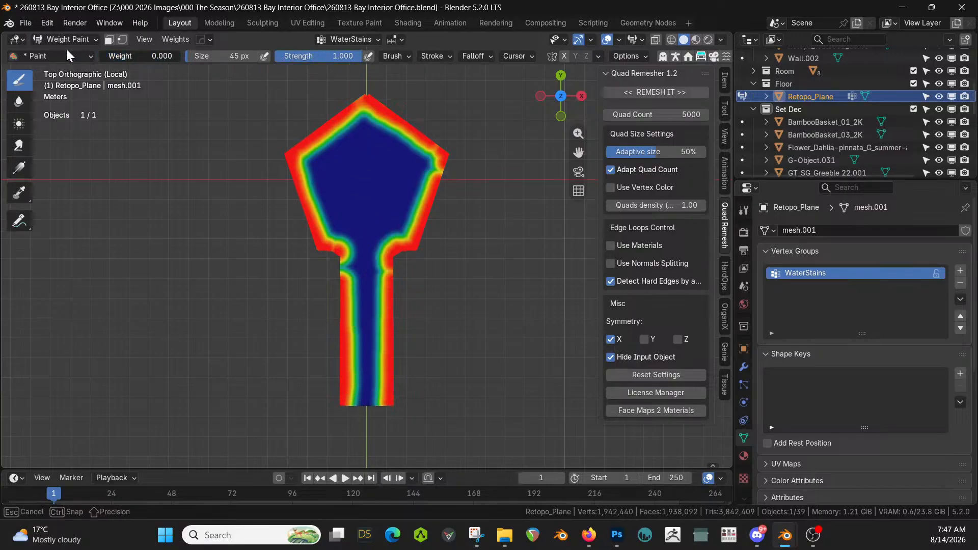
# Paint zero weight along the inner side of the floor's painted border to narrow it all the way around
pyautogui.moveTo(357, 401)
pyautogui.mouseDown()
pyautogui.moveTo(352, 273)
pyautogui.moveTo(302, 163)
pyautogui.moveTo(320, 227)
pyautogui.mouseUp()
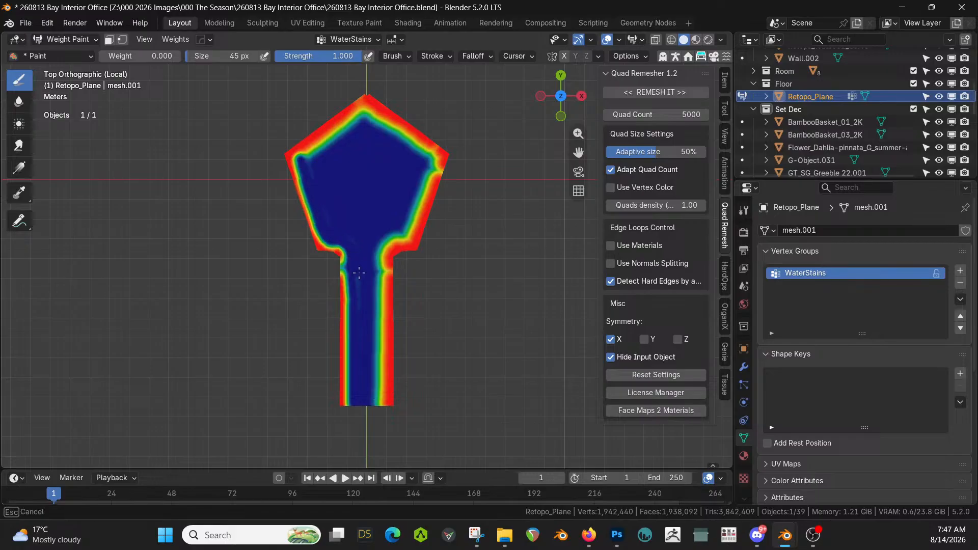
pyautogui.moveTo(359, 273); pyautogui.dragTo(355, 309)
pyautogui.moveTo(301, 158)
pyautogui.mouseDown()
pyautogui.moveTo(374, 108)
pyautogui.moveTo(427, 164)
pyautogui.moveTo(415, 219)
pyautogui.moveTo(380, 249)
pyautogui.moveTo(383, 400)
pyautogui.moveTo(372, 300)
pyautogui.moveTo(381, 343)
pyautogui.moveTo(386, 298)
pyautogui.moveTo(354, 284)
pyautogui.moveTo(352, 382)
pyautogui.mouseUp()
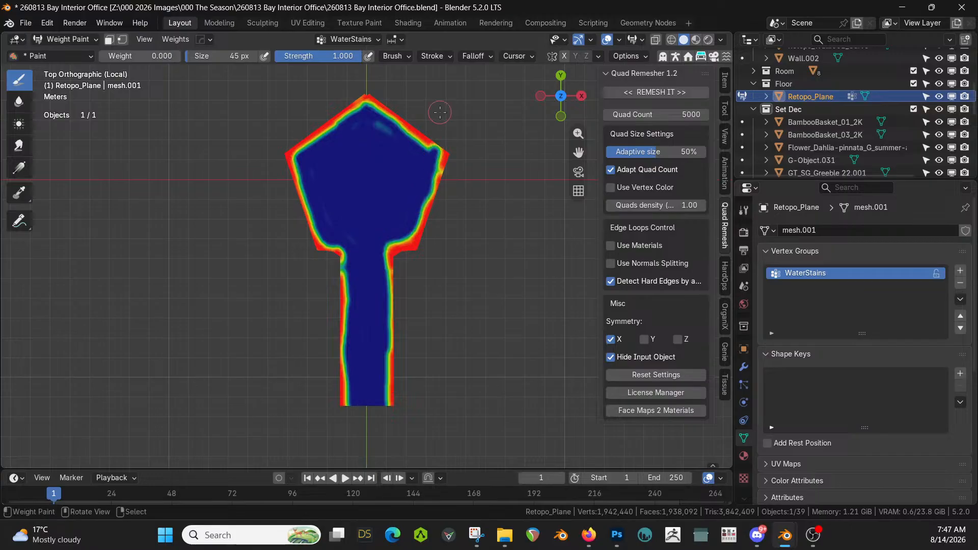
# Leave the isolated view and examine the painted weight border along the room's walls, under the furniture and through the tunnel
pyautogui.scroll(2, 879, 82)
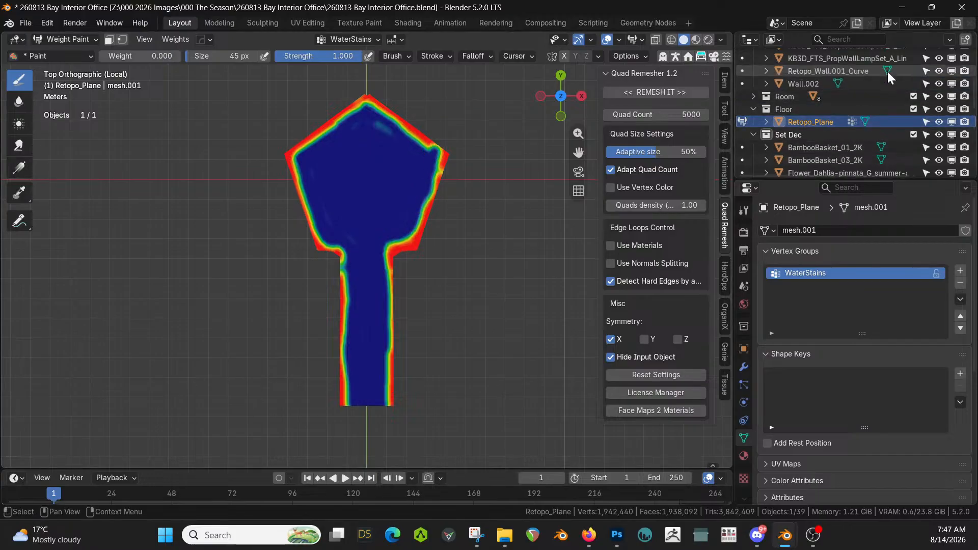
pyautogui.press('/')
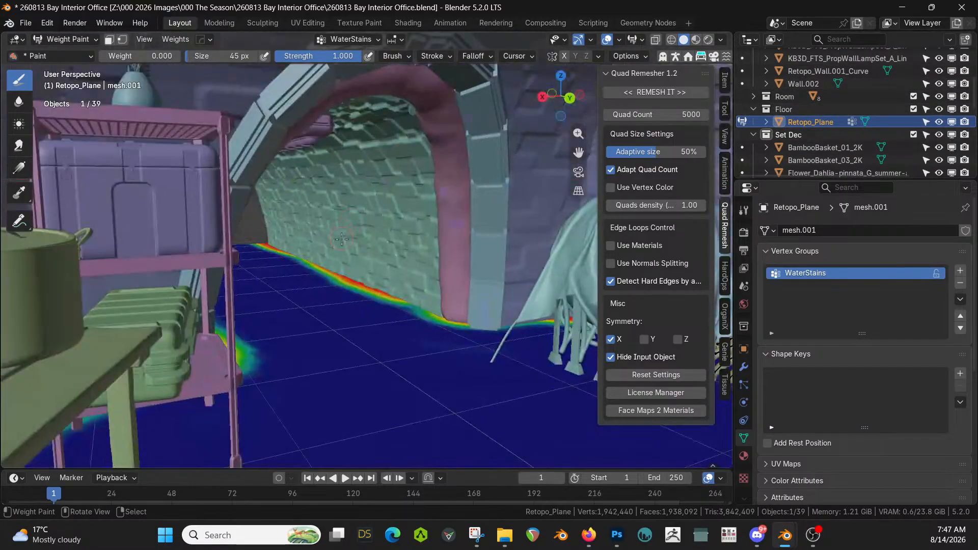
pyautogui.moveTo(342, 239); pyautogui.dragTo(406, 133, button='middle')
pyautogui.keyDown('shift'); pyautogui.moveTo(346, 188); pyautogui.dragTo(634, 146, button='middle'); pyautogui.keyUp('shift')
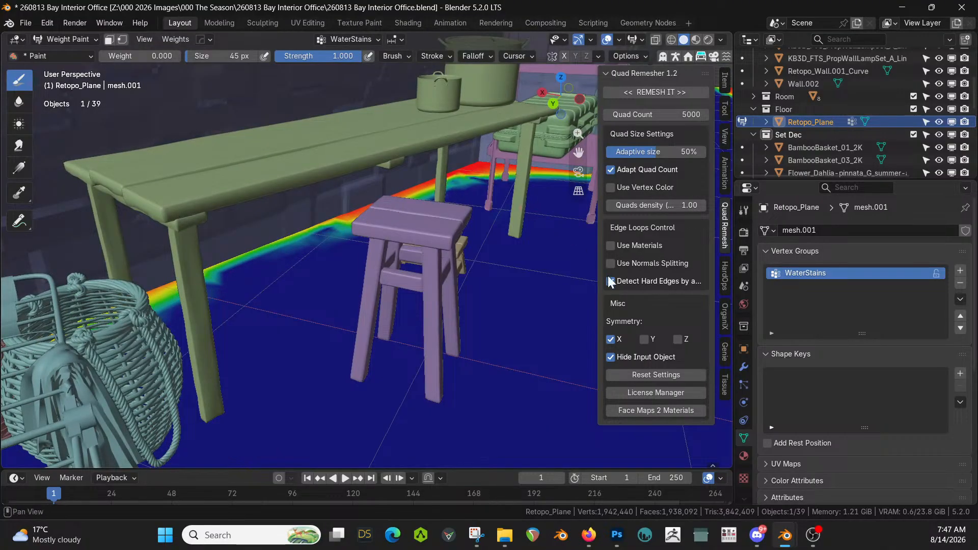
pyautogui.moveTo(479, 355)
pyautogui.mouseDown(button='middle')
pyautogui.moveTo(365, 362)
pyautogui.moveTo(378, 330)
pyautogui.moveTo(71, 348)
pyautogui.moveTo(646, 329)
pyautogui.moveTo(350, 327)
pyautogui.moveTo(313, 339)
pyautogui.moveTo(570, 340)
pyautogui.moveTo(144, 226)
pyautogui.moveTo(396, 289)
pyautogui.moveTo(327, 263)
pyautogui.moveTo(344, 285)
pyautogui.moveTo(282, 308)
pyautogui.moveTo(262, 253)
pyautogui.moveTo(255, 258)
pyautogui.mouseUp(button='middle')
pyautogui.scroll(-6, 366, 362)
pyautogui.scroll(4, 403, 346)
pyautogui.scroll(3, 348, 328)
pyautogui.scroll(-9, 328, 264)
pyautogui.scroll(6, 283, 307)
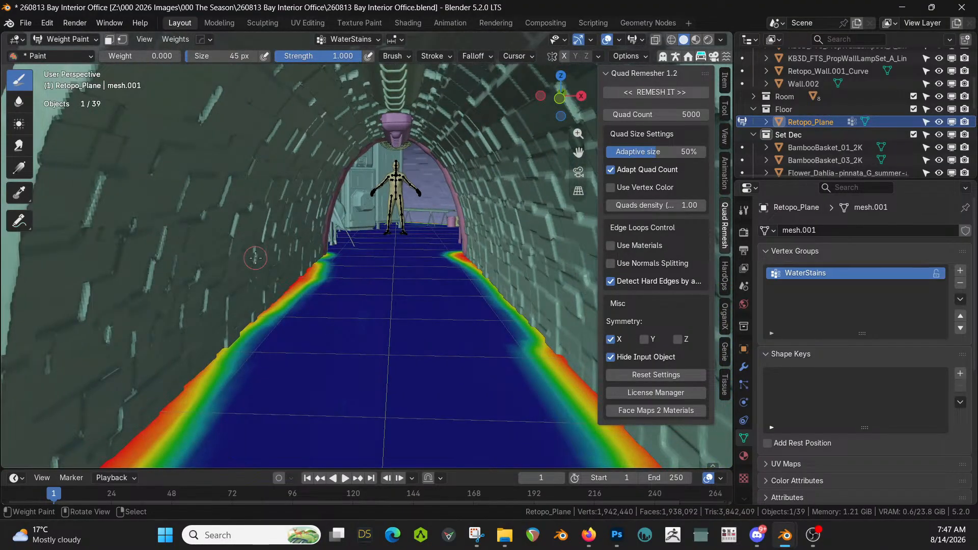
# Return to Object Mode, add the Vertex Group to Vertex Color modifier to the floor and set its vertex group to WaterStains
pyautogui.click(78, 38)
pyautogui.click(83, 48)
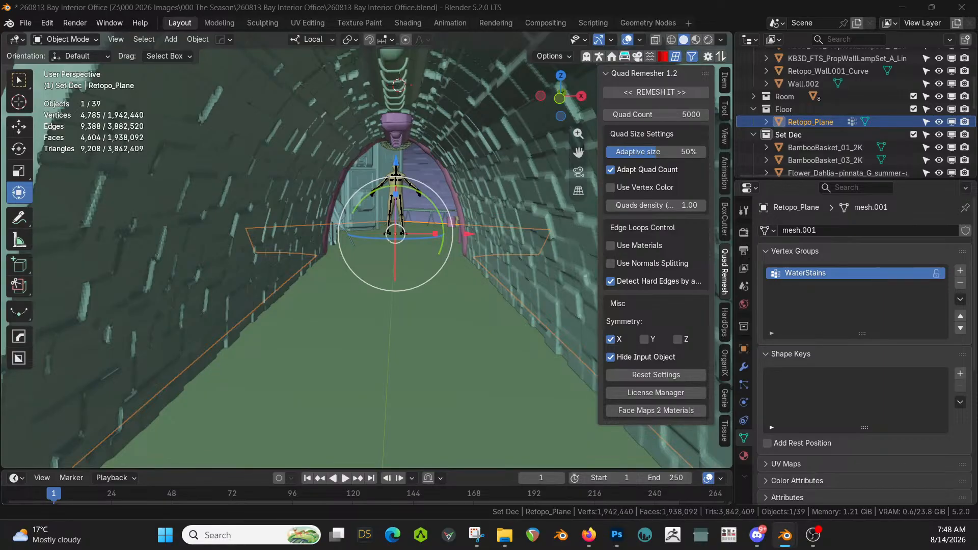
pyautogui.moveTo(532, 257); pyautogui.dragTo(372, 349)
pyautogui.click(743, 367)
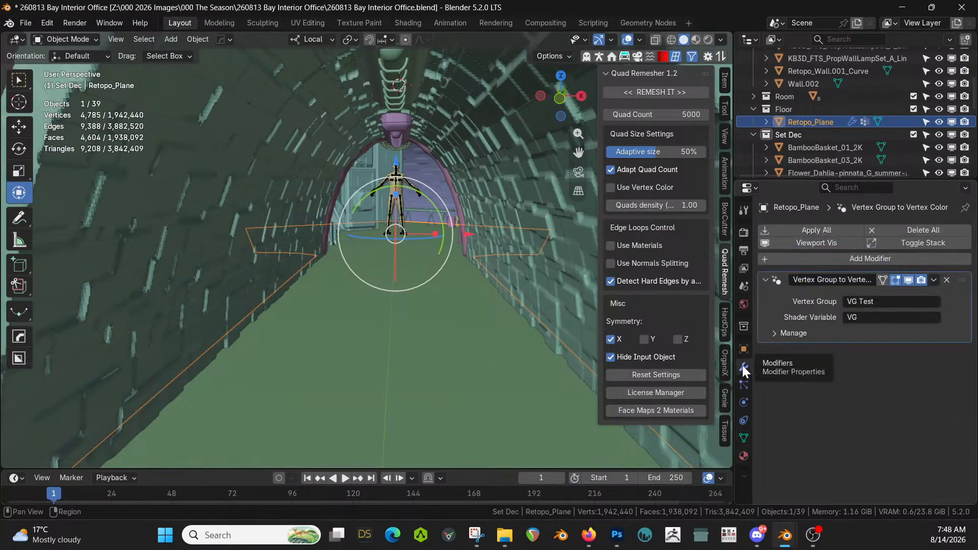
pyautogui.click(853, 301)
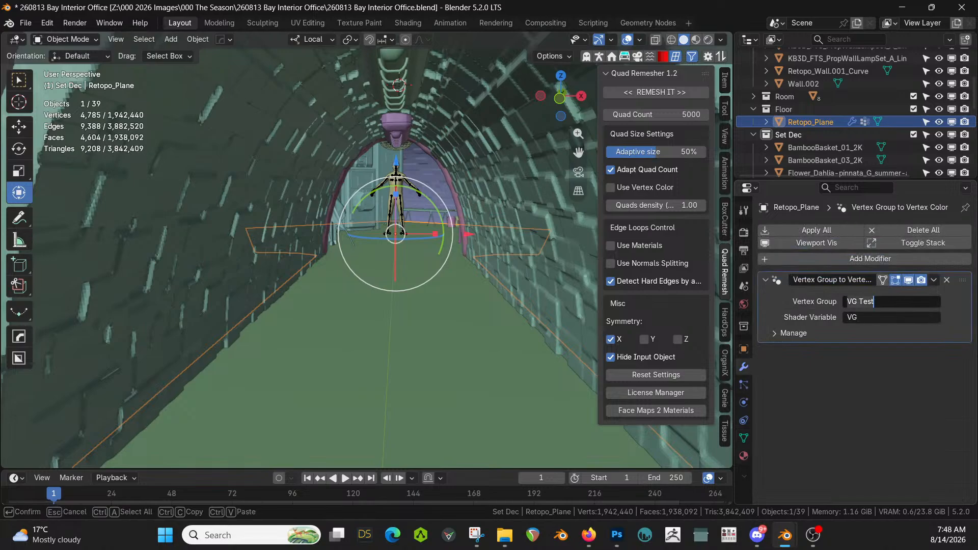
pyautogui.write('WaterStains')
pyautogui.press('Return')
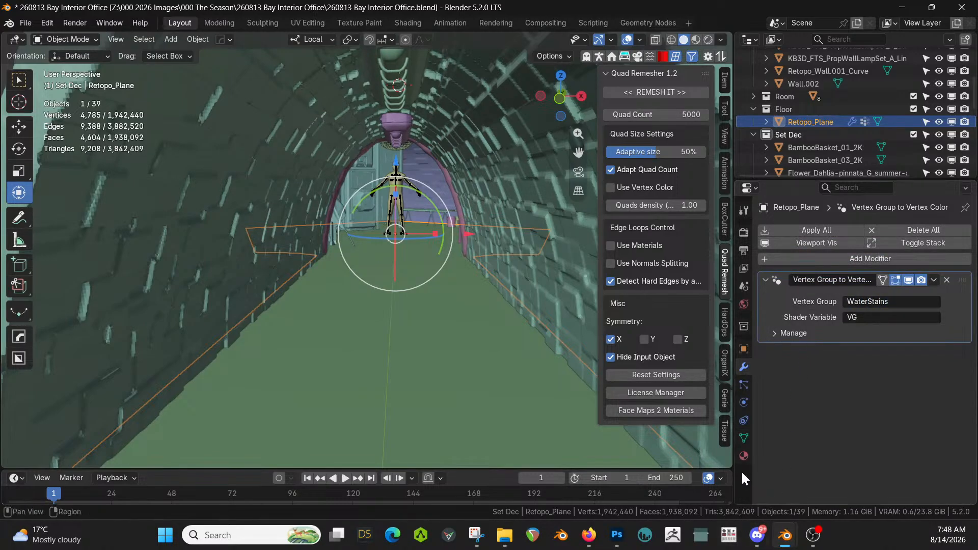
# Check the floor's vertex group name and set the modifier's Shader Variable to WS
pyautogui.click(744, 438)
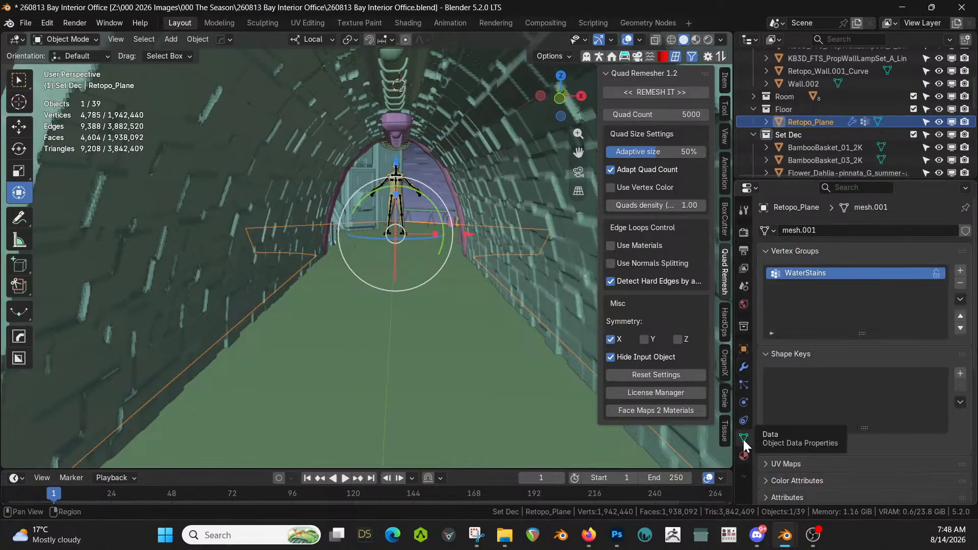
pyautogui.click(743, 367)
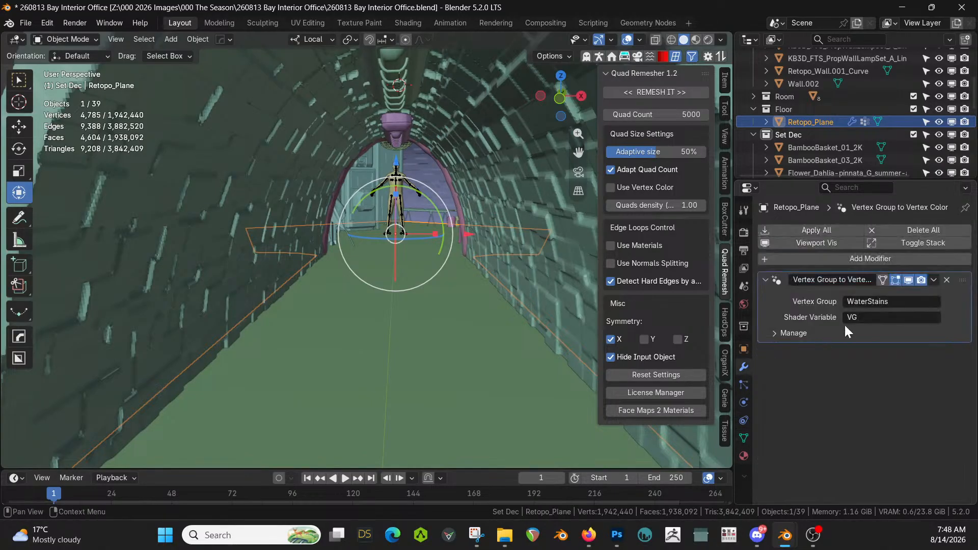
pyautogui.click(849, 318)
pyautogui.write('VG')
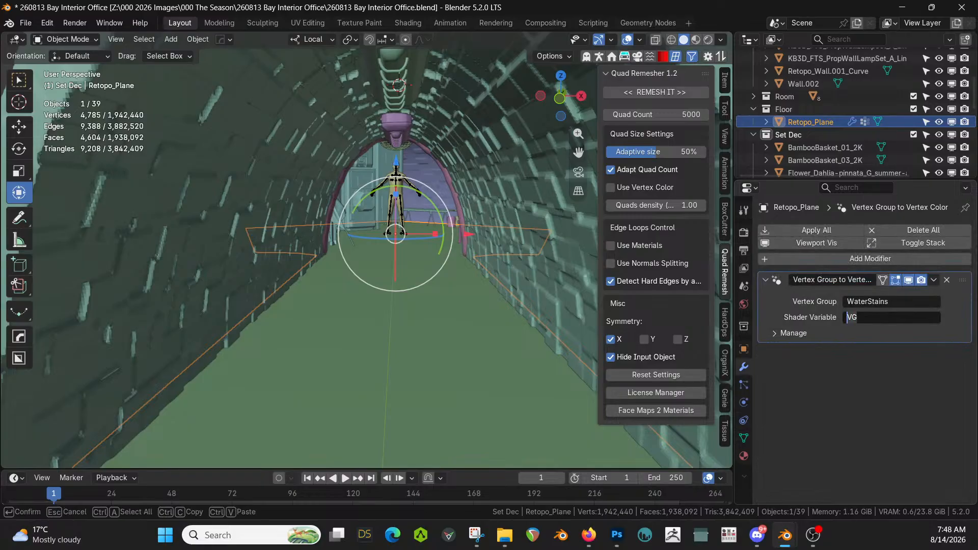
pyautogui.press('Return')
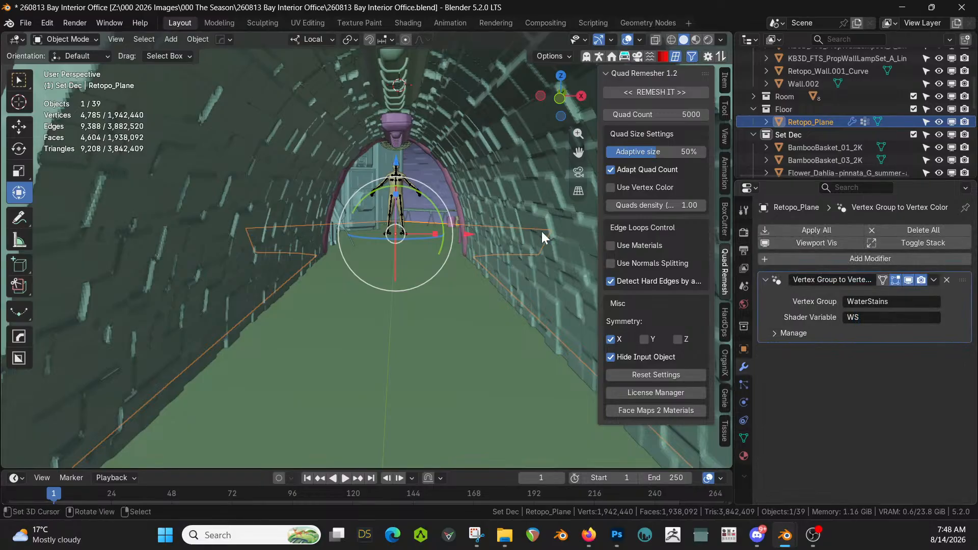
# Isolate the floor in rendered shading and inspect the stains along its edges from above
pyautogui.press('KP_Divide')
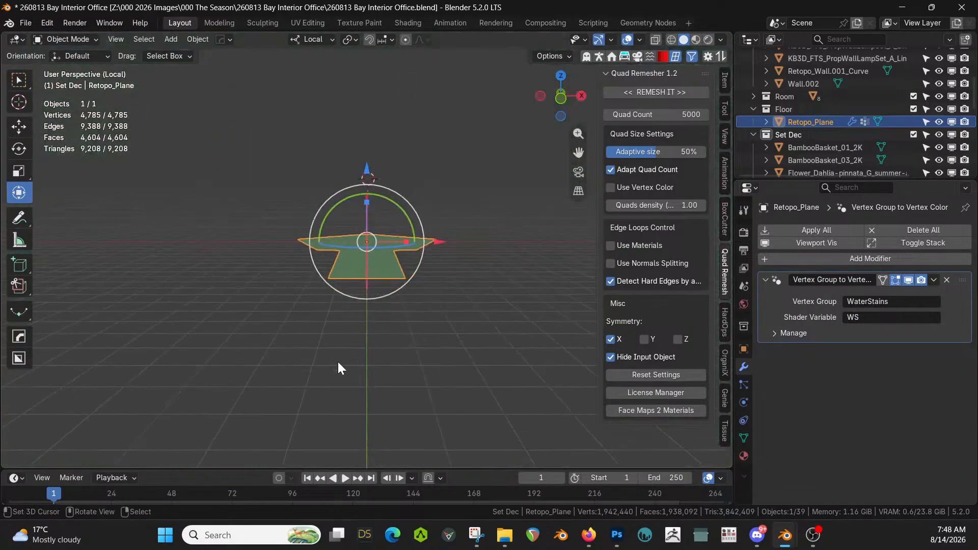
pyautogui.press('z')
pyautogui.press('8')
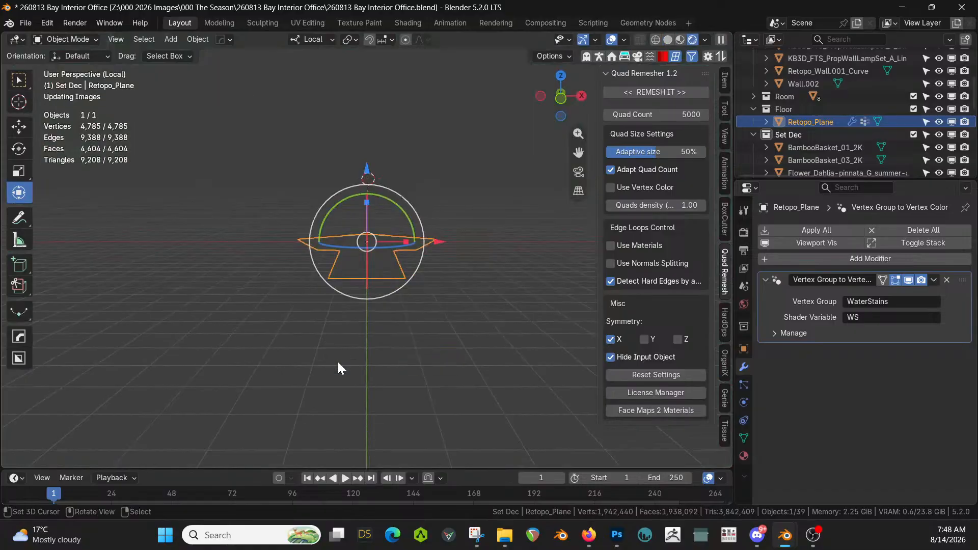
pyautogui.scroll(2, 337, 360)
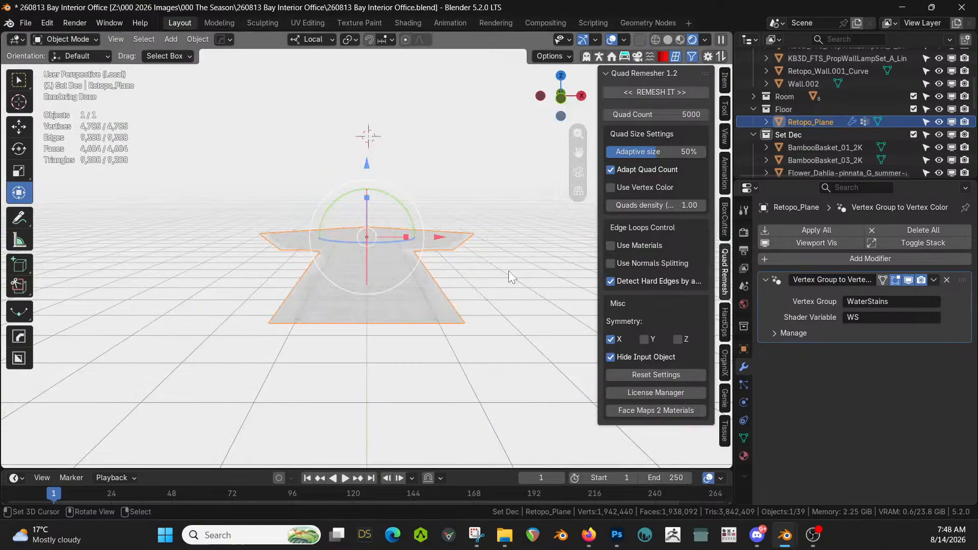
pyautogui.moveTo(509, 270); pyautogui.dragTo(385, 467, button='middle')
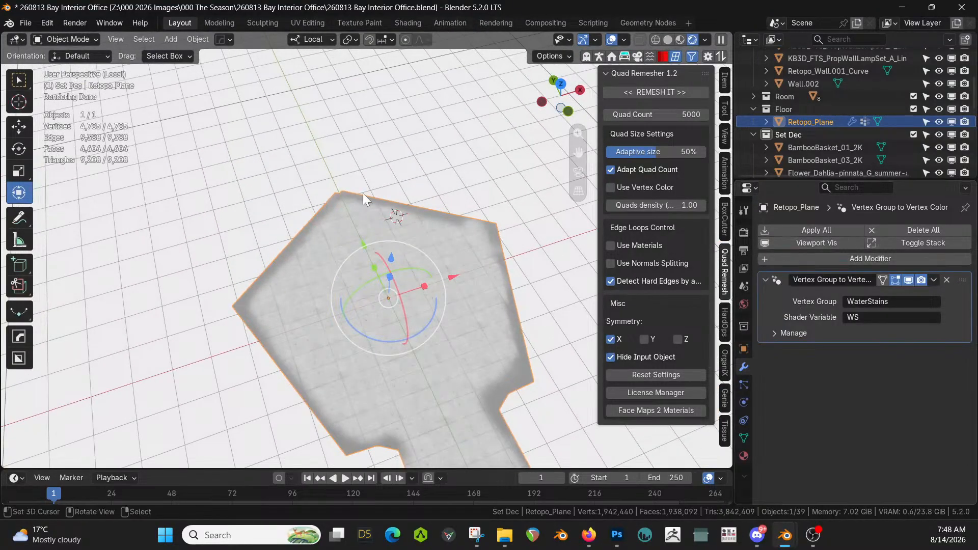
# Weight-paint irregular patches at weight 0.626 with a 101 px brush along the pentagon's sides and down the corridor floor
pyautogui.click(78, 38)
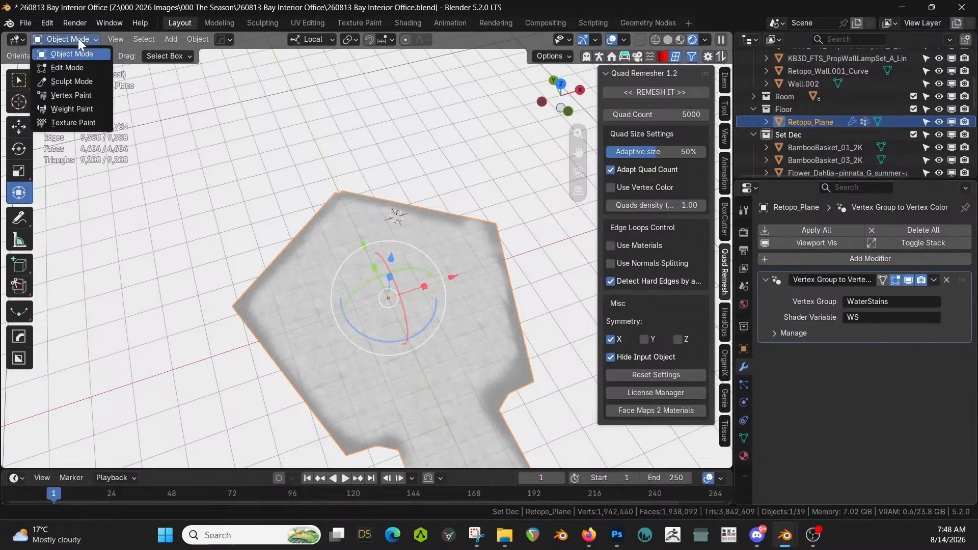
pyautogui.click(77, 107)
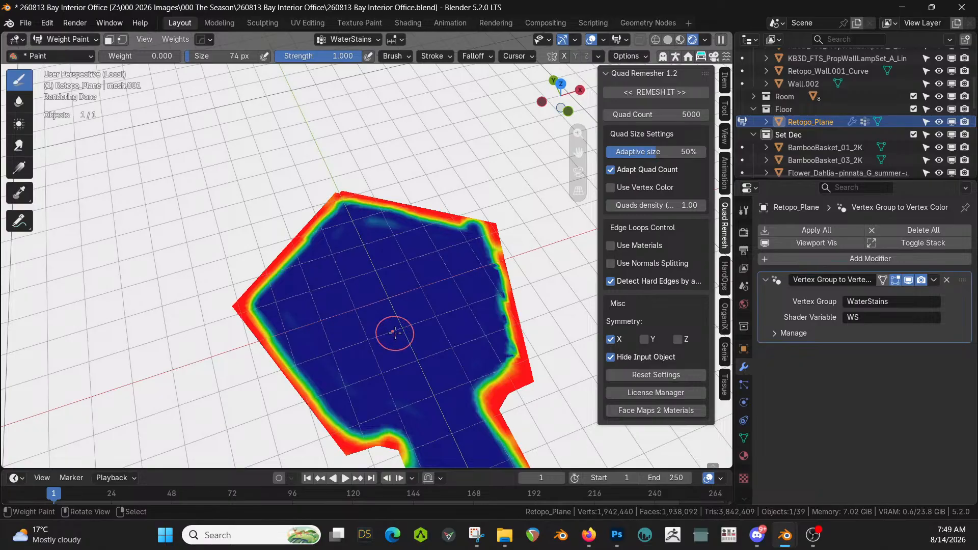
pyautogui.moveTo(130, 57); pyautogui.dragTo(182, 69)
pyautogui.moveTo(340, 381)
pyautogui.mouseDown()
pyautogui.moveTo(328, 382)
pyautogui.moveTo(295, 348)
pyautogui.moveTo(286, 293)
pyautogui.moveTo(357, 425)
pyautogui.moveTo(431, 445)
pyautogui.moveTo(379, 404)
pyautogui.moveTo(377, 419)
pyautogui.moveTo(423, 445)
pyautogui.mouseUp()
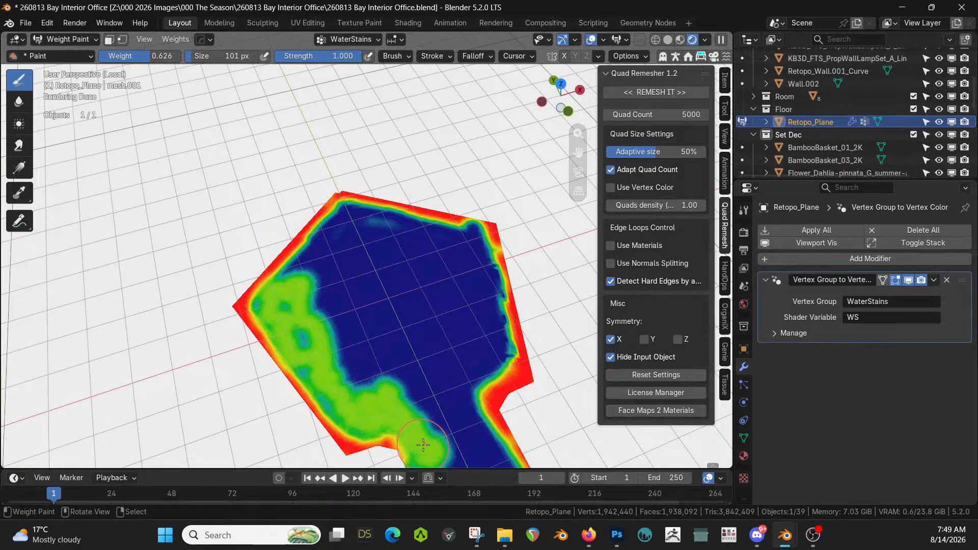
pyautogui.keyDown('shift'); pyautogui.moveTo(448, 451); pyautogui.dragTo(467, 359, button='middle'); pyautogui.keyUp('shift')
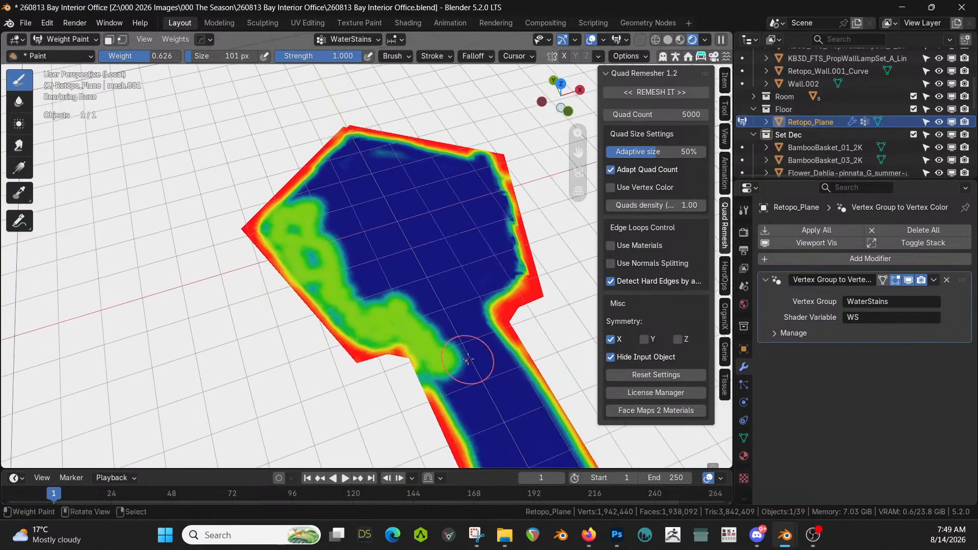
pyautogui.moveTo(500, 284)
pyautogui.mouseDown()
pyautogui.moveTo(502, 211)
pyautogui.moveTo(487, 239)
pyautogui.moveTo(495, 277)
pyautogui.mouseUp()
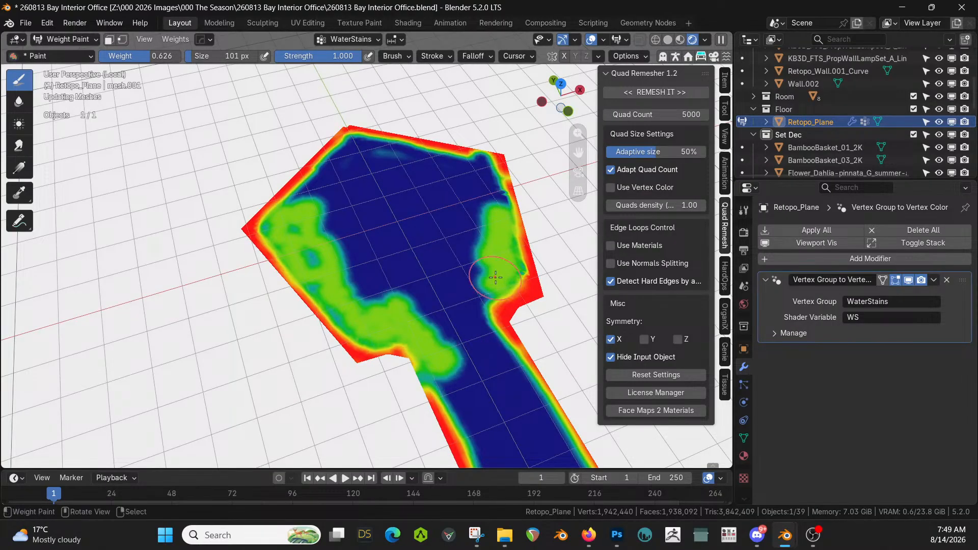
pyautogui.scroll(-2, 511, 259)
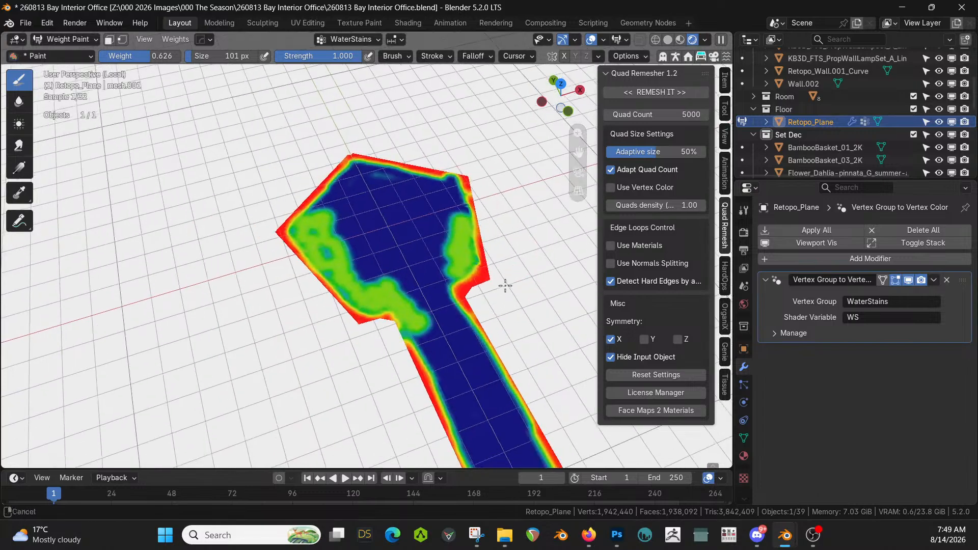
pyautogui.keyDown('shift'); pyautogui.moveTo(504, 284); pyautogui.dragTo(481, 201, button='middle'); pyautogui.keyUp('shift')
pyautogui.moveTo(480, 202)
pyautogui.mouseDown()
pyautogui.moveTo(415, 260)
pyautogui.moveTo(448, 311)
pyautogui.moveTo(442, 270)
pyautogui.moveTo(461, 344)
pyautogui.moveTo(493, 390)
pyautogui.mouseUp()
# Smear the painted patches and border weights across the floor with the Smear brush at strength 0.6
pyautogui.click(80, 58)
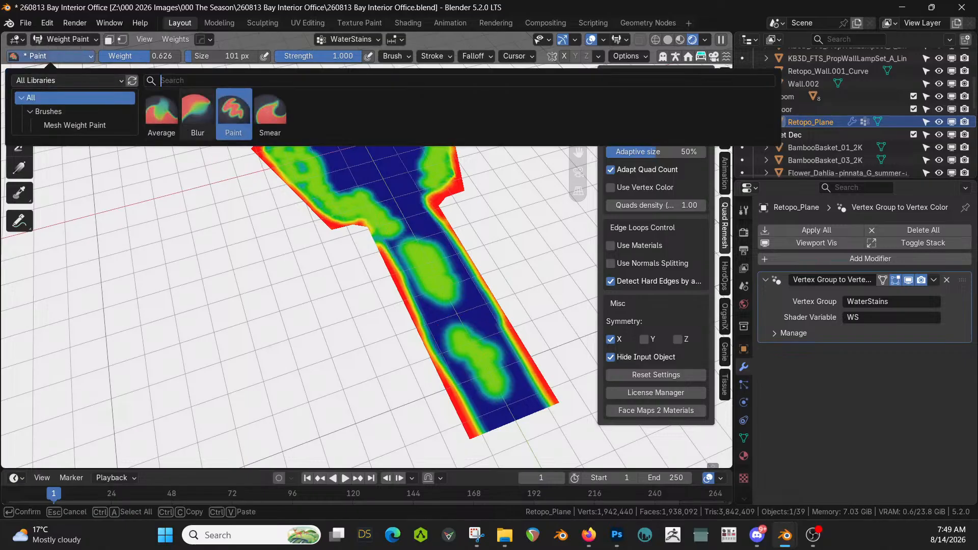
pyautogui.click(270, 110)
pyautogui.moveTo(417, 227); pyautogui.dragTo(422, 230)
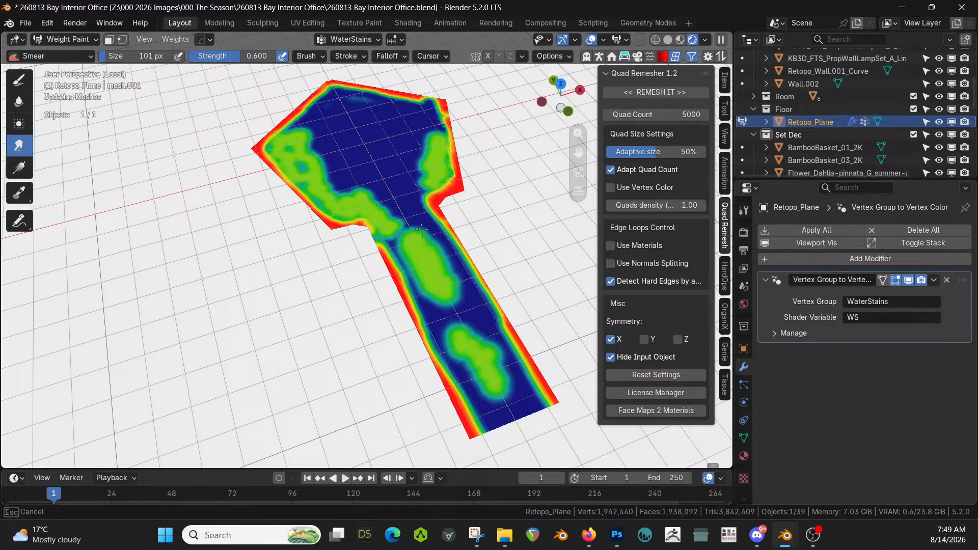
pyautogui.moveTo(446, 279)
pyautogui.mouseDown()
pyautogui.moveTo(471, 364)
pyautogui.moveTo(504, 389)
pyautogui.moveTo(508, 349)
pyautogui.moveTo(407, 225)
pyautogui.moveTo(367, 209)
pyautogui.mouseUp()
pyautogui.moveTo(334, 165)
pyautogui.mouseDown()
pyautogui.moveTo(306, 120)
pyautogui.moveTo(331, 96)
pyautogui.moveTo(444, 117)
pyautogui.mouseUp()
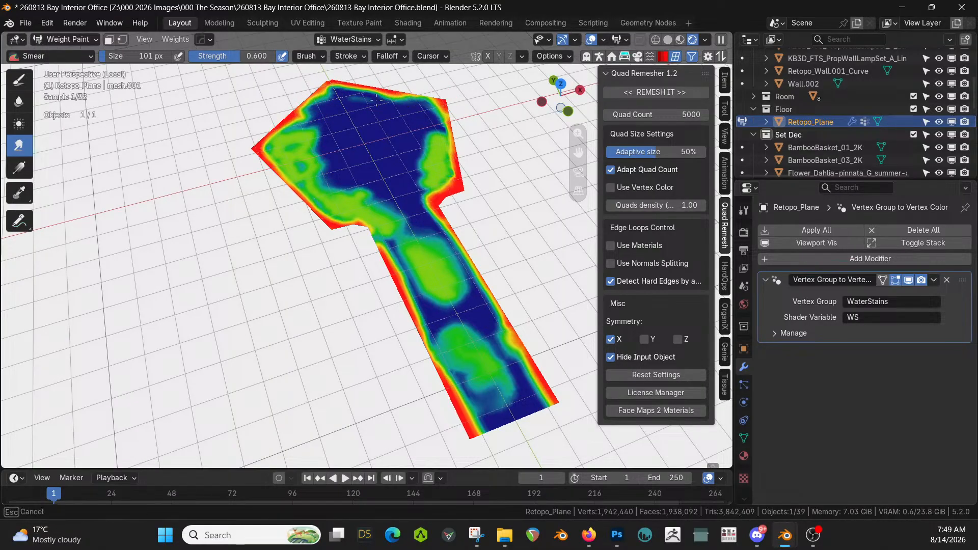
pyautogui.moveTo(377, 99); pyautogui.dragTo(401, 124)
pyautogui.moveTo(409, 293)
pyautogui.mouseDown()
pyautogui.moveTo(422, 319)
pyautogui.moveTo(481, 311)
pyautogui.moveTo(505, 338)
pyautogui.mouseUp()
pyautogui.moveTo(455, 249); pyautogui.dragTo(432, 209)
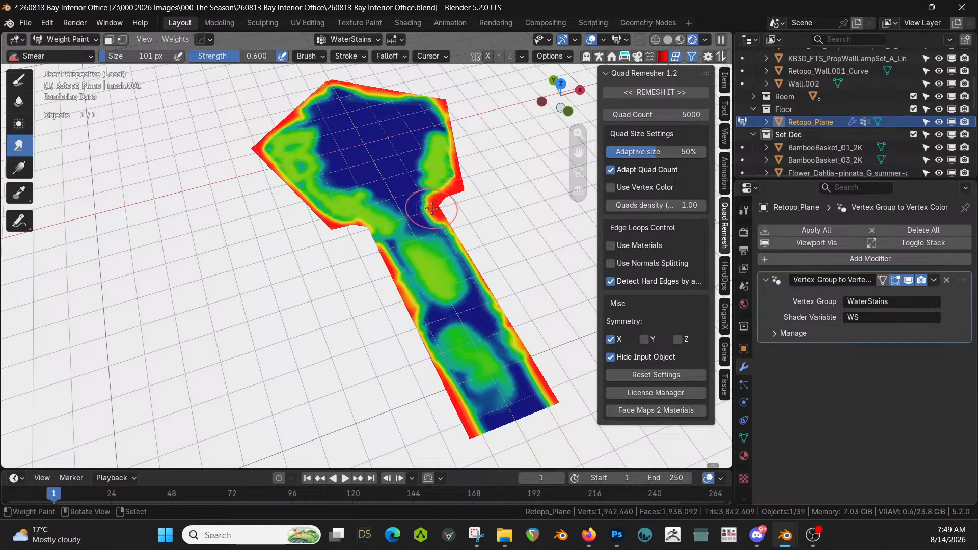
# Return the floor to Object Mode, look over its stained surface up close, and save the file
pyautogui.click(86, 39)
pyautogui.click(81, 56)
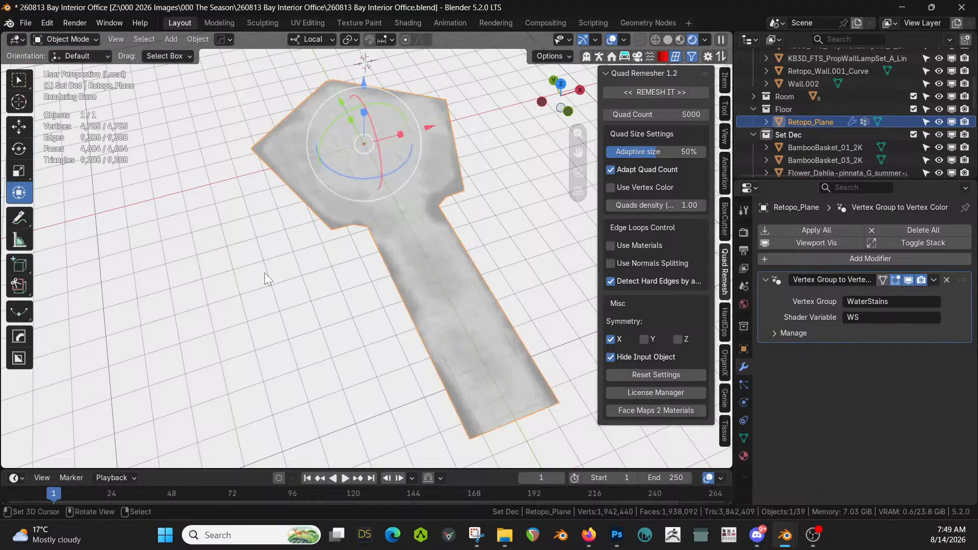
pyautogui.moveTo(264, 273)
pyautogui.mouseDown(button='middle')
pyautogui.moveTo(378, 271)
pyautogui.moveTo(509, 236)
pyautogui.moveTo(182, 319)
pyautogui.moveTo(270, 288)
pyautogui.mouseUp(button='middle')
pyautogui.scroll(2, 267, 294)
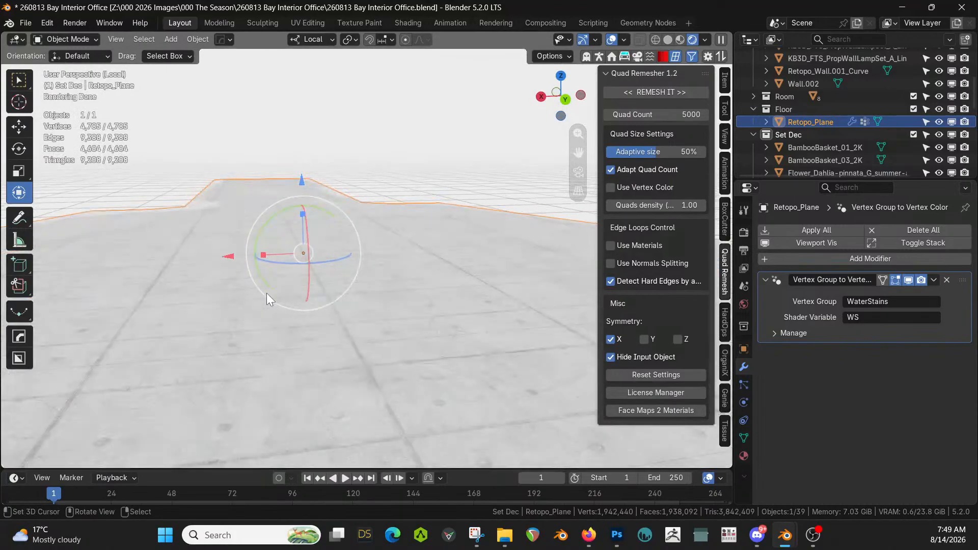
pyautogui.hotkey('ctrl', 's')
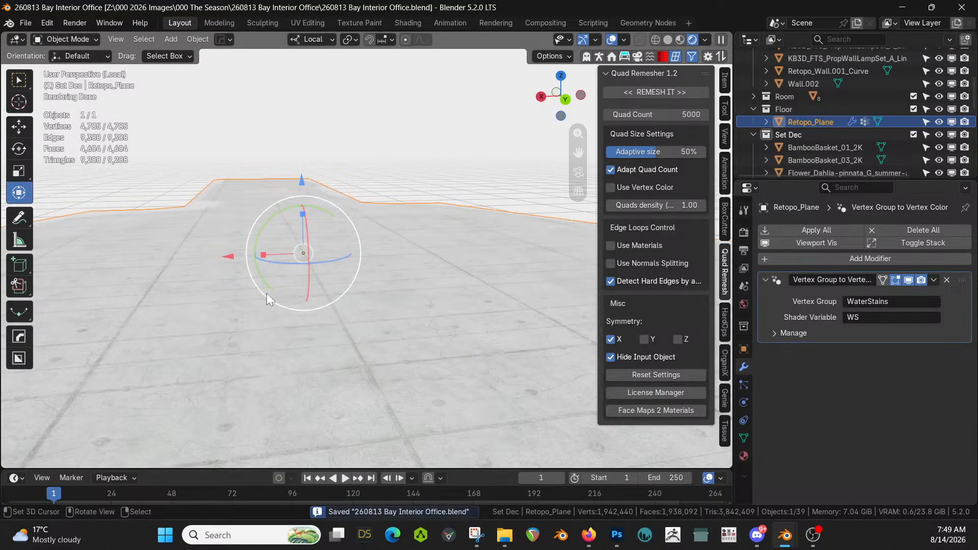
# Leave local view and walk down the corridor into the room to examine the floor stains around the furniture
pyautogui.press('KP_Divide')
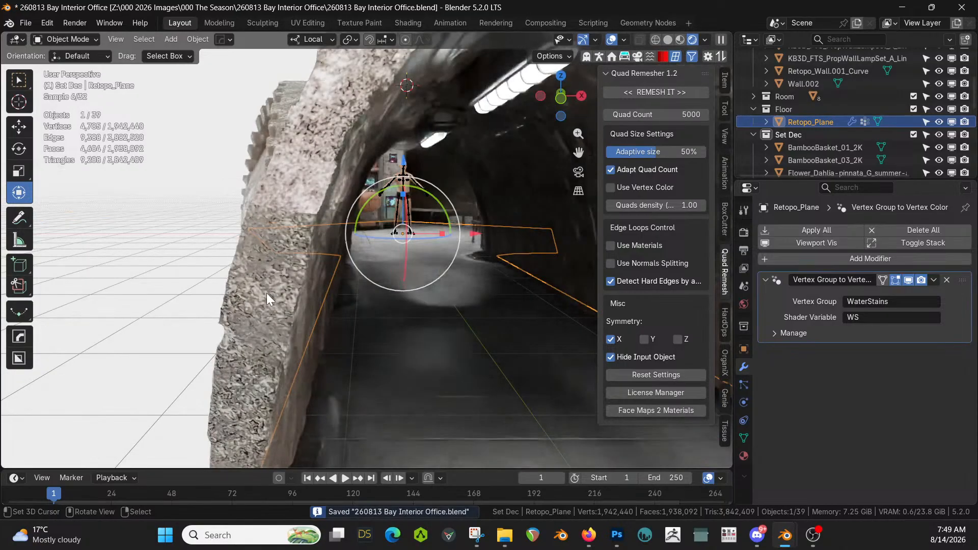
pyautogui.keyDown('shift'); pyautogui.moveTo(316, 315); pyautogui.dragTo(285, 302, button='middle'); pyautogui.keyUp('shift')
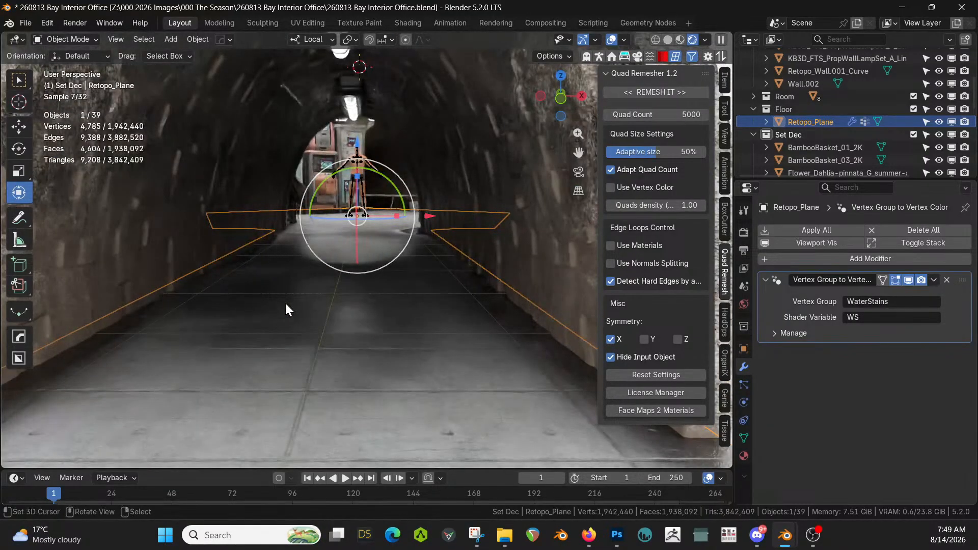
pyautogui.hotkey('shift', '`')
pyautogui.press('w')
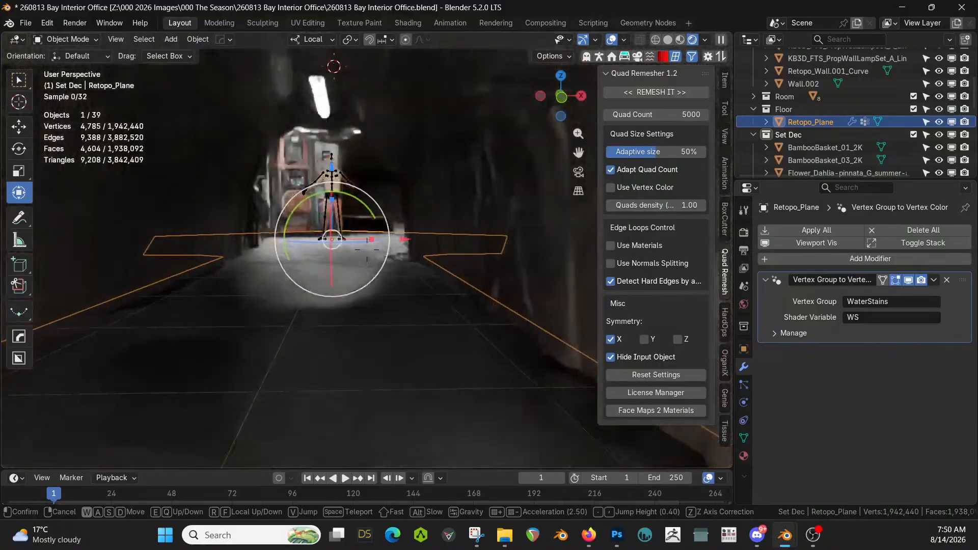
pyautogui.press('w')
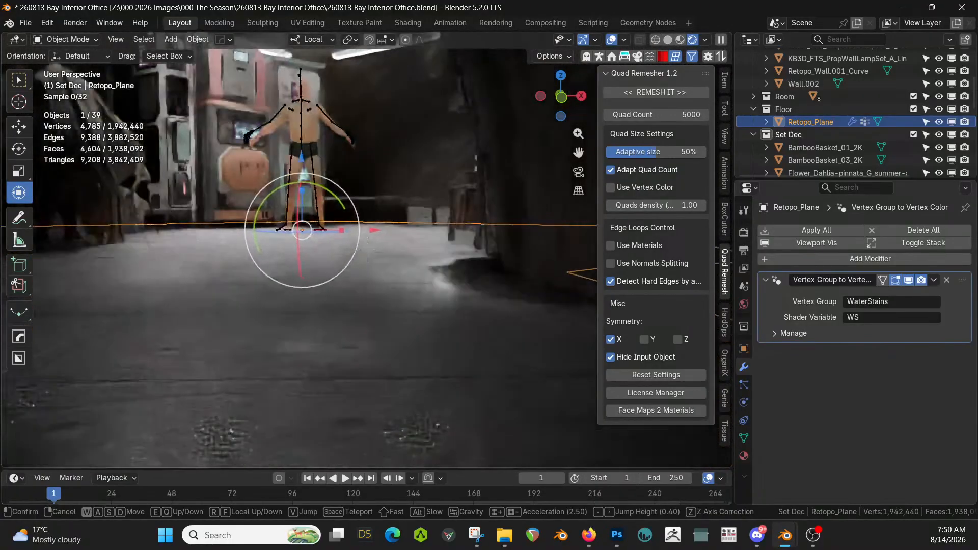
pyautogui.press('w')
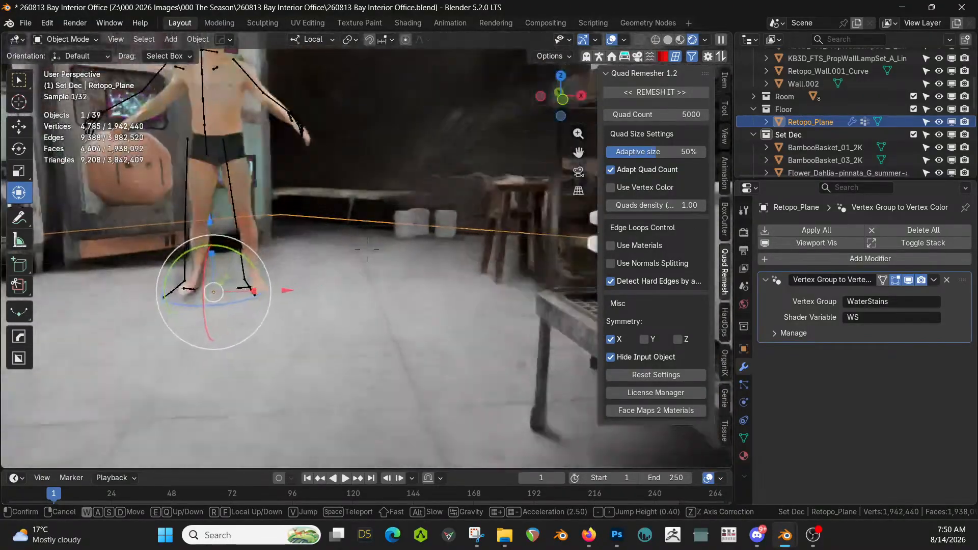
pyautogui.press('w')
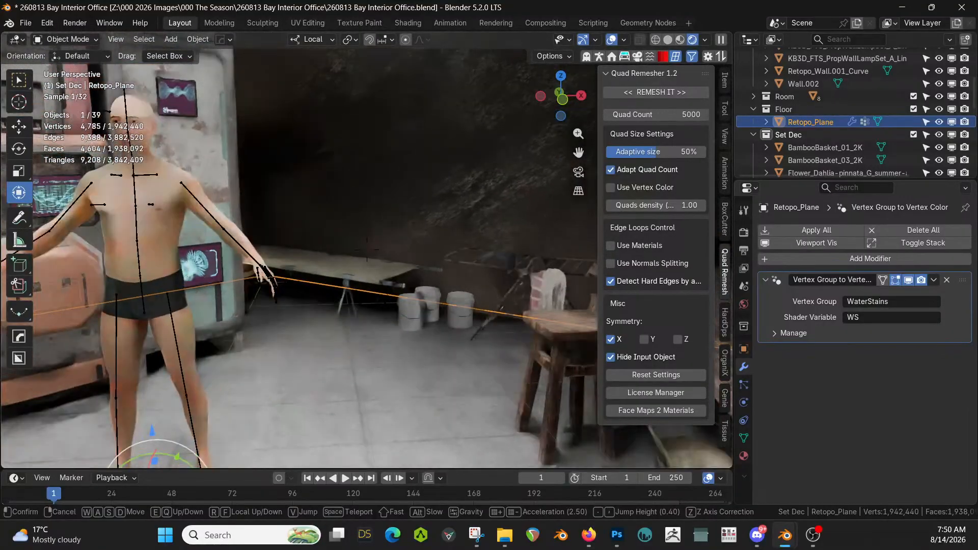
pyautogui.press('w')
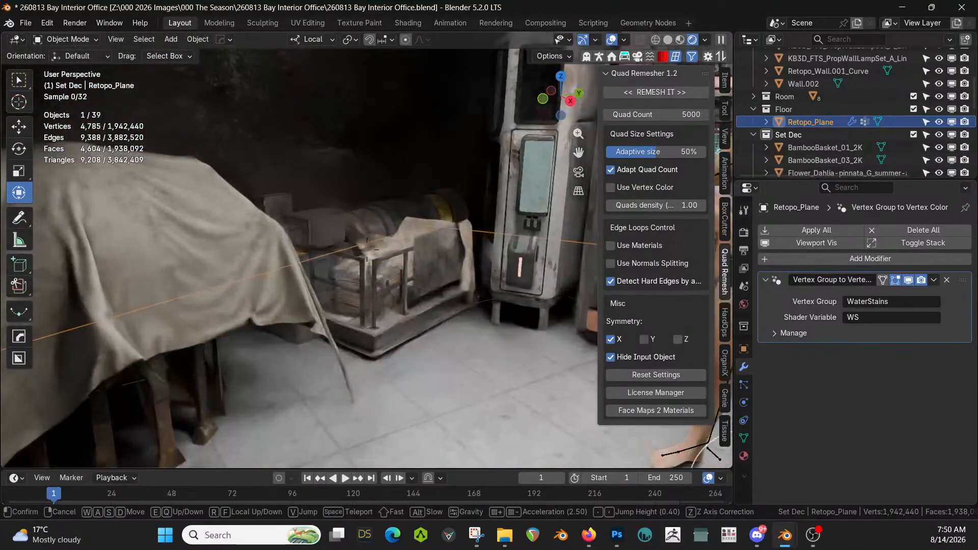
pyautogui.press('w')
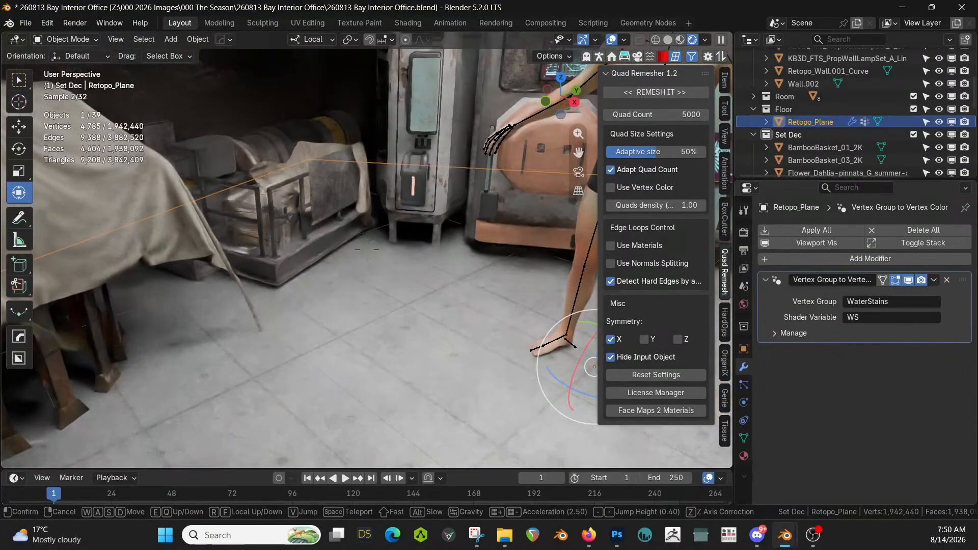
pyautogui.click(259, 280)
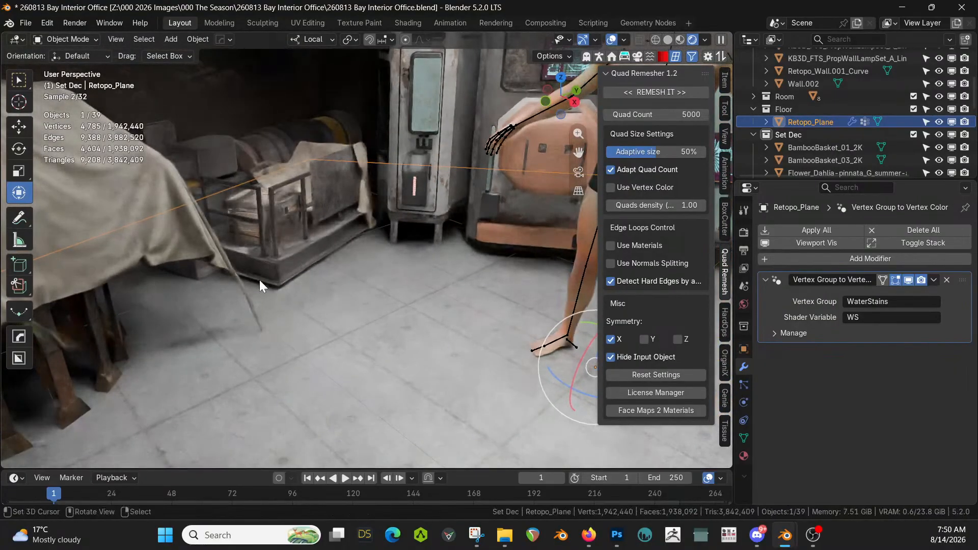
# Weight-paint the floor with the Paint brush at weight 0.626 around the cart, the draped table's legs and the narrow cabinet's feet
pyautogui.click(66, 37)
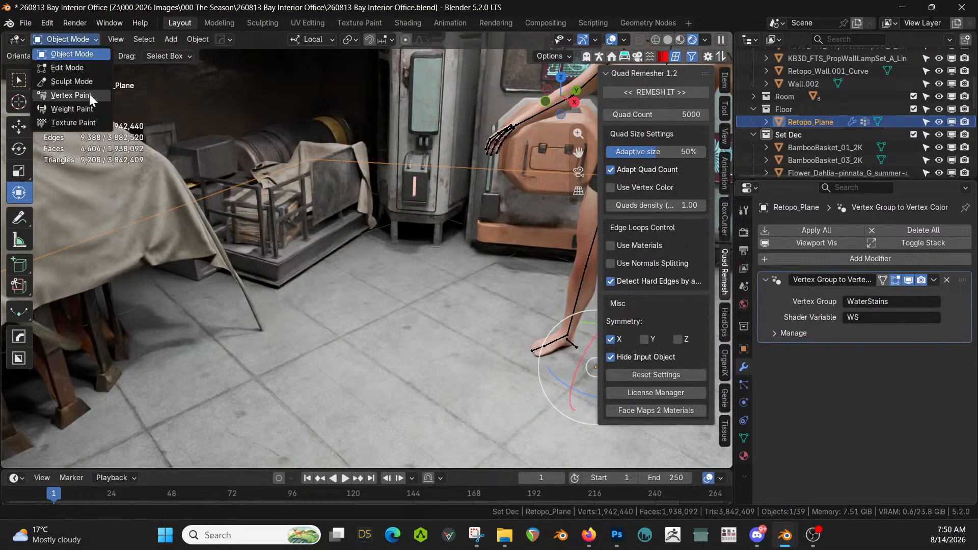
pyautogui.click(81, 109)
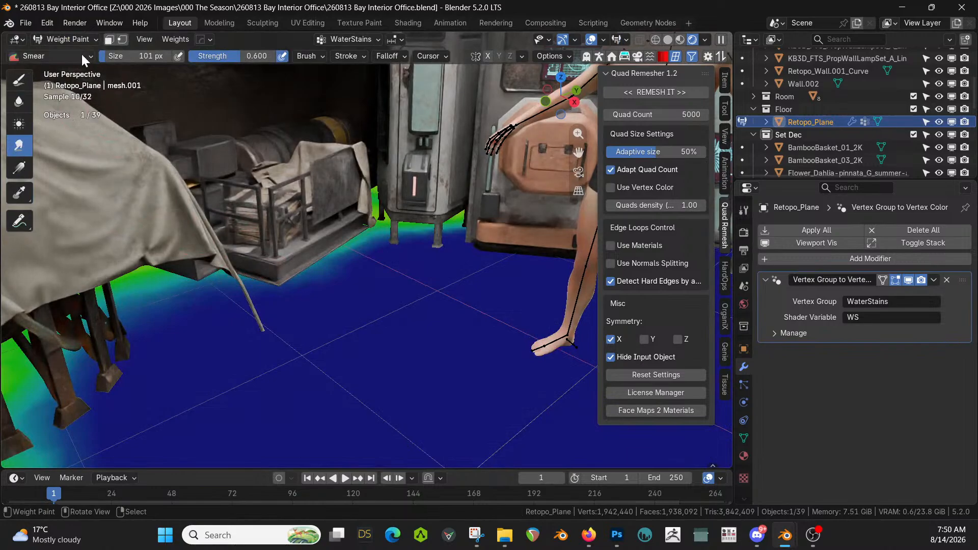
pyautogui.click(59, 56)
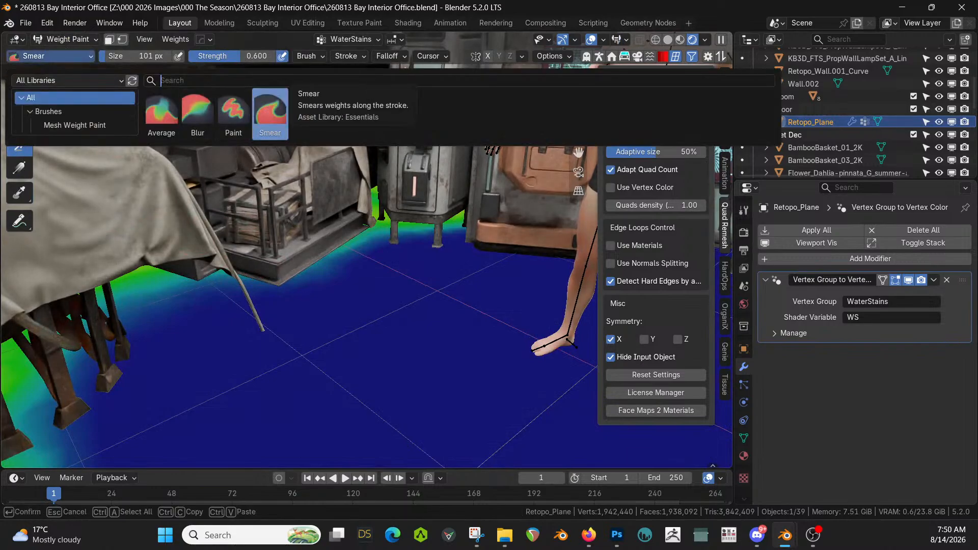
pyautogui.click(230, 106)
pyautogui.moveTo(283, 287)
pyautogui.mouseDown()
pyautogui.moveTo(219, 286)
pyautogui.moveTo(237, 295)
pyautogui.moveTo(306, 270)
pyautogui.moveTo(89, 439)
pyautogui.moveTo(76, 429)
pyautogui.moveTo(98, 411)
pyautogui.moveTo(127, 352)
pyautogui.moveTo(129, 318)
pyautogui.mouseUp()
pyautogui.moveTo(440, 229); pyautogui.dragTo(431, 251)
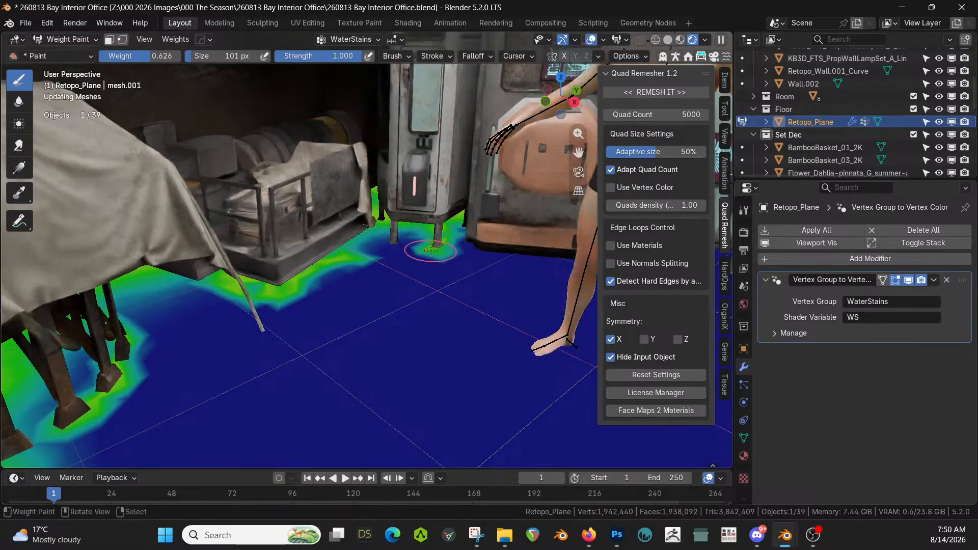
# Paint weight 0.626 on the floor along the base and feet of the large wall cabinets behind the figure
pyautogui.moveTo(452, 297)
pyautogui.keyDown('shift'); pyautogui.mouseDown(button='middle')
pyautogui.moveTo(290, 300)
pyautogui.moveTo(356, 300)
pyautogui.moveTo(325, 308)
pyautogui.mouseUp(button='middle'); pyautogui.keyUp('shift')
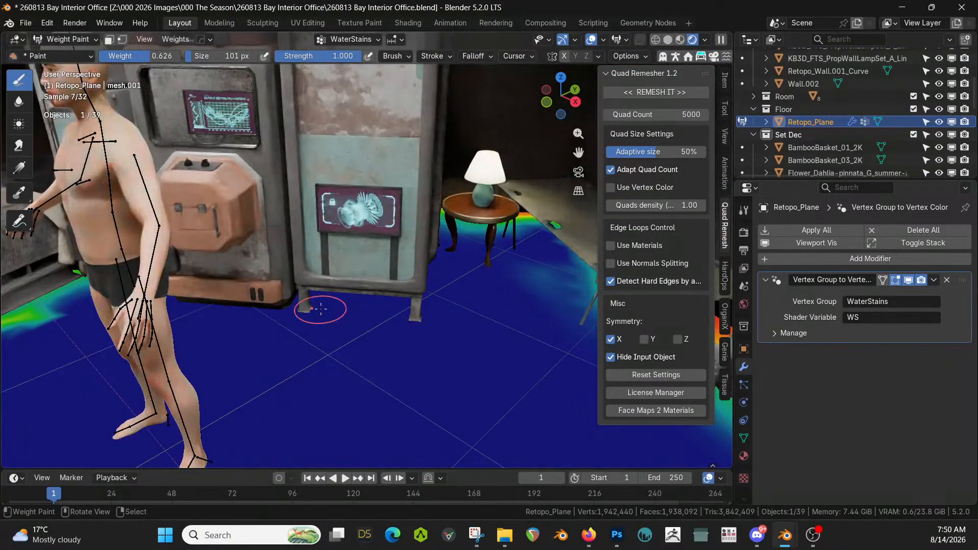
pyautogui.moveTo(319, 306); pyautogui.dragTo(319, 298)
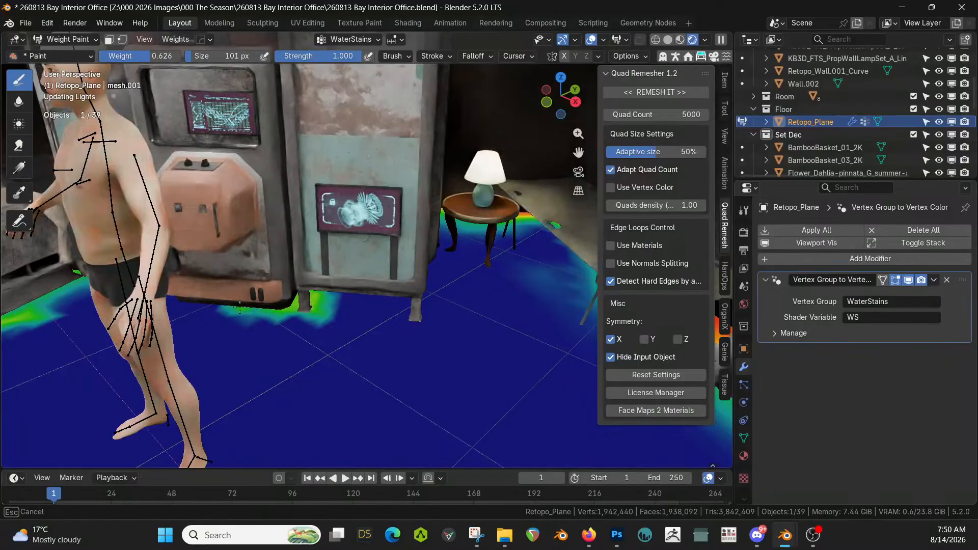
pyautogui.moveTo(240, 307); pyautogui.dragTo(227, 304)
pyautogui.moveTo(414, 312); pyautogui.dragTo(380, 302)
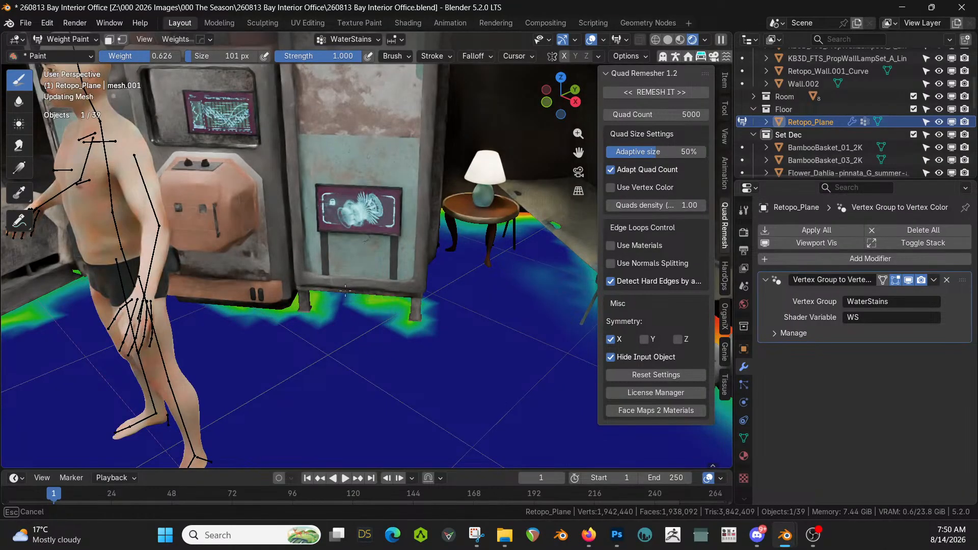
pyautogui.moveTo(416, 294); pyautogui.dragTo(483, 295, button='middle')
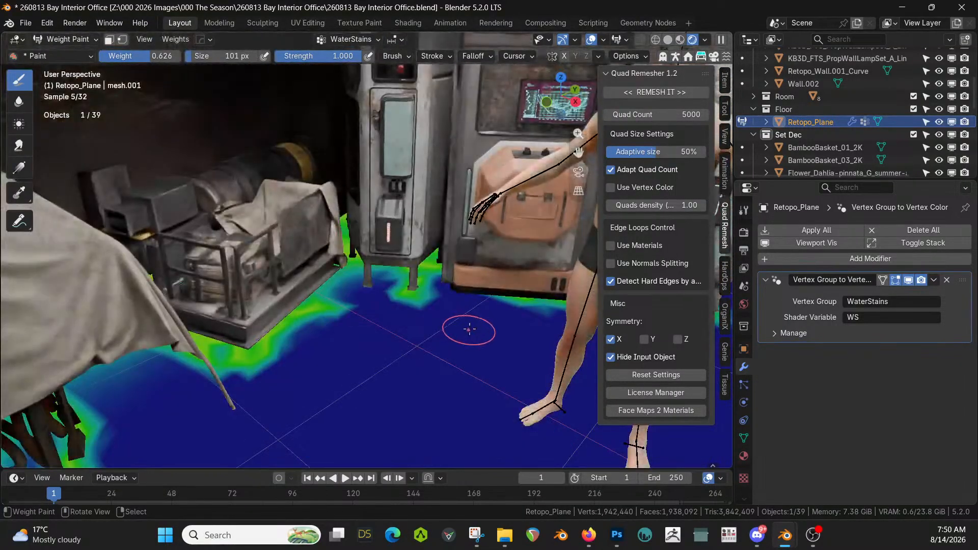
# Paint irregular weight 0.626 patches on the floor around the legs of the long wooden table and the sink stand
pyautogui.hotkey('shift', '`')
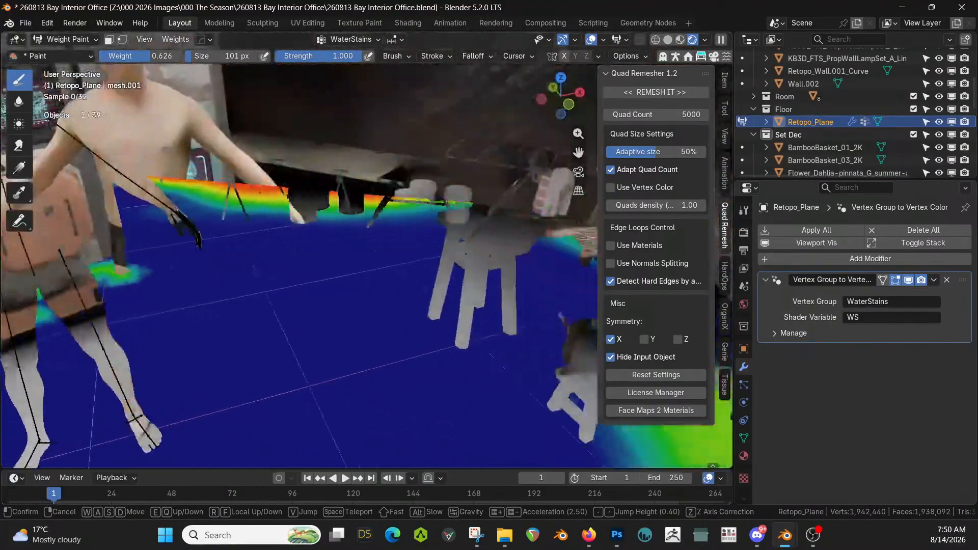
pyautogui.press('w')
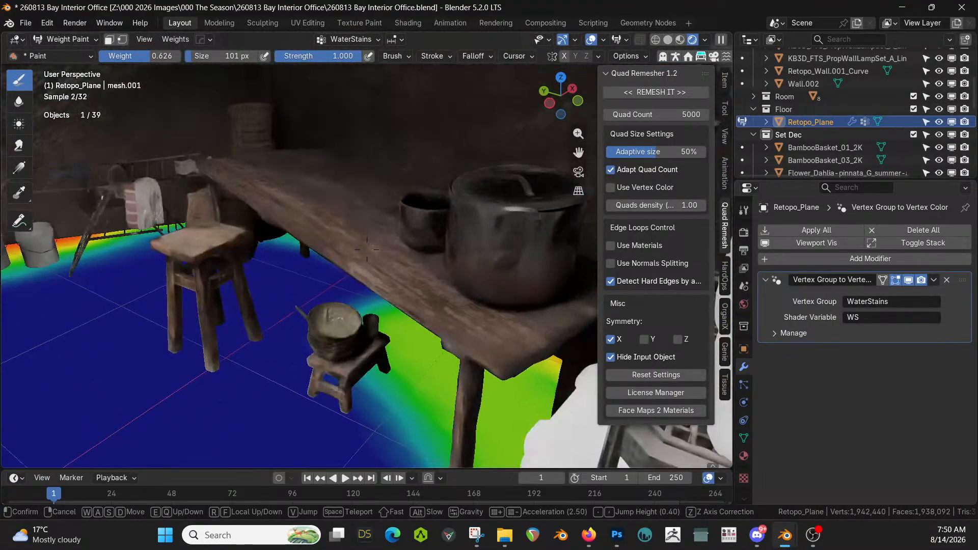
pyautogui.press('q')
pyautogui.click(480, 324)
pyautogui.hotkey('shift', '`')
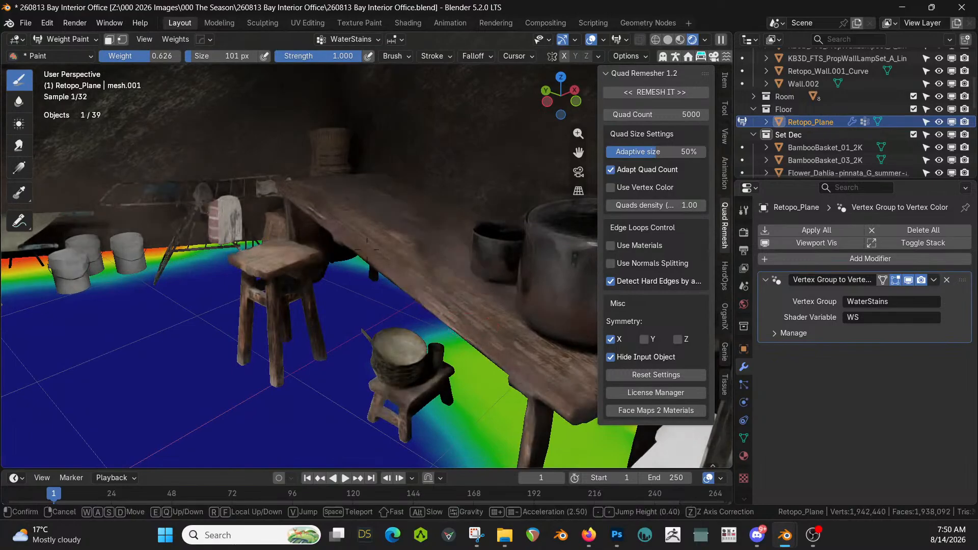
pyautogui.press('w')
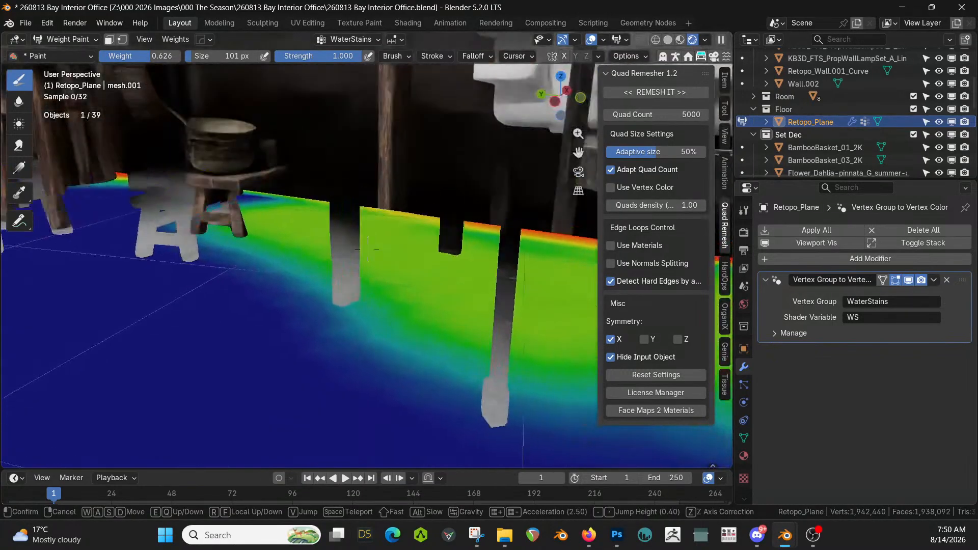
pyautogui.click(473, 326)
pyautogui.moveTo(461, 414)
pyautogui.mouseDown()
pyautogui.moveTo(437, 416)
pyautogui.moveTo(351, 365)
pyautogui.mouseUp()
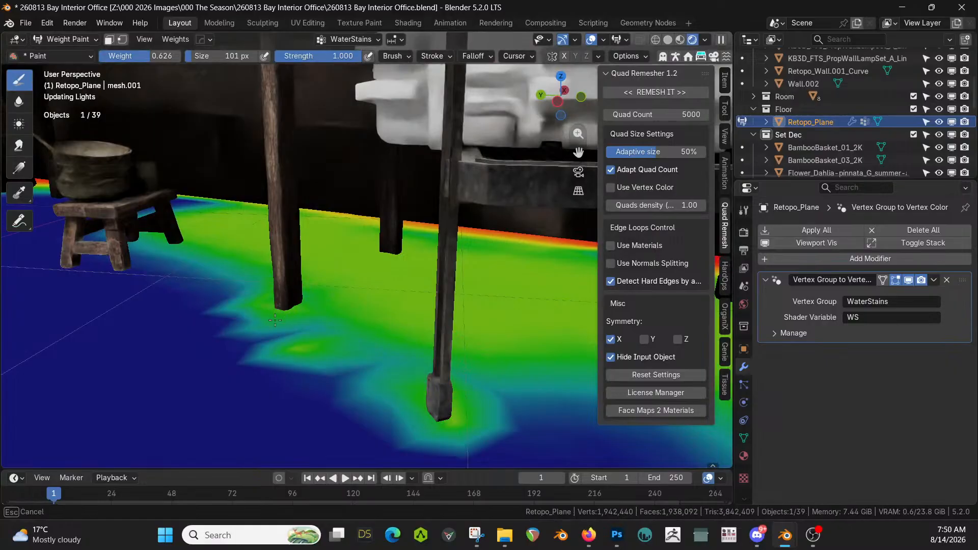
# Set the brush weight to 1 and paint the floor under the long wooden table beside the small stool
pyautogui.keyDown('shift'); pyautogui.moveTo(422, 339); pyautogui.dragTo(391, 359, button='middle'); pyautogui.keyUp('shift')
pyautogui.moveTo(418, 355); pyautogui.dragTo(311, 229, button='middle')
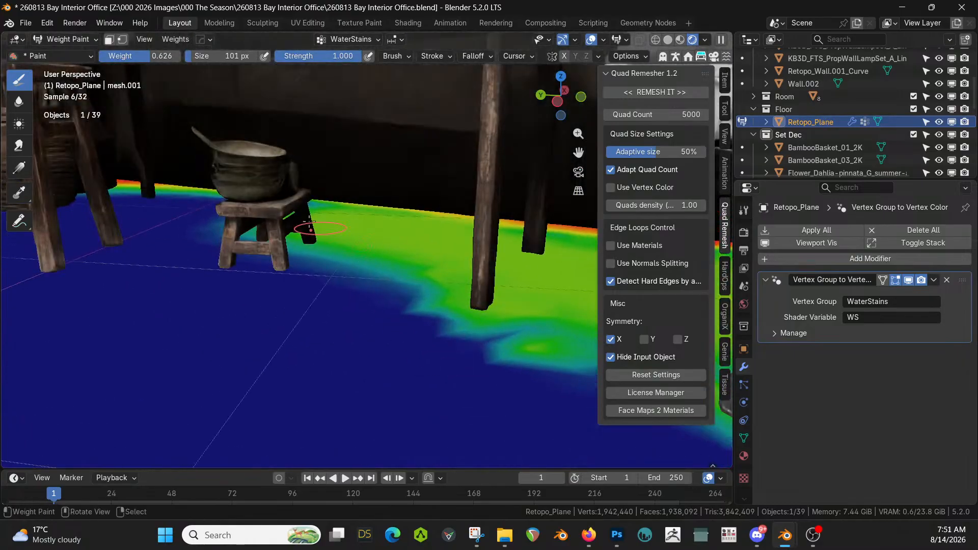
pyautogui.click(152, 60)
pyautogui.write('1')
pyautogui.press('Return')
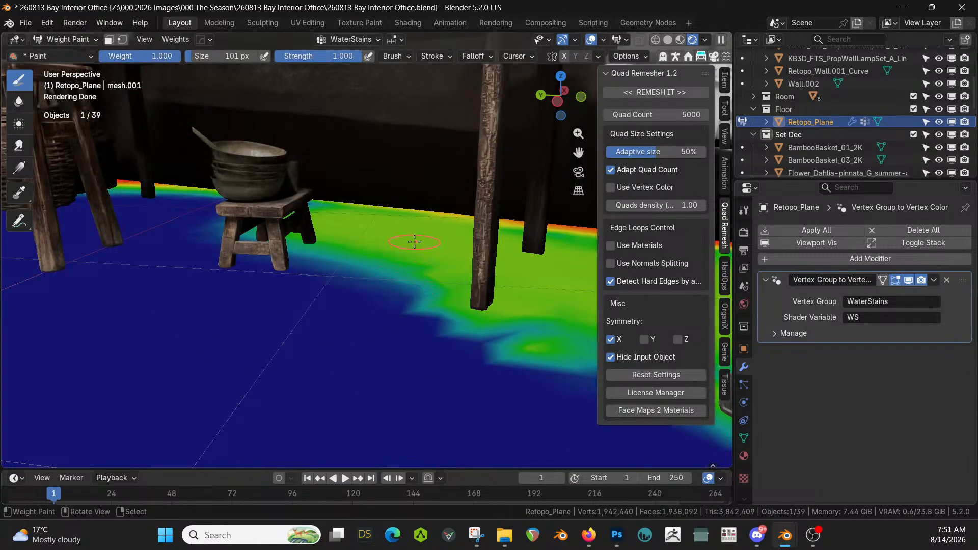
pyautogui.moveTo(415, 242)
pyautogui.mouseDown()
pyautogui.moveTo(387, 232)
pyautogui.moveTo(426, 243)
pyautogui.moveTo(386, 244)
pyautogui.mouseUp()
# Paint weight 1 accents on the floor along the cart's edge and at the base of the wall cabinets
pyautogui.scroll(-6, 375, 264)
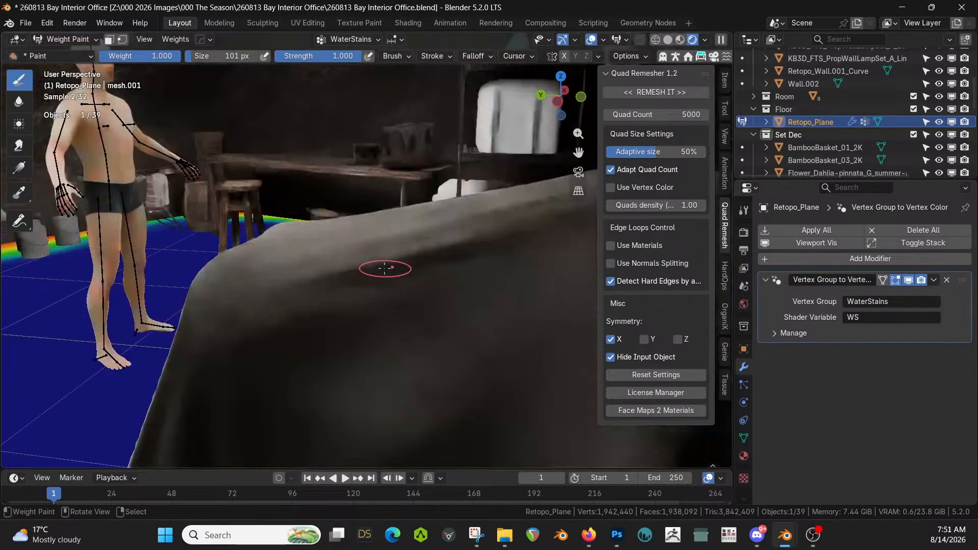
pyautogui.moveTo(229, 277)
pyautogui.keyDown('shift'); pyautogui.mouseDown(button='middle')
pyautogui.moveTo(400, 281)
pyautogui.moveTo(373, 285)
pyautogui.mouseUp(button='middle'); pyautogui.keyUp('shift')
pyautogui.scroll(6, 372, 286)
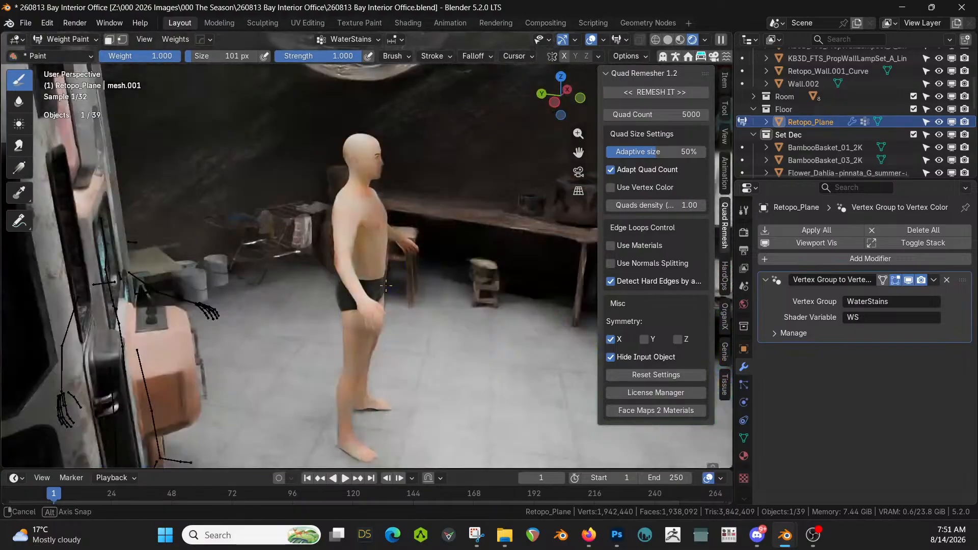
pyautogui.hotkey('shift', '`')
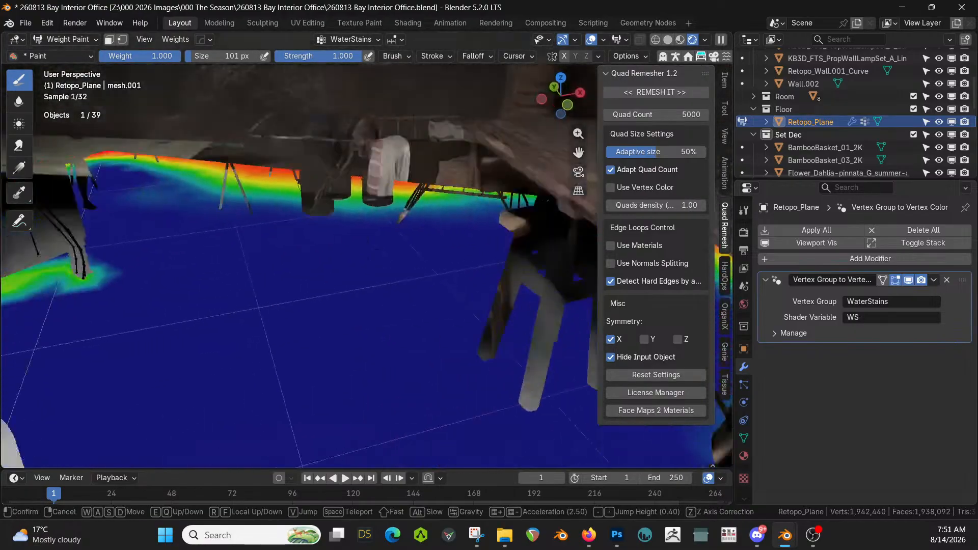
pyautogui.click(372, 285)
pyautogui.moveTo(140, 327)
pyautogui.mouseDown()
pyautogui.moveTo(57, 341)
pyautogui.moveTo(32, 321)
pyautogui.mouseUp()
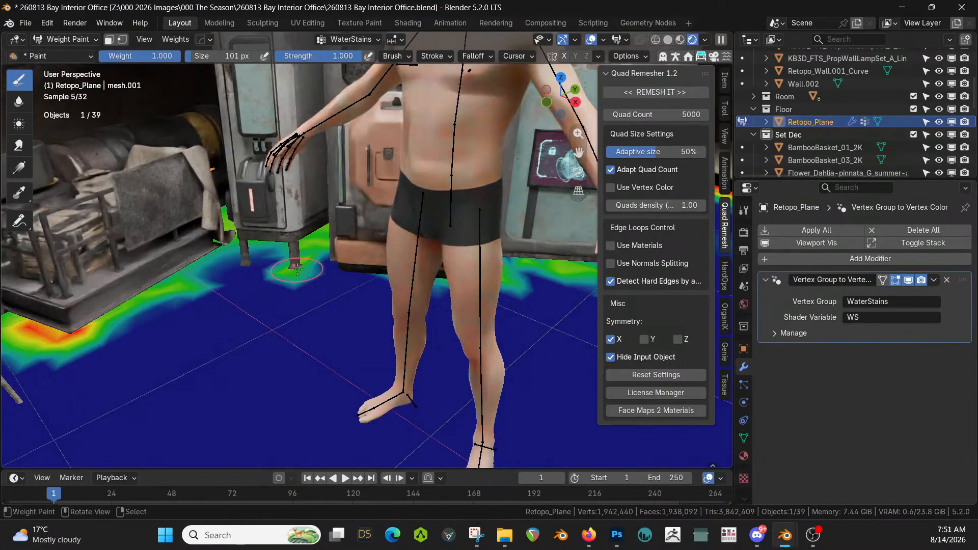
pyautogui.moveTo(528, 268); pyautogui.dragTo(576, 265)
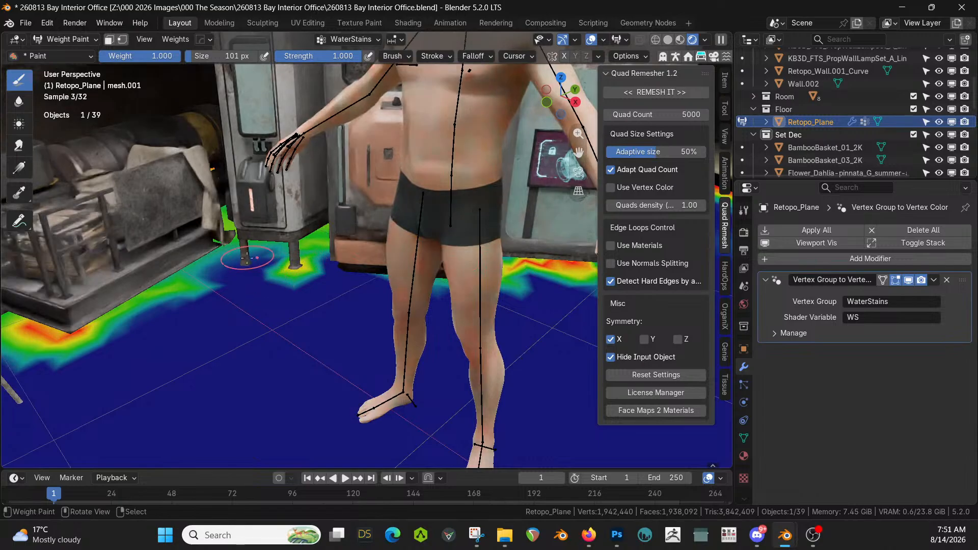
pyautogui.moveTo(233, 233)
pyautogui.mouseDown()
pyautogui.moveTo(230, 225)
pyautogui.moveTo(213, 259)
pyautogui.moveTo(202, 256)
pyautogui.mouseUp()
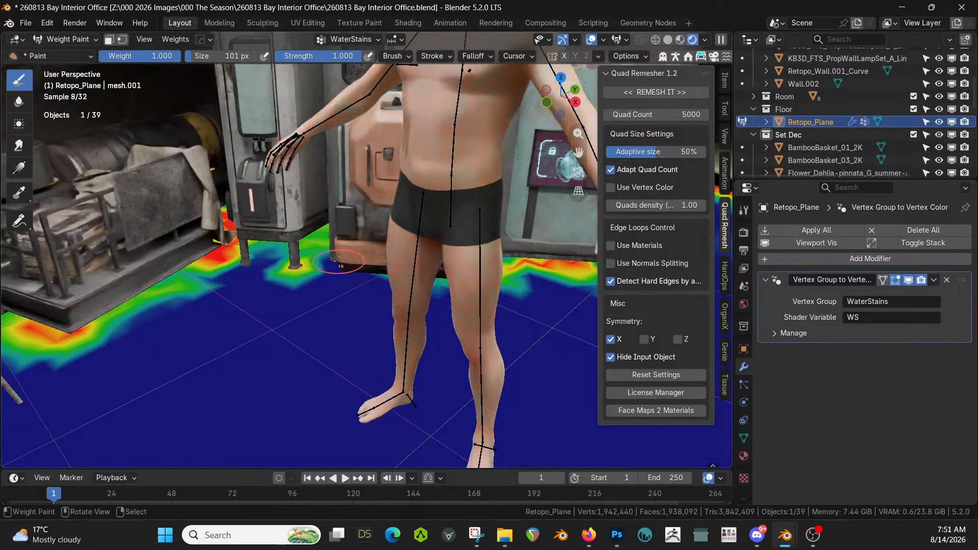
# Paint weight 1 strokes on the floor beneath the draped table and around its legs
pyautogui.hotkey('shift', '`')
pyautogui.click(367, 250)
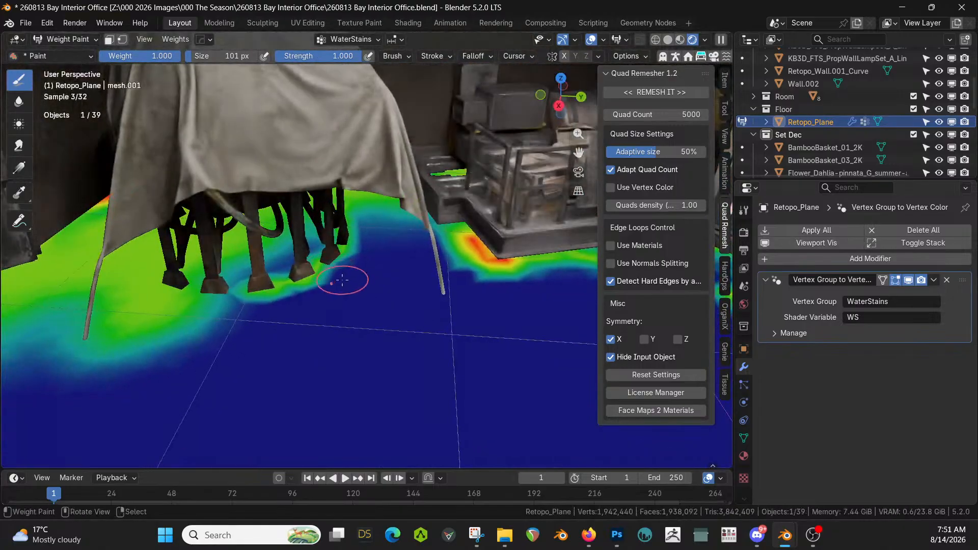
pyautogui.moveTo(125, 281)
pyautogui.mouseDown()
pyautogui.moveTo(243, 272)
pyautogui.moveTo(272, 292)
pyautogui.moveTo(352, 249)
pyautogui.moveTo(347, 213)
pyautogui.moveTo(228, 230)
pyautogui.moveTo(192, 249)
pyautogui.moveTo(149, 245)
pyautogui.moveTo(52, 263)
pyautogui.moveTo(163, 275)
pyautogui.mouseUp()
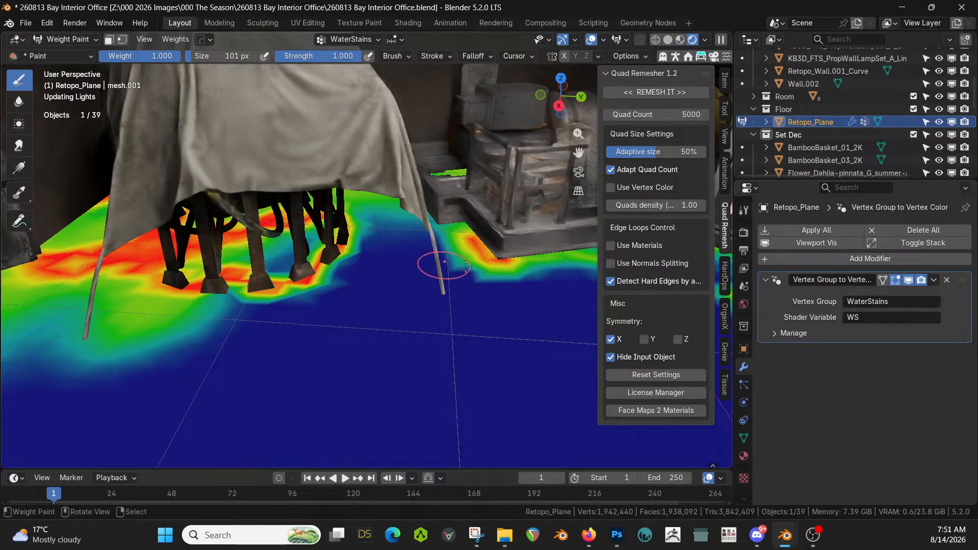
# Paint one more weight 1 stroke on the floor between the draped table and the cart, and return to Object Mode
pyautogui.click(447, 220)
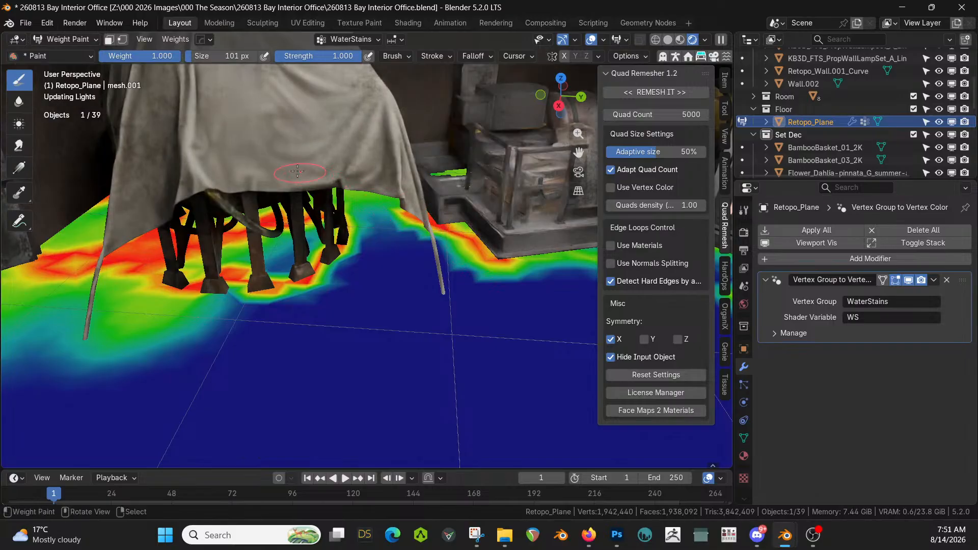
pyautogui.click(81, 39)
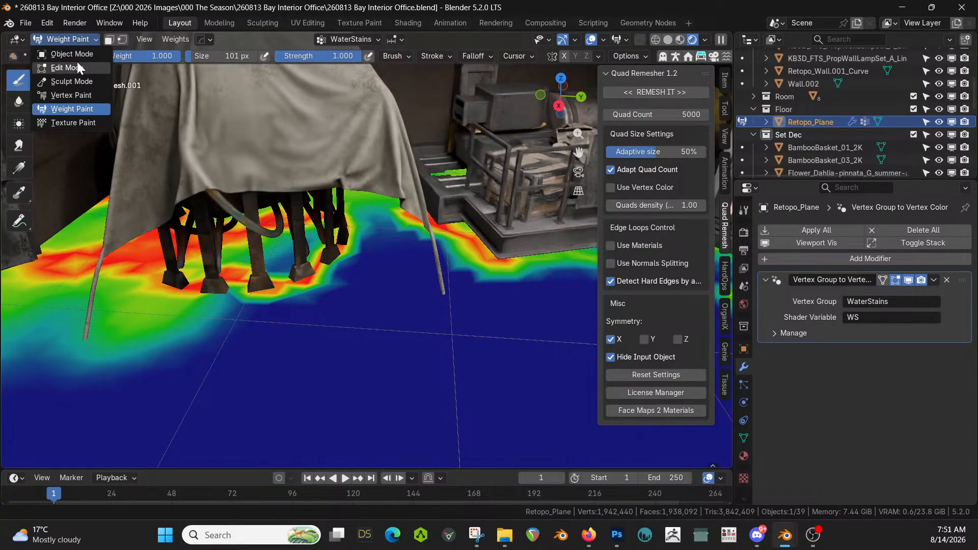
pyautogui.click(88, 53)
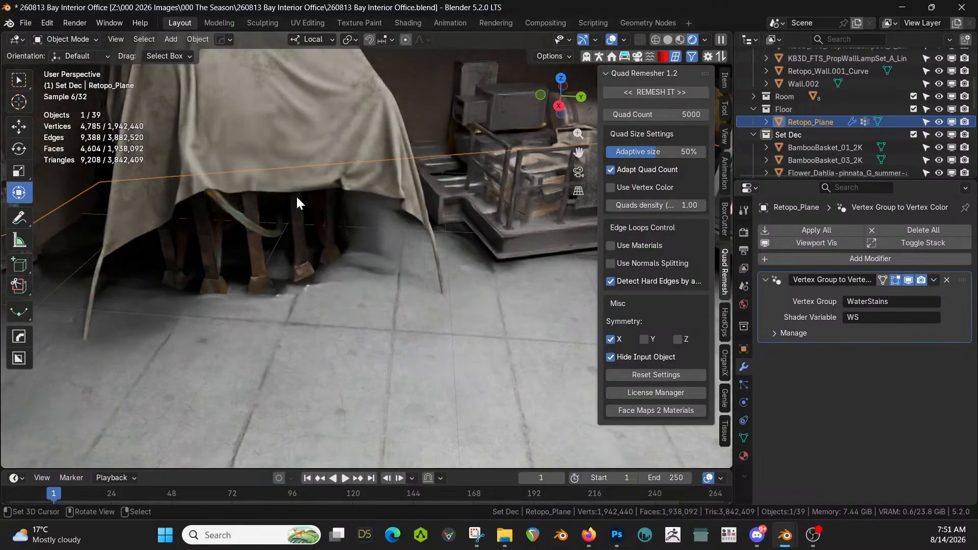
# Walk through the room to examine the floor stains and props, from the long wooden table to the shelf with the white crates
pyautogui.hotkey('shift', '`')
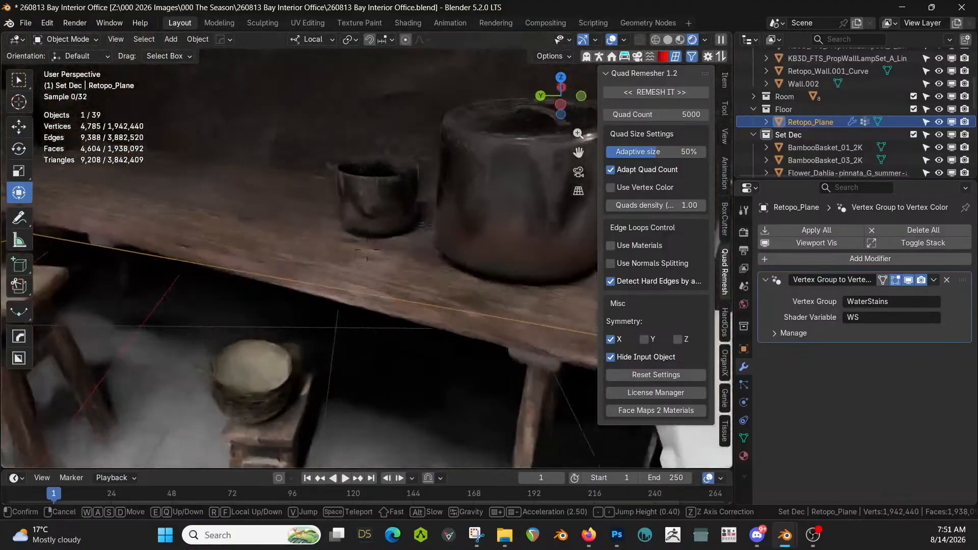
pyautogui.click(427, 295)
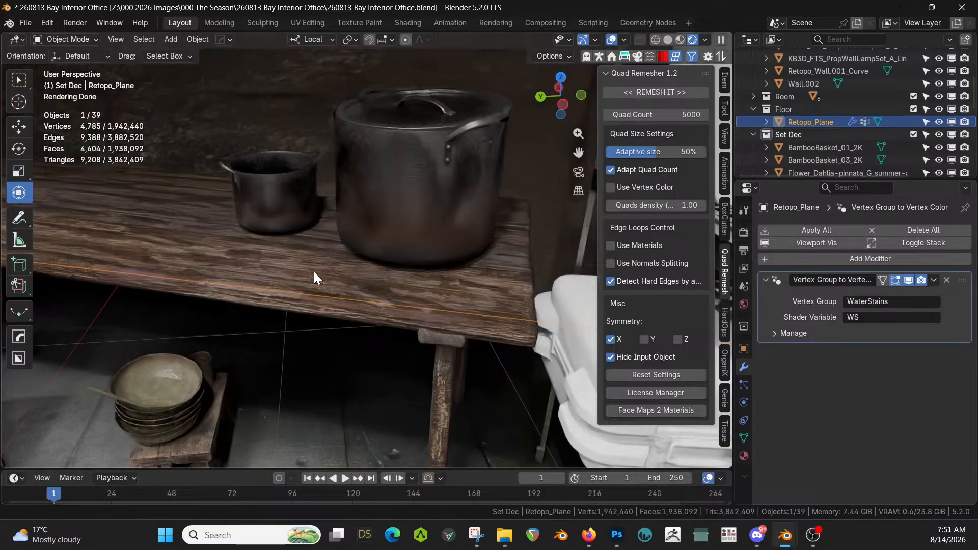
pyautogui.hotkey('shift', '`')
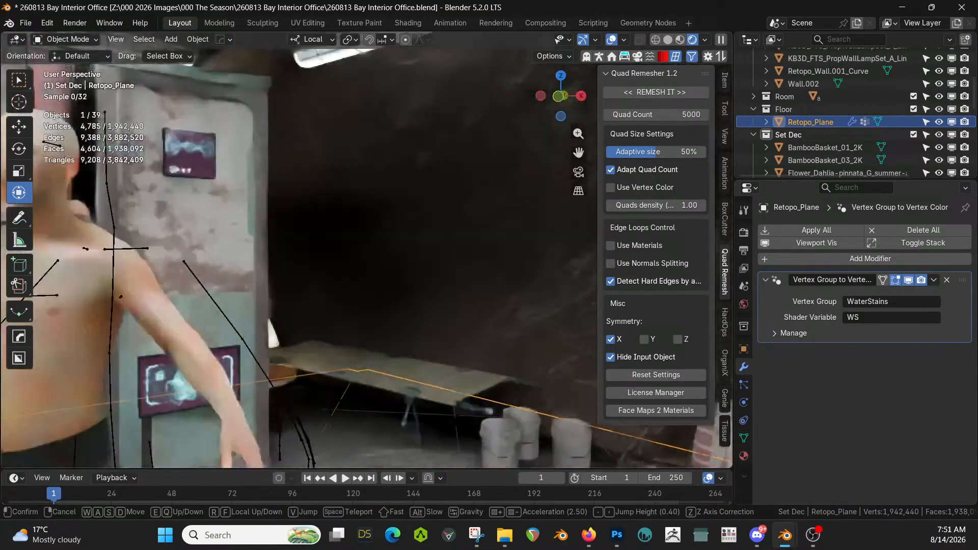
pyautogui.press('w')
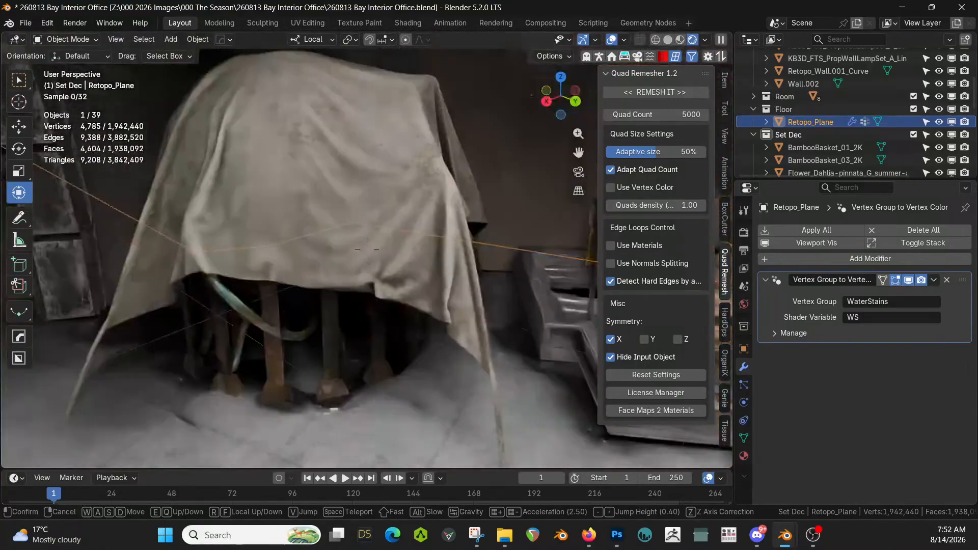
pyautogui.press('s')
pyautogui.press('w')
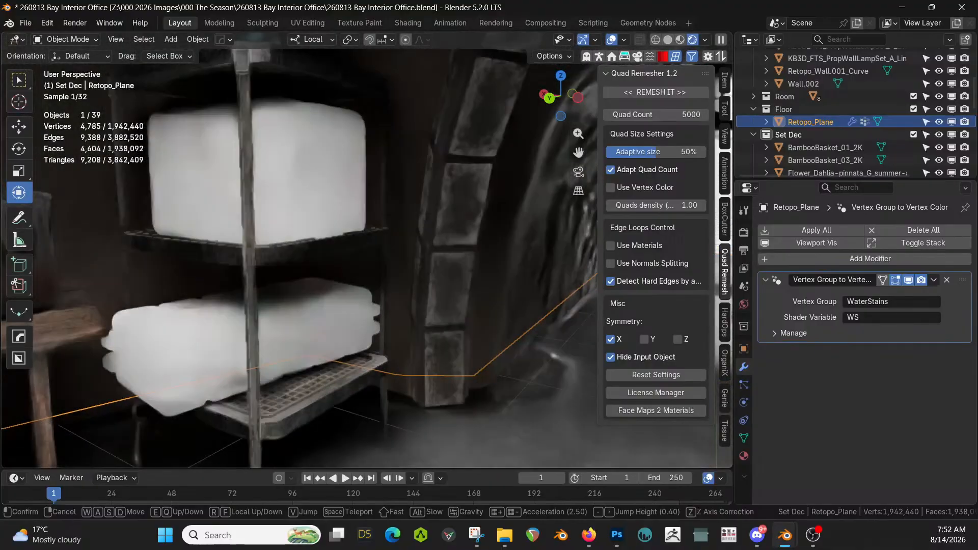
pyautogui.click(315, 272)
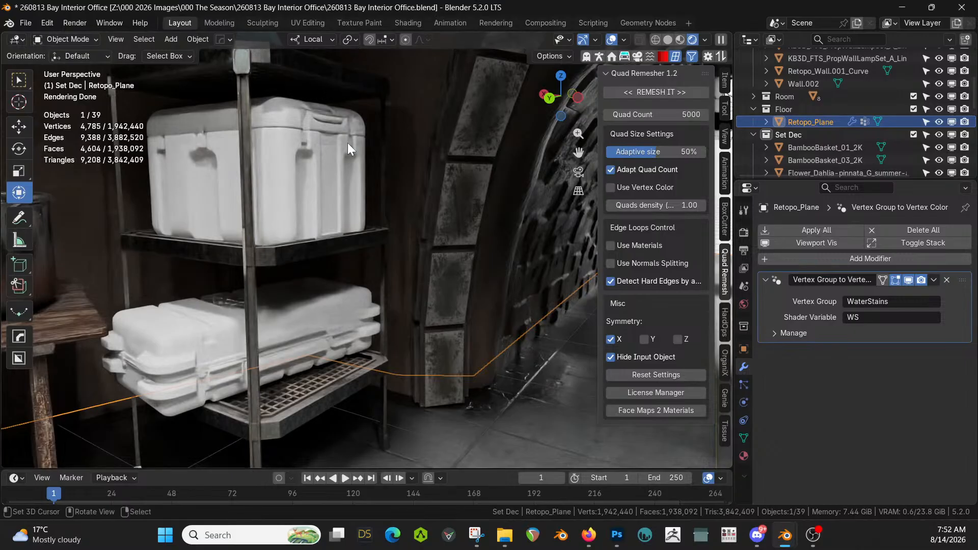
# Show the shelf crates' materials and replace the lid material of the long lower crate with KB3D_MIL_PlasticRedA
pyautogui.click(307, 143)
pyautogui.click(744, 456)
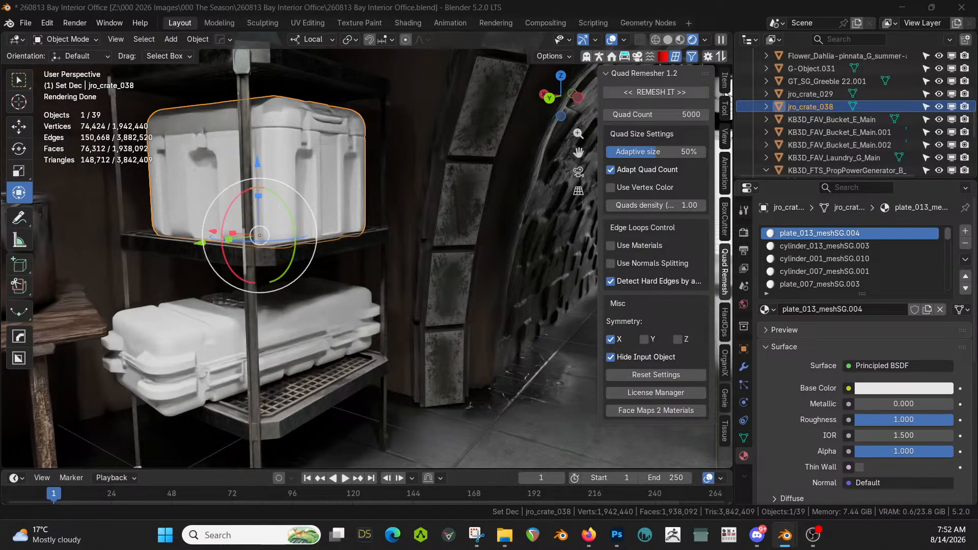
pyautogui.click(157, 336)
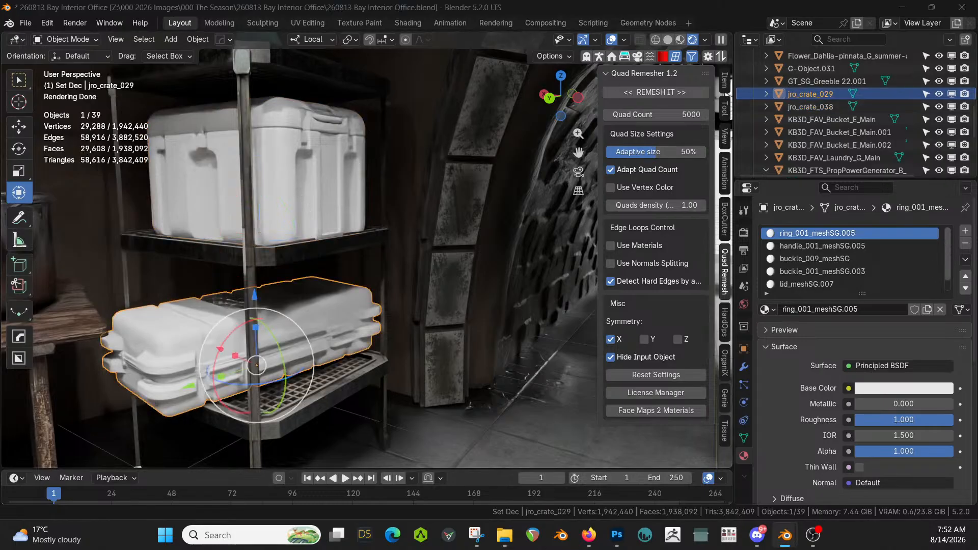
pyautogui.moveTo(968, 171); pyautogui.dragTo(828, 286)
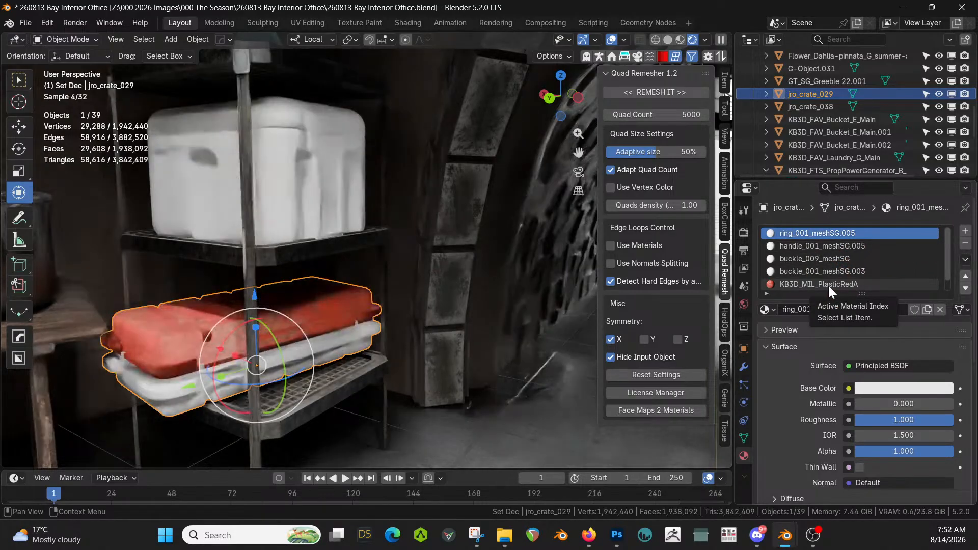
# Remove the main_meshSG.009 material slot from the long lower crate so its body takes KB3D_MIL_PlasticRedA
pyautogui.scroll(-1, 856, 270)
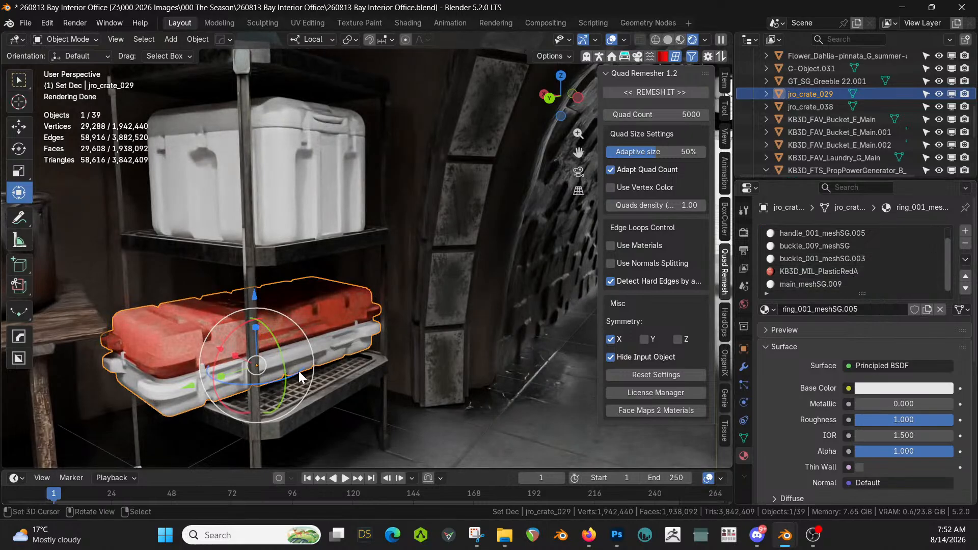
pyautogui.click(820, 284)
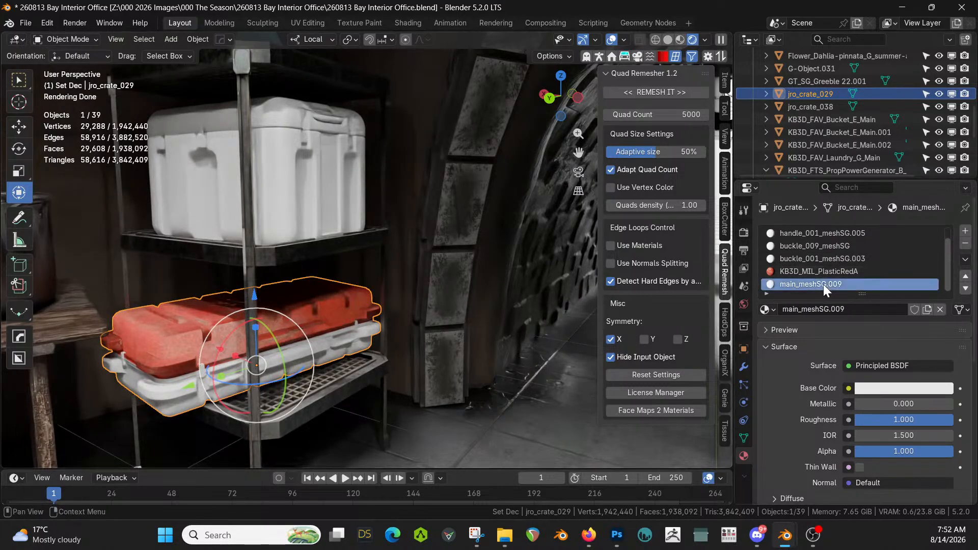
pyautogui.click(966, 244)
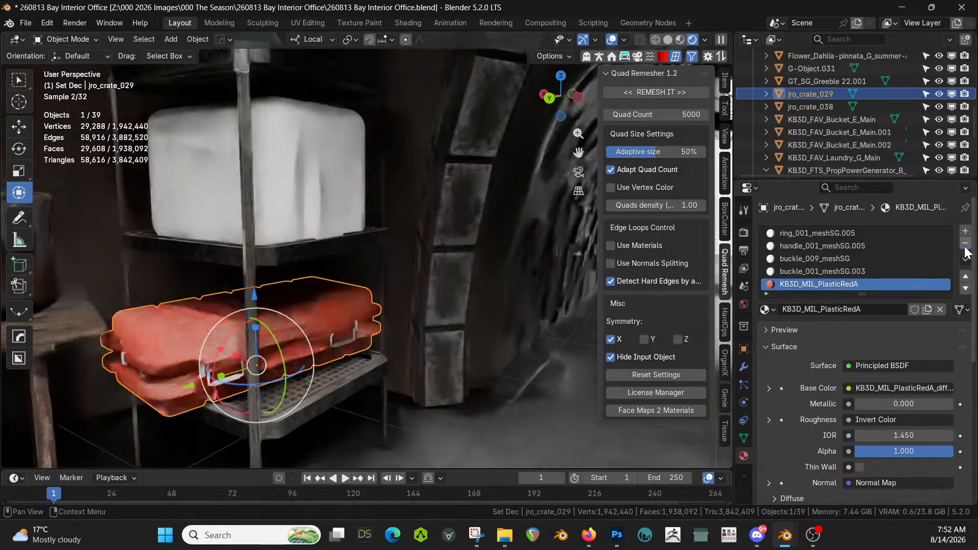
# Move the KB3D_MIL_PlasticRedA slot above the two buckle slots and remove both buckle slots from the red crate
pyautogui.click(812, 271)
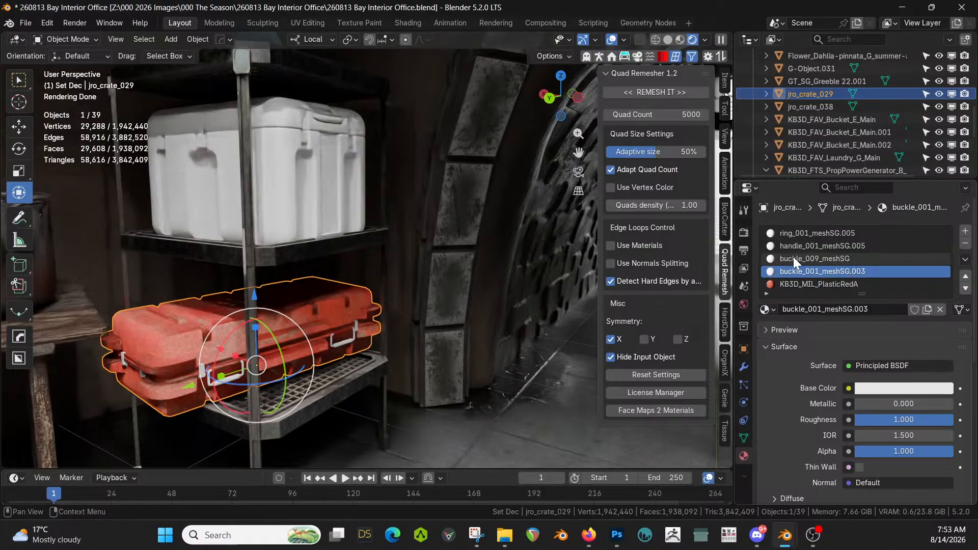
pyautogui.click(849, 285)
pyautogui.click(966, 275)
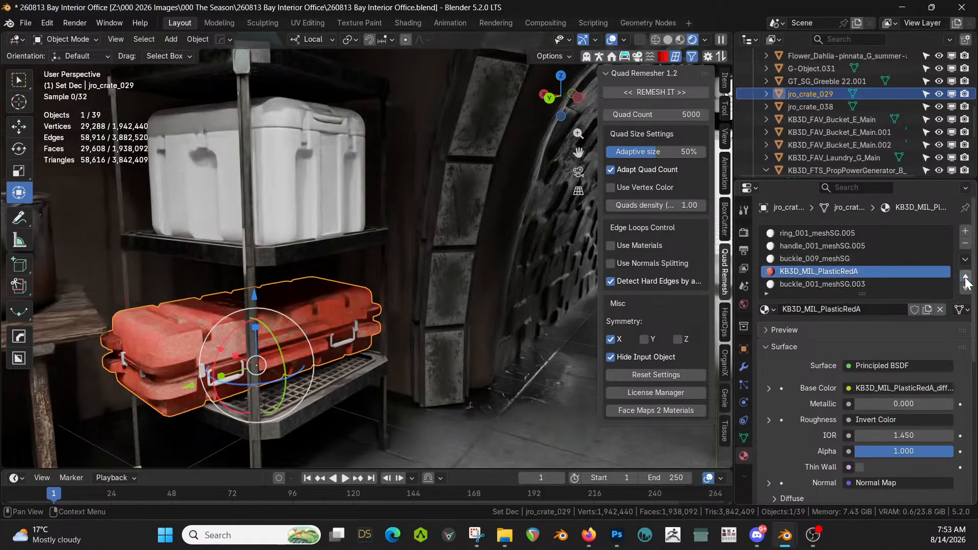
pyautogui.click(966, 276)
pyautogui.click(841, 271)
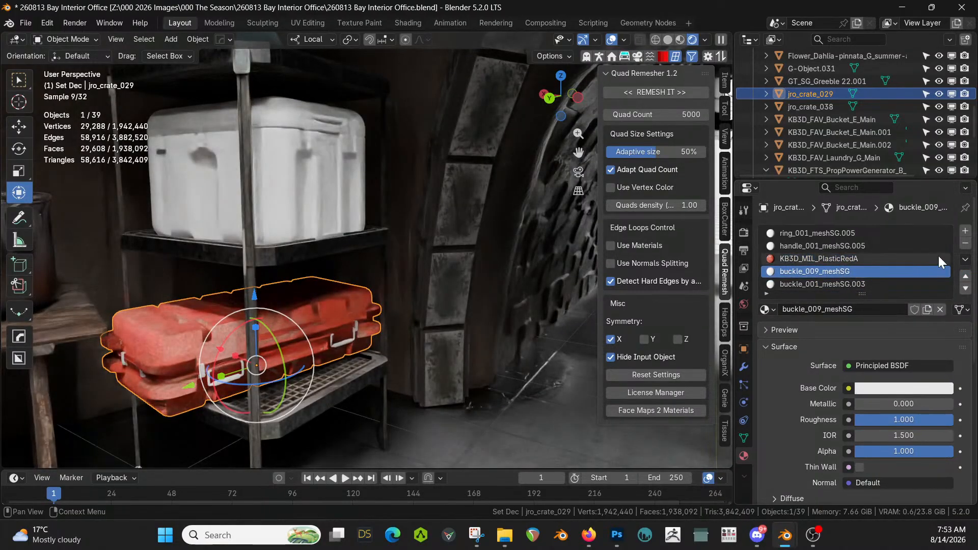
pyautogui.click(965, 243)
pyautogui.click(965, 243)
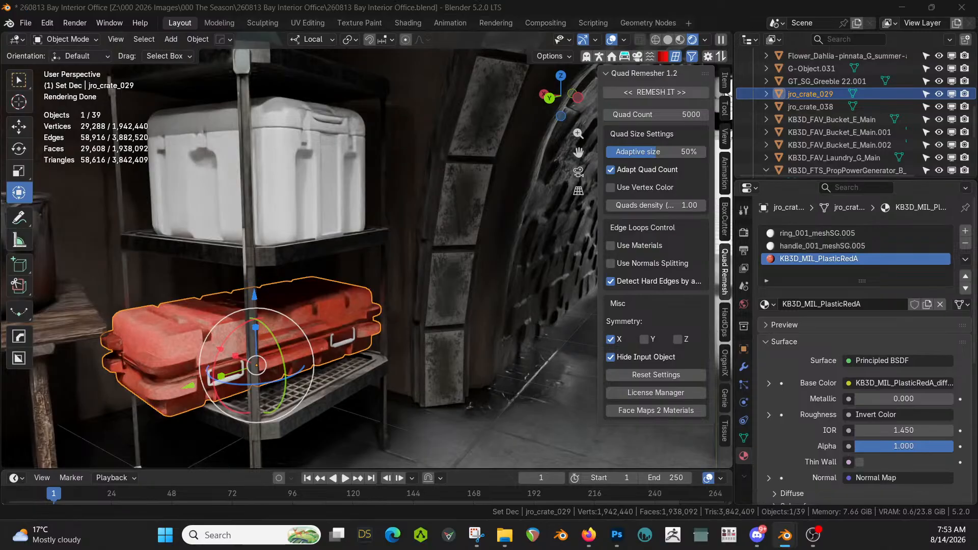
# Assign the KB3D_MIL_PlasticBlackA material to the red crate's handle_001_meshSG.005 slot
pyautogui.moveTo(821, 213); pyautogui.dragTo(824, 246)
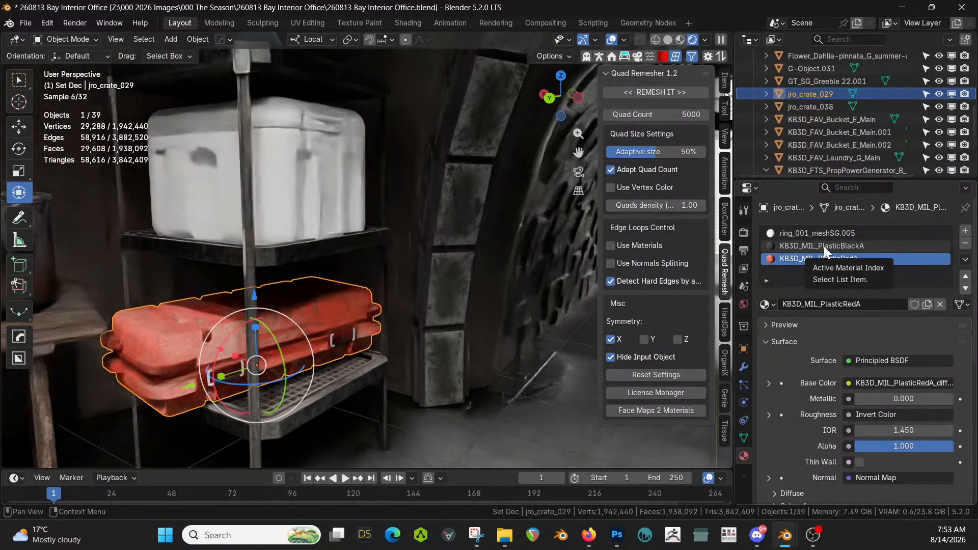
pyautogui.click(824, 246)
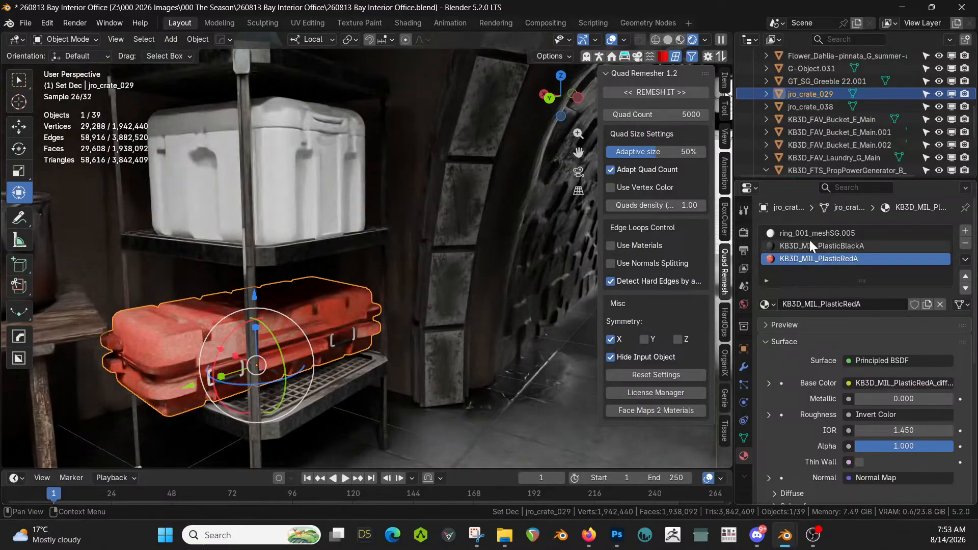
# Replace the red crate's ring_001_meshSG.005 material with the dark anodized matte metal from the KO-Metal KPACK
pyautogui.click(810, 234)
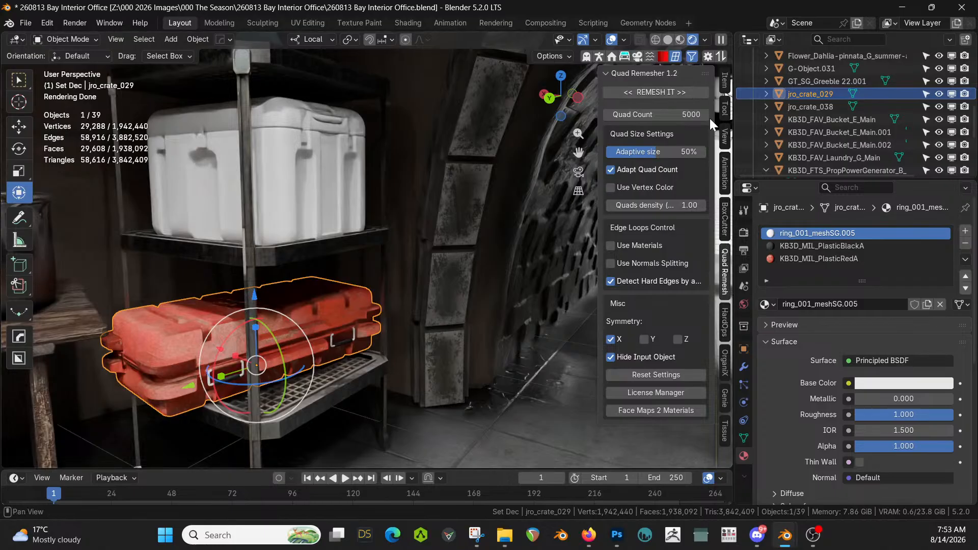
pyautogui.click(664, 57)
pyautogui.click(724, 288)
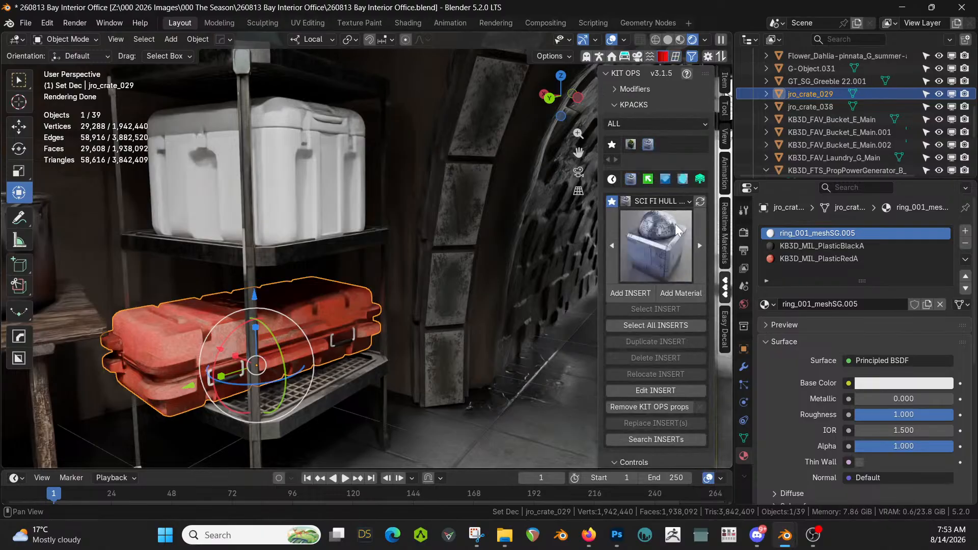
pyautogui.click(671, 202)
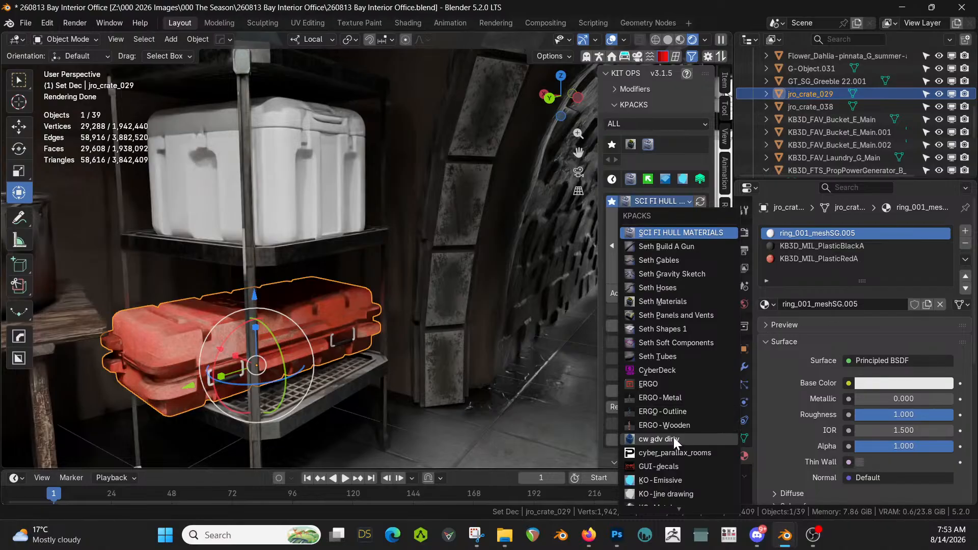
pyautogui.scroll(-2, 676, 448)
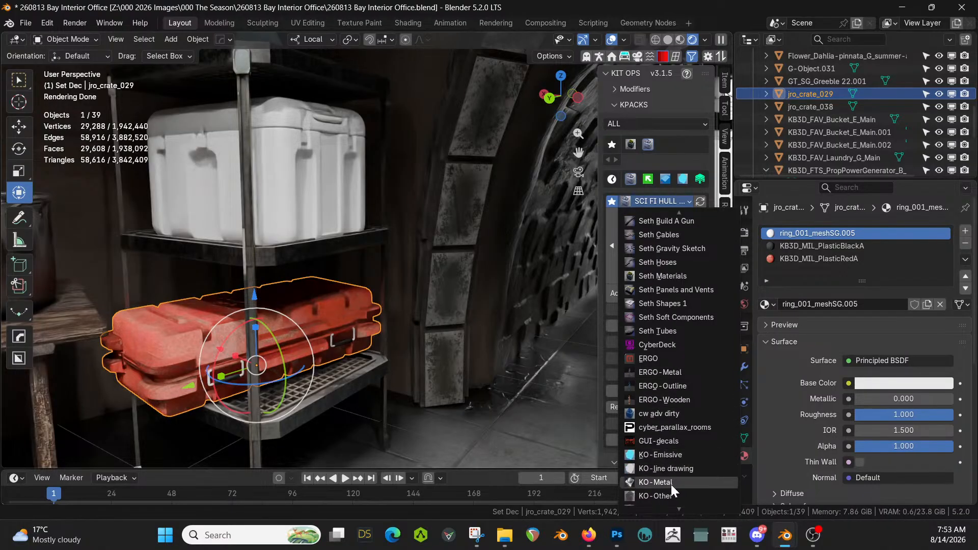
pyautogui.click(671, 482)
pyautogui.click(658, 252)
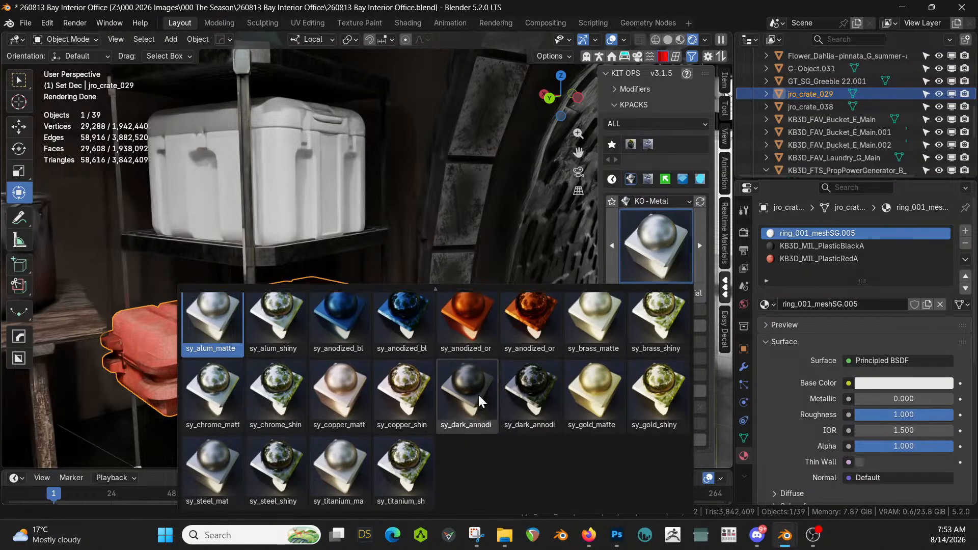
pyautogui.click(478, 393)
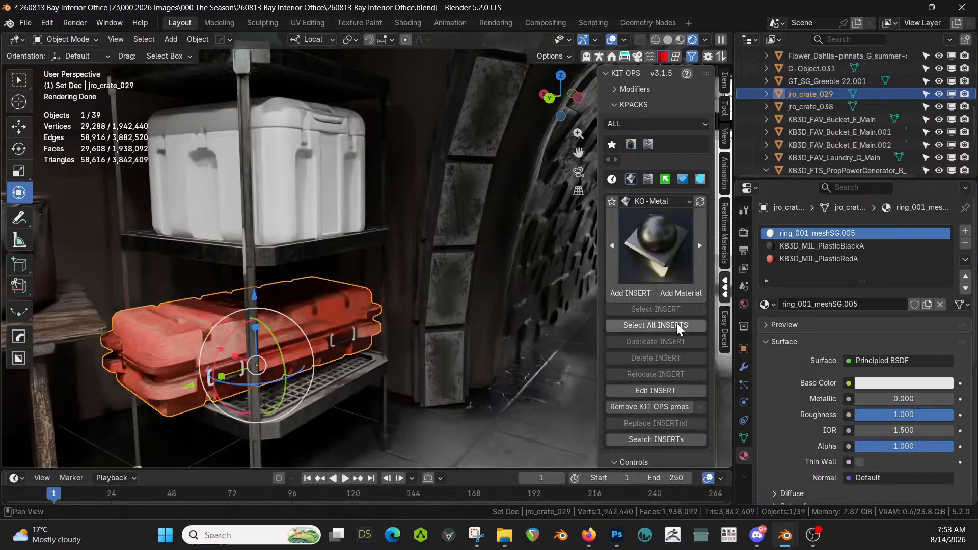
pyautogui.click(683, 294)
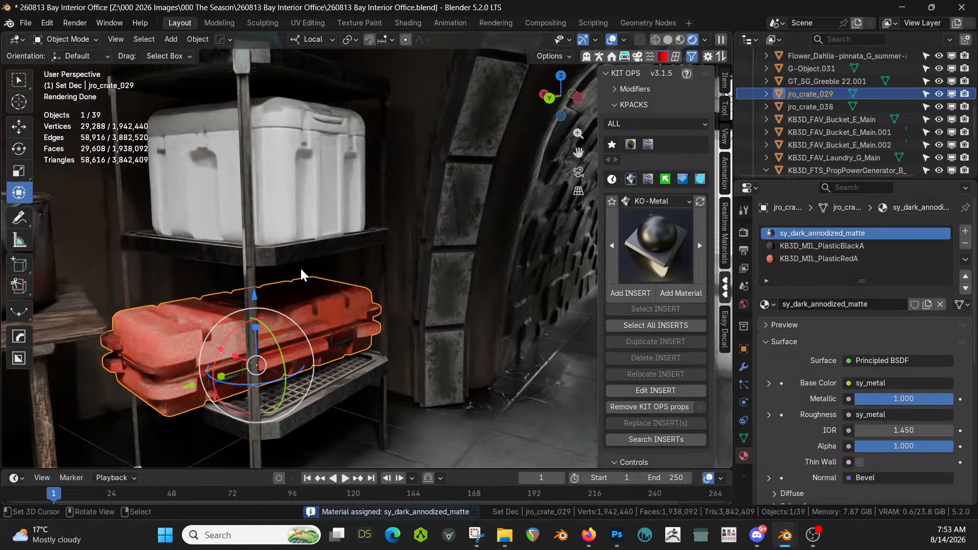
# Move the ring_001_meshSG.007 slot to the top of the white upper crate's material slot list
pyautogui.click(307, 125)
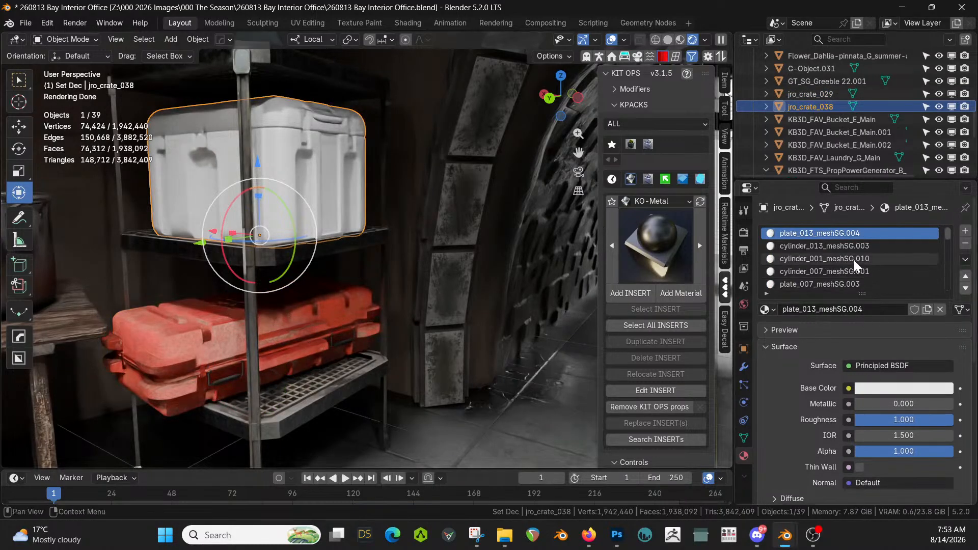
pyautogui.scroll(-4, 854, 260)
pyautogui.scroll(-5, 854, 266)
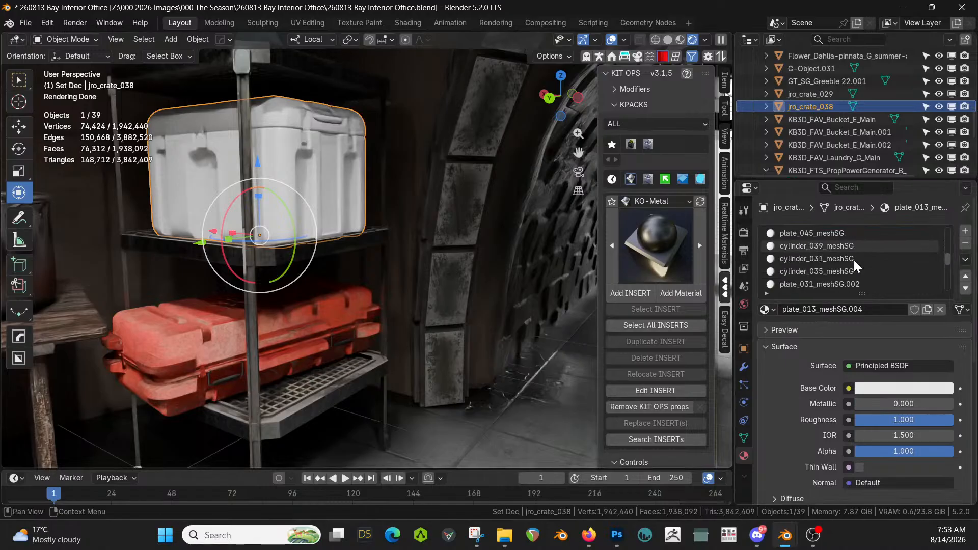
pyautogui.scroll(-2, 854, 259)
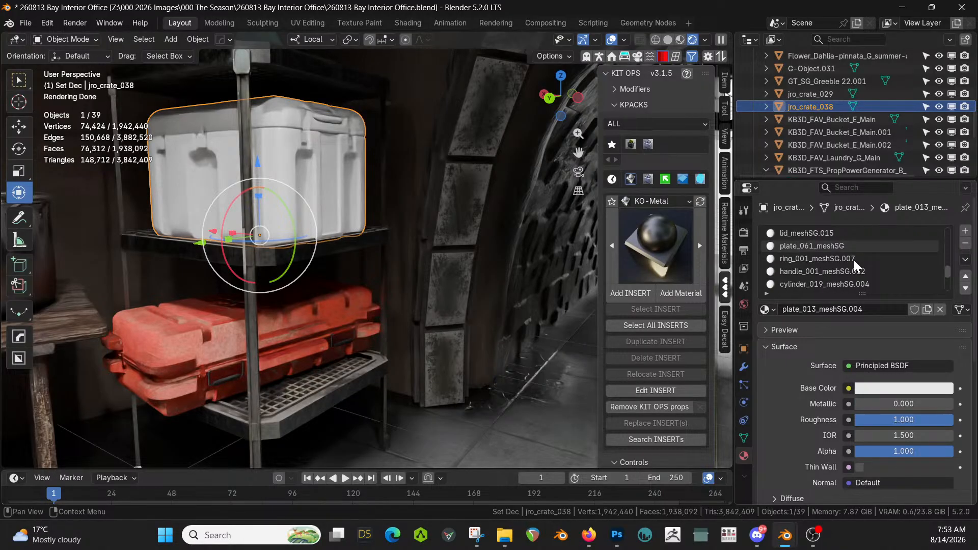
pyautogui.click(815, 272)
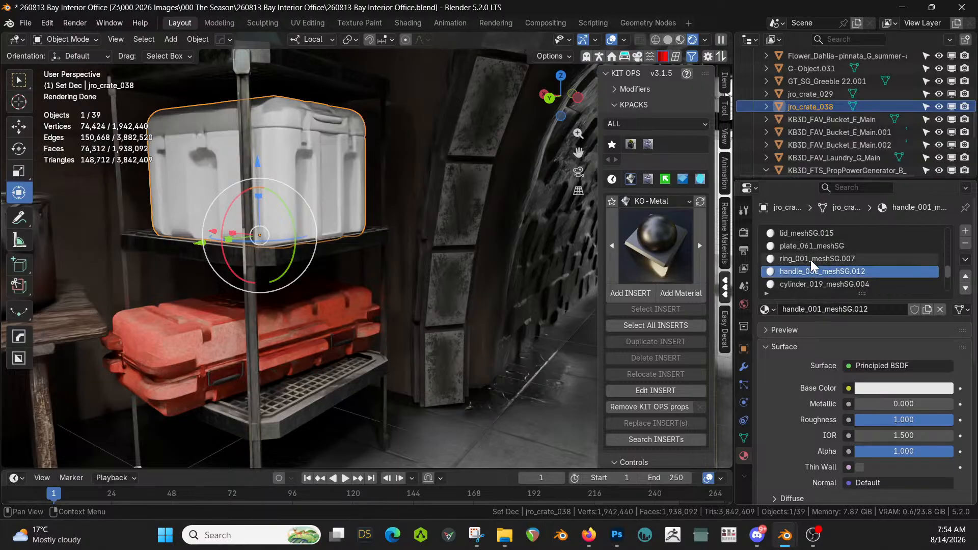
pyautogui.click(815, 259)
pyautogui.click(822, 271)
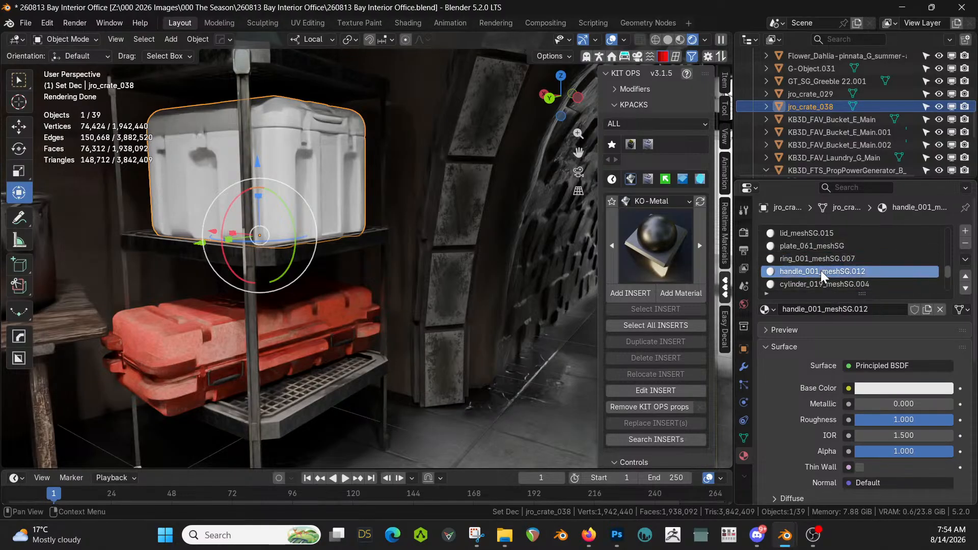
pyautogui.click(830, 260)
pyautogui.click(965, 261)
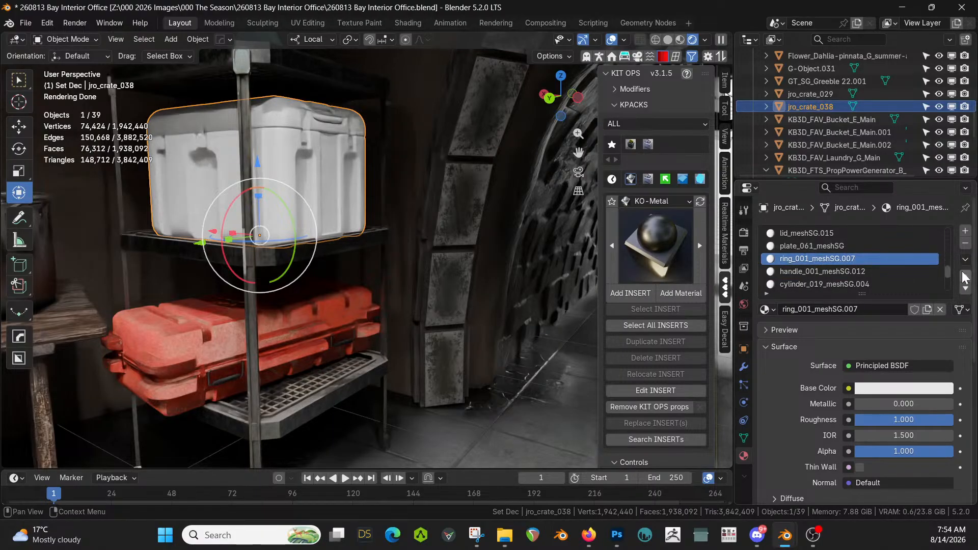
pyautogui.click(967, 277)
pyautogui.click(967, 277)
pyautogui.click(967, 277)
pyautogui.click(967, 277)
pyautogui.click(967, 278)
pyautogui.click(966, 278)
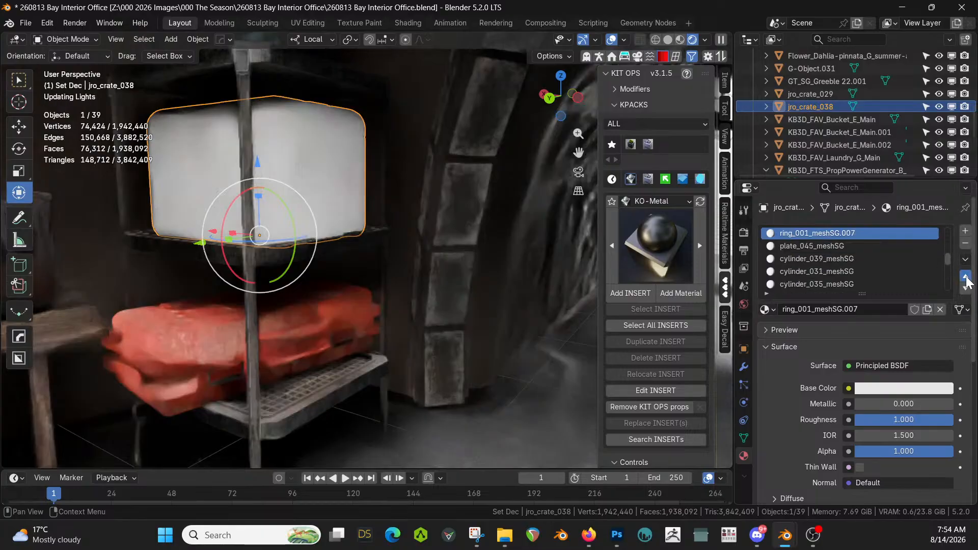
pyautogui.click(966, 278)
pyautogui.click(966, 277)
pyautogui.click(966, 277)
pyautogui.click(966, 277)
pyautogui.click(966, 278)
pyautogui.click(966, 277)
pyautogui.click(966, 277)
pyautogui.click(966, 278)
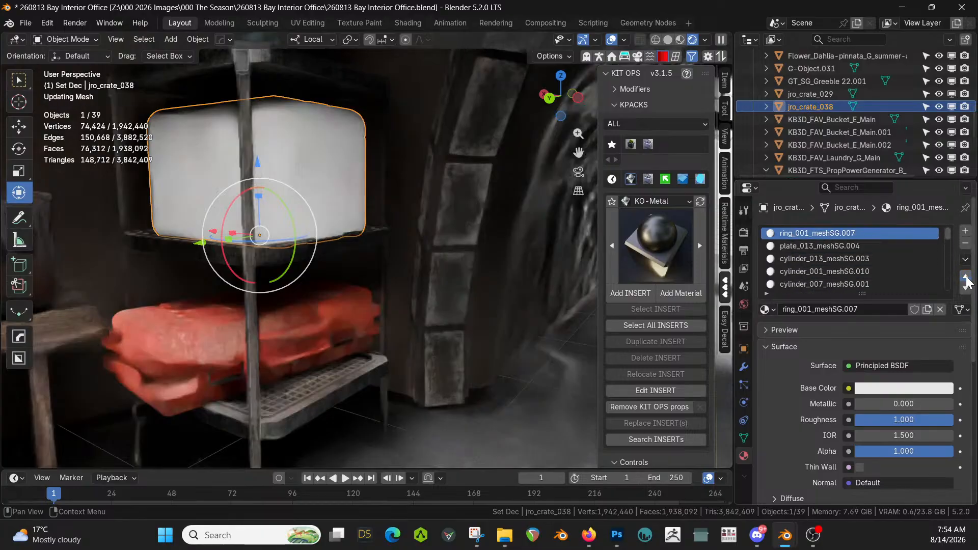
# Apply the green KB3D_MIL_PlasticGreenB material to the body of the upper crate
pyautogui.rightClick(327, 122)
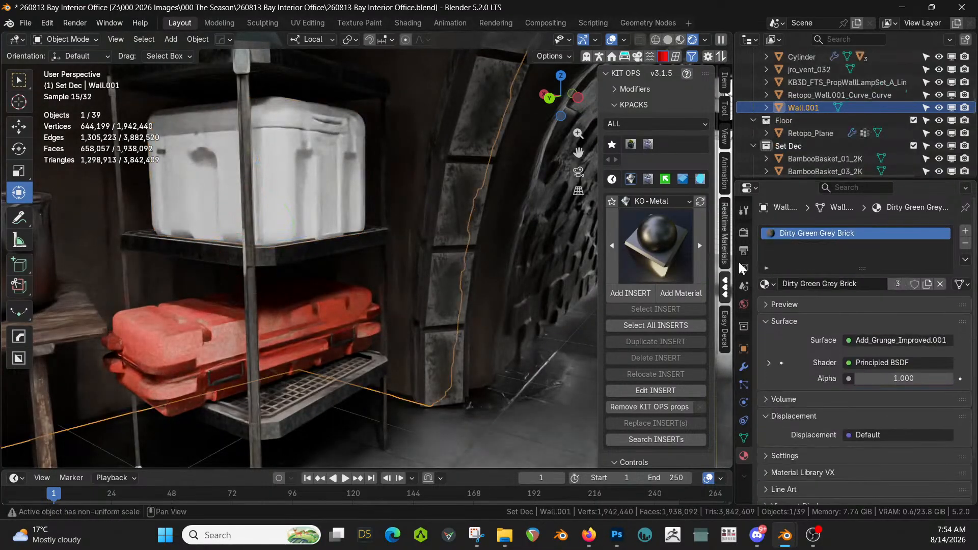
pyautogui.rightClick(293, 152)
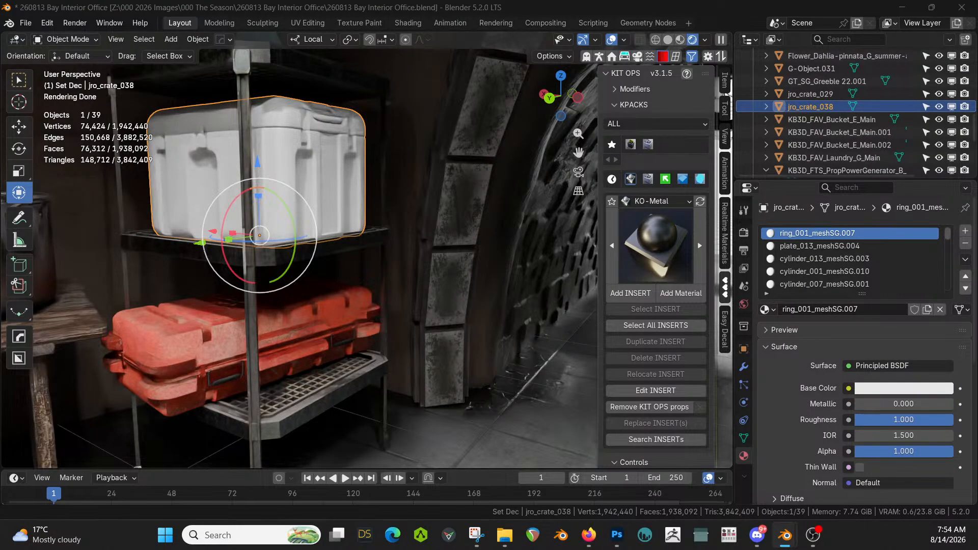
pyautogui.moveTo(977, 153); pyautogui.dragTo(314, 219)
pyautogui.moveTo(292, 180); pyautogui.dragTo(291, 181)
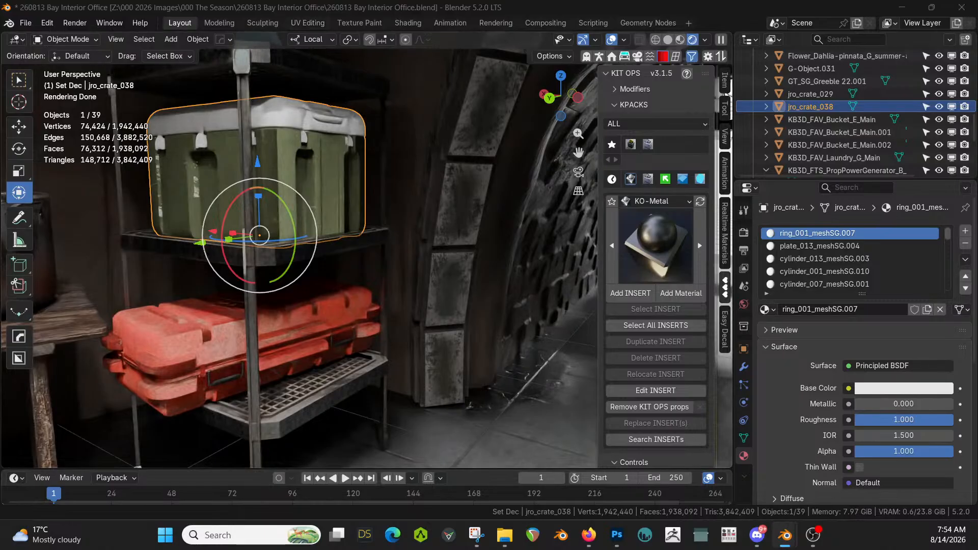
# Find KB3D_MIL_PlasticGreenB among the existing materials and assign it to the upper crate's lid_meshSG.015 slot
pyautogui.scroll(-3, 861, 272)
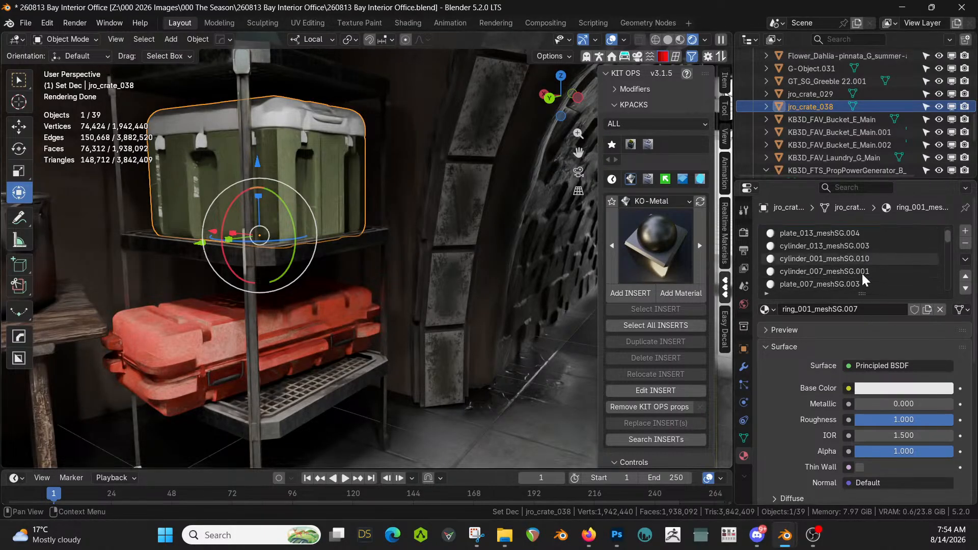
pyautogui.scroll(-8, 863, 278)
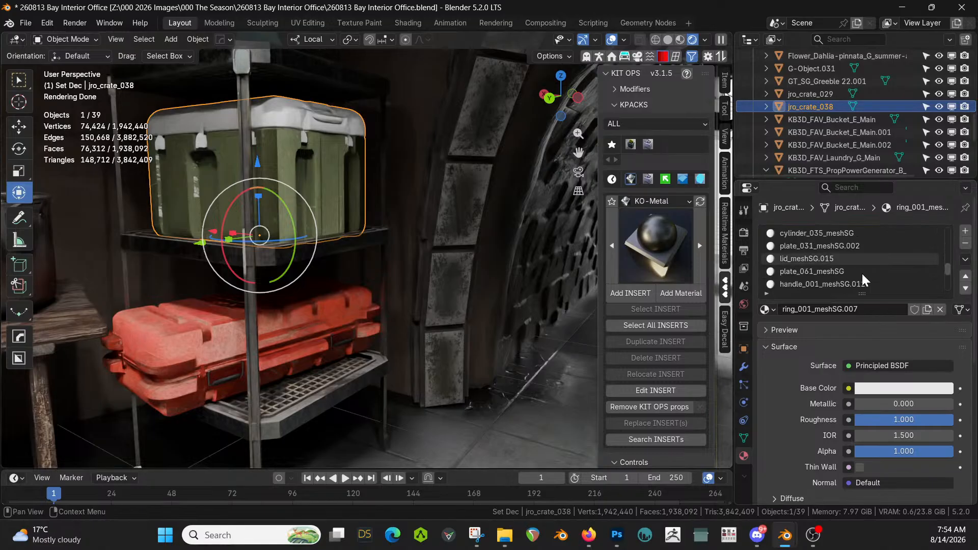
pyautogui.scroll(-1, 862, 280)
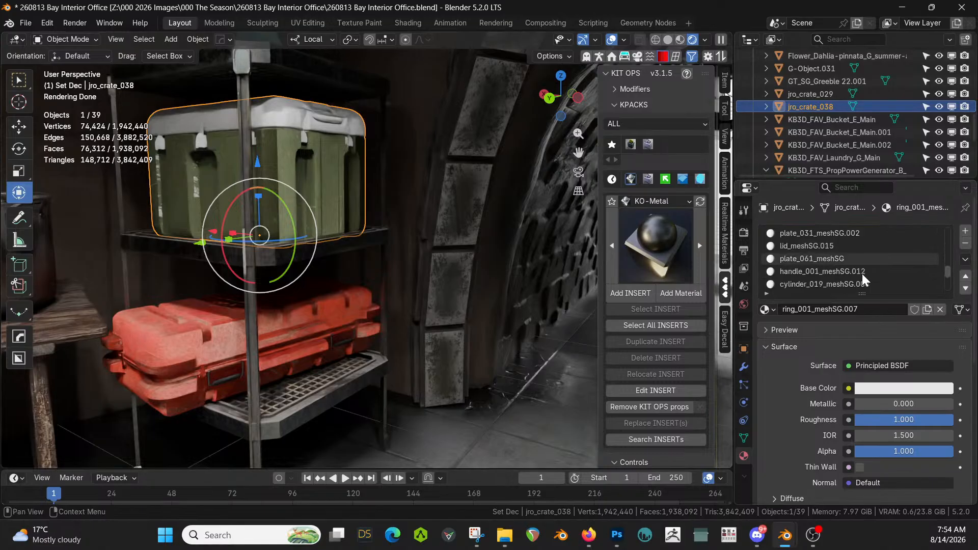
pyautogui.click(815, 245)
pyautogui.click(768, 309)
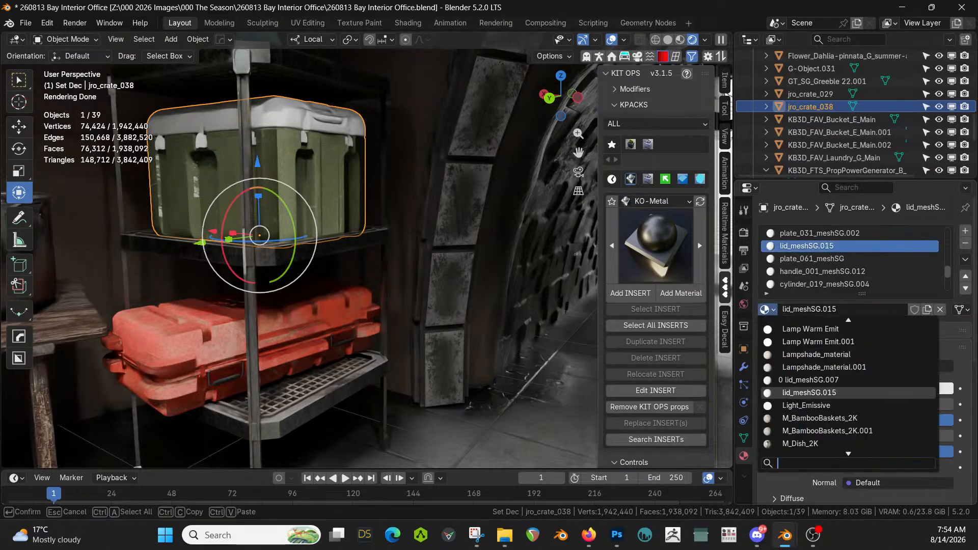
pyautogui.write('plastic')
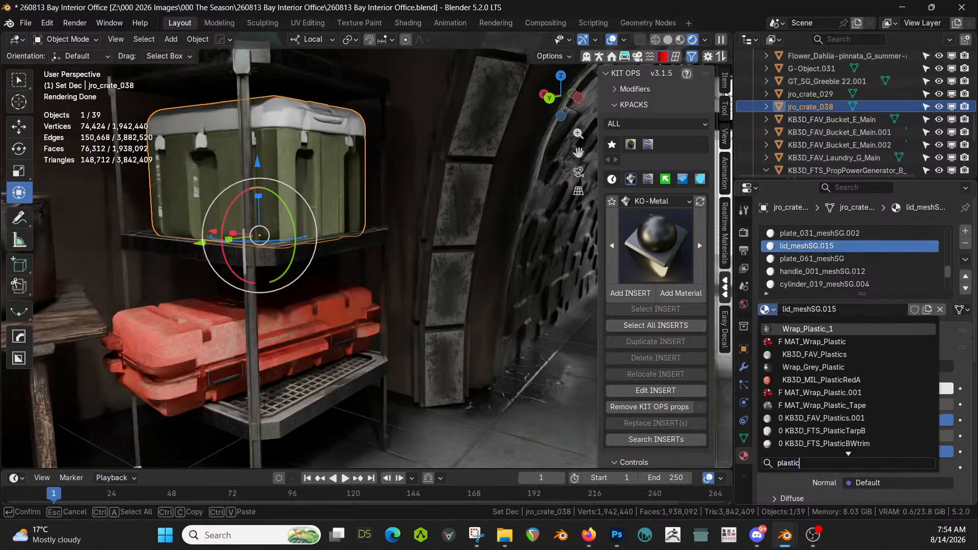
pyautogui.write(' gr')
pyautogui.press('BackSpace')
pyautogui.press('BackSpace')
pyautogui.press('BackSpace')
pyautogui.press('BackSpace')
pyautogui.press('BackSpace')
pyautogui.press('BackSpace')
pyautogui.press('BackSpace')
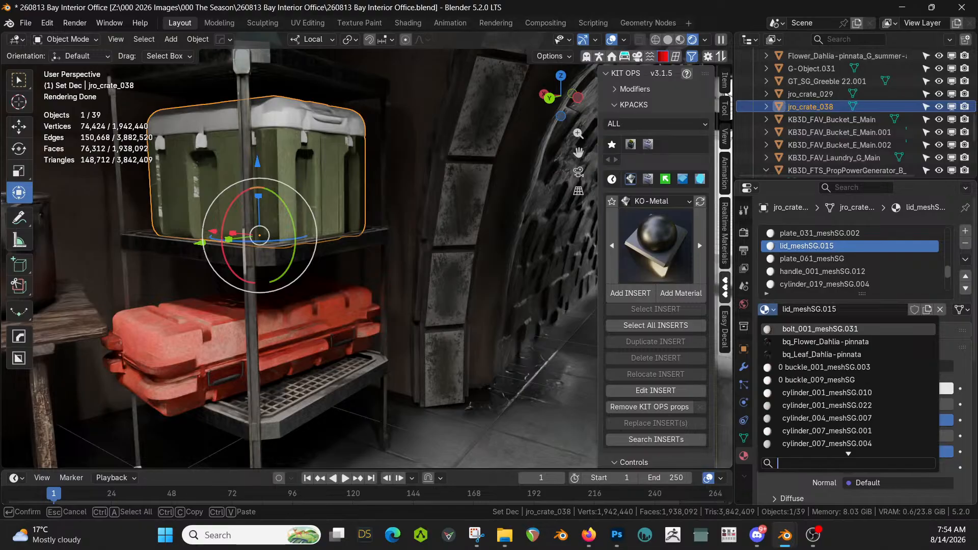
pyautogui.write('MIL')
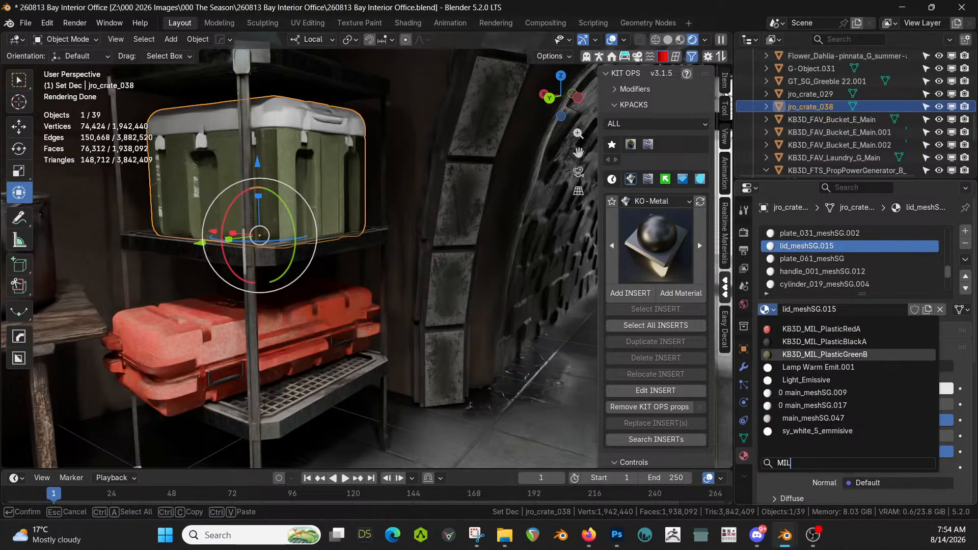
pyautogui.click(868, 355)
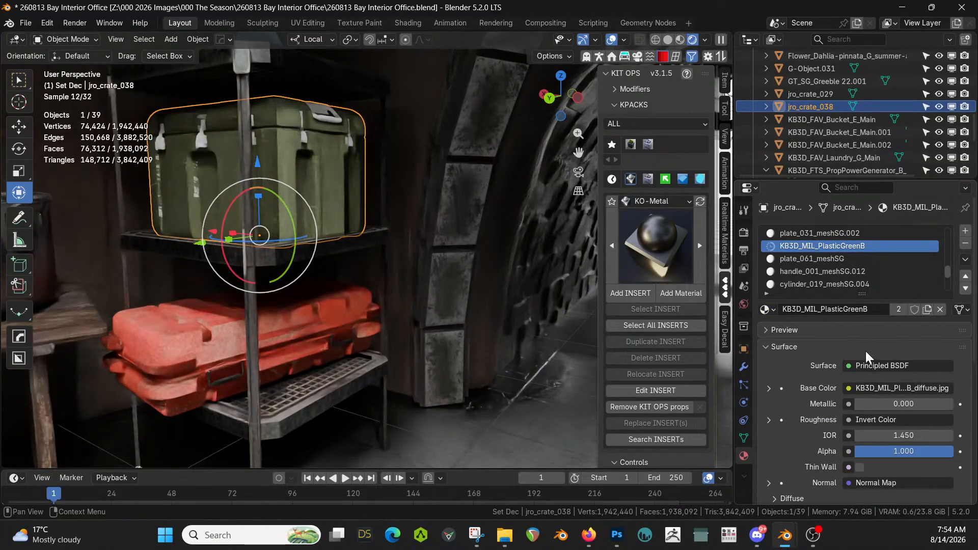
# Move the lid's KB3D_MIL_PlasticGreenB slot to the top of the upper crate's material list and select the ring_001_meshSG.007 slot
pyautogui.click(966, 276)
pyautogui.click(966, 276)
pyautogui.click(966, 275)
pyautogui.click(966, 276)
pyautogui.click(966, 276)
pyautogui.click(966, 276)
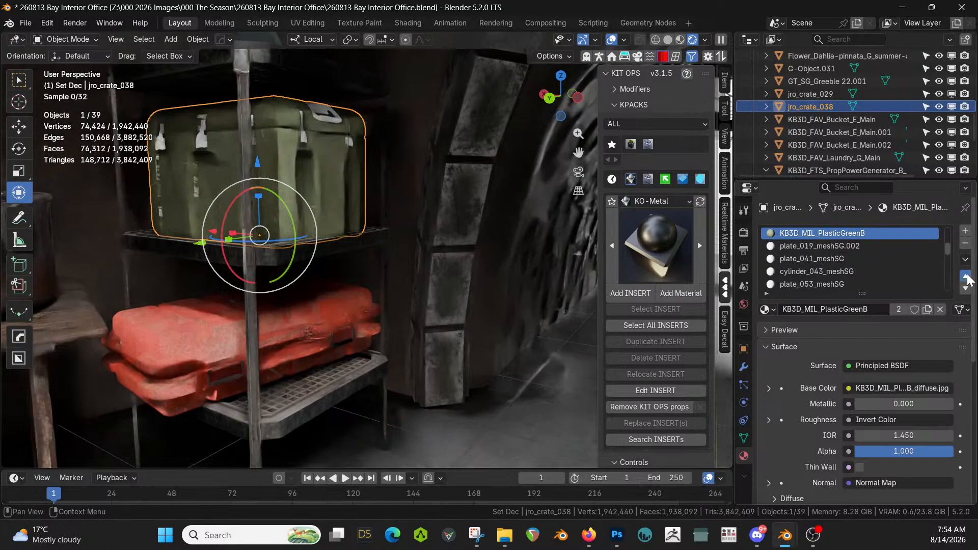
pyautogui.click(966, 276)
pyautogui.click(966, 276)
pyautogui.click(966, 275)
pyautogui.click(966, 276)
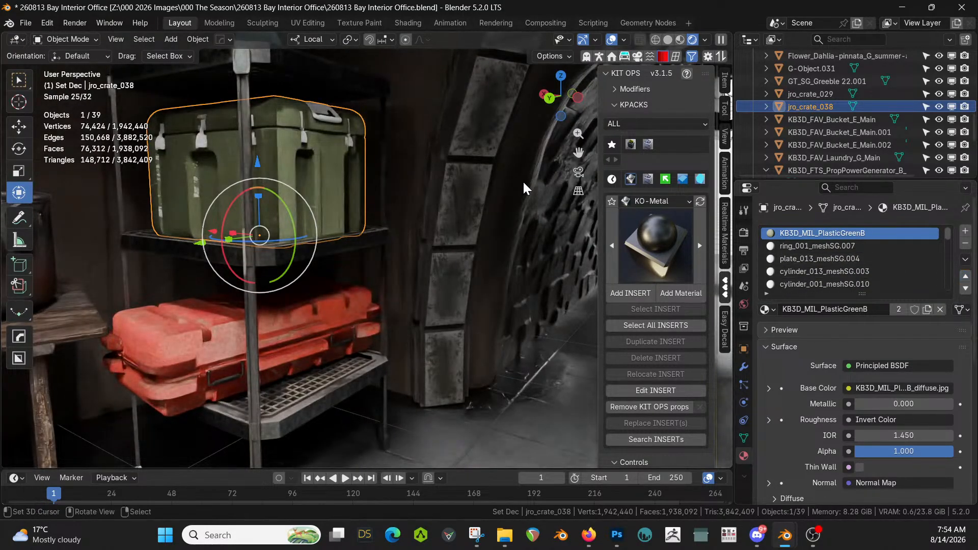
pyautogui.click(844, 245)
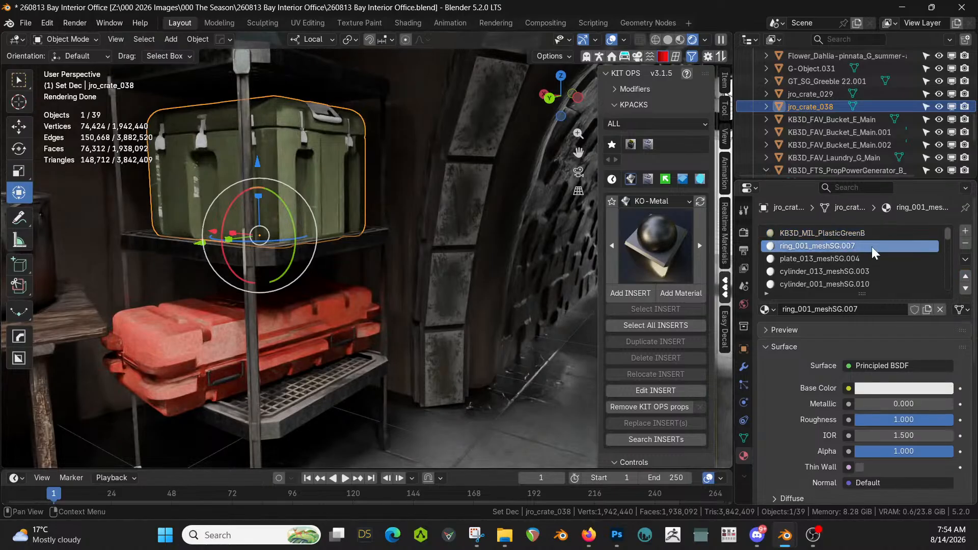
# Remove the upper crate's leftover material slots from ring_001_meshSG.007 down to the one just before handle_001_meshSG.012
pyautogui.click(965, 245)
pyautogui.click(965, 245)
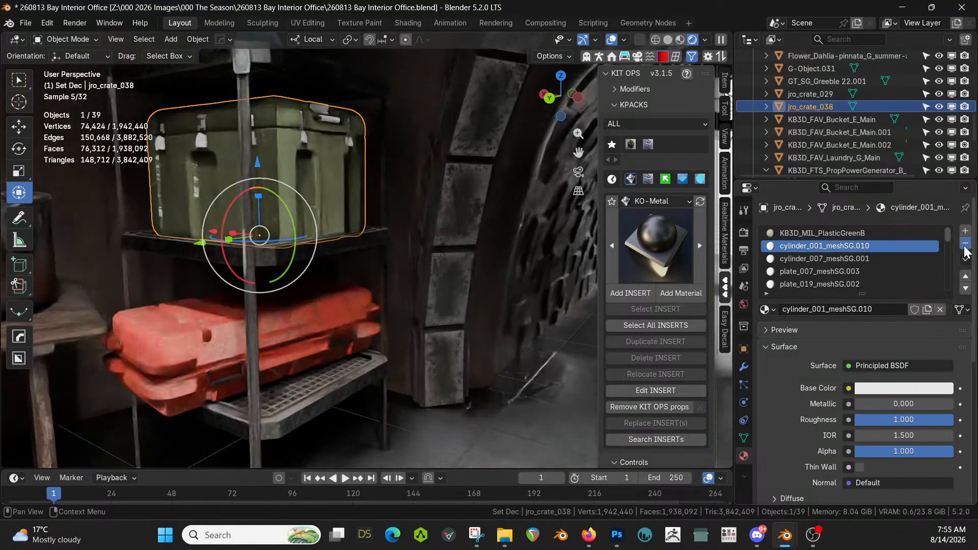
pyautogui.click(965, 244)
pyautogui.click(965, 244)
pyautogui.click(965, 245)
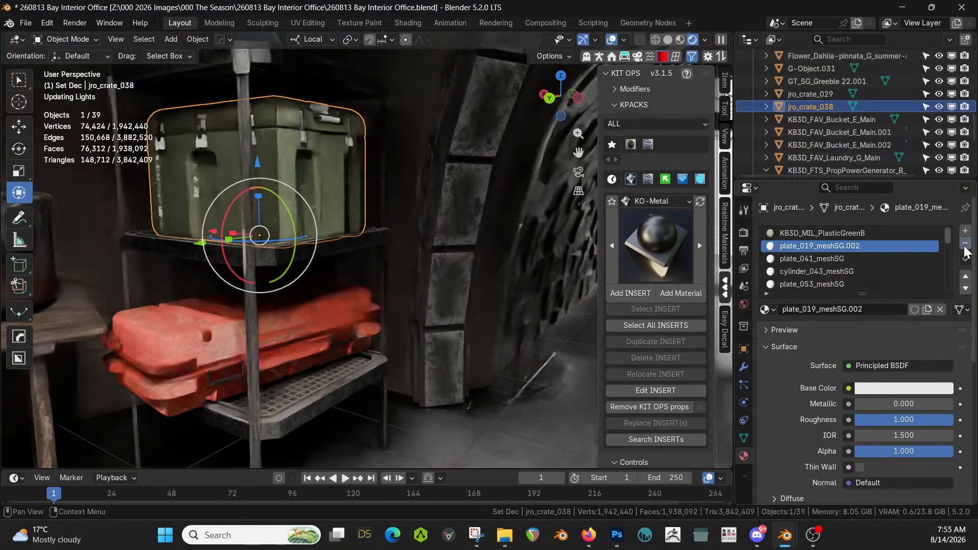
pyautogui.click(965, 244)
pyautogui.click(965, 245)
pyautogui.click(965, 245)
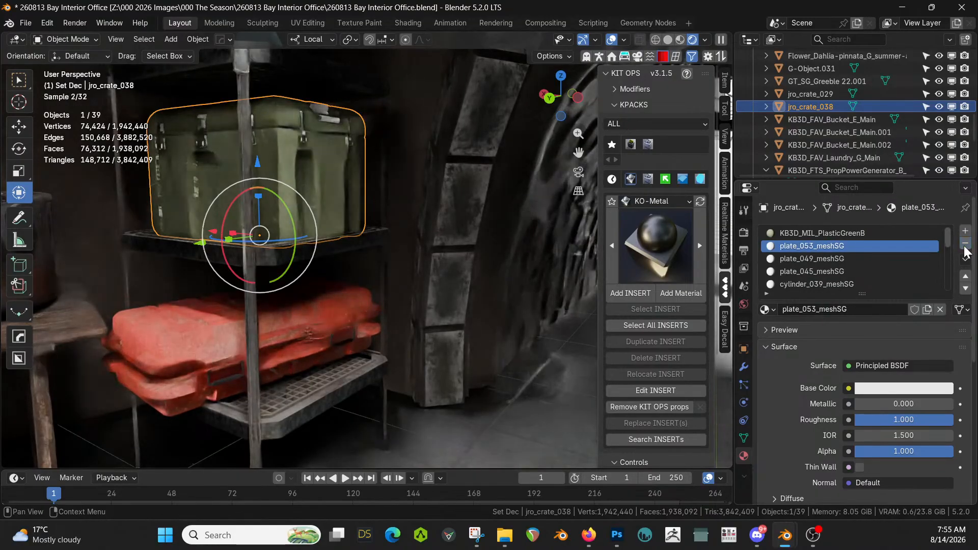
pyautogui.click(965, 245)
pyautogui.click(965, 245)
pyautogui.click(965, 244)
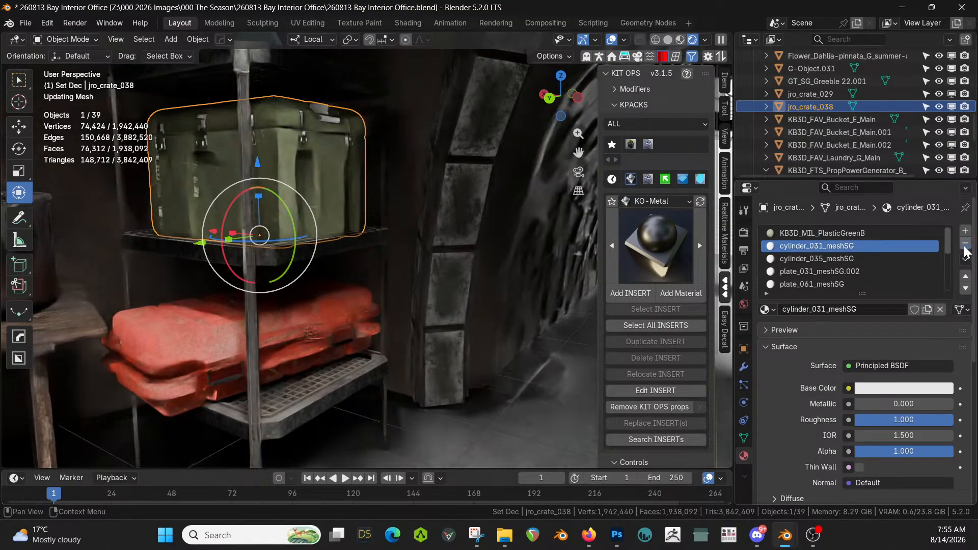
pyautogui.click(965, 245)
pyautogui.click(965, 244)
pyautogui.click(965, 244)
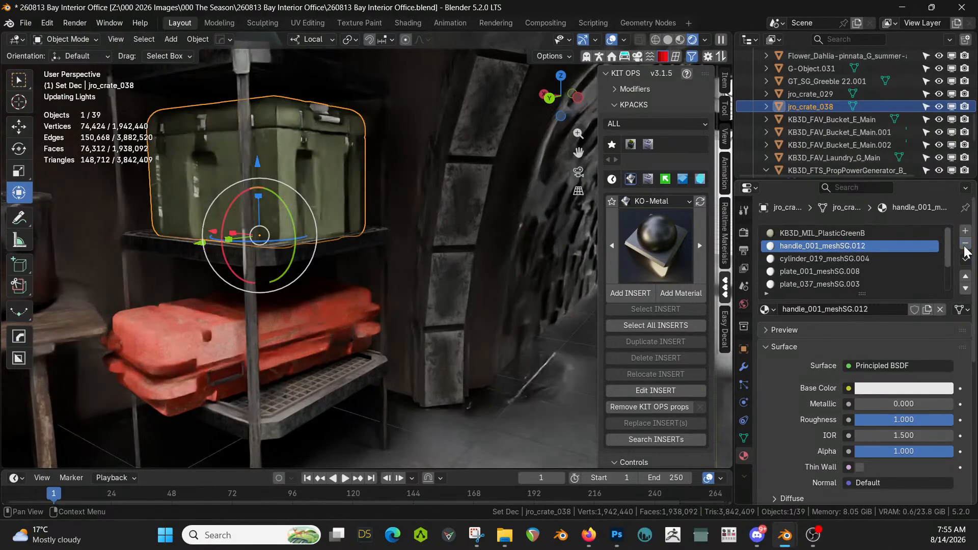
# Assign the existing KB3D_MIL_PlasticBlackA material to the handle_001_meshSG.012 slot and move that slot to the top of the list
pyautogui.click(775, 309)
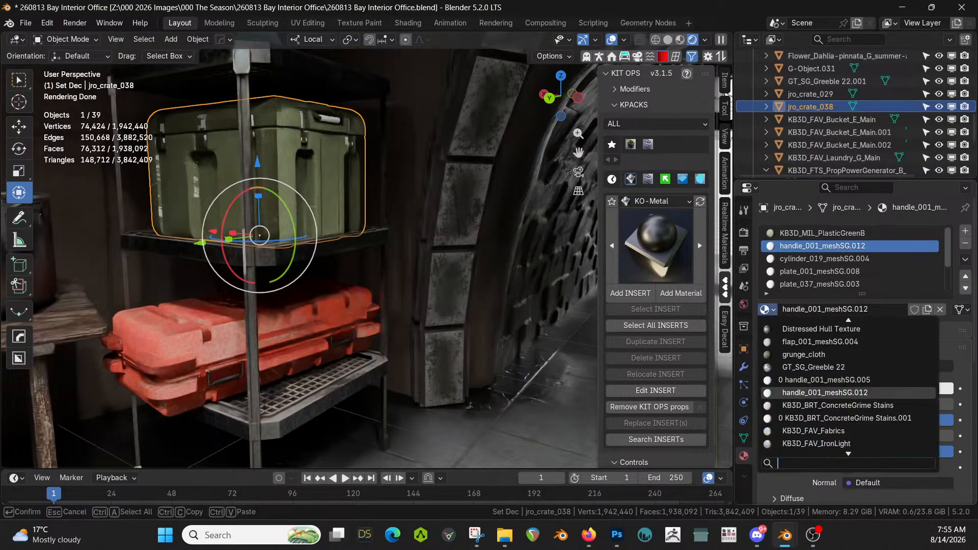
pyautogui.write('MIL')
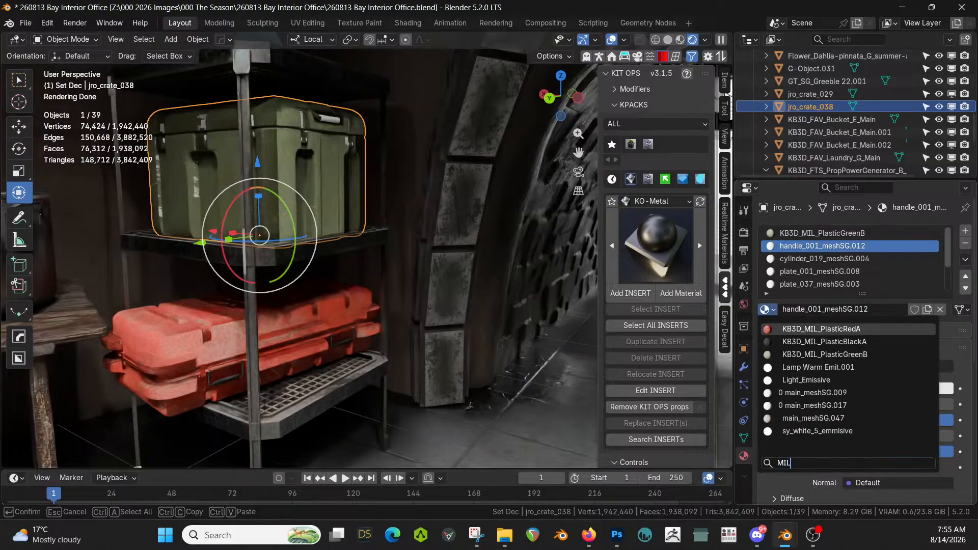
pyautogui.click(815, 342)
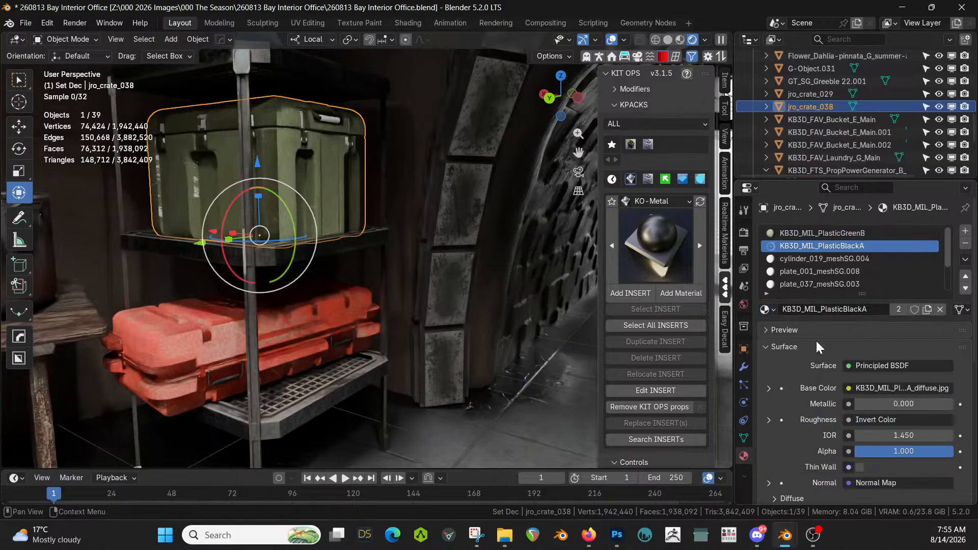
pyautogui.click(825, 258)
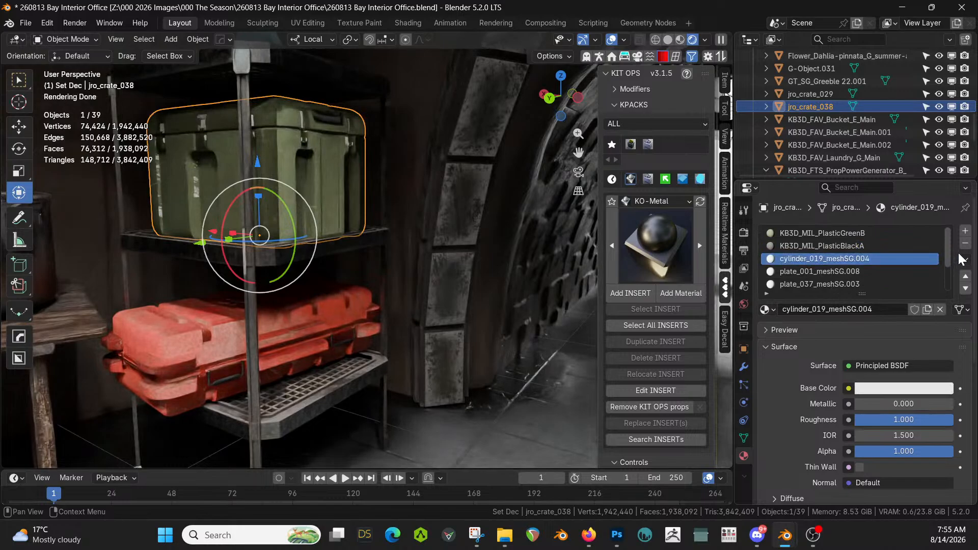
pyautogui.click(846, 246)
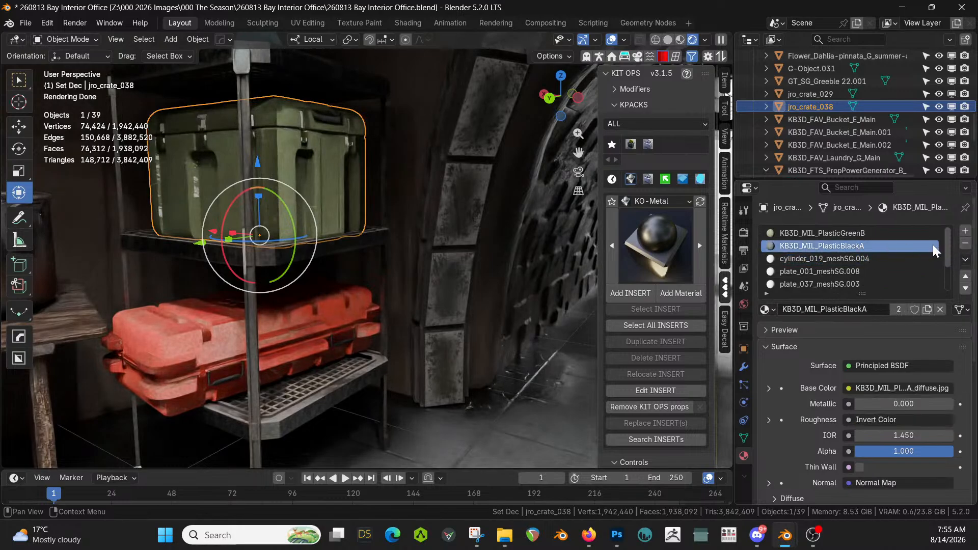
pyautogui.click(965, 276)
# Remove all of the upper crate's slots below the first KB3D_MIL_PlasticGreenB, including its duplicate, and save the file
pyautogui.click(844, 257)
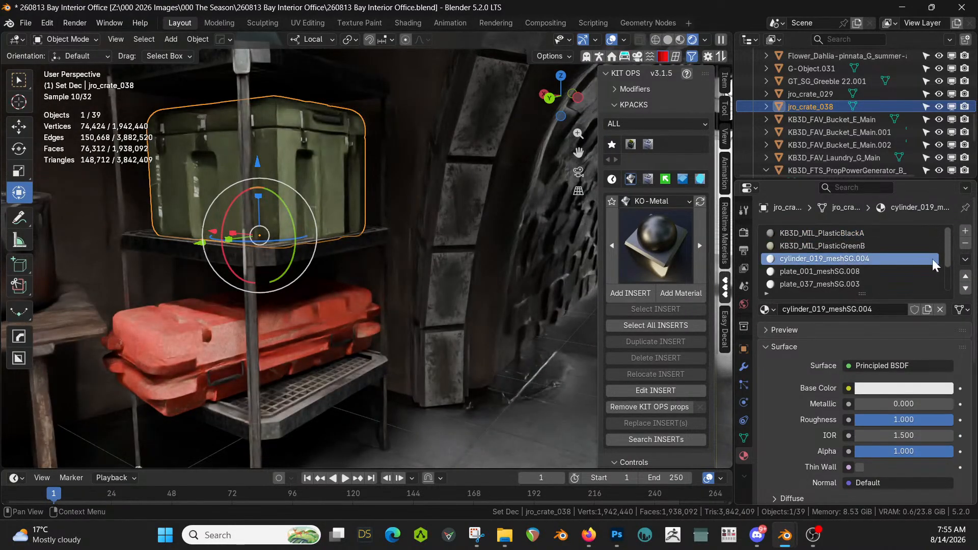
pyautogui.click(966, 244)
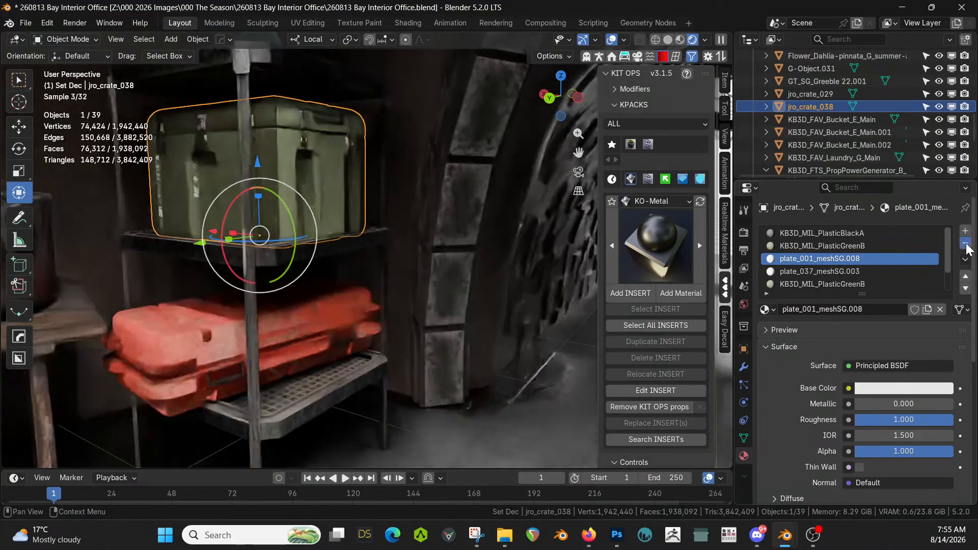
pyautogui.click(967, 245)
pyautogui.click(966, 245)
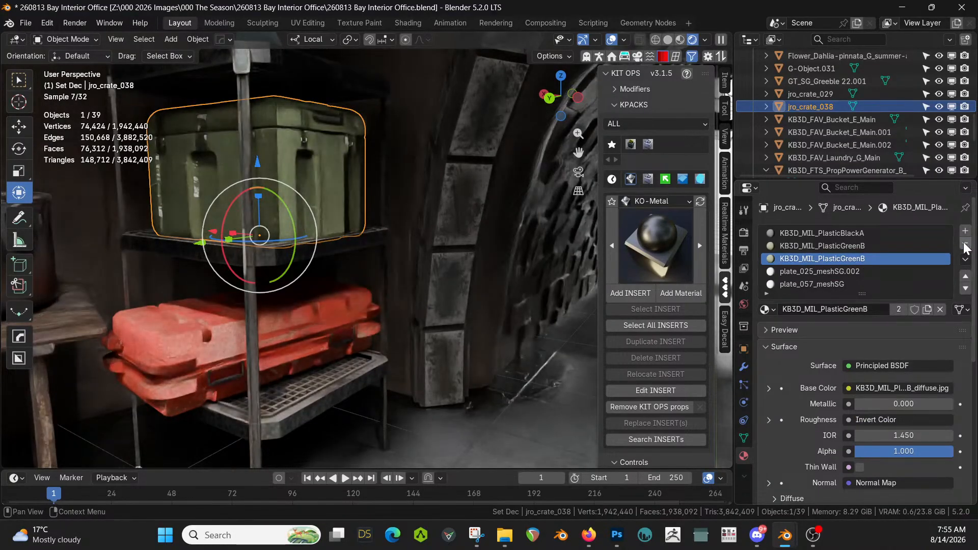
pyautogui.click(967, 245)
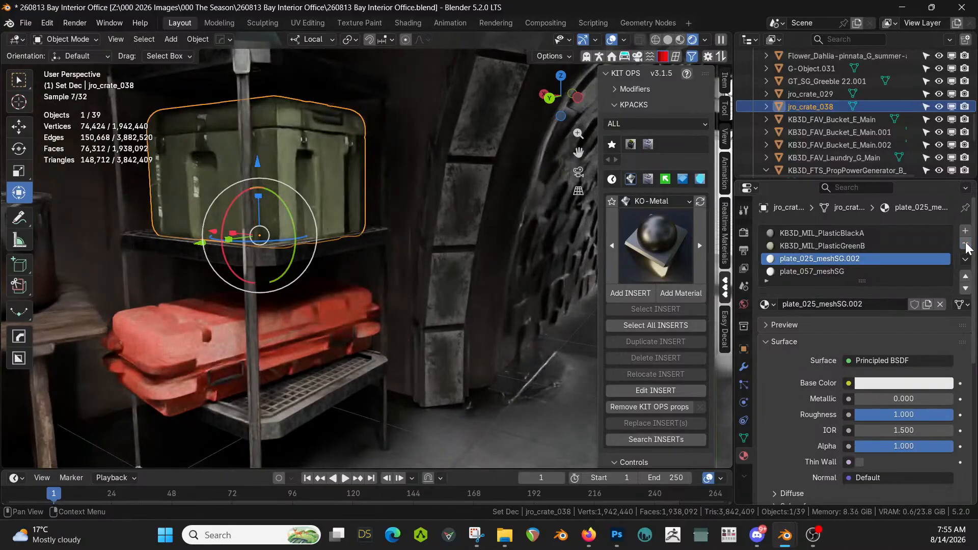
pyautogui.click(967, 245)
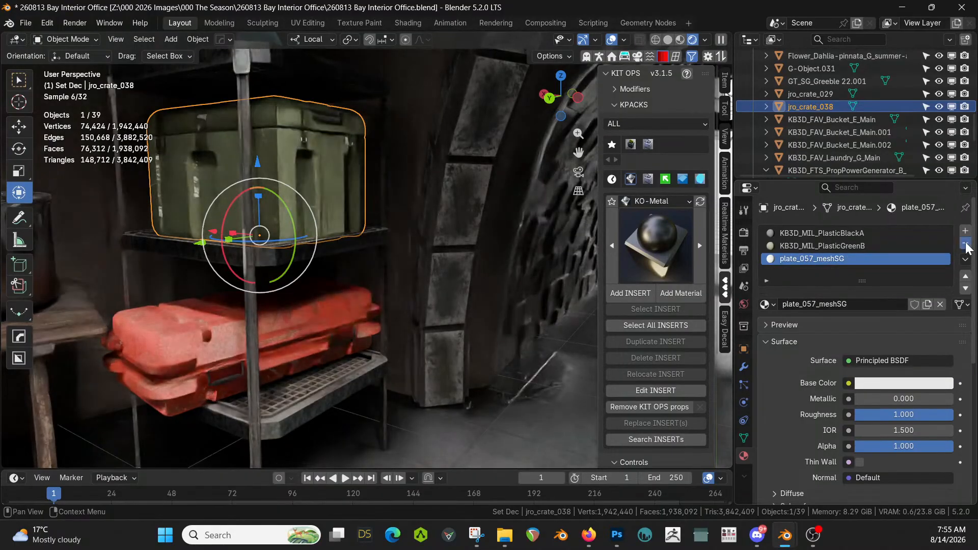
pyautogui.click(966, 245)
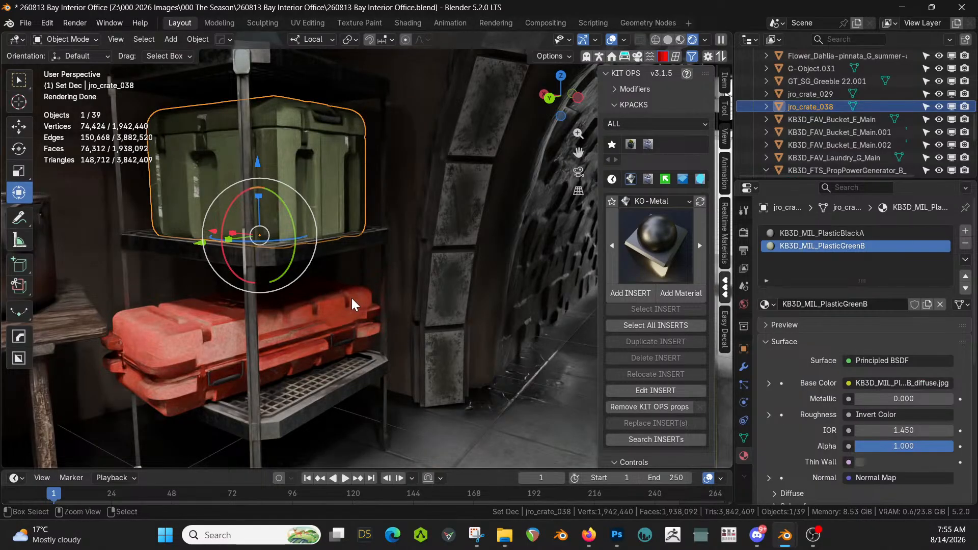
pyautogui.hotkey('ctrl', 's')
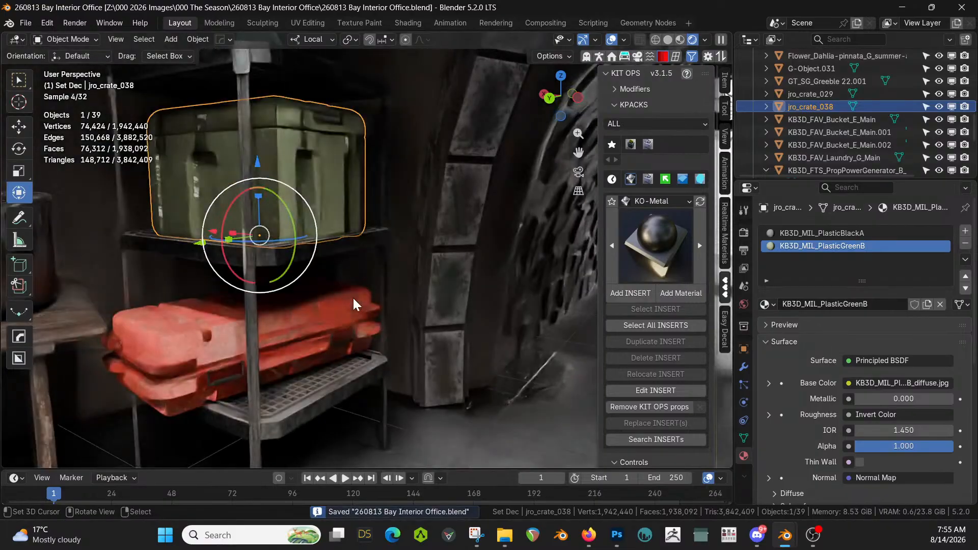
# Select the dahlia flower vase standing on top of the crate shelf
pyautogui.hotkey('shift', '`')
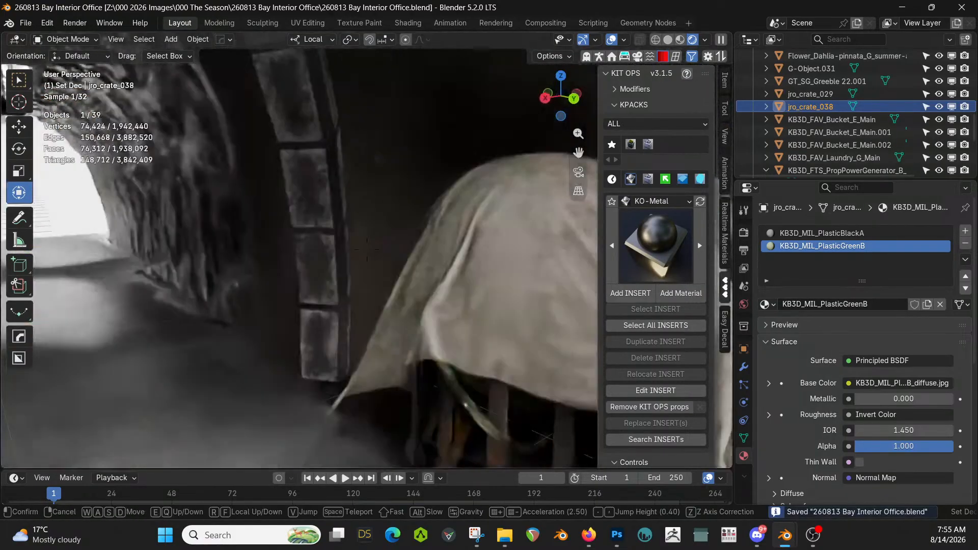
pyautogui.press('w')
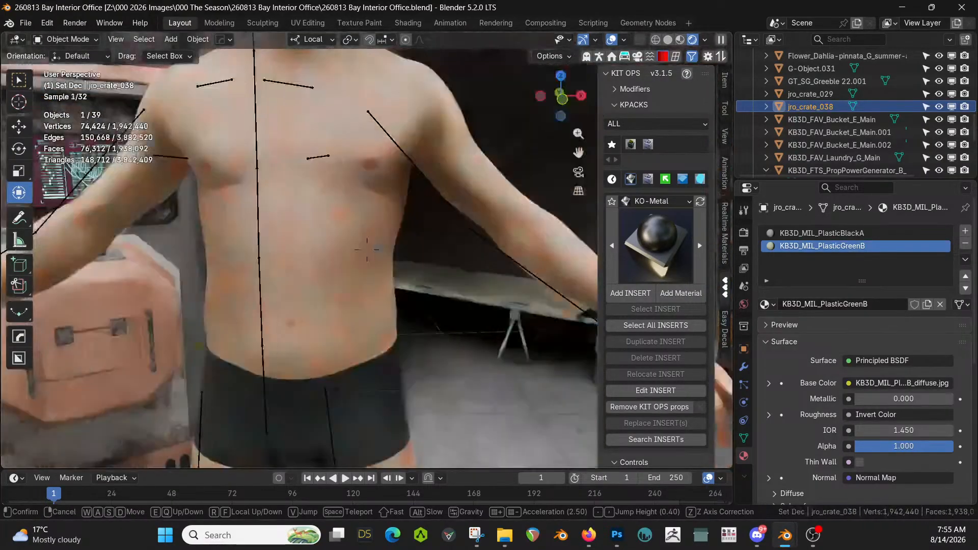
pyautogui.press('w')
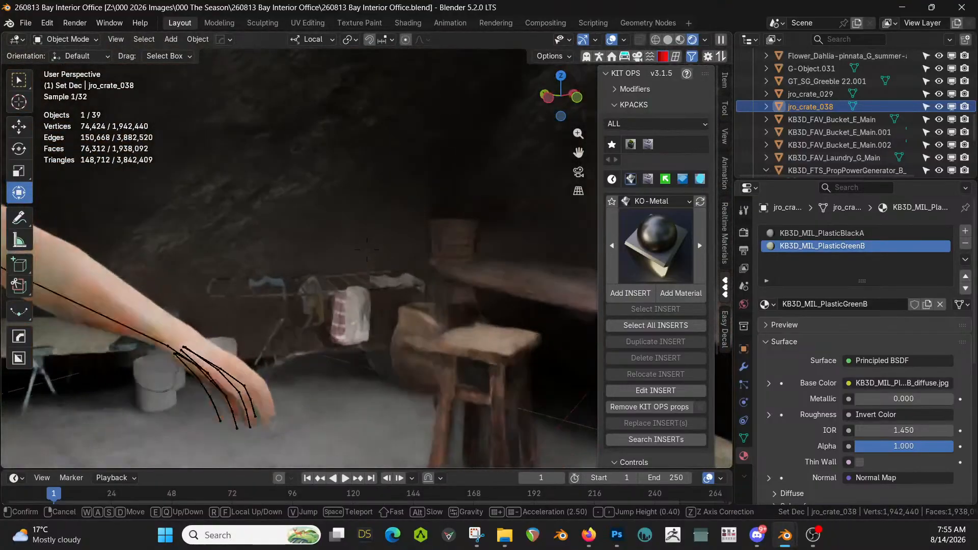
pyautogui.press('w')
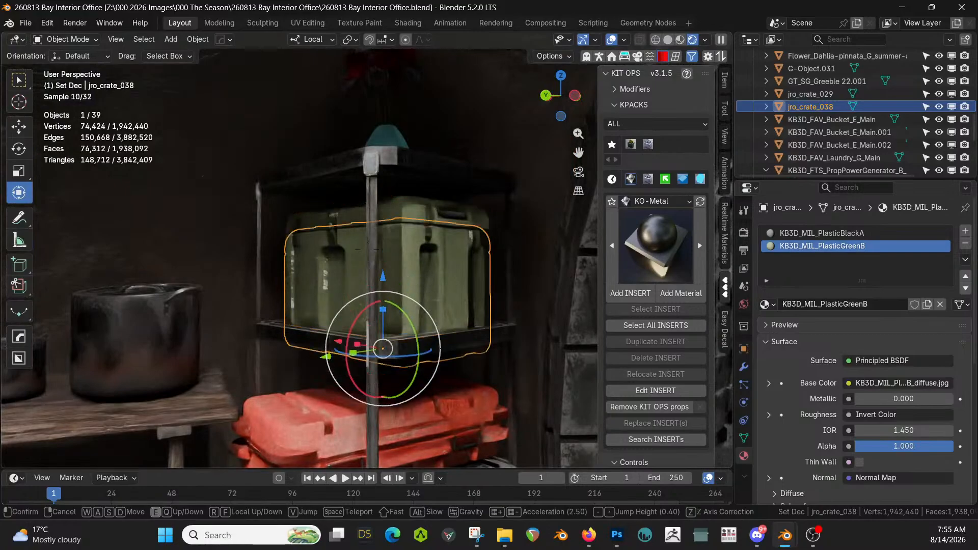
pyautogui.press('e')
pyautogui.click(290, 332)
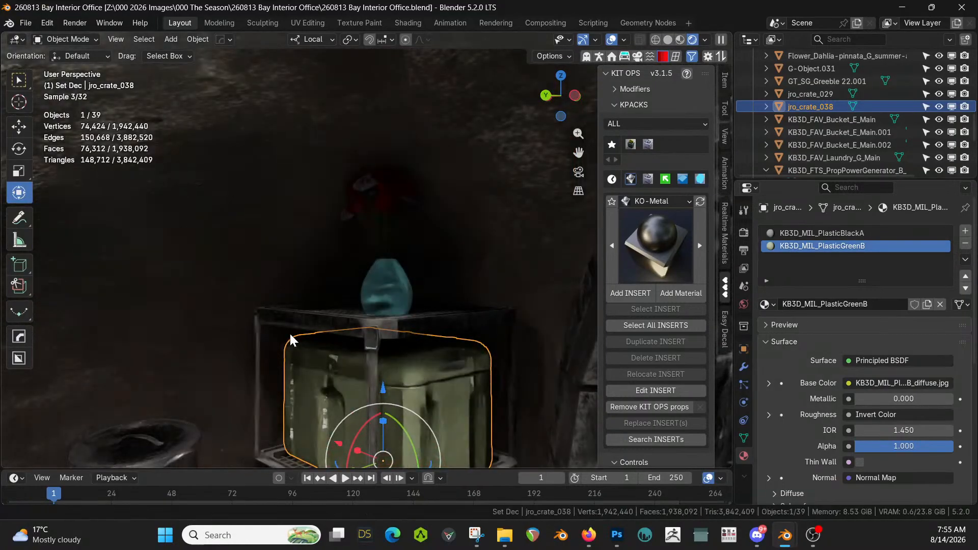
pyautogui.click(369, 299)
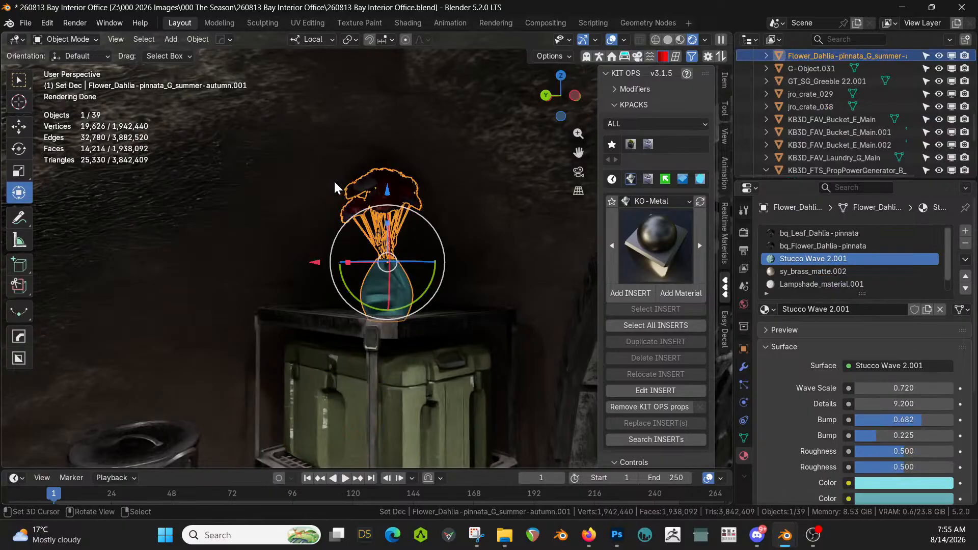
pyautogui.press('/')
pyautogui.press('/')
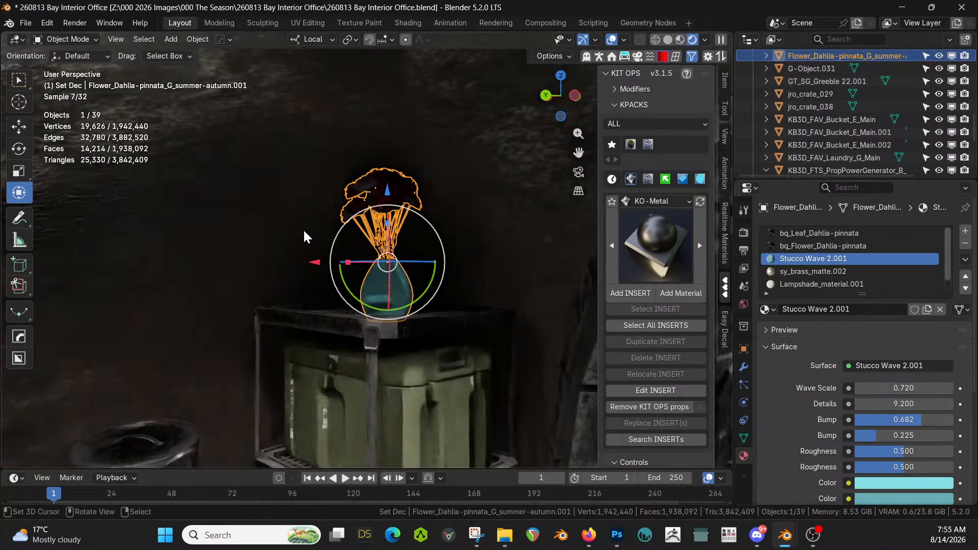
# Switch the viewport to solid shading and exclude the Floor collection from the view layer
pyautogui.scroll(-8, 311, 224)
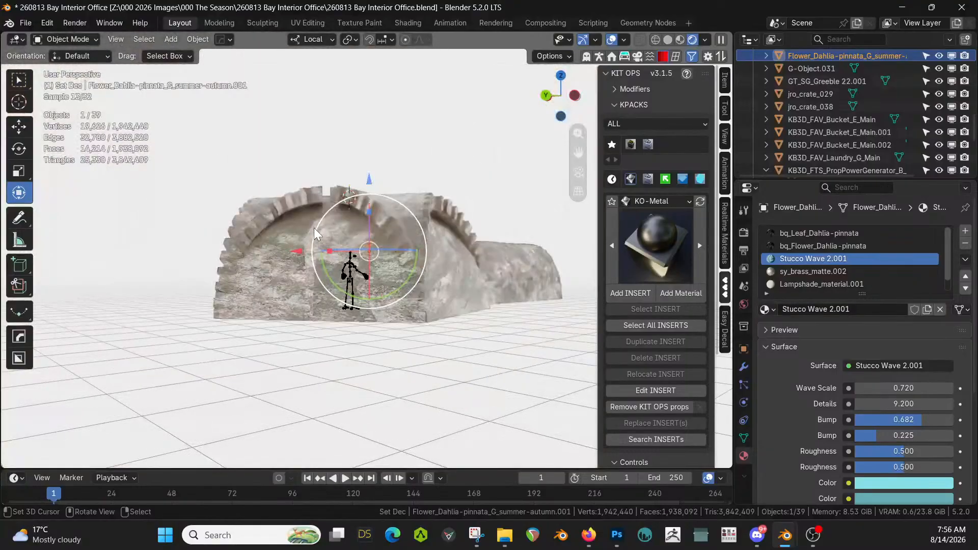
pyautogui.press('z')
pyautogui.press('6')
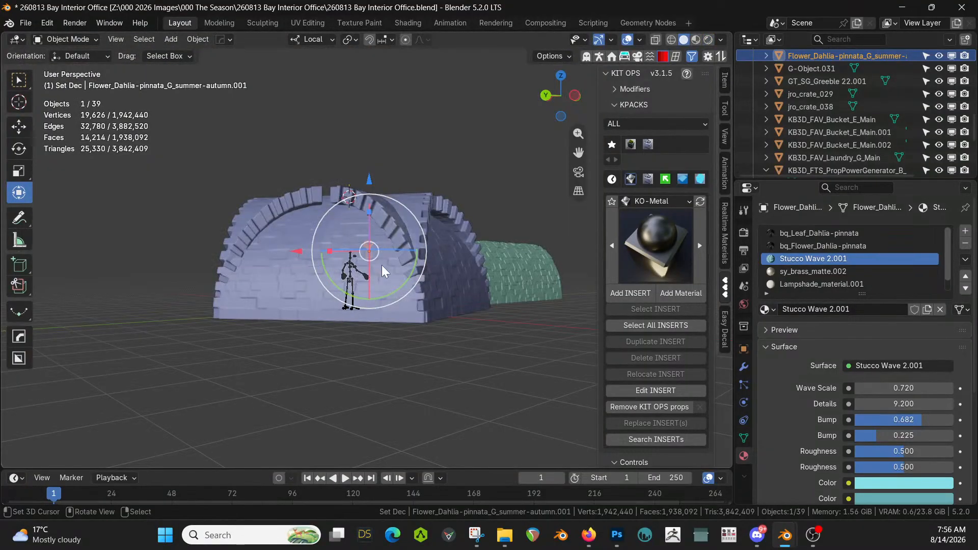
pyautogui.scroll(5, 381, 265)
pyautogui.scroll(-8, 381, 265)
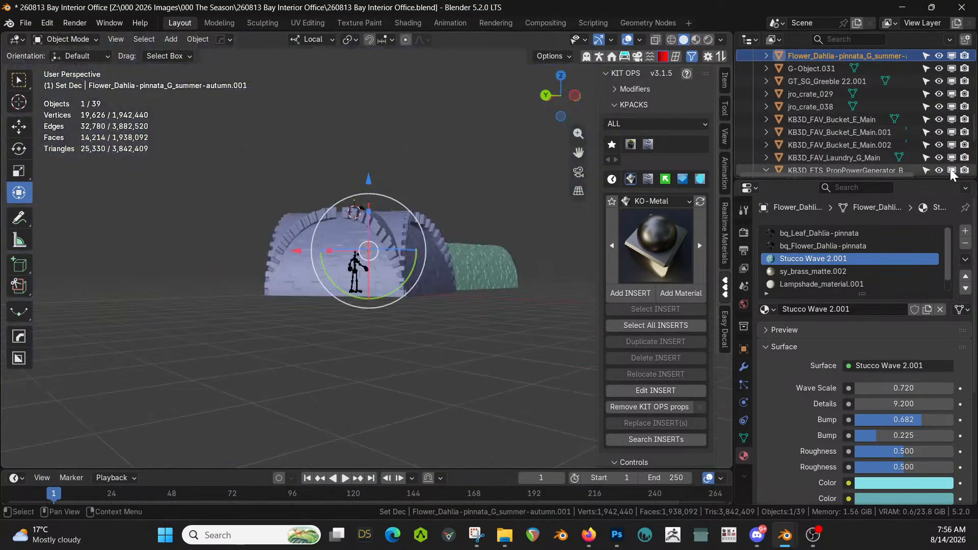
pyautogui.scroll(3, 870, 120)
pyautogui.click(914, 69)
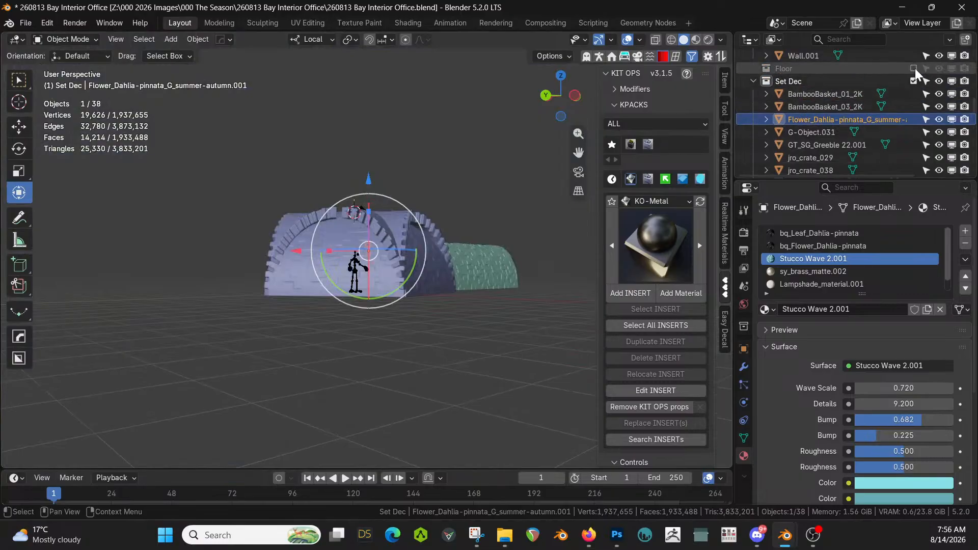
# Examine the furnished room from underneath through the open floor, focusing on the shelf with the flower vase
pyautogui.hotkey('shift', '`')
pyautogui.press('q')
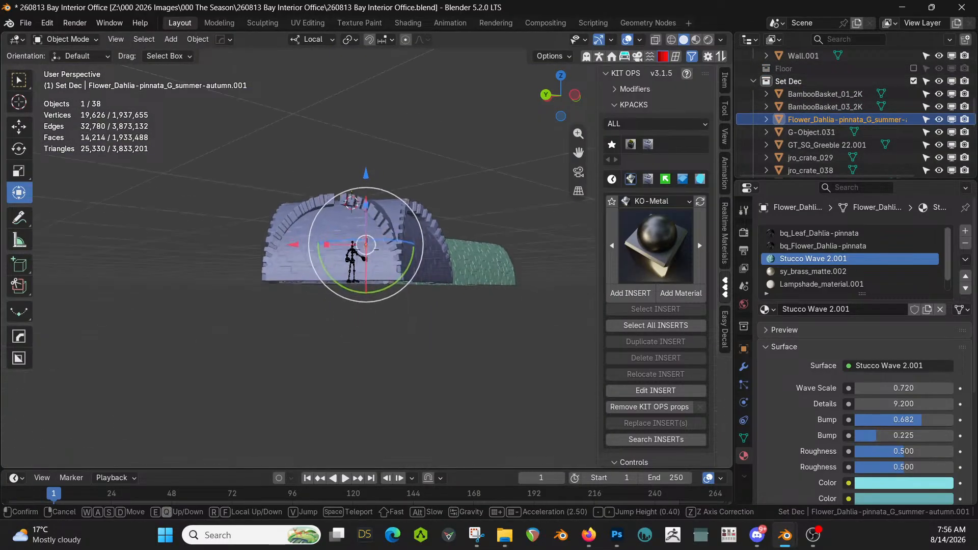
pyautogui.press('w')
pyautogui.press('w')
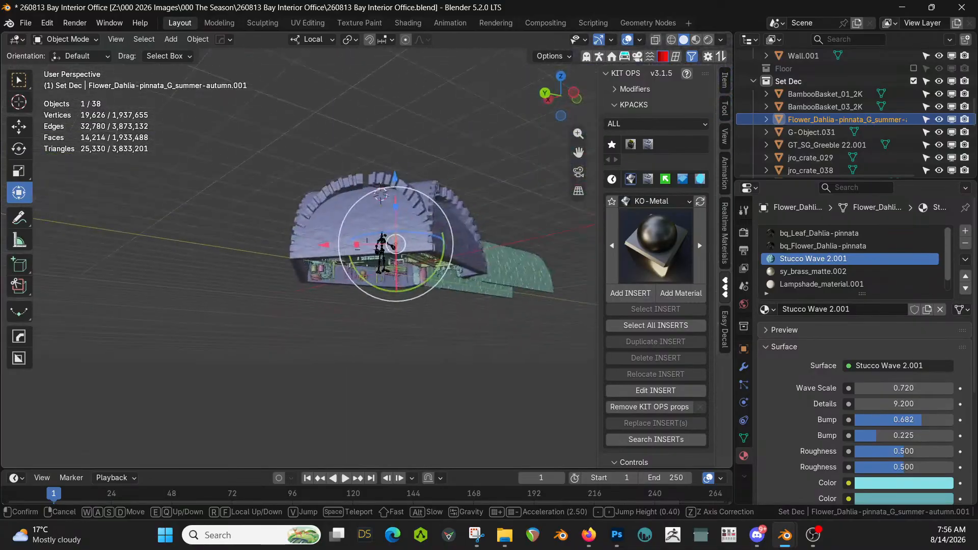
pyautogui.click(452, 280)
pyautogui.press('ctrl+KP_7')
pyautogui.scroll(3, 442, 294)
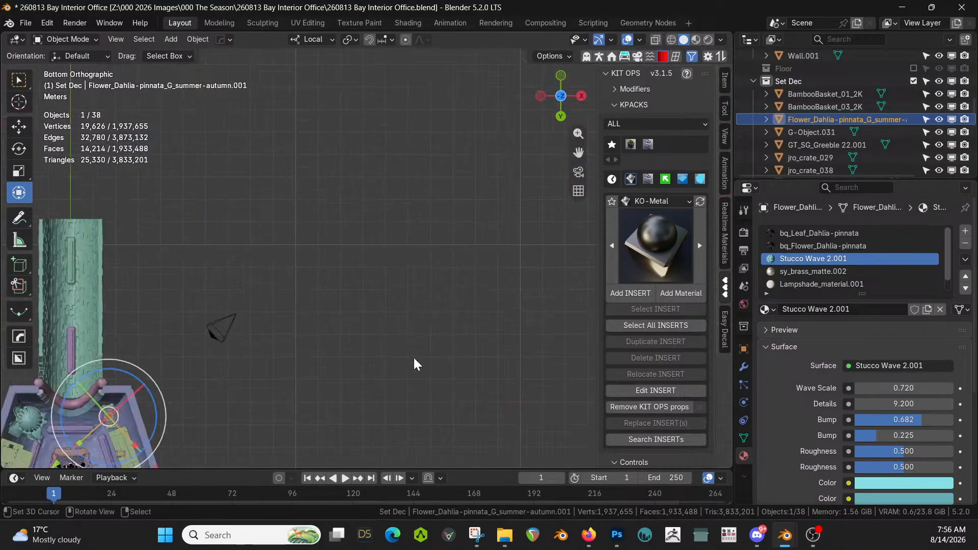
pyautogui.keyDown('shift'); pyautogui.moveTo(390, 351); pyautogui.dragTo(635, 162, button='middle'); pyautogui.keyUp('shift')
pyautogui.scroll(2, 433, 211)
pyautogui.scroll(5, 428, 222)
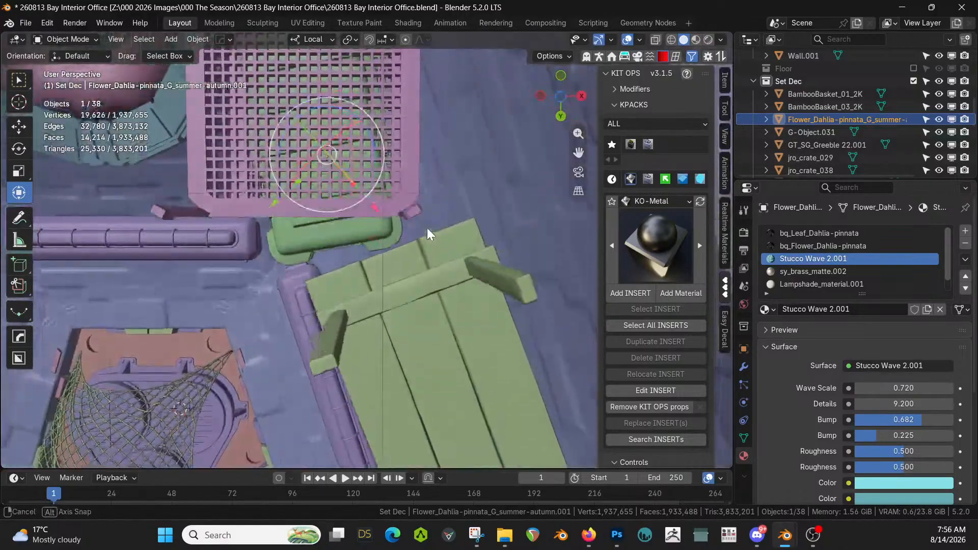
pyautogui.moveTo(427, 227); pyautogui.dragTo(538, 152, button='middle')
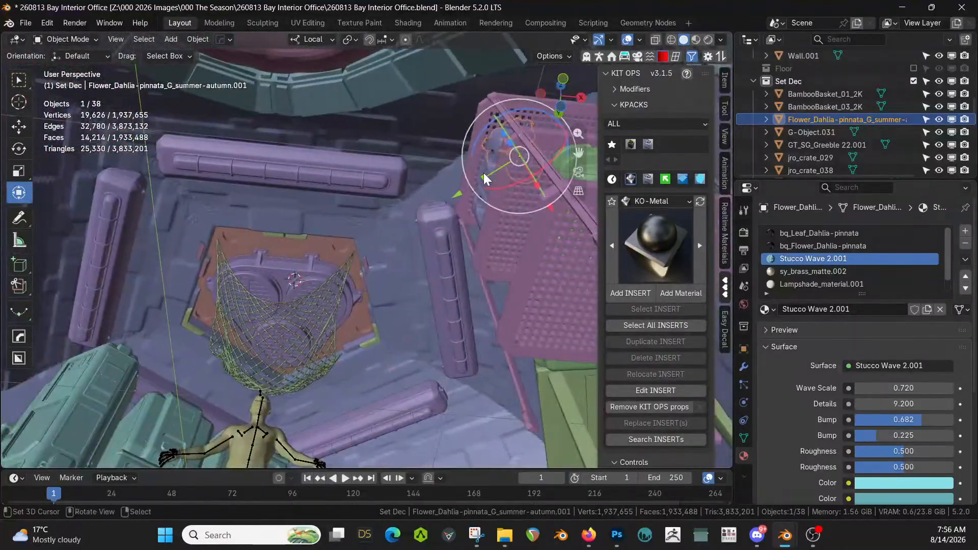
pyautogui.moveTo(483, 175); pyautogui.dragTo(528, 135, button='middle')
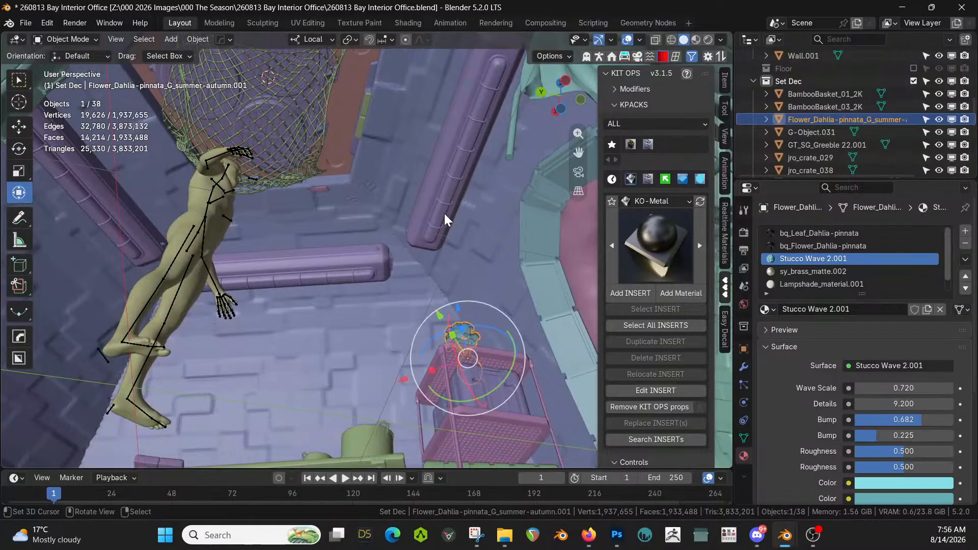
pyautogui.moveTo(445, 213); pyautogui.dragTo(508, 198, button='middle')
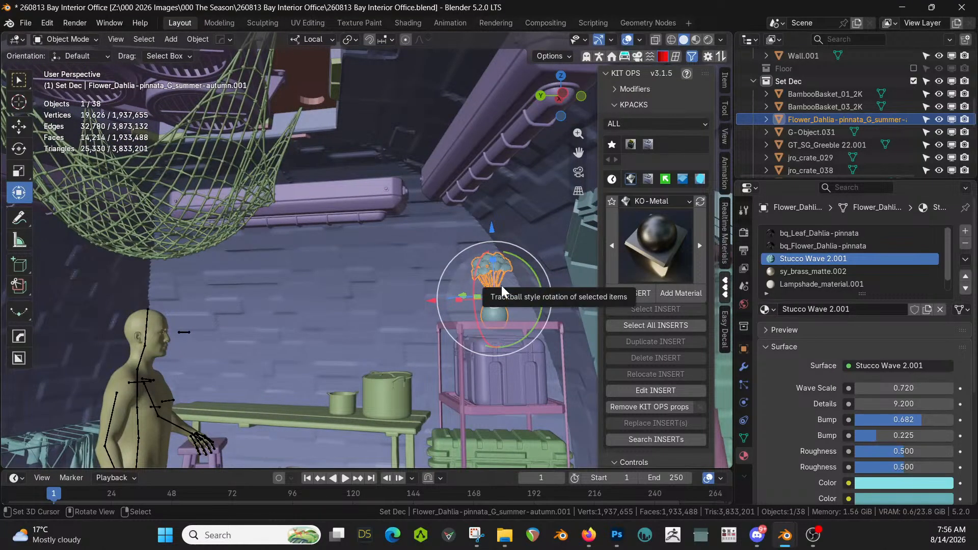
# Move the flower vase off the crate shelf to a spot over the wooden table holding the cooking pots
pyautogui.press('g')
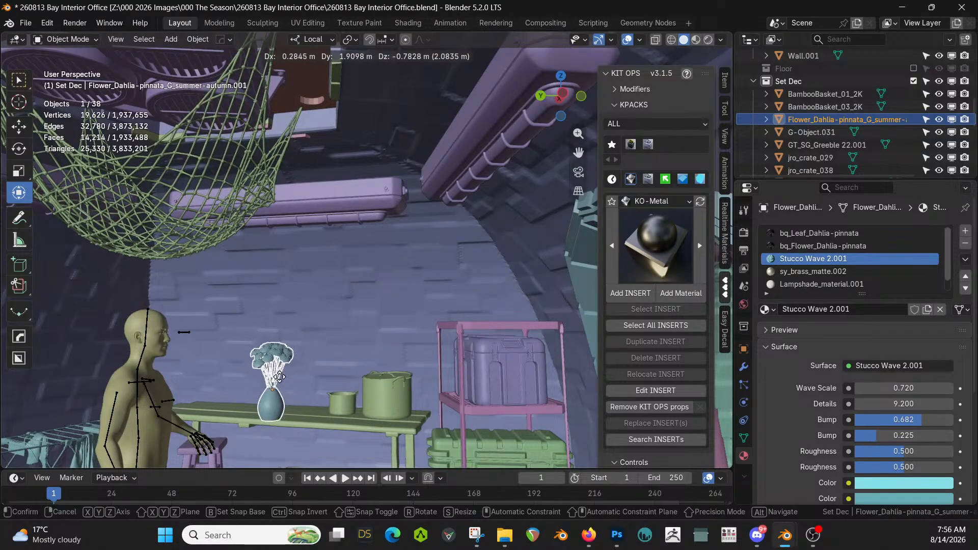
pyautogui.click(279, 380)
pyautogui.press('ctrl+KP_7')
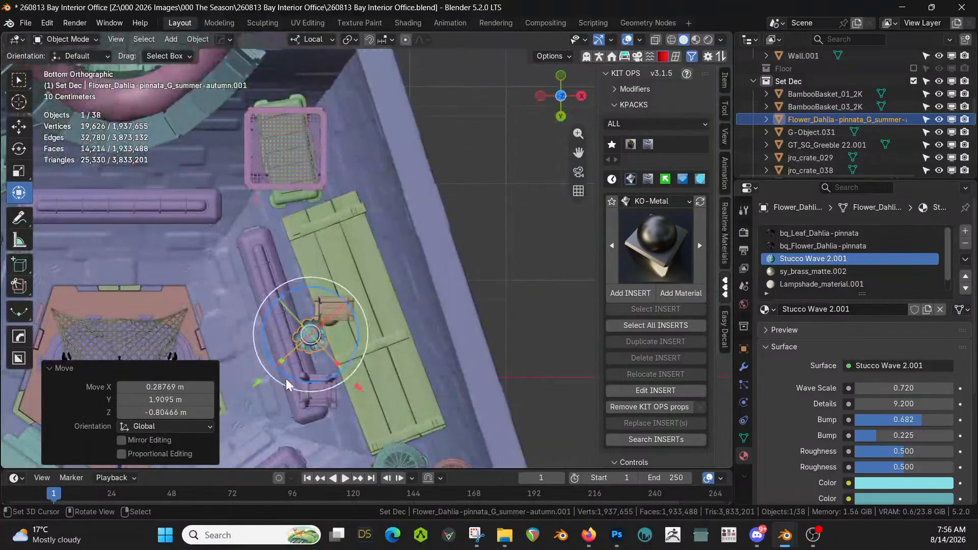
pyautogui.press('g')
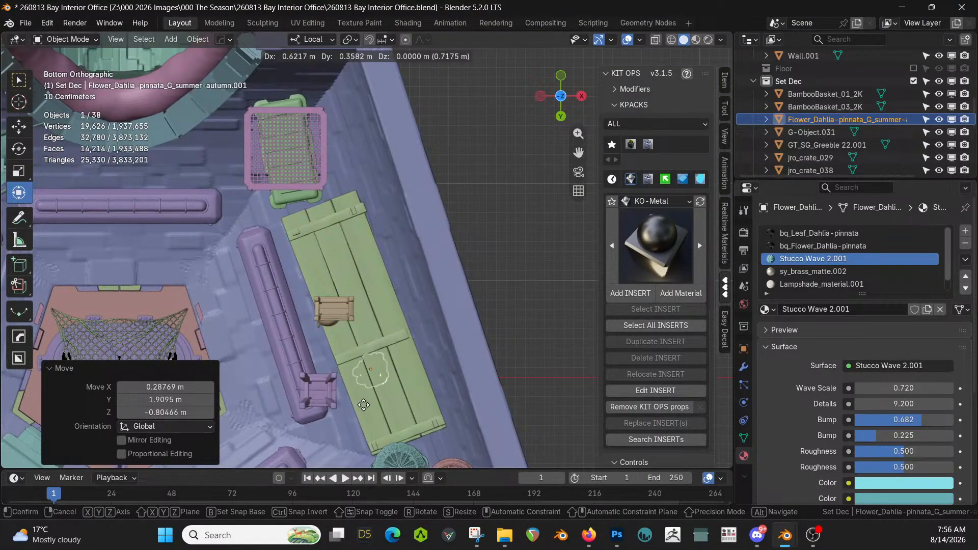
pyautogui.click(328, 289)
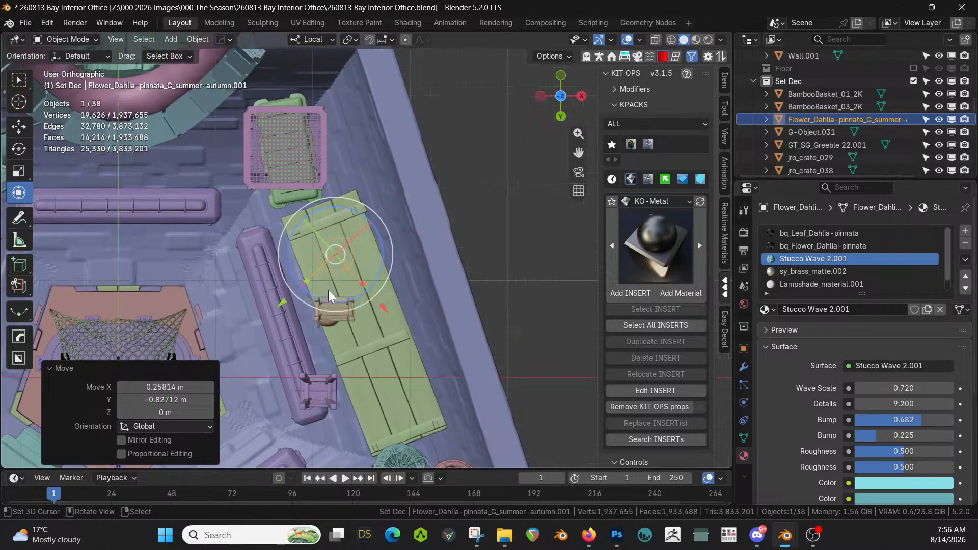
# Slide the vase horizontally, with its vertical axis locked, away from the pots to the free end of the table
pyautogui.press('KP_Decimal')
pyautogui.moveTo(328, 289); pyautogui.dragTo(448, 423, button='middle')
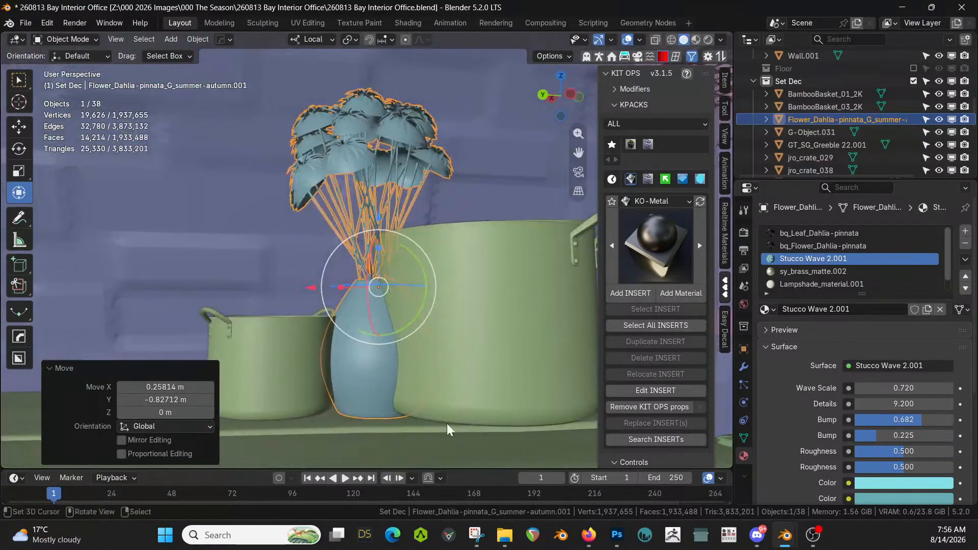
pyautogui.scroll(-5, 447, 423)
pyautogui.keyDown('shift'); pyautogui.moveTo(412, 384); pyautogui.dragTo(561, 379, button='middle'); pyautogui.keyUp('shift')
pyautogui.scroll(2, 452, 394)
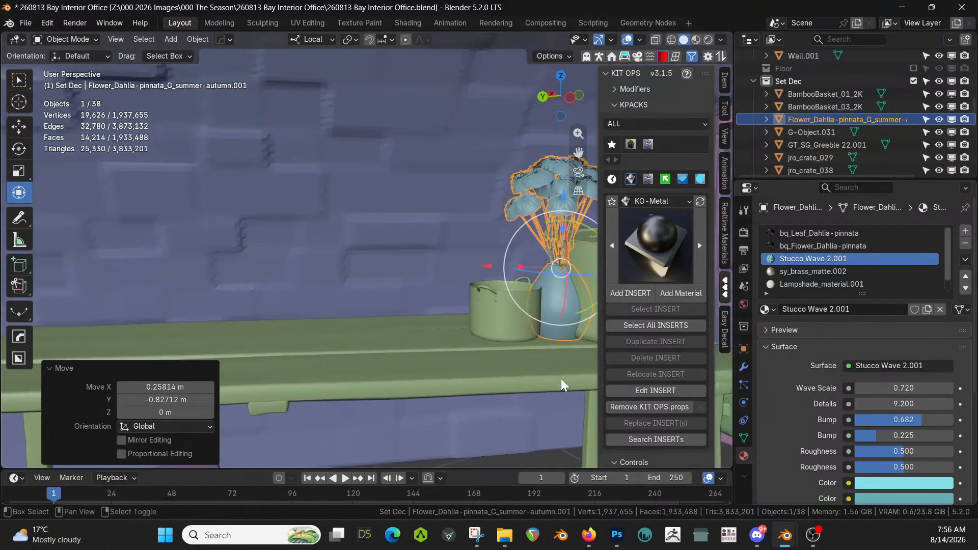
pyautogui.press('g')
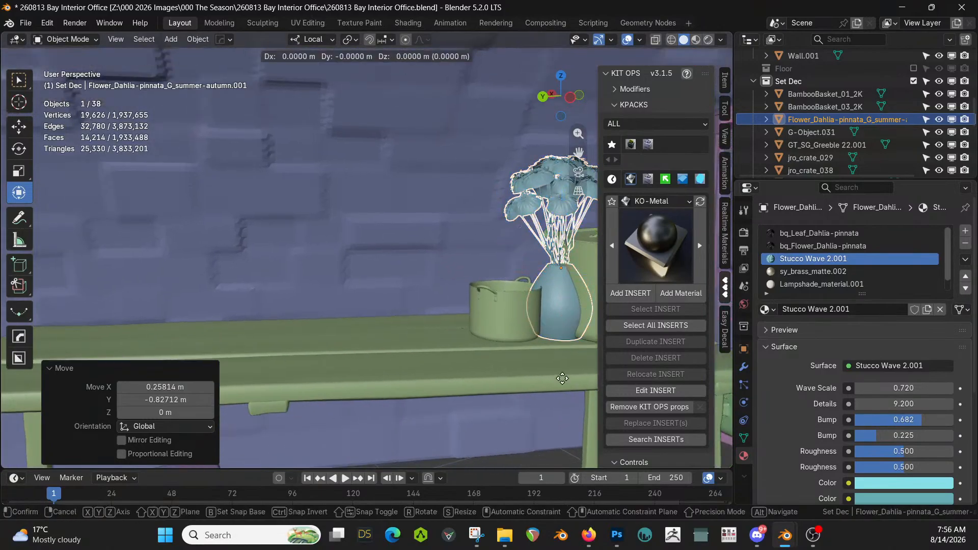
pyautogui.hotkey('shift', 'z')
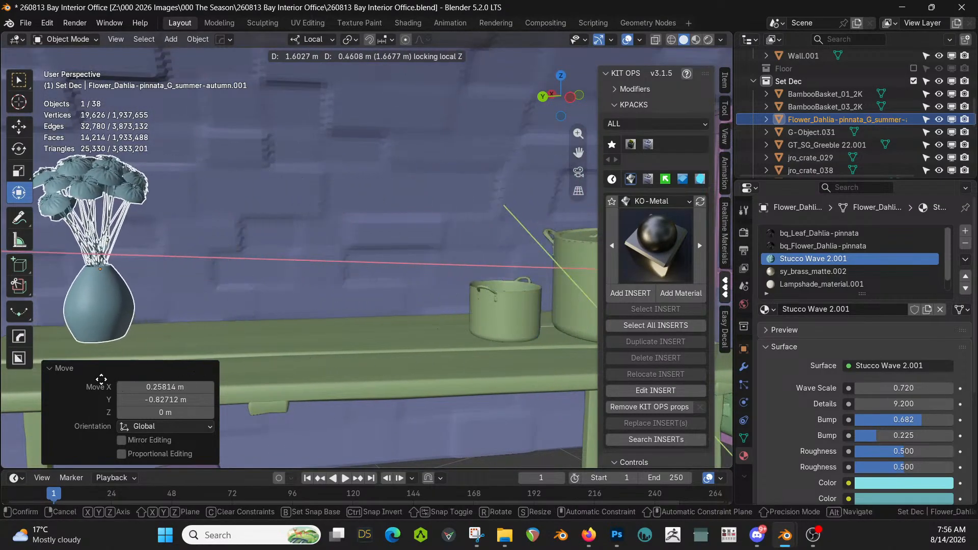
pyautogui.click(102, 382)
# Adjust the vase's height along local Z so its base sits on the tabletop
pyautogui.moveTo(303, 386); pyautogui.dragTo(466, 359, button='middle')
pyautogui.rightClick(283, 298)
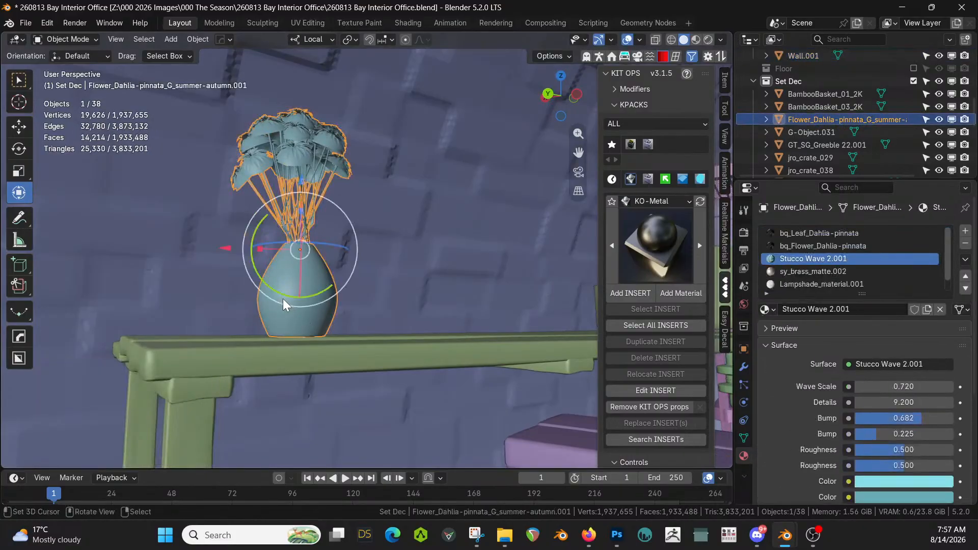
pyautogui.moveTo(283, 299); pyautogui.dragTo(313, 296, button='middle')
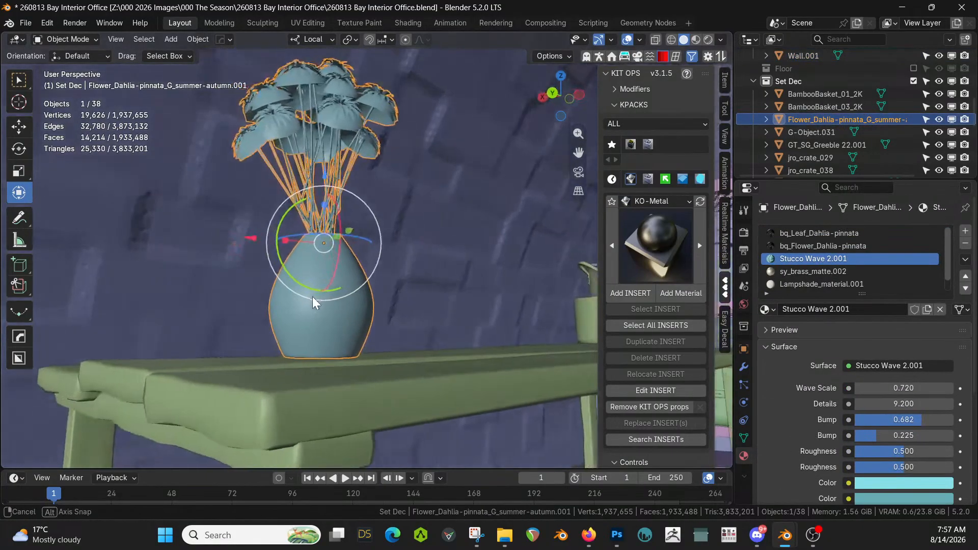
pyautogui.press('g')
pyautogui.press('z')
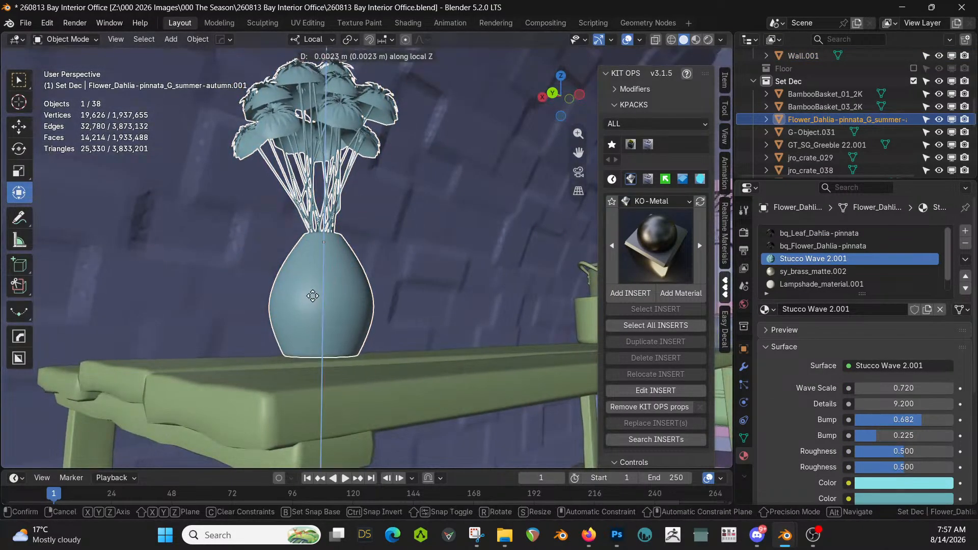
pyautogui.click(353, 297)
# Edit the table mesh and select both cooking pots through their M_Kitchen_Tools_2K material in face mode
pyautogui.moveTo(354, 298); pyautogui.dragTo(503, 298, button='middle')
pyautogui.click(486, 306)
pyautogui.press('Tab')
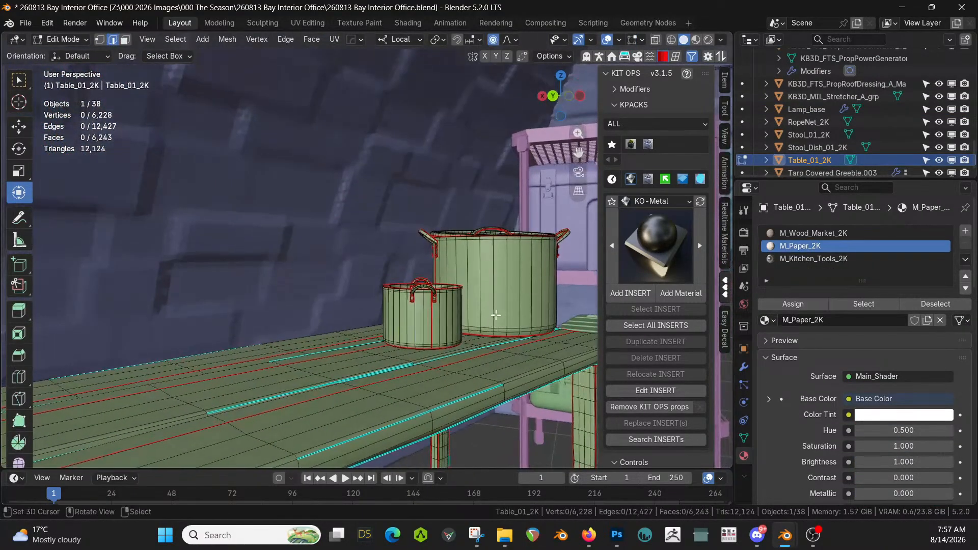
pyautogui.click(502, 298)
pyautogui.press('l')
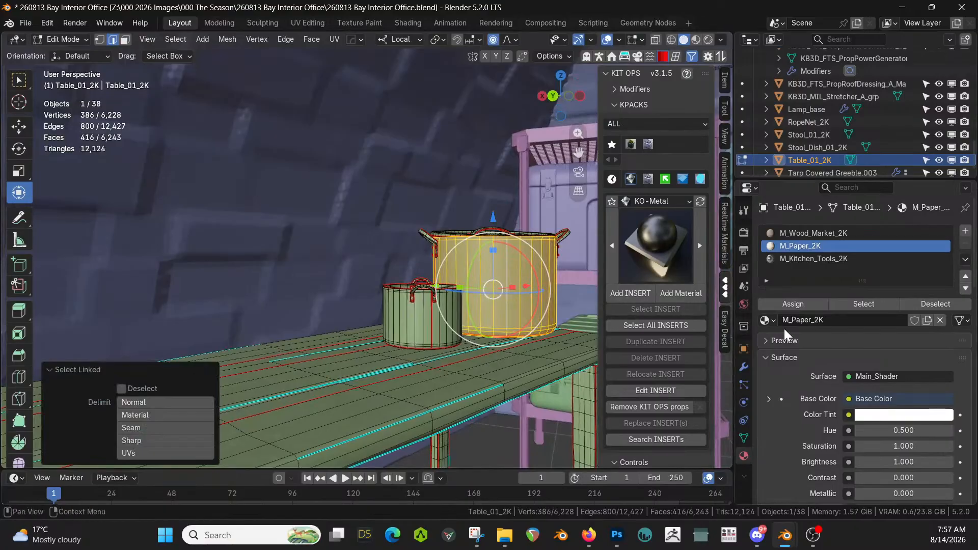
pyautogui.click(863, 305)
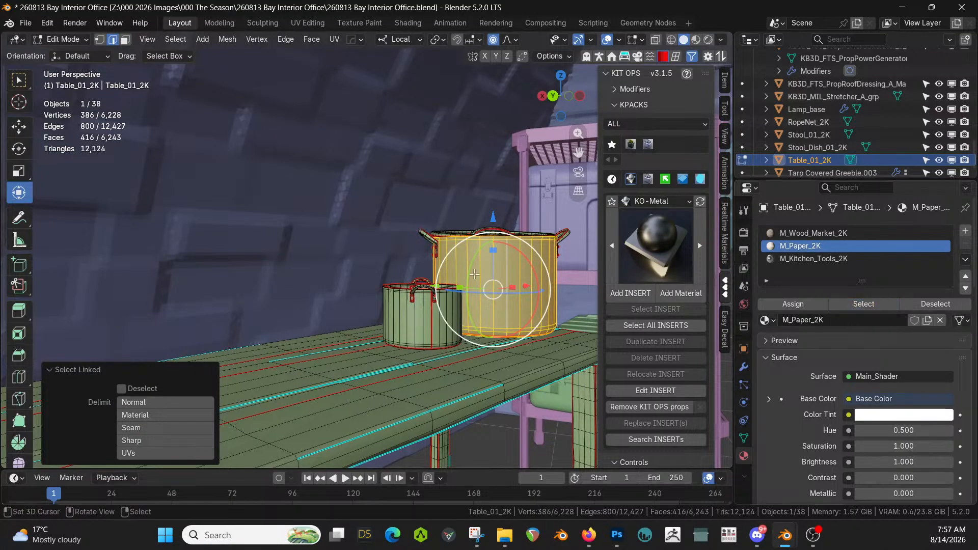
pyautogui.click(406, 308)
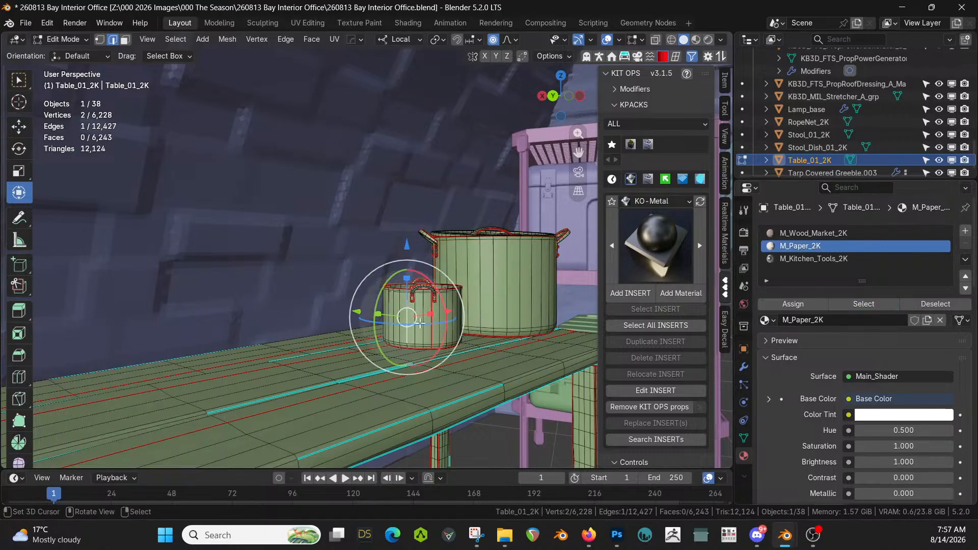
pyautogui.press('3')
pyautogui.click(408, 311)
pyautogui.click(863, 305)
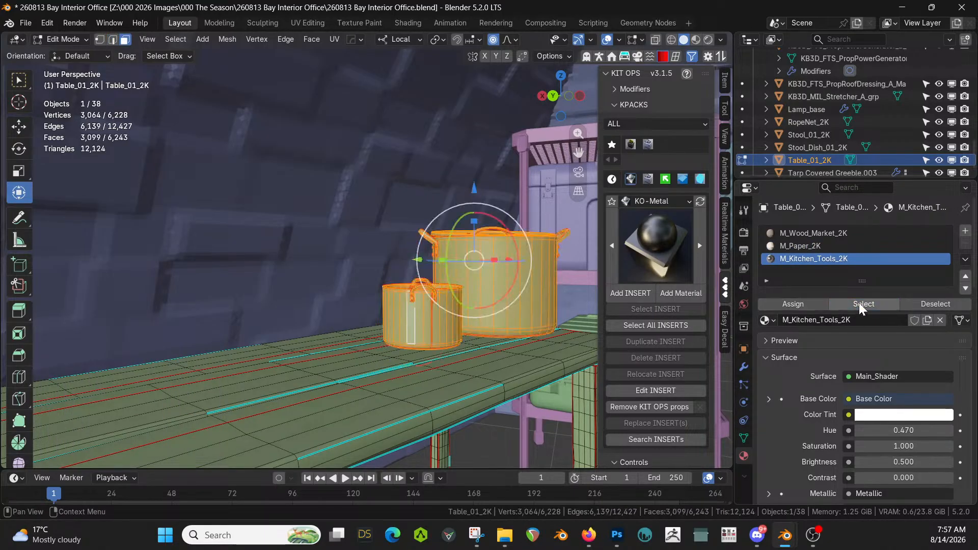
pyautogui.moveTo(474, 286); pyautogui.dragTo(327, 218, button='middle')
pyautogui.scroll(2, 504, 301)
pyautogui.press('g')
pyautogui.press('z')
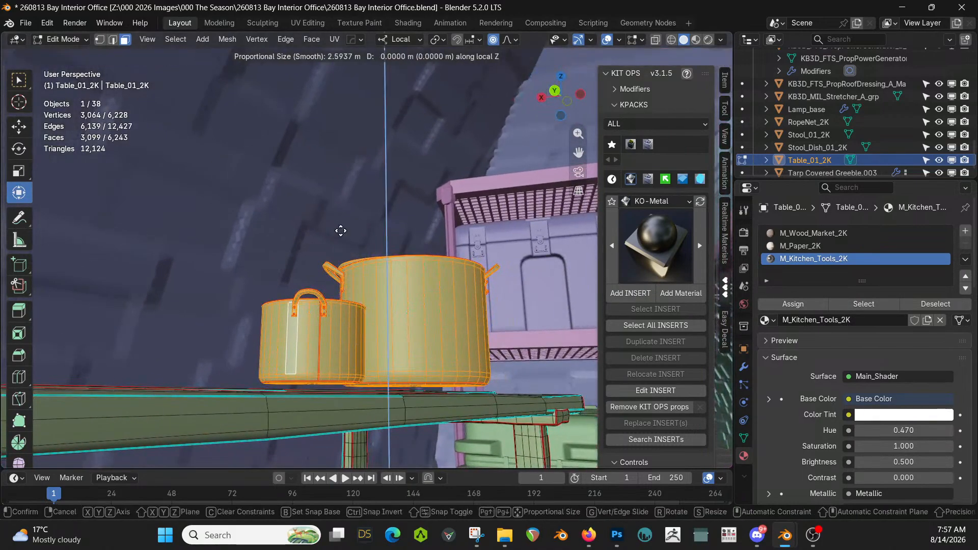
pyautogui.press('Escape')
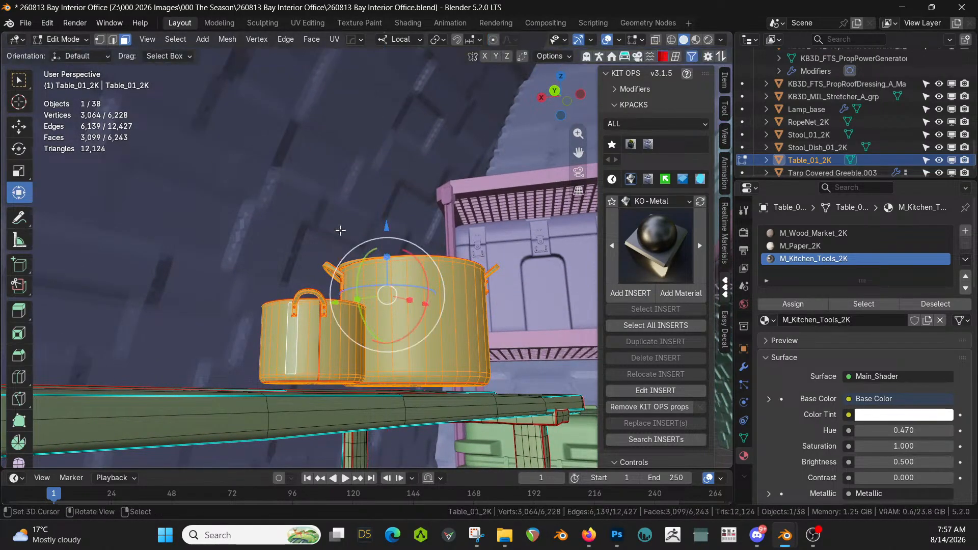
# Lower both pots about 0.02 m along local Z onto the tabletop without proportional editing, leave mesh editing and save the file
pyautogui.press('g')
pyautogui.press('z')
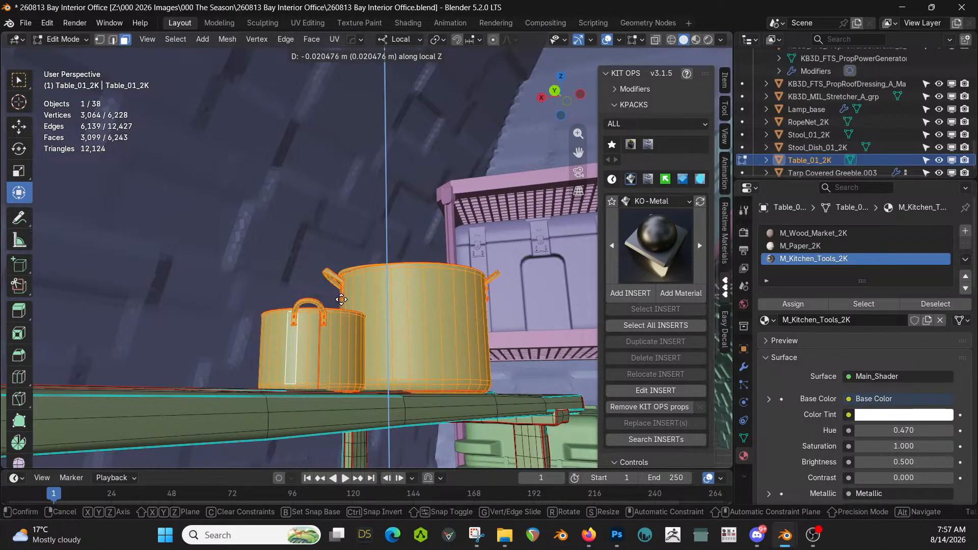
pyautogui.click(341, 300)
pyautogui.moveTo(341, 299)
pyautogui.mouseDown(button='middle')
pyautogui.moveTo(331, 331)
pyautogui.moveTo(270, 323)
pyautogui.moveTo(278, 343)
pyautogui.moveTo(334, 307)
pyautogui.mouseUp(button='middle')
pyautogui.scroll(-5, 271, 322)
pyautogui.press('Tab')
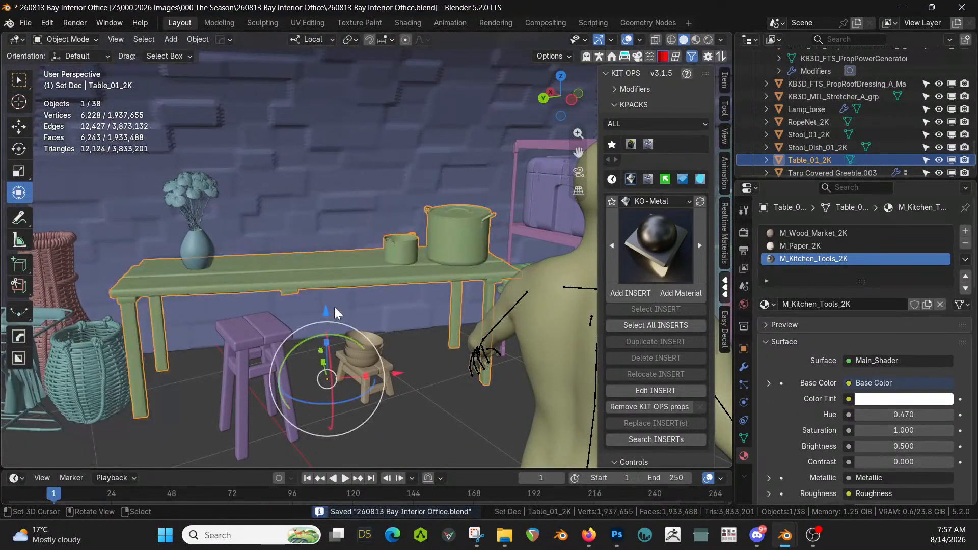
# Switch to rendered shading and shift the vase about 0.056 m along its local Y axis, further onto the tabletop
pyautogui.press('z')
pyautogui.press('8')
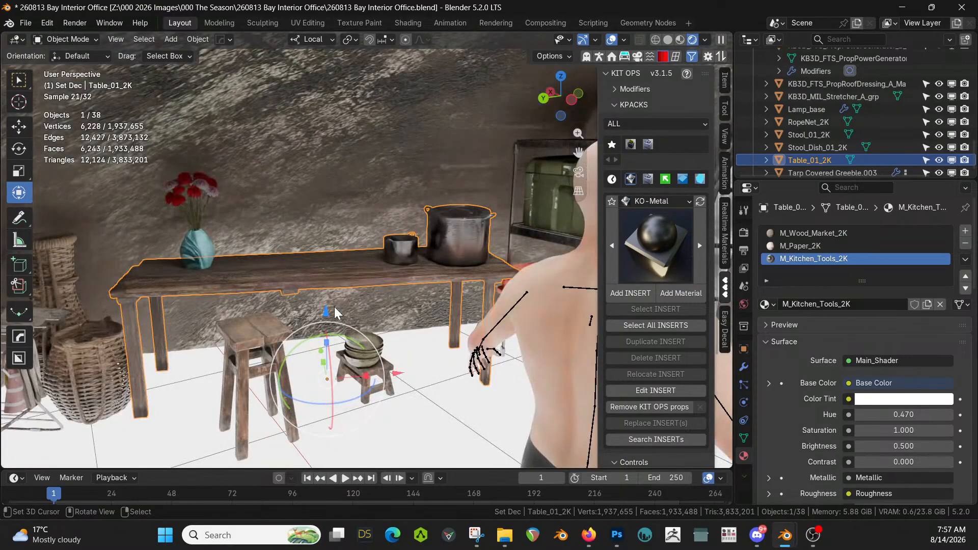
pyautogui.scroll(4, 292, 250)
pyautogui.click(151, 251)
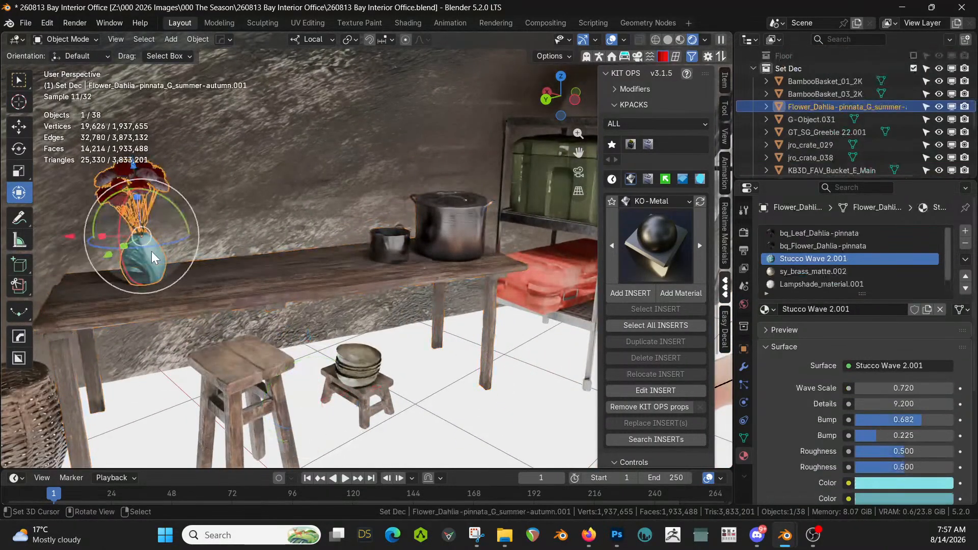
pyautogui.press('KP_Decimal')
pyautogui.moveTo(151, 251); pyautogui.dragTo(280, 257, button='middle')
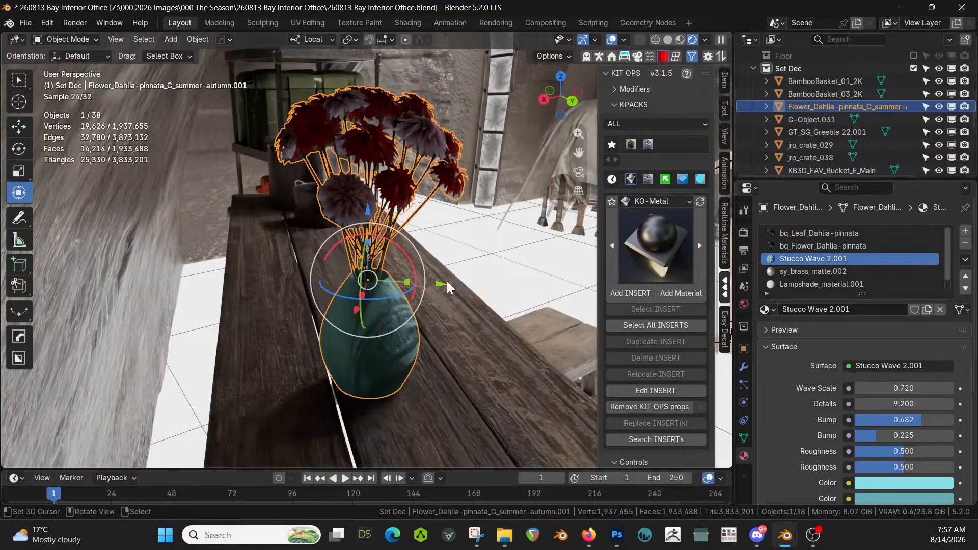
pyautogui.moveTo(447, 283); pyautogui.dragTo(471, 285)
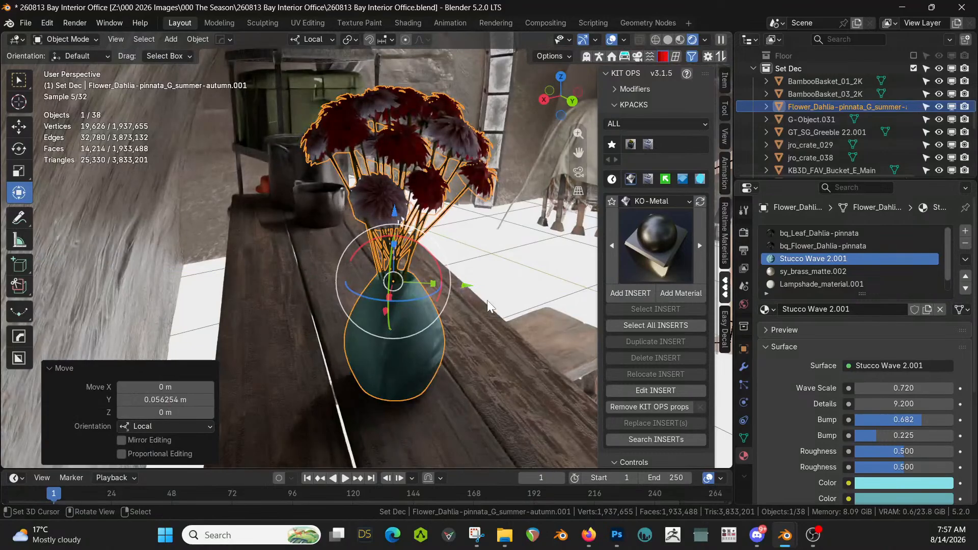
# Place the Bathroom Fan Engine 2 asset on top of the crate shelf and scale it uniformly by about 2.635
pyautogui.moveTo(488, 301); pyautogui.dragTo(613, 389, button='middle')
pyautogui.scroll(-4, 448, 287)
pyautogui.moveTo(505, 358); pyautogui.dragTo(510, 331, button='middle')
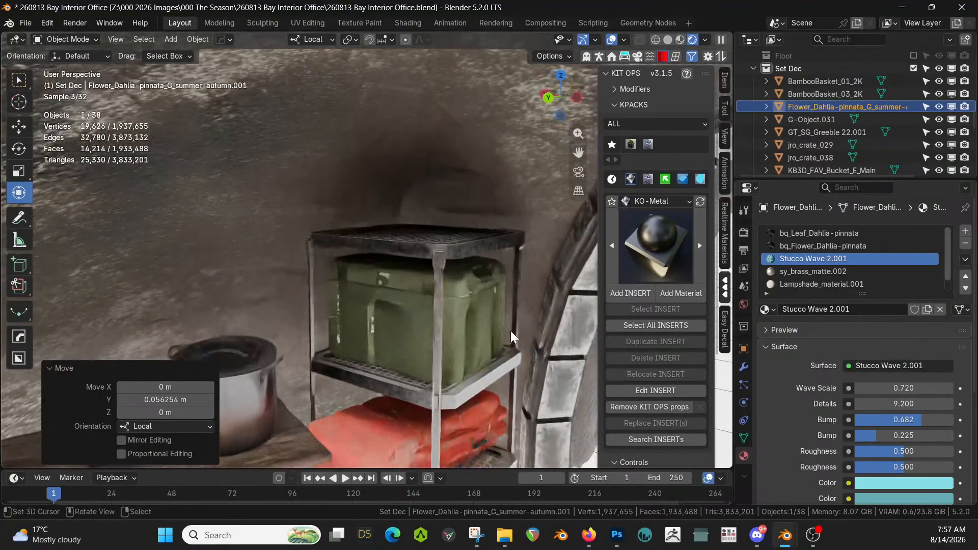
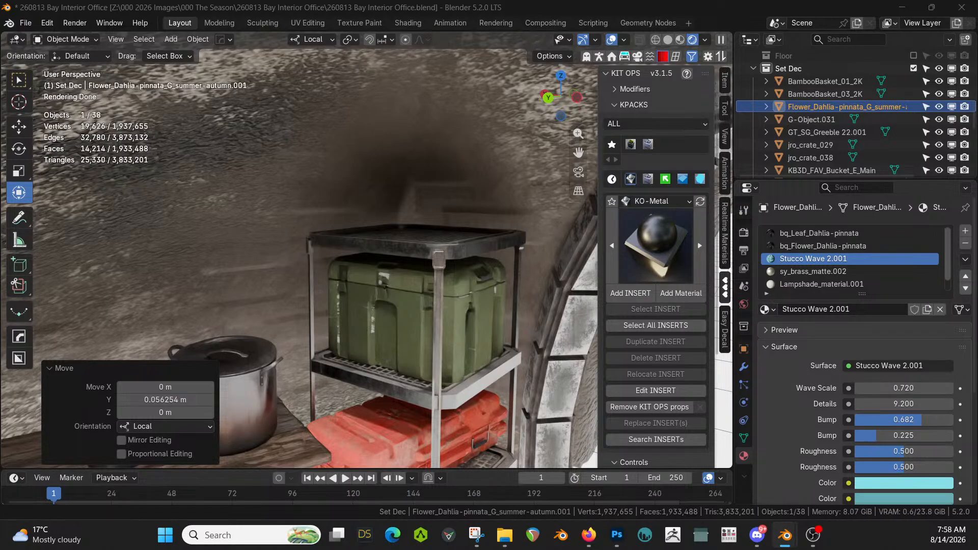
pyautogui.moveTo(346, 53); pyautogui.dragTo(425, 228)
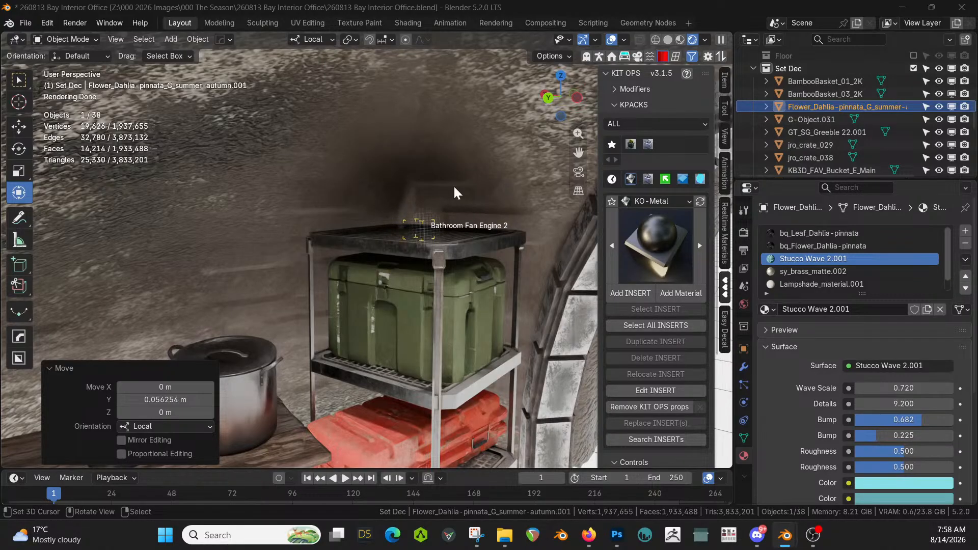
pyautogui.moveTo(455, 192); pyautogui.dragTo(417, 235)
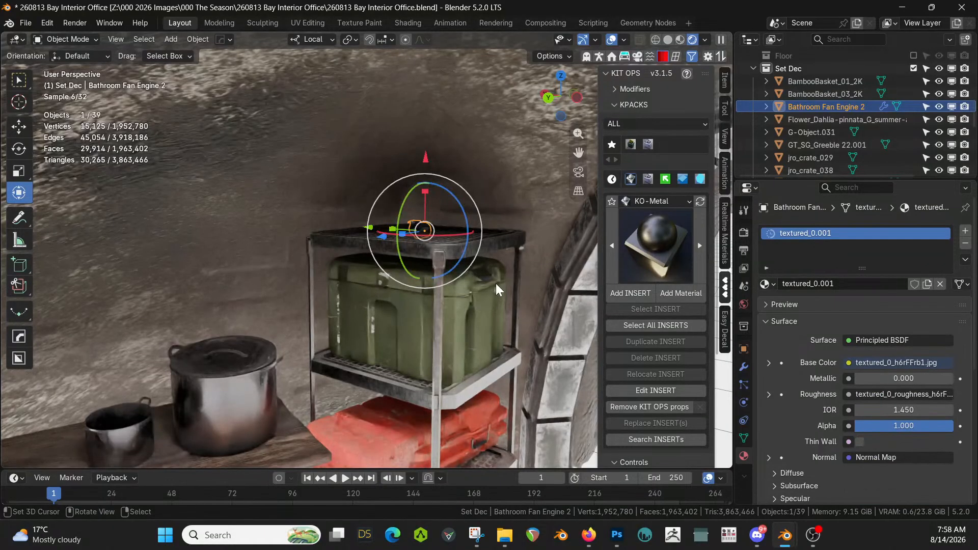
pyautogui.press('s')
pyautogui.click(650, 289)
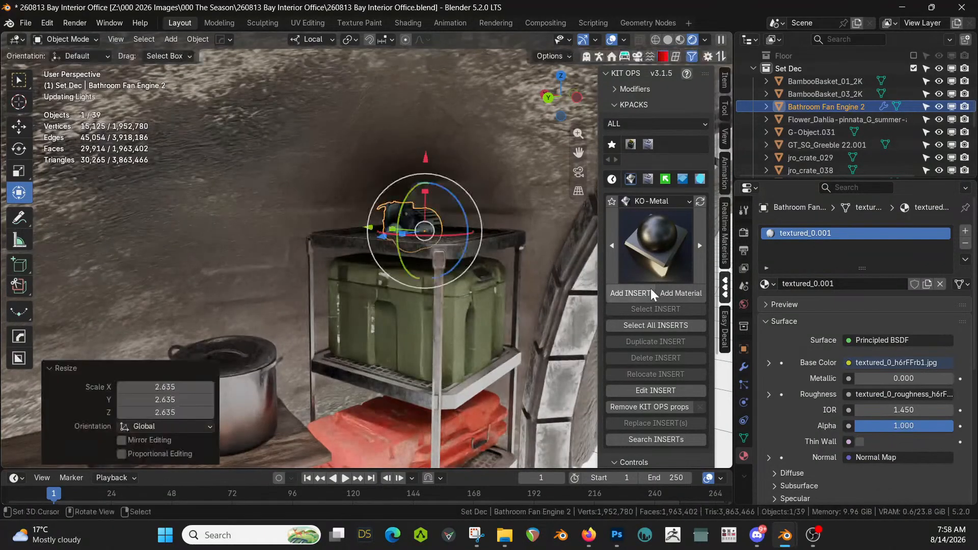
# Switch to solid shading and move the fan engine about 0.205 m along its local Z axis across the shelf top
pyautogui.press('z')
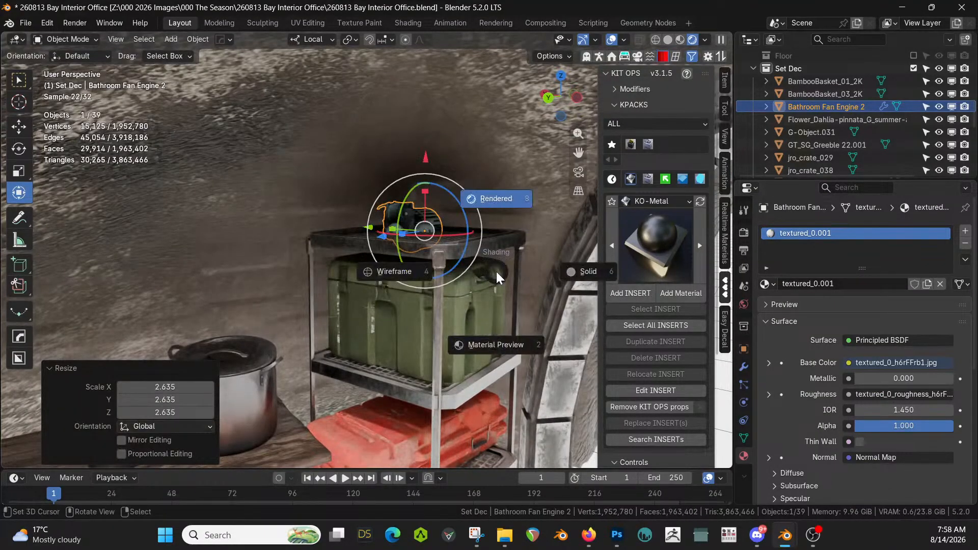
pyautogui.press('6')
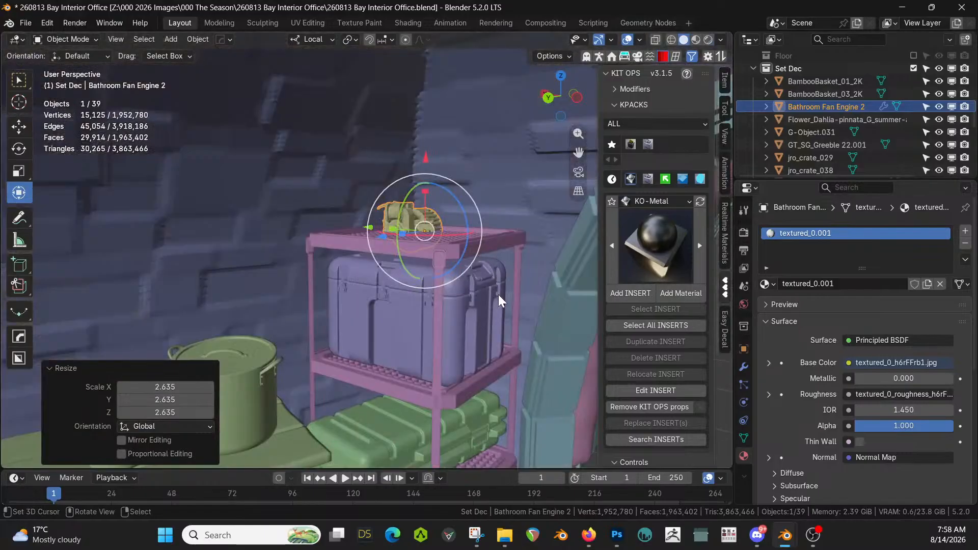
pyautogui.press('KP_Decimal')
pyautogui.moveTo(511, 302); pyautogui.dragTo(442, 325, button='middle')
pyautogui.press('g')
pyautogui.press('z')
pyautogui.moveTo(431, 283); pyautogui.dragTo(264, 268)
pyautogui.keyDown('shift'); pyautogui.moveTo(328, 284); pyautogui.dragTo(413, 248, button='middle'); pyautogui.keyUp('shift')
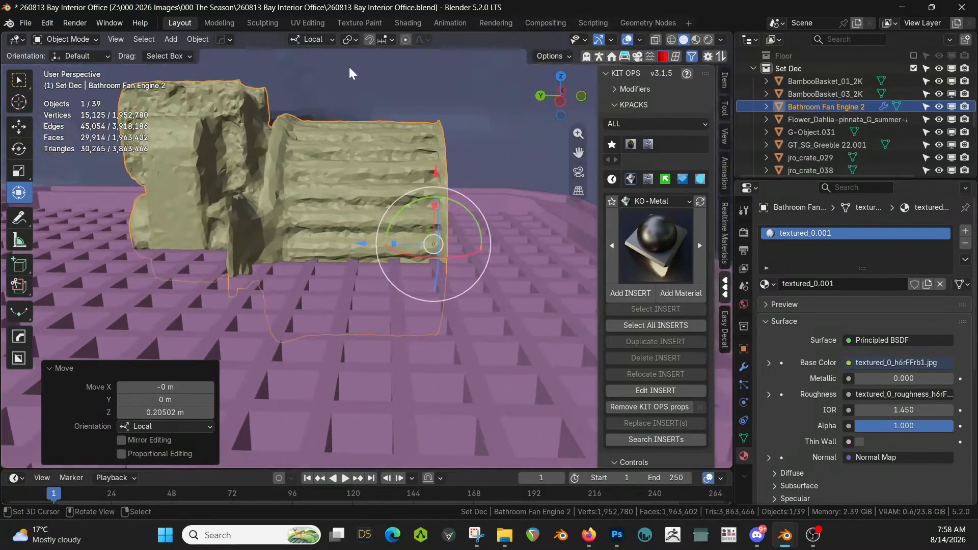
# Set the transform orientation to Global and raise the fan engine about 0.105 m along Z to rest on the shelf's grate
pyautogui.click(324, 41)
pyautogui.click(305, 80)
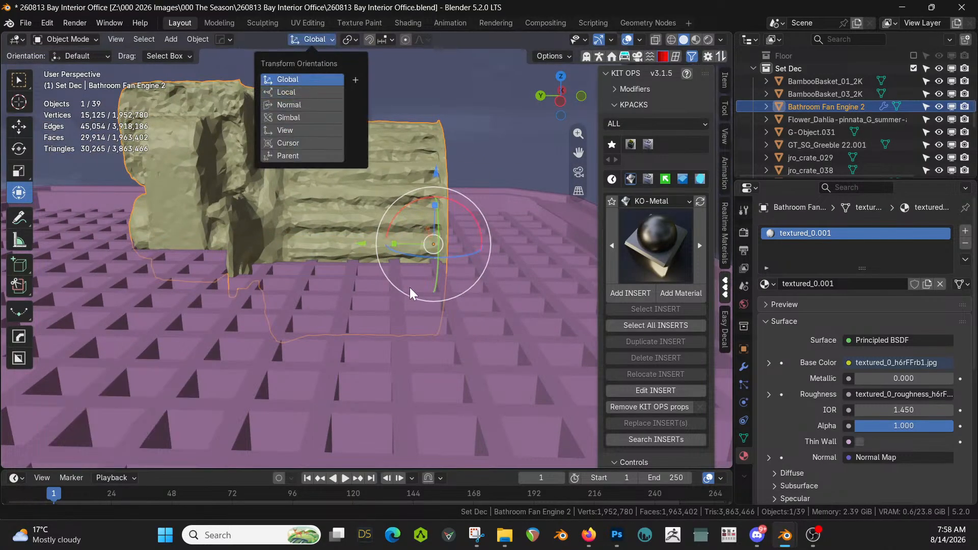
pyautogui.press('g')
pyautogui.press('z')
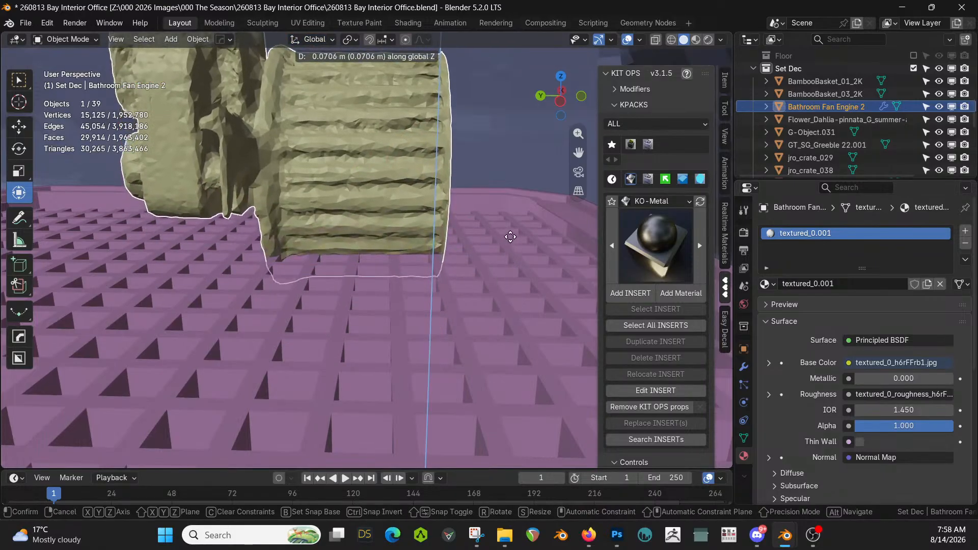
pyautogui.click(493, 215)
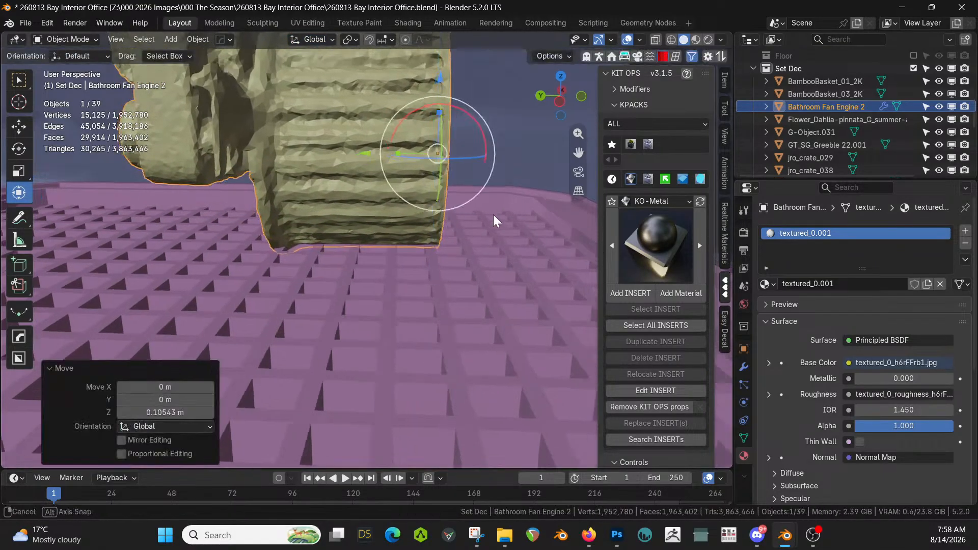
# Rotate the fan engine 90° about the global X axis so it stands upright
pyautogui.moveTo(493, 215); pyautogui.dragTo(457, 228, button='middle')
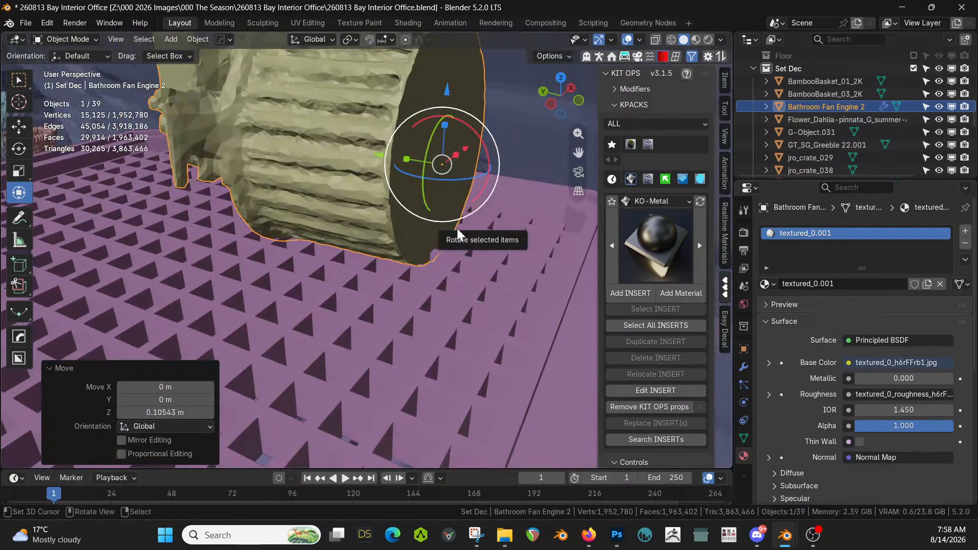
pyautogui.press('r')
pyautogui.press('x')
pyautogui.press('9')
pyautogui.press('0')
pyautogui.press('Return')
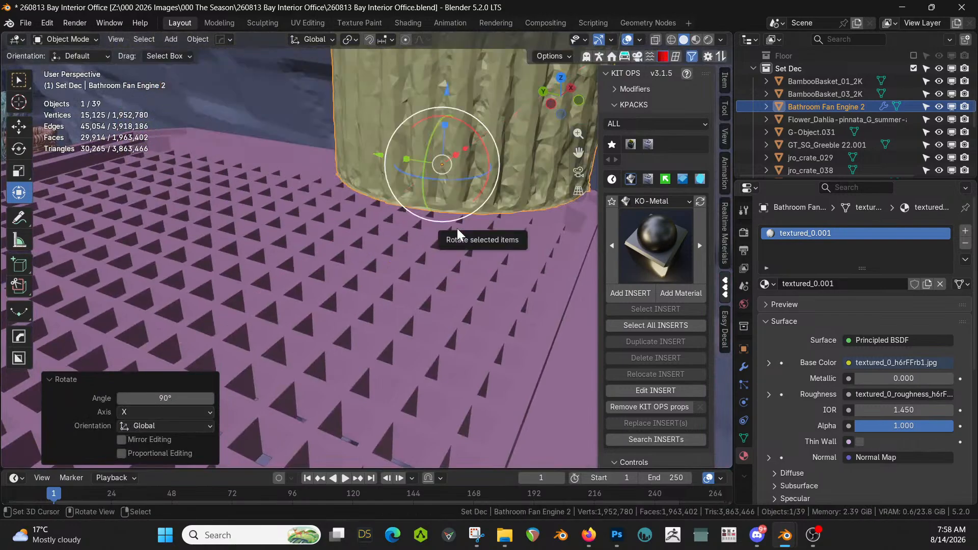
# Lower the fan engine about 0.091 m along global Z onto the shelf's grate
pyautogui.moveTo(457, 229); pyautogui.dragTo(453, 302, button='middle')
pyautogui.press('g')
pyautogui.press('z')
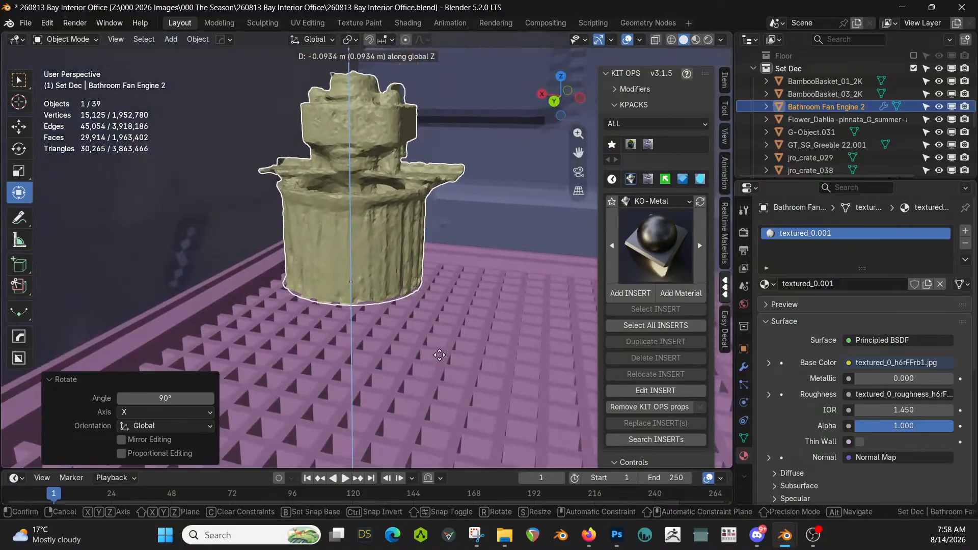
pyautogui.click(439, 355)
# Slide the fan engine across the shelf top by about -0.437 m in X and 0.438 m in Y, keeping its height
pyautogui.moveTo(438, 353); pyautogui.dragTo(355, 346, button='middle')
pyautogui.press('g')
pyautogui.hotkey('shift', 'z')
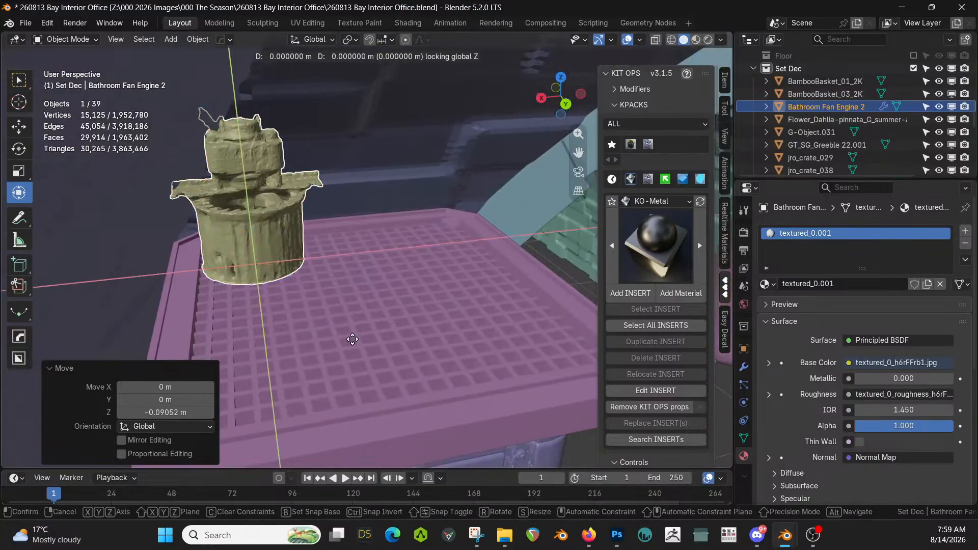
pyautogui.click(586, 407)
# Make a linked duplicate of the fan engine and offset it about 0.391 m along global X
pyautogui.moveTo(586, 408); pyautogui.dragTo(508, 381, button='middle')
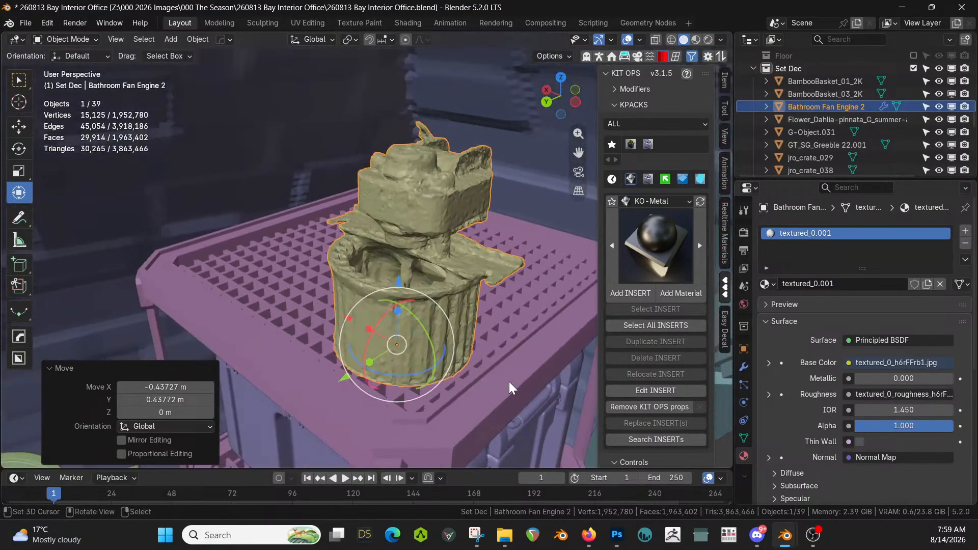
pyautogui.hotkey('alt', 'd')
pyautogui.rightClick(509, 381)
pyautogui.press('g')
pyautogui.press('x')
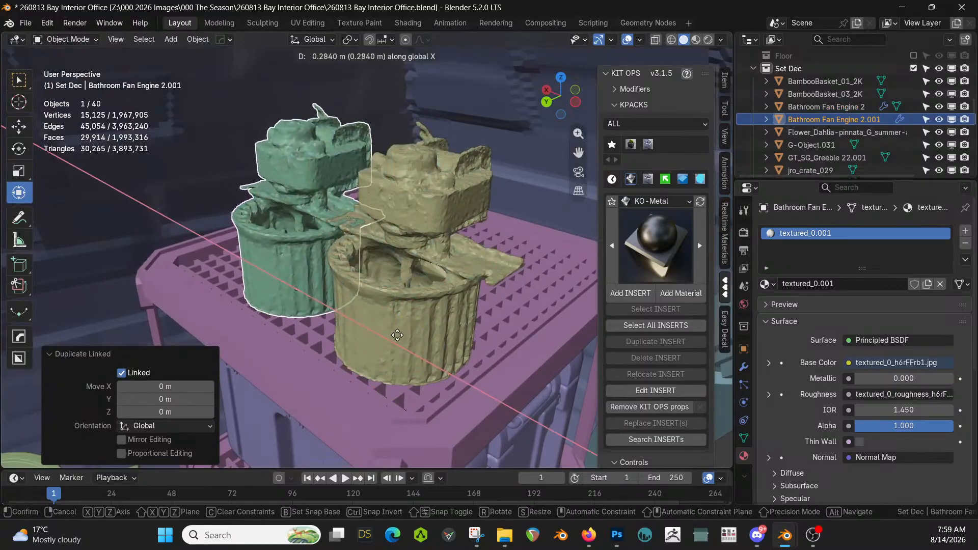
pyautogui.click(370, 322)
# Rotate the duplicated fan engine about 7.1° around the global Z axis
pyautogui.moveTo(370, 322); pyautogui.dragTo(439, 347, button='middle')
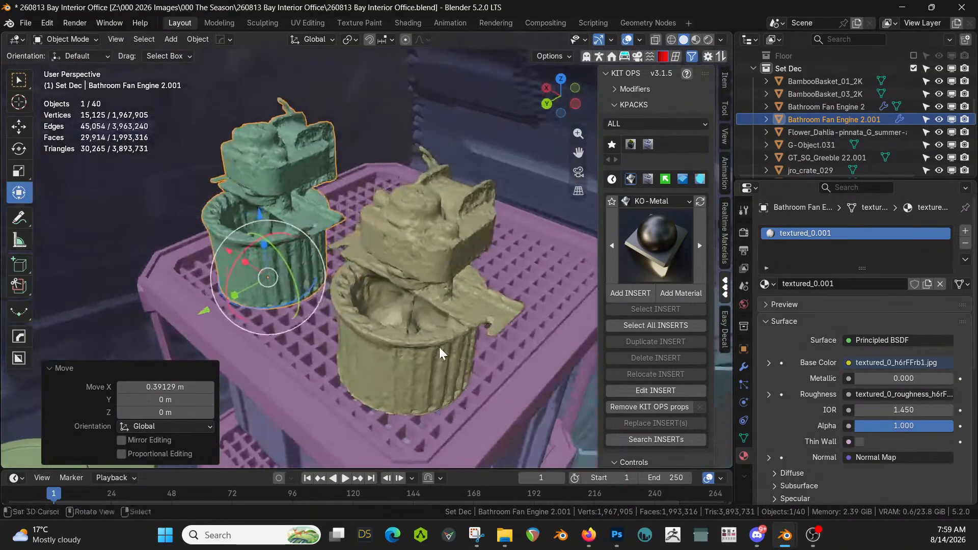
pyautogui.press('r')
pyautogui.press('z')
pyautogui.click(444, 344)
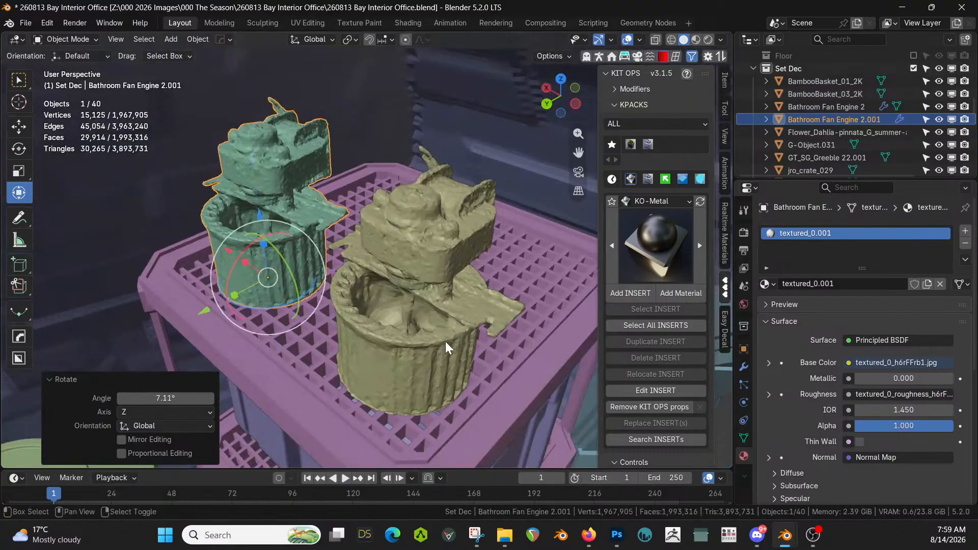
# Make linked duplicates of both fan engines and offset the pair about -0.34 m along global Y to form a second row
pyautogui.keyDown('shift'); pyautogui.click(438, 342); pyautogui.keyUp('shift')
pyautogui.hotkey('alt', 'd')
pyautogui.press('Escape')
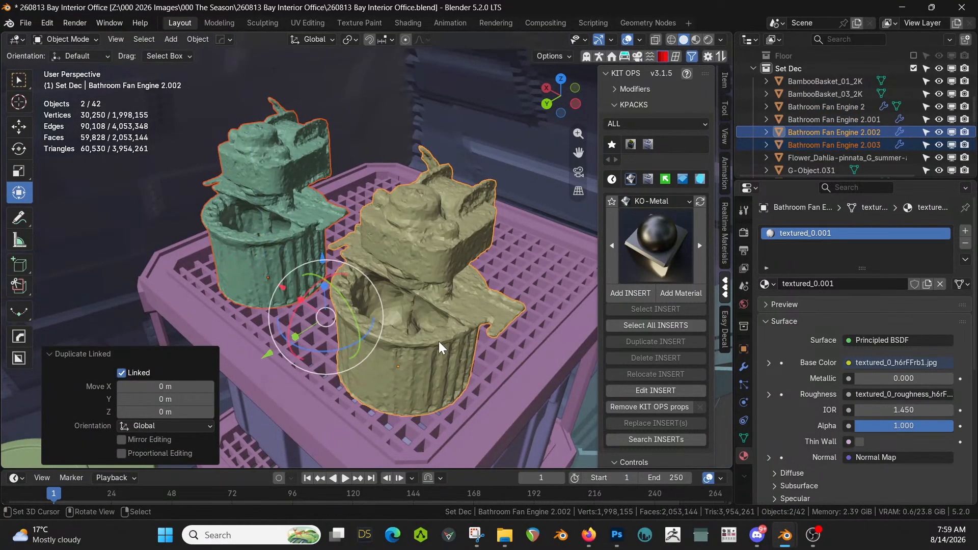
pyautogui.press('g')
pyautogui.press('y')
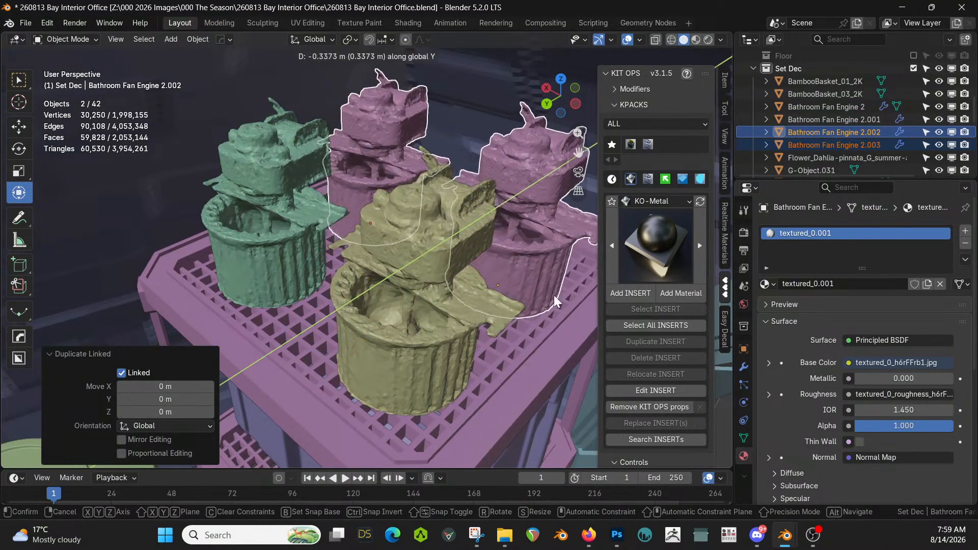
pyautogui.click(555, 295)
# Rotate Bathroom Fan Engine 2.002 in the second row about -55.8° around global Z
pyautogui.click(575, 276)
pyautogui.click(543, 209)
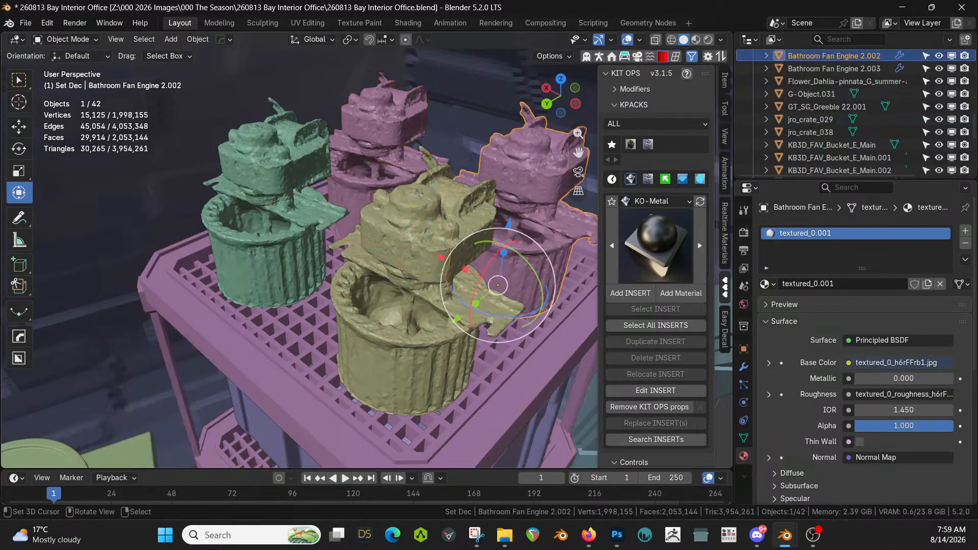
pyautogui.press('r')
pyautogui.press('z')
pyautogui.click(511, 300)
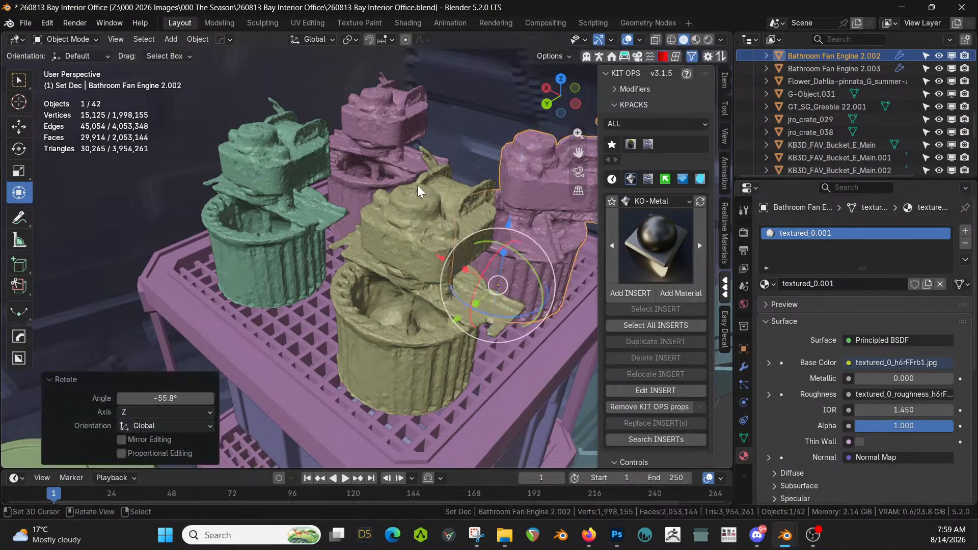
# Rotate Bathroom Fan Engine 2.003 in the second row about 132° around global Z
pyautogui.click(377, 156)
pyautogui.press('r')
pyautogui.press('z')
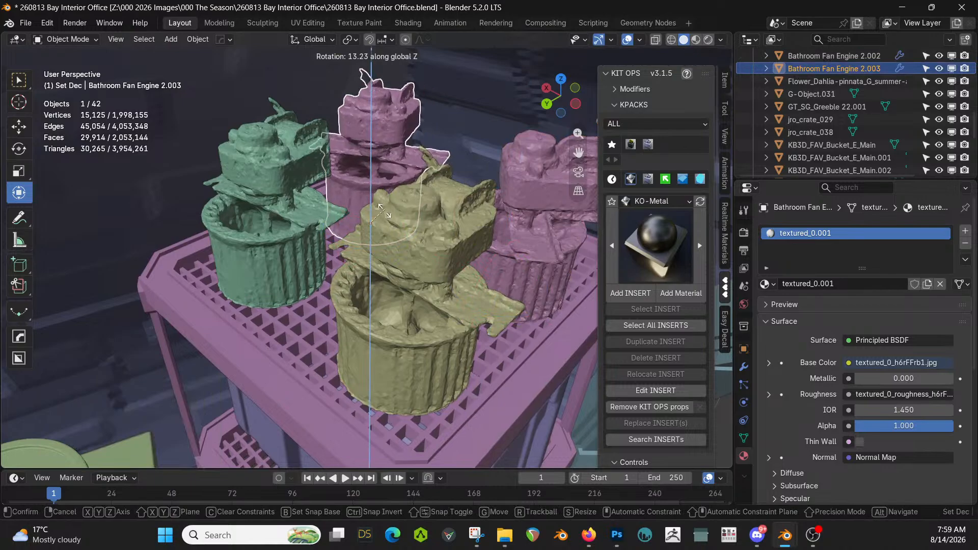
pyautogui.click(286, 194)
# Shift Bathroom Fan Engine 2.003 about -0.058 m in X and -0.064 m in Y, keeping its height
pyautogui.moveTo(285, 194); pyautogui.dragTo(383, 232, button='middle')
pyautogui.press('g')
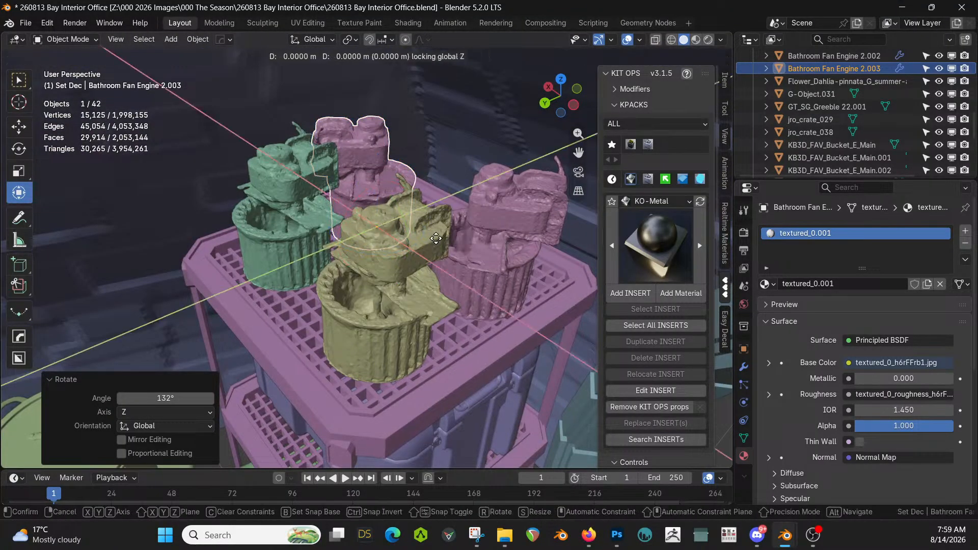
pyautogui.click(463, 239)
# Switch the viewport to rendered shading with the whole crate shelf and its fan engines in view
pyautogui.moveTo(475, 242); pyautogui.dragTo(489, 206, button='middle')
pyautogui.scroll(-4, 455, 221)
pyautogui.press('z')
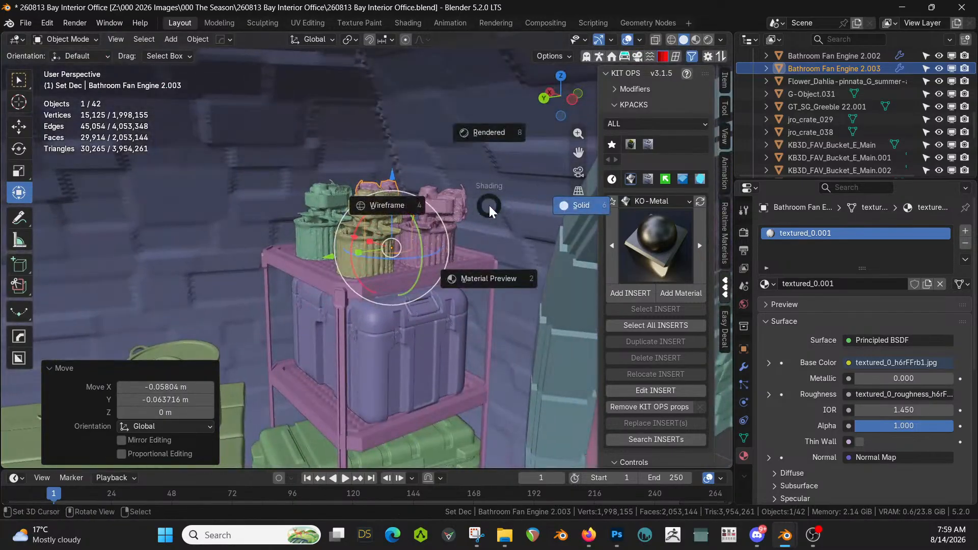
pyautogui.press('8')
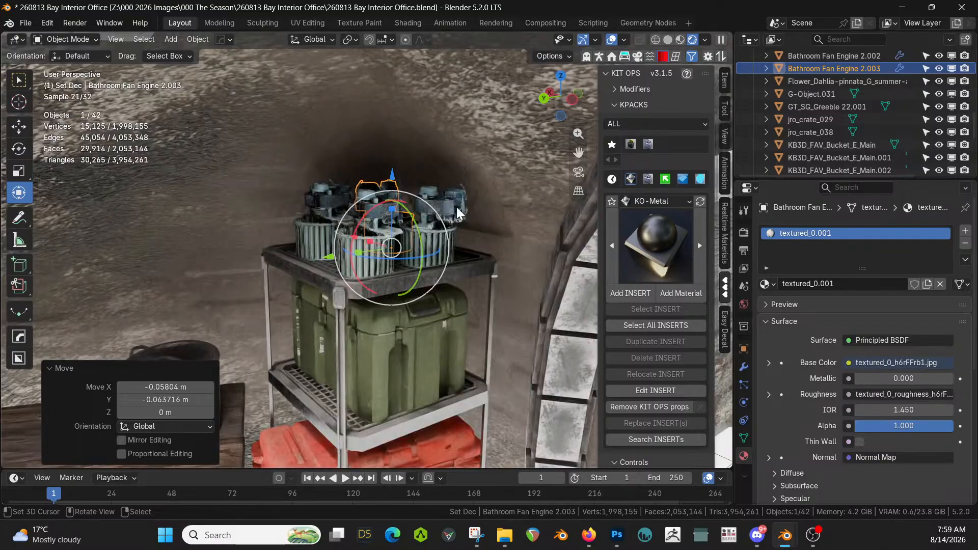
# Isolate the tunnel doorway's arch frame in local view and enter Edit Mode
pyautogui.moveTo(409, 227); pyautogui.dragTo(262, 161, button='middle')
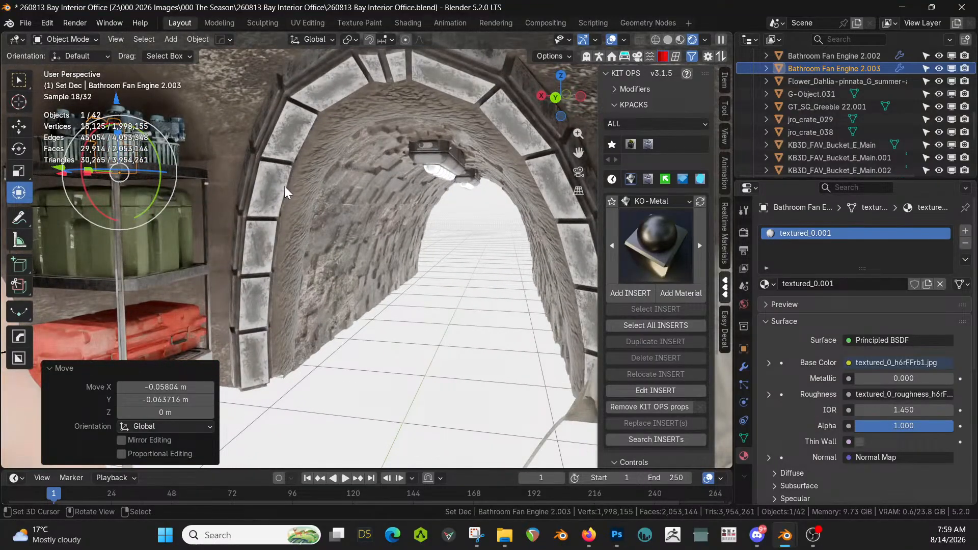
pyautogui.click(253, 368)
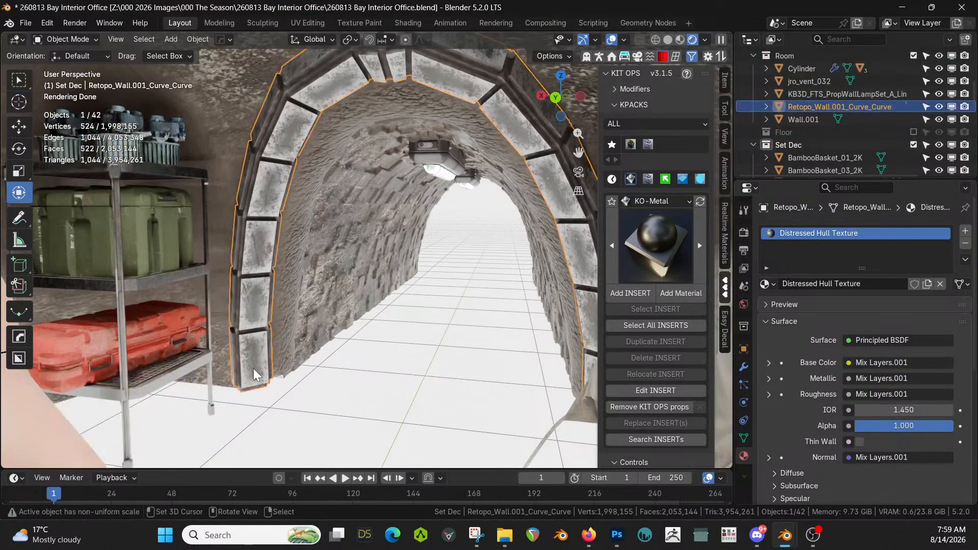
pyautogui.press('KP_Divide')
pyautogui.press('Tab')
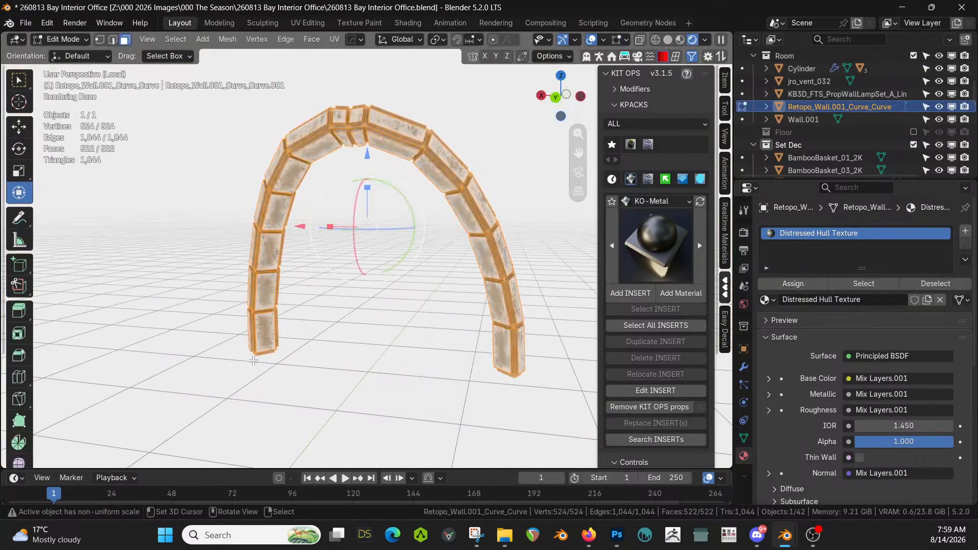
pyautogui.rightClick(261, 337)
pyautogui.keyDown('shift'); pyautogui.rightClick(267, 293); pyautogui.keyUp('shift')
pyautogui.keyDown('shift'); pyautogui.rightClick(272, 252); pyautogui.keyUp('shift')
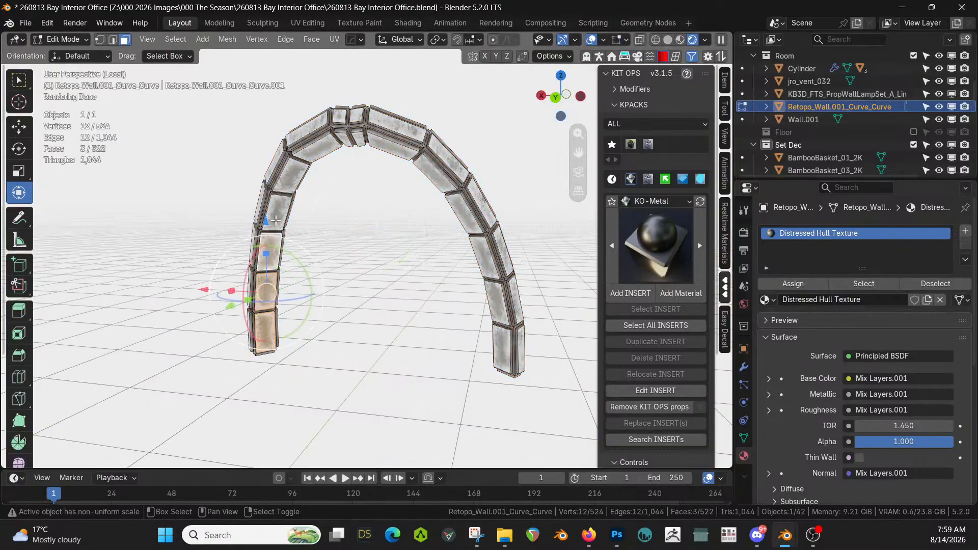
pyautogui.keyDown('shift'); pyautogui.rightClick(280, 212); pyautogui.keyUp('shift')
pyautogui.keyDown('shift'); pyautogui.rightClick(294, 174); pyautogui.keyUp('shift')
pyautogui.keyDown('shift'); pyautogui.rightClick(317, 148); pyautogui.keyUp('shift')
# Inset the two small faces at the arch's apex individually by about 0.0117 m and extrude them about 0.015 m inward
pyautogui.moveTo(317, 148); pyautogui.dragTo(362, 128, button='middle')
pyautogui.scroll(5, 363, 128)
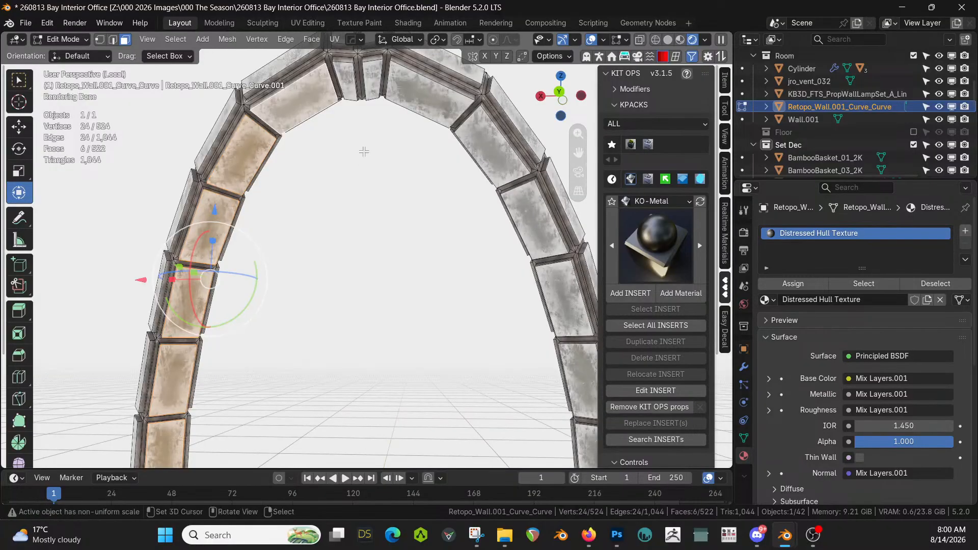
pyautogui.rightClick(345, 72)
pyautogui.keyDown('shift'); pyautogui.rightClick(373, 77); pyautogui.keyUp('shift')
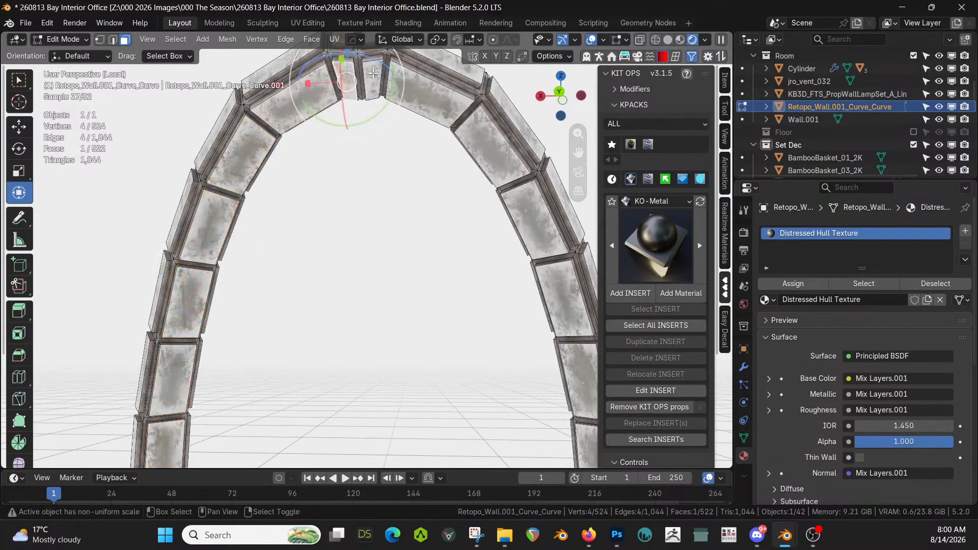
pyautogui.press('KP_Decimal')
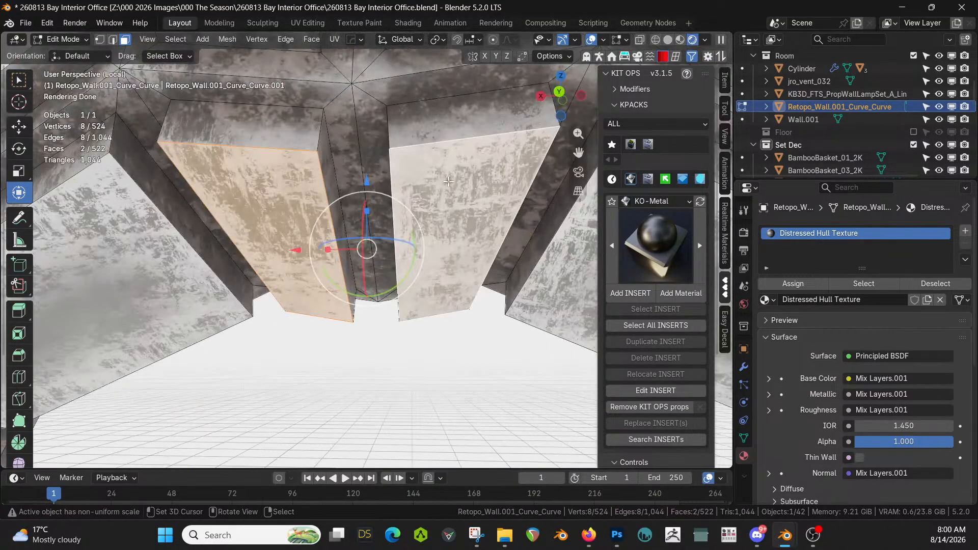
pyautogui.press('i')
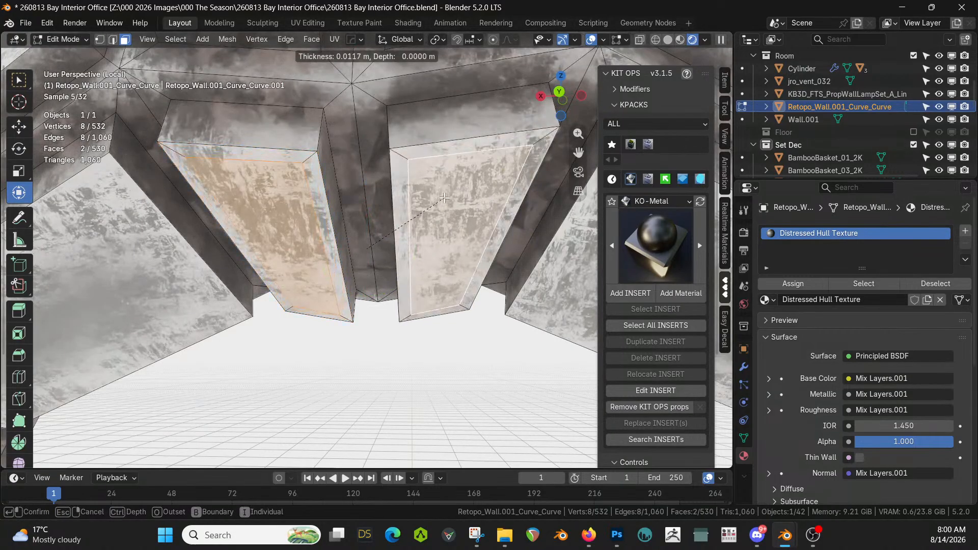
pyautogui.click(447, 209)
pyautogui.press('e')
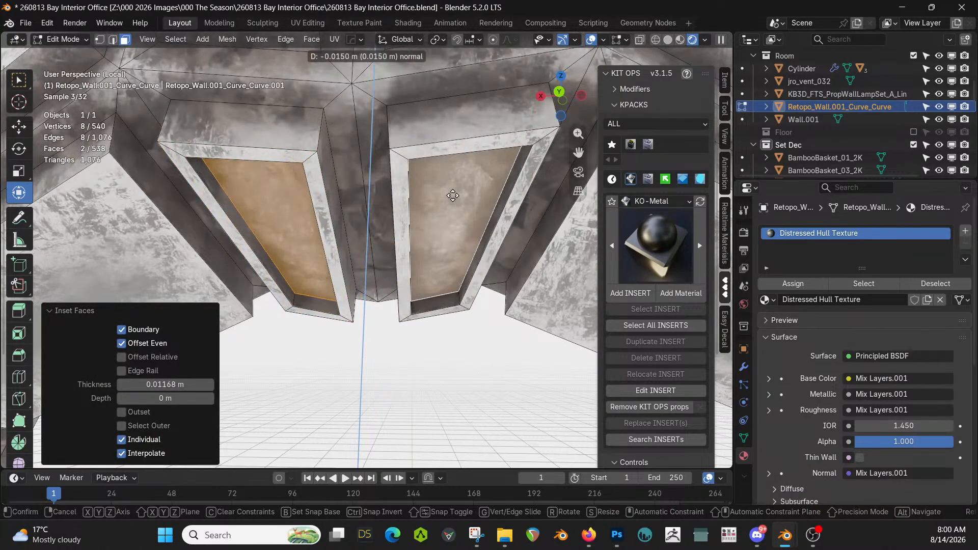
pyautogui.click(452, 192)
# Add a second material slot, assign it to the two recessed faces and give it the sy_white_5_emmisive material
pyautogui.click(965, 231)
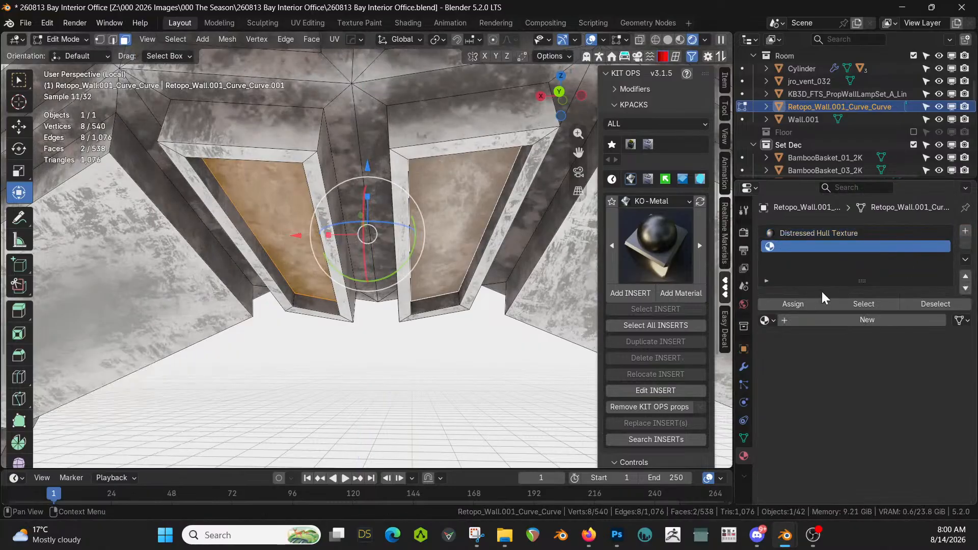
pyautogui.click(793, 305)
pyautogui.click(767, 320)
pyautogui.write('emi')
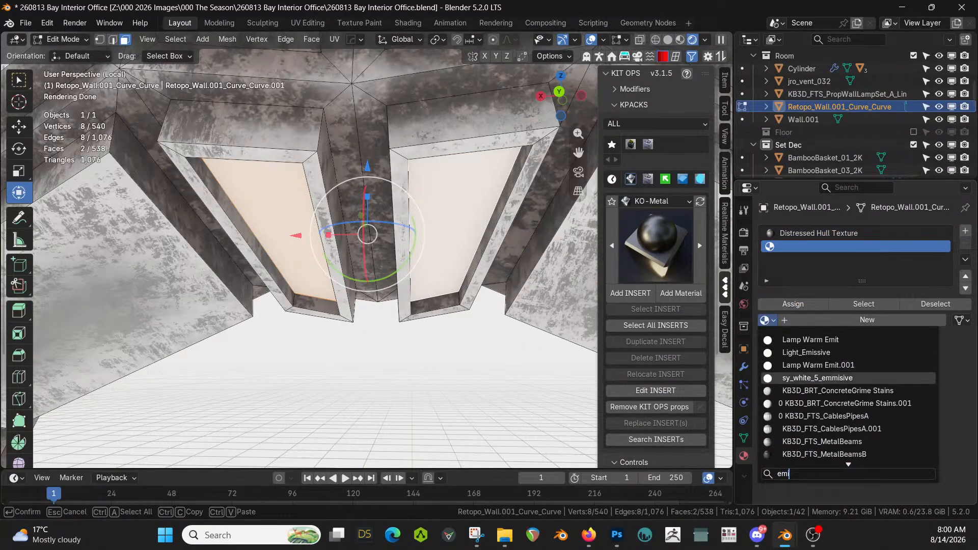
pyautogui.click(807, 378)
# Leave local view, save the file and return to Object Mode
pyautogui.press('KP_Divide')
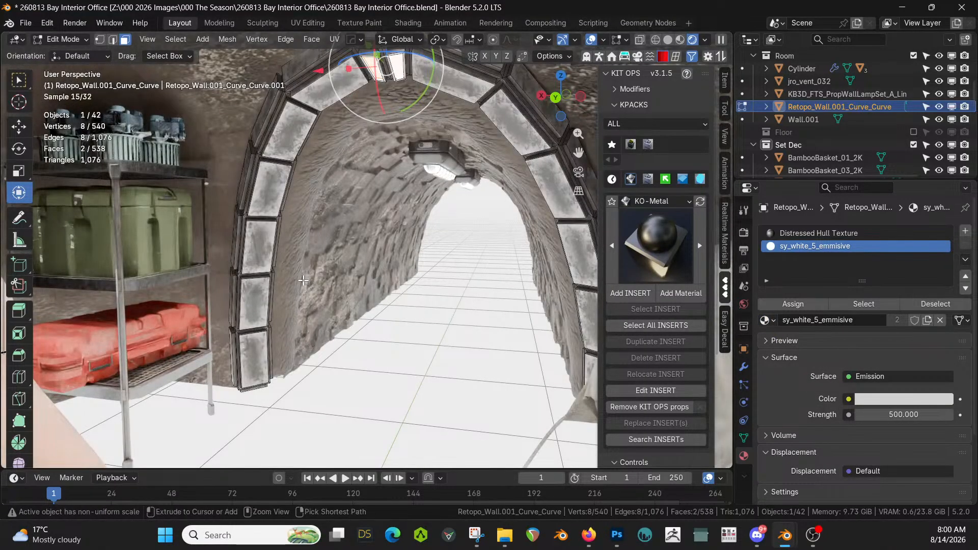
pyautogui.hotkey('ctrl', 's')
pyautogui.press('Tab')
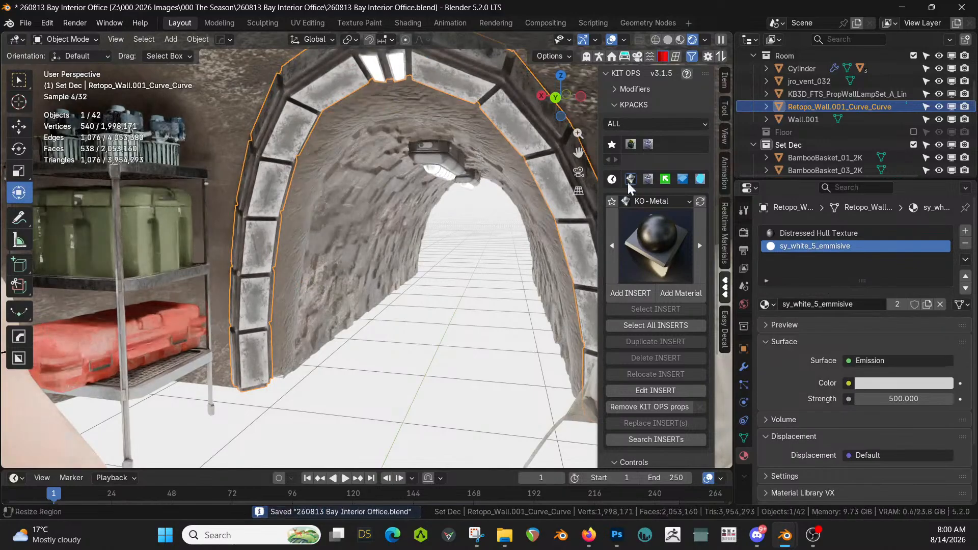
# Include the Floor collection in the view layer again
pyautogui.click(795, 145)
pyautogui.click(913, 132)
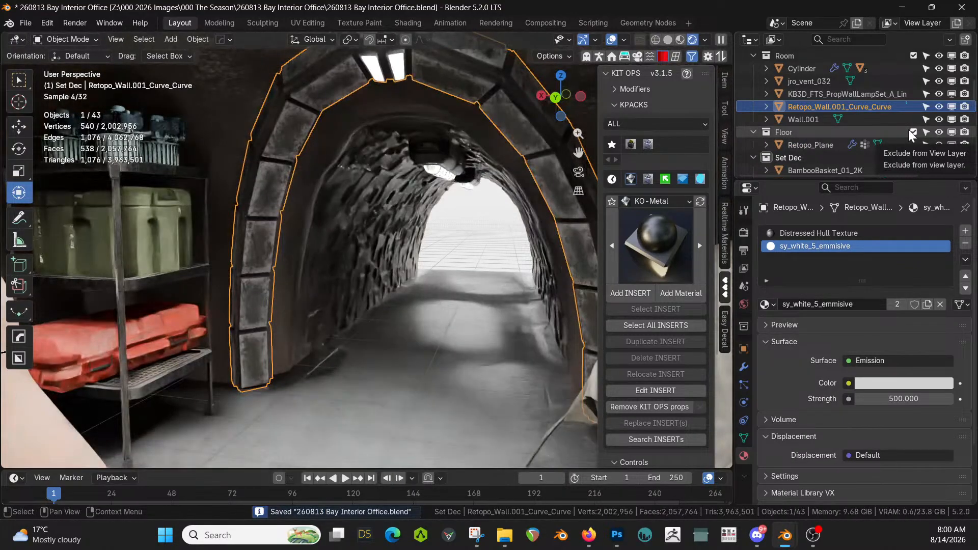
pyautogui.moveTo(395, 223); pyautogui.dragTo(145, 225, button='middle')
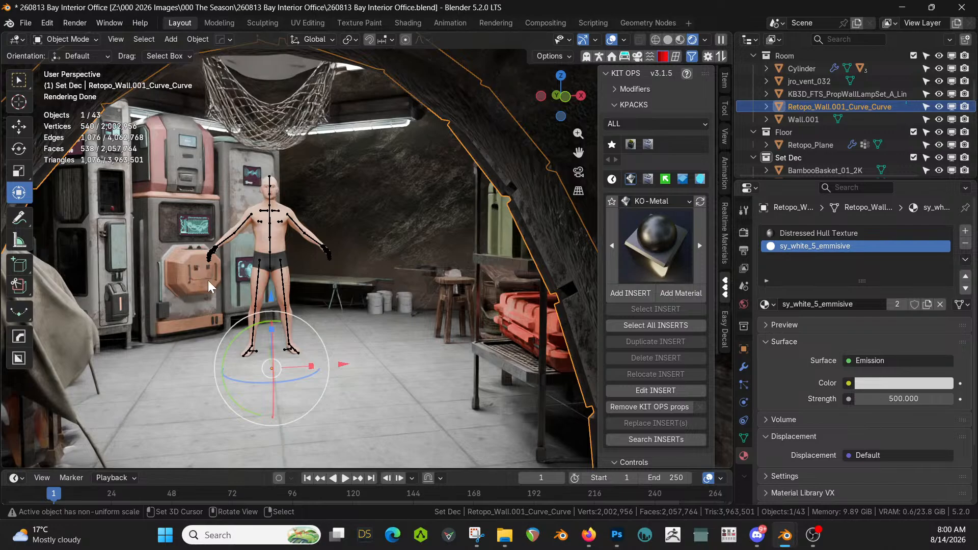
# Walk through the rendered room to inspect the lighting and set dressing past the standing figure
pyautogui.hotkey('shift', '`')
pyautogui.press('w')
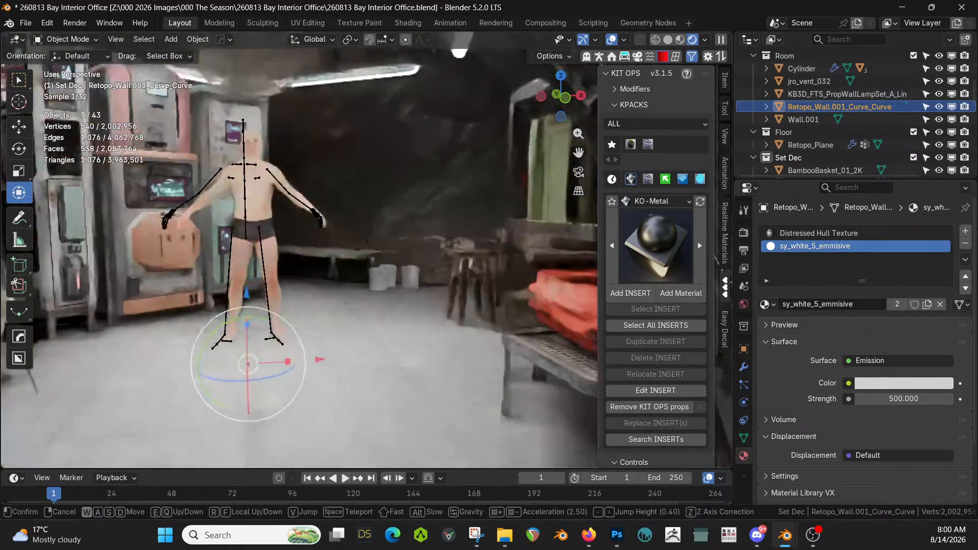
pyautogui.press('w')
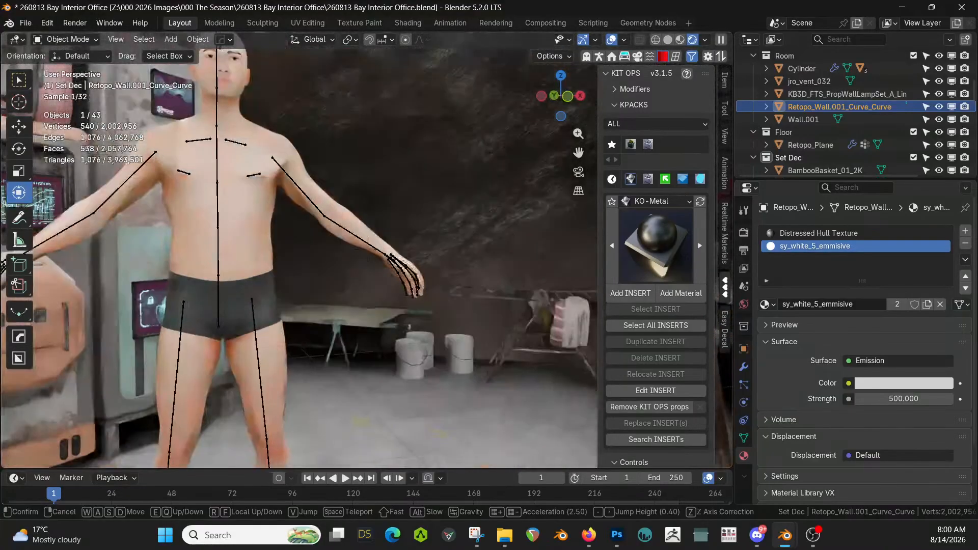
pyautogui.click(250, 292)
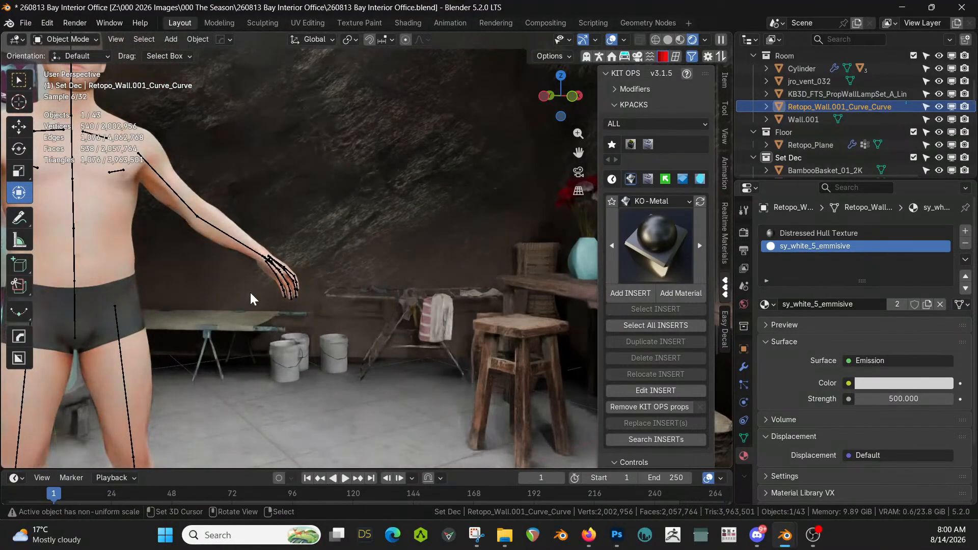
pyautogui.press('q')
pyautogui.moveTo(252, 290)
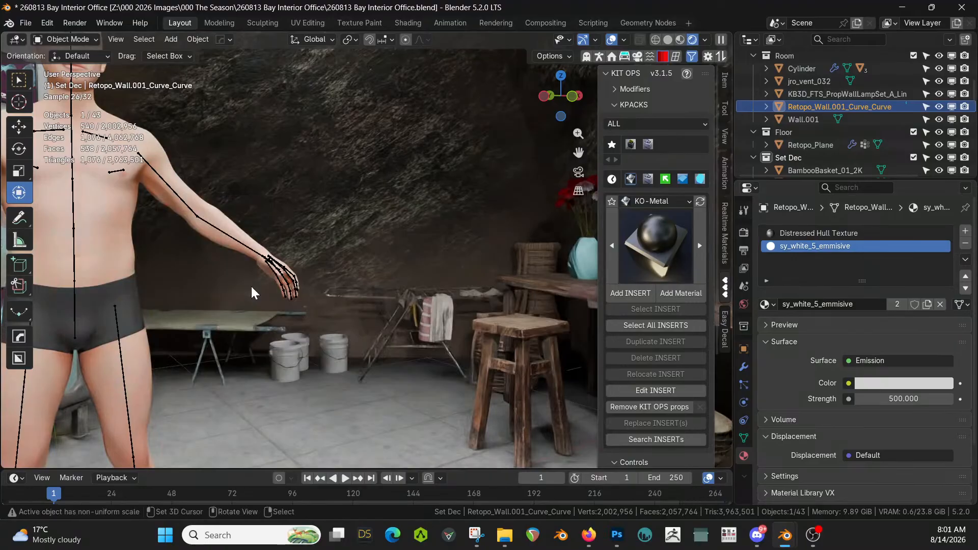
# Walk through the rendered room to inspect the cot, bedside lamp, buckets and laundry rack
pyautogui.moveTo(291, 220)
pyautogui.mouseDown(button='middle')
pyautogui.moveTo(310, 222)
pyautogui.moveTo(288, 212)
pyautogui.mouseUp(button='middle')
pyautogui.hotkey('shift', '`')
pyautogui.press('w')
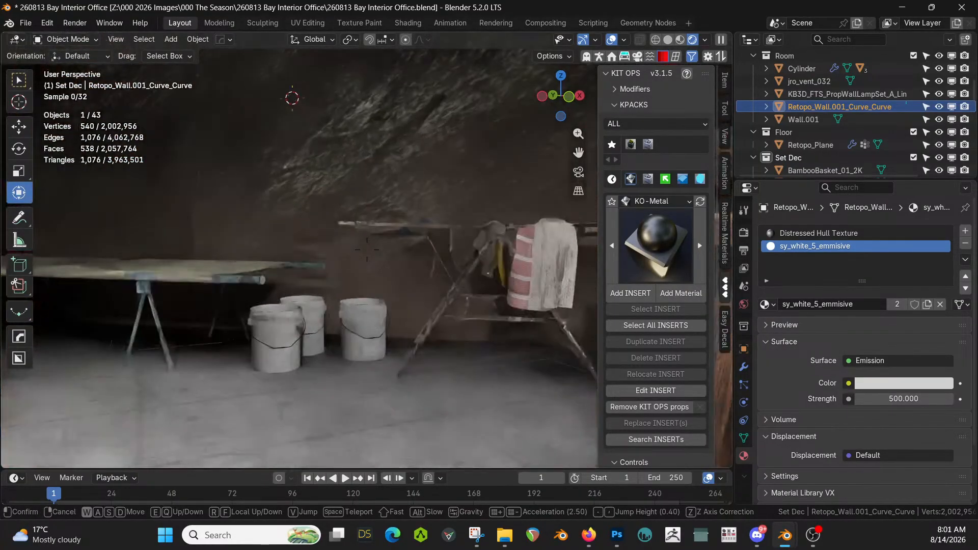
pyautogui.press('d')
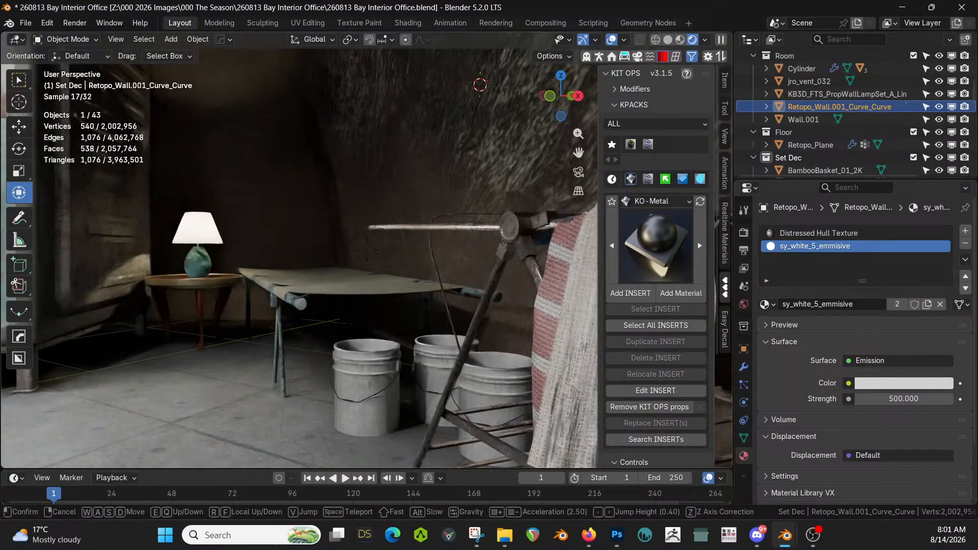
pyautogui.press('e')
pyautogui.click(283, 241)
pyautogui.hotkey('shift', '`')
pyautogui.press('e')
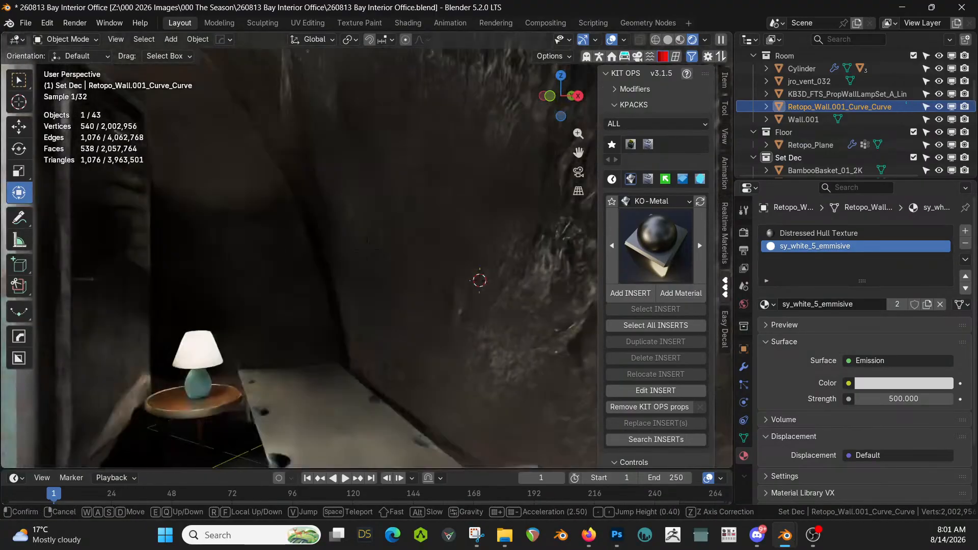
pyautogui.click(286, 246)
pyautogui.moveTo(287, 246)
pyautogui.mouseDown(button='middle')
pyautogui.moveTo(372, 258)
pyautogui.moveTo(335, 203)
pyautogui.moveTo(351, 230)
pyautogui.moveTo(373, 231)
pyautogui.moveTo(283, 210)
pyautogui.moveTo(359, 232)
pyautogui.mouseUp(button='middle')
# Switch the viewport to solid shading and exclude the Room collection from the view layer
pyautogui.press('z')
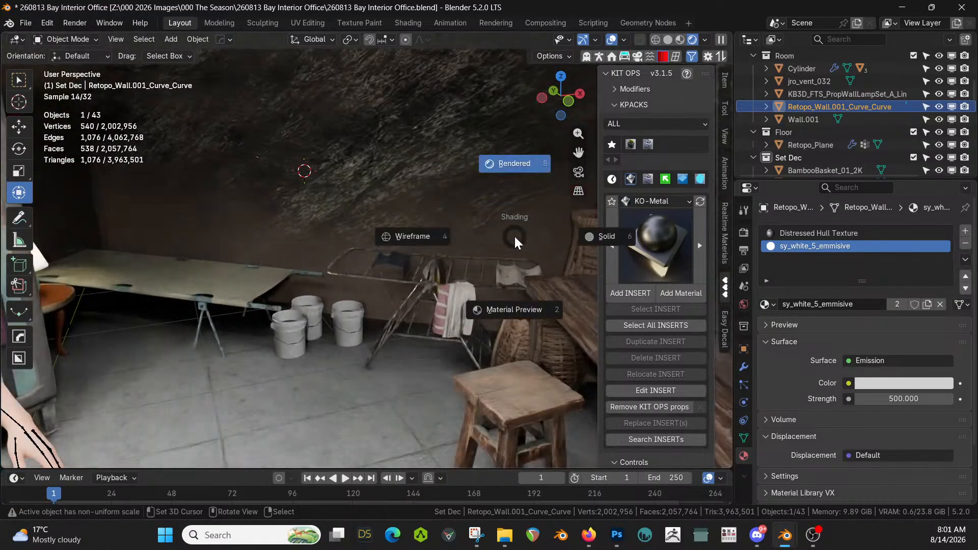
pyautogui.click(607, 236)
pyautogui.click(913, 55)
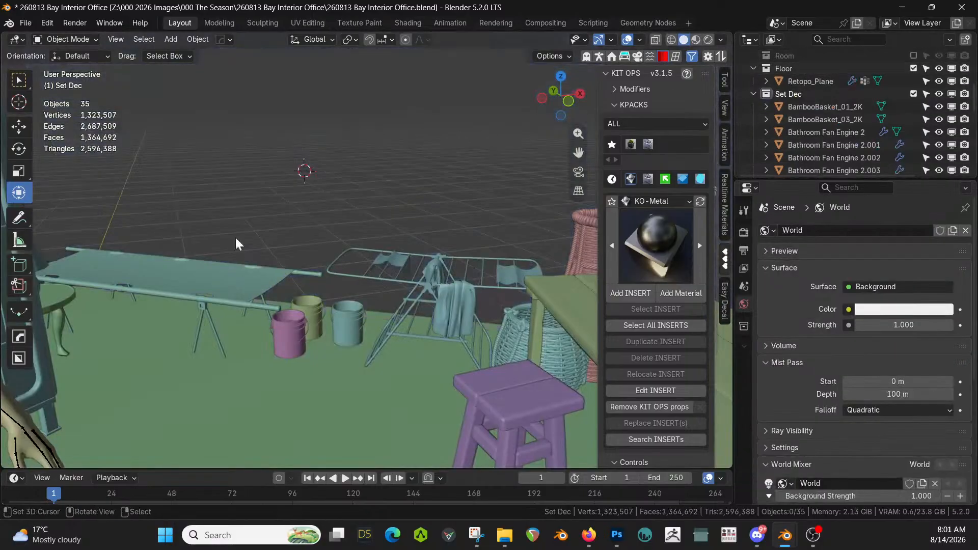
# Collapse the Set Dec collection in the outliner and exclude the Corridor collection from the view layer
pyautogui.moveTo(236, 244); pyautogui.dragTo(690, 276, button='middle')
pyautogui.moveTo(407, 283); pyautogui.dragTo(342, 290, button='middle')
pyautogui.scroll(-3, 342, 289)
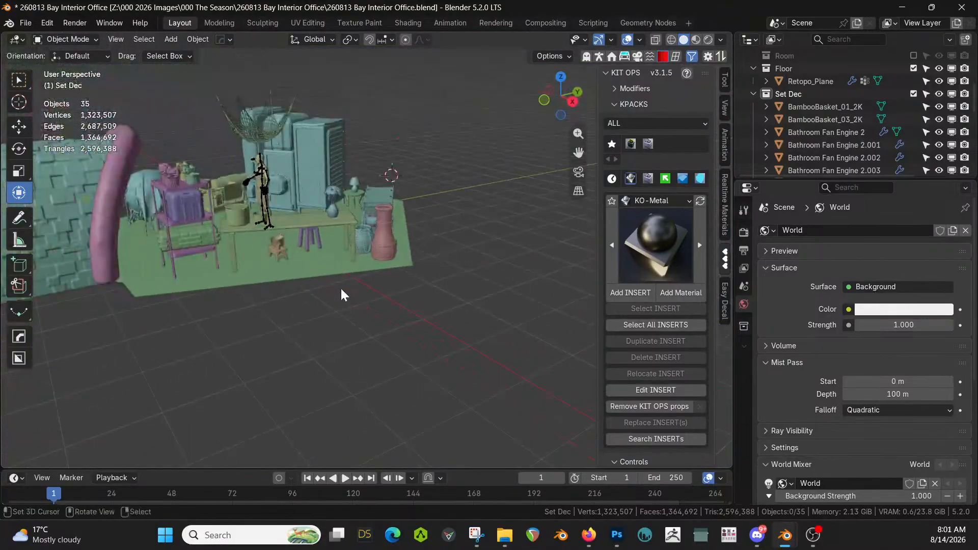
pyautogui.scroll(3, 340, 287)
pyautogui.scroll(4, 886, 67)
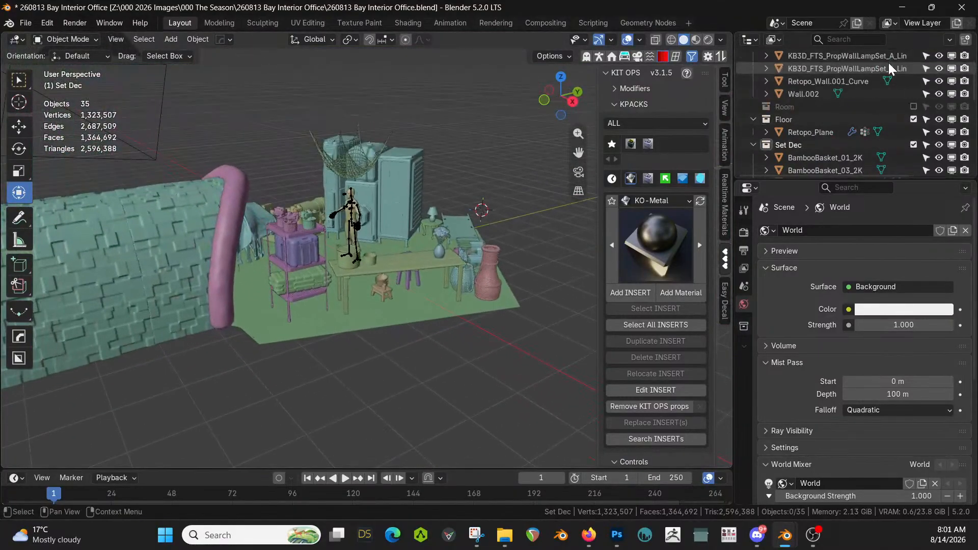
pyautogui.scroll(-4, 891, 100)
pyautogui.click(754, 97)
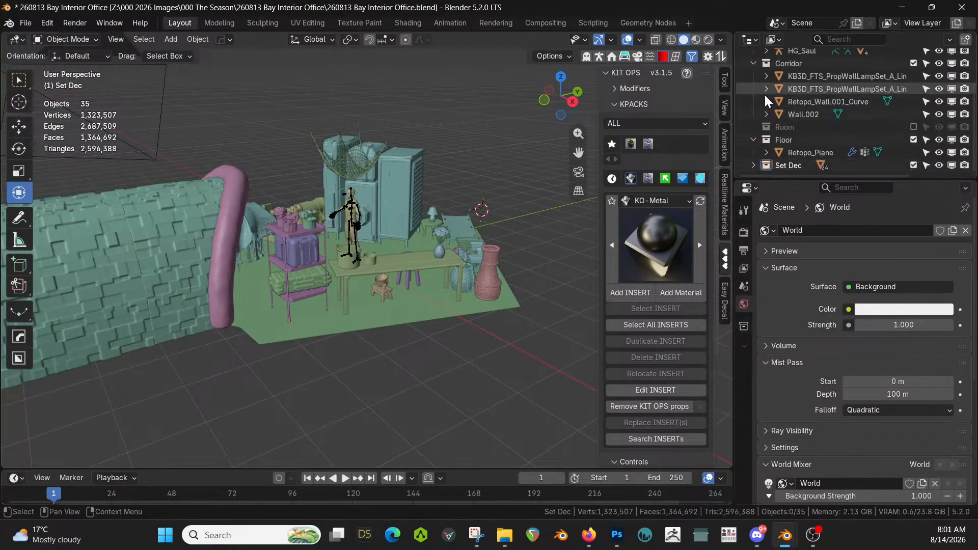
pyautogui.scroll(3, 828, 135)
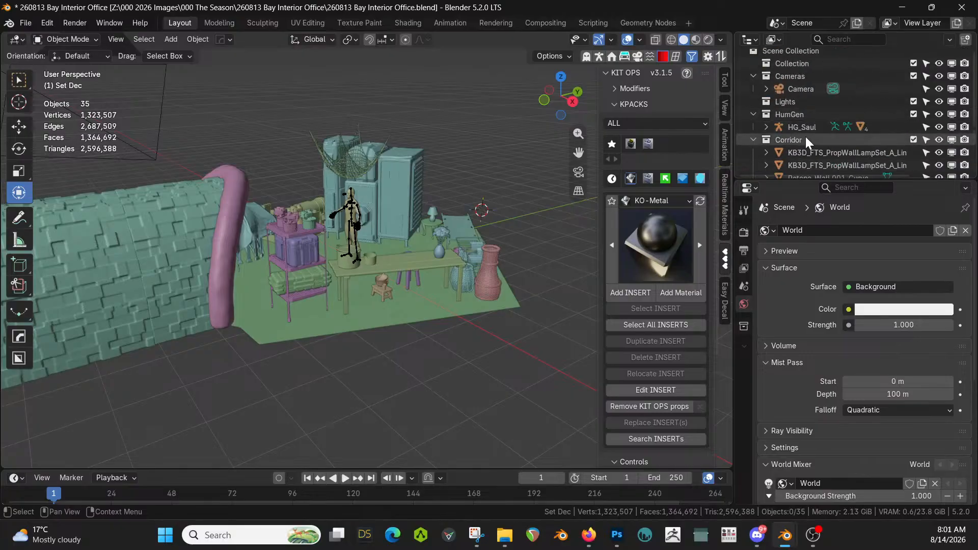
pyautogui.click(914, 139)
# Make a linked duplicate of the crate on the shelf's lowest tier and move it about -0.42 m in X and 4.81 m in Y onto the cot
pyautogui.moveTo(357, 188); pyautogui.dragTo(438, 237, button='middle')
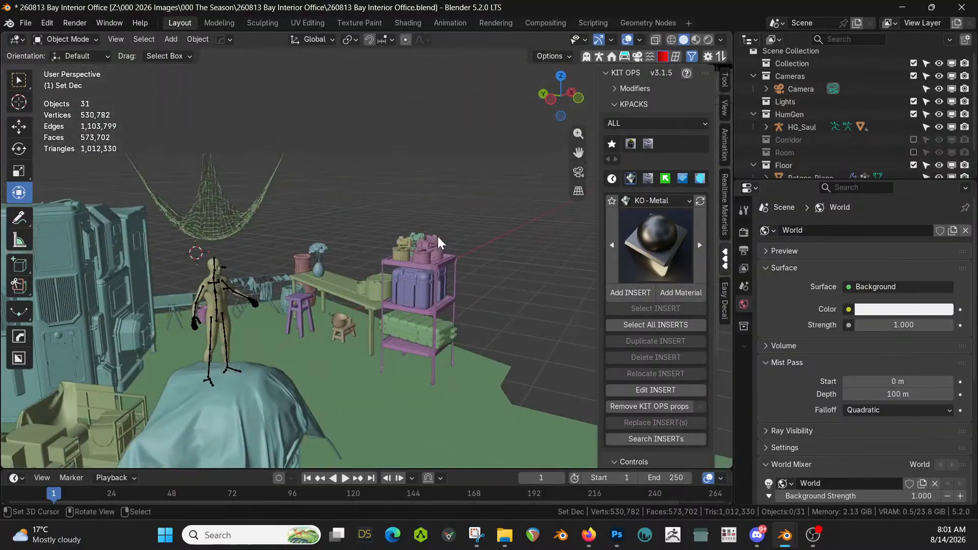
pyautogui.click(409, 327)
pyautogui.moveTo(412, 328); pyautogui.dragTo(396, 419, button='middle')
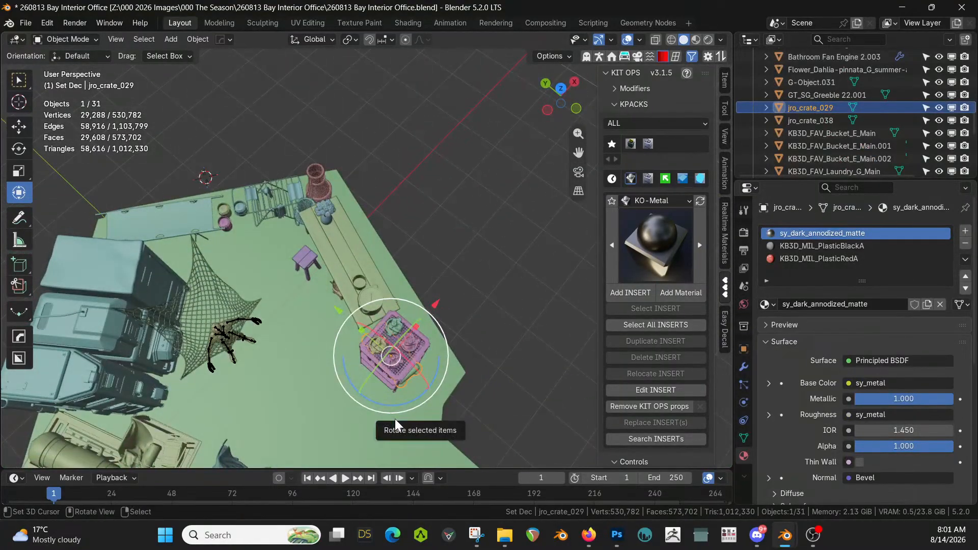
pyautogui.press('KP_7')
pyautogui.hotkey('alt', 'd')
pyautogui.press('Escape')
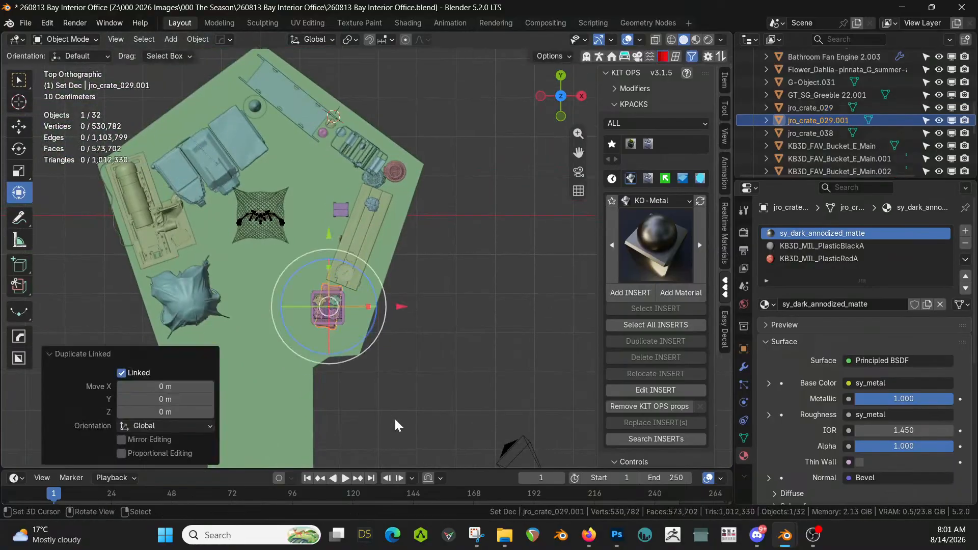
pyautogui.press('g')
pyautogui.click(382, 239)
# Rotate the duplicated crate about -61.7° to align with the cot and shift it about -0.27 m in X and 0.23 m in Y
pyautogui.press('r')
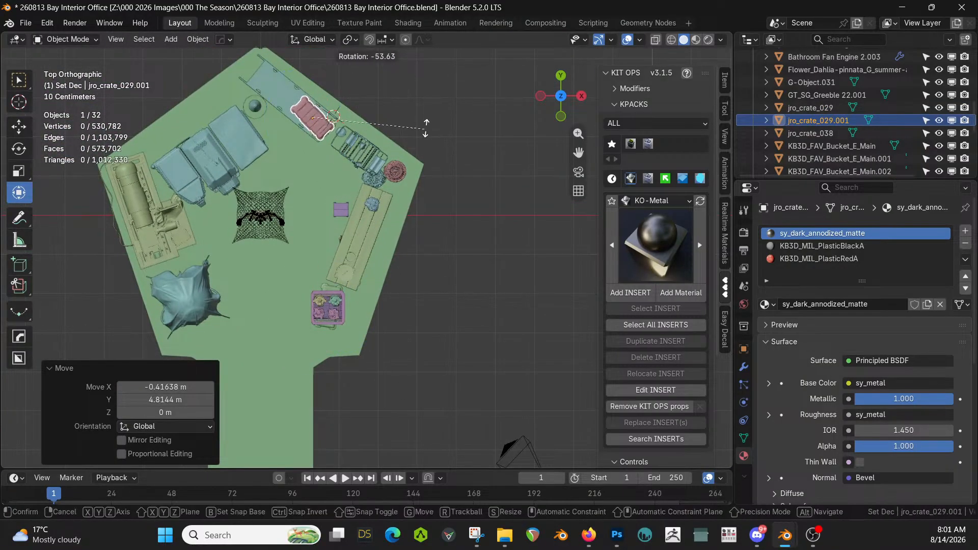
pyautogui.click(426, 113)
pyautogui.press('g')
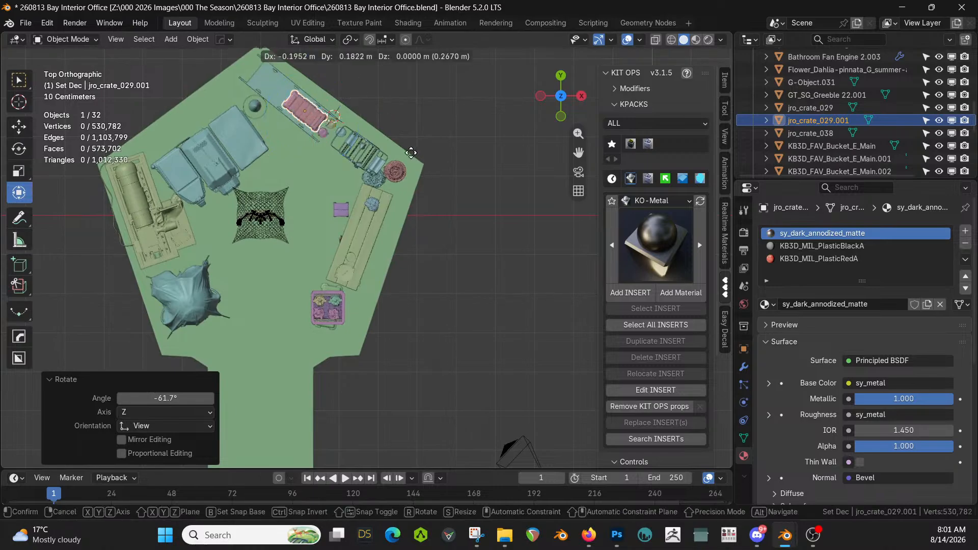
pyautogui.click(409, 151)
# Lower the duplicated crate about 0.51 m along Z so it sits beneath the cot
pyautogui.press('KP_Decimal')
pyautogui.moveTo(429, 136); pyautogui.dragTo(454, 35, button='middle')
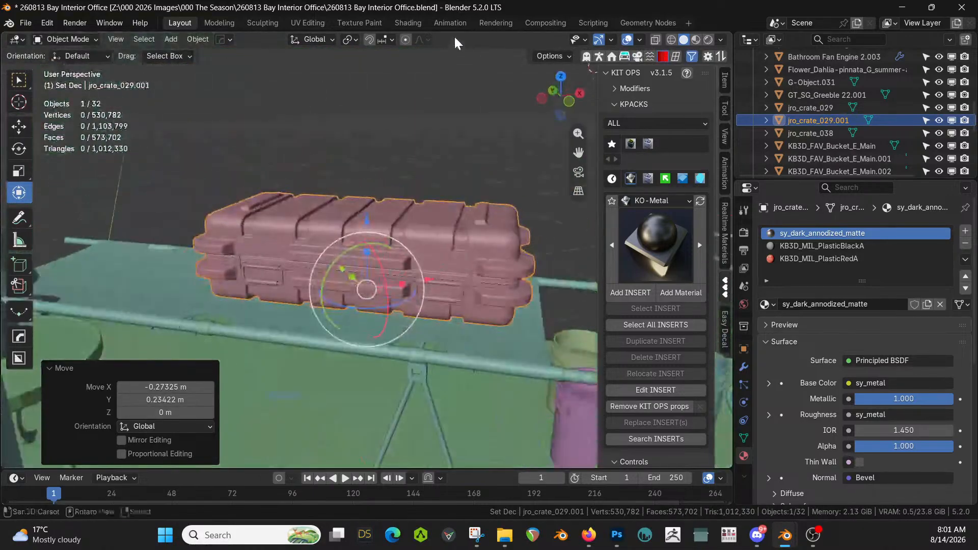
pyautogui.press('g')
pyautogui.press('z')
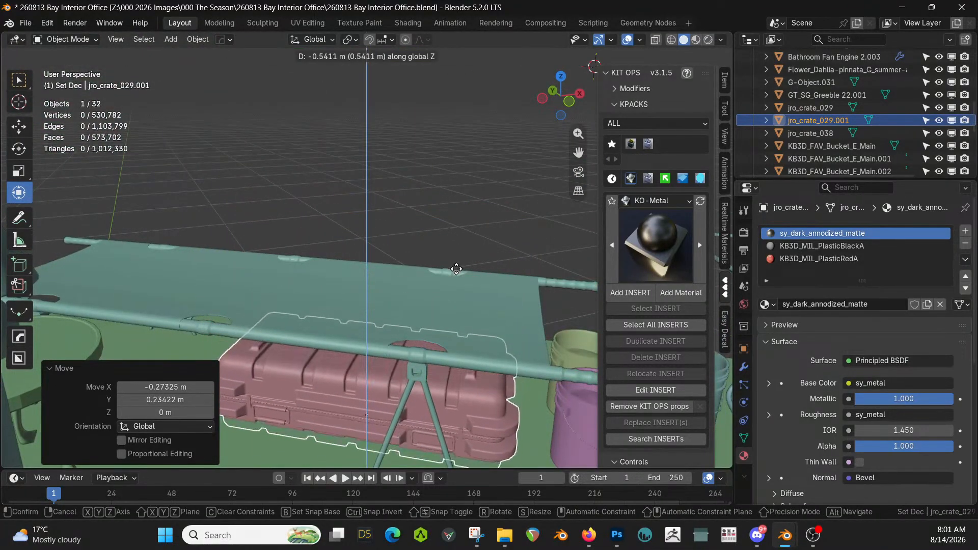
pyautogui.click(486, 250)
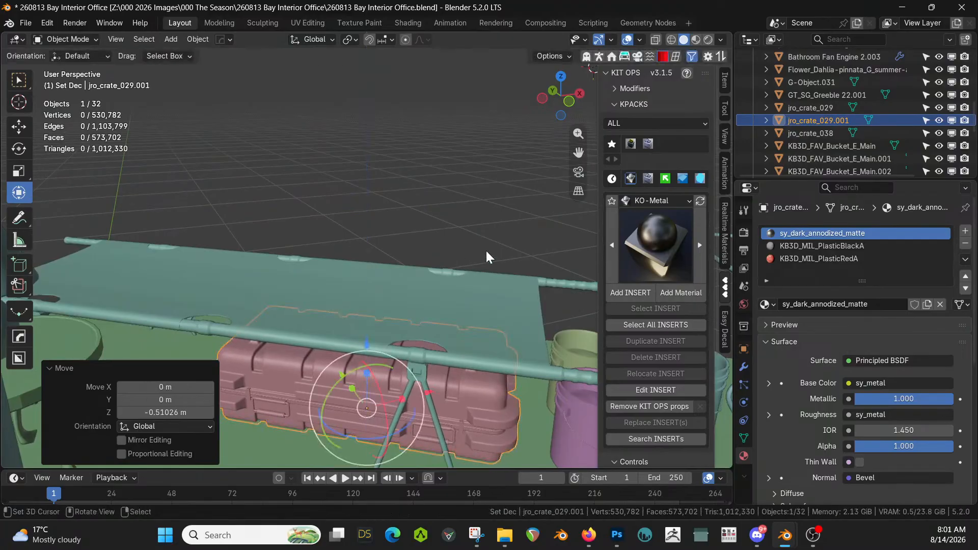
# Replace the crate's KB3D_MIL_PlasticRedA material with KB3D_HEM_PlasticC and switch the viewport to rendered shading
pyautogui.moveTo(486, 250); pyautogui.dragTo(622, 175, button='middle')
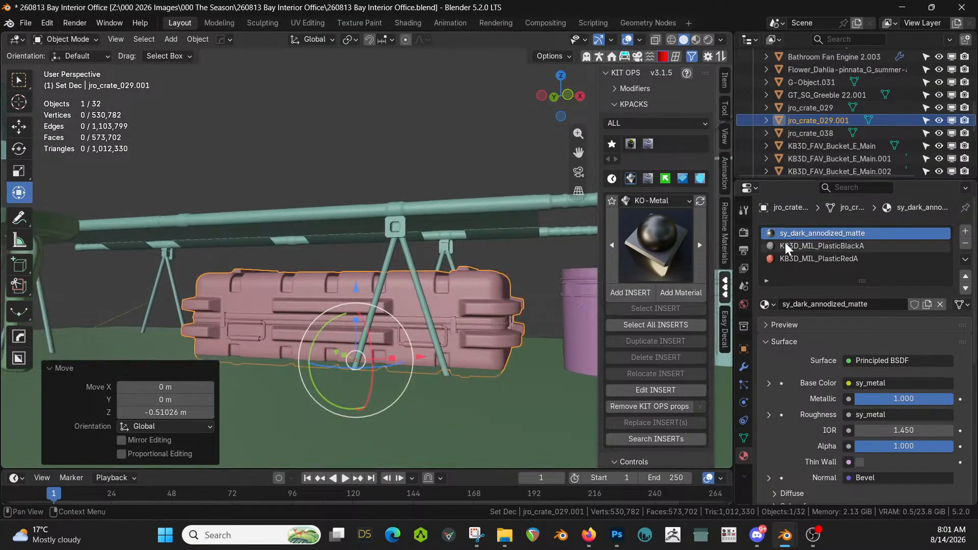
pyautogui.click(796, 258)
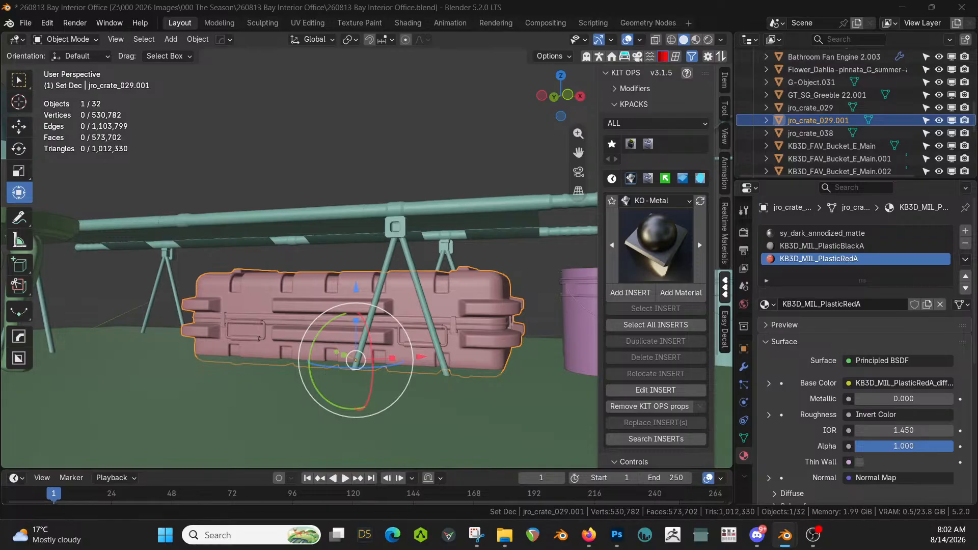
pyautogui.moveTo(762, 35); pyautogui.dragTo(816, 261)
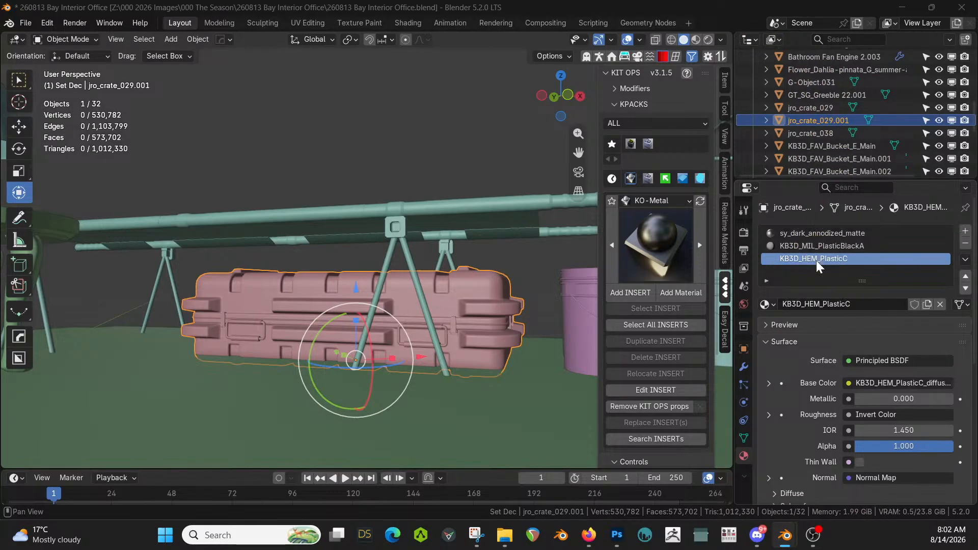
pyautogui.press('z')
pyautogui.click(316, 441)
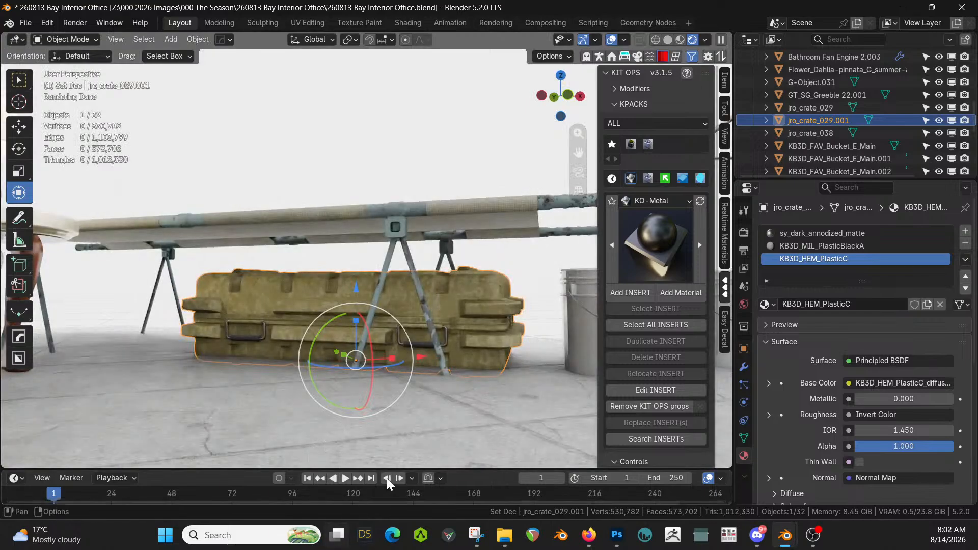
# Raise the crate under the cot slightly along Z so it rests on the floor
pyautogui.scroll(4, 439, 435)
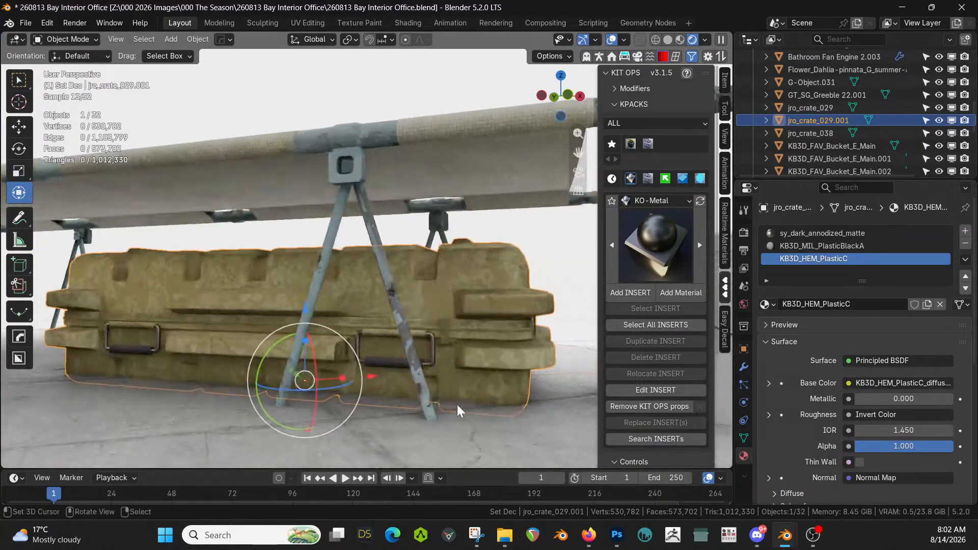
pyautogui.press('g')
pyautogui.press('z')
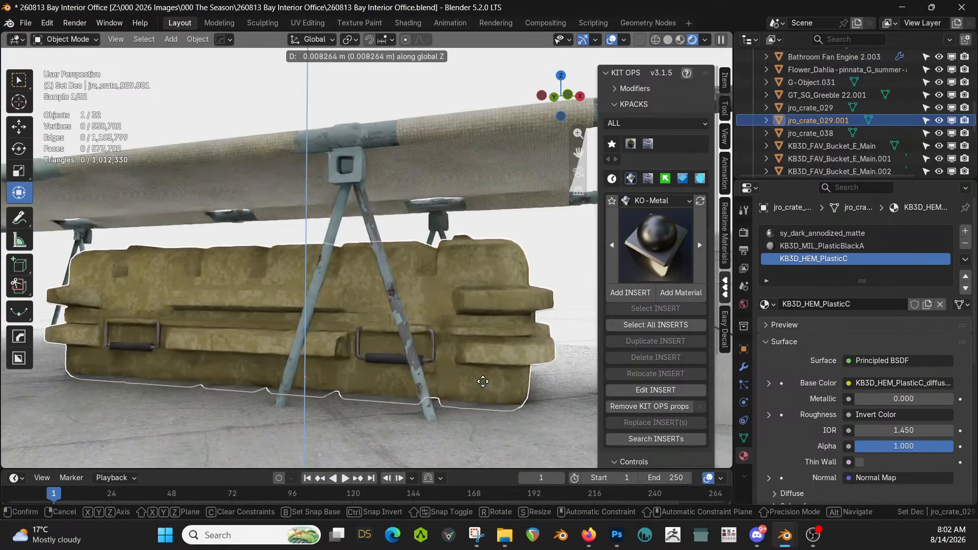
pyautogui.click(487, 348)
# Make a linked duplicate of the crate under the cot and, with Local orientation, move it about 1.16 m along Y
pyautogui.moveTo(486, 342); pyautogui.dragTo(486, 425, button='middle')
pyautogui.hotkey('alt', 'd')
pyautogui.rightClick(485, 425)
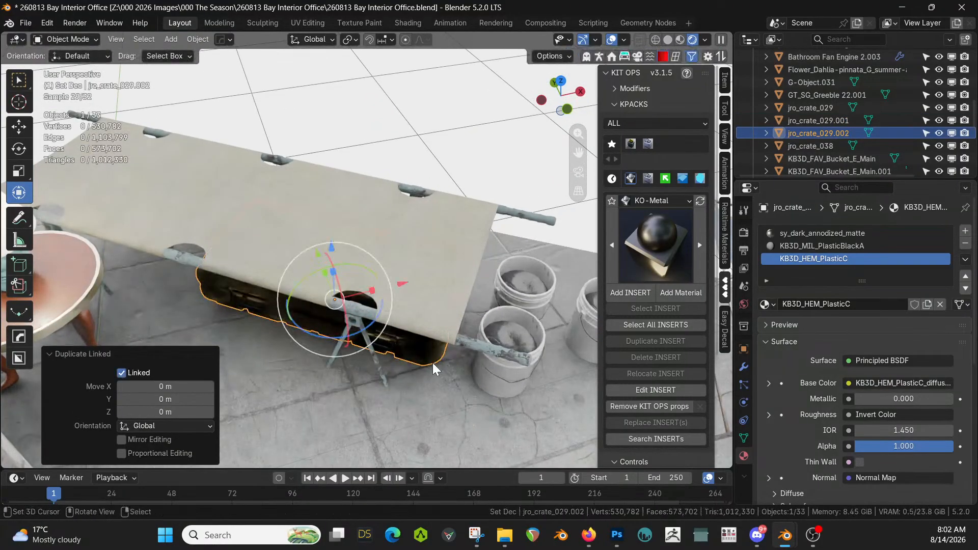
pyautogui.click(325, 41)
pyautogui.click(292, 91)
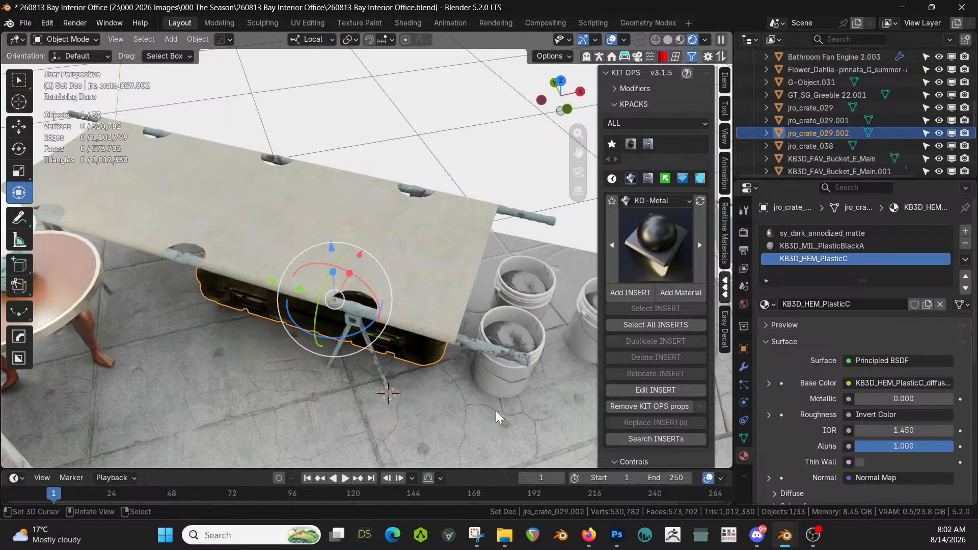
pyautogui.press('g')
pyautogui.press('y')
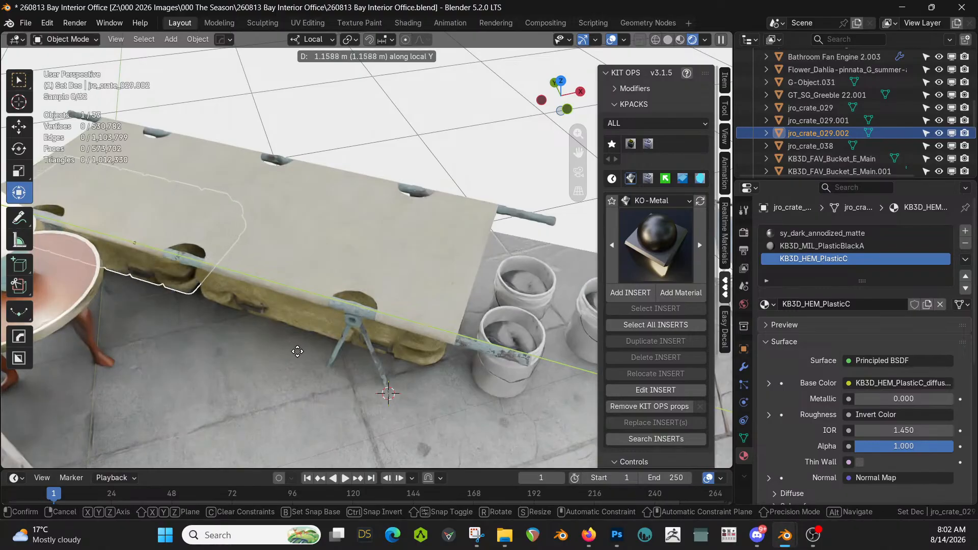
pyautogui.click(301, 356)
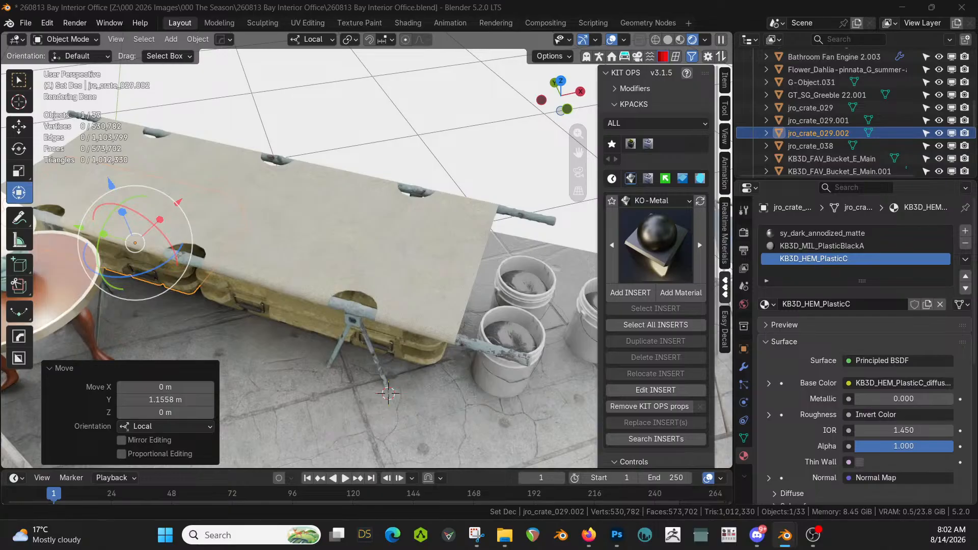
# Make the second crate's mesh data single-user and replace its KB3D_HEM_PlasticC material with KB3D_HEM_PlasticD
pyautogui.click(743, 438)
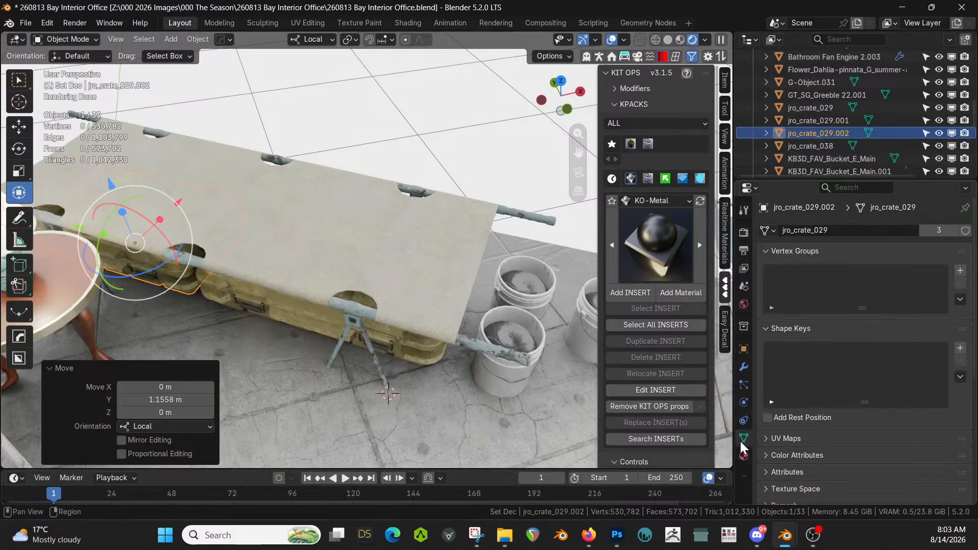
pyautogui.click(932, 231)
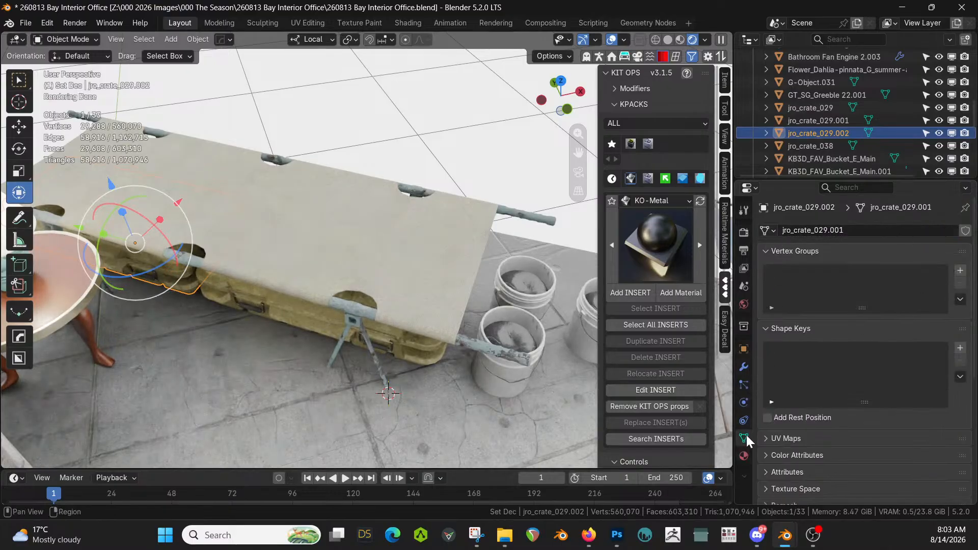
pyautogui.click(744, 456)
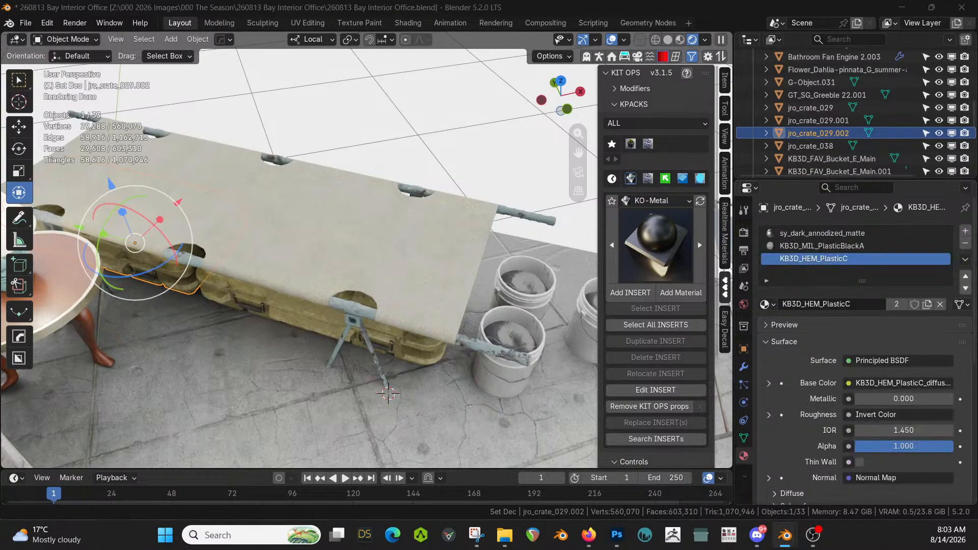
pyautogui.moveTo(807, 129); pyautogui.dragTo(852, 259)
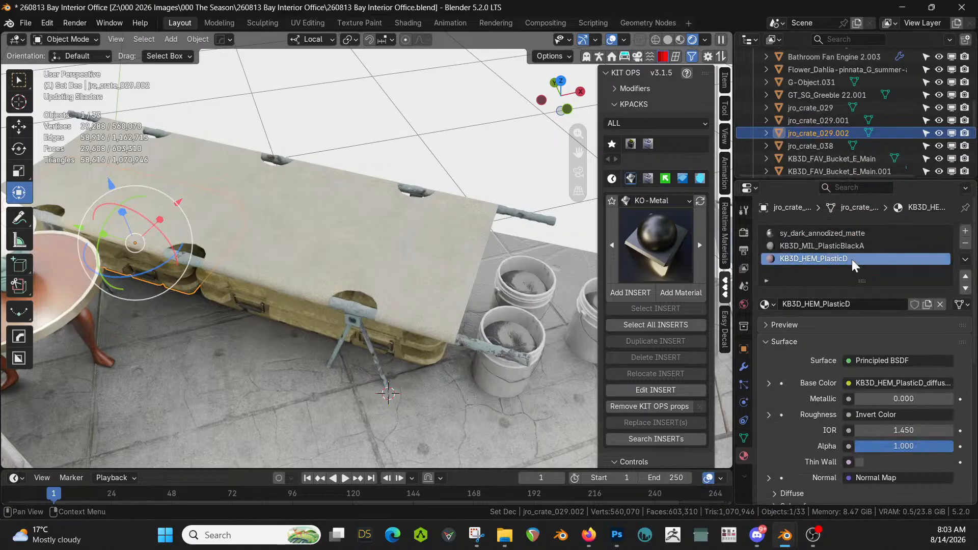
# Shift the KB3D_HEM_PlasticC crate about -0.09 m along local Y and rotate it about 5.6° around local Z
pyautogui.moveTo(194, 315); pyautogui.dragTo(255, 294, button='middle')
pyautogui.click(243, 285)
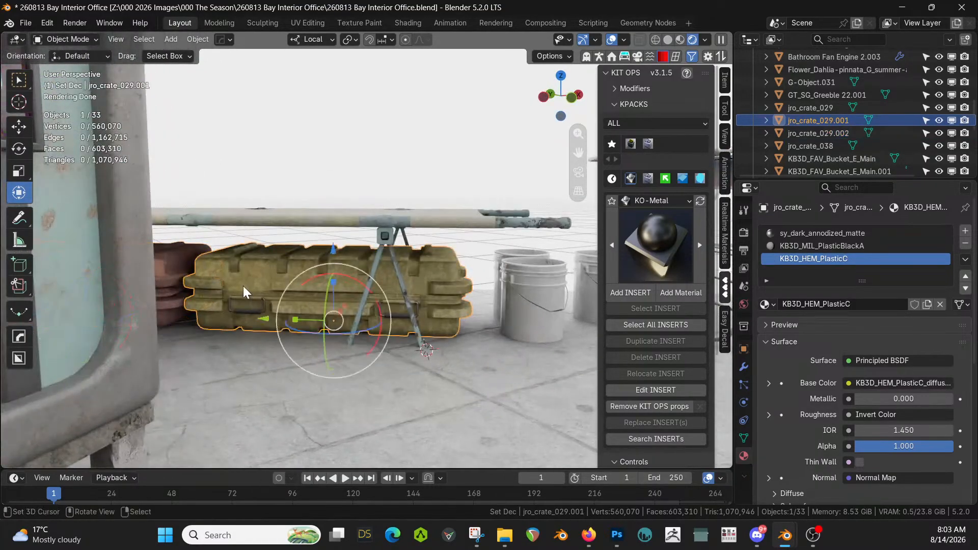
pyautogui.press('g')
pyautogui.press('y')
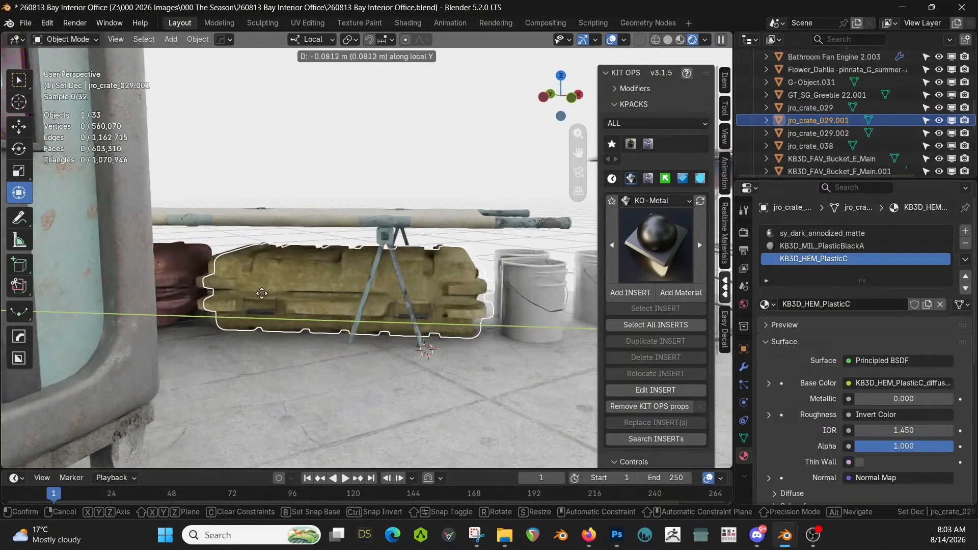
pyautogui.click(263, 294)
pyautogui.press('r')
pyautogui.press('z')
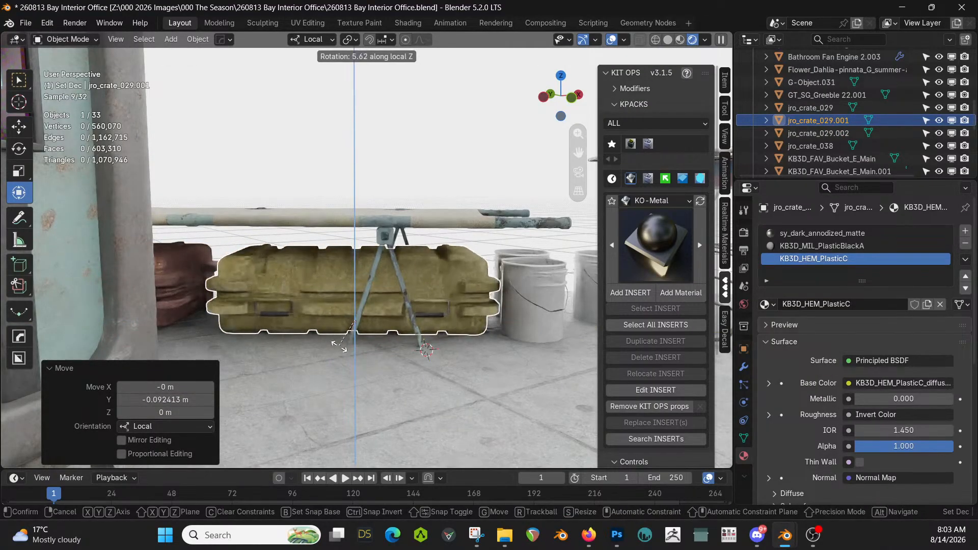
pyautogui.click(340, 347)
pyautogui.moveTo(340, 347); pyautogui.dragTo(284, 364, button='middle')
pyautogui.press('KP_Divide')
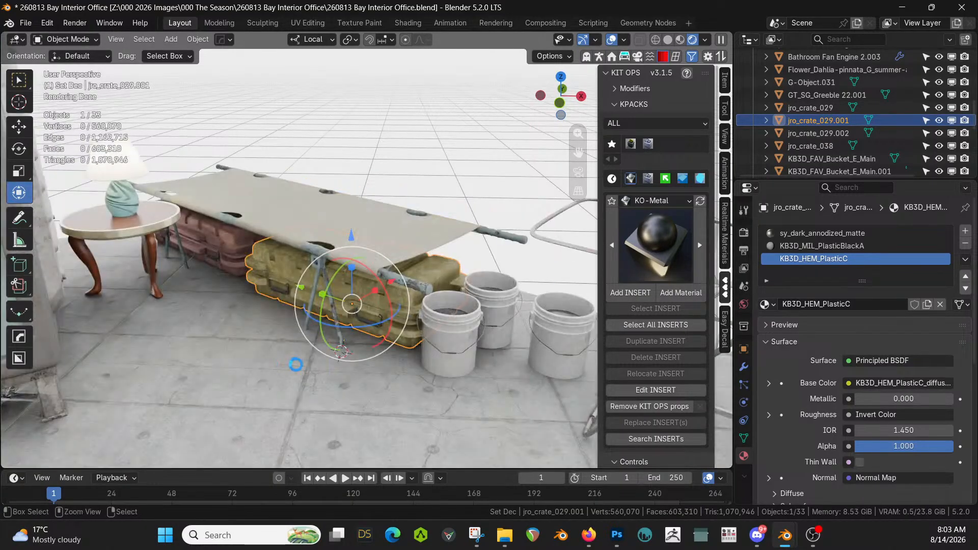
# Save the file and switch the viewport to Solid shading
pyautogui.hotkey('ctrl', 's')
pyautogui.moveTo(298, 365); pyautogui.dragTo(497, 292, button='middle')
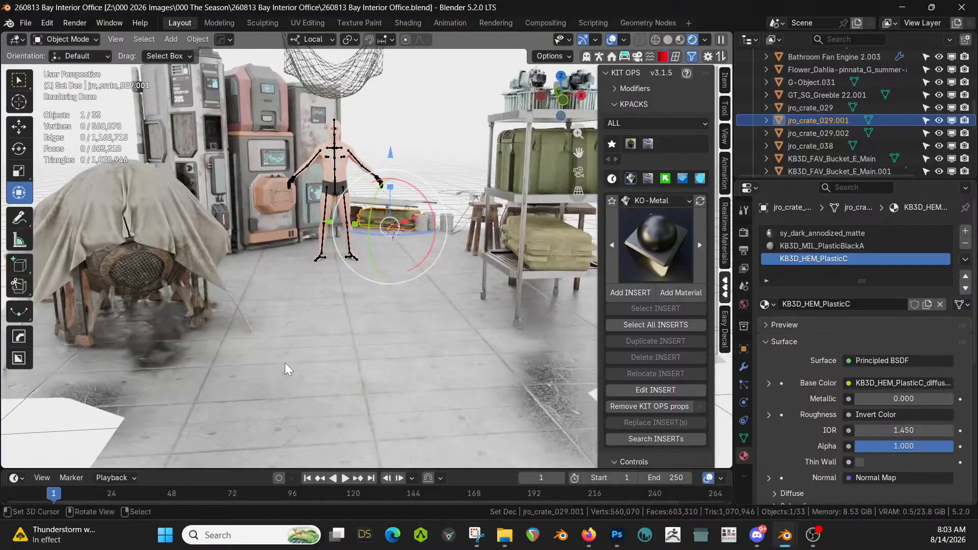
pyautogui.keyDown('shift'); pyautogui.moveTo(174, 332); pyautogui.dragTo(234, 335, button='middle'); pyautogui.keyUp('shift')
pyautogui.scroll(2, 255, 361)
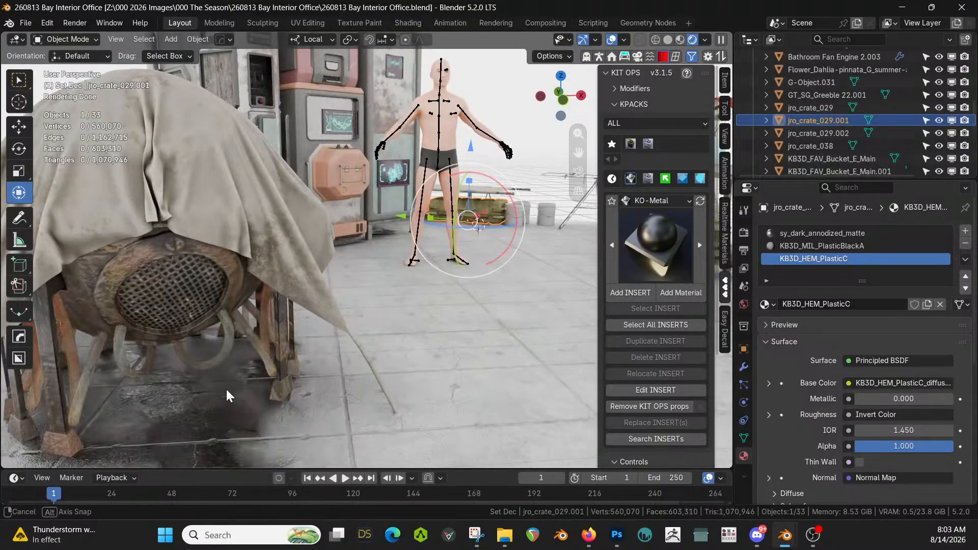
pyautogui.scroll(-6, 224, 392)
pyautogui.moveTo(354, 371); pyautogui.dragTo(435, 329, button='middle')
pyautogui.press('z')
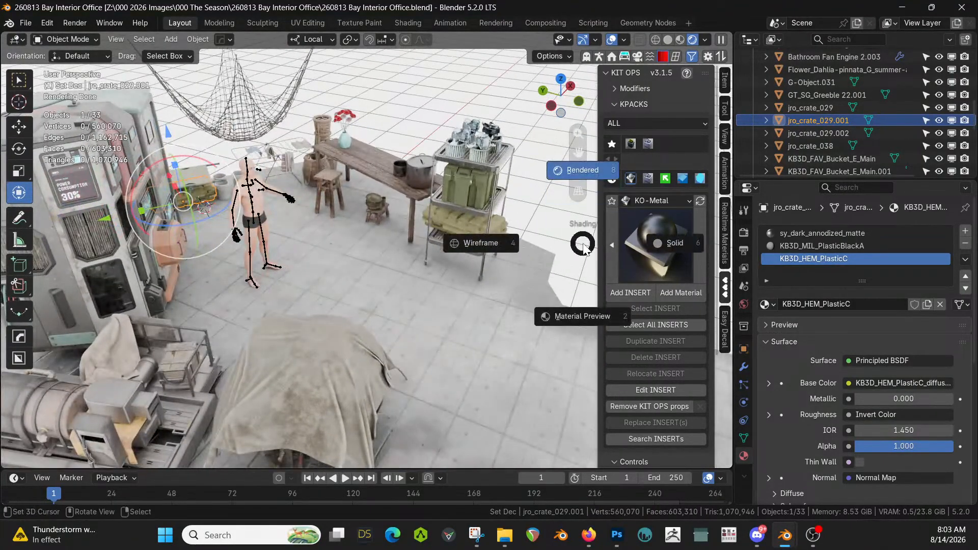
pyautogui.press('6')
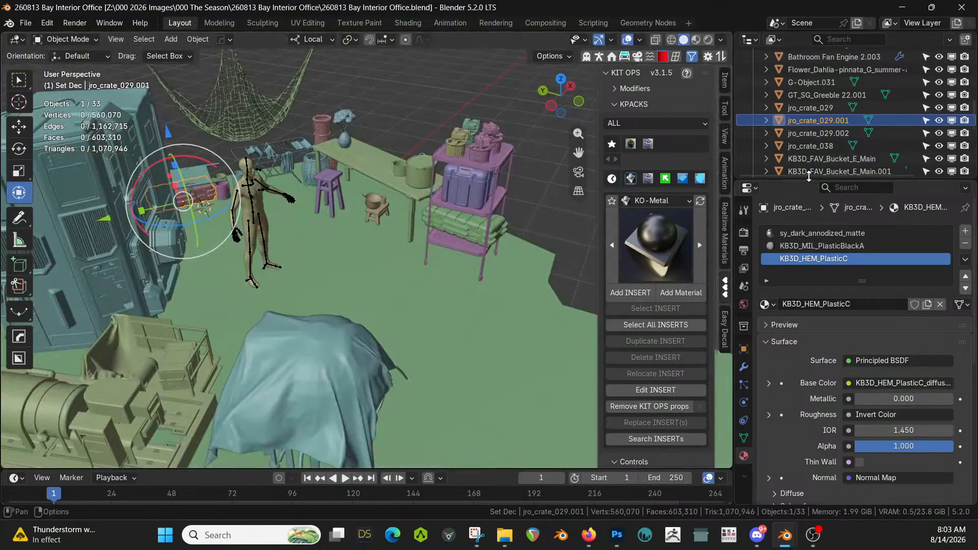
# Collapse the Set Dec collection's listing and enable the Room collection in the view layer
pyautogui.scroll(5, 871, 120)
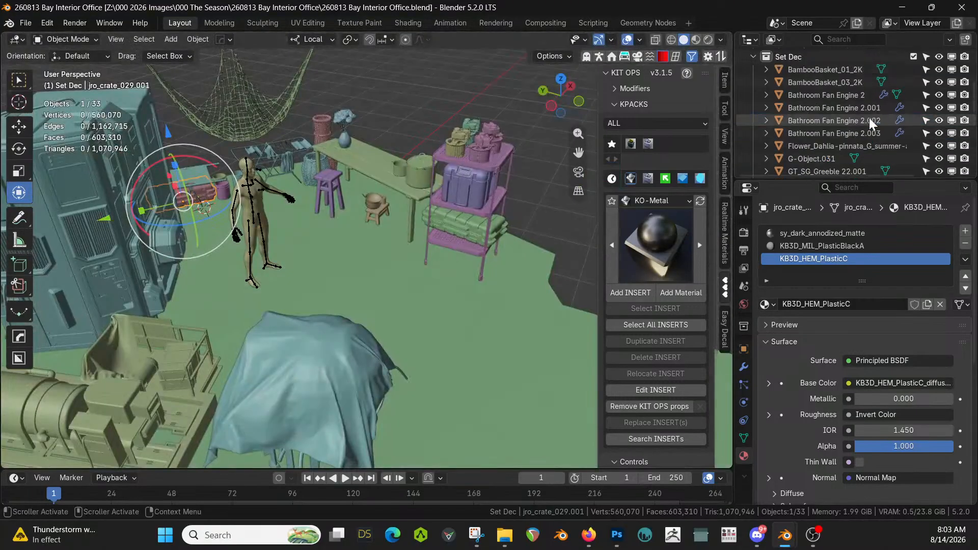
pyautogui.click(753, 57)
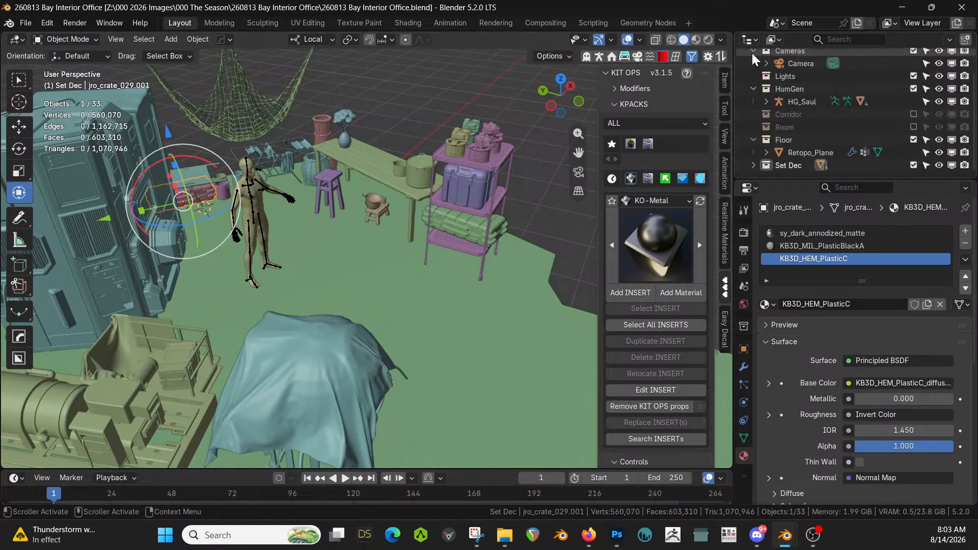
pyautogui.click(913, 127)
pyautogui.moveTo(434, 188); pyautogui.dragTo(370, 159, button='middle')
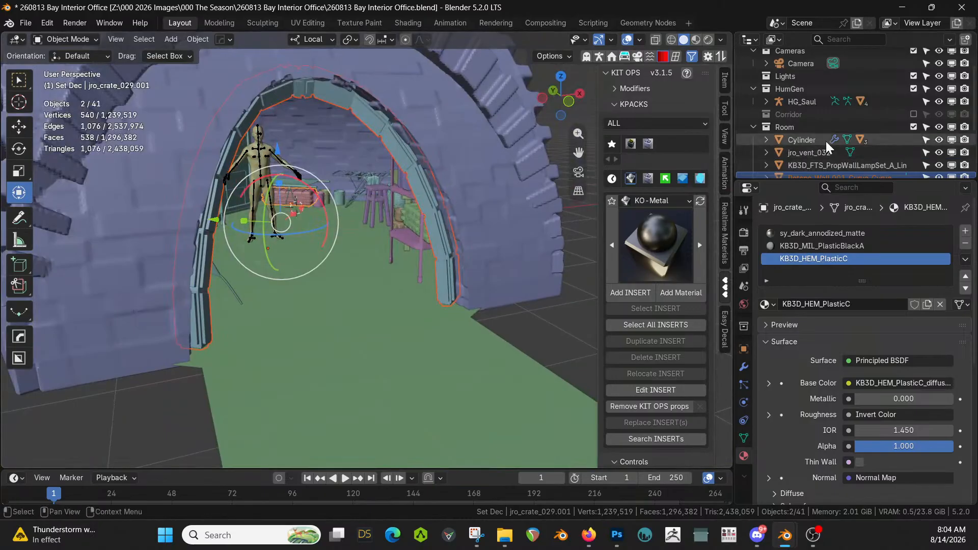
# Add jro_crate_029, jro_crate_029.002 and jro_crate_038 to the current selection and move all selected objects to the Set Dec collection
pyautogui.scroll(-8, 867, 142)
pyautogui.keyDown('ctrl'); pyautogui.click(821, 95); pyautogui.keyUp('ctrl')
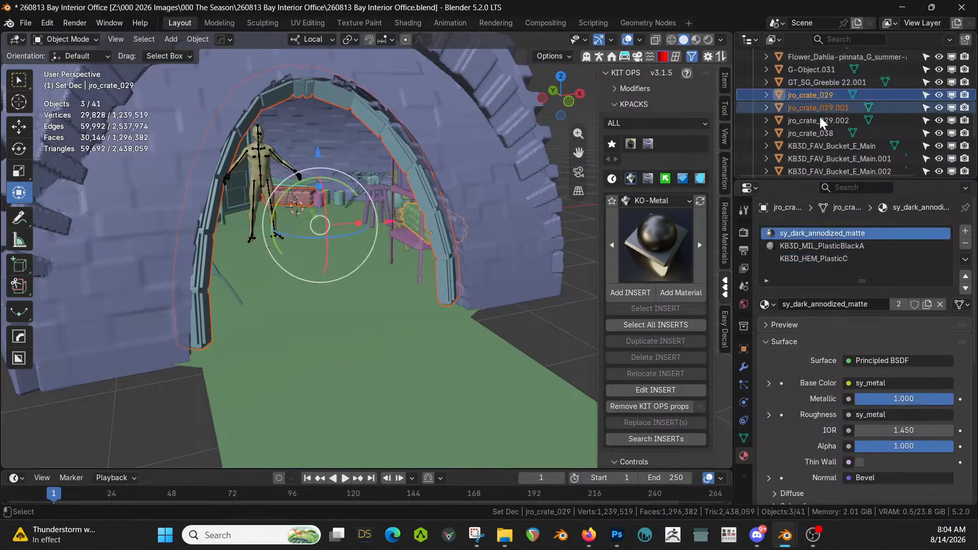
pyautogui.keyDown('ctrl'); pyautogui.click(820, 121); pyautogui.keyUp('ctrl')
pyautogui.keyDown('ctrl'); pyautogui.click(819, 134); pyautogui.keyUp('ctrl')
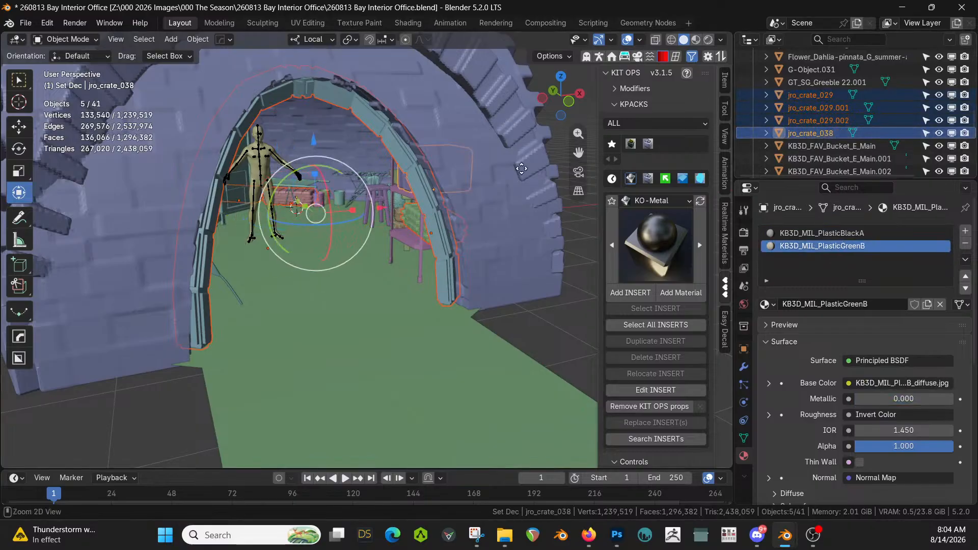
pyautogui.press('m')
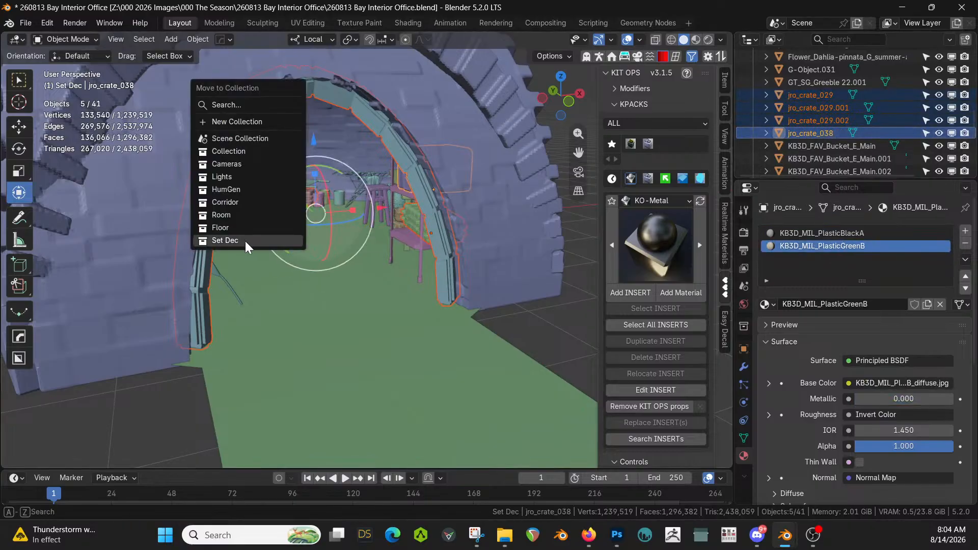
pyautogui.click(246, 241)
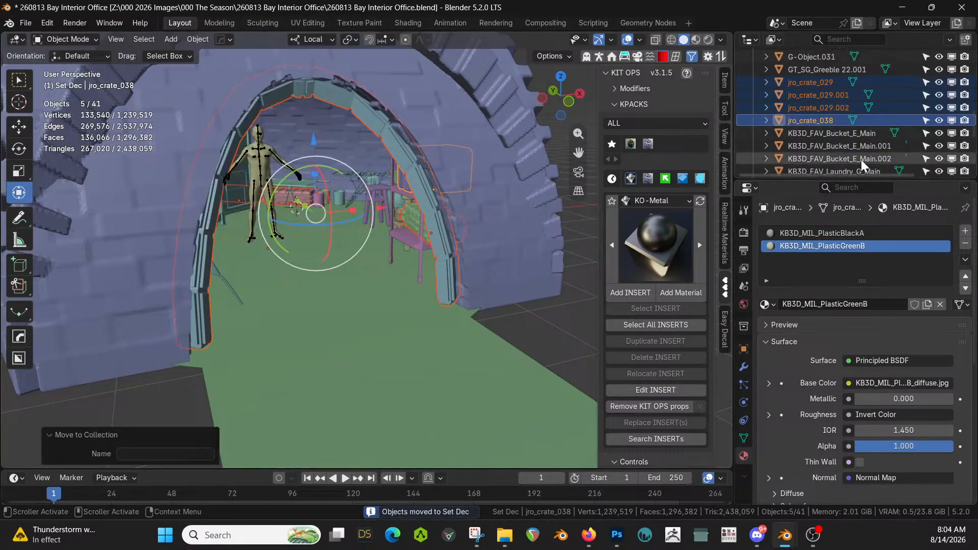
# Exclude the Set Dec collection to check which objects belong to it, and enable it again
pyautogui.scroll(10, 861, 160)
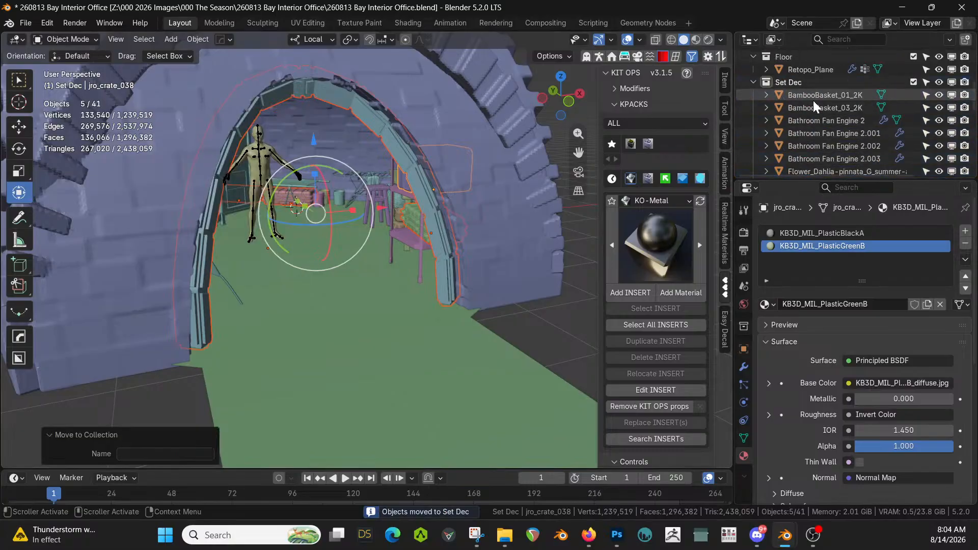
pyautogui.click(912, 82)
pyautogui.moveTo(484, 182); pyautogui.dragTo(442, 206, button='middle')
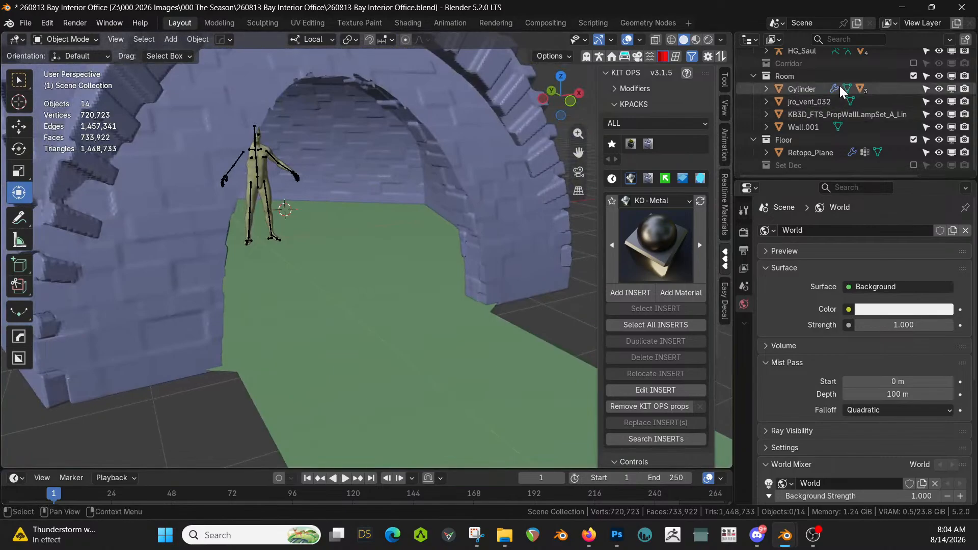
pyautogui.click(913, 164)
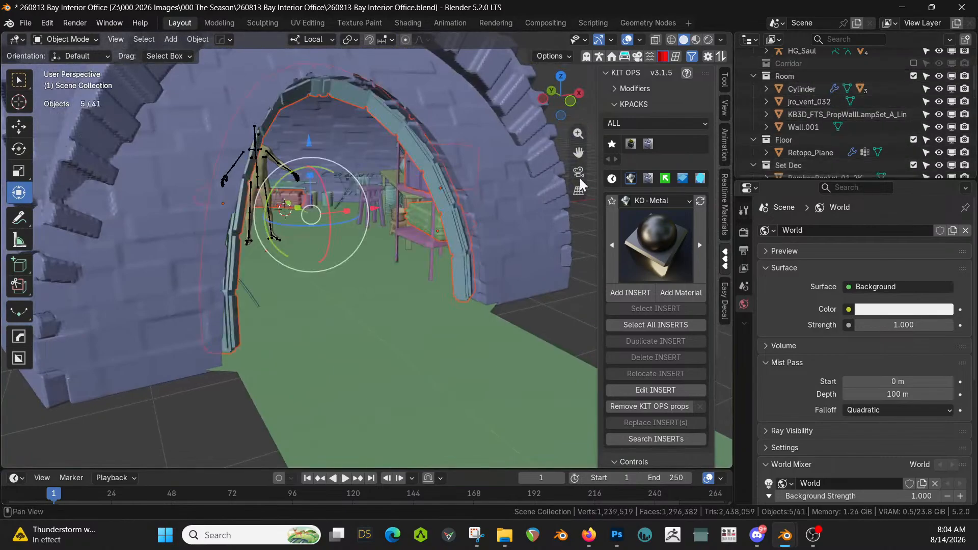
# Move the arch trim Retopo_Wall.001_Curve_Curve to the Room collection
pyautogui.click(436, 188)
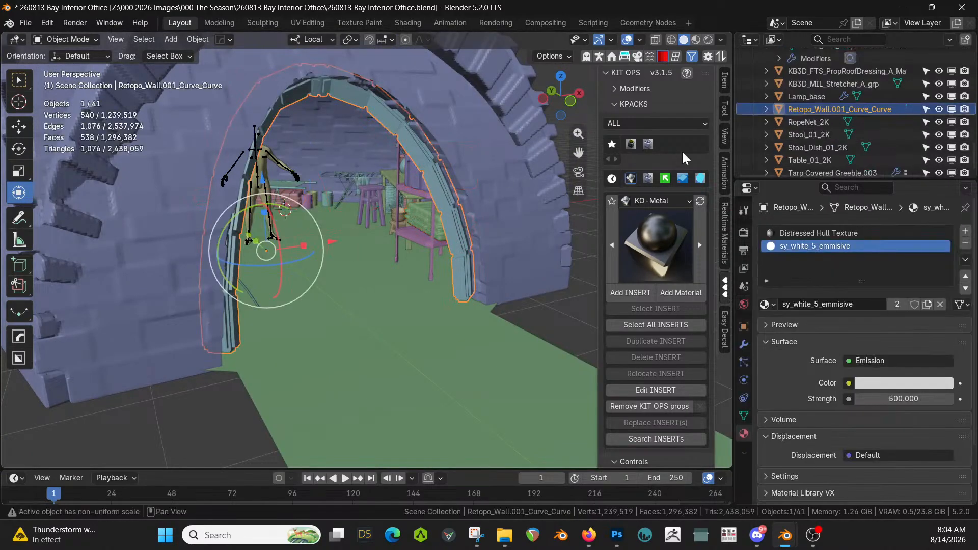
pyautogui.press('m')
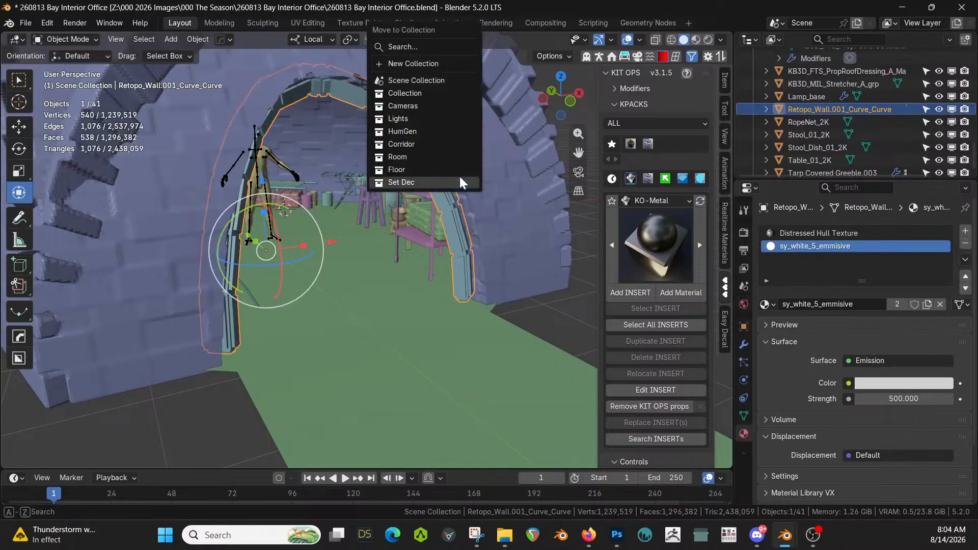
pyautogui.click(441, 156)
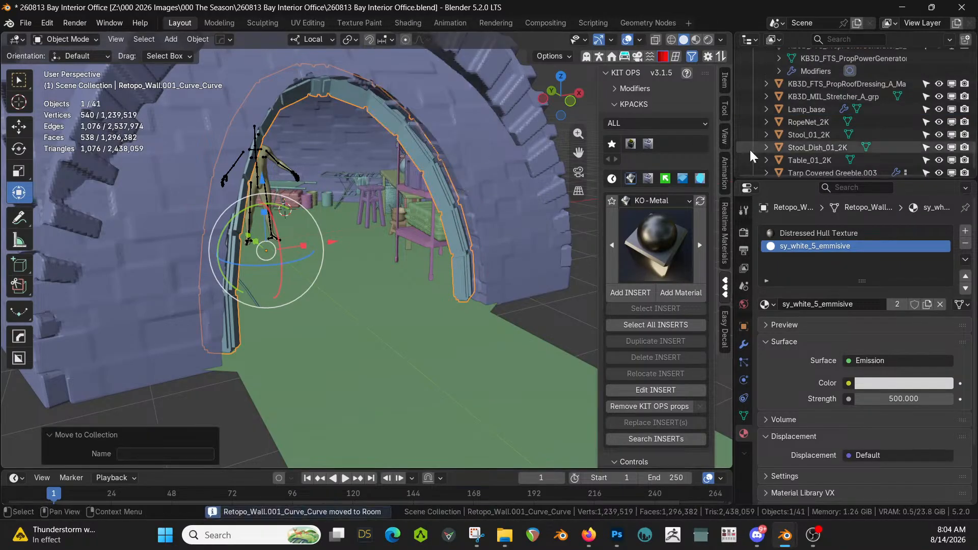
# Exclude the Set Dec collection and inspect the tunnel room with its arch trim
pyautogui.scroll(10, 848, 150)
pyautogui.scroll(4, 848, 151)
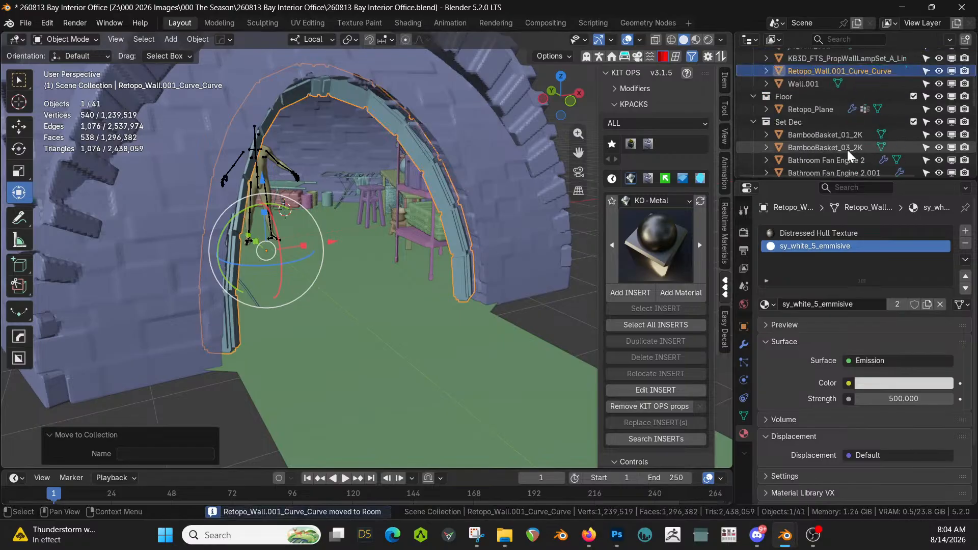
pyautogui.click(912, 122)
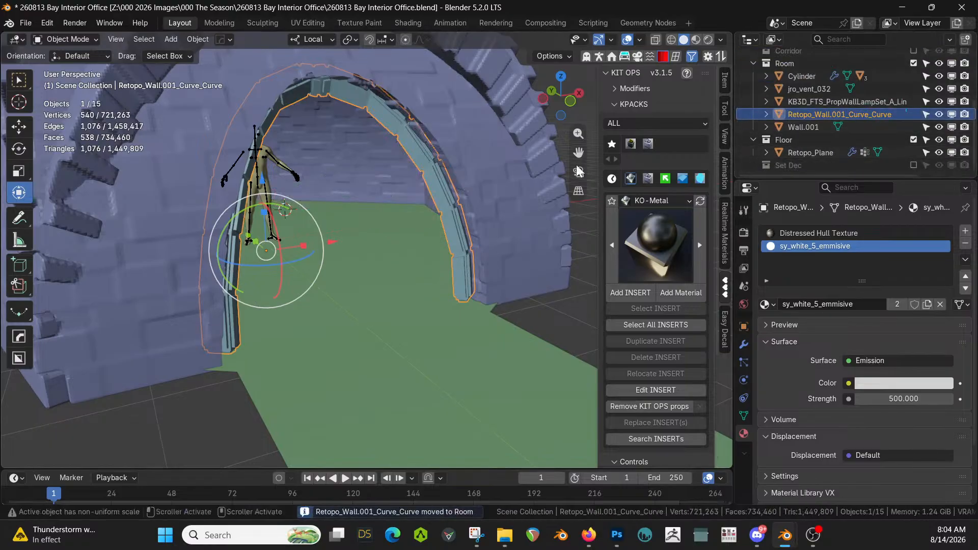
pyautogui.moveTo(510, 174); pyautogui.dragTo(321, 198, button='middle')
pyautogui.moveTo(358, 243); pyautogui.dragTo(449, 224, button='middle')
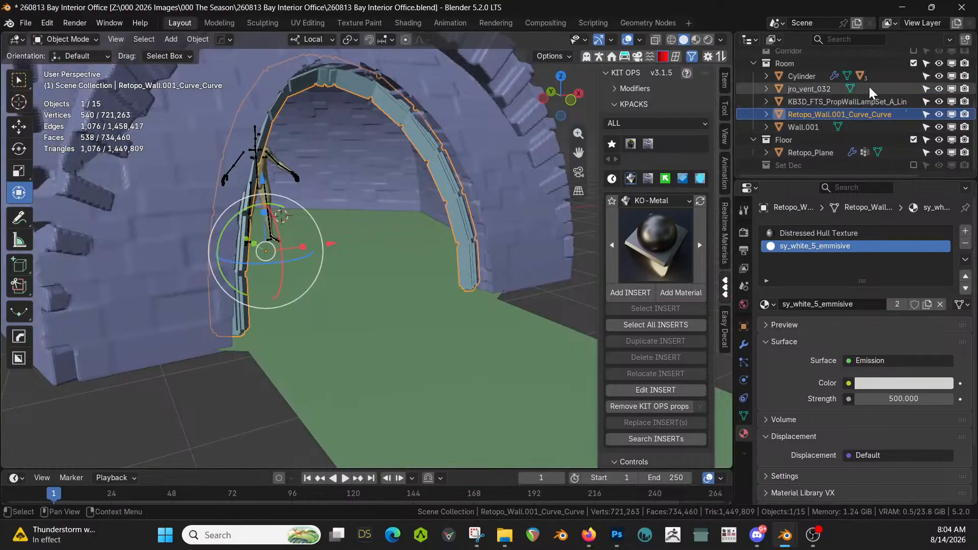
# Exclude the Room collection, enable the Set Dec collection, and save the file
pyautogui.click(915, 62)
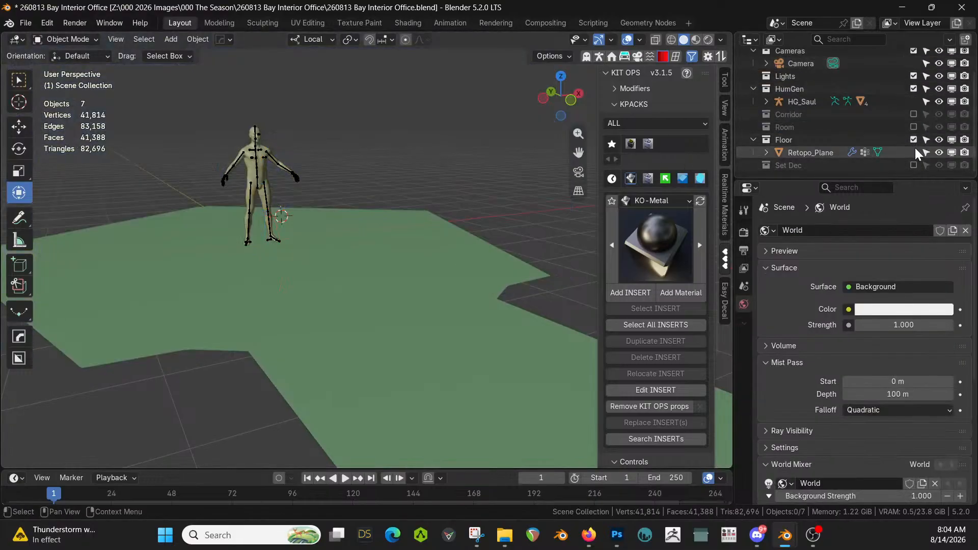
pyautogui.click(913, 165)
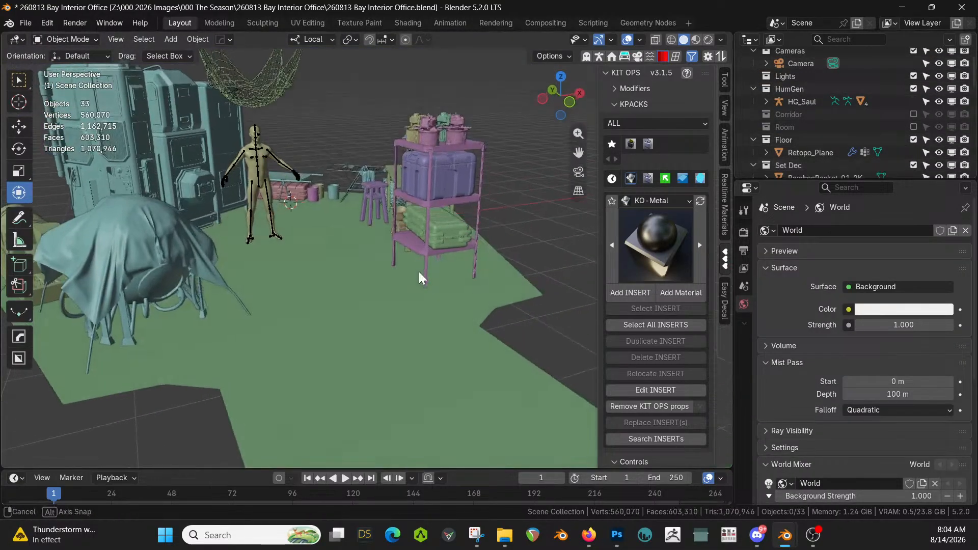
pyautogui.moveTo(418, 271); pyautogui.dragTo(402, 310, button='middle')
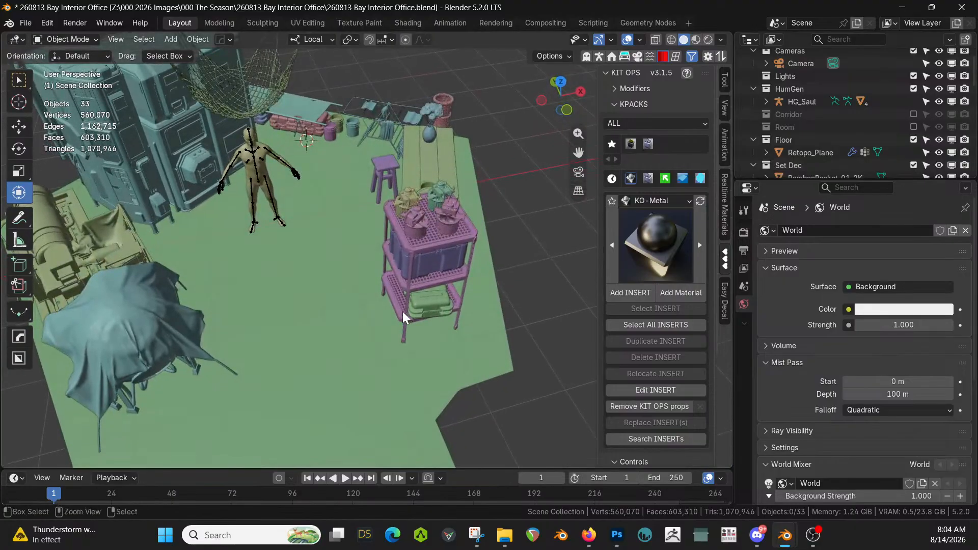
pyautogui.hotkey('ctrl', 's')
# Add the Plastic Box 1K_004 asset to the scene on the floor near the stool
pyautogui.moveTo(332, 225); pyautogui.dragTo(427, 345, button='middle')
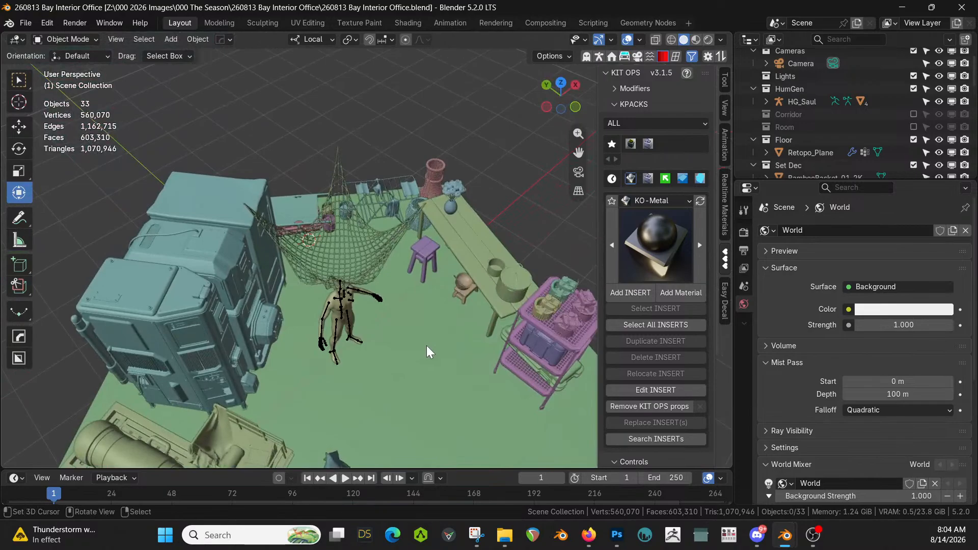
pyautogui.moveTo(427, 346); pyautogui.dragTo(436, 313, button='middle')
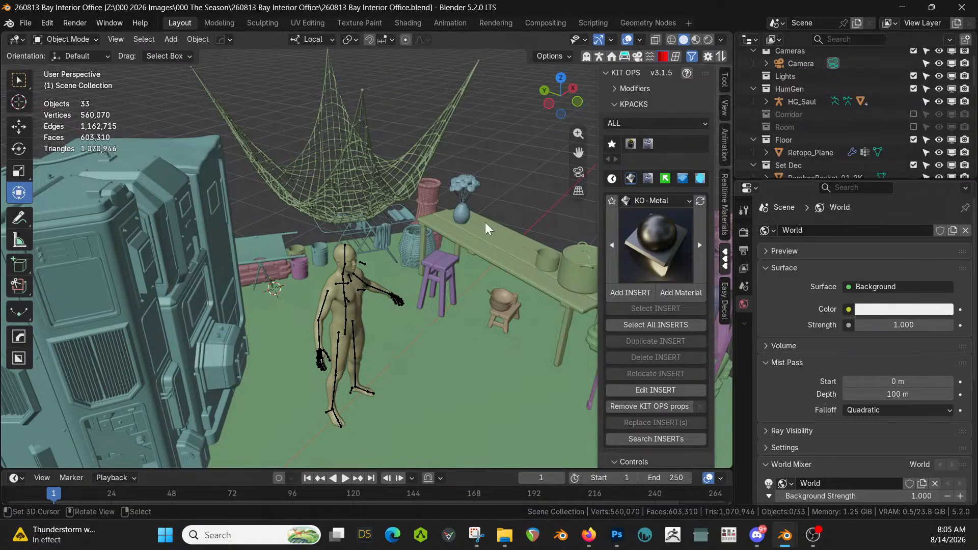
pyautogui.keyDown('shift'); pyautogui.moveTo(474, 222); pyautogui.dragTo(462, 287, button='middle'); pyautogui.keyUp('shift')
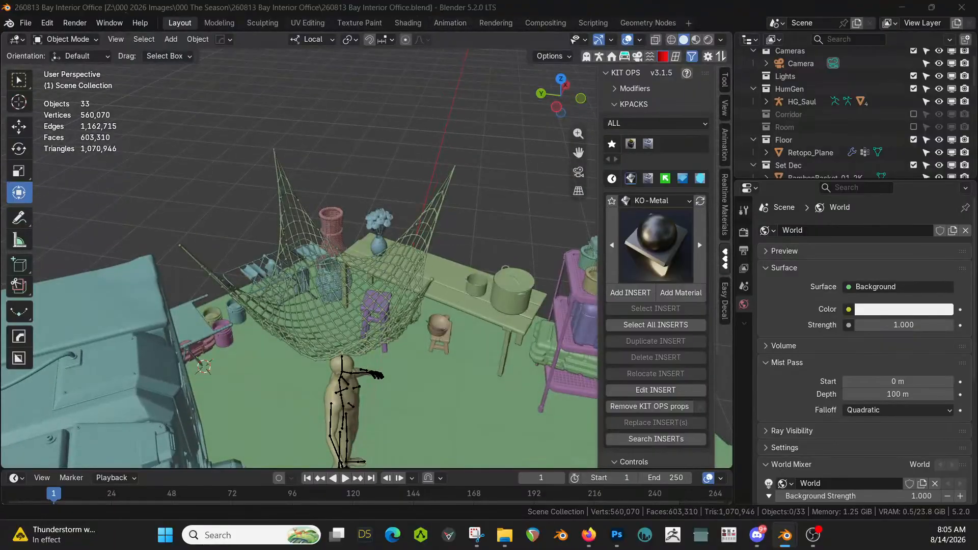
pyautogui.moveTo(232, 37); pyautogui.dragTo(332, 325)
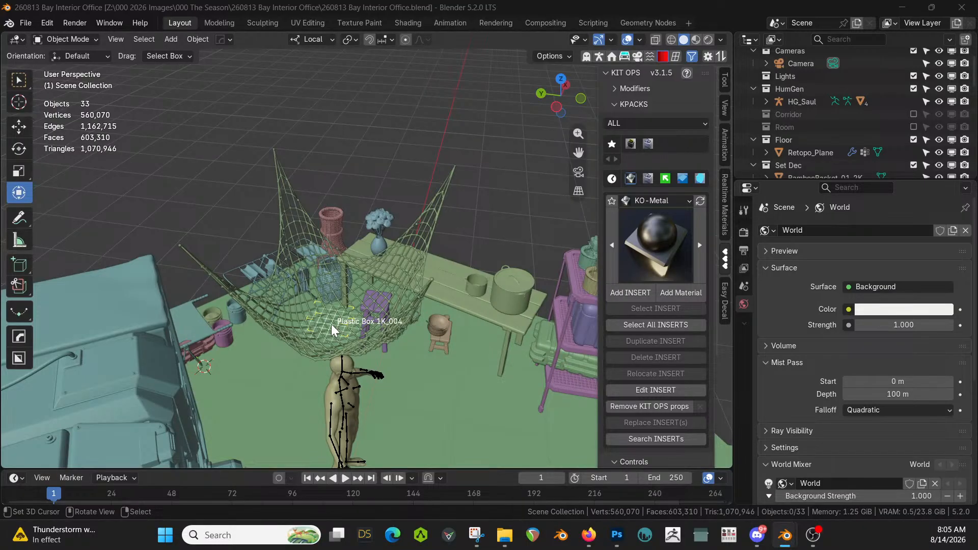
pyautogui.moveTo(331, 324); pyautogui.dragTo(332, 324)
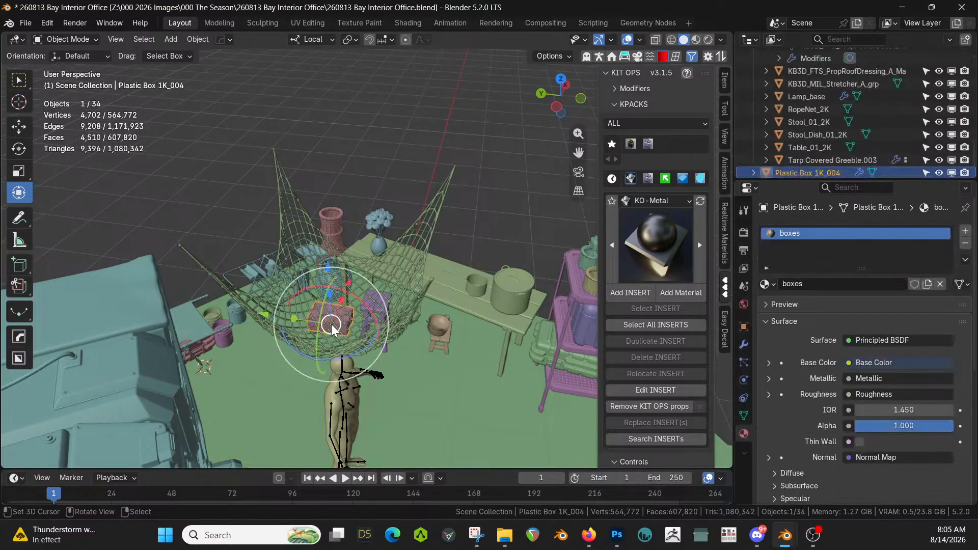
# From the top view, move the plastic box about -2.24 m in X and -0.90 m in Y to align it with the hanging rope net
pyautogui.press('KP_Decimal')
pyautogui.scroll(-12, 365, 378)
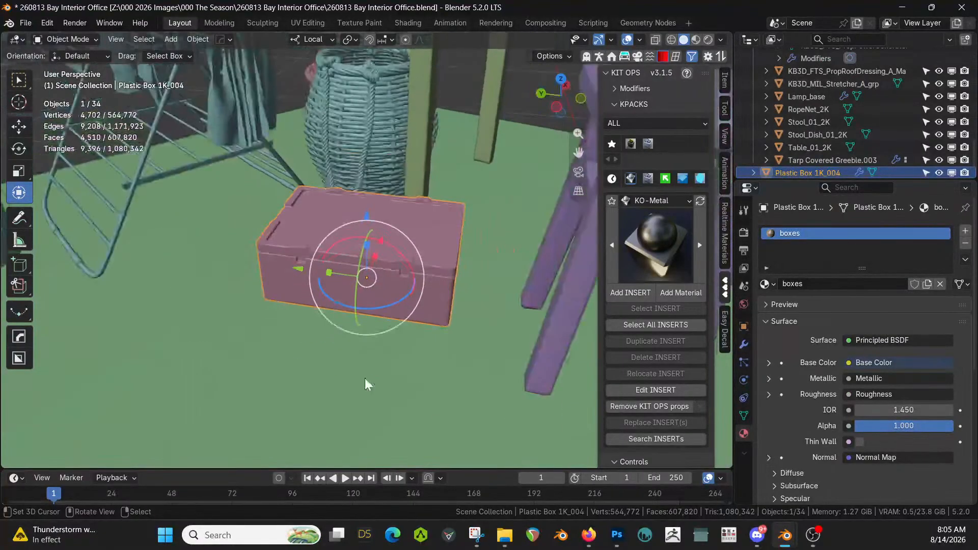
pyautogui.moveTo(375, 362); pyautogui.dragTo(442, 386, button='middle')
pyautogui.press('g')
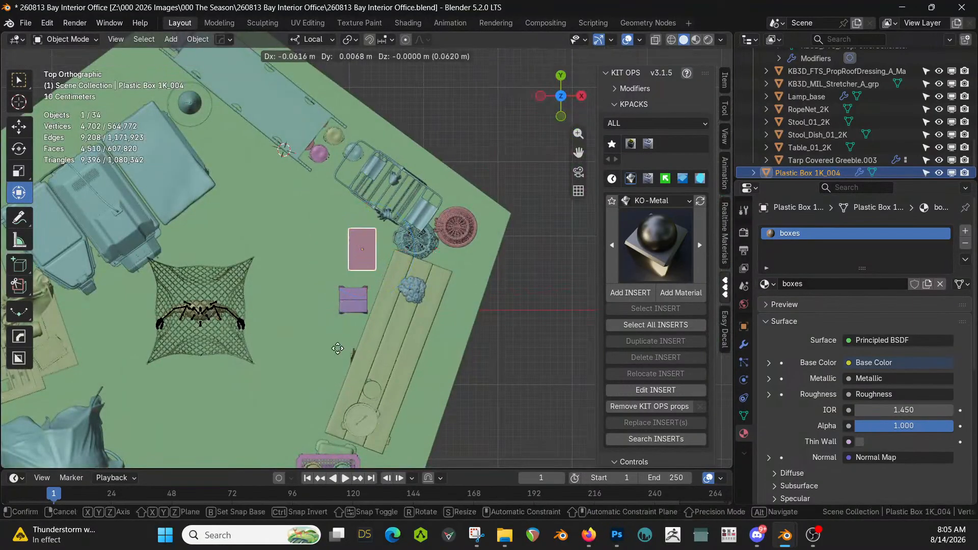
pyautogui.click(188, 414)
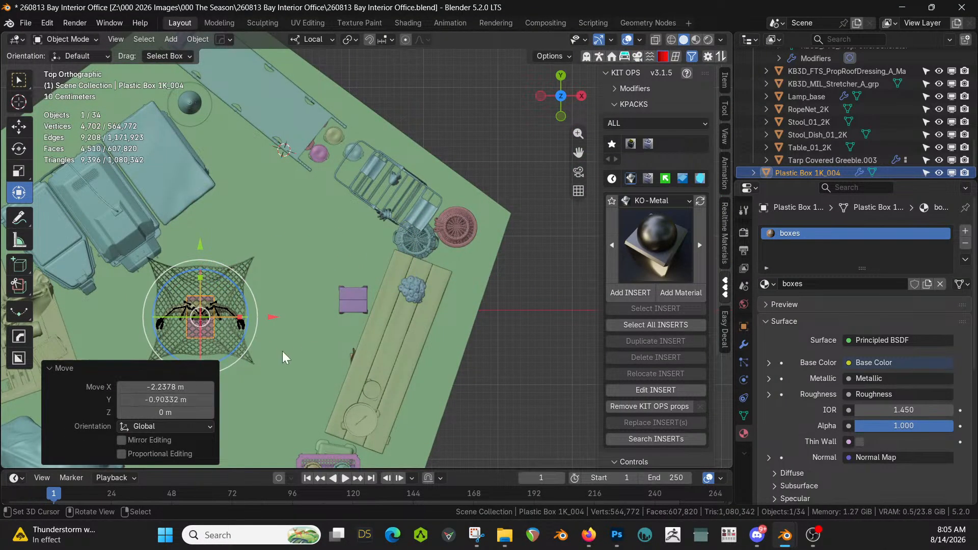
# Raise the plastic box along its local Z axis up into the hanging rope net
pyautogui.moveTo(282, 351); pyautogui.dragTo(322, 351, button='middle')
pyautogui.press('g')
pyautogui.press('z')
pyautogui.press('z')
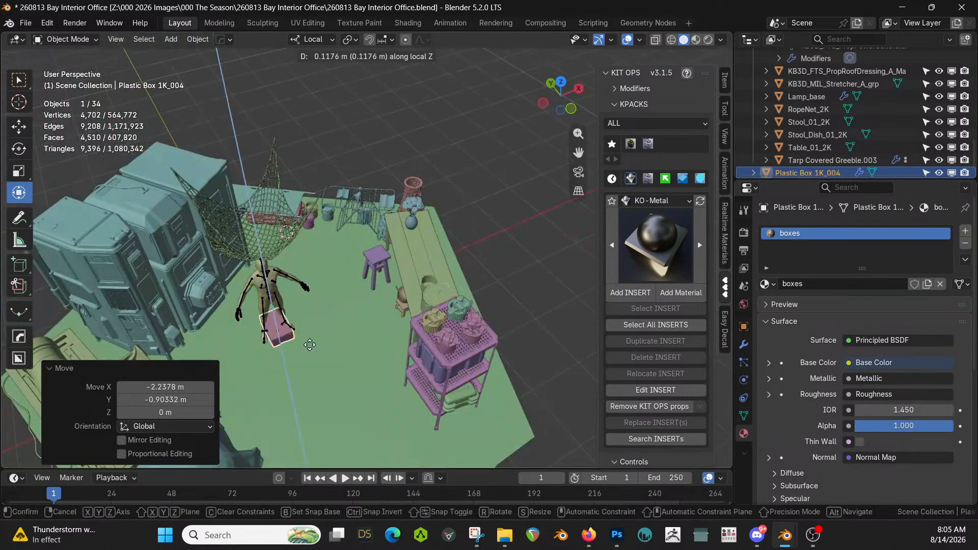
pyautogui.click(291, 246)
# Isolate the plastic box and RopeNet_2K in local view and save the file
pyautogui.keyDown('shift'); pyautogui.click(305, 221); pyautogui.keyUp('shift')
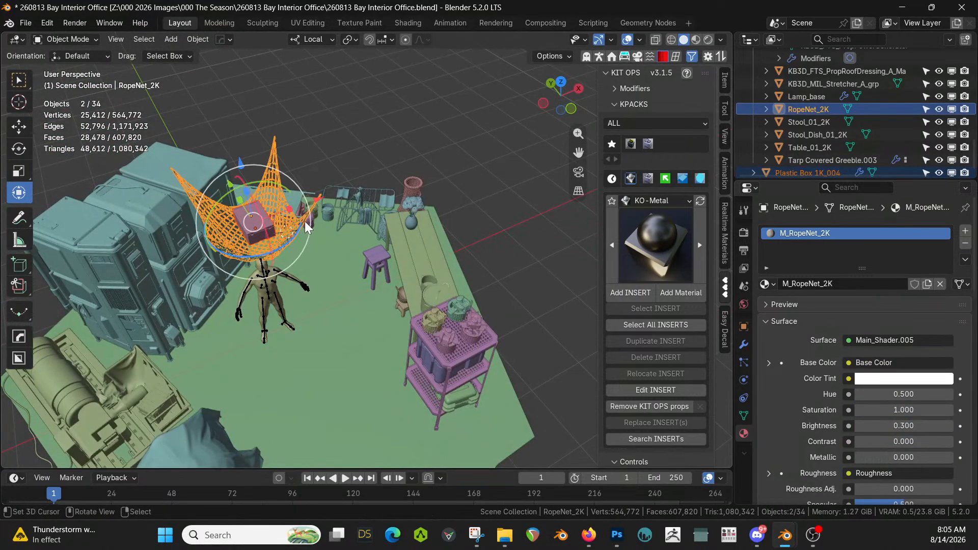
pyautogui.press('KP_Divide')
pyautogui.hotkey('ctrl', 's')
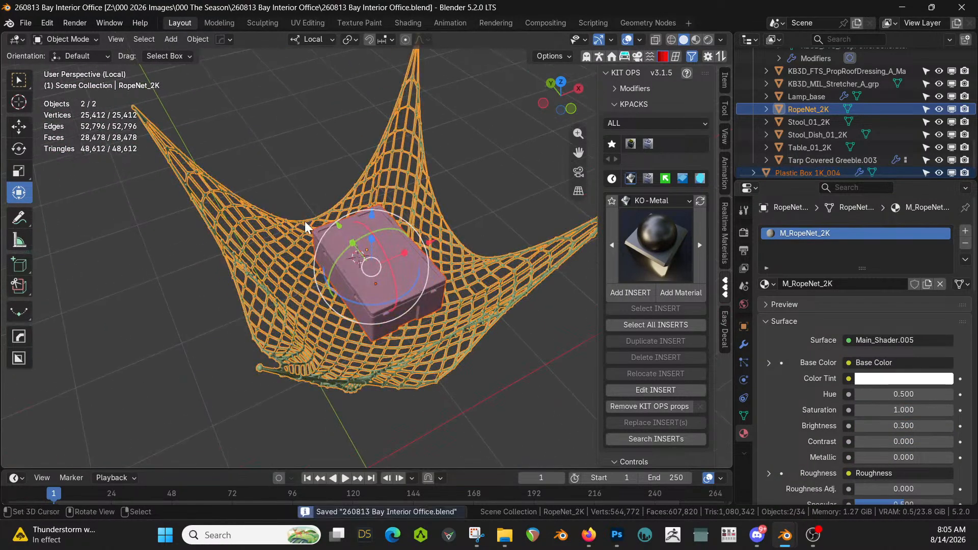
pyautogui.moveTo(305, 221); pyautogui.dragTo(415, 162, button='middle')
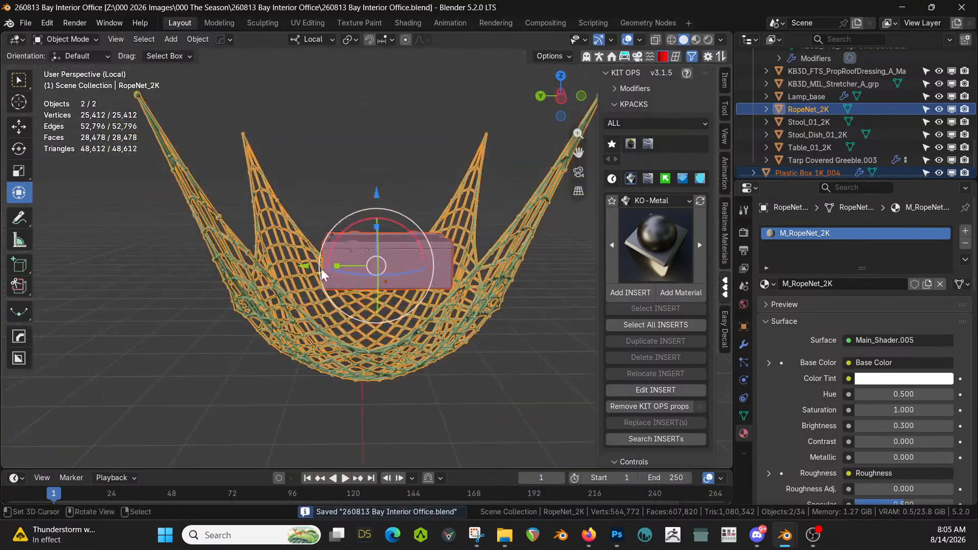
# Add Collision physics to RopeNet_2K
pyautogui.click(252, 279)
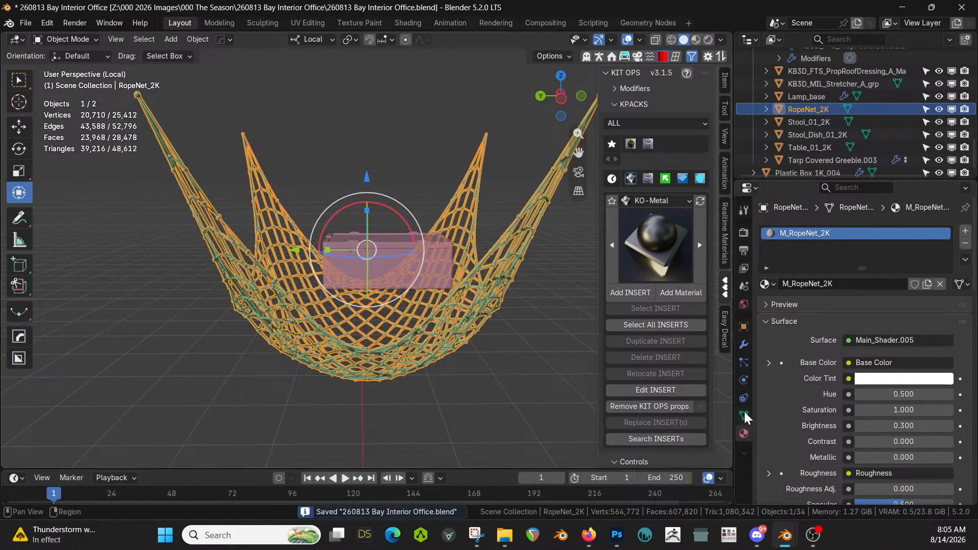
pyautogui.click(744, 381)
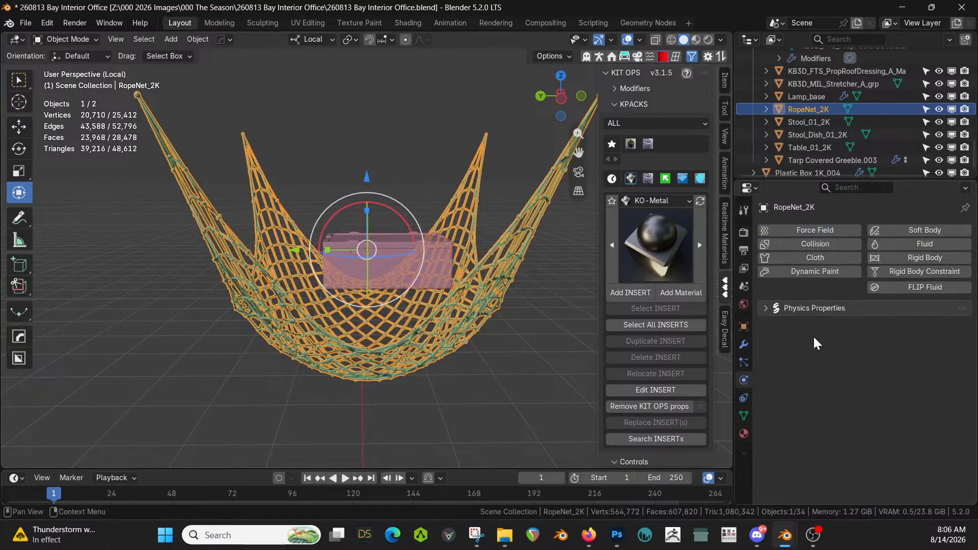
pyautogui.click(821, 245)
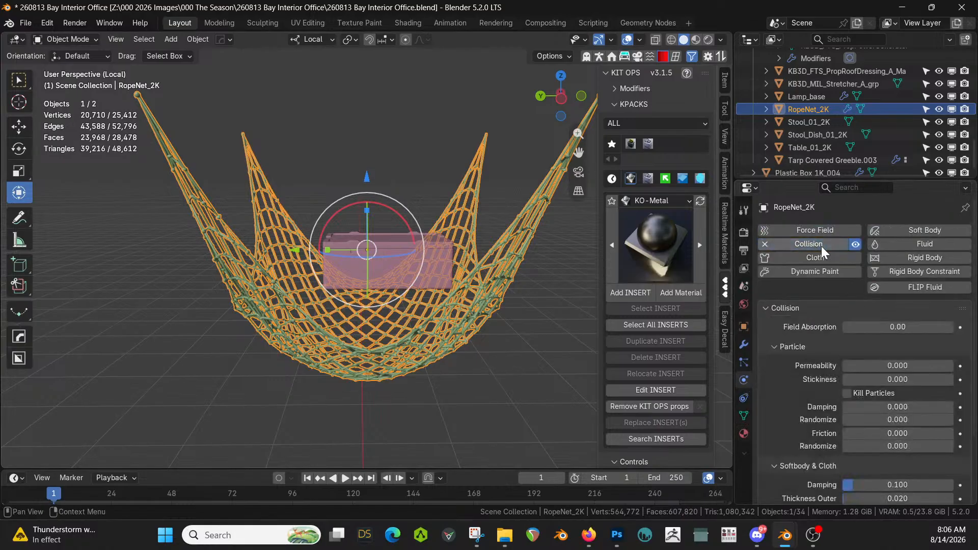
# Make the plastic box an Active rigid body, save the file and test the drop by playing the simulation
pyautogui.click(366, 250)
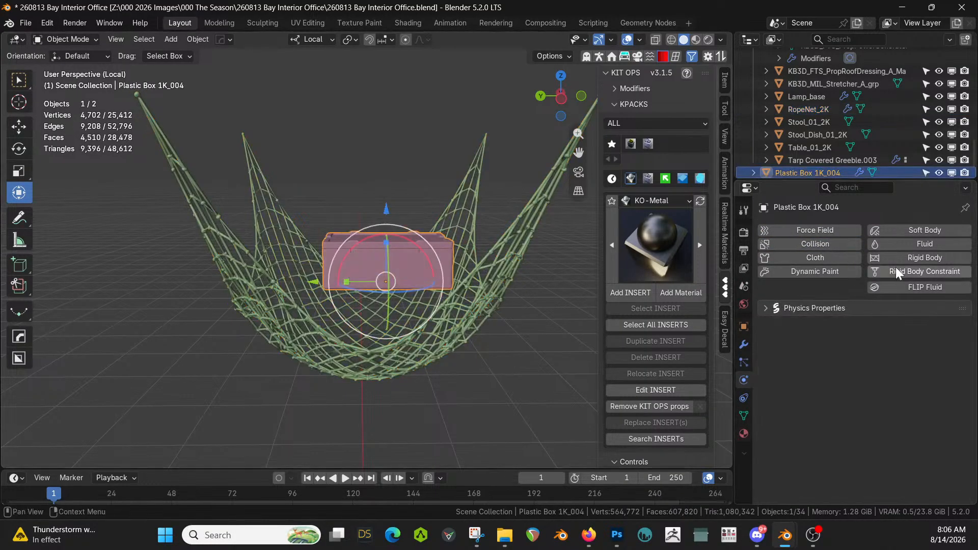
pyautogui.click(936, 260)
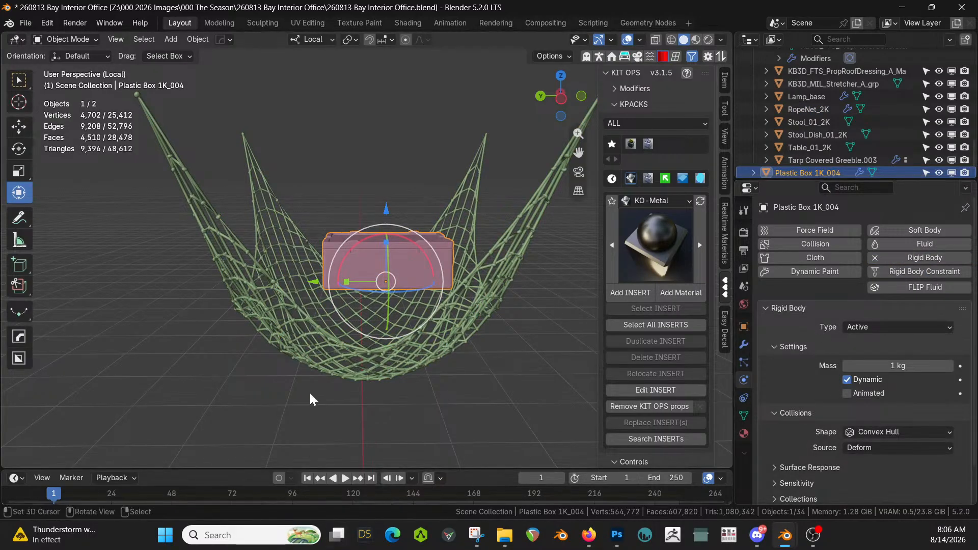
pyautogui.hotkey('ctrl', 's')
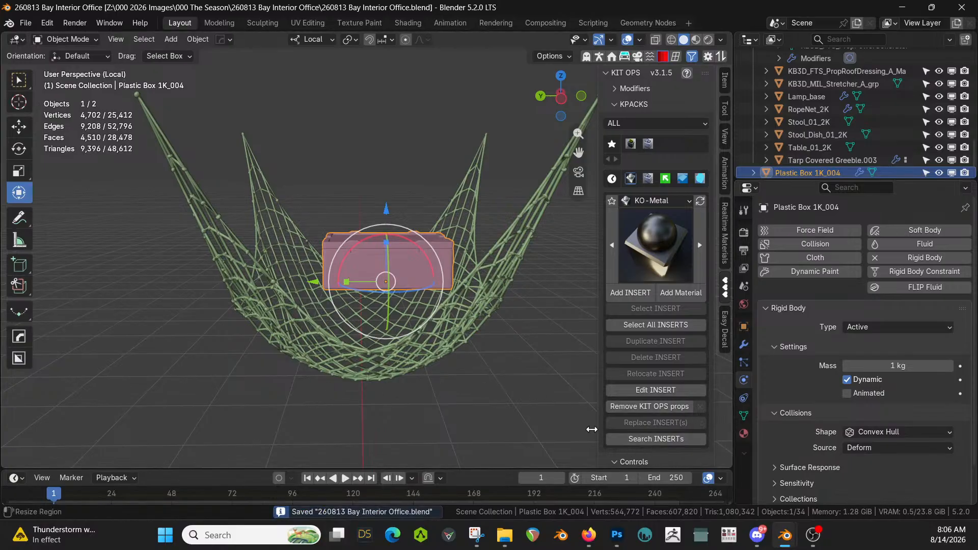
pyautogui.click(345, 477)
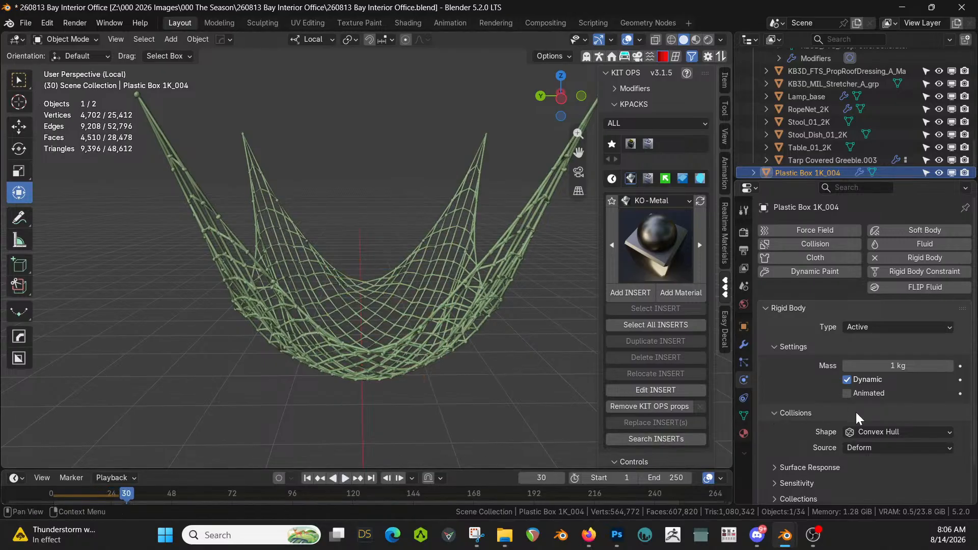
pyautogui.scroll(-2, 872, 460)
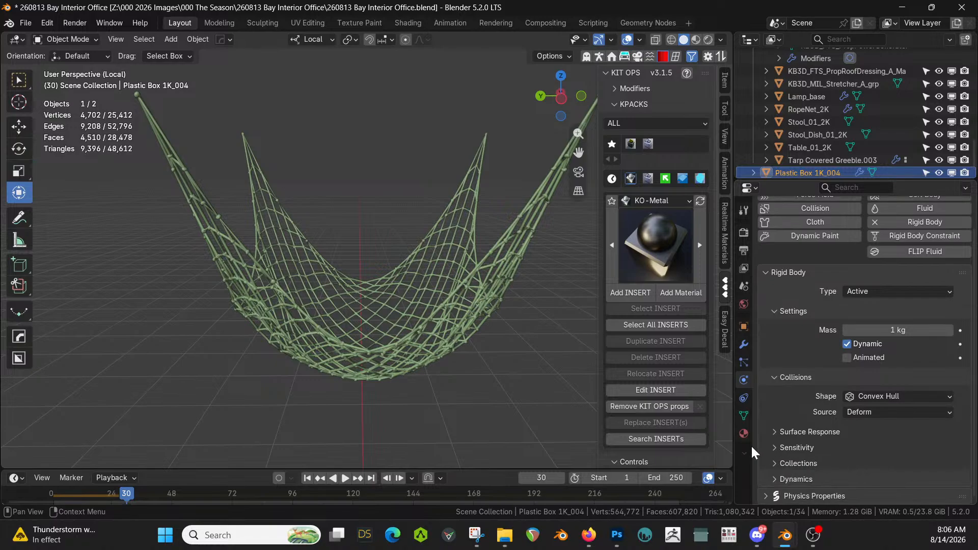
# Replace RopeNet_2K's Collision physics with a rigid body of type Passive
pyautogui.click(437, 350)
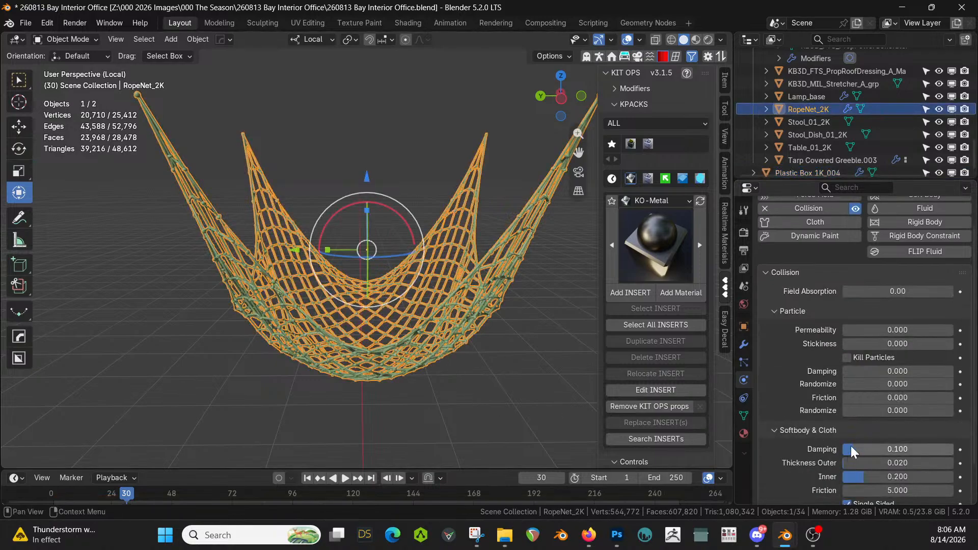
pyautogui.scroll(-2, 880, 437)
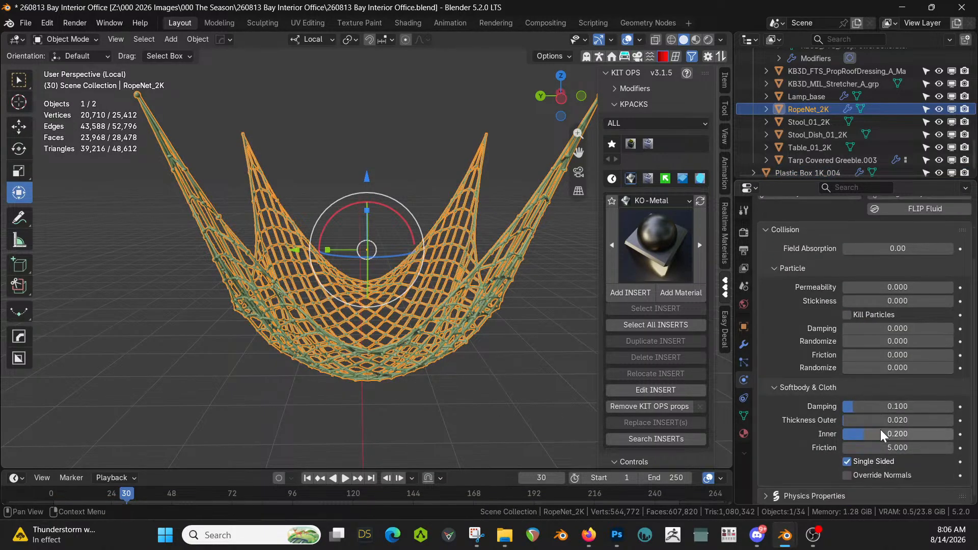
pyautogui.click(771, 387)
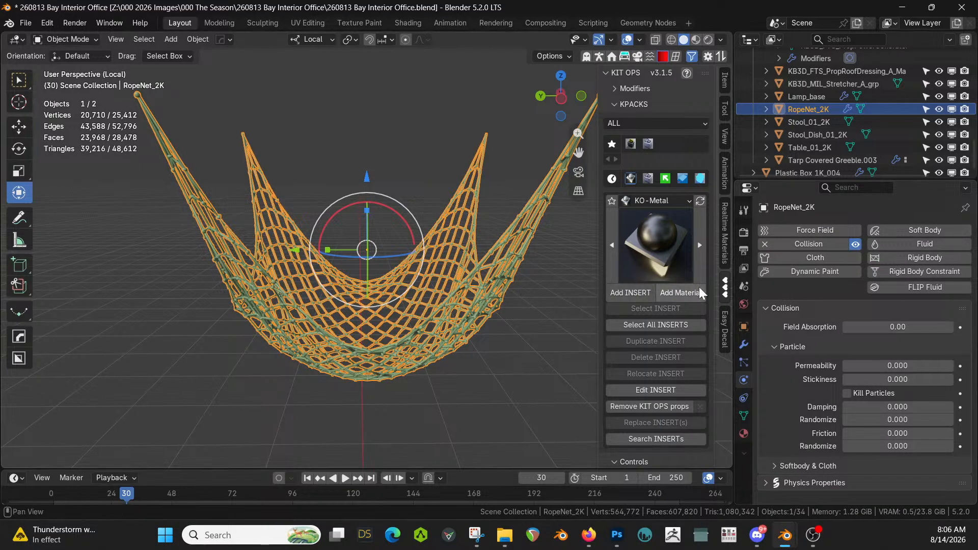
pyautogui.click(766, 244)
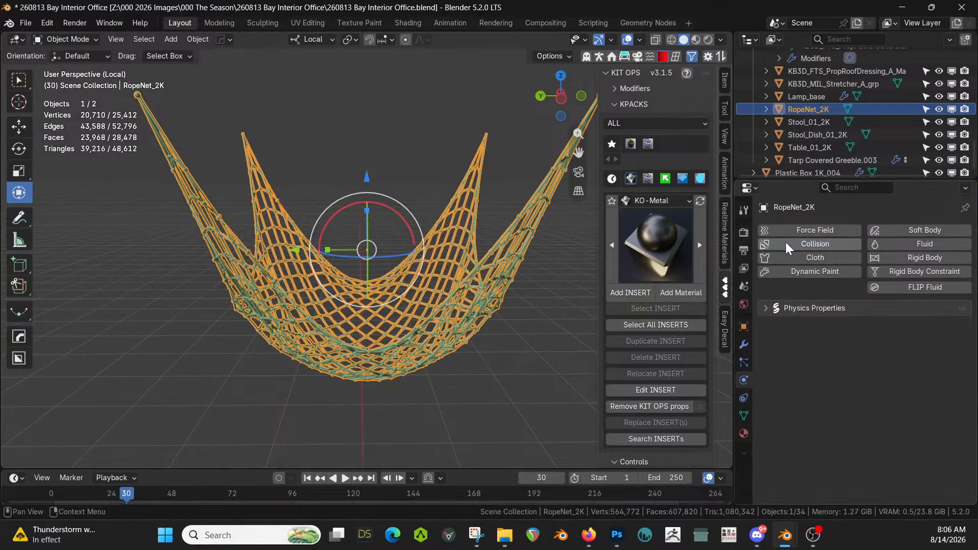
pyautogui.click(936, 257)
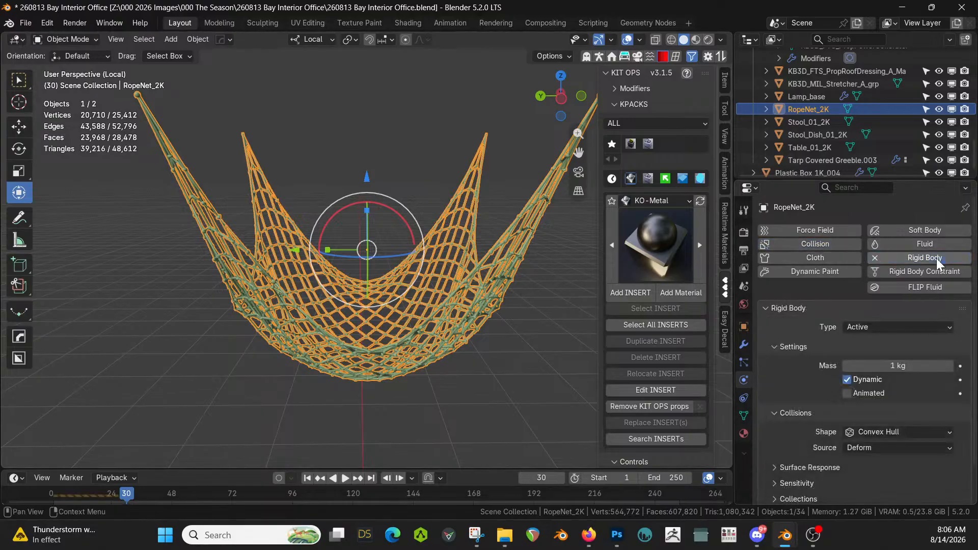
pyautogui.click(888, 328)
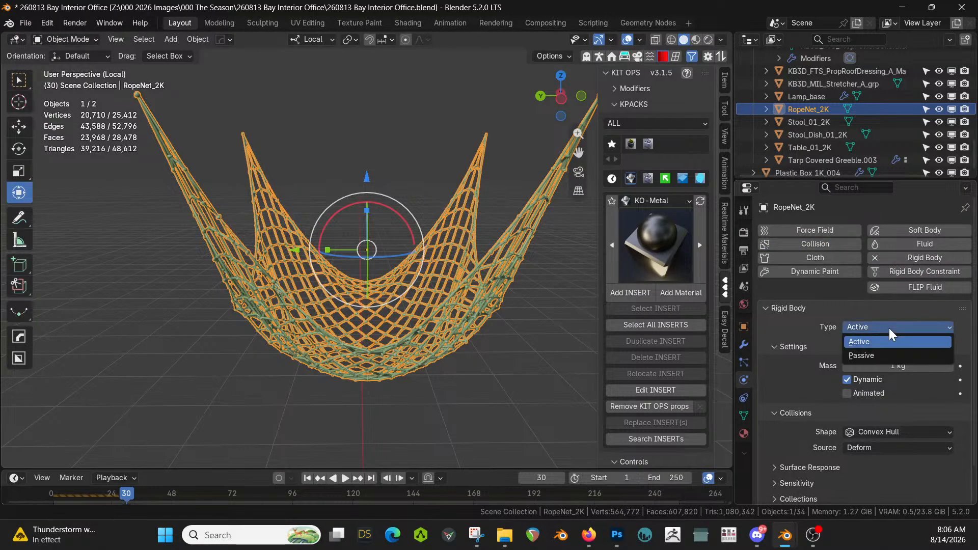
pyautogui.click(875, 356)
# Return to frame 1, save the file and play the drop simulation with the passive net
pyautogui.click(307, 478)
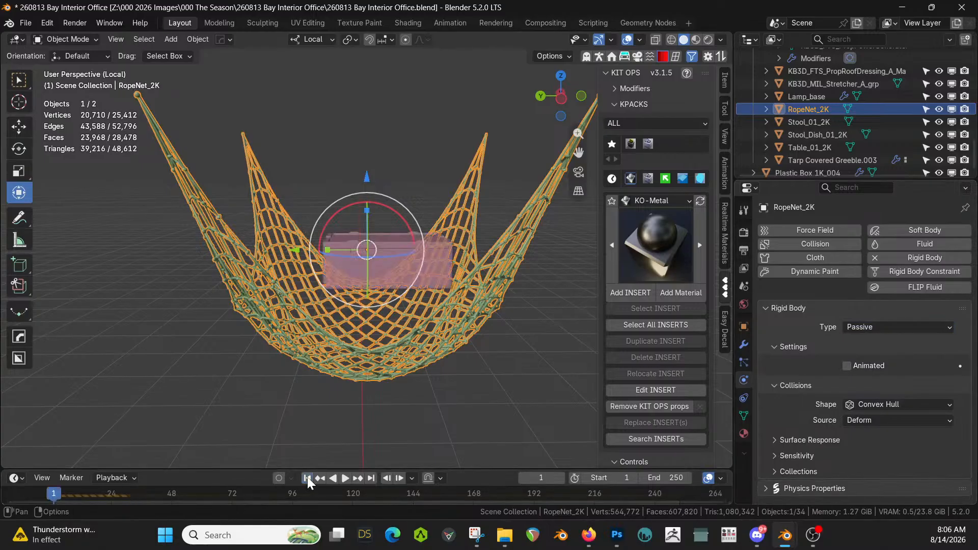
pyautogui.hotkey('ctrl', 's')
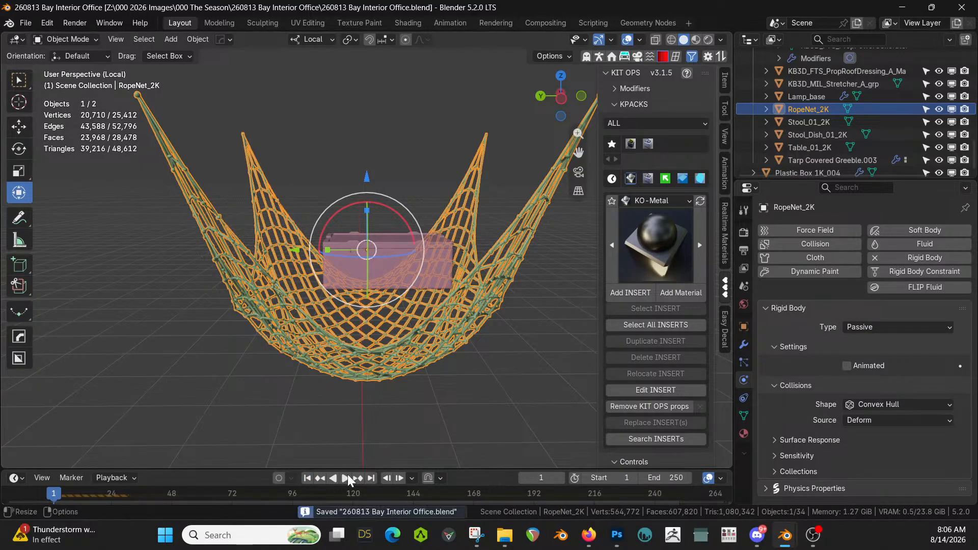
pyautogui.click(346, 477)
pyautogui.click(346, 477)
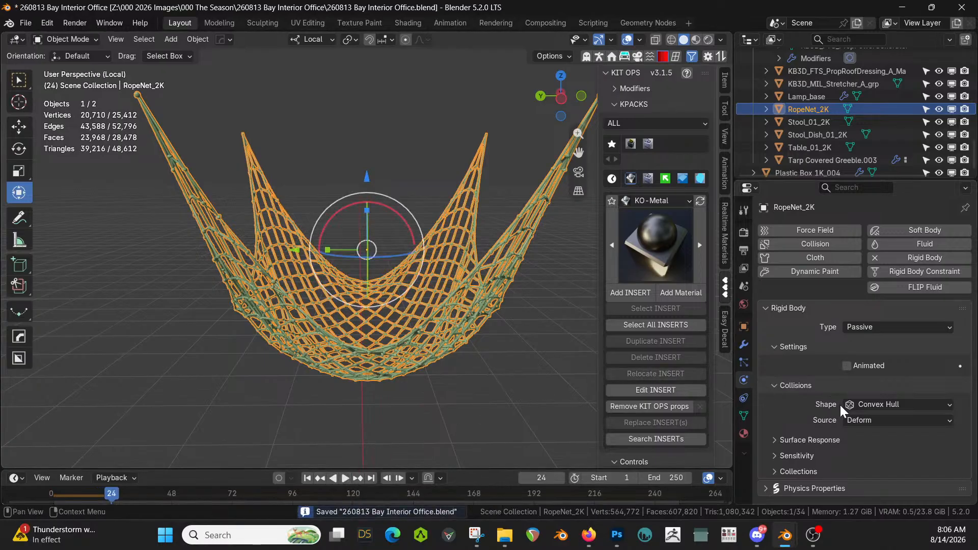
# Enable the Collision Margin of 0.04 m in the rope net's rigid body sensitivity settings
pyautogui.click(774, 454)
pyautogui.scroll(-1, 866, 445)
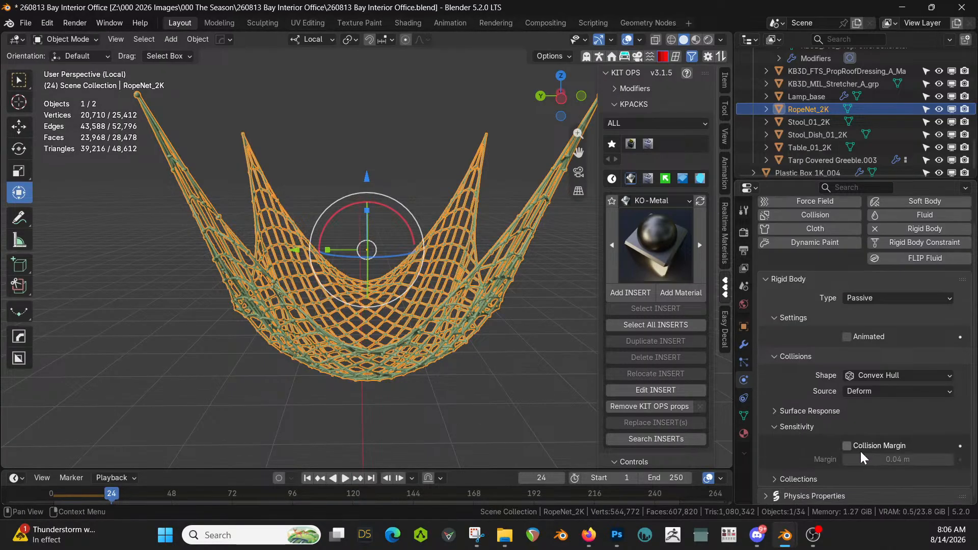
pyautogui.click(846, 445)
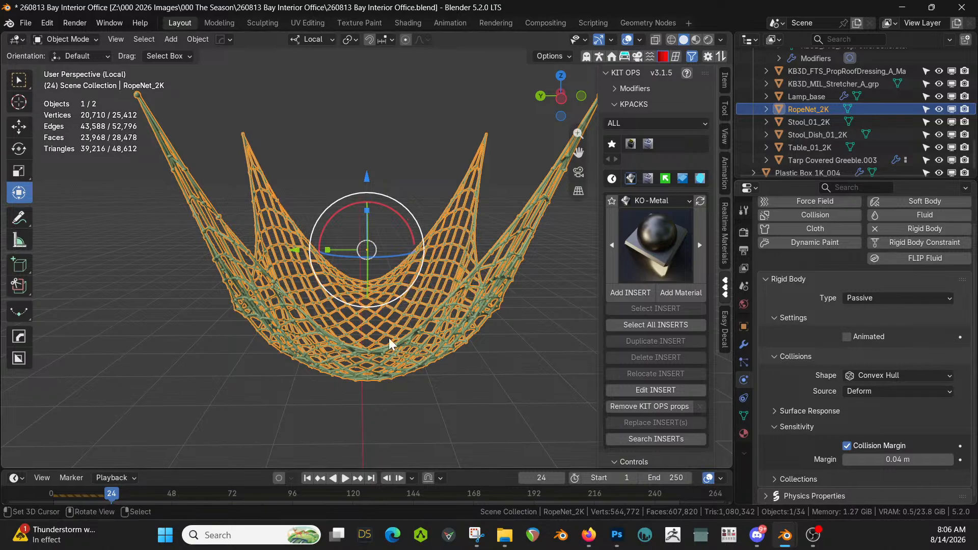
# Return to frame 1 and enable the plastic box's rigid body Collision Margin of 0.04 m
pyautogui.click(308, 478)
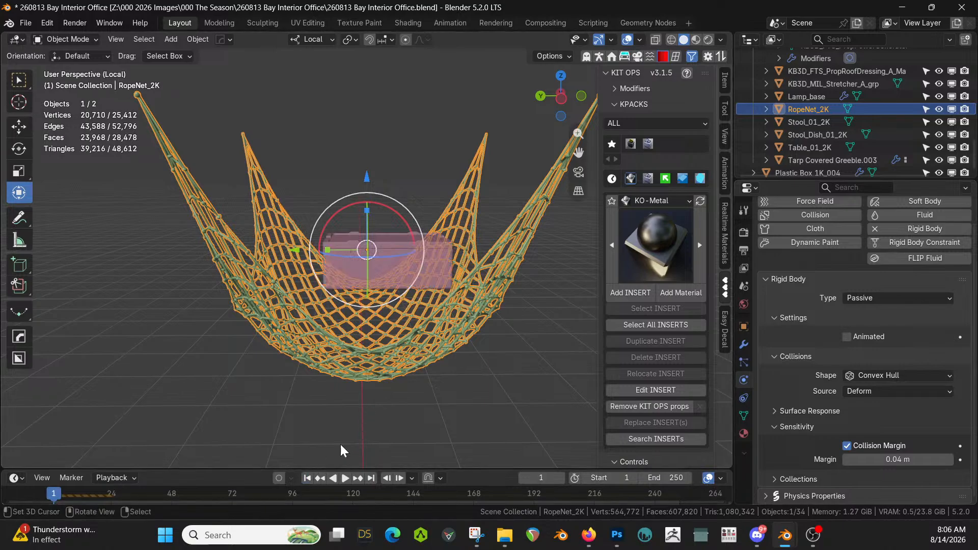
pyautogui.click(449, 256)
pyautogui.scroll(-2, 869, 414)
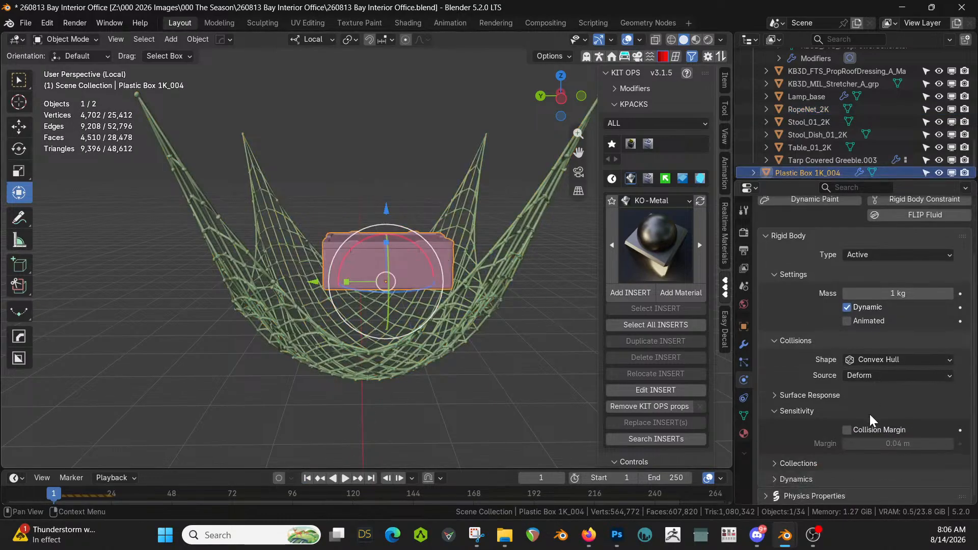
pyautogui.click(847, 430)
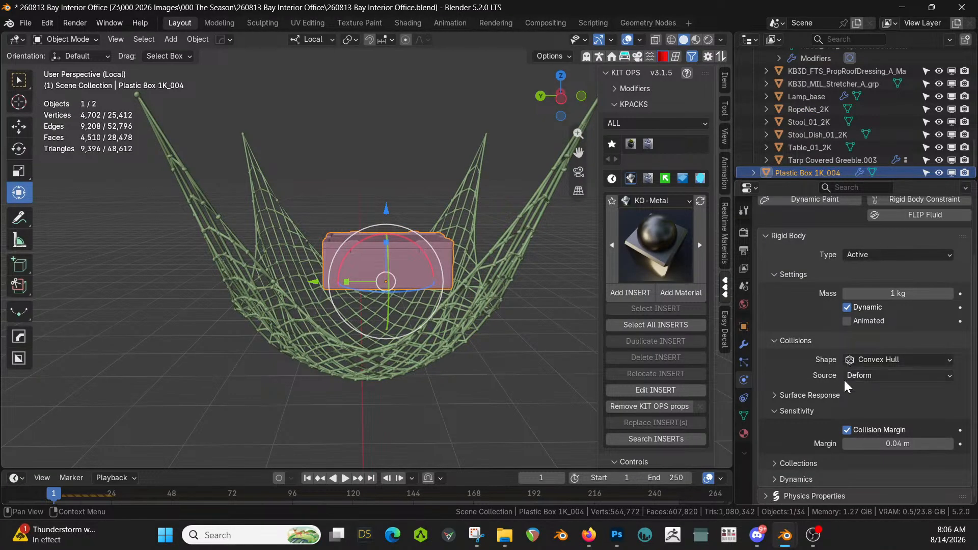
# Enable Physics Properties for the plastic box as Dynamic with a Convex Hull shape, and test the simulation
pyautogui.click(767, 497)
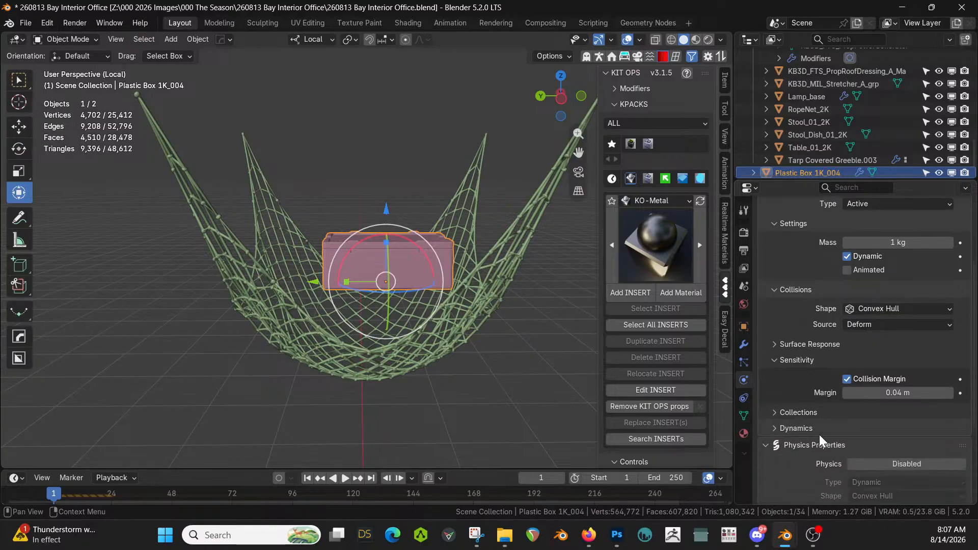
pyautogui.scroll(-6, 819, 435)
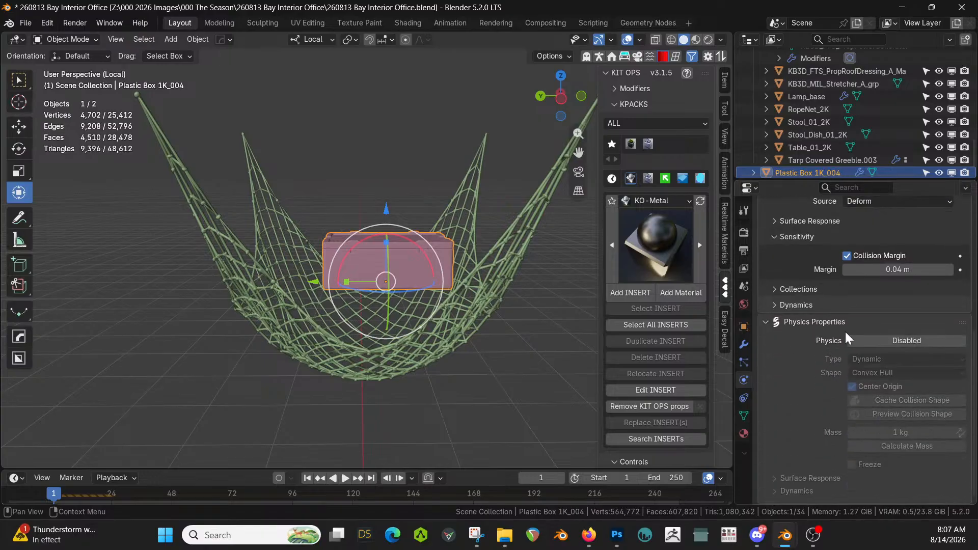
pyautogui.click(871, 337)
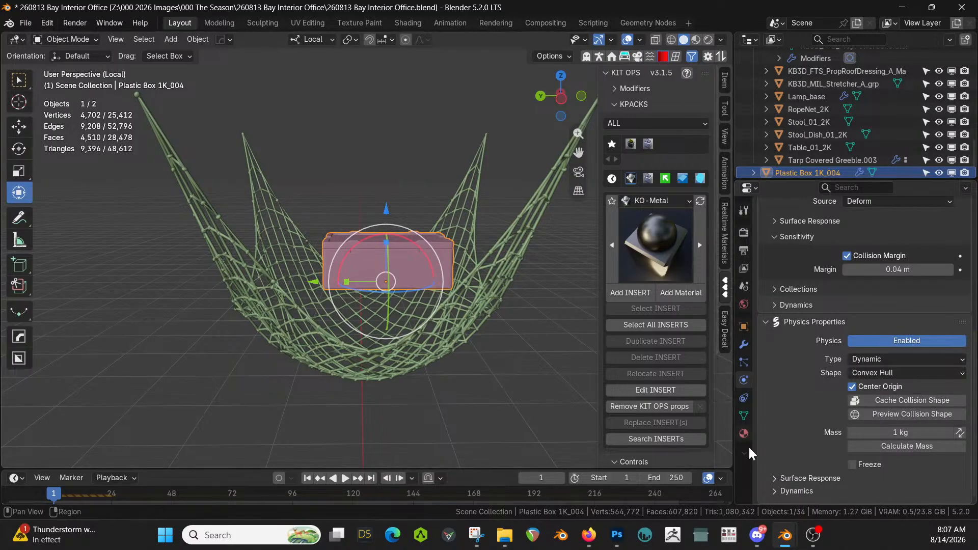
pyautogui.press('space')
pyautogui.press('Escape')
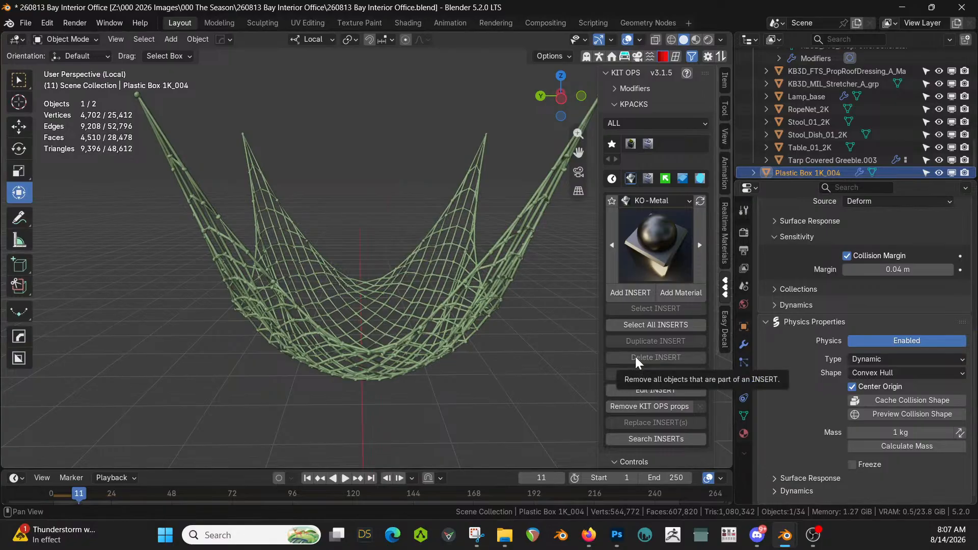
# Enable Physics Properties for RopeNet_2K with type Static and shape Mesh Triangles
pyautogui.moveTo(573, 331); pyautogui.dragTo(569, 369, button='middle')
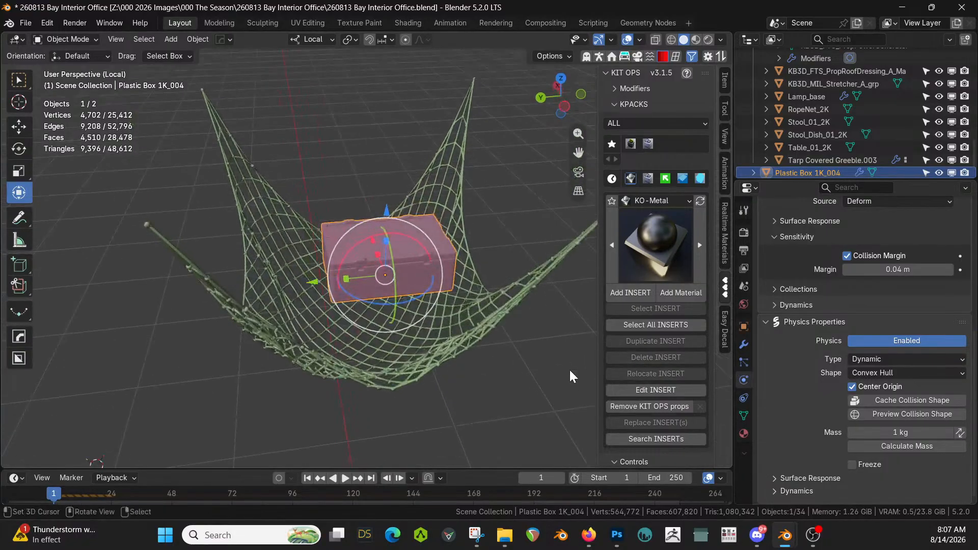
pyautogui.click(506, 315)
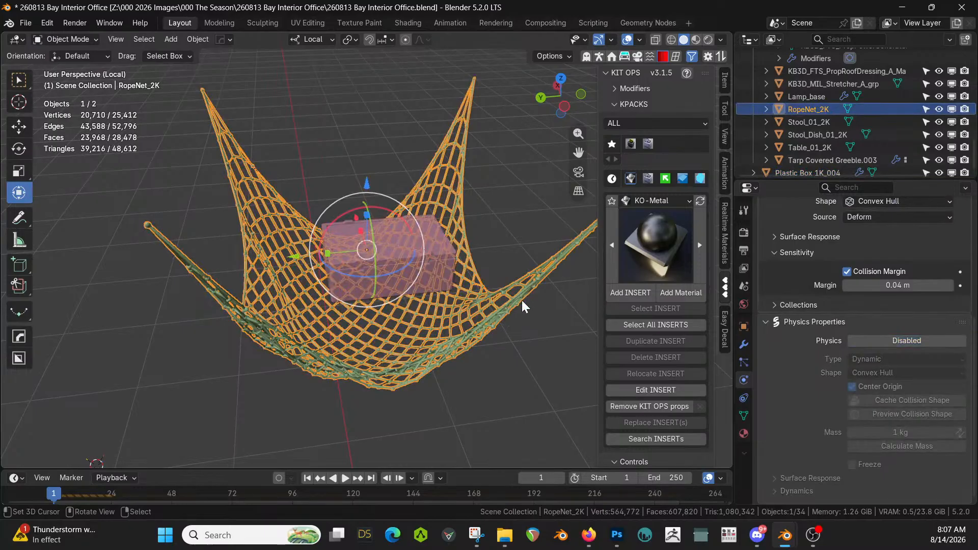
pyautogui.click(882, 342)
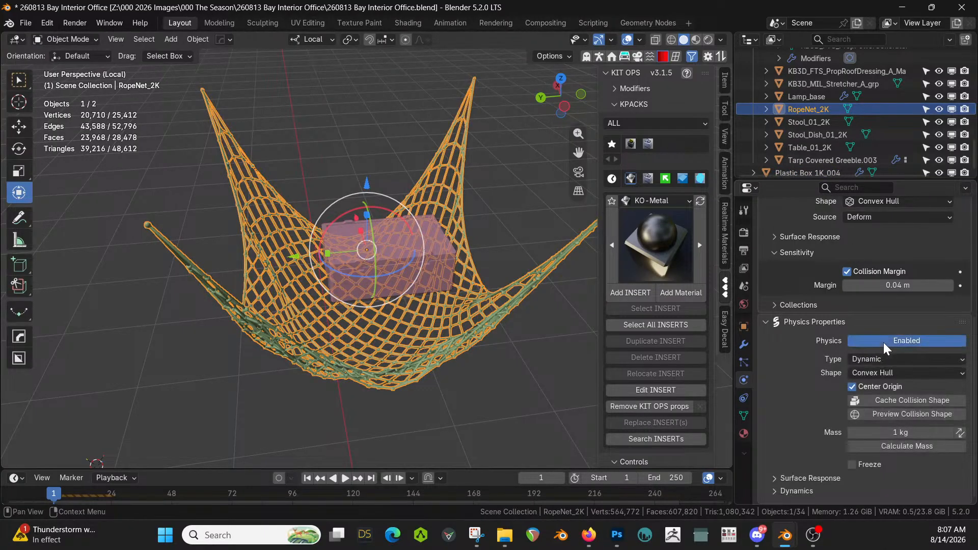
pyautogui.click(879, 357)
pyautogui.click(873, 385)
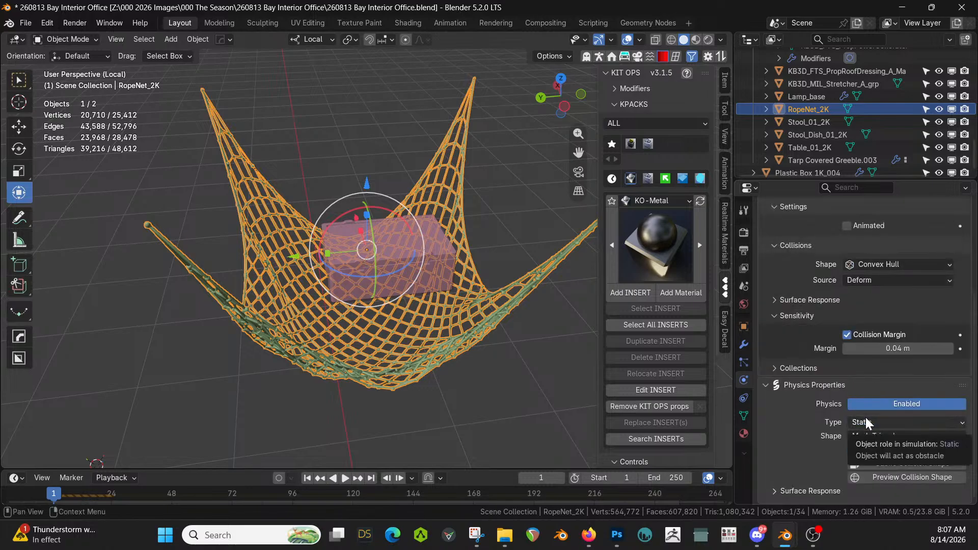
# Play the drop simulation and examine how the box interacts with the rope net and its mesh
pyautogui.press('space')
pyautogui.scroll(-3, 513, 348)
pyautogui.moveTo(513, 348); pyautogui.dragTo(464, 316, button='middle')
pyautogui.scroll(-6, 421, 307)
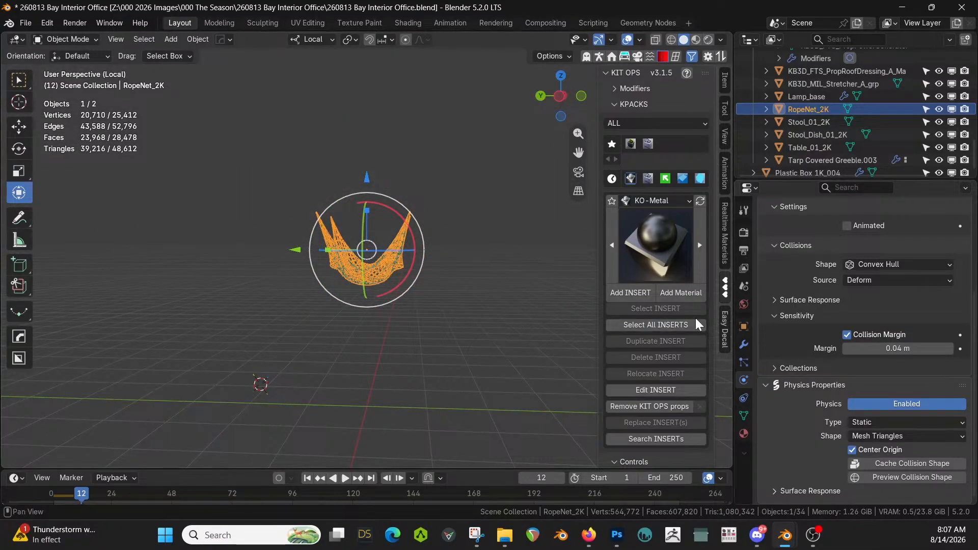
pyautogui.scroll(5, 551, 304)
pyautogui.moveTo(465, 341); pyautogui.dragTo(490, 355, button='middle')
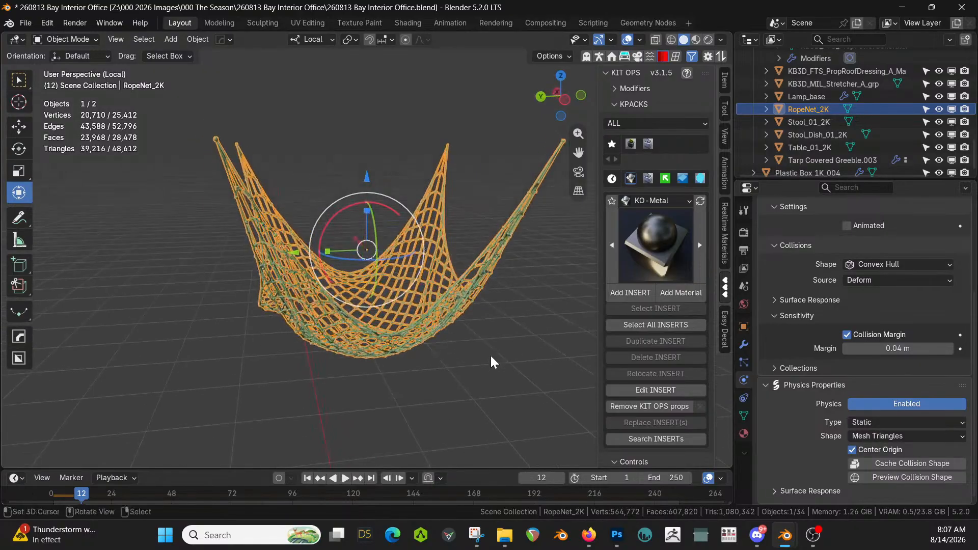
pyautogui.press('Tab')
pyautogui.scroll(5, 466, 324)
pyautogui.press('Tab')
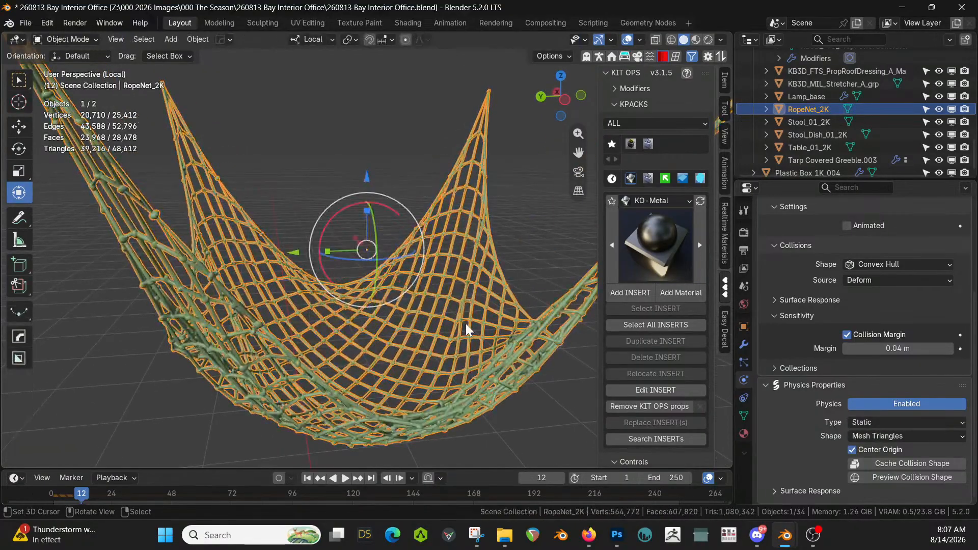
pyautogui.scroll(-3, 663, 349)
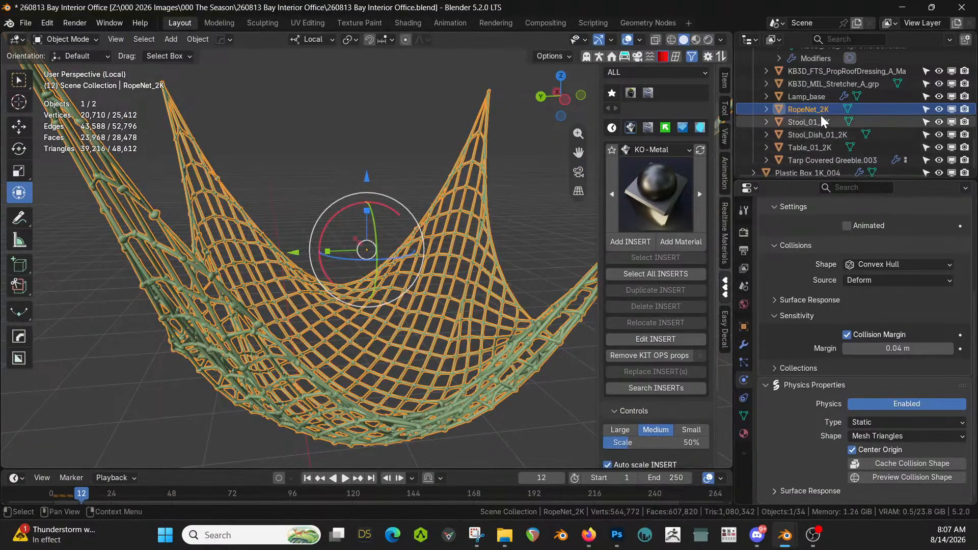
pyautogui.scroll(-3, 479, 295)
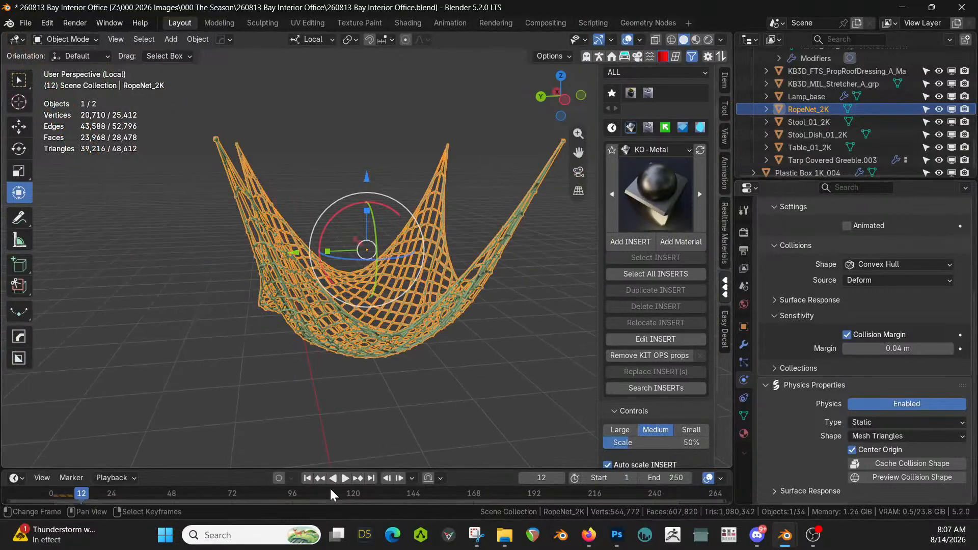
# Return to frame 1 and review the plastic box's rigid body collision margin and Surface Response settings
pyautogui.click(320, 478)
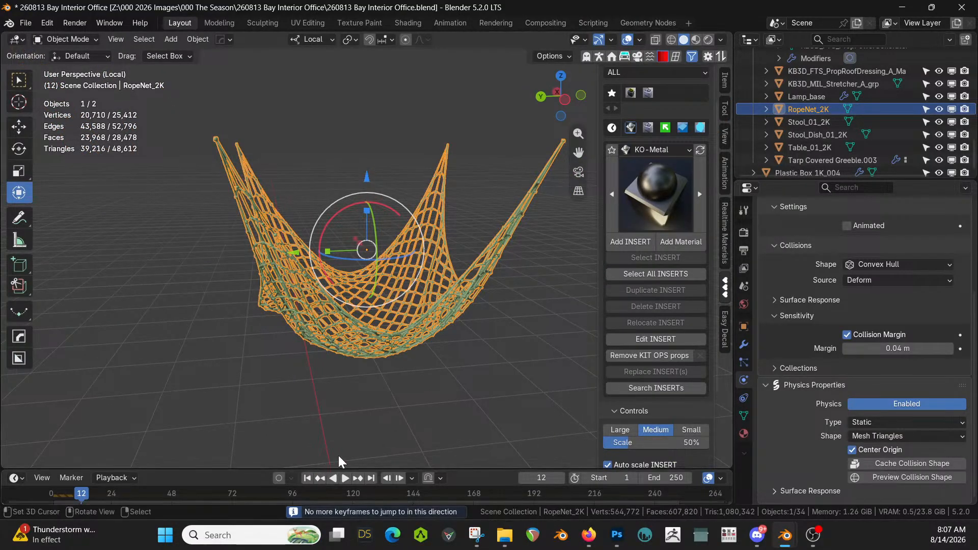
pyautogui.click(308, 478)
pyautogui.click(413, 268)
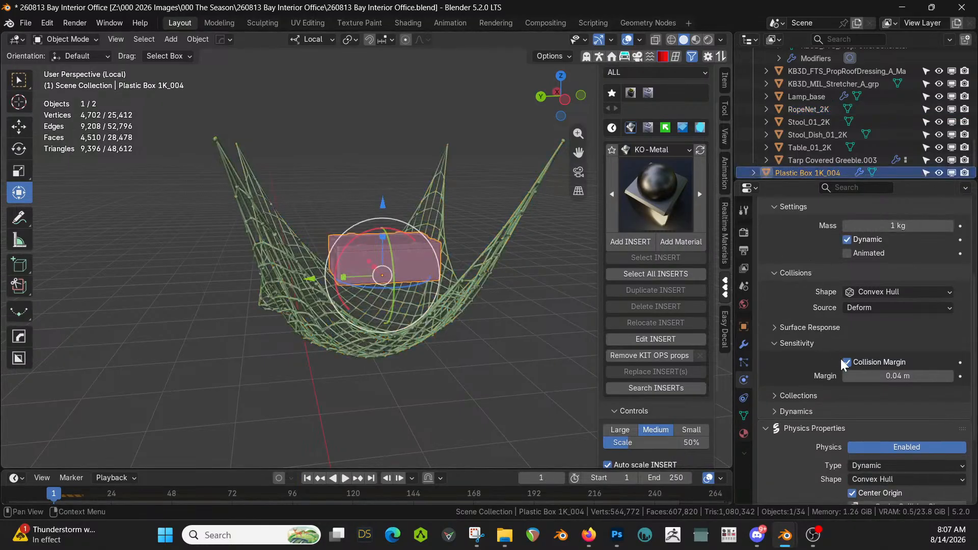
pyautogui.click(888, 376)
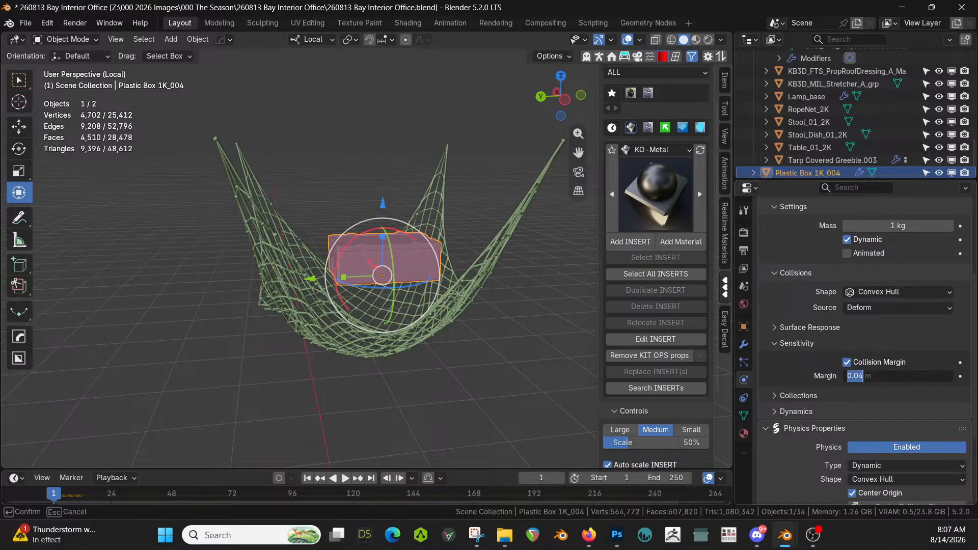
pyautogui.press('Return')
pyautogui.click(774, 327)
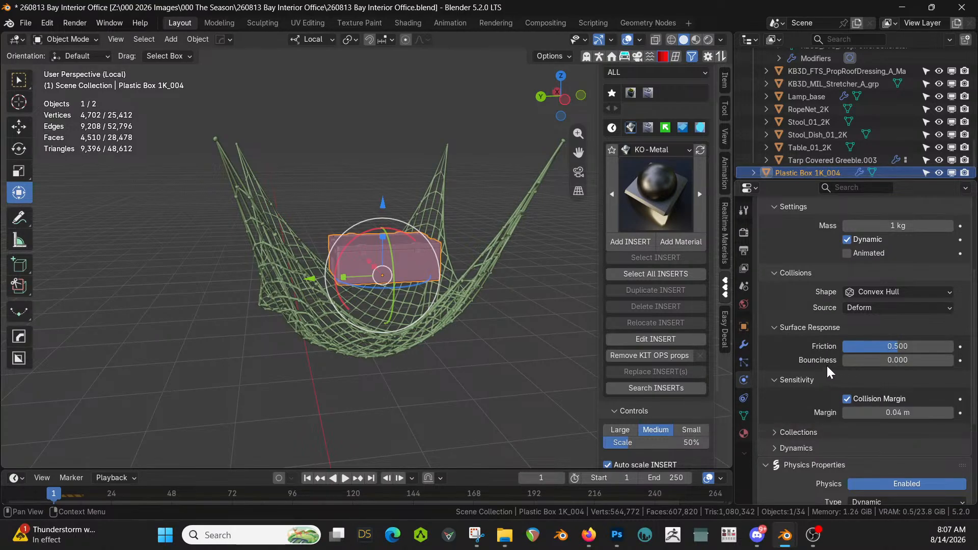
pyautogui.scroll(3, 827, 364)
pyautogui.scroll(-4, 839, 385)
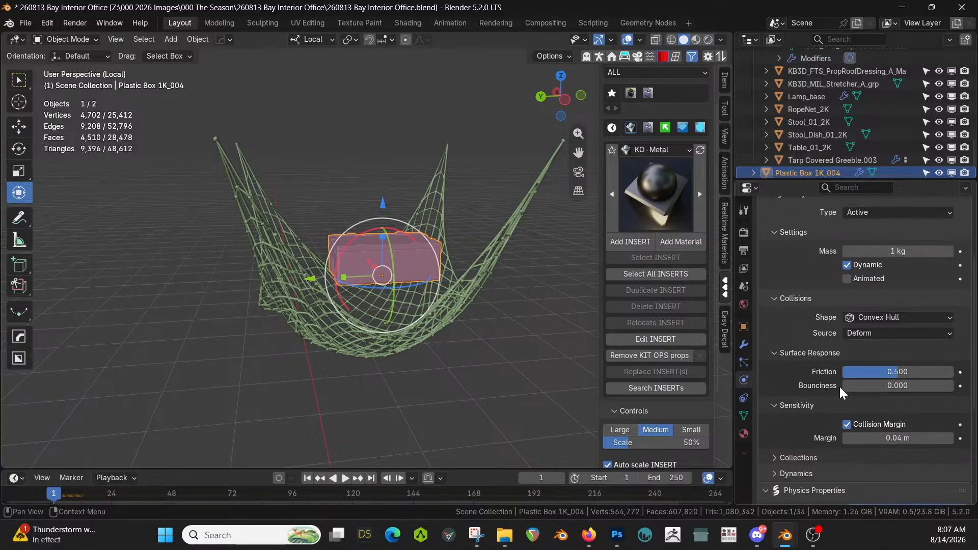
# Raise the plastic box about 1.13 m along its local Z axis, above the rope net
pyautogui.click(418, 251)
pyautogui.click(418, 250)
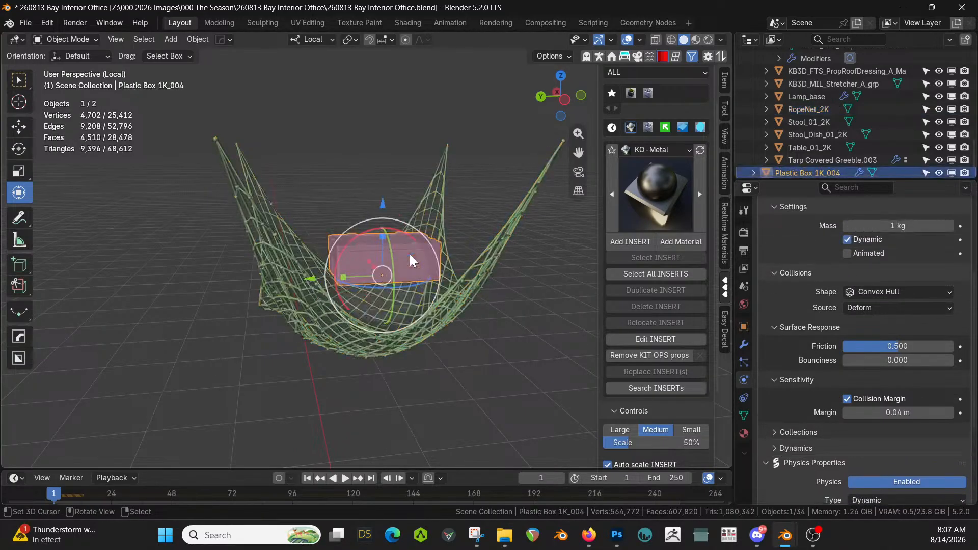
pyautogui.scroll(-3, 414, 265)
pyautogui.press('g')
pyautogui.press('z')
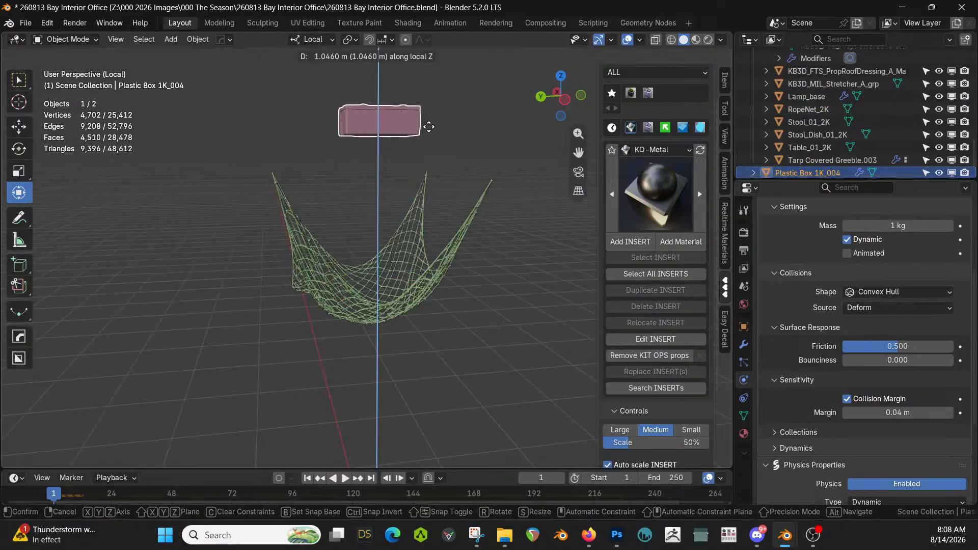
pyautogui.click(429, 121)
# Add a 2 m cube and lower it about 1.01 m along Z to sit beneath the rope net
pyautogui.moveTo(400, 300); pyautogui.dragTo(385, 315, button='middle')
pyautogui.hotkey('shift', 'a')
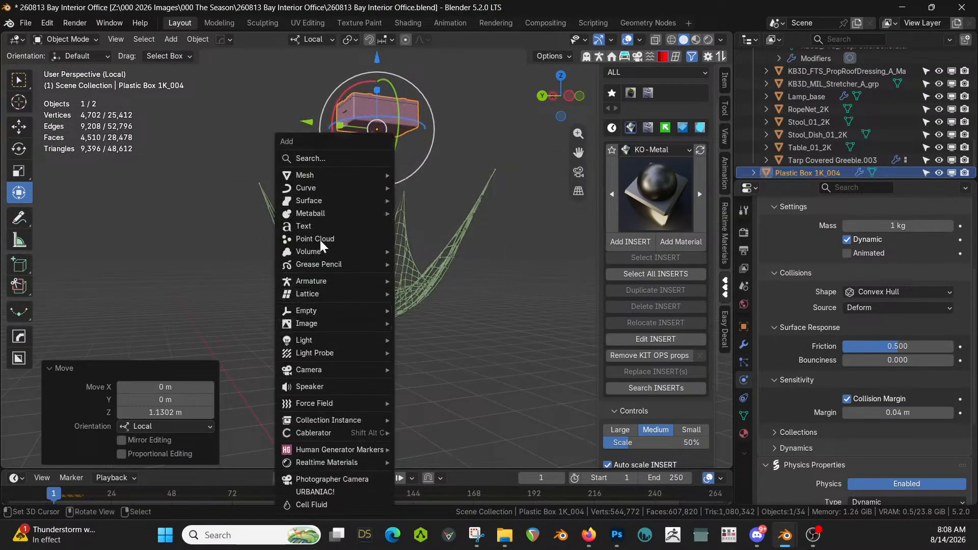
pyautogui.moveTo(315, 175)
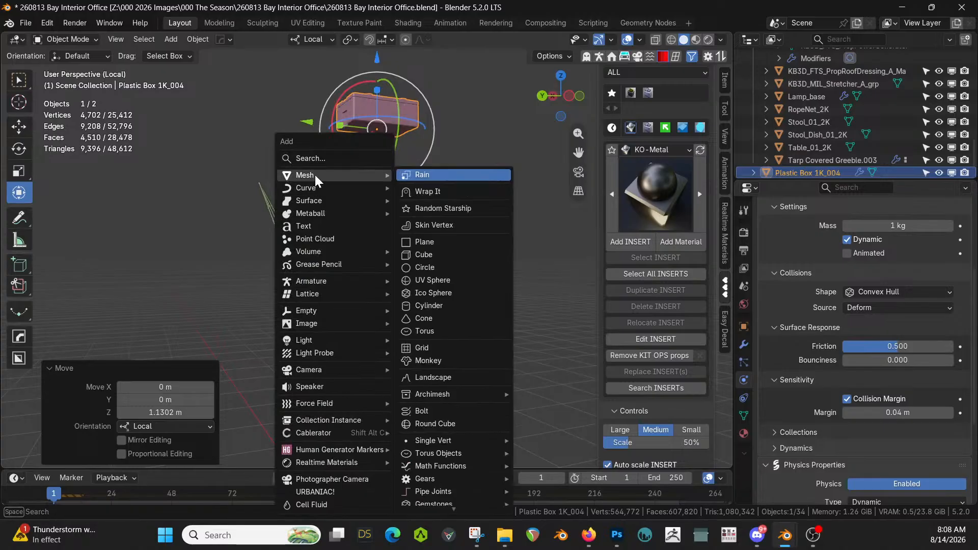
pyautogui.click(449, 253)
pyautogui.press('g')
pyautogui.press('z')
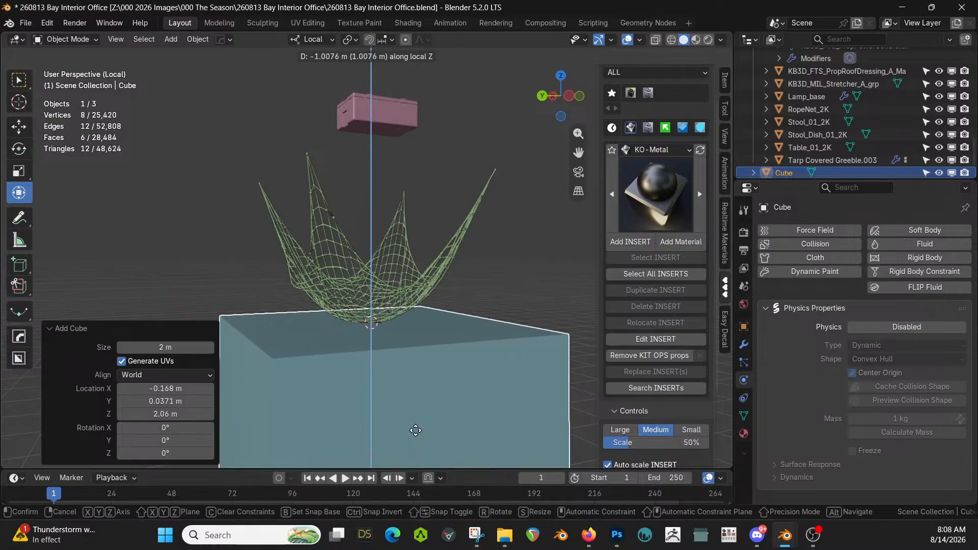
pyautogui.click(416, 429)
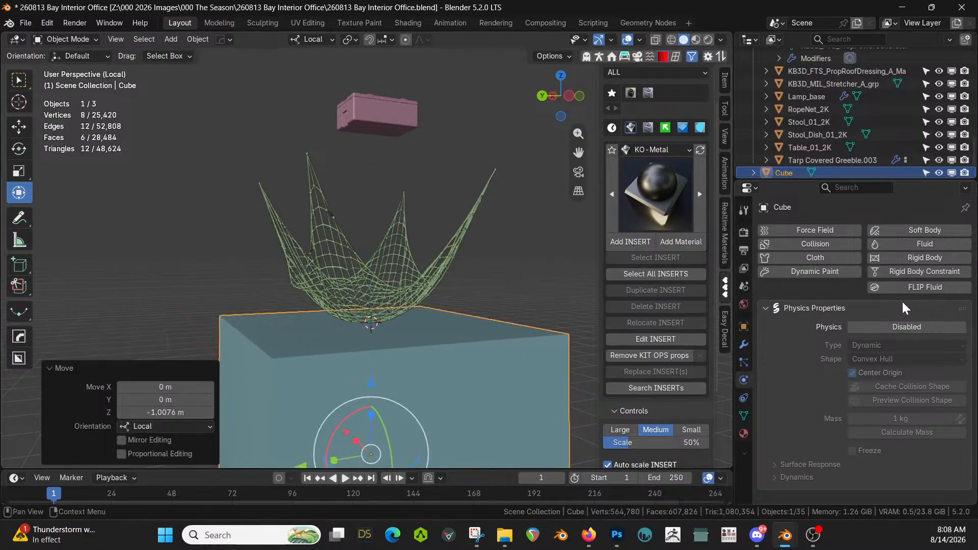
# Make the cube a Passive rigid body, test the drop simulation against it, and delete the cube
pyautogui.click(925, 259)
pyautogui.click(878, 329)
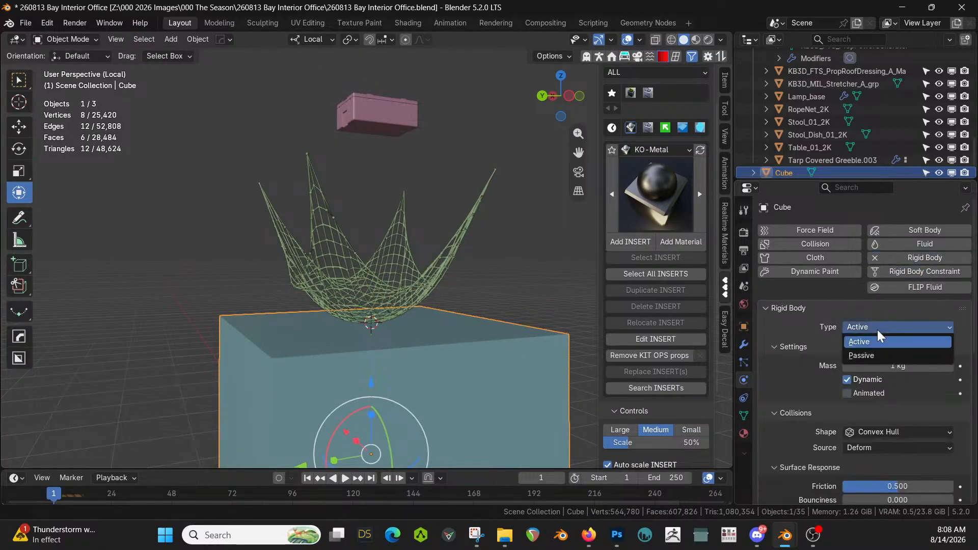
pyautogui.click(860, 356)
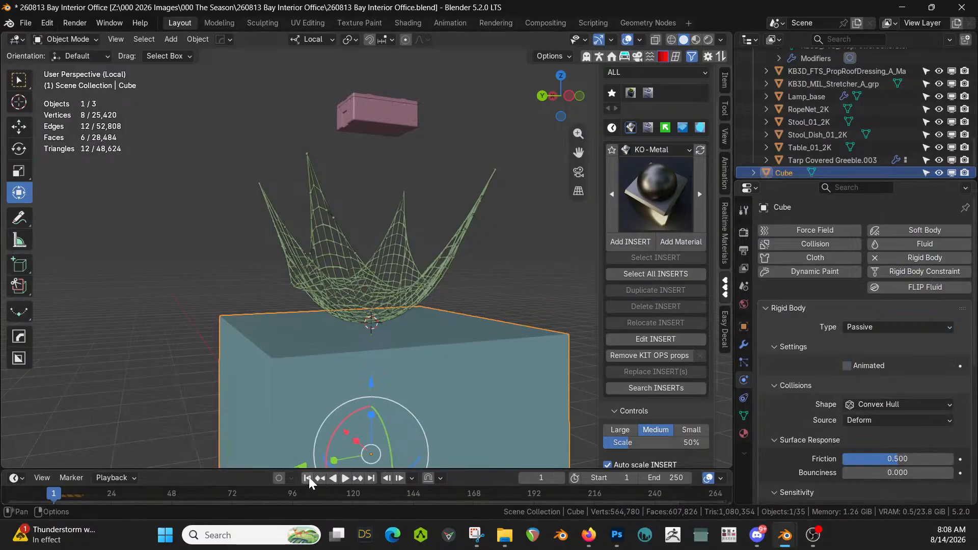
pyautogui.click(349, 477)
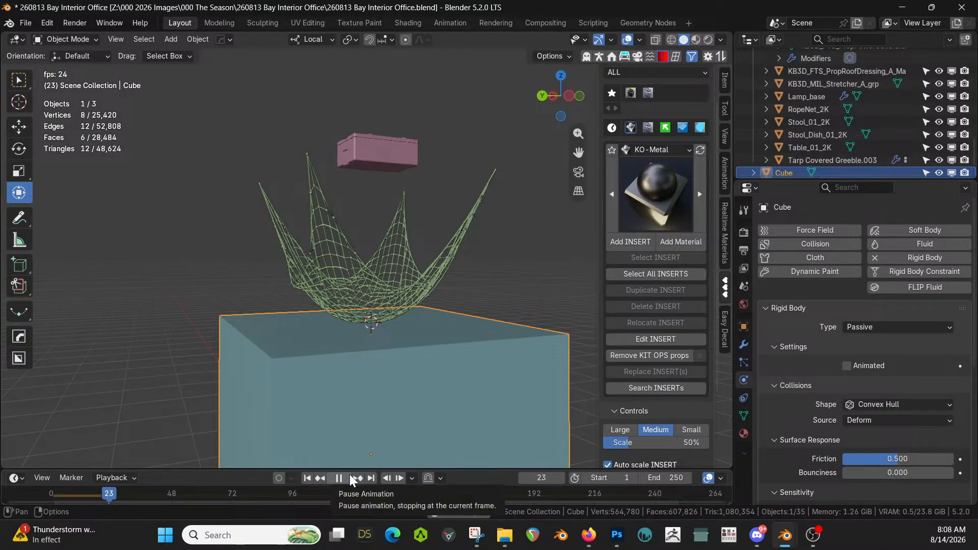
pyautogui.click(350, 477)
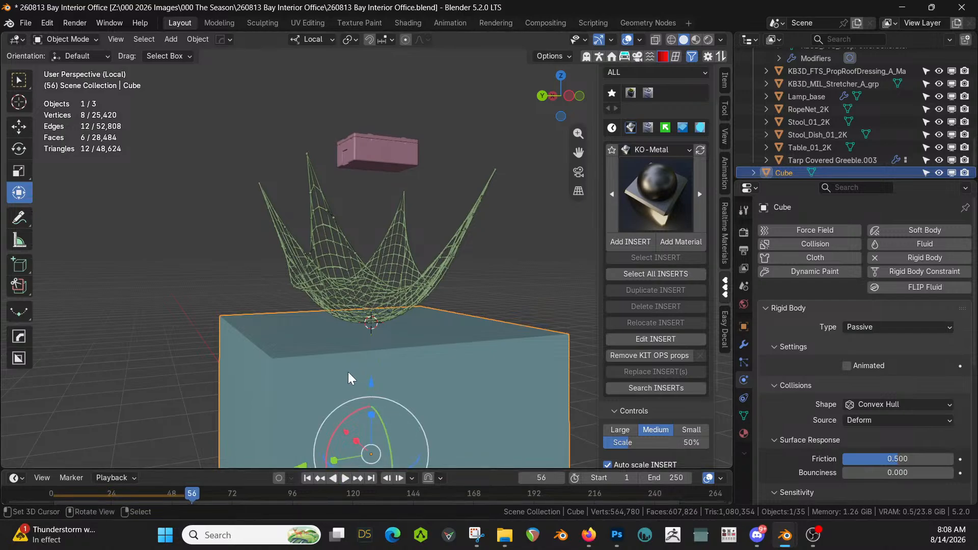
pyautogui.press('Delete')
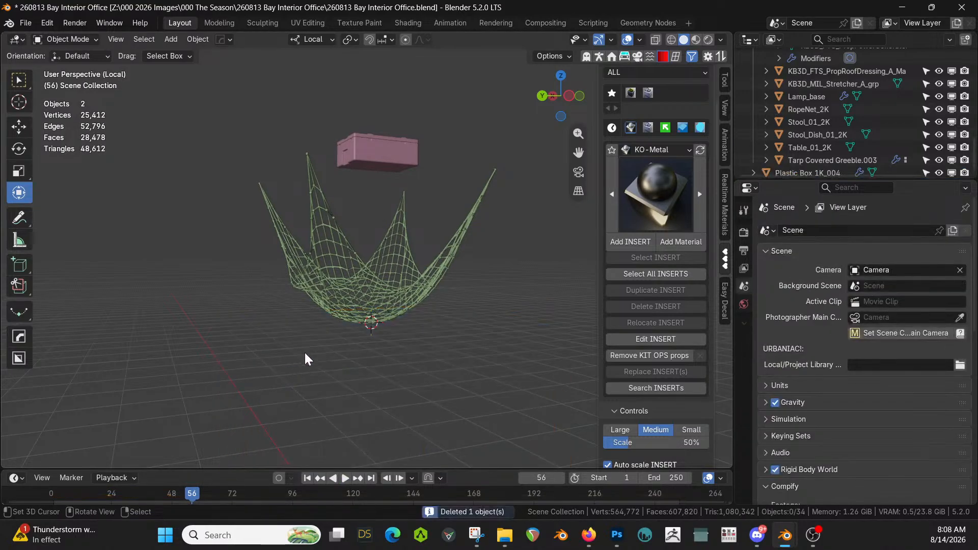
# Set the rigid body collision shape of RopeNet_2K to Mesh
pyautogui.click(344, 286)
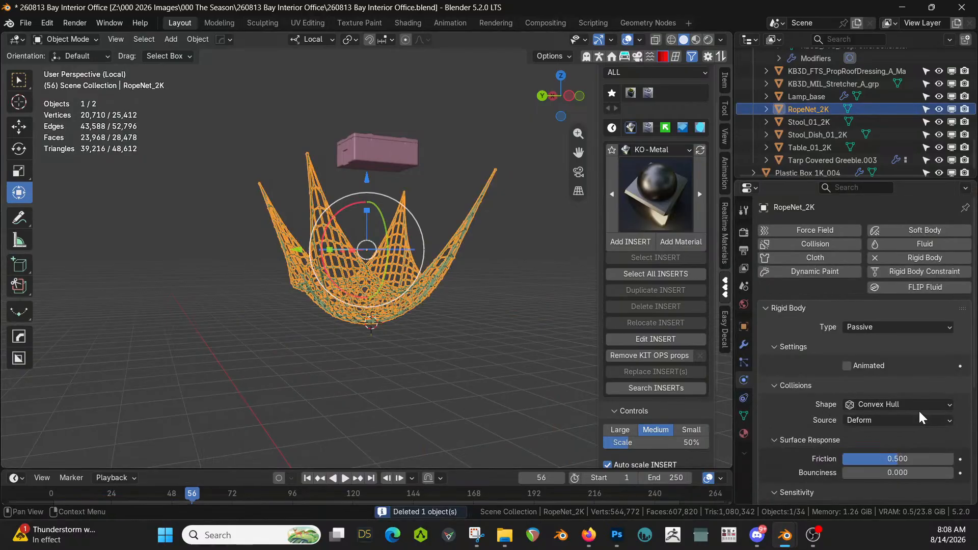
pyautogui.click(937, 404)
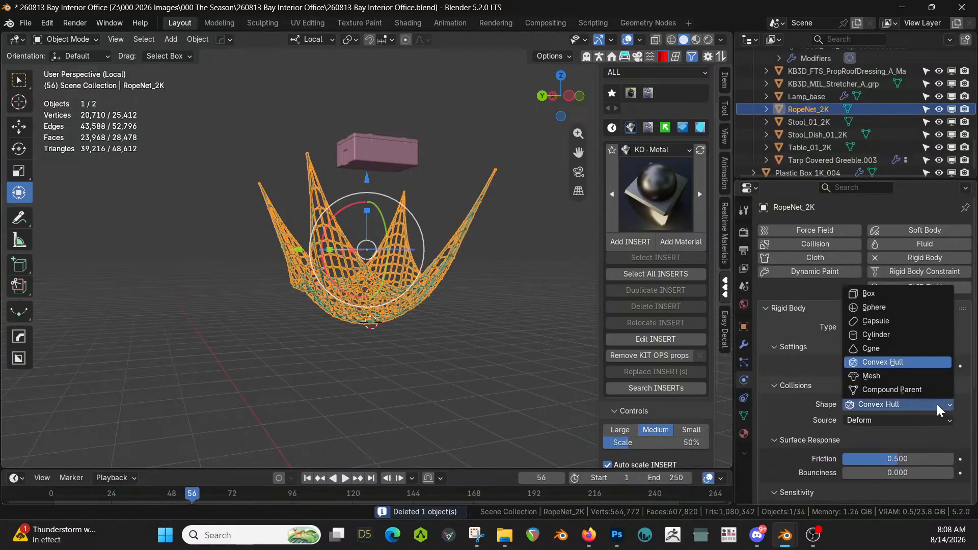
pyautogui.click(909, 375)
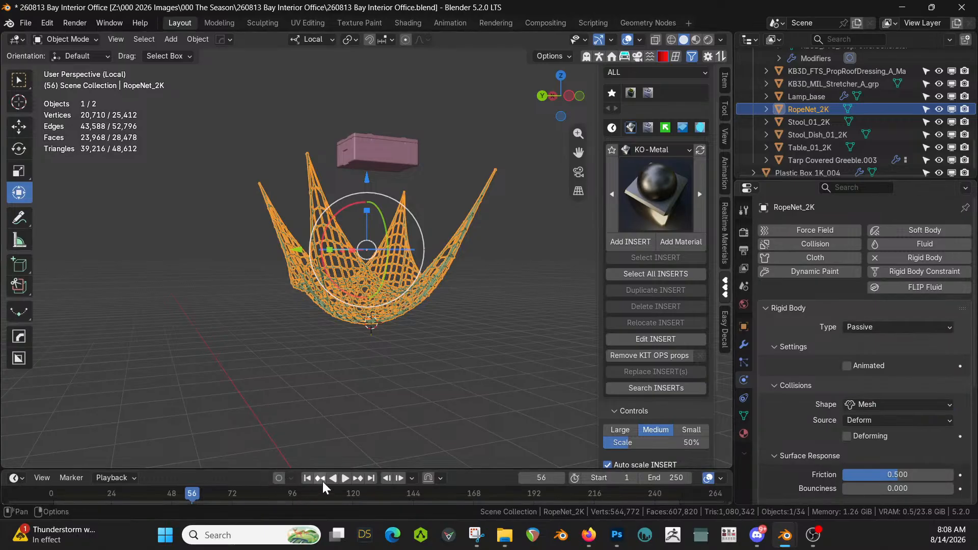
# Save the file at frame 1 and play the drop simulation to frame 46, checking how the box lands in the net
pyautogui.click(308, 478)
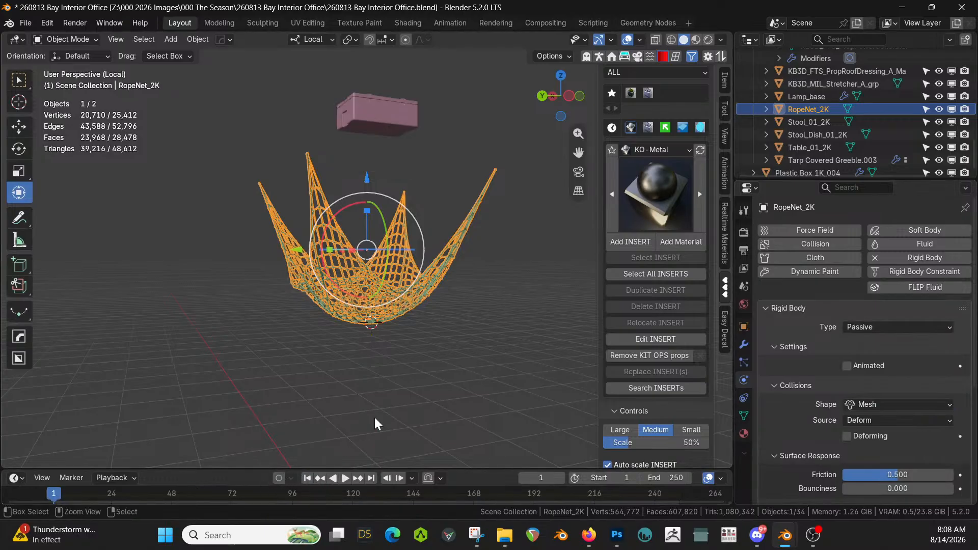
pyautogui.hotkey('ctrl', 's')
pyautogui.click(349, 478)
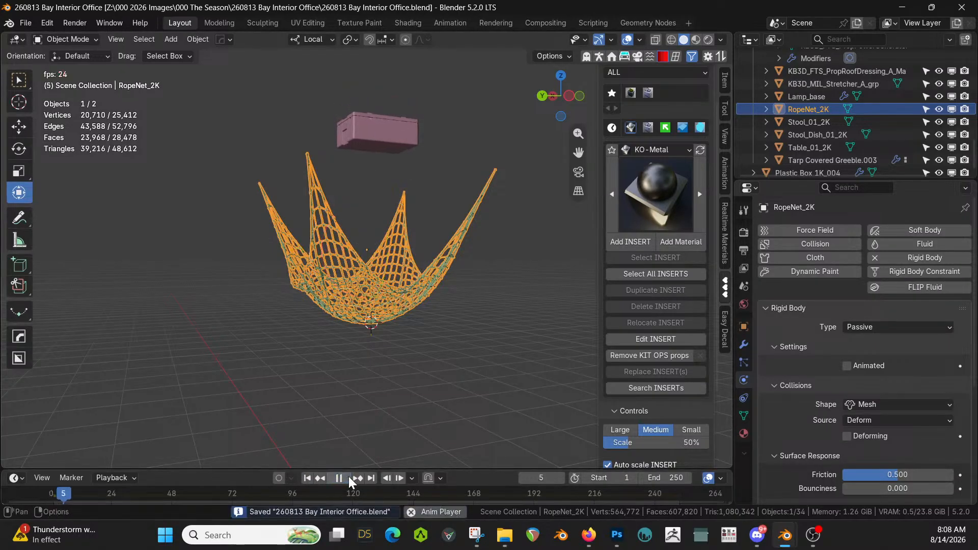
pyautogui.click(349, 477)
pyautogui.moveTo(354, 428); pyautogui.dragTo(561, 337, button='middle')
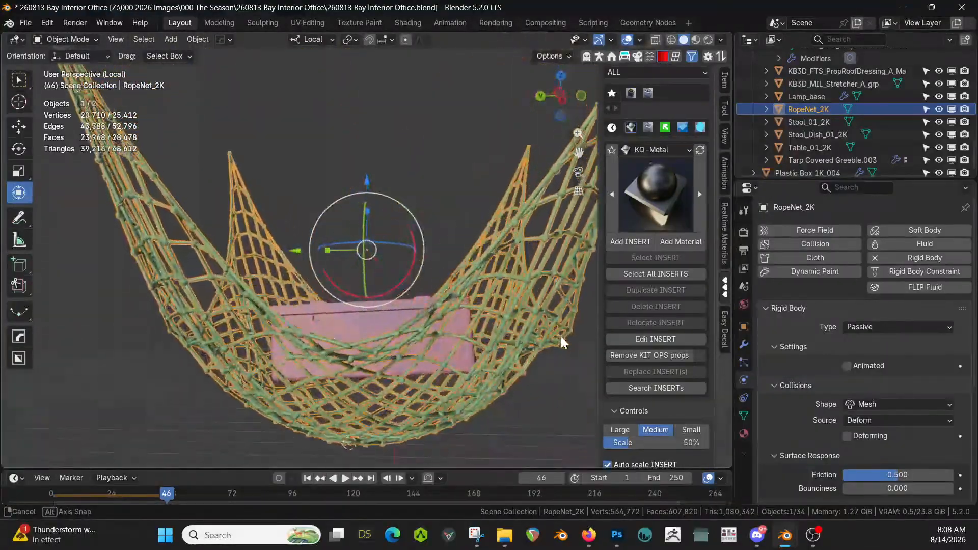
# Compare the rigid body settings of the net and box, and set RopeNet_2K's collision Margin to 0.01 m
pyautogui.scroll(-5, 875, 428)
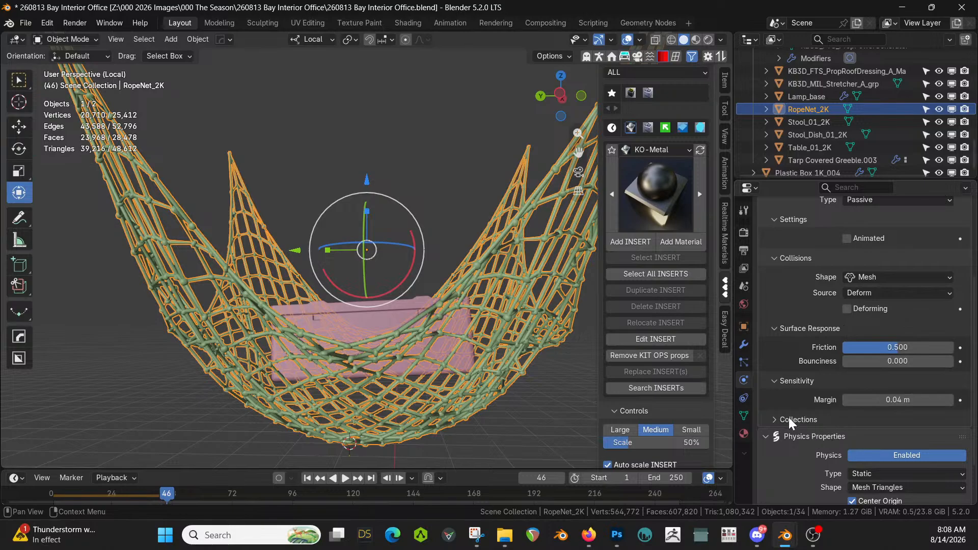
pyautogui.scroll(-2, 827, 417)
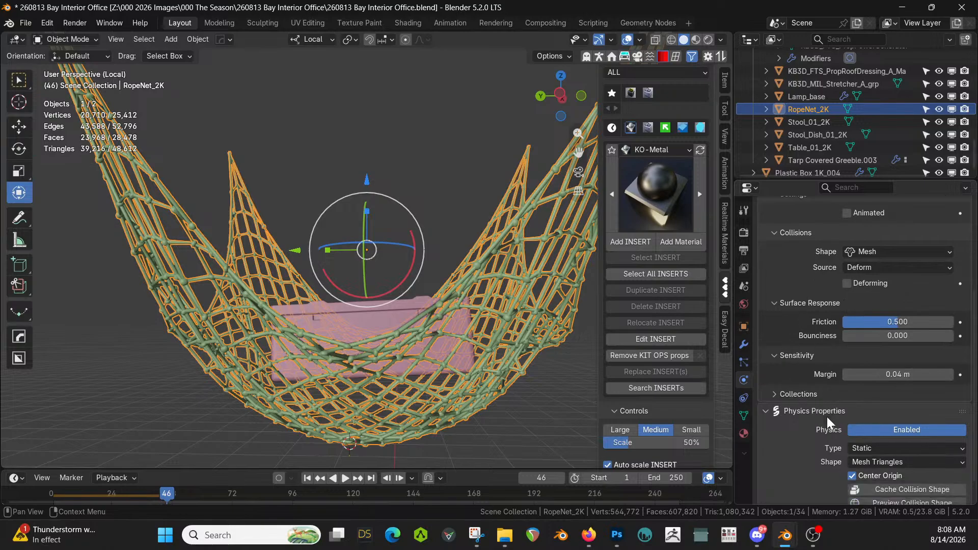
pyautogui.click(349, 317)
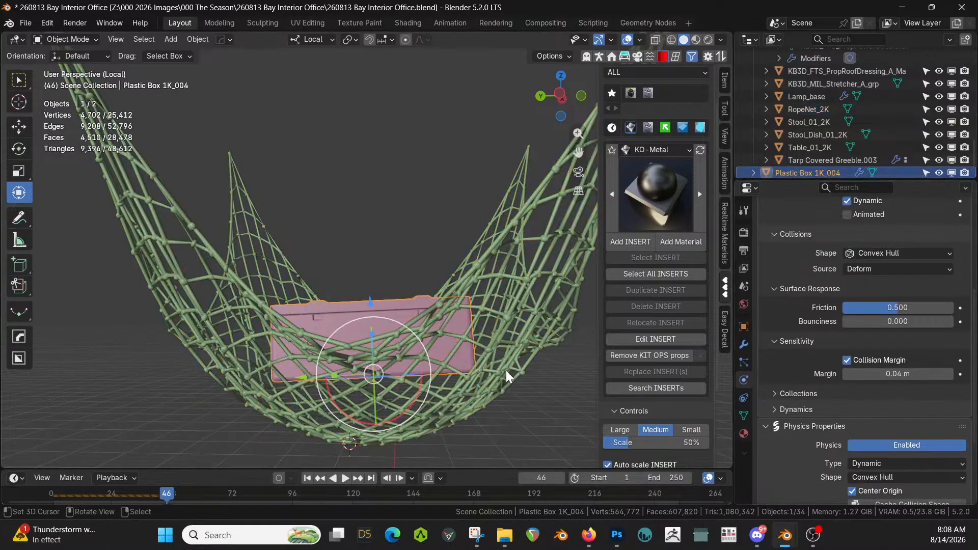
pyautogui.click(498, 342)
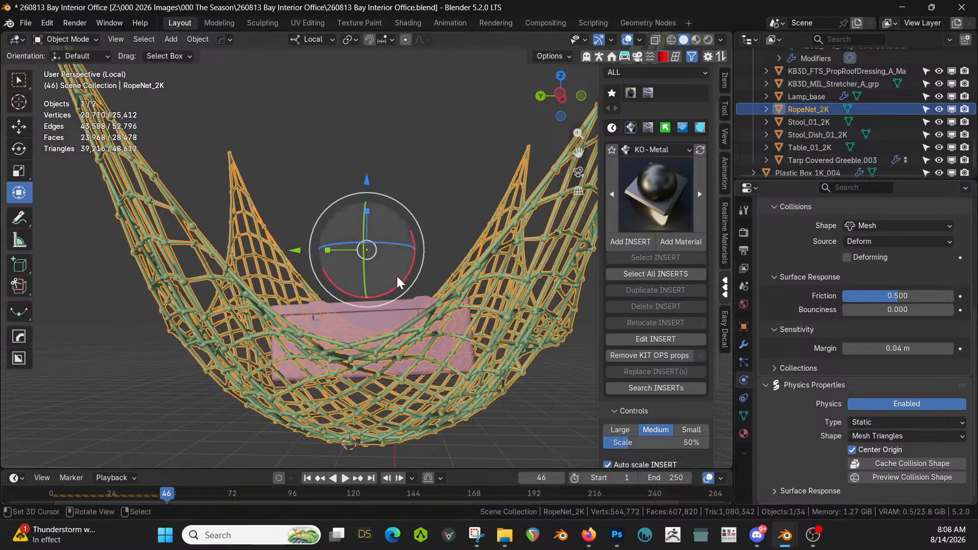
pyautogui.moveTo(344, 310); pyautogui.dragTo(433, 367, button='middle')
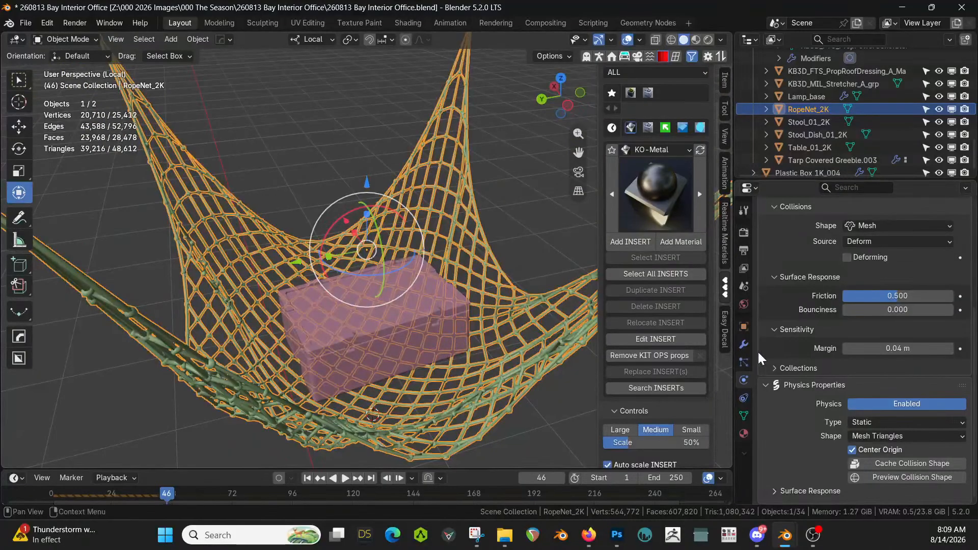
pyautogui.scroll(1, 777, 334)
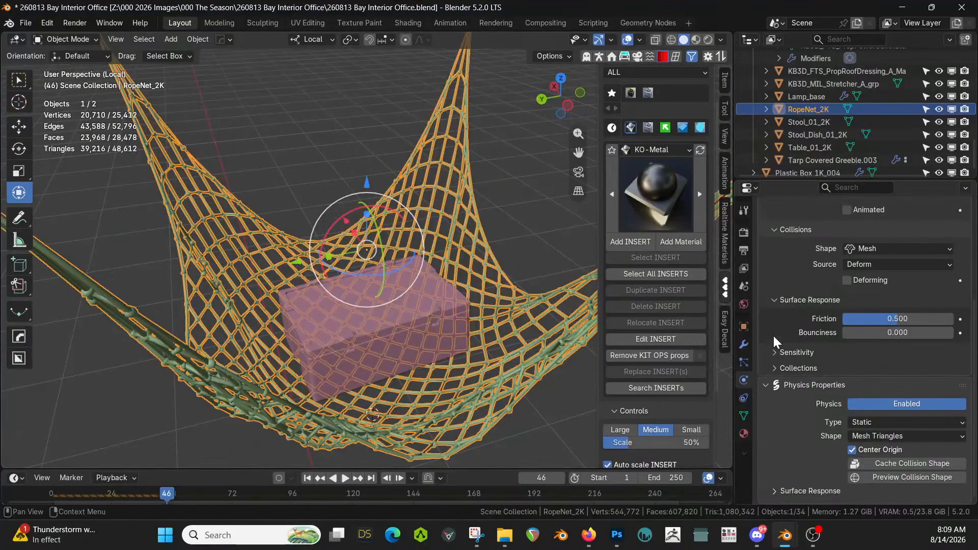
pyautogui.click(898, 371)
pyautogui.press('BackSpace')
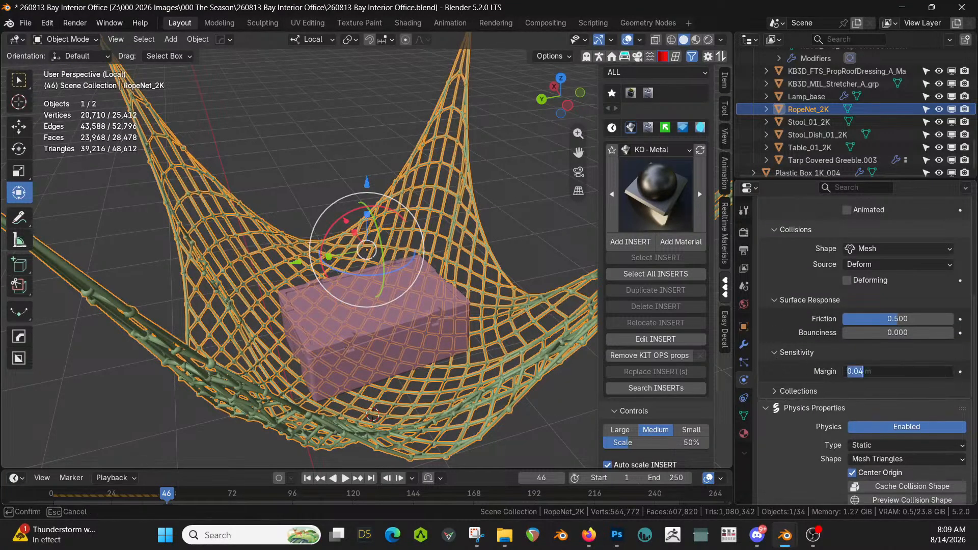
pyautogui.write('0.01')
pyautogui.press('Return')
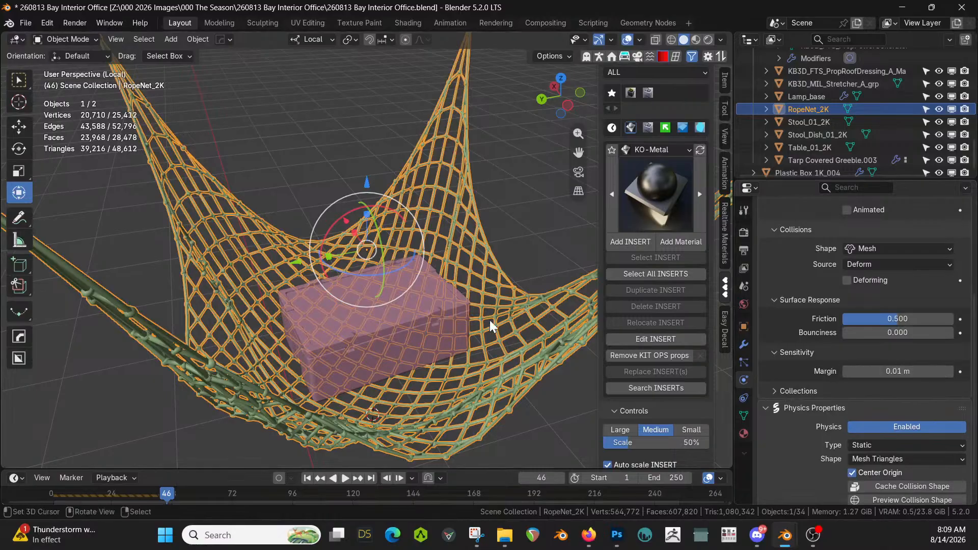
# Disable the plastic box's rigid body Collision Margin, save at frame 1, and replay the drop simulation to frame 45
pyautogui.click(345, 324)
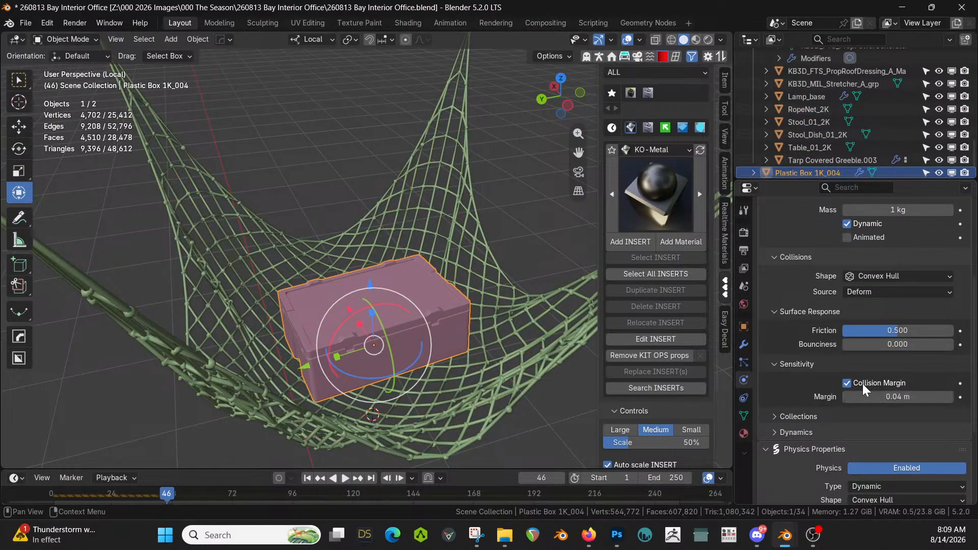
pyautogui.click(848, 383)
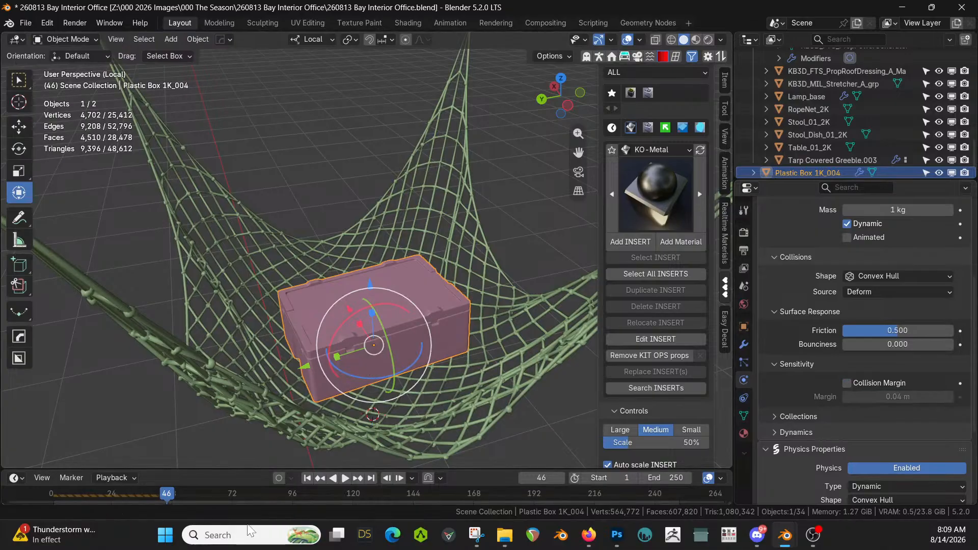
pyautogui.click(308, 478)
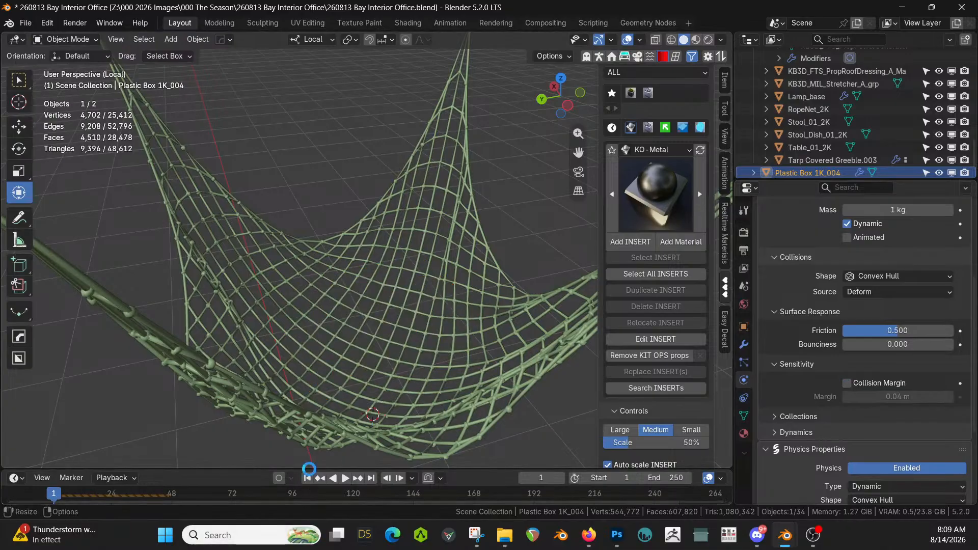
pyautogui.hotkey('ctrl', 's')
pyautogui.click(349, 478)
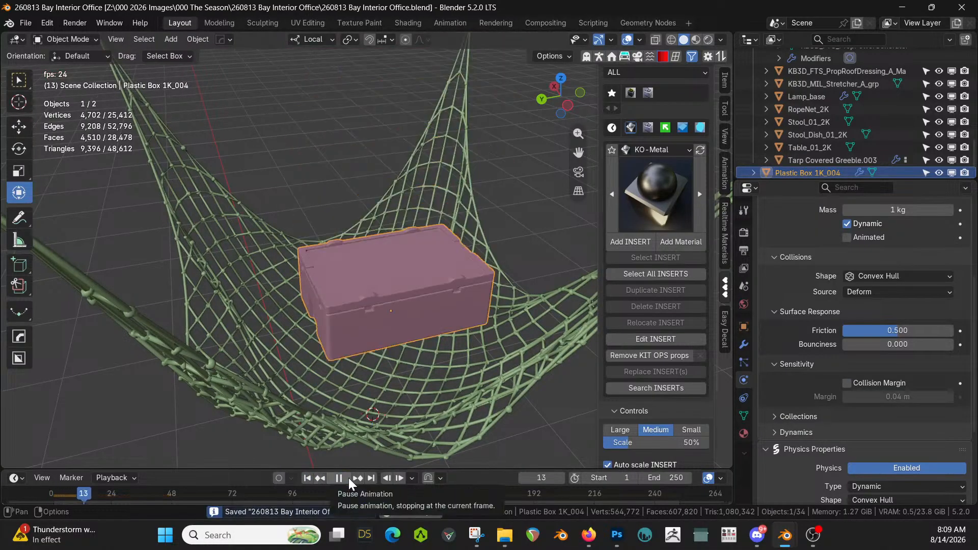
pyautogui.click(339, 478)
pyautogui.moveTo(377, 402); pyautogui.dragTo(455, 296, button='middle')
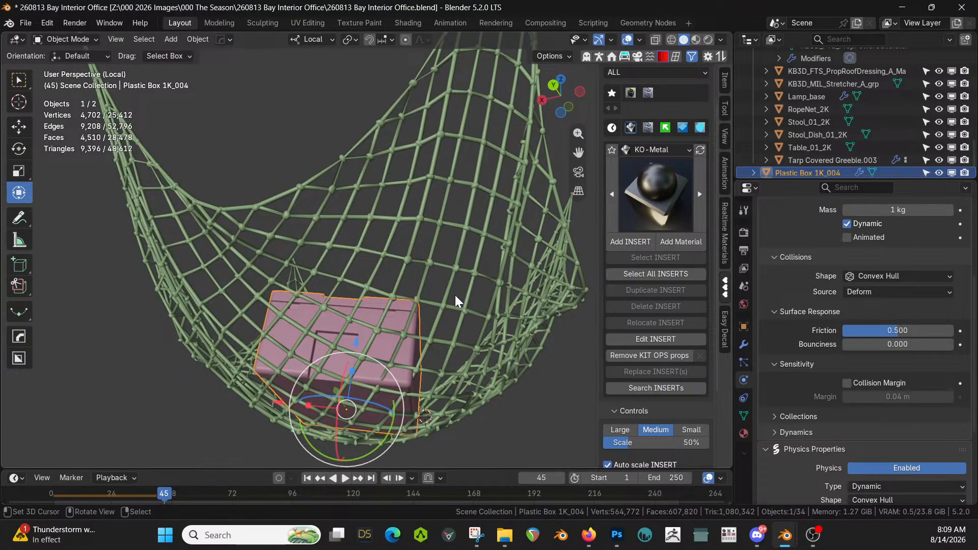
# Duplicate the plastic box resting in the net, keeping the copy at its default placement above the original
pyautogui.moveTo(432, 287); pyautogui.dragTo(426, 387, button='middle')
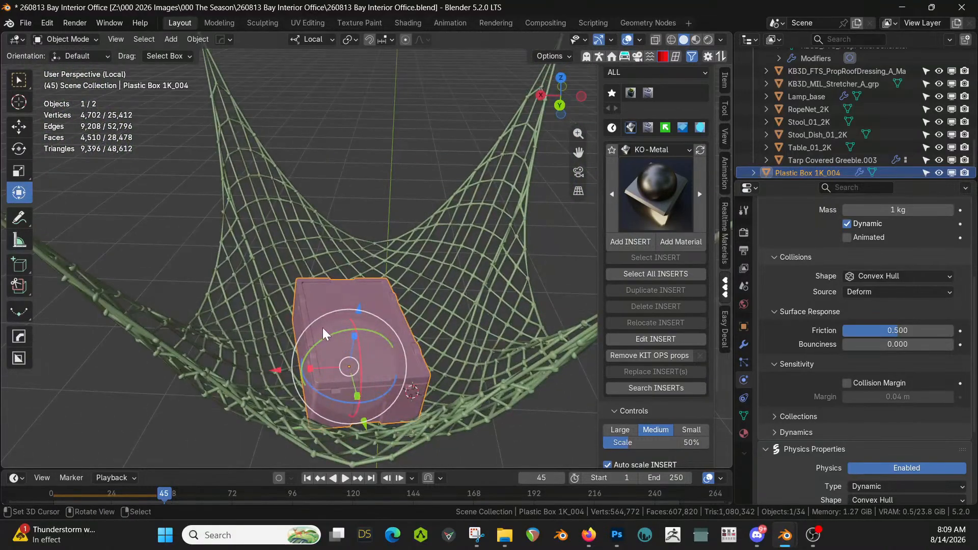
pyautogui.hotkey('shift', 'd')
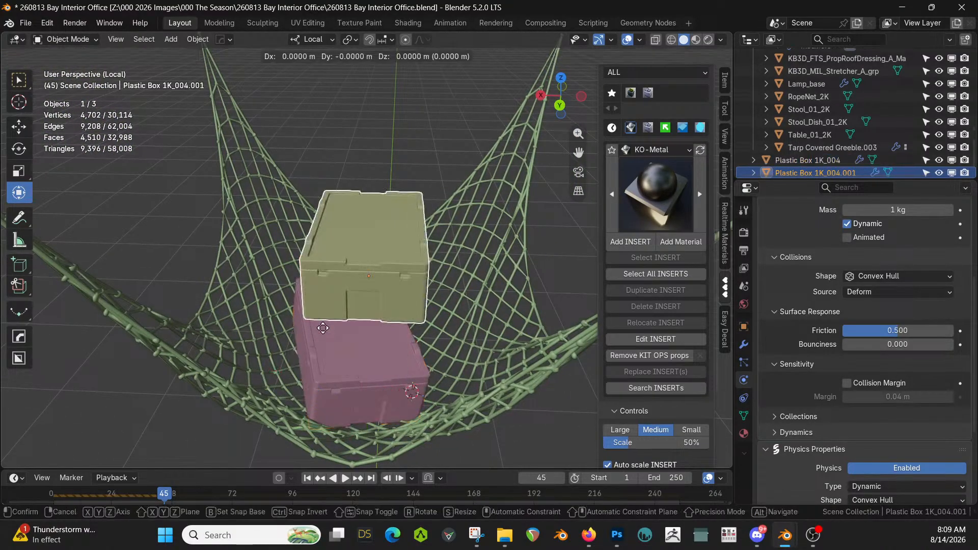
pyautogui.click(336, 303)
# Try the Passive rigid body type on the lower box, Plastic Box 1K_004, and return it to Active
pyautogui.click(323, 355)
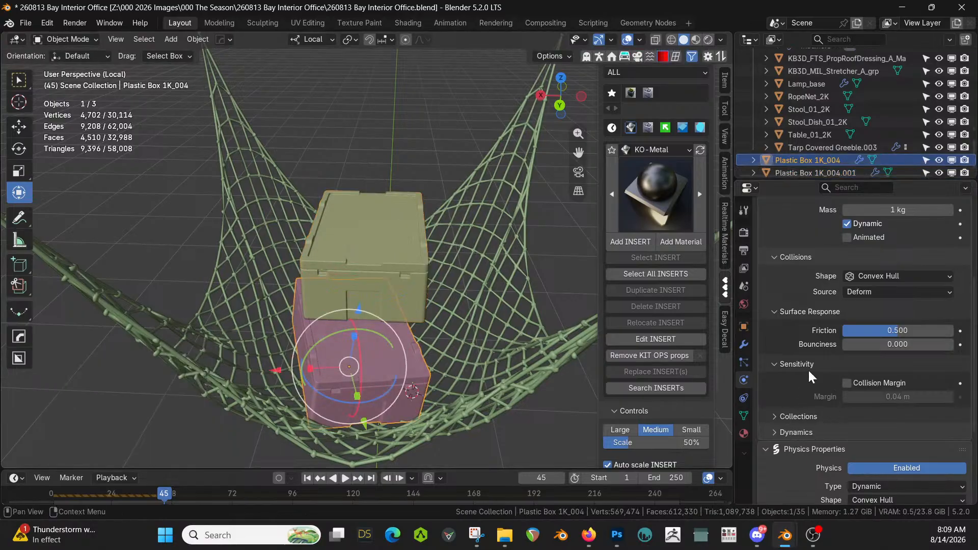
pyautogui.scroll(6, 897, 288)
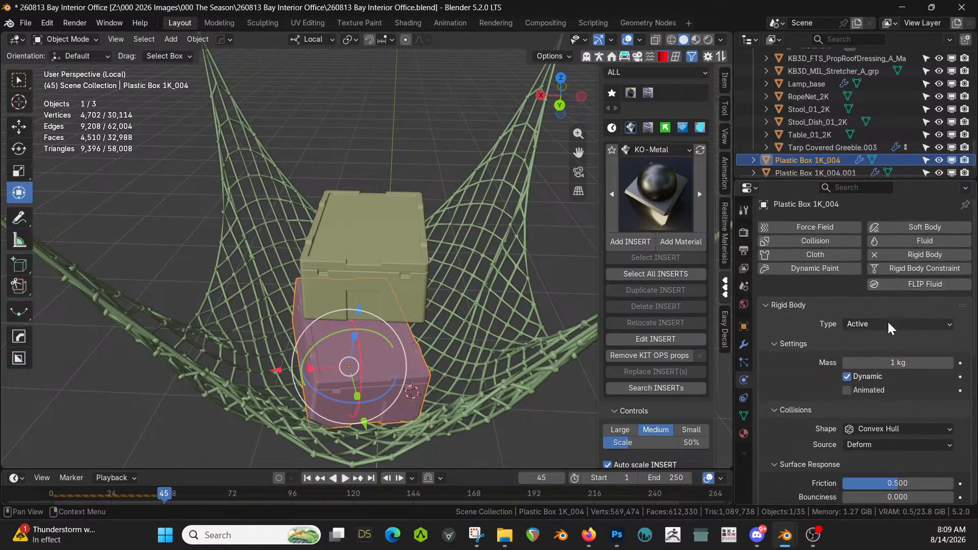
pyautogui.click(885, 325)
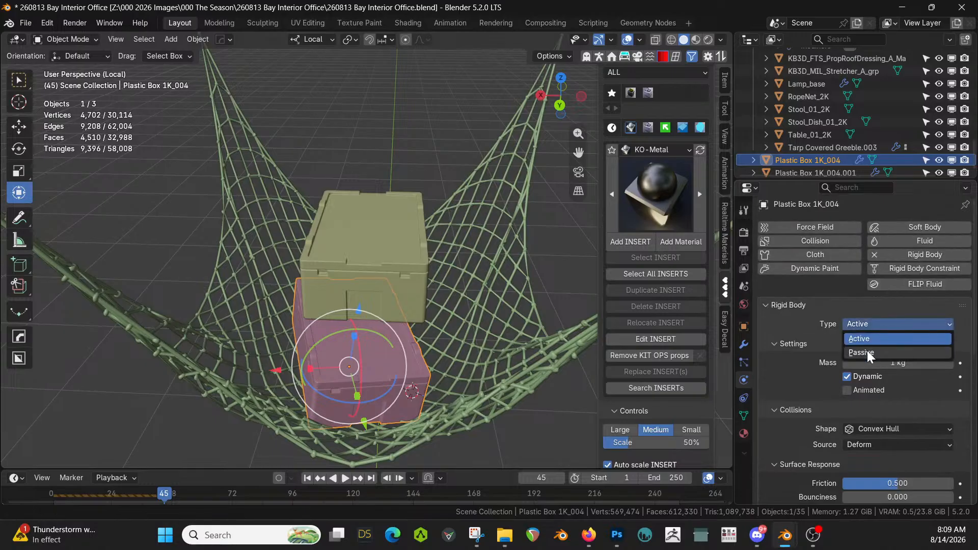
pyautogui.click(866, 353)
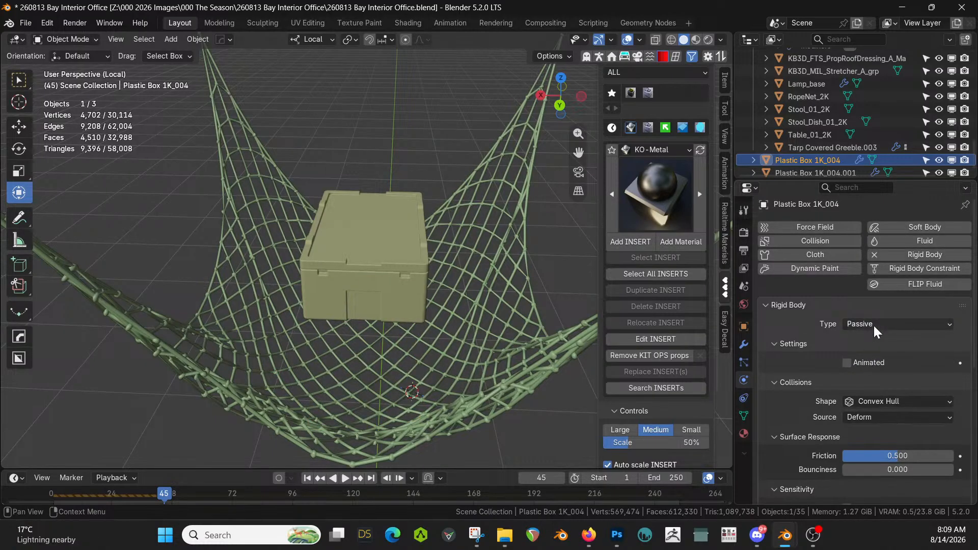
pyautogui.click(873, 324)
pyautogui.click(865, 339)
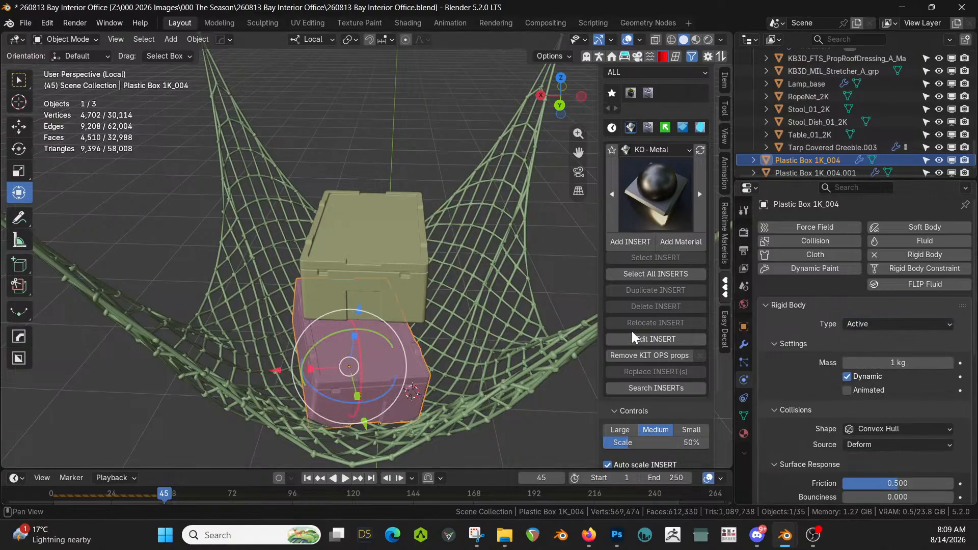
pyautogui.moveTo(495, 319); pyautogui.dragTo(451, 289, button='middle')
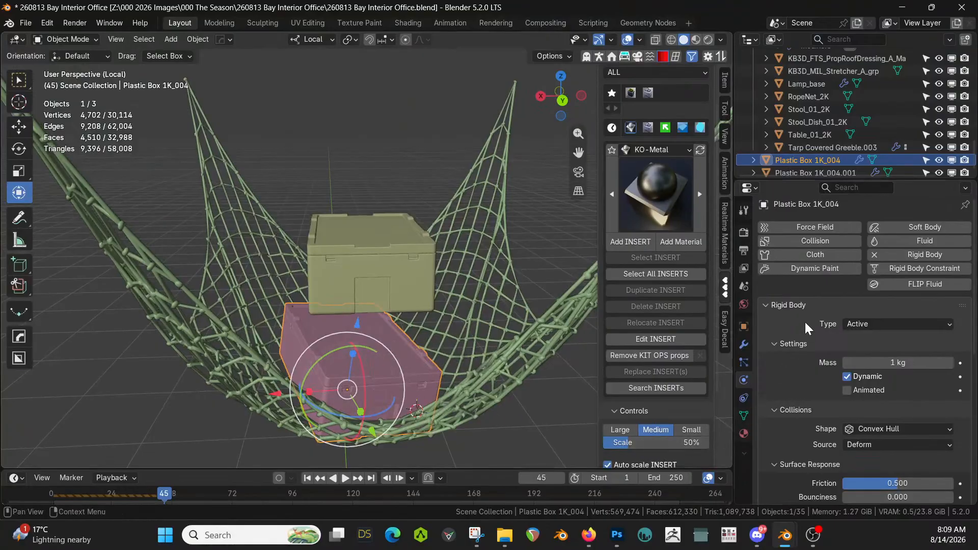
# Apply all modifiers on the lower box, Plastic Box 1K_004
pyautogui.click(743, 345)
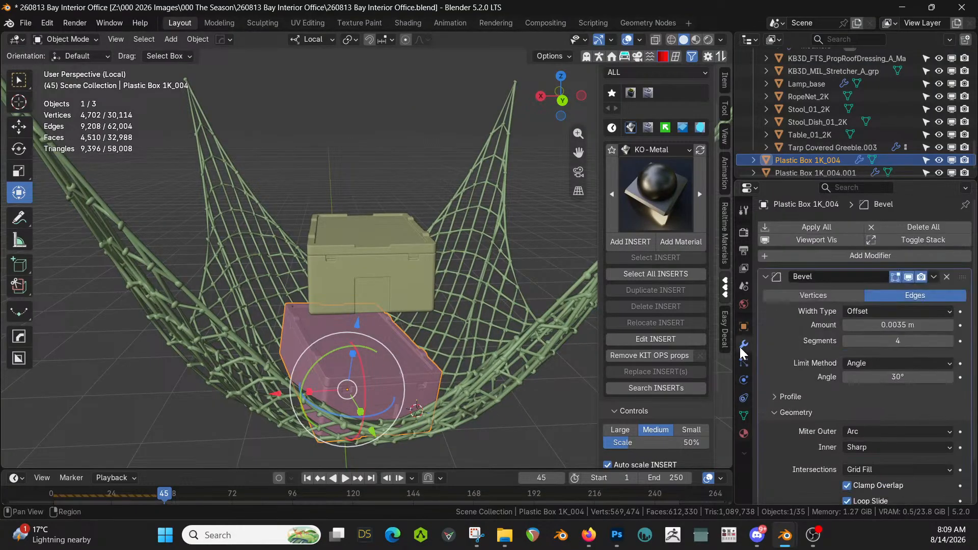
pyautogui.scroll(-2, 800, 387)
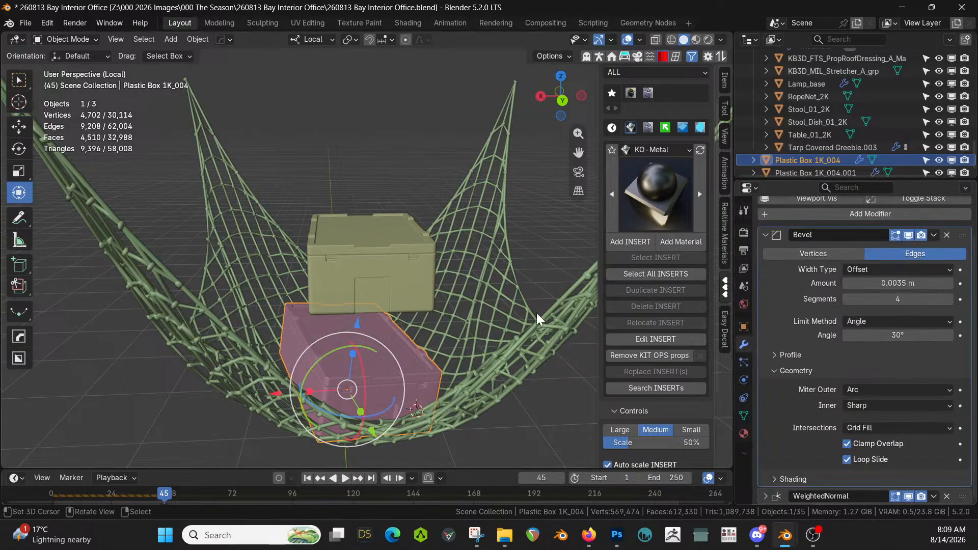
pyautogui.scroll(2, 824, 374)
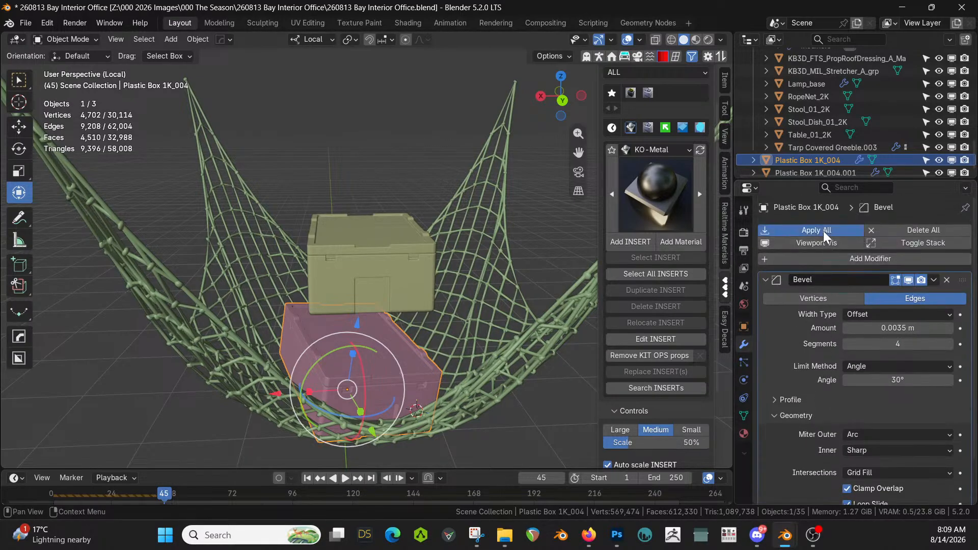
pyautogui.click(823, 230)
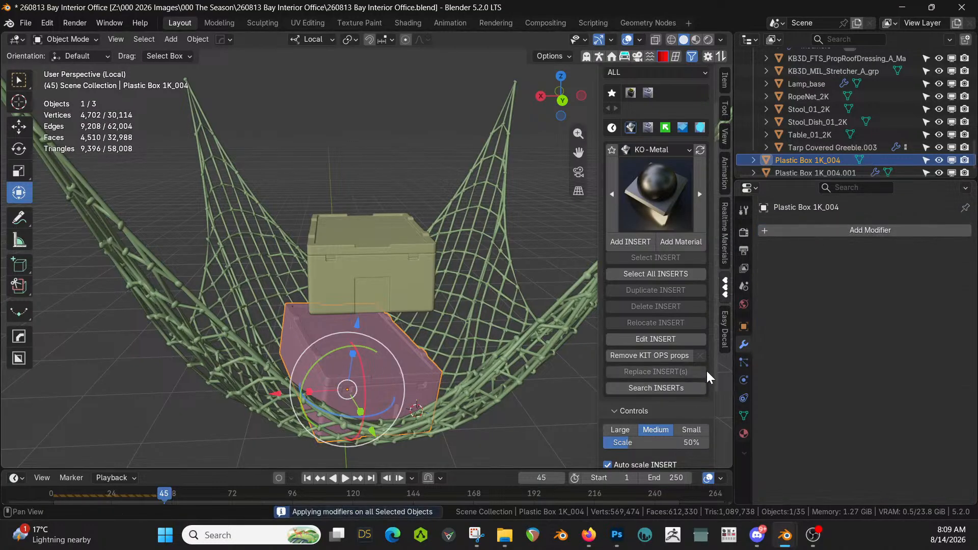
# Examine the lower box's rigid body and physics properties, and scrub the timeline to frame 62 to check both boxes' positions
pyautogui.click(743, 416)
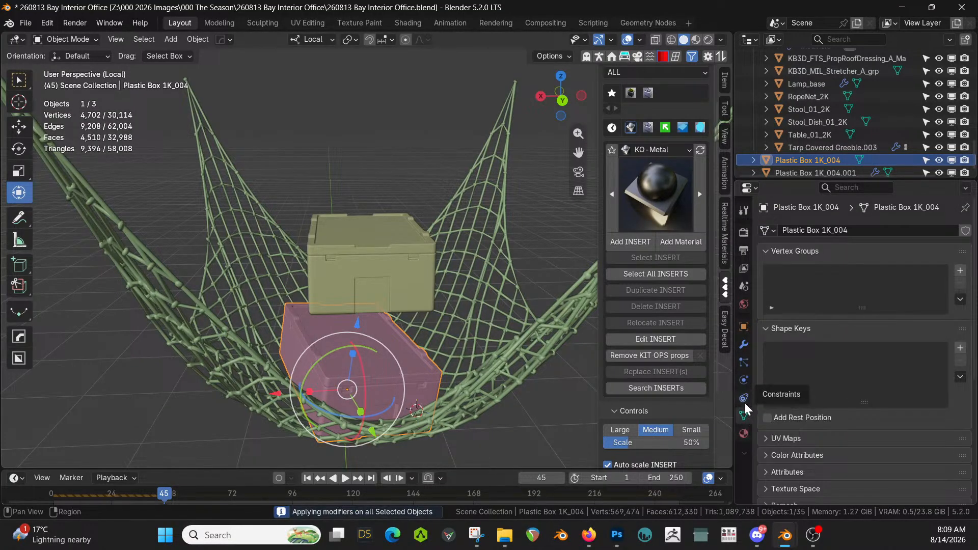
pyautogui.click(744, 380)
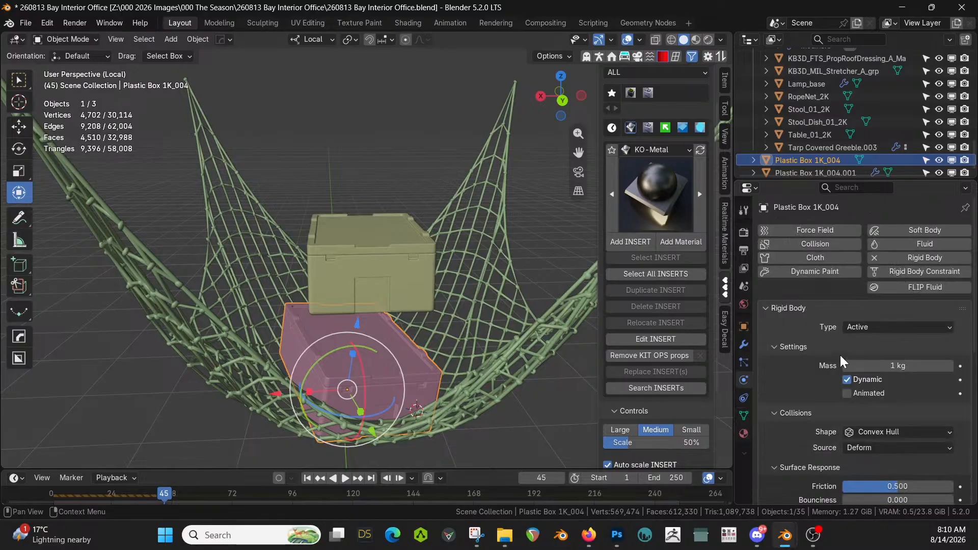
pyautogui.scroll(-10, 840, 426)
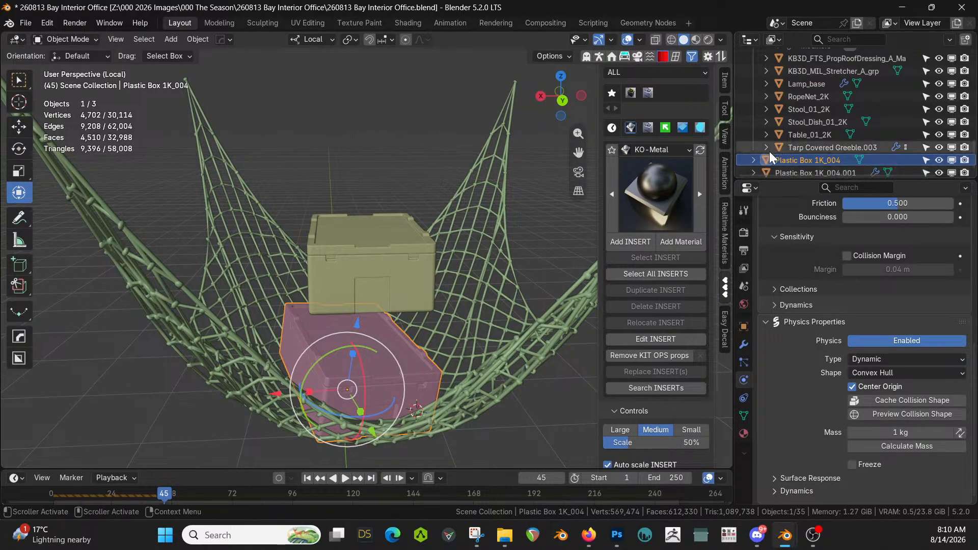
pyautogui.moveTo(165, 492); pyautogui.dragTo(208, 491)
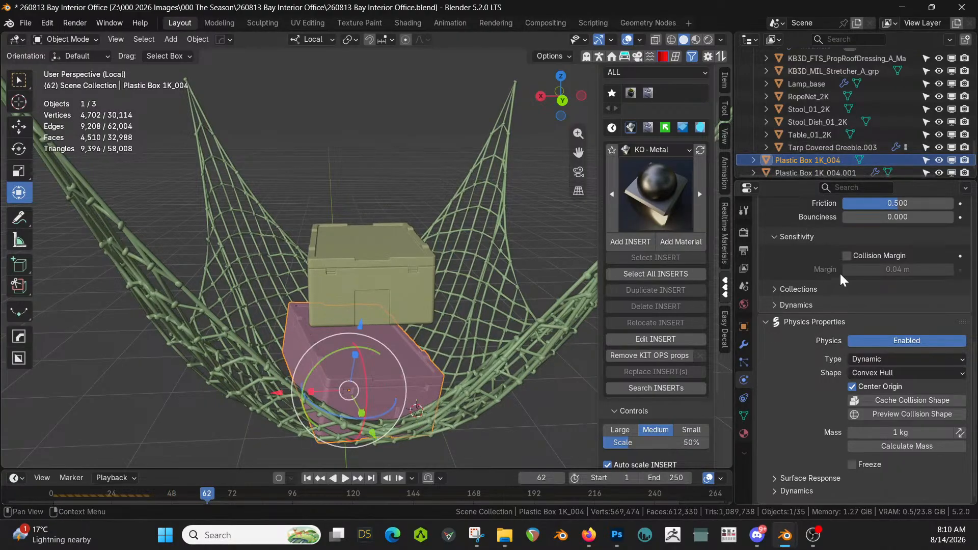
pyautogui.scroll(10, 812, 288)
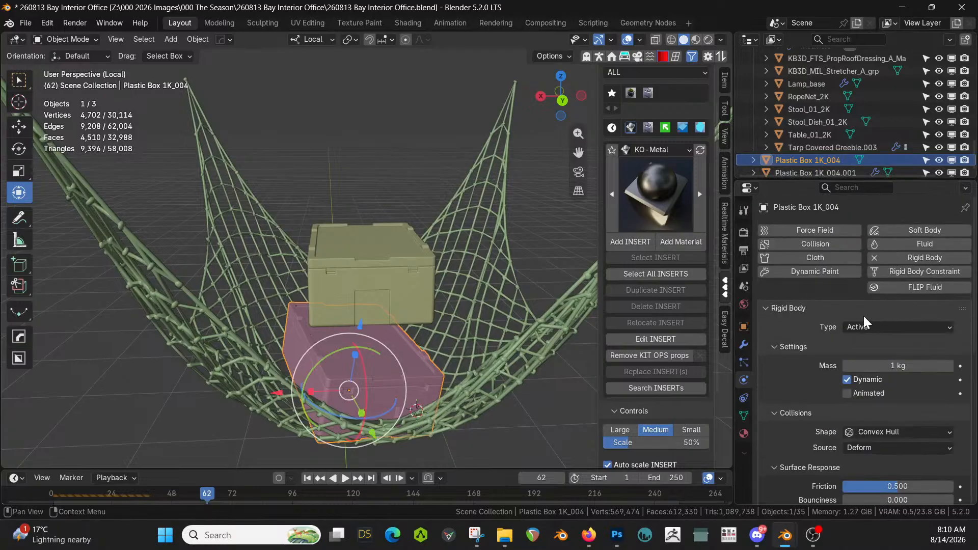
pyautogui.click(780, 308)
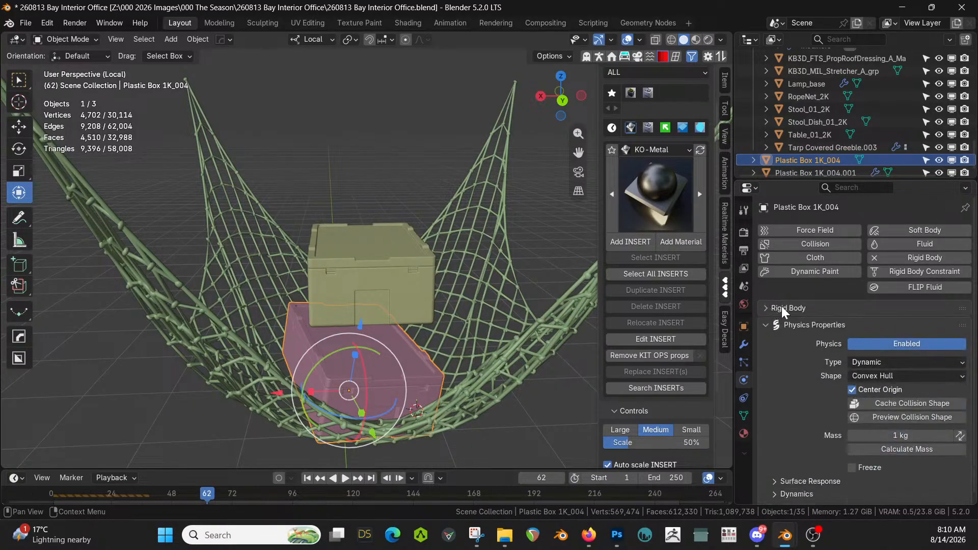
pyautogui.click(763, 327)
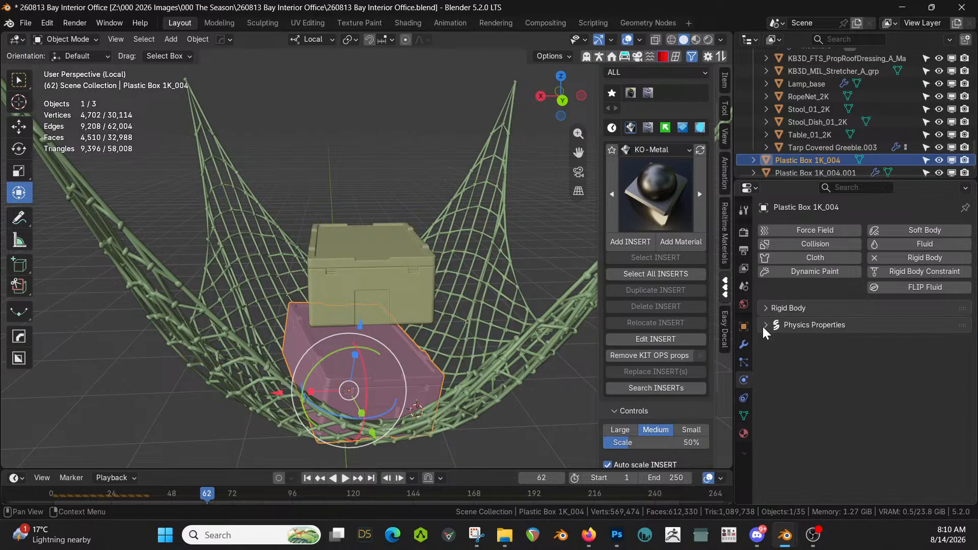
pyautogui.click(744, 346)
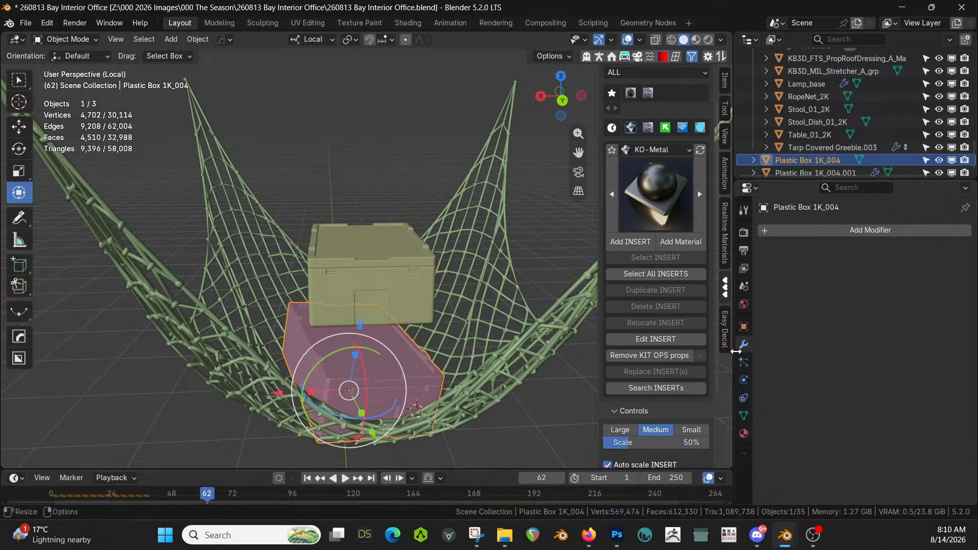
pyautogui.click(744, 381)
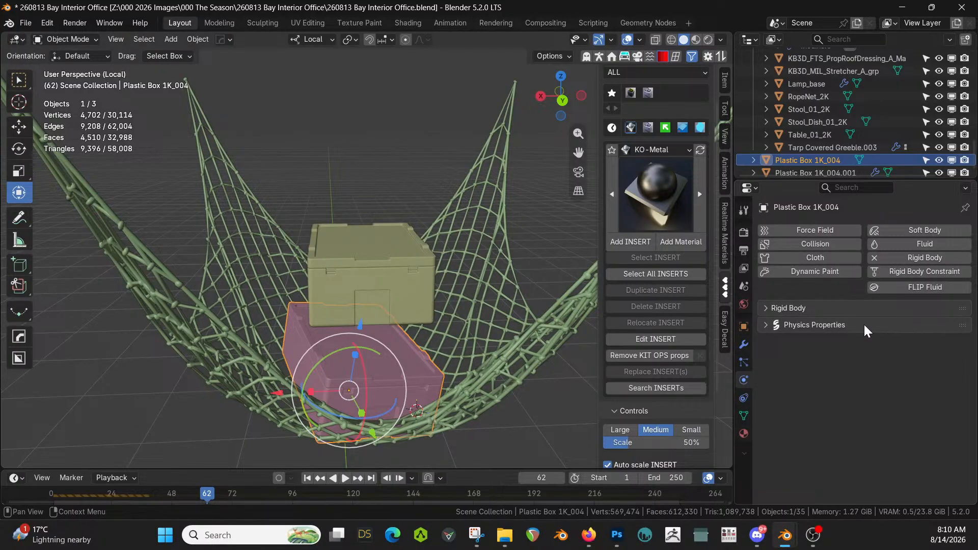
pyautogui.click(767, 309)
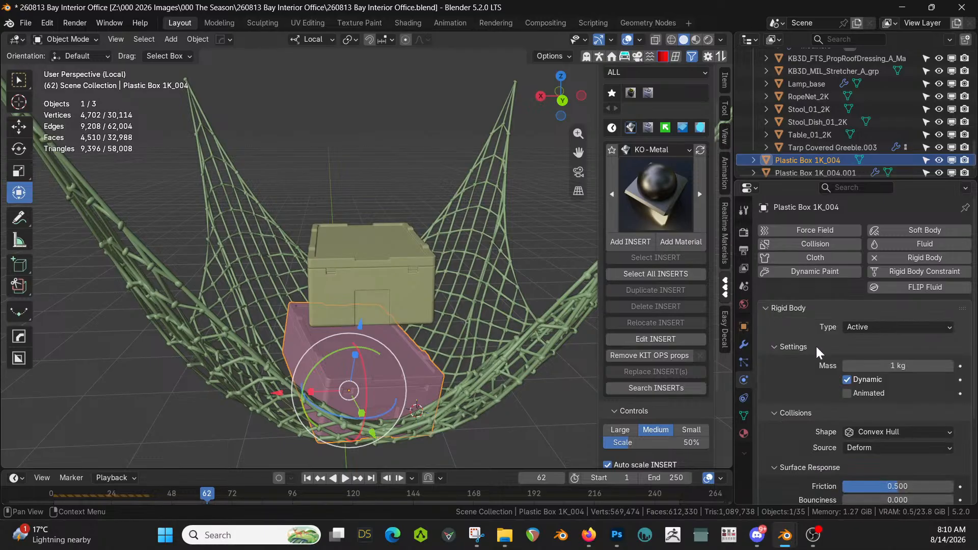
pyautogui.scroll(-2, 817, 346)
pyautogui.scroll(-3, 817, 351)
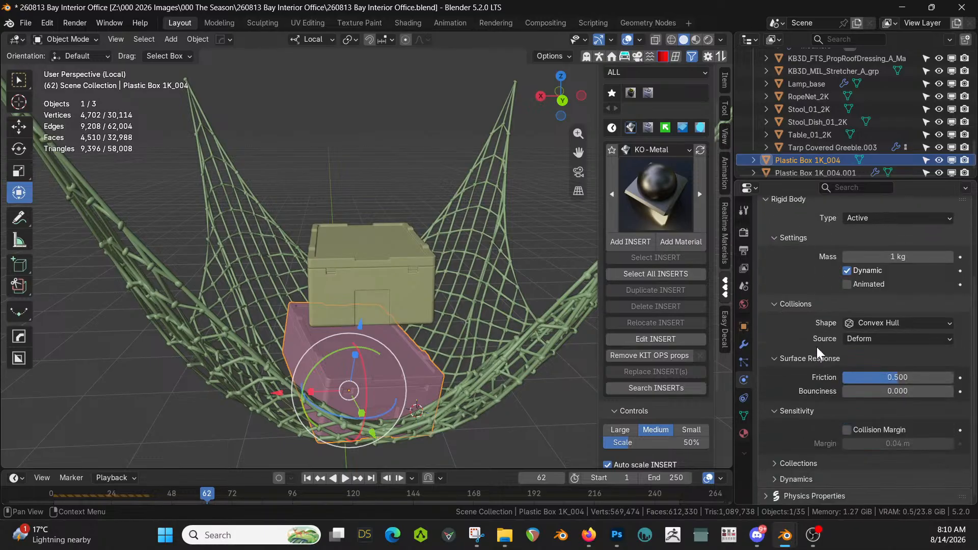
# Convert Plastic Box 1K_004 to a mesh object with Merge UVs enabled
pyautogui.click(196, 39)
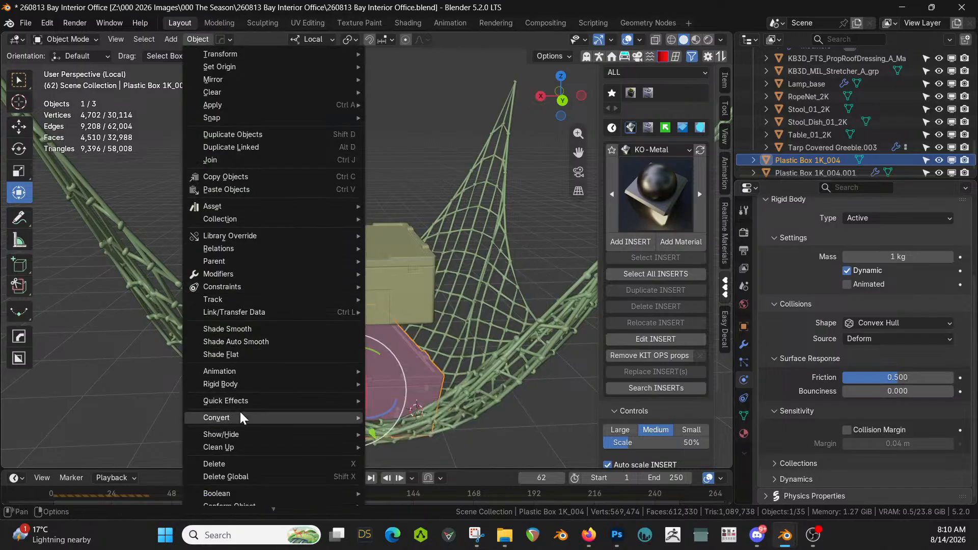
pyautogui.moveTo(352, 421)
pyautogui.click(393, 420)
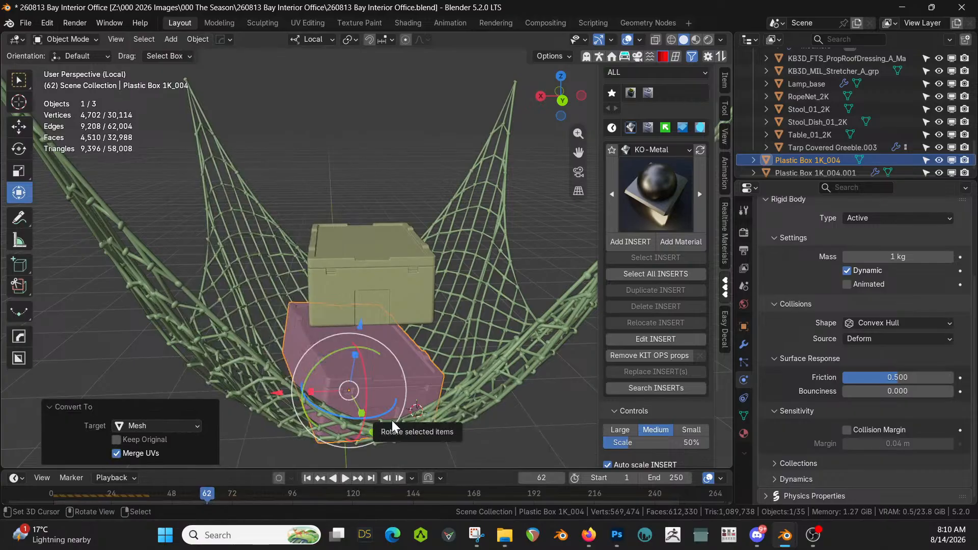
pyautogui.scroll(3, 830, 388)
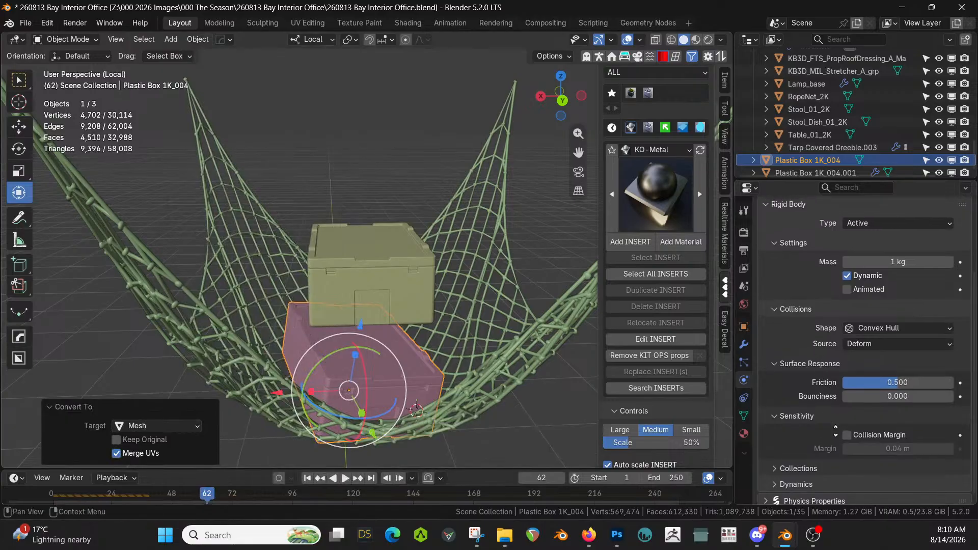
pyautogui.scroll(3, 842, 378)
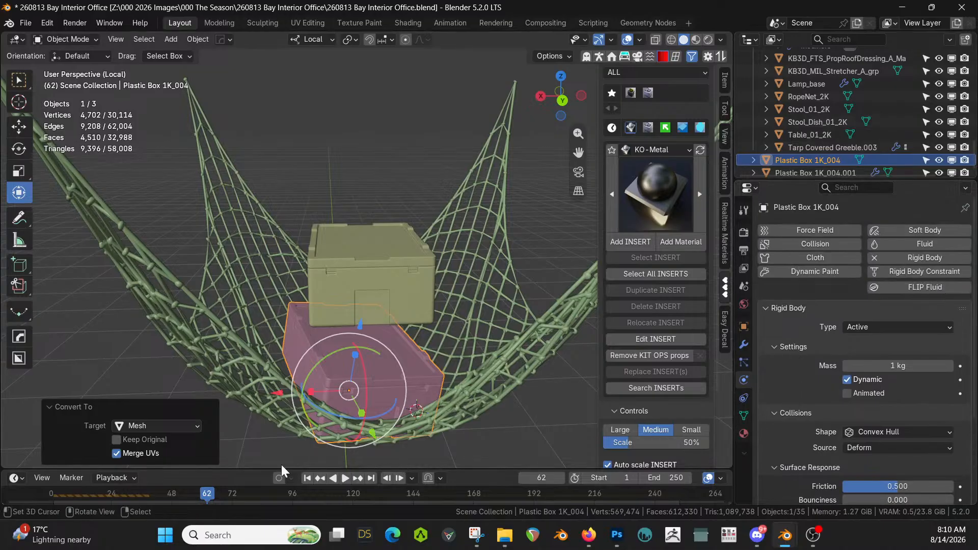
# Scrub the simulation back to frame 35 and inspect the lower box's collision, sensitivity and Physics Properties settings
pyautogui.press('space')
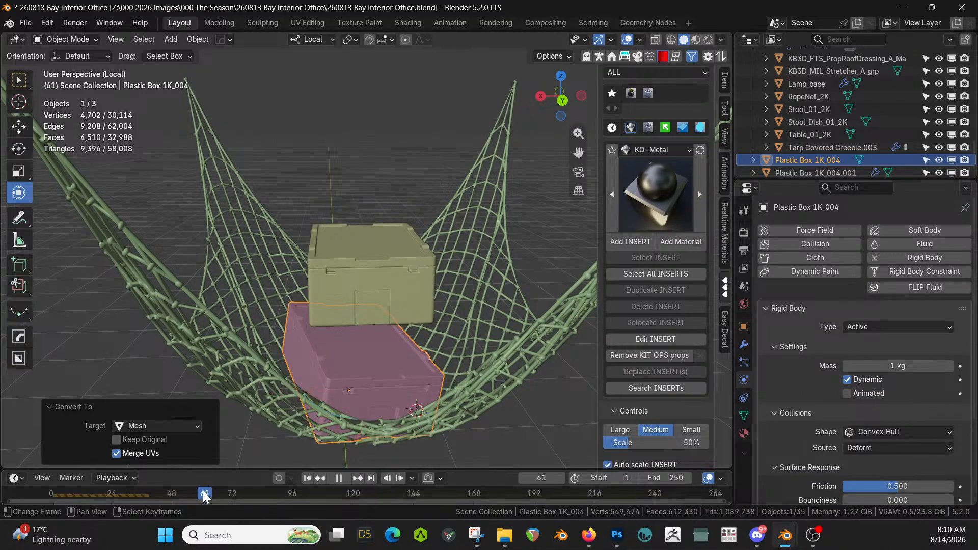
pyautogui.moveTo(202, 490); pyautogui.dragTo(139, 506)
pyautogui.press('space')
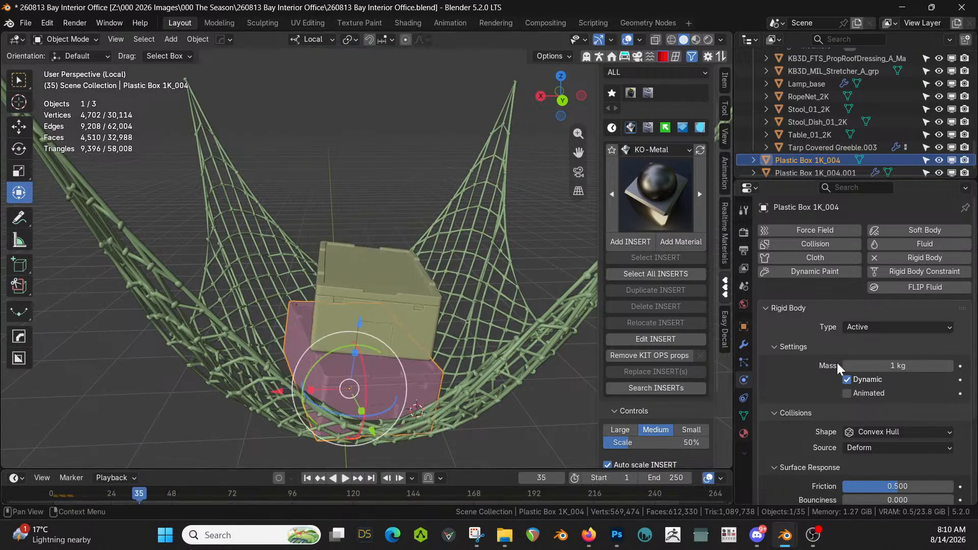
pyautogui.scroll(-3, 832, 389)
pyautogui.scroll(-1, 832, 393)
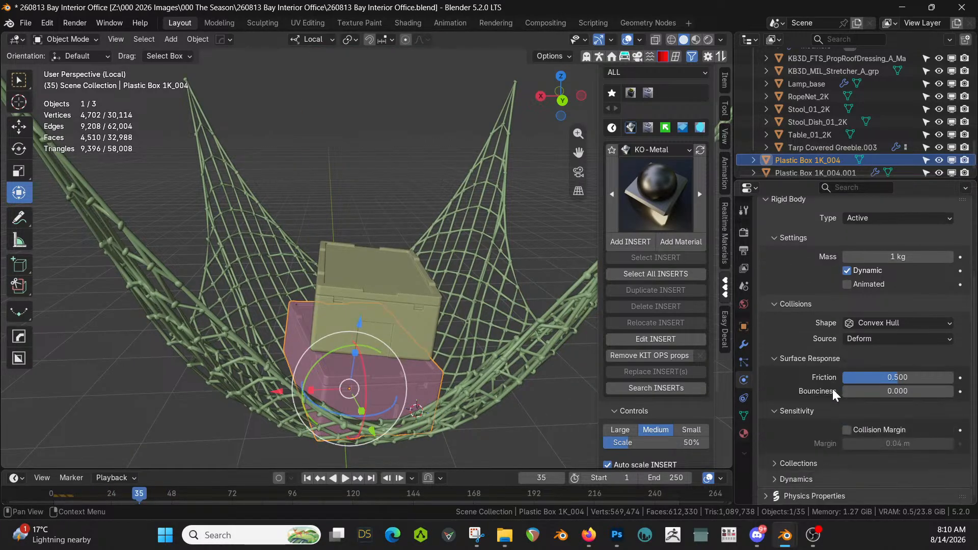
pyautogui.click(770, 497)
pyautogui.scroll(-5, 823, 447)
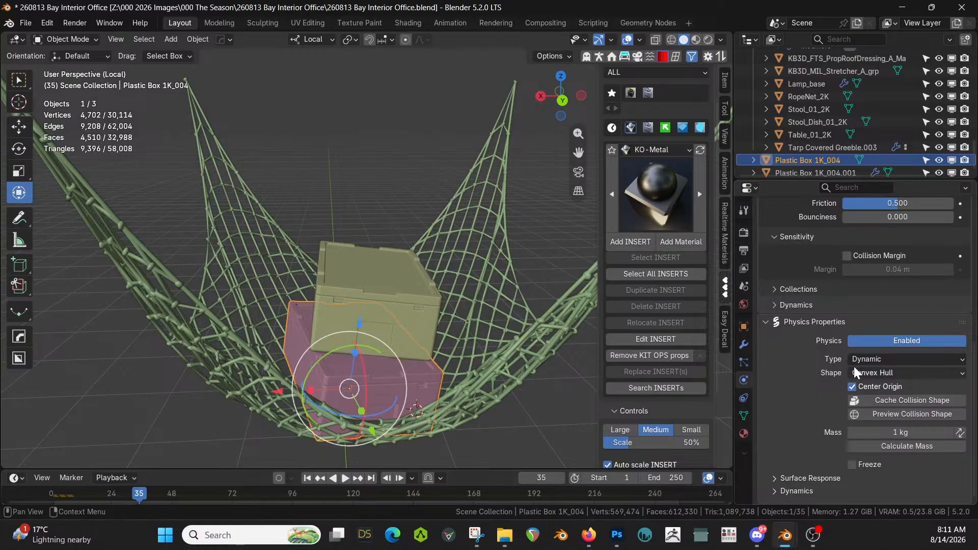
# Apply the rigid body transformation to Plastic Box 1K_004 at frame 35
pyautogui.click(196, 39)
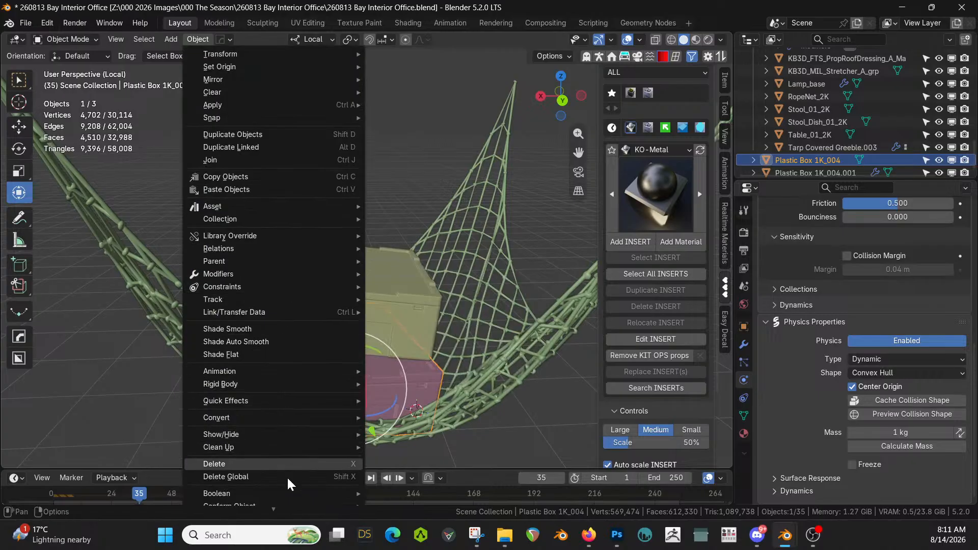
pyautogui.scroll(-5, 270, 508)
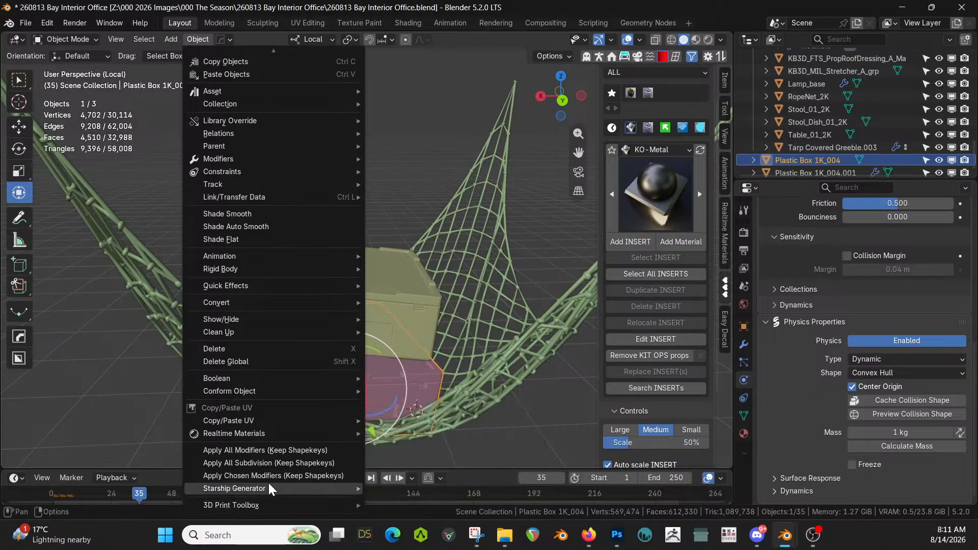
pyautogui.moveTo(269, 482)
pyautogui.moveTo(264, 265)
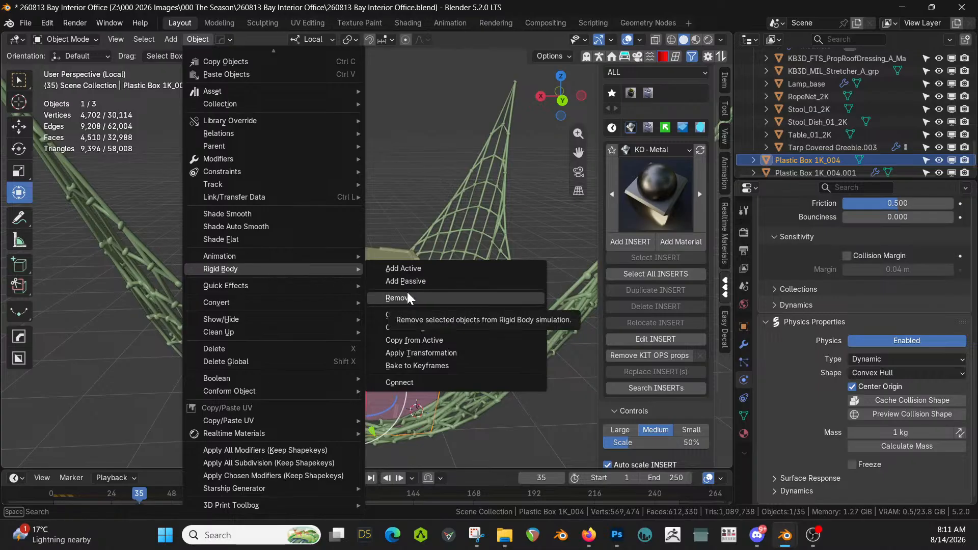
pyautogui.click(439, 354)
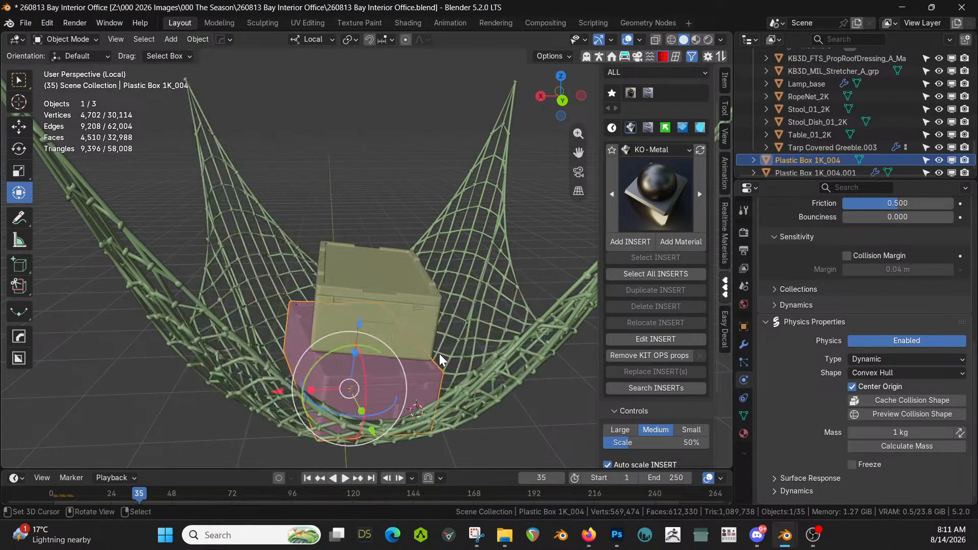
# Return the timeline to frame 0 and set the lower plastic box's rigid body type to Passive
pyautogui.moveTo(140, 493); pyautogui.dragTo(47, 504)
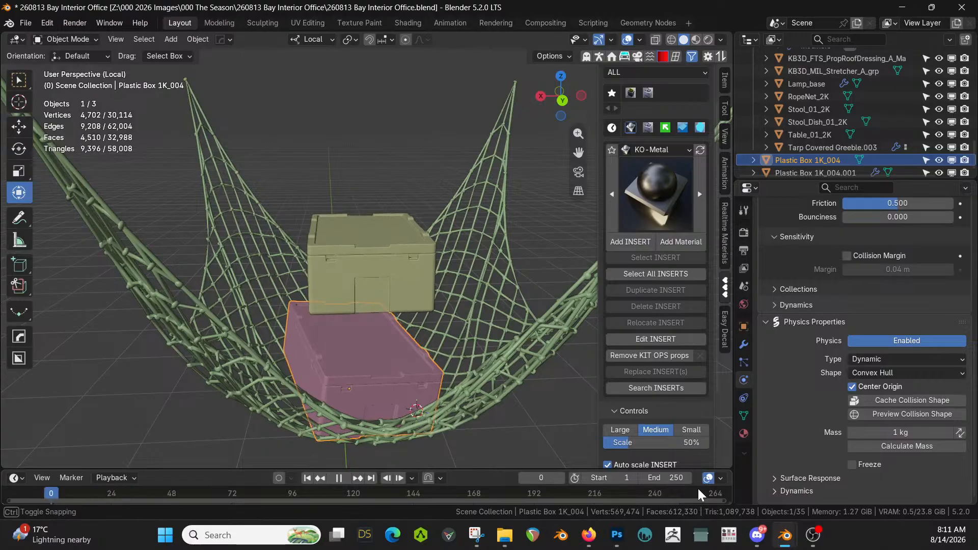
pyautogui.press('space')
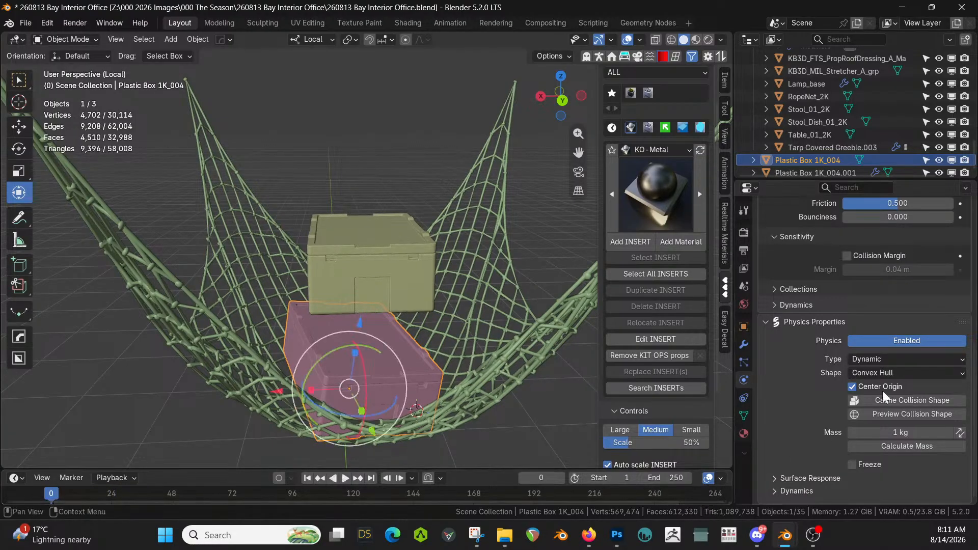
pyautogui.scroll(10, 842, 321)
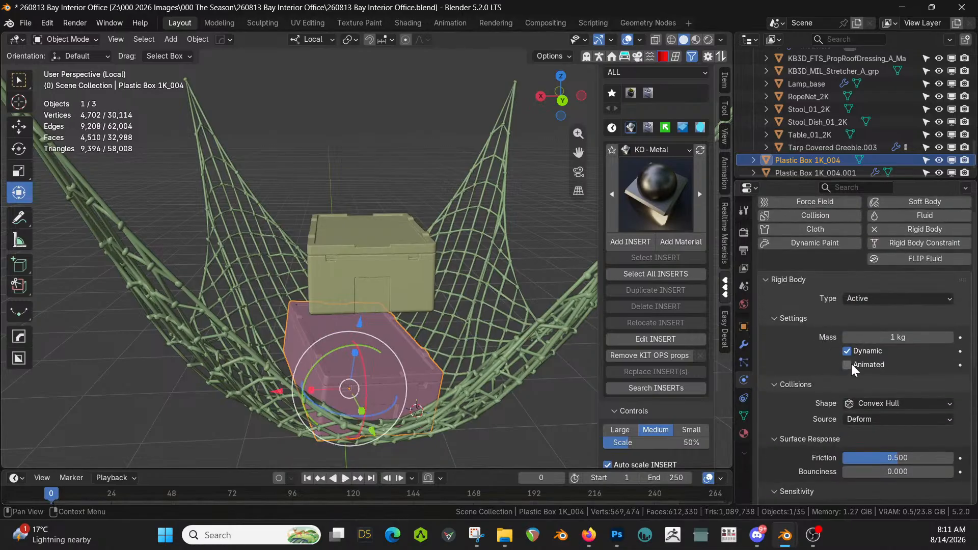
pyautogui.click(860, 299)
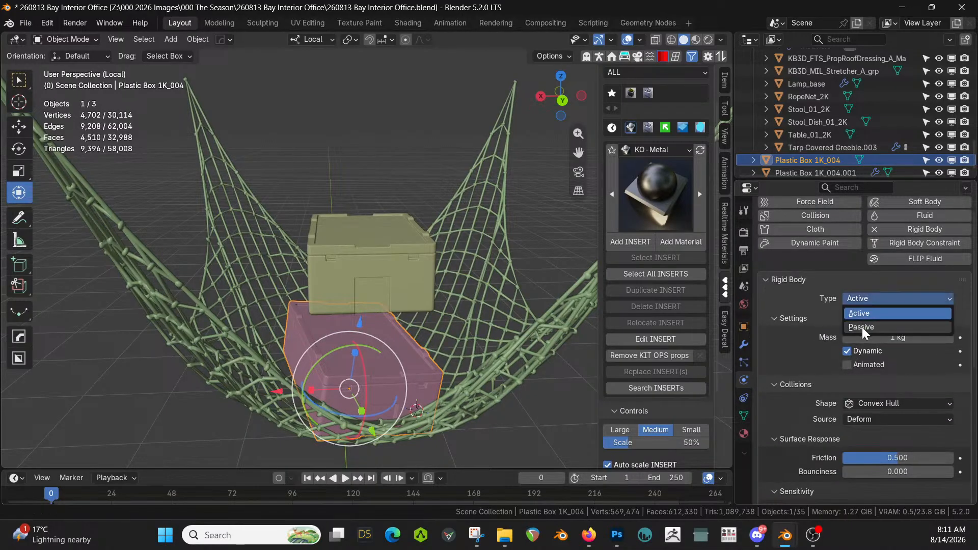
pyautogui.click(862, 327)
# In top view, move the upper plastic box about -0.17 m in X and -0.05 m in Y
pyautogui.click(412, 249)
pyautogui.scroll(2, 457, 280)
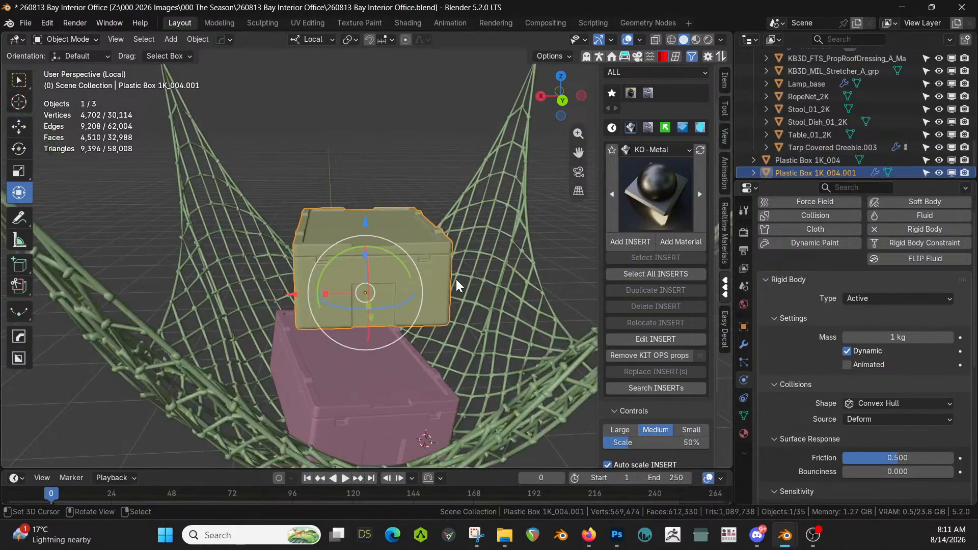
pyautogui.moveTo(456, 279); pyautogui.dragTo(477, 326, button='middle')
pyautogui.scroll(-4, 477, 325)
pyautogui.press('KP_7')
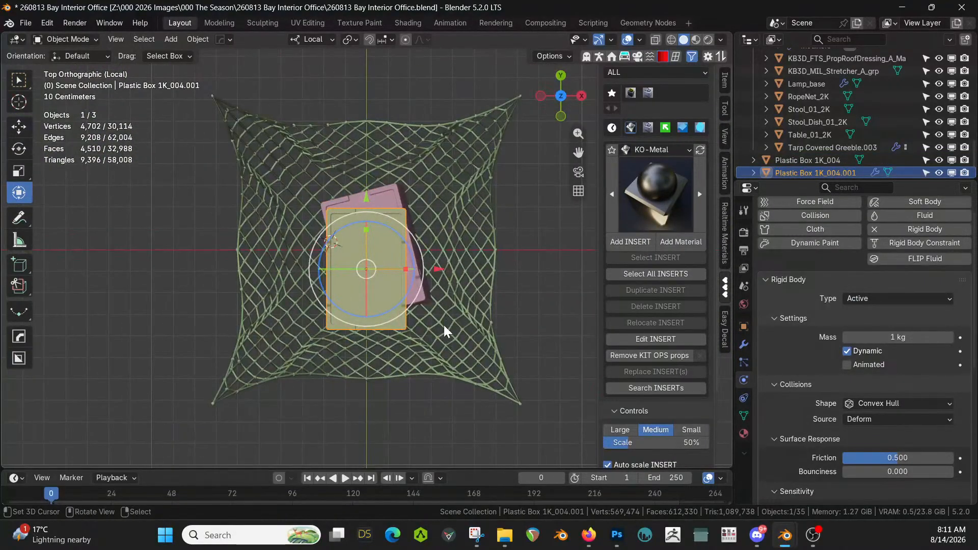
pyautogui.press('g')
pyautogui.click(406, 328)
# Raise the upper plastic box about 0.57 m along its local Z axis above the net and save the file
pyautogui.moveTo(406, 328); pyautogui.dragTo(460, 221, button='middle')
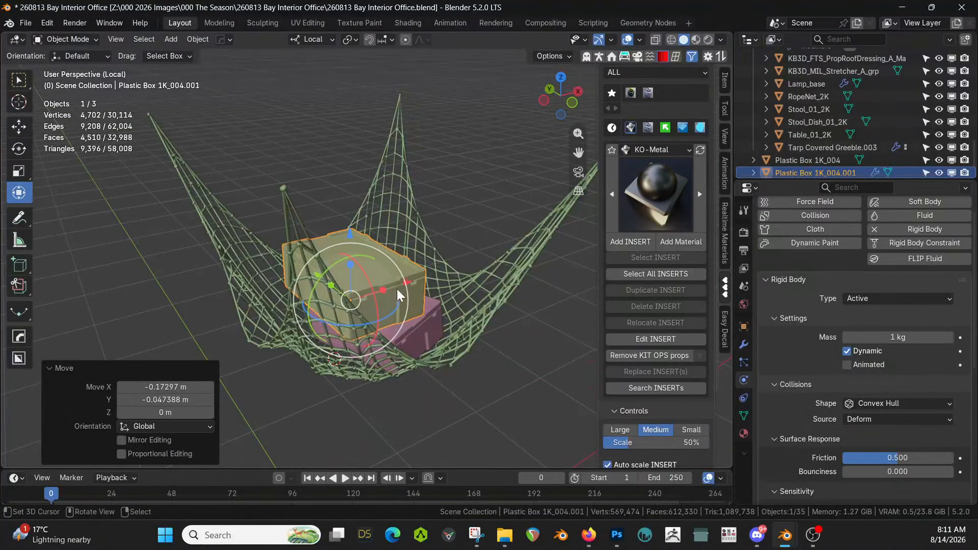
pyautogui.press('g')
pyautogui.press('z')
pyautogui.click(395, 168)
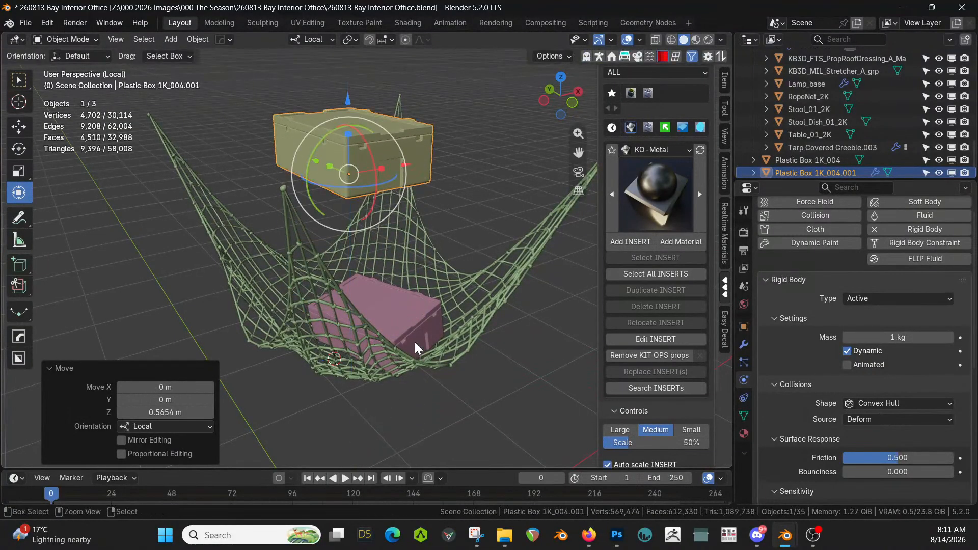
pyautogui.hotkey('ctrl', 's')
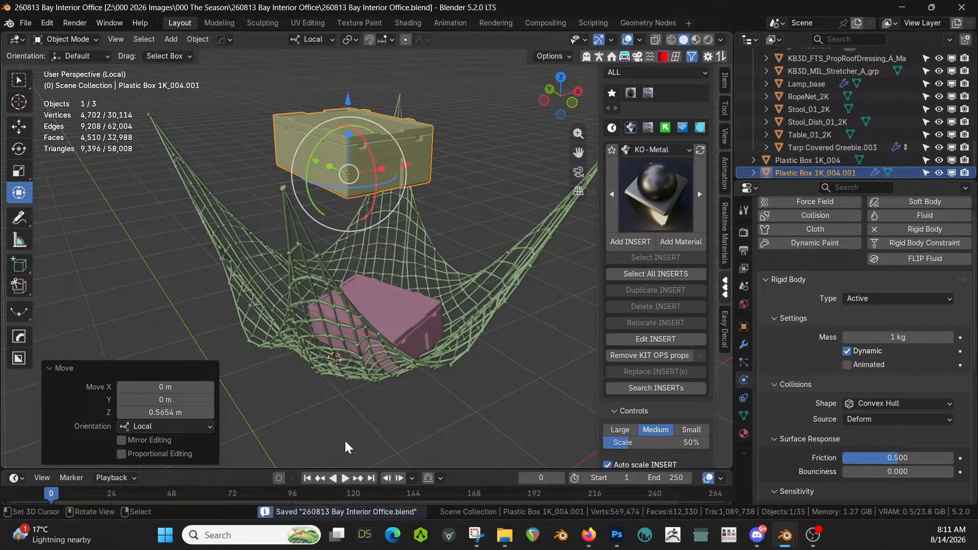
# Run the simulation to frame 53 so the second box drops into the net, and duplicate that box in place
pyautogui.click(345, 478)
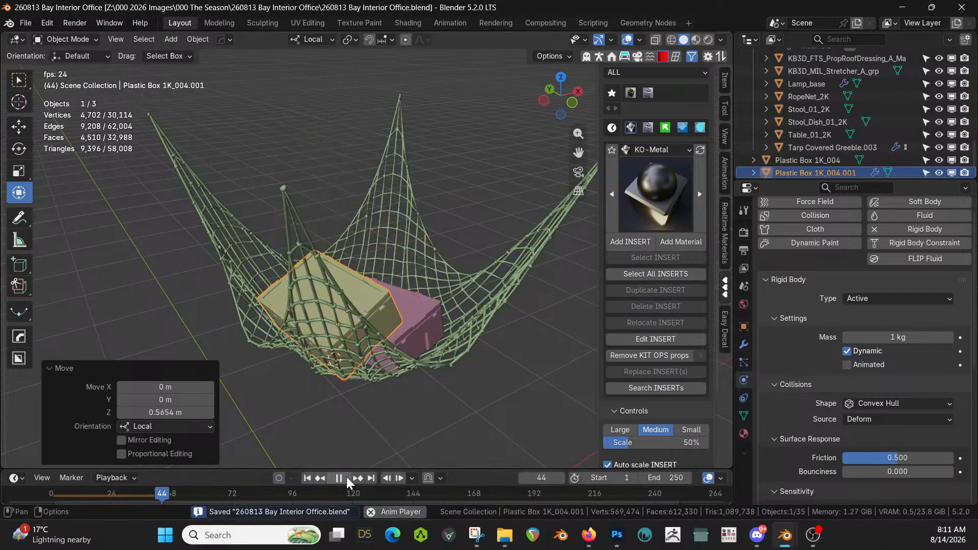
pyautogui.click(347, 477)
pyautogui.moveTo(356, 408); pyautogui.dragTo(629, 311, button='middle')
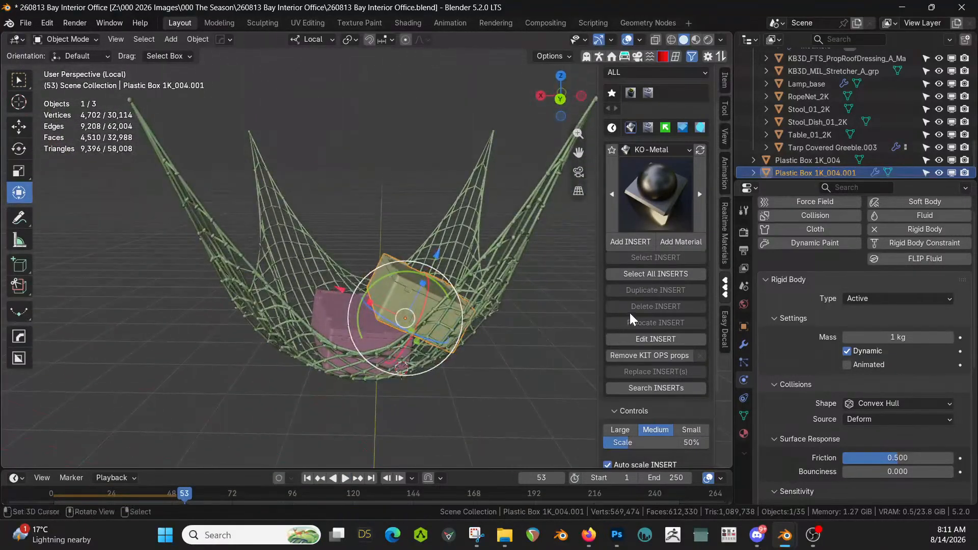
pyautogui.hotkey('shift', 'd')
pyautogui.rightClick(465, 318)
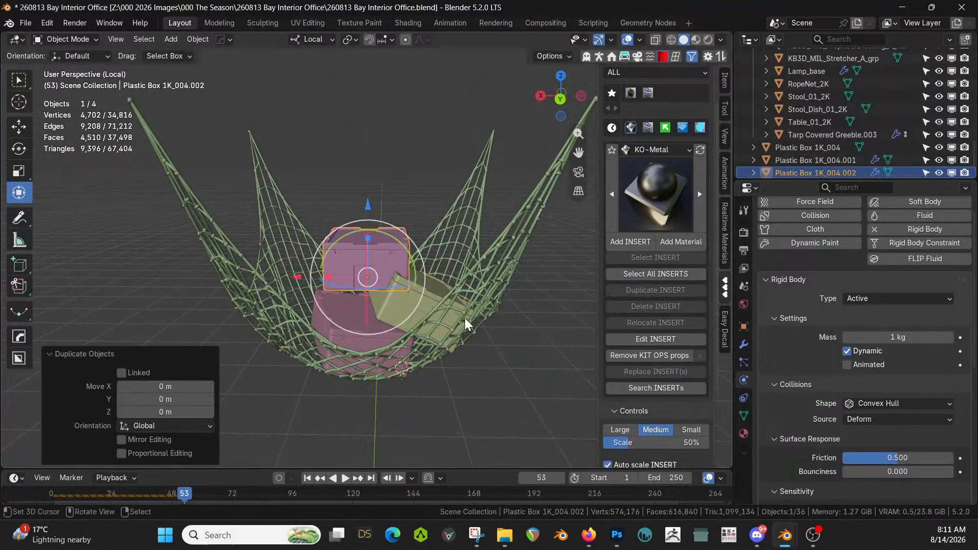
# Apply the rigid body transformation to the dropped Plastic Box 1K_004.001 and set its rigid body type to Passive
pyautogui.click(424, 301)
pyautogui.click(189, 38)
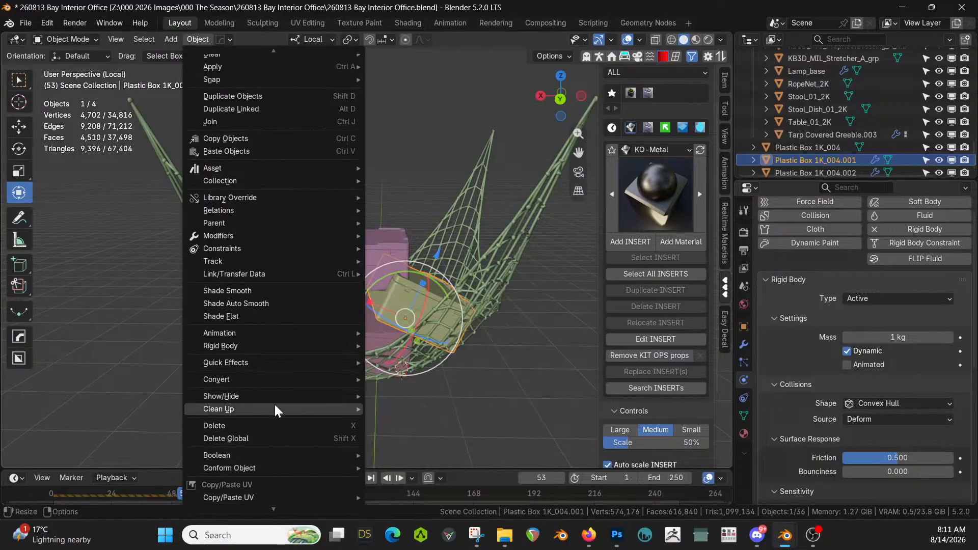
pyautogui.moveTo(276, 346)
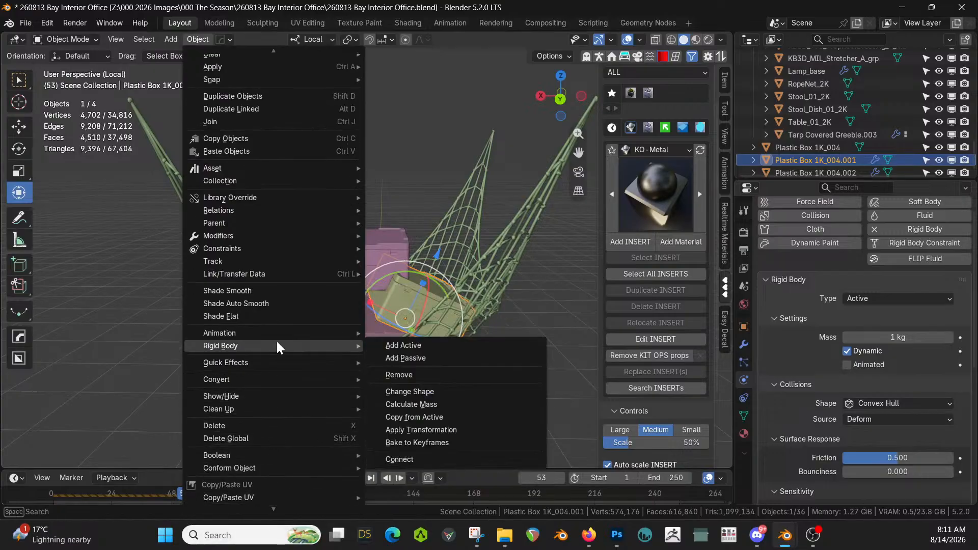
pyautogui.click(434, 429)
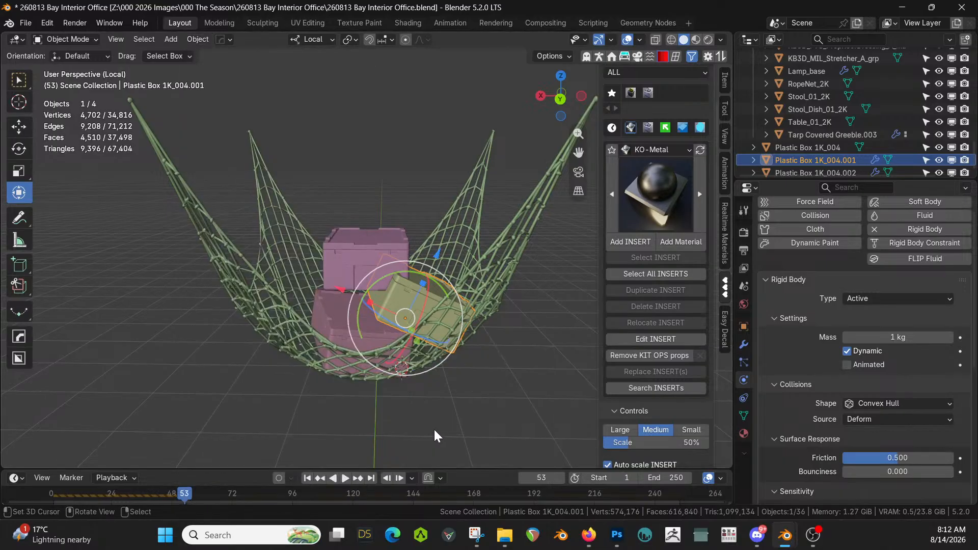
pyautogui.click(866, 300)
pyautogui.click(866, 328)
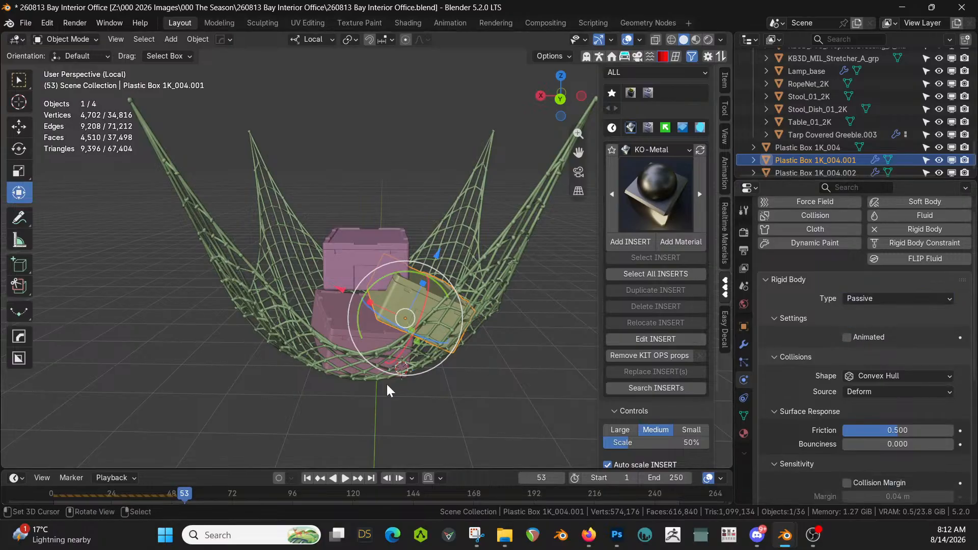
# At frame 1, rotate the third box about -93.3° in top view and move it about 0.09 m in X and -0.135 m in Y
pyautogui.click(306, 478)
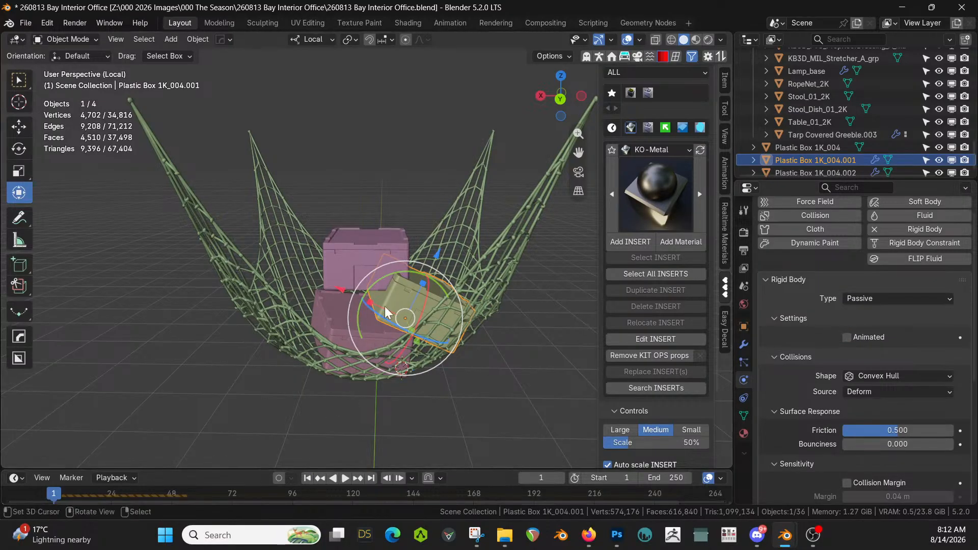
pyautogui.click(373, 250)
pyautogui.press('KP_7')
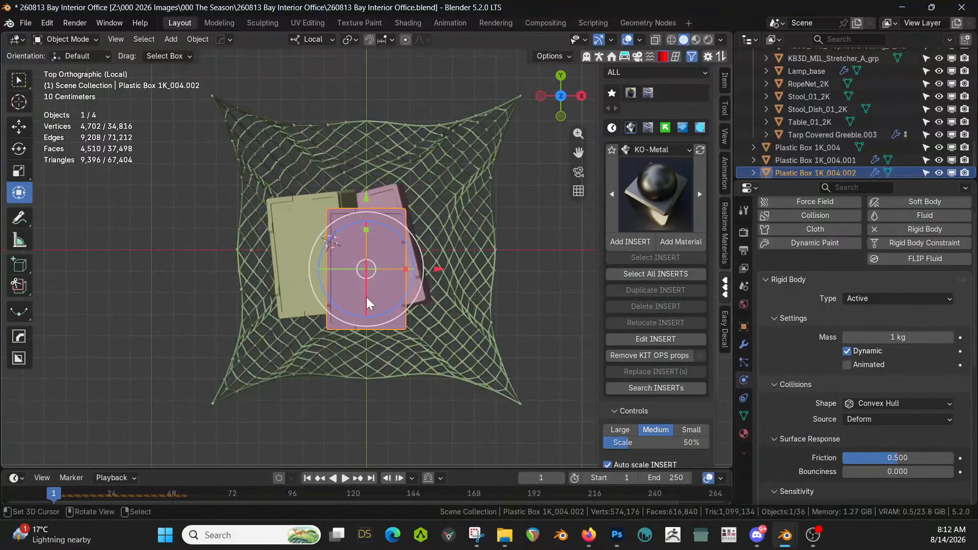
pyautogui.press('r')
pyautogui.click(430, 252)
pyautogui.press('g')
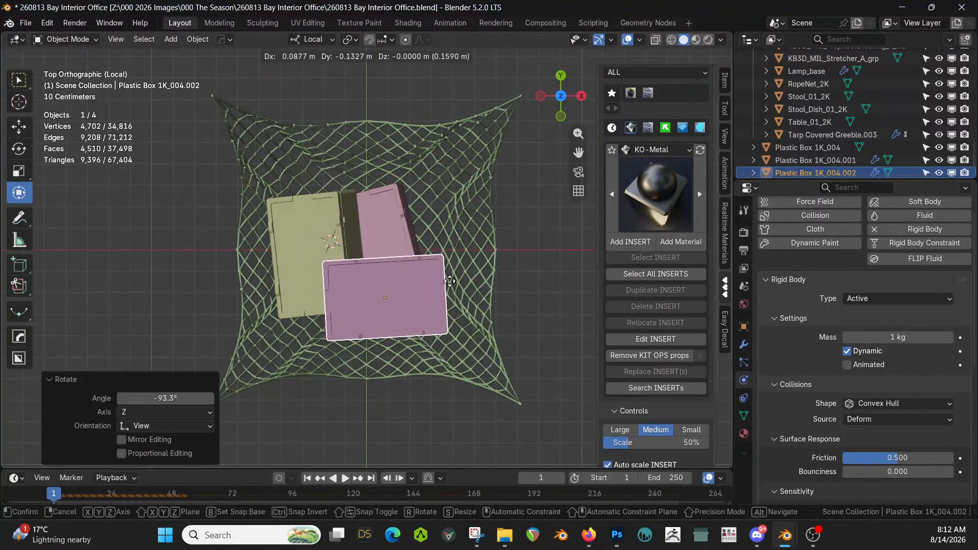
pyautogui.click(450, 281)
# Raise the third box about 0.365 m along its local Z axis and save the file
pyautogui.moveTo(450, 280); pyautogui.dragTo(450, 197, button='middle')
pyautogui.press('g')
pyautogui.press('z')
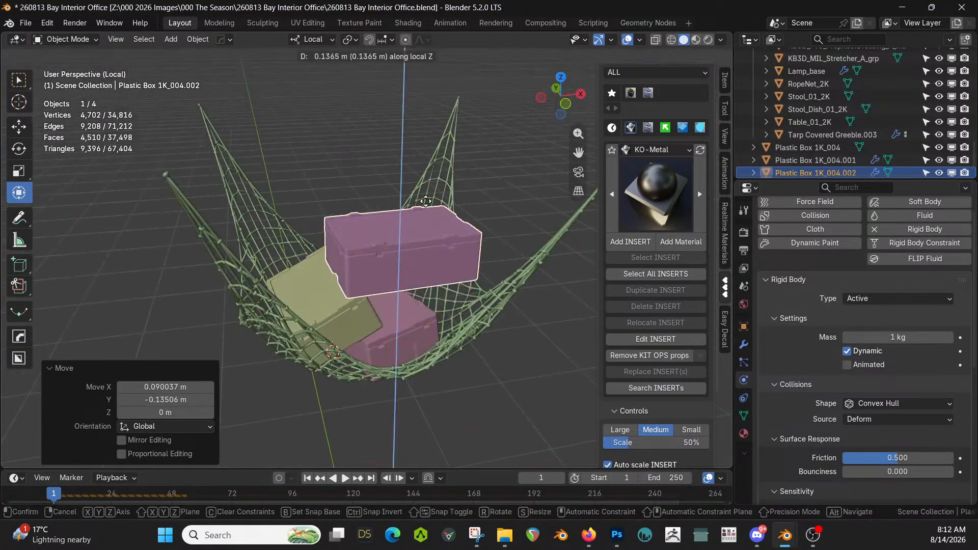
pyautogui.click(426, 149)
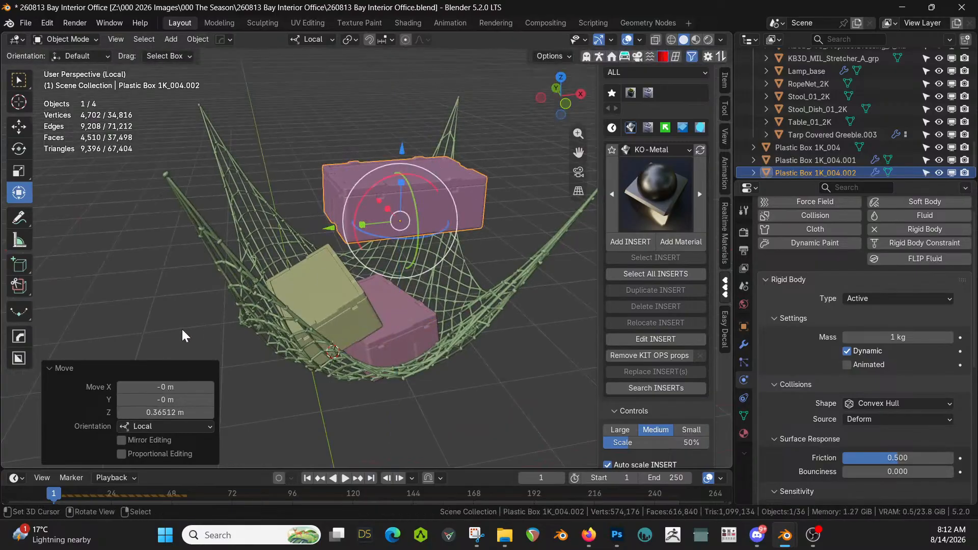
pyautogui.hotkey('ctrl', 's')
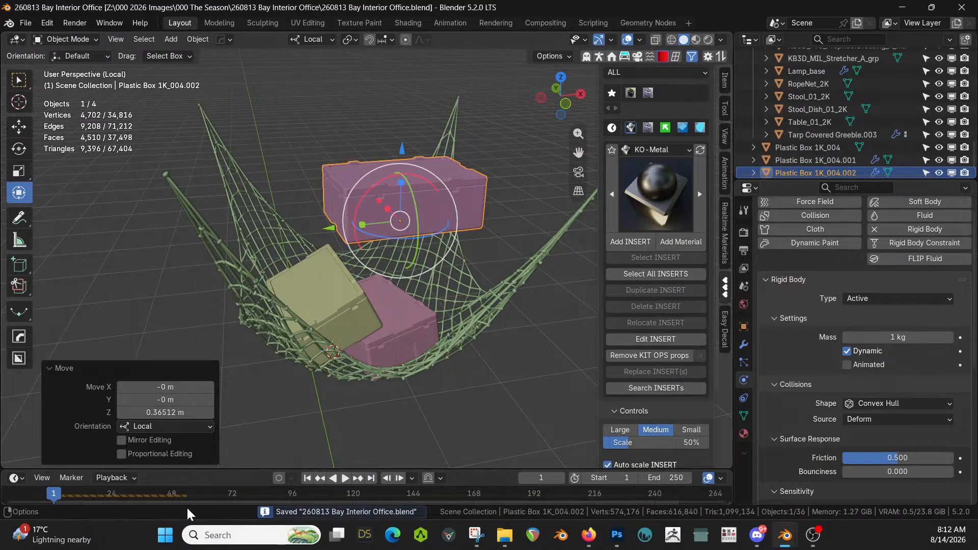
# Run the simulation to frame 71 and apply the rigid body transformation to the third box where it lands
pyautogui.click(348, 475)
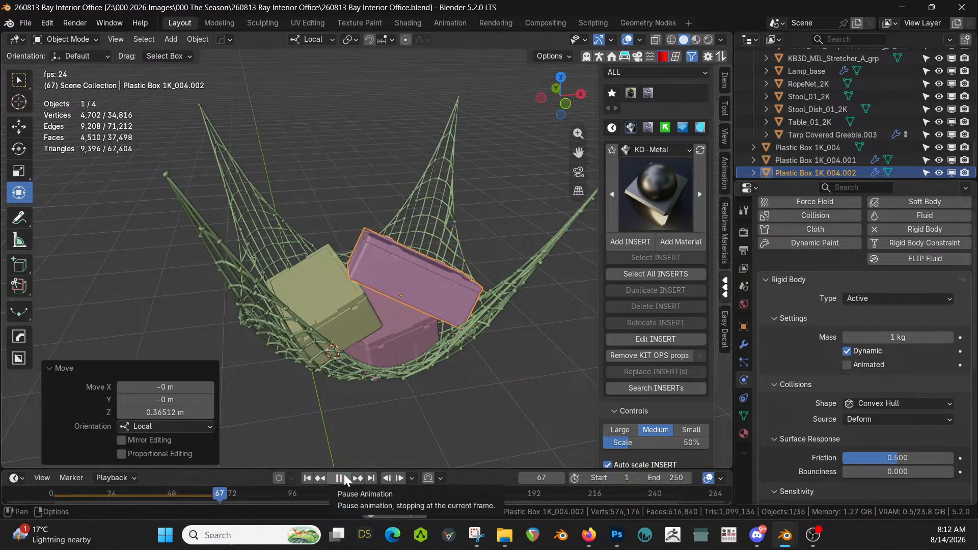
pyautogui.click(344, 476)
pyautogui.moveTo(349, 311); pyautogui.dragTo(463, 228, button='middle')
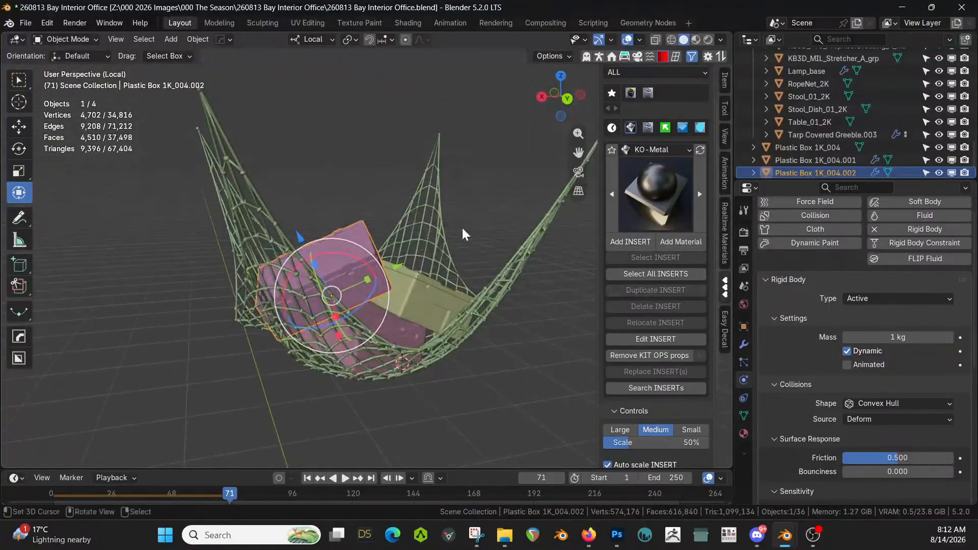
pyautogui.click(198, 39)
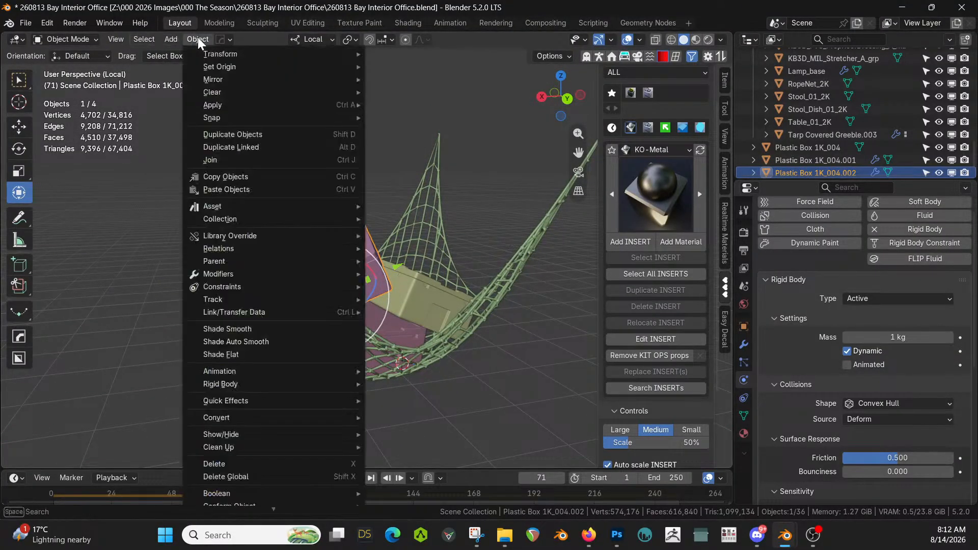
pyautogui.moveTo(283, 381)
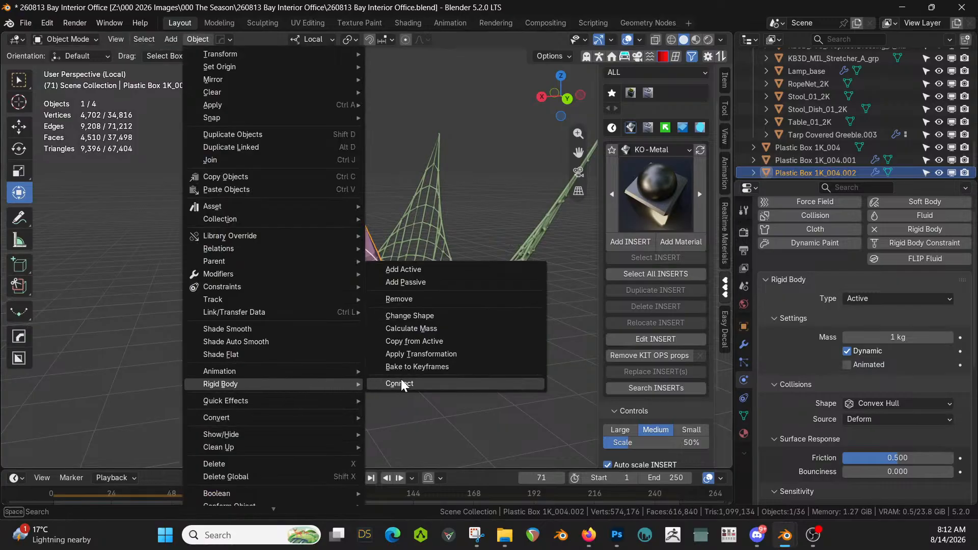
pyautogui.click(451, 356)
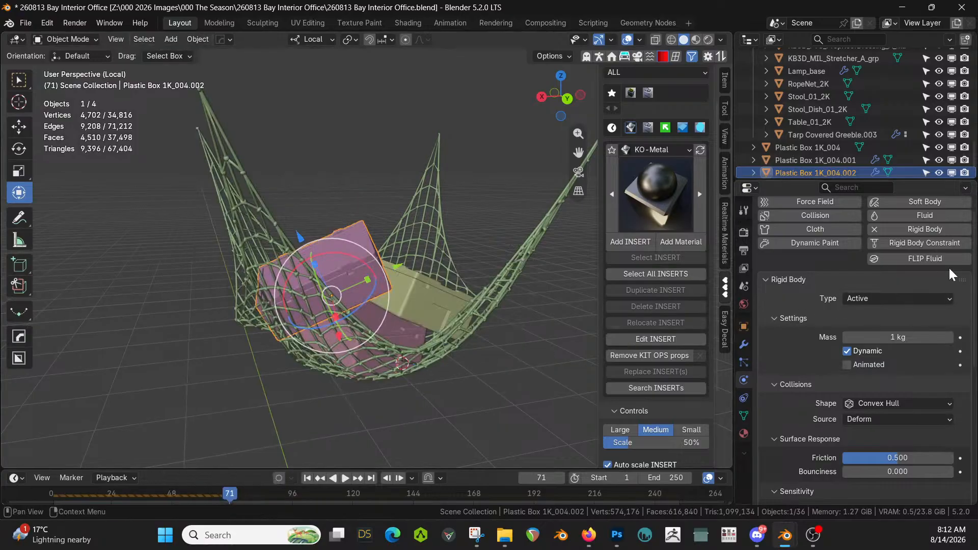
# Remove the rigid body physics from the three plastic boxes and the rope net
pyautogui.click(872, 229)
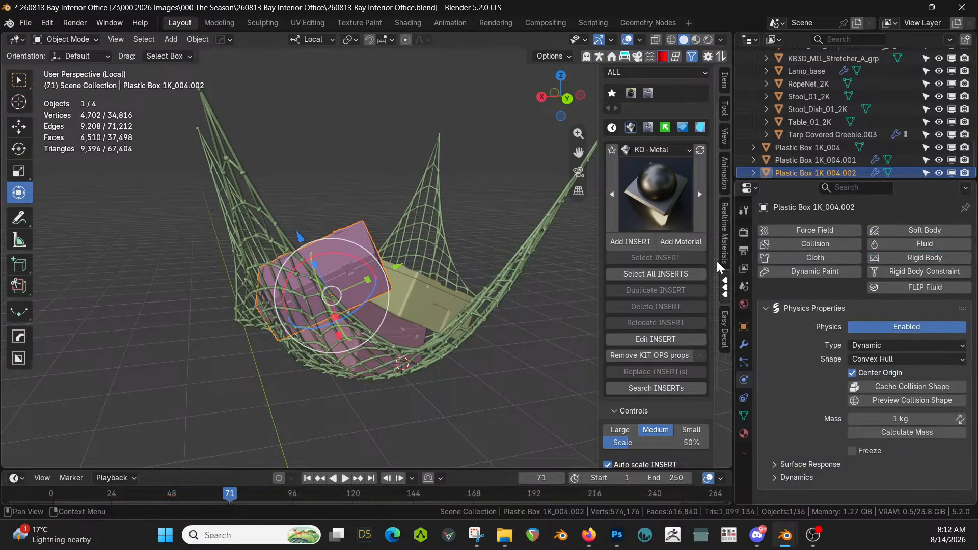
pyautogui.click(433, 292)
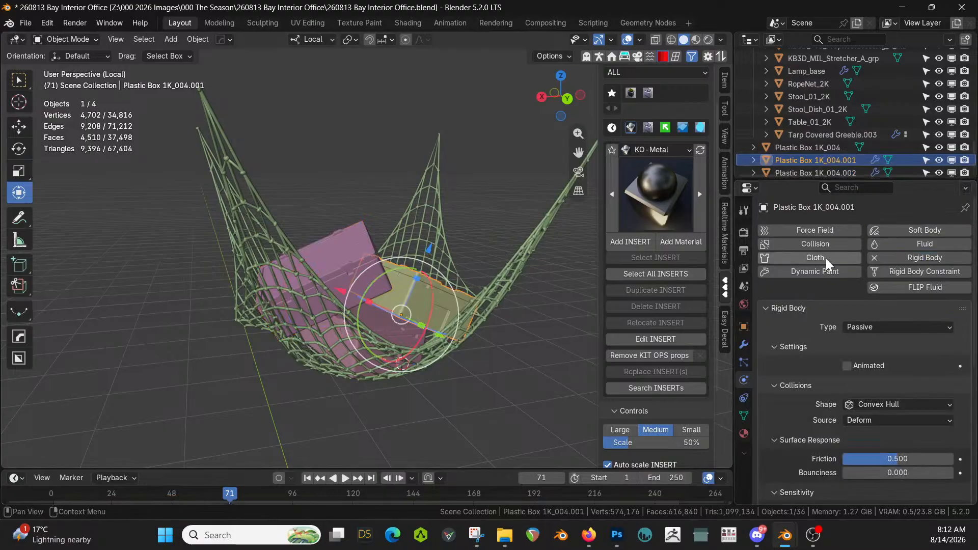
pyautogui.click(384, 326)
pyautogui.click(878, 259)
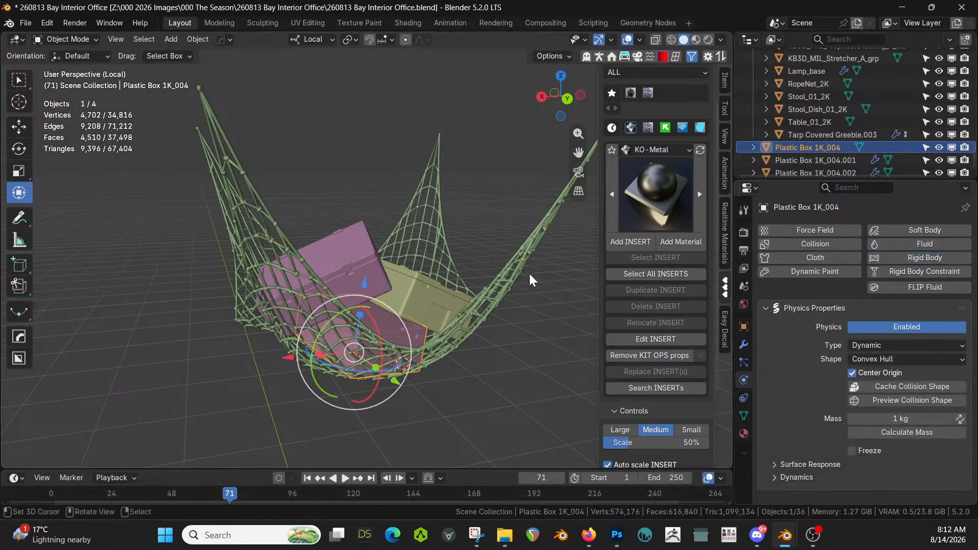
pyautogui.click(516, 273)
pyautogui.click(876, 257)
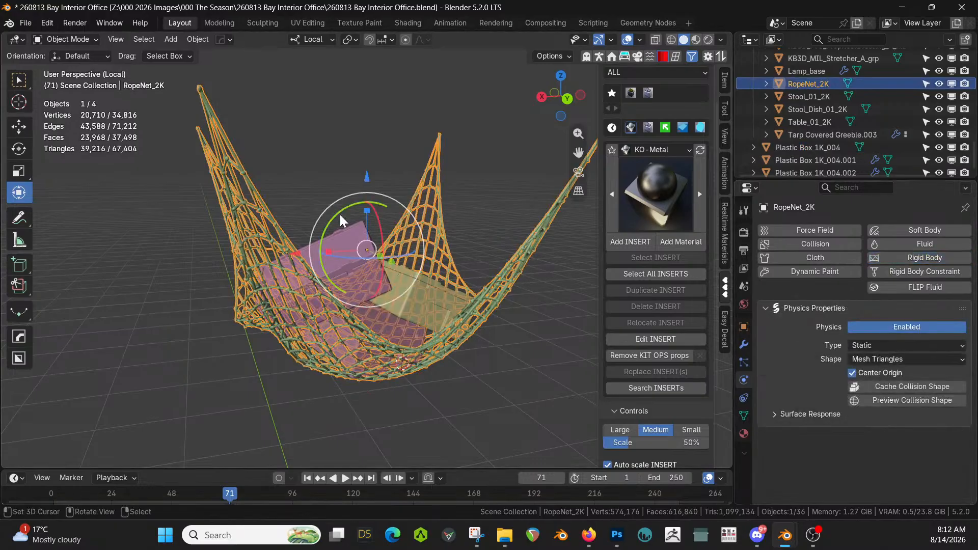
# Leave local view to show the whole office scene, deselect the rope net and save the file
pyautogui.hotkey('ctrl', 's')
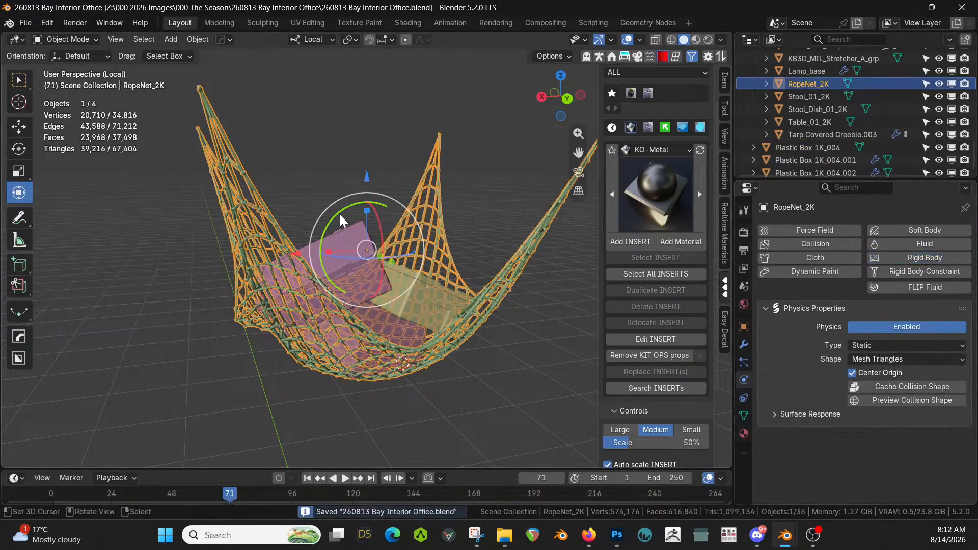
pyautogui.press('KP_Divide')
pyautogui.moveTo(326, 178); pyautogui.dragTo(371, 137, button='middle')
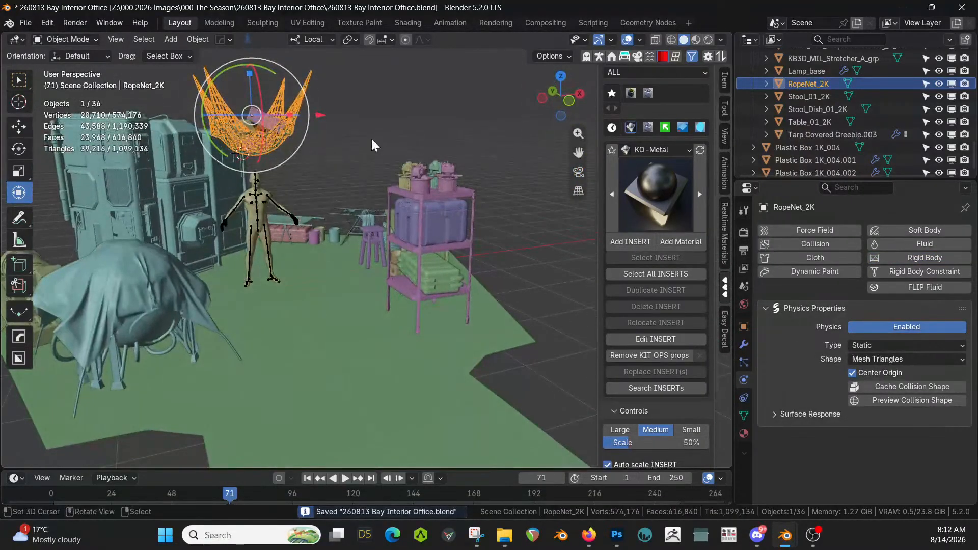
pyautogui.click(357, 140)
pyautogui.hotkey('ctrl', 's')
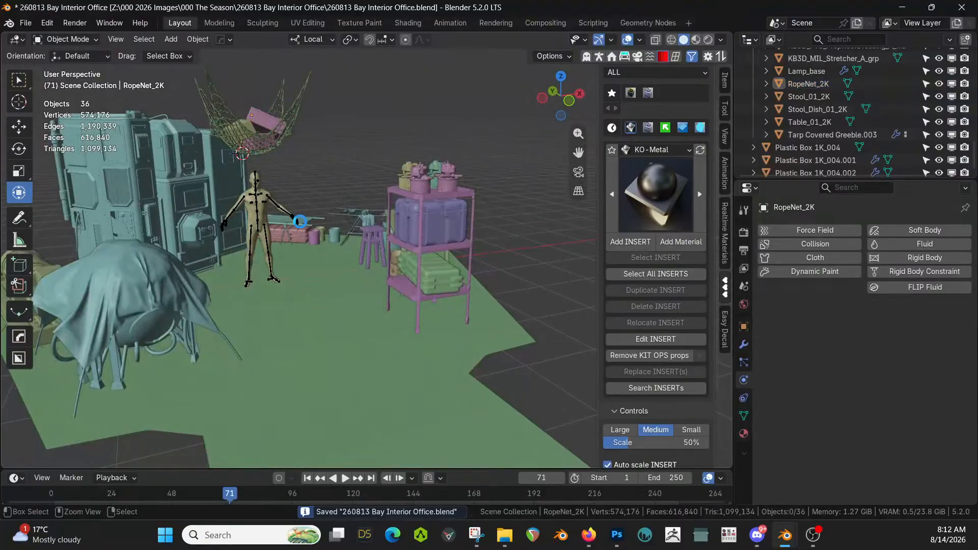
pyautogui.moveTo(291, 201); pyautogui.dragTo(304, 246, button='middle')
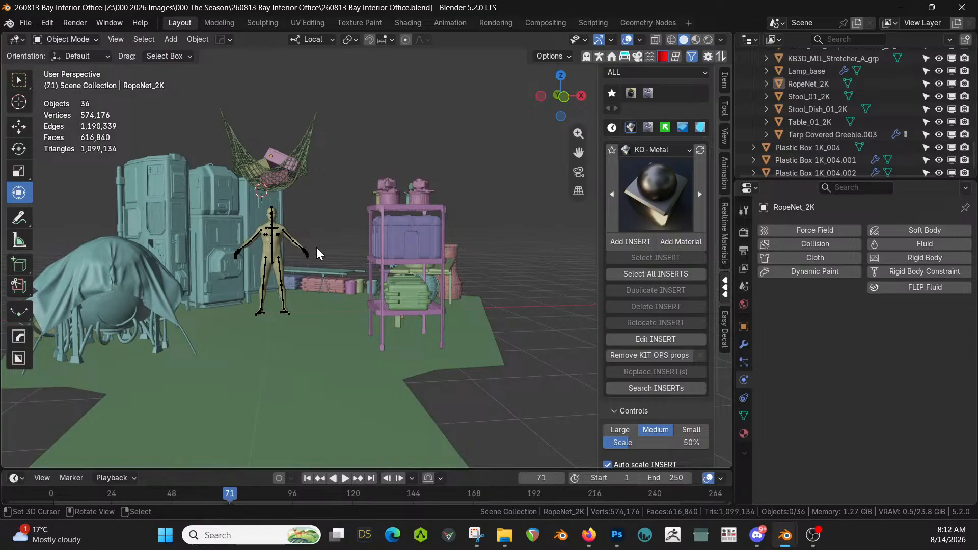
# Save the file, collapse the Set Dec collection and toggle its visibility to check which set dressing objects it contains
pyautogui.scroll(3, 305, 235)
pyautogui.moveTo(307, 248); pyautogui.dragTo(312, 335, button='middle')
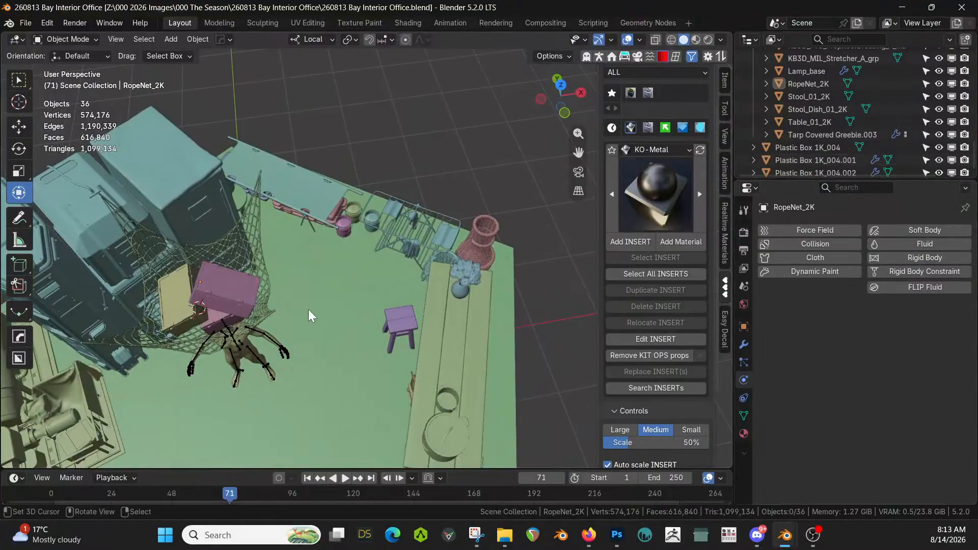
pyautogui.hotkey('ctrl', 's')
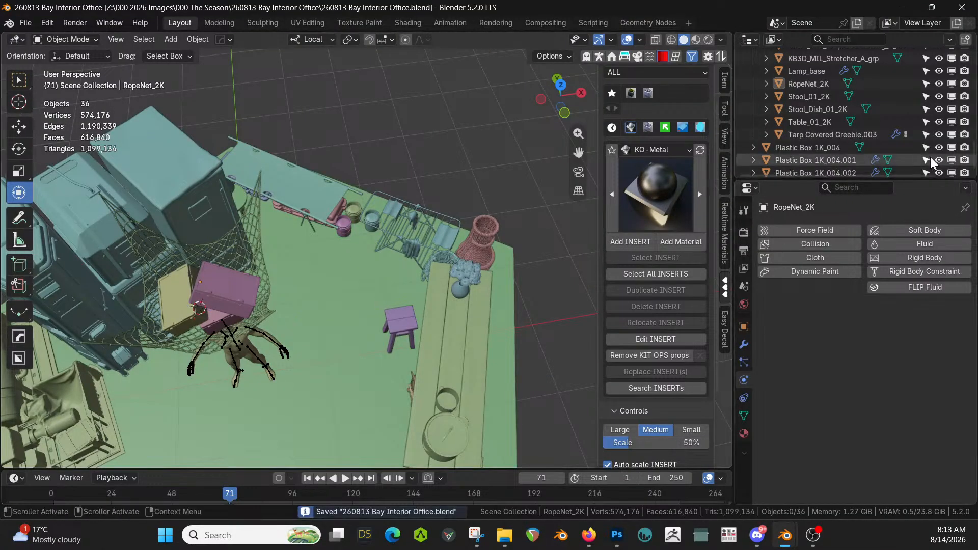
pyautogui.scroll(5, 930, 157)
pyautogui.scroll(4, 931, 157)
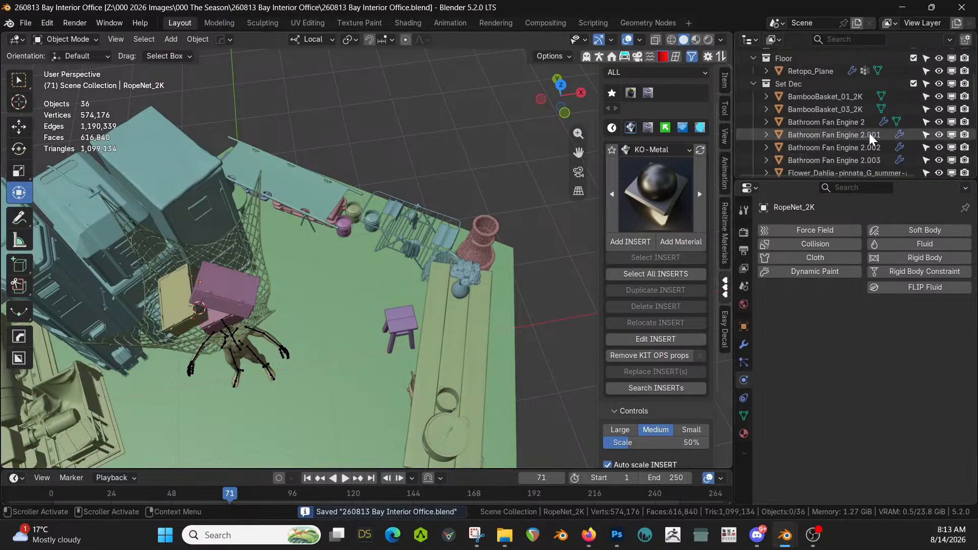
pyautogui.click(754, 84)
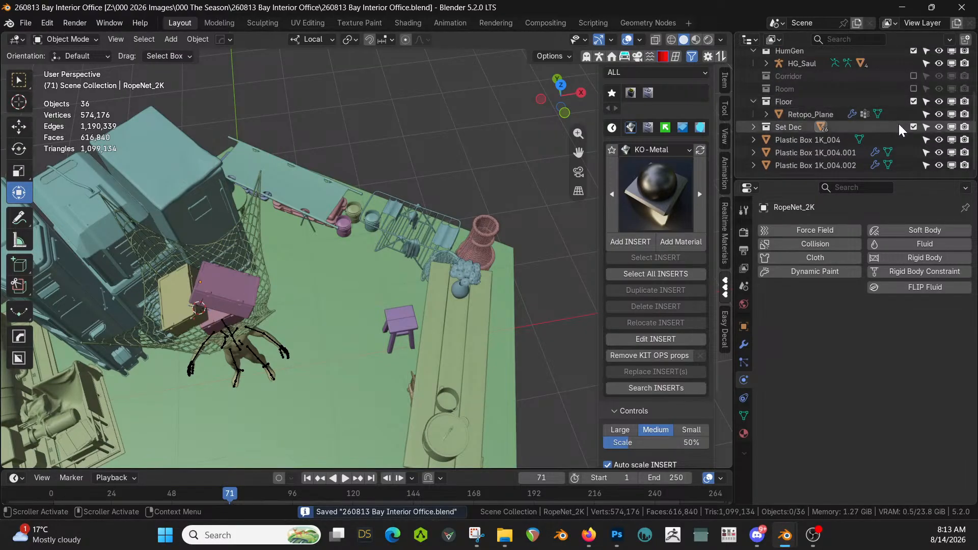
pyautogui.click(914, 127)
pyautogui.click(914, 127)
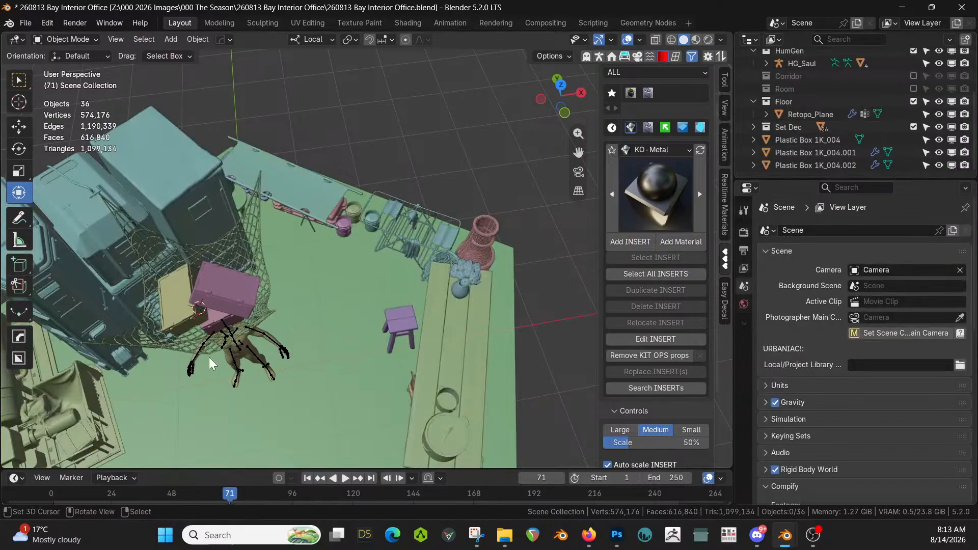
# Move the rope net and the three plastic boxes into the Set Dec collection, deselect them and save the file
pyautogui.keyDown('shift'); pyautogui.click(221, 306); pyautogui.keyUp('shift')
pyautogui.moveTo(224, 305); pyautogui.dragTo(313, 185, button='middle')
pyautogui.click(307, 149)
pyautogui.keyDown('shift'); pyautogui.click(280, 154); pyautogui.keyUp('shift')
pyautogui.keyDown('shift'); pyautogui.click(280, 154); pyautogui.keyUp('shift')
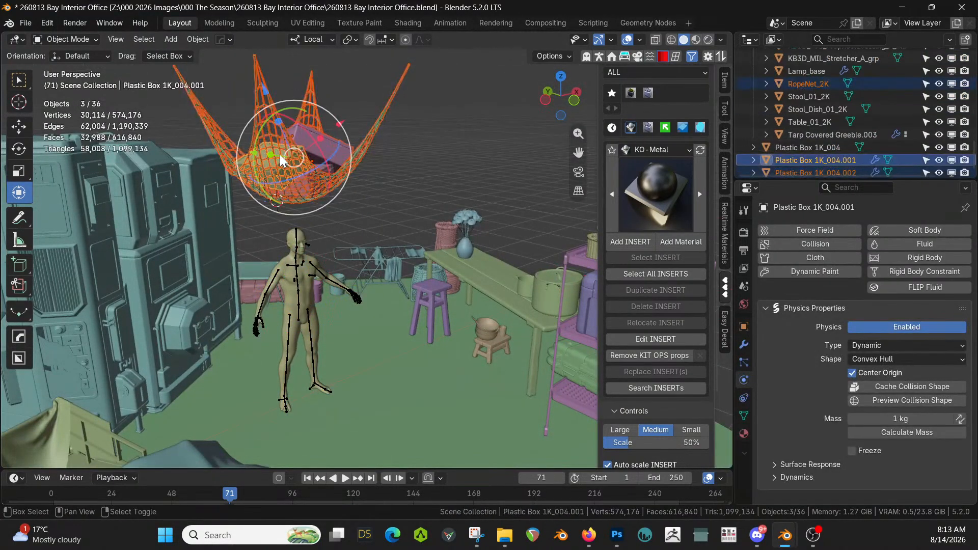
pyautogui.keyDown('shift'); pyautogui.click(329, 165); pyautogui.keyUp('shift')
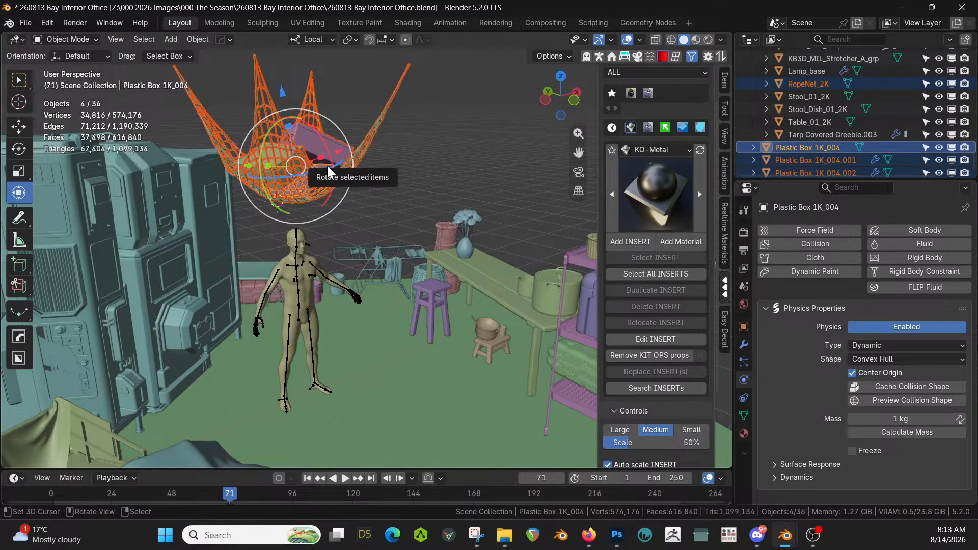
pyautogui.press('m')
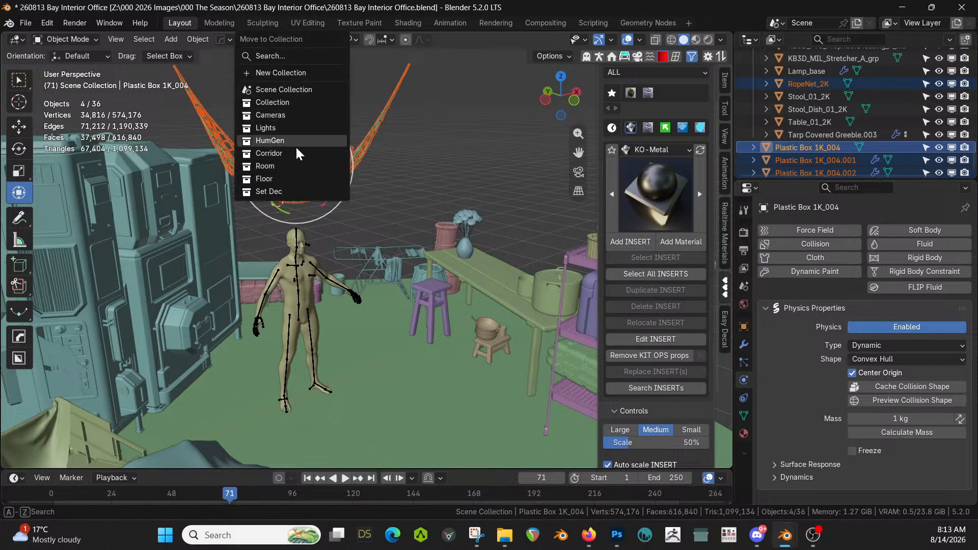
pyautogui.click(286, 191)
pyautogui.moveTo(356, 197); pyautogui.dragTo(360, 227, button='middle')
pyautogui.rightClick(369, 146)
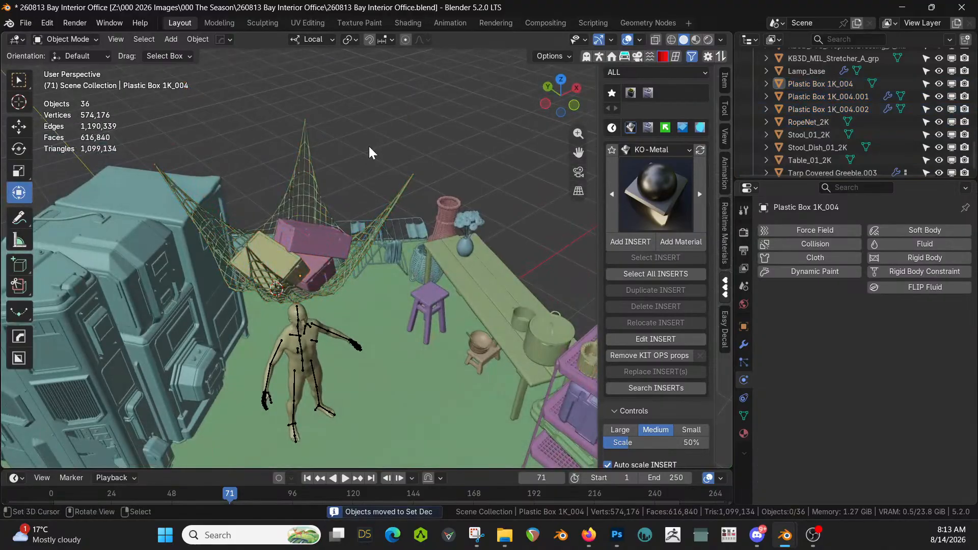
pyautogui.hotkey('ctrl', 's')
# Enable the Room and Corridor collections so the walls and ceiling surround the set dressing, and save the file
pyautogui.scroll(5, 361, 177)
pyautogui.moveTo(362, 182); pyautogui.dragTo(320, 181, button='middle')
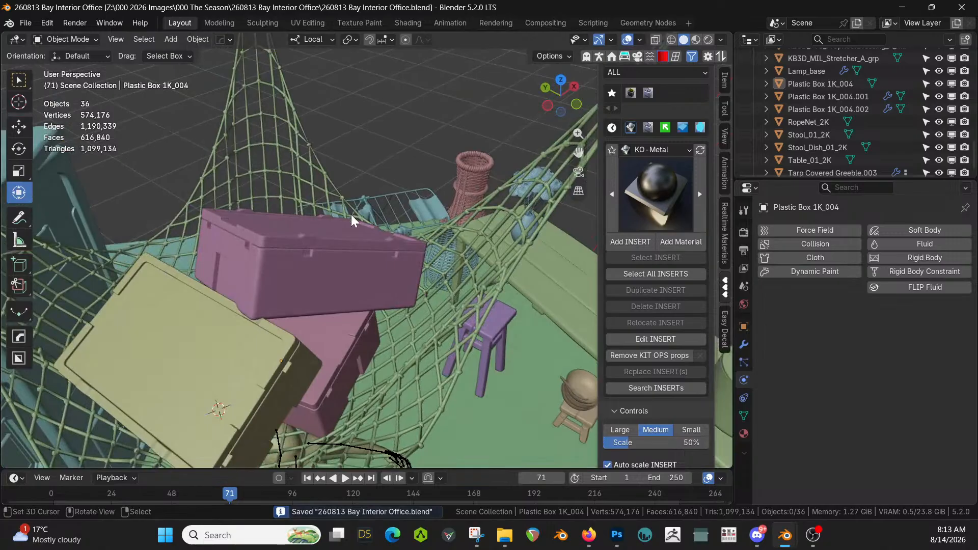
pyautogui.moveTo(330, 223); pyautogui.dragTo(350, 228, button='middle')
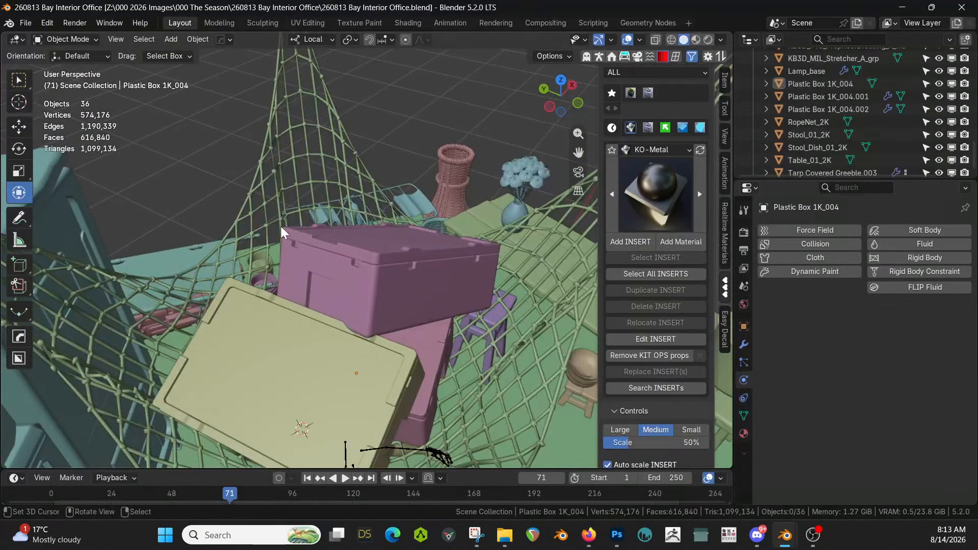
pyautogui.moveTo(317, 189); pyautogui.dragTo(330, 263, button='middle')
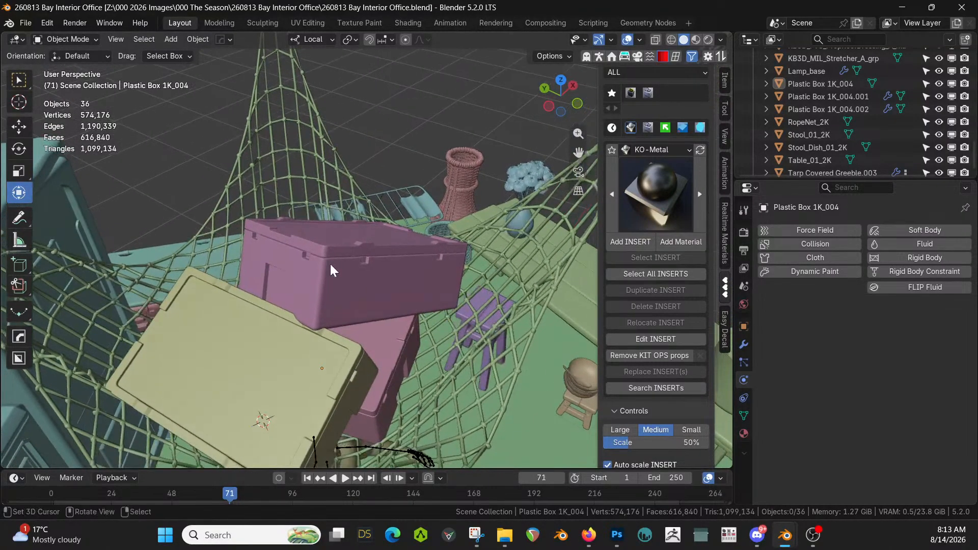
pyautogui.rightClick(310, 308)
pyautogui.moveTo(310, 307); pyautogui.dragTo(304, 263, button='middle')
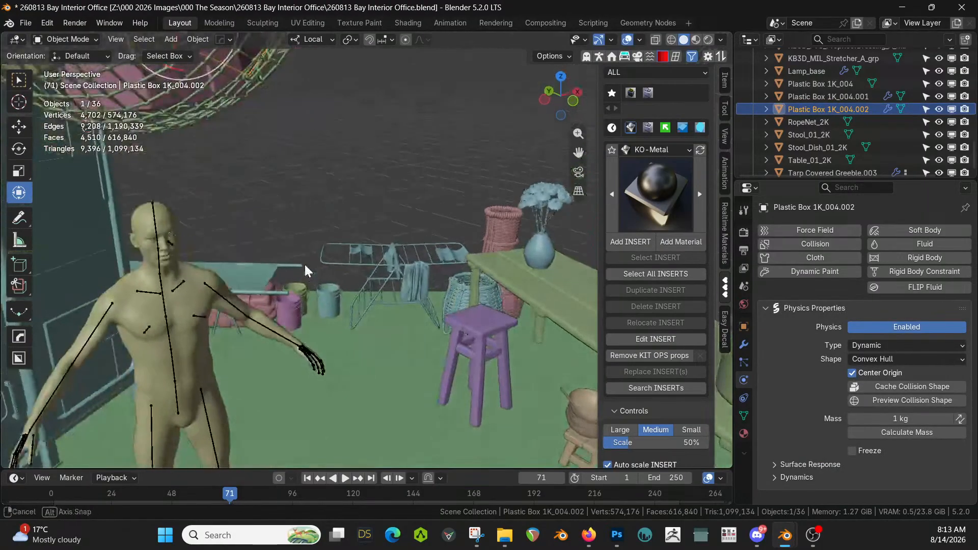
pyautogui.scroll(10, 902, 108)
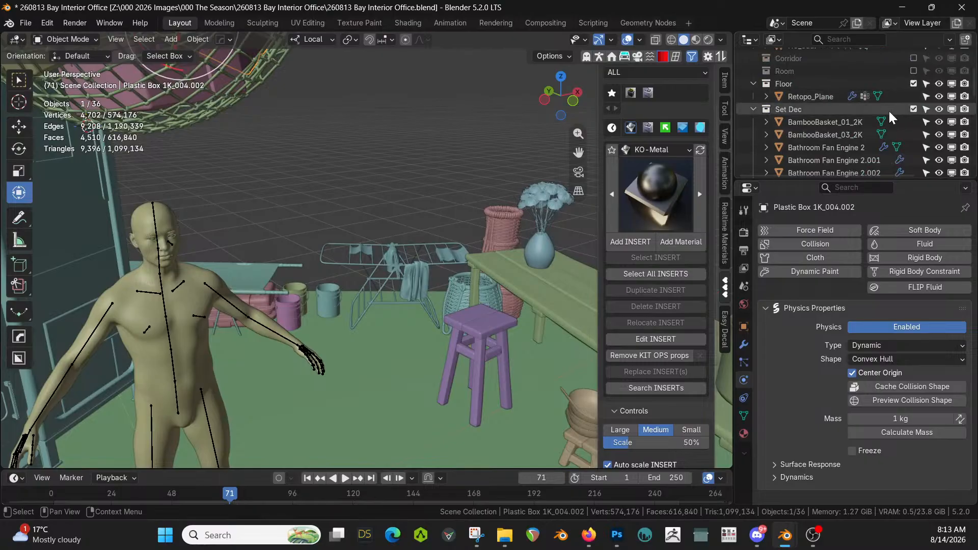
pyautogui.click(913, 71)
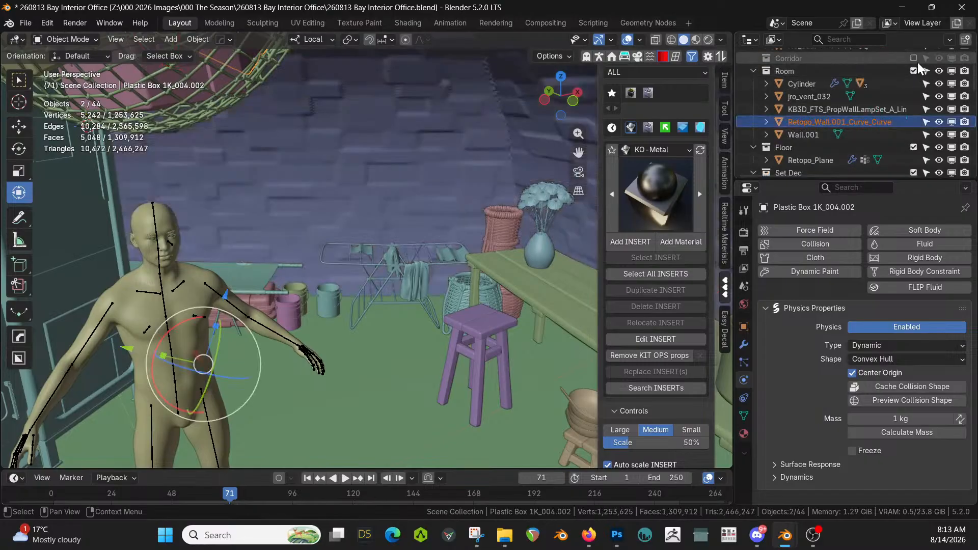
pyautogui.click(913, 58)
pyautogui.moveTo(376, 270)
pyautogui.mouseDown(button='middle')
pyautogui.moveTo(352, 246)
pyautogui.moveTo(381, 268)
pyautogui.moveTo(377, 259)
pyautogui.mouseUp(button='middle')
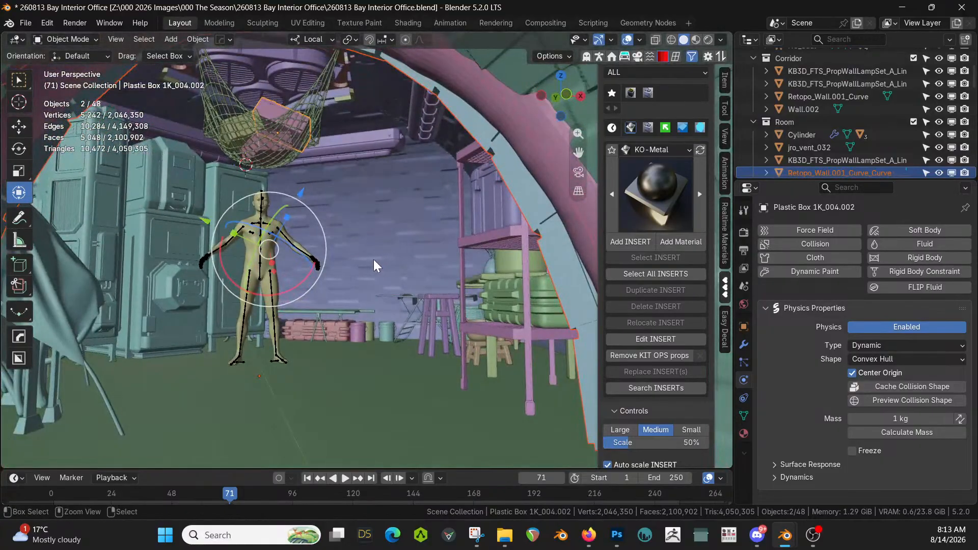
pyautogui.hotkey('ctrl', 's')
# Switch the viewport to Rendered shading, examine the filled rope net up close and save the file
pyautogui.press('z')
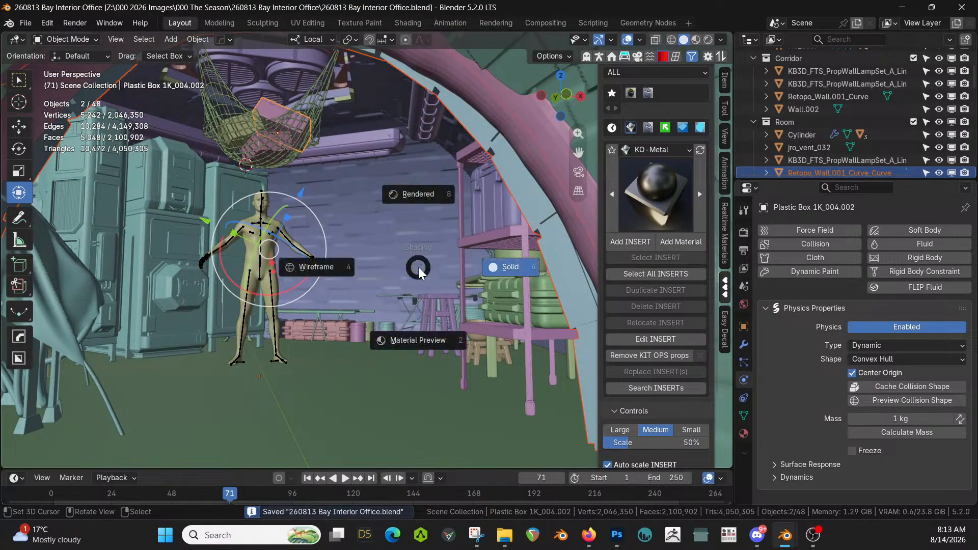
pyautogui.press('8')
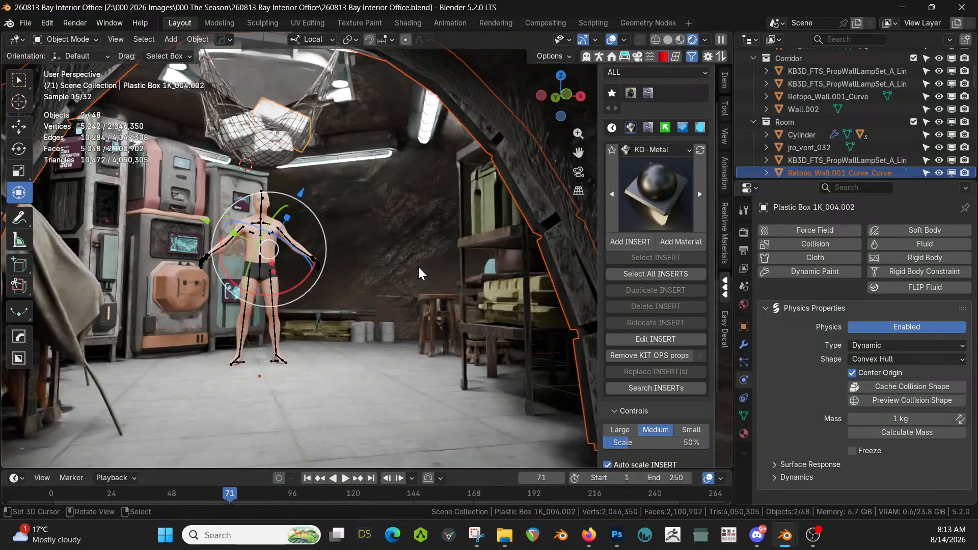
pyautogui.click(224, 96)
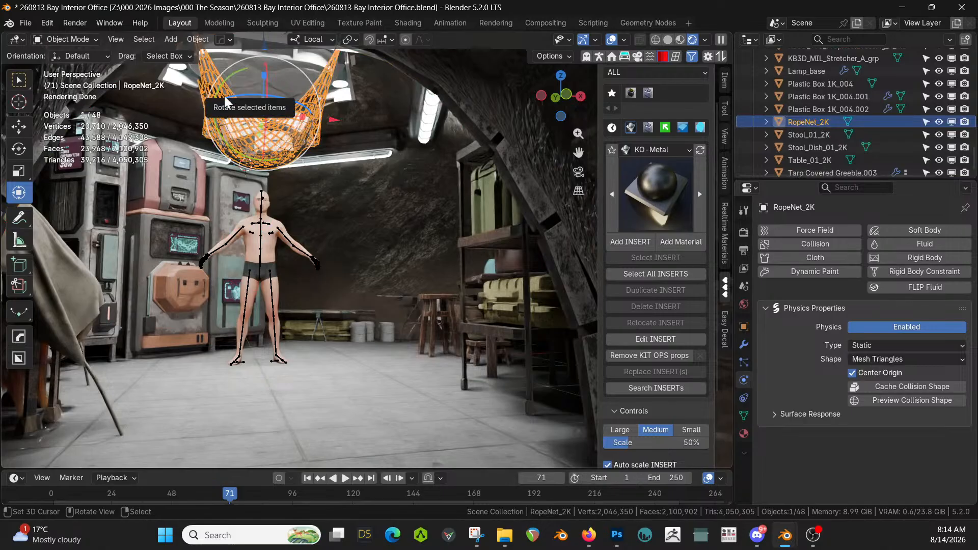
pyautogui.press('KP_Decimal')
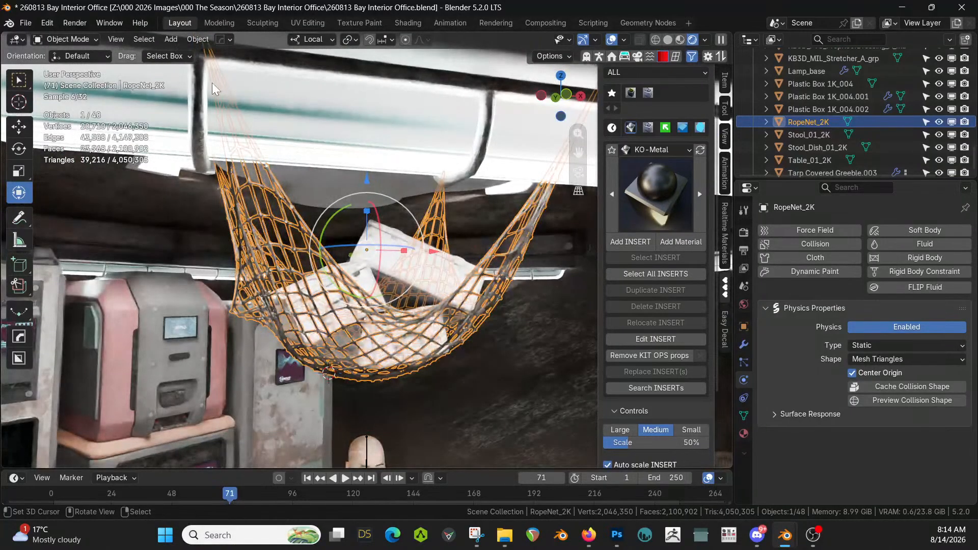
pyautogui.scroll(2, 392, 262)
pyautogui.moveTo(392, 262); pyautogui.dragTo(364, 234, button='middle')
pyautogui.scroll(2, 362, 267)
pyautogui.scroll(-3, 363, 256)
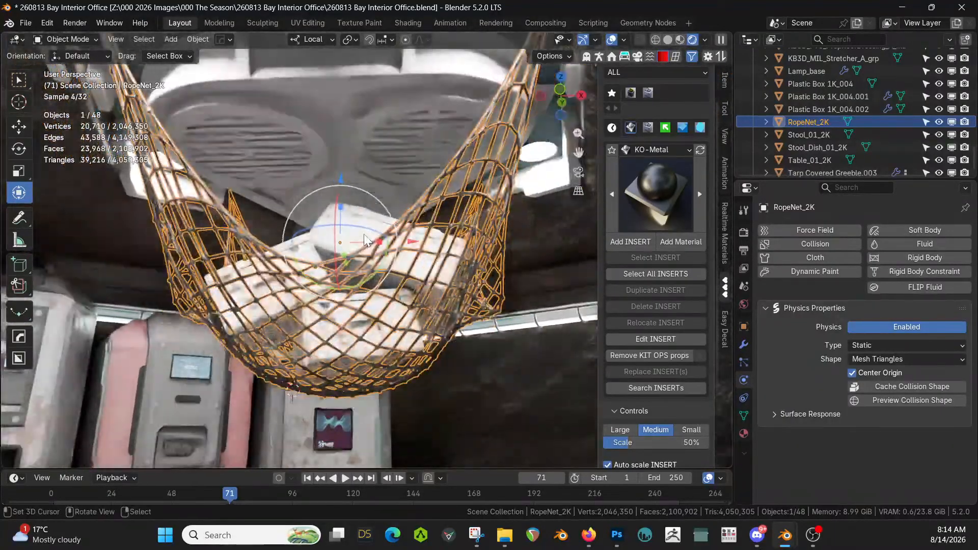
pyautogui.hotkey('ctrl', 's')
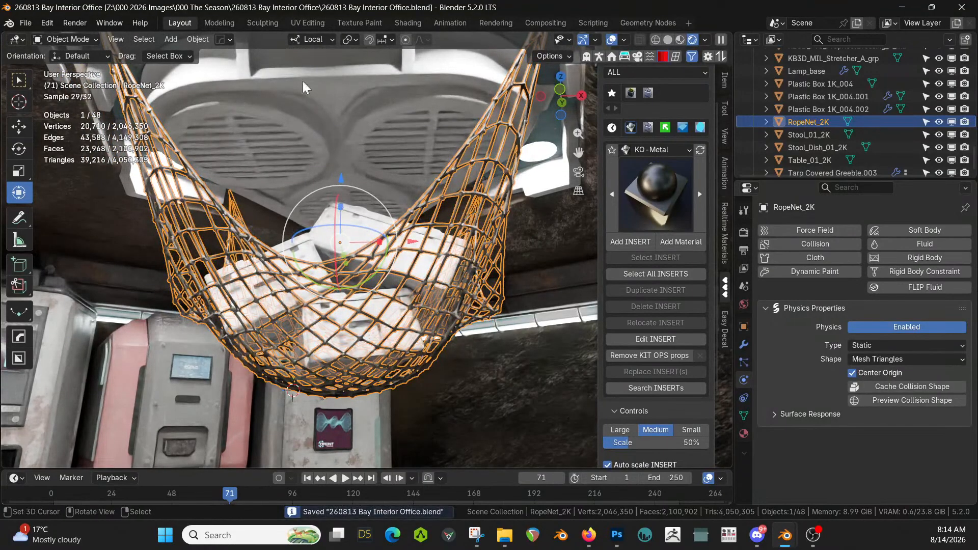
# Replace the main_meshSG.047 material on the ceiling vent above the net with Distressed Hull Texture
pyautogui.click(325, 71)
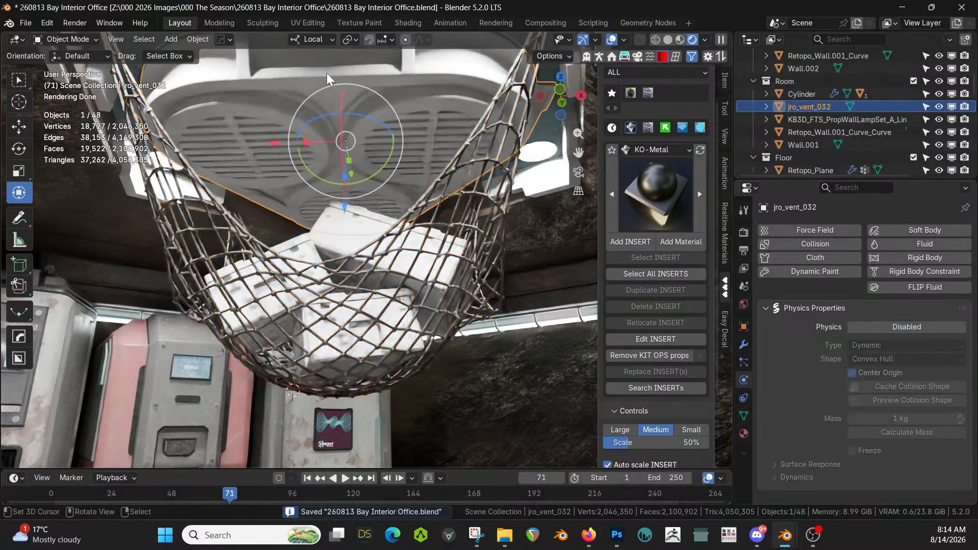
pyautogui.click(744, 433)
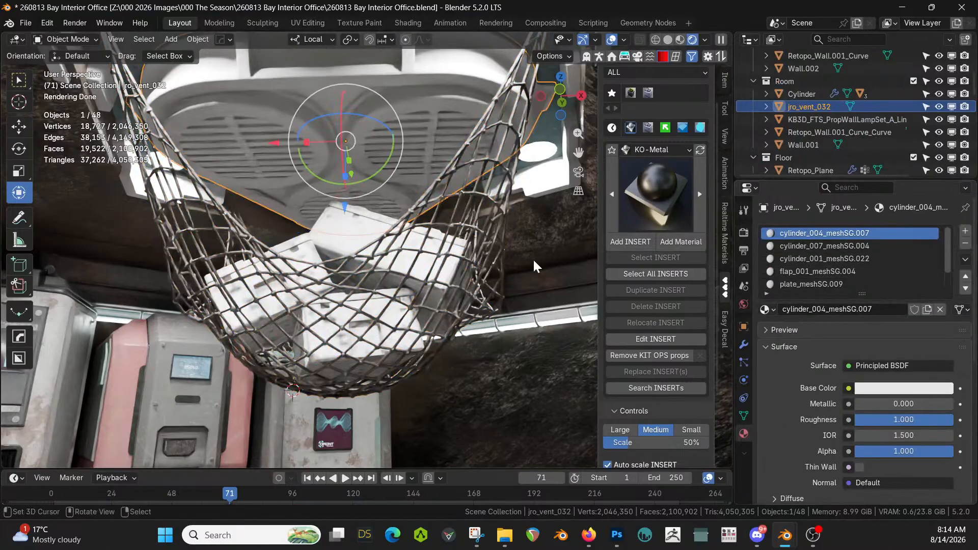
pyautogui.scroll(-1, 824, 274)
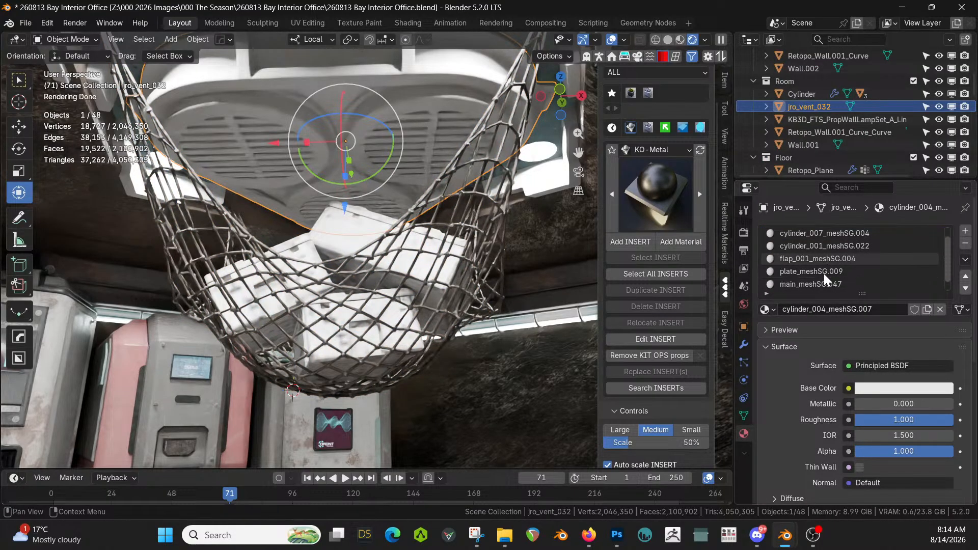
pyautogui.click(824, 283)
pyautogui.click(768, 309)
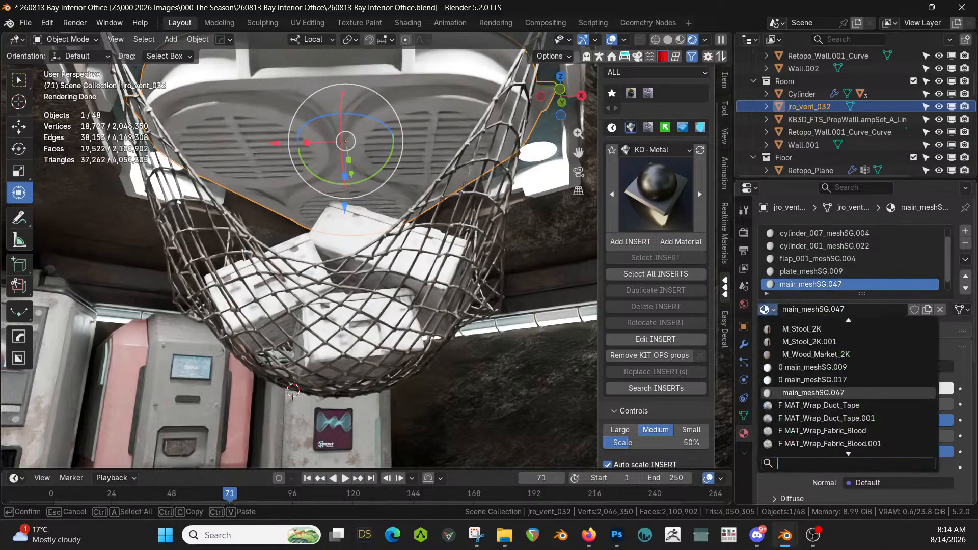
pyautogui.write('dis')
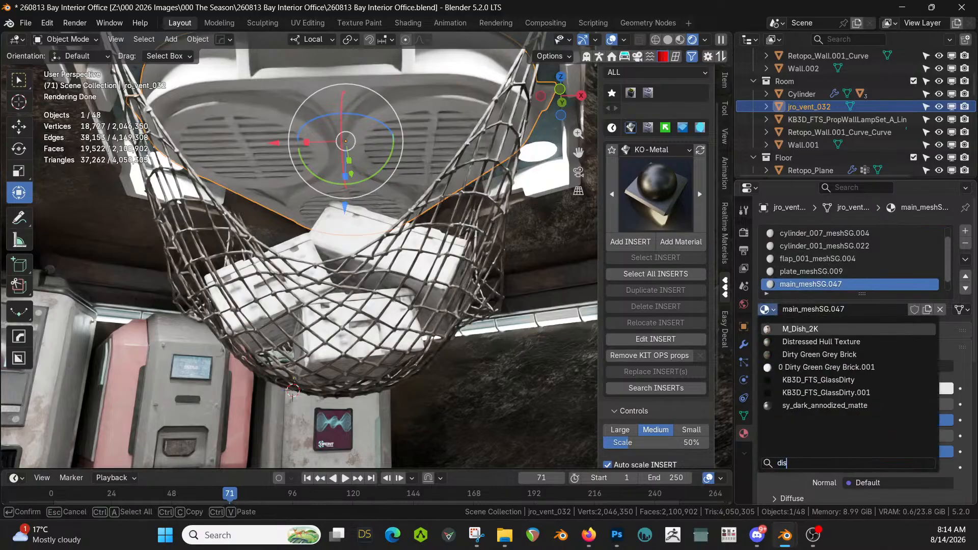
pyautogui.click(830, 342)
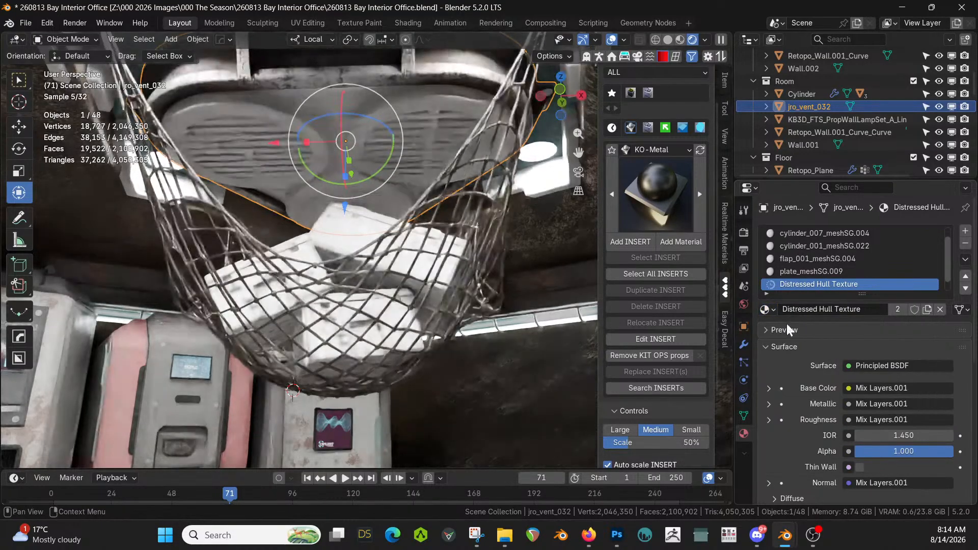
# Isolate the ceiling vent in local view and select its entire mesh in Edit Mode
pyautogui.keyDown('shift'); pyautogui.moveTo(374, 193); pyautogui.dragTo(383, 225, button='middle'); pyautogui.keyUp('shift')
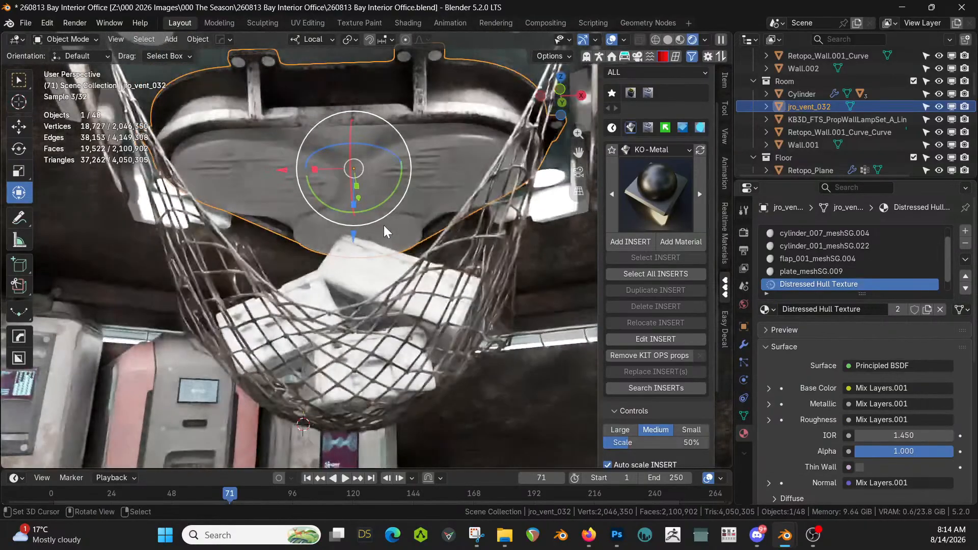
pyautogui.moveTo(378, 163); pyautogui.dragTo(390, 164, button='middle')
pyautogui.press('KP_Divide')
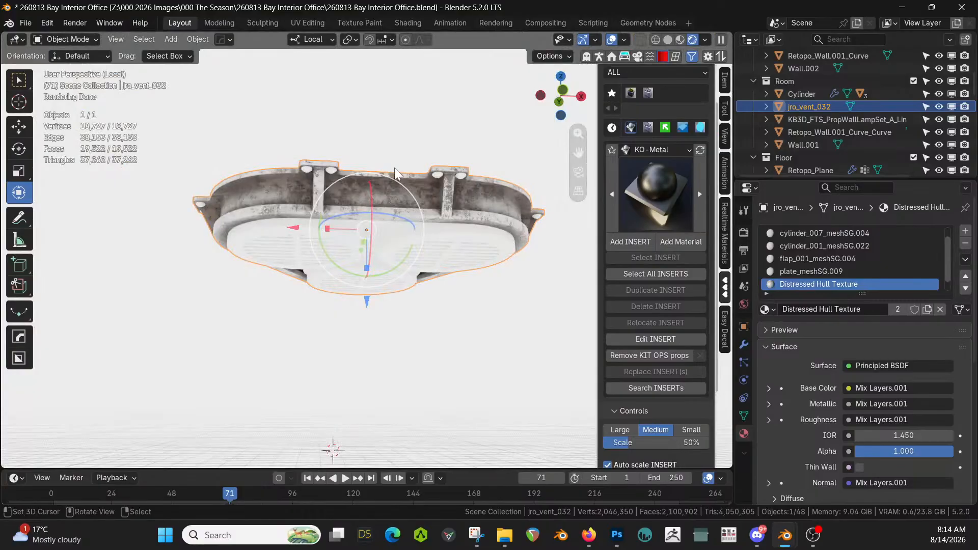
pyautogui.moveTo(375, 210); pyautogui.dragTo(347, 190, button='middle')
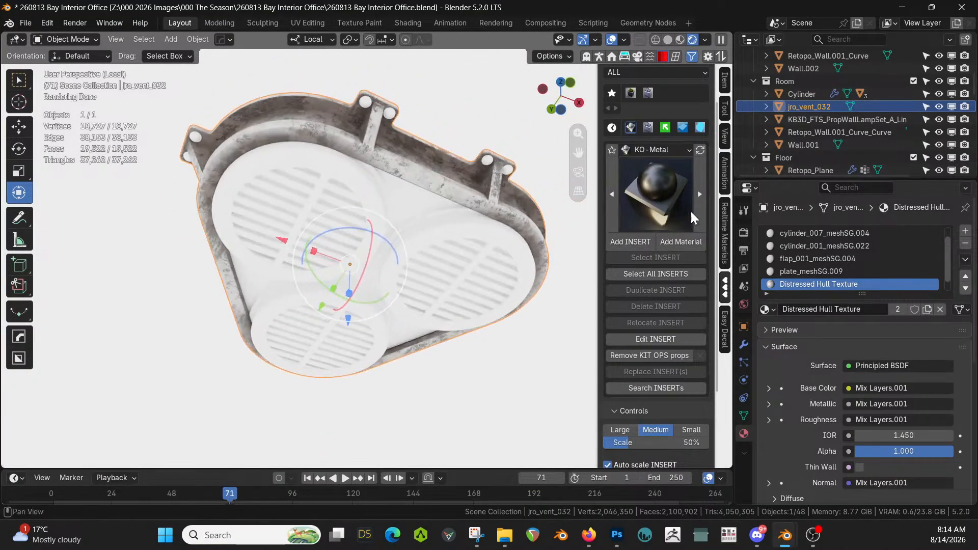
pyautogui.moveTo(495, 265); pyautogui.dragTo(488, 253, button='middle')
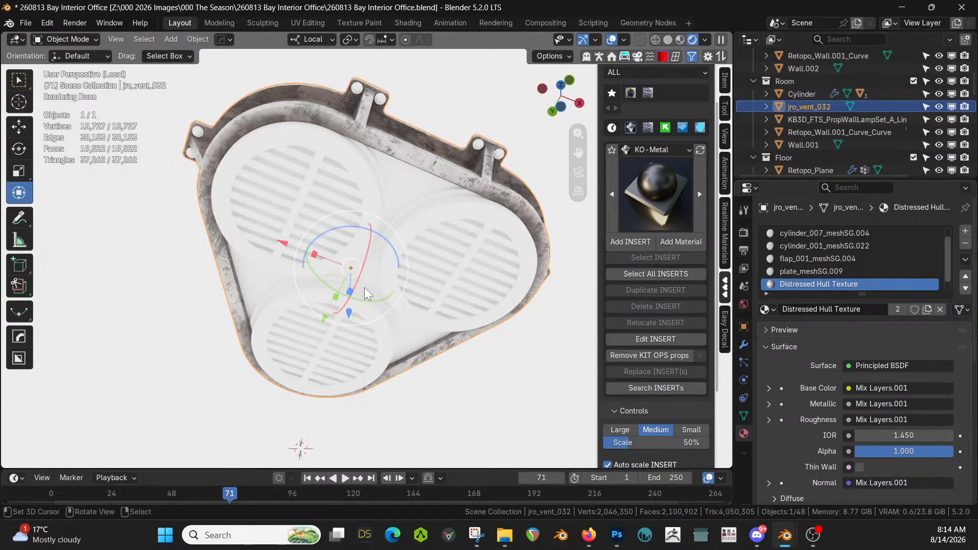
pyautogui.press('Tab')
pyautogui.press('a')
pyautogui.click(404, 154)
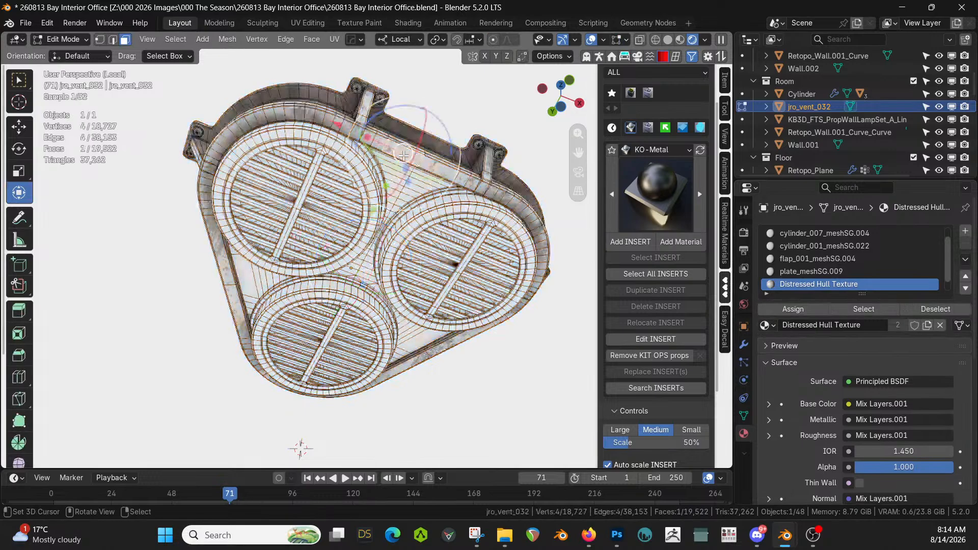
pyautogui.press('a')
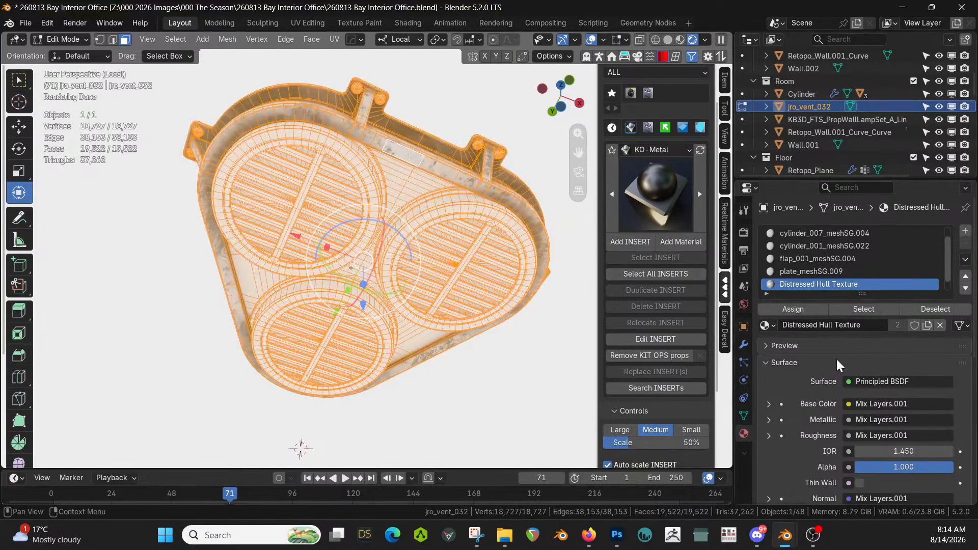
# Assign the Distressed Hull Texture material to the entire vent mesh and remove its unused material slots
pyautogui.click(798, 308)
pyautogui.press('Tab')
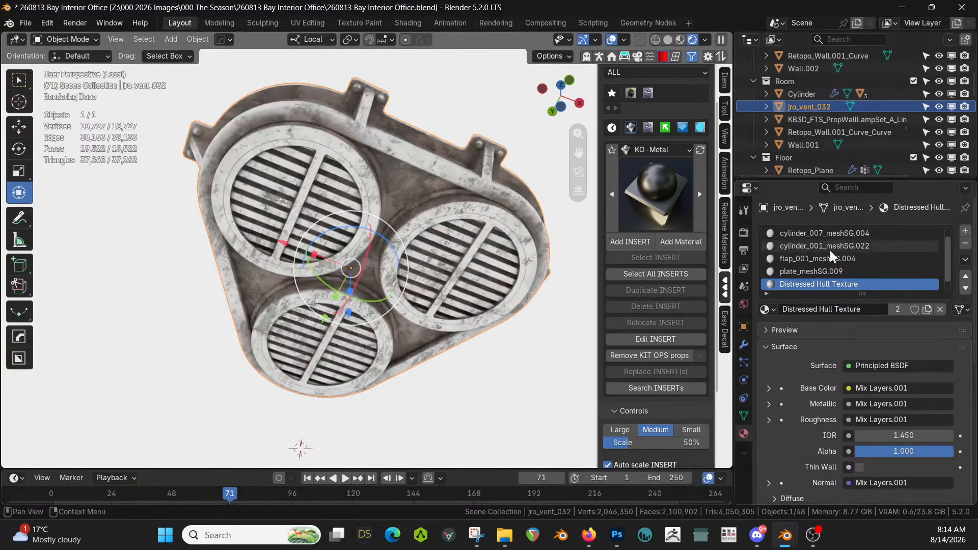
pyautogui.click(966, 259)
pyautogui.click(910, 311)
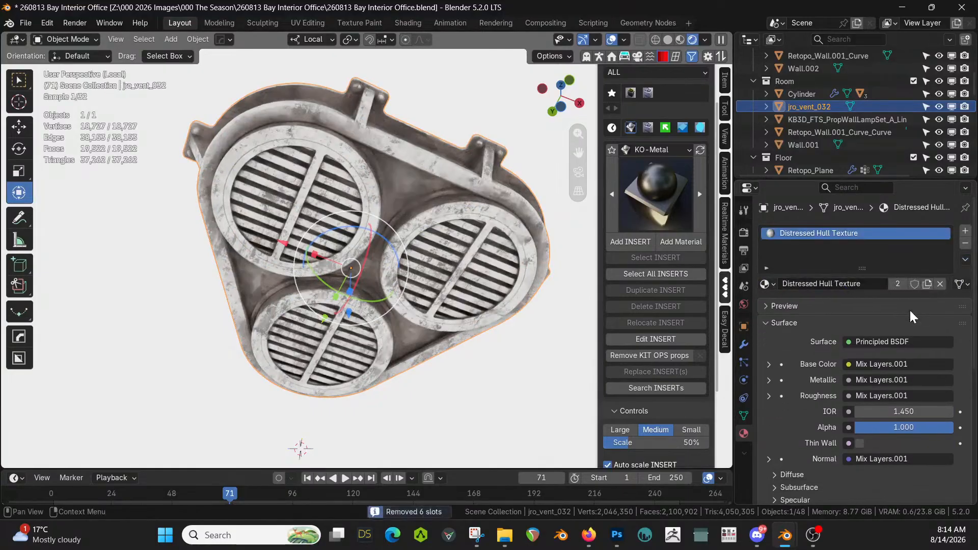
# Save the file and leave local view to return to the full room scene
pyautogui.moveTo(343, 225); pyautogui.dragTo(371, 268, button='middle')
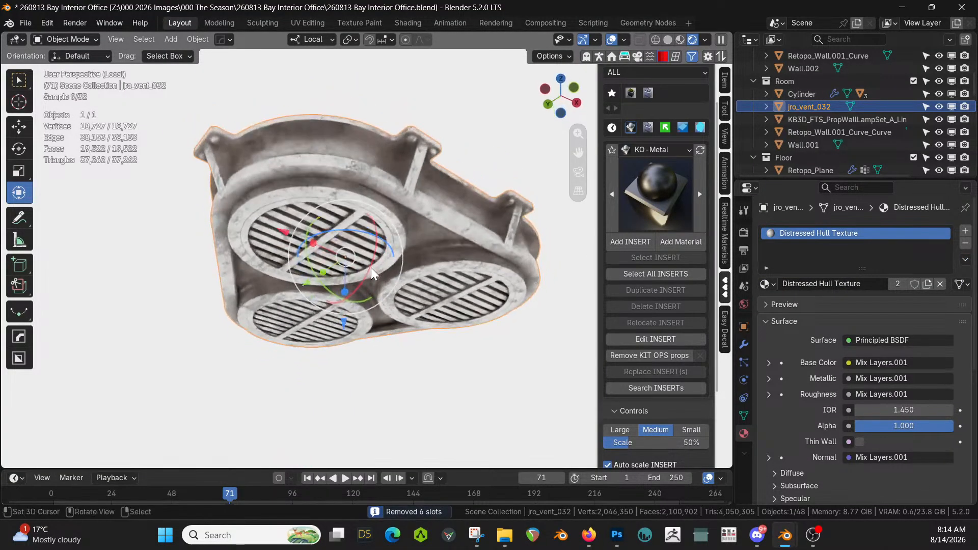
pyautogui.hotkey('ctrl', 's')
pyautogui.press('KP_Divide')
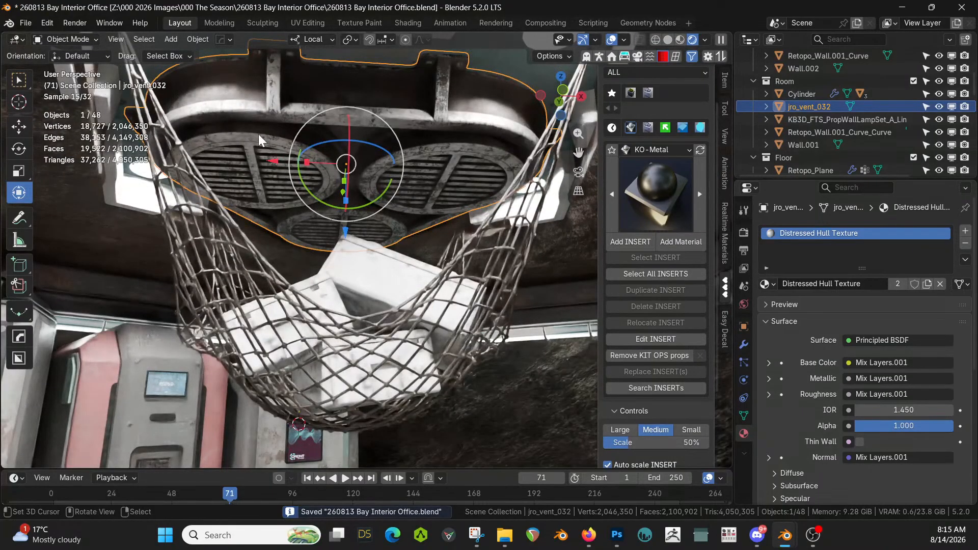
# Link the ceiling vent's Distressed Hull Texture material to the Cylinder_RLExtr and Cylinder_RLExtr.001 panel objects beside it
pyautogui.moveTo(187, 203); pyautogui.dragTo(334, 275, button='middle')
pyautogui.click(555, 224)
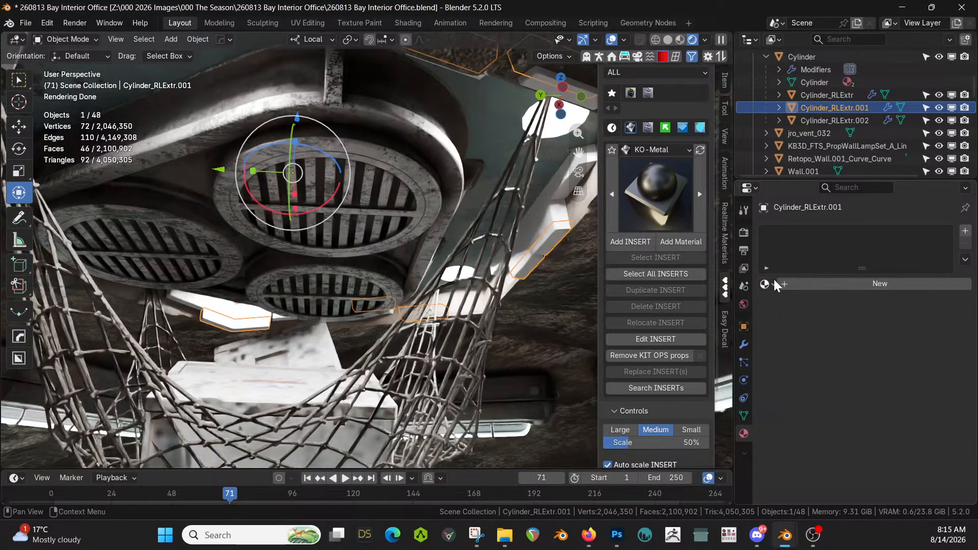
pyautogui.keyDown('shift'); pyautogui.click(560, 210); pyautogui.keyUp('shift')
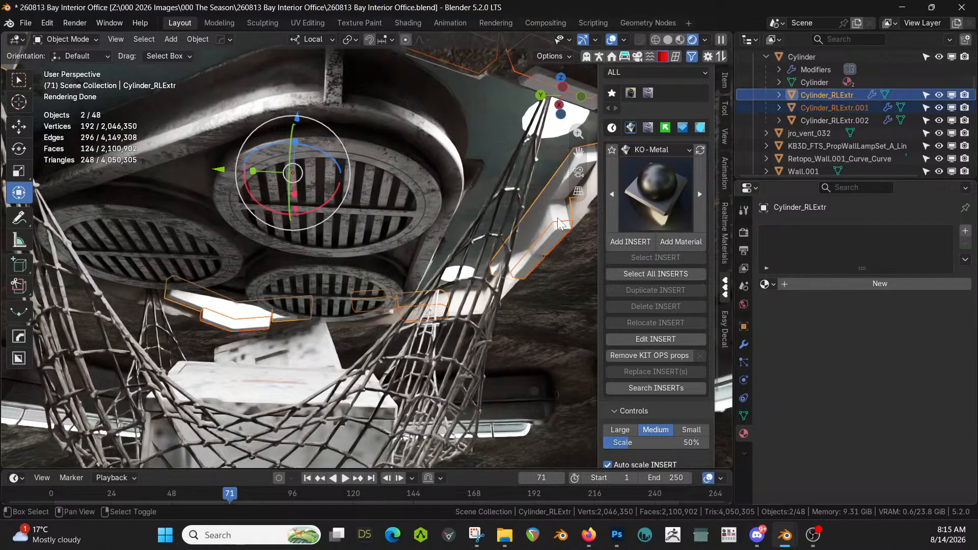
pyautogui.keyDown('shift'); pyautogui.click(388, 163); pyautogui.keyUp('shift')
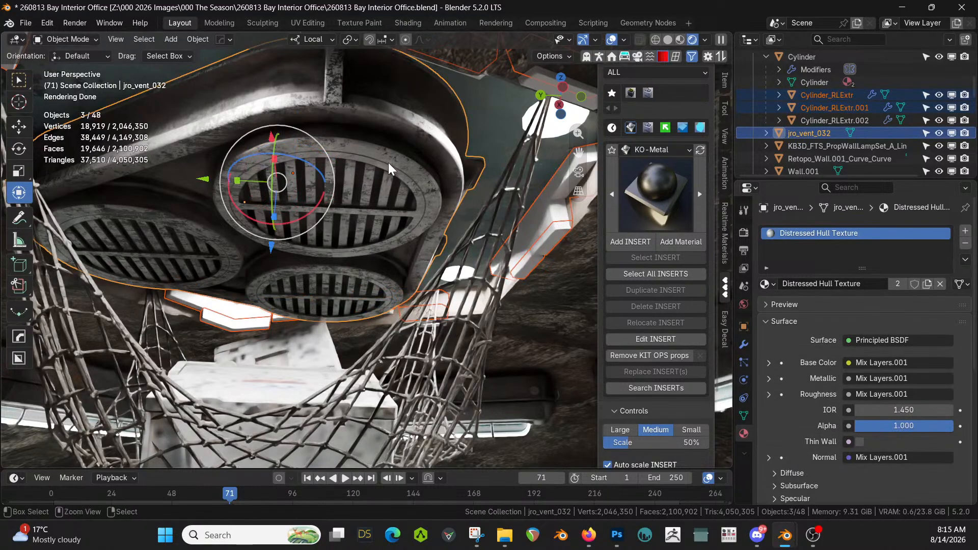
pyautogui.hotkey('ctrl', 'l')
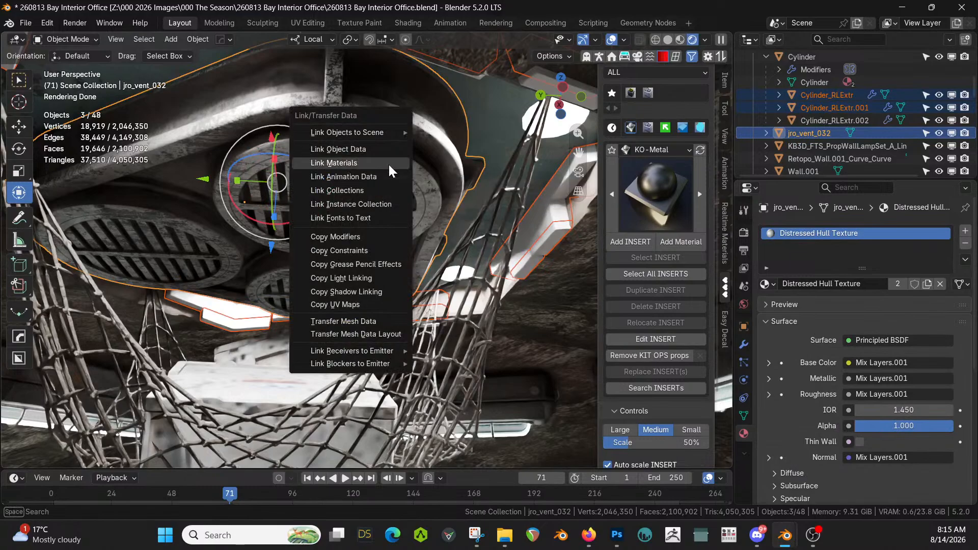
pyautogui.click(389, 164)
# Link the vent's Distressed Hull Texture material to the small Cylinder_RLExtr.002 panel as well
pyautogui.moveTo(492, 282)
pyautogui.mouseDown(button='middle')
pyautogui.moveTo(423, 255)
pyautogui.moveTo(336, 260)
pyautogui.moveTo(496, 301)
pyautogui.mouseUp(button='middle')
pyautogui.click(467, 292)
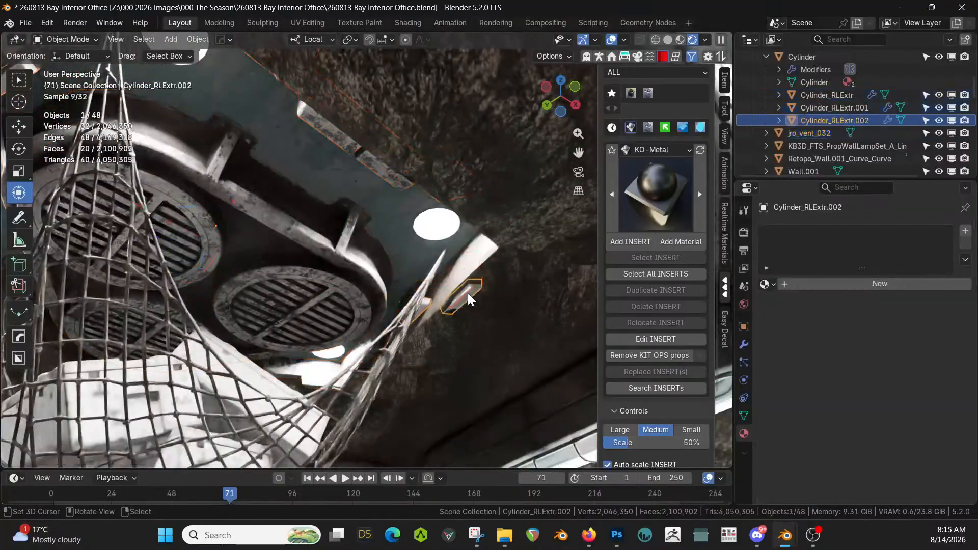
pyautogui.keyDown('shift'); pyautogui.click(310, 288); pyautogui.keyUp('shift')
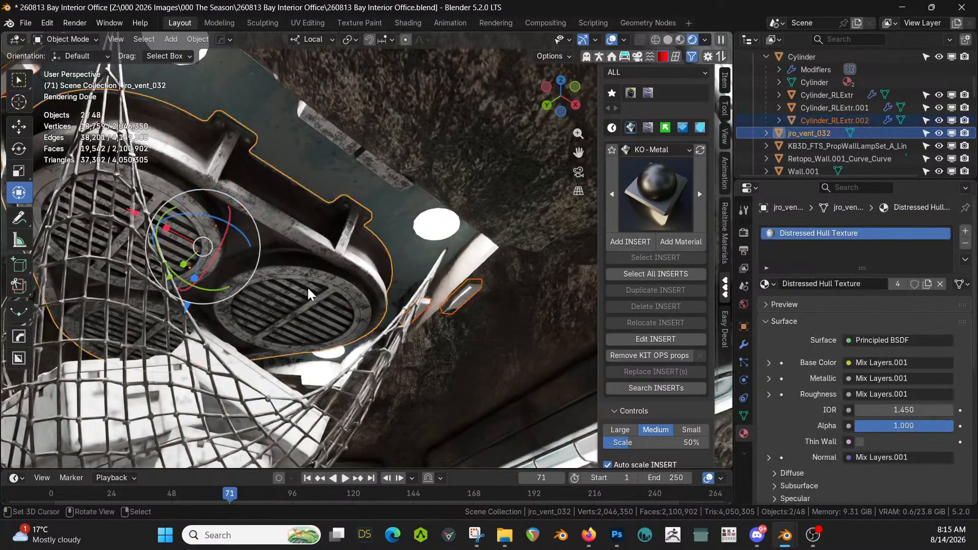
pyautogui.hotkey('ctrl', 'l')
pyautogui.click(308, 287)
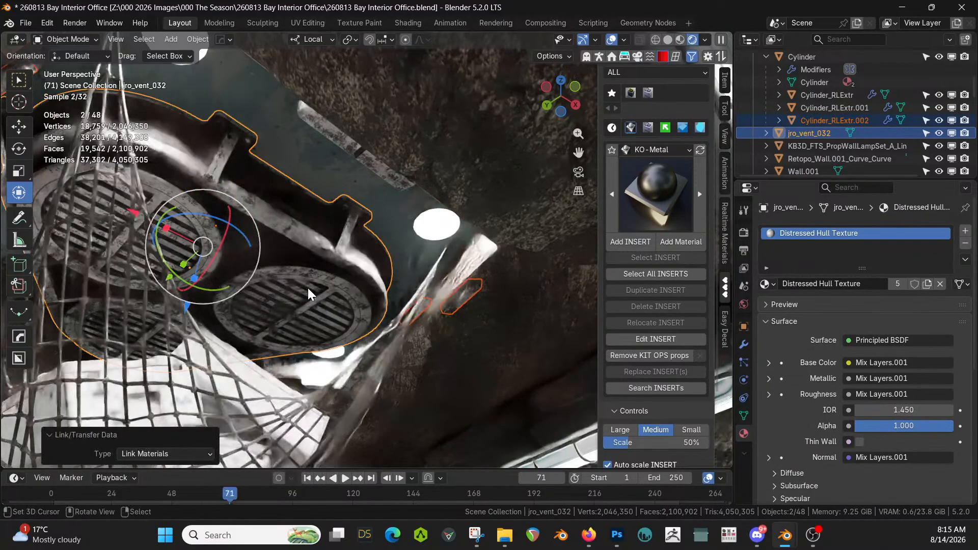
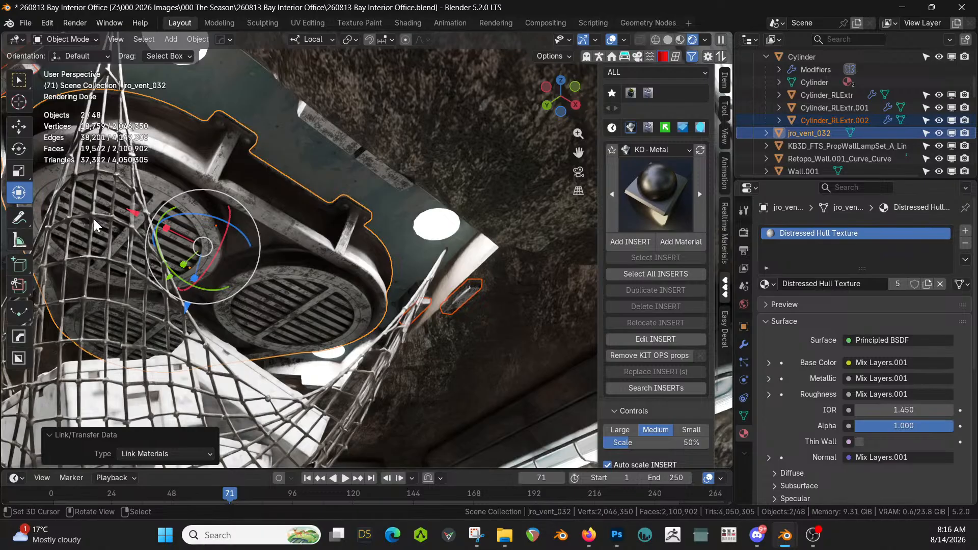
# Save the scene file with the newly linked panel materials
pyautogui.keyDown('shift'); pyautogui.moveTo(94, 219); pyautogui.dragTo(296, 243, button='middle'); pyautogui.keyUp('shift')
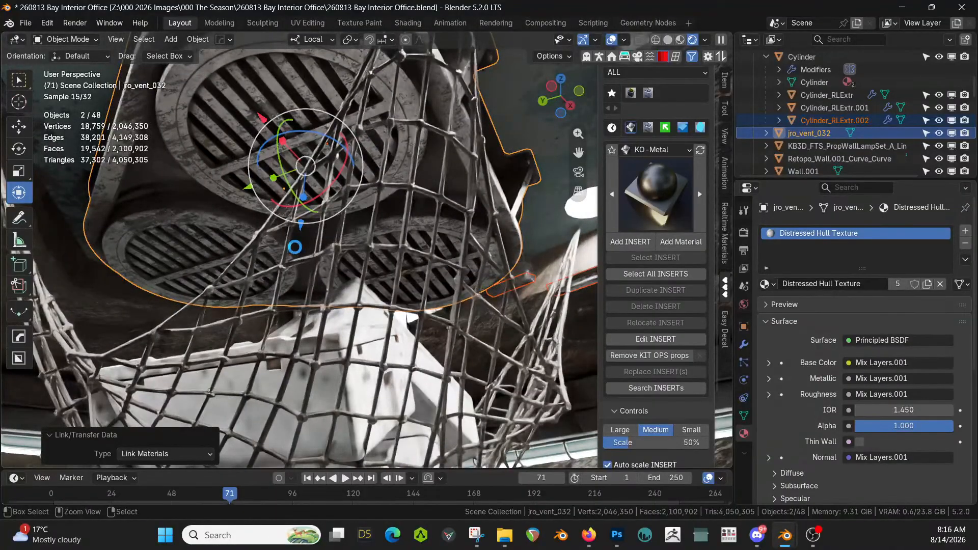
pyautogui.hotkey('ctrl', 's')
pyautogui.scroll(-5, 295, 247)
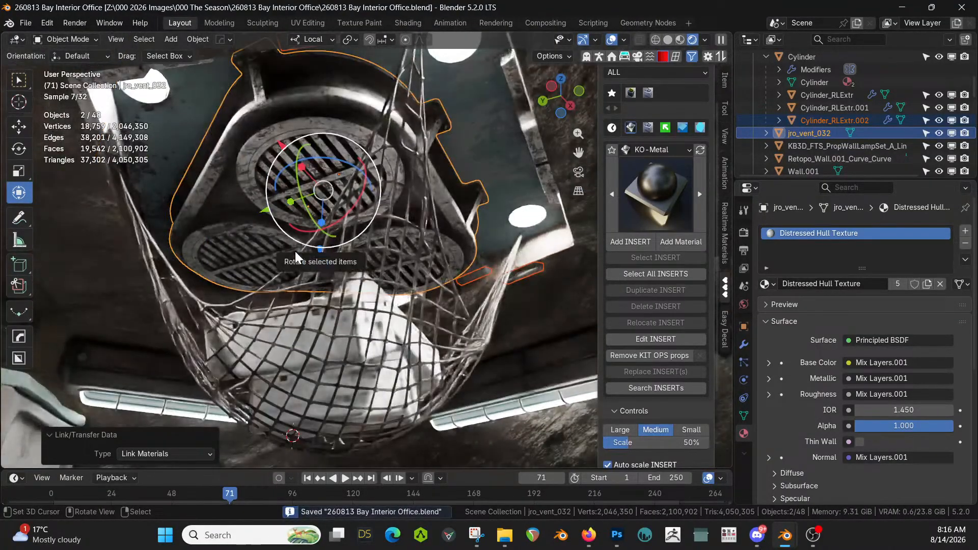
# Isolate the brick wall object Wall.001 in local view with solid viewport shading
pyautogui.moveTo(295, 254); pyautogui.dragTo(245, 153, button='middle')
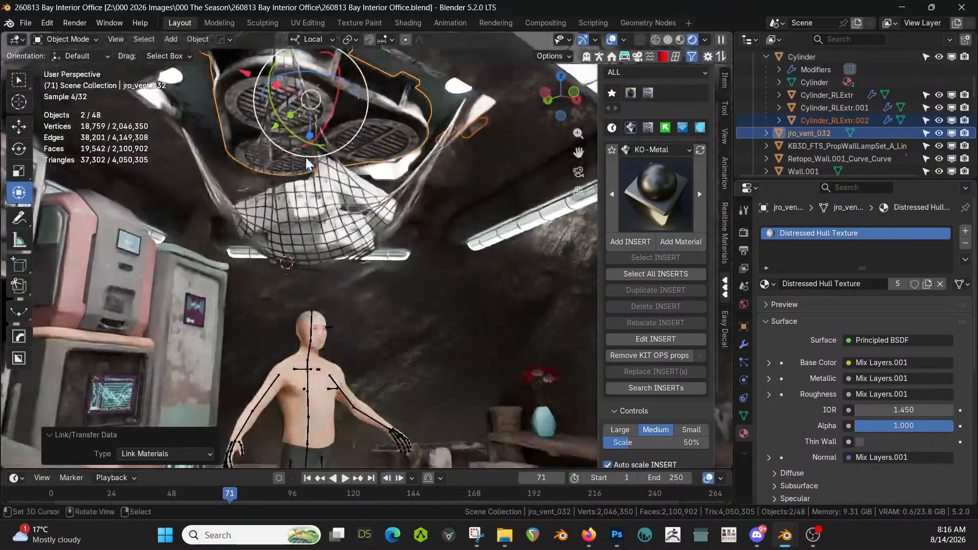
pyautogui.scroll(-4, 347, 242)
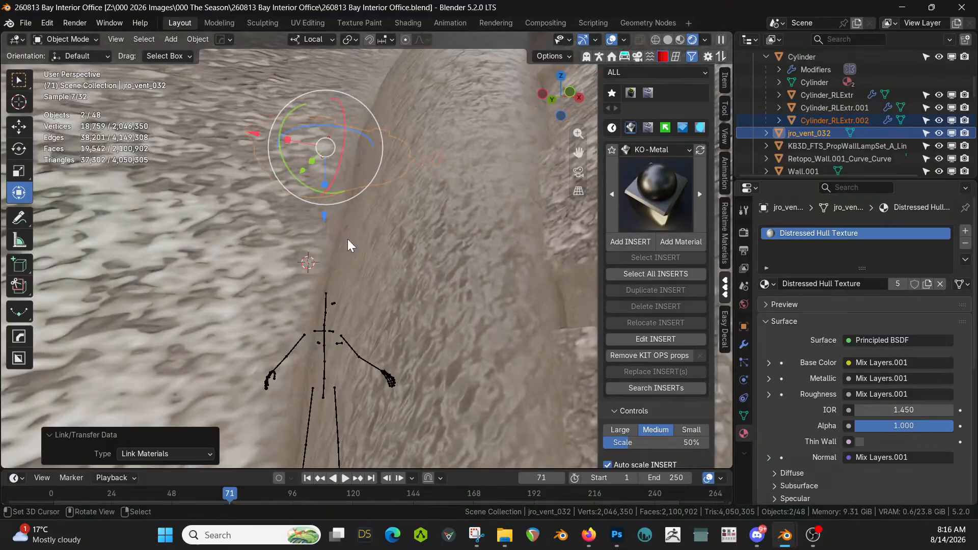
pyautogui.scroll(2, 347, 239)
pyautogui.moveTo(346, 238); pyautogui.dragTo(298, 167, button='middle')
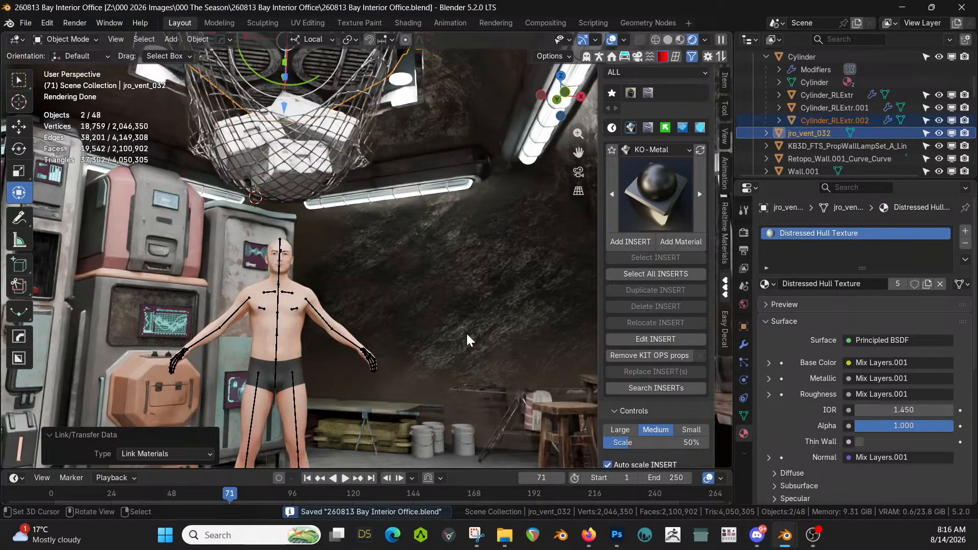
pyautogui.moveTo(467, 335); pyautogui.dragTo(436, 279, button='middle')
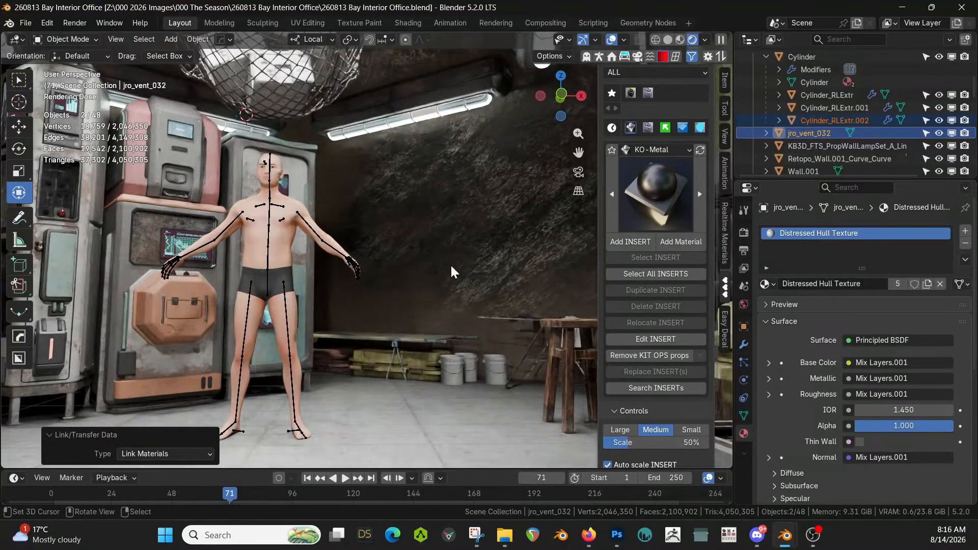
pyautogui.click(476, 179)
pyautogui.press('z')
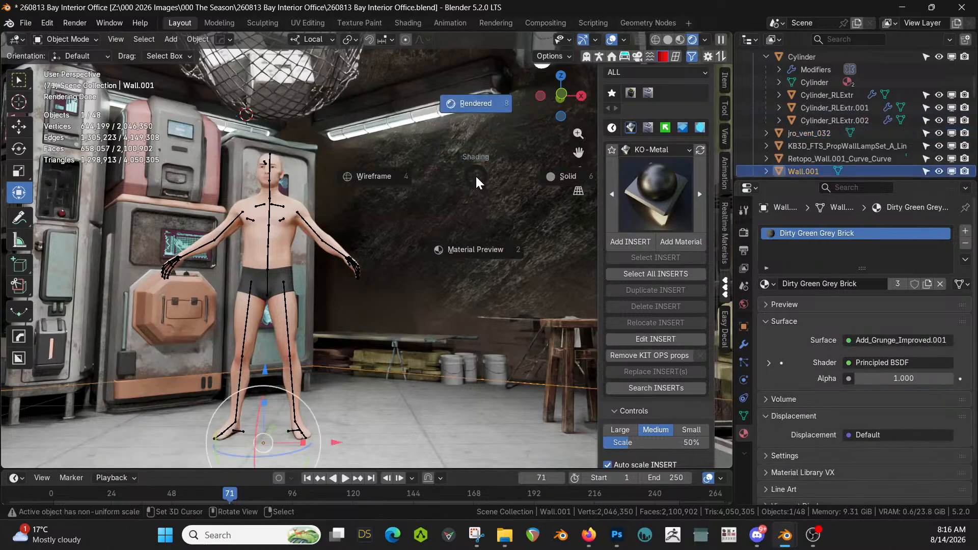
pyautogui.press('6')
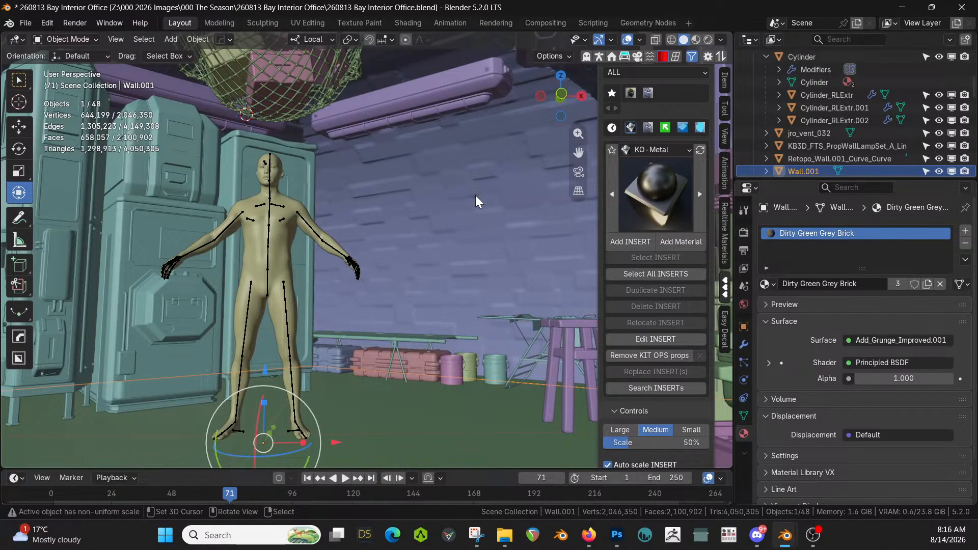
pyautogui.press('KP_Divide')
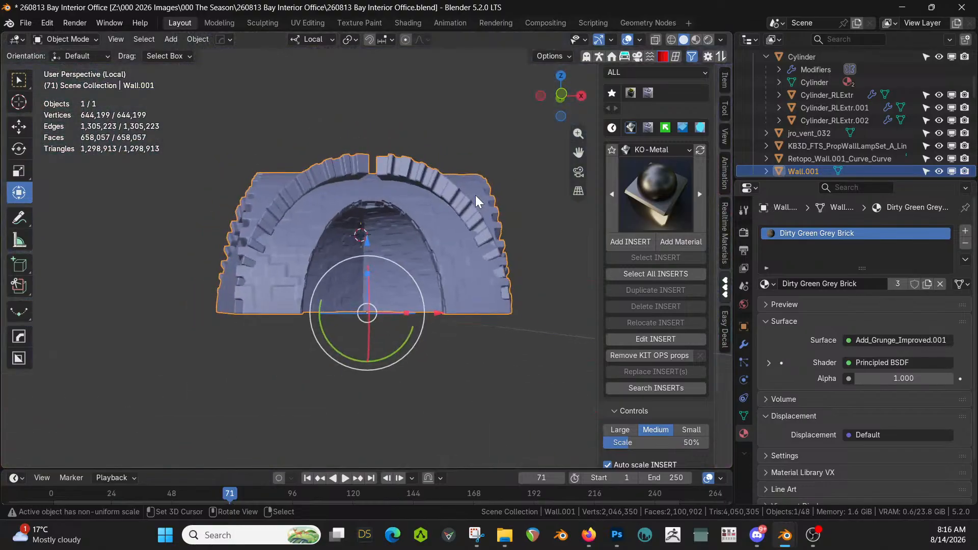
# Circle-select a patch of faces on the inner side of the brick wall in Edit Mode, ending in Object Mode
pyautogui.moveTo(478, 192); pyautogui.dragTo(518, 197, button='middle')
pyautogui.press('Tab')
pyautogui.scroll(5, 505, 233)
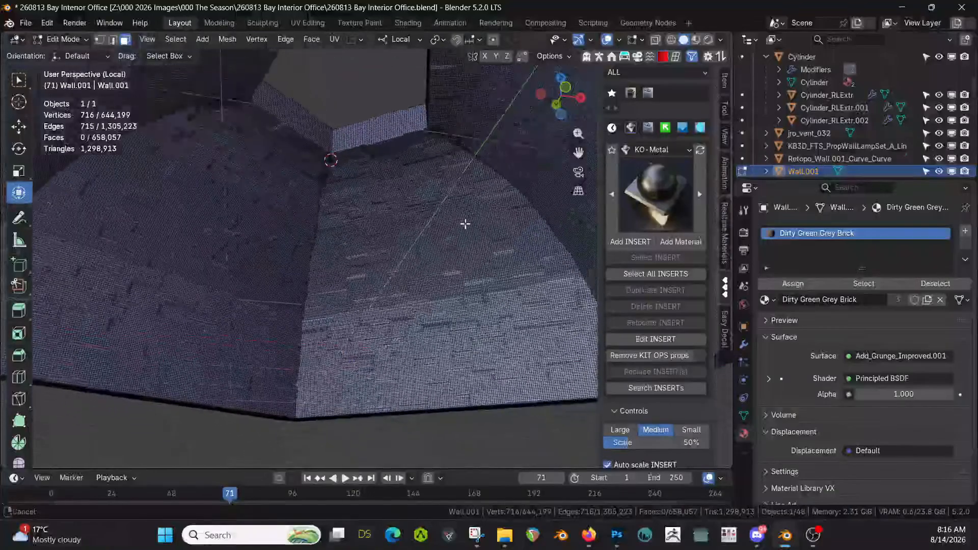
pyautogui.press('c')
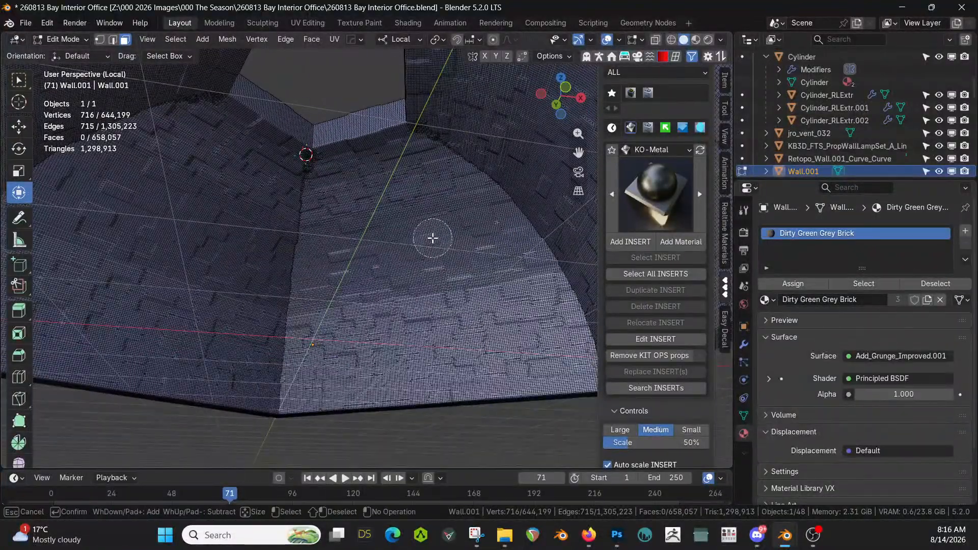
pyautogui.moveTo(431, 252)
pyautogui.mouseDown()
pyautogui.moveTo(382, 284)
pyautogui.moveTo(366, 231)
pyautogui.moveTo(403, 220)
pyautogui.moveTo(466, 257)
pyautogui.moveTo(504, 316)
pyautogui.moveTo(530, 326)
pyautogui.moveTo(449, 352)
pyautogui.moveTo(360, 340)
pyautogui.moveTo(336, 349)
pyautogui.moveTo(354, 286)
pyautogui.moveTo(373, 264)
pyautogui.moveTo(413, 267)
pyautogui.mouseUp()
pyautogui.rightClick(453, 286)
pyautogui.press('Tab')
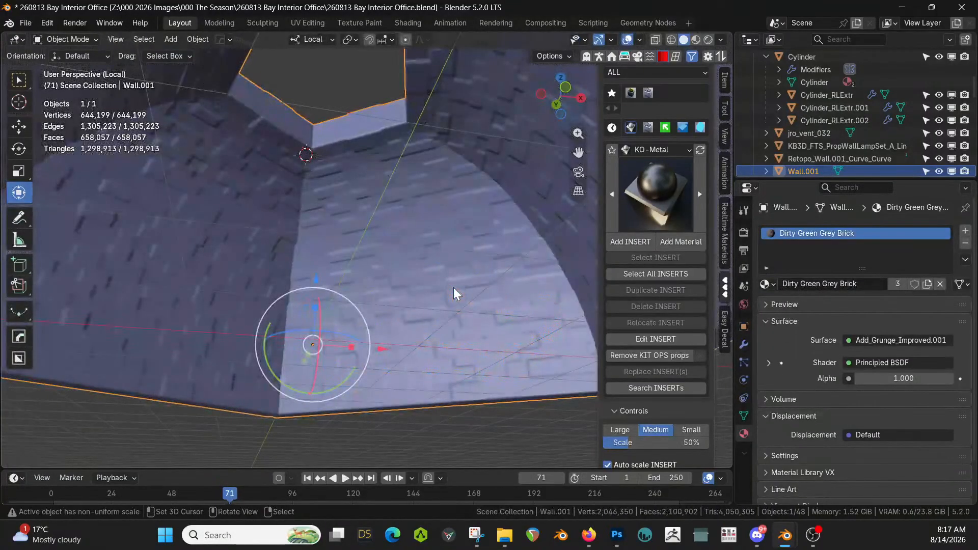
# Run Random Tubes on the wall with an amount of 10 and 50 align segments
pyautogui.hotkey('ctrl', 'alt', 'x')
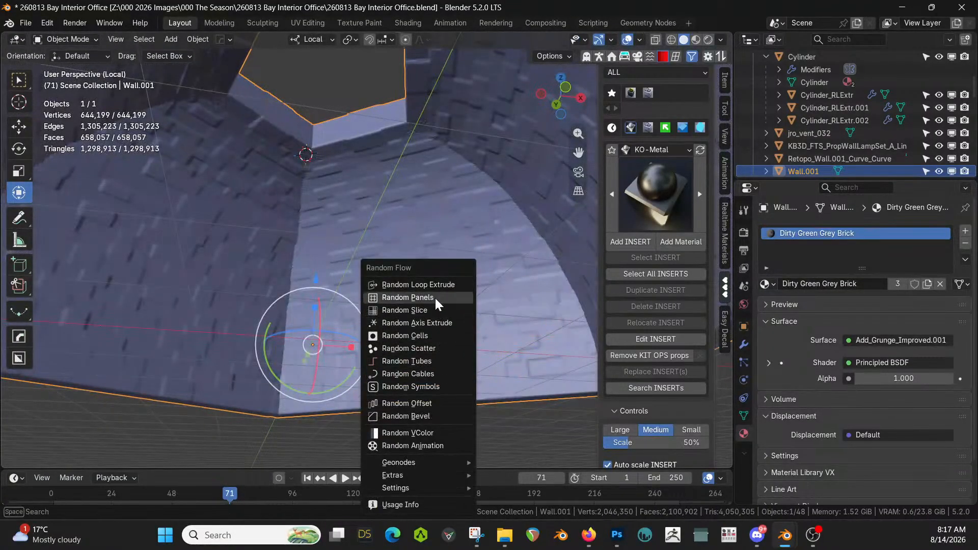
pyautogui.click(433, 360)
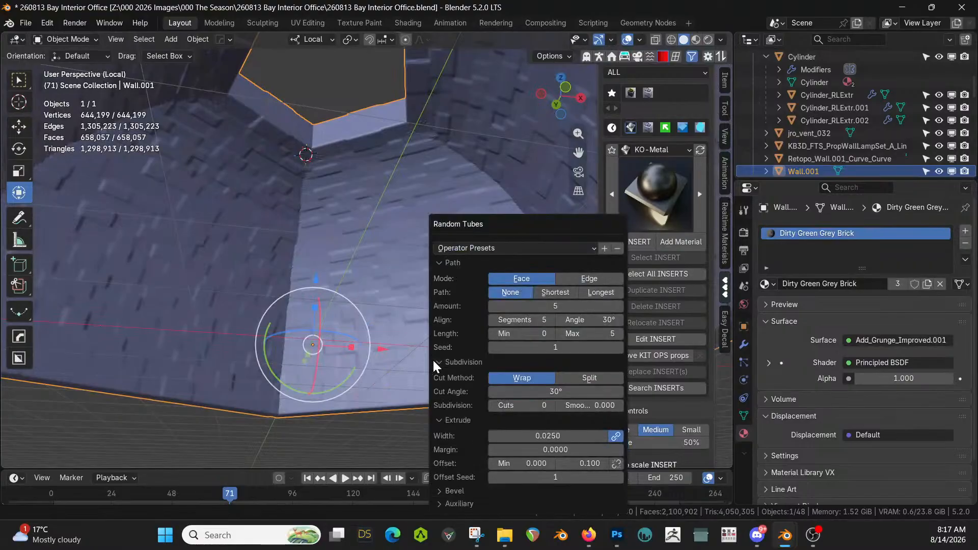
pyautogui.click(559, 306)
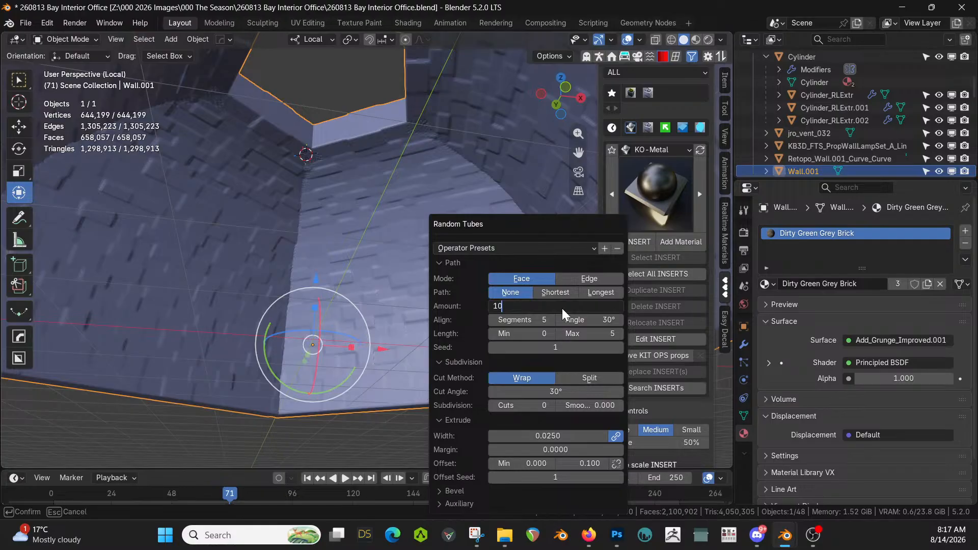
pyautogui.press('Return')
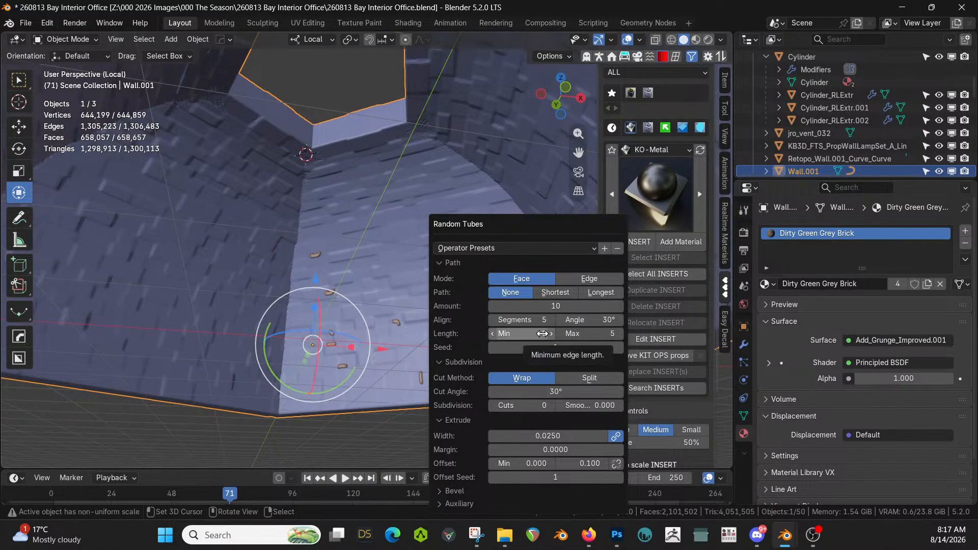
pyautogui.click(520, 319)
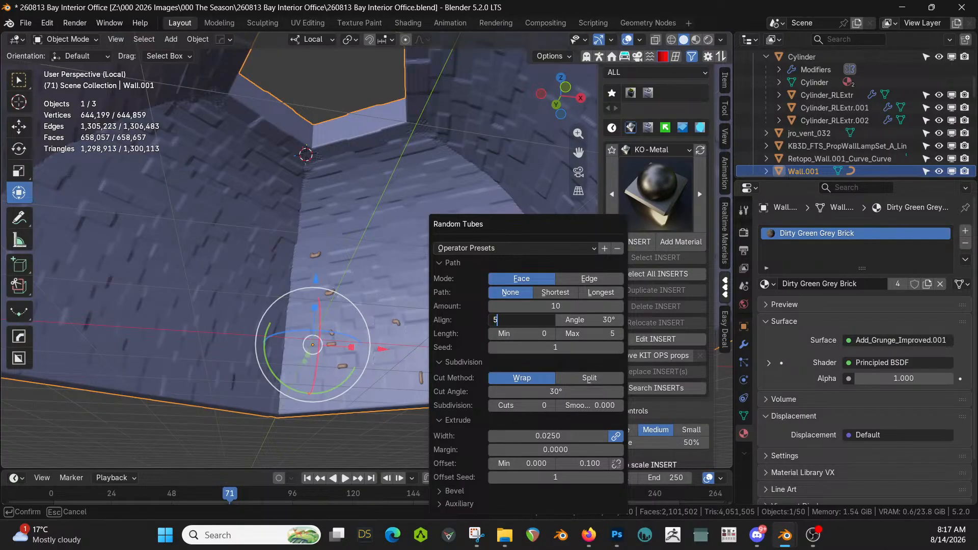
pyautogui.press('Return')
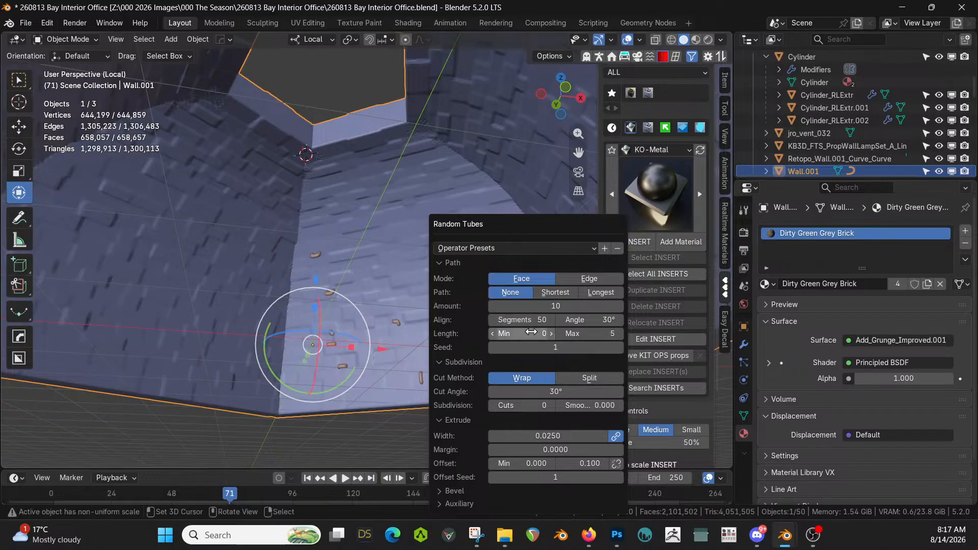
# Set the random tubes' length to a minimum of 10 and a maximum of 50
pyautogui.click(531, 332)
pyautogui.write('1')
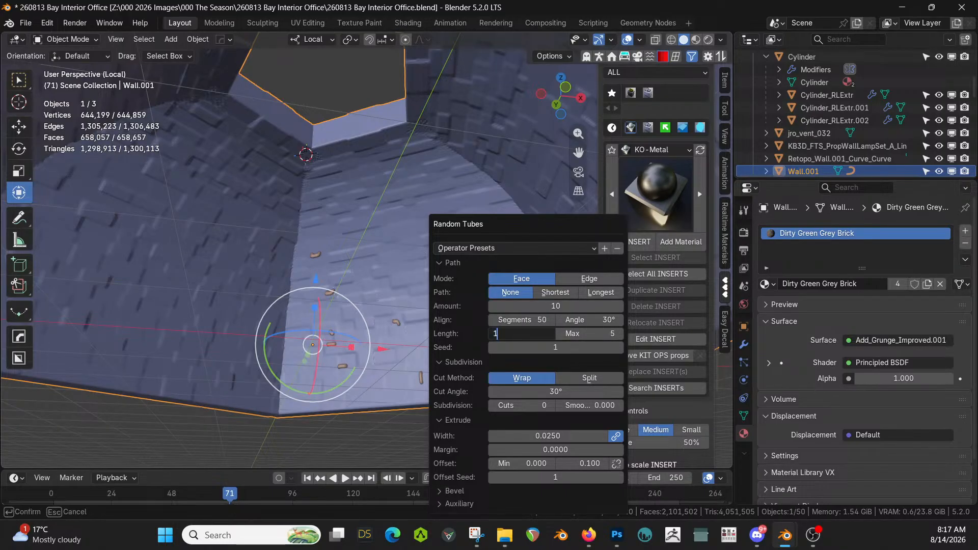
pyautogui.write('0')
pyautogui.press('Return')
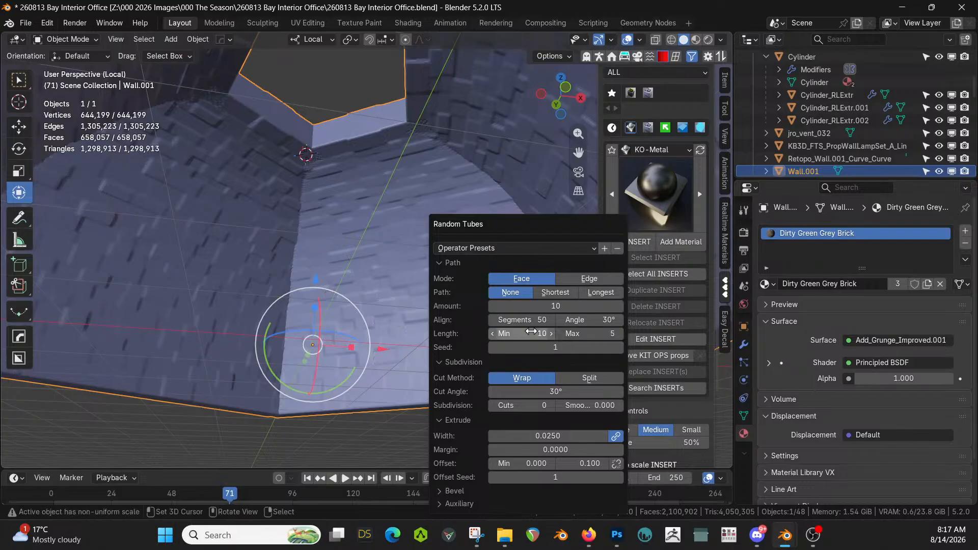
pyautogui.click(600, 333)
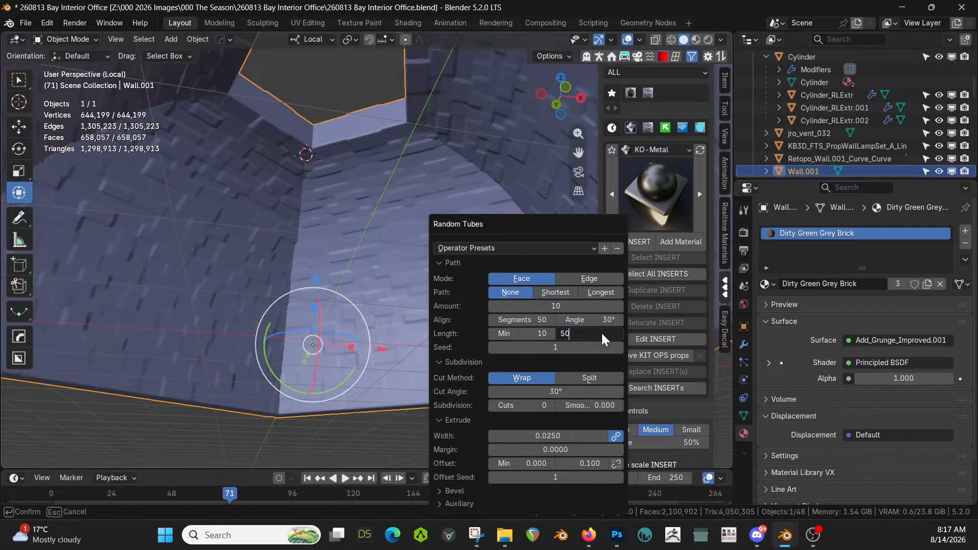
pyautogui.press('Return')
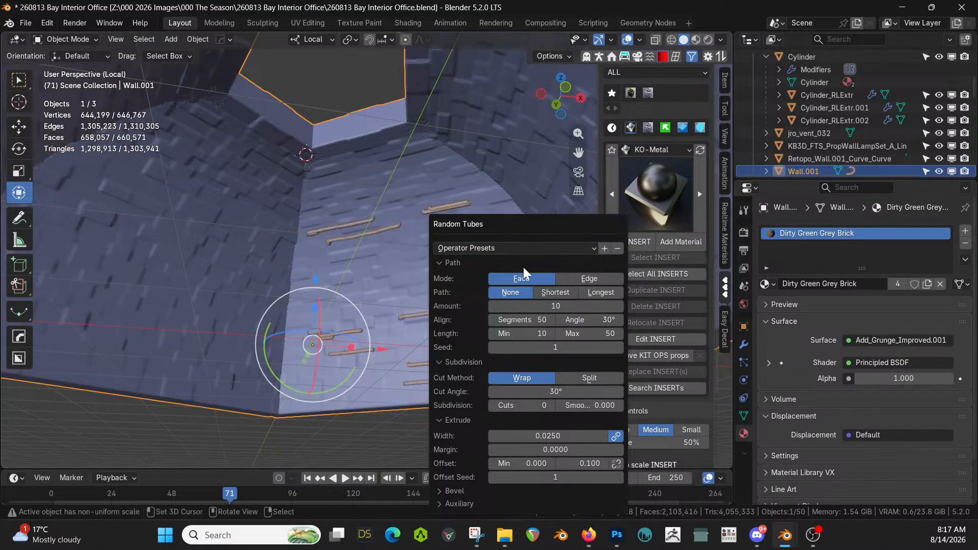
pyautogui.moveTo(374, 306); pyautogui.dragTo(366, 228, button='middle')
pyautogui.scroll(3, 432, 319)
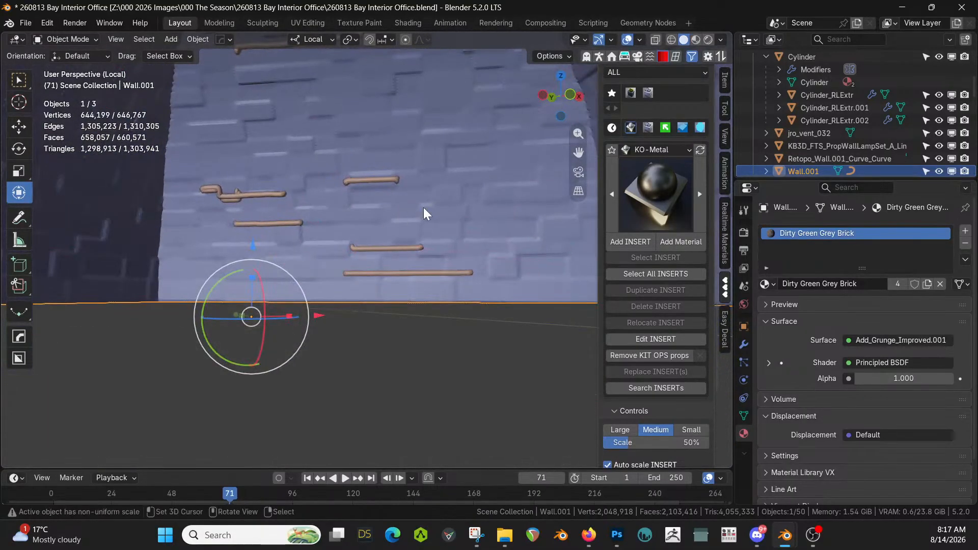
# Reopen the Random Tubes settings and set the tube width to 0.05
pyautogui.scroll(-3, 423, 207)
pyautogui.moveTo(424, 210); pyautogui.dragTo(415, 210, button='middle')
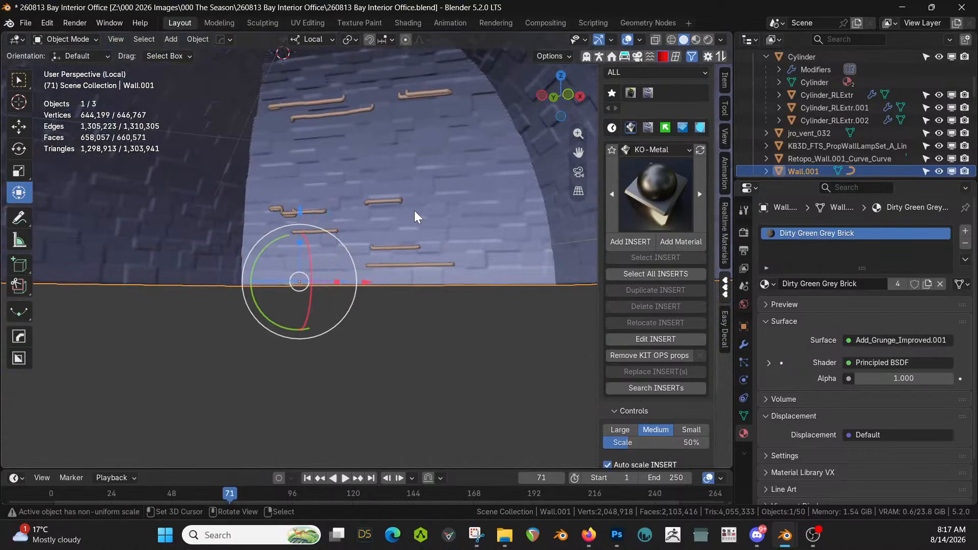
pyautogui.press('F9')
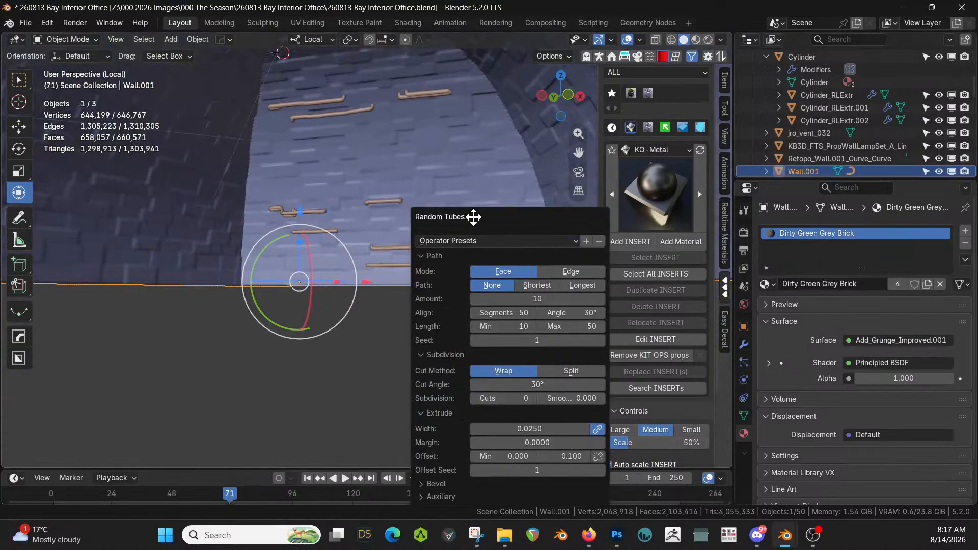
pyautogui.moveTo(469, 214); pyautogui.dragTo(589, 155)
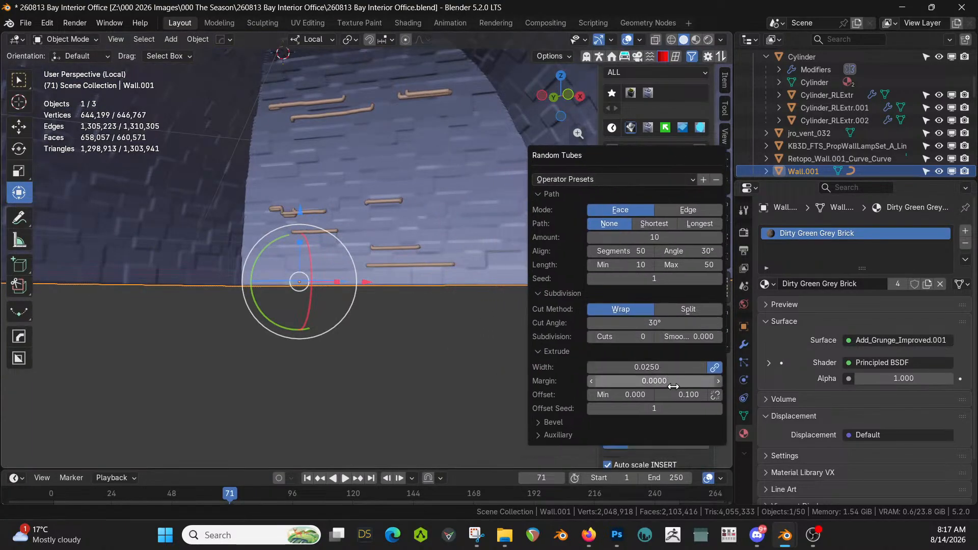
pyautogui.click(663, 367)
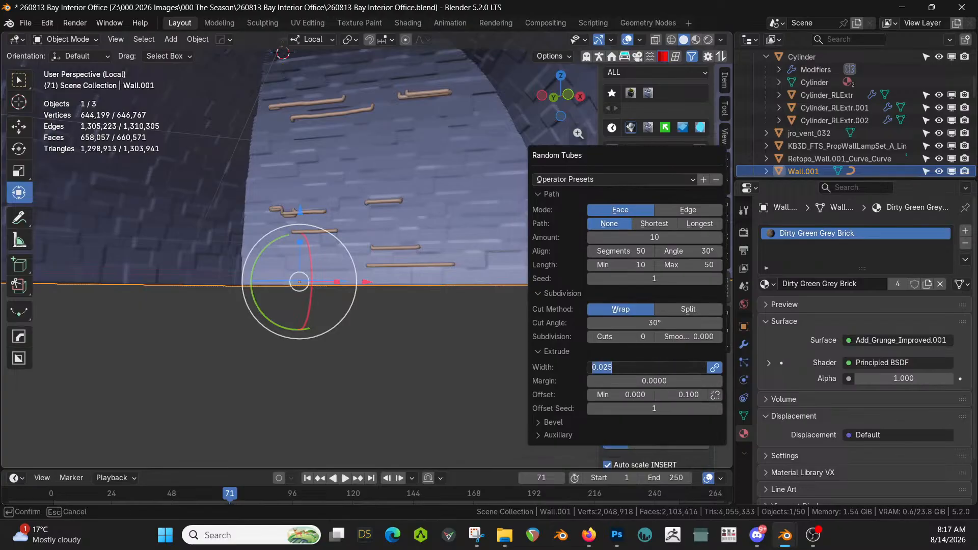
pyautogui.write('.05')
pyautogui.press('Return')
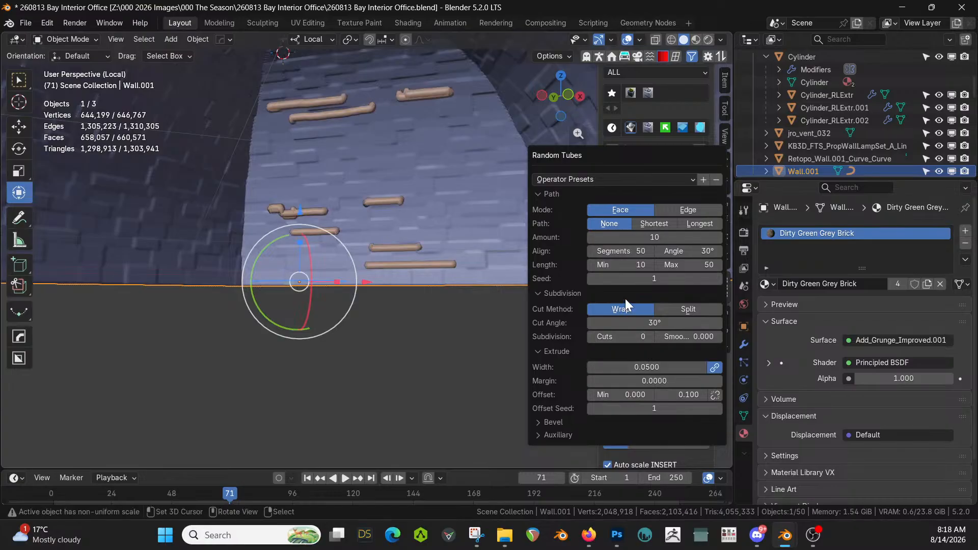
# Enable Limit Body among the auxiliary Random Tubes options and set the path mode to Longest
pyautogui.click(534, 435)
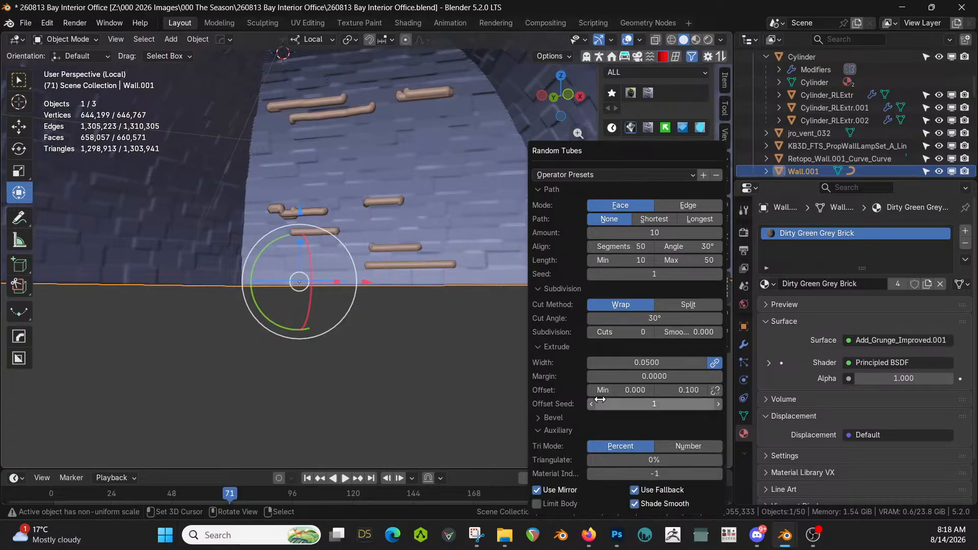
pyautogui.click(539, 503)
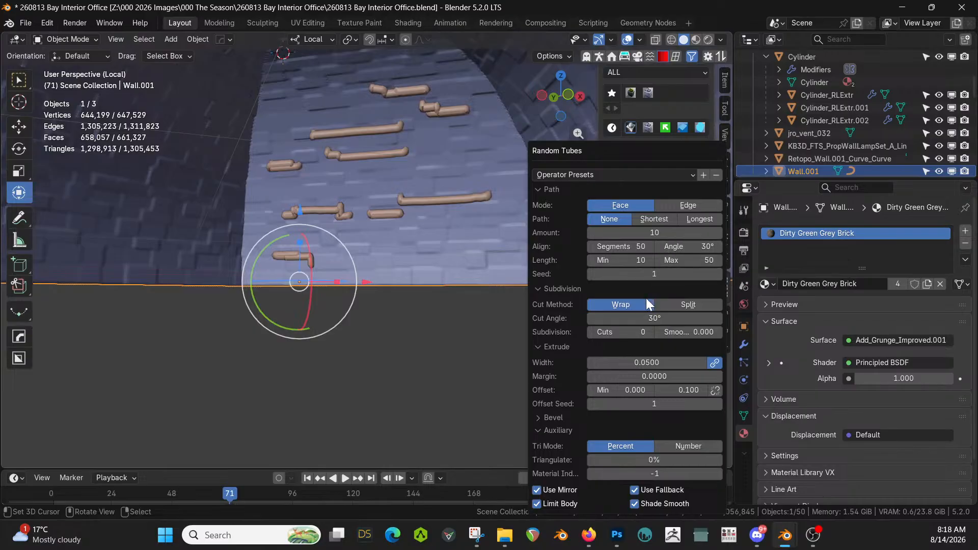
pyautogui.click(701, 220)
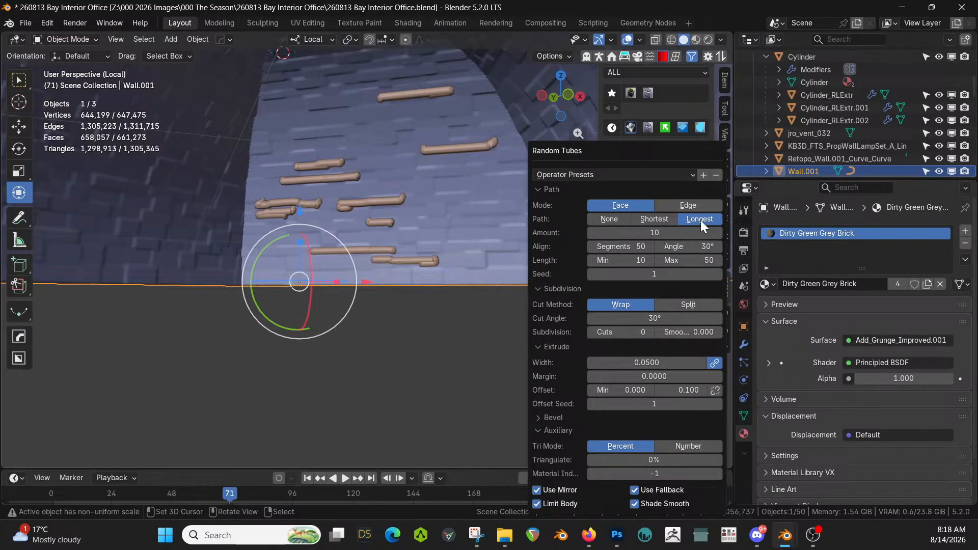
# Try a minimum tube length of 50, and settle on 25
pyautogui.click(624, 256)
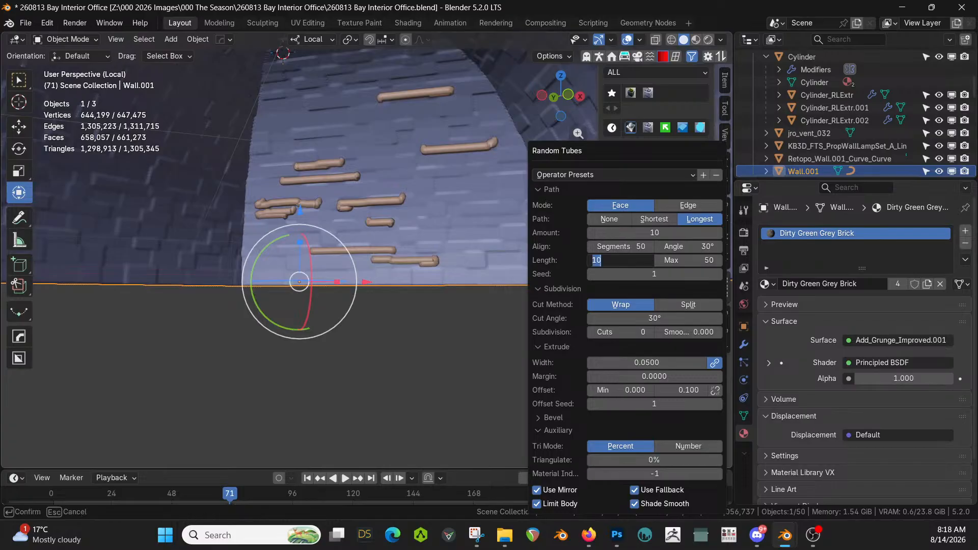
pyautogui.write('50')
pyautogui.press('Return')
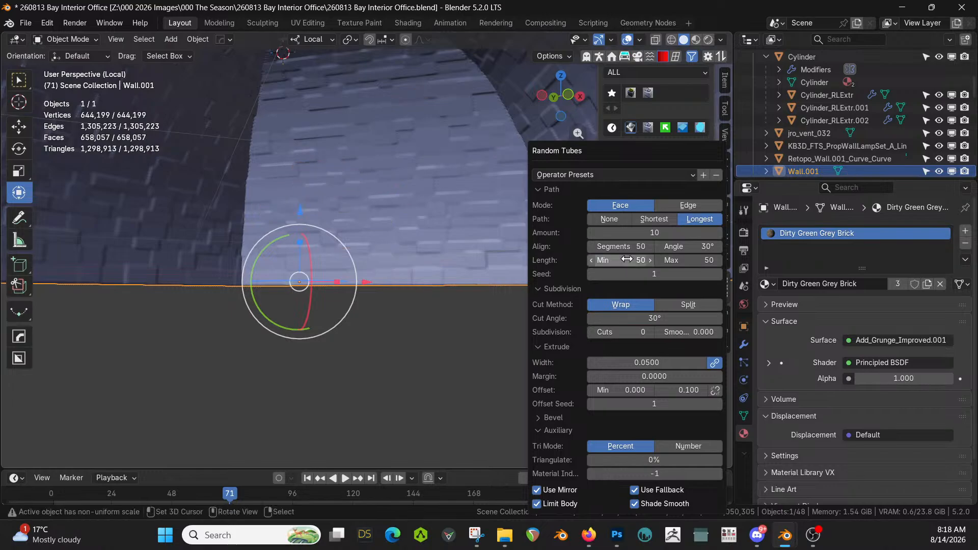
pyautogui.click(627, 260)
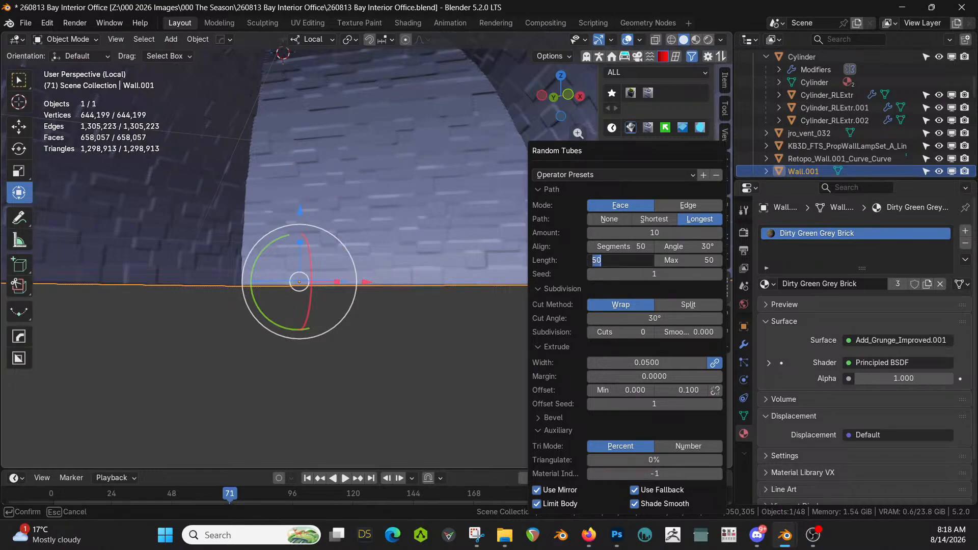
pyautogui.write('25')
pyautogui.press('Return')
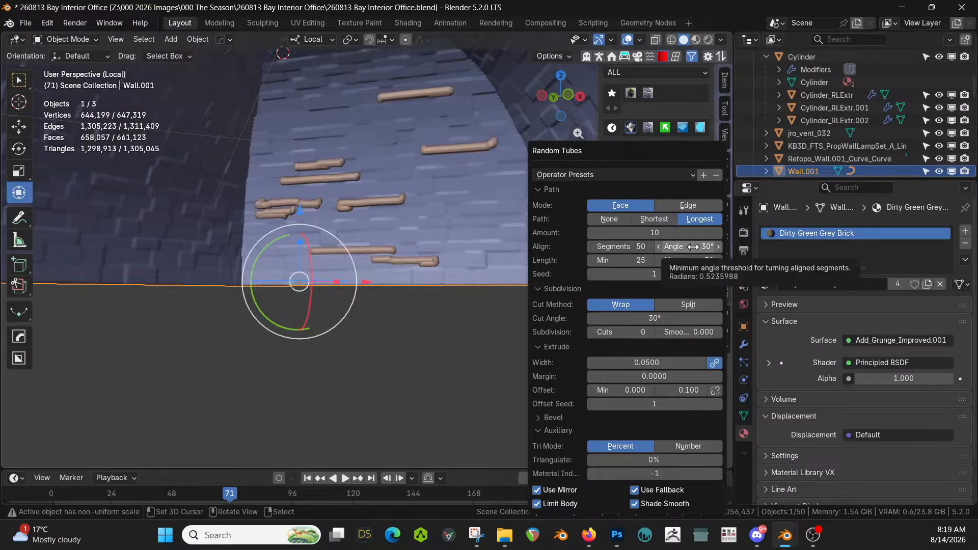
# Try an align angle of 90° for the random tubes, and settle on 45°
pyautogui.click(694, 247)
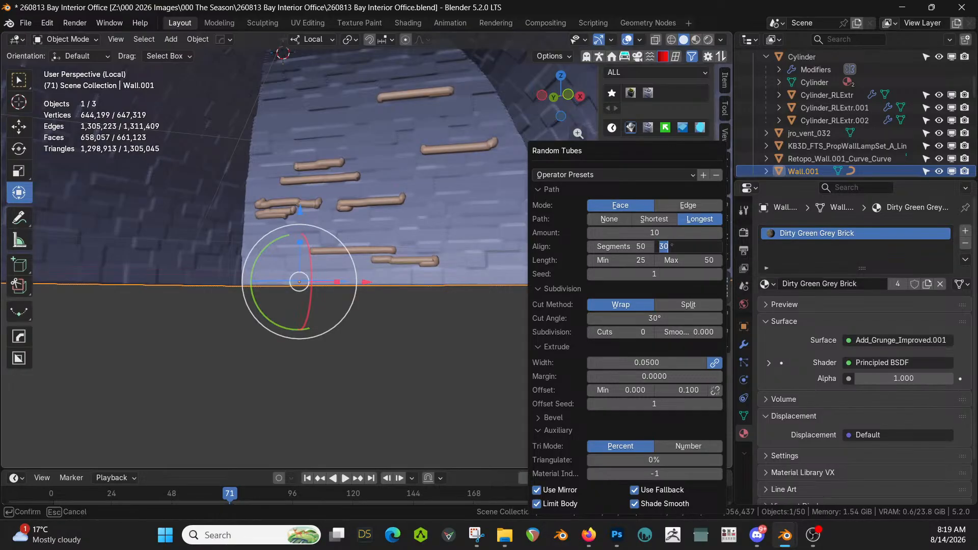
pyautogui.write('90')
pyautogui.press('Return')
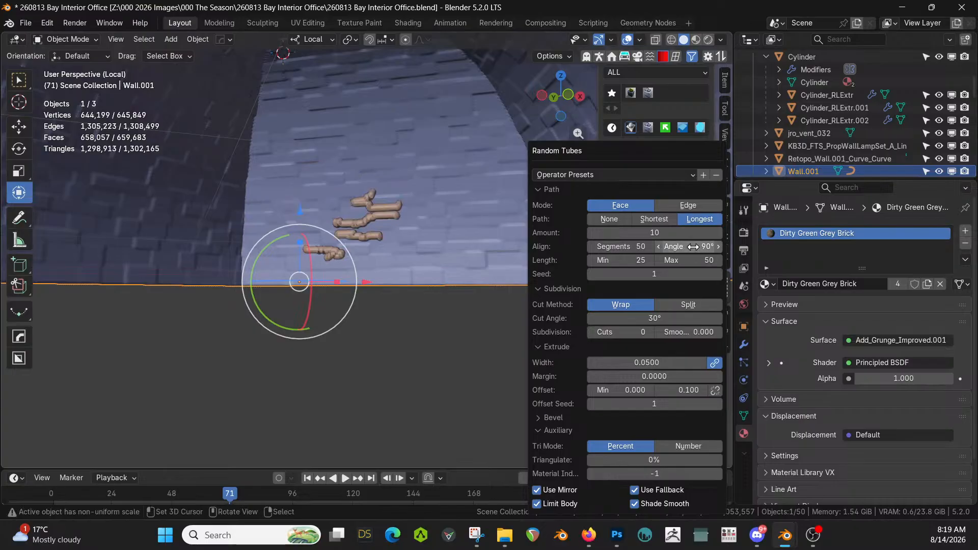
pyautogui.click(694, 246)
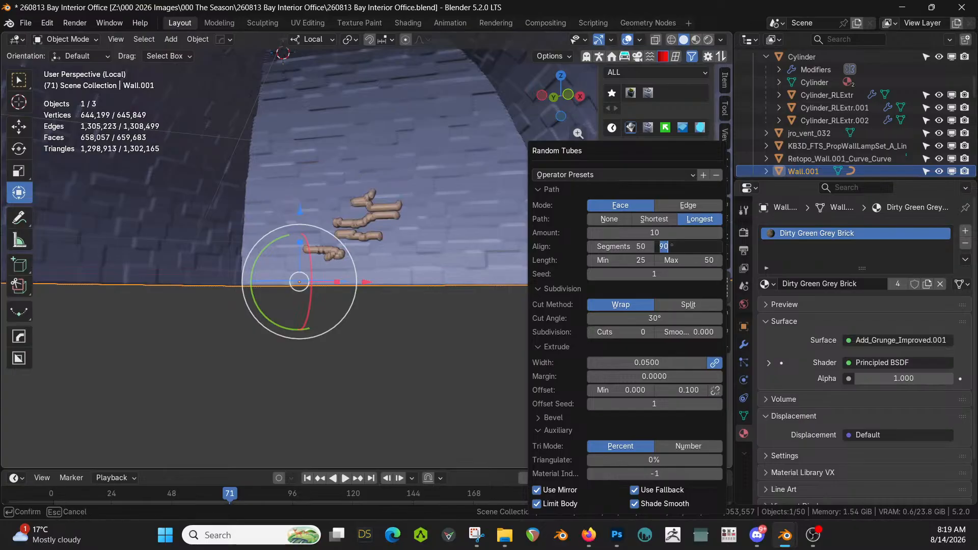
pyautogui.write('45')
pyautogui.press('Return')
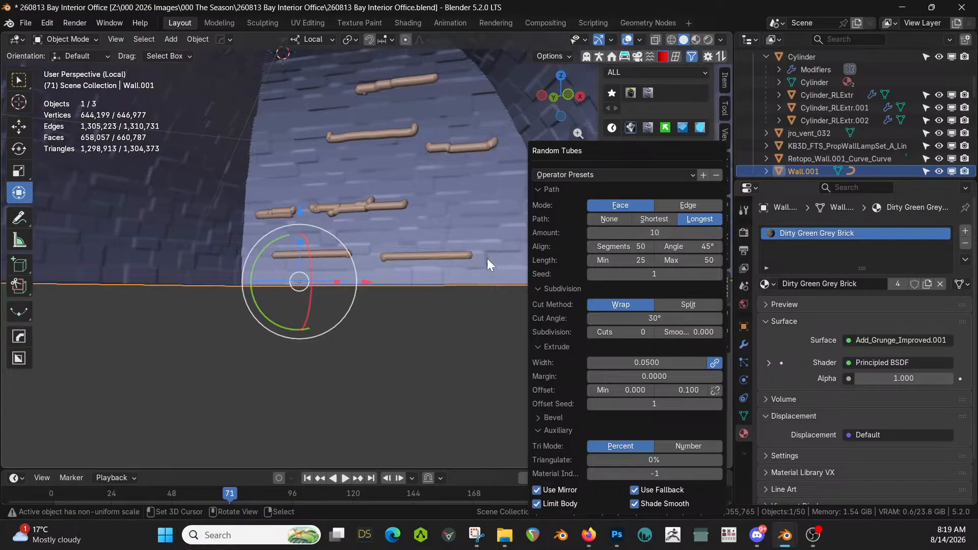
# Delete the generated tubes from the wall and reselect the brick wall object
pyautogui.click(429, 256)
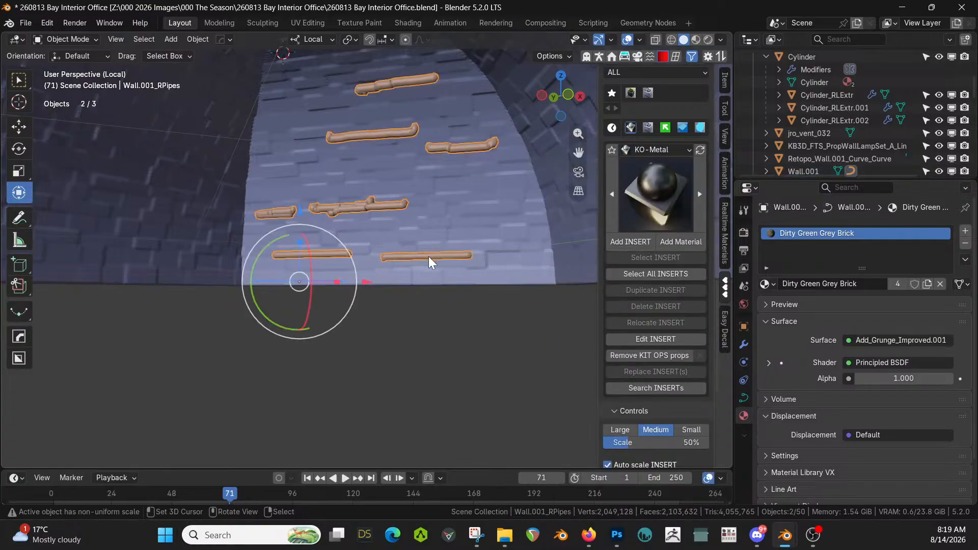
pyautogui.press('Delete')
pyautogui.moveTo(432, 249)
pyautogui.mouseDown(button='middle')
pyautogui.moveTo(451, 246)
pyautogui.moveTo(421, 249)
pyautogui.moveTo(439, 257)
pyautogui.mouseUp(button='middle')
pyautogui.click(377, 225)
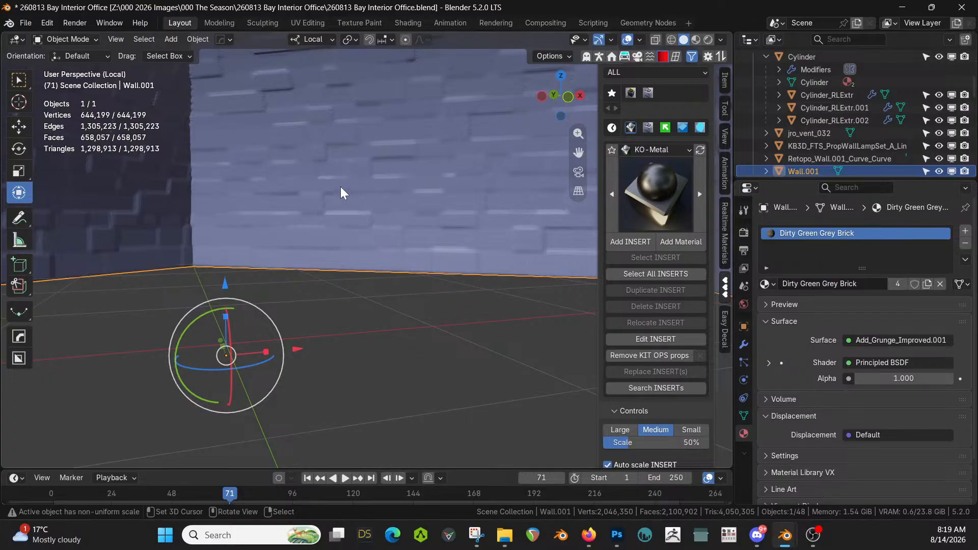
# Add a plane mesh at the wall and rotate it 36° about its local Z axis
pyautogui.hotkey('shift', 'a')
pyautogui.moveTo(362, 176)
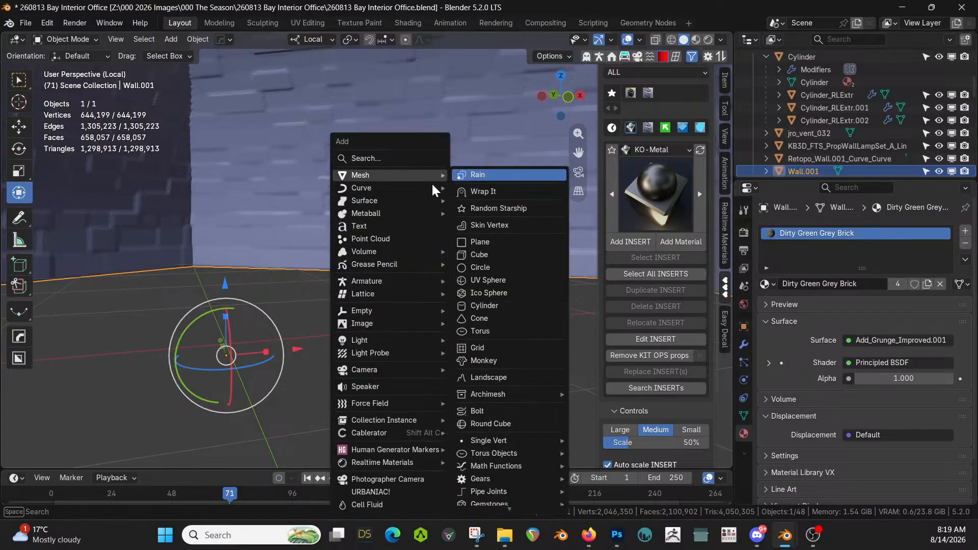
pyautogui.click(486, 242)
pyautogui.moveTo(488, 240); pyautogui.dragTo(455, 265, button='middle')
pyautogui.press('r')
pyautogui.press('z')
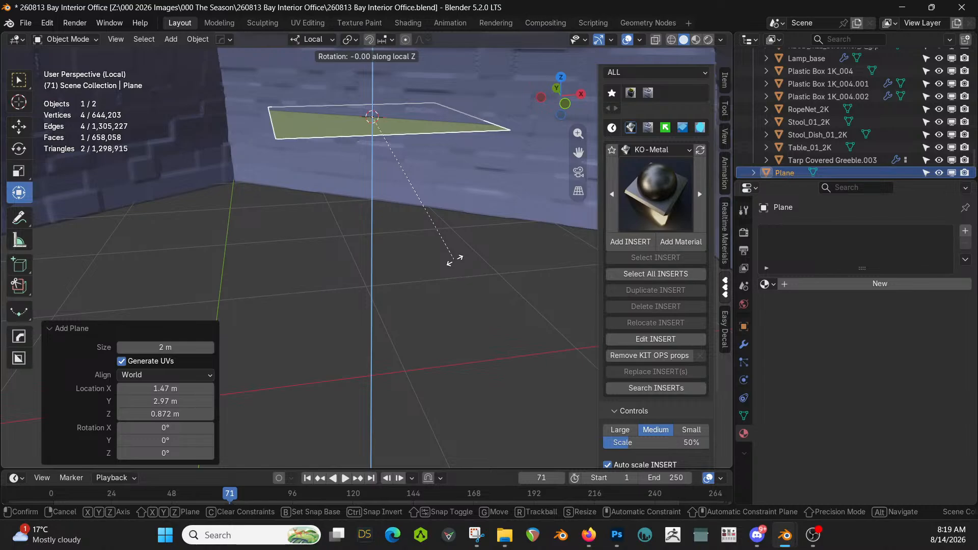
pyautogui.write('36')
pyautogui.press('Return')
# Check the plane from above, try rotation angles of 18° and 72°, and settle on 54° to match the wall's direction
pyautogui.press('KP_7')
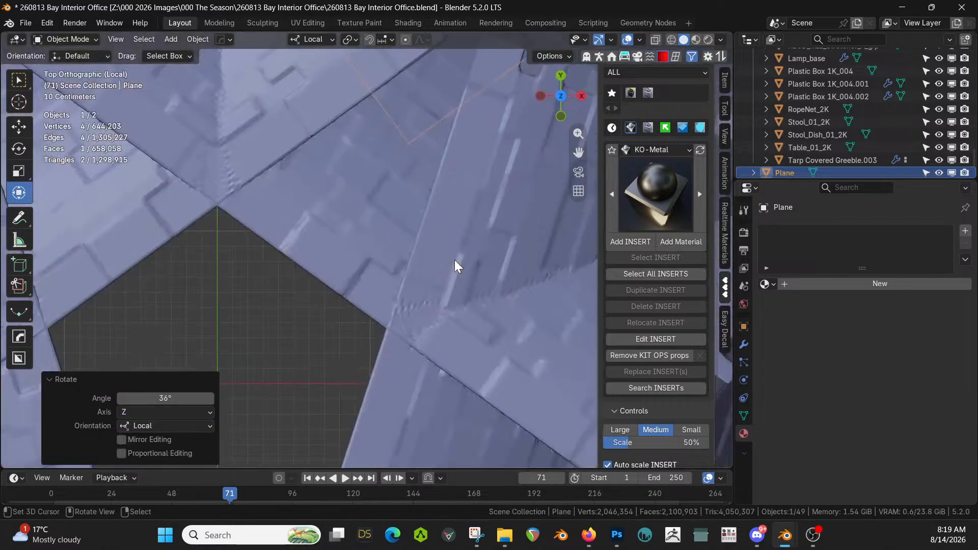
pyautogui.scroll(-3, 513, 290)
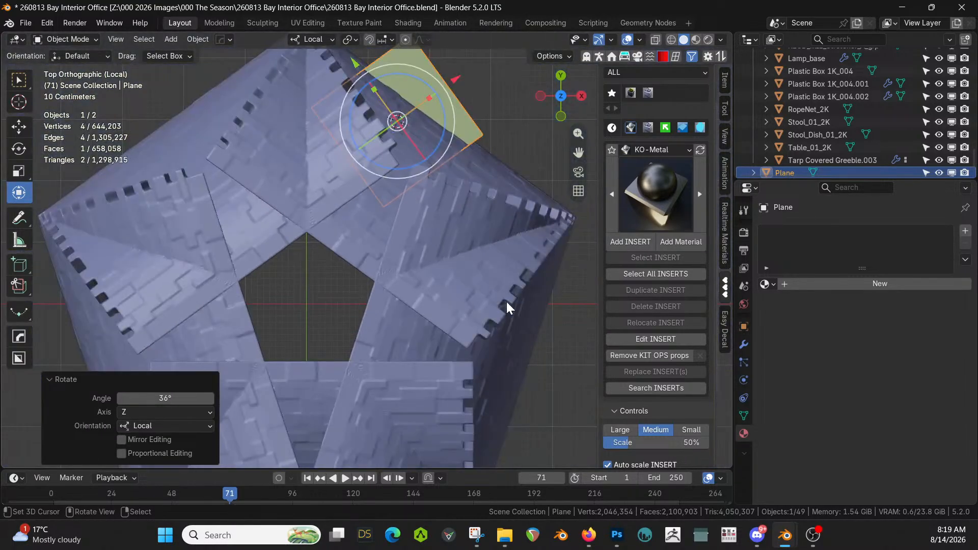
pyautogui.click(165, 398)
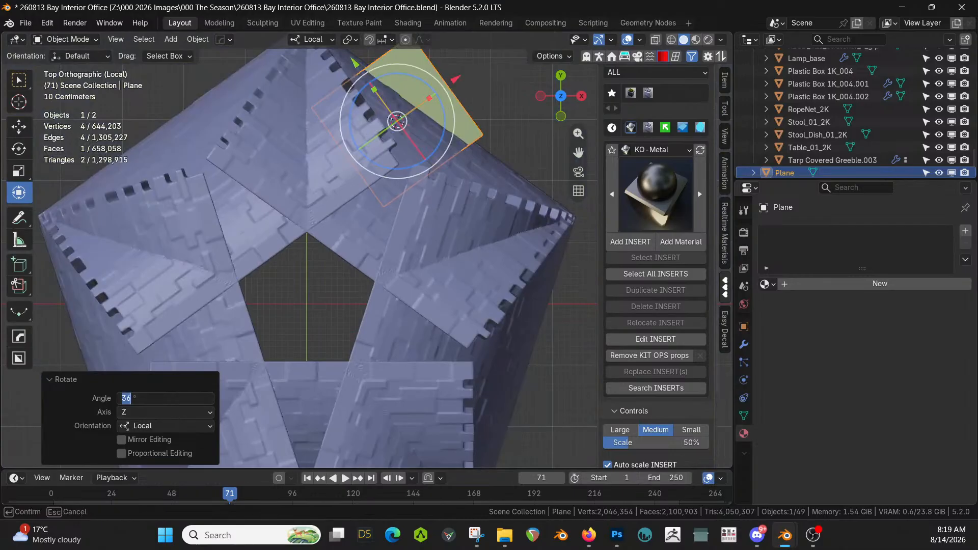
pyautogui.write('18')
pyautogui.press('Return')
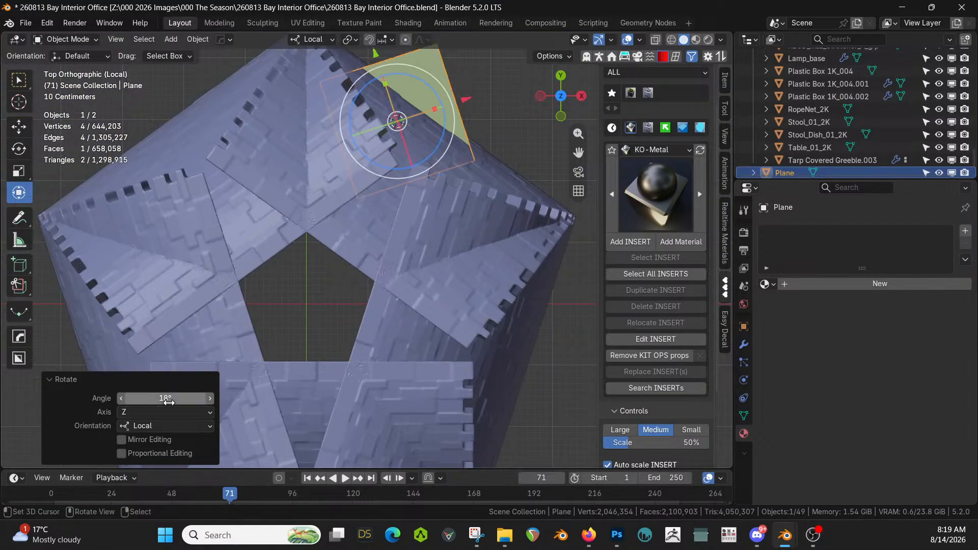
pyautogui.click(169, 400)
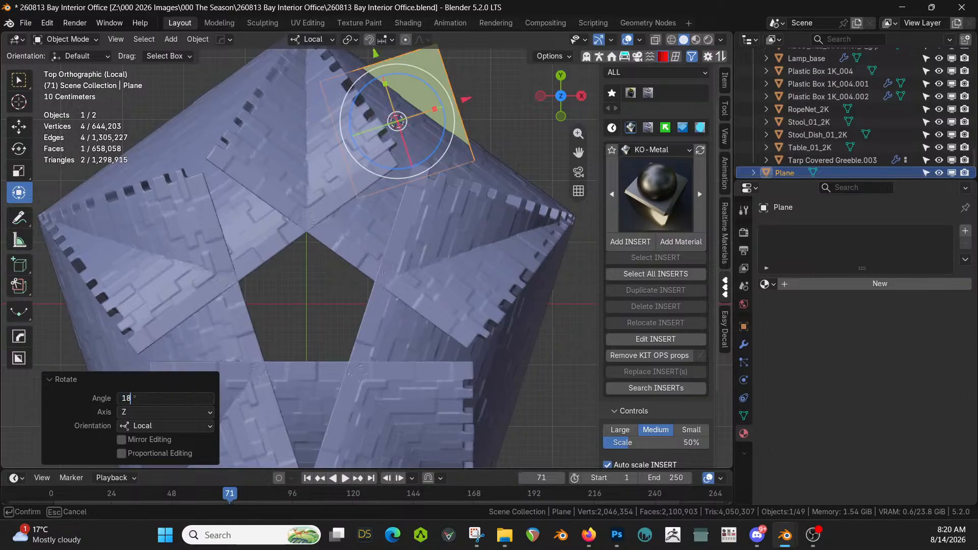
pyautogui.write('72')
pyautogui.press('Return')
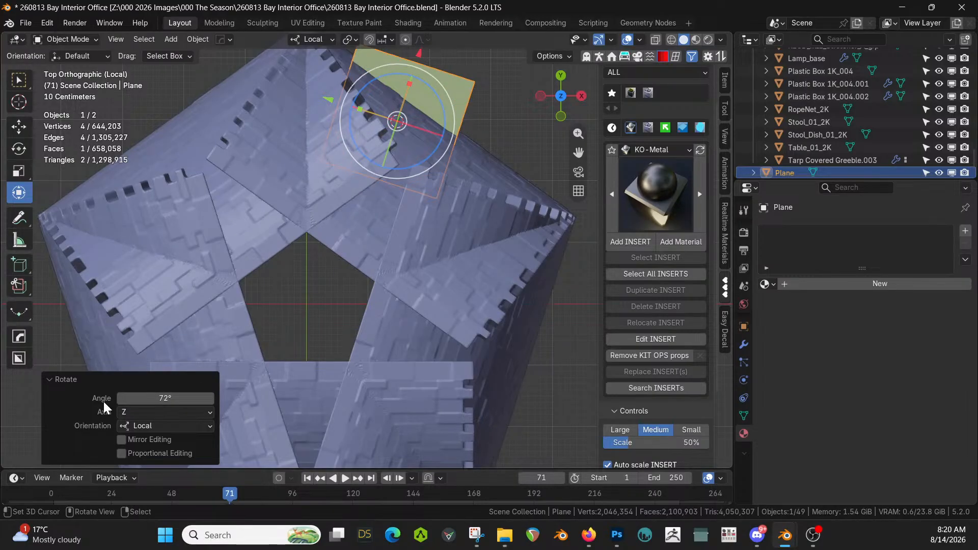
pyautogui.click(165, 398)
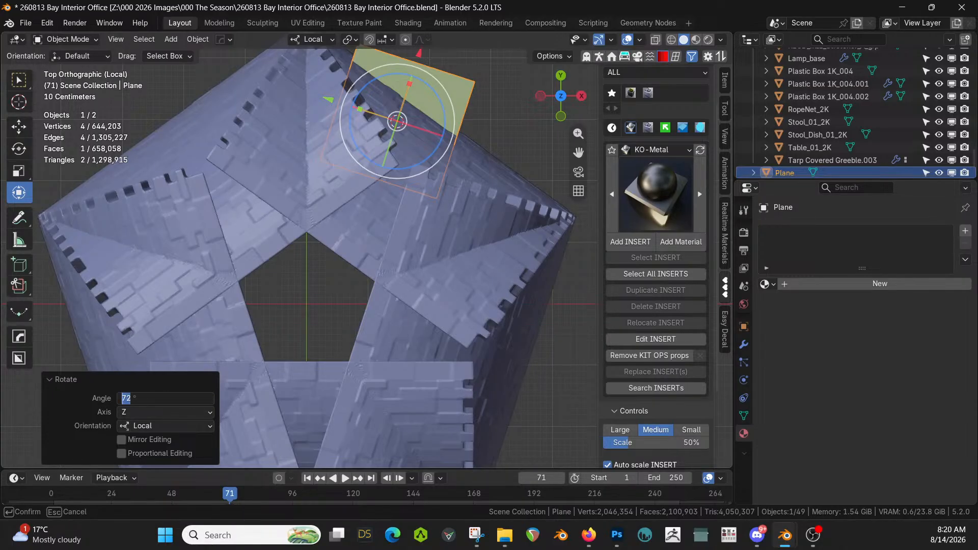
pyautogui.press('End')
pyautogui.write('-18')
pyautogui.press('Return')
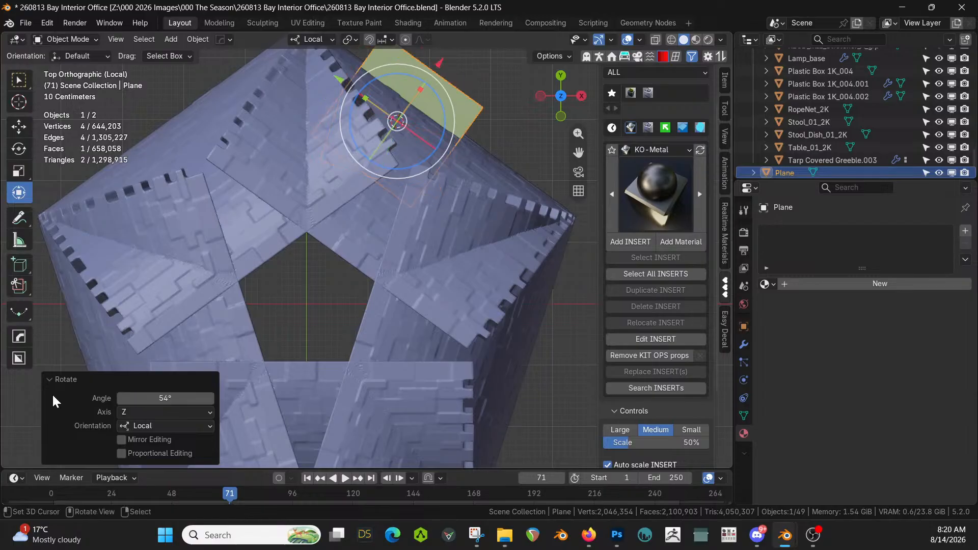
# Scale the plane down to about 0.466 along its local Y axis and 0.334 along its local X axis
pyautogui.moveTo(236, 338); pyautogui.dragTo(527, 320, button='middle')
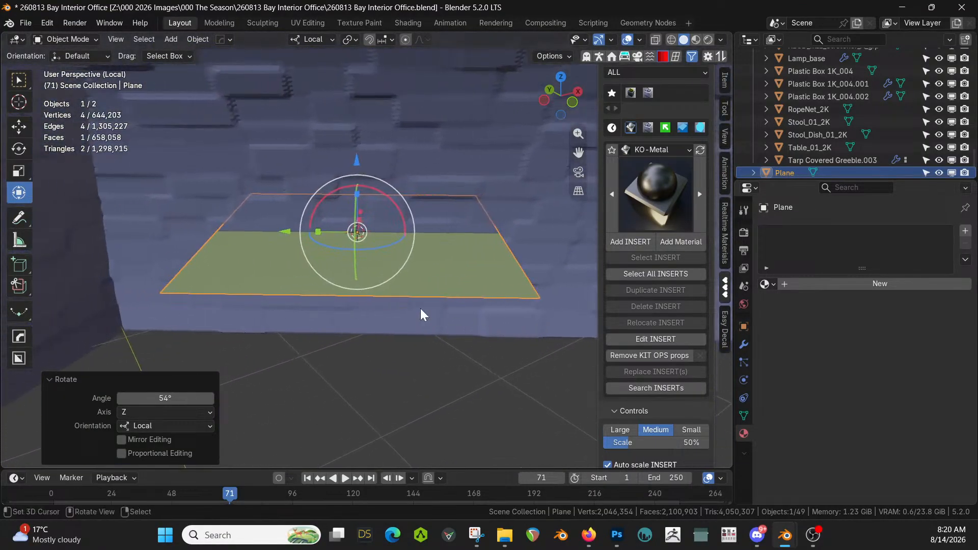
pyautogui.moveTo(319, 232); pyautogui.dragTo(341, 235)
pyautogui.moveTo(340, 235); pyautogui.dragTo(466, 292, button='middle')
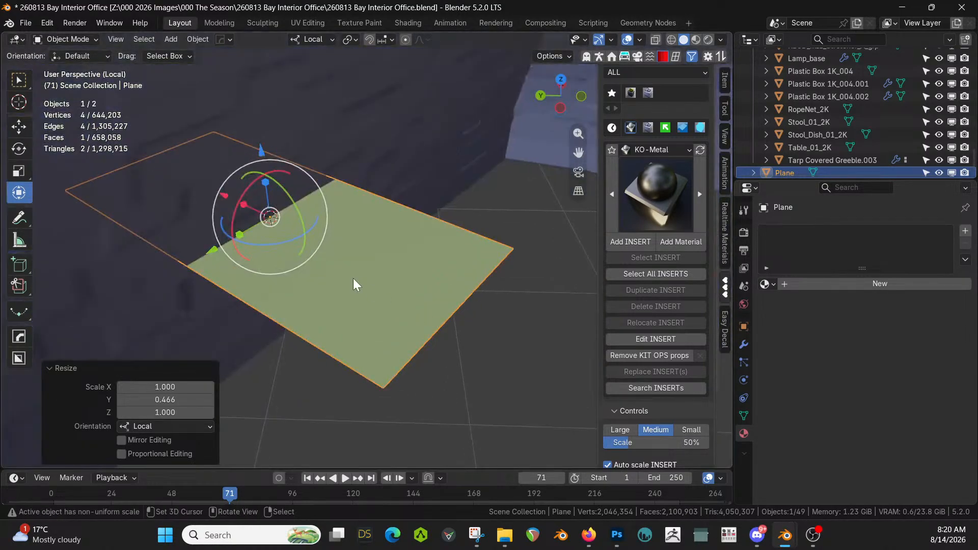
pyautogui.press('s')
pyautogui.press('x')
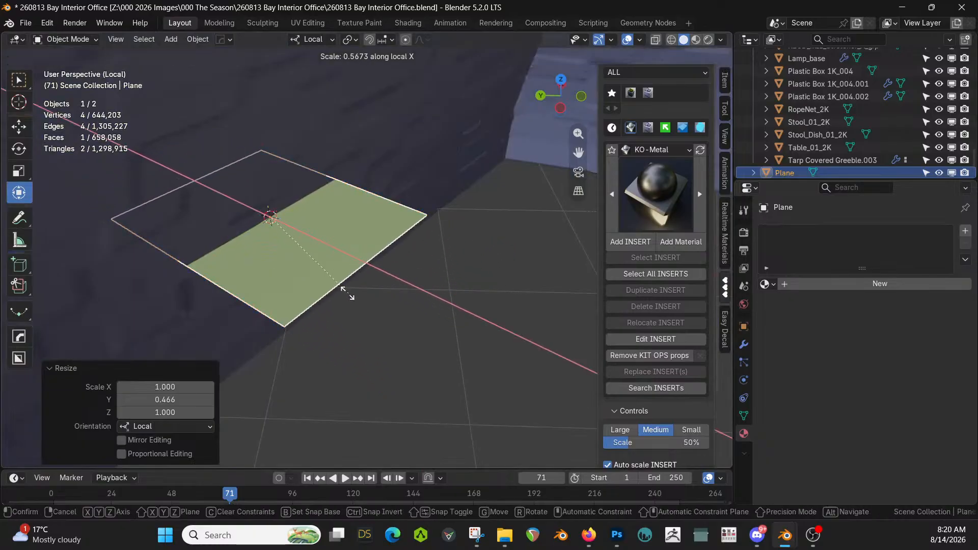
pyautogui.click(307, 268)
# Move the plane about 0.166 m along its local X axis into the brick wall and enter Edit Mode on it
pyautogui.moveTo(307, 268); pyautogui.dragTo(359, 277, button='middle')
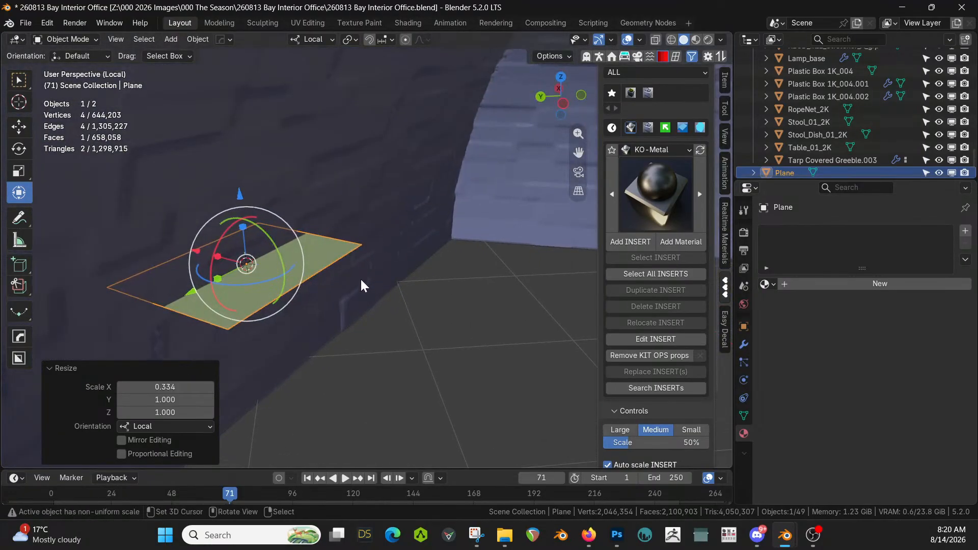
pyautogui.press('g')
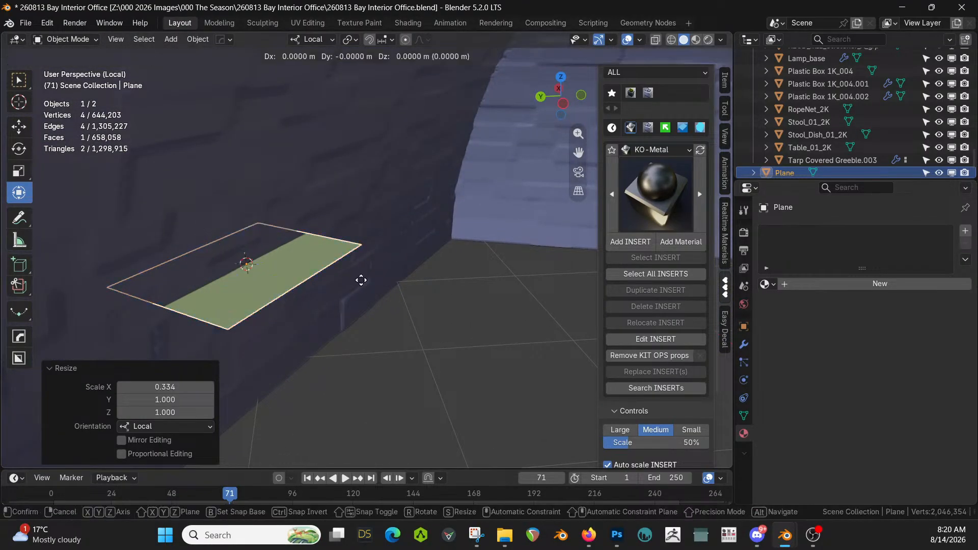
pyautogui.press('x')
pyautogui.click(332, 282)
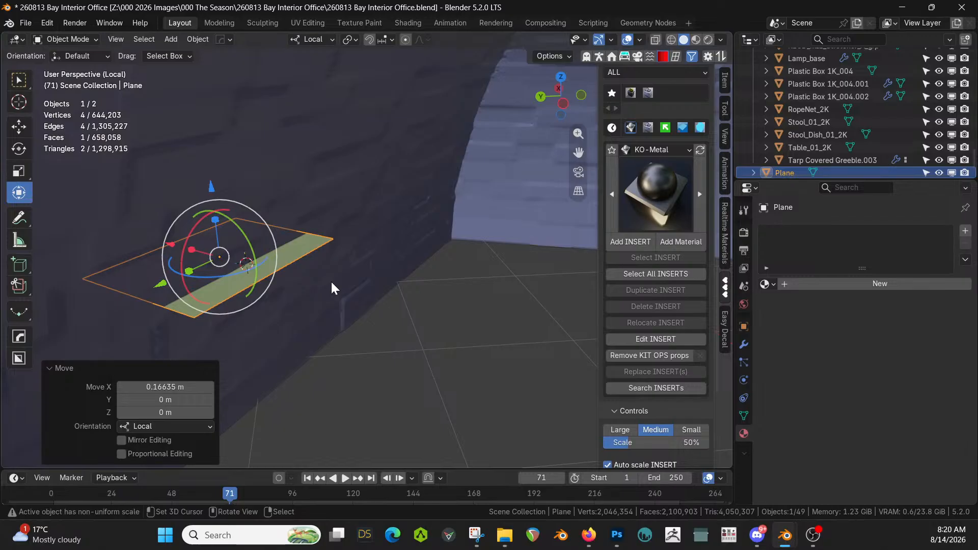
pyautogui.moveTo(332, 280); pyautogui.dragTo(356, 358, button='middle')
pyautogui.press('Tab')
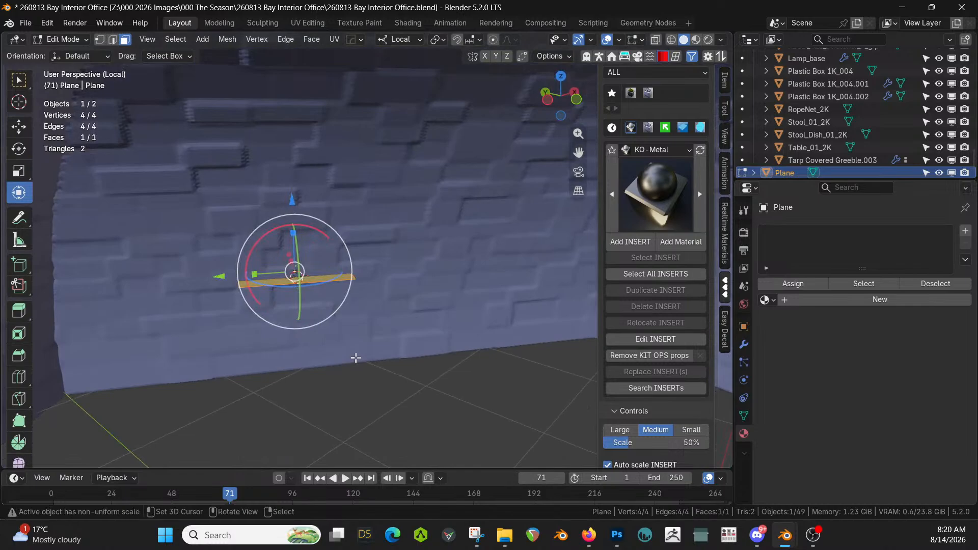
# Nudge the plane's face slightly with Extrude, and place a duplicate offset about 0.638 m in X, -0.978 m in Y and 0.491 m in Z
pyautogui.press('e')
pyautogui.click(365, 356)
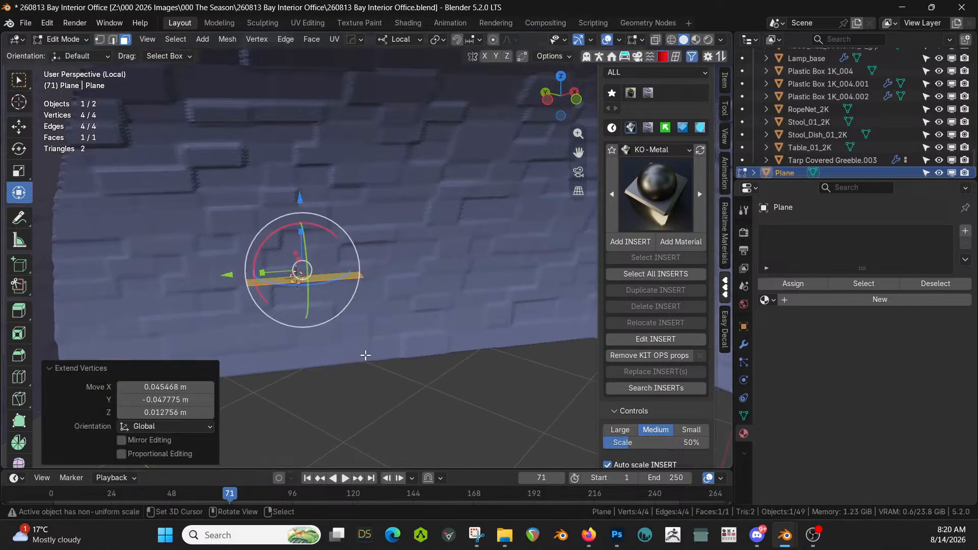
pyautogui.moveTo(365, 355); pyautogui.dragTo(418, 201, button='middle')
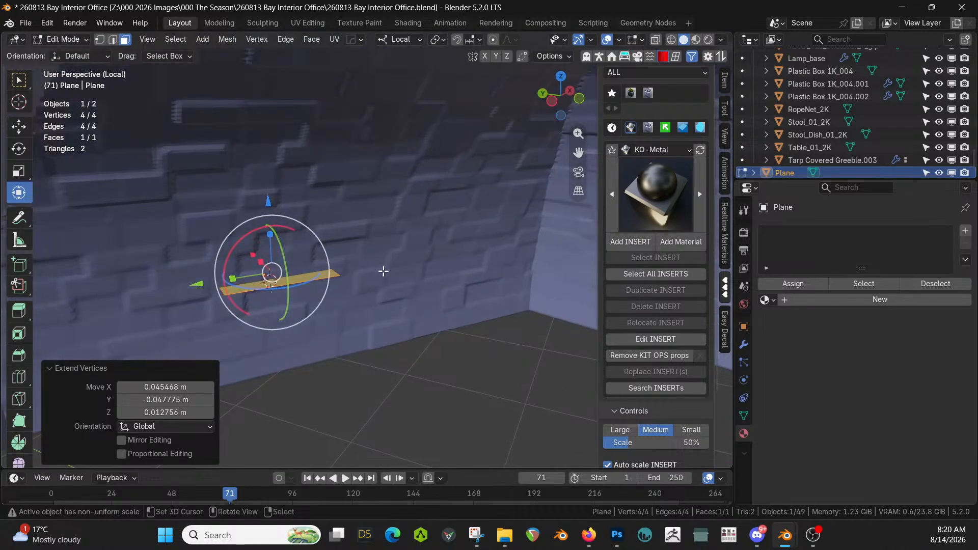
pyautogui.hotkey('shift', 'd')
pyautogui.click(517, 212)
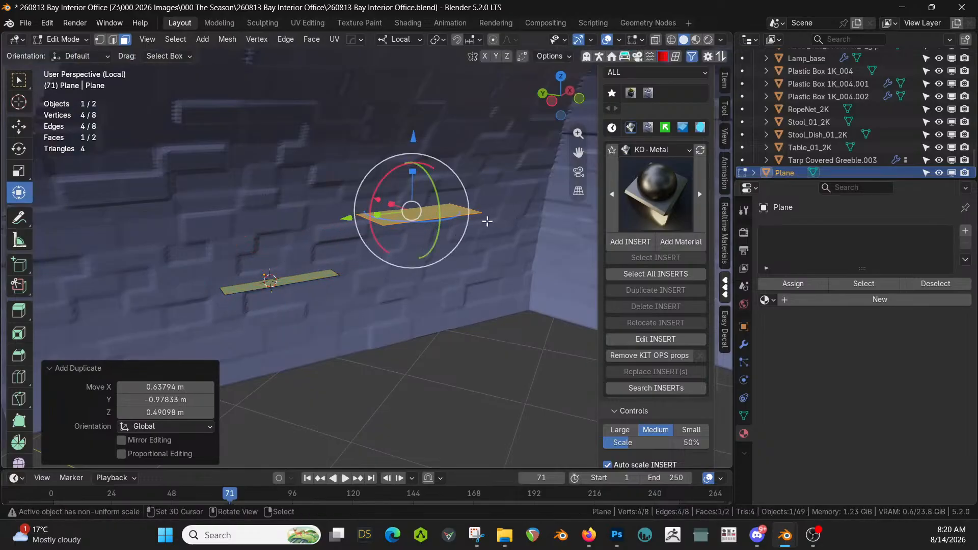
# Move the duplicated face about 0.251 m along local X into the brick wall and scale it to 1.485 along local Y
pyautogui.press('g')
pyautogui.press('x')
pyautogui.click(449, 233)
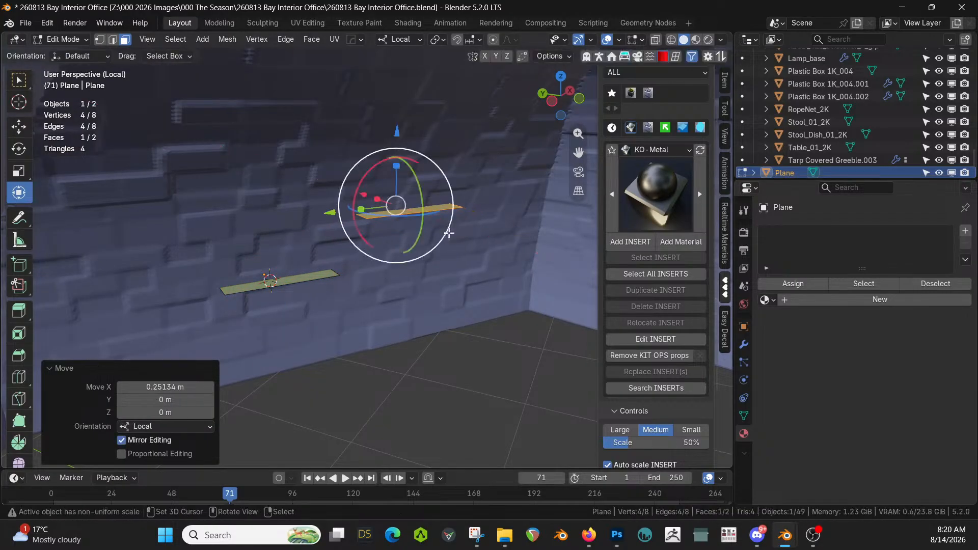
pyautogui.press('s')
pyautogui.click(483, 225)
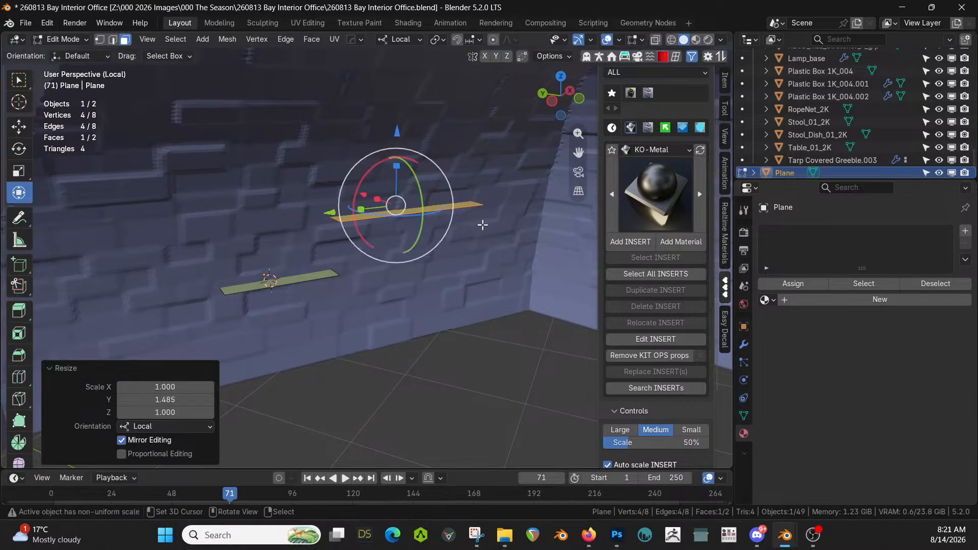
# Duplicate the widened face in place and move the copy about 1.886 m along local Y down the wall's length
pyautogui.hotkey('shift', 'd')
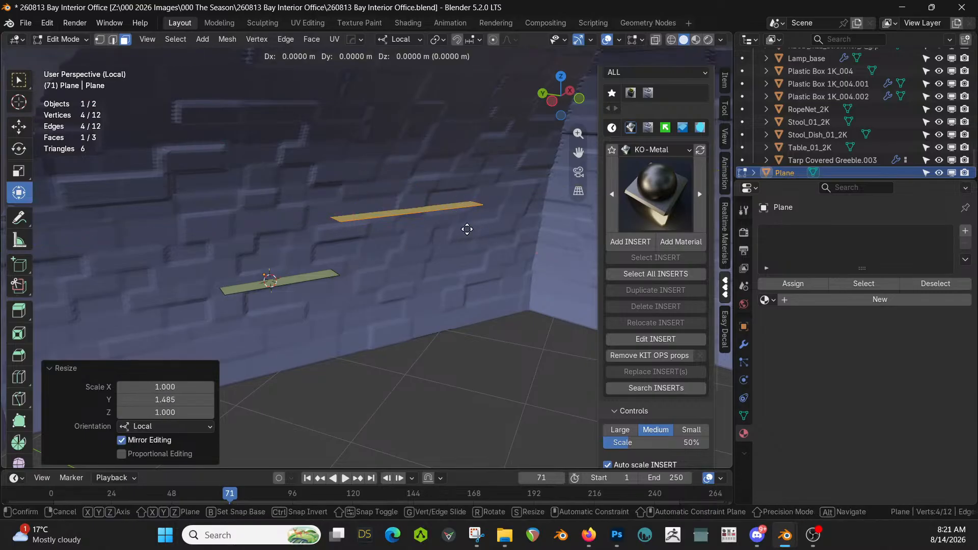
pyautogui.rightClick(321, 262)
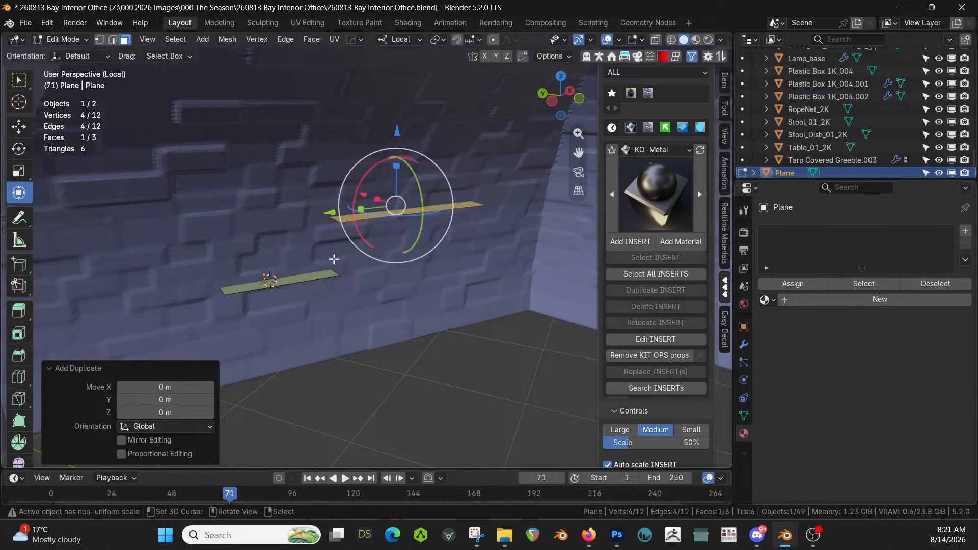
pyautogui.moveTo(334, 259); pyautogui.dragTo(370, 253, button='middle')
pyautogui.press('g')
pyautogui.press('y')
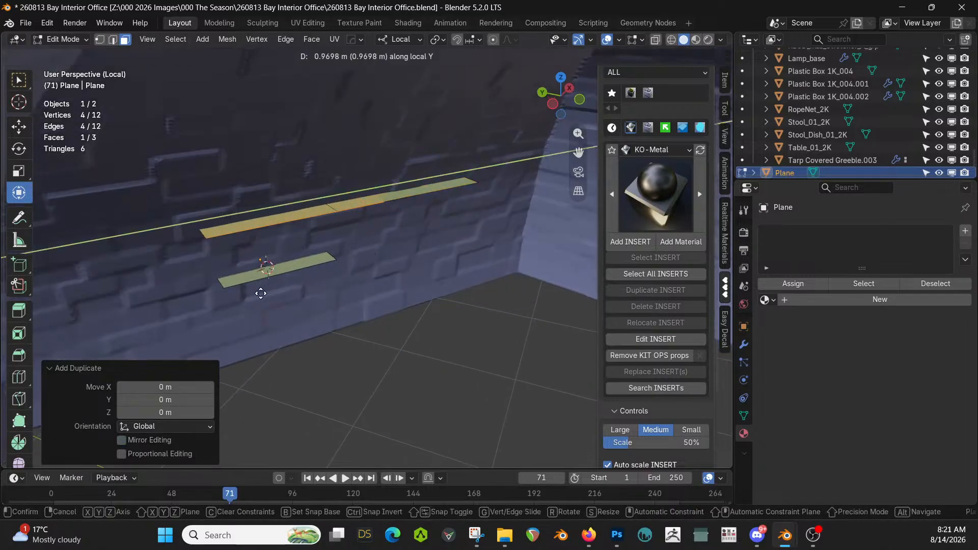
pyautogui.click(153, 319)
pyautogui.moveTo(153, 319); pyautogui.dragTo(239, 270, button='middle')
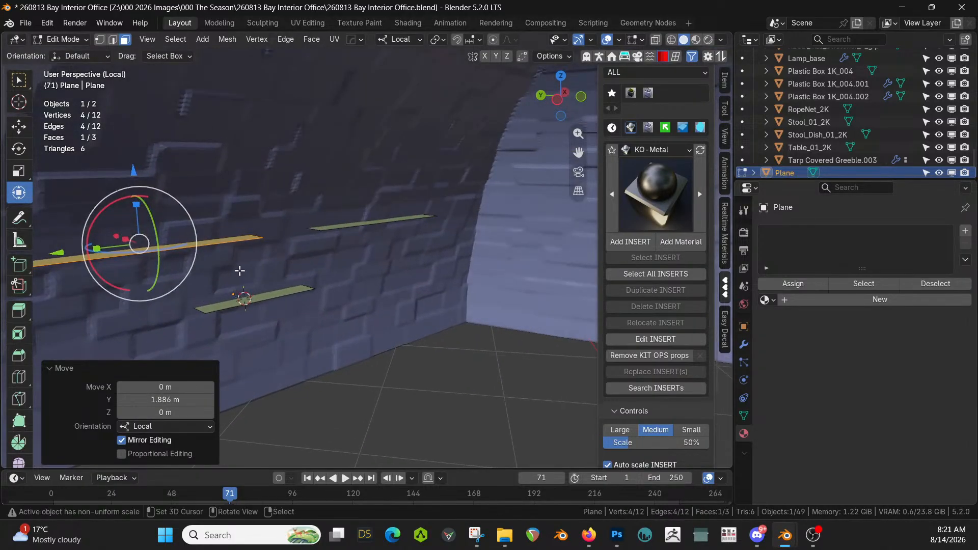
# Scale the third face down to about 0.625 along local Y
pyautogui.press('s')
pyautogui.press('y')
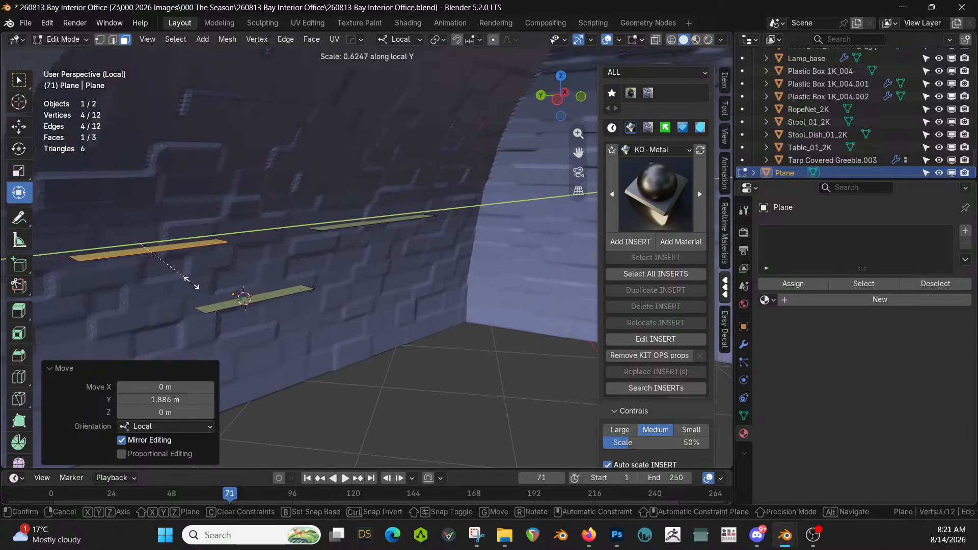
pyautogui.click(197, 287)
pyautogui.moveTo(214, 277); pyautogui.dragTo(299, 217, button='middle')
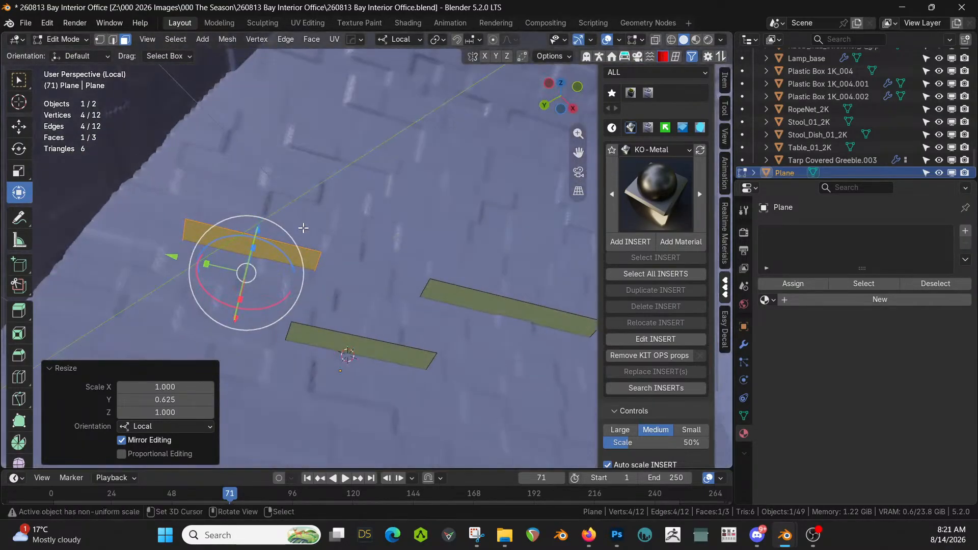
# Duplicate the shortened face higher up the wall, shift it about -0.091 m along local Y, and push it along local X into the brick
pyautogui.hotkey('shift', 'd')
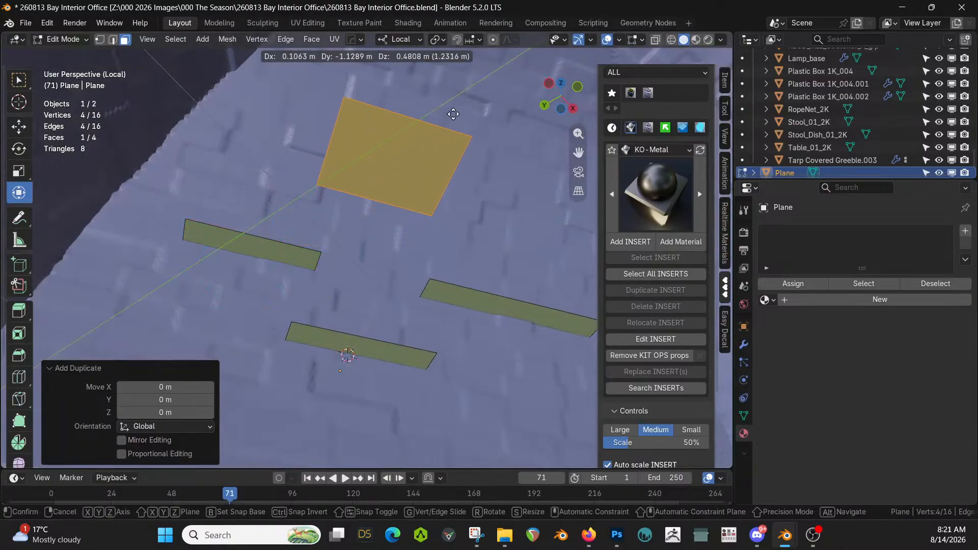
pyautogui.click(486, 61)
pyautogui.press('g')
pyautogui.press('y')
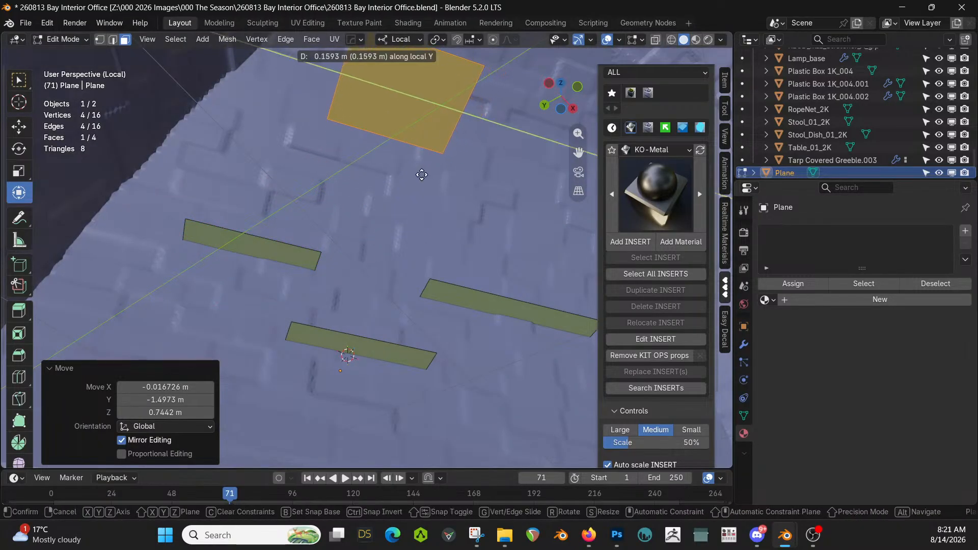
pyautogui.click(462, 162)
pyautogui.press('g')
pyautogui.press('x')
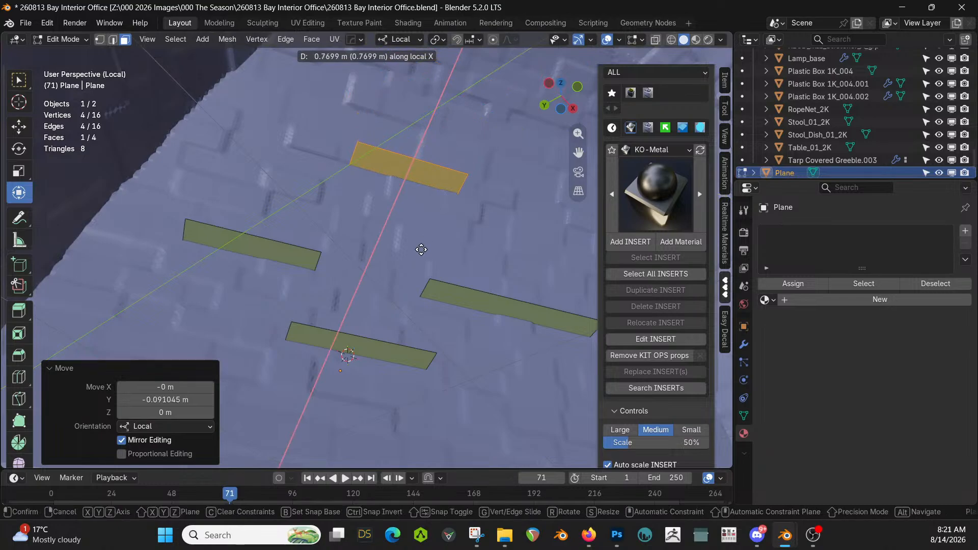
pyautogui.click(422, 239)
pyautogui.keyDown('shift'); pyautogui.moveTo(421, 240); pyautogui.dragTo(369, 314, button='middle'); pyautogui.keyUp('shift')
# Extrude one end edge of the highest face downward along local Z, and bring the full scene back into view
pyautogui.press('2')
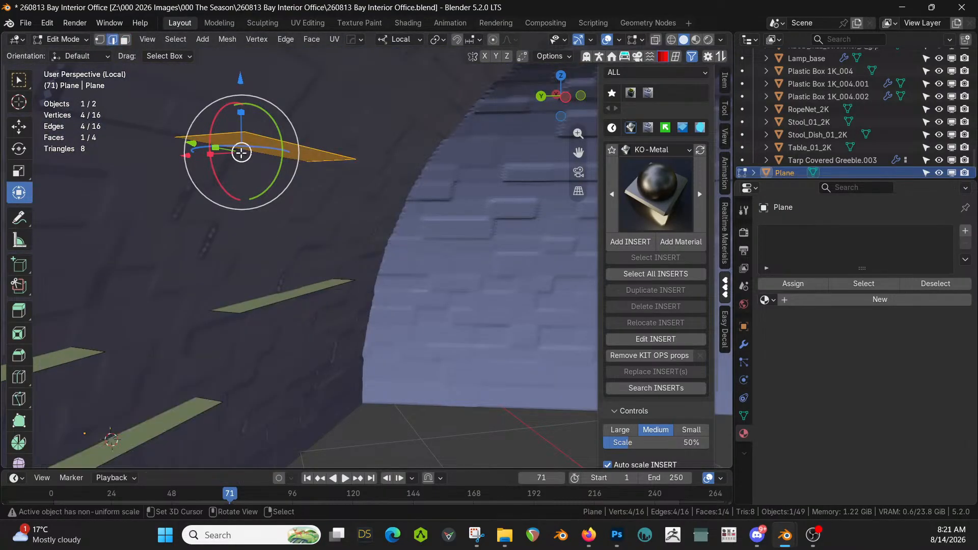
pyautogui.click(216, 137)
pyautogui.press('e')
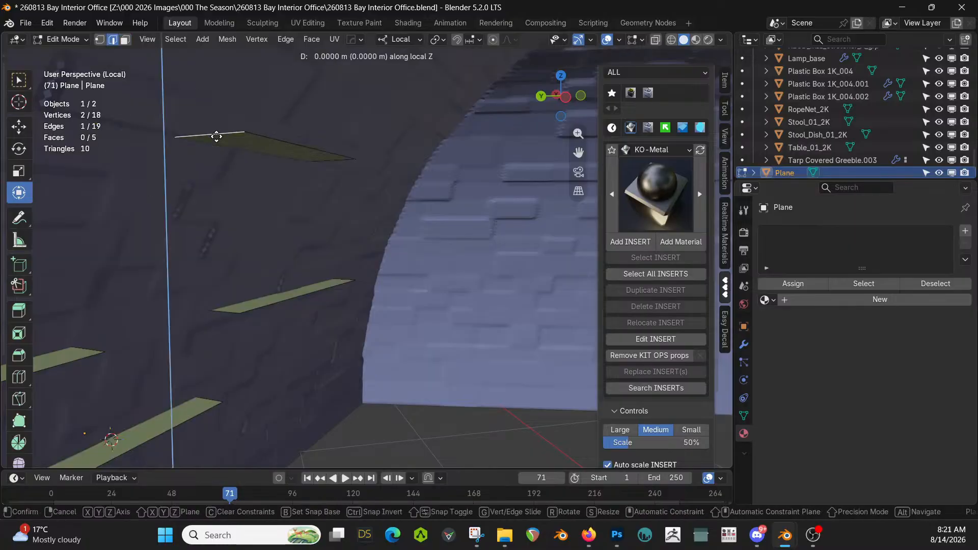
pyautogui.click(228, 259)
pyautogui.moveTo(228, 259); pyautogui.dragTo(178, 276, button='middle')
pyautogui.press('KP_Divide')
pyautogui.scroll(3, 178, 275)
pyautogui.keyDown('shift'); pyautogui.moveTo(423, 211); pyautogui.dragTo(300, 290, button='middle'); pyautogui.keyUp('shift')
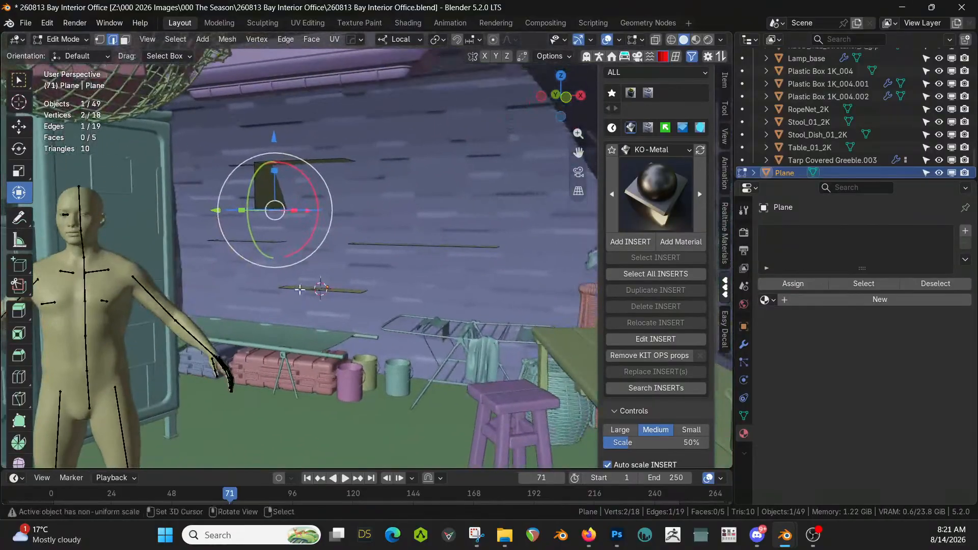
# Duplicate the lowest face and move the copy about 1.765 m in X, -0.379 m in Y and 1.110 m in Z
pyautogui.click(337, 292)
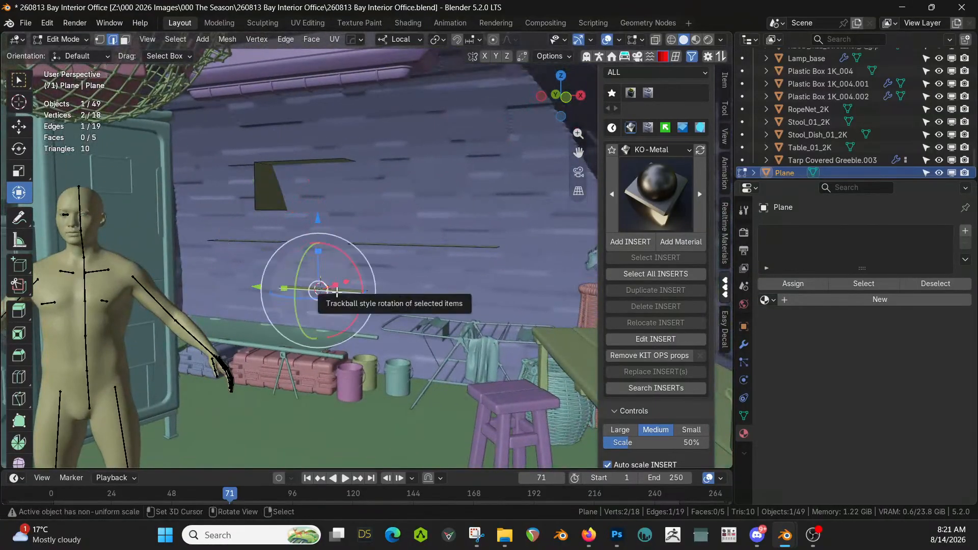
pyautogui.hotkey('ctrl', 'l')
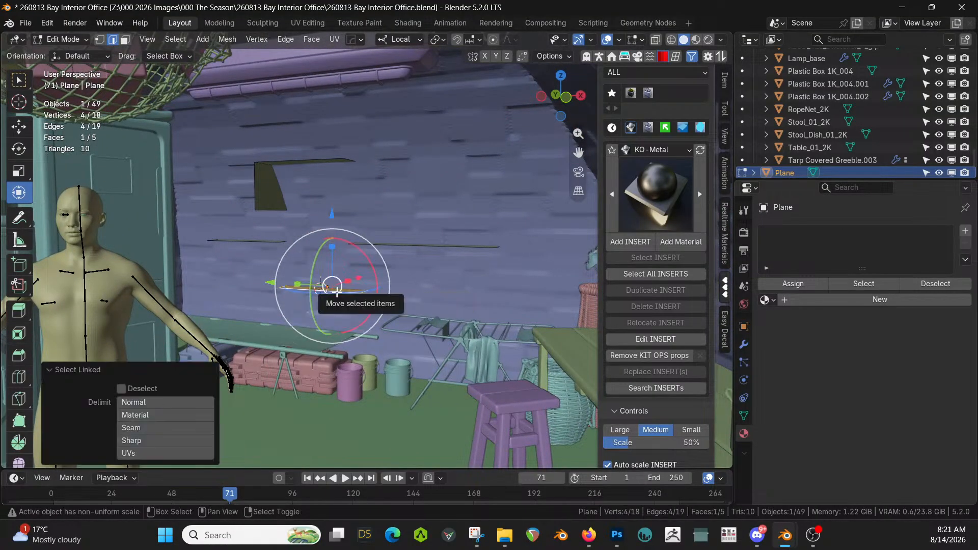
pyautogui.hotkey('shift', 'd')
pyautogui.rightClick(332, 289)
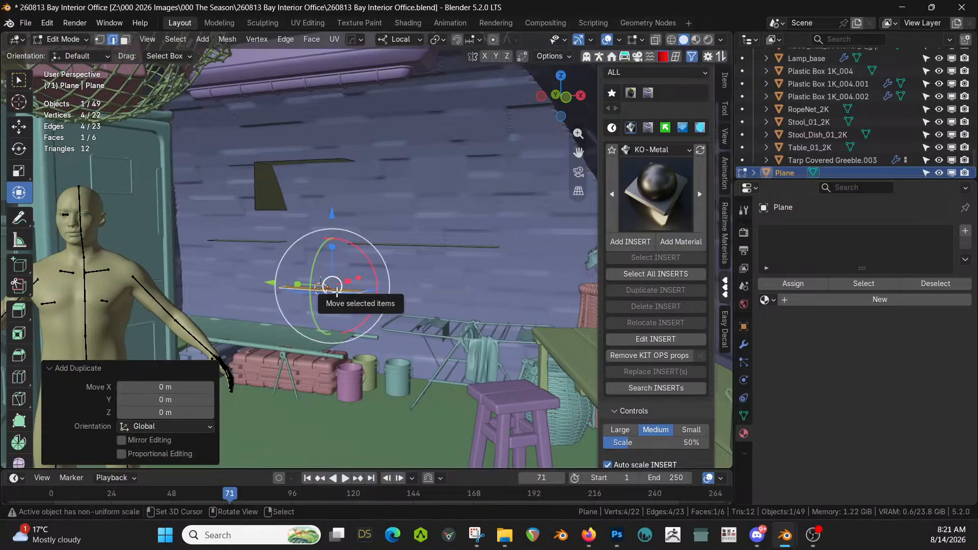
pyautogui.moveTo(332, 286); pyautogui.dragTo(475, 227)
pyautogui.click(504, 189)
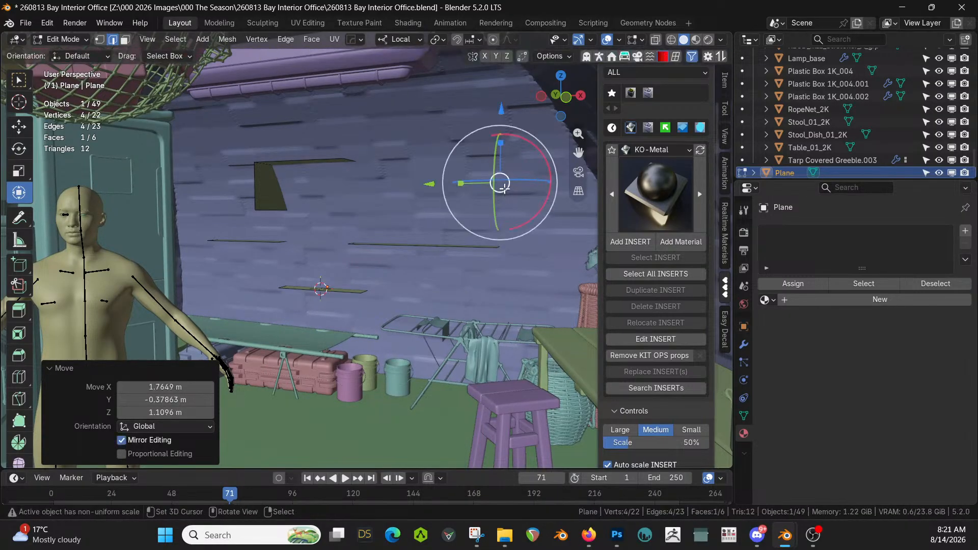
# Pull the new upper face about -1.417 m along local X so it sits at the wall surface
pyautogui.press('g')
pyautogui.press('x')
pyautogui.press('x')
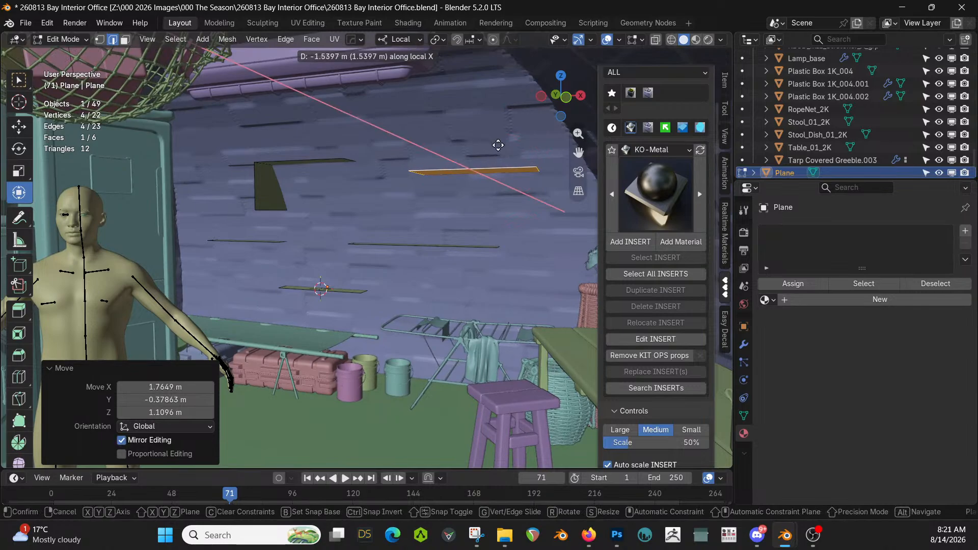
pyautogui.click(499, 148)
pyautogui.press('s')
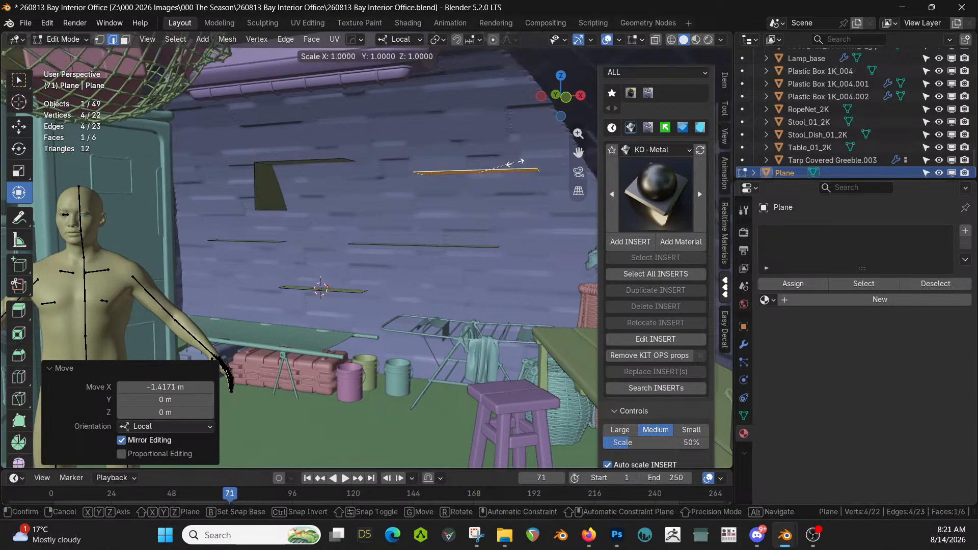
pyautogui.press('x')
pyautogui.press('x')
pyautogui.rightClick(551, 167)
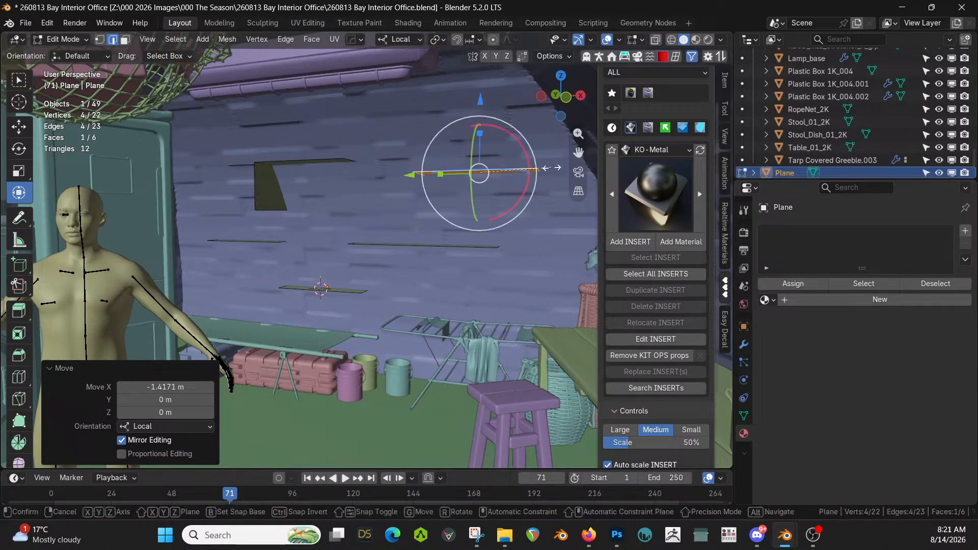
# Stretch the new upper face to about 1.441 along local Y and isolate the plane object in local view
pyautogui.press('s')
pyautogui.press('y')
pyautogui.click(581, 169)
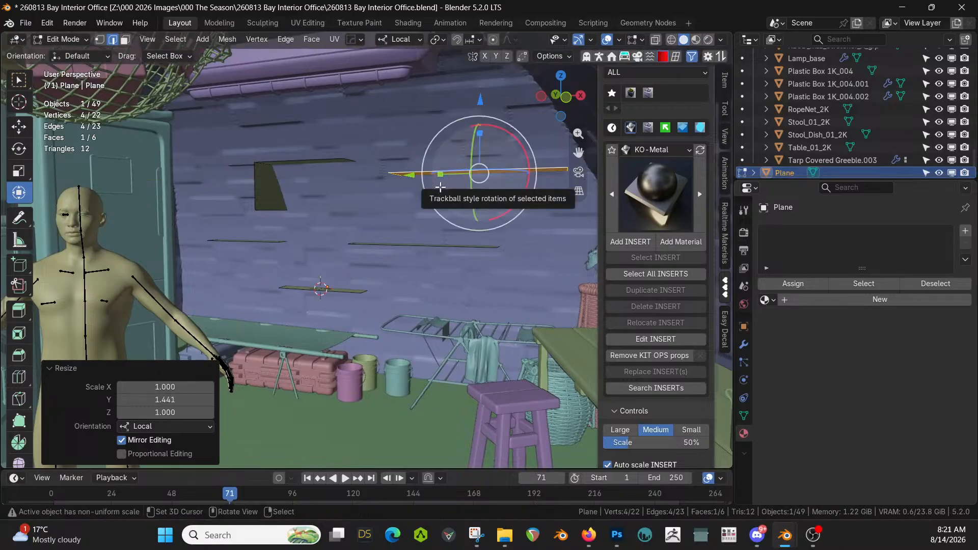
pyautogui.press('KP_Divide')
pyautogui.moveTo(304, 176); pyautogui.dragTo(515, 244, button='middle')
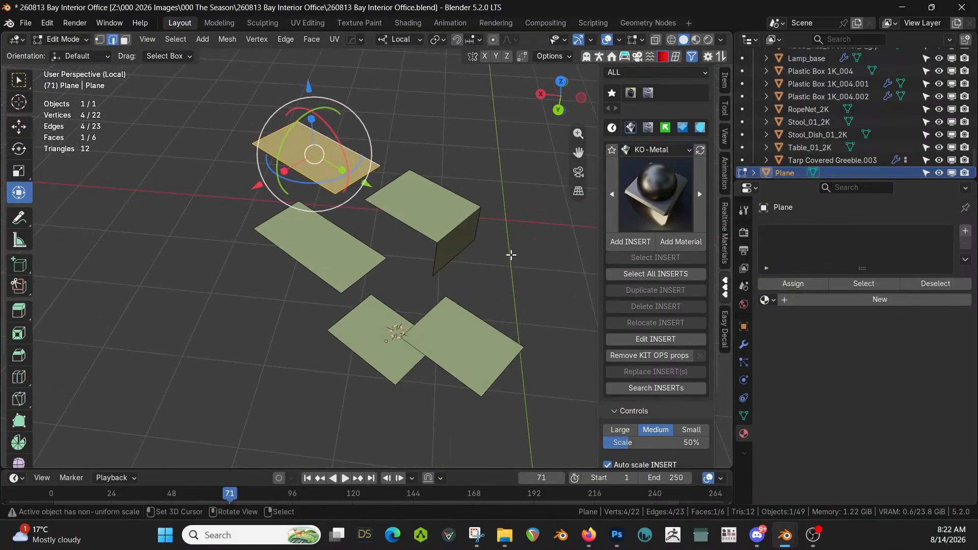
pyautogui.press('a')
pyautogui.press('ctrl')
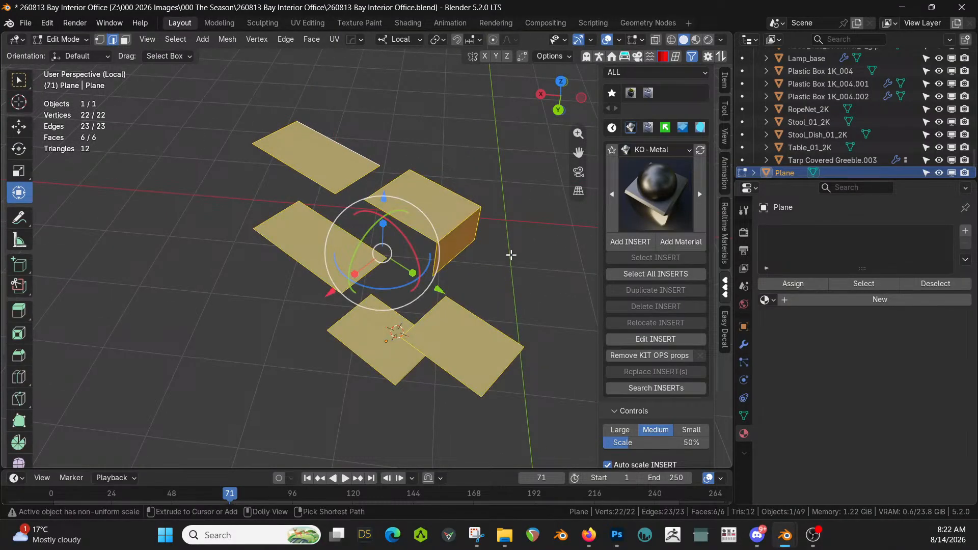
pyautogui.hotkey('ctrl', 'b')
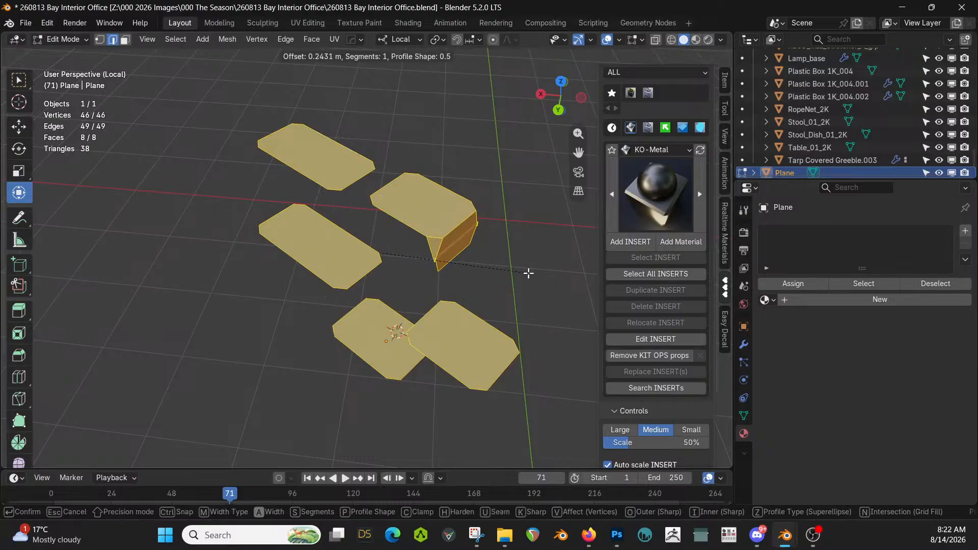
pyautogui.press('Escape')
# Delete the wall-side edges of all six faces, including the vertical extruded one, leaving open wire outlines
pyautogui.click(475, 270)
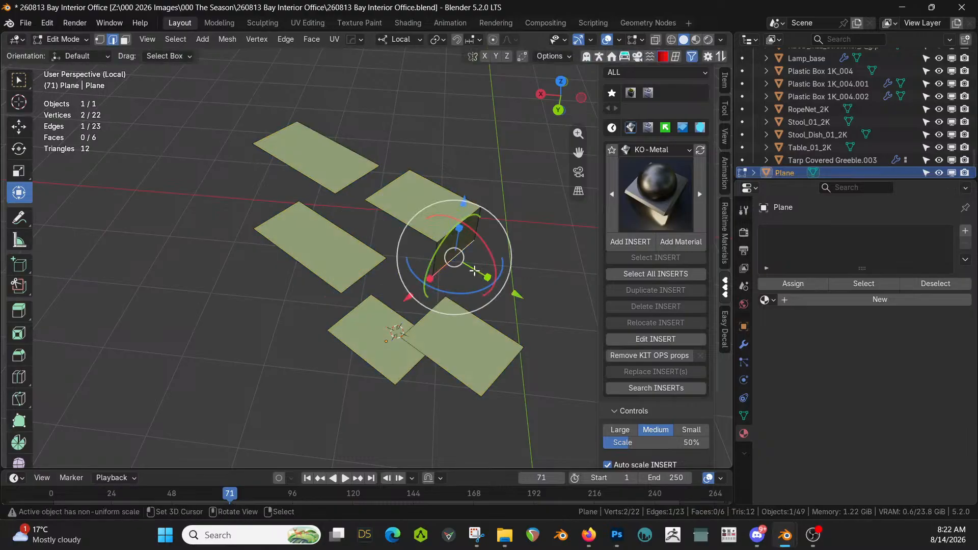
pyautogui.click(306, 178)
pyautogui.keyDown('shift'); pyautogui.click(304, 264); pyautogui.keyUp('shift')
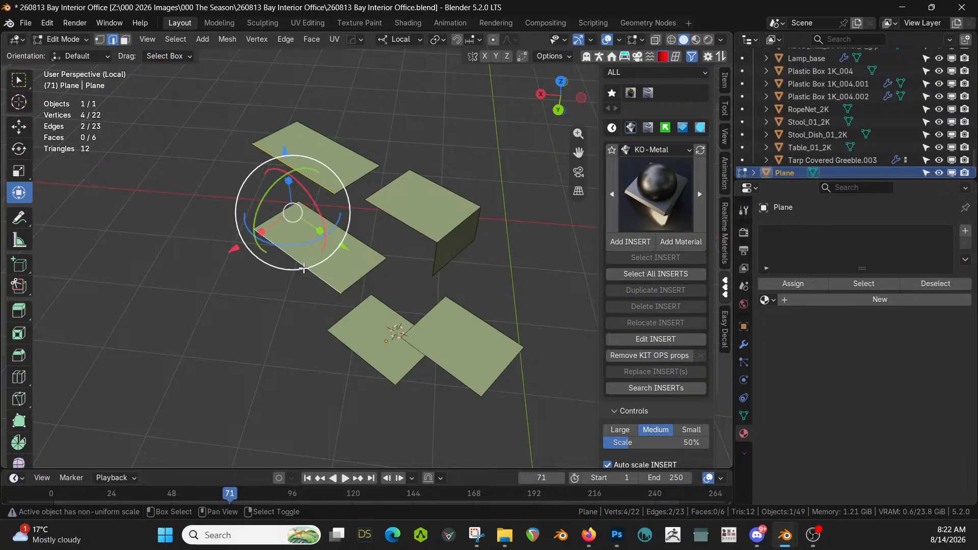
pyautogui.keyDown('shift'); pyautogui.click(364, 354); pyautogui.keyUp('shift')
pyautogui.keyDown('shift'); pyautogui.click(433, 356); pyautogui.keyUp('shift')
pyautogui.keyDown('shift'); pyautogui.click(418, 232); pyautogui.keyUp('shift')
pyautogui.keyDown('shift'); pyautogui.click(436, 253); pyautogui.keyUp('shift')
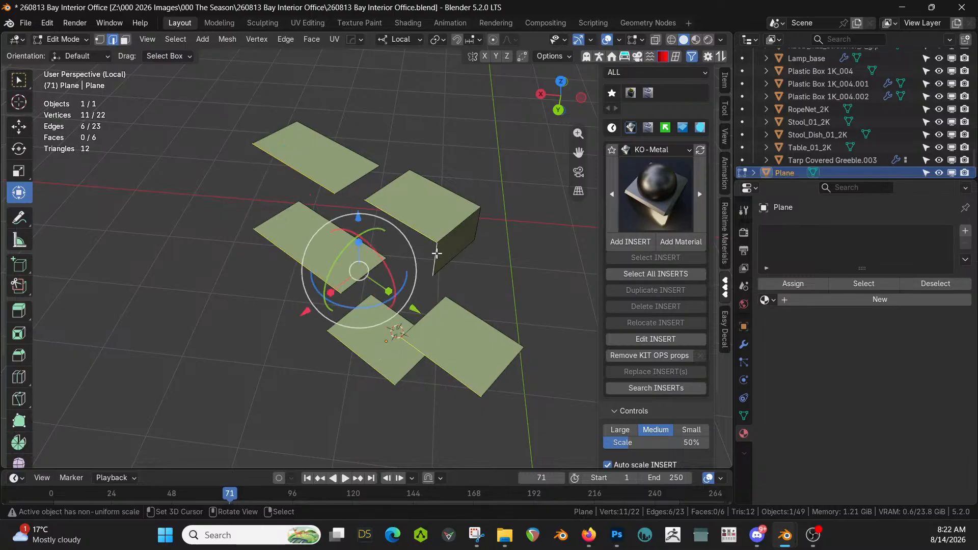
pyautogui.press('x')
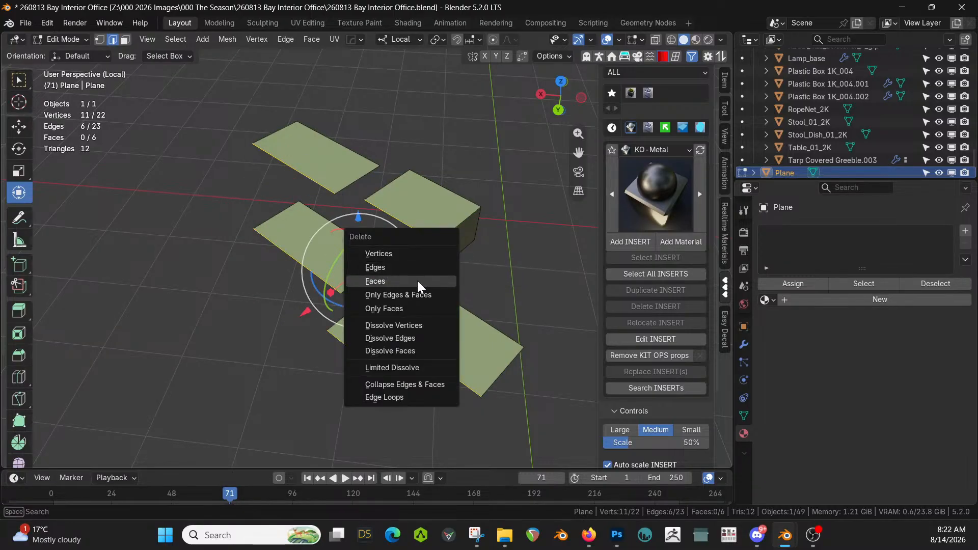
pyautogui.click(410, 267)
# Try an edge bevel with three segments on all the wire outlines, and undo it
pyautogui.press('a')
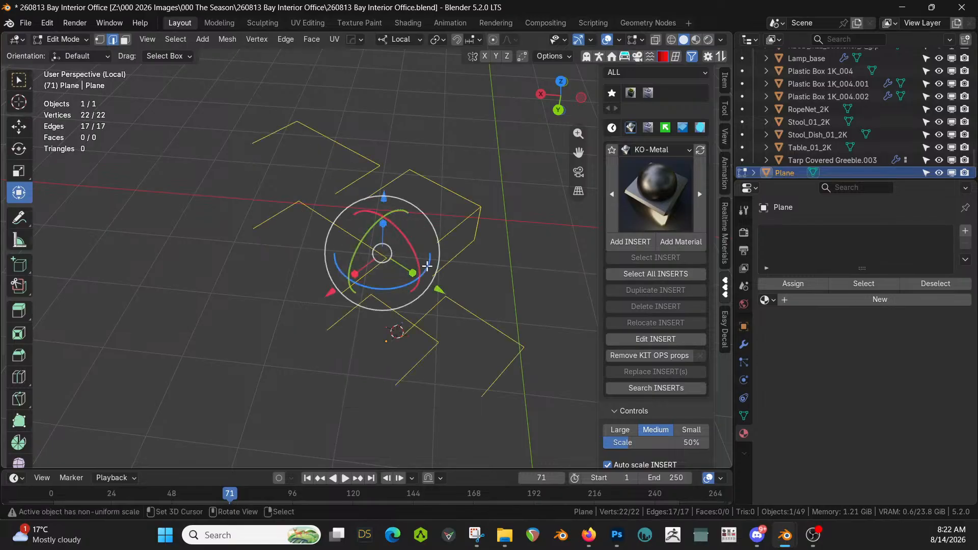
pyautogui.hotkey('ctrl', 'b')
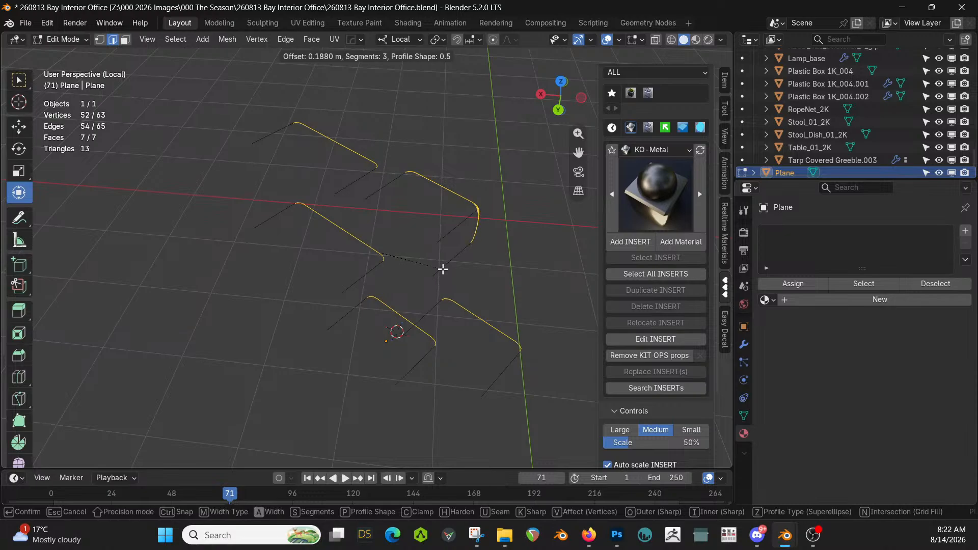
pyautogui.click(447, 272)
pyautogui.moveTo(447, 272); pyautogui.dragTo(393, 258, button='middle')
pyautogui.scroll(3, 324, 226)
pyautogui.hotkey('ctrl', 'z')
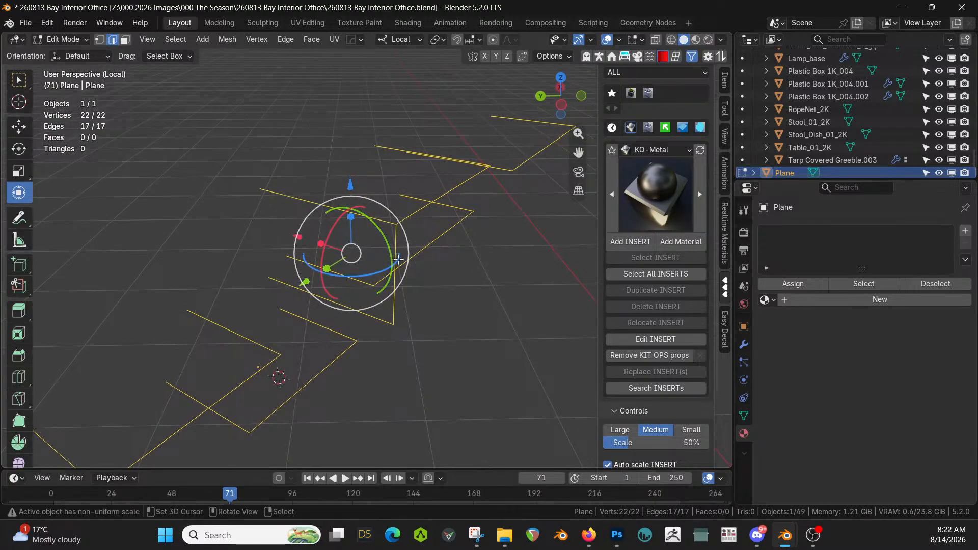
# Rip the vertical connecting edge free from the horizontal outlines, leaving it in its original place
pyautogui.click(399, 260)
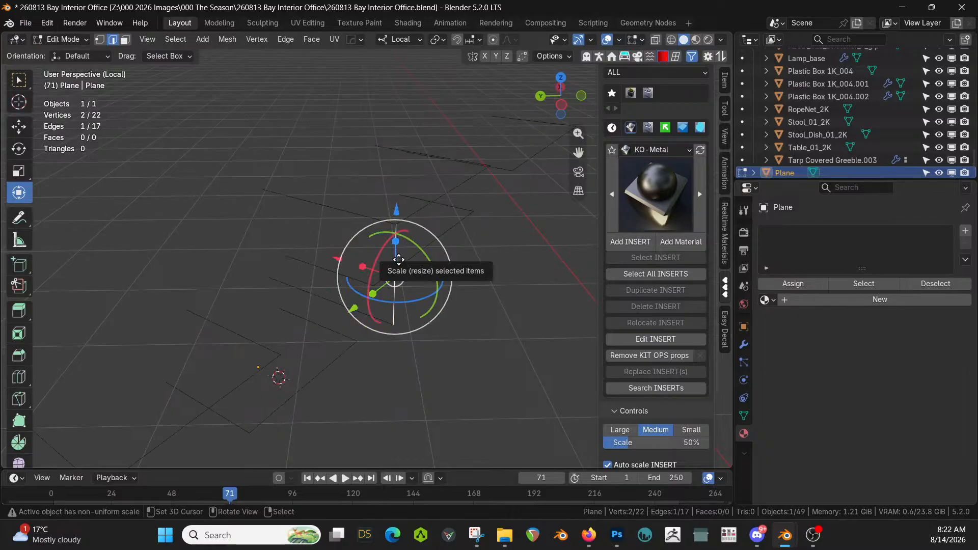
pyautogui.press('v')
pyautogui.press('Escape')
pyautogui.moveTo(403, 261); pyautogui.dragTo(419, 260, button='middle')
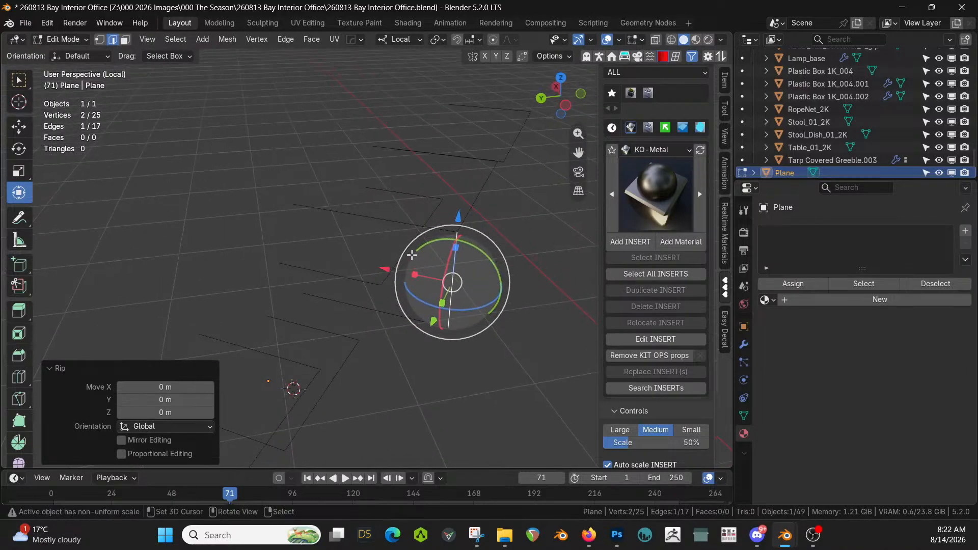
# Round the corners of all the edges except the vertical one with a 0.436 m, four-segment vertex bevel
pyautogui.keyDown('ctrl'); pyautogui.keyDown('alt'); pyautogui.click(416, 226); pyautogui.keyUp('alt'); pyautogui.keyUp('ctrl')
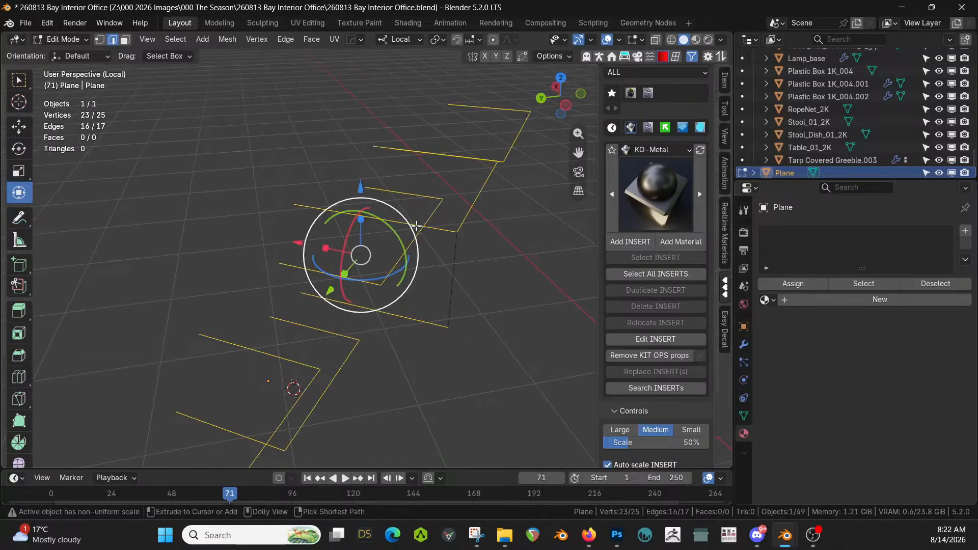
pyautogui.hotkey('ctrl', 'b')
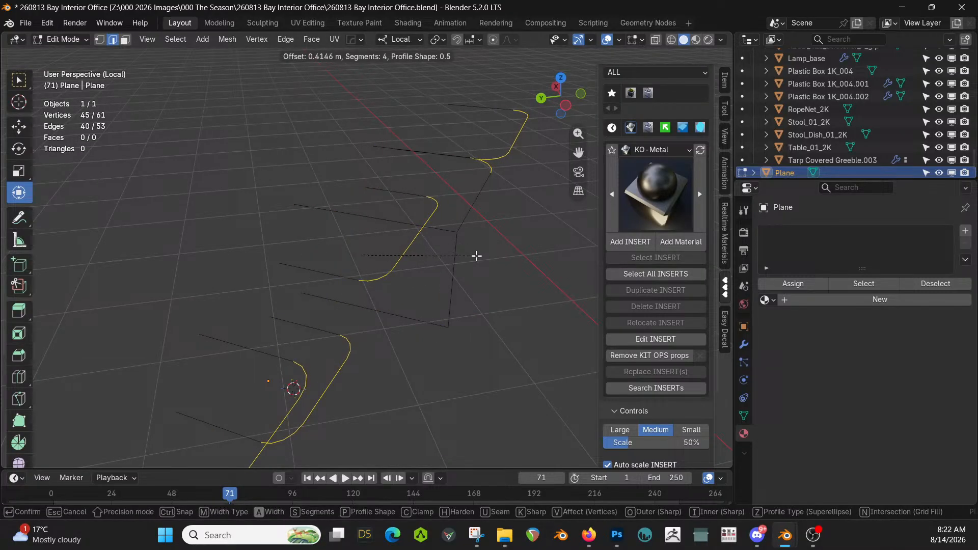
pyautogui.click(479, 257)
pyautogui.moveTo(381, 240); pyautogui.dragTo(457, 334, button='middle')
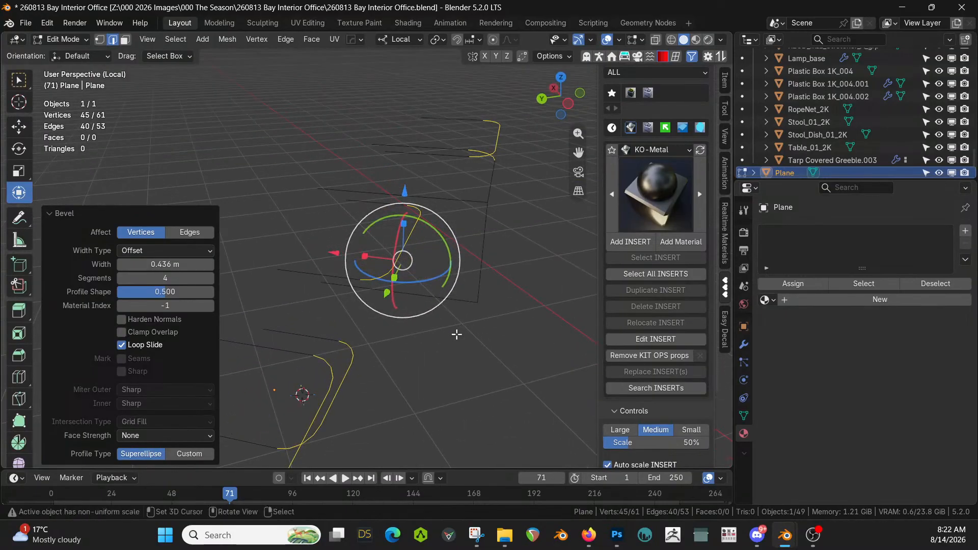
# Try a four-segment vertex bevel on the vertex at the lower end of the vertical edge
pyautogui.press('1')
pyautogui.click(477, 296)
pyautogui.hotkey('ctrl', 'shift', 'b')
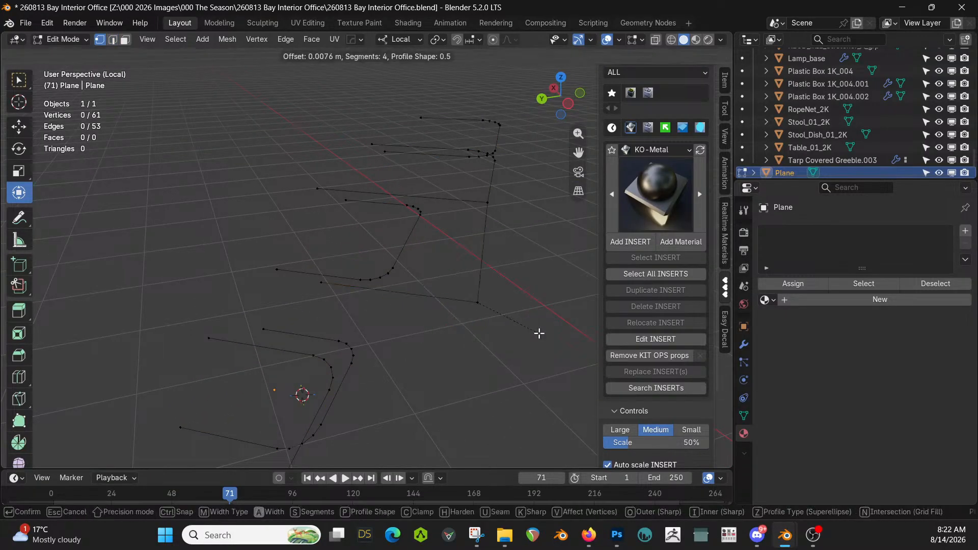
pyautogui.click(426, 314)
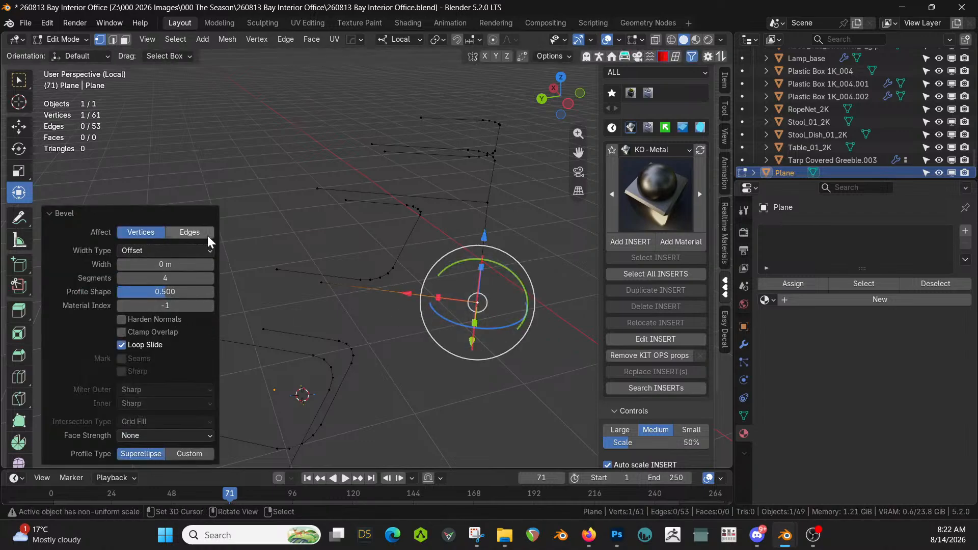
pyautogui.moveTo(317, 289); pyautogui.dragTo(283, 273, button='middle')
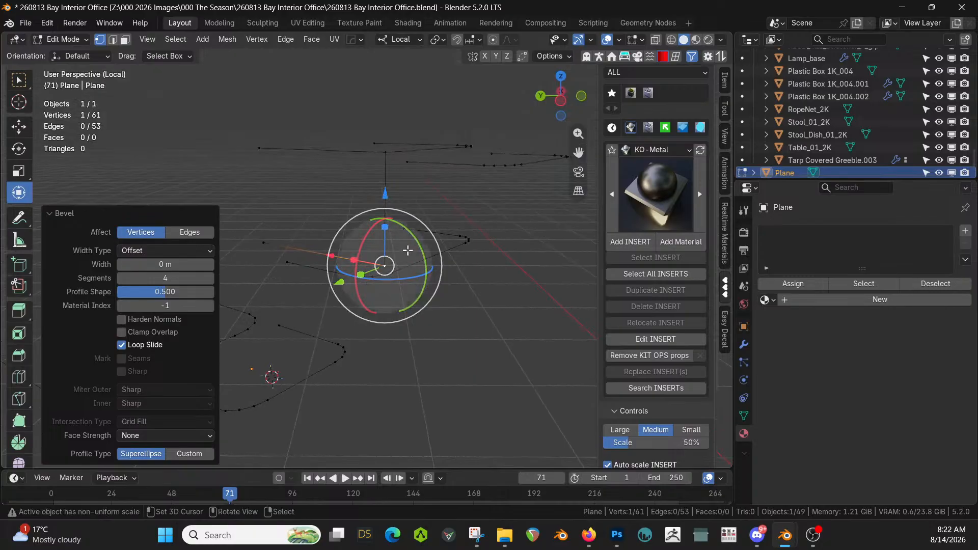
# Merge all the outline vertices by distance, using a merge distance of 0.0001 m
pyautogui.press('Tab')
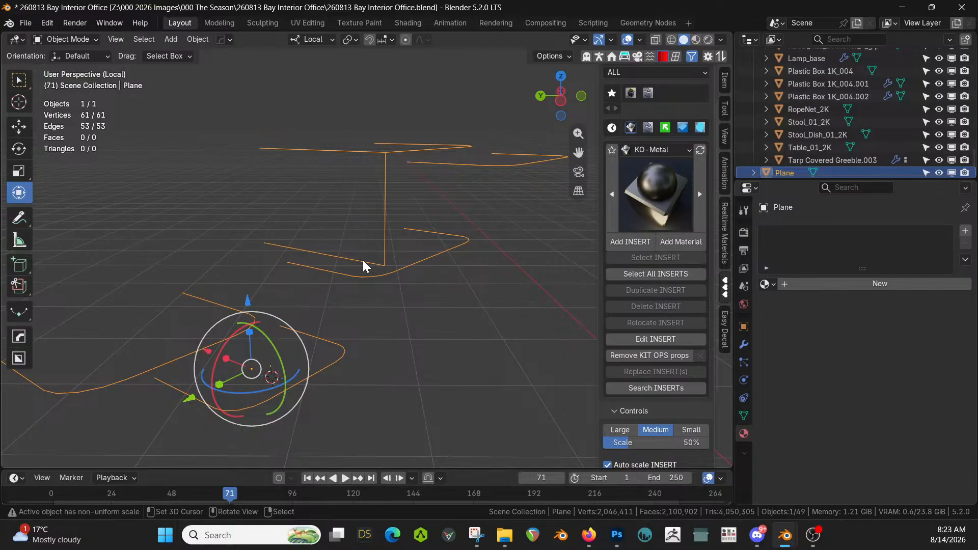
pyautogui.press('Tab')
pyautogui.press('a')
pyautogui.press('m')
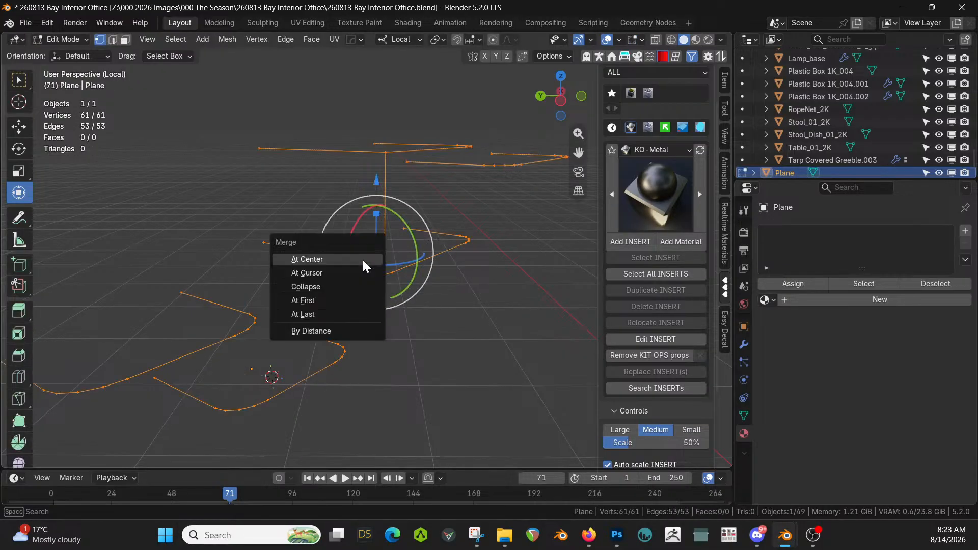
pyautogui.click(335, 331)
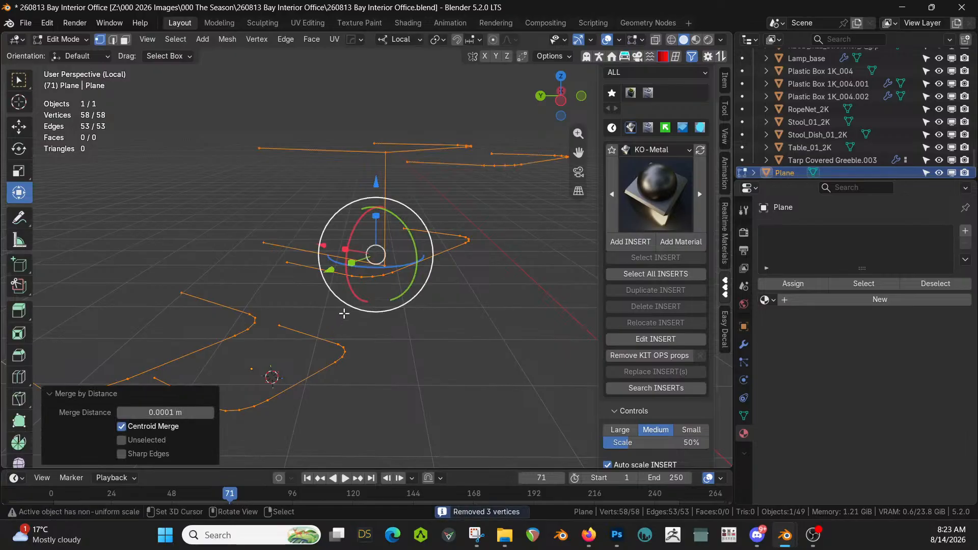
pyautogui.moveTo(350, 309); pyautogui.dragTo(353, 315, button='middle')
# Try a 0.172 m, four-segment vertex bevel on the merged corner at the bottom of the vertical edge
pyautogui.rightClick(402, 283)
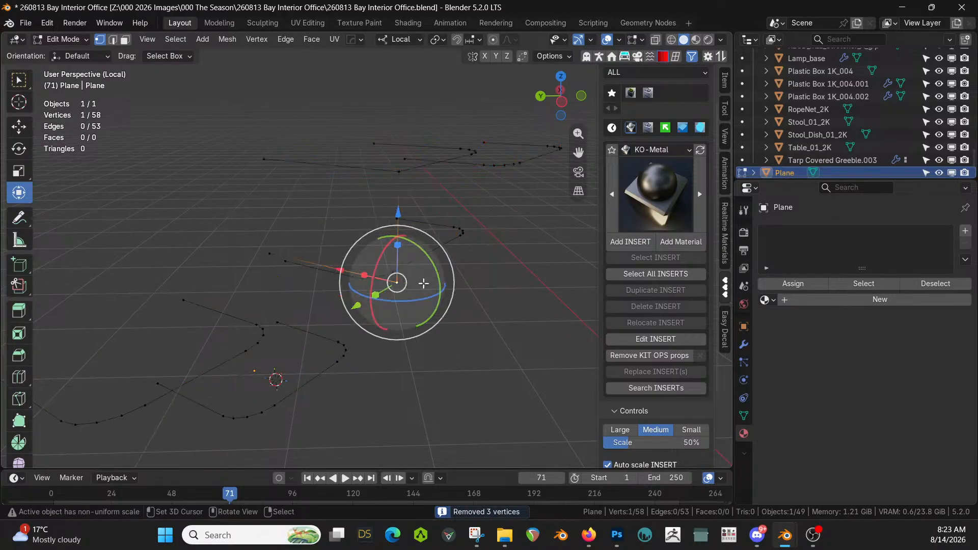
pyautogui.hotkey('ctrl', 'shift', 'b')
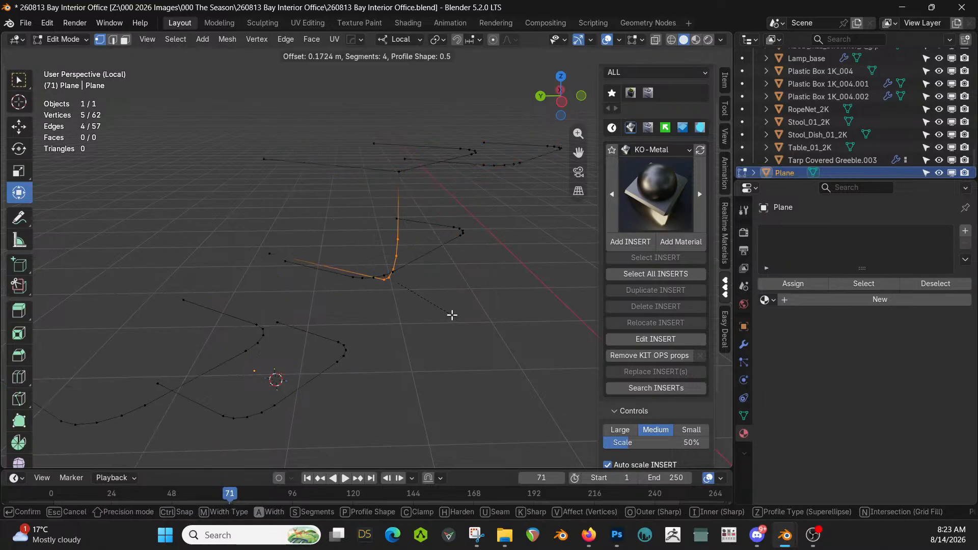
pyautogui.click(452, 316)
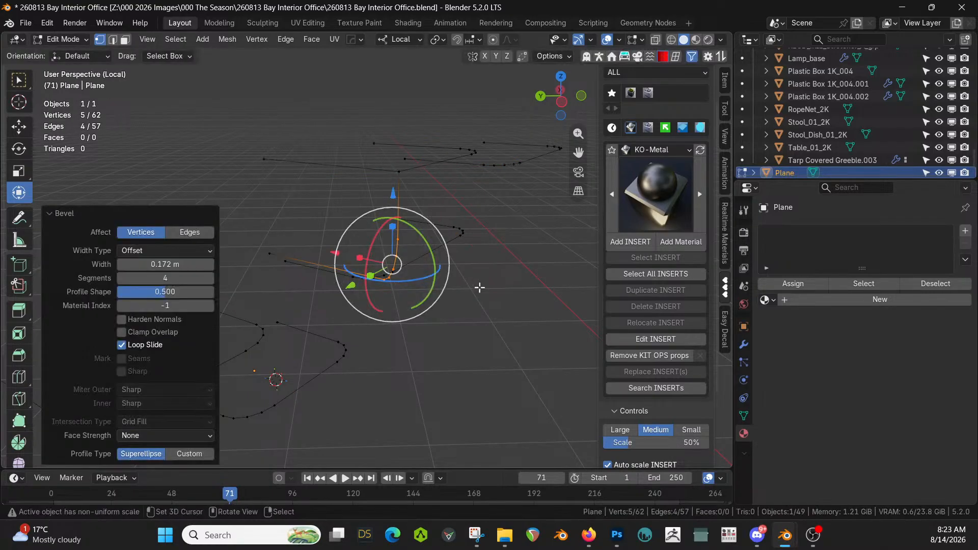
pyautogui.moveTo(399, 285); pyautogui.dragTo(392, 304, button='middle')
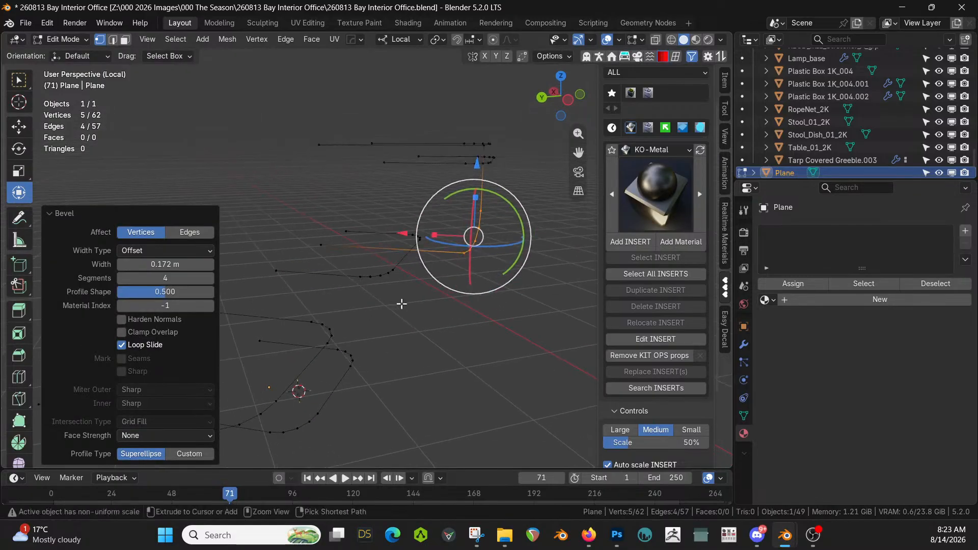
# Undo the corner bevel and apply the plane object's rotation and scale
pyautogui.press('Tab')
pyautogui.hotkey('ctrl', 'a')
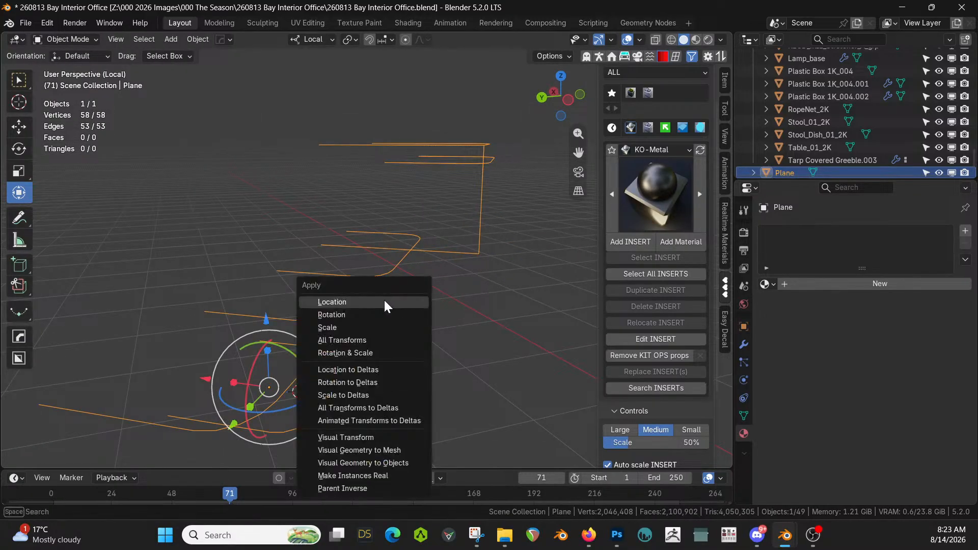
pyautogui.click(362, 356)
pyautogui.press('Tab')
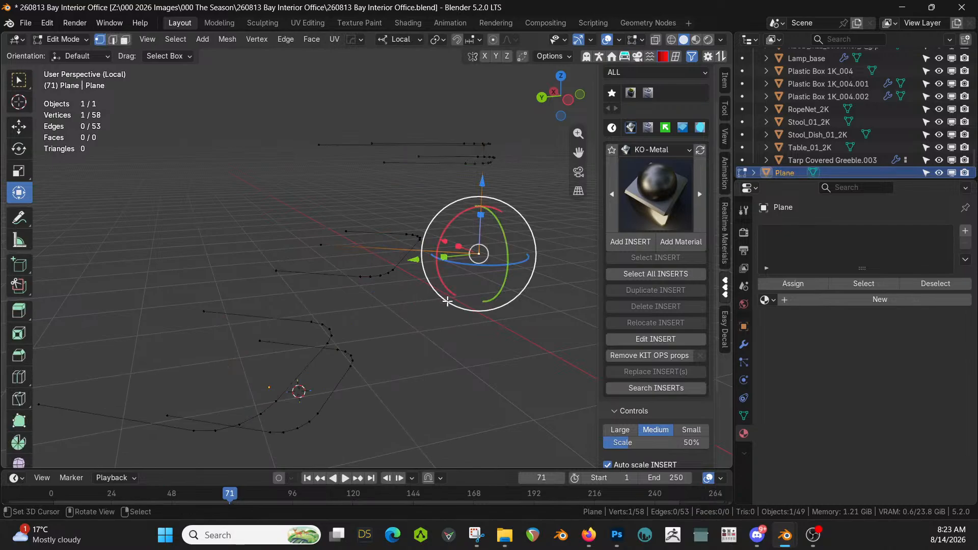
# Round the lower corner of the vertical edge with a four-segment vertex bevel of about 0.103 m
pyautogui.hotkey('ctrl', 'shift', 'b')
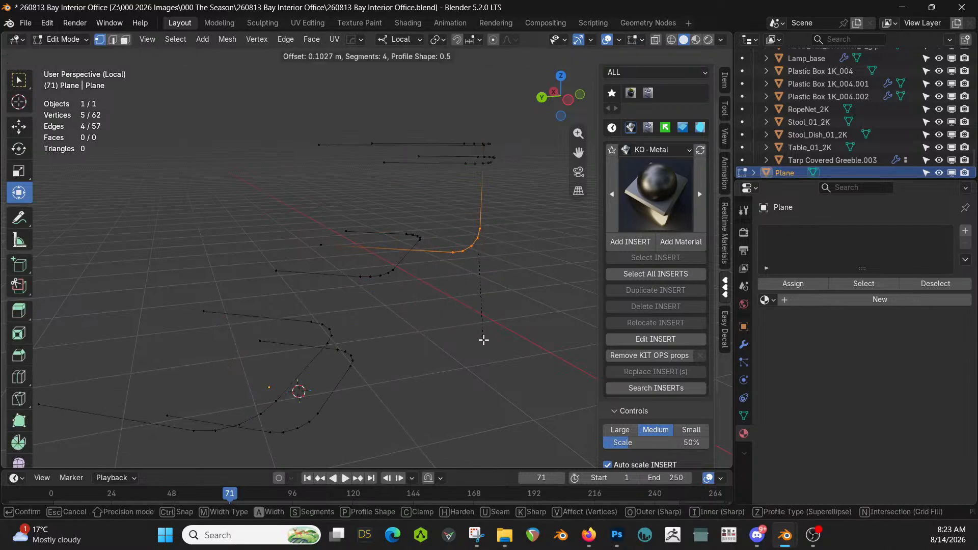
pyautogui.click(484, 340)
pyautogui.press('Tab')
pyautogui.moveTo(474, 328); pyautogui.dragTo(406, 357, button='middle')
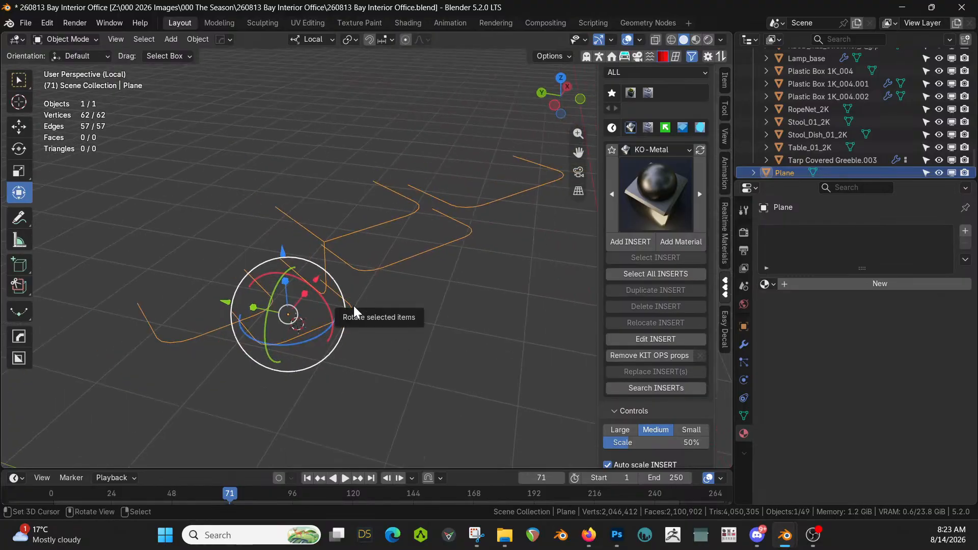
# Convert all the wire outlines to a curve with tubes about 0.043 wide, and leave local view
pyautogui.press('q')
pyautogui.moveTo(354, 307)
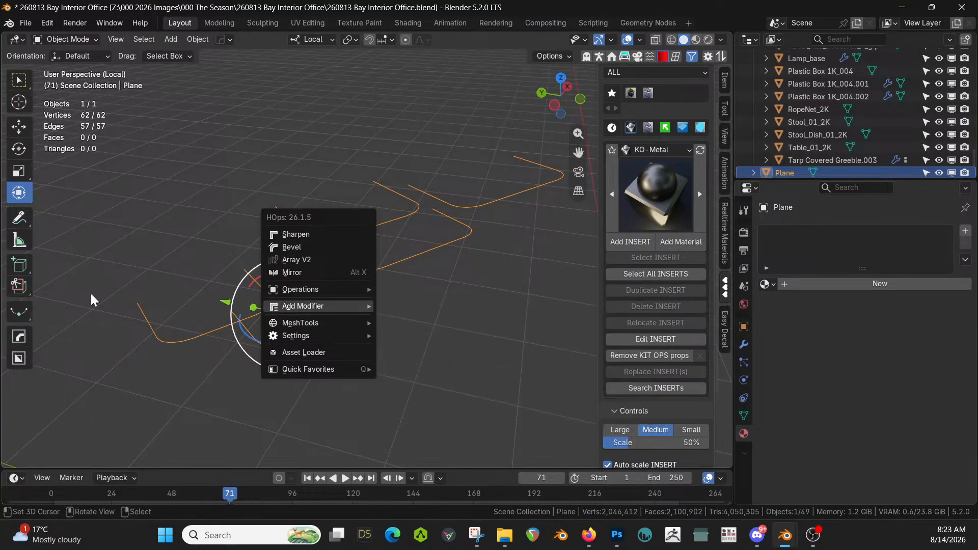
pyautogui.press('Tab')
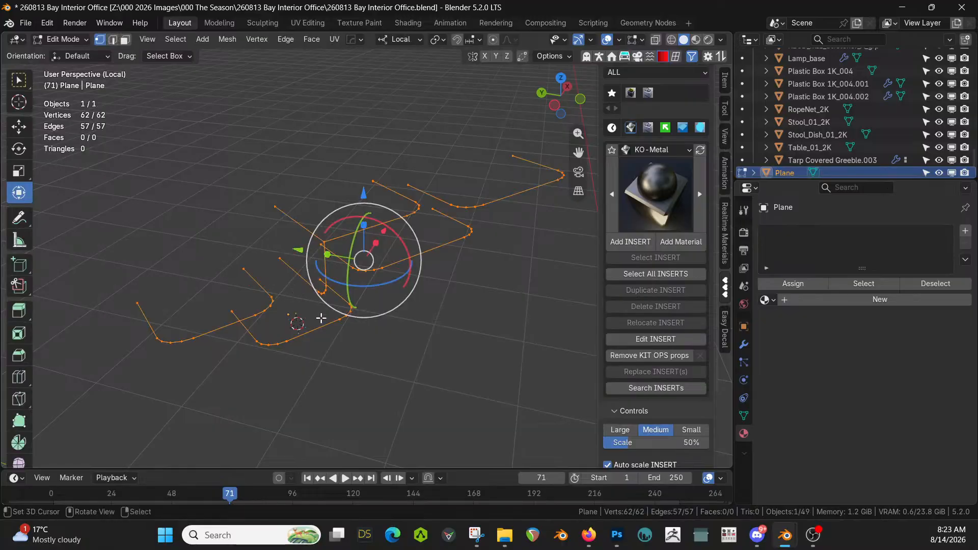
pyautogui.press('q')
pyautogui.click(298, 334)
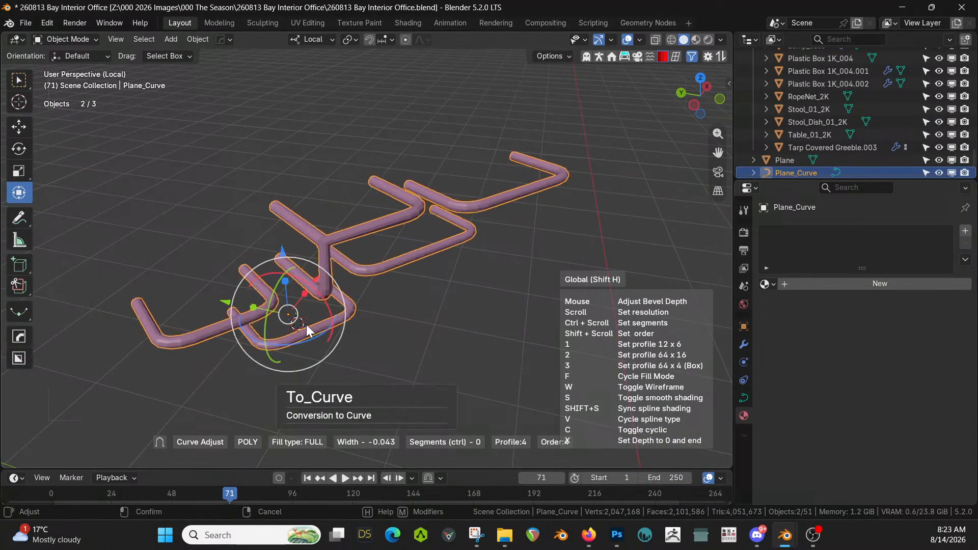
pyautogui.click(307, 325)
pyautogui.moveTo(307, 325); pyautogui.dragTo(337, 302, button='middle')
pyautogui.press('KP_Divide')
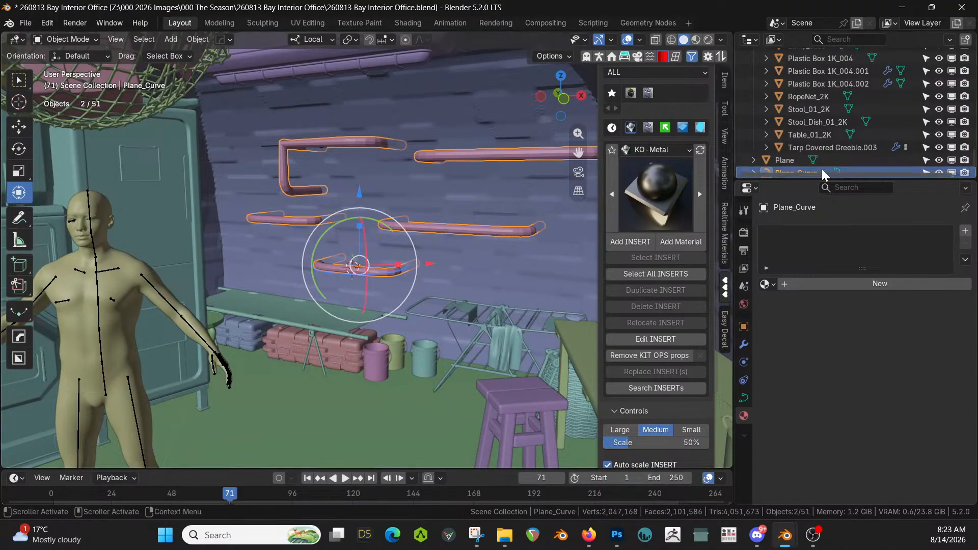
# Delete the original Plane object and move Plane_Curve to the Room collection
pyautogui.click(808, 161)
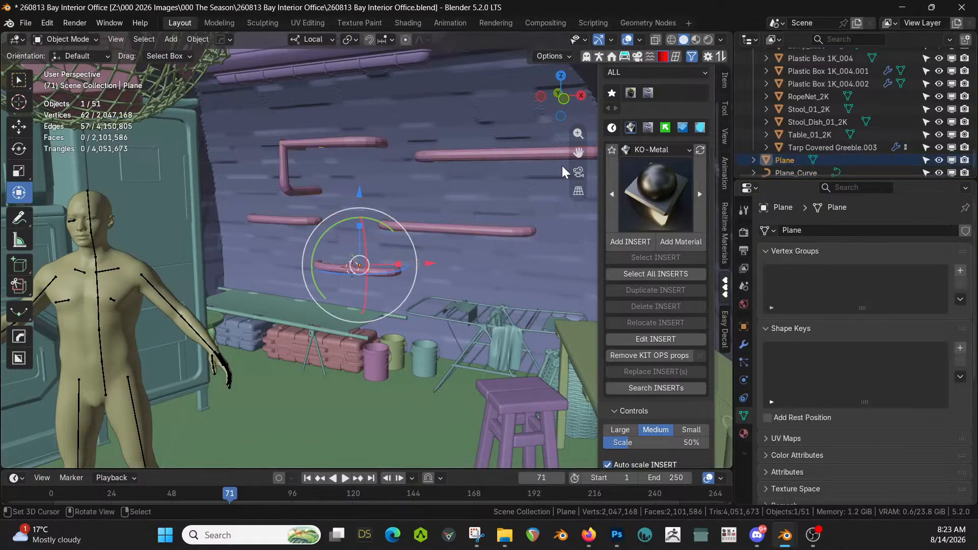
pyautogui.press('x')
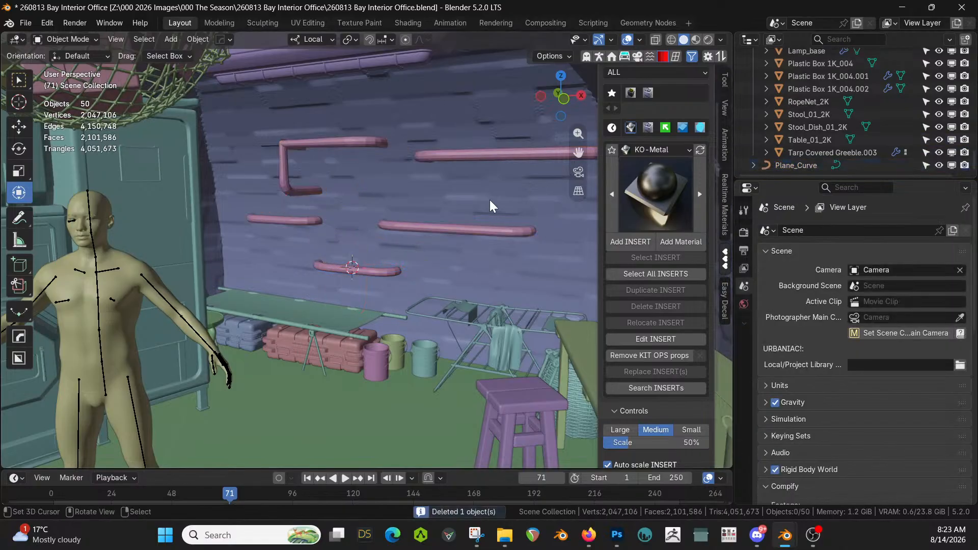
pyautogui.click(790, 166)
pyautogui.press('m')
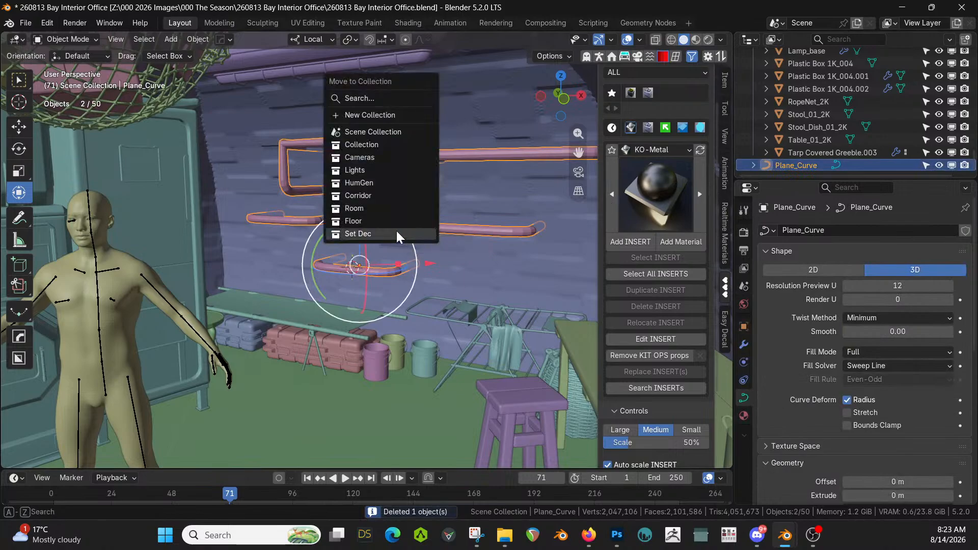
pyautogui.click(373, 203)
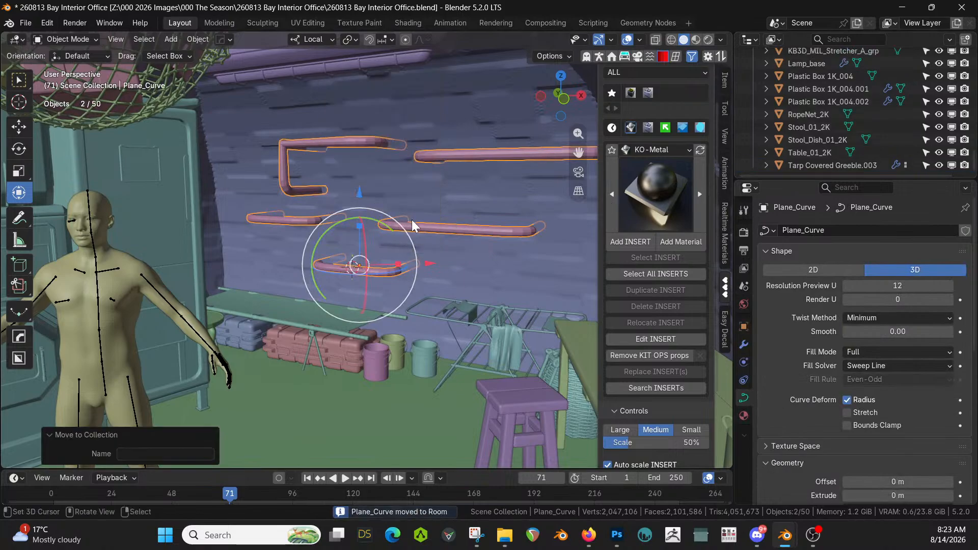
# Add flanges to the Plane_Curve tubes with Random Flow's Flanges/Couplings, using the Custom type and the flange02 mesh
pyautogui.press('q')
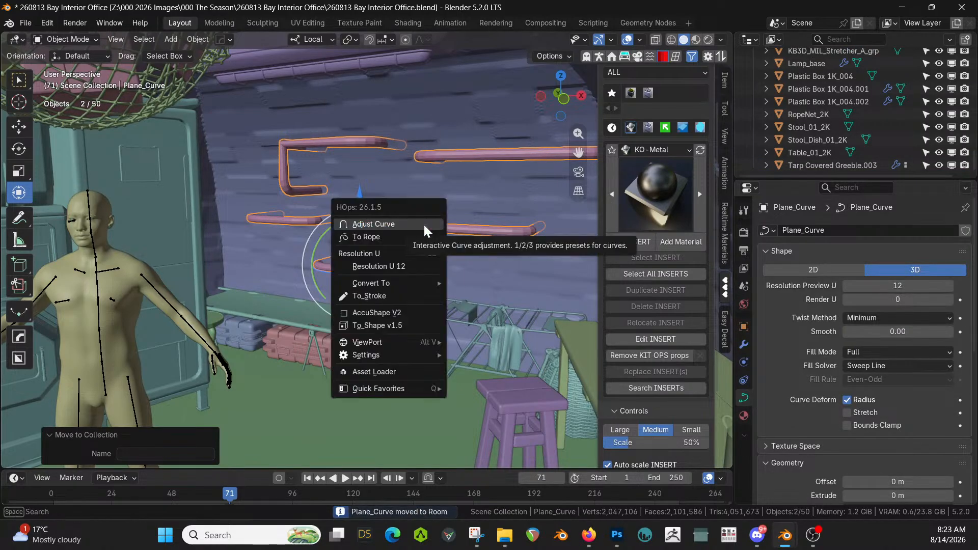
pyautogui.hotkey('shift', 'q')
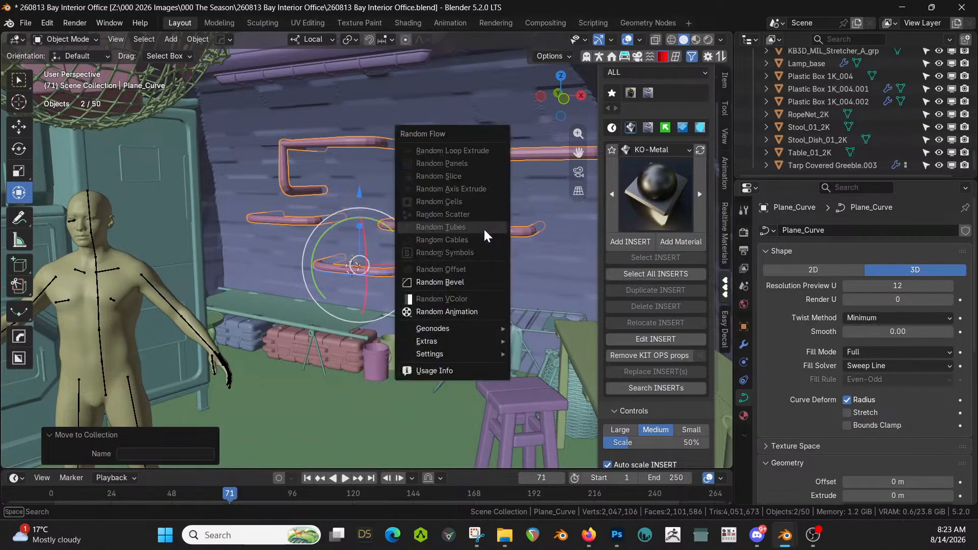
pyautogui.moveTo(457, 328)
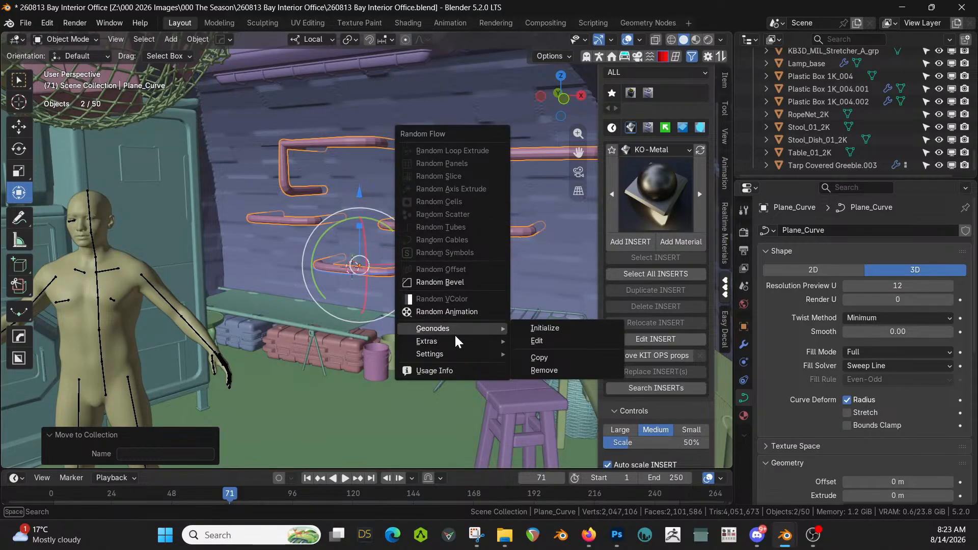
pyautogui.moveTo(442, 343)
pyautogui.moveTo(555, 340)
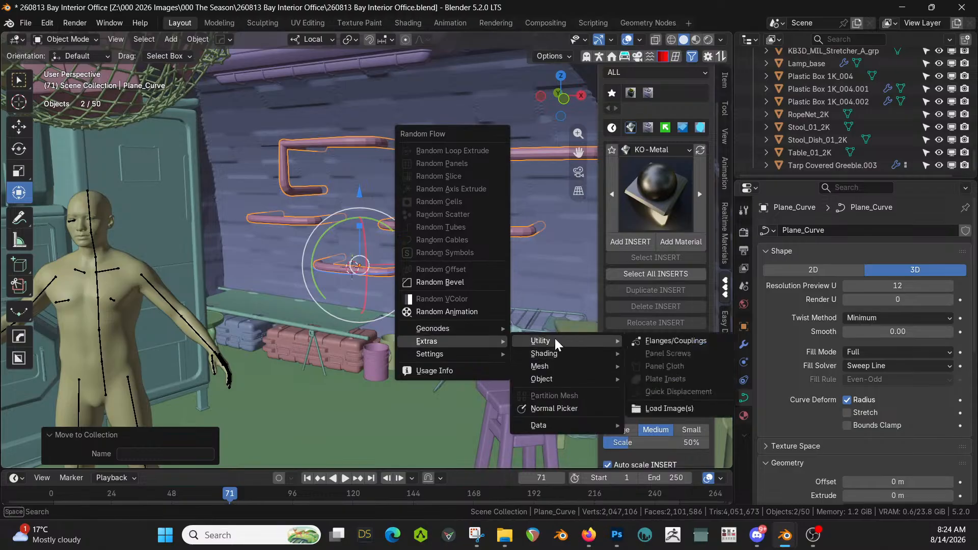
pyautogui.click(688, 341)
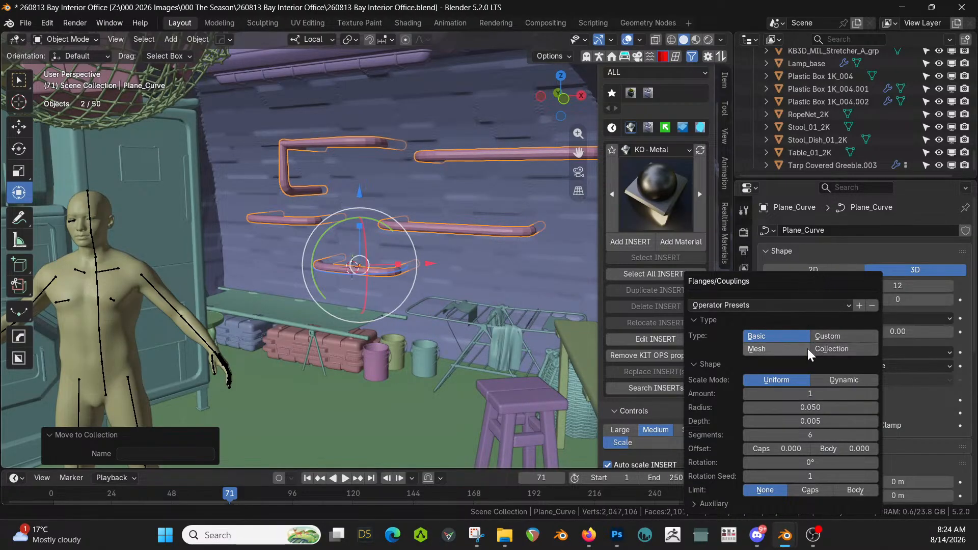
pyautogui.click(830, 339)
pyautogui.click(779, 363)
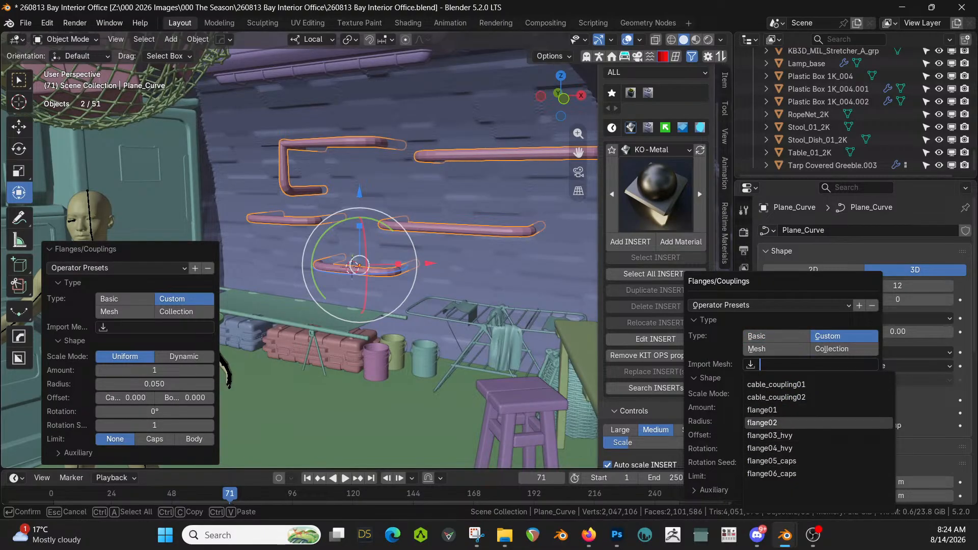
pyautogui.click(784, 422)
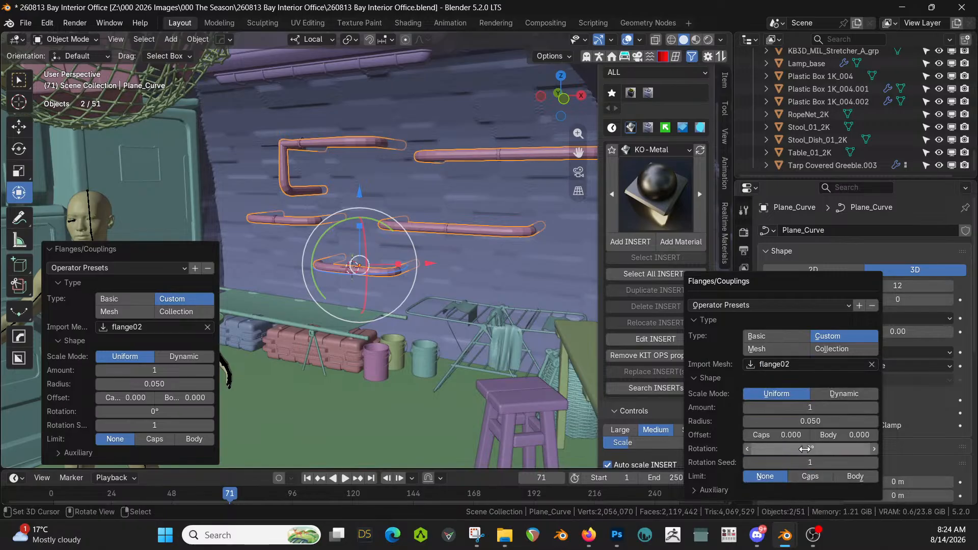
# Set the flange radius to about 0.069 and the amount to 2, and save the file
pyautogui.moveTo(808, 423); pyautogui.dragTo(808, 423)
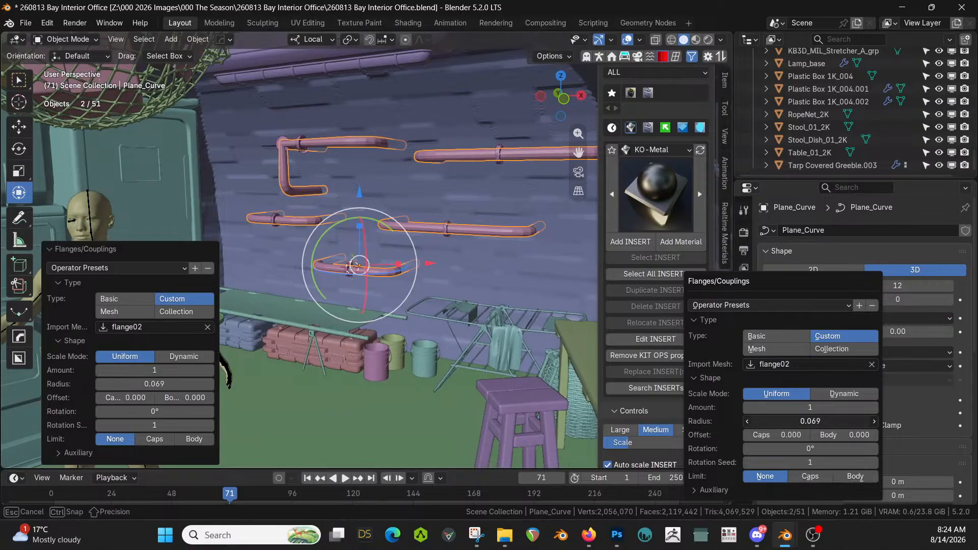
pyautogui.click(879, 406)
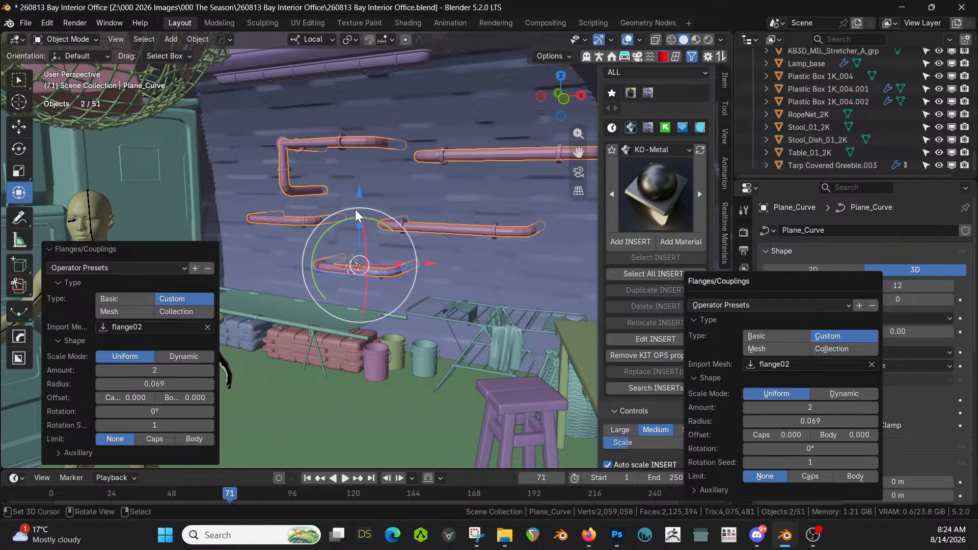
pyautogui.moveTo(406, 255); pyautogui.dragTo(356, 254, button='middle')
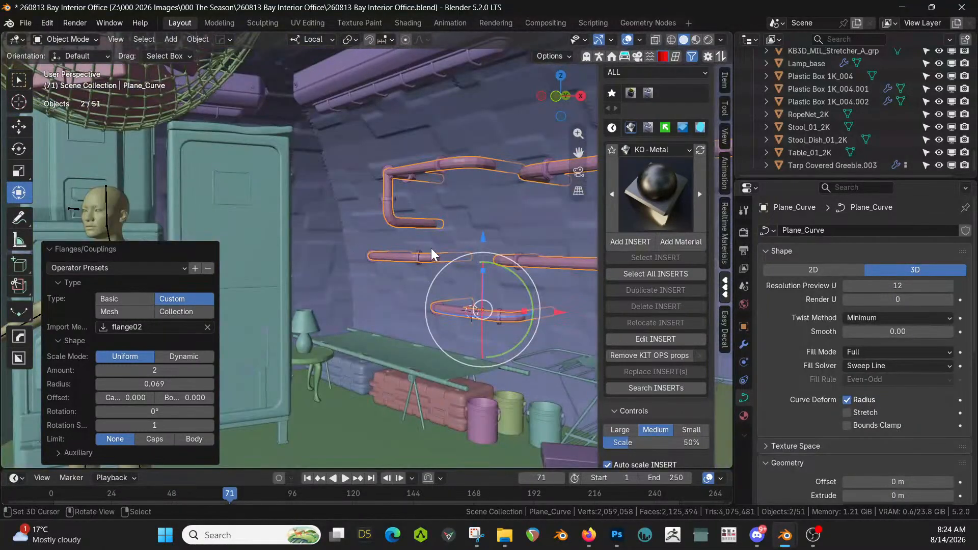
pyautogui.keyDown('shift'); pyautogui.moveTo(432, 249); pyautogui.dragTo(135, 285, button='middle'); pyautogui.keyUp('shift')
pyautogui.scroll(3, 266, 279)
pyautogui.scroll(2, 361, 313)
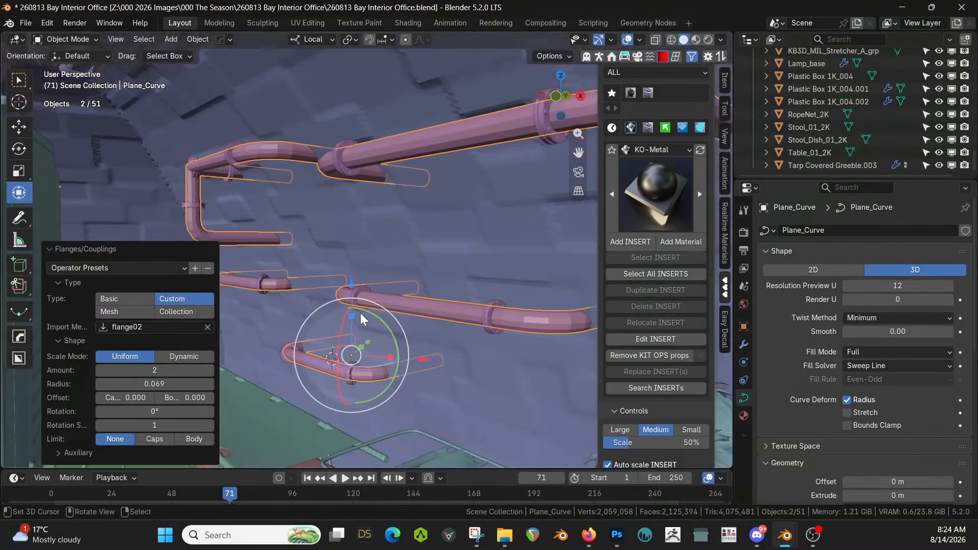
pyautogui.moveTo(360, 313); pyautogui.dragTo(283, 367, button='middle')
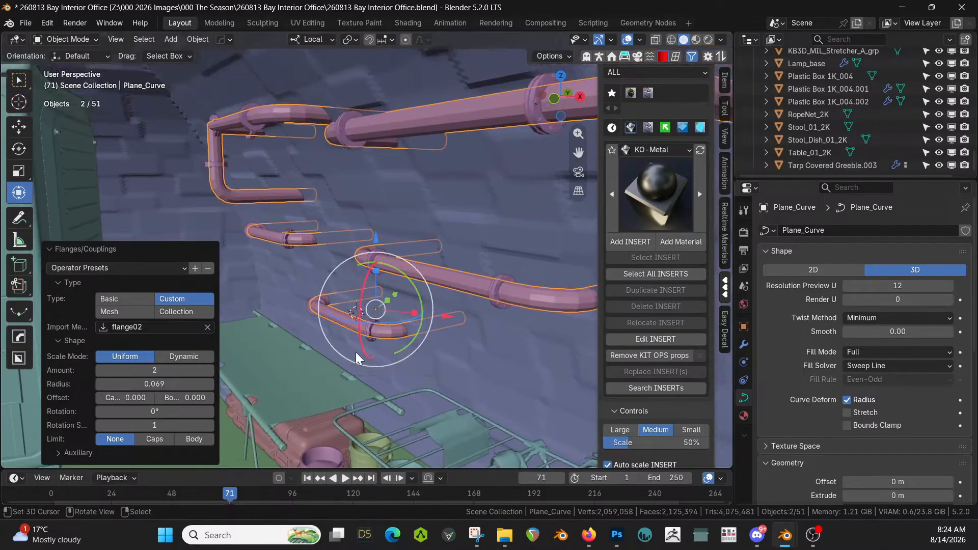
pyautogui.hotkey('ctrl', 's')
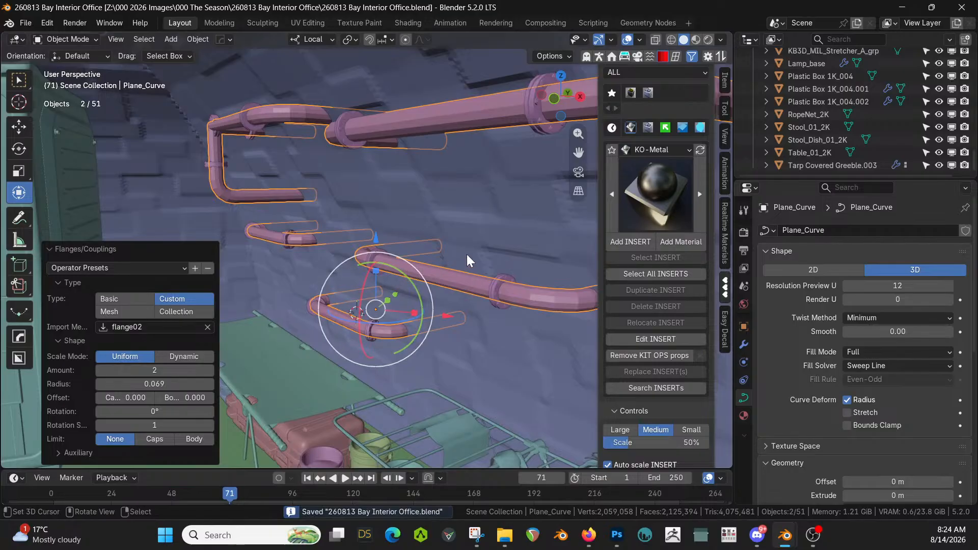
# Assign Distressed Hull Texture to the flanges and Distressed Hull Texture with Chevrons to the tubes
pyautogui.click(340, 127)
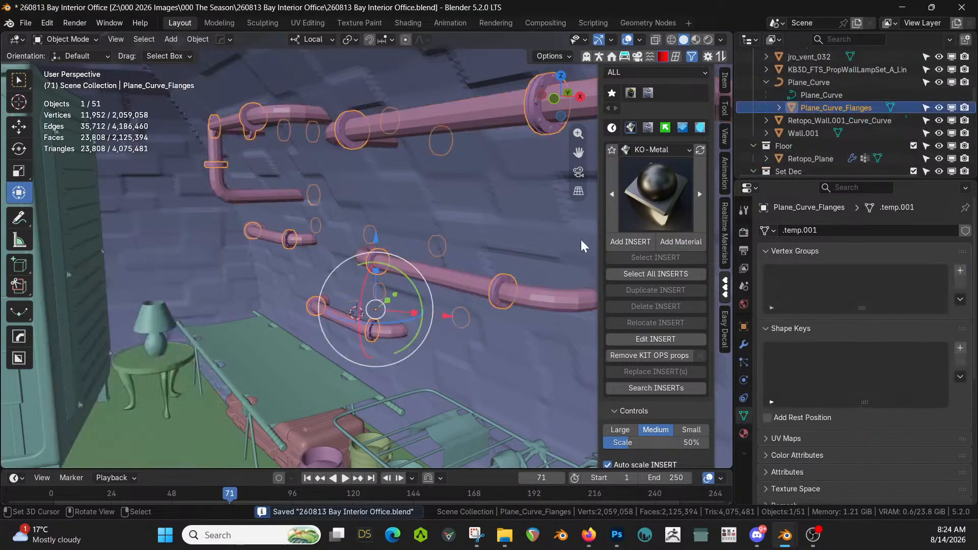
pyautogui.click(744, 434)
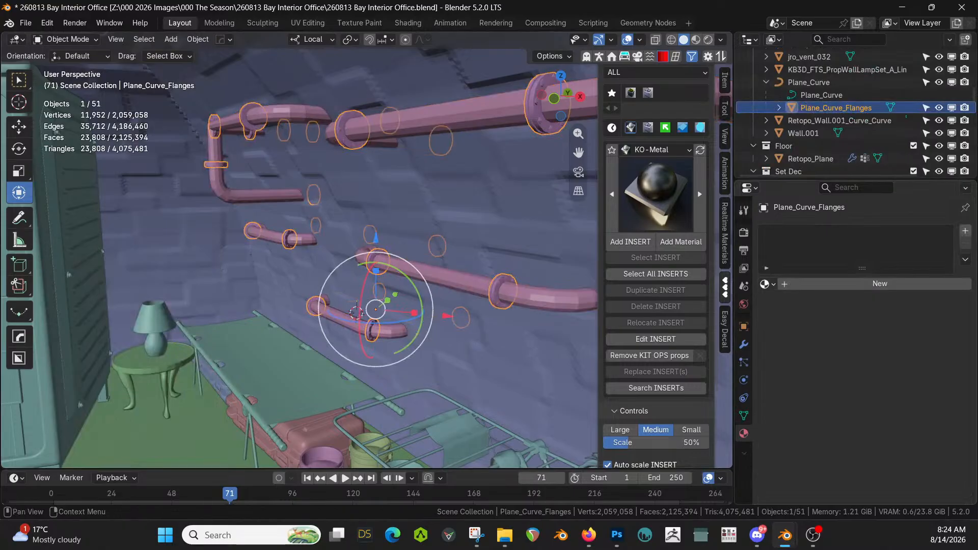
pyautogui.click(767, 284)
pyautogui.write('dis')
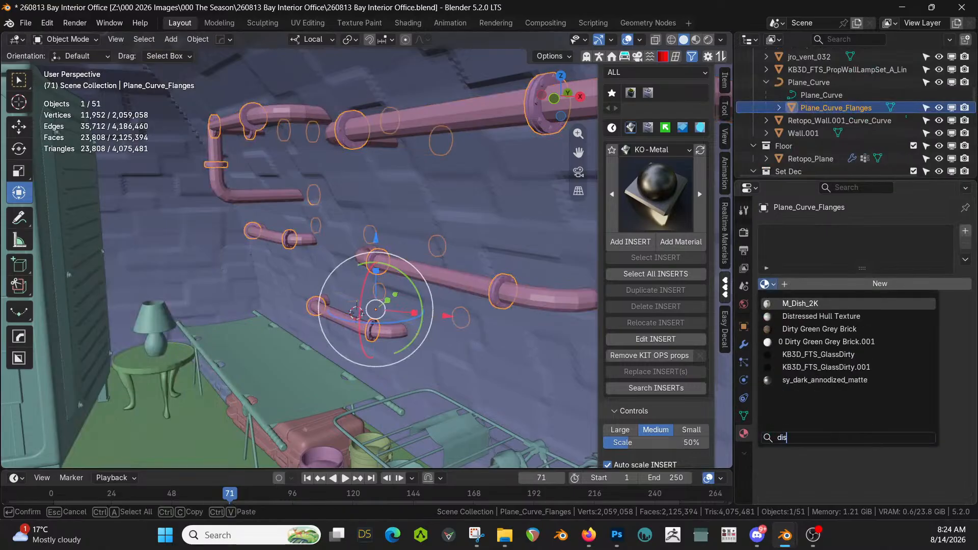
pyautogui.click(848, 316)
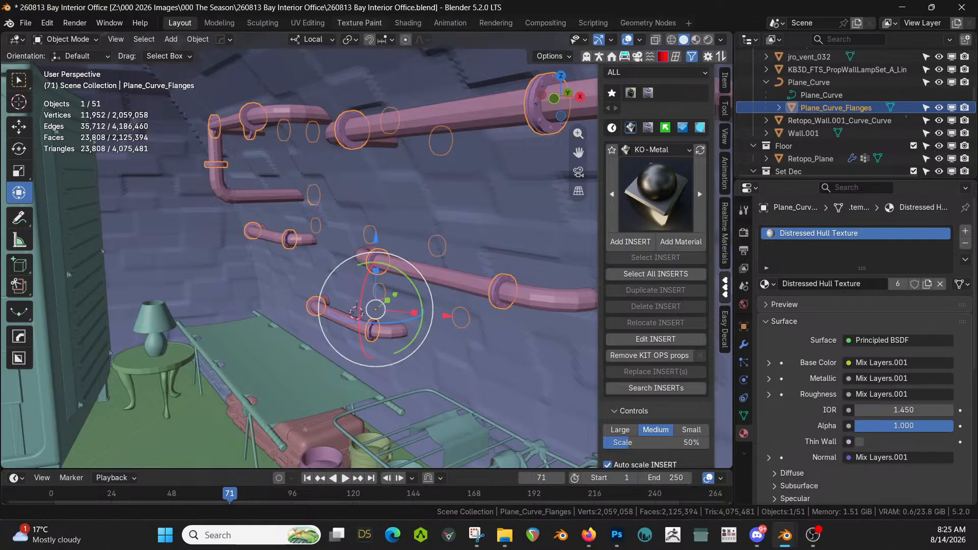
pyautogui.moveTo(977, 204); pyautogui.dragTo(455, 286)
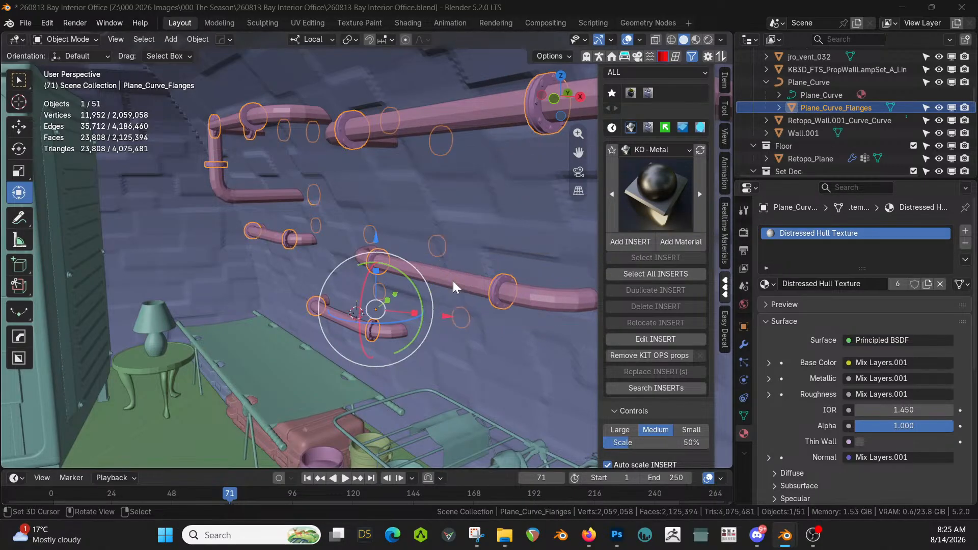
# Switch the viewport to rendered shading and examine the textured tubes and flanges along the brick wall
pyautogui.press('z')
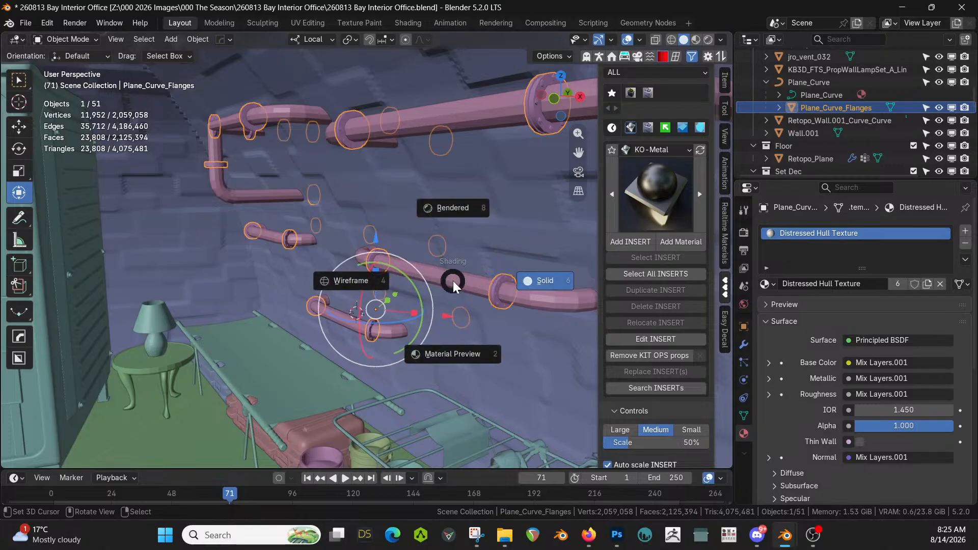
pyautogui.press('8')
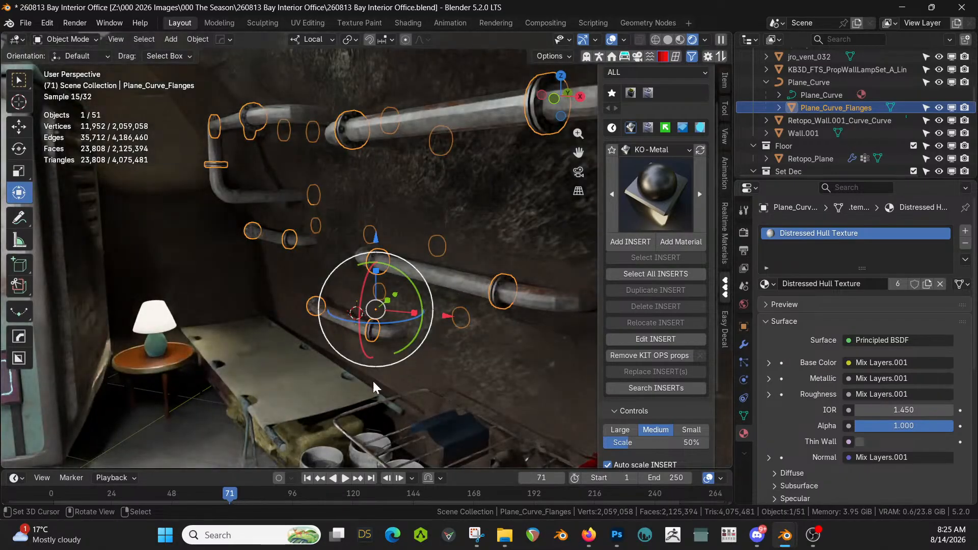
pyautogui.click(316, 377)
pyautogui.moveTo(316, 377); pyautogui.dragTo(484, 289, button='middle')
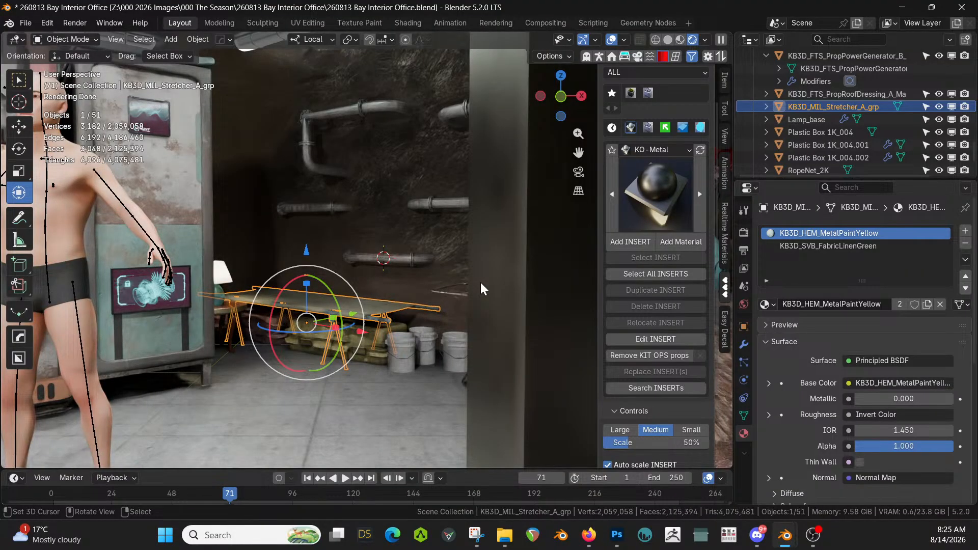
pyautogui.moveTo(449, 304); pyautogui.dragTo(426, 234, button='middle')
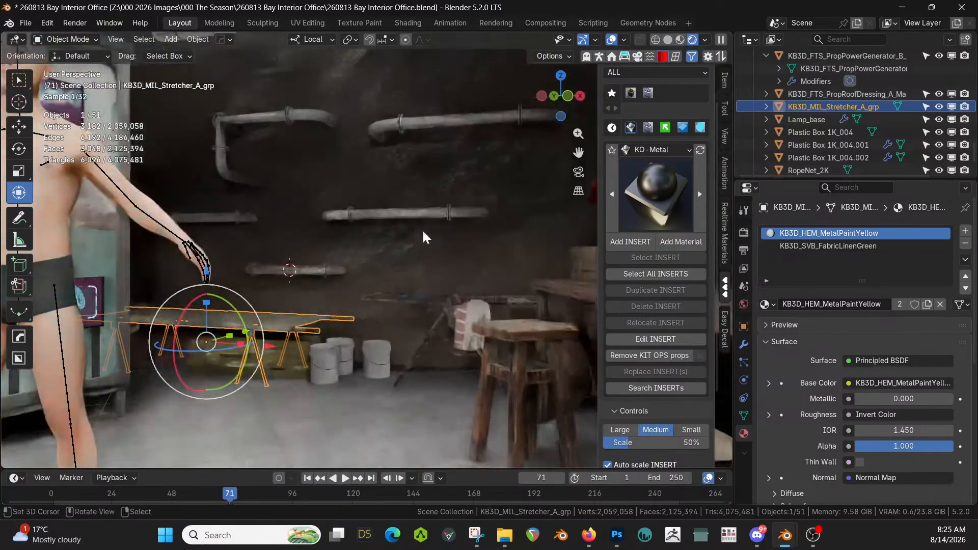
# Isolate the Plane_Curve tubes in local view and convert them to a mesh
pyautogui.click(415, 220)
pyautogui.press('KP_Divide')
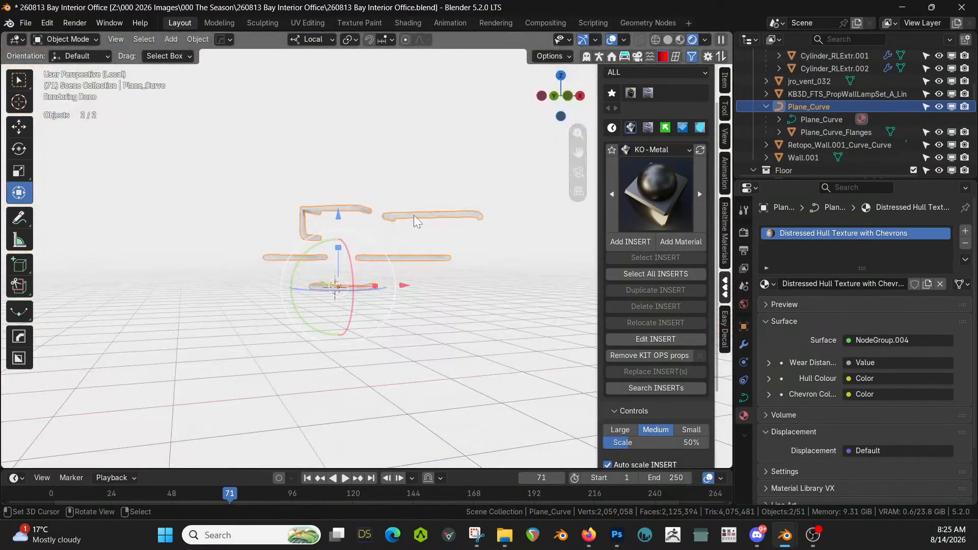
pyautogui.moveTo(447, 247); pyautogui.dragTo(452, 280, button='middle')
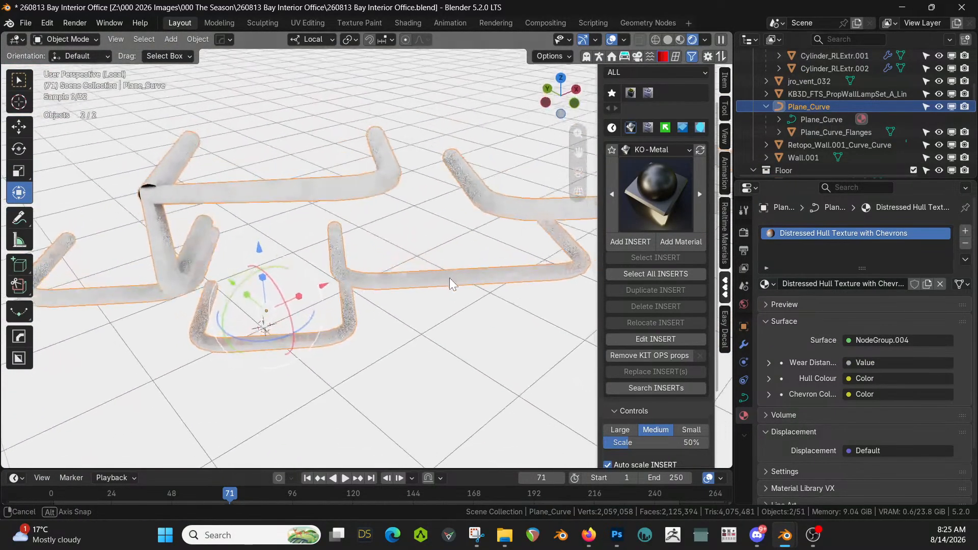
pyautogui.press('q')
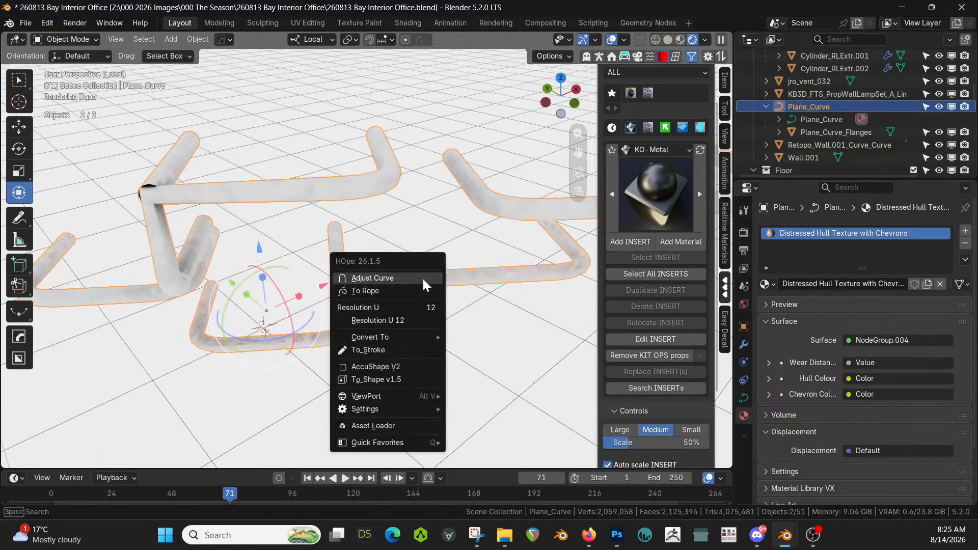
pyautogui.moveTo(393, 340)
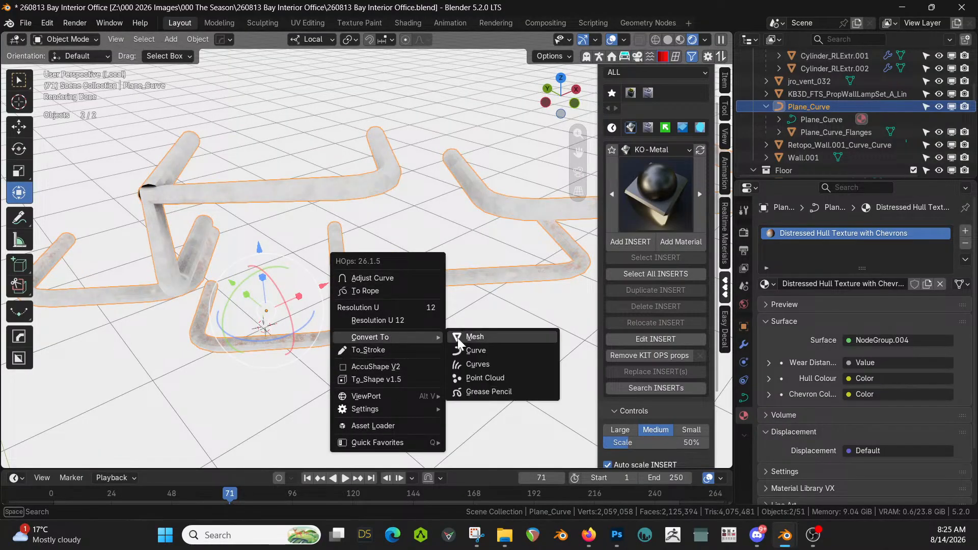
pyautogui.click(487, 343)
pyautogui.moveTo(484, 341); pyautogui.dragTo(428, 317, button='middle')
# Create a Cablerator insulation wrap with 10 segments and 0.080 width, drawing two lines across the long straight tubes
pyautogui.hotkey('shift', 'p')
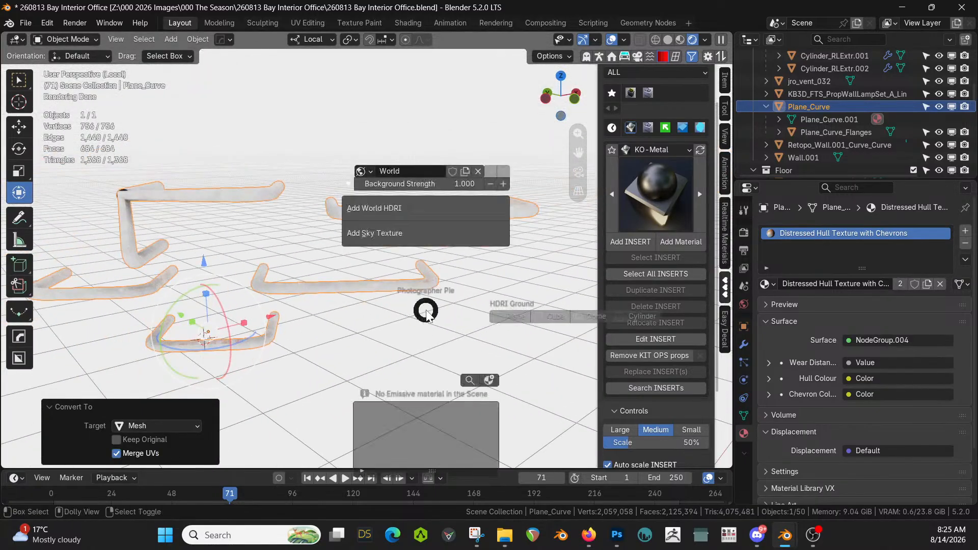
pyautogui.press('Escape')
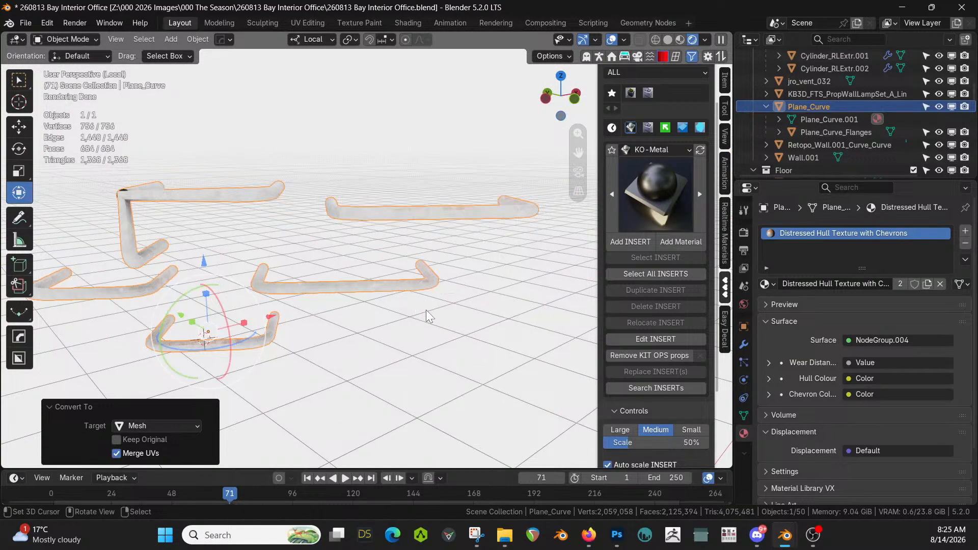
pyautogui.hotkey('shift', 'alt', 'c')
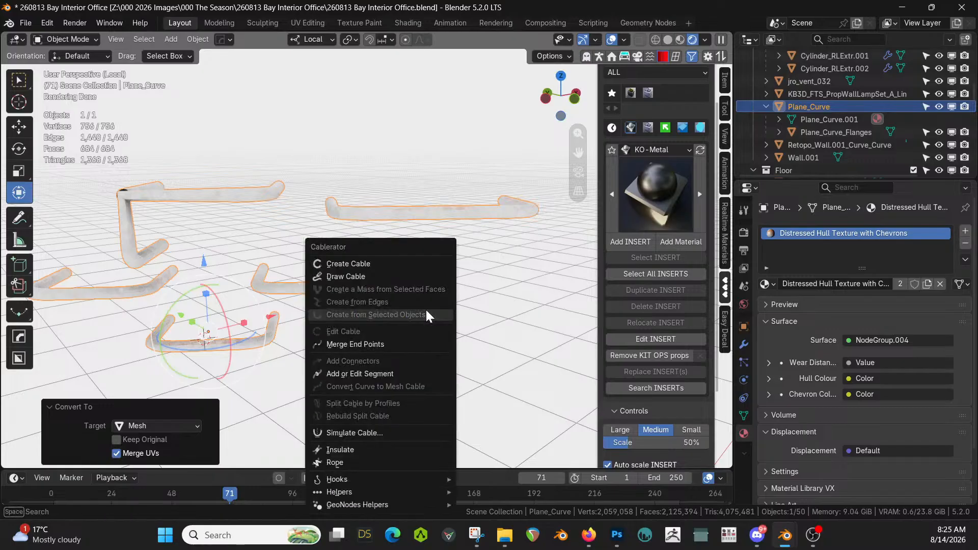
pyautogui.click(351, 451)
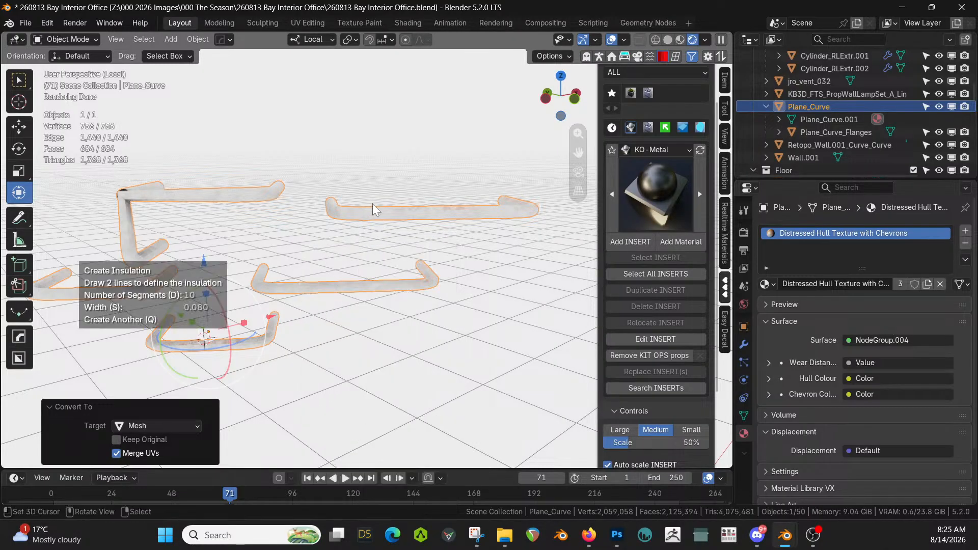
pyautogui.moveTo(364, 191); pyautogui.dragTo(327, 348)
pyautogui.moveTo(405, 191); pyautogui.dragTo(376, 318)
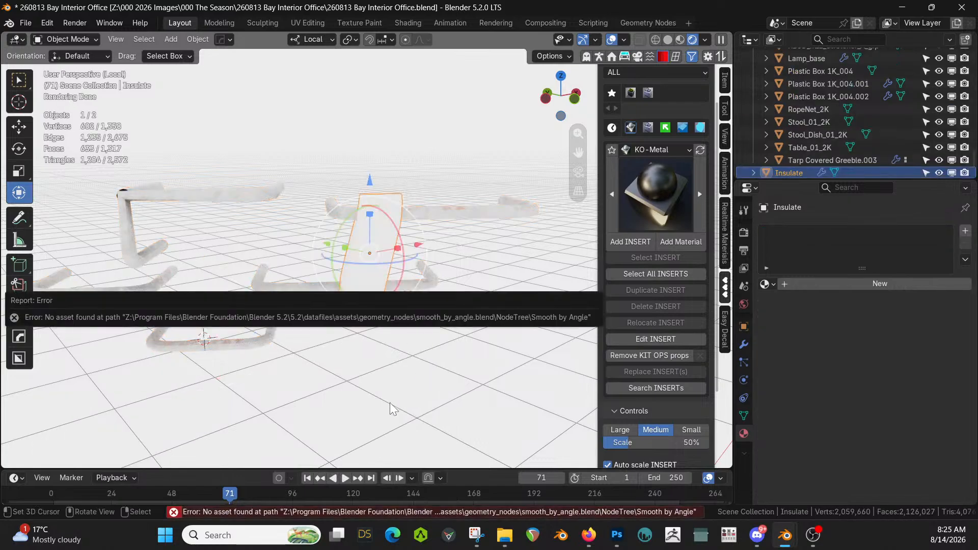
# Set the Solidify thickness of the Insulate object to 0.005 m
pyautogui.moveTo(390, 408); pyautogui.dragTo(417, 357, button='middle')
pyautogui.scroll(4, 457, 402)
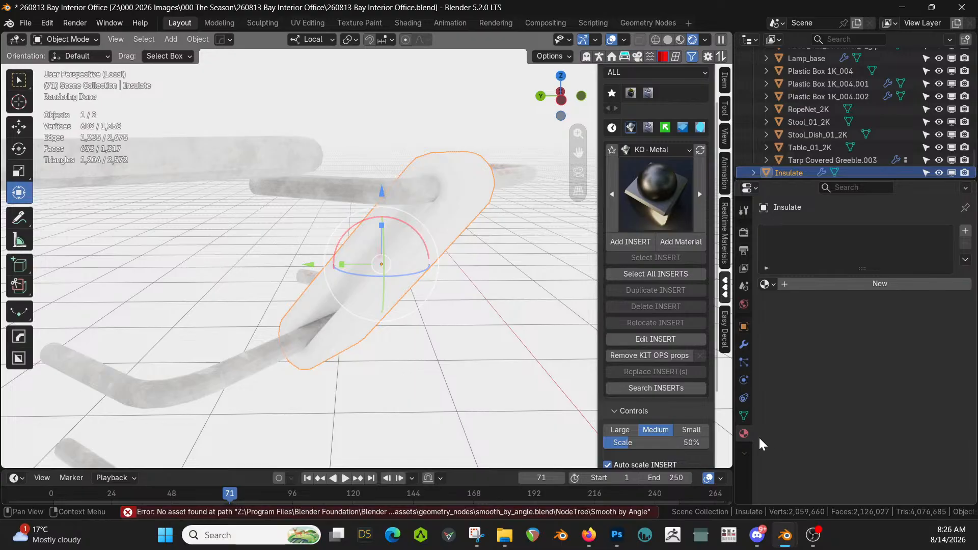
pyautogui.click(744, 345)
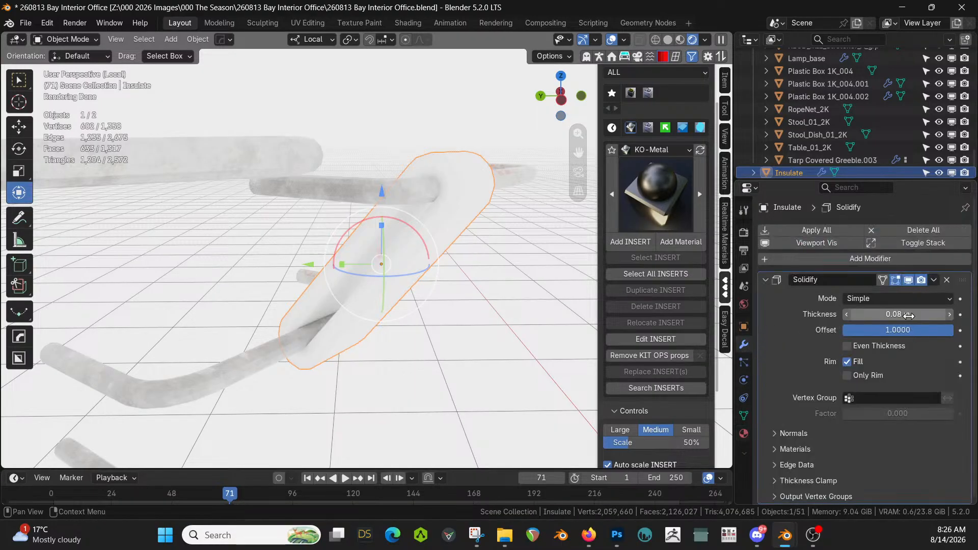
pyautogui.click(909, 315)
pyautogui.press('BackSpace')
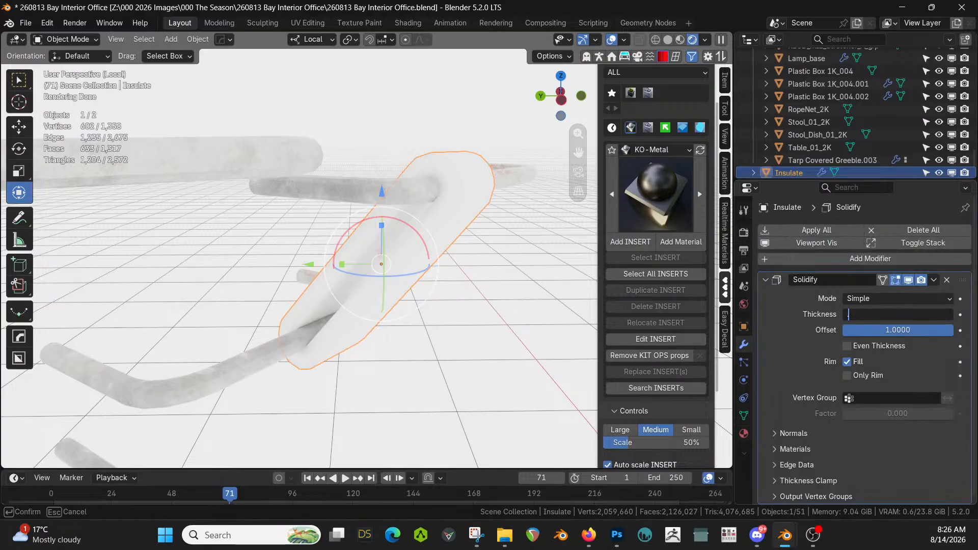
pyautogui.write('.005')
pyautogui.press('Return')
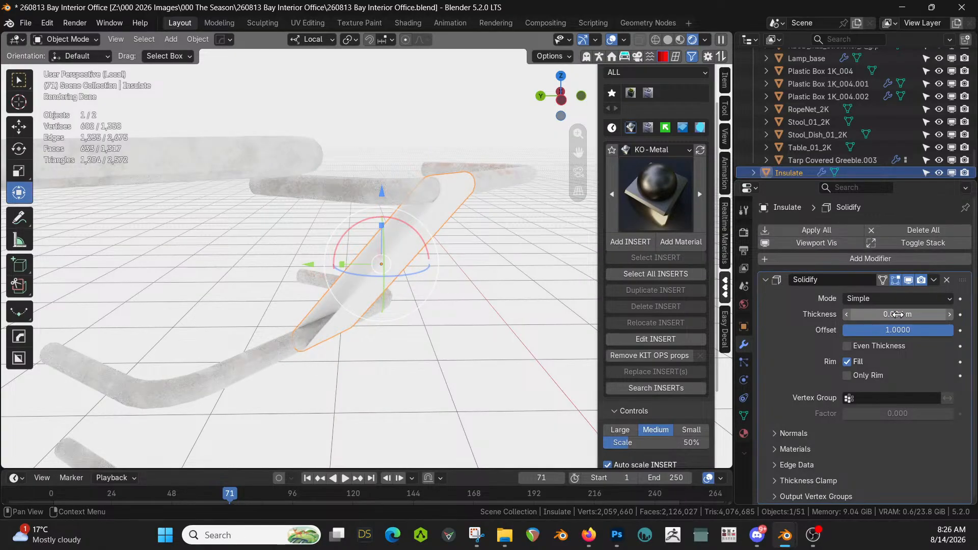
# Remove the Solidify modifier from the Insulate object and save the file
pyautogui.moveTo(393, 338)
pyautogui.mouseDown(button='middle')
pyautogui.moveTo(389, 323)
pyautogui.moveTo(338, 305)
pyautogui.moveTo(322, 329)
pyautogui.moveTo(360, 339)
pyautogui.moveTo(298, 352)
pyautogui.moveTo(234, 331)
pyautogui.moveTo(299, 349)
pyautogui.moveTo(414, 345)
pyautogui.moveTo(407, 340)
pyautogui.mouseUp(button='middle')
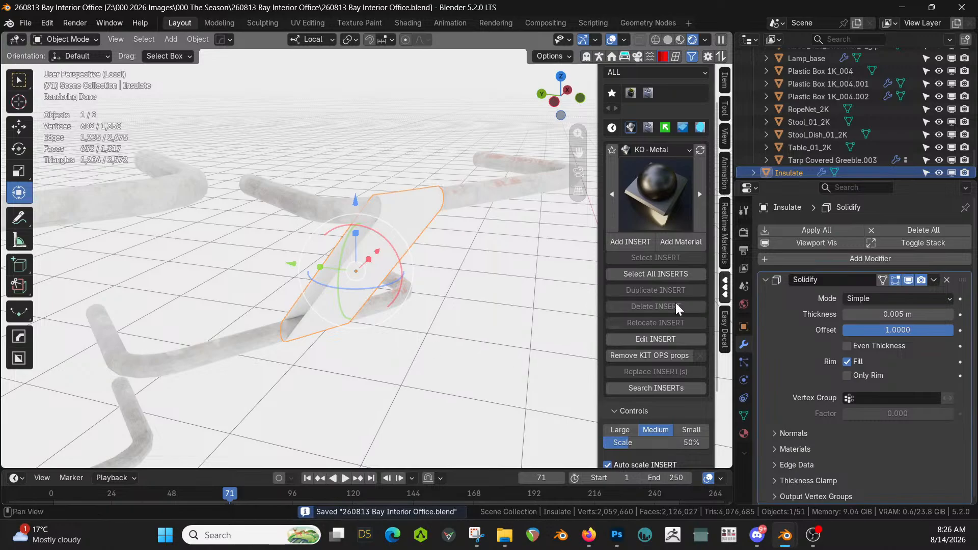
pyautogui.click(948, 280)
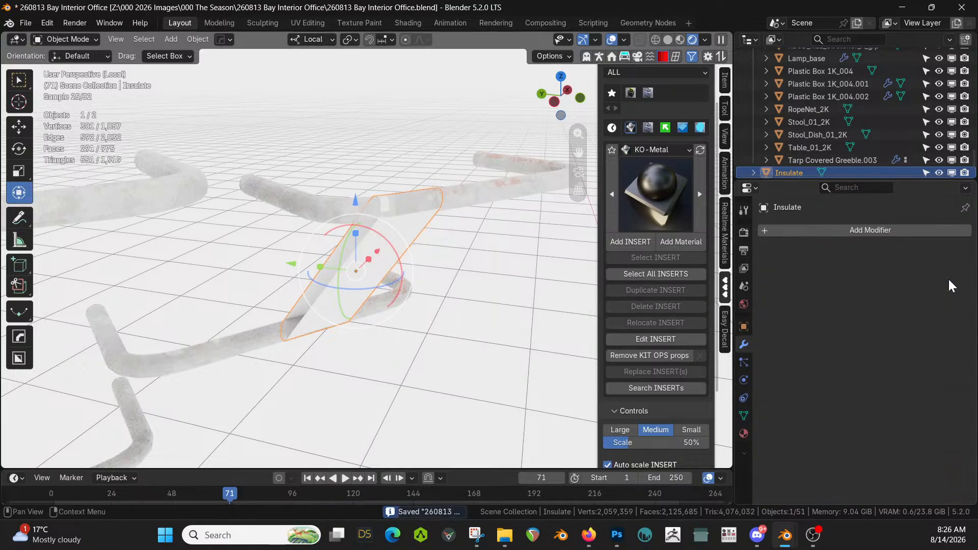
pyautogui.moveTo(377, 306); pyautogui.dragTo(417, 302, button='middle')
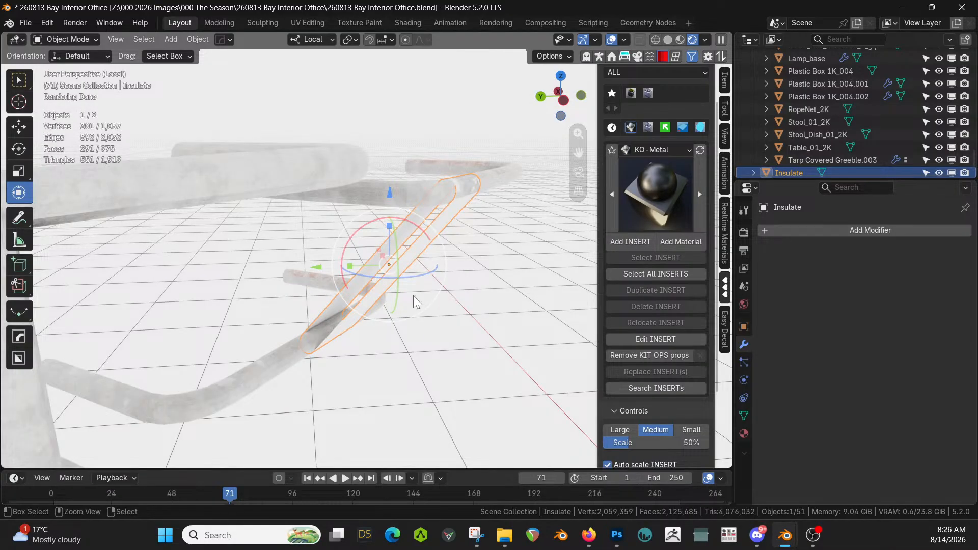
pyautogui.hotkey('ctrl', 's')
# Switch the viewport to solid shading and scale the entire Insulate mesh up by a factor of about 1.02
pyautogui.press('z')
pyautogui.press('s')
pyautogui.moveTo(439, 306); pyautogui.dragTo(365, 332, button='middle')
pyautogui.scroll(1, 382, 310)
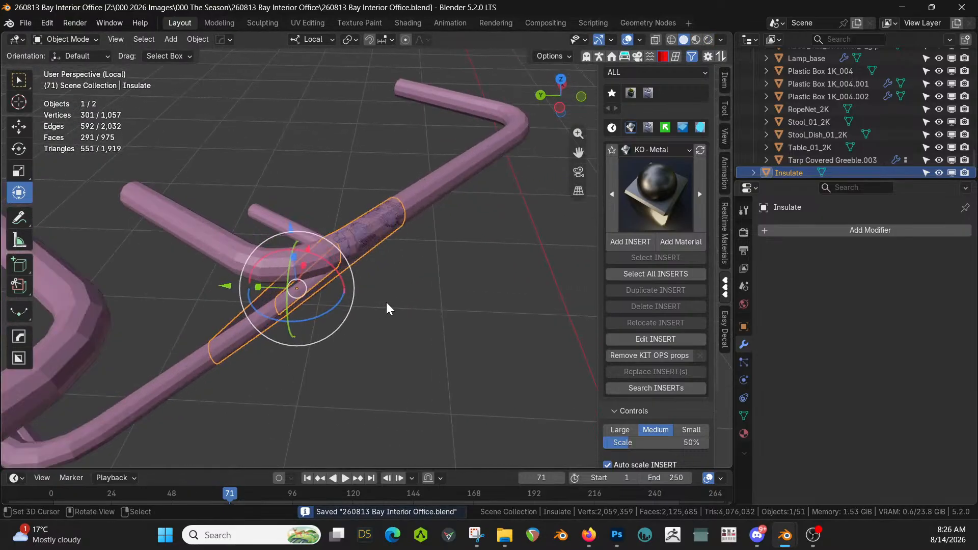
pyautogui.click(349, 39)
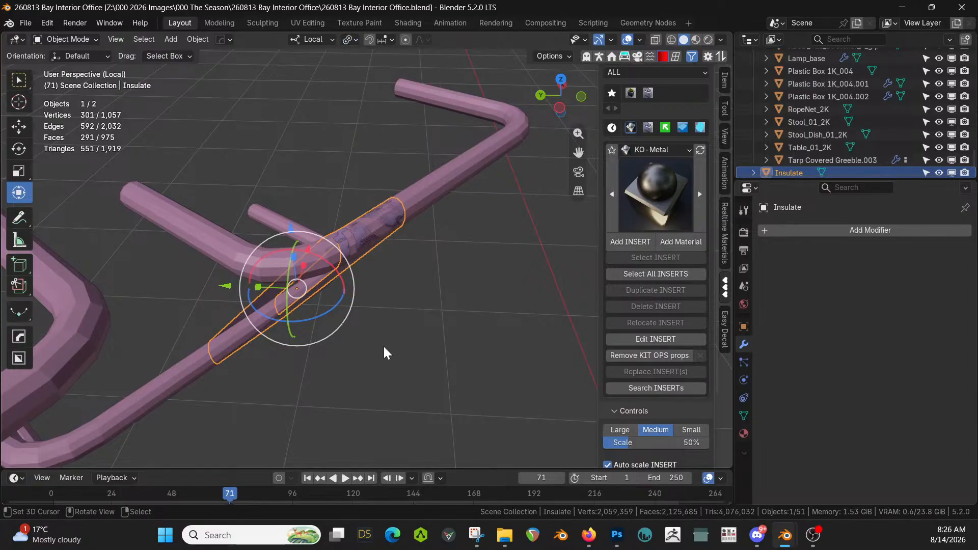
pyautogui.press('Tab')
pyautogui.press('a')
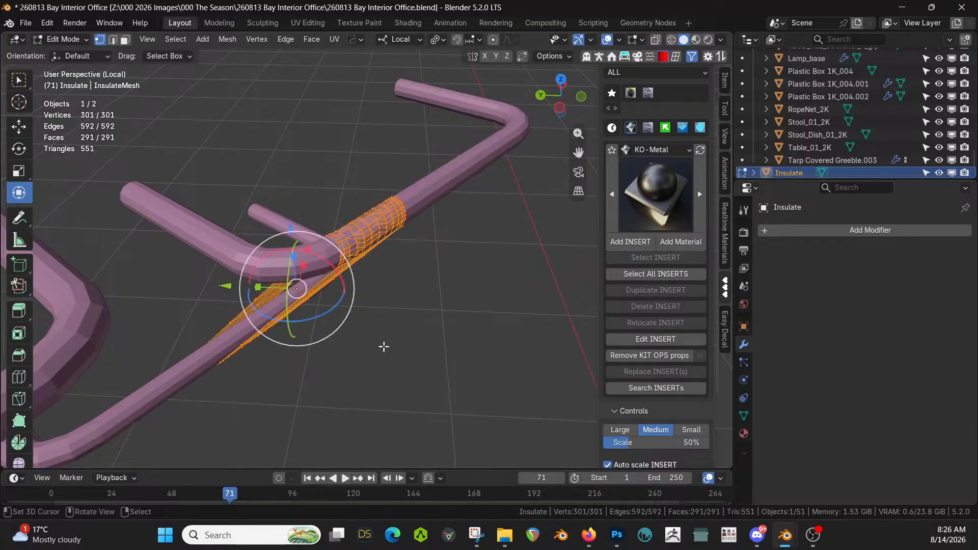
pyautogui.press('s')
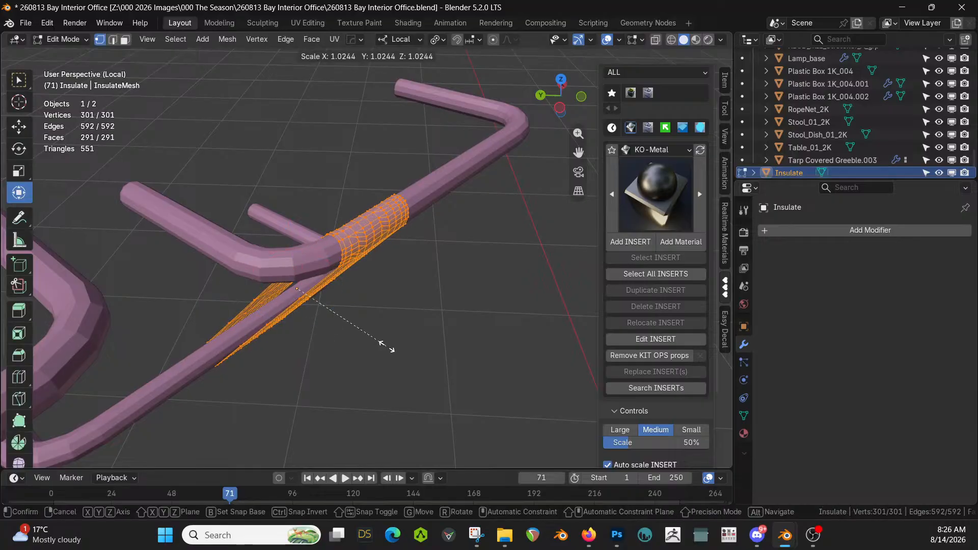
pyautogui.click(388, 346)
pyautogui.press('Tab')
pyautogui.moveTo(389, 348)
pyautogui.mouseDown(button='middle')
pyautogui.moveTo(441, 306)
pyautogui.moveTo(400, 343)
pyautogui.mouseUp(button='middle')
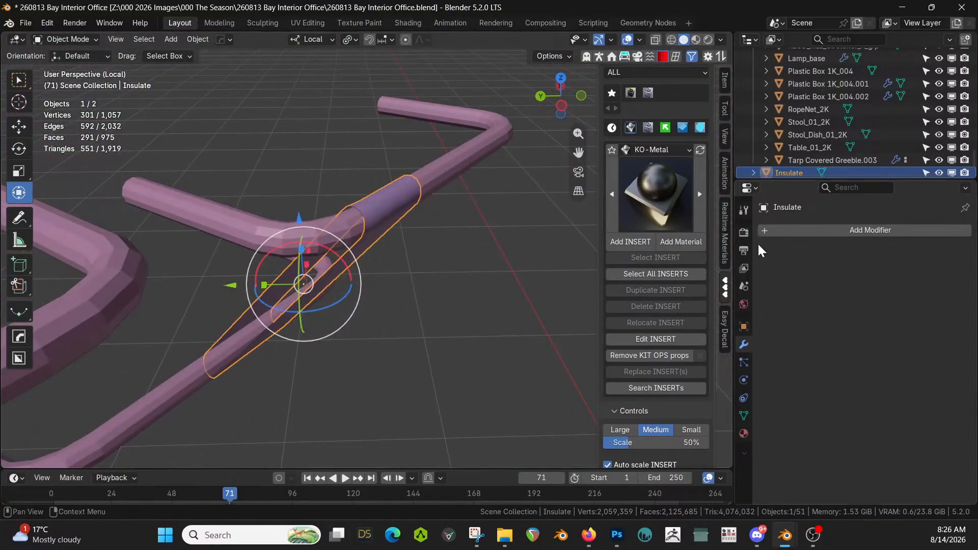
# Turn the Insulate object into a Simply Cloth and add a Simply Cloth collision to the Plane_Curve tubes
pyautogui.click(650, 57)
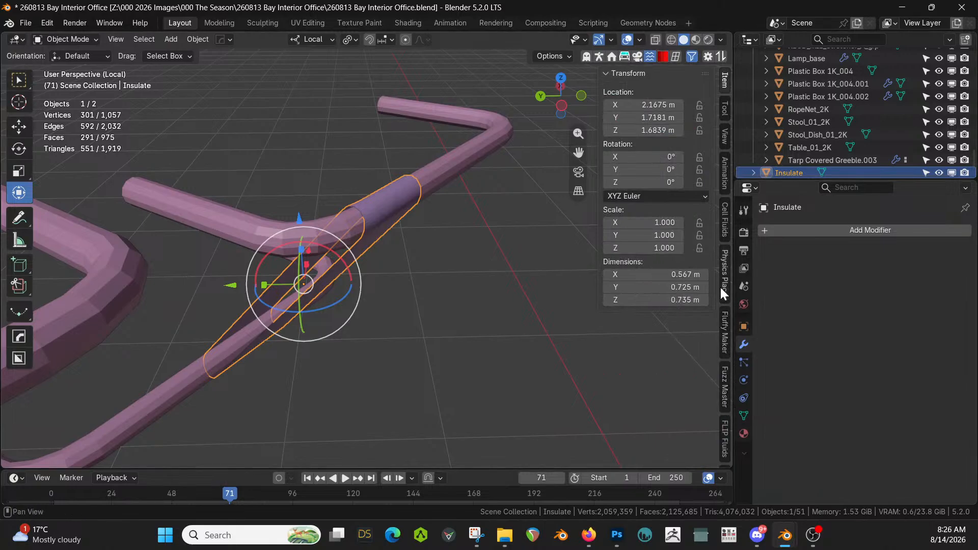
pyautogui.scroll(-5, 724, 297)
pyautogui.scroll(-5, 724, 408)
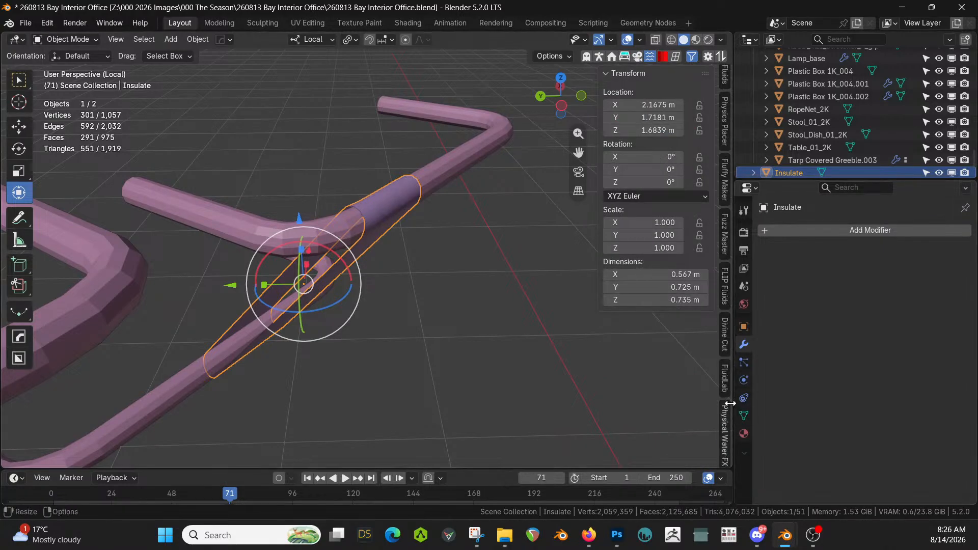
pyautogui.click(723, 431)
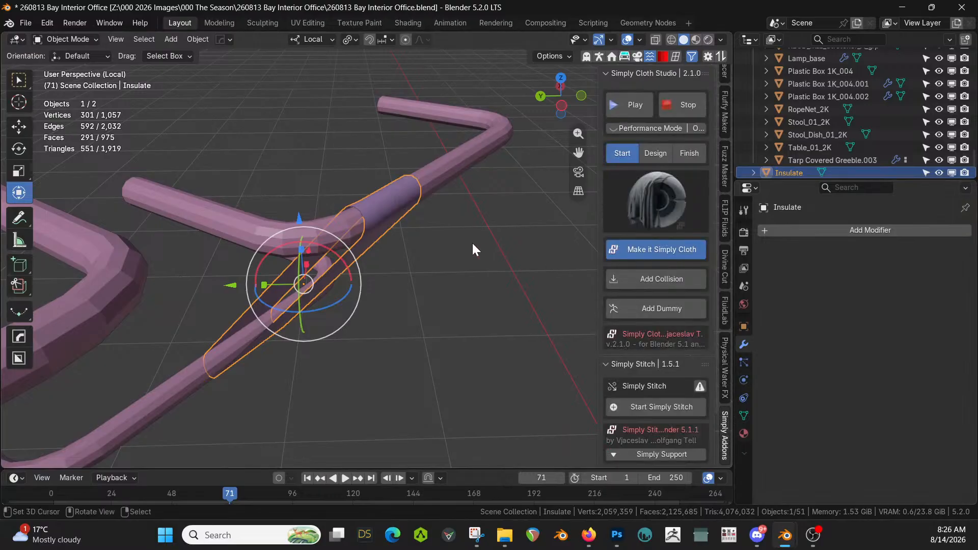
pyautogui.click(666, 249)
pyautogui.click(489, 129)
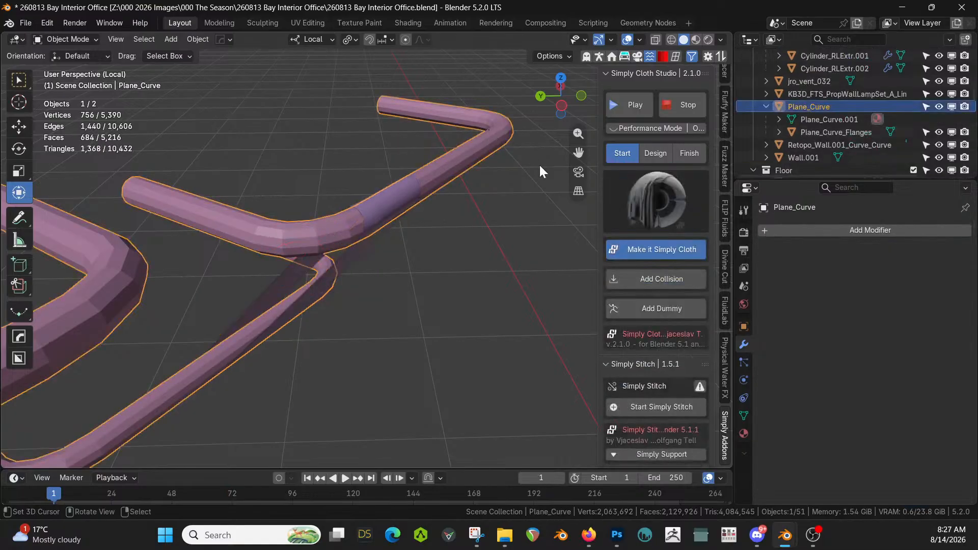
pyautogui.click(675, 279)
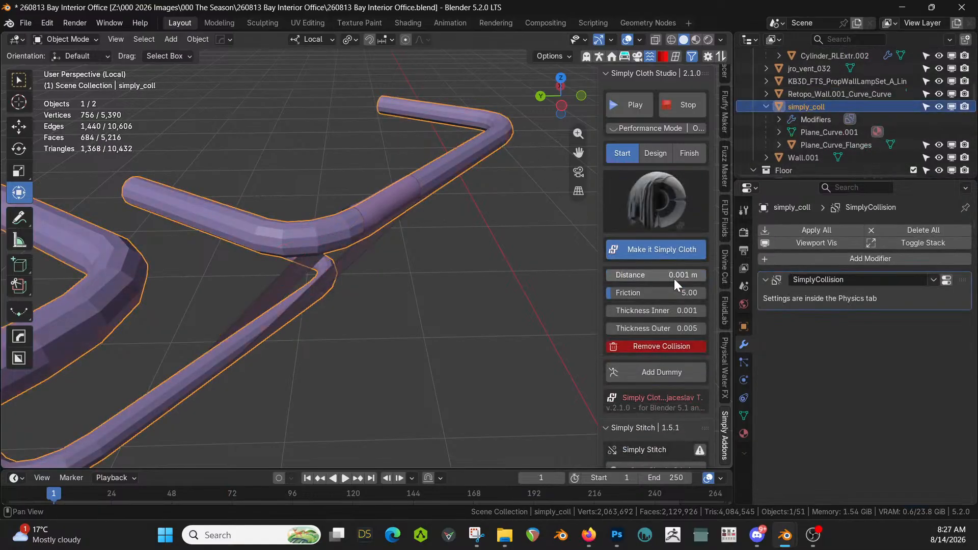
# Apply the Crease cloth preset to the Insulate object, set its Stiffness to 1, and save the file
pyautogui.click(384, 194)
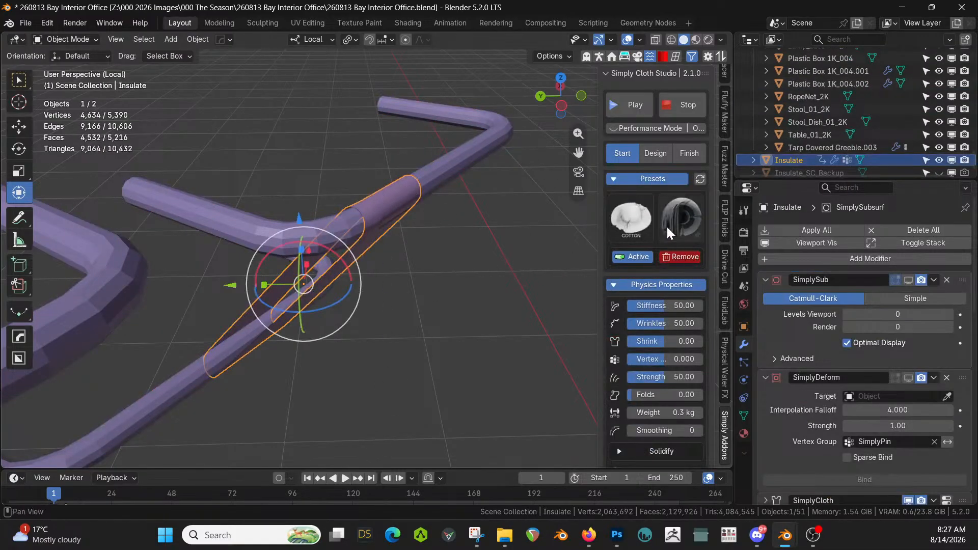
pyautogui.click(637, 223)
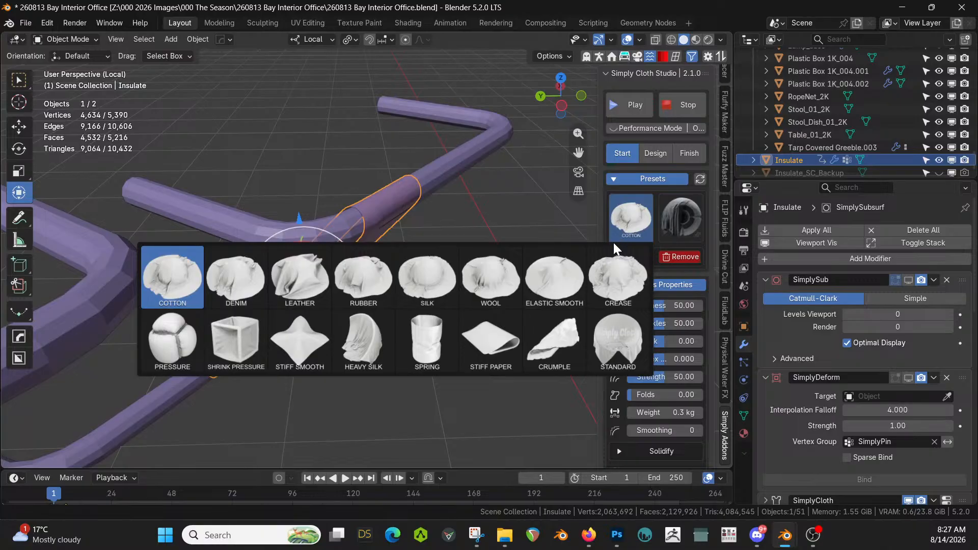
pyautogui.click(613, 279)
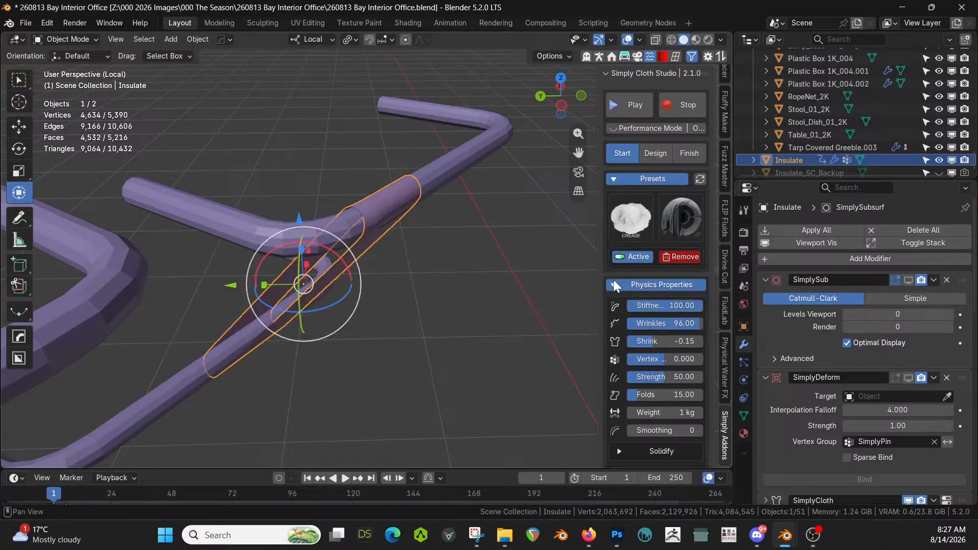
pyautogui.click(674, 305)
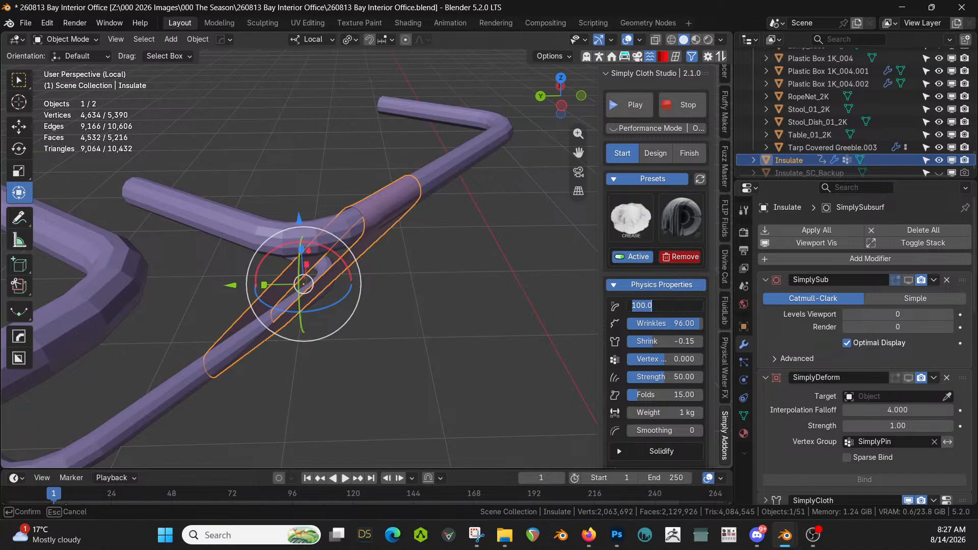
pyautogui.press('BackSpace')
pyautogui.write('1')
pyautogui.press('Return')
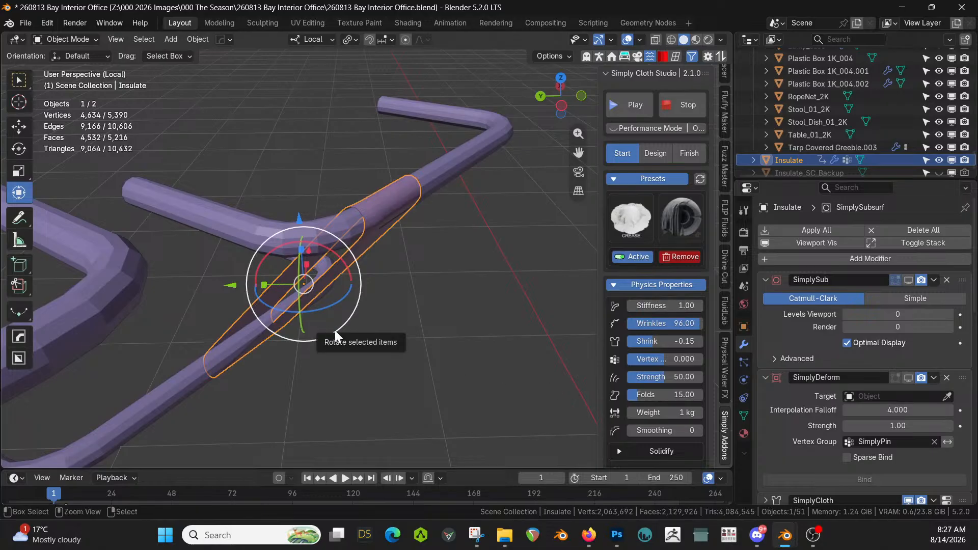
pyautogui.hotkey('ctrl', 's')
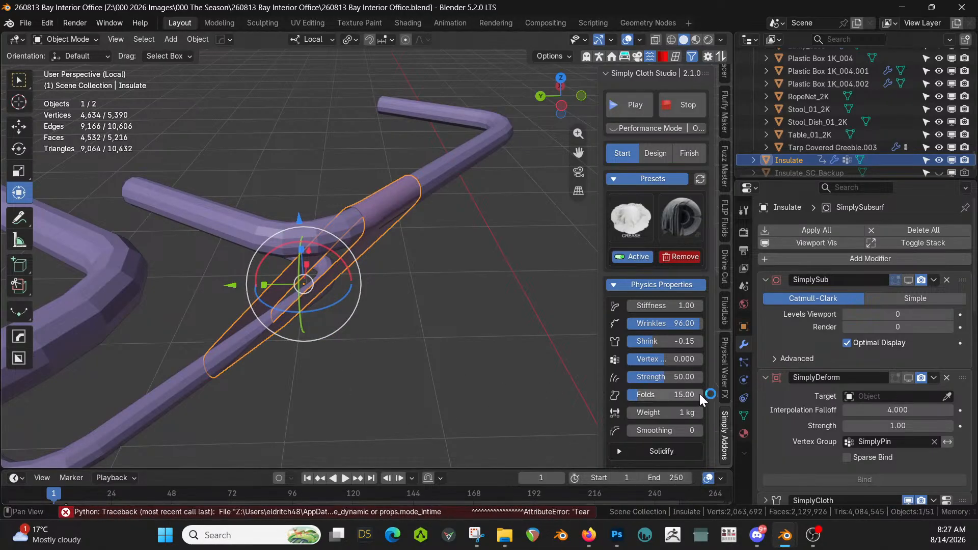
# Look through the Insulate cloth's collision settings and its modifier stack, including SimplyCloth, SimplyWeld and SimplySolidify
pyautogui.scroll(-6, 670, 381)
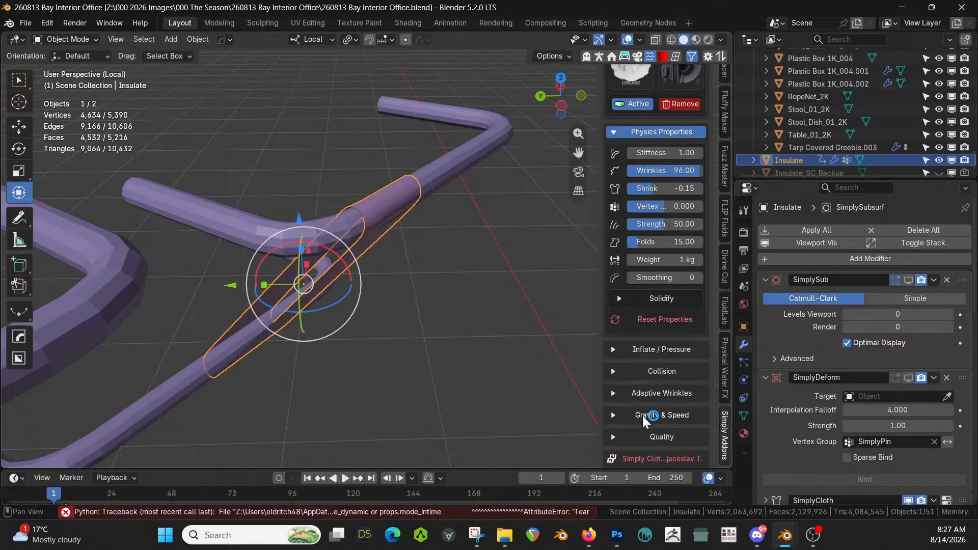
pyautogui.scroll(-3, 659, 387)
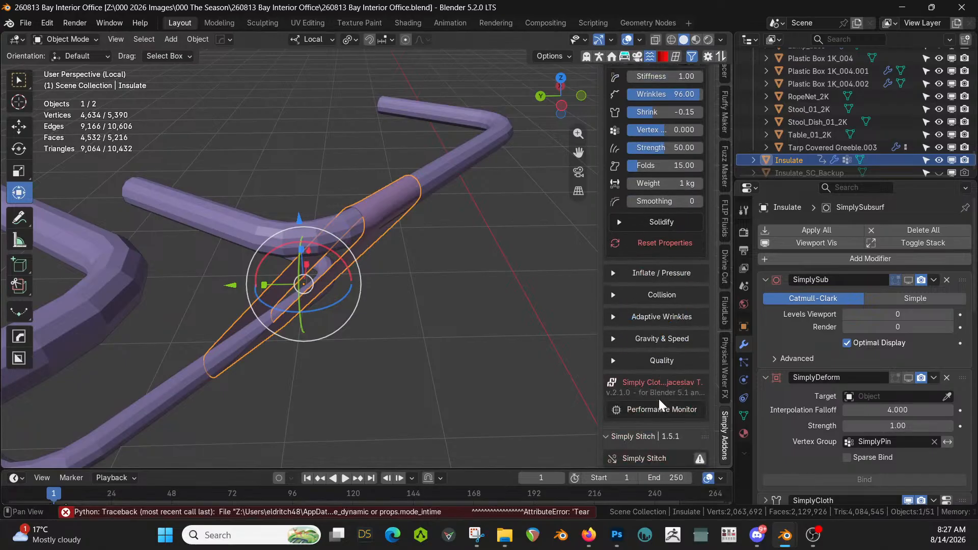
pyautogui.scroll(2, 650, 421)
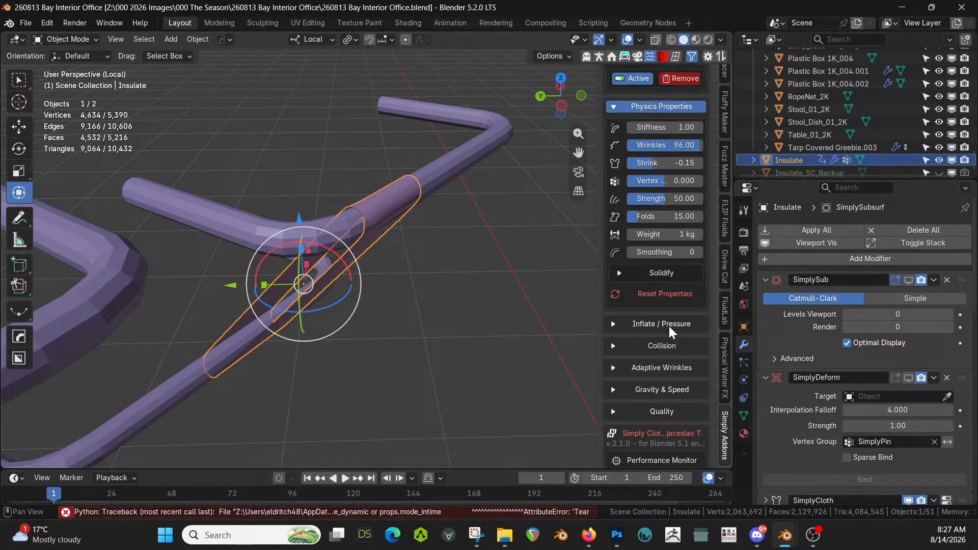
pyautogui.click(618, 346)
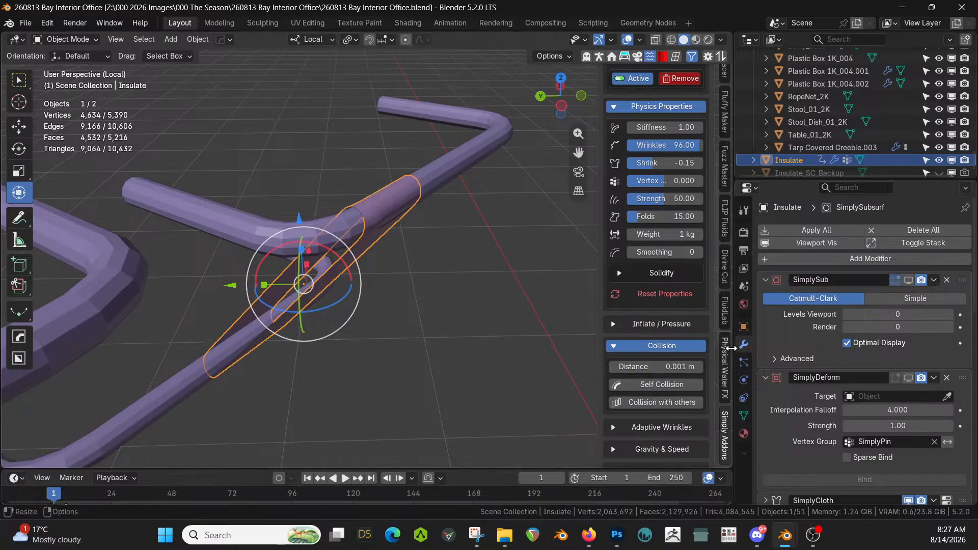
pyautogui.scroll(-5, 788, 393)
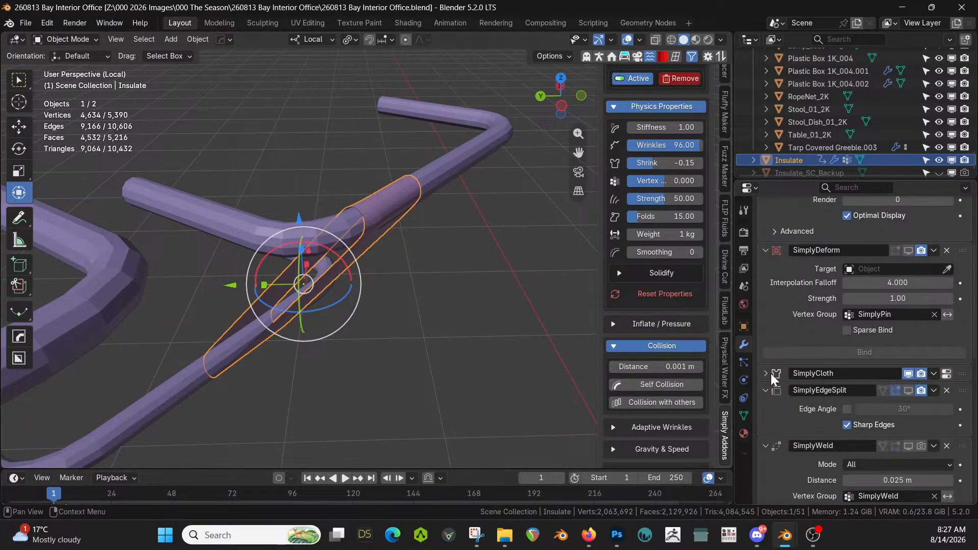
pyautogui.click(767, 373)
pyautogui.scroll(-8, 774, 389)
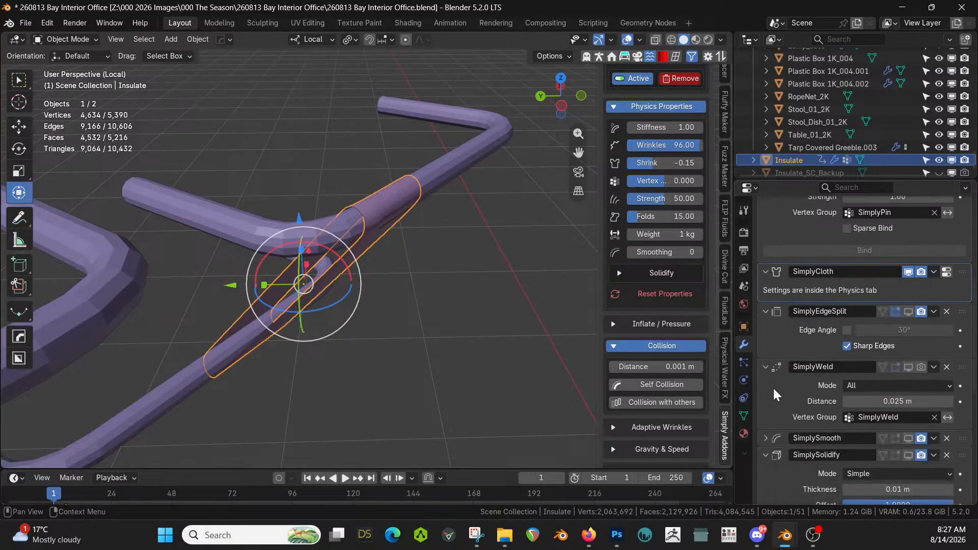
pyautogui.scroll(-4, 774, 388)
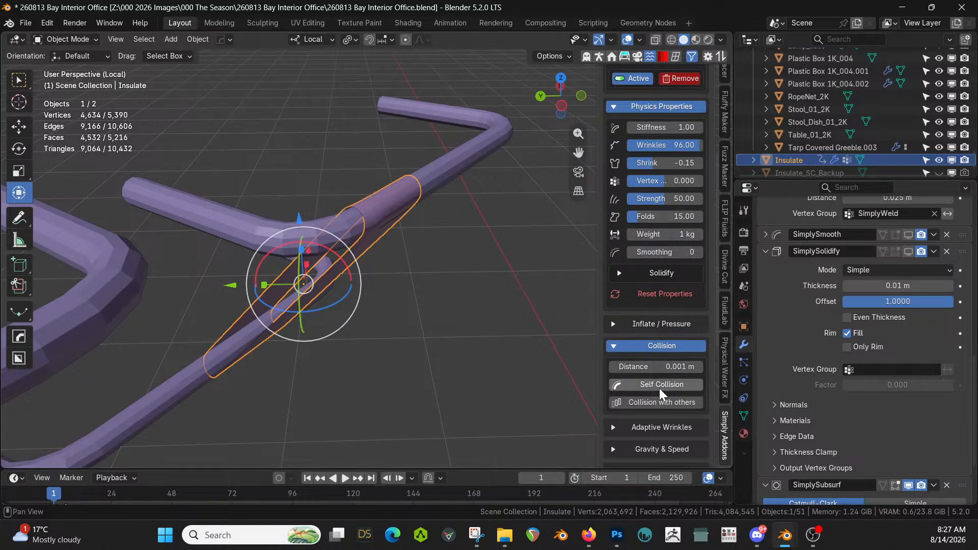
# Set both the Quality and Collision values in the Insulate cloth's quality settings to 20
pyautogui.scroll(-5, 657, 418)
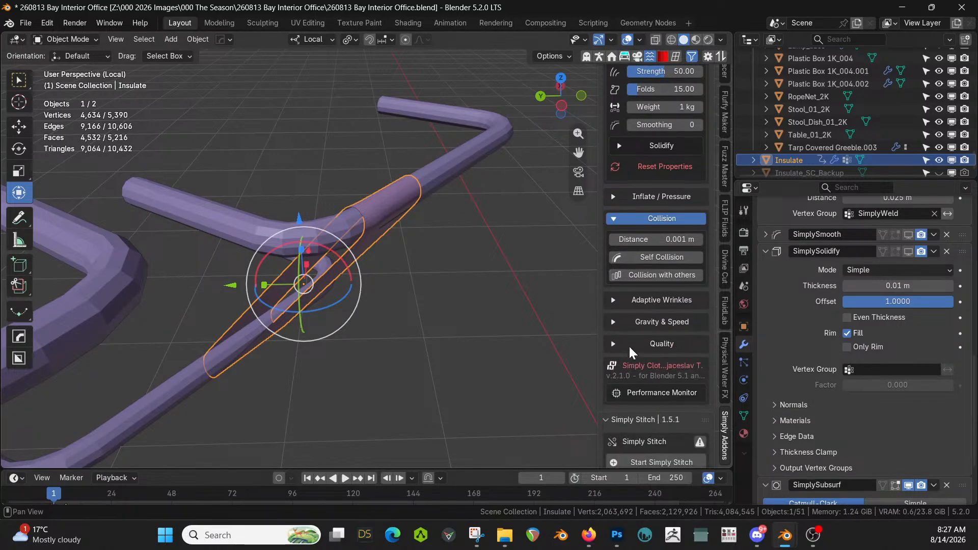
pyautogui.click(615, 344)
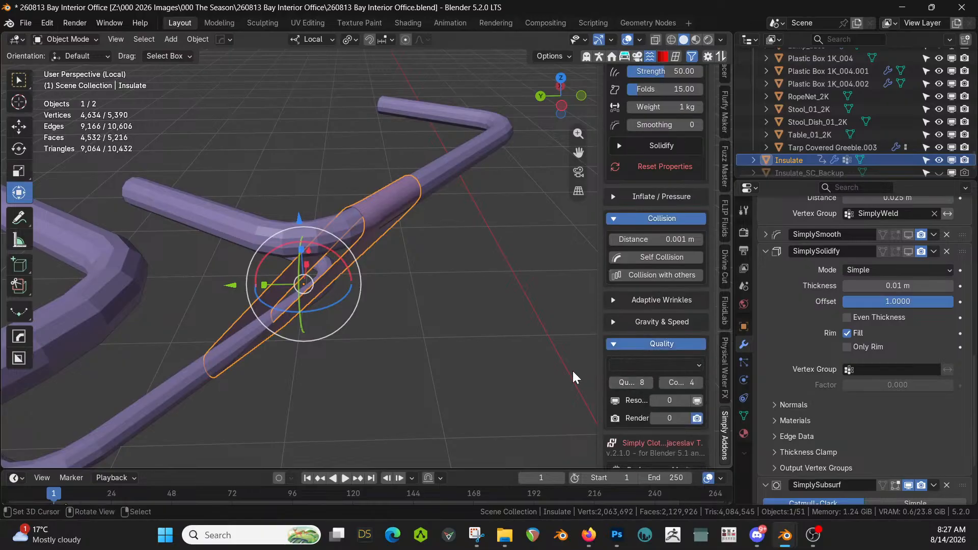
pyautogui.moveTo(594, 358); pyautogui.dragTo(515, 358)
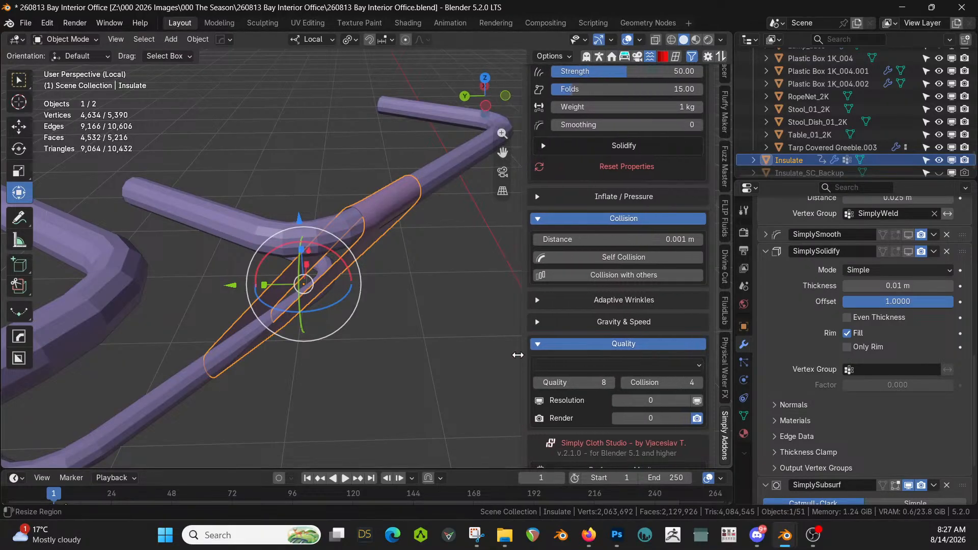
pyautogui.click(565, 382)
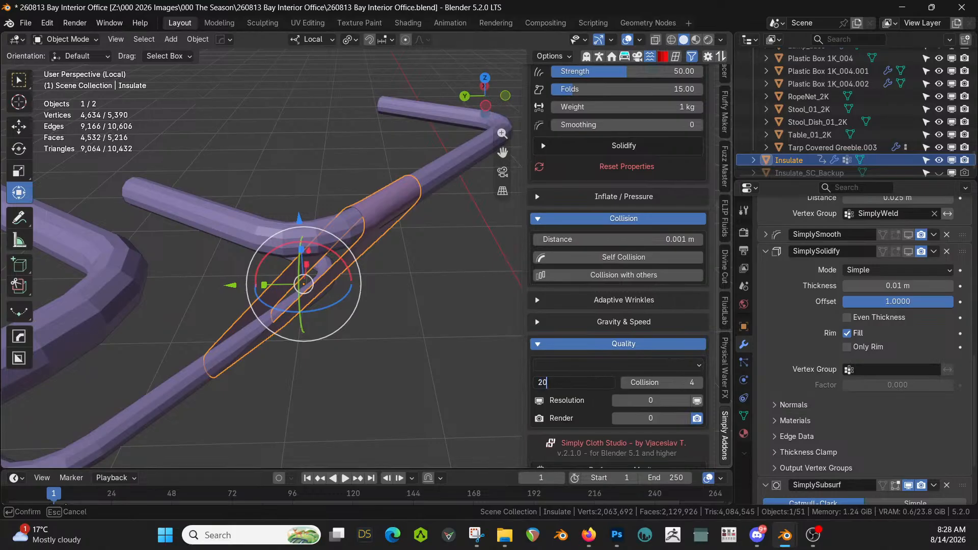
pyautogui.write('20')
pyautogui.press('Tab')
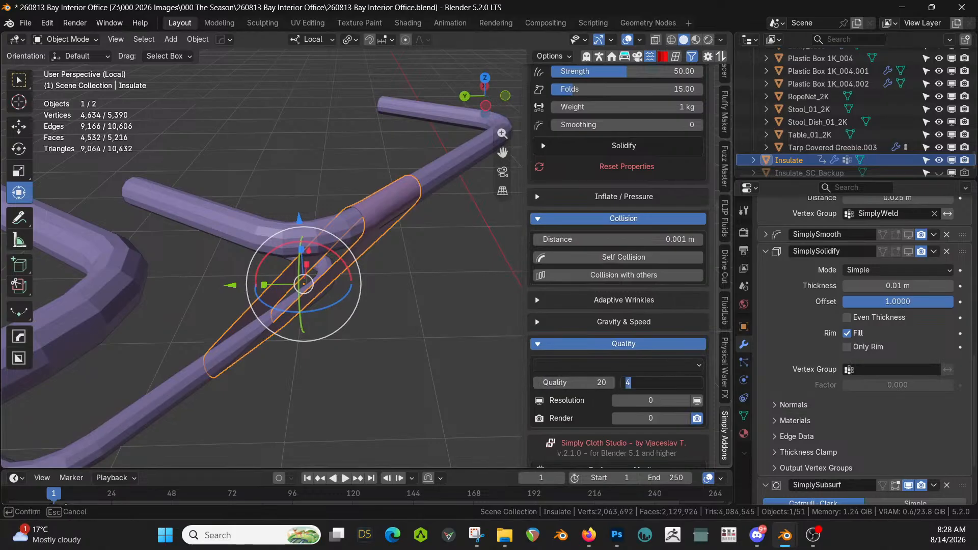
pyautogui.write('20')
pyautogui.press('Return')
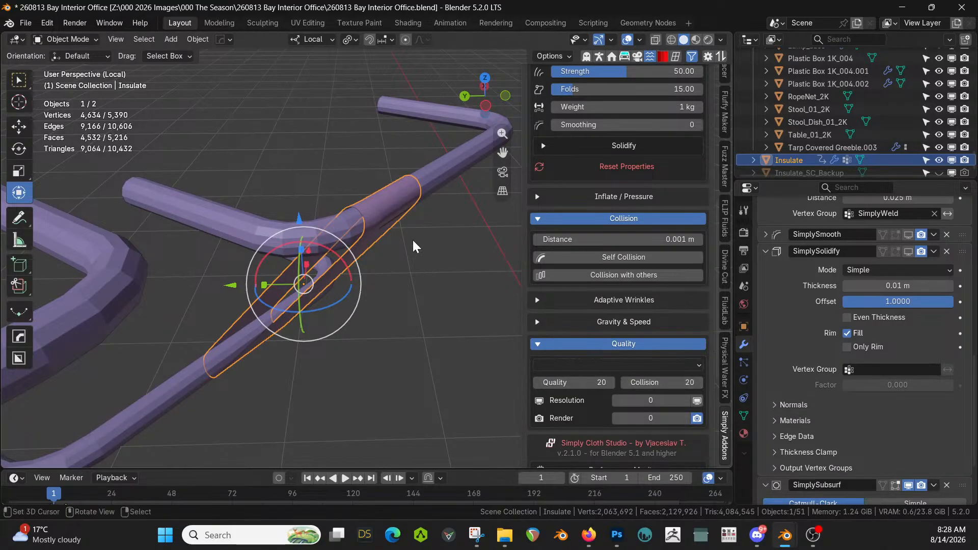
# Check the Insulate mesh in Edit Mode, then run the cloth simulation from frame 1
pyautogui.press('Tab')
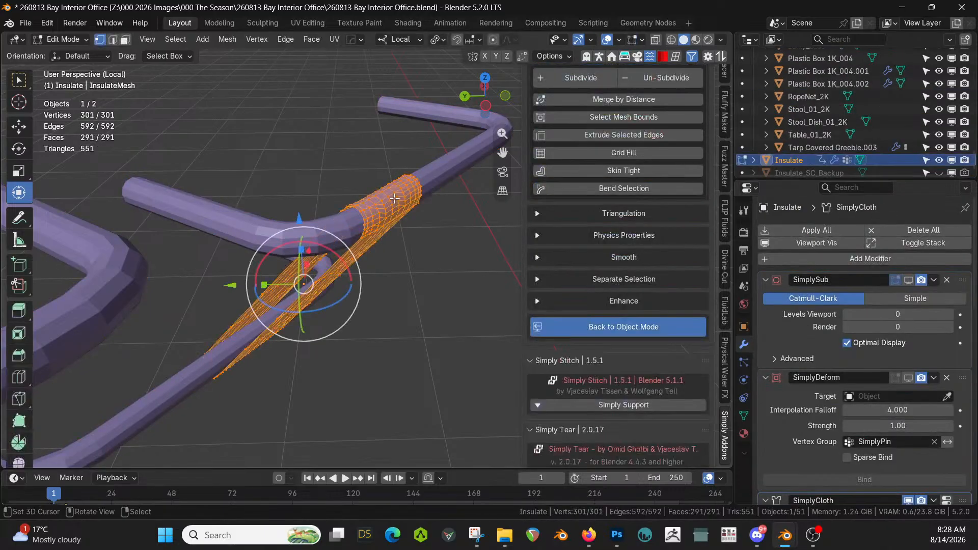
pyautogui.press('Tab')
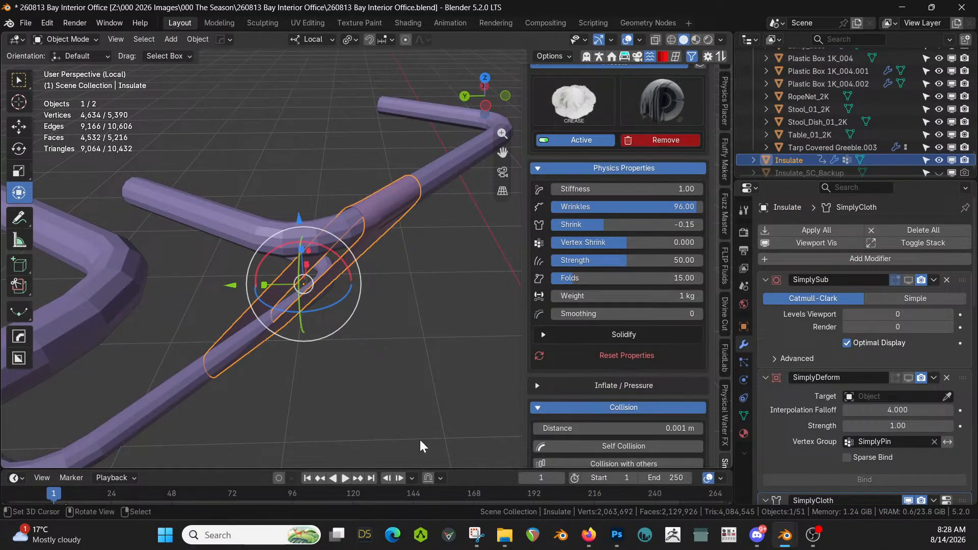
pyautogui.click(348, 478)
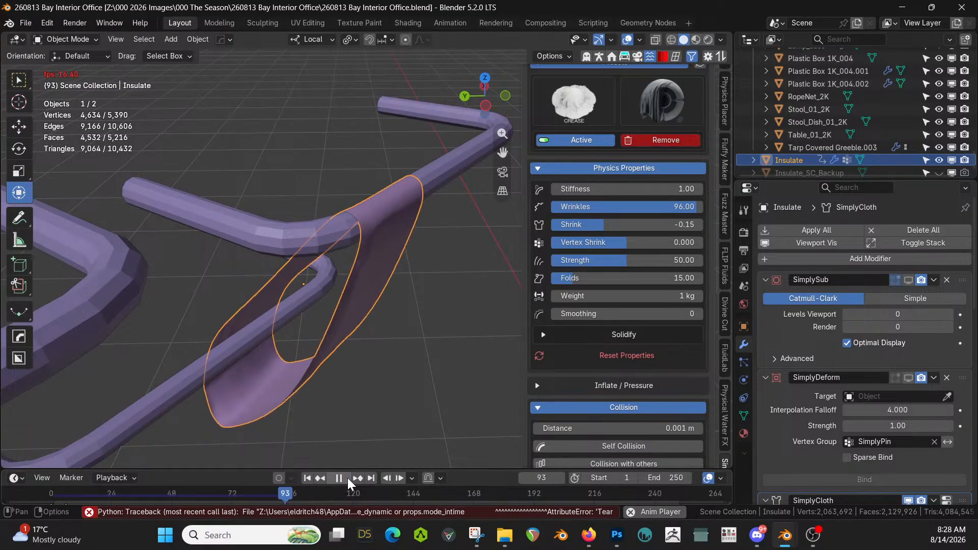
# Stop the cloth simulation at frame 117 and enable the Insulate cloth's Solidify thickness at 0.005 m
pyautogui.click(339, 478)
pyautogui.moveTo(440, 392); pyautogui.dragTo(140, 350, button='middle')
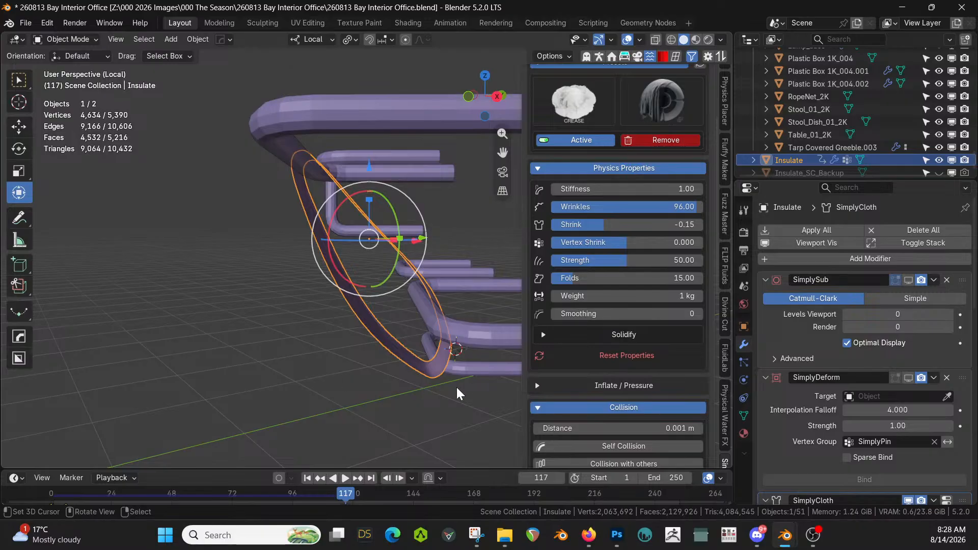
pyautogui.click(542, 335)
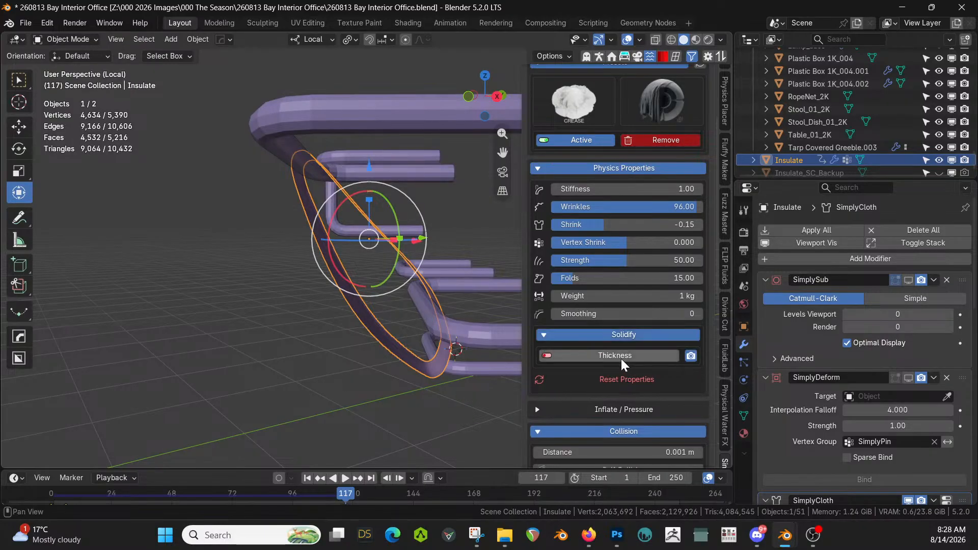
pyautogui.click(621, 357)
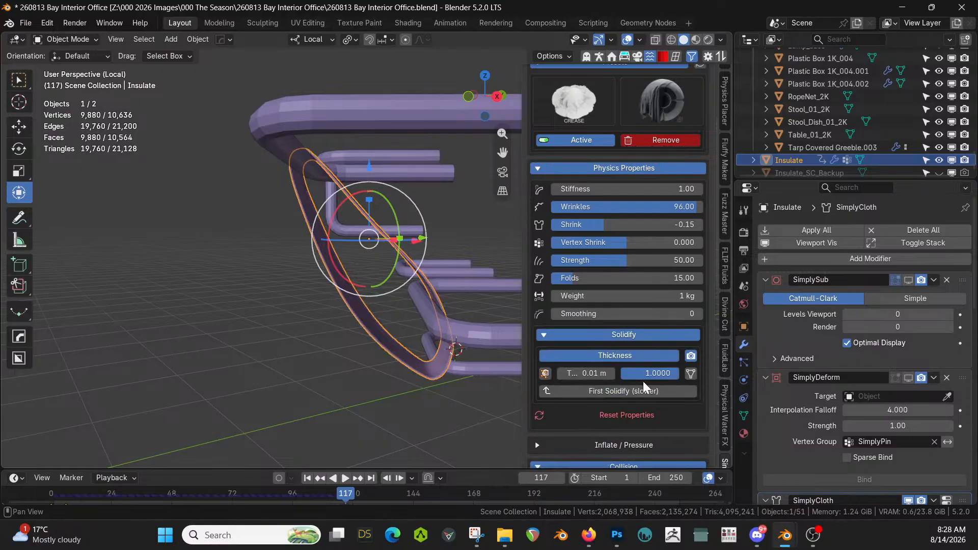
pyautogui.moveTo(526, 364); pyautogui.dragTo(456, 363)
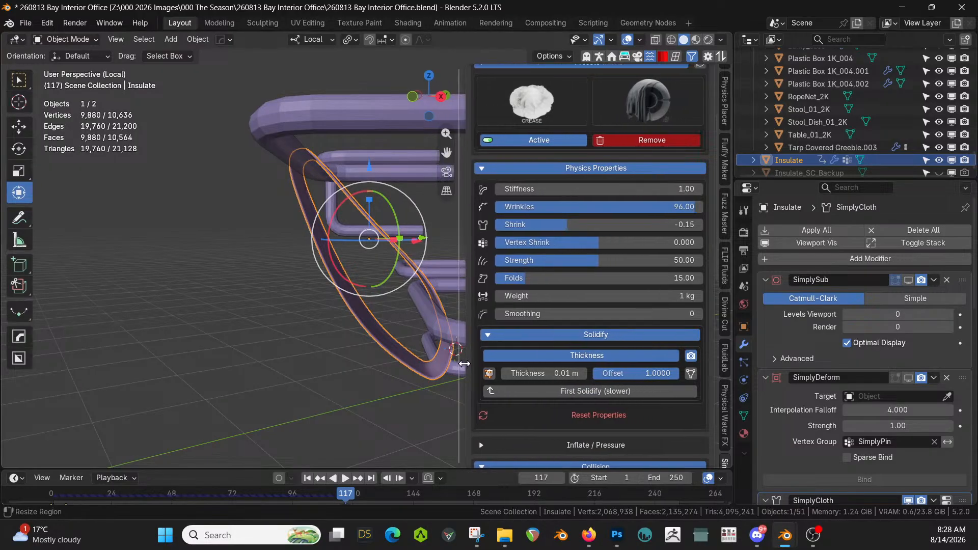
pyautogui.moveTo(530, 374); pyautogui.dragTo(530, 374)
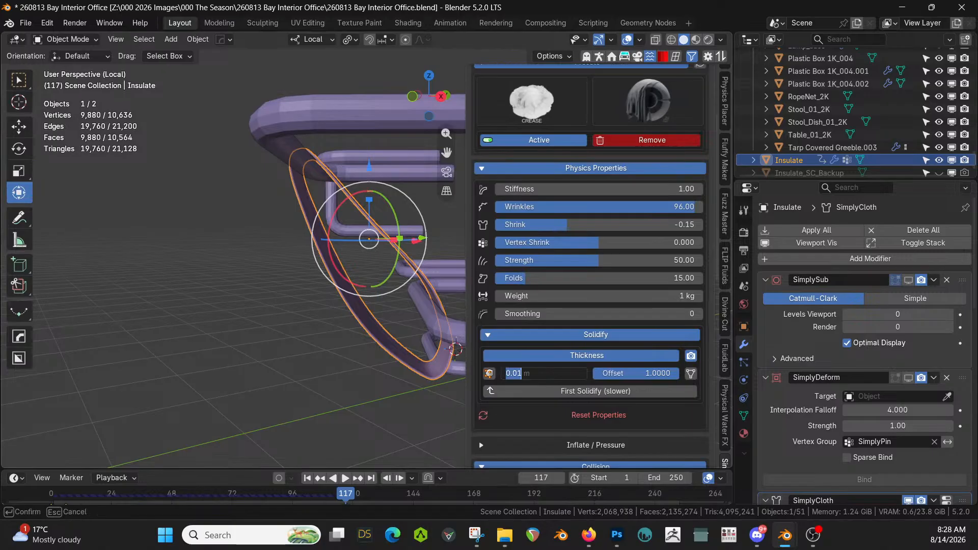
pyautogui.write('.005')
pyautogui.press('Return')
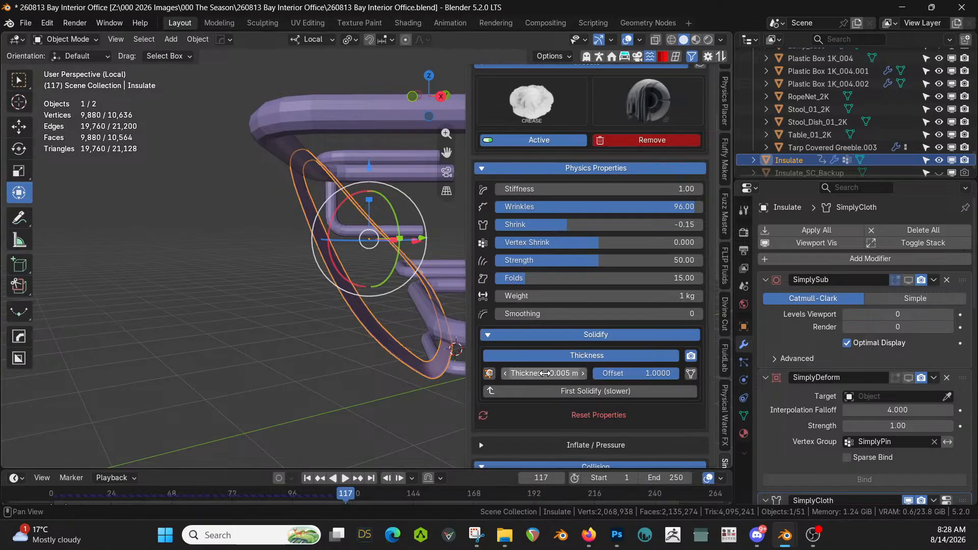
# Finish and apply the simulated cloth on the Insulate object, and leave local view to bring back the whole room
pyautogui.moveTo(379, 135); pyautogui.dragTo(575, 278, button='middle')
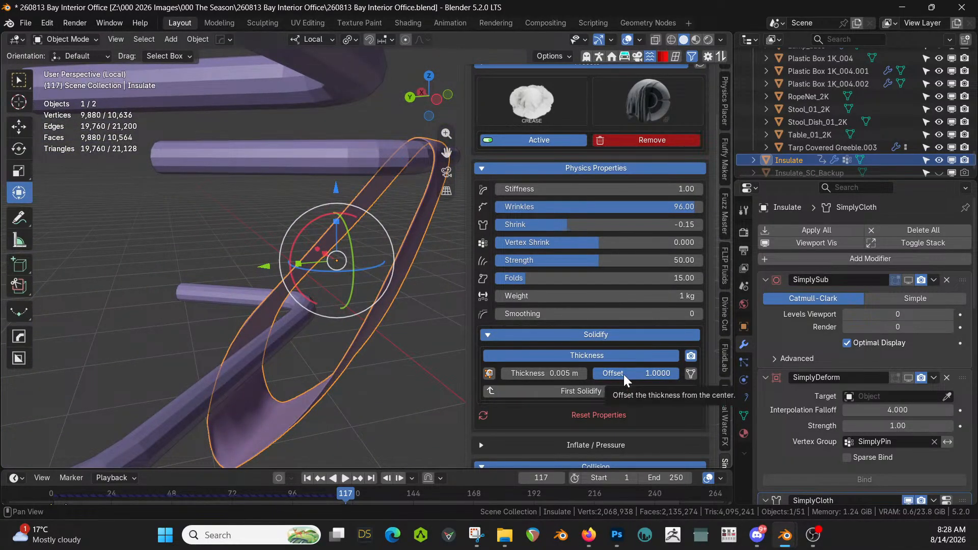
pyautogui.moveTo(308, 303)
pyautogui.mouseDown(button='middle')
pyautogui.moveTo(325, 291)
pyautogui.moveTo(303, 308)
pyautogui.mouseUp(button='middle')
pyautogui.scroll(5, 578, 190)
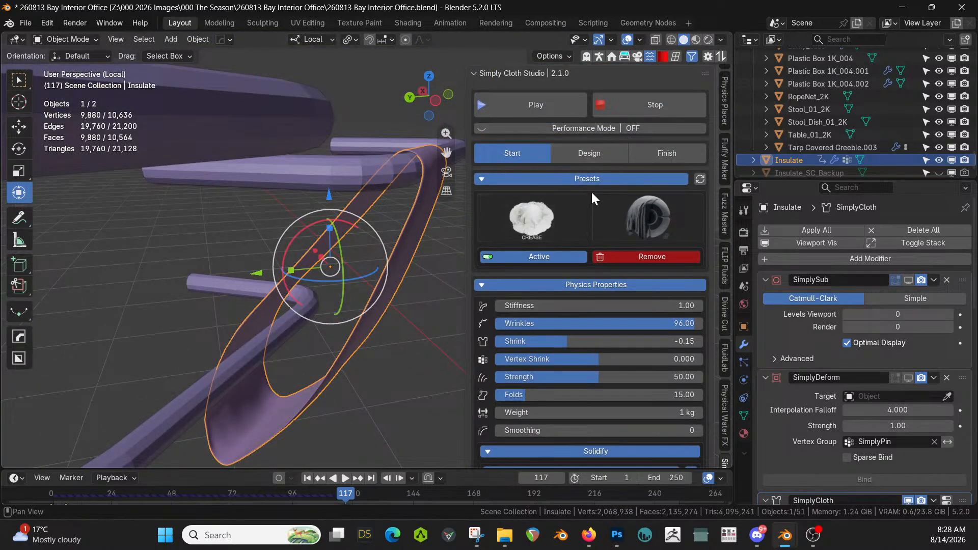
pyautogui.click(674, 153)
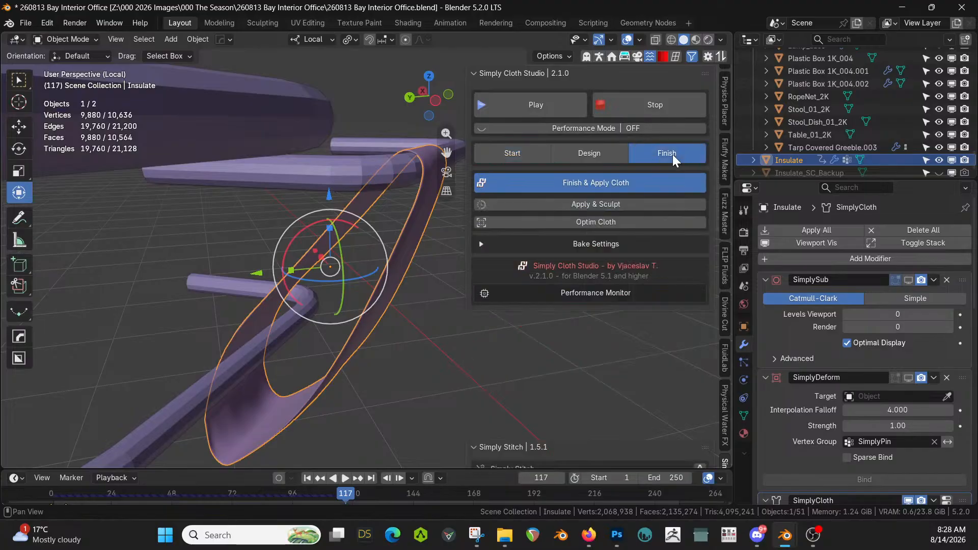
pyautogui.click(589, 182)
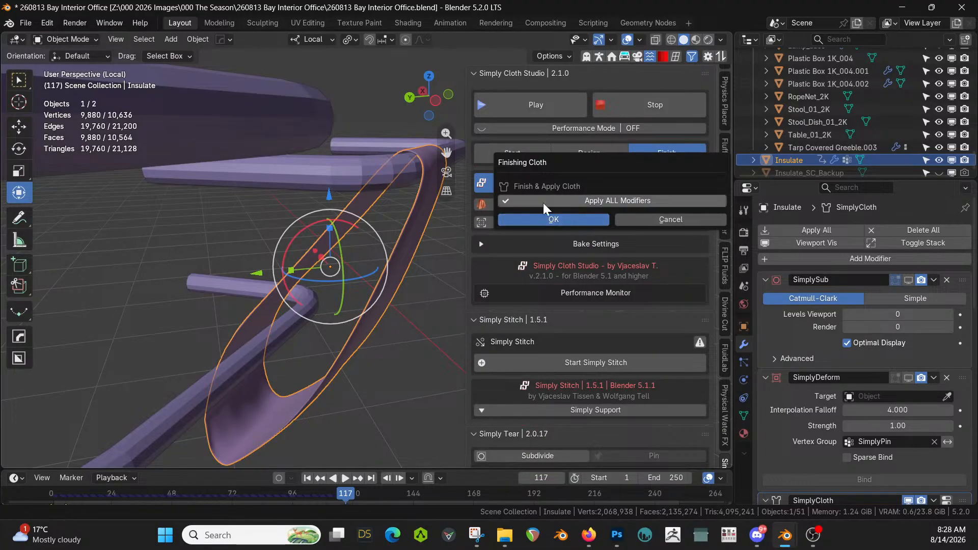
pyautogui.click(545, 219)
pyautogui.moveTo(298, 229); pyautogui.dragTo(200, 262, button='middle')
pyautogui.press('KP_Divide')
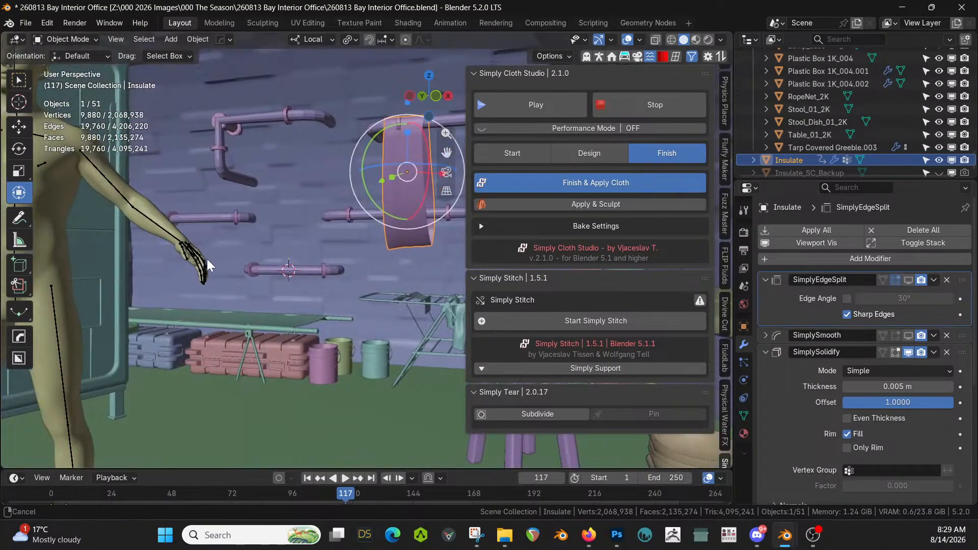
pyautogui.moveTo(207, 259); pyautogui.dragTo(222, 308, button='middle')
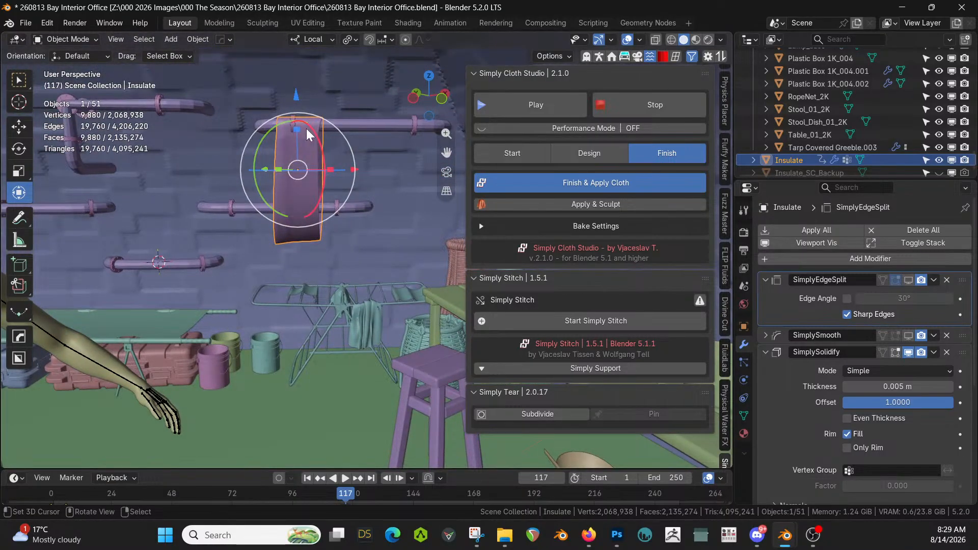
# Frame the Insulate object in the viewport and set the transform orientation to Global
pyautogui.click(310, 162)
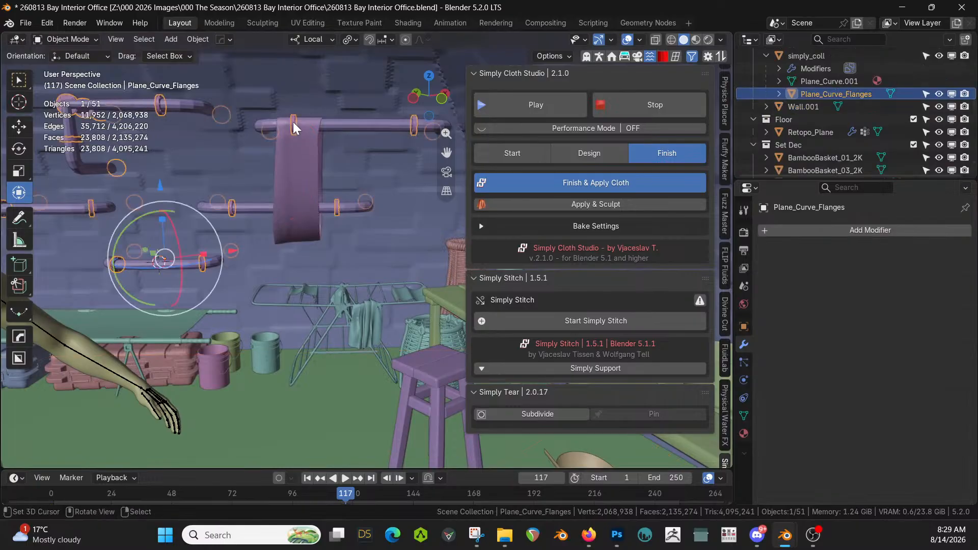
pyautogui.rightClick(289, 153)
pyautogui.press('KP_Decimal')
pyautogui.moveTo(290, 154); pyautogui.dragTo(303, 286, button='middle')
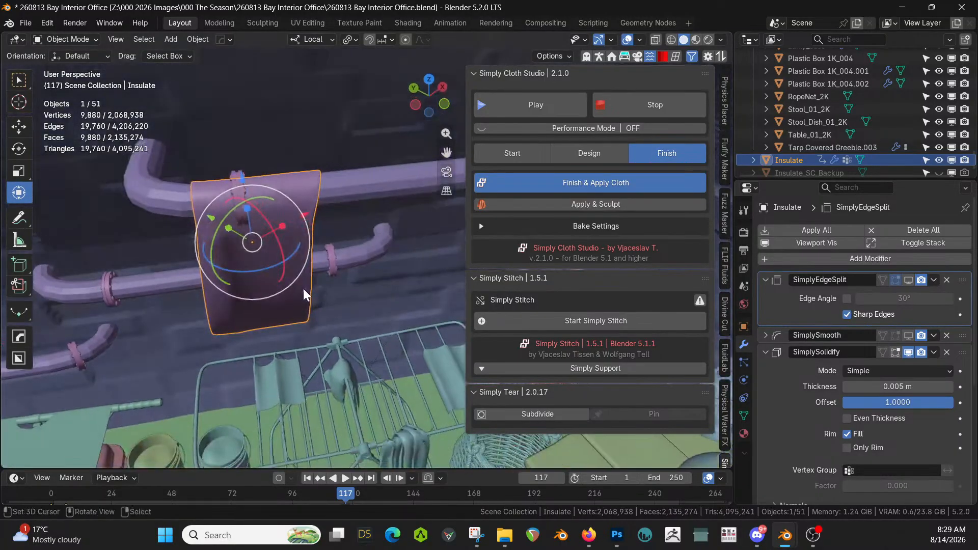
pyautogui.click(322, 40)
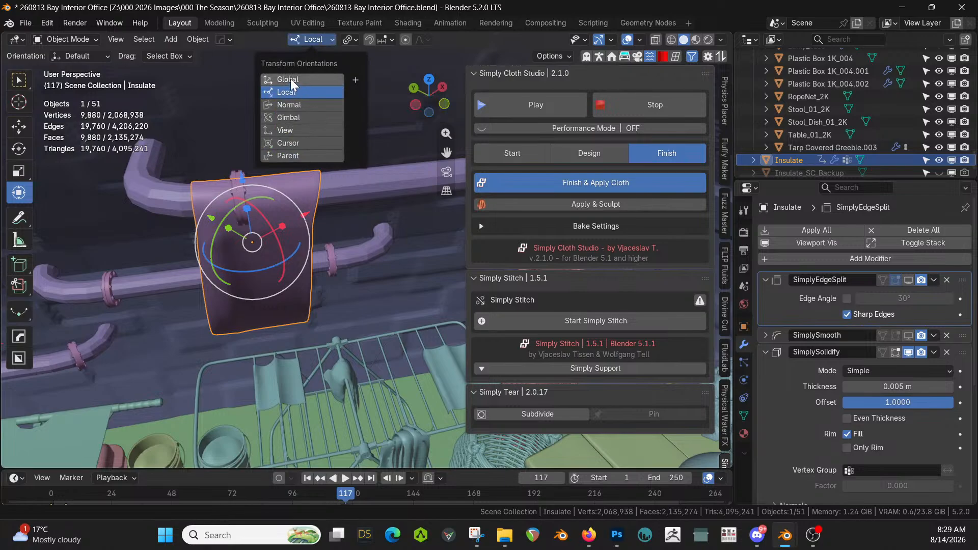
pyautogui.click(290, 79)
# In Sculpt Mode, pull the top of the Insulate band out over the upper pipe and its flange with the Elastic Grab brush
pyautogui.moveTo(279, 246); pyautogui.dragTo(352, 165, button='middle')
pyautogui.click(372, 160)
pyautogui.click(357, 155)
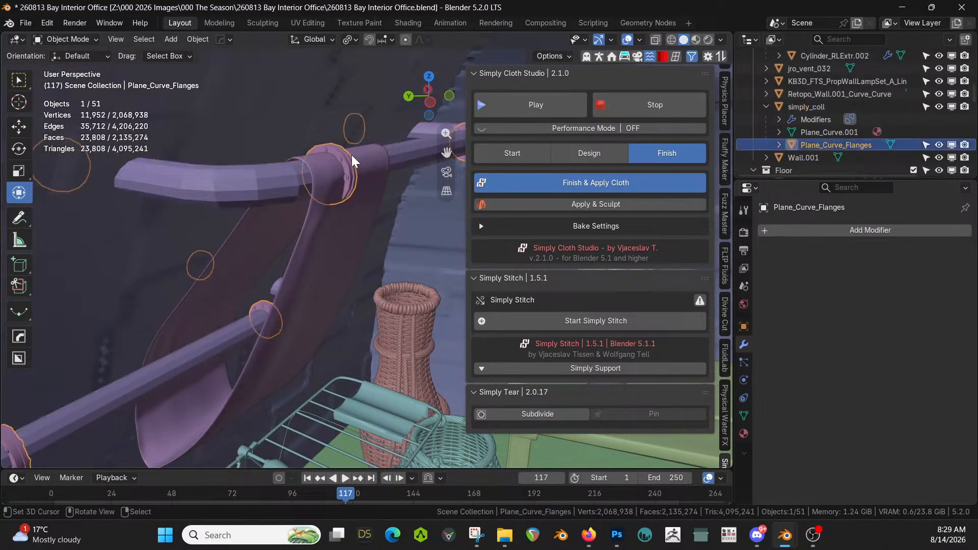
pyautogui.click(308, 227)
pyautogui.click(77, 41)
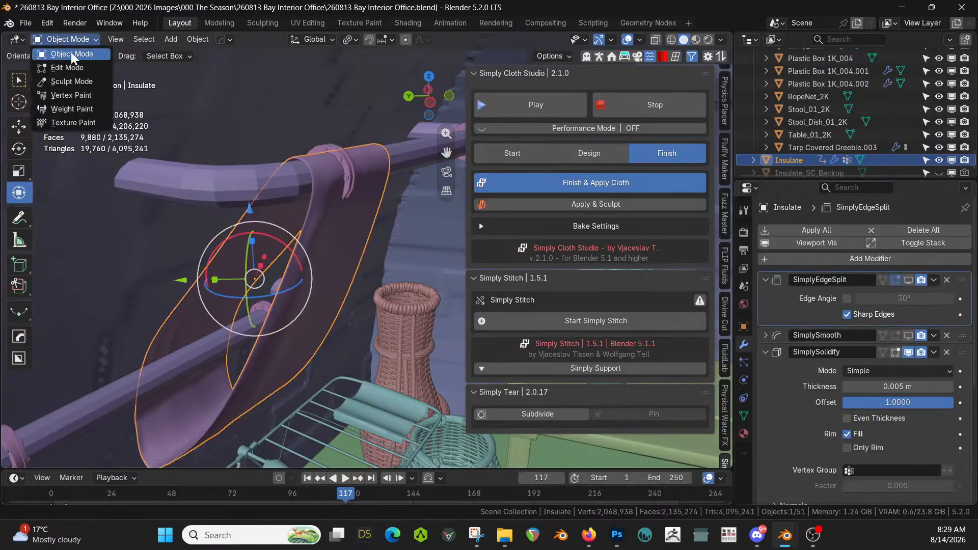
pyautogui.click(74, 82)
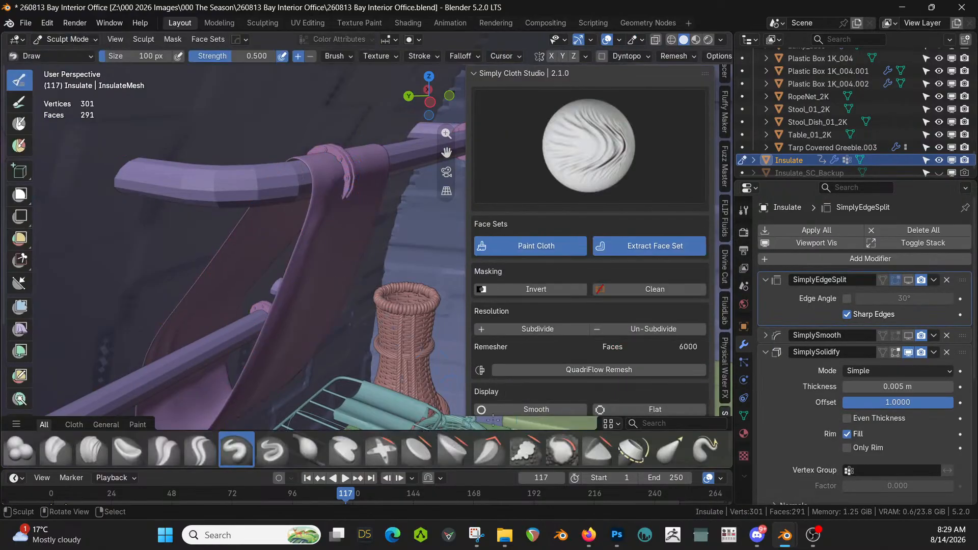
pyautogui.click(670, 450)
pyautogui.moveTo(339, 184)
pyautogui.mouseDown()
pyautogui.moveTo(356, 193)
pyautogui.moveTo(362, 175)
pyautogui.moveTo(343, 105)
pyautogui.mouseUp()
pyautogui.moveTo(315, 149); pyautogui.dragTo(358, 185, button='middle')
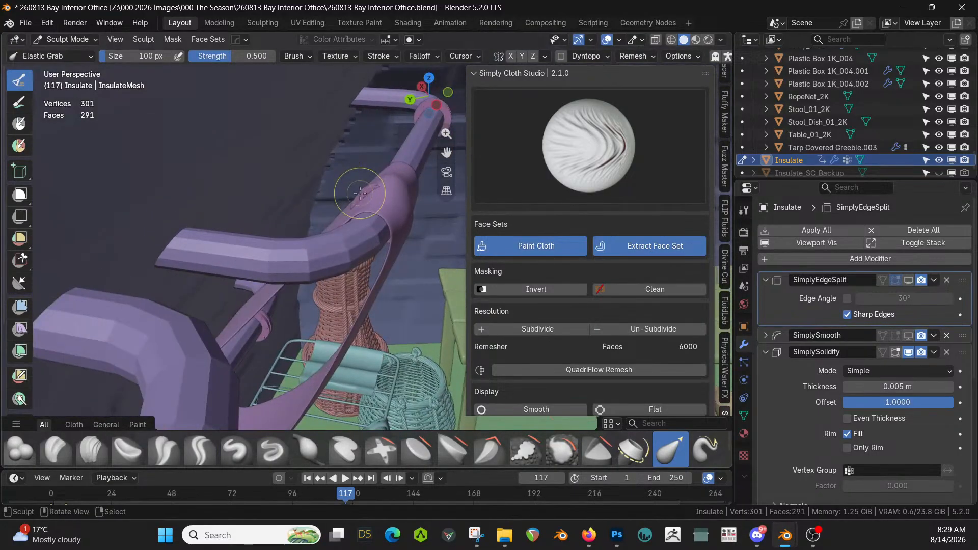
pyautogui.moveTo(360, 194); pyautogui.dragTo(327, 172)
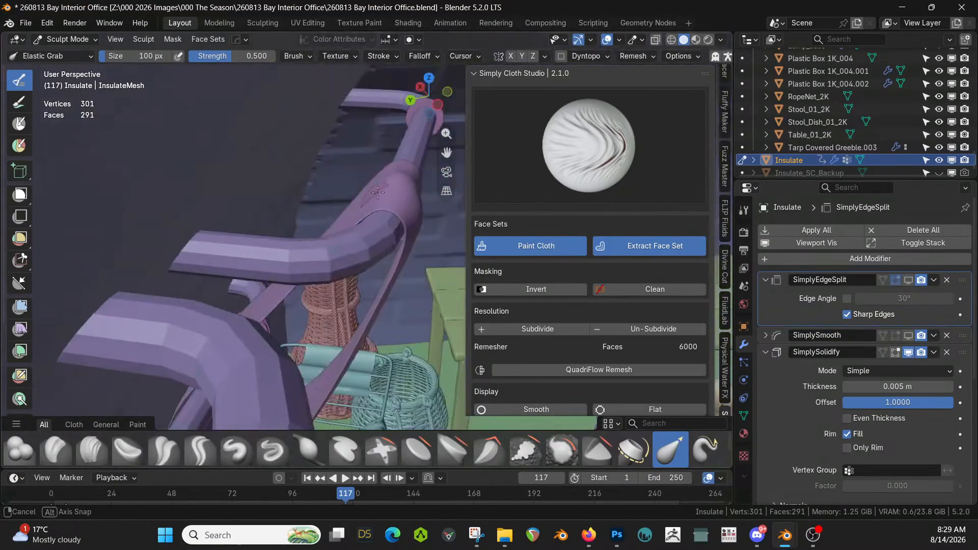
pyautogui.moveTo(368, 191); pyautogui.dragTo(381, 150, button='middle')
pyautogui.moveTo(381, 148); pyautogui.dragTo(295, 66)
pyautogui.moveTo(294, 65)
pyautogui.mouseDown(button='middle')
pyautogui.moveTo(258, 83)
pyautogui.moveTo(218, 79)
pyautogui.moveTo(157, 111)
pyautogui.moveTo(189, 132)
pyautogui.mouseUp(button='middle')
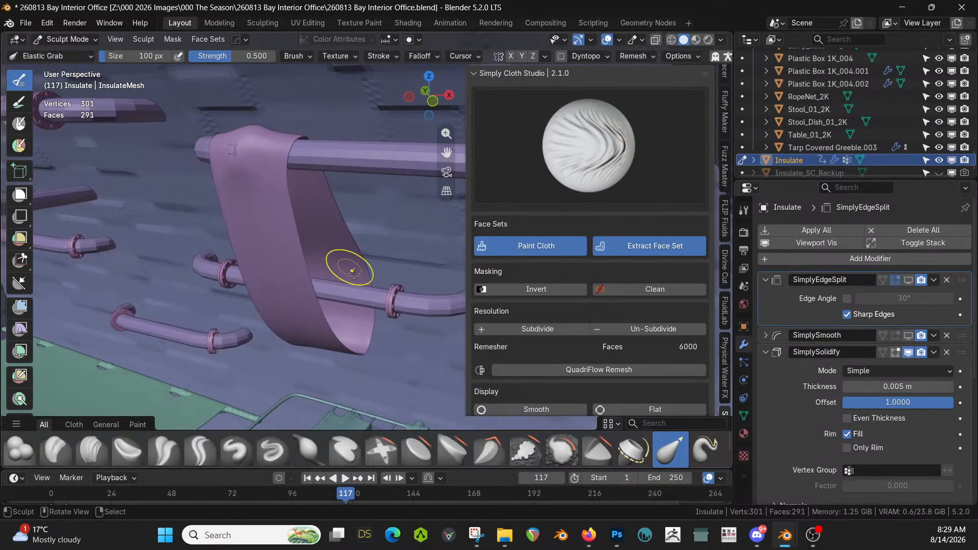
# Pull the lower loop of the Insulate band further down with the Elastic Grab brush
pyautogui.scroll(2, 352, 271)
pyautogui.moveTo(341, 285)
pyautogui.keyDown('shift'); pyautogui.mouseDown(button='middle')
pyautogui.moveTo(231, 324)
pyautogui.moveTo(317, 288)
pyautogui.moveTo(340, 302)
pyautogui.moveTo(188, 323)
pyautogui.moveTo(149, 280)
pyautogui.moveTo(202, 181)
pyautogui.moveTo(280, 187)
pyautogui.mouseUp(button='middle'); pyautogui.keyUp('shift')
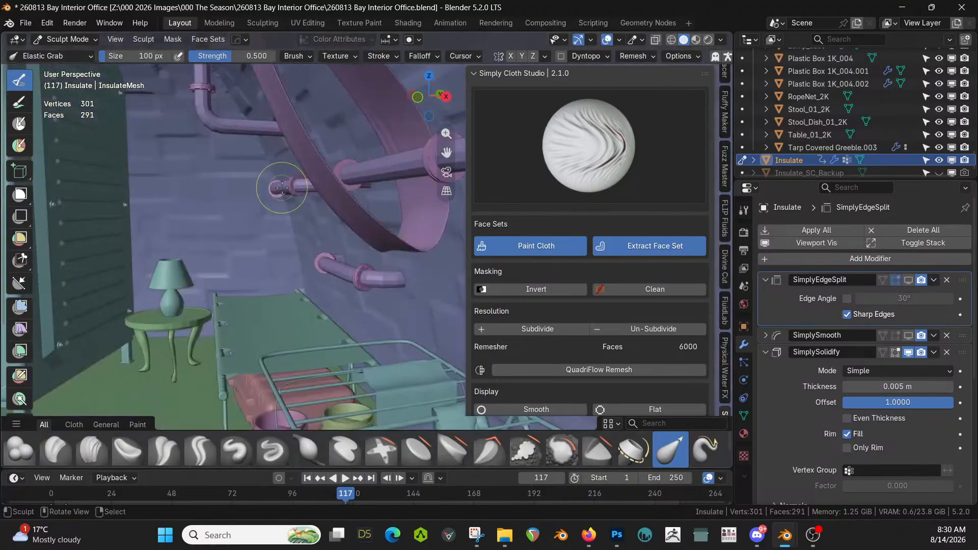
pyautogui.moveTo(395, 243); pyautogui.dragTo(375, 289)
pyautogui.moveTo(407, 253); pyautogui.dragTo(372, 322)
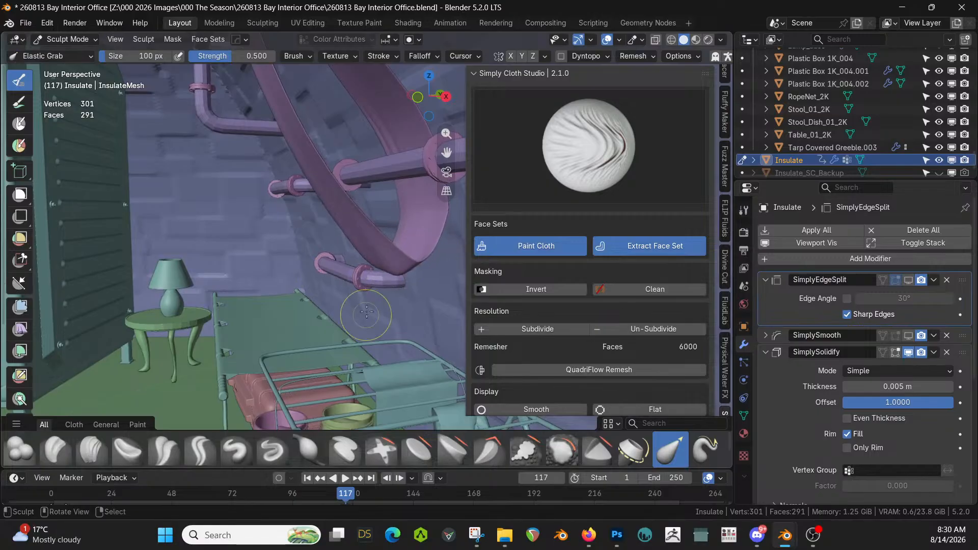
pyautogui.scroll(-2, 364, 314)
pyautogui.scroll(2, 364, 314)
pyautogui.moveTo(365, 314); pyautogui.dragTo(345, 313, button='middle')
pyautogui.scroll(-2, 351, 290)
pyautogui.scroll(2, 353, 283)
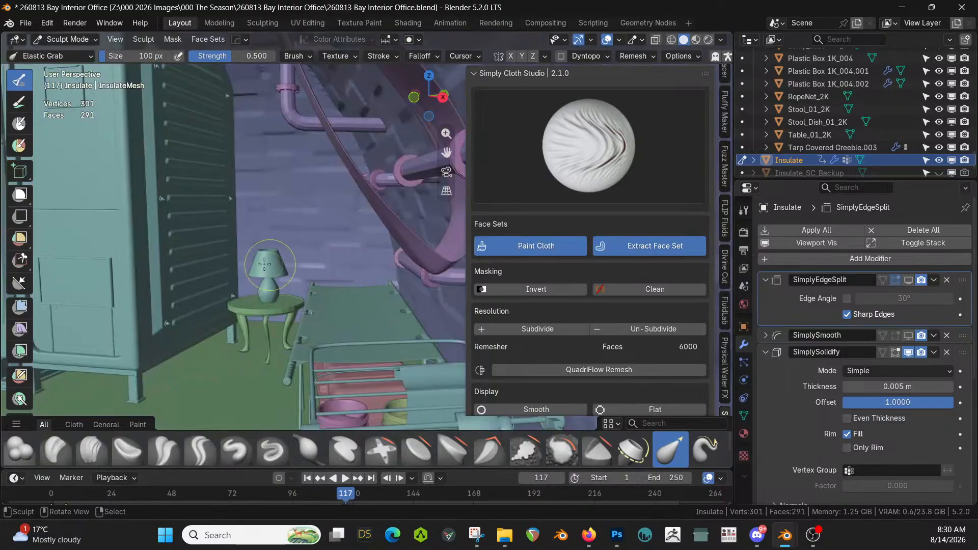
# Return to Object Mode and bring up the material slots of the stretcher
pyautogui.click(75, 41)
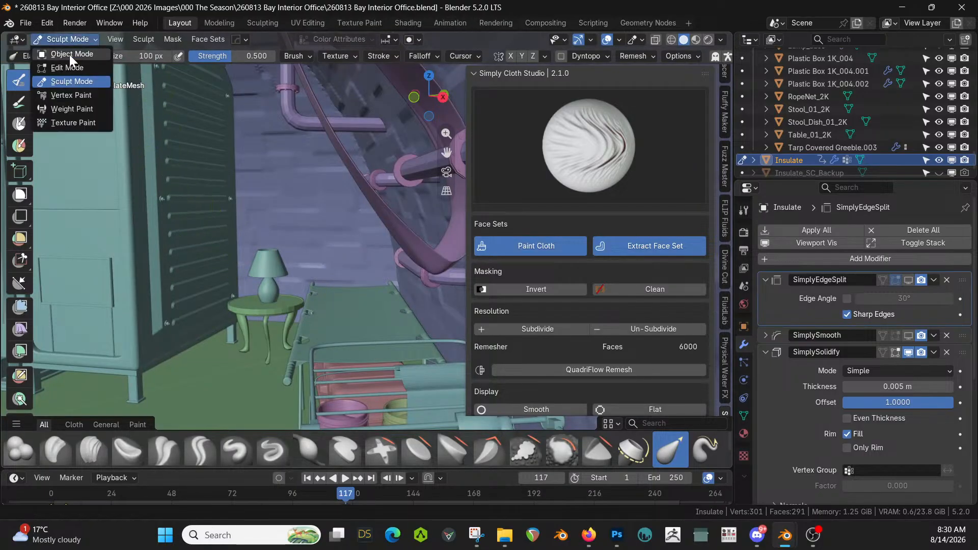
pyautogui.click(70, 54)
pyautogui.moveTo(206, 133); pyautogui.dragTo(279, 216, button='middle')
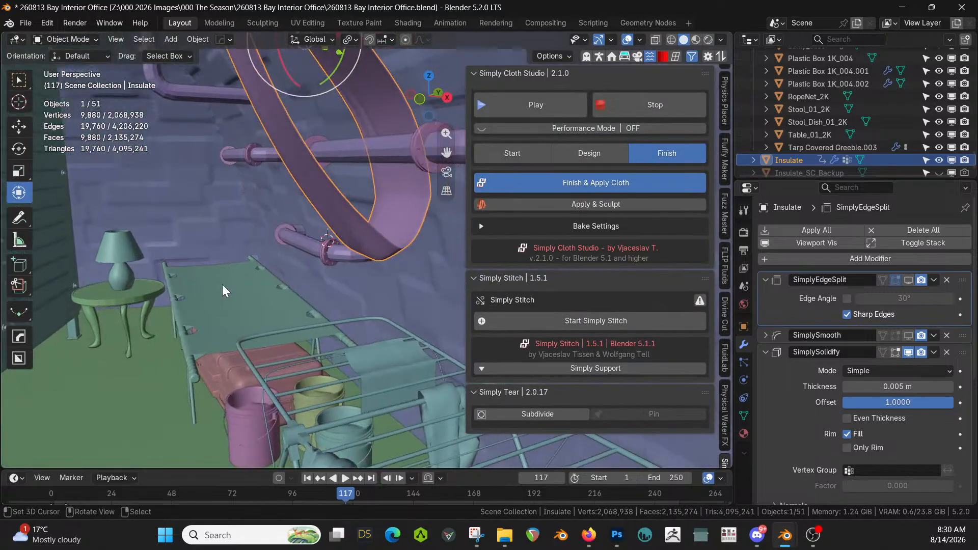
pyautogui.click(219, 301)
pyautogui.click(744, 433)
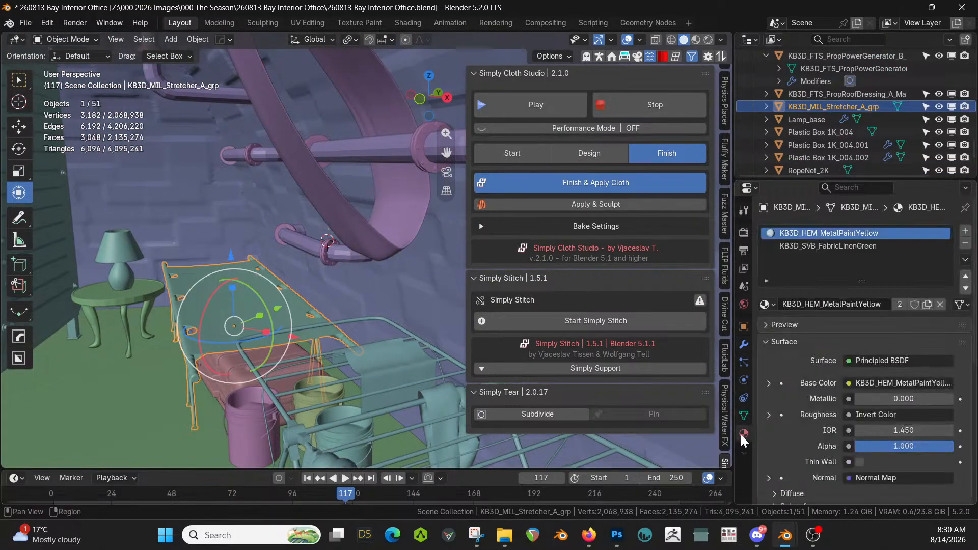
pyautogui.click(345, 222)
pyautogui.click(767, 284)
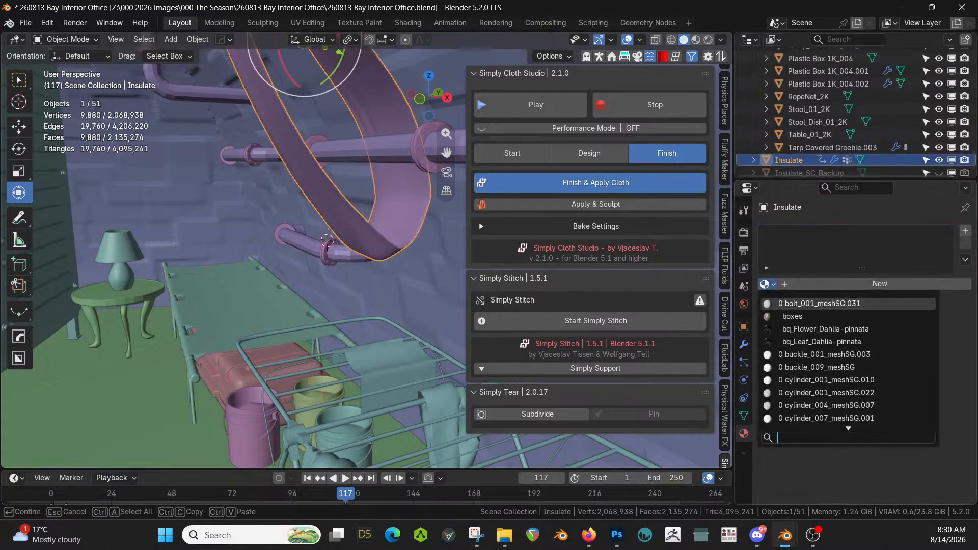
pyautogui.write('fab')
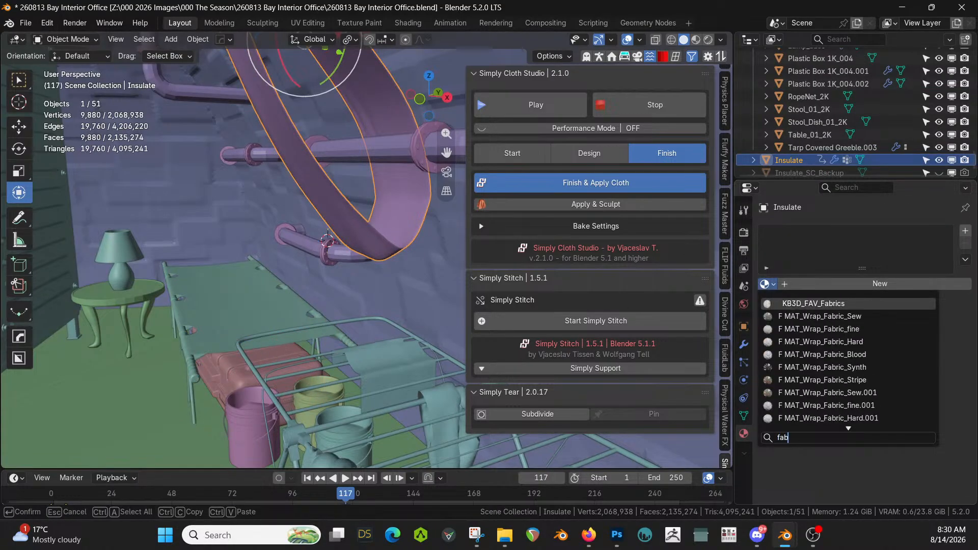
pyautogui.press('Down')
pyautogui.press('Down')
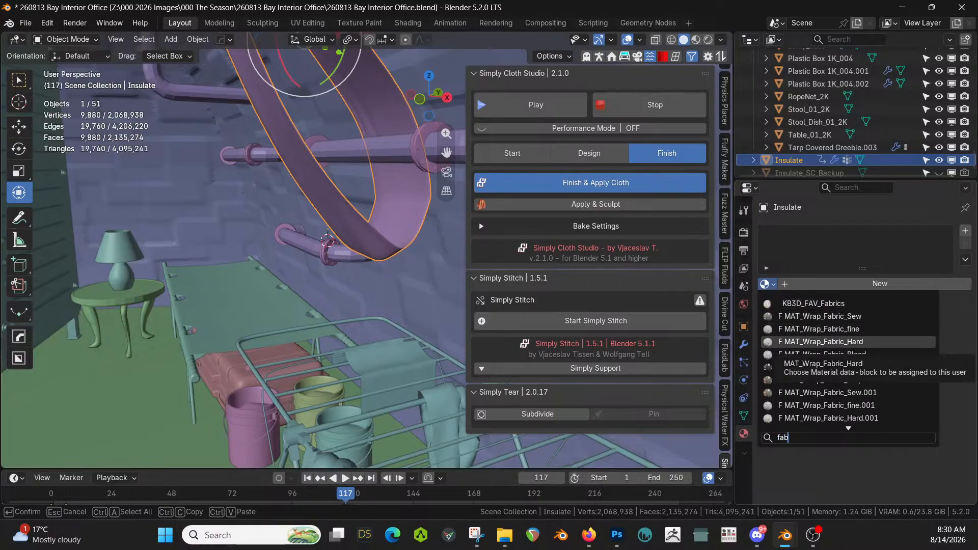
pyautogui.press('Down')
pyautogui.press('Down')
pyautogui.press('Down')
pyautogui.press('Up')
pyautogui.press('Up')
pyautogui.press('Up')
pyautogui.press('Up')
pyautogui.press('Up')
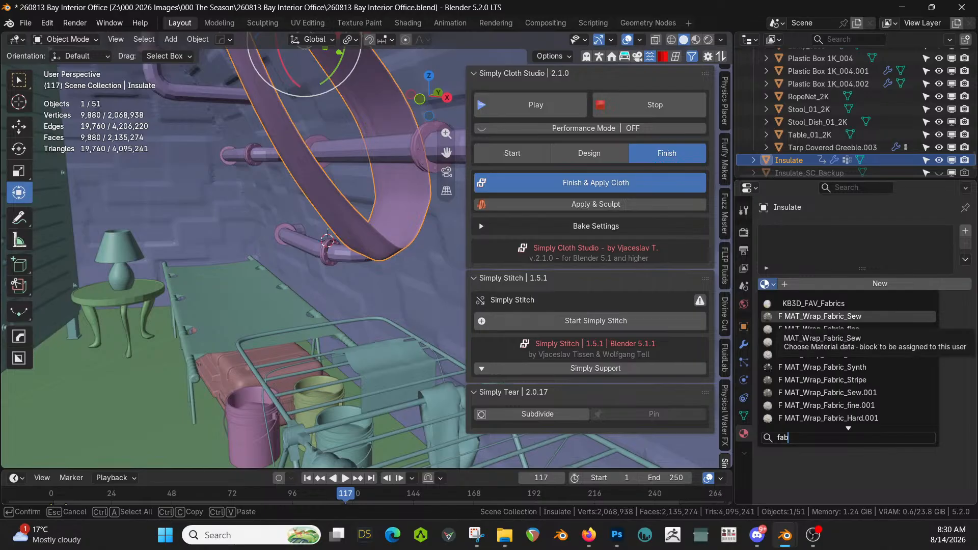
pyautogui.press('BackSpace')
pyautogui.press('BackSpace')
pyautogui.press('BackSpace')
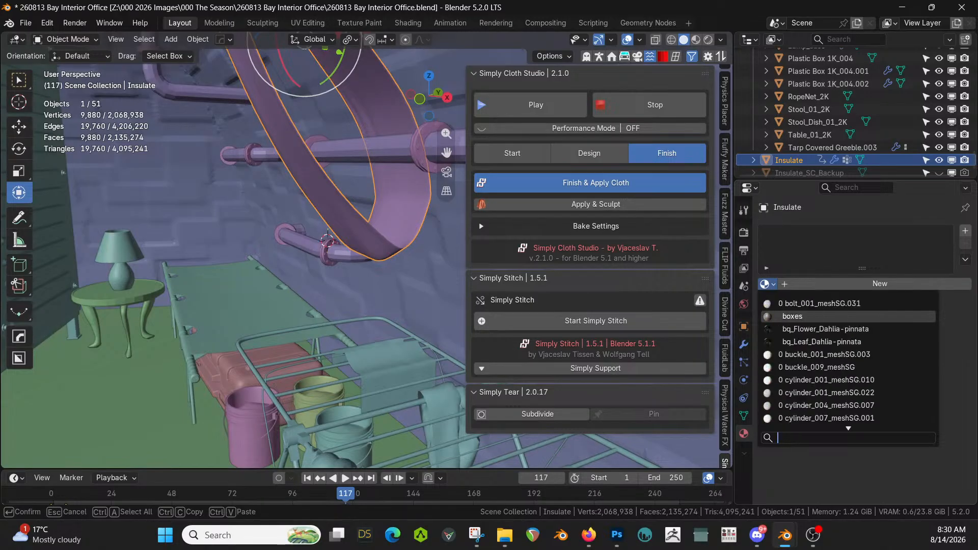
# Look up the laundry rack's fabric material and assign the existing KB3D_FAV_Fabrics to the Insulate object
pyautogui.click(393, 369)
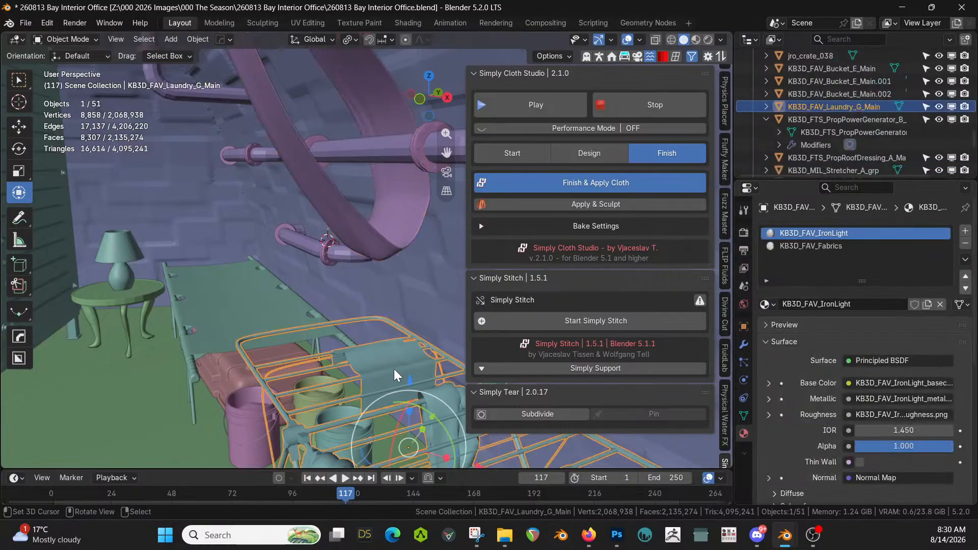
pyautogui.click(368, 233)
pyautogui.click(767, 284)
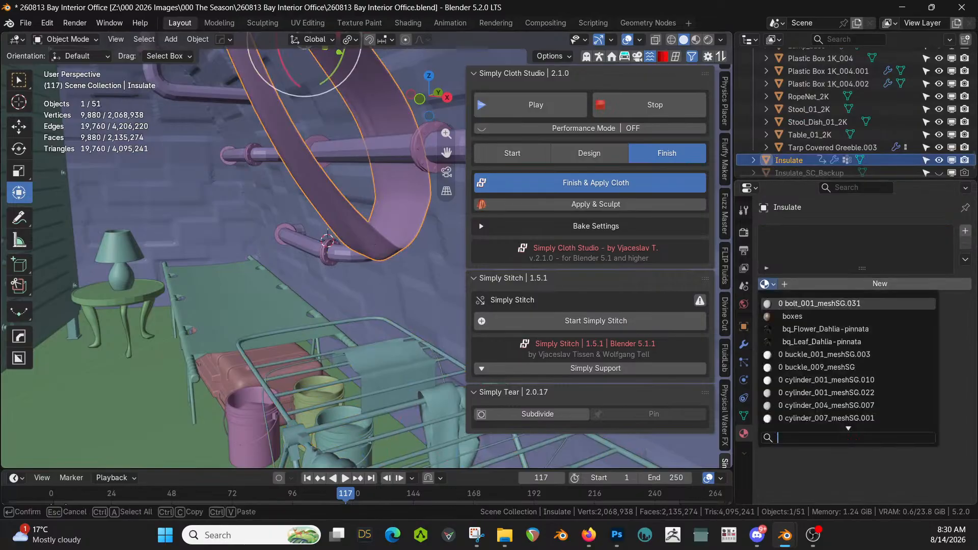
pyautogui.write('fab')
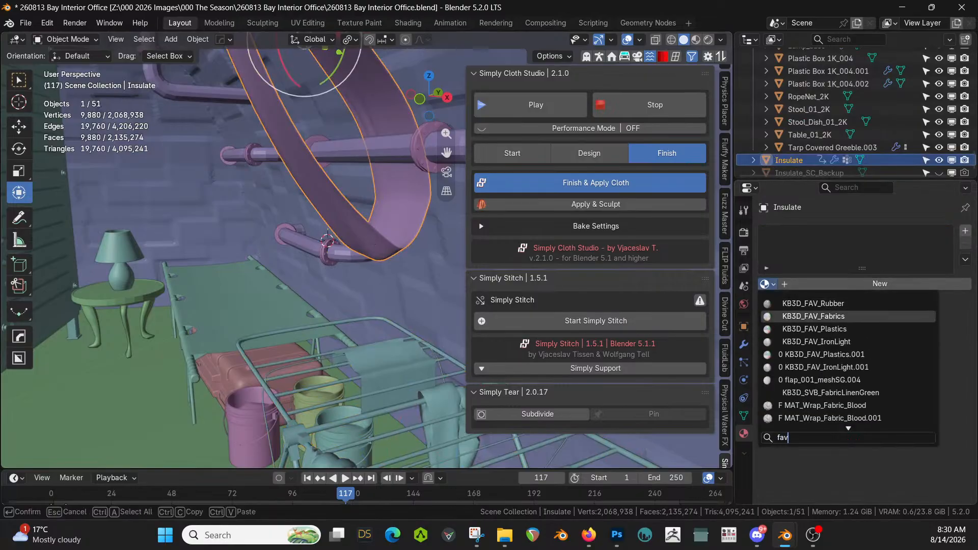
pyautogui.press('Return')
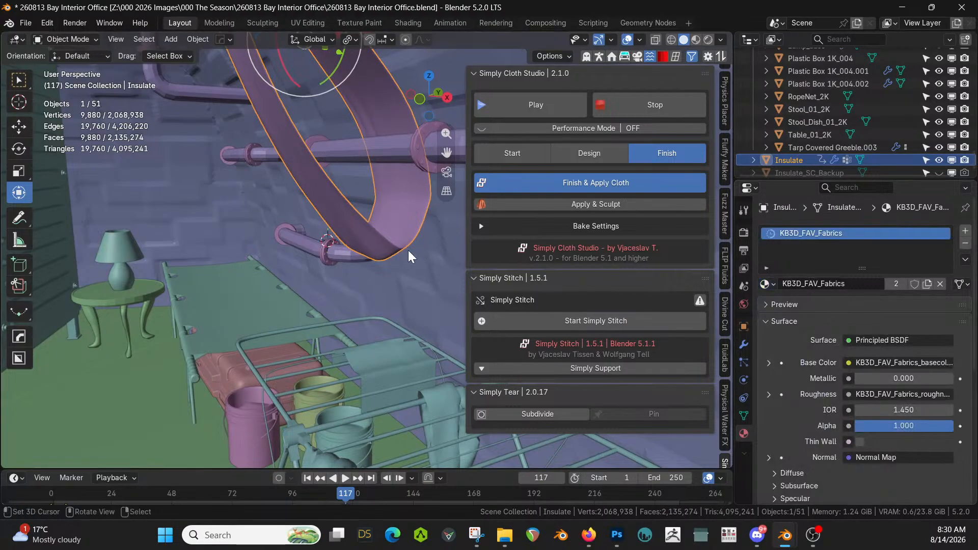
# Switch to the UV Editing workspace, isolating the Insulate mesh in local view with rendered shading
pyautogui.click(308, 23)
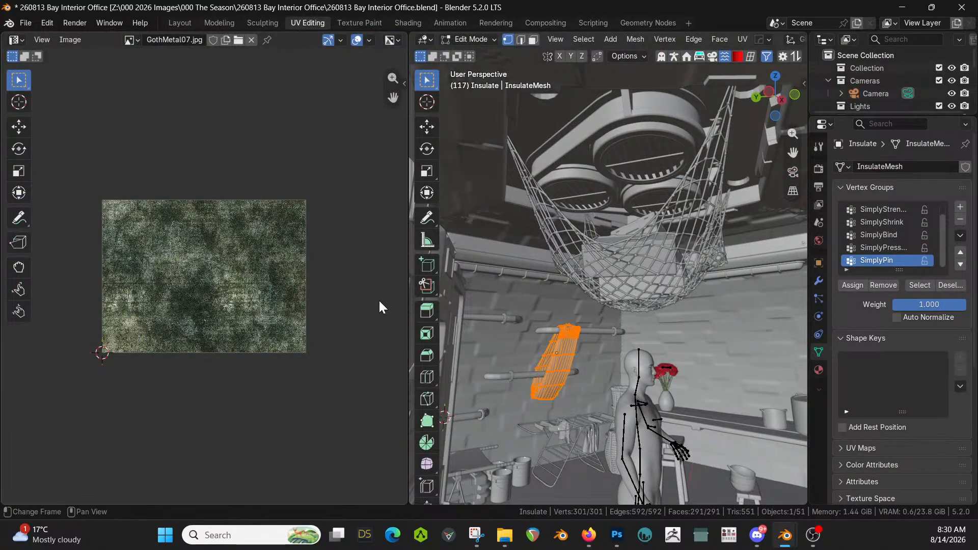
pyautogui.moveTo(463, 327); pyautogui.dragTo(507, 345, button='middle')
pyautogui.press('KP_Divide')
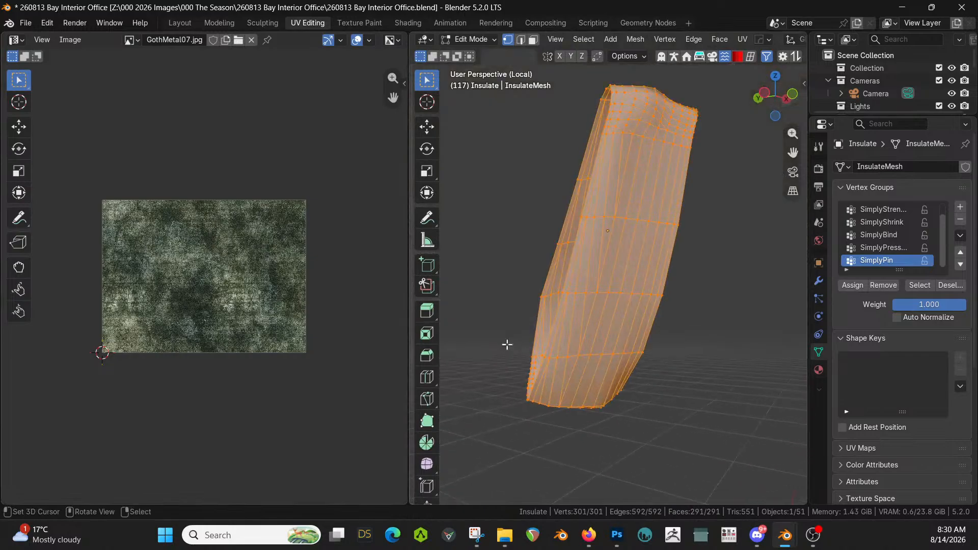
pyautogui.press('z')
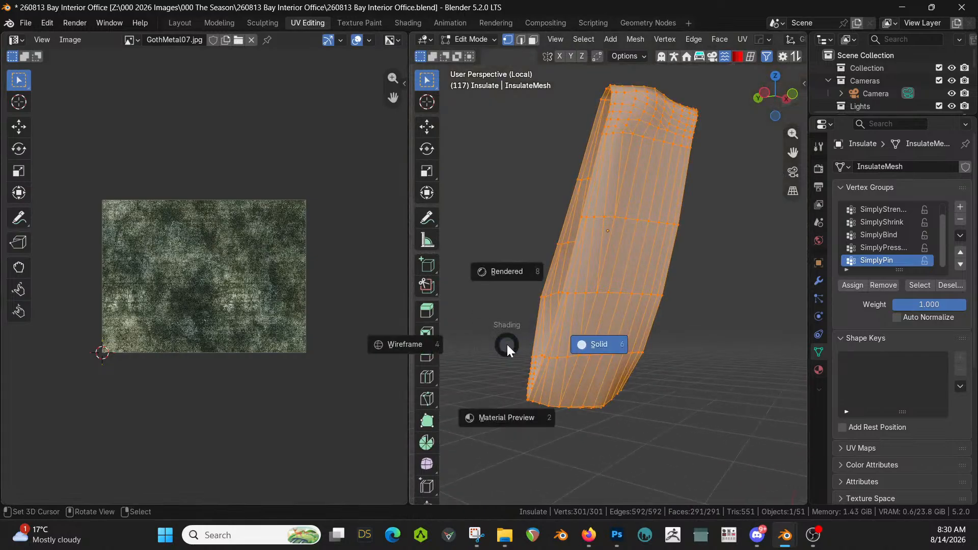
pyautogui.click(689, 332)
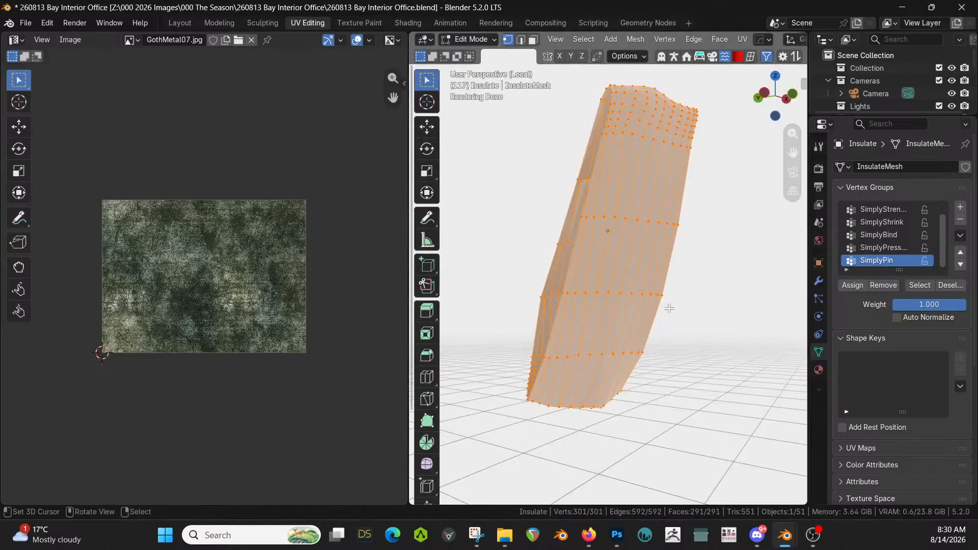
pyautogui.moveTo(669, 309); pyautogui.dragTo(641, 309, button='middle')
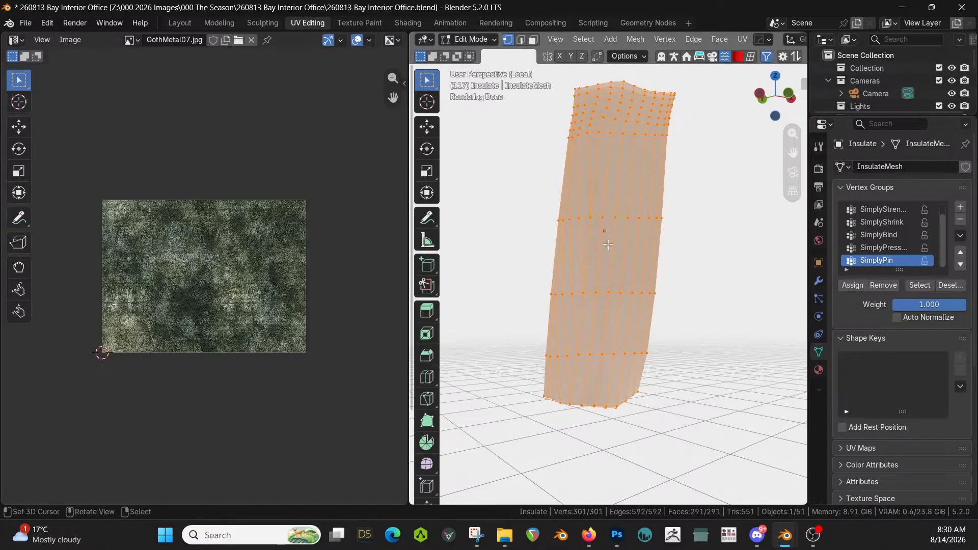
# Unwrap the whole Insulate mesh with Smart UV Project at a 66° angle limit
pyautogui.press('u')
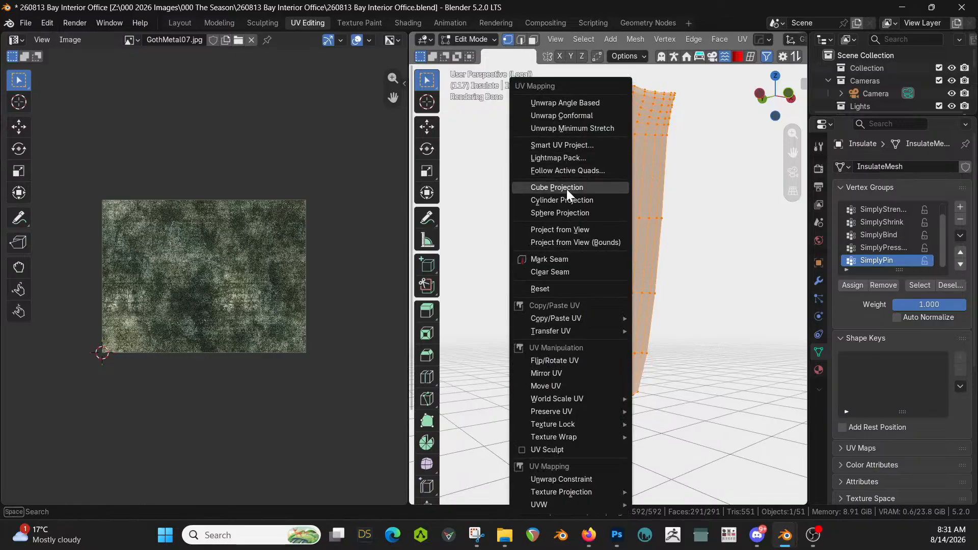
pyautogui.click(559, 144)
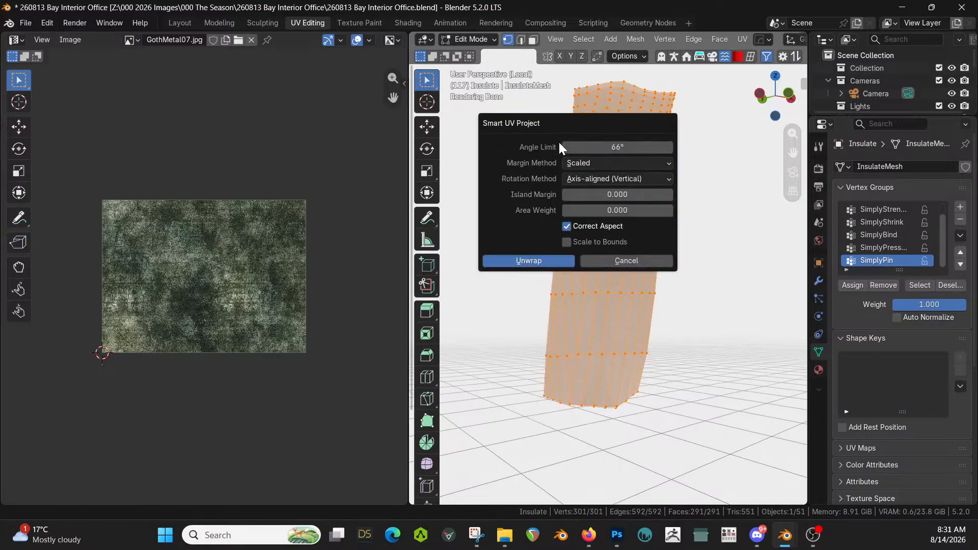
pyautogui.click(540, 261)
pyautogui.scroll(-5, 234, 325)
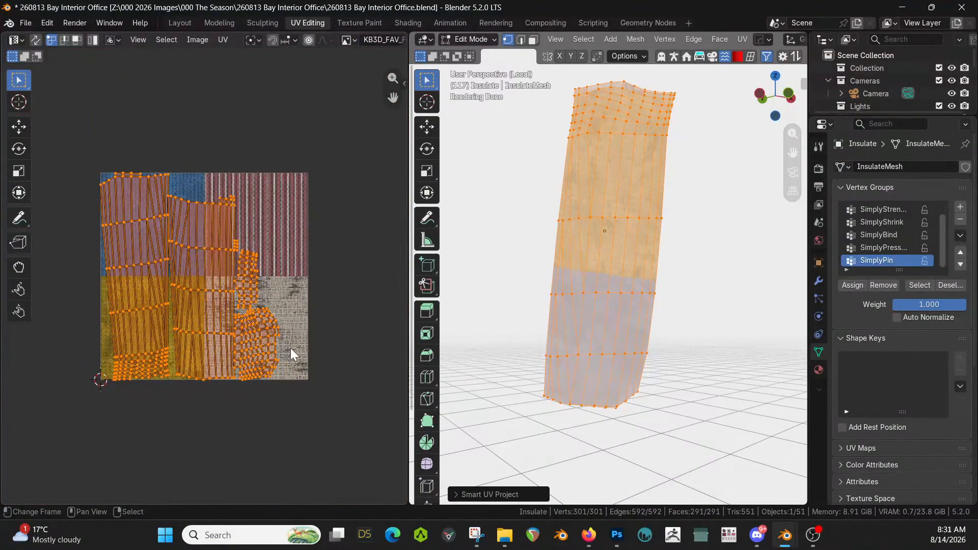
# Scale down the UV islands and move them to fit inside the yellow quarter of the fabric texture
pyautogui.press('s')
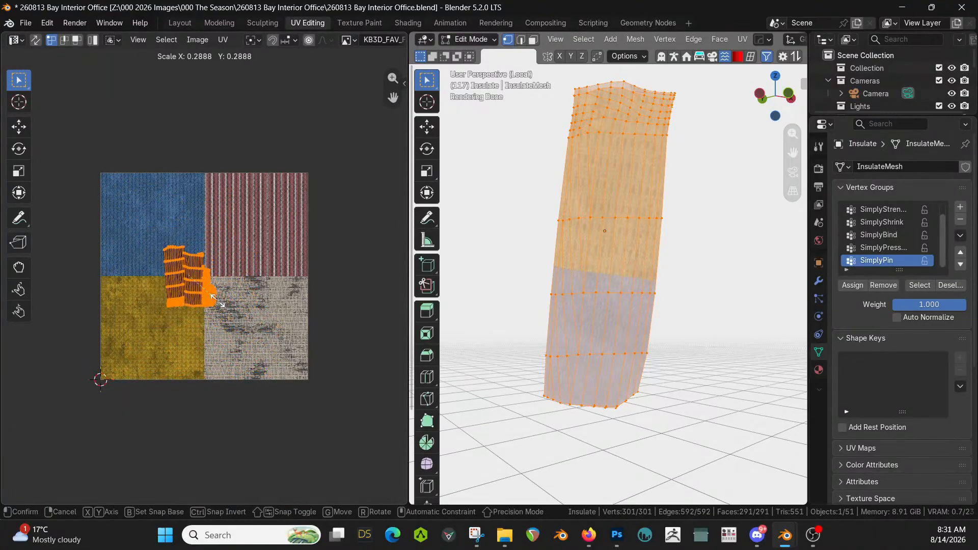
pyautogui.click(216, 301)
pyautogui.press('g')
pyautogui.click(168, 351)
pyautogui.press('s')
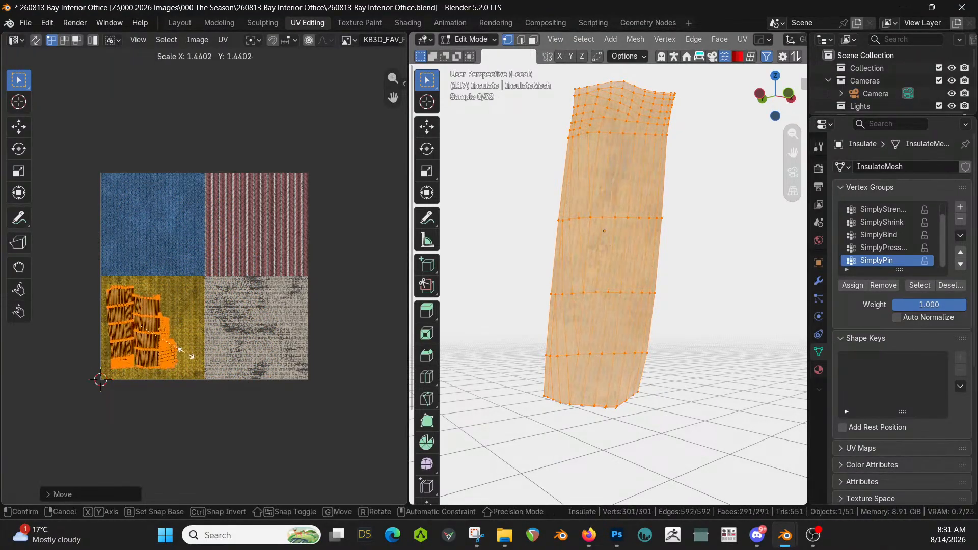
pyautogui.click(190, 355)
pyautogui.press('g')
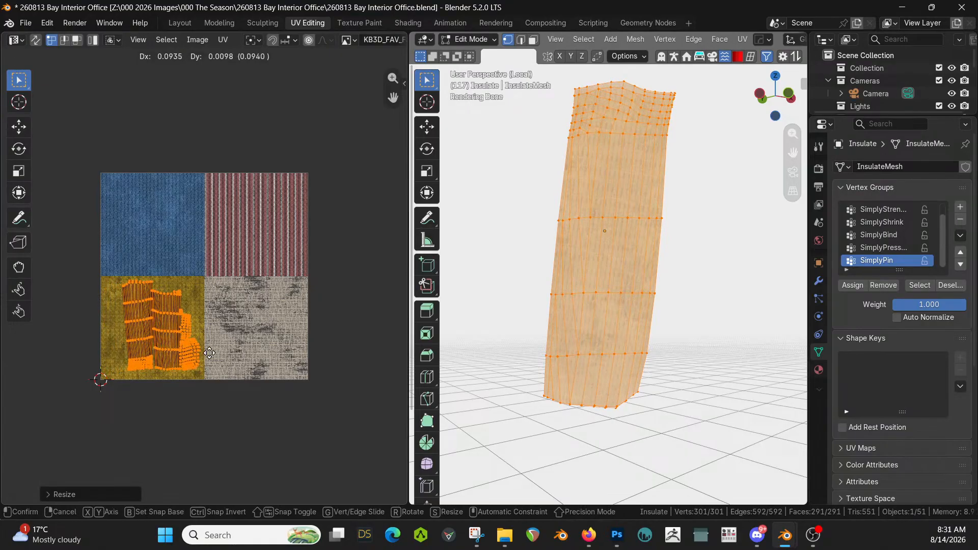
pyautogui.click(211, 356)
pyautogui.scroll(1, 214, 359)
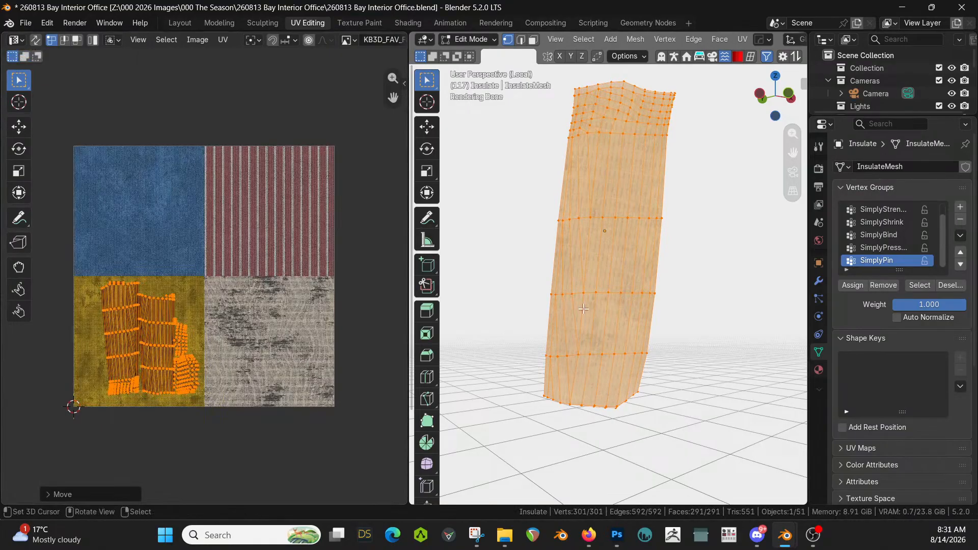
# Try a Cube Projection unwrap on the Insulate mesh
pyautogui.press('u')
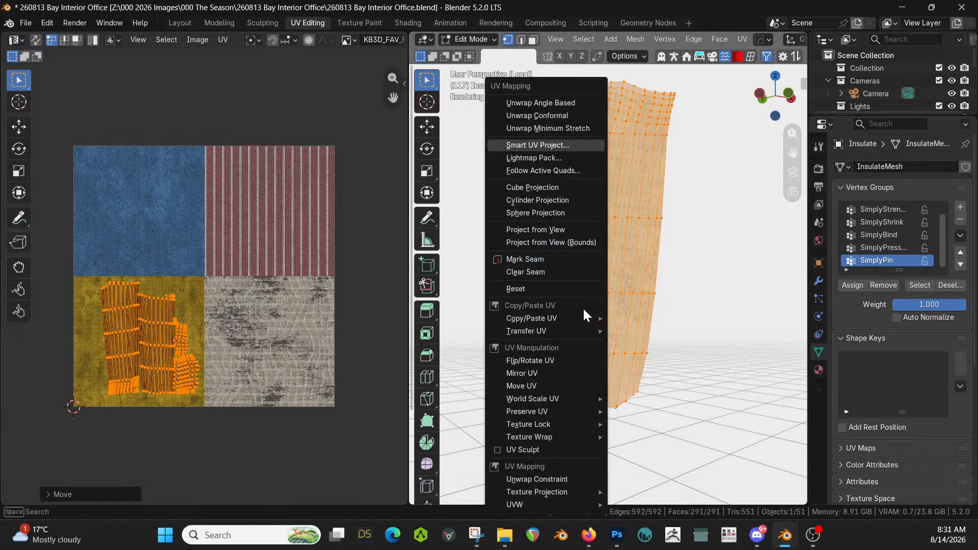
pyautogui.click(542, 188)
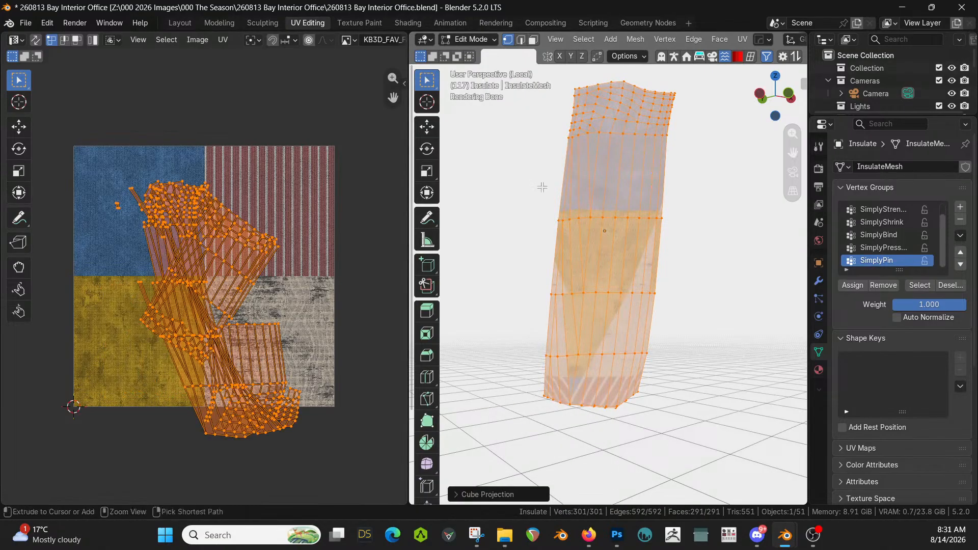
# Select only the tallest UV island in the yellow fabric area and rotate it by about -5°
pyautogui.hotkey('alt', 'a')
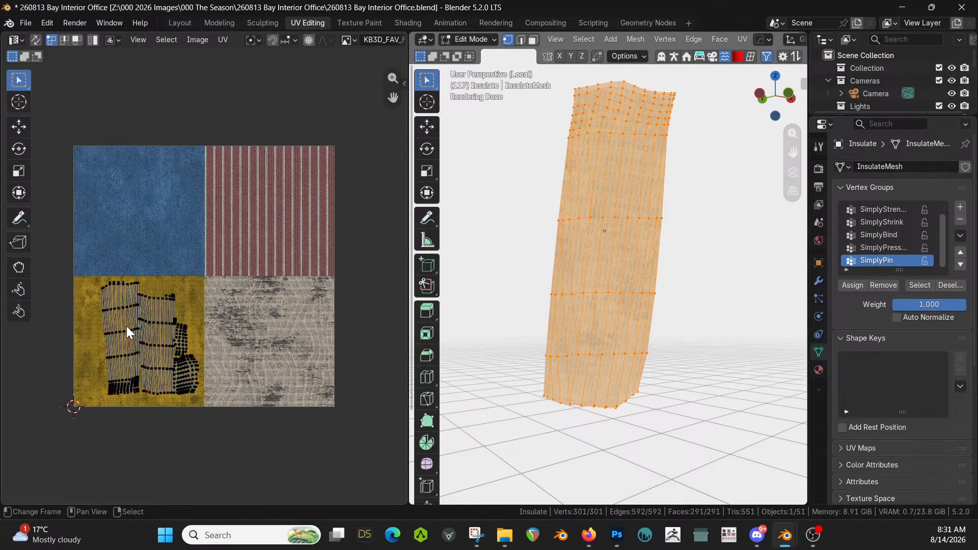
pyautogui.press('l')
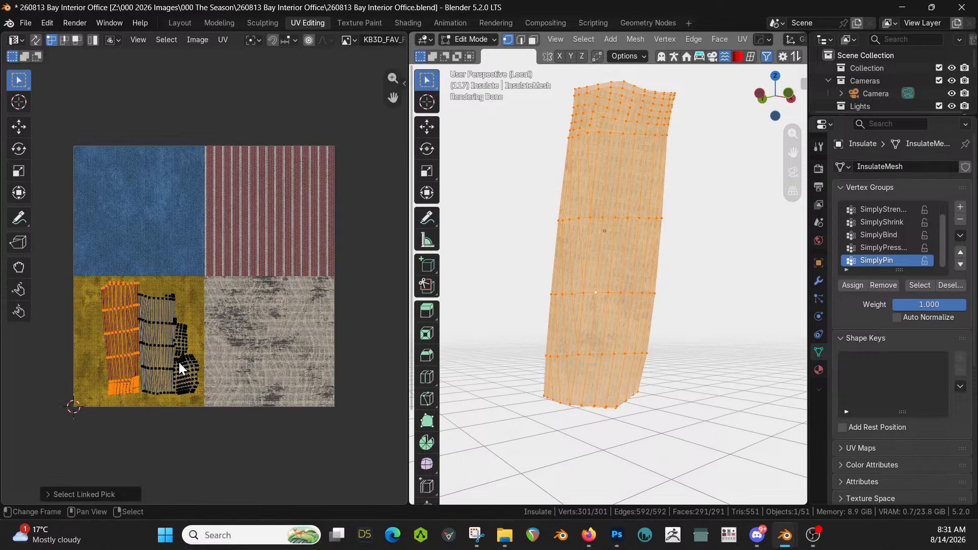
pyautogui.press('r')
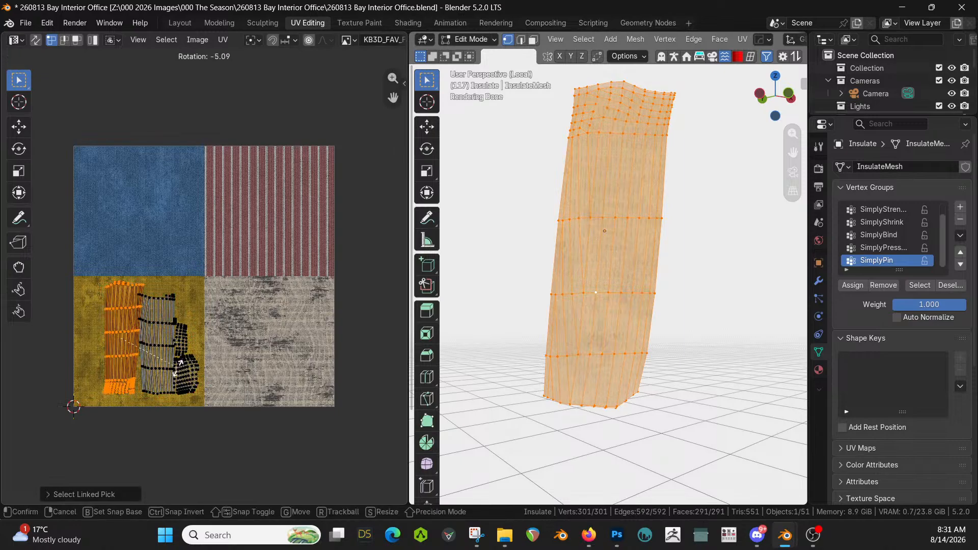
pyautogui.click(189, 367)
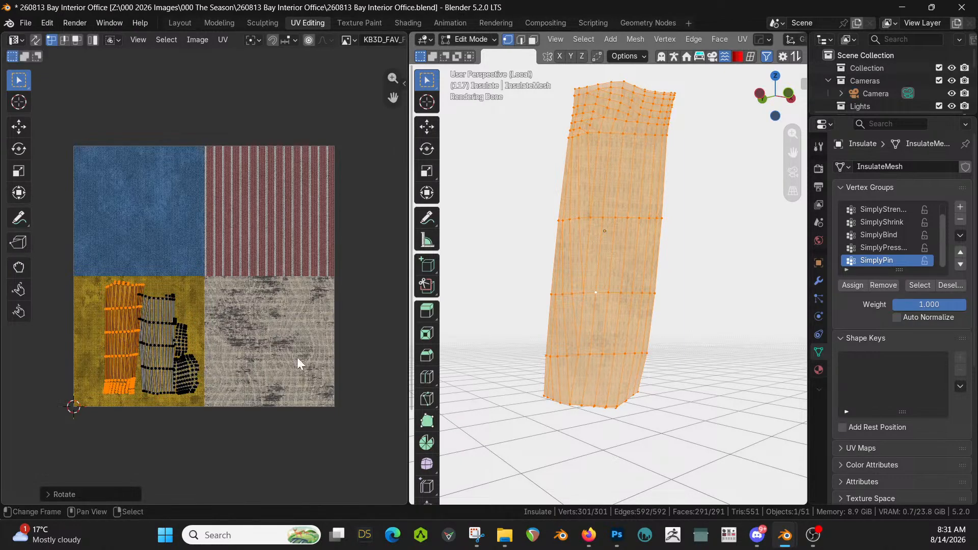
# Return the Insulate object to Object Mode, look it over and leave local view
pyautogui.press('Tab')
pyautogui.moveTo(635, 336); pyautogui.dragTo(556, 413, button='middle')
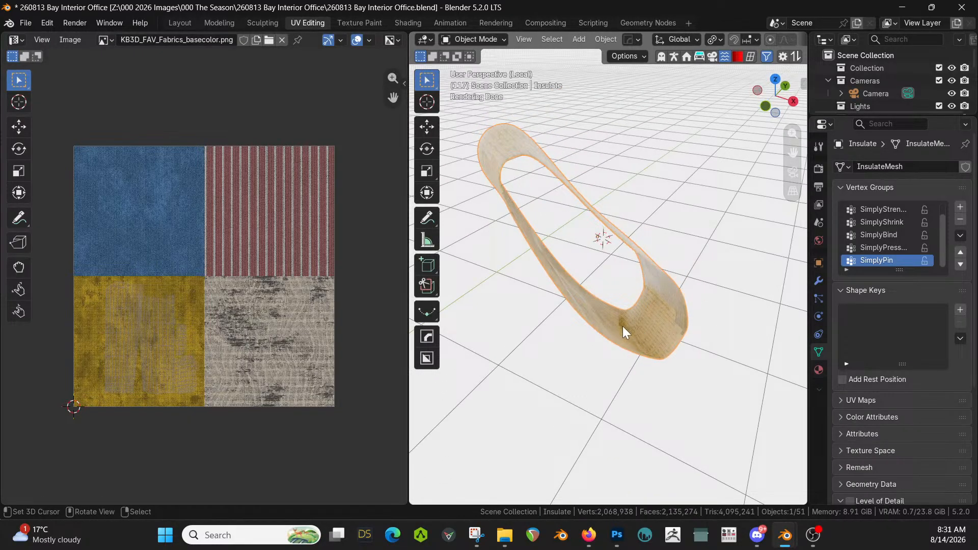
pyautogui.press('KP_Divide')
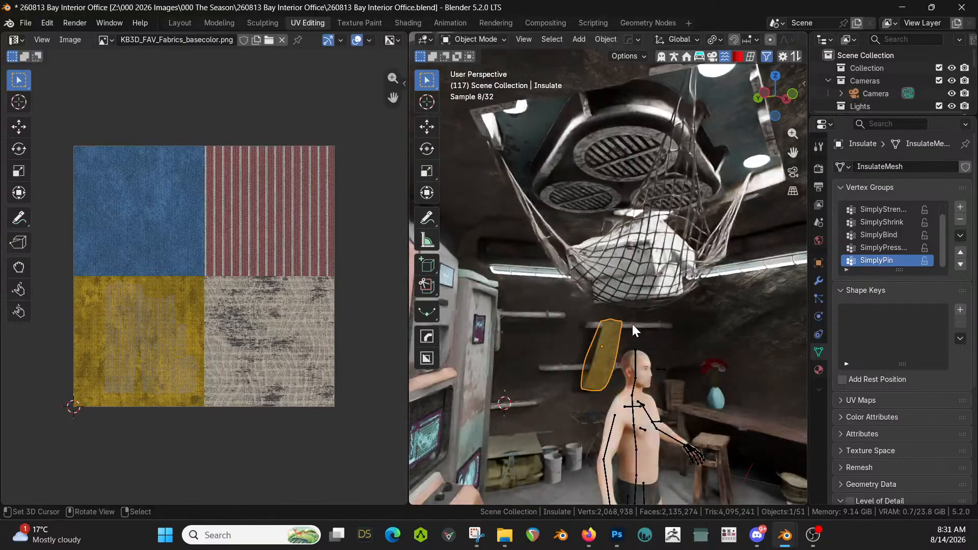
# Select the human body, inspect the yellow fabric band on the wall pipes around it and save the file
pyautogui.click(632, 348)
pyautogui.moveTo(631, 349); pyautogui.dragTo(539, 293, button='middle')
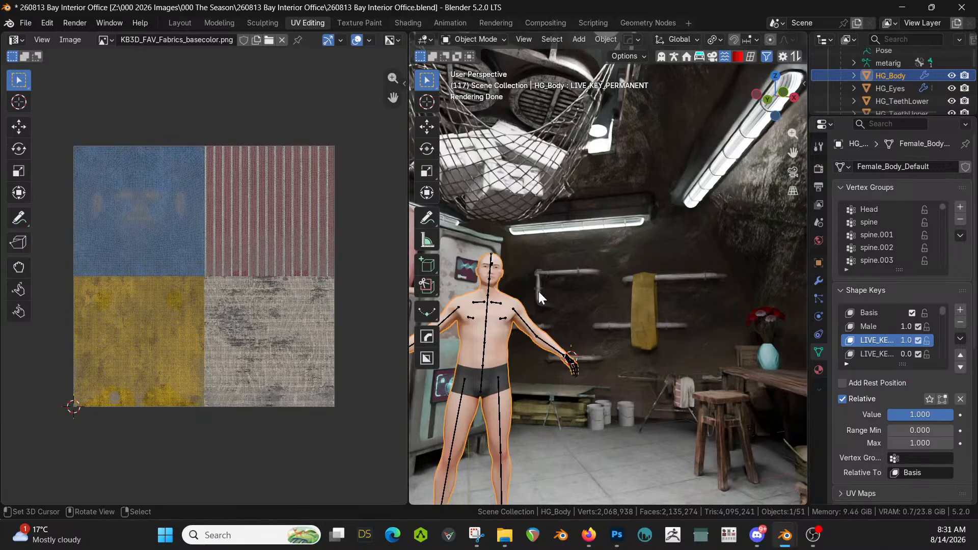
pyautogui.moveTo(685, 317); pyautogui.dragTo(649, 303, button='middle')
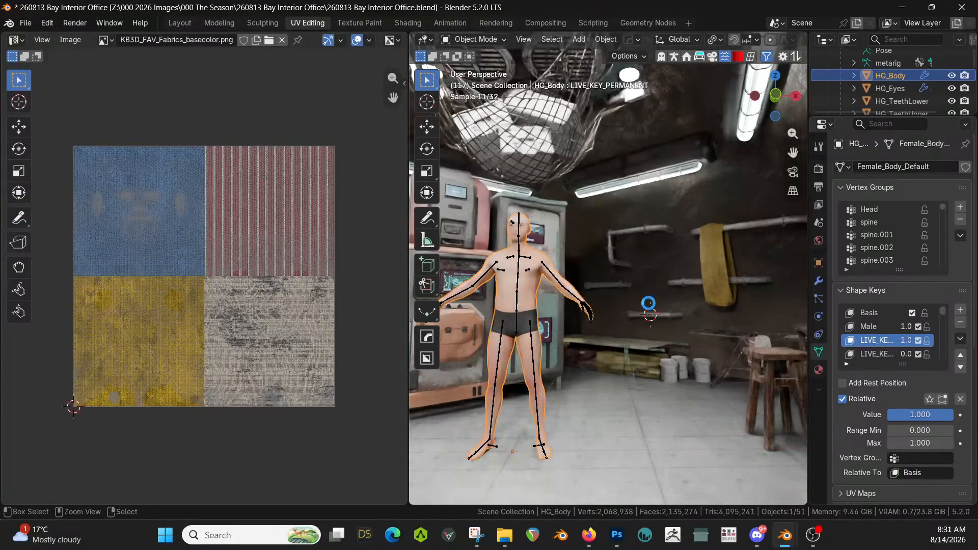
pyautogui.hotkey('ctrl', 's')
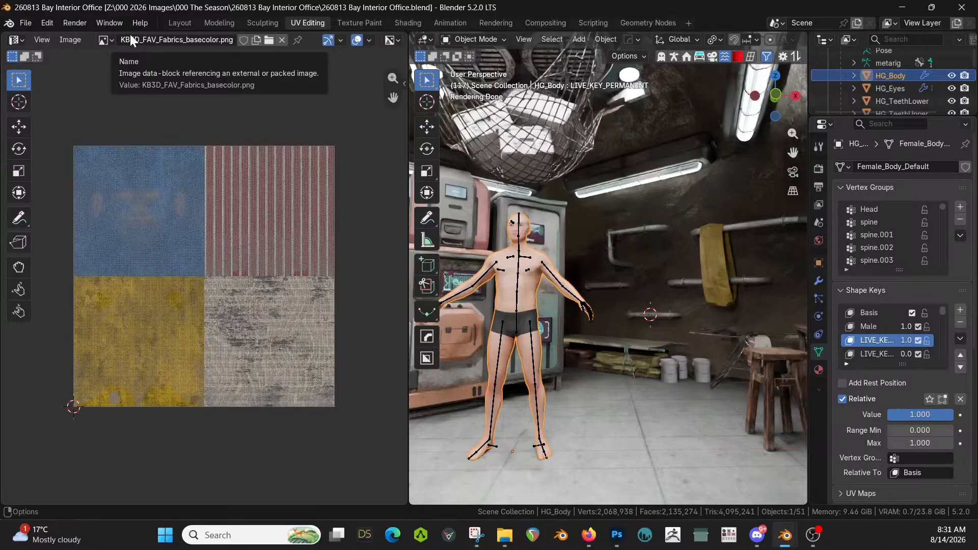
# Go back to the Layout workspace and exclude the HumGen collection from the view layer
pyautogui.click(181, 22)
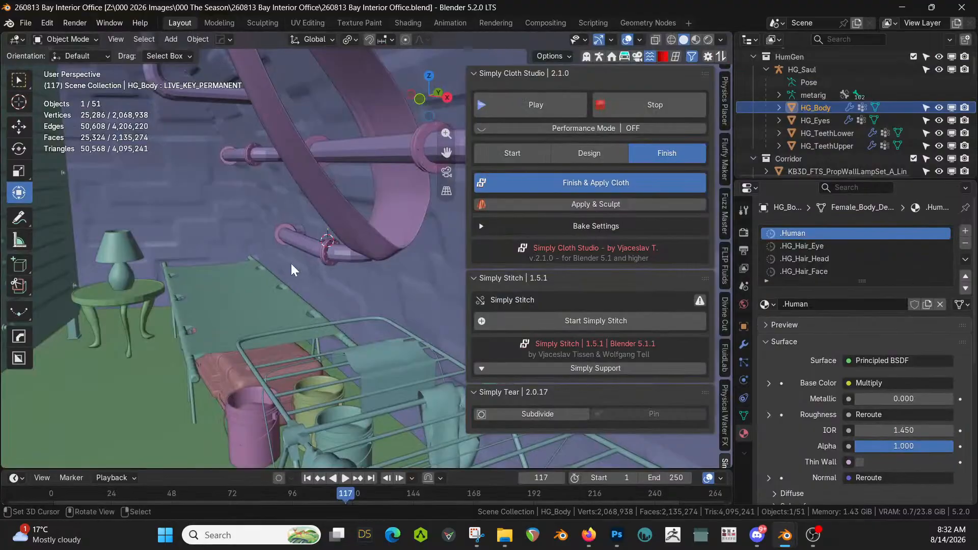
pyautogui.keyDown('shift'); pyautogui.moveTo(292, 263); pyautogui.dragTo(448, 219, button='middle'); pyautogui.keyUp('shift')
pyautogui.scroll(-1, 393, 245)
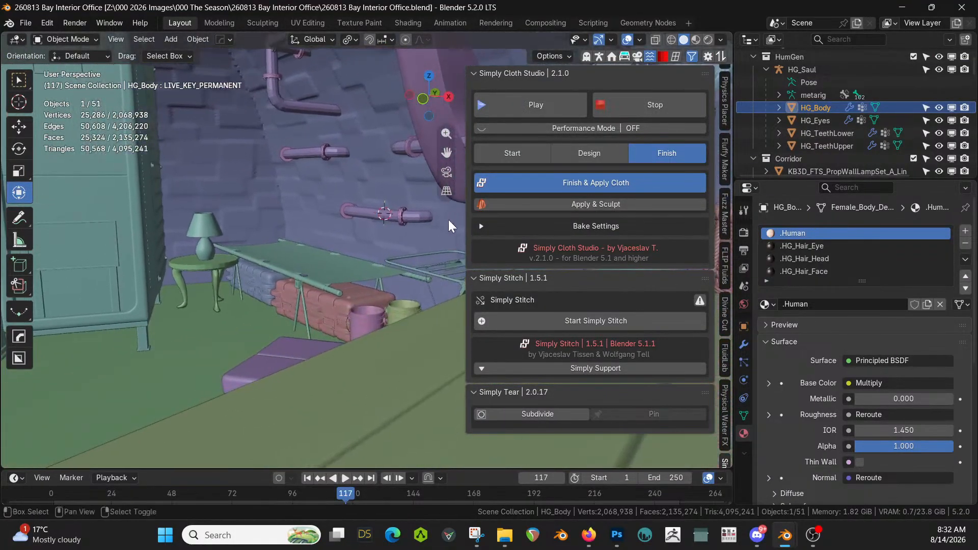
pyautogui.moveTo(224, 265); pyautogui.dragTo(307, 249, button='middle')
pyautogui.scroll(-1, 219, 279)
pyautogui.scroll(-4, 247, 279)
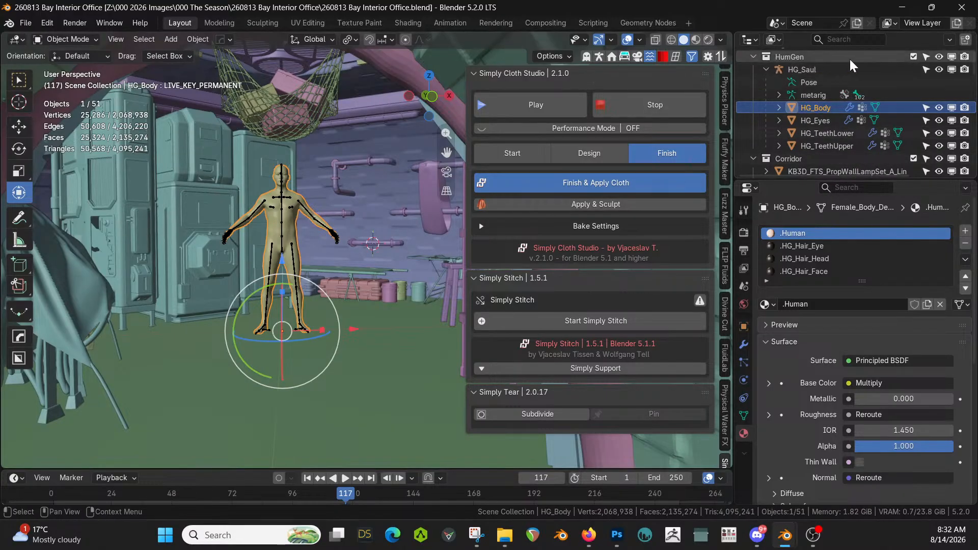
pyautogui.click(913, 56)
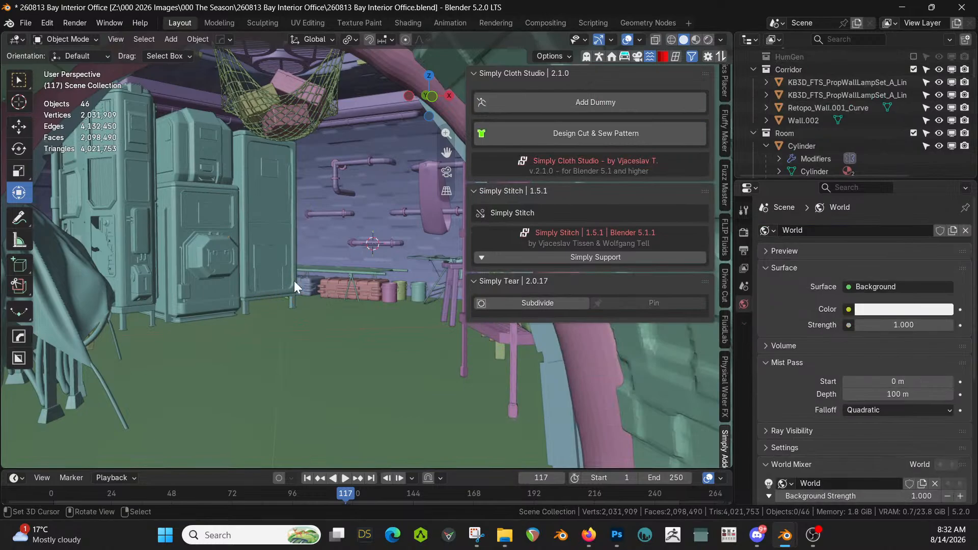
# Exclude the Room collection from the view layer
pyautogui.moveTo(295, 281); pyautogui.dragTo(306, 282, button='middle')
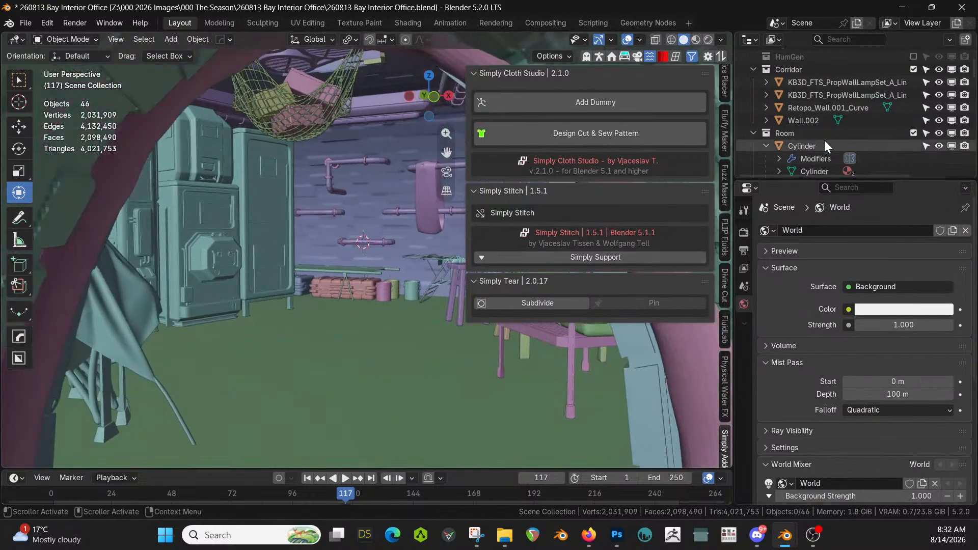
pyautogui.click(754, 133)
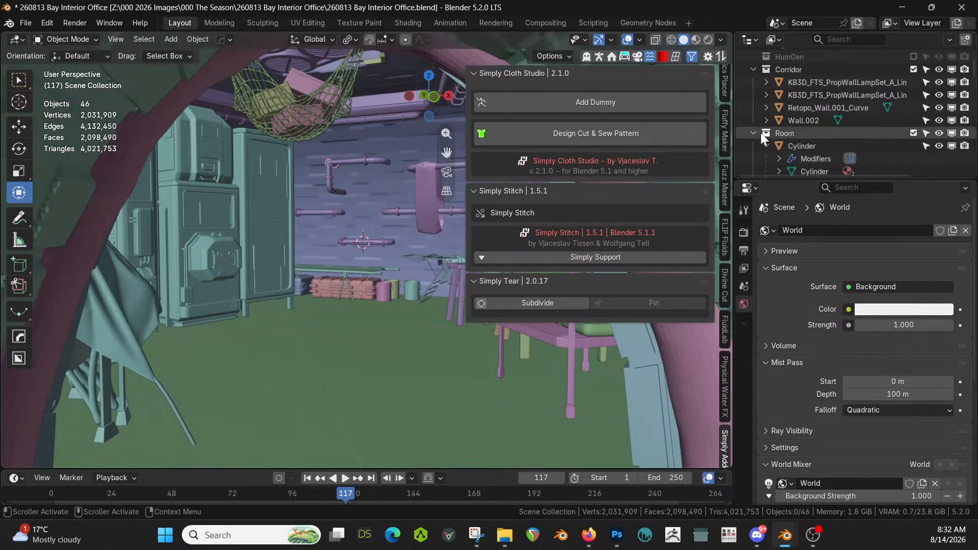
pyautogui.click(915, 132)
# Select the Insulate object and clear its animation data
pyautogui.click(432, 191)
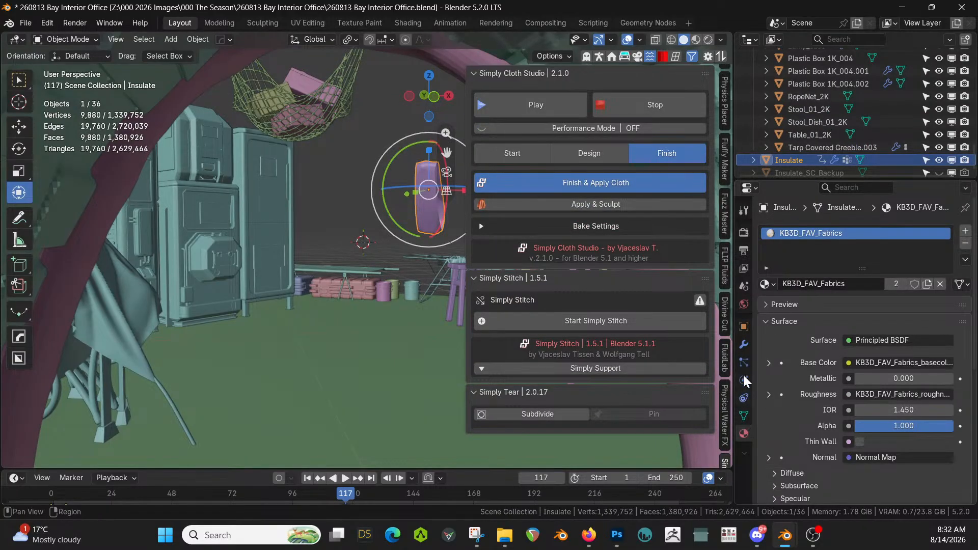
pyautogui.click(754, 160)
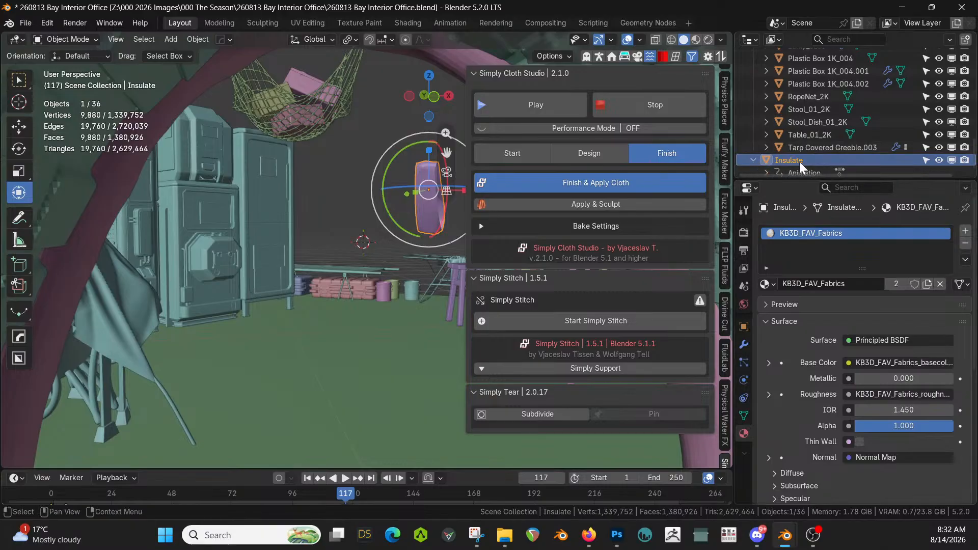
pyautogui.scroll(-4, 804, 162)
pyautogui.rightClick(812, 123)
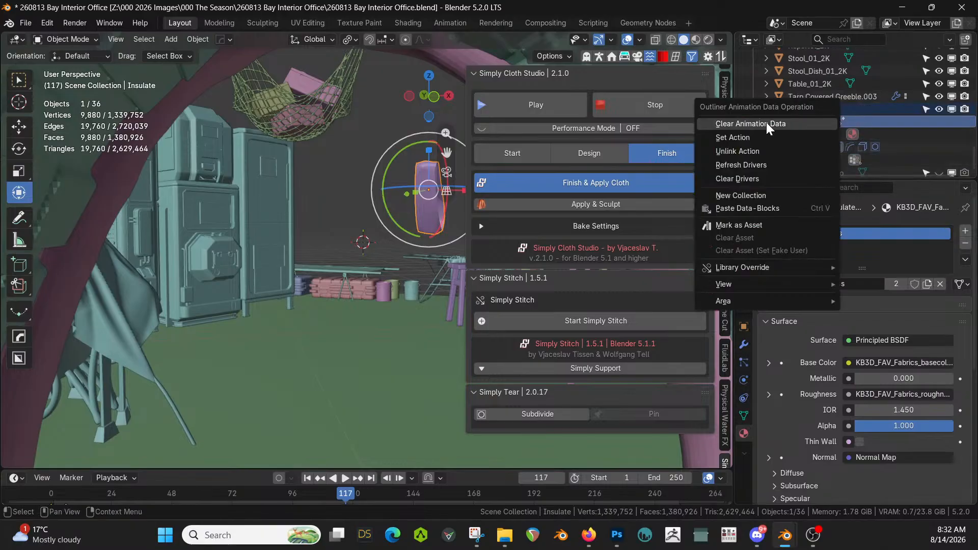
pyautogui.click(766, 124)
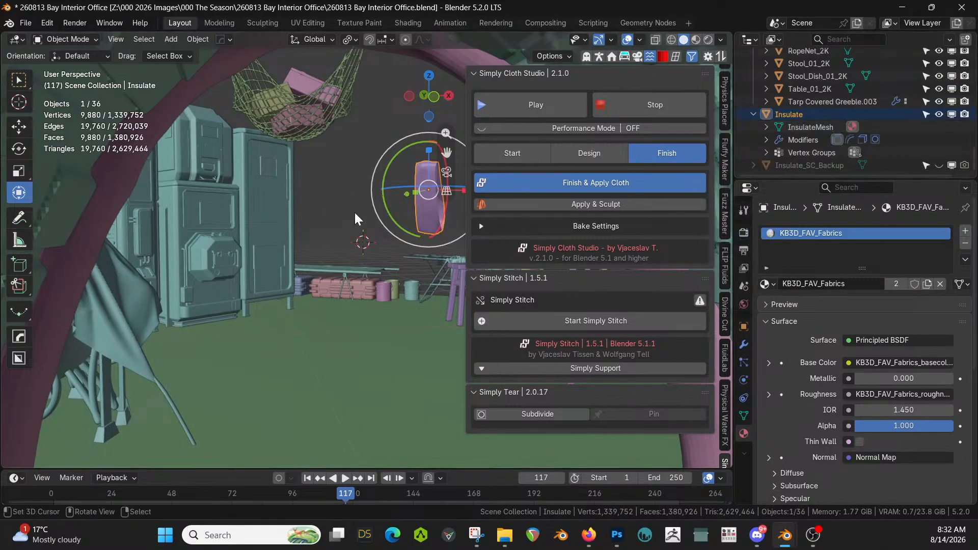
# Move the Insulate object to the Set Dec collection and delete the Insulate_SC_Backup object
pyautogui.press('m')
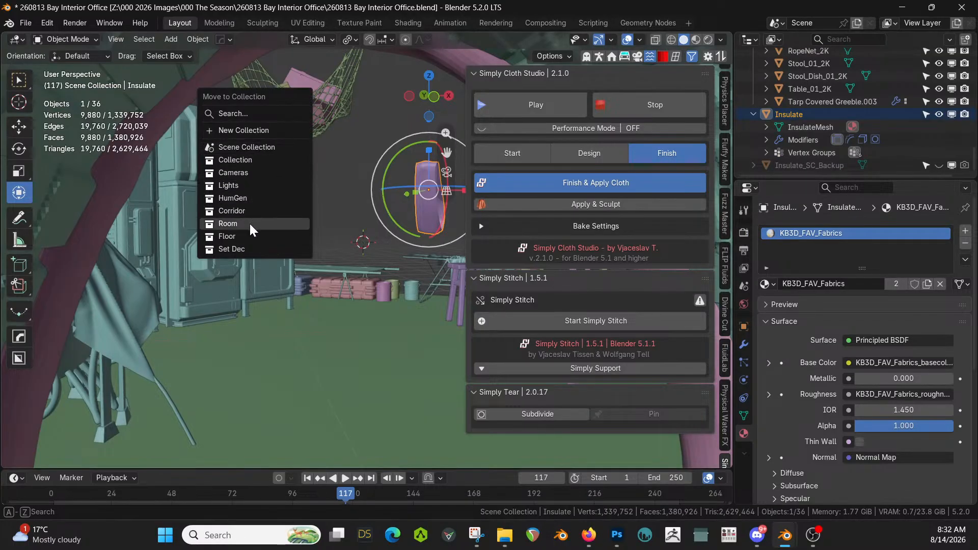
pyautogui.click(242, 247)
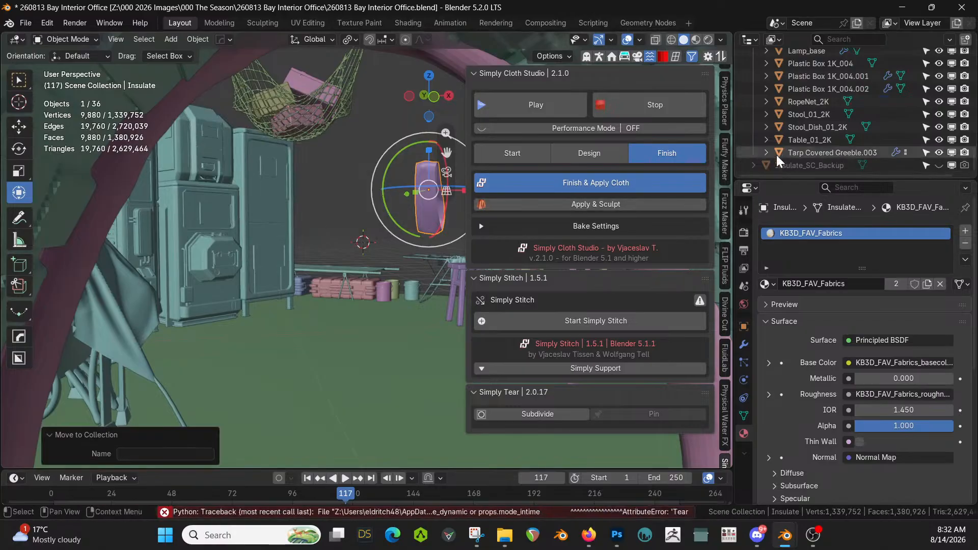
pyautogui.click(812, 163)
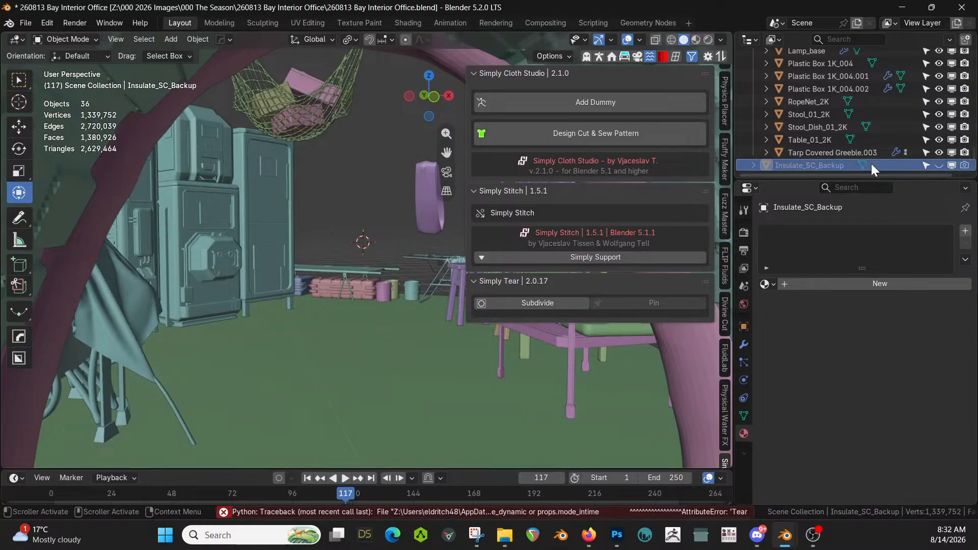
pyautogui.press('Delete')
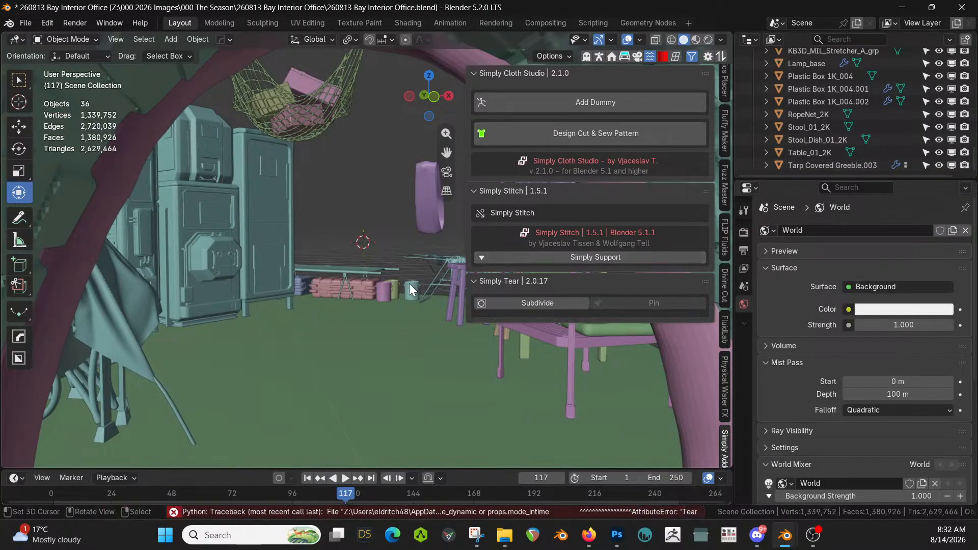
# Narrow the sidebar and place the KB3D_MIL_Sandbags_E_grp asset as a pillow on the stretcher's end beside the lamp table
pyautogui.moveTo(409, 283); pyautogui.dragTo(391, 307, button='middle')
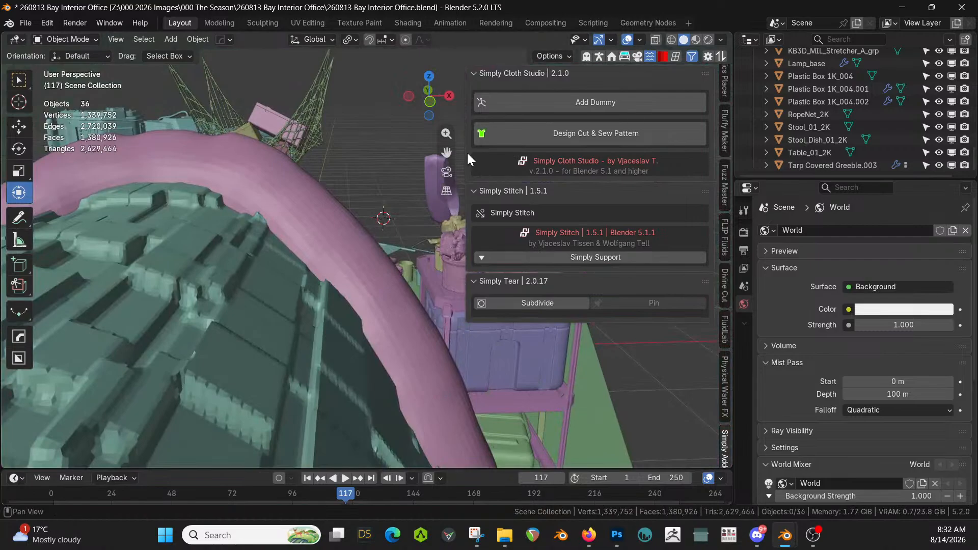
pyautogui.moveTo(466, 152); pyautogui.dragTo(616, 152)
pyautogui.scroll(-5, 304, 263)
pyautogui.moveTo(304, 264); pyautogui.dragTo(234, 319, button='middle')
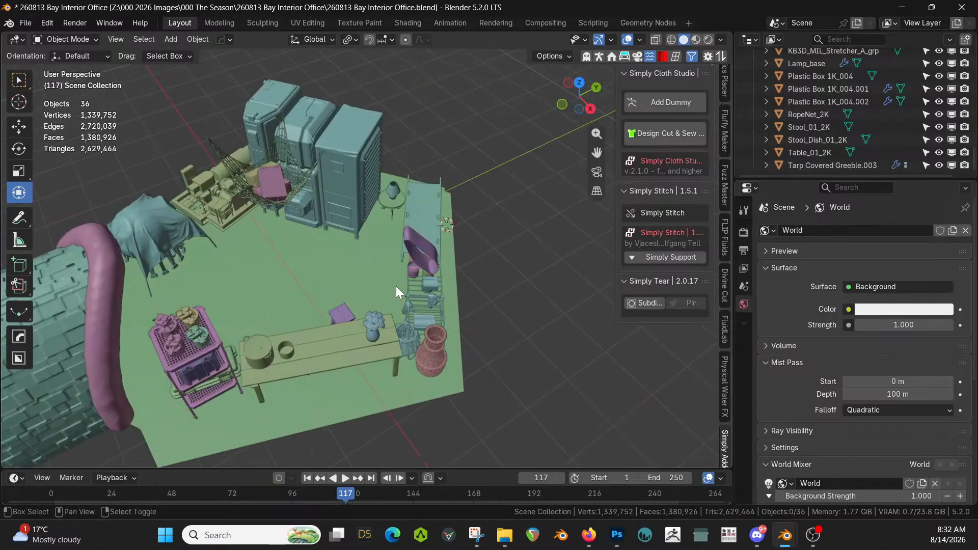
pyautogui.scroll(3, 396, 286)
pyautogui.scroll(3, 411, 338)
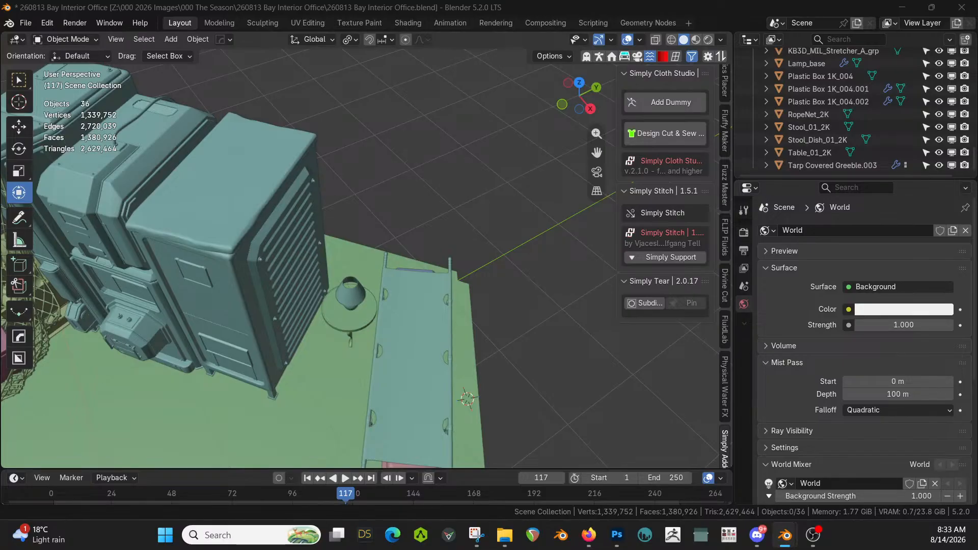
pyautogui.moveTo(255, 265); pyautogui.dragTo(426, 305)
pyautogui.press('KP_Decimal')
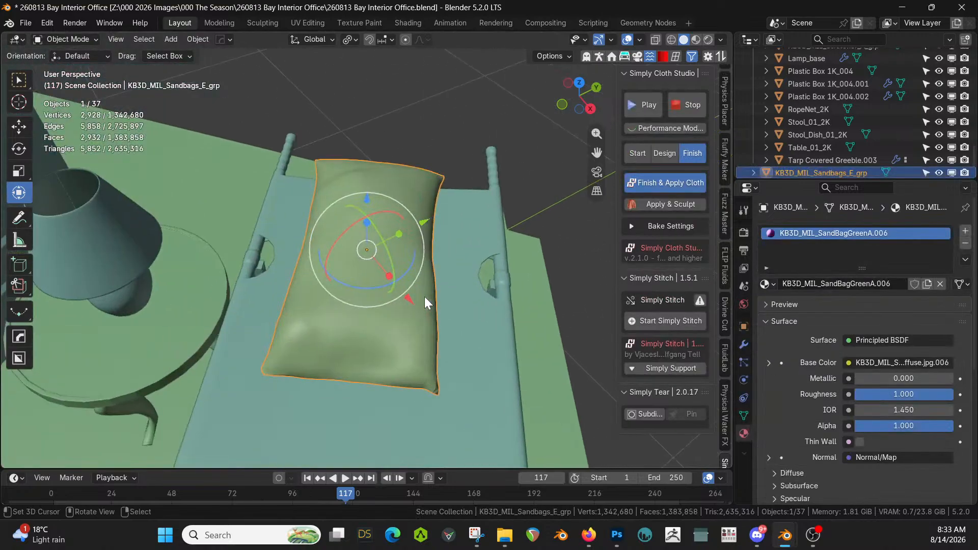
# Rotate the sandbag about 96° around Z to lie across the stretcher and lower it about 0.03 m onto the surface
pyautogui.moveTo(454, 270)
pyautogui.mouseDown(button='middle')
pyautogui.moveTo(518, 213)
pyautogui.moveTo(521, 191)
pyautogui.moveTo(478, 240)
pyautogui.moveTo(448, 254)
pyautogui.mouseUp(button='middle')
pyautogui.press('r')
pyautogui.press('z')
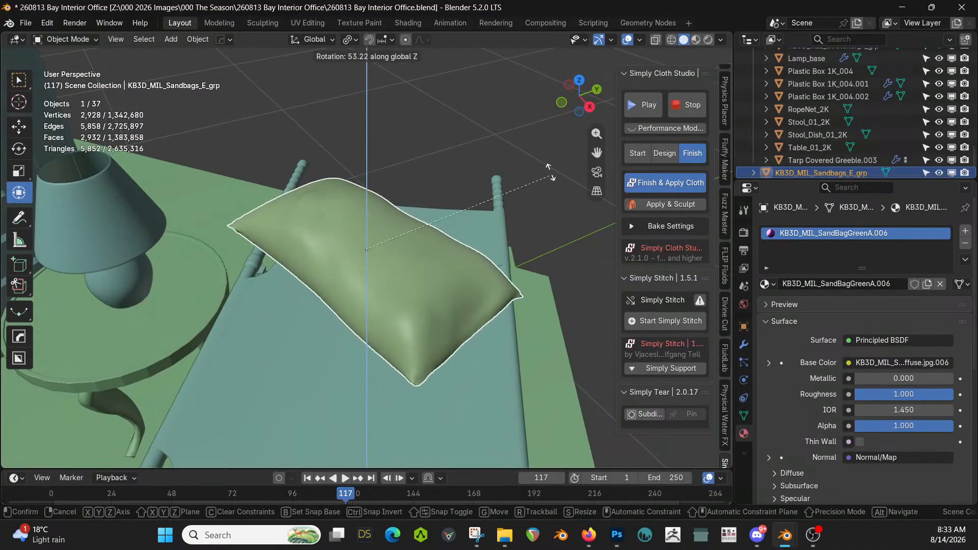
pyautogui.click(439, 84)
pyautogui.moveTo(435, 86); pyautogui.dragTo(445, 462, button='middle')
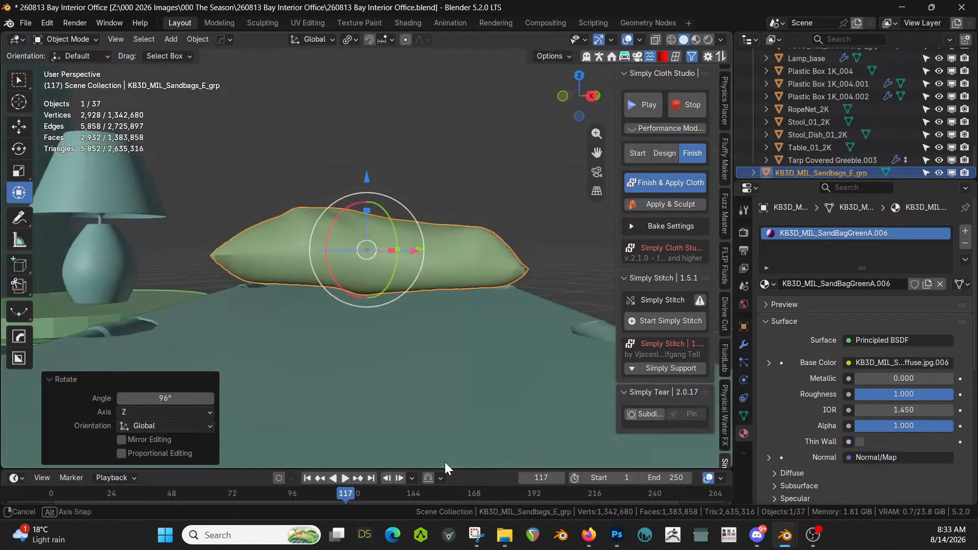
pyautogui.press('g')
pyautogui.press('z')
pyautogui.click(433, 263)
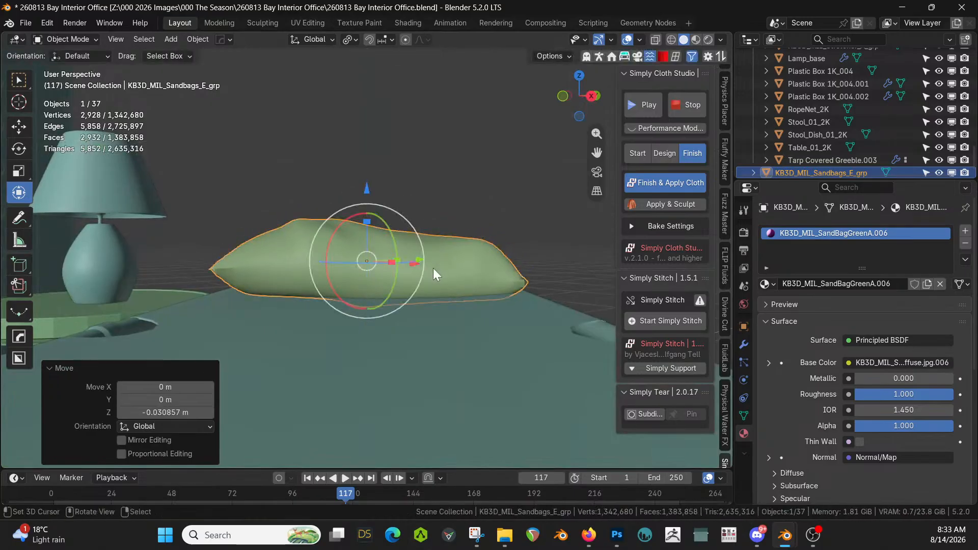
pyautogui.moveTo(433, 268); pyautogui.dragTo(346, 258, button='middle')
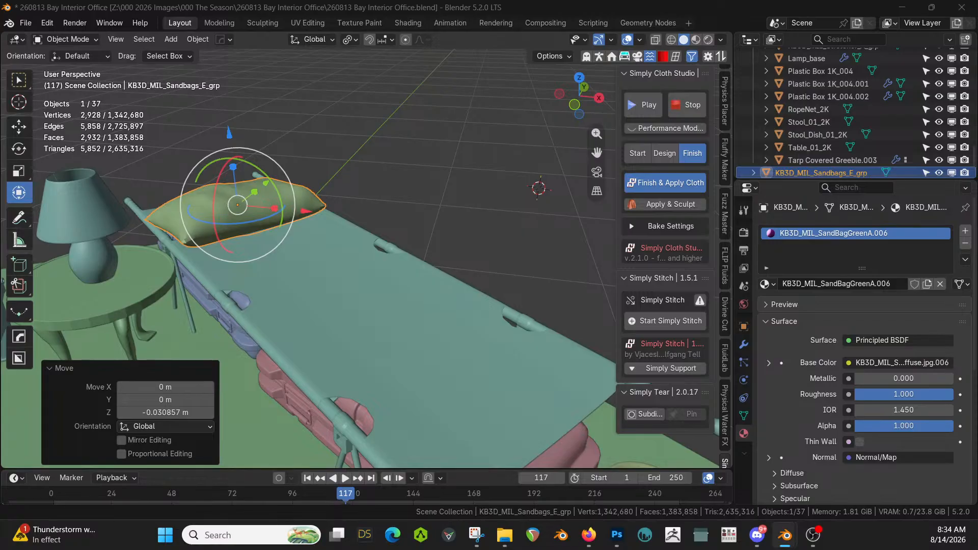
# Place the KB3D_FAV_Bottle_A_Main asset upright on the wooden table in front of the flower vase
pyautogui.moveTo(306, 393); pyautogui.dragTo(184, 270, button='middle')
pyautogui.scroll(-4, 144, 252)
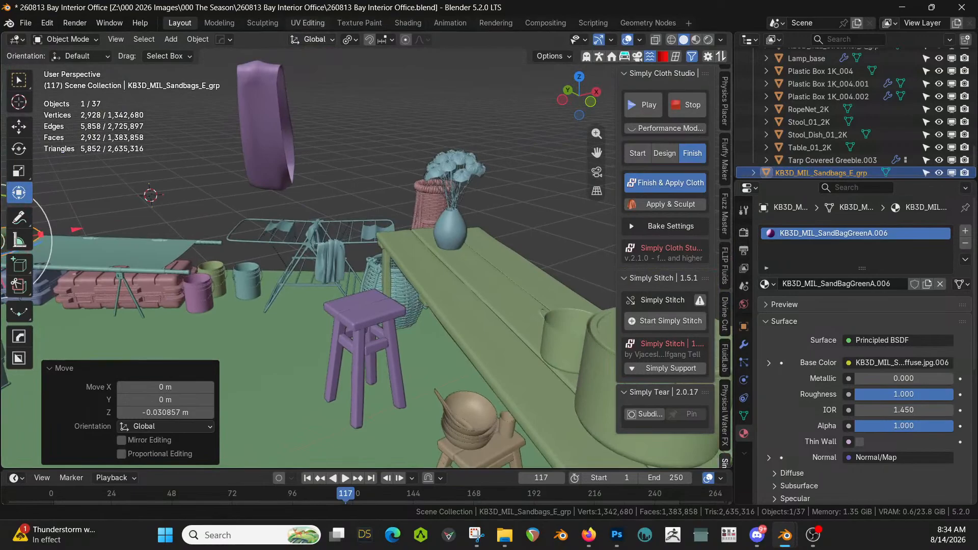
pyautogui.moveTo(513, 212); pyautogui.dragTo(430, 276)
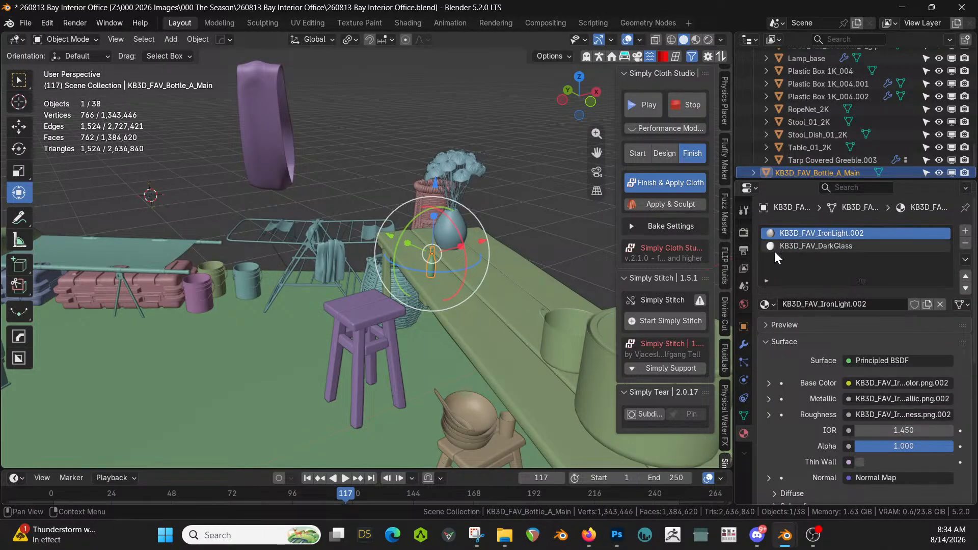
# Replace the bottle's KB3D_FAV_DarkGlass material with the Beer Glass preset from the Glass category of Realtime Materials
pyautogui.click(815, 246)
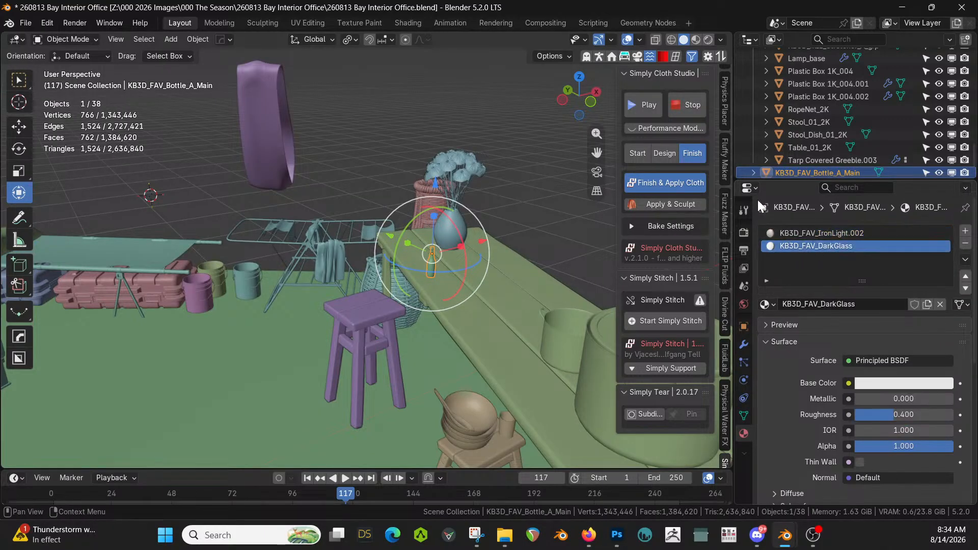
pyautogui.click(661, 55)
pyautogui.click(727, 247)
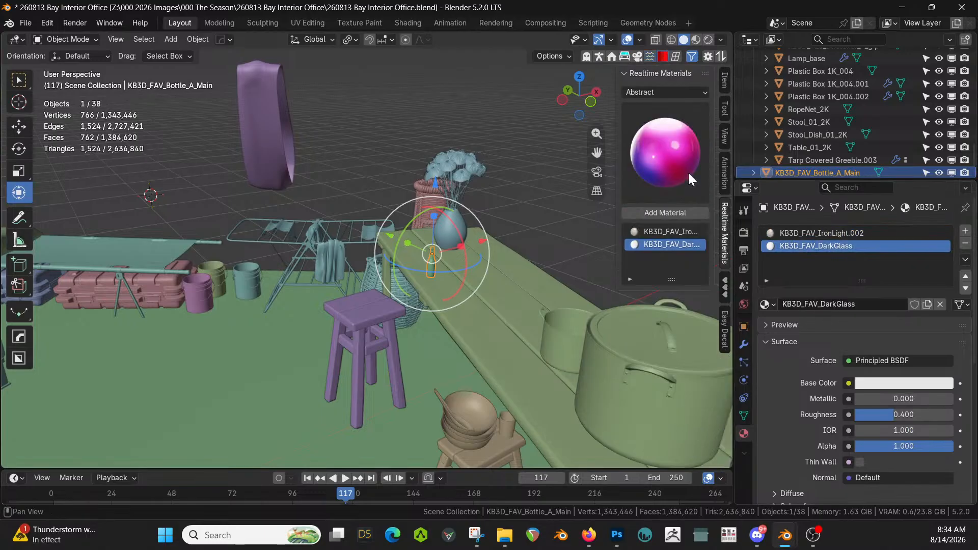
pyautogui.click(652, 90)
pyautogui.click(644, 207)
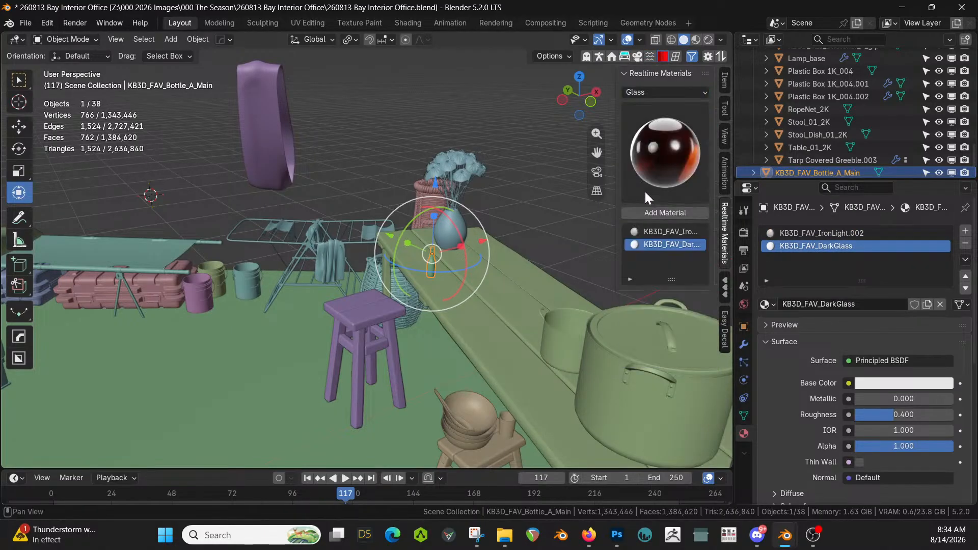
pyautogui.click(664, 212)
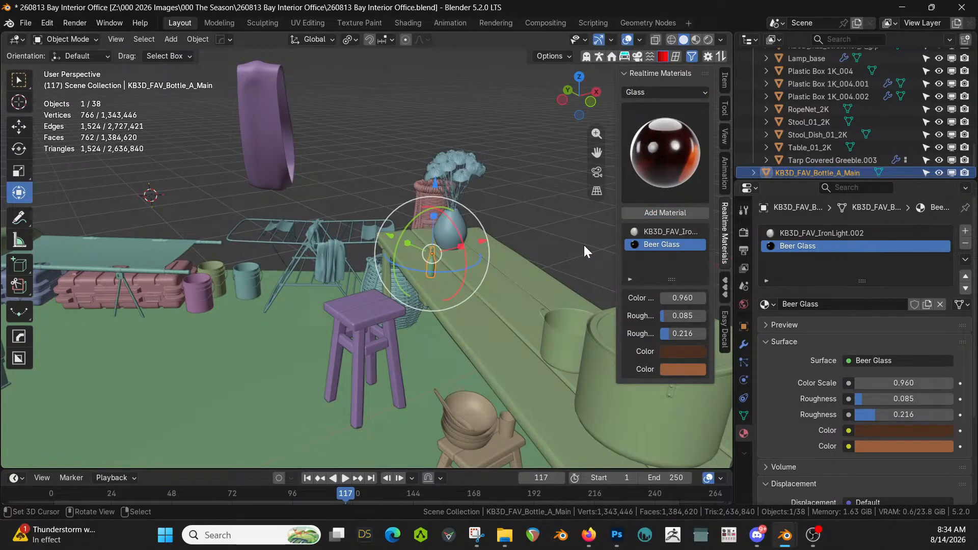
# Switch the viewport to rendered shading, frame the bottle and inspect its brown glass on the table
pyautogui.press('z')
pyautogui.press('8')
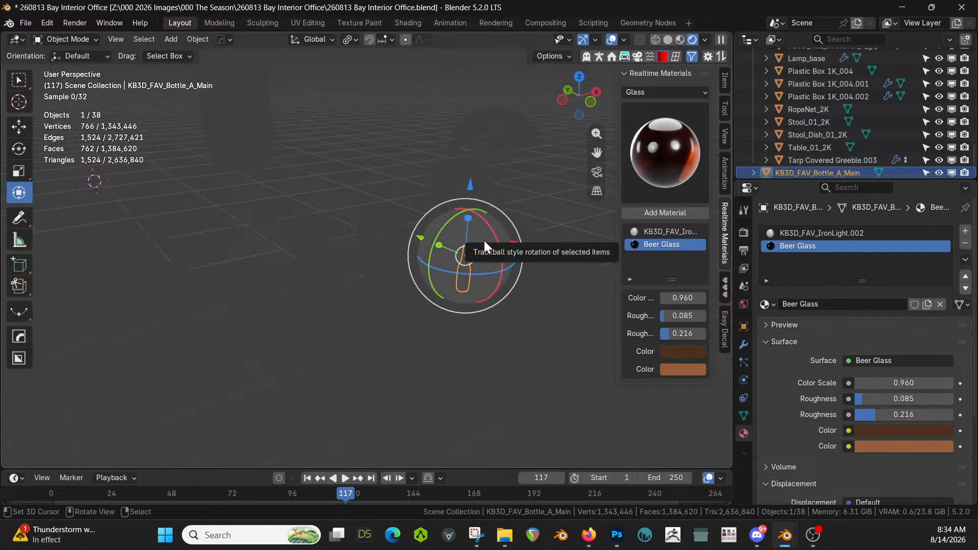
pyautogui.press('KP_Decimal')
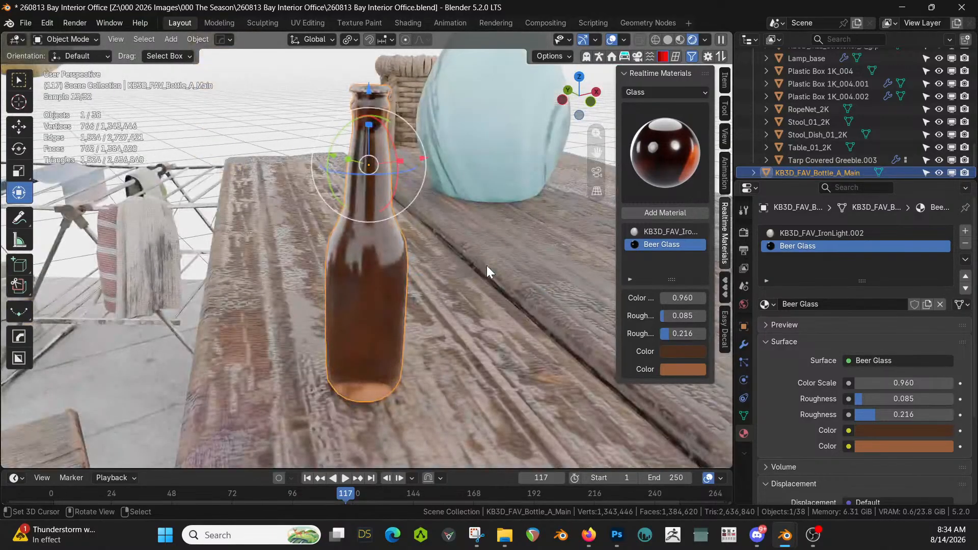
pyautogui.moveTo(488, 265); pyautogui.dragTo(510, 246, button='middle')
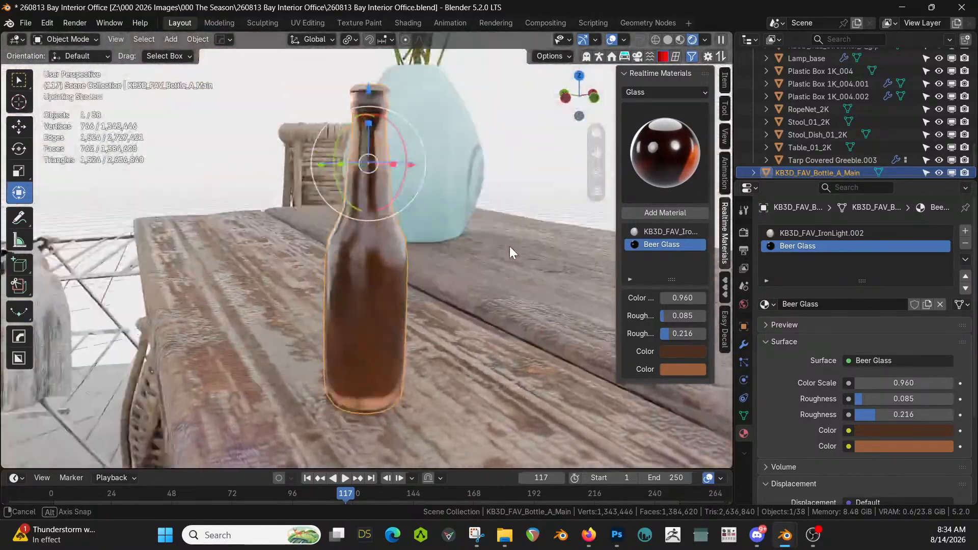
pyautogui.scroll(-4, 510, 245)
pyautogui.scroll(-2, 506, 257)
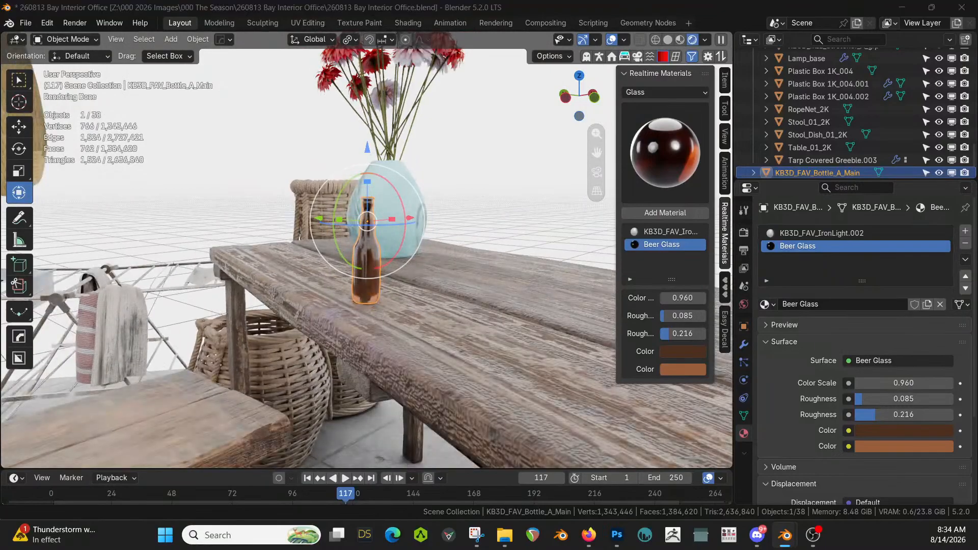
pyautogui.scroll(2, 494, 95)
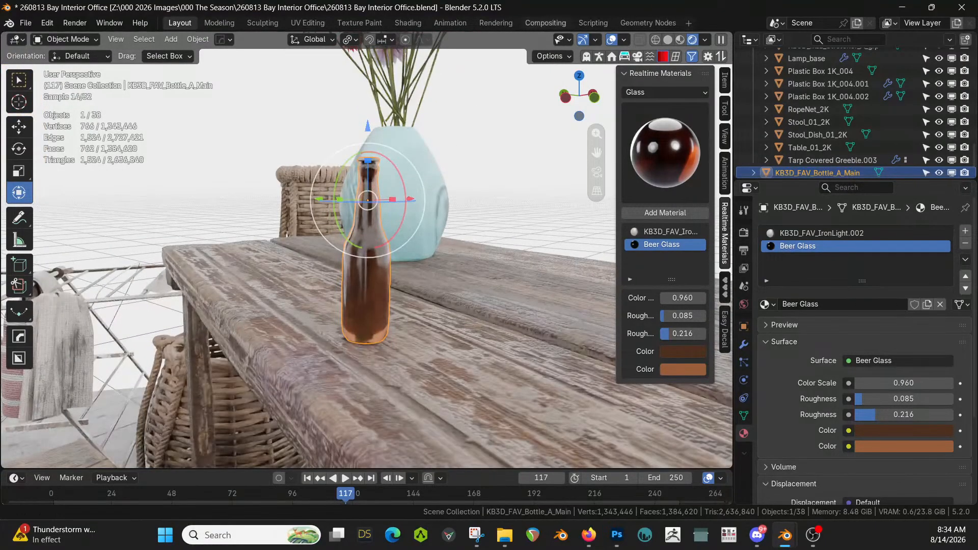
# Place the KB3D_FAV_Bottle_B_Main asset lying beside the upright bottle and link the upright bottle's materials to it
pyautogui.moveTo(602, 205); pyautogui.dragTo(463, 367)
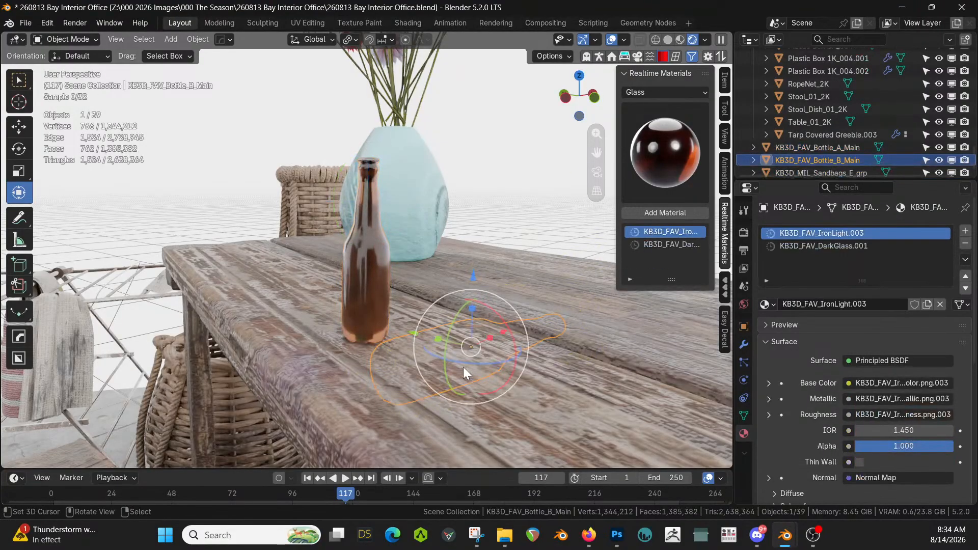
pyautogui.click(833, 246)
pyautogui.keyDown('shift'); pyautogui.click(386, 255); pyautogui.keyUp('shift')
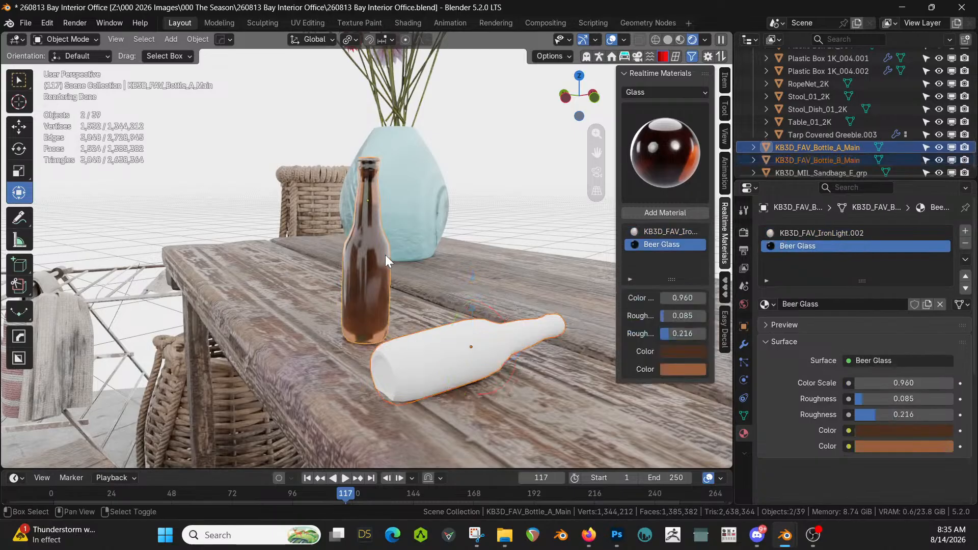
pyautogui.hotkey('ctrl', 'l')
pyautogui.click(386, 255)
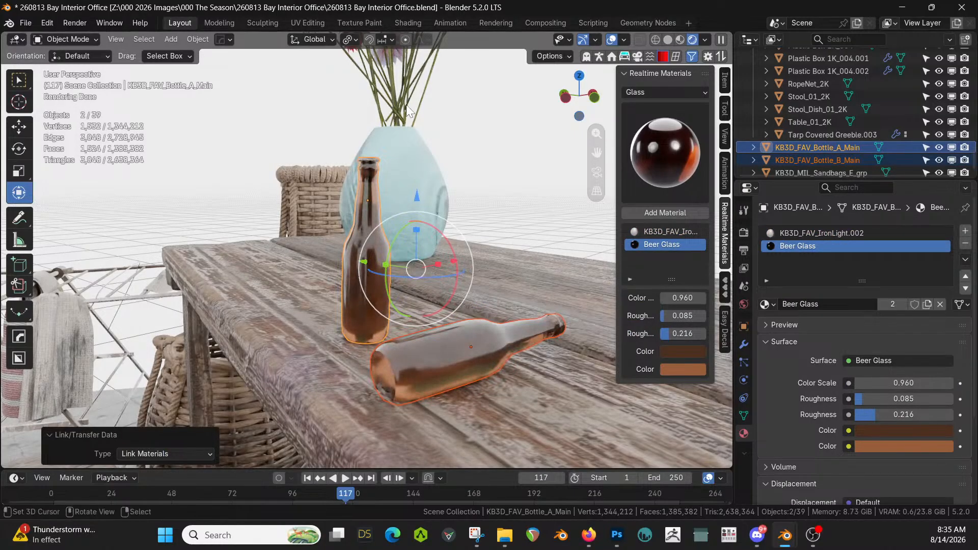
# Raise the lying bottle about 0.003 m along Z so it rests on the tabletop, and save the file
pyautogui.click(459, 365)
pyautogui.scroll(2, 459, 364)
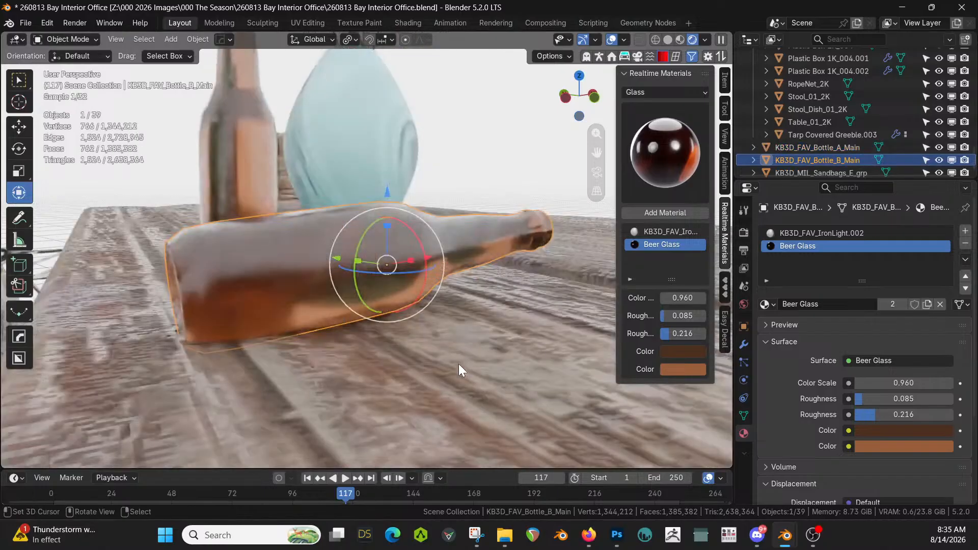
pyautogui.moveTo(372, 313)
pyautogui.mouseDown(button='middle')
pyautogui.moveTo(363, 310)
pyautogui.moveTo(380, 298)
pyautogui.mouseUp(button='middle')
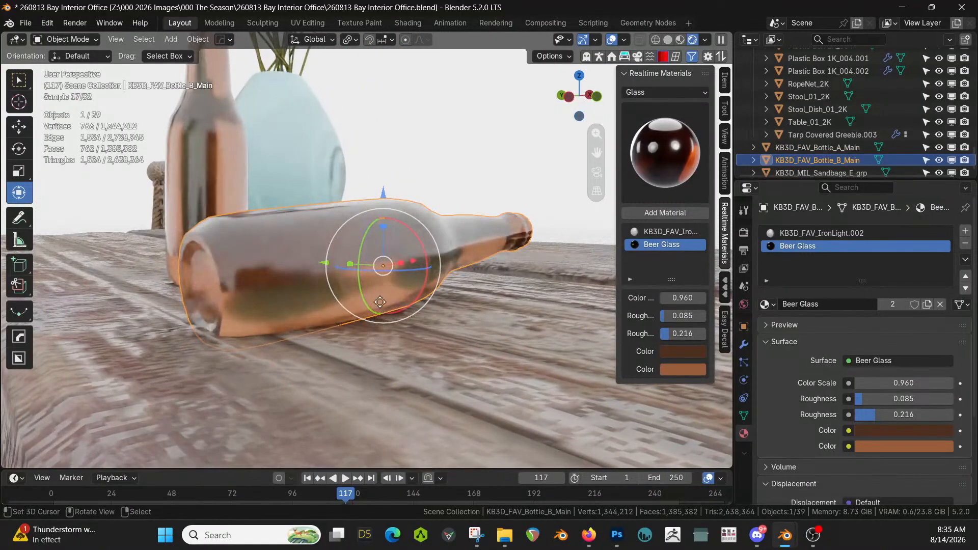
pyautogui.press('g')
pyautogui.press('z')
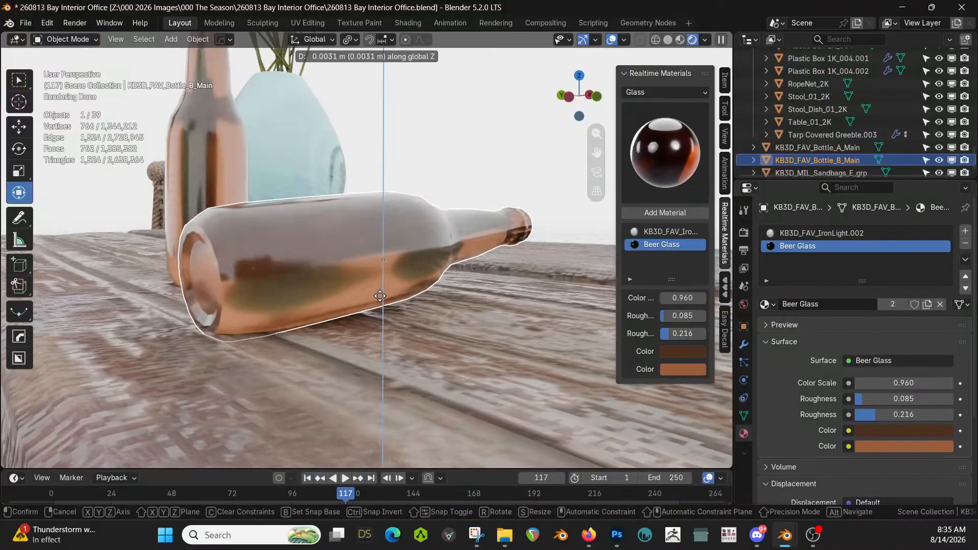
pyautogui.click(380, 296)
pyautogui.moveTo(378, 296); pyautogui.dragTo(339, 311, button='middle')
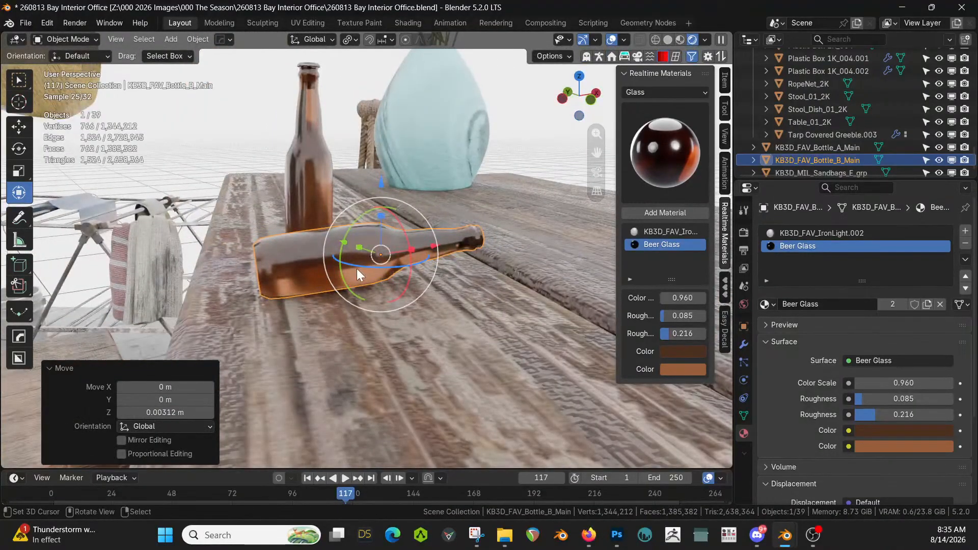
pyautogui.hotkey('ctrl', 's')
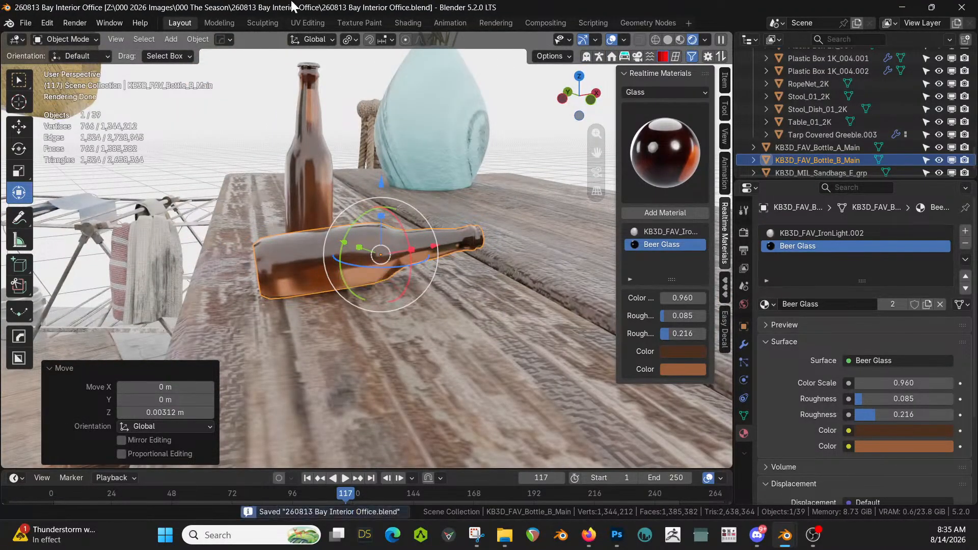
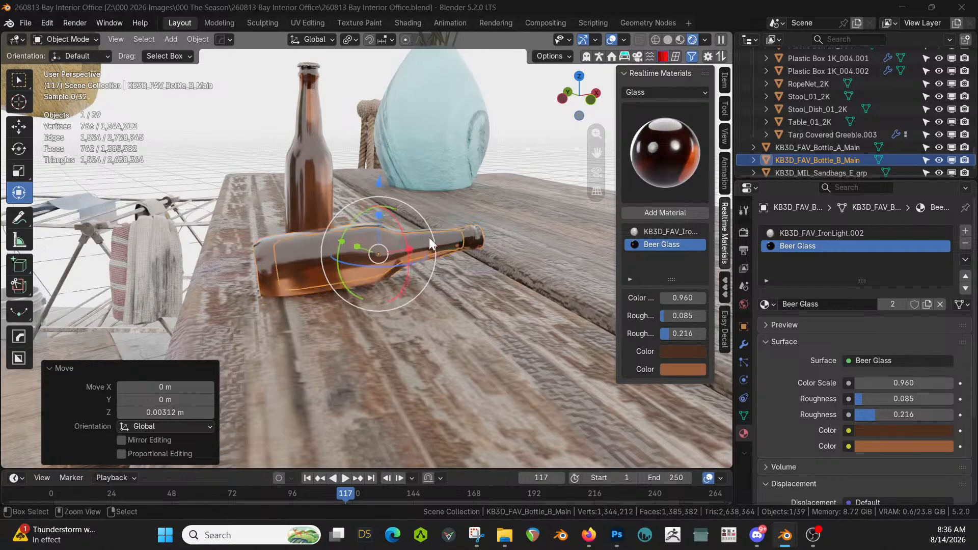
# Replace the pillow sandbag's KB3D_MIL_SandBagGreenA.006 material with KB3D_SVB_FabricLinenGreen and save the file
pyautogui.moveTo(429, 238); pyautogui.dragTo(438, 315, button='middle')
pyautogui.scroll(-9, 353, 302)
pyautogui.click(137, 173)
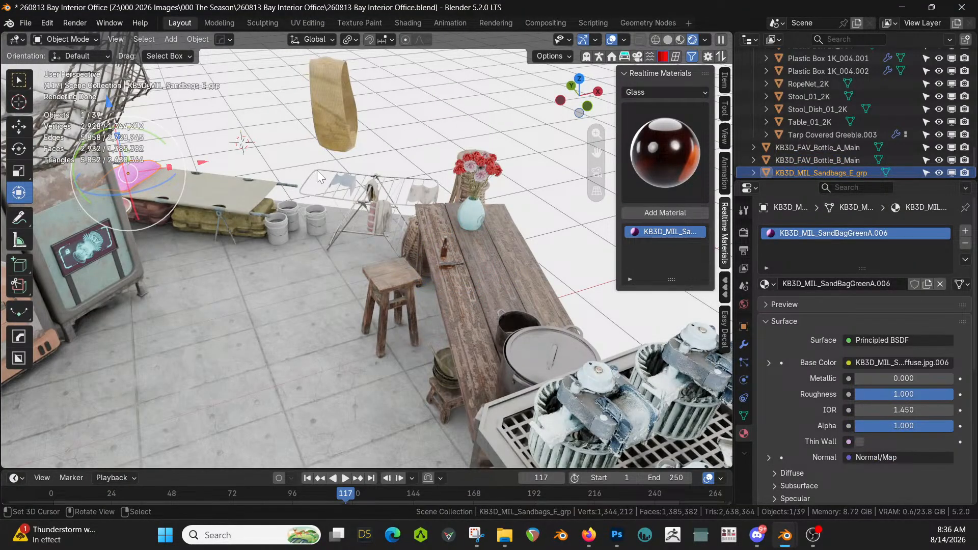
pyautogui.click(773, 284)
pyautogui.write('fab')
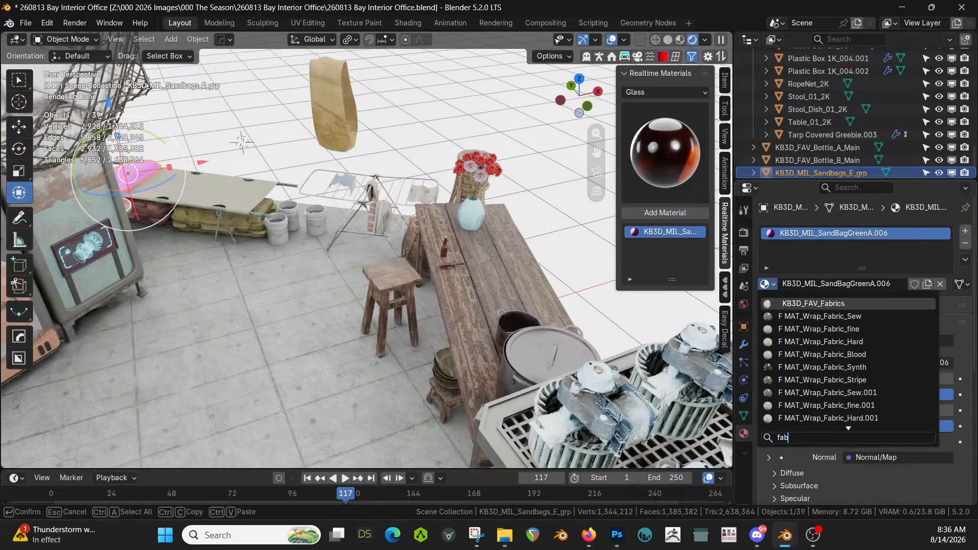
pyautogui.press('Down')
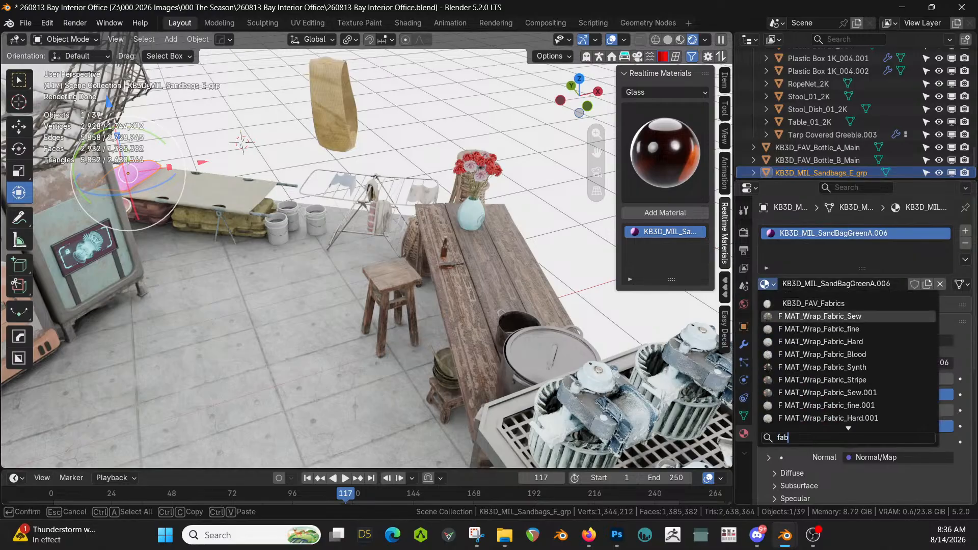
pyautogui.press('Down')
pyautogui.press('Down')
pyautogui.press('Down')
pyautogui.press('Down')
pyautogui.press('Down')
pyautogui.press('Down')
pyautogui.press('Down')
pyautogui.press('Down')
pyautogui.press('Down')
pyautogui.press('Down')
pyautogui.press('Down')
pyautogui.press('Down')
pyautogui.press('Down')
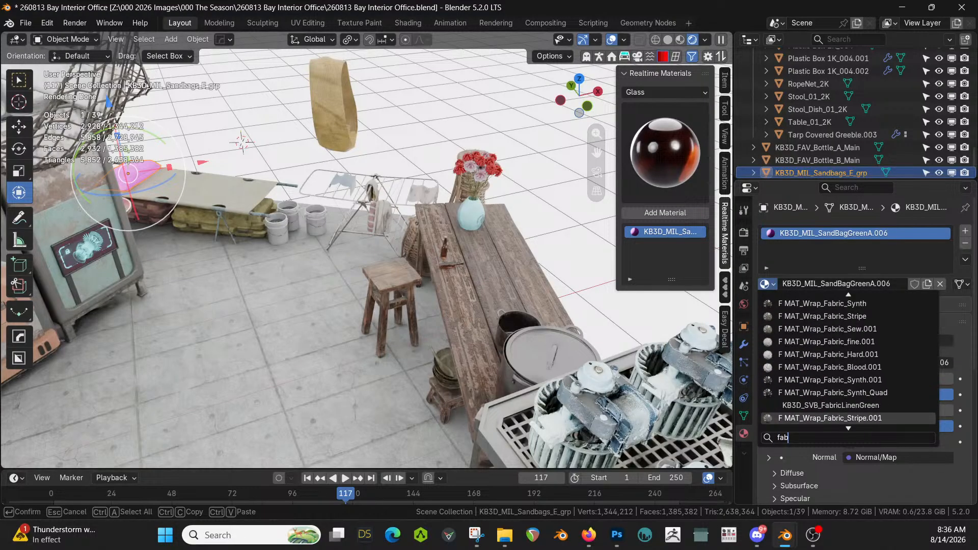
pyautogui.click(845, 405)
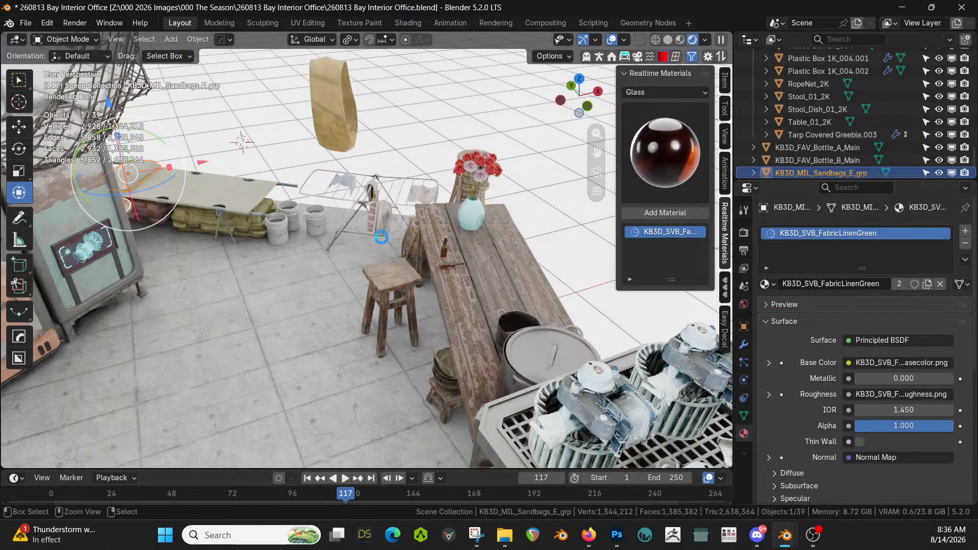
pyautogui.hotkey('ctrl', 's')
# Place the LBamboo_01_2K arch asset on the open floor beside the cabinets and view the room from the top
pyautogui.moveTo(422, 204); pyautogui.dragTo(402, 218, button='middle')
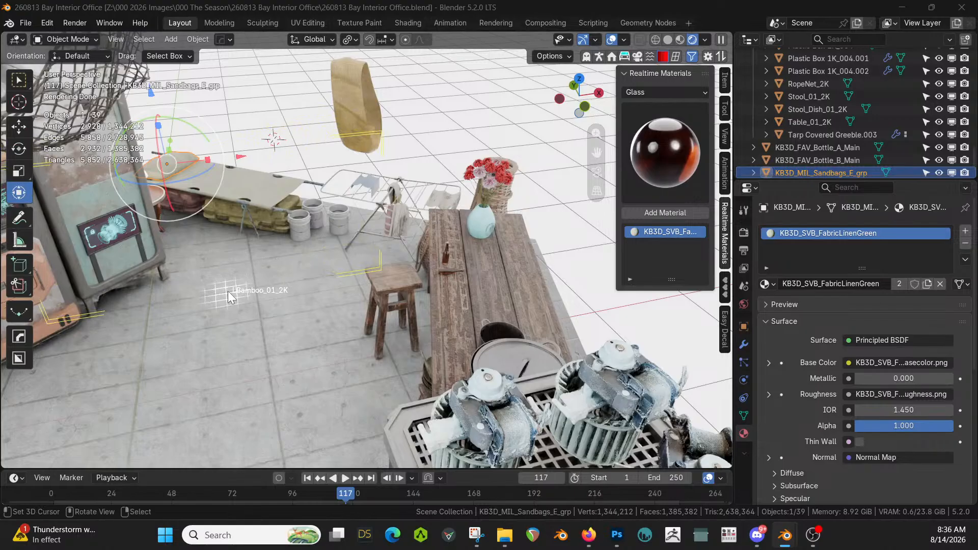
pyautogui.moveTo(227, 292); pyautogui.dragTo(227, 292)
pyautogui.moveTo(228, 288); pyautogui.dragTo(408, 312, button='middle')
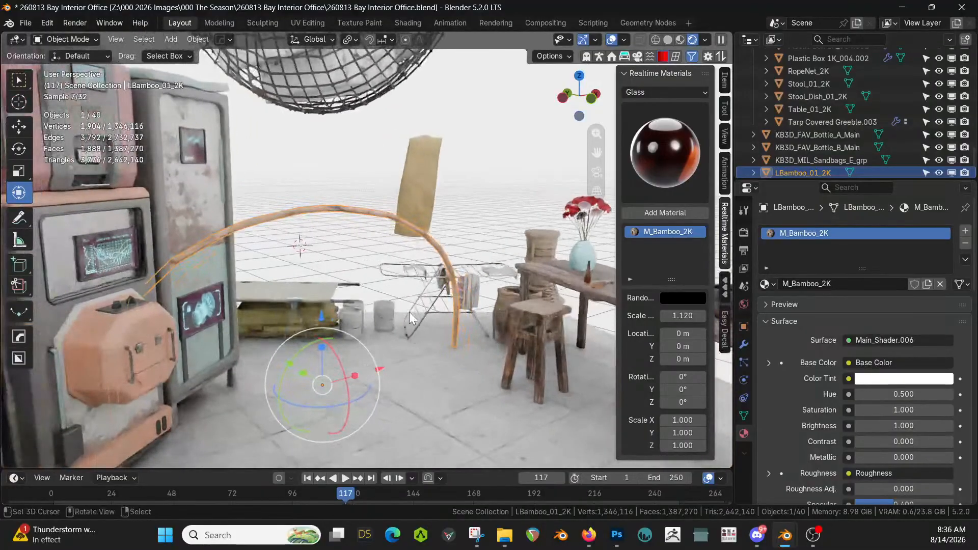
pyautogui.moveTo(338, 315); pyautogui.dragTo(367, 365, button='middle')
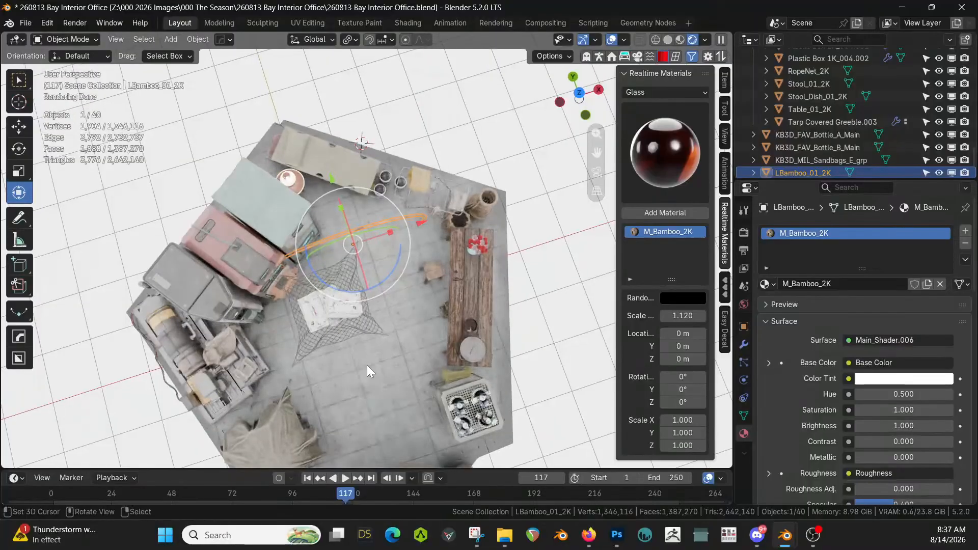
pyautogui.press('KP_7')
pyautogui.press('h')
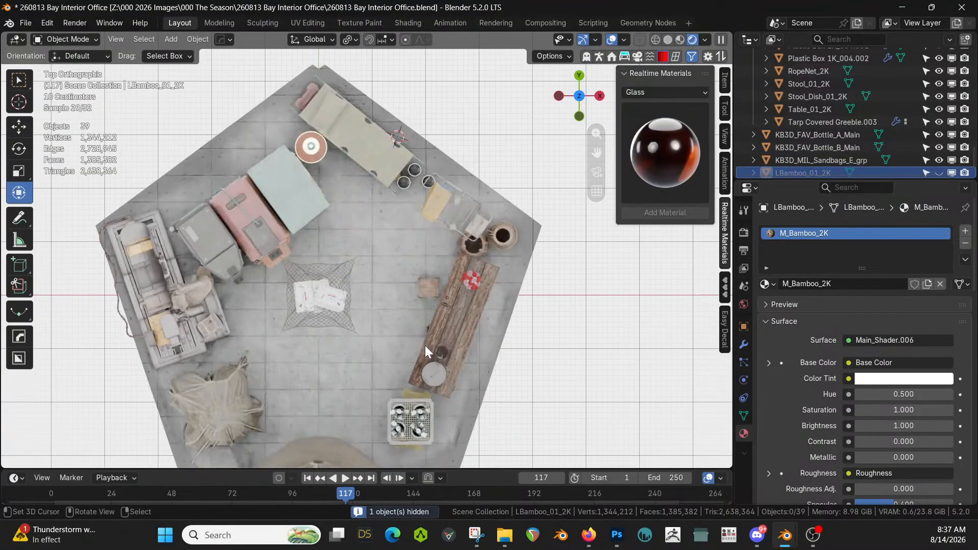
pyautogui.keyDown('shift'); pyautogui.rightClick(425, 345); pyautogui.keyUp('shift')
pyautogui.hotkey('ctrl', 'z')
# Move the bamboo arch about 1.07 m along X and rotate it clockwise so it spans from the cabinets to the baskets
pyautogui.press('g')
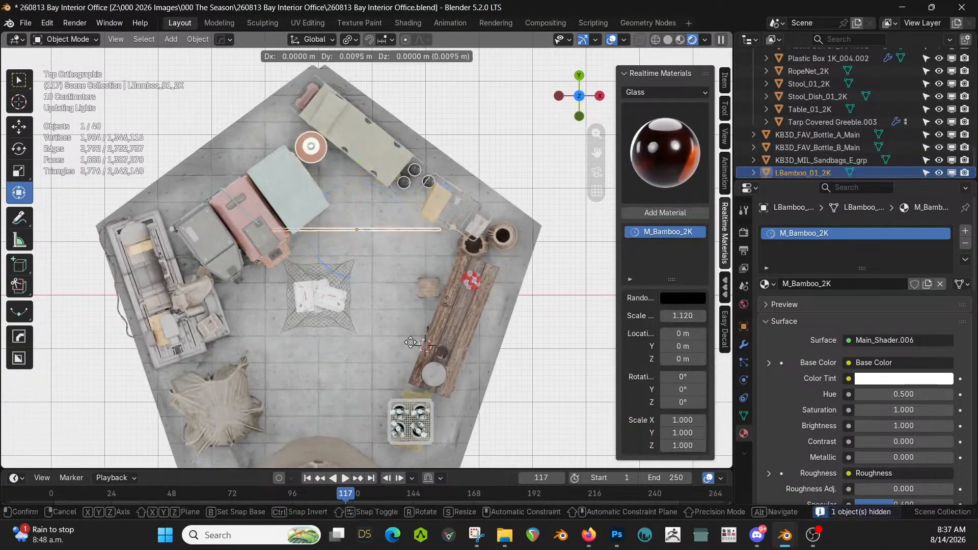
pyautogui.click(455, 361)
pyautogui.press('r')
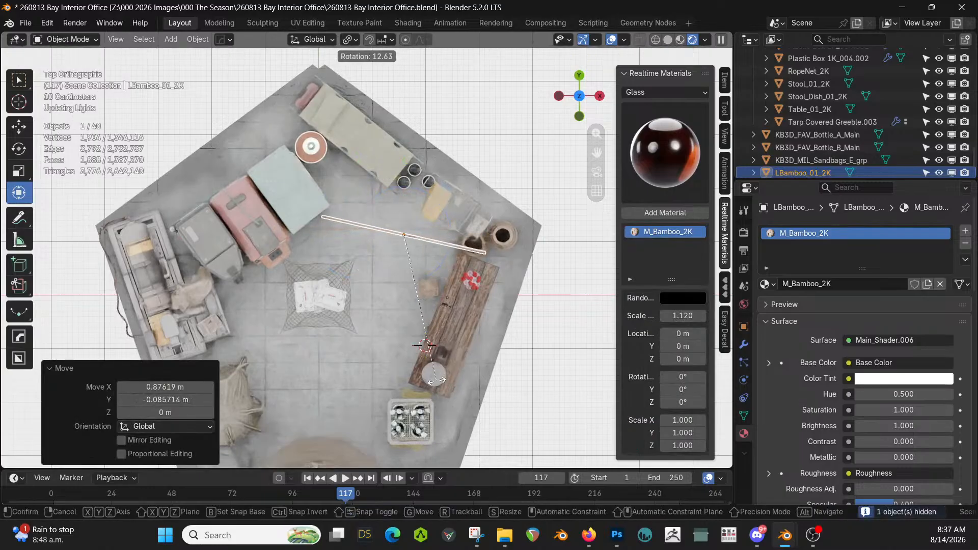
pyautogui.click(436, 380)
pyautogui.press('g')
pyautogui.click(447, 379)
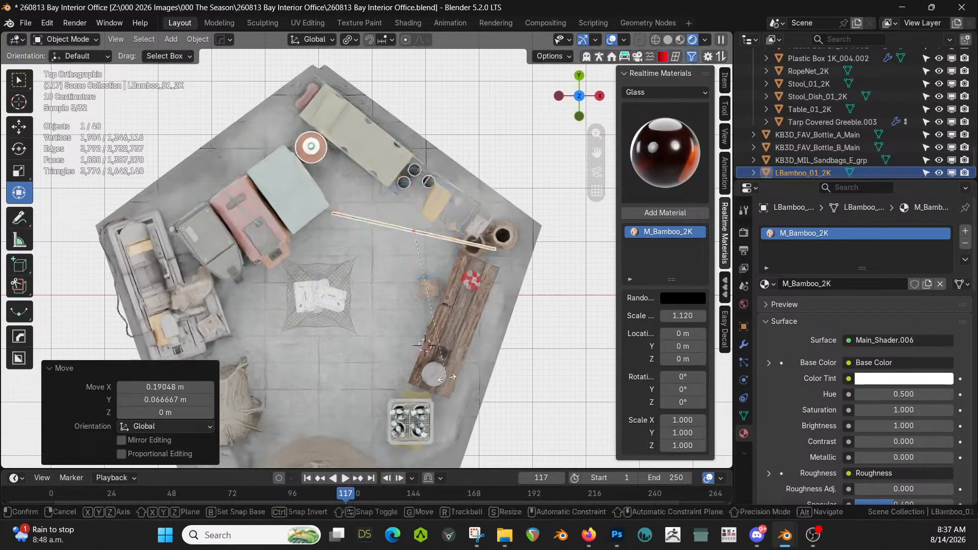
pyautogui.press('r')
pyautogui.click(441, 380)
# Raise the bamboo arch about 0.82 m along Z
pyautogui.moveTo(447, 333); pyautogui.dragTo(428, 234, button='middle')
pyautogui.press('g')
pyautogui.press('z')
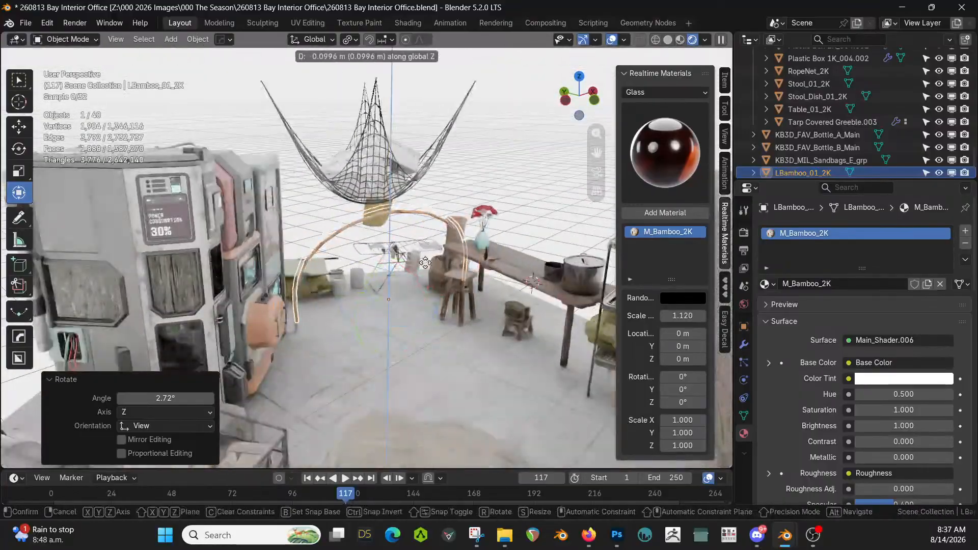
pyautogui.click(420, 220)
pyautogui.moveTo(420, 220); pyautogui.dragTo(310, 304, button='middle')
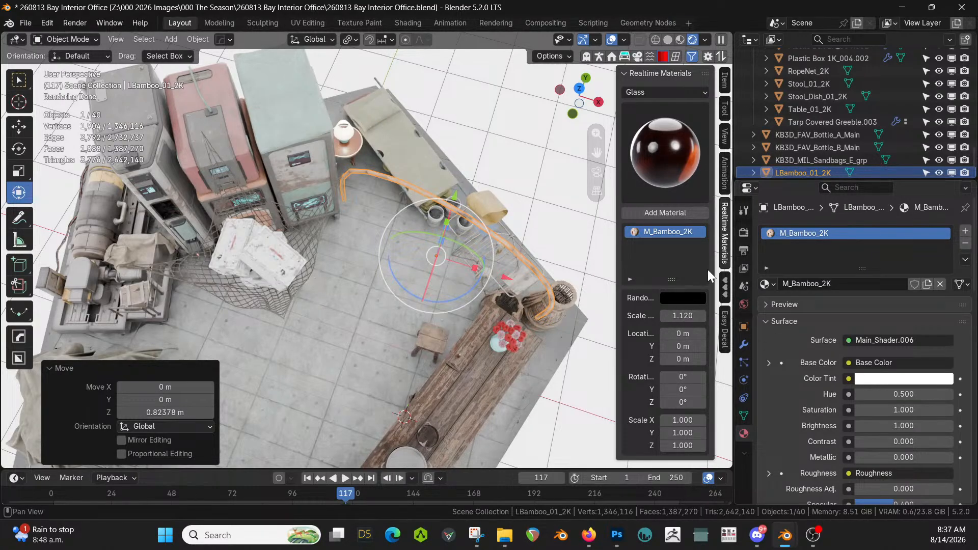
# Switch to solid shading and move both bottles, the sandbag and the bamboo arch into the Set Dec collection
pyautogui.press('z')
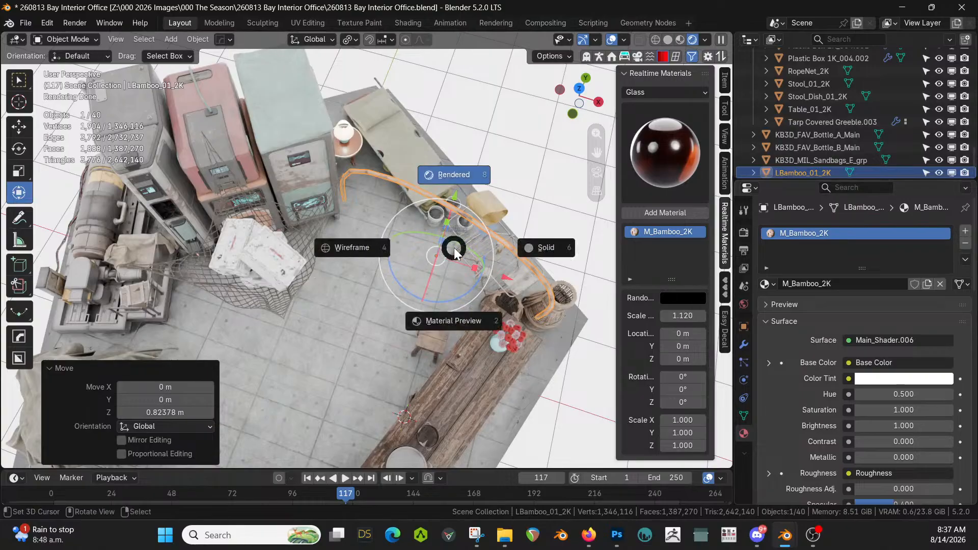
pyautogui.click(454, 247)
pyautogui.scroll(5, 846, 122)
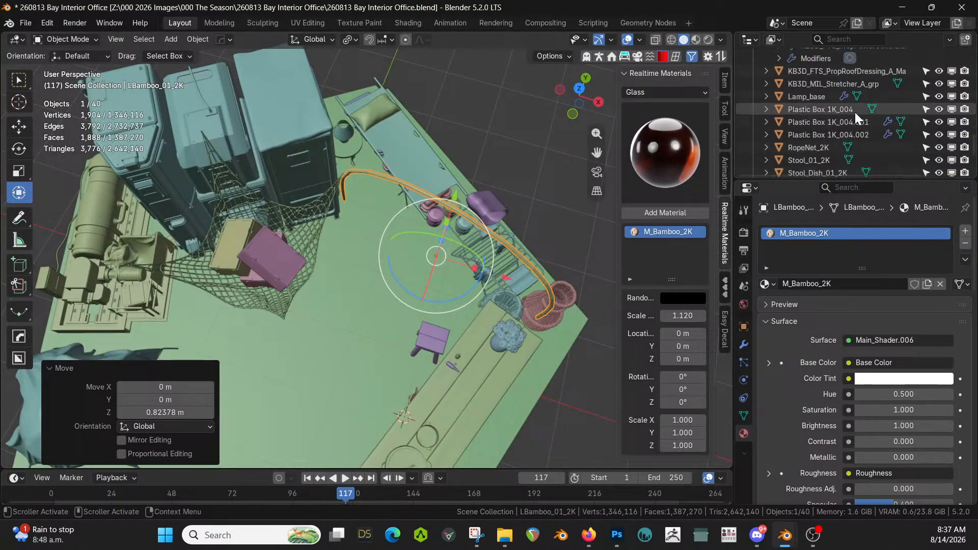
pyautogui.scroll(10, 857, 118)
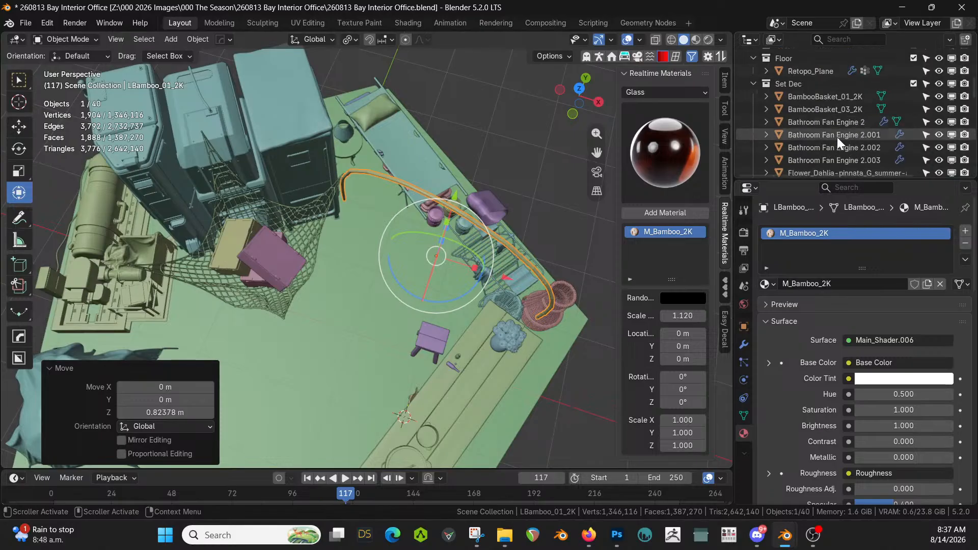
pyautogui.click(754, 83)
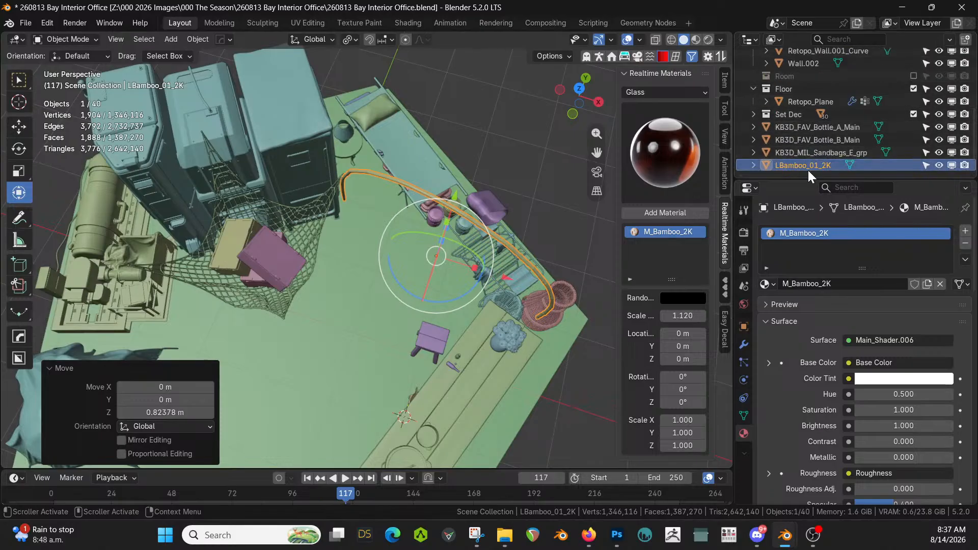
pyautogui.click(815, 152)
pyautogui.keyDown('shift'); pyautogui.click(816, 129); pyautogui.keyUp('shift')
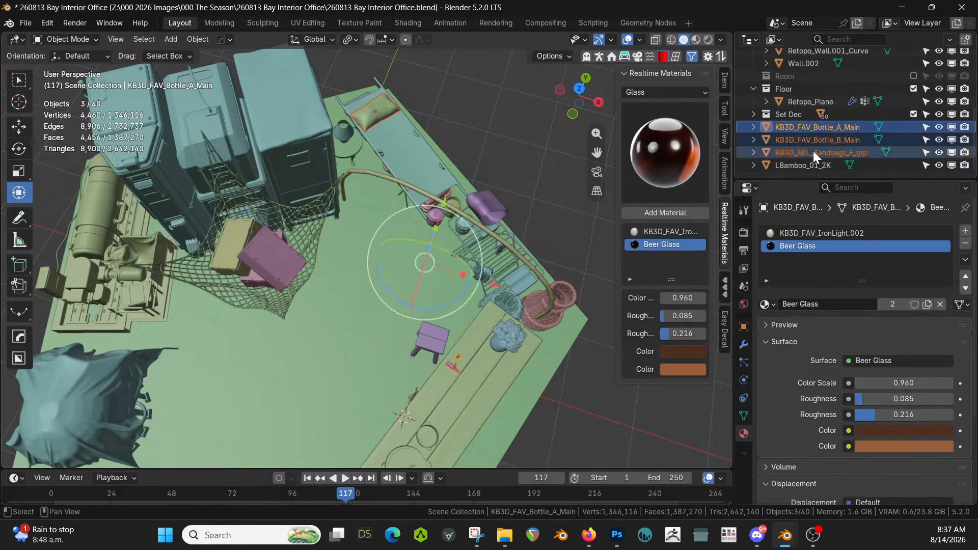
pyautogui.keyDown('ctrl'); pyautogui.click(807, 162); pyautogui.keyUp('ctrl')
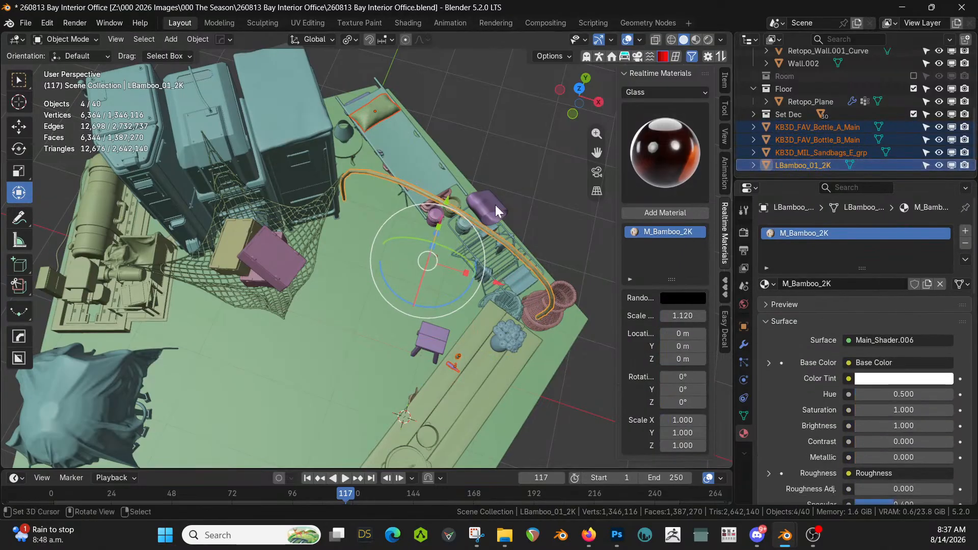
pyautogui.press('m')
pyautogui.click(461, 205)
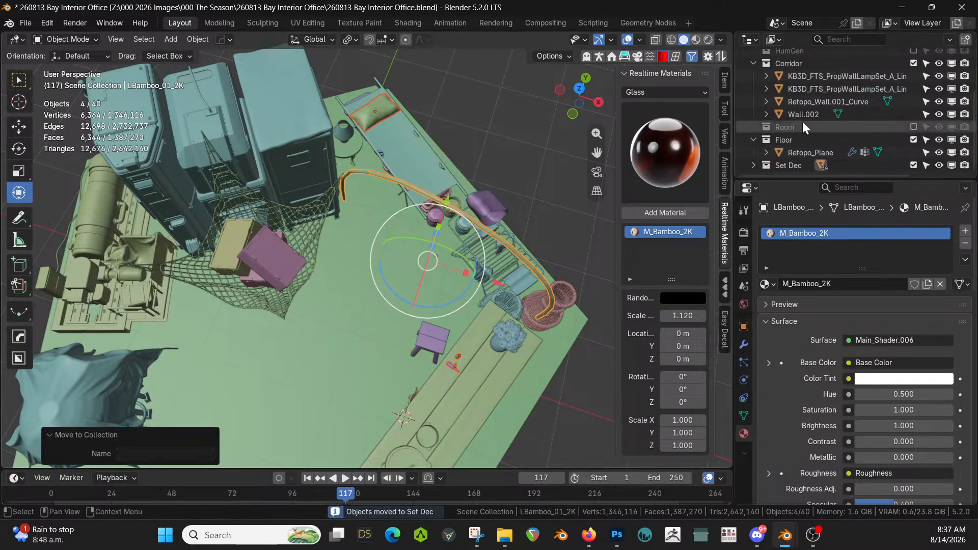
# Enable the Room collection and raise the bamboo arch about 0.28 m further along Z against the brick wall
pyautogui.click(912, 127)
pyautogui.moveTo(473, 199)
pyautogui.mouseDown(button='middle')
pyautogui.moveTo(533, 108)
pyautogui.moveTo(488, 119)
pyautogui.moveTo(464, 195)
pyautogui.mouseUp(button='middle')
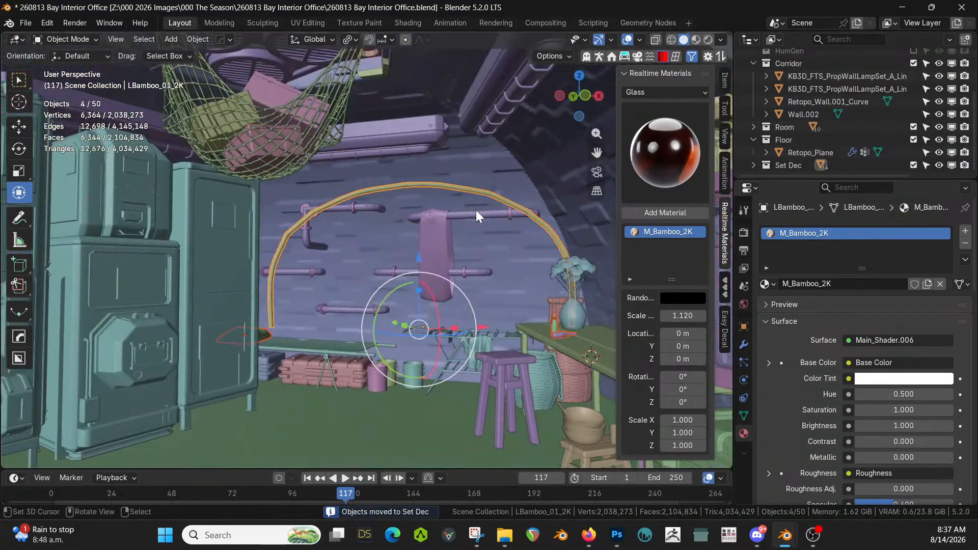
pyautogui.click(464, 194)
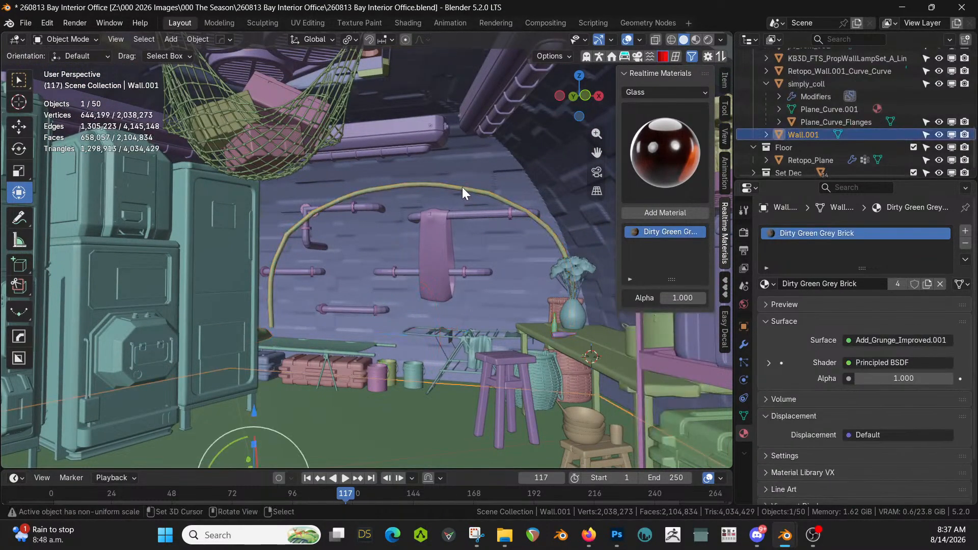
pyautogui.click(462, 188)
pyautogui.press('g')
pyautogui.press('z')
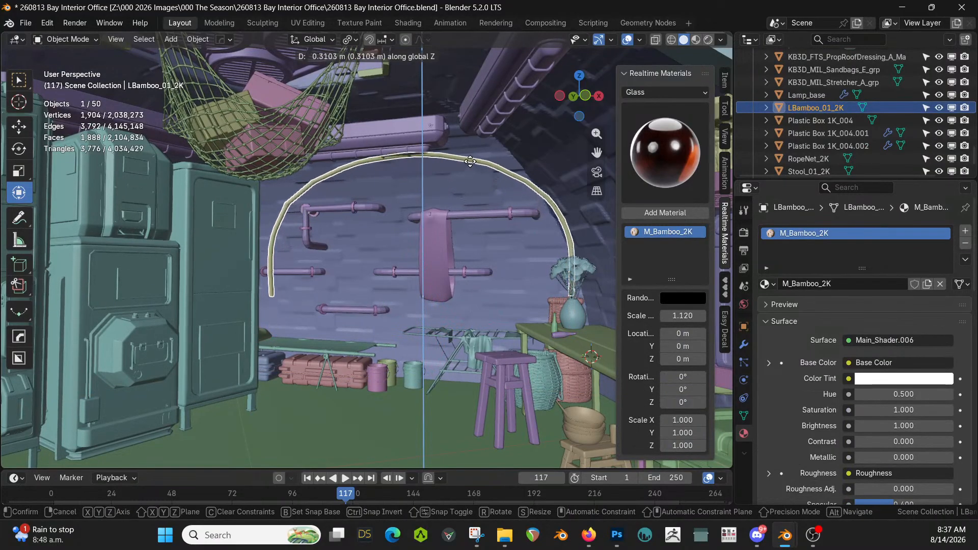
pyautogui.click(472, 165)
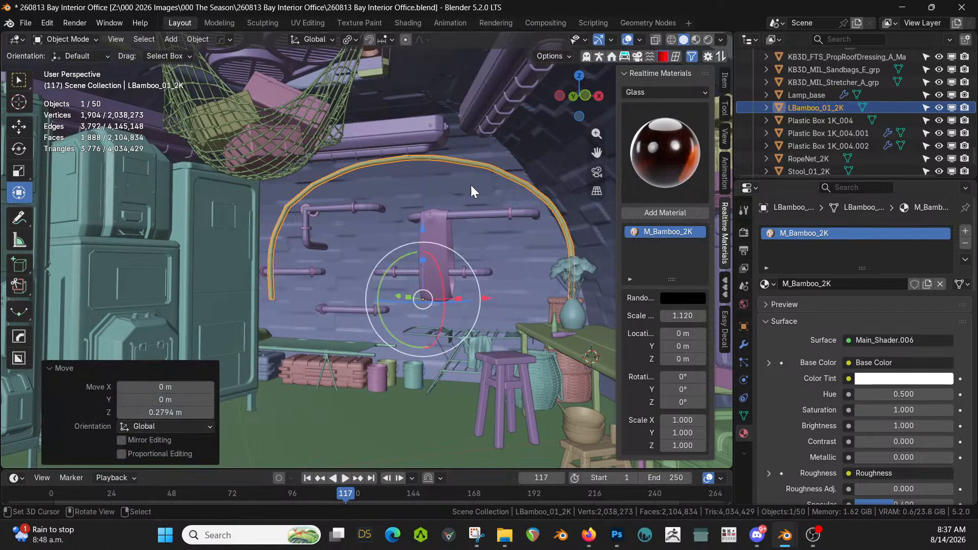
# Isolate the bamboo arch in Edit Mode and select the rim face loops at both of its open ends
pyautogui.press('KP_Divide')
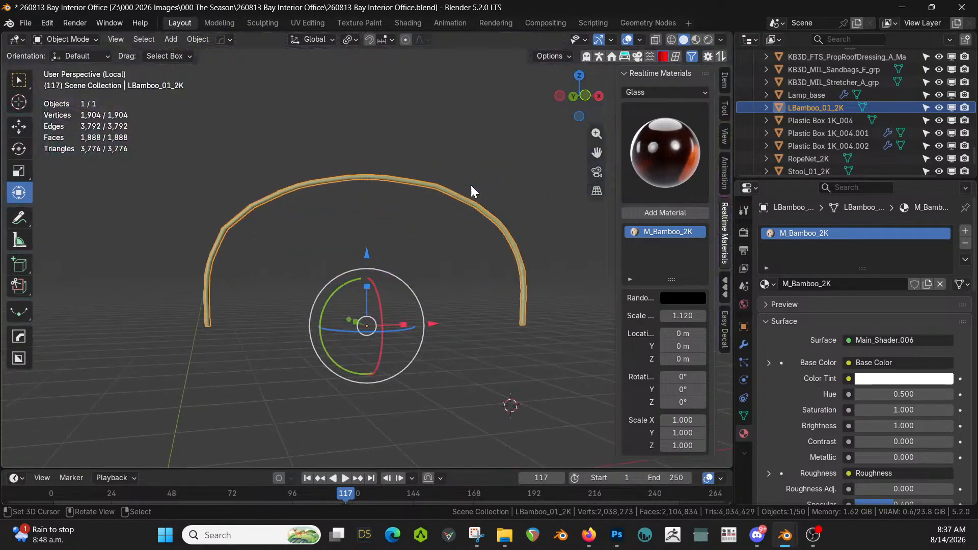
pyautogui.press('Tab')
pyautogui.moveTo(470, 185); pyautogui.dragTo(502, 121, button='middle')
pyautogui.scroll(4, 326, 189)
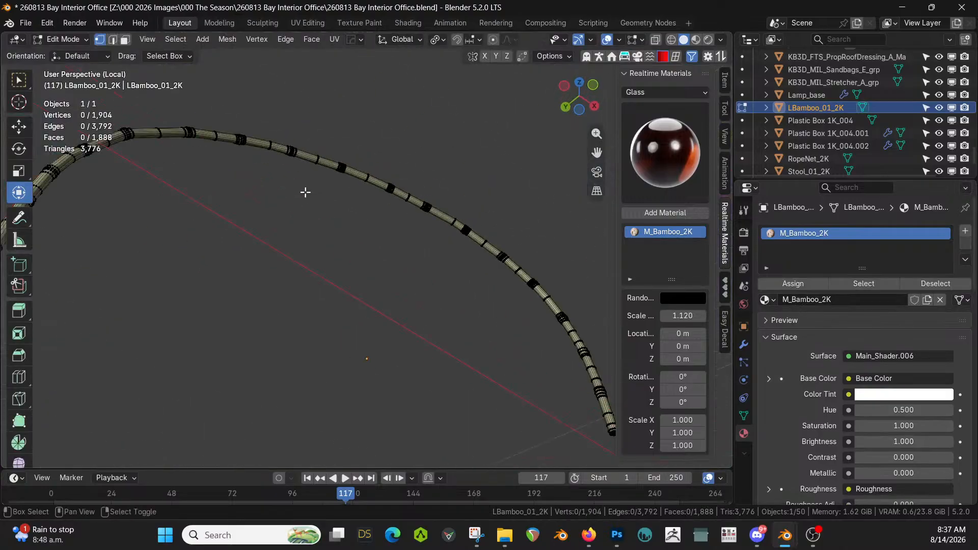
pyautogui.moveTo(306, 192); pyautogui.dragTo(353, 255, button='middle')
pyautogui.press('3')
pyautogui.scroll(2, 188, 296)
pyautogui.scroll(2, 313, 283)
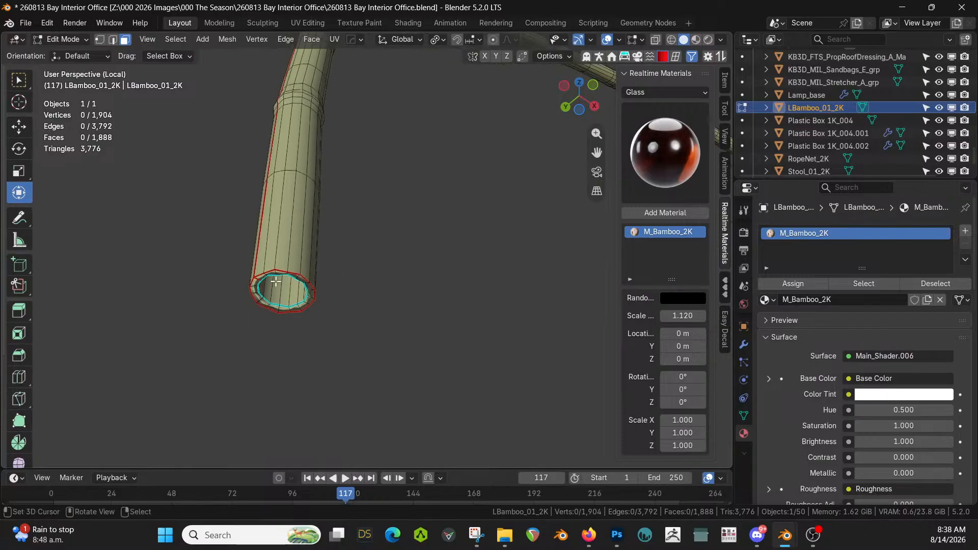
pyautogui.press('alt')
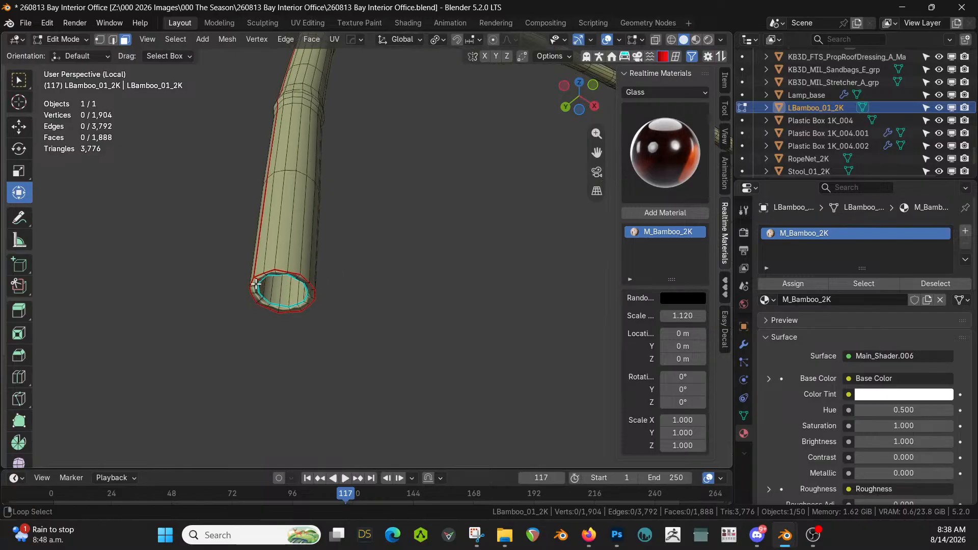
pyautogui.keyDown('alt'); pyautogui.click(256, 283); pyautogui.keyUp('alt')
pyautogui.scroll(-6, 383, 267)
pyautogui.moveTo(404, 269); pyautogui.dragTo(396, 452, button='middle')
pyautogui.scroll(4, 394, 366)
pyautogui.keyDown('shift'); pyautogui.moveTo(332, 290); pyautogui.dragTo(574, 310, button='middle'); pyautogui.keyUp('shift')
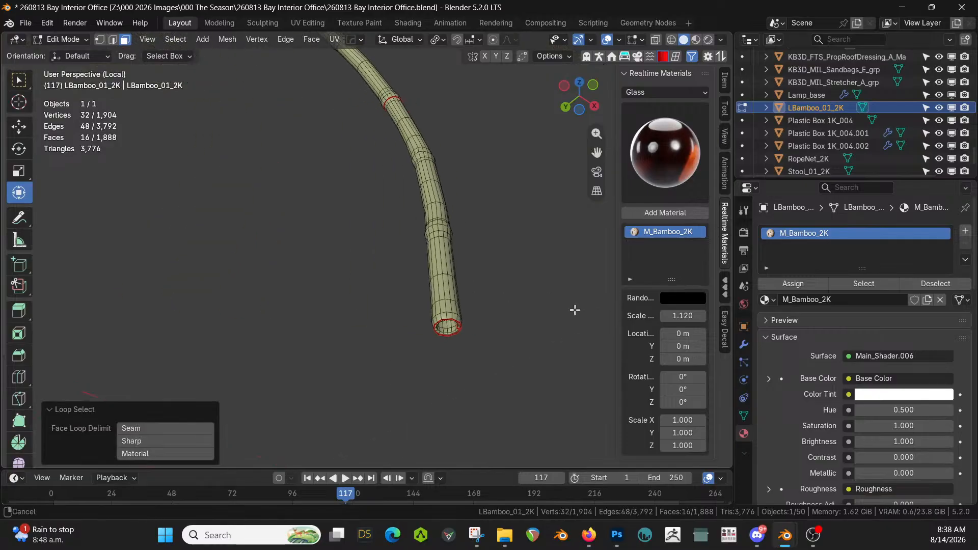
pyautogui.scroll(3, 575, 310)
pyautogui.keyDown('alt'); pyautogui.keyDown('shift'); pyautogui.click(479, 398); pyautogui.keyUp('shift'); pyautogui.keyUp('alt')
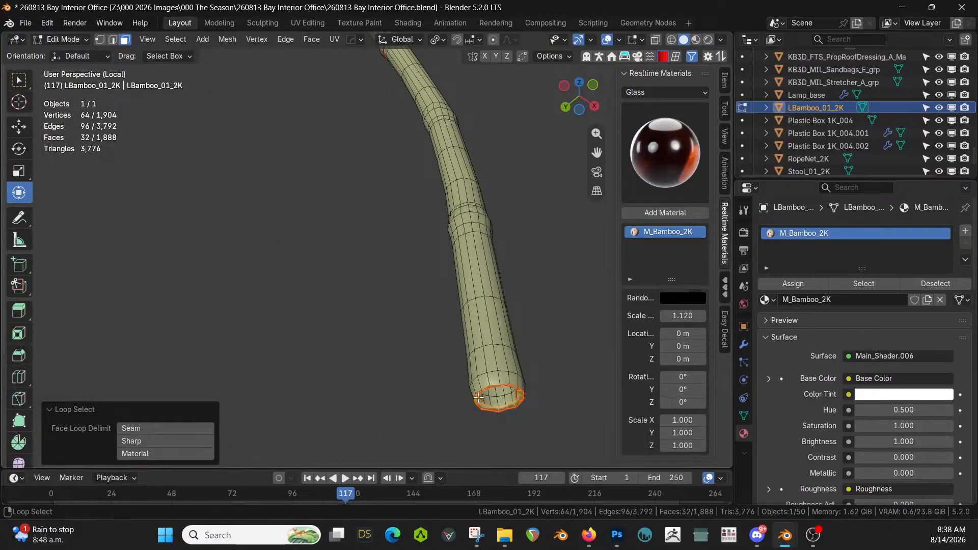
# Leave local view and extrude both selected arch ends downward by about 0.31 m
pyautogui.moveTo(479, 398); pyautogui.dragTo(453, 446, button='middle')
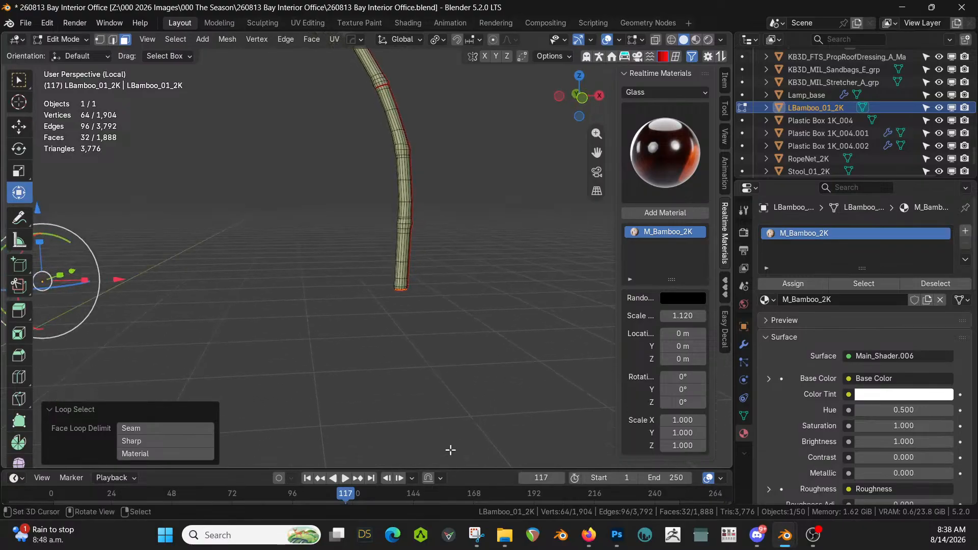
pyautogui.scroll(-4, 457, 441)
pyautogui.press('KP_Divide')
pyautogui.press('e')
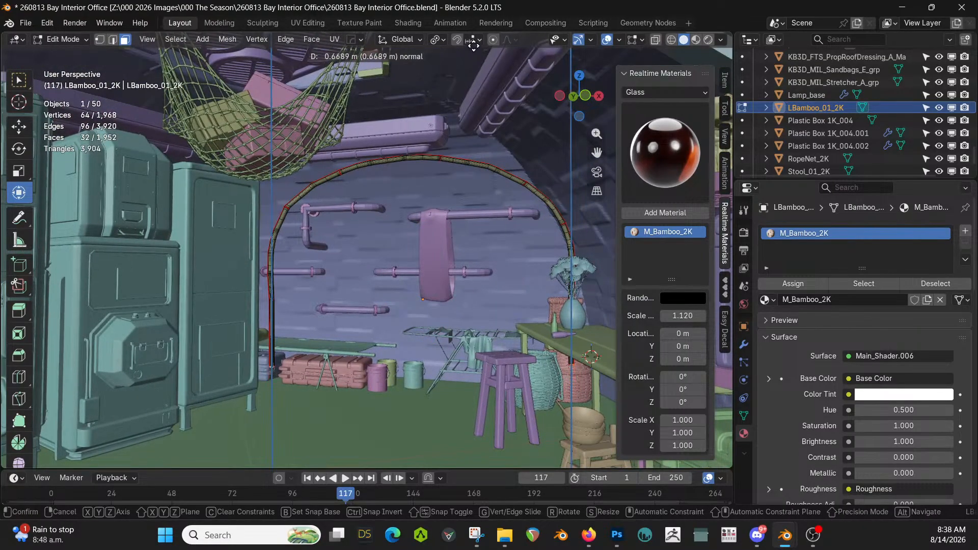
pyautogui.click(482, 449)
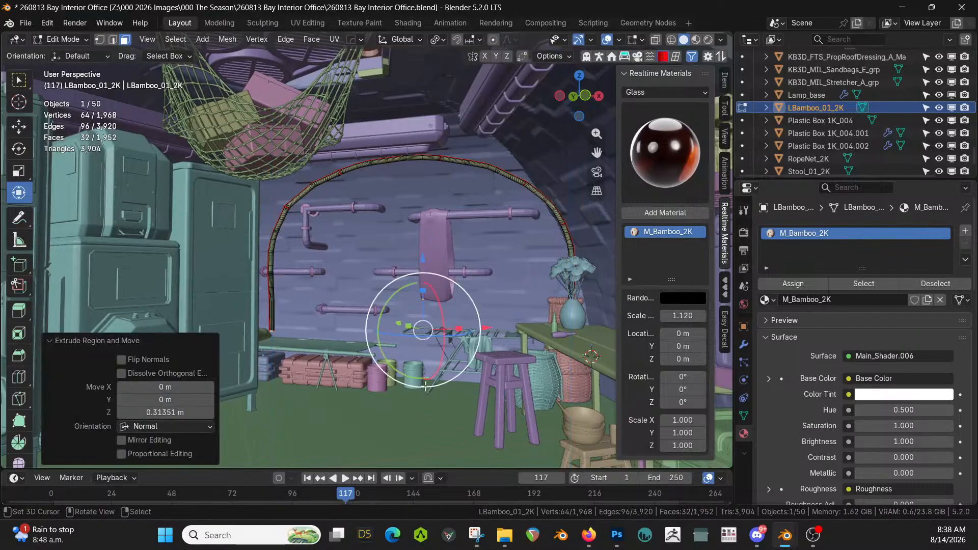
# Shift the selected arch ends about 0.017 m along X and extrude them downward by about 0.34 m
pyautogui.press('g')
pyautogui.press('x')
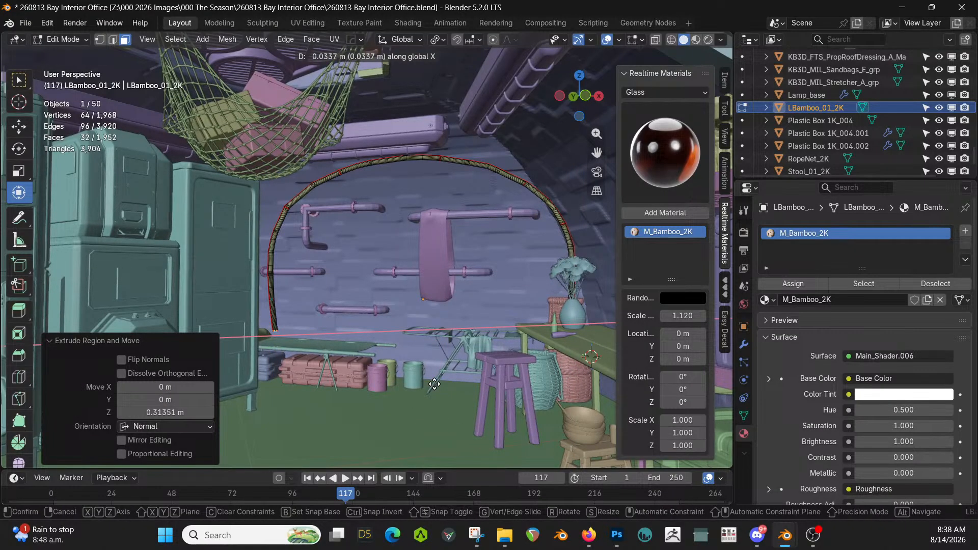
pyautogui.click(433, 387)
pyautogui.press('e')
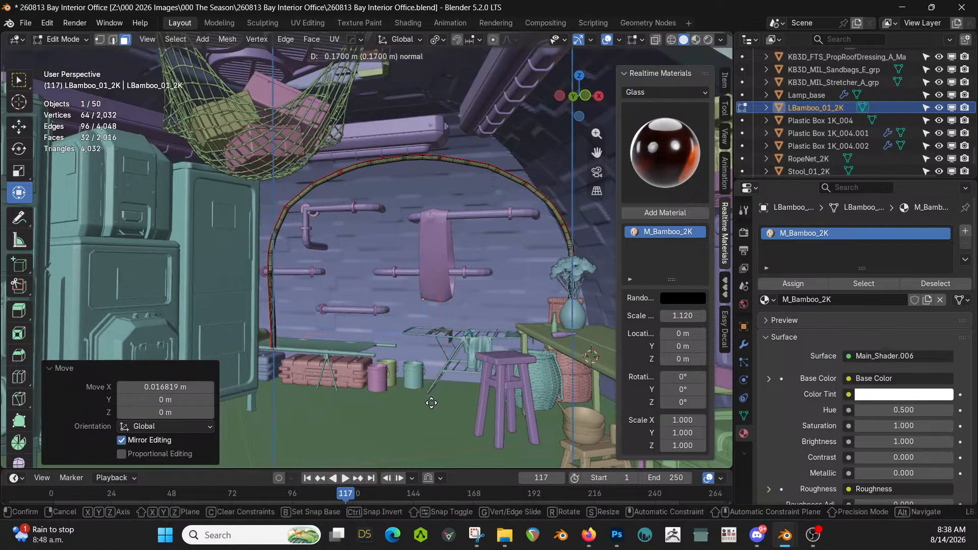
pyautogui.click(431, 410)
# Nudge the extruded arch ends about 0.012 m along Z, 0.011 m along X and 0.026 m along Y
pyautogui.press('g')
pyautogui.press('z')
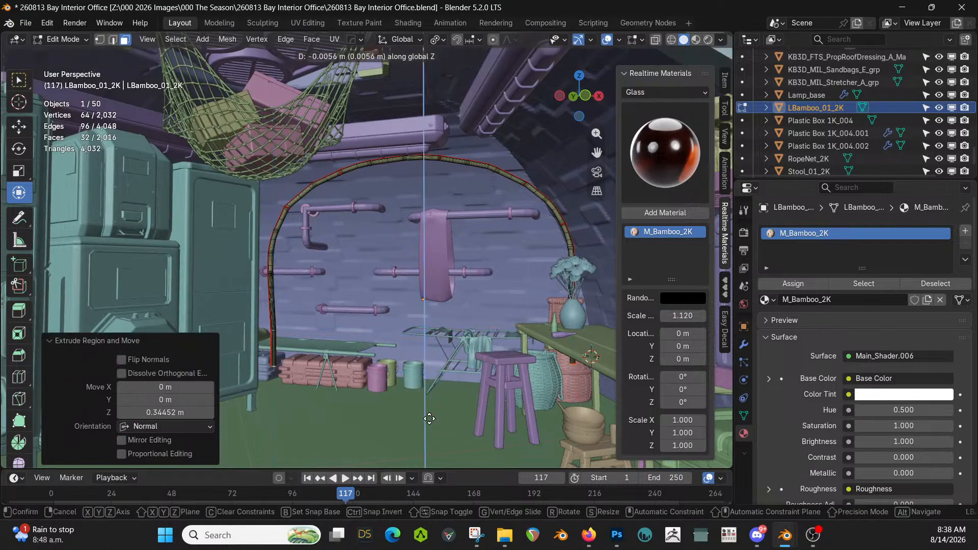
pyautogui.click(436, 415)
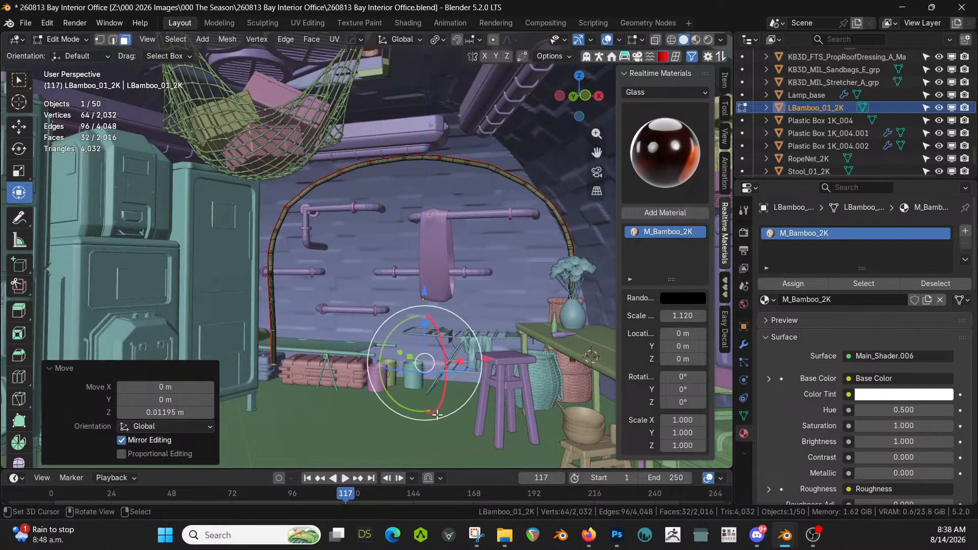
pyautogui.press('g')
pyautogui.hotkey('shift', 'z')
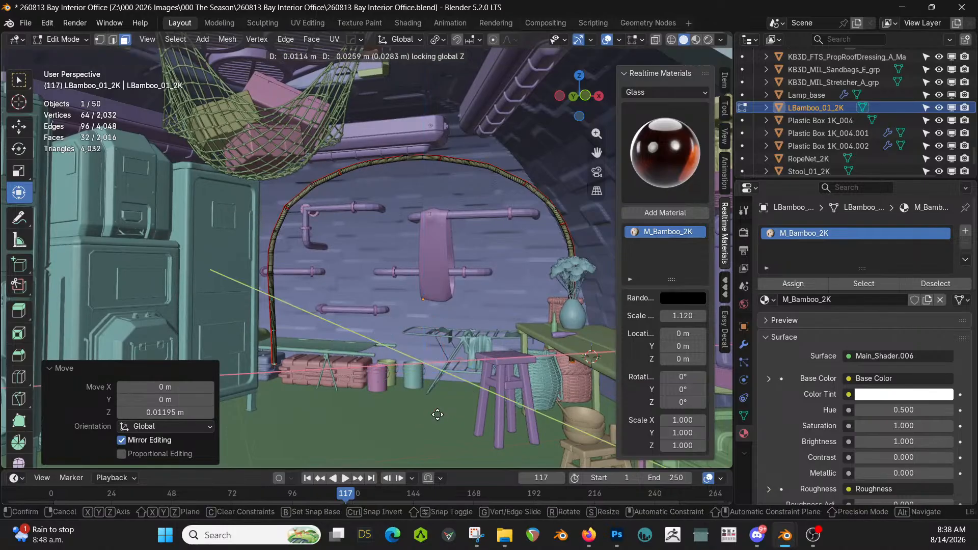
pyautogui.click(437, 414)
# Extrude the arch ends further downward along their normals toward the floor and return to Object Mode
pyautogui.press('e')
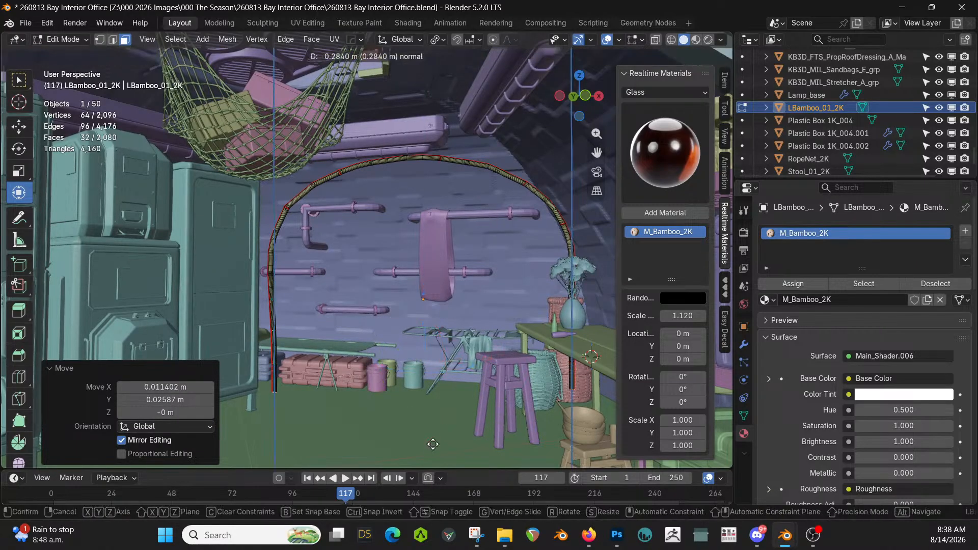
pyautogui.click(432, 461)
pyautogui.press('Tab')
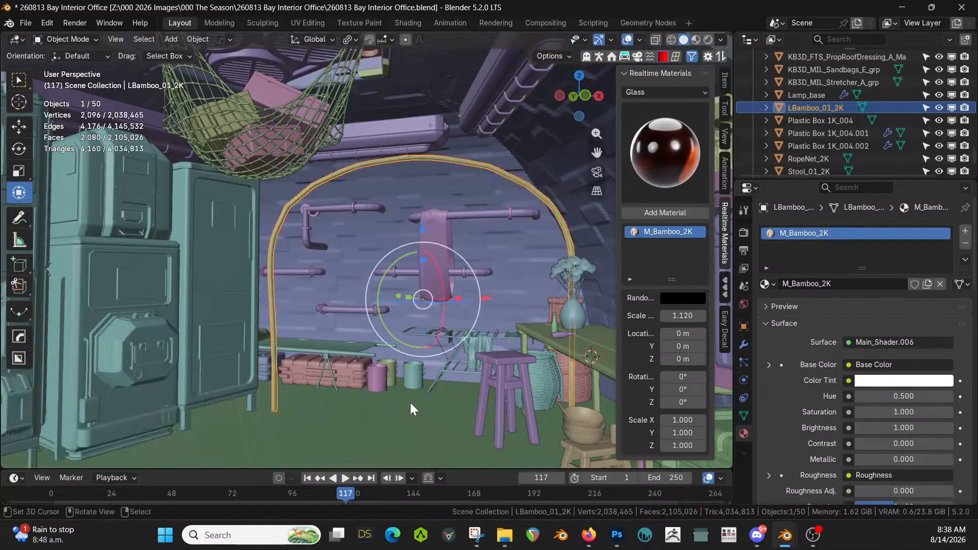
pyautogui.moveTo(410, 402); pyautogui.dragTo(399, 385, button='middle')
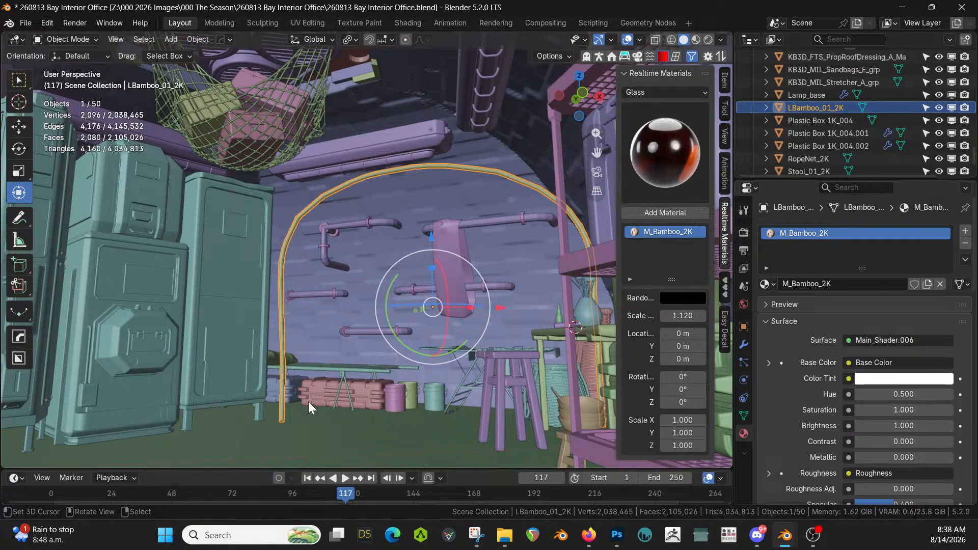
# Extrude both arch ends in place in Edit Mode and scale the new faces by about 2.81 into wider bases
pyautogui.press('Tab')
pyautogui.press('KP_Divide')
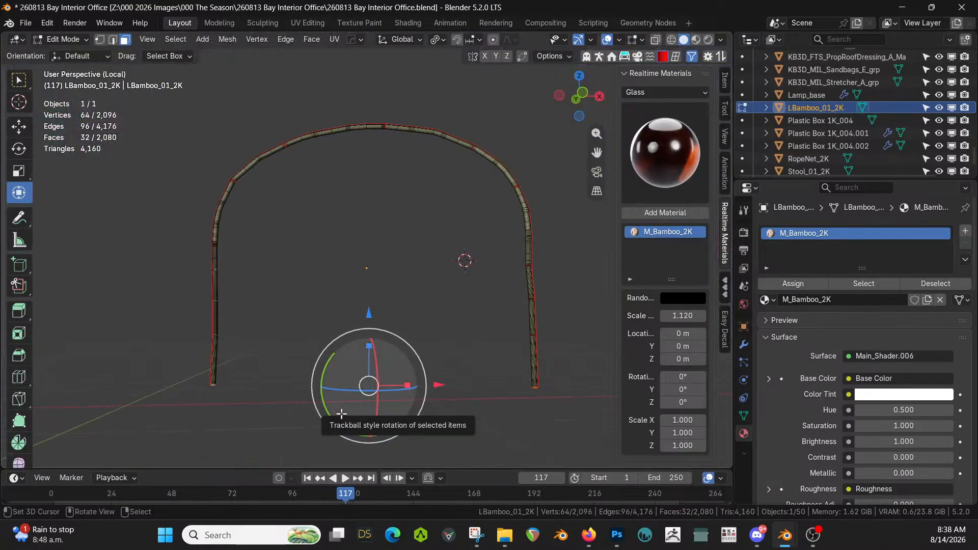
pyautogui.moveTo(341, 414); pyautogui.dragTo(342, 406)
pyautogui.press('KP_Divide')
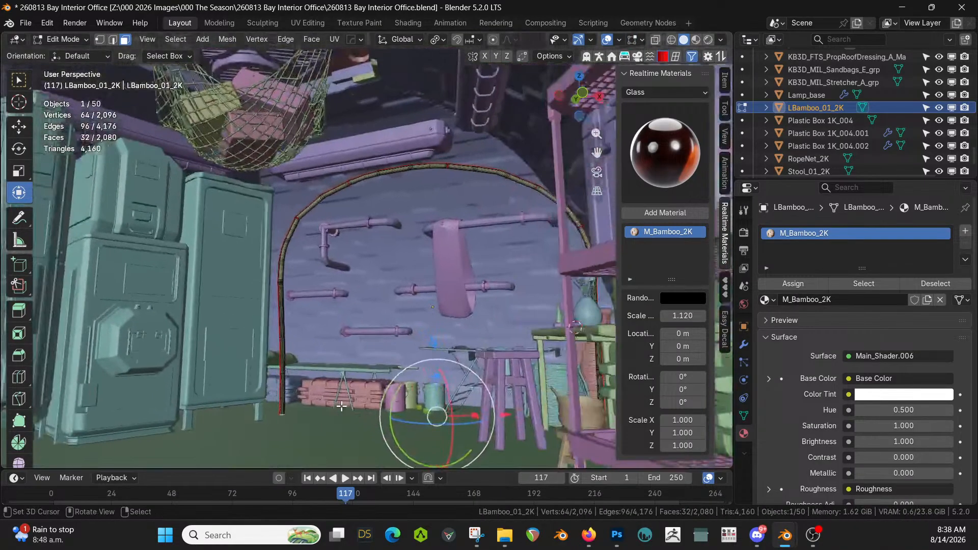
pyautogui.scroll(2, 341, 406)
pyautogui.moveTo(341, 406); pyautogui.dragTo(360, 226, button='middle')
pyautogui.scroll(2, 404, 168)
pyautogui.press('e')
pyautogui.press('s')
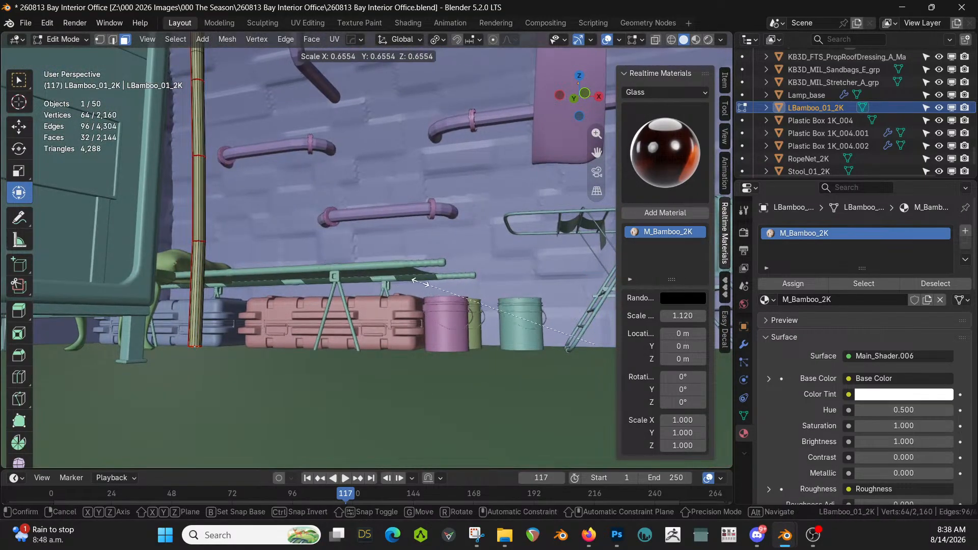
pyautogui.click(162, 107)
# Extrude the widened arch ends along their normals into foot caps, leave Edit Mode and save the file
pyautogui.scroll(-1, 469, 290)
pyautogui.moveTo(470, 291); pyautogui.dragTo(476, 281, button='middle')
pyautogui.press('e')
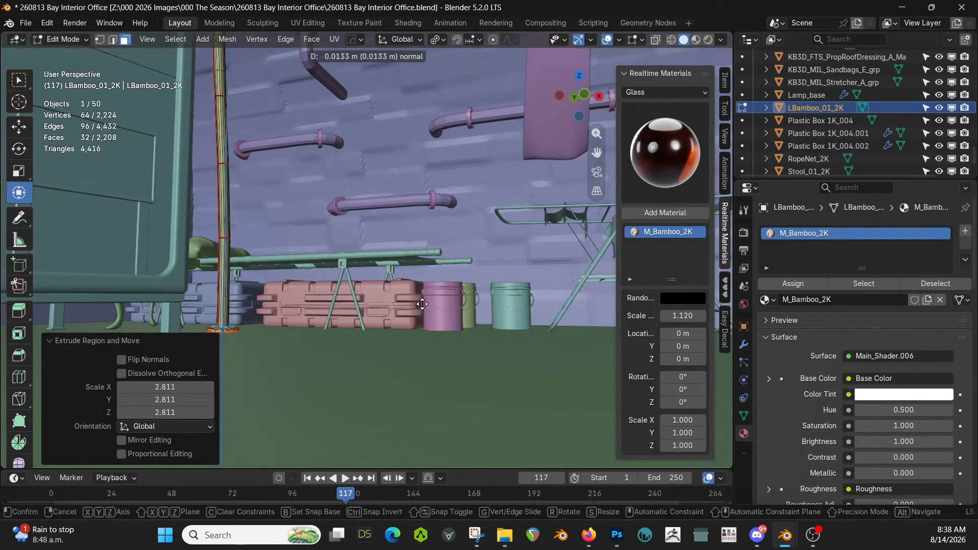
pyautogui.click(417, 321)
pyautogui.press('Tab')
pyautogui.moveTo(364, 276); pyautogui.dragTo(344, 374, button='middle')
pyautogui.scroll(-3, 375, 289)
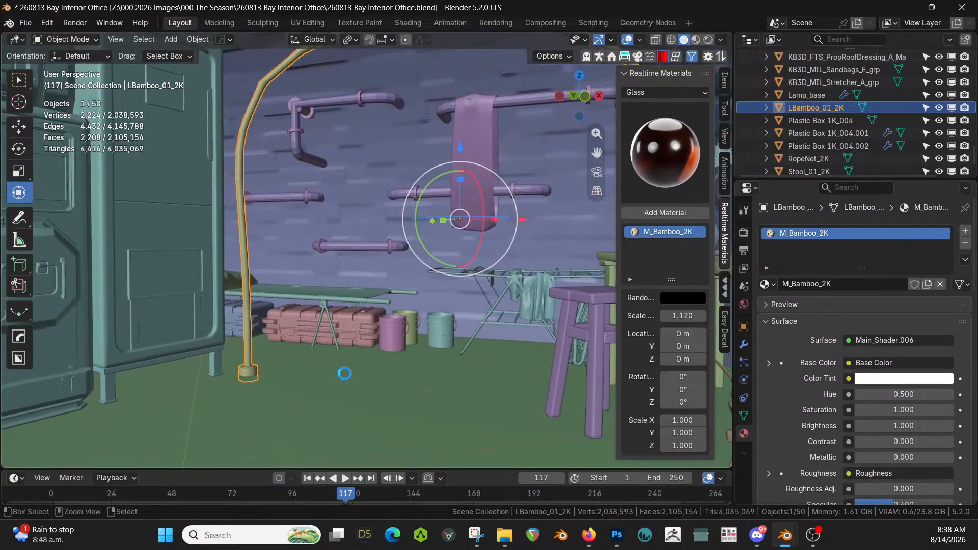
pyautogui.hotkey('ctrl', 's')
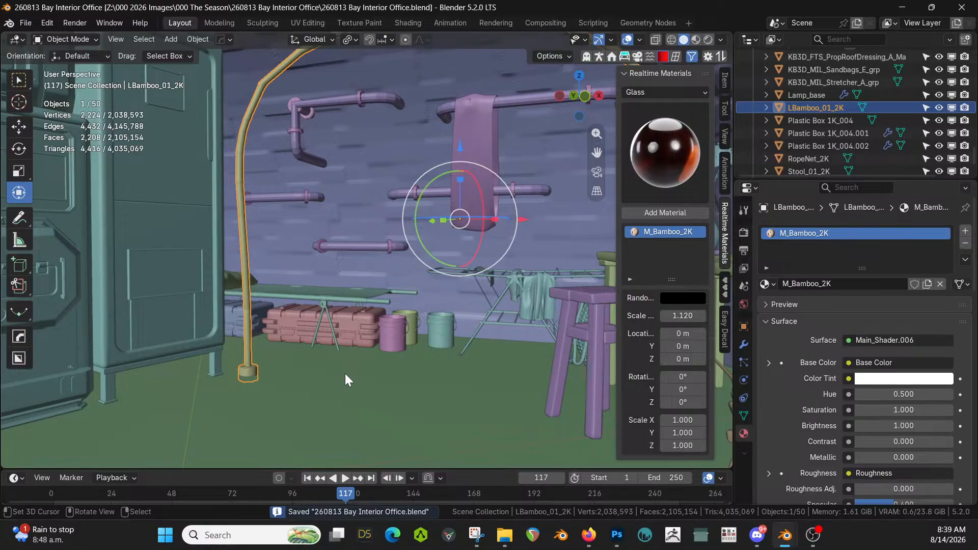
# Isolate the bamboo arch in local view and examine its shape and material in Rendered shading
pyautogui.press('KP_Divide')
pyautogui.press('z')
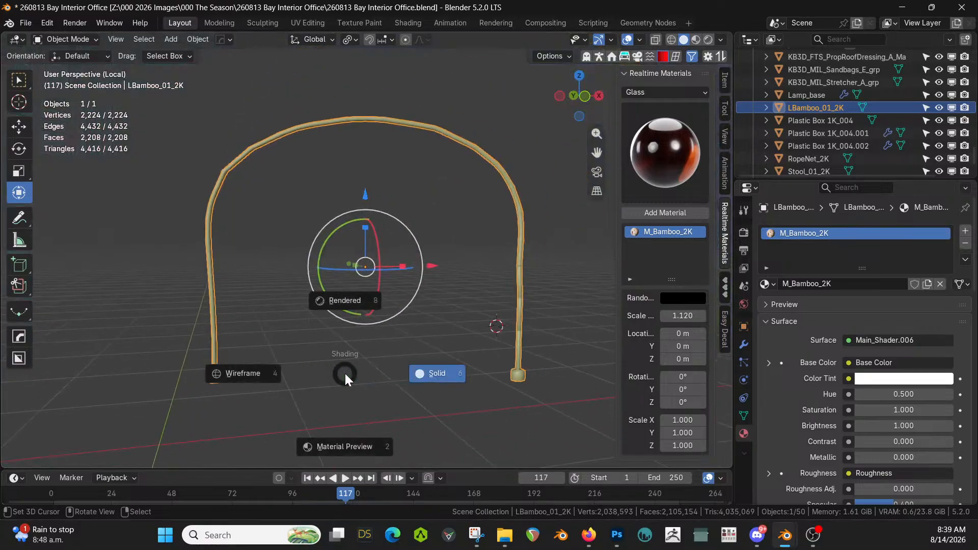
pyautogui.click(371, 349)
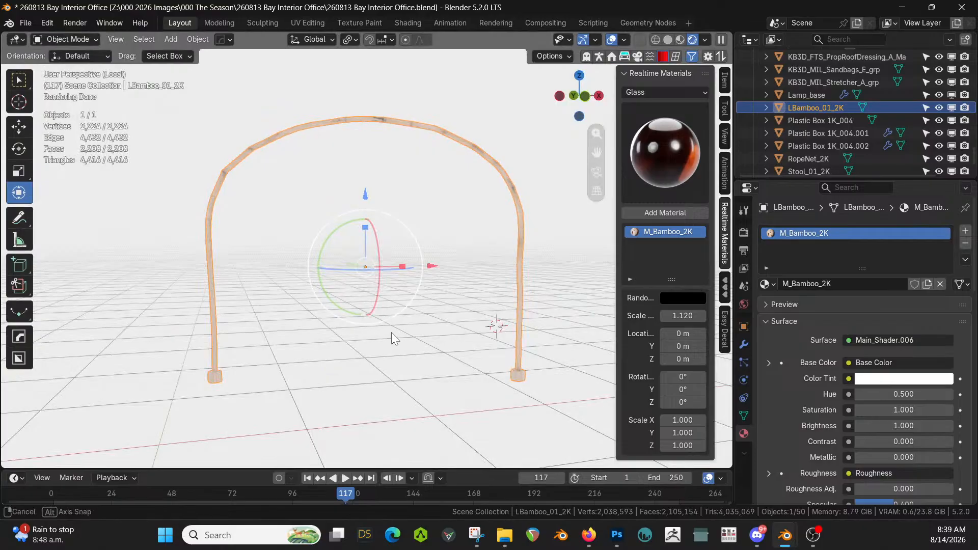
pyautogui.moveTo(391, 332); pyautogui.dragTo(367, 365, button='middle')
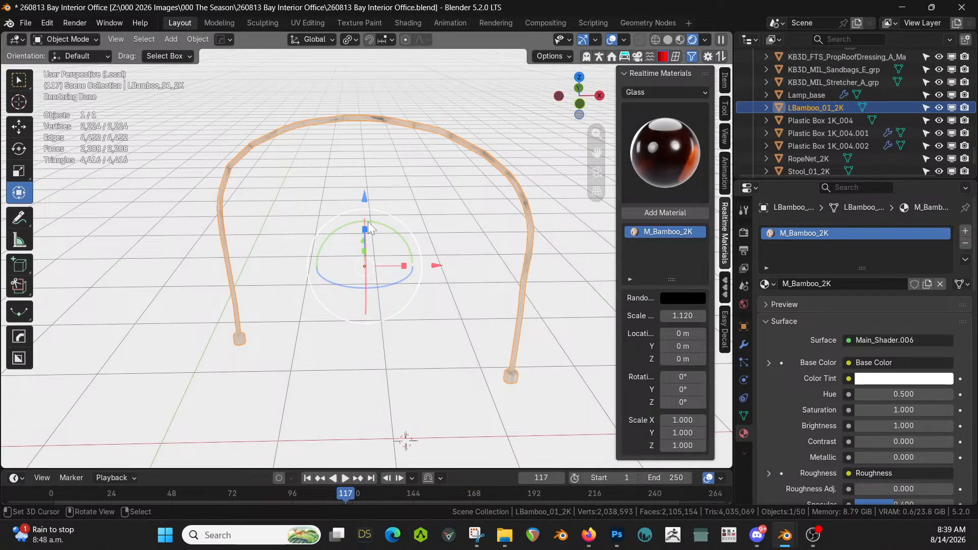
pyautogui.moveTo(369, 227)
pyautogui.mouseDown(button='middle')
pyautogui.moveTo(390, 201)
pyautogui.moveTo(451, 246)
pyautogui.moveTo(369, 242)
pyautogui.moveTo(365, 213)
pyautogui.mouseUp(button='middle')
pyautogui.scroll(3, 389, 199)
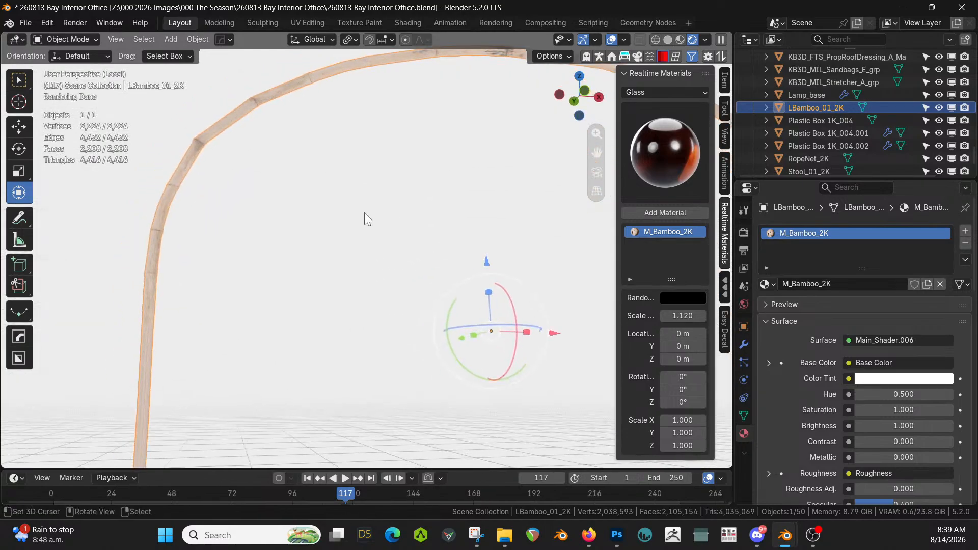
# Return to Solid shading and enter Edit Mode on the isolated bamboo arch
pyautogui.press('z')
pyautogui.press('6')
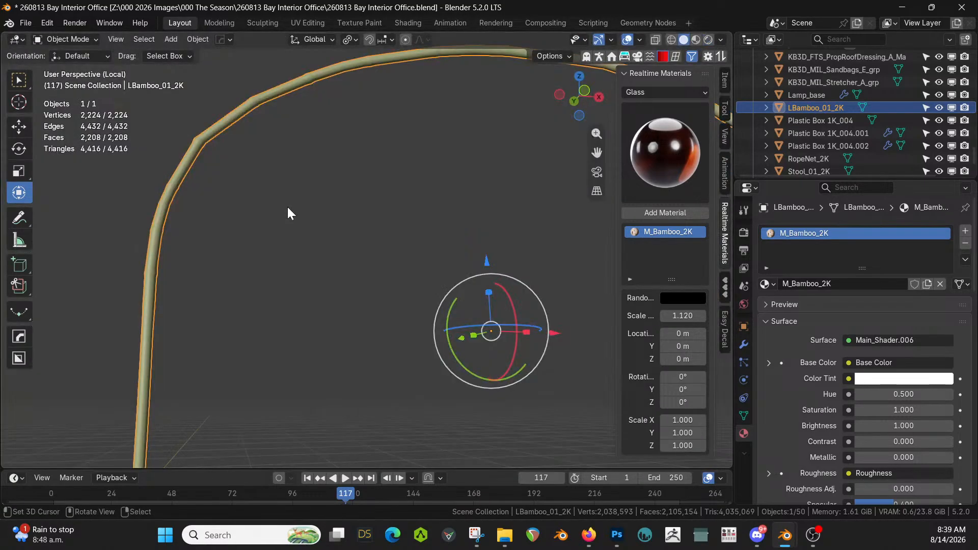
pyautogui.press('Tab')
# Try to select adjacent face loops along one of the arch's upper bamboo segments
pyautogui.moveTo(286, 207); pyautogui.dragTo(180, 334, button='middle')
pyautogui.moveTo(238, 285); pyautogui.dragTo(329, 245, button='middle')
pyautogui.keyDown('alt'); pyautogui.keyDown('shift'); pyautogui.click(321, 185); pyautogui.keyUp('shift'); pyautogui.keyUp('alt')
pyautogui.keyDown('alt'); pyautogui.keyDown('shift'); pyautogui.click(284, 189); pyautogui.keyUp('shift'); pyautogui.keyUp('alt')
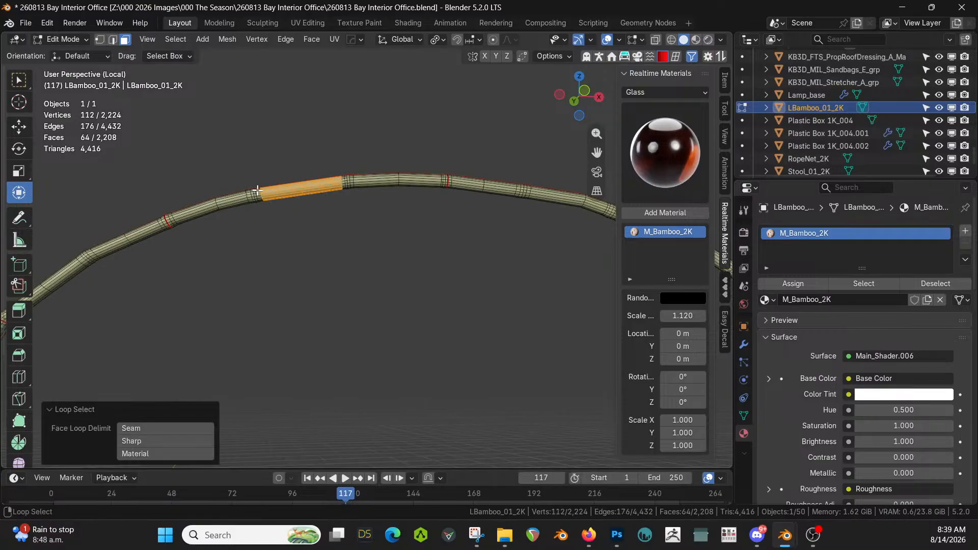
pyautogui.moveTo(186, 228); pyautogui.dragTo(372, 279, button='middle')
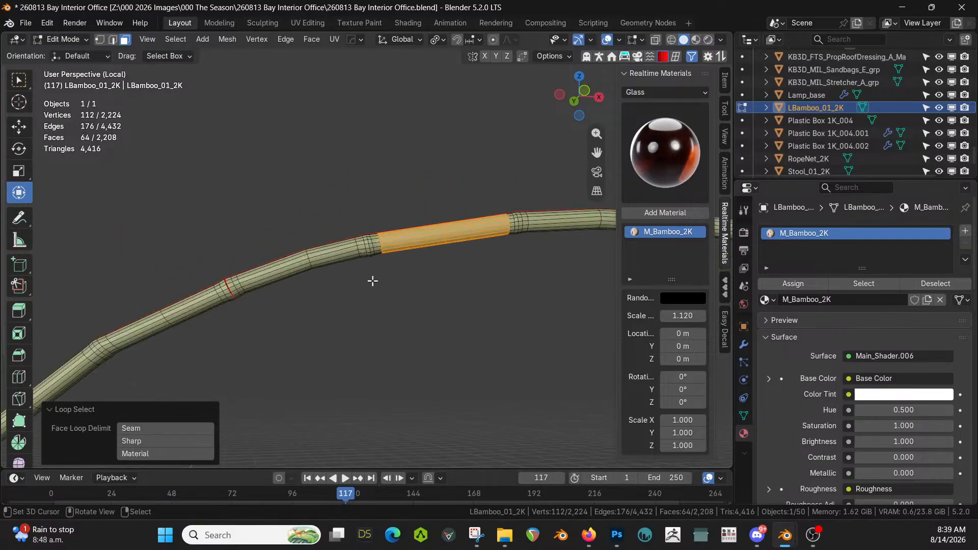
pyautogui.keyDown('alt'); pyautogui.keyDown('shift'); pyautogui.click(367, 245); pyautogui.keyUp('shift'); pyautogui.keyUp('alt')
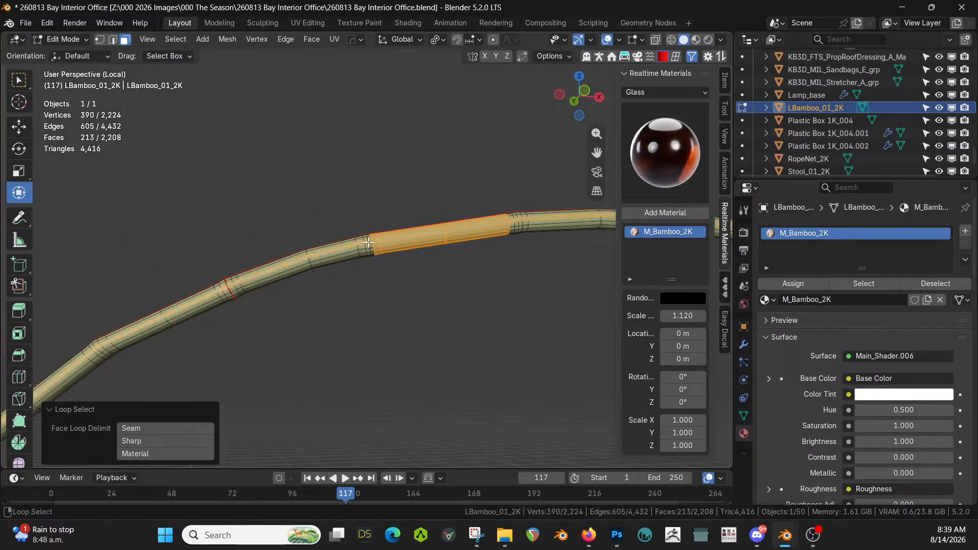
pyautogui.scroll(2, 367, 244)
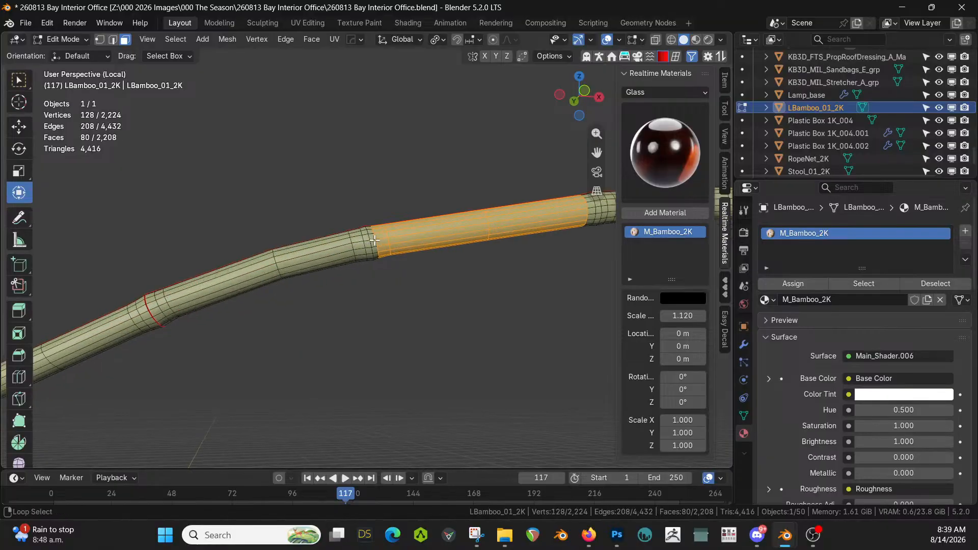
pyautogui.keyDown('alt'); pyautogui.keyDown('shift'); pyautogui.click(372, 238); pyautogui.keyUp('shift'); pyautogui.keyUp('alt')
pyautogui.hotkey('ctrl', 'z')
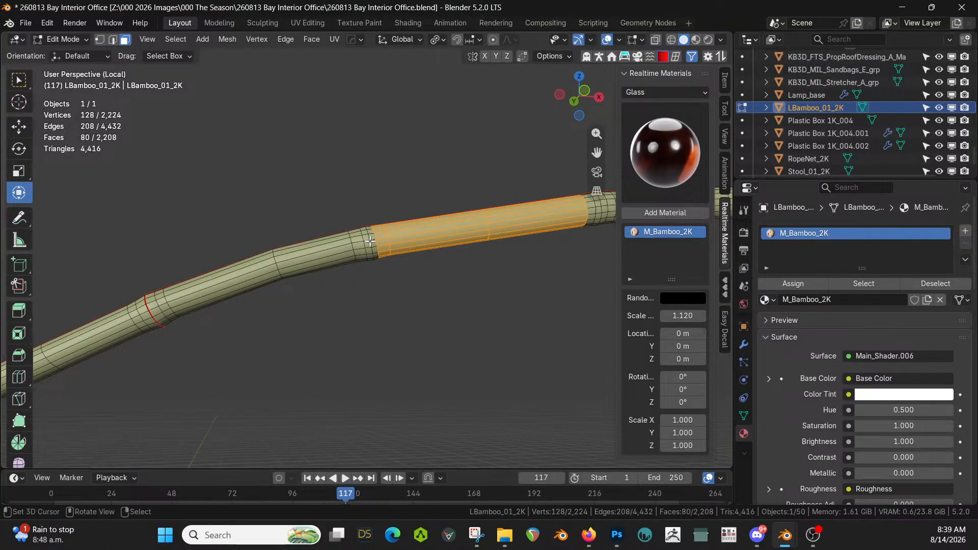
pyautogui.scroll(3, 365, 243)
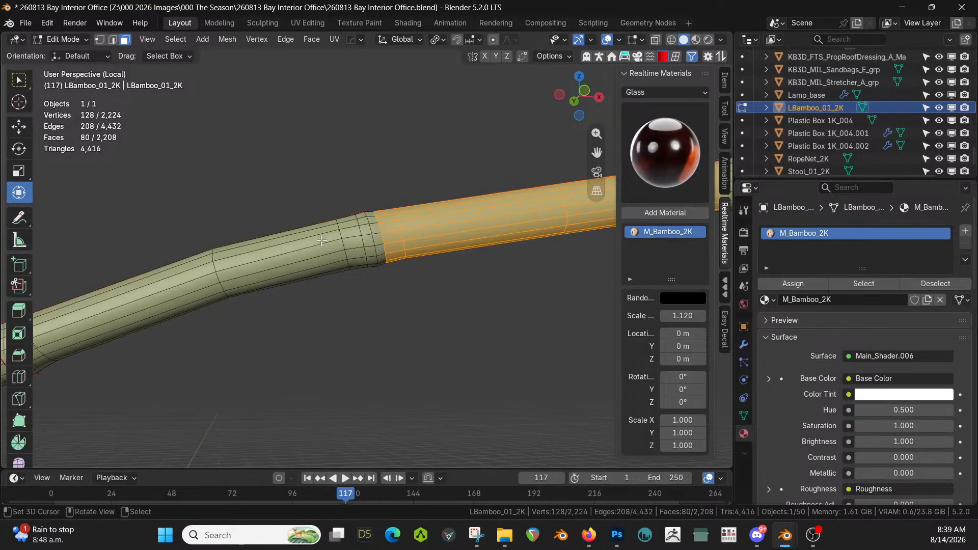
pyautogui.scroll(-5, 337, 253)
# Select one face on the arch's upper curve and grow the selection from the shoulder bend to the crown
pyautogui.keyDown('alt'); pyautogui.click(320, 266); pyautogui.keyUp('alt')
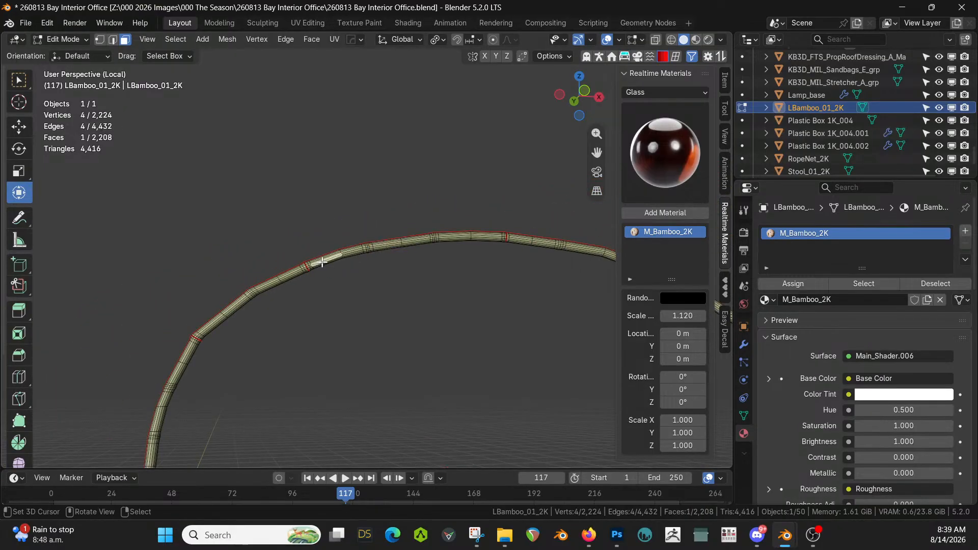
pyautogui.press('ctrl+KP_Add')
pyautogui.press('ctrl+KP_Add')
pyautogui.press('ctrl+KP_Add')
pyautogui.press('ctrl+KP_Add')
pyautogui.press('ctrl+KP_Add')
pyautogui.press('ctrl+KP_Add')
pyautogui.press('ctrl+KP_Add')
pyautogui.press('ctrl+KP_Add')
pyautogui.press('ctrl+KP_Add')
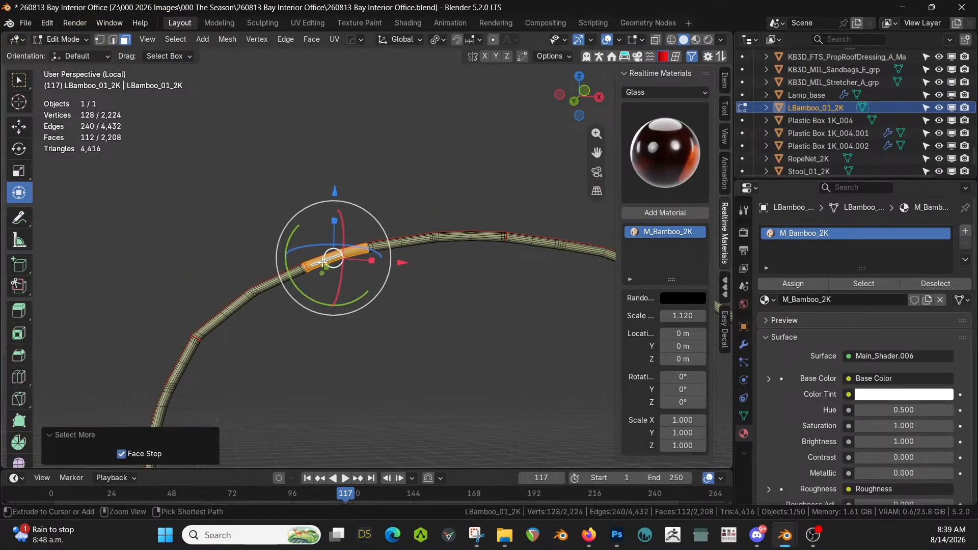
pyautogui.press('ctrl+KP_Add')
pyautogui.press('ctrl+KP_Add')
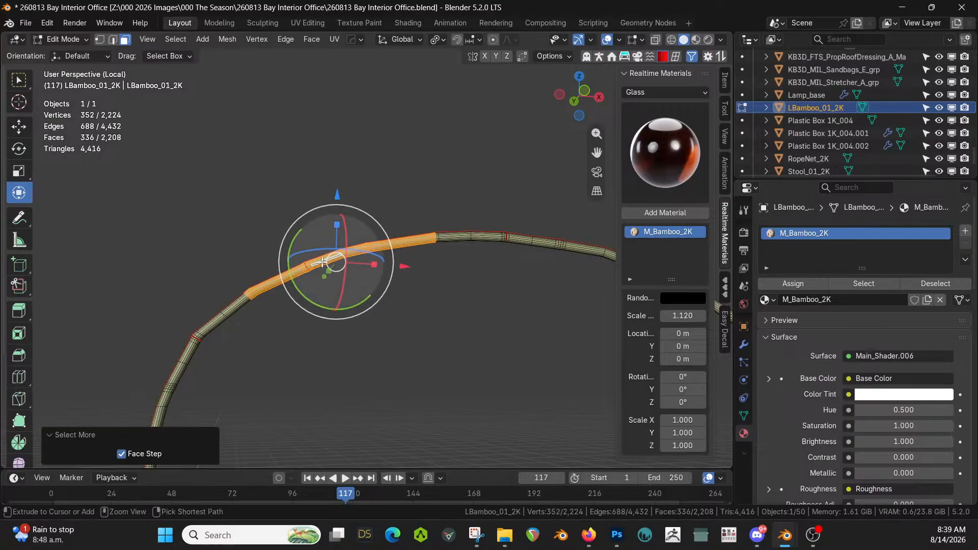
pyautogui.press('ctrl+KP_Add')
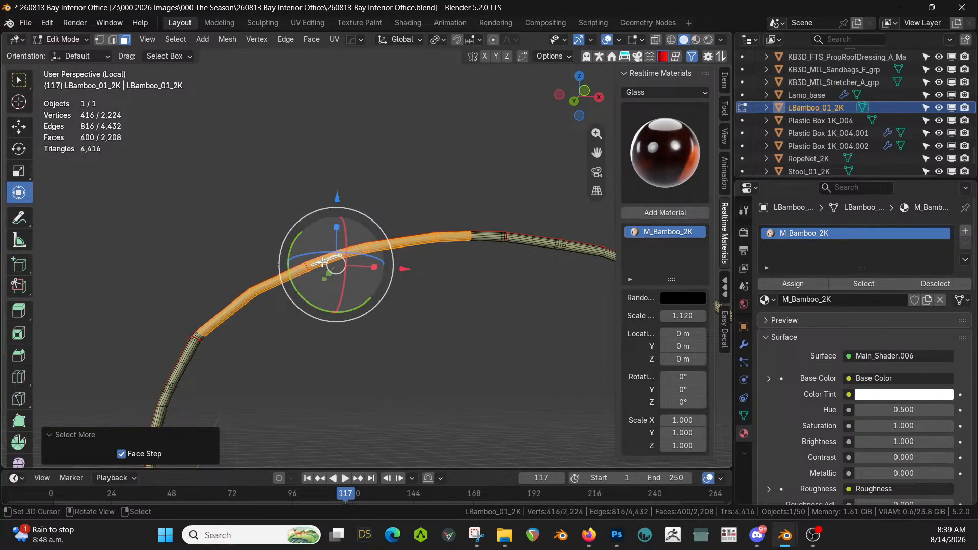
# Duplicate the selected upper bamboo section in place and separate the copy into its own object
pyautogui.scroll(-3, 309, 277)
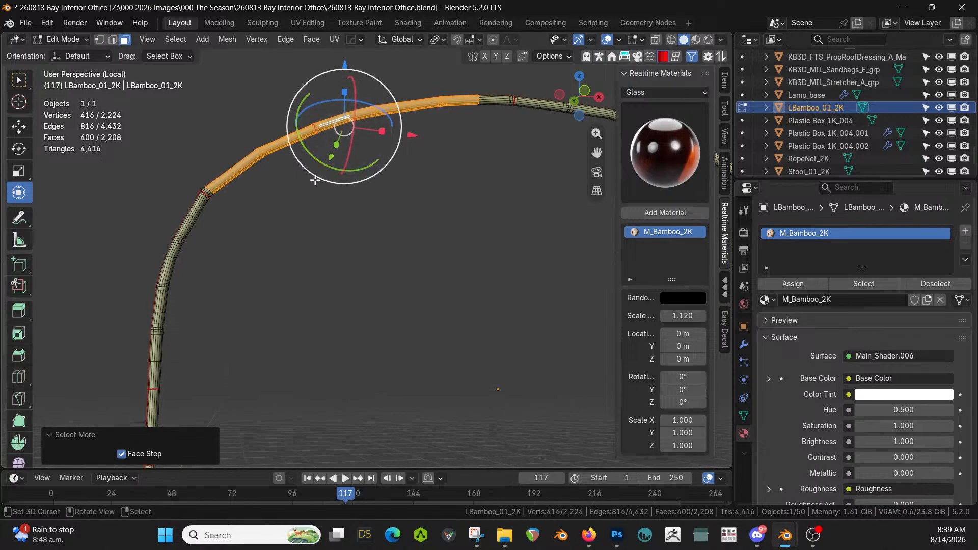
pyautogui.scroll(-2, 247, 197)
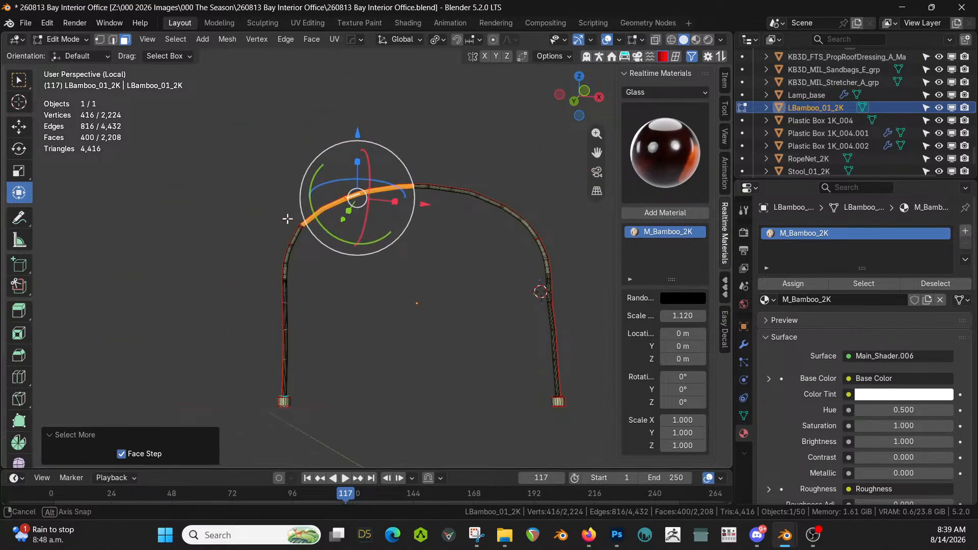
pyautogui.moveTo(287, 216); pyautogui.dragTo(286, 258, button='middle')
pyautogui.scroll(4, 286, 258)
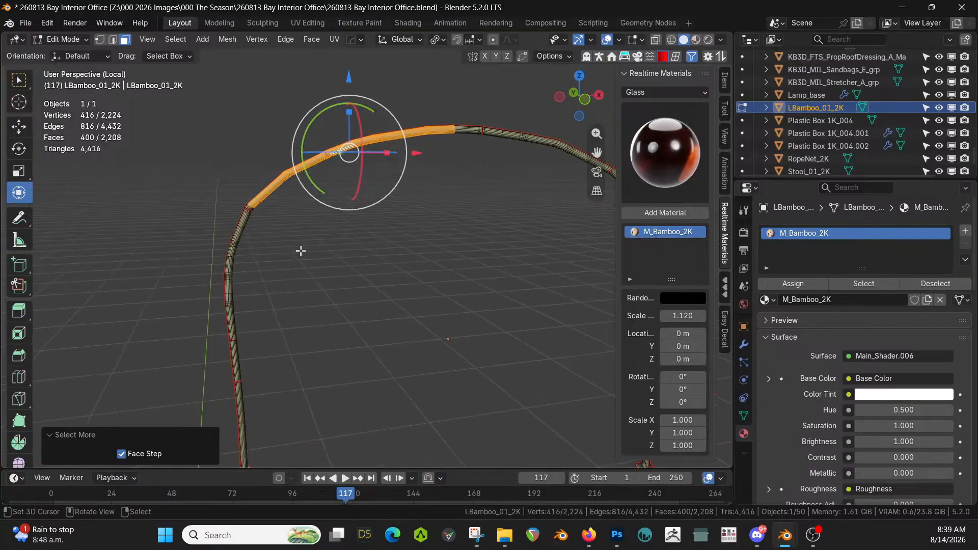
pyautogui.hotkey('shift', 'd')
pyautogui.press('Escape')
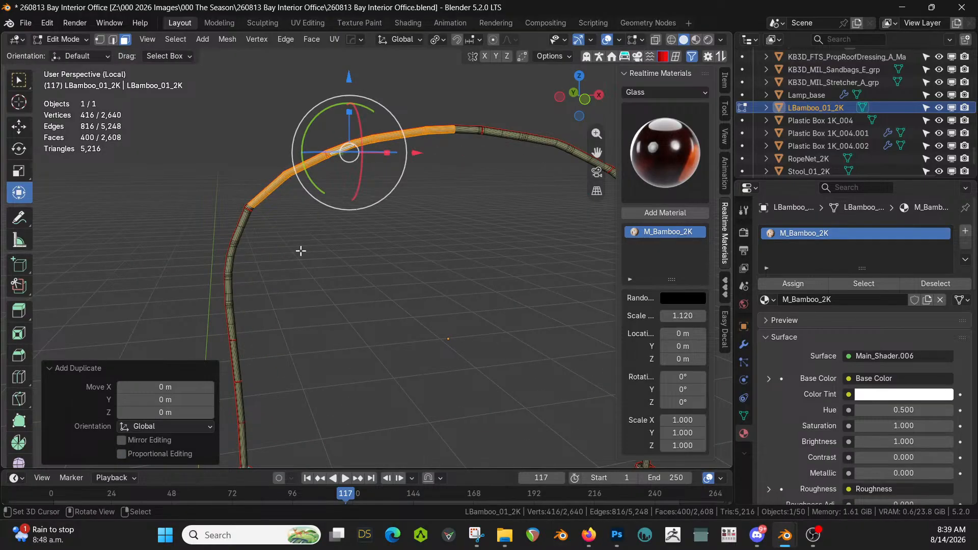
pyautogui.press('p')
pyautogui.click(300, 250)
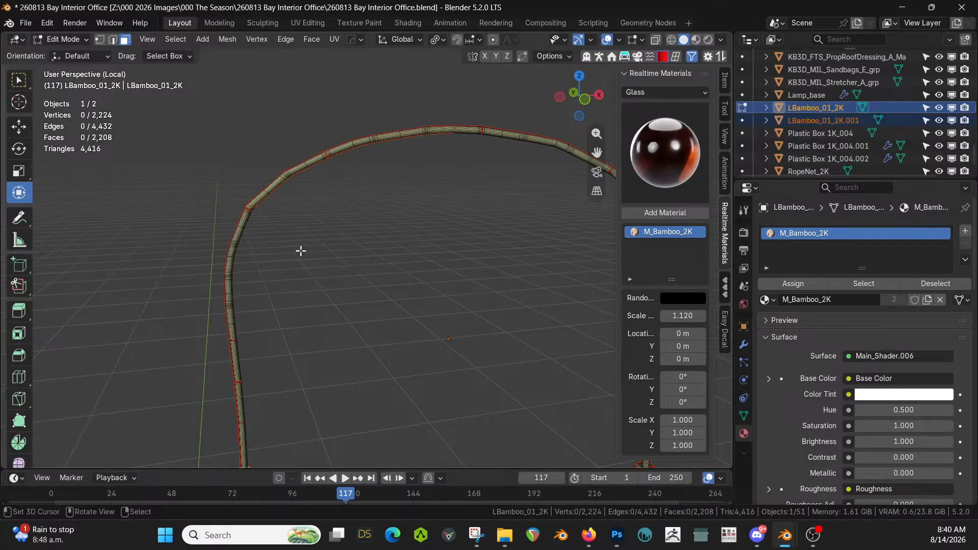
# Leave the arch's Edit Mode, select the separated bamboo section and enter Edit Mode on it
pyautogui.press('Tab')
pyautogui.click(285, 173)
pyautogui.press('Tab')
pyautogui.scroll(2, 291, 175)
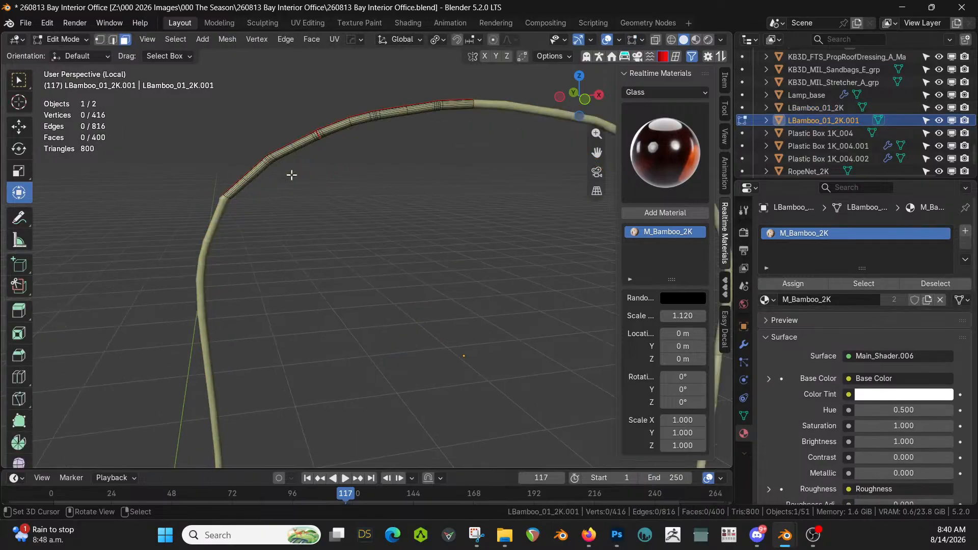
# Select the entire separated bamboo section and fatten it outward along its normals by about 0.0133 m
pyautogui.press('a')
pyautogui.moveTo(292, 175); pyautogui.dragTo(331, 258, button='middle')
pyautogui.hotkey('alt', 's')
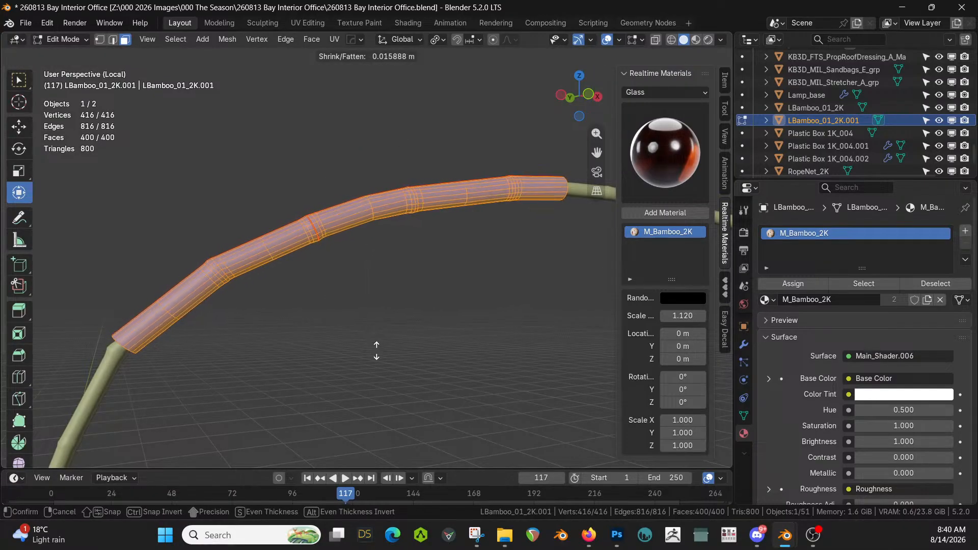
pyautogui.click(378, 355)
# Switch to edge selection and pick a continuous lengthwise edge path along the section's underside from crown to shoulder end
pyautogui.moveTo(378, 355); pyautogui.dragTo(317, 305, button='middle')
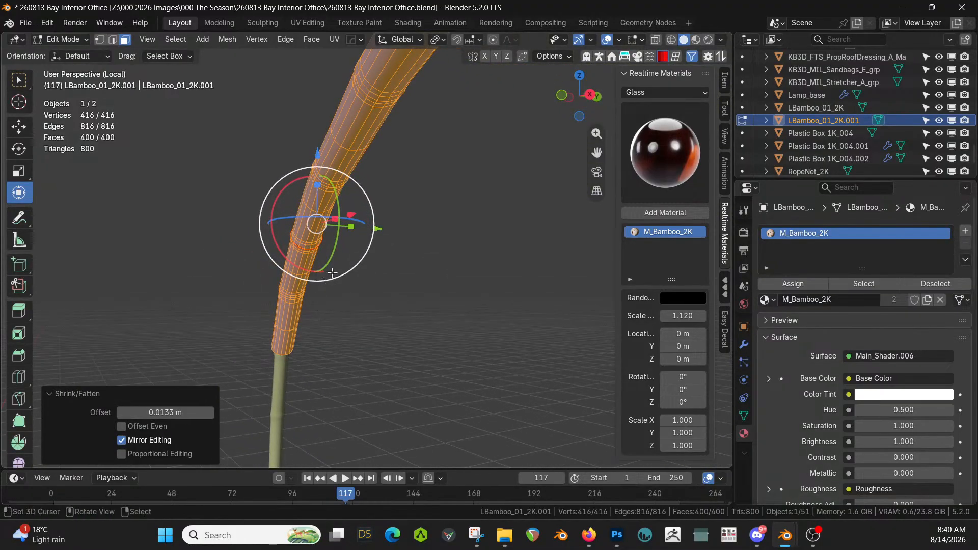
pyautogui.press('2')
pyautogui.rightClick(393, 78)
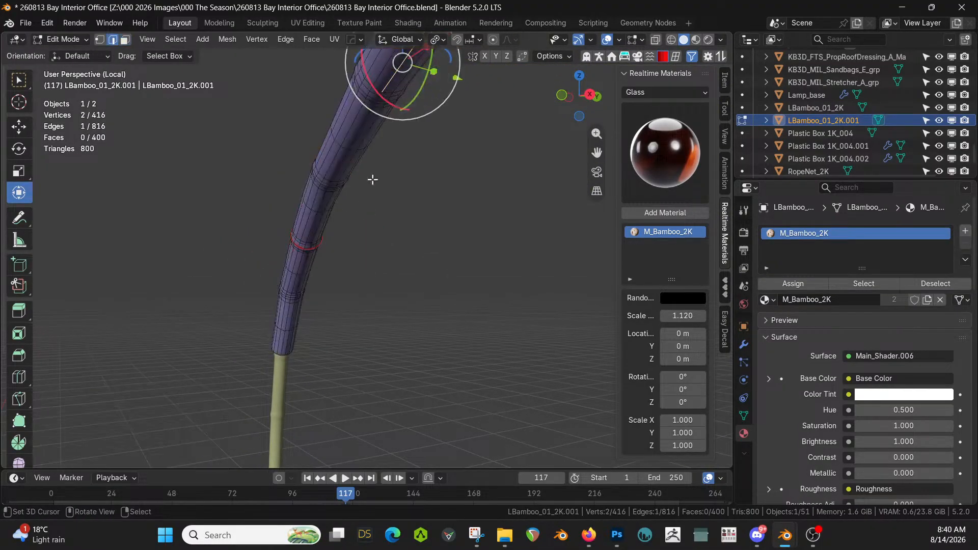
pyautogui.moveTo(338, 271); pyautogui.dragTo(407, 145, button='middle')
pyautogui.keyDown('ctrl'); pyautogui.rightClick(369, 188); pyautogui.keyUp('ctrl')
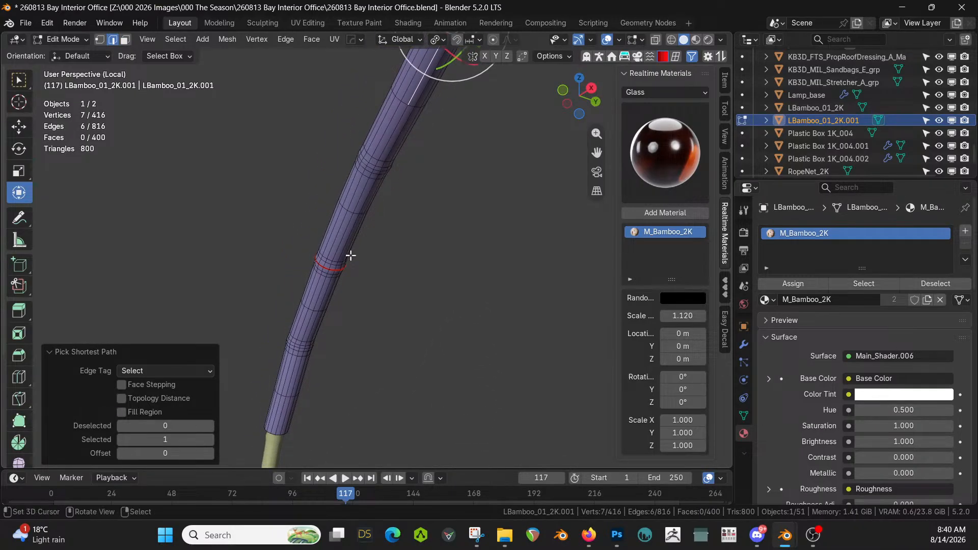
pyautogui.keyDown('ctrl'); pyautogui.rightClick(316, 305); pyautogui.keyUp('ctrl')
pyautogui.moveTo(334, 286); pyautogui.dragTo(391, 234, button='middle')
pyautogui.keyDown('ctrl'); pyautogui.rightClick(316, 389); pyautogui.keyUp('ctrl')
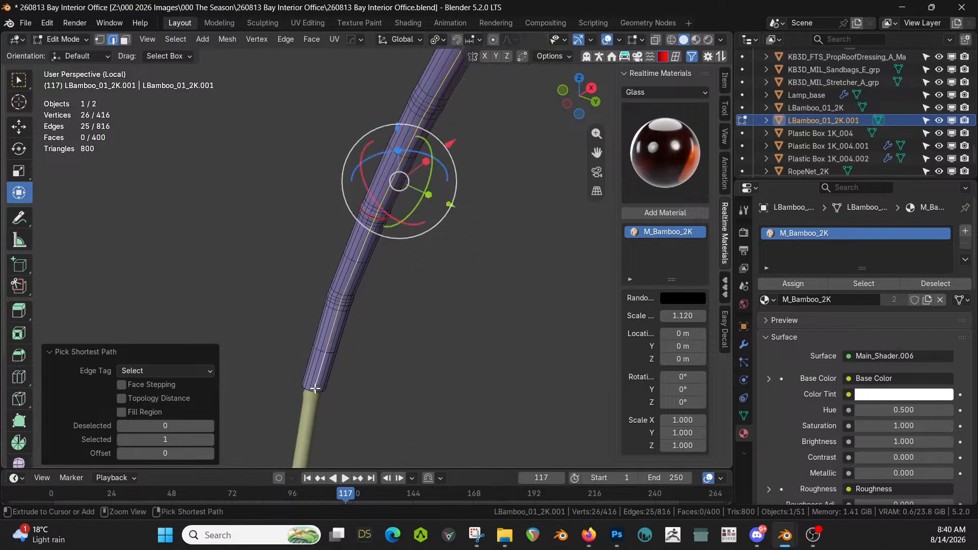
# Extrude the underside edge path and move it straight down along Z by about 2.22 m to form a hanging sheet
pyautogui.moveTo(317, 389); pyautogui.dragTo(452, 264, button='middle')
pyautogui.press('e')
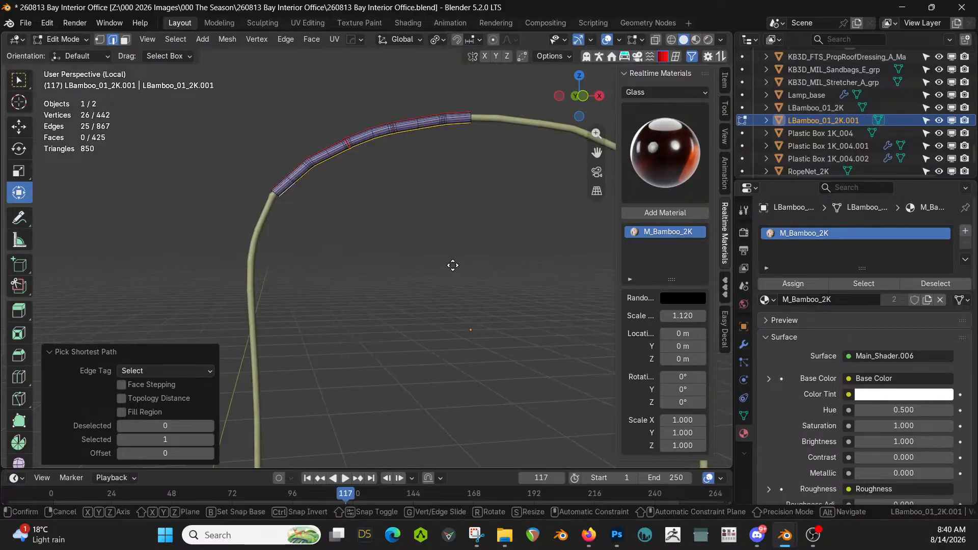
pyautogui.press('Escape')
pyautogui.press('g')
pyautogui.press('z')
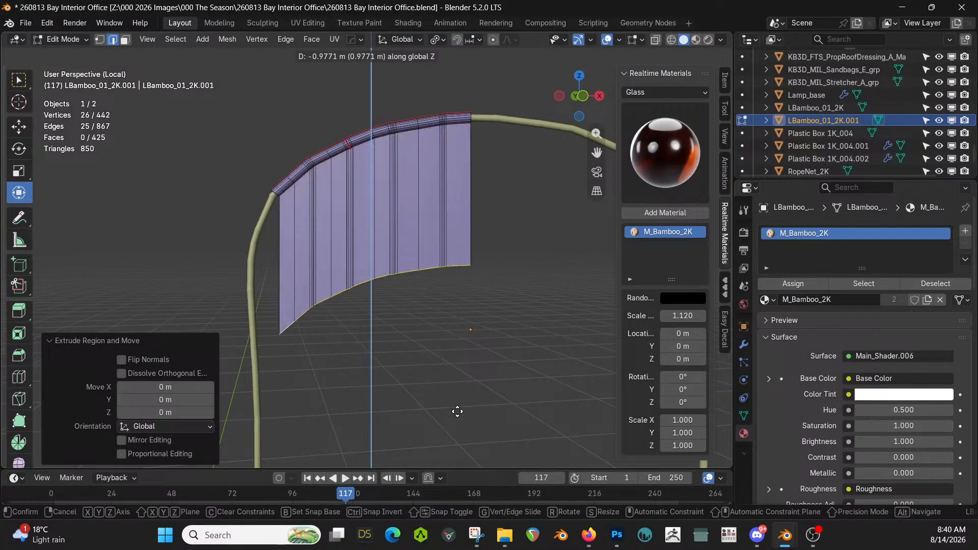
pyautogui.click(451, 151)
# Flatten the sheet's lower edge by scaling it to 0 along Z, and return to Object Mode
pyautogui.keyDown('shift'); pyautogui.scroll(-5, 448, 148); pyautogui.keyUp('shift')
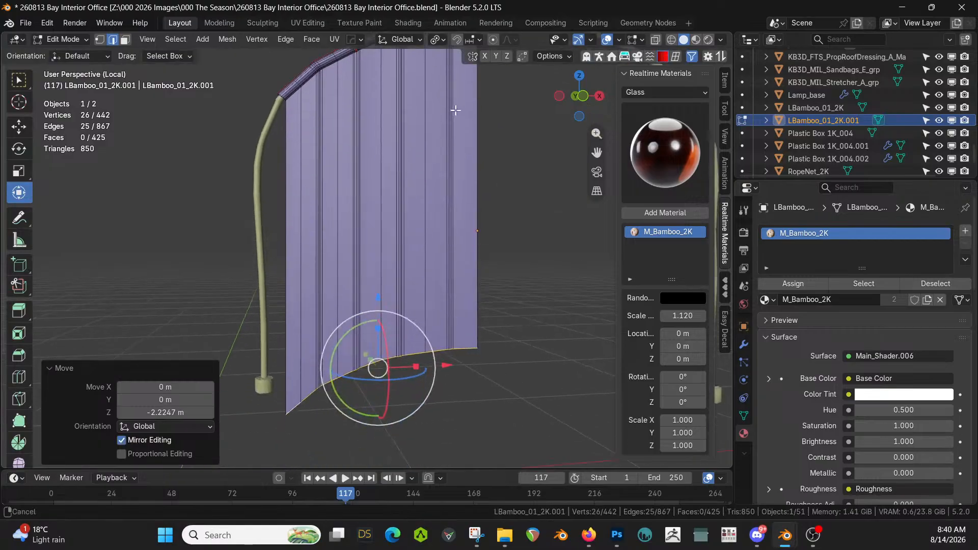
pyautogui.press('s')
pyautogui.press('z')
pyautogui.press('0')
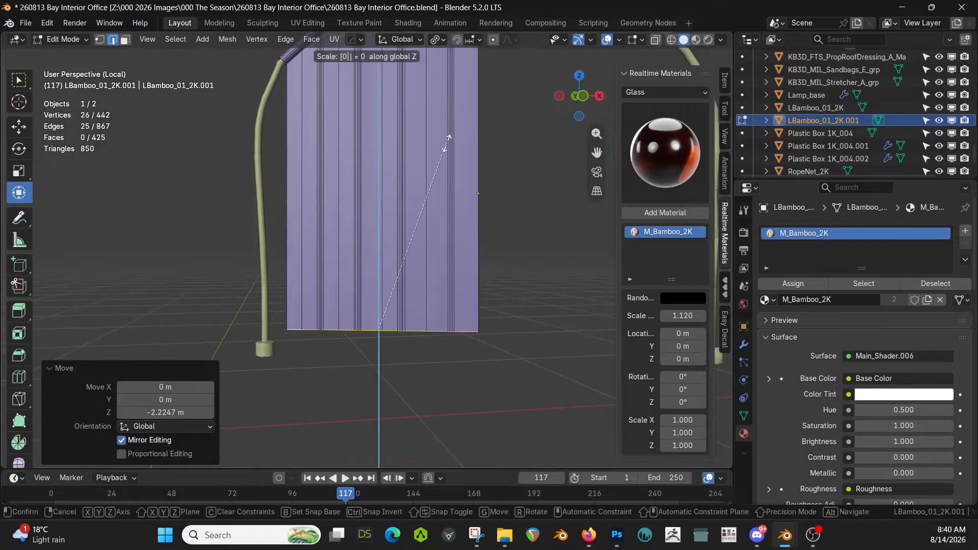
pyautogui.press('Return')
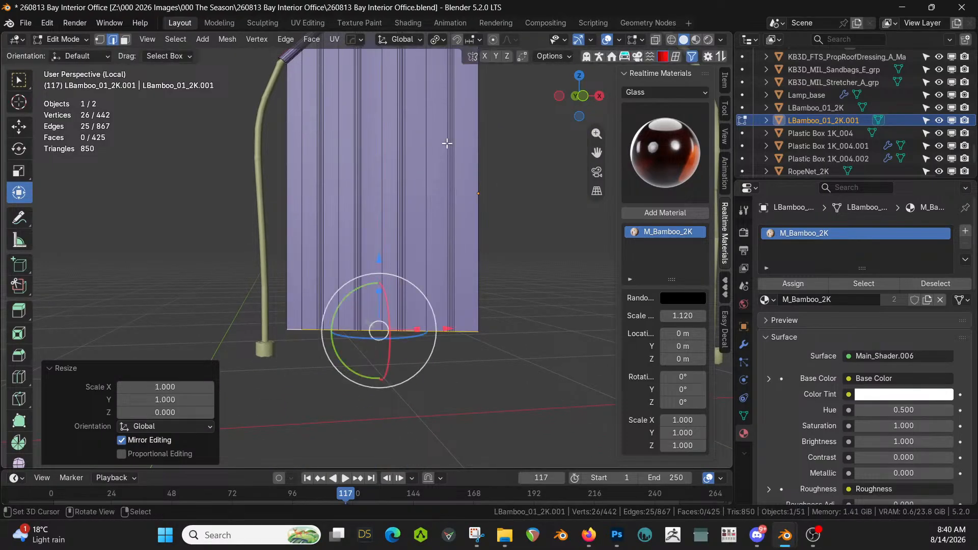
pyautogui.keyDown('shift'); pyautogui.scroll(5, 473, 309); pyautogui.keyUp('shift')
pyautogui.press('Tab')
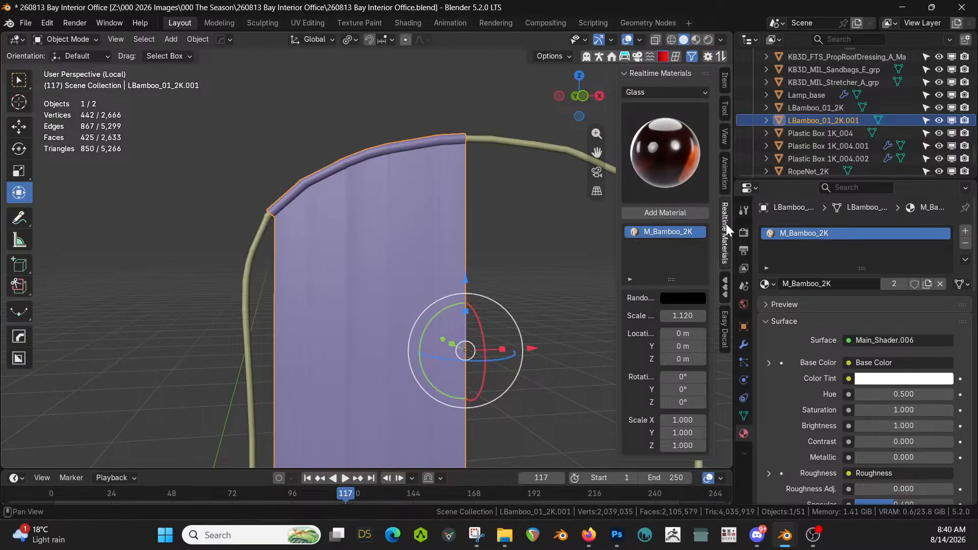
# Remesh the half curtain panel with Quad Remesher, using a quad count of 500 and X symmetry turned off
pyautogui.click(691, 55)
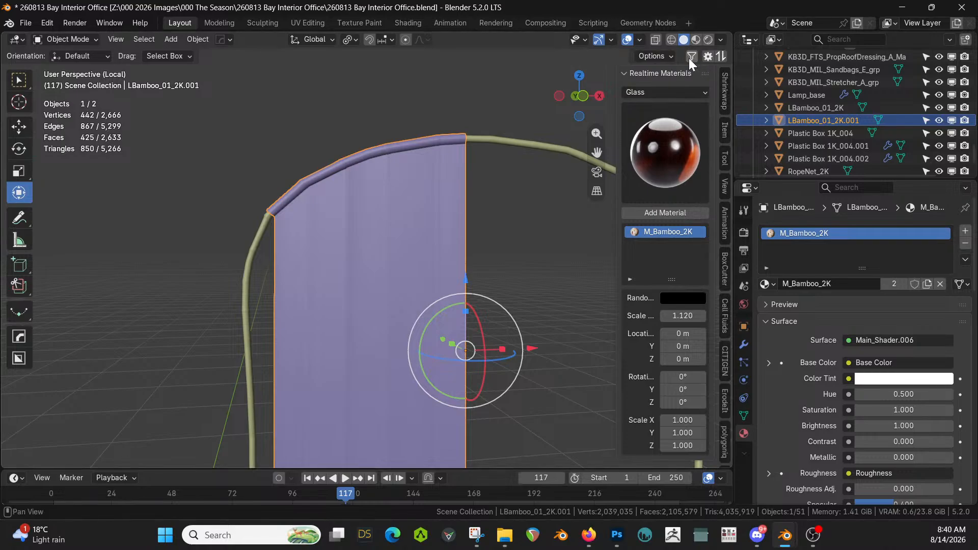
pyautogui.click(692, 56)
pyautogui.click(673, 56)
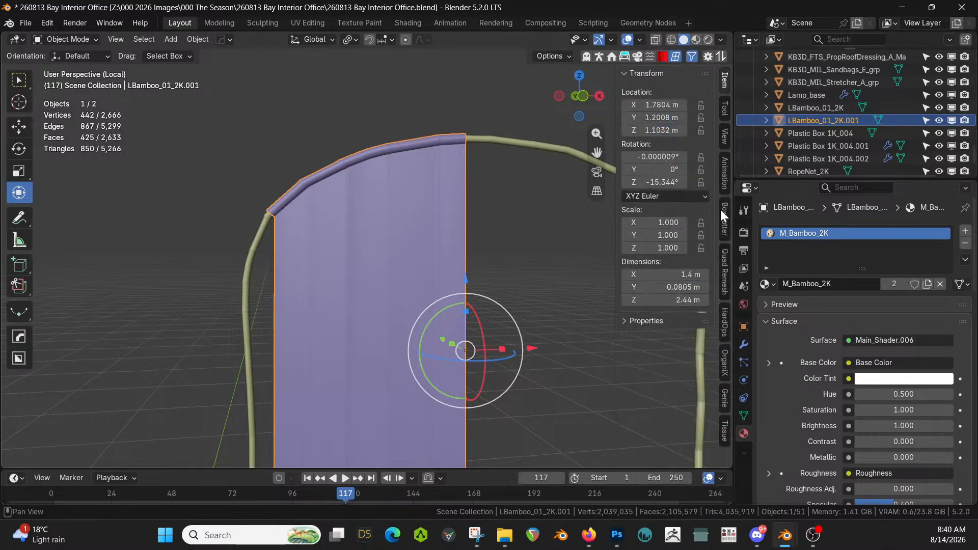
pyautogui.click(726, 273)
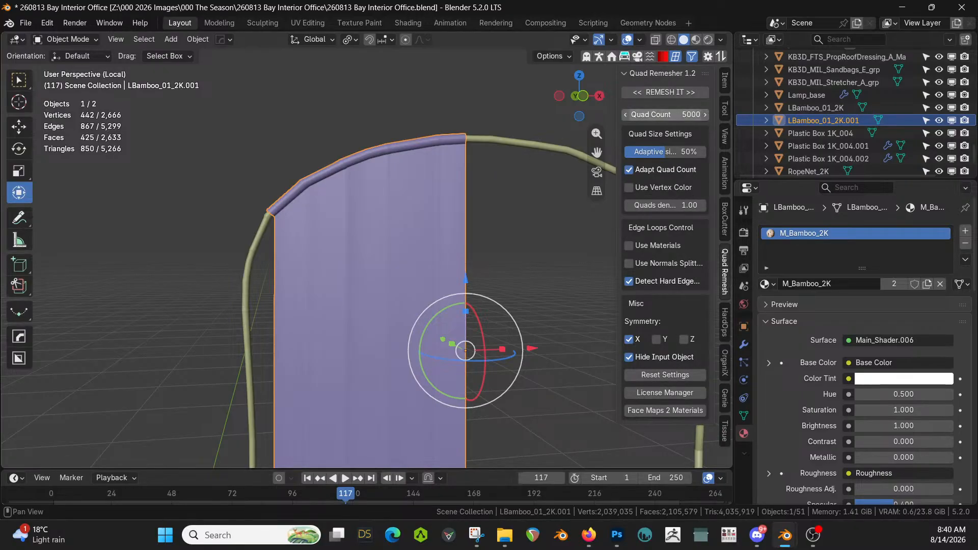
pyautogui.click(665, 114)
pyautogui.write('500')
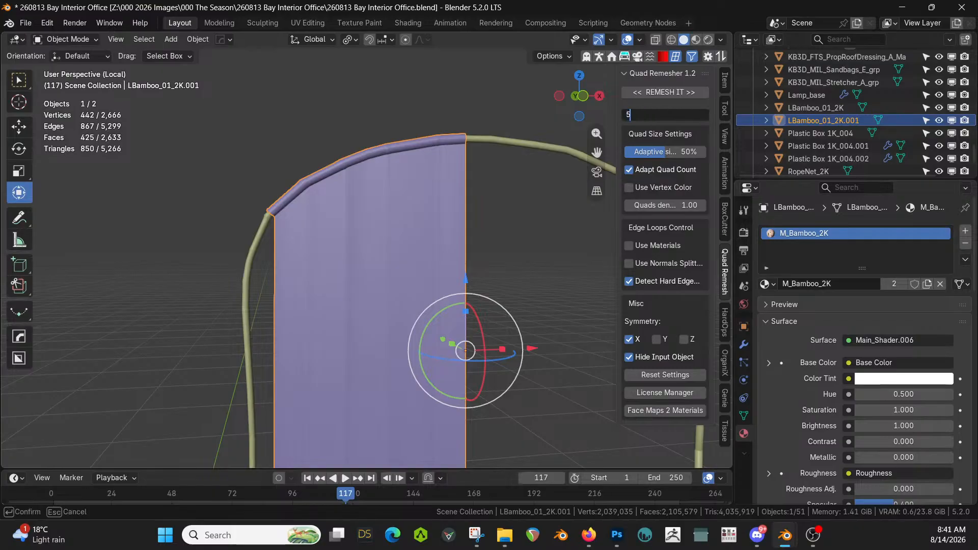
pyautogui.press('Return')
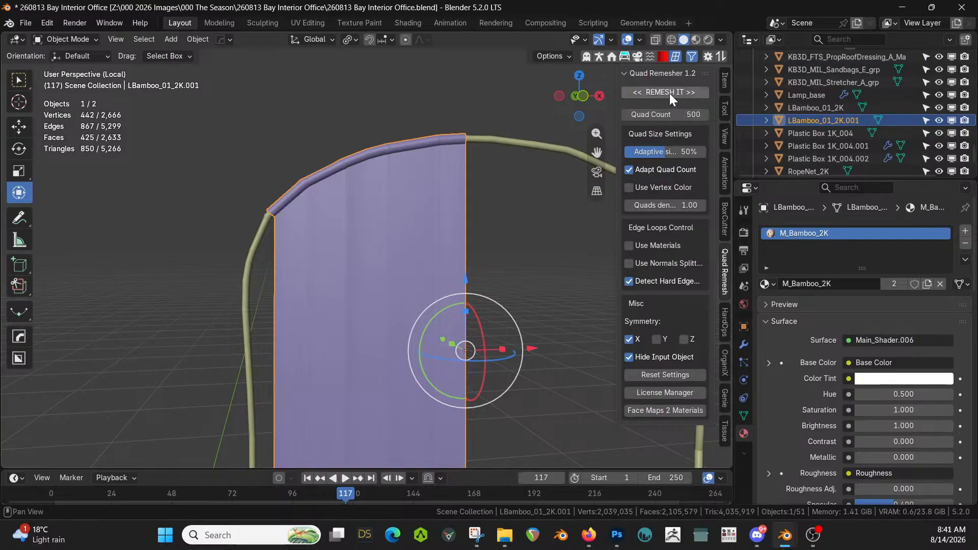
pyautogui.click(637, 339)
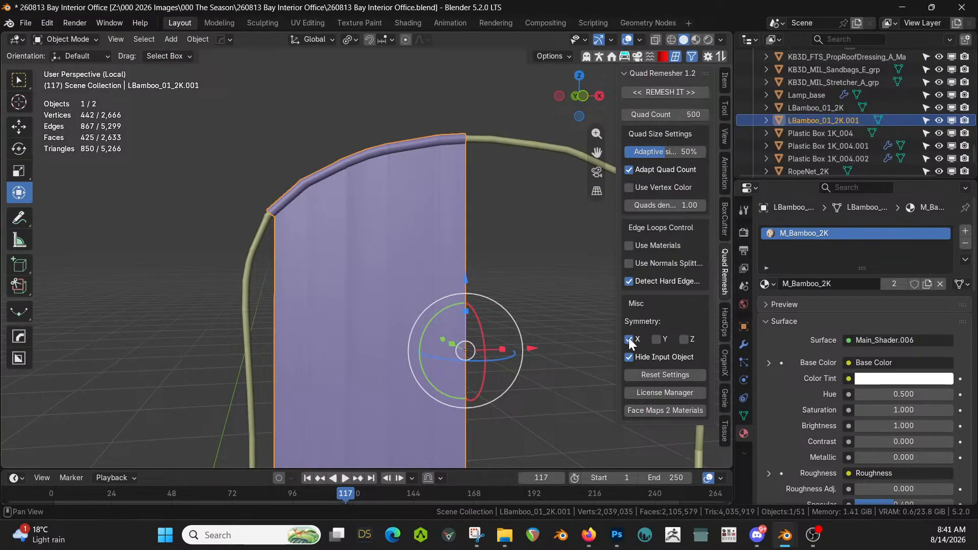
pyautogui.click(662, 90)
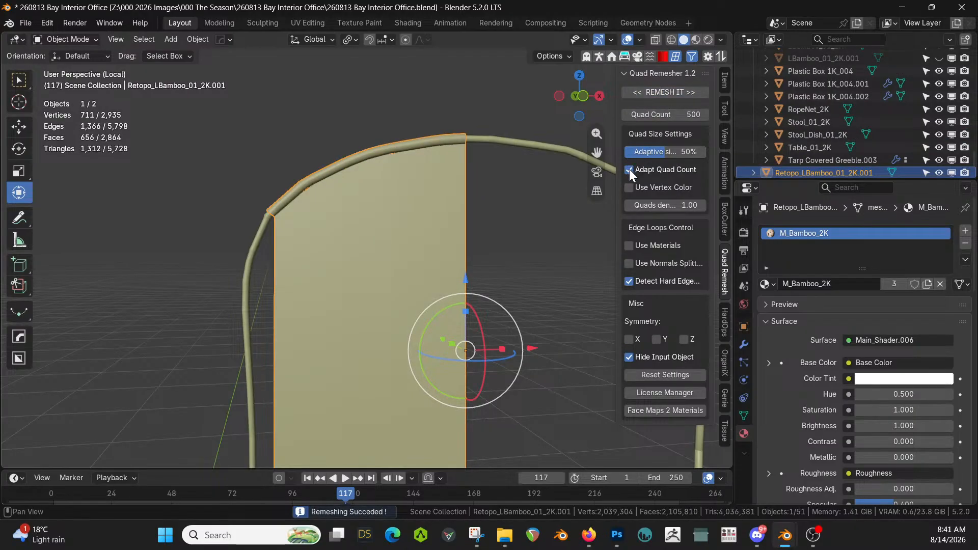
# Delete the hidden original panel LBamboo_01_2K.001 and inspect the remeshed panel's topology
pyautogui.scroll(2, 838, 126)
pyautogui.click(833, 113)
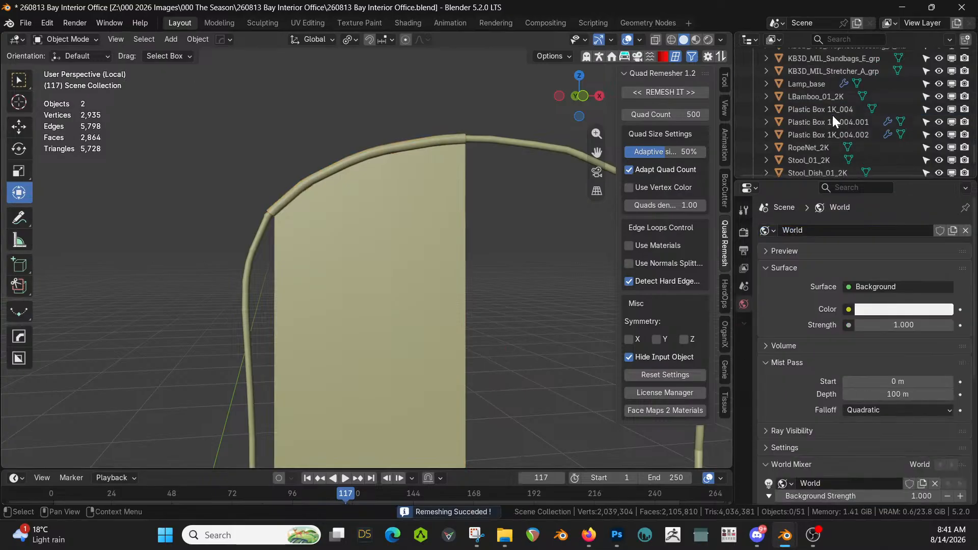
pyautogui.click(344, 241)
pyautogui.press('Tab')
pyautogui.moveTo(354, 242); pyautogui.dragTo(353, 267, button='middle')
pyautogui.press('Tab')
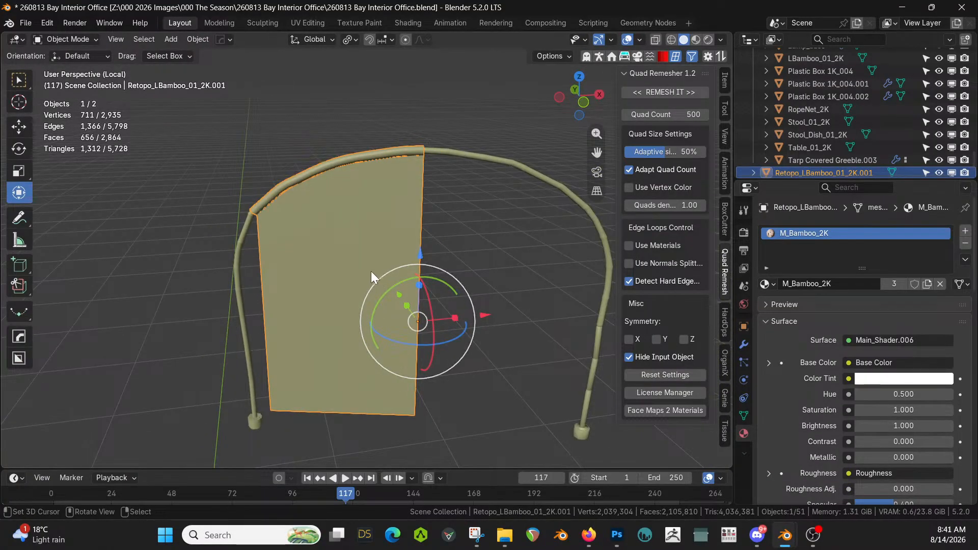
# Join the remeshed half panel into the bamboo frame object LBamboo_01_2K
pyautogui.keyDown('shift'); pyautogui.click(481, 153); pyautogui.keyUp('shift')
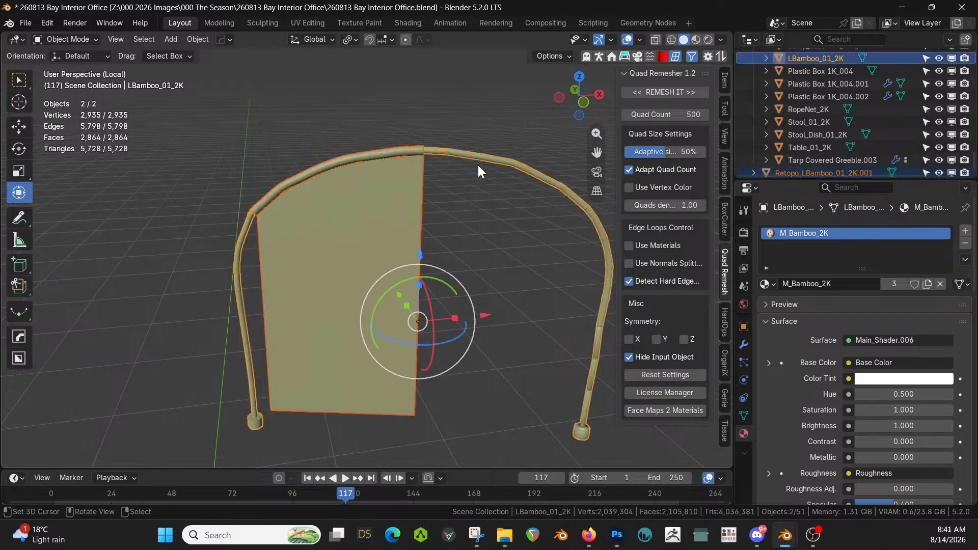
pyautogui.moveTo(478, 163); pyautogui.dragTo(471, 320, button='middle')
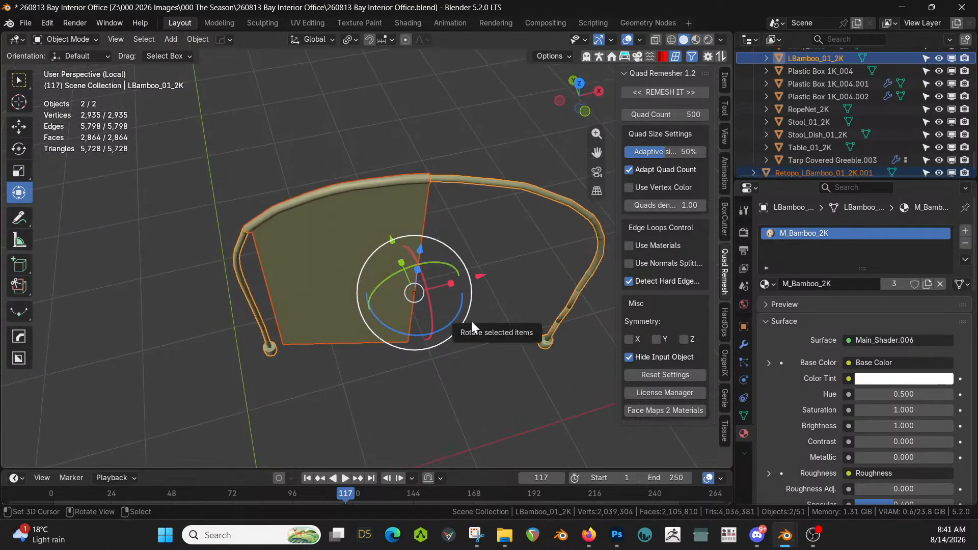
pyautogui.press('Tab')
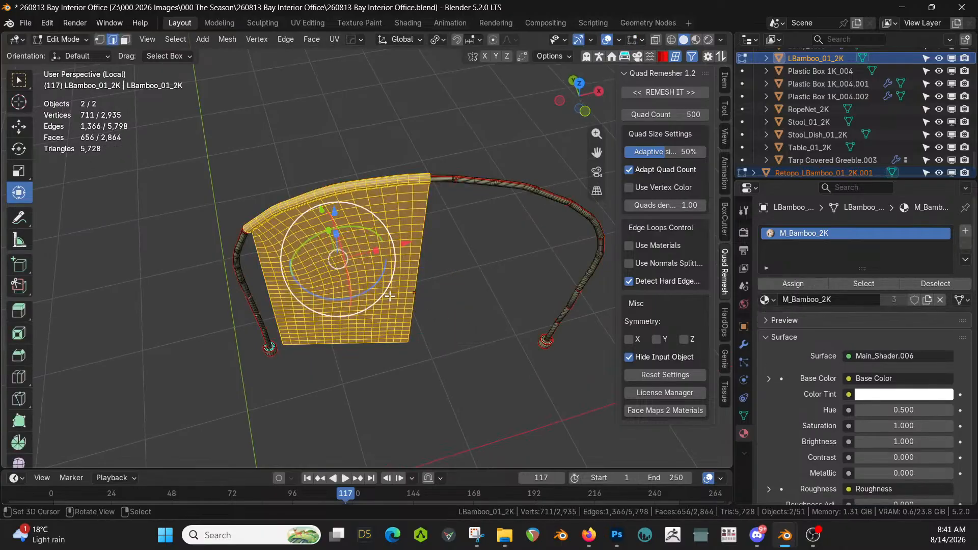
pyautogui.press('Tab')
pyautogui.rightClick(295, 262)
pyautogui.keyDown('shift'); pyautogui.rightClick(237, 240); pyautogui.keyUp('shift')
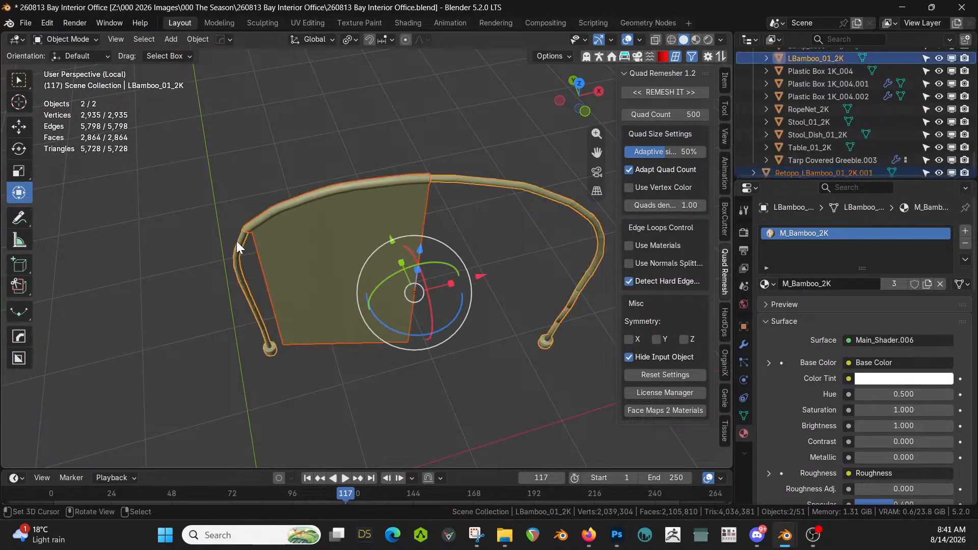
pyautogui.hotkey('ctrl', 'j')
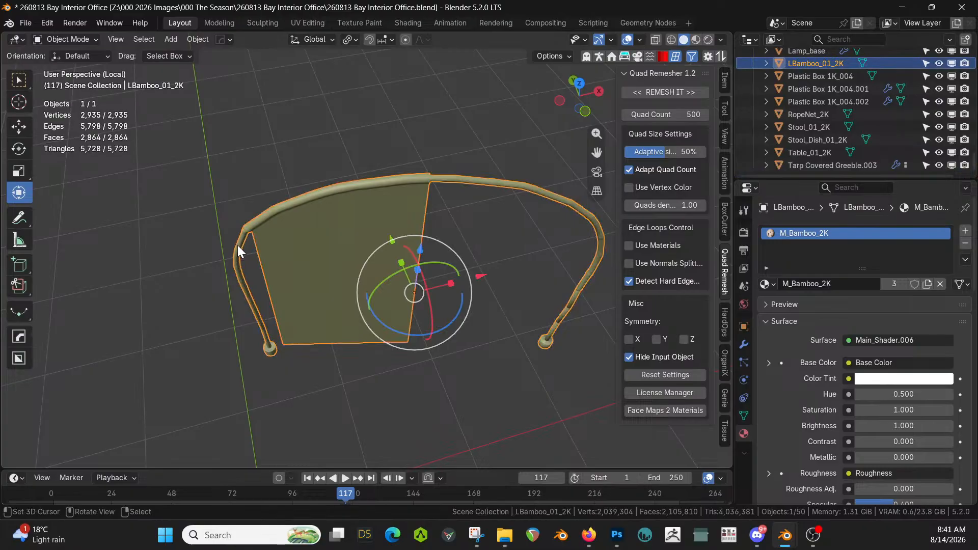
# Mirror the joined panel and frame across the X axis to complete the other half of the curtain
pyautogui.hotkey('alt', 'x')
pyautogui.click(324, 301)
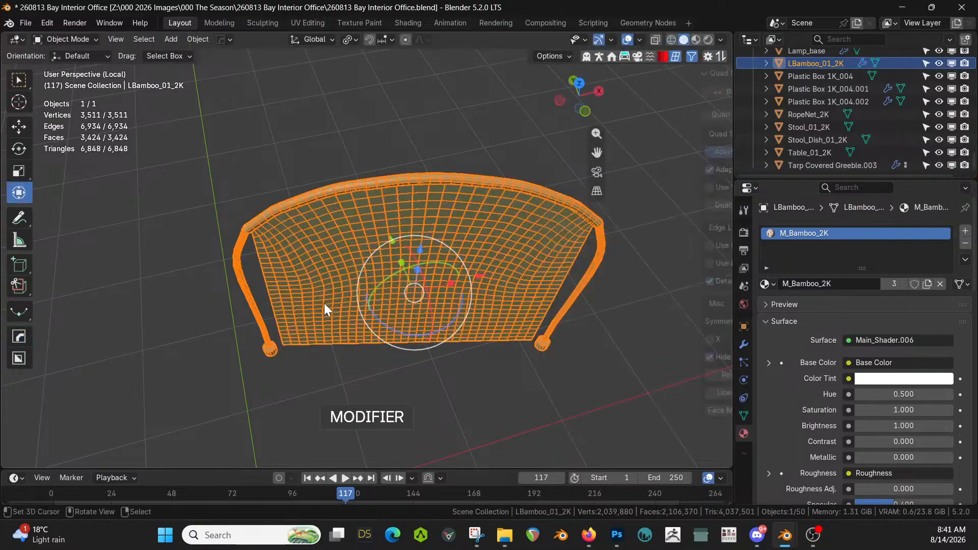
pyautogui.moveTo(326, 299); pyautogui.dragTo(338, 243, button='middle')
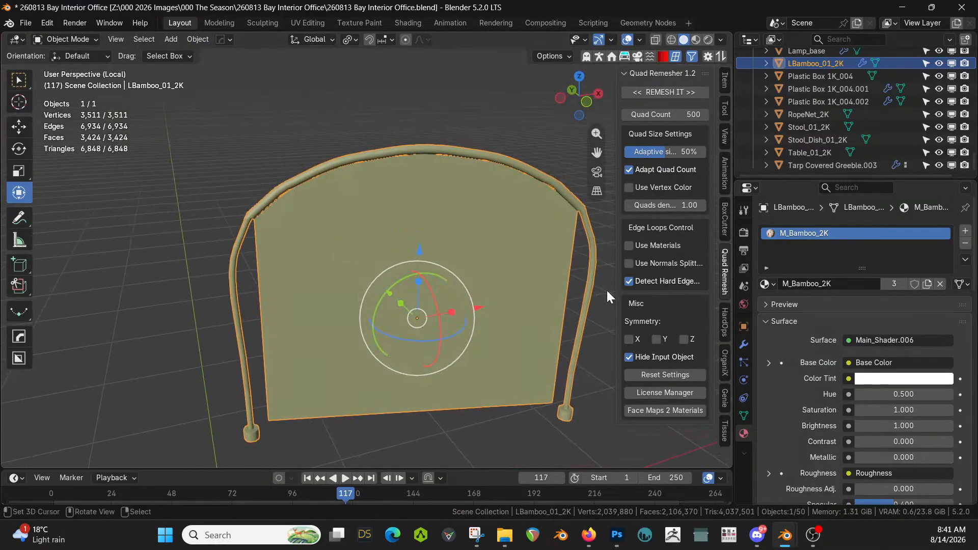
# Apply the mirror modifier and delete a four-face-wide vertical strip down the middle of the curtain
pyautogui.click(744, 344)
pyautogui.click(820, 229)
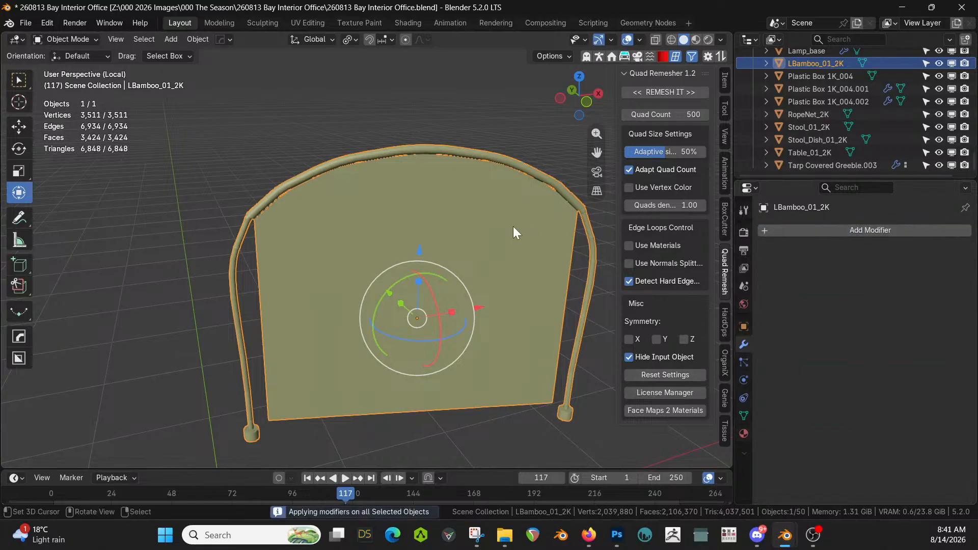
pyautogui.press('Tab')
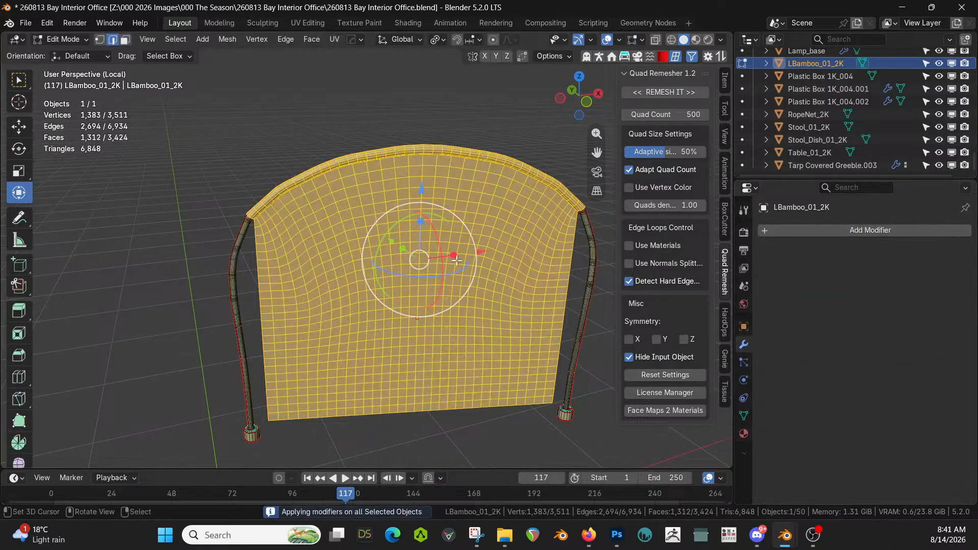
pyautogui.press('3')
pyautogui.hotkey('alt', 'a')
pyautogui.keyDown('alt'); pyautogui.click(417, 177); pyautogui.keyUp('alt')
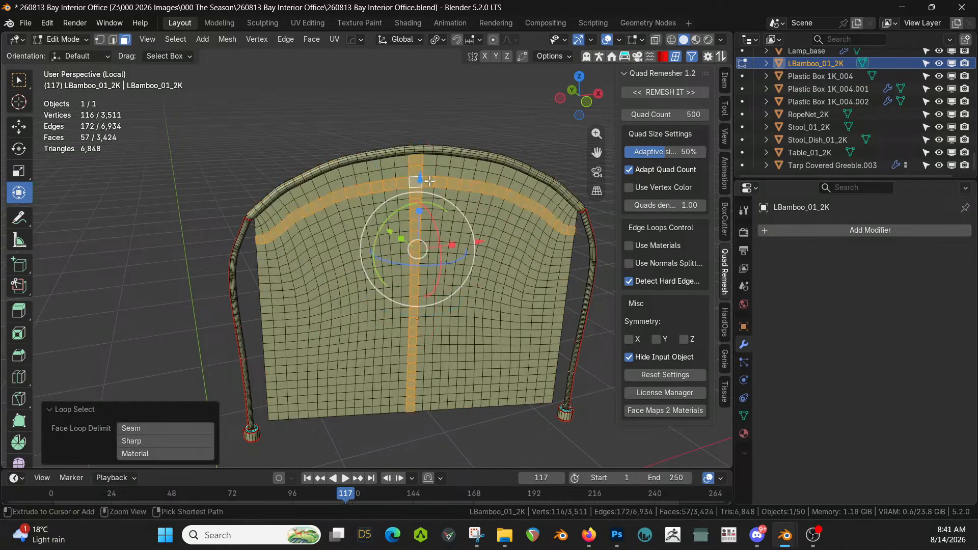
pyautogui.scroll(2, 429, 181)
pyautogui.keyDown('alt'); pyautogui.keyDown('shift'); pyautogui.click(454, 141); pyautogui.keyUp('shift'); pyautogui.keyUp('alt')
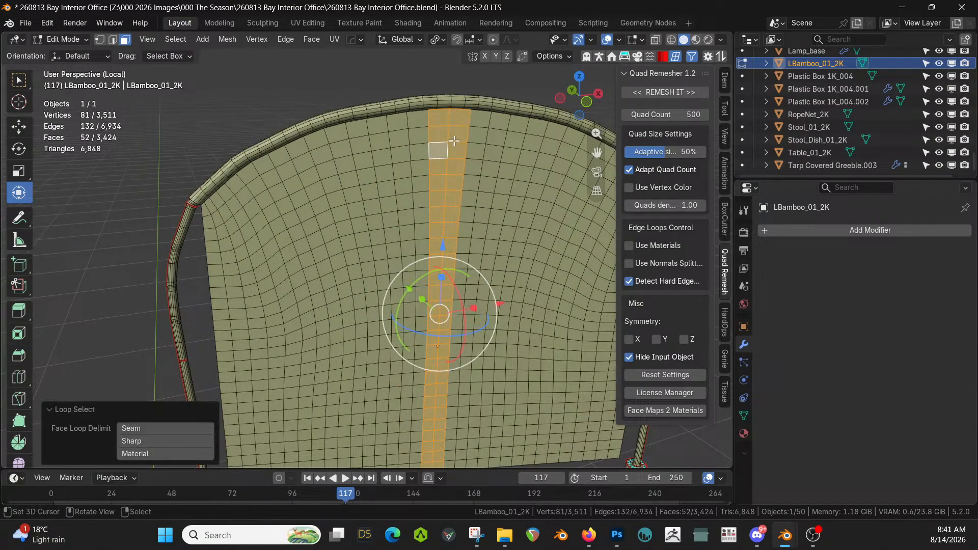
pyautogui.press('ctrl+KP_Add')
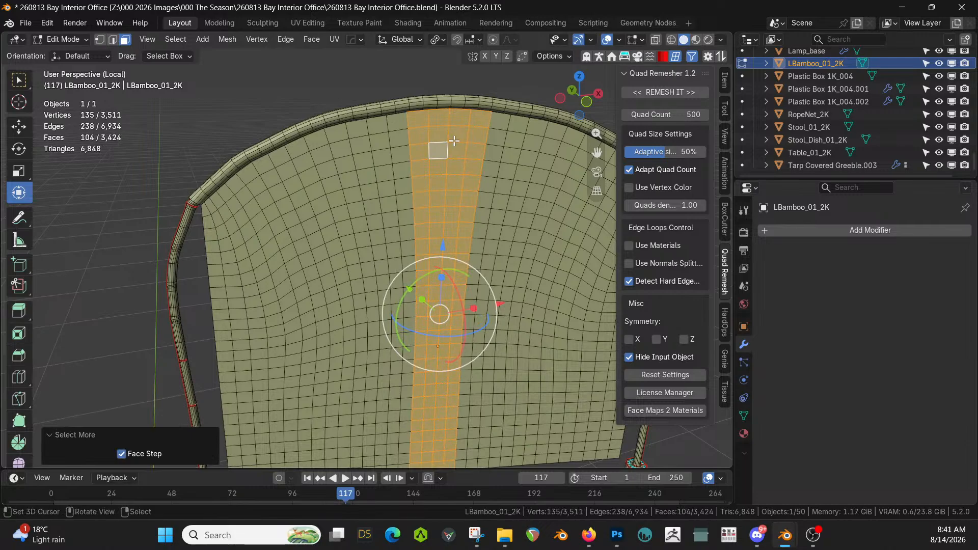
pyautogui.press('x')
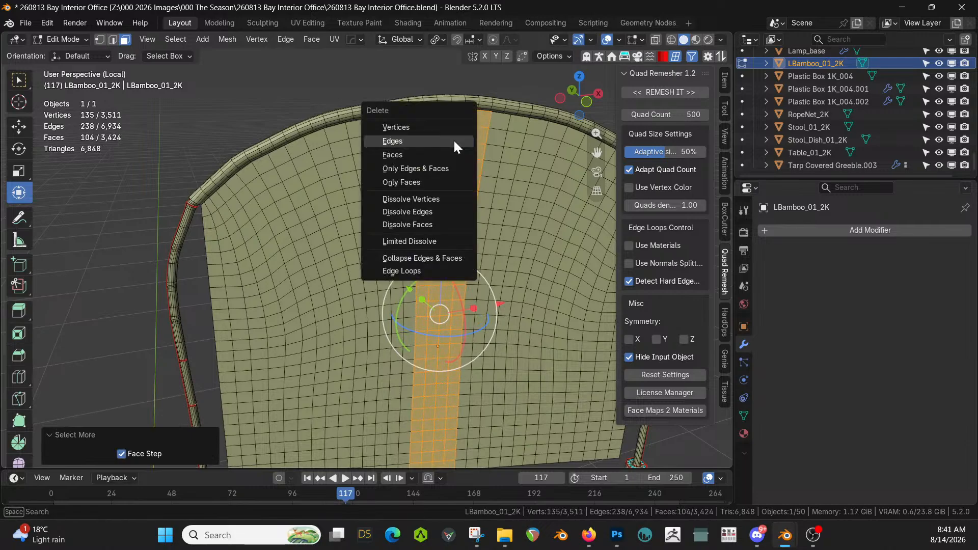
pyautogui.click(427, 155)
pyautogui.moveTo(426, 158); pyautogui.dragTo(415, 189, button='middle')
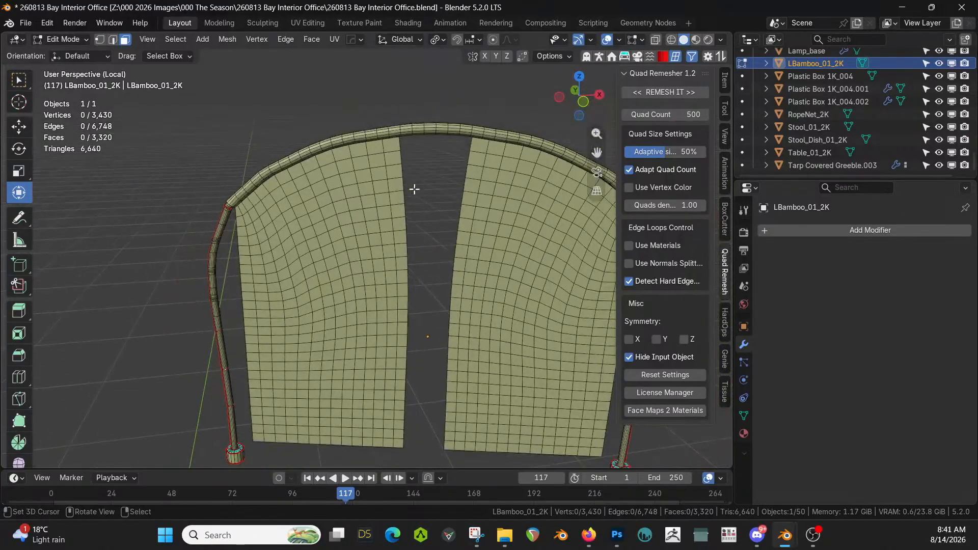
# Separate both curtain panels and their top sleeve from the bamboo frame into their own object
pyautogui.press('a')
pyautogui.click(376, 225)
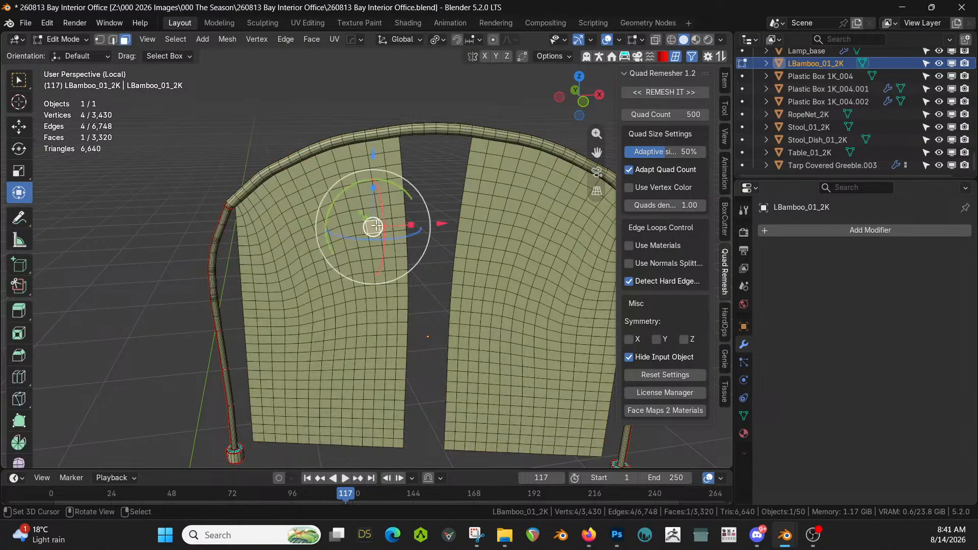
pyautogui.hotkey('ctrl', 'l')
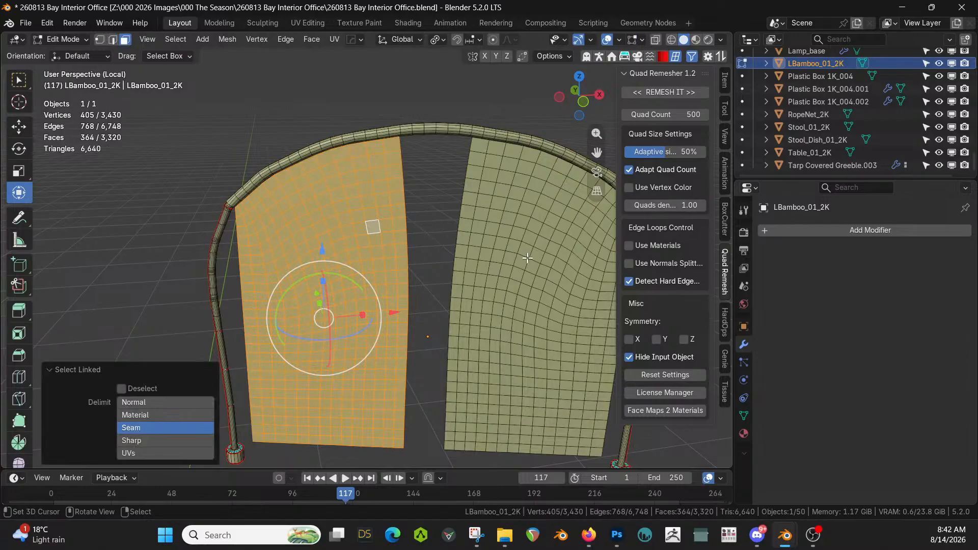
pyautogui.press('l')
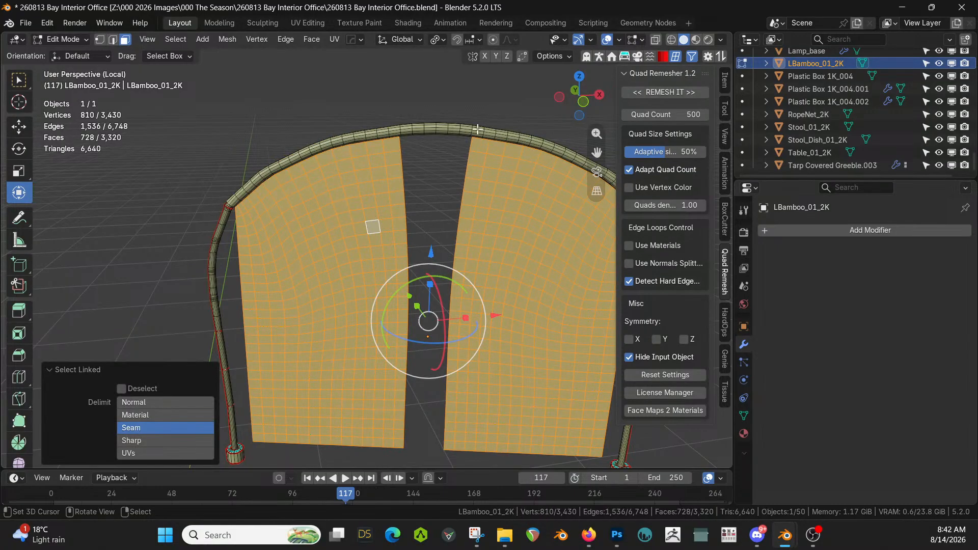
pyautogui.press('l')
pyautogui.press('p')
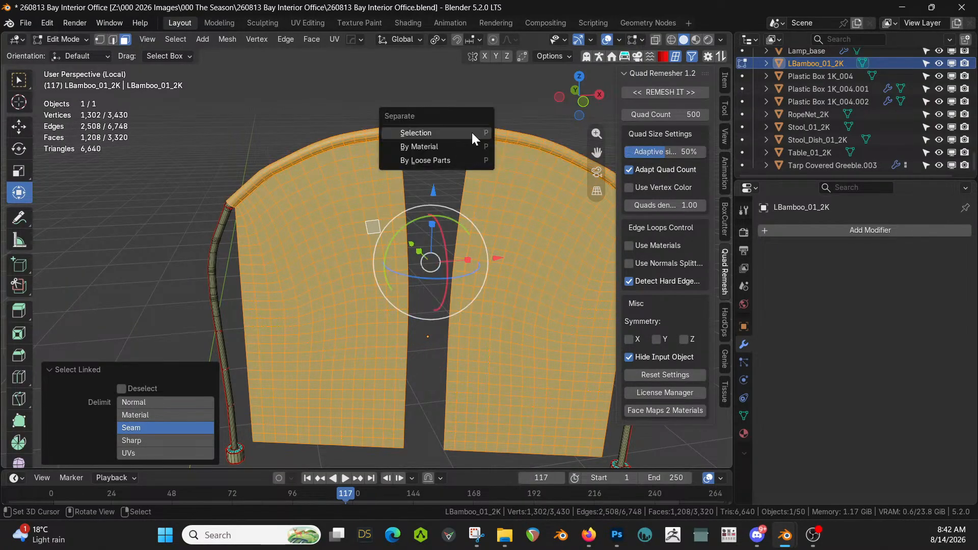
pyautogui.click(472, 131)
pyautogui.press('Tab')
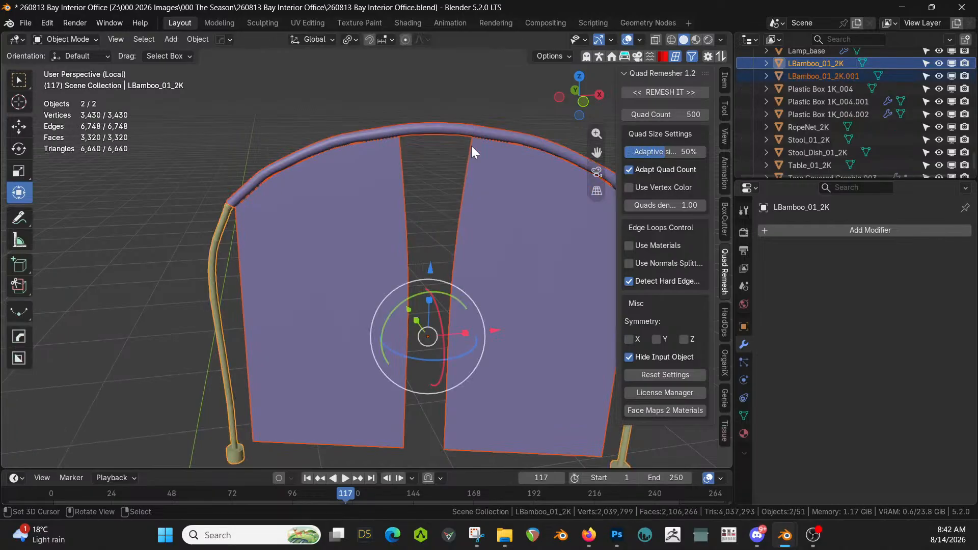
# Merge all vertices of the separated curtain object by distance, using a merge distance of 0.0061 m
pyautogui.click(362, 217)
pyautogui.press('Tab')
pyautogui.press('a')
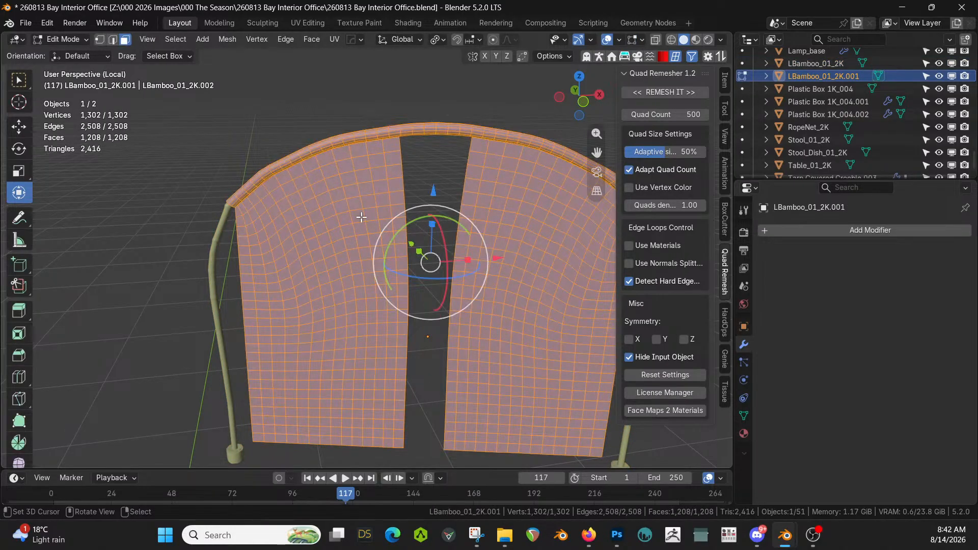
pyautogui.press('m')
pyautogui.click(360, 216)
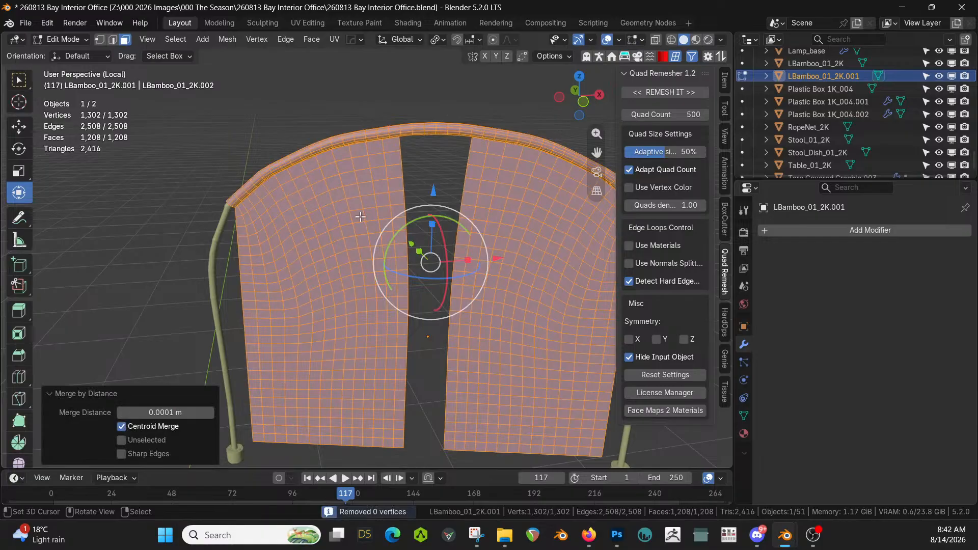
pyautogui.moveTo(162, 411)
pyautogui.mouseDown()
pyautogui.moveTo(204, 412)
pyautogui.moveTo(165, 411)
pyautogui.mouseUp()
pyautogui.scroll(2, 292, 277)
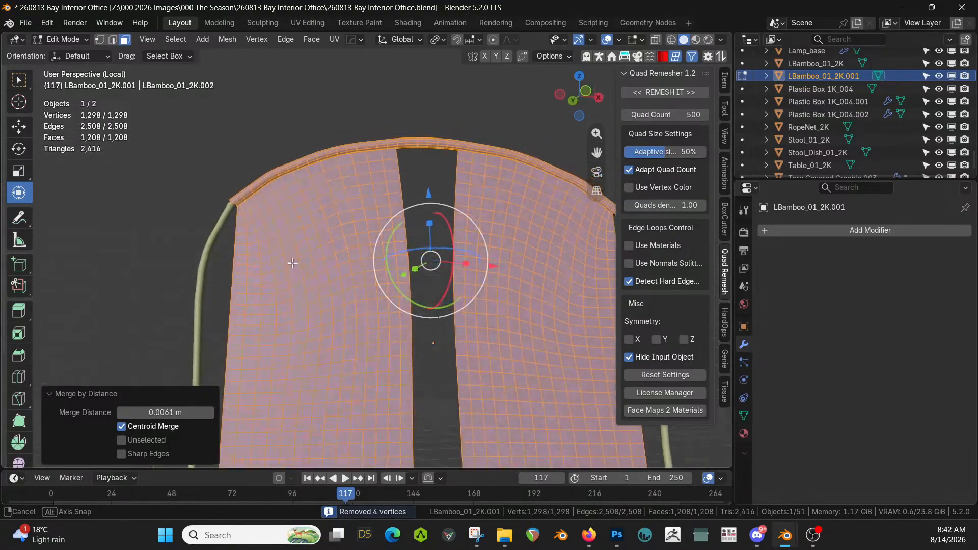
pyautogui.moveTo(292, 276); pyautogui.dragTo(305, 344, button='middle')
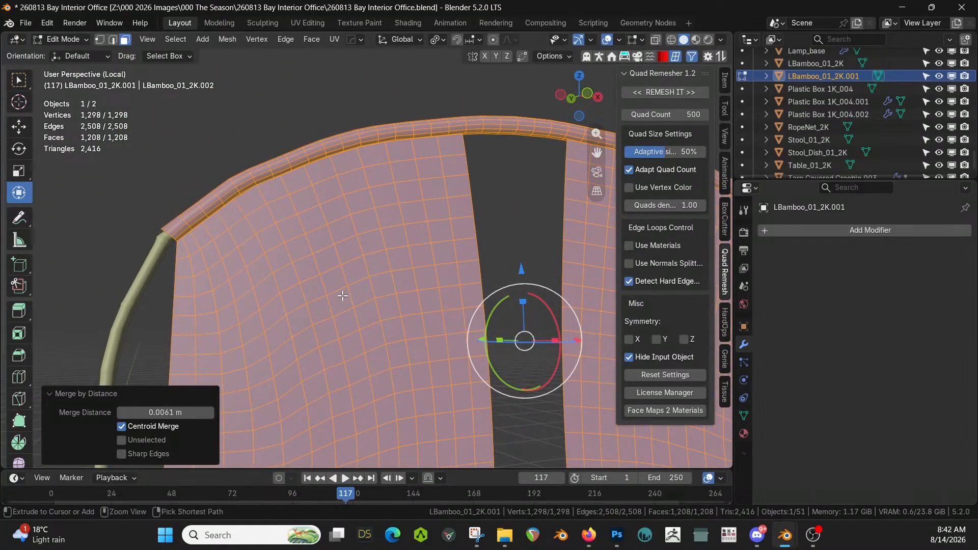
# Undo the curtain's vertex merge, separation, middle strip deletion and mirror modifier application
pyautogui.press('Tab')
pyautogui.hotkey('ctrl', 'j')
pyautogui.press('Tab')
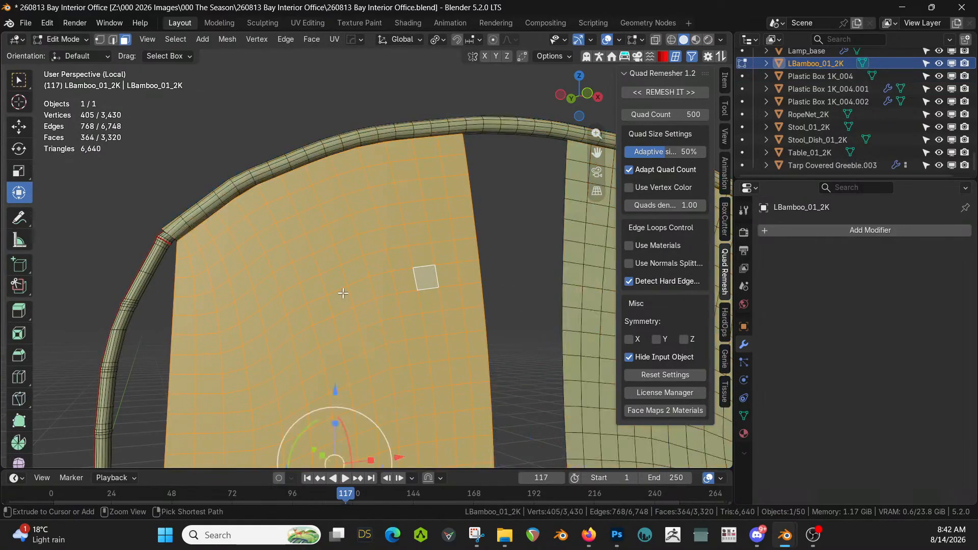
pyautogui.hotkey('ctrl', 'z')
pyautogui.hotkey('ctrl', 'z')
pyautogui.hotkey('ctrl', 'z')
pyautogui.hotkey('ctrl', 'z')
pyautogui.hotkey('ctrl', 'z')
pyautogui.hotkey('ctrl', 'z')
pyautogui.hotkey('ctrl', 'z')
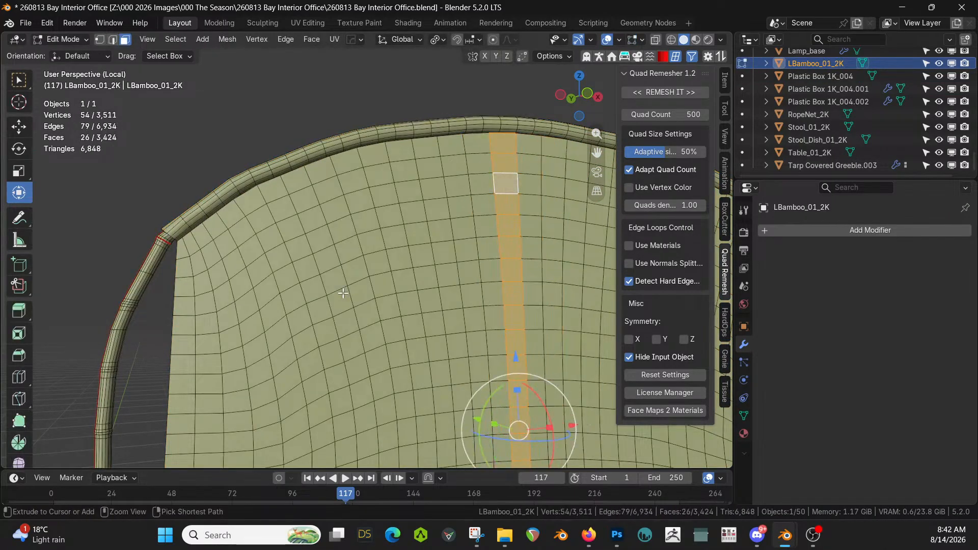
pyautogui.hotkey('ctrl', 'z')
pyautogui.hotkey('ctrl', 'z')
pyautogui.hotkey('ctrl', 'z')
pyautogui.hotkey('ctrl', 'z')
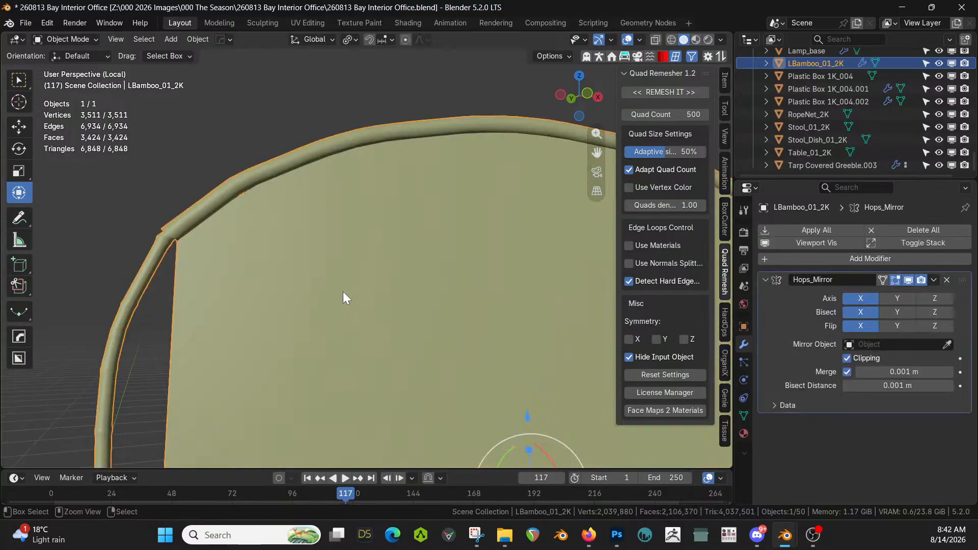
# Undo the mirror modifier and the join of the remeshed curtain with the bamboo frame, and select the curtain alone
pyautogui.hotkey('ctrl', 'z')
pyautogui.hotkey('ctrl', 'z')
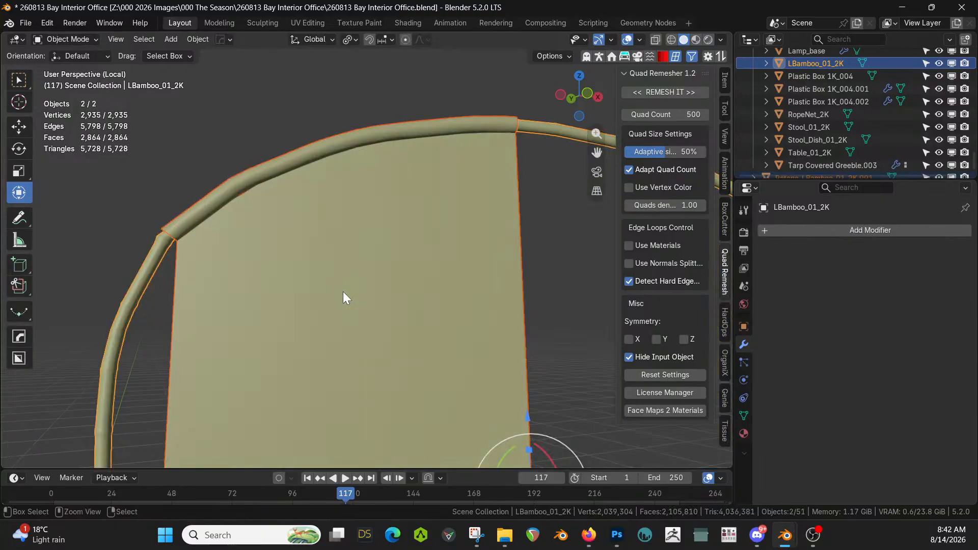
pyautogui.hotkey('ctrl', 'z')
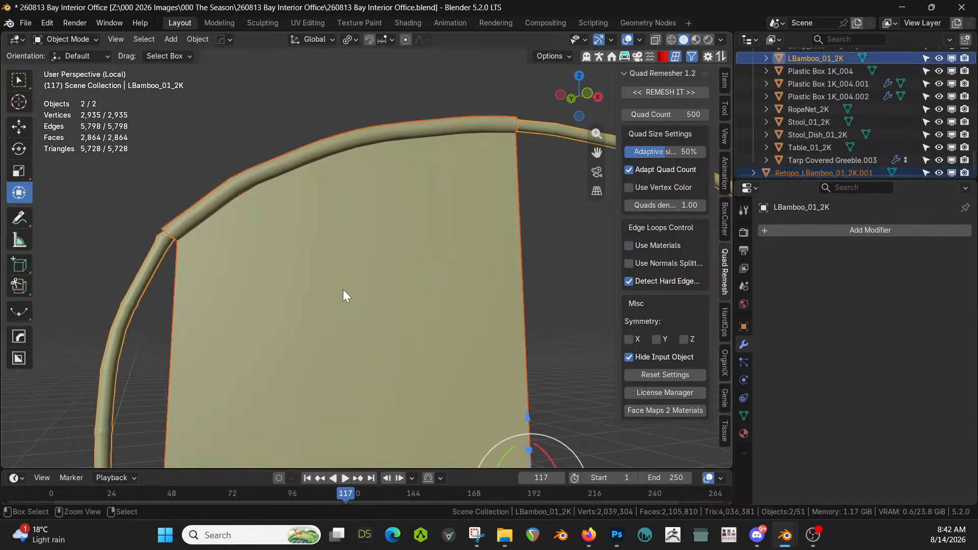
pyautogui.press('Tab')
pyautogui.press('Tab')
pyautogui.click(344, 290)
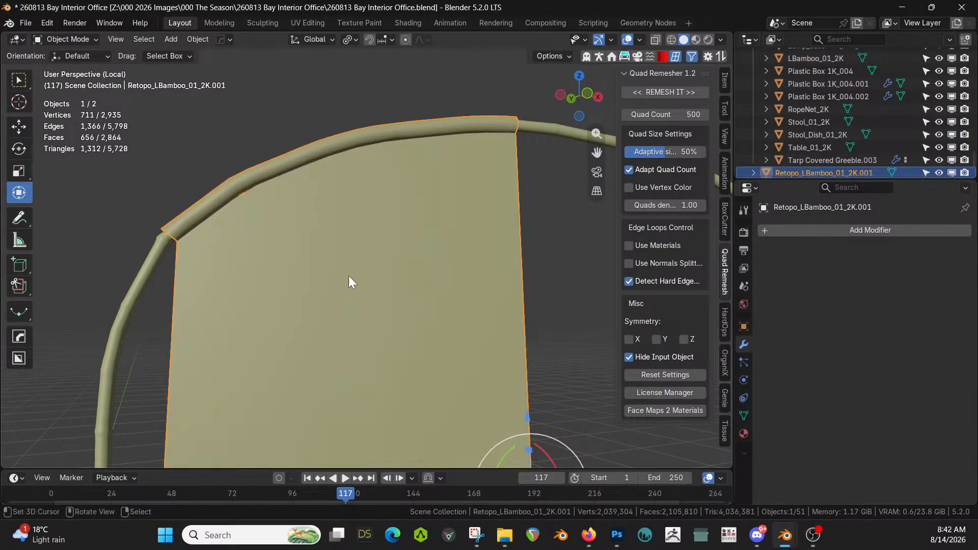
pyautogui.press('Tab')
pyautogui.press('Tab')
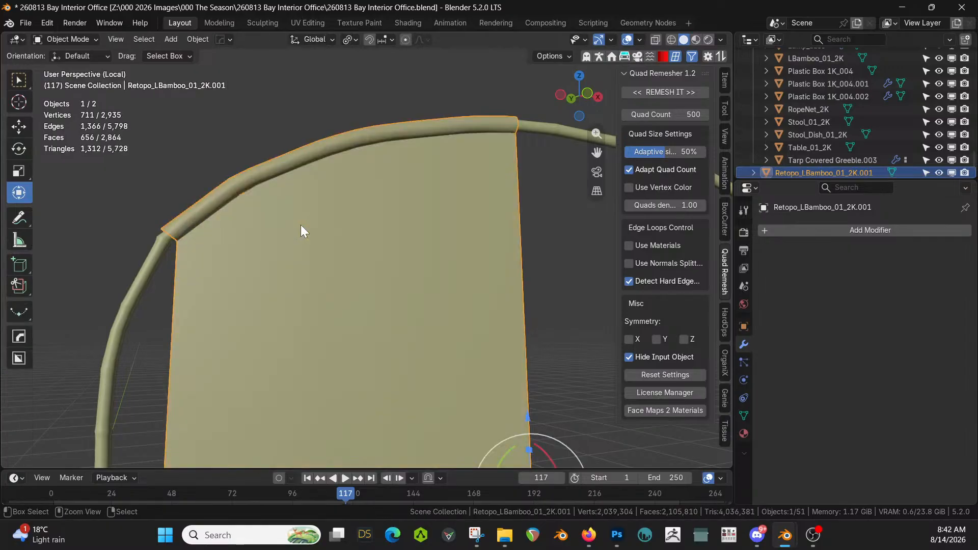
# Undo the quad remesh of the curtain to bring back the original LBamboo_01_2K.001 mesh
pyautogui.hotkey('ctrl', 'z')
pyautogui.hotkey('ctrl', 'z')
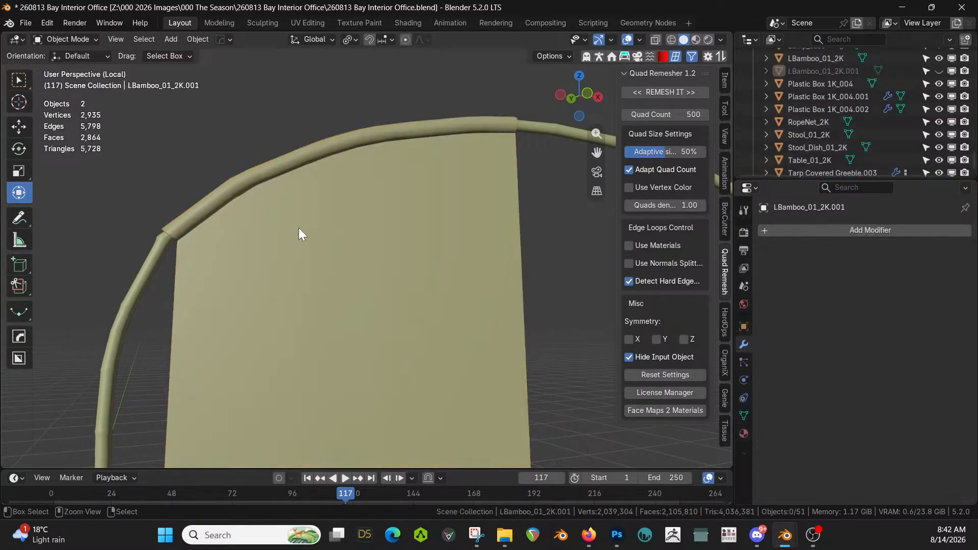
pyautogui.hotkey('ctrl', 'shift', 'z')
pyautogui.hotkey('ctrl', 'shift', 'z')
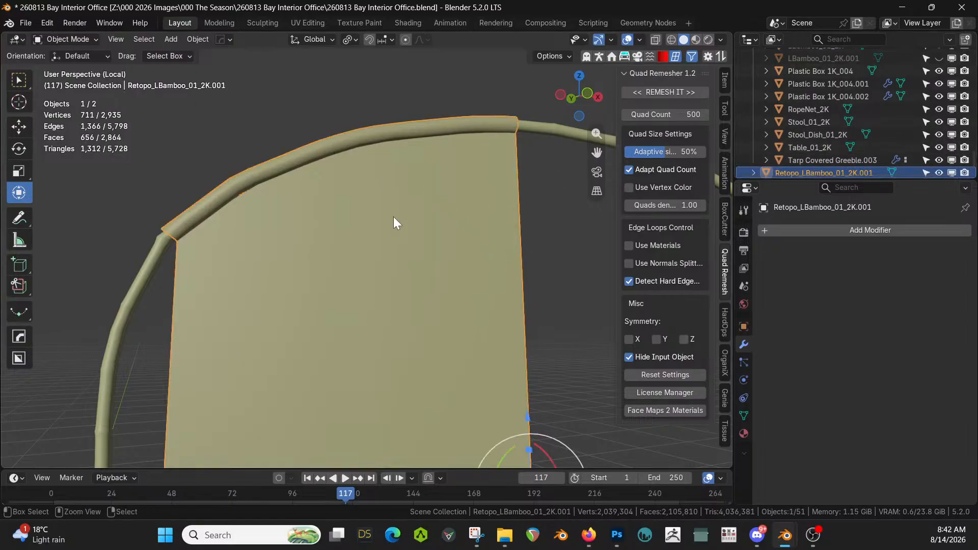
pyautogui.hotkey('ctrl', 'z')
pyautogui.hotkey('ctrl', 'shift', 'z')
pyautogui.hotkey('ctrl', 'z')
pyautogui.hotkey('ctrl', 'z')
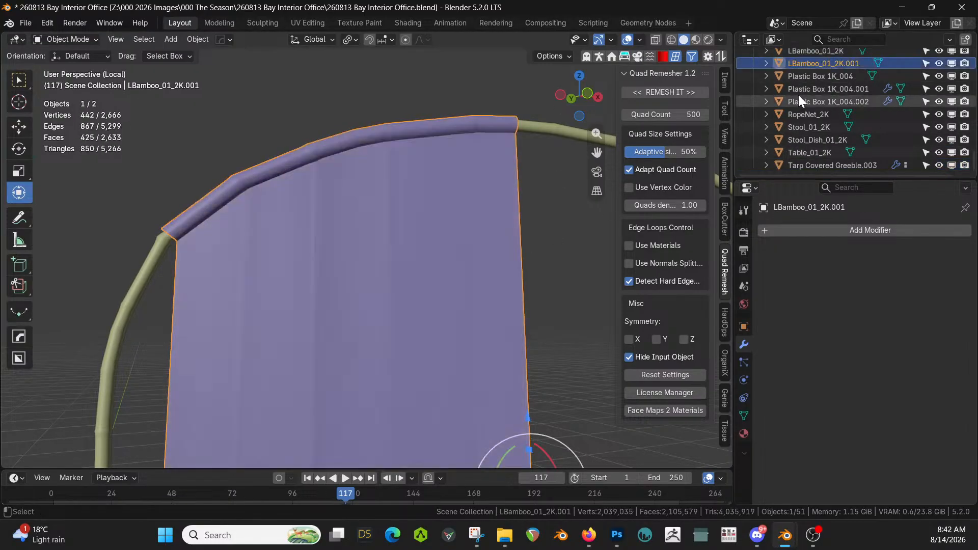
# Select all linked faces of the curtain mesh, delimited by seam
pyautogui.press('Tab')
pyautogui.click(360, 265)
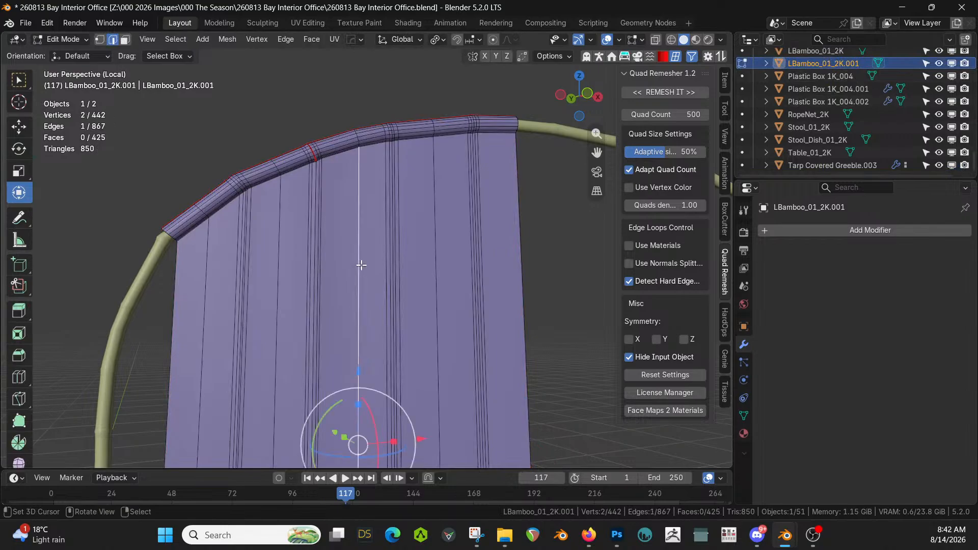
pyautogui.press('3')
pyautogui.click(361, 262)
pyautogui.hotkey('ctrl', 'l')
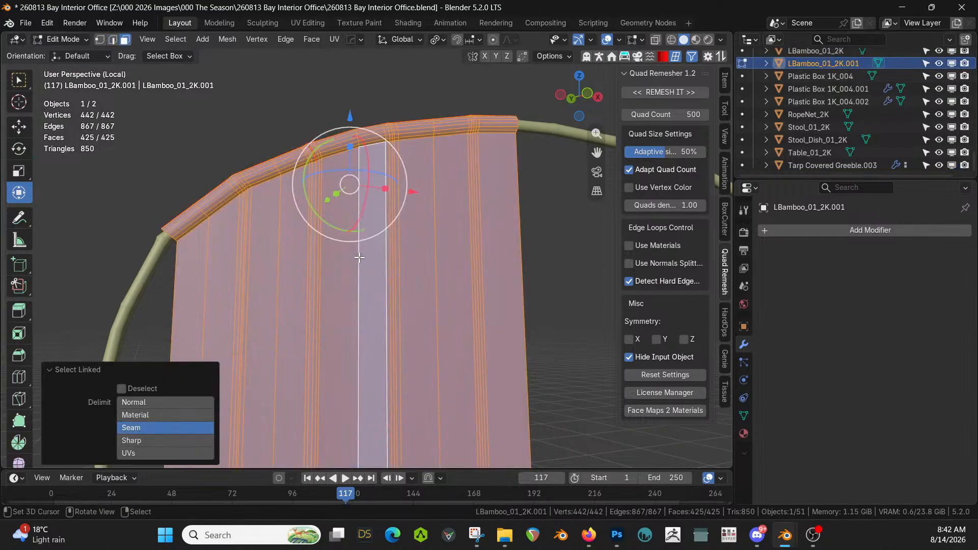
pyautogui.moveTo(359, 257); pyautogui.dragTo(359, 227, button='middle')
pyautogui.press('Tab')
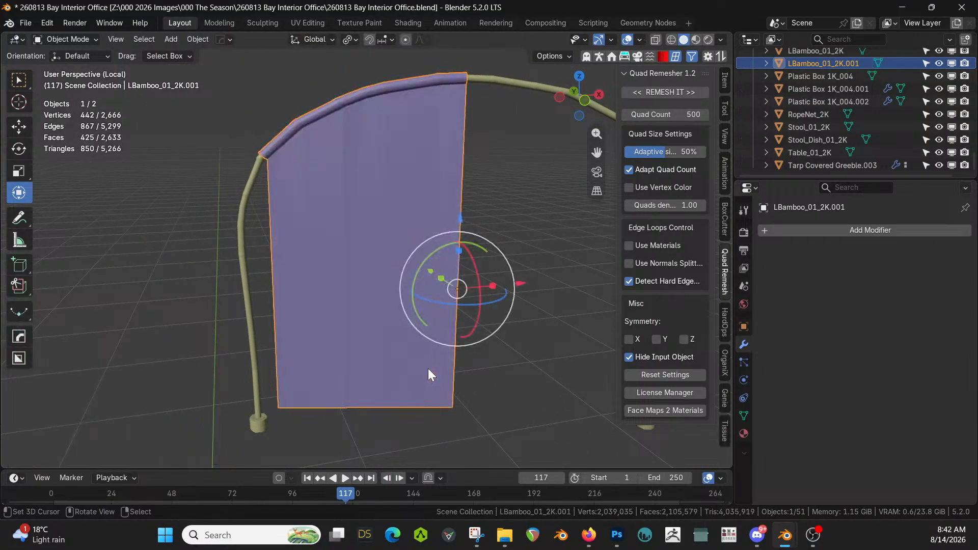
# Add 32 evenly spaced horizontal loop cuts across the curtain panel, without sliding them
pyautogui.press('Tab')
pyautogui.rightClick(430, 372)
pyautogui.hotkey('ctrl', 'r')
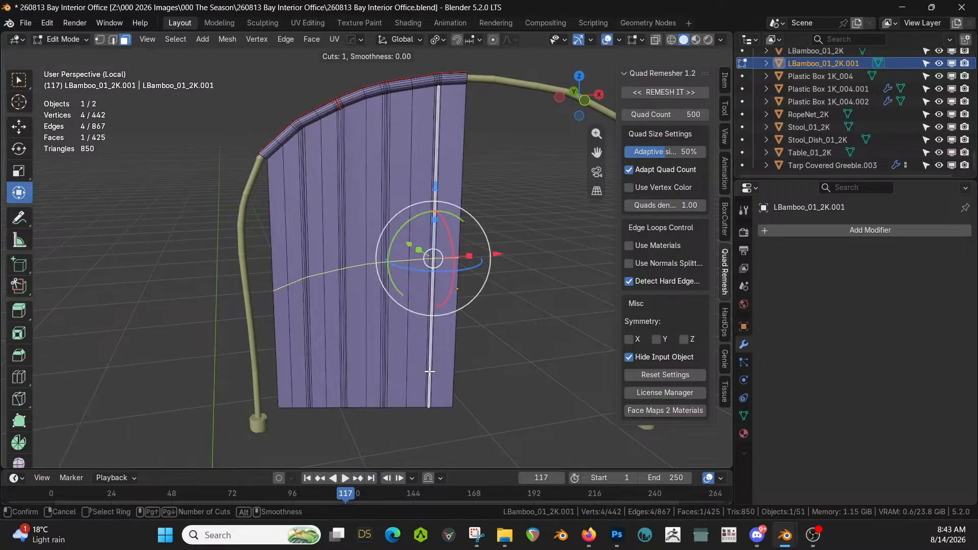
pyautogui.scroll(7, 429, 372)
pyautogui.scroll(10, 405, 338)
pyautogui.scroll(11, 405, 338)
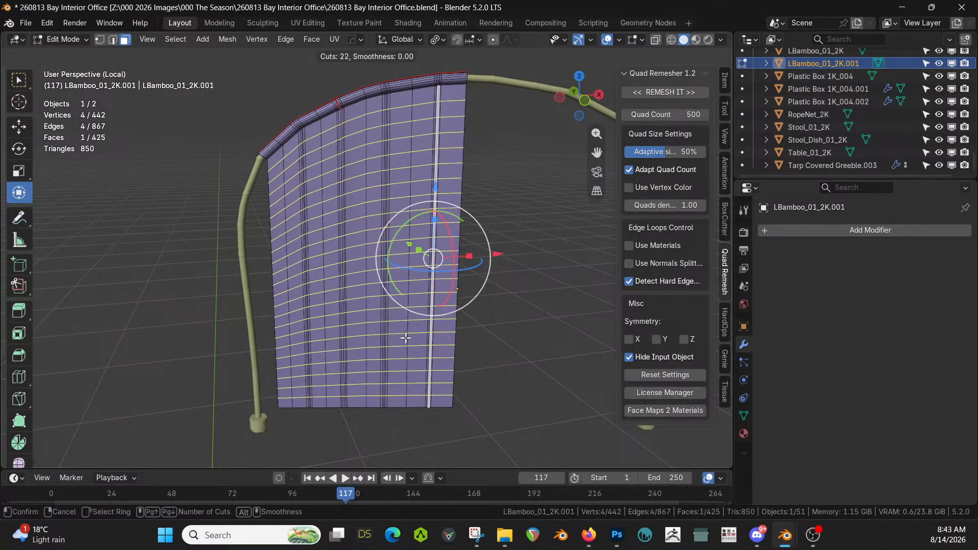
pyautogui.scroll(1, 405, 338)
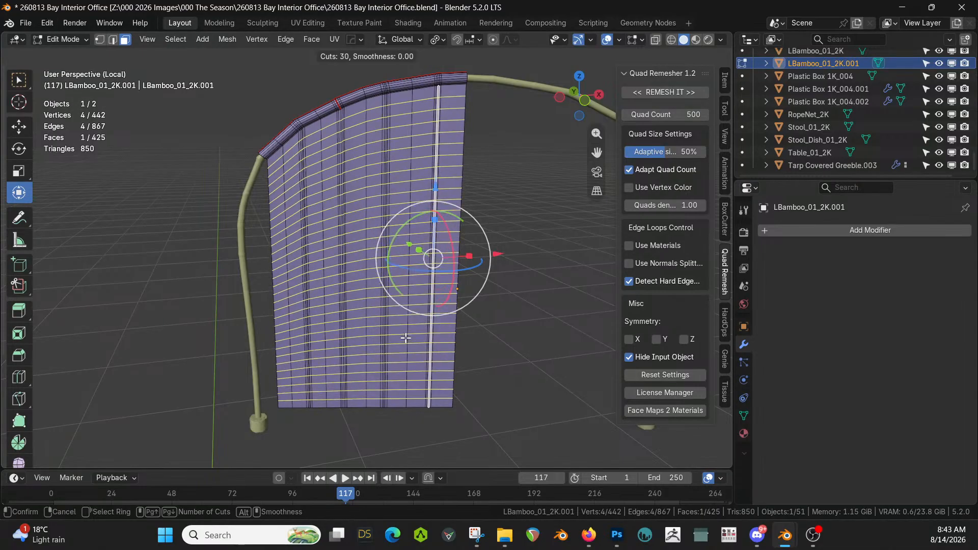
pyautogui.scroll(2, 405, 338)
pyautogui.click(405, 338)
pyautogui.rightClick(406, 337)
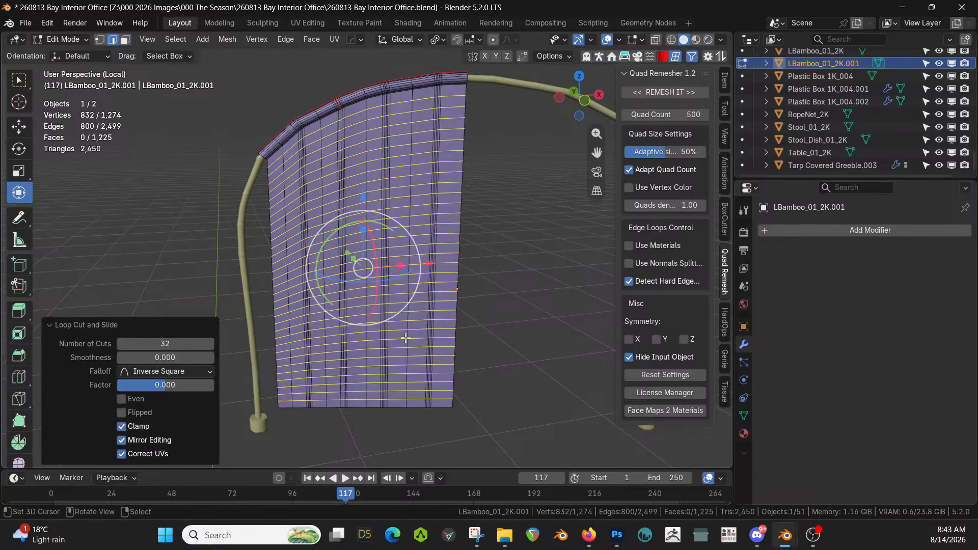
# Delete the vertical face strip along the curtain's inner edge, together with the sleeve faces above it
pyautogui.press('Tab')
pyautogui.moveTo(406, 337); pyautogui.dragTo(563, 308, button='middle')
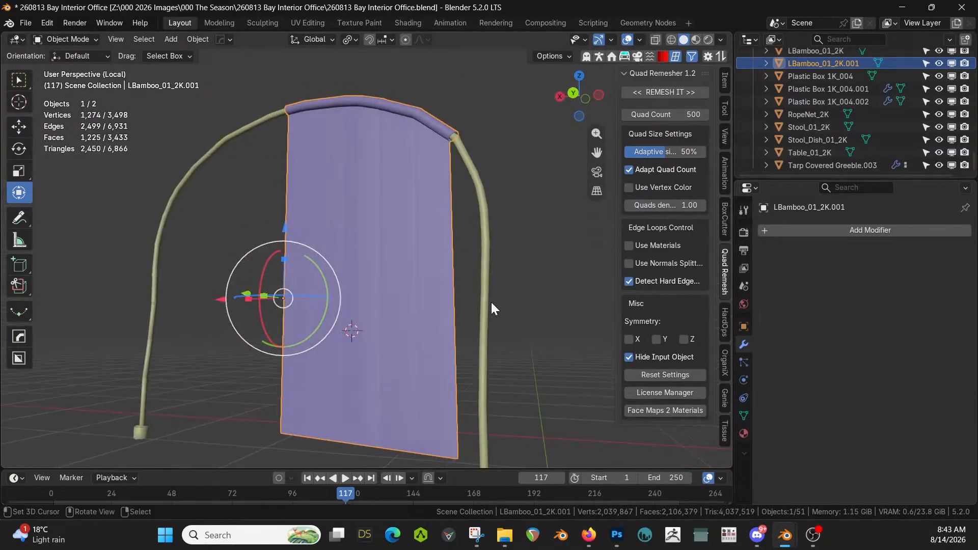
pyautogui.moveTo(492, 306); pyautogui.dragTo(496, 331, button='middle')
pyautogui.press('Tab')
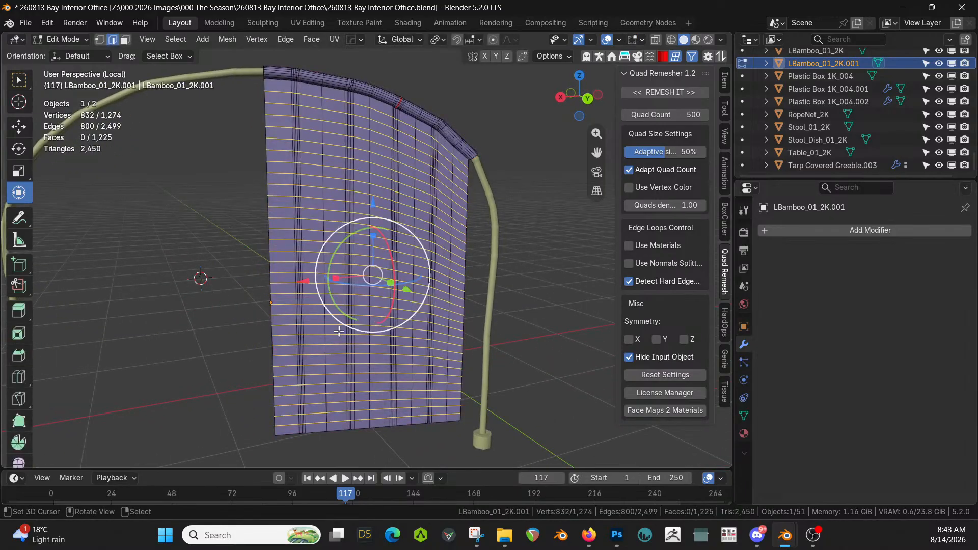
pyautogui.press('3')
pyautogui.keyDown('alt'); pyautogui.click(283, 144); pyautogui.keyUp('alt')
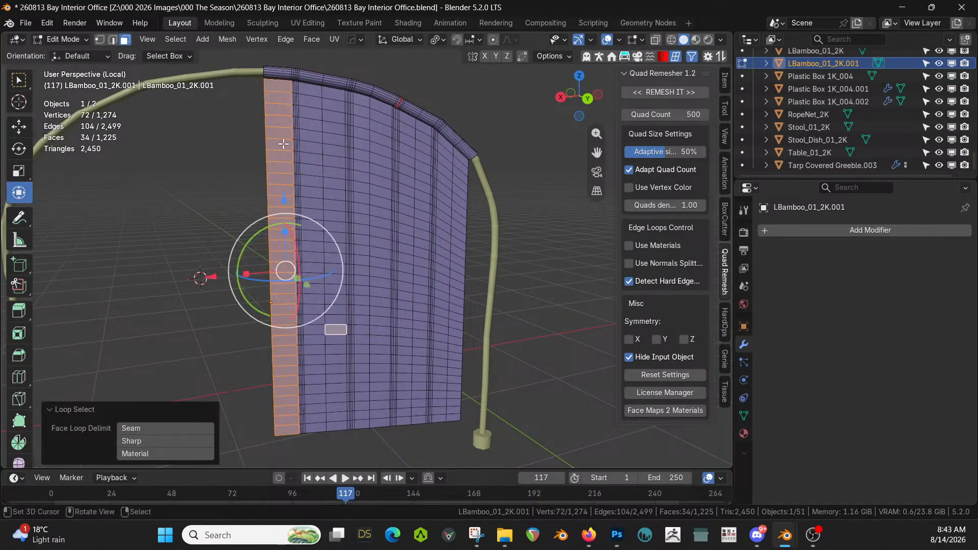
pyautogui.keyDown('alt'); pyautogui.keyDown('shift'); pyautogui.click(271, 75); pyautogui.keyUp('shift'); pyautogui.keyUp('alt')
pyautogui.press('x')
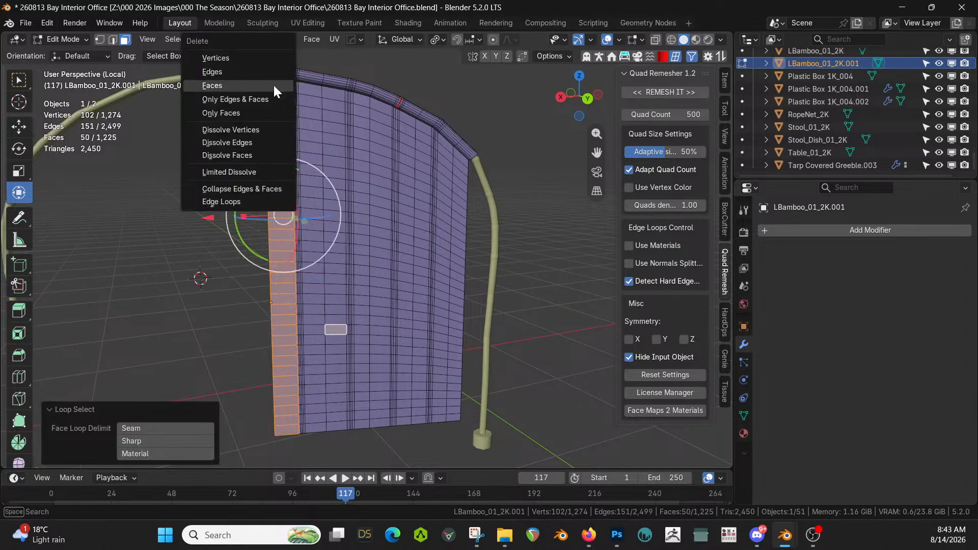
pyautogui.click(273, 85)
# Try a level 1 subdivision on the curtain object and undo it
pyautogui.moveTo(275, 86); pyautogui.dragTo(324, 114, button='middle')
pyautogui.scroll(3, 344, 175)
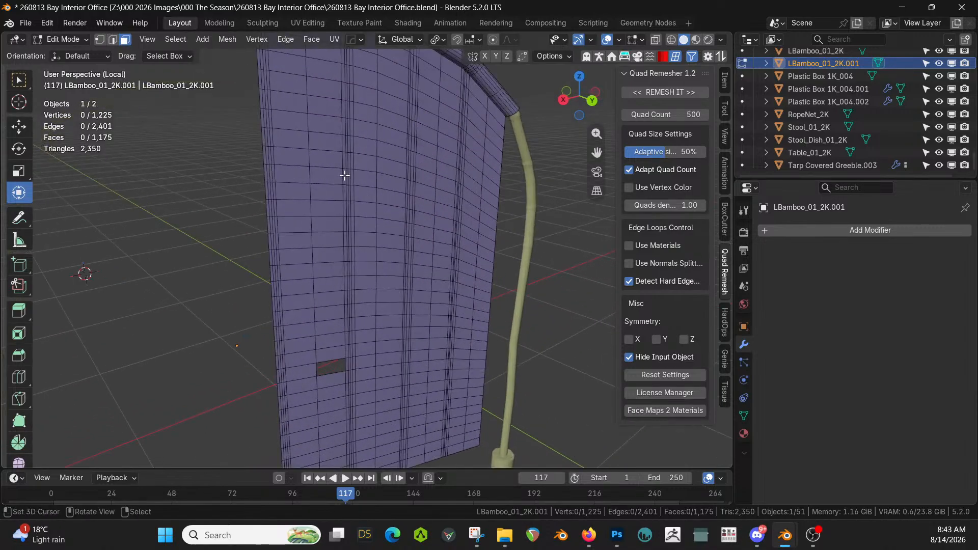
pyautogui.scroll(2, 356, 182)
pyautogui.keyDown('shift'); pyautogui.moveTo(367, 172); pyautogui.dragTo(342, 443, button='middle'); pyautogui.keyUp('shift')
pyautogui.moveTo(339, 377); pyautogui.dragTo(361, 319, button='middle')
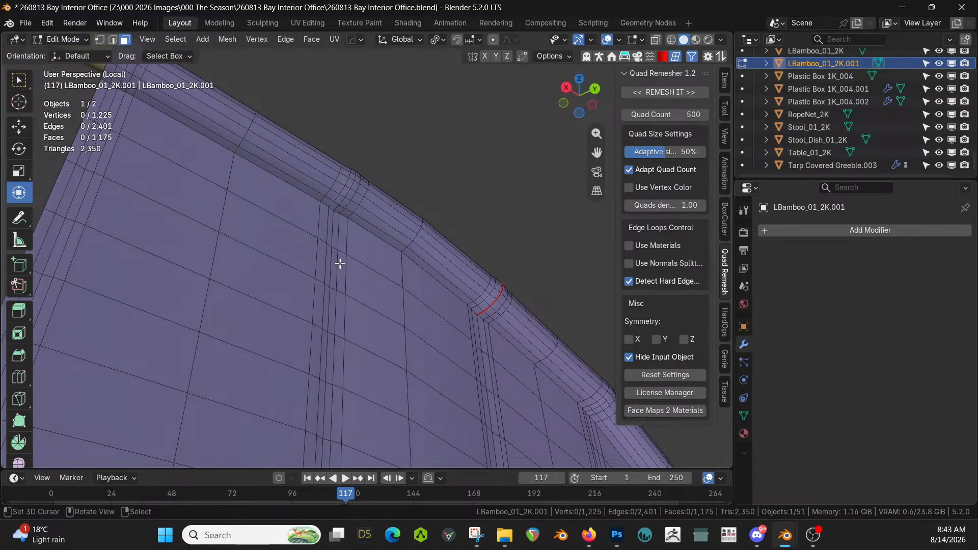
pyautogui.press('Tab')
pyautogui.scroll(-6, 344, 269)
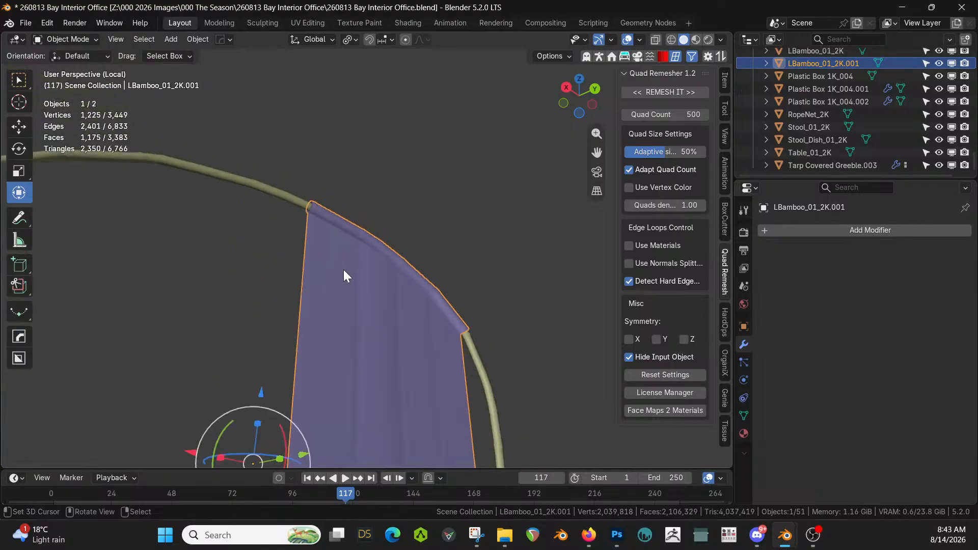
pyautogui.hotkey('ctrl', '1')
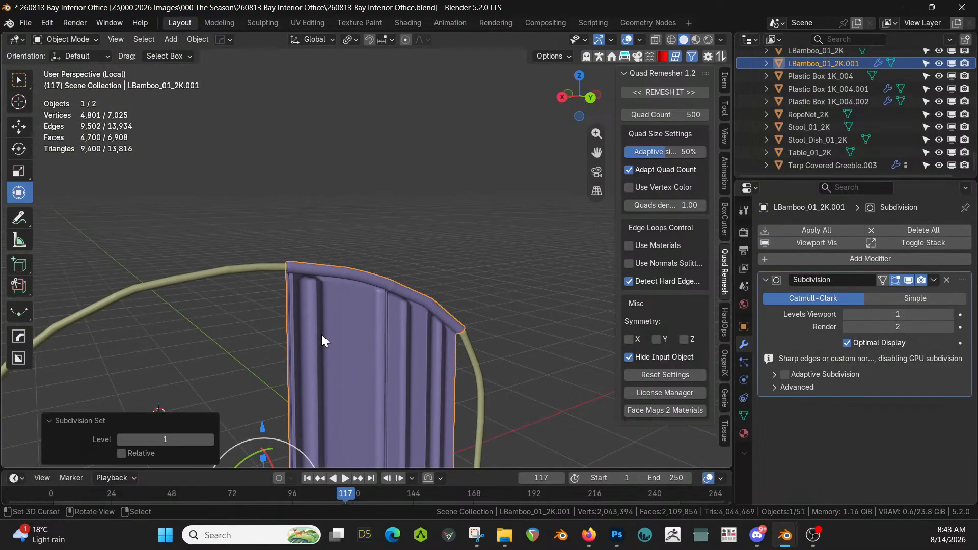
pyautogui.keyDown('shift'); pyautogui.moveTo(322, 334); pyautogui.dragTo(368, 174, button='middle'); pyautogui.keyUp('shift')
pyautogui.hotkey('ctrl', 'z')
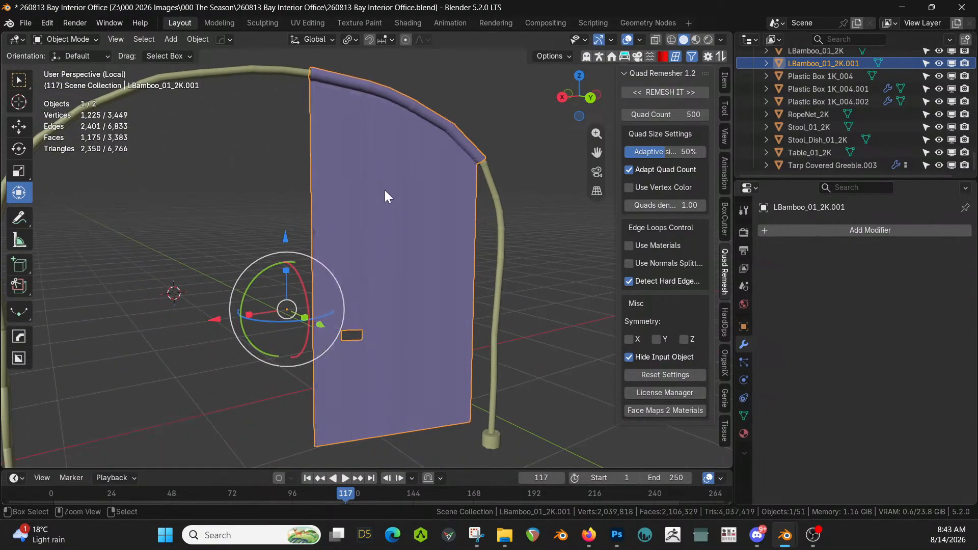
# Run the HardOps Clean Mesh operation on the curtain with a 0.5° dissolve angle and inspect the mesh
pyautogui.press('q')
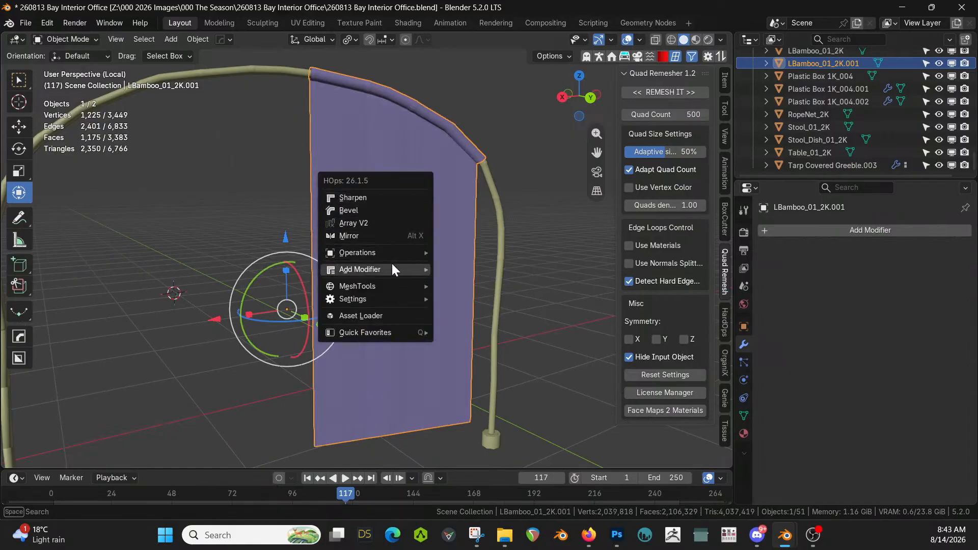
pyautogui.moveTo(392, 255)
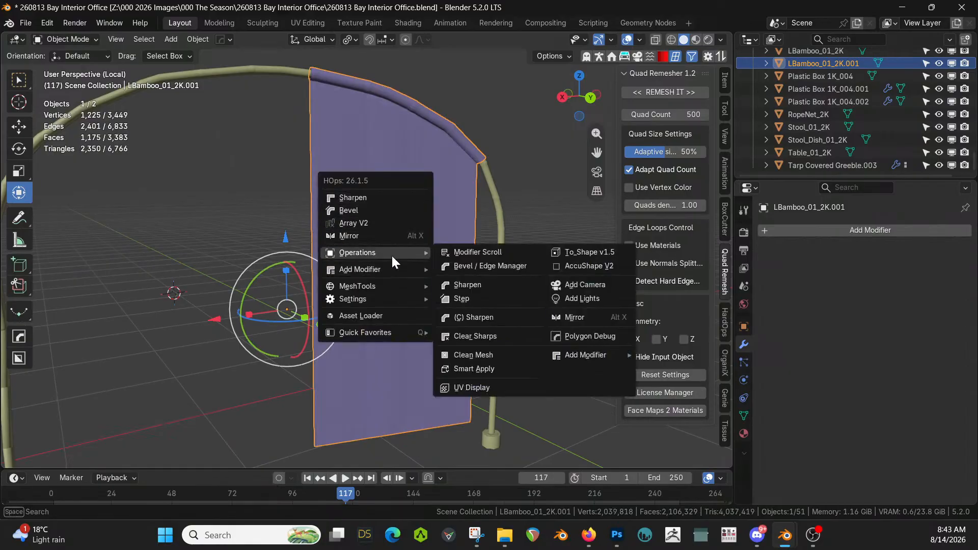
pyautogui.click(480, 353)
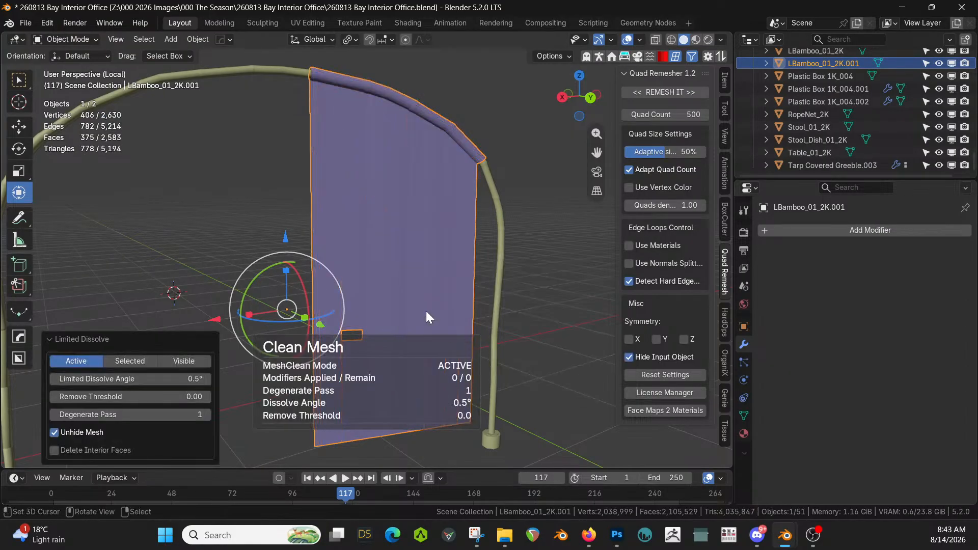
pyautogui.press('Tab')
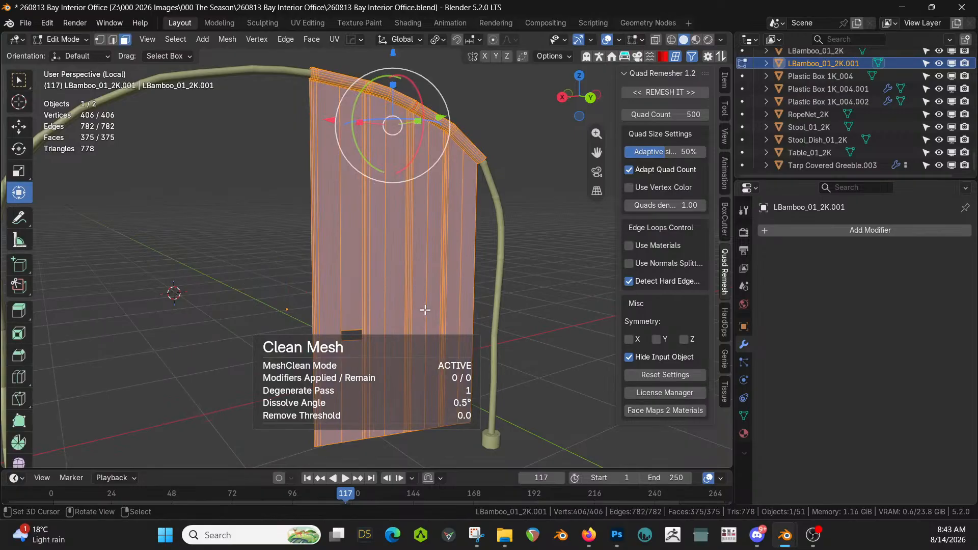
pyautogui.moveTo(426, 310); pyautogui.dragTo(375, 357, button='middle')
pyautogui.scroll(3, 396, 336)
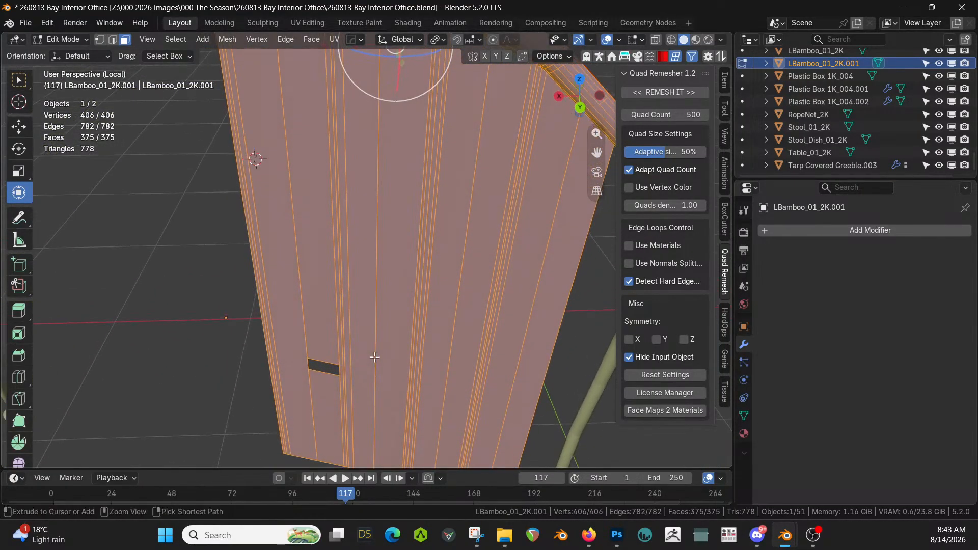
# Undo the Clean Mesh operation and the inner-edge face deletion, keeping the curtain's horizontal loop cuts
pyautogui.hotkey('ctrl', 'z')
pyautogui.hotkey('ctrl', 'z')
pyautogui.hotkey('ctrl', 'z')
pyautogui.hotkey('ctrl', 'z')
pyautogui.hotkey('ctrl', 'z')
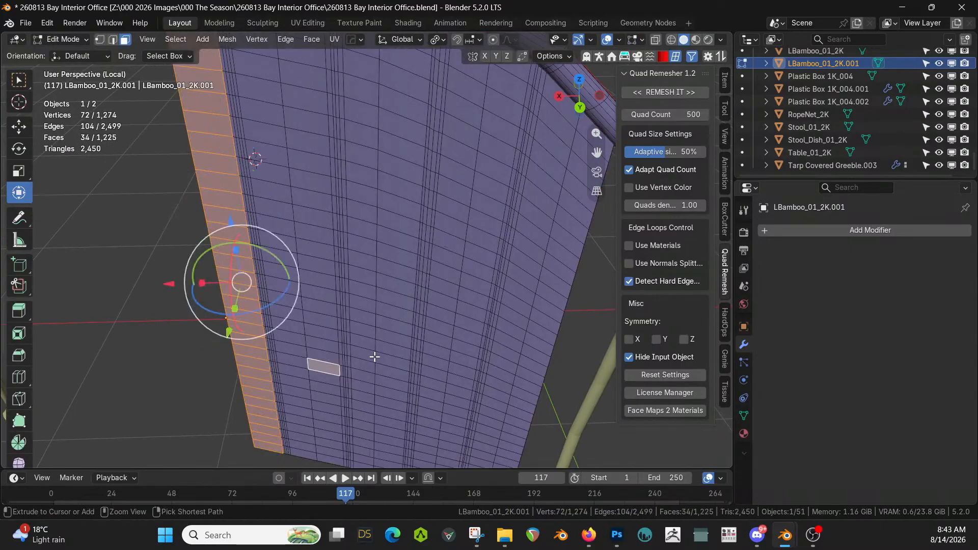
pyautogui.hotkey('ctrl', 'z')
pyautogui.hotkey('ctrl', 'z')
pyautogui.hotkey('ctrl', 'z')
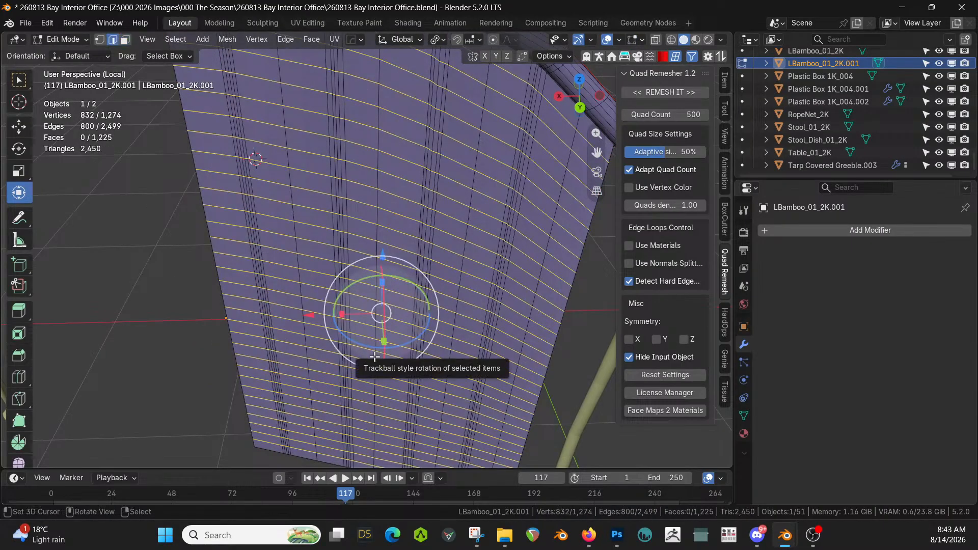
pyautogui.hotkey('ctrl', 'z')
pyautogui.hotkey('ctrl', 'z')
pyautogui.hotkey('ctrl', 'z')
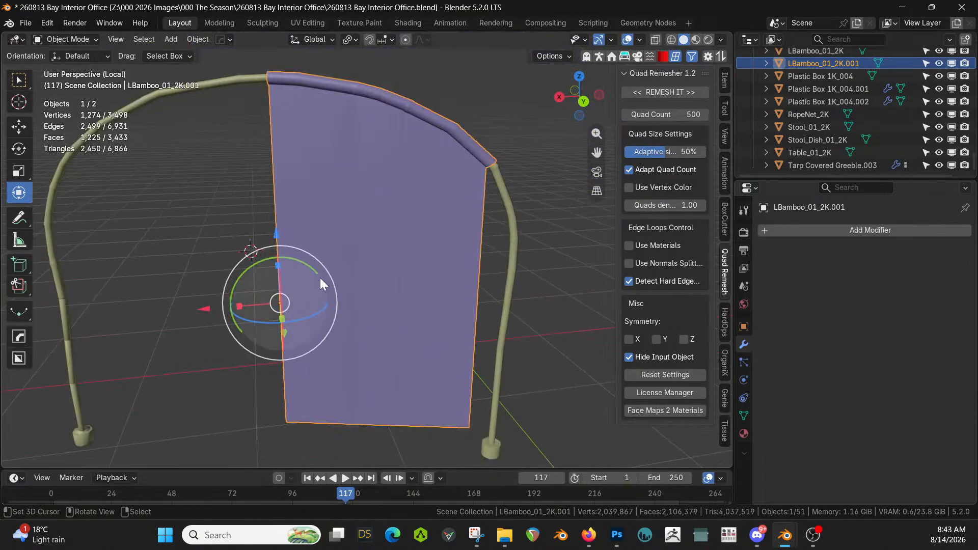
# Delete only the vertical face strip along the curtain's inner edge and the ring of sleeve faces above it
pyautogui.press('Tab')
pyautogui.keyDown('alt'); pyautogui.click(289, 234); pyautogui.keyUp('alt')
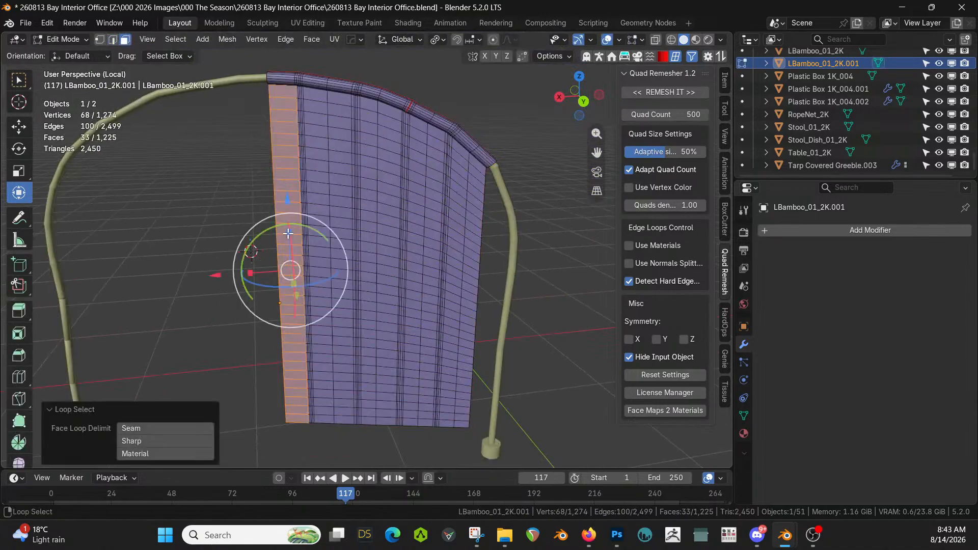
pyautogui.keyDown('alt'); pyautogui.keyDown('shift'); pyautogui.click(278, 75); pyautogui.keyUp('shift'); pyautogui.keyUp('alt')
pyautogui.press('x')
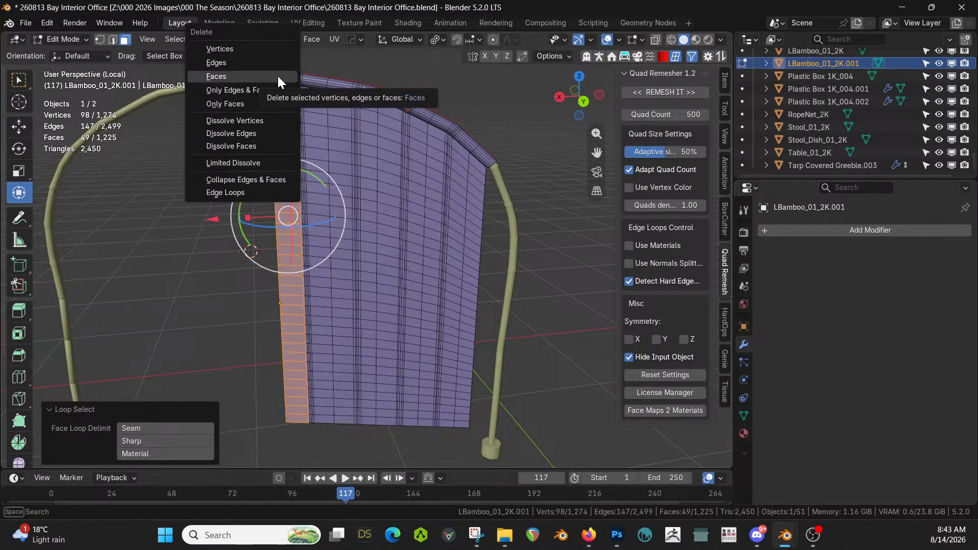
pyautogui.click(234, 75)
pyautogui.press('Tab')
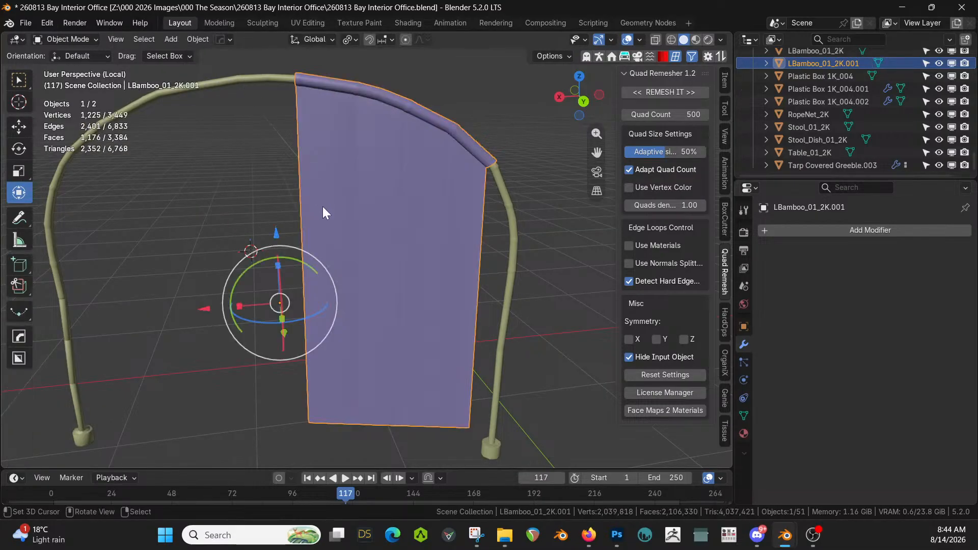
# Mirror the curtain on the X axis with HardOps Mirror, using the bamboo frame as the mirror object
pyautogui.moveTo(323, 206); pyautogui.dragTo(356, 256, button='middle')
pyautogui.keyDown('shift'); pyautogui.click(515, 233); pyautogui.keyUp('shift')
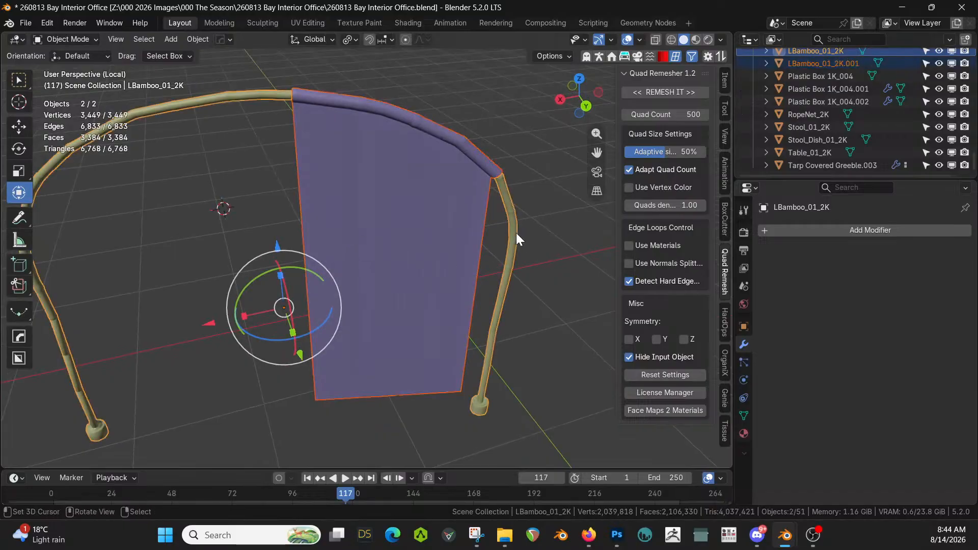
pyautogui.hotkey('alt', 'x')
pyautogui.click(370, 305)
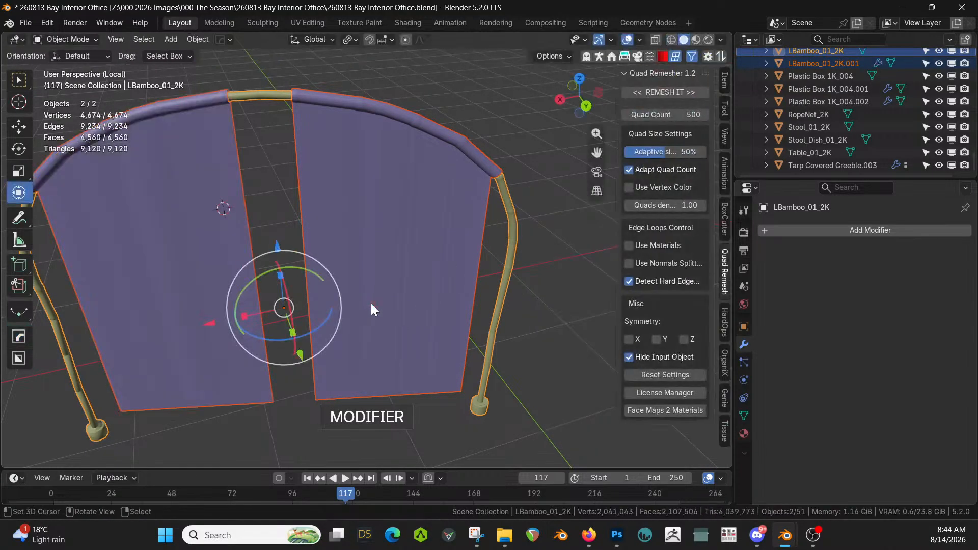
pyautogui.moveTo(372, 301); pyautogui.dragTo(351, 265, button='middle')
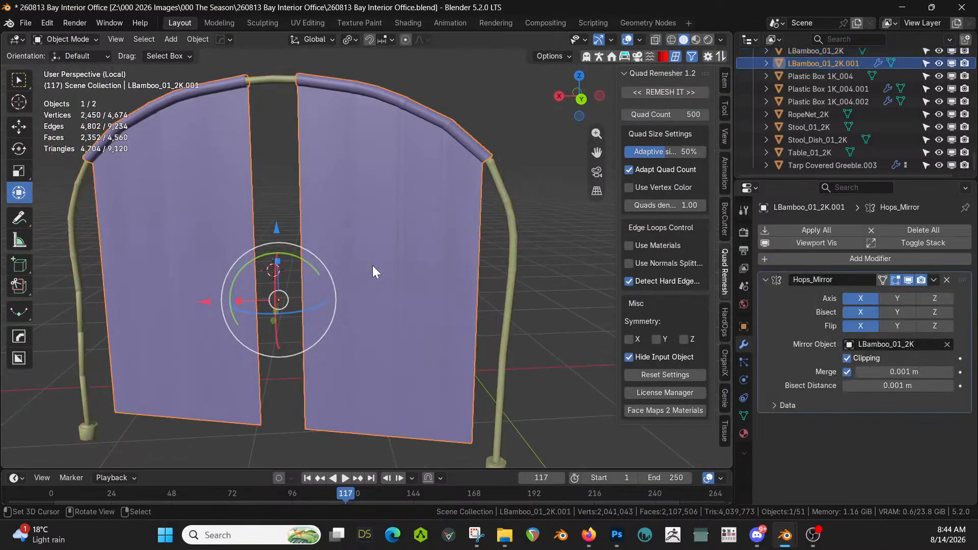
# Apply the mirror modifier on the curtain and save the file
pyautogui.click(817, 229)
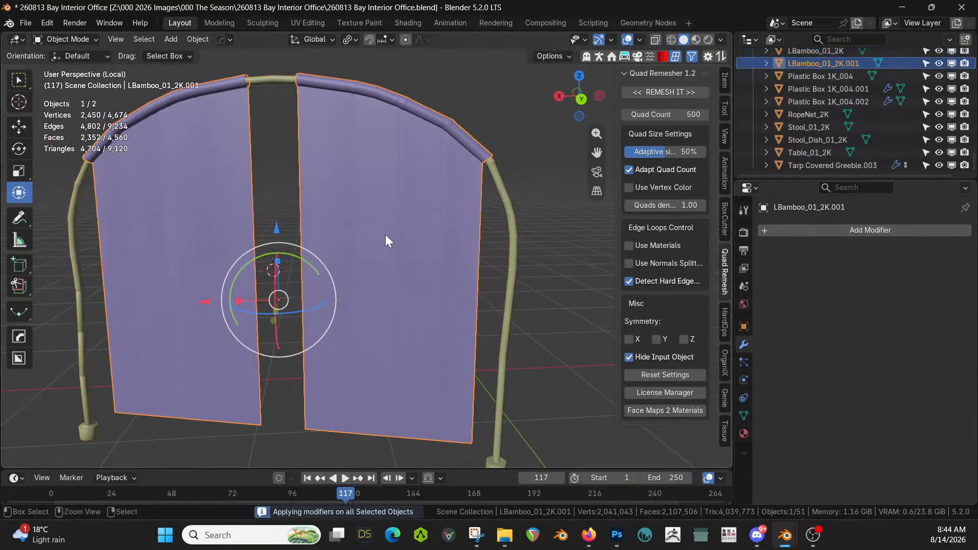
pyautogui.hotkey('ctrl', 's')
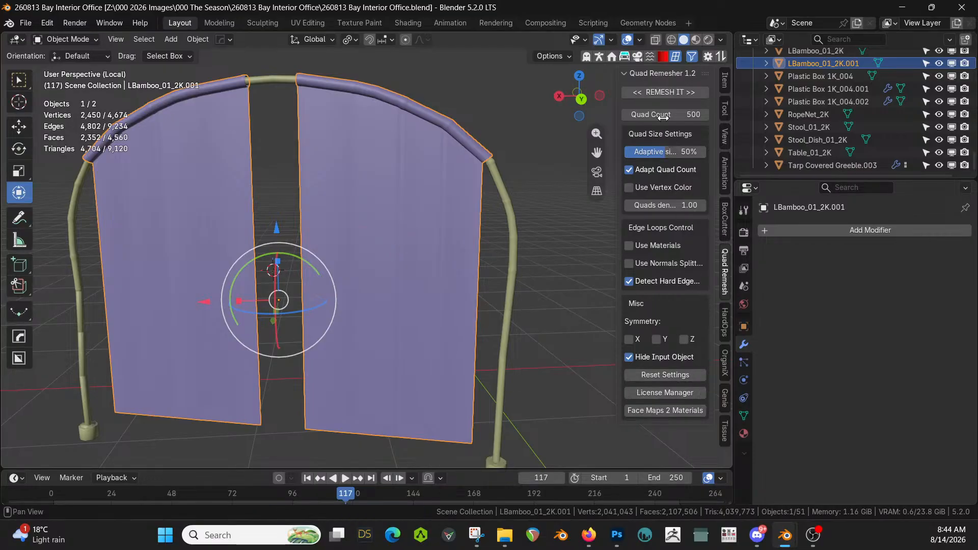
# Turn the two-part curtain into a cloth object with the Make it Simply Cloth operation of Simply Cloth Studio
pyautogui.click(647, 57)
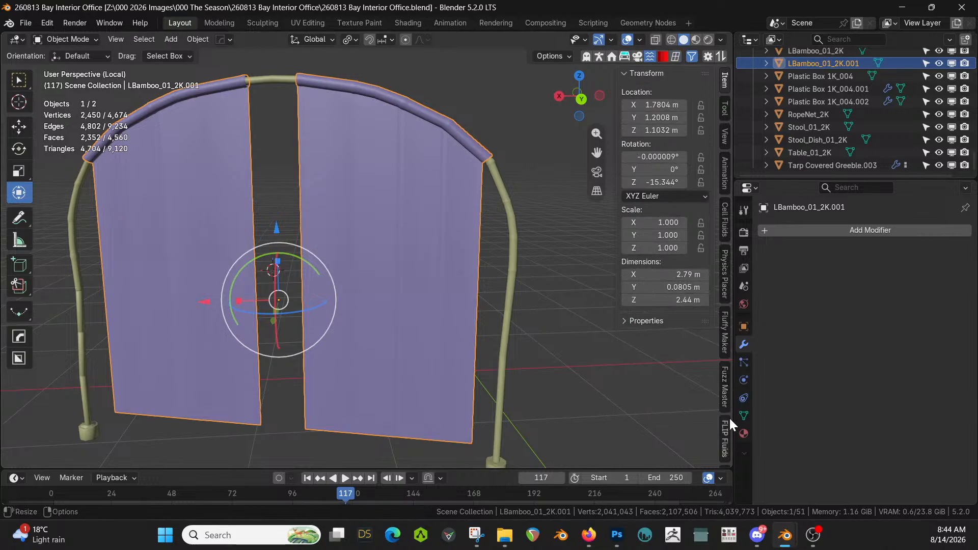
pyautogui.scroll(-8, 727, 395)
pyautogui.scroll(-1, 727, 396)
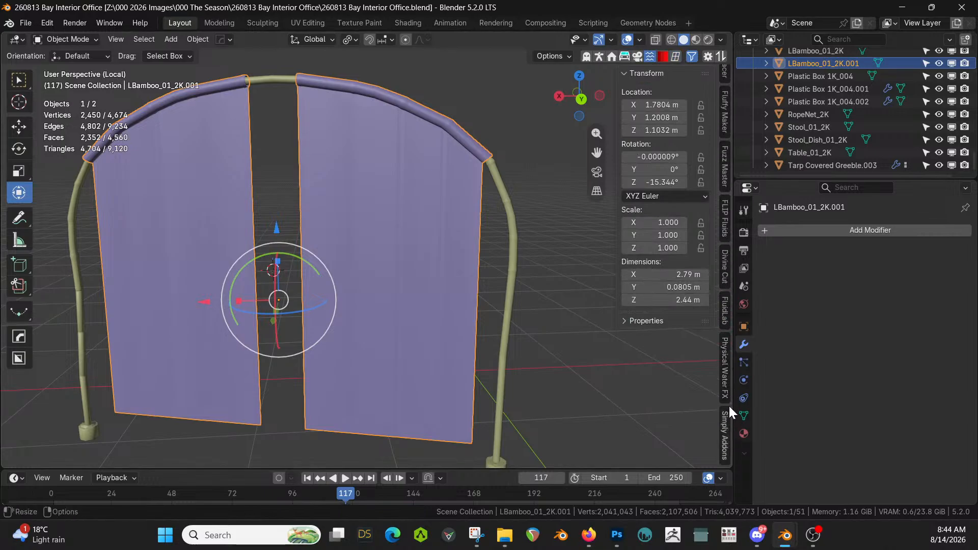
pyautogui.click(723, 432)
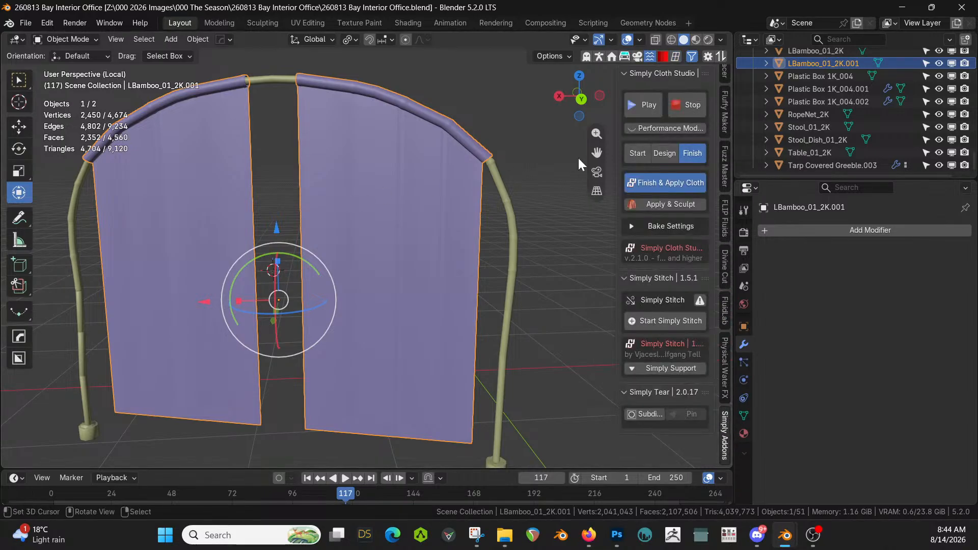
pyautogui.click(680, 181)
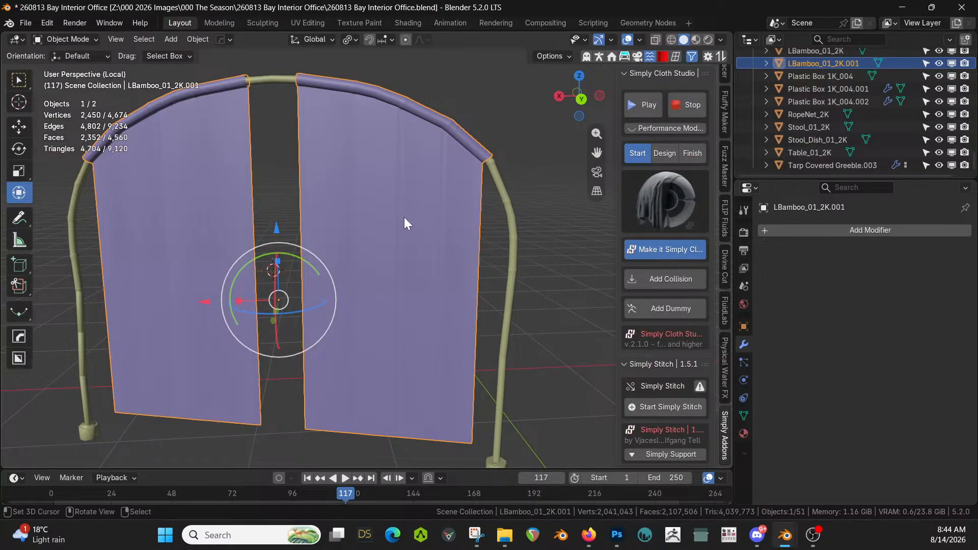
pyautogui.click(686, 251)
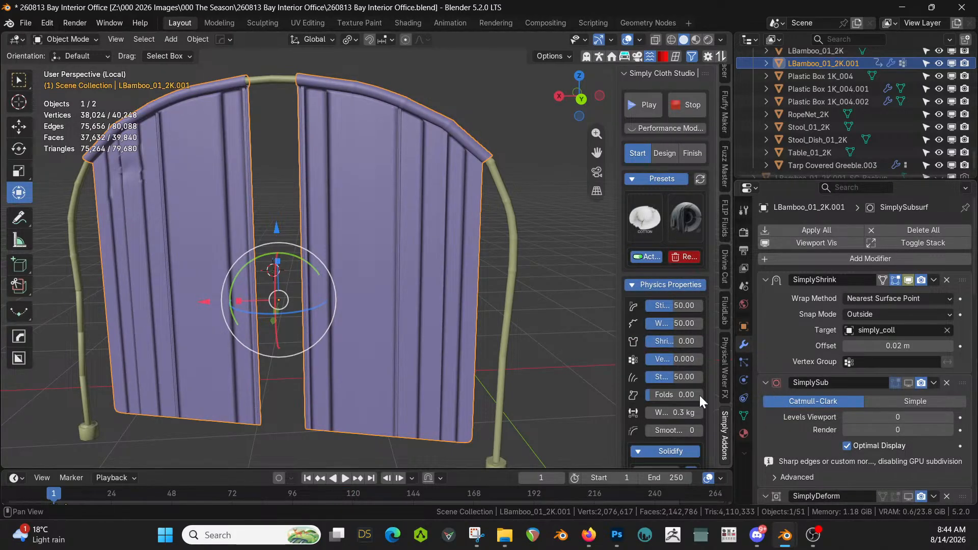
# Examine the curtain's cloth folds and its generated modifier stack from SimplyShrink through SimplySolidify
pyautogui.moveTo(427, 298); pyautogui.dragTo(606, 308, button='middle')
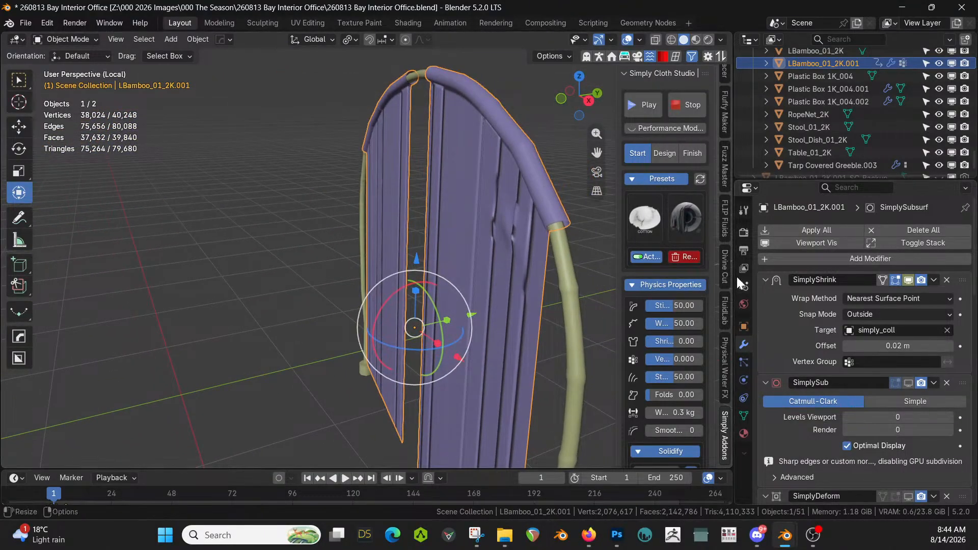
pyautogui.moveTo(734, 276); pyautogui.dragTo(647, 278)
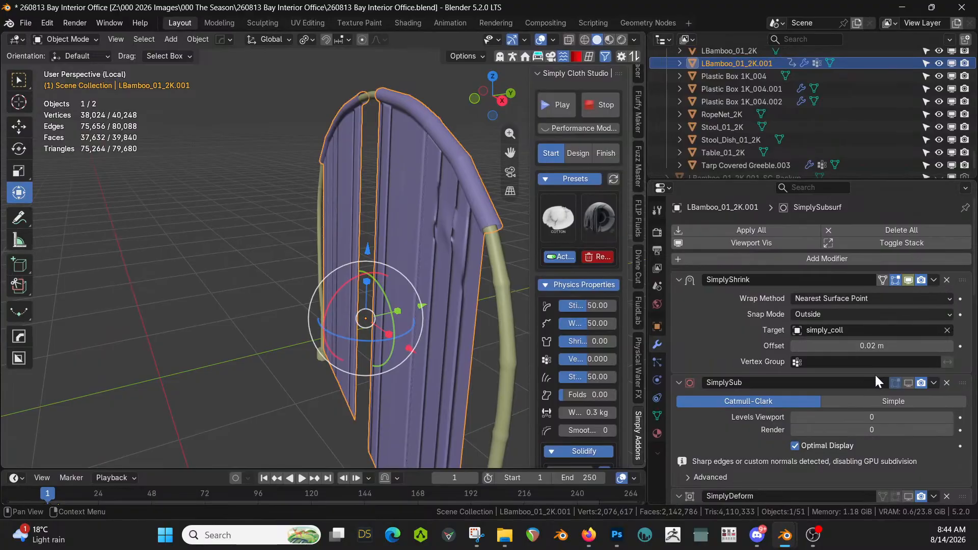
pyautogui.scroll(-7, 872, 381)
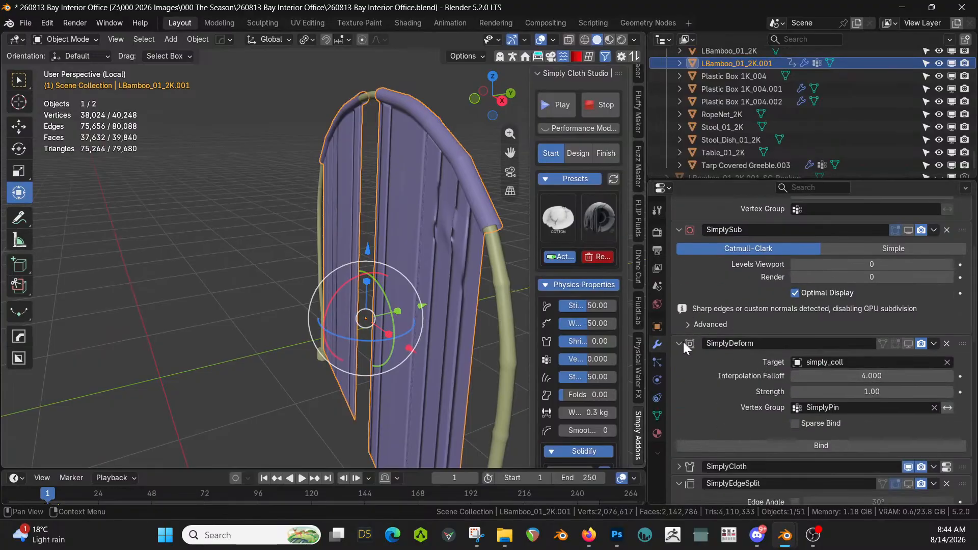
pyautogui.click(678, 342)
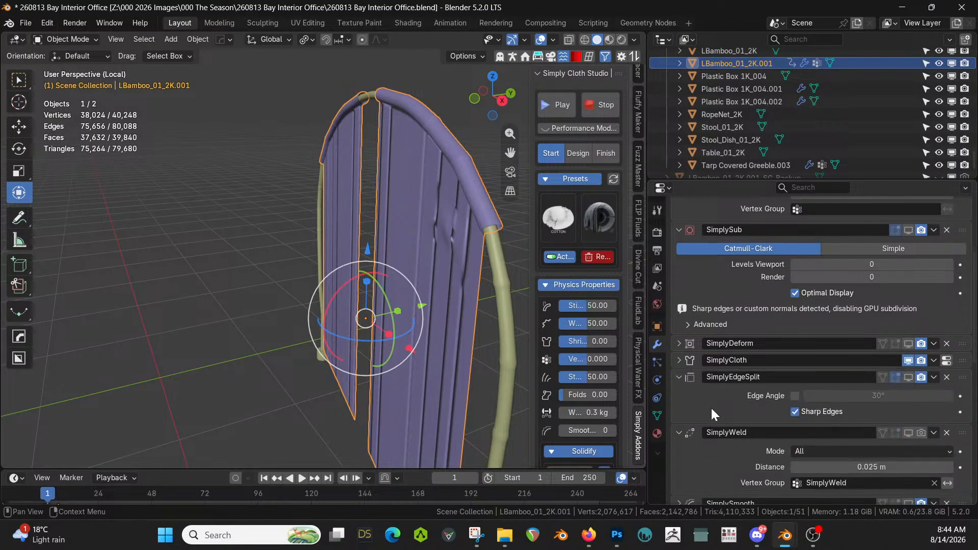
pyautogui.scroll(-1, 713, 413)
pyautogui.scroll(-1, 766, 382)
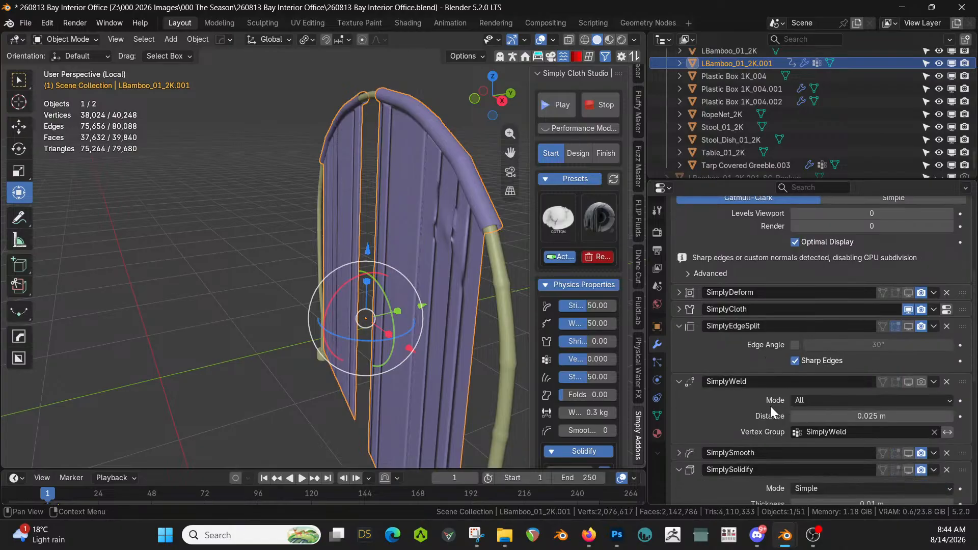
pyautogui.scroll(-8, 770, 418)
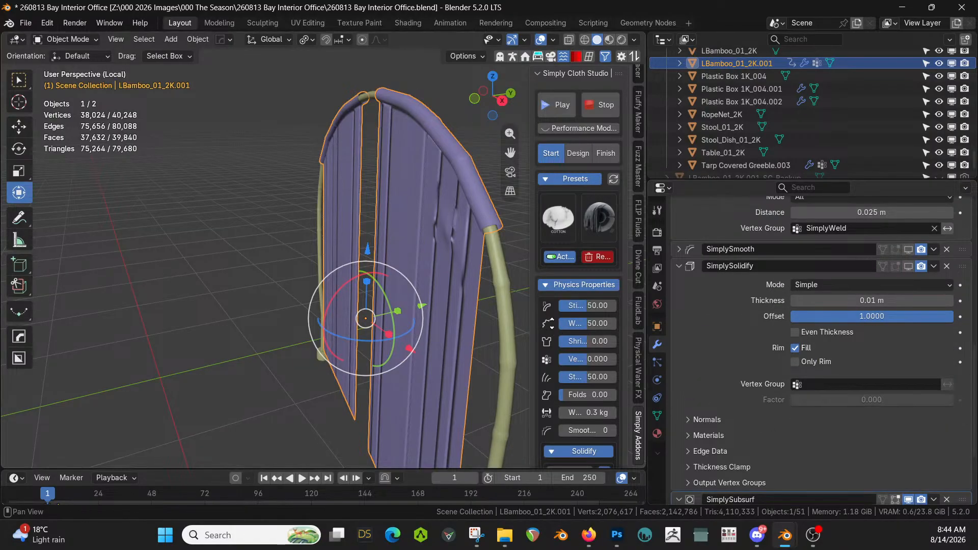
# Add Simply Cloth collision to the bamboo frame and reselect the curtain
pyautogui.click(498, 262)
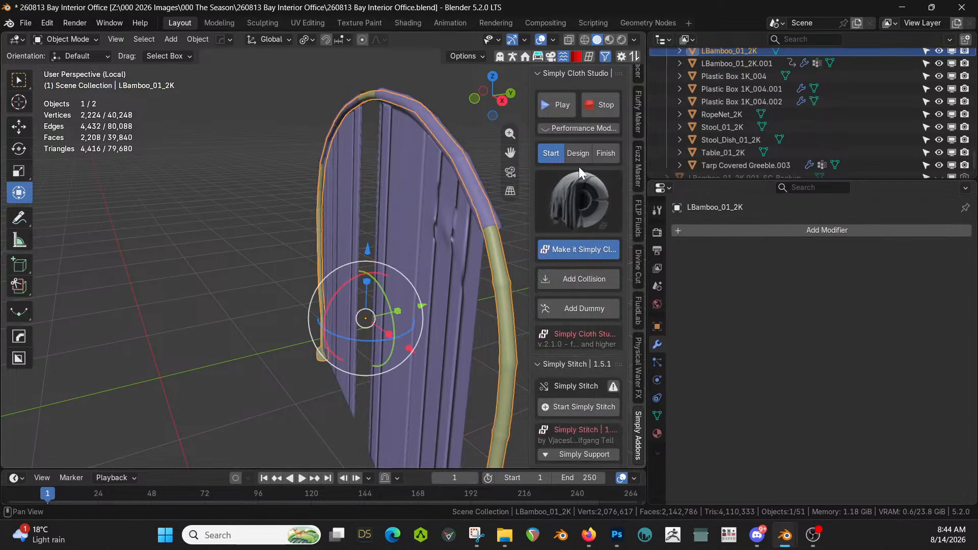
pyautogui.click(582, 276)
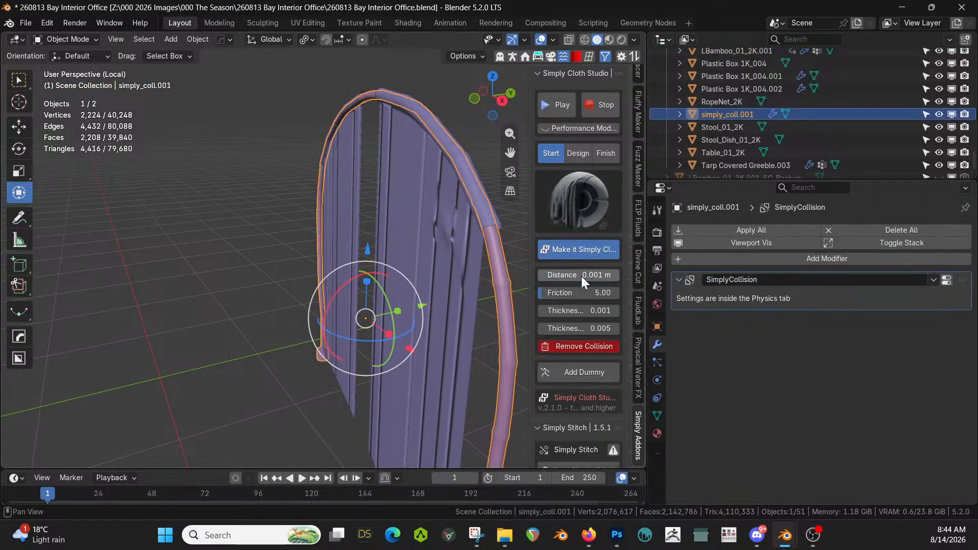
pyautogui.click(435, 207)
# Set the curtain's cloth simulation Quality to 20 and its Collision quality to 20
pyautogui.scroll(-4, 581, 378)
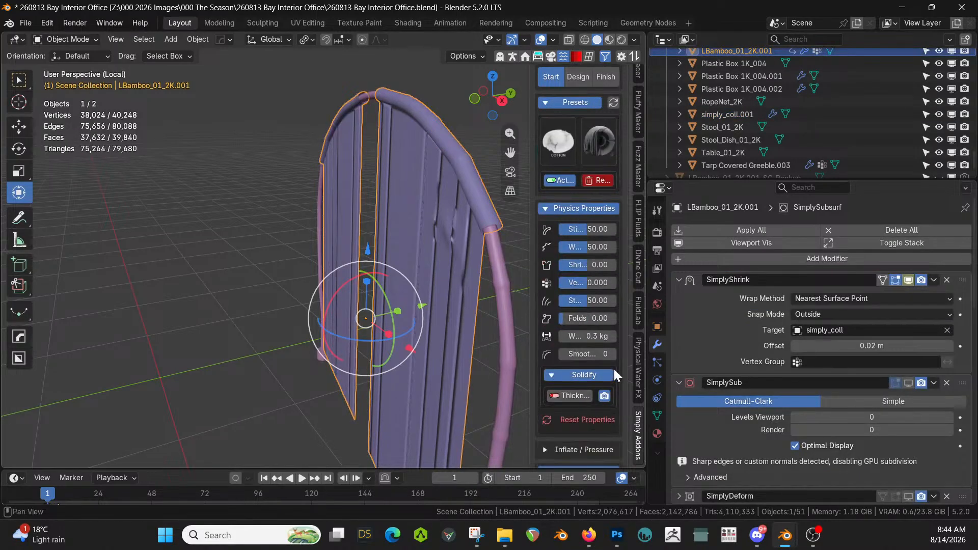
pyautogui.moveTo(646, 331); pyautogui.dragTo(735, 321)
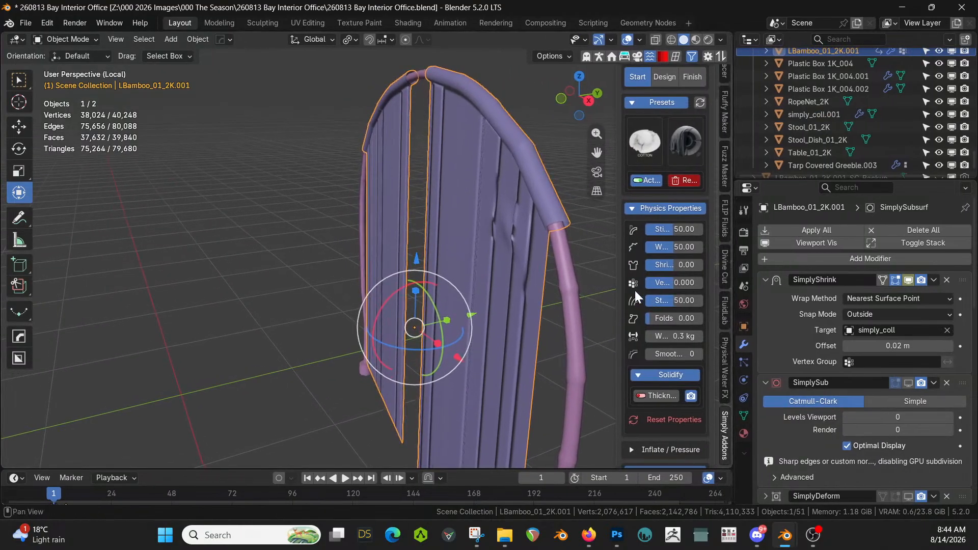
pyautogui.moveTo(621, 275); pyautogui.dragTo(492, 274)
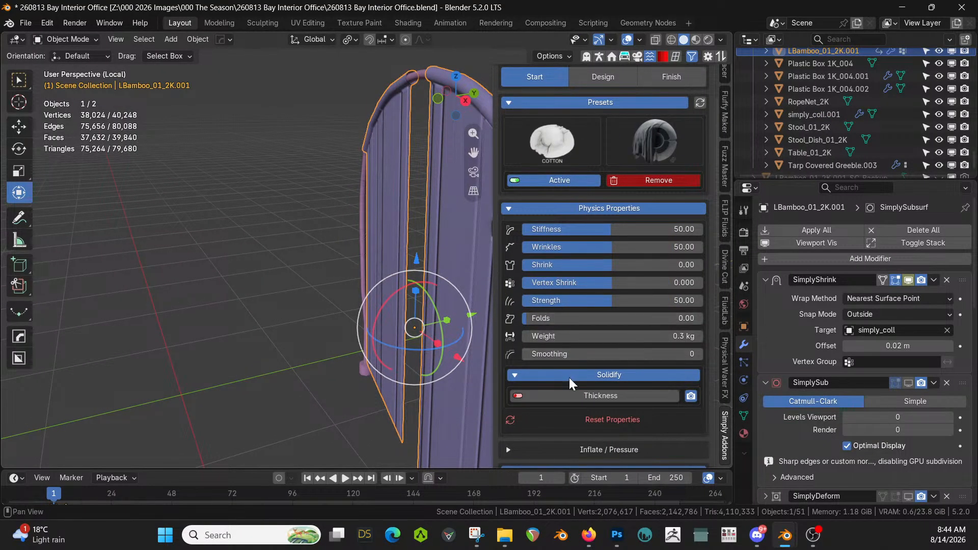
pyautogui.scroll(-5, 586, 390)
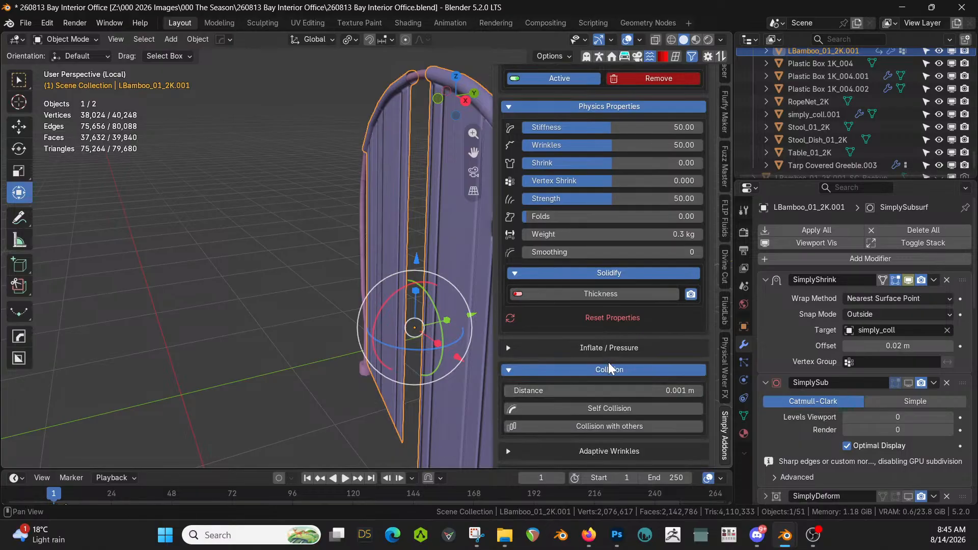
pyautogui.scroll(-3, 605, 381)
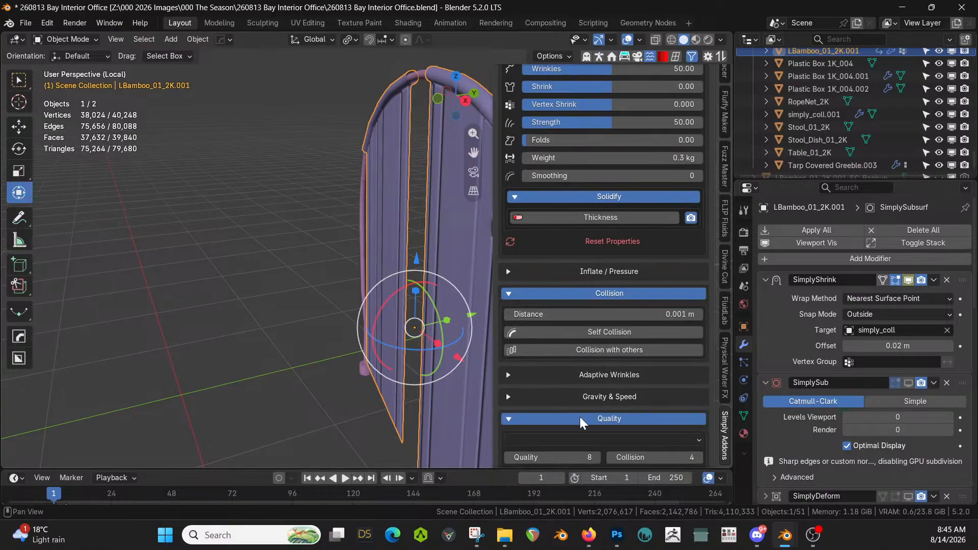
pyautogui.scroll(-3, 580, 417)
pyautogui.click(540, 381)
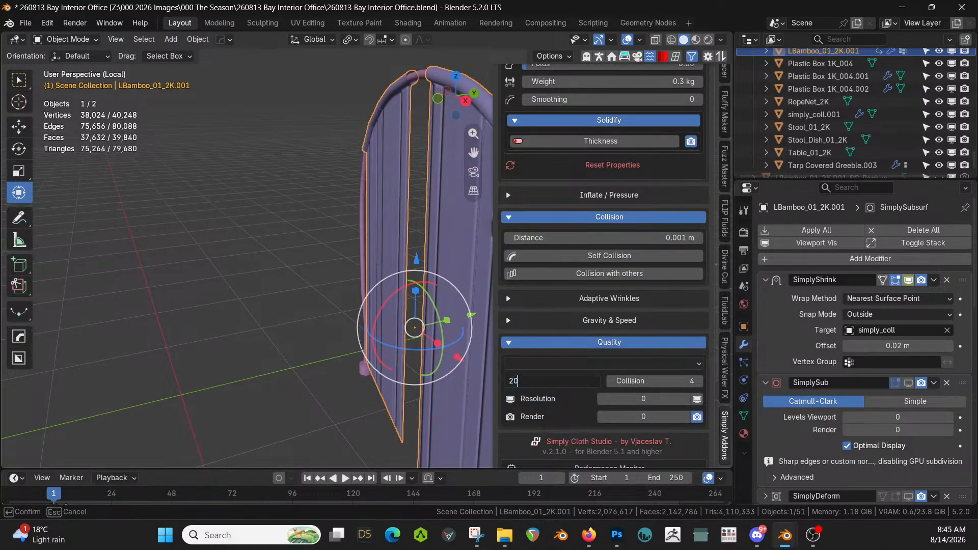
pyautogui.press('Return')
pyautogui.click(631, 382)
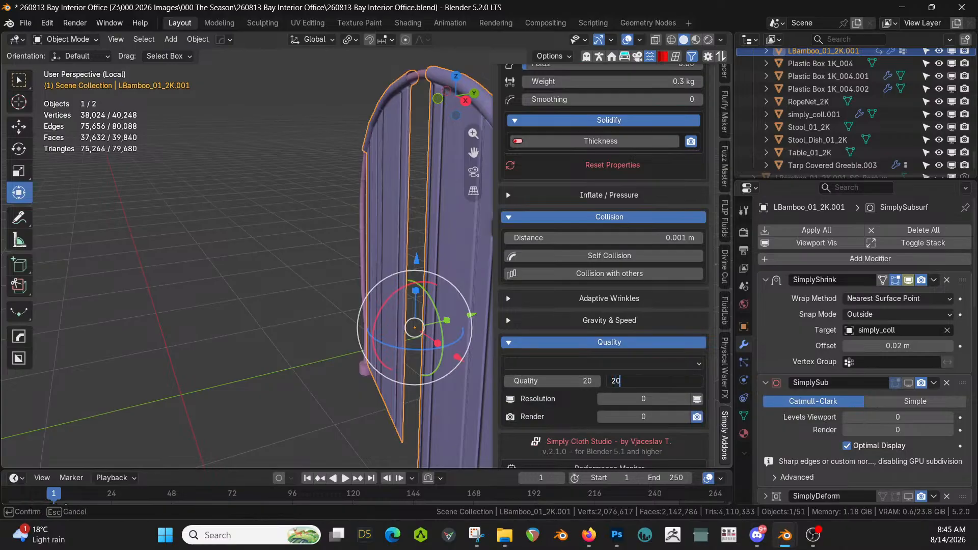
pyautogui.write('20')
pyautogui.press('Return')
# Apply the Heavy Silk cloth preset to the curtain and save the file
pyautogui.scroll(13, 576, 283)
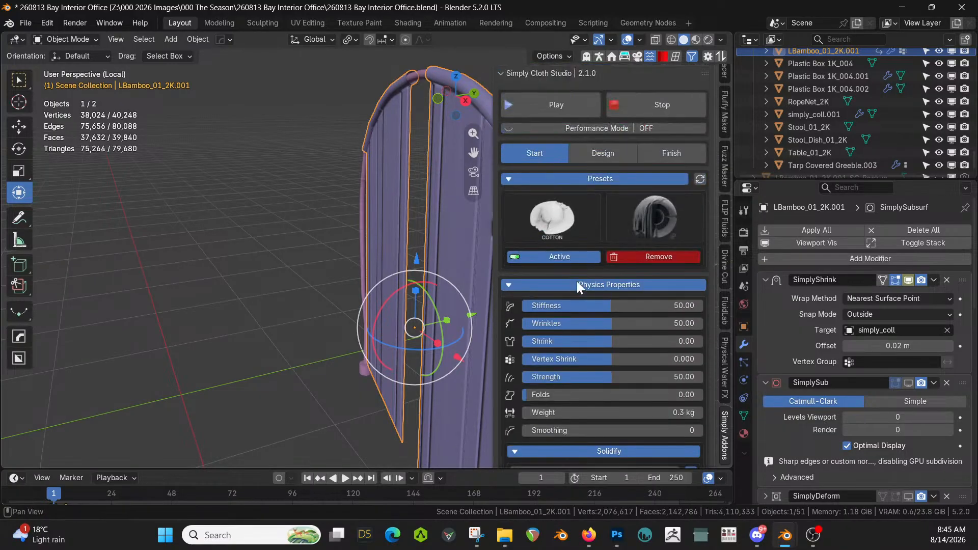
pyautogui.click(559, 222)
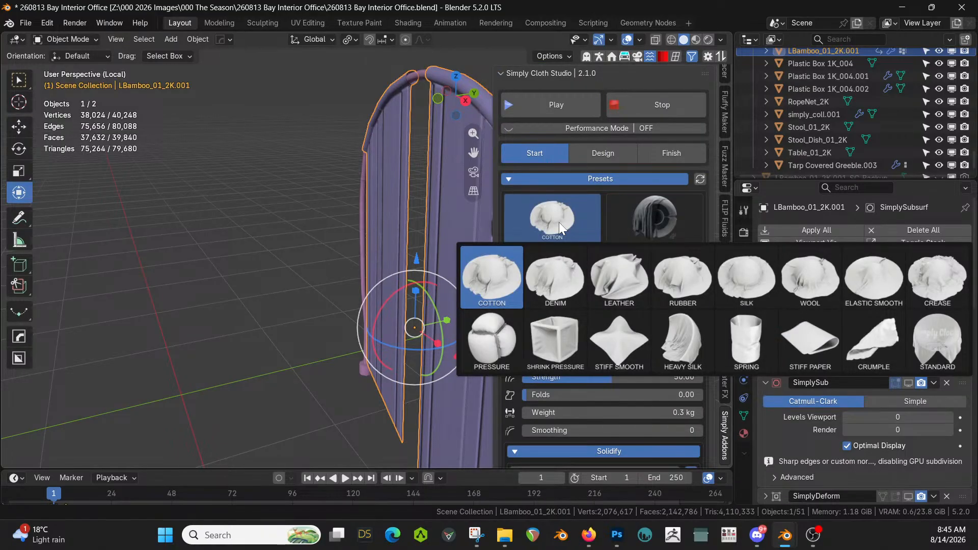
pyautogui.click(671, 325)
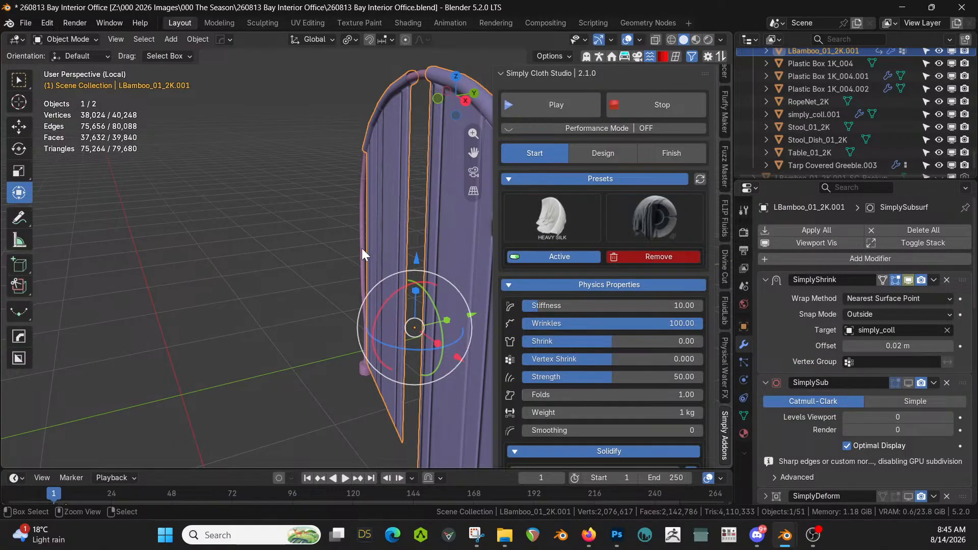
pyautogui.hotkey('ctrl', 's')
# Play the cloth simulation to about frame 70, pause it and inspect the curtain's folds
pyautogui.moveTo(322, 249); pyautogui.dragTo(402, 258, button='middle')
pyautogui.press('space')
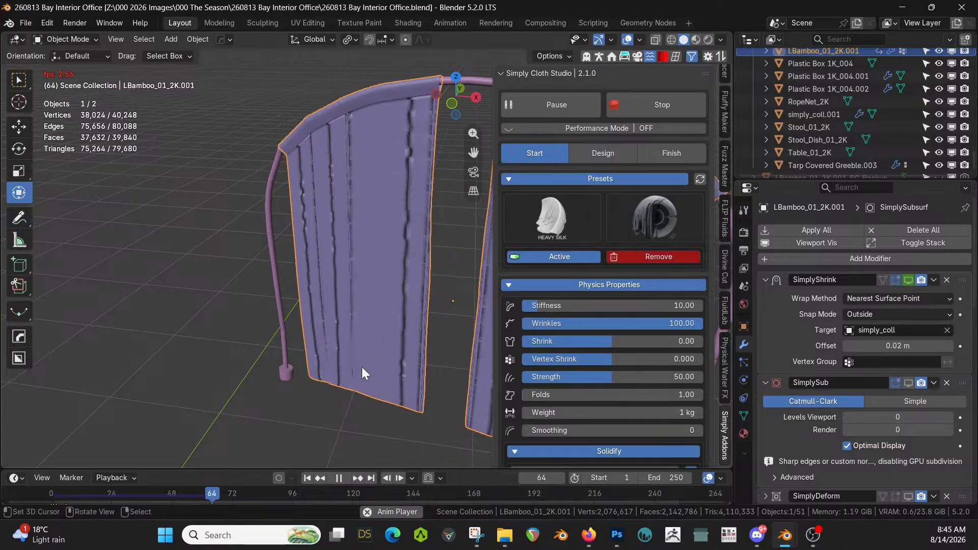
pyautogui.click(340, 477)
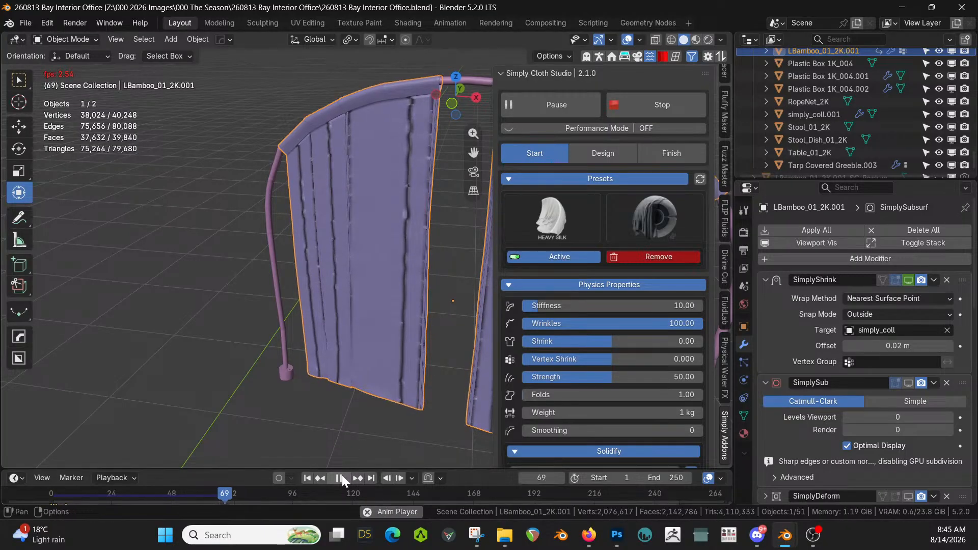
pyautogui.moveTo(335, 317); pyautogui.dragTo(411, 281, button='middle')
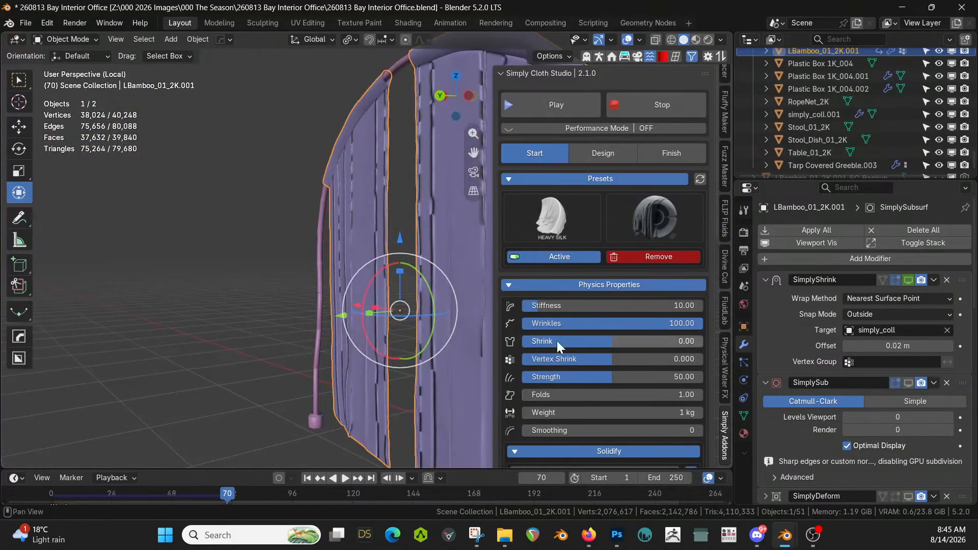
# Try removing the SimplySub modifier from the curtain, undo the removal and return the timeline to frame 1
pyautogui.scroll(-8, 562, 343)
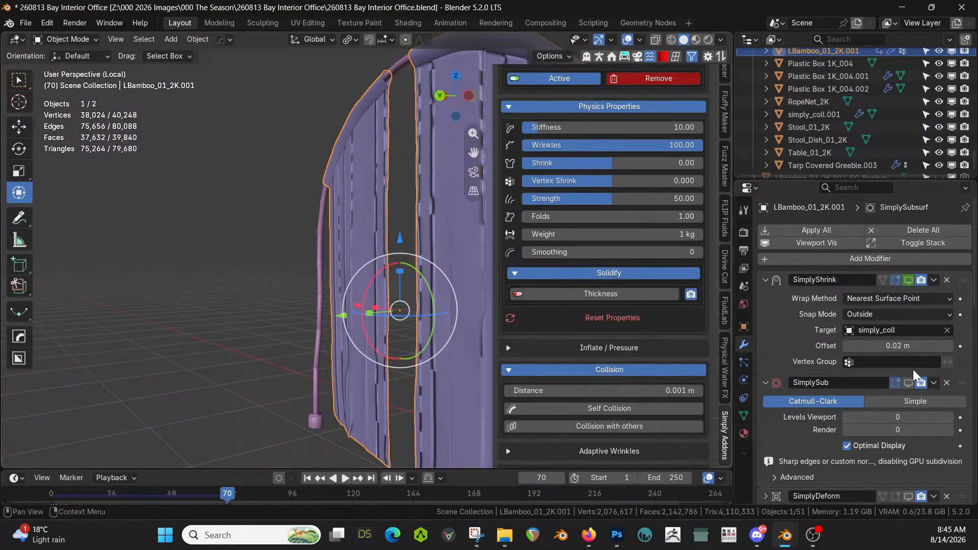
pyautogui.click(947, 383)
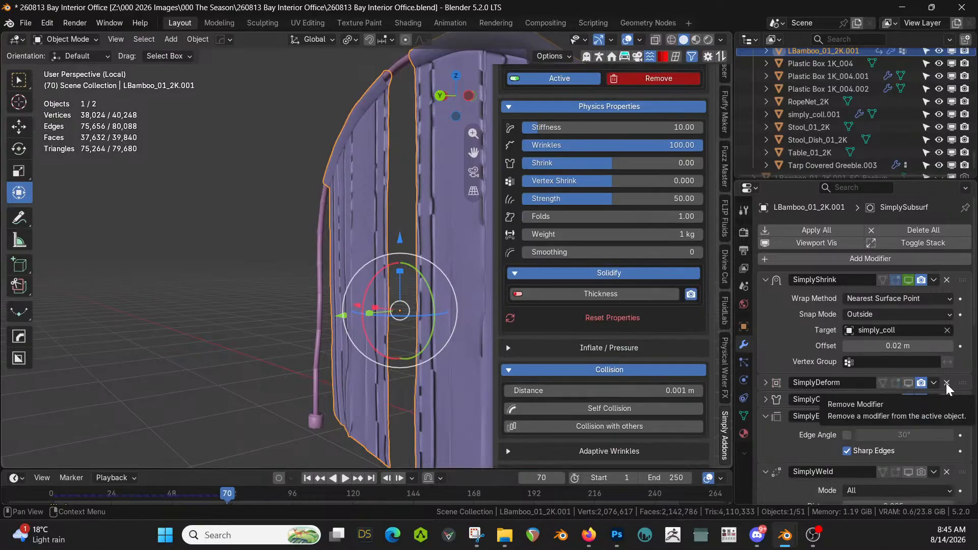
pyautogui.moveTo(326, 196); pyautogui.dragTo(410, 232, button='middle')
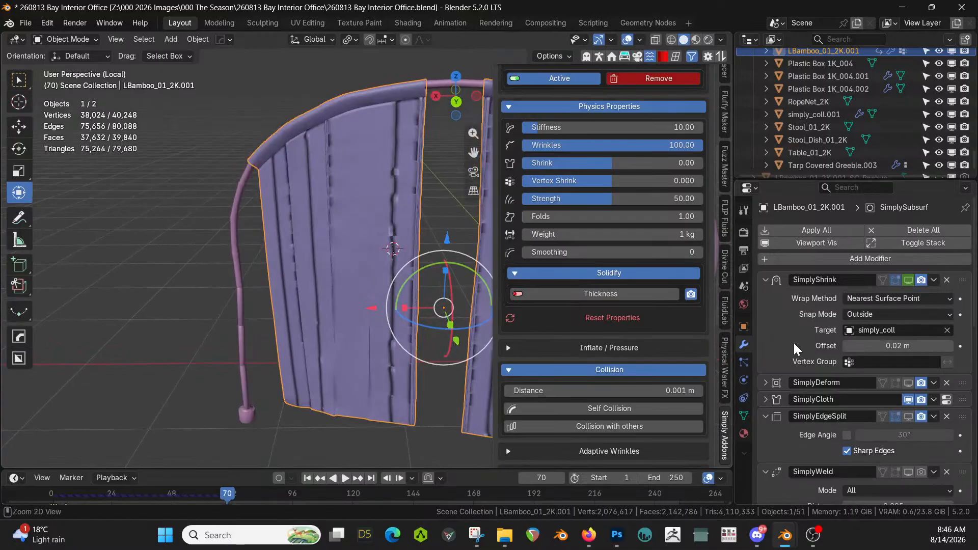
pyautogui.hotkey('ctrl', 'z')
pyautogui.hotkey('shift', 'Left')
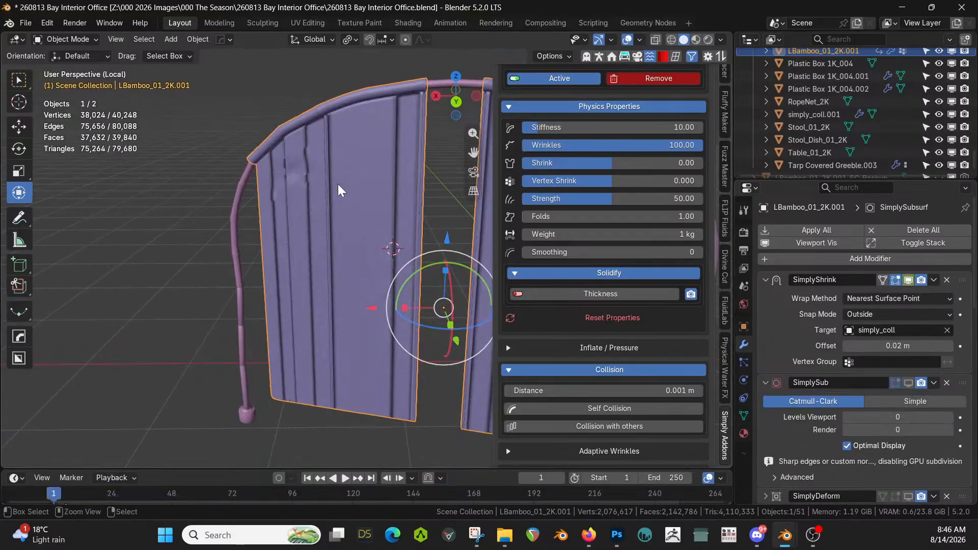
# Undo the Heavy Silk preset and try dissolving the four tightly spaced vertical edge loops nearest the curtain panel's outer side
pyautogui.hotkey('ctrl', 'z')
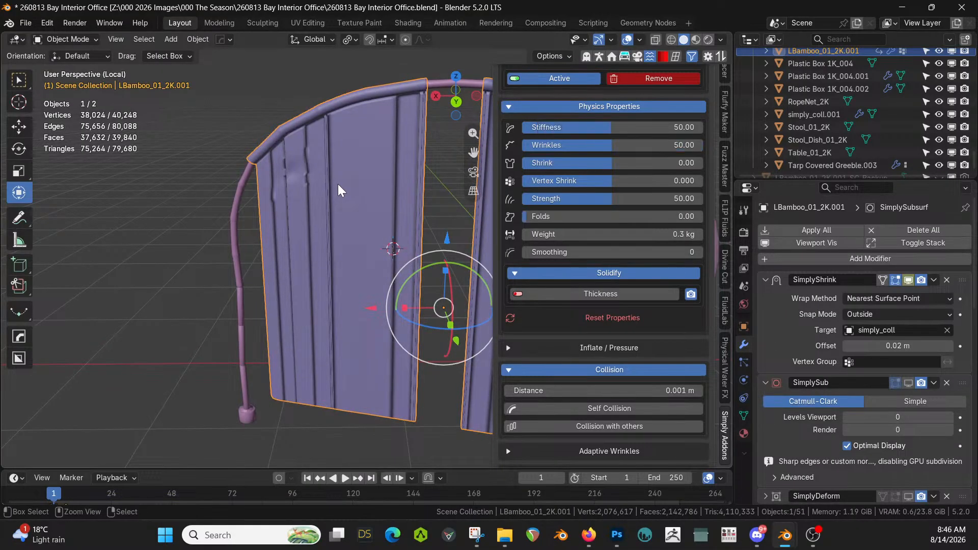
pyautogui.press('Tab')
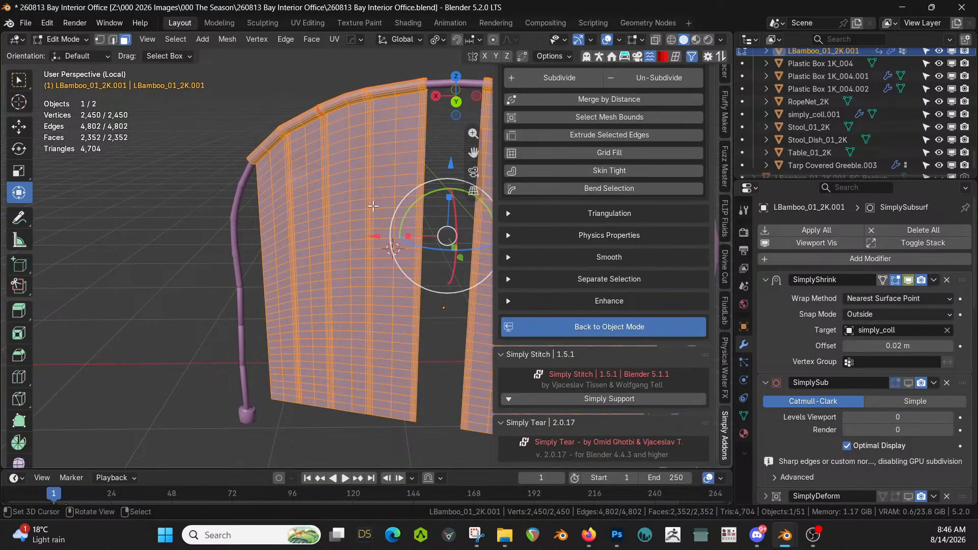
pyautogui.moveTo(376, 206); pyautogui.dragTo(378, 210, button='middle')
pyautogui.scroll(3, 378, 210)
pyautogui.keyDown('shift'); pyautogui.moveTo(360, 246); pyautogui.dragTo(393, 140, button='middle'); pyautogui.keyUp('shift')
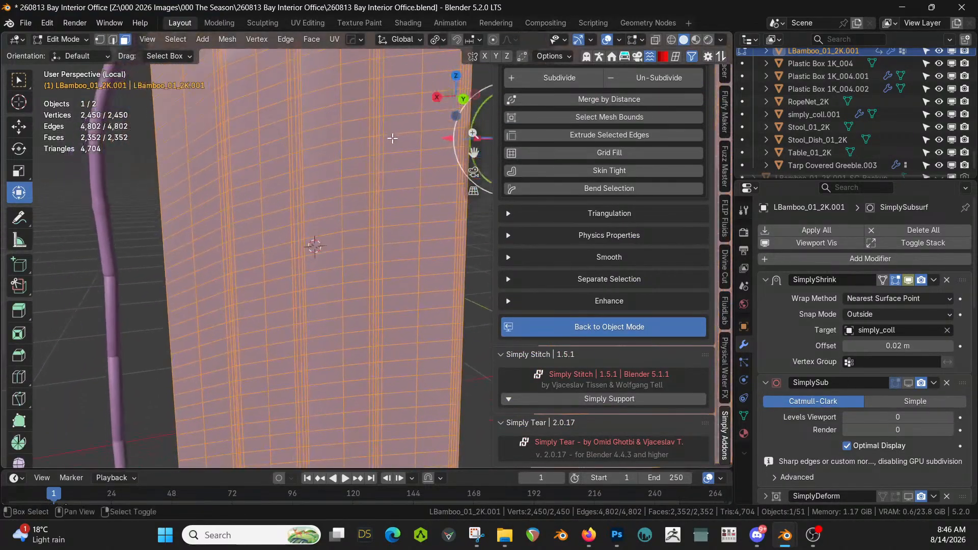
pyautogui.scroll(4, 318, 215)
pyautogui.keyDown('shift'); pyautogui.moveTo(310, 221); pyautogui.dragTo(380, 212, button='middle'); pyautogui.keyUp('shift')
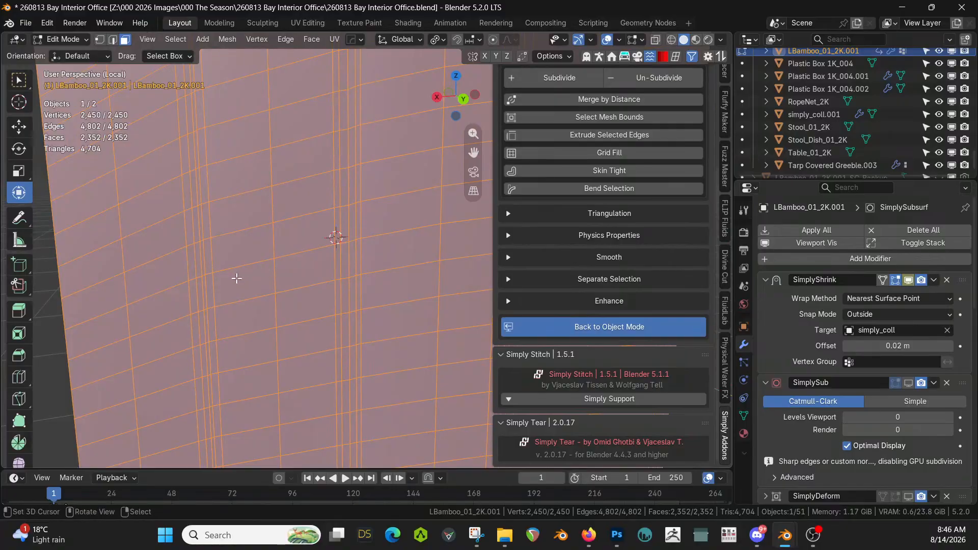
pyautogui.press('2')
pyautogui.keyDown('alt'); pyautogui.click(189, 265); pyautogui.keyUp('alt')
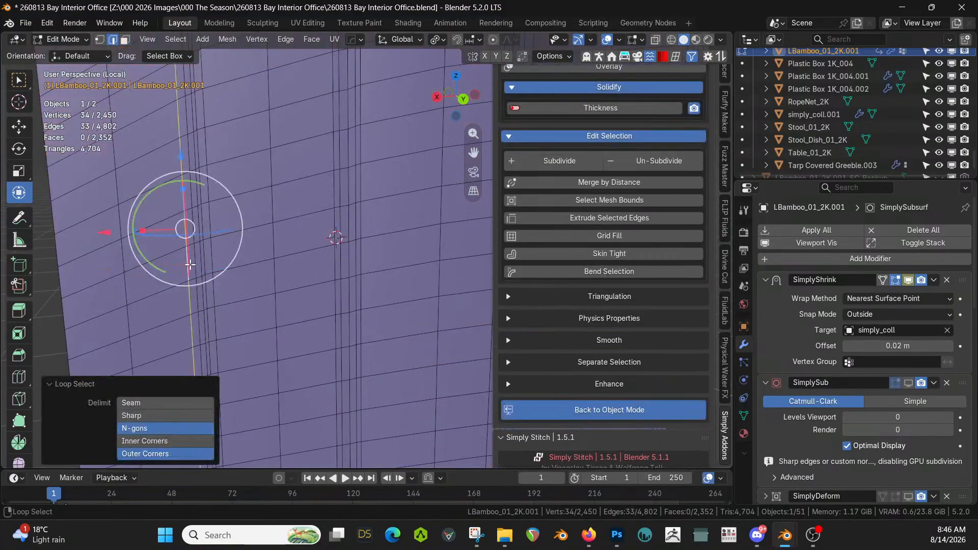
pyautogui.keyDown('alt'); pyautogui.keyDown('shift'); pyautogui.click(203, 261); pyautogui.keyUp('shift'); pyautogui.keyUp('alt')
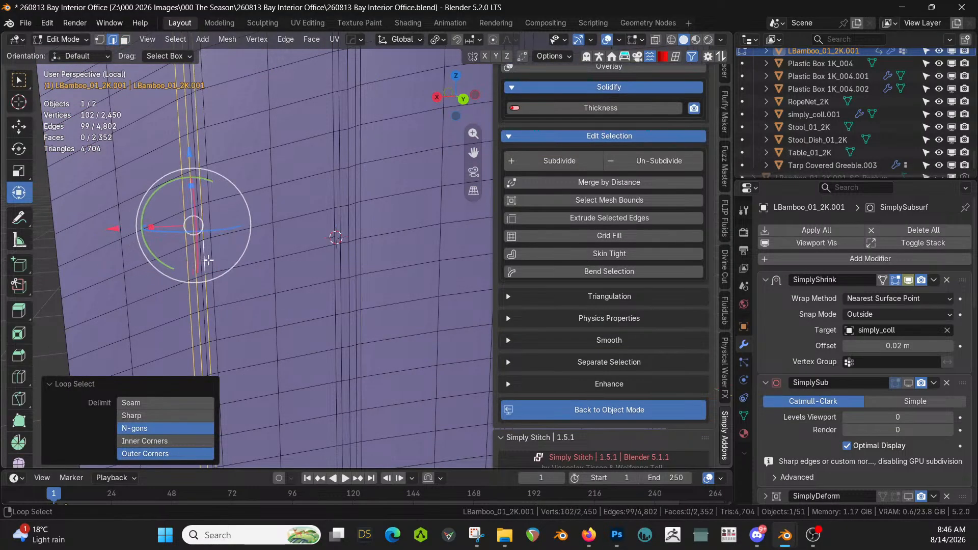
pyautogui.hotkey('ctrl', 'x')
pyautogui.scroll(-2, 299, 271)
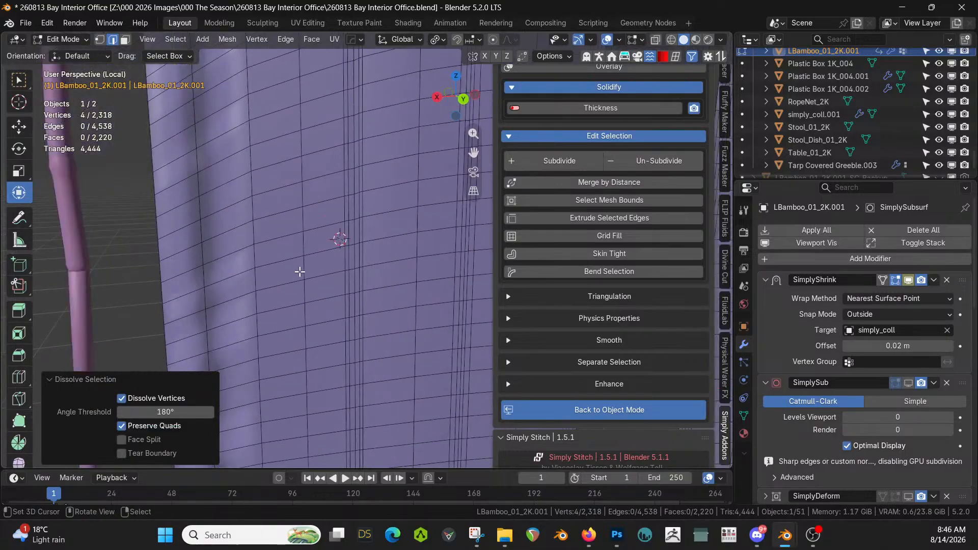
# Try dissolving the second group of four tightly spaced vertical edge loops, further in from the curtain panel's outer side
pyautogui.scroll(-4, 299, 272)
pyautogui.keyDown('shift'); pyautogui.moveTo(299, 271); pyautogui.dragTo(297, 301, button='middle'); pyautogui.keyUp('shift')
pyautogui.scroll(5, 299, 301)
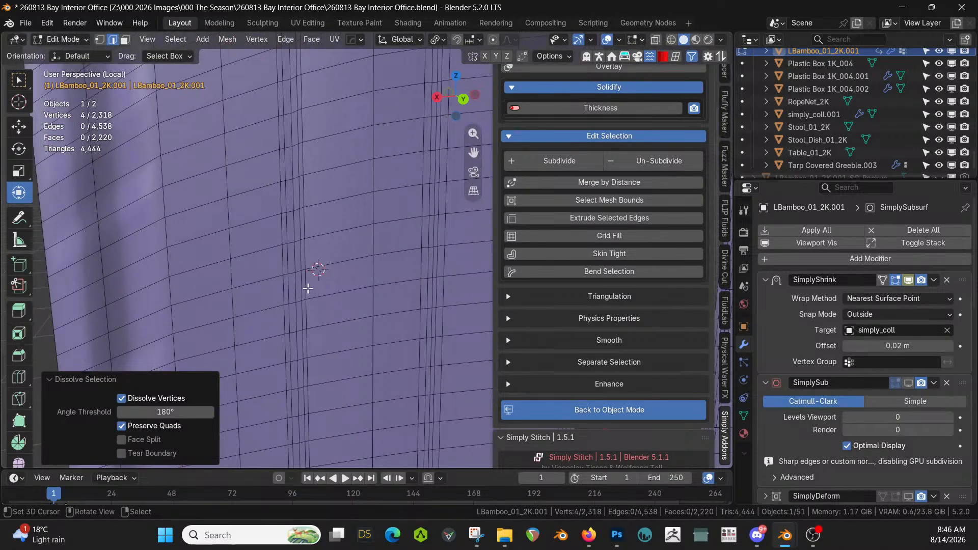
pyautogui.keyDown('alt'); pyautogui.keyDown('shift'); pyautogui.click(282, 278); pyautogui.keyUp('shift'); pyautogui.keyUp('alt')
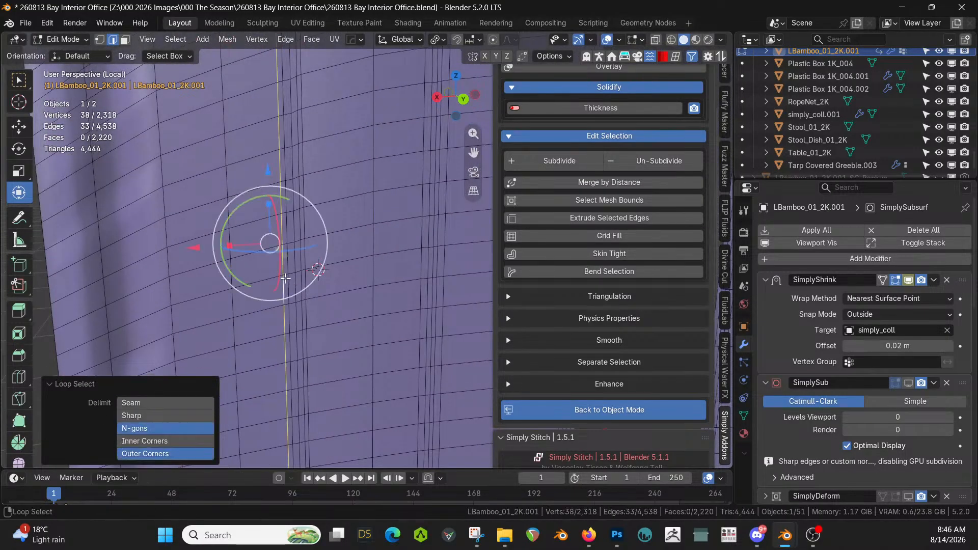
pyautogui.keyDown('alt'); pyautogui.keyDown('shift'); pyautogui.click(286, 278); pyautogui.keyUp('shift'); pyautogui.keyUp('alt')
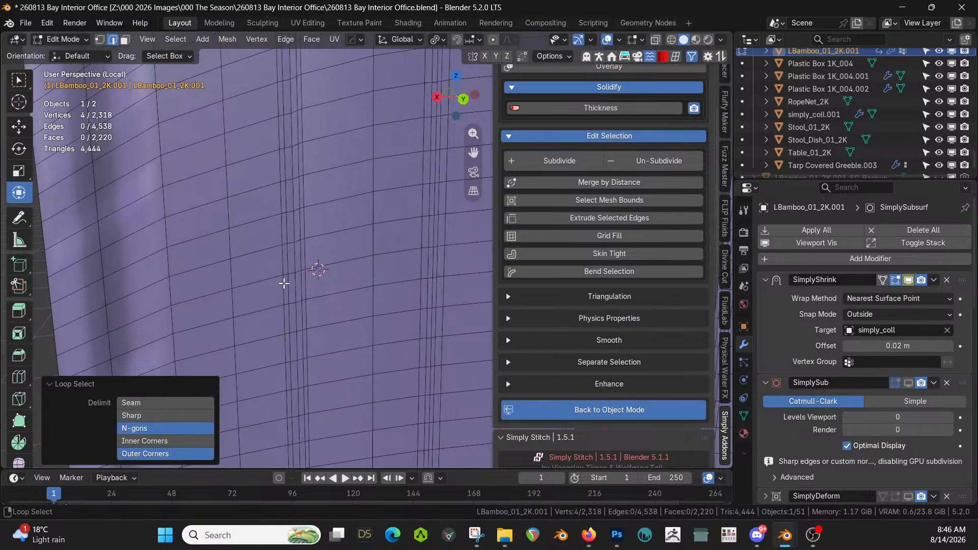
pyautogui.keyDown('alt'); pyautogui.keyDown('shift'); pyautogui.click(284, 283); pyautogui.keyUp('shift'); pyautogui.keyUp('alt')
pyautogui.keyDown('alt'); pyautogui.keyDown('shift'); pyautogui.click(290, 286); pyautogui.keyUp('shift'); pyautogui.keyUp('alt')
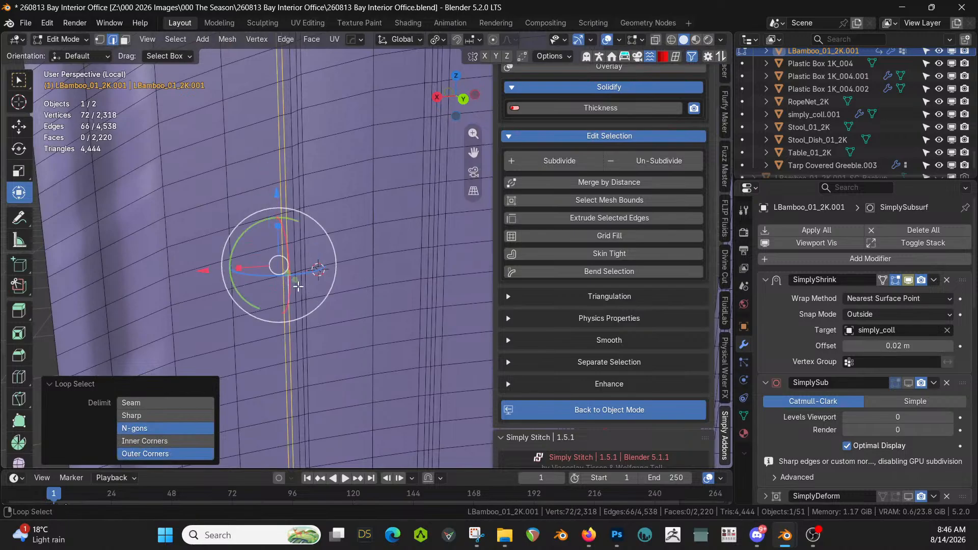
pyautogui.hotkey('ctrl', 'x')
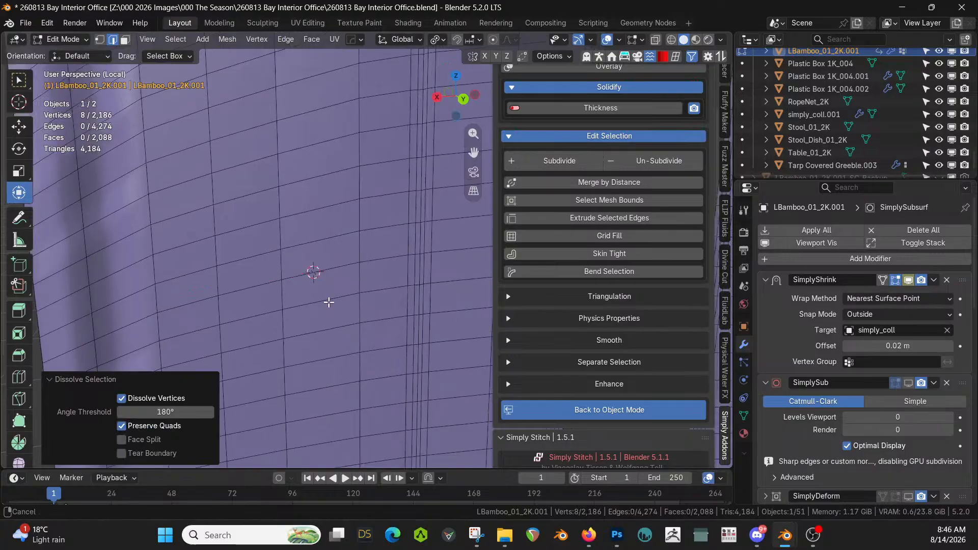
# Try dissolving the third group of four tightly spaced vertical edge loops, just before the panel's inner edge
pyautogui.keyDown('shift'); pyautogui.moveTo(328, 303); pyautogui.dragTo(262, 280, button='middle'); pyautogui.keyUp('shift')
pyautogui.keyDown('alt'); pyautogui.keyDown('shift'); pyautogui.click(305, 280); pyautogui.keyUp('shift'); pyautogui.keyUp('alt')
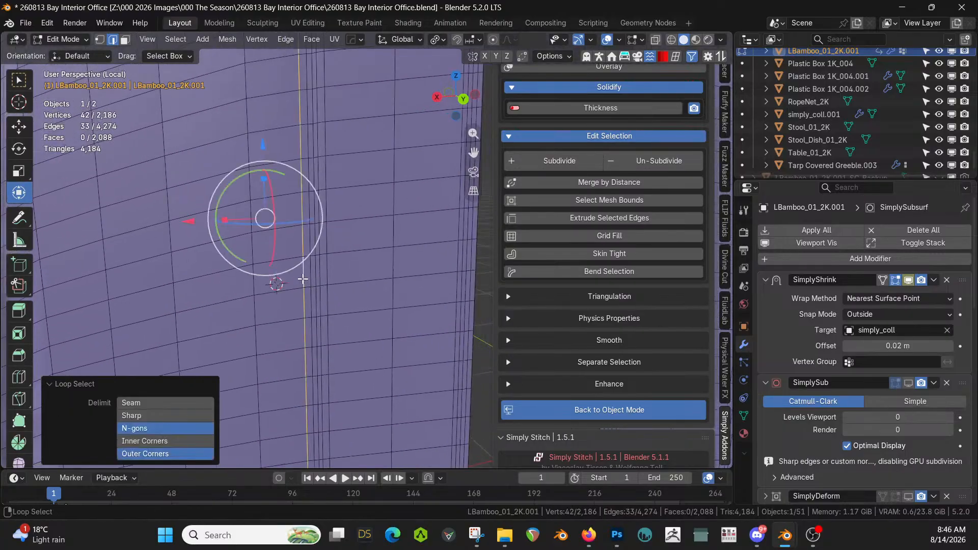
pyautogui.keyDown('alt'); pyautogui.keyDown('shift'); pyautogui.click(311, 279); pyautogui.keyUp('shift'); pyautogui.keyUp('alt')
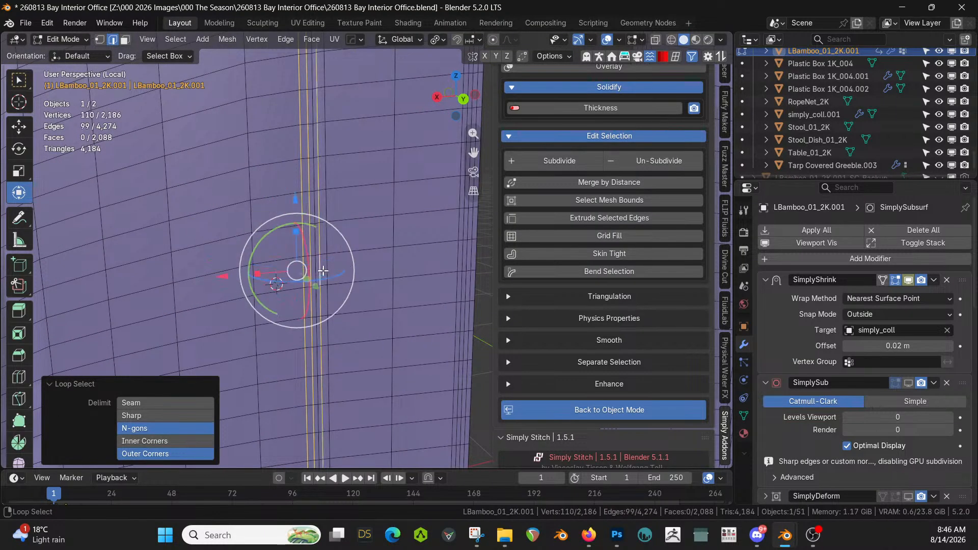
pyautogui.hotkey('ctrl', 'x')
pyautogui.keyDown('shift'); pyautogui.moveTo(368, 273); pyautogui.dragTo(261, 290, button='middle'); pyautogui.keyUp('shift')
# Try dissolving the four vertical edge loops along the curtain's inner edge without their sleeve sections, and undo the attempt
pyautogui.scroll(3, 351, 250)
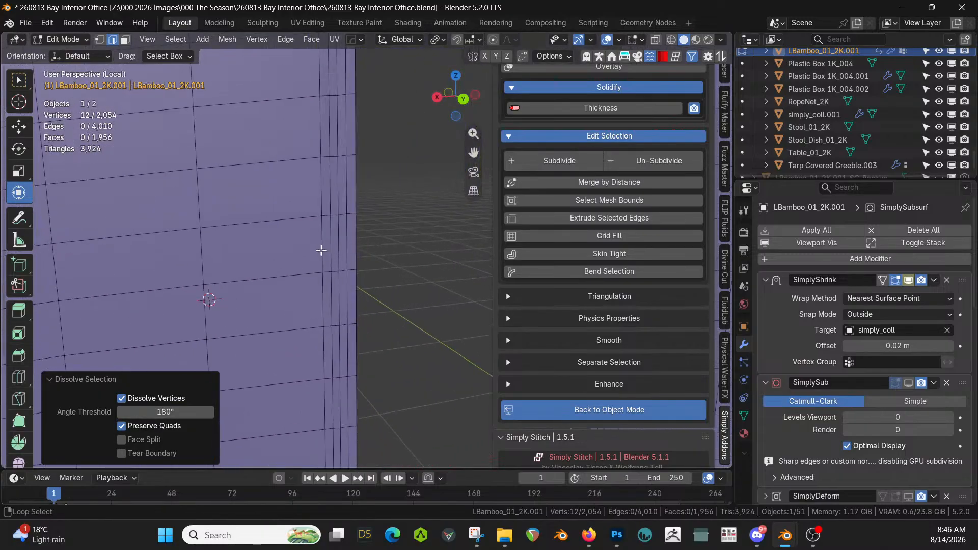
pyautogui.keyDown('alt'); pyautogui.click(322, 250); pyautogui.keyUp('alt')
pyautogui.keyDown('alt'); pyautogui.keyDown('shift'); pyautogui.click(330, 249); pyautogui.keyUp('shift'); pyautogui.keyUp('alt')
pyautogui.keyDown('alt'); pyautogui.keyDown('shift'); pyautogui.click(338, 250); pyautogui.keyUp('shift'); pyautogui.keyUp('alt')
pyautogui.keyDown('alt'); pyautogui.keyDown('shift'); pyautogui.click(345, 248); pyautogui.keyUp('shift'); pyautogui.keyUp('alt')
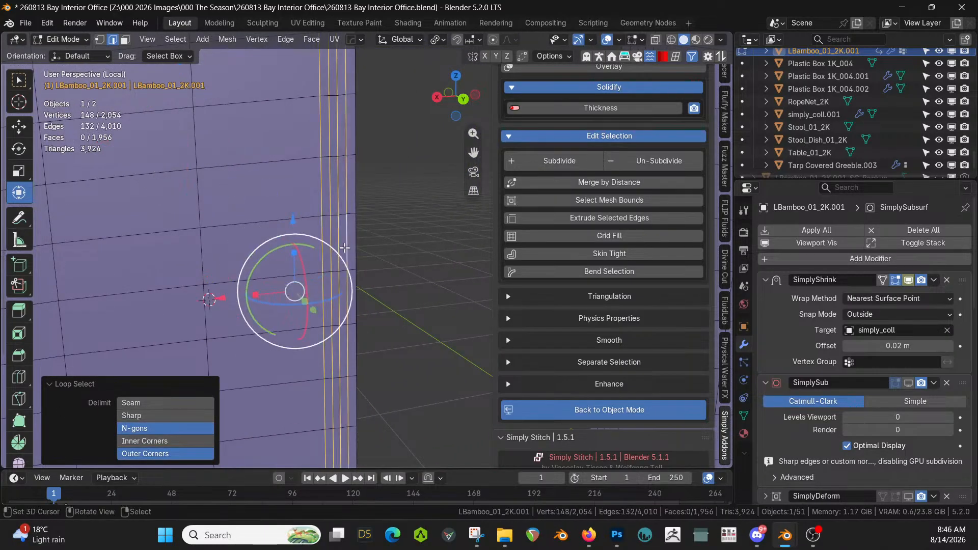
pyautogui.hotkey('ctrl', 'x')
pyautogui.scroll(-4, 342, 248)
pyautogui.hotkey('ctrl', 'z')
pyautogui.scroll(3, 342, 248)
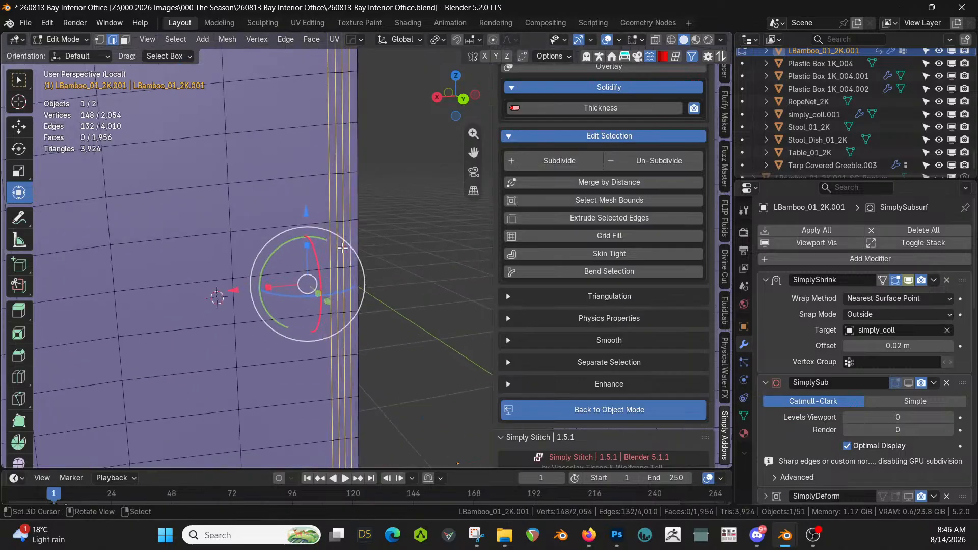
pyautogui.scroll(-3, 343, 248)
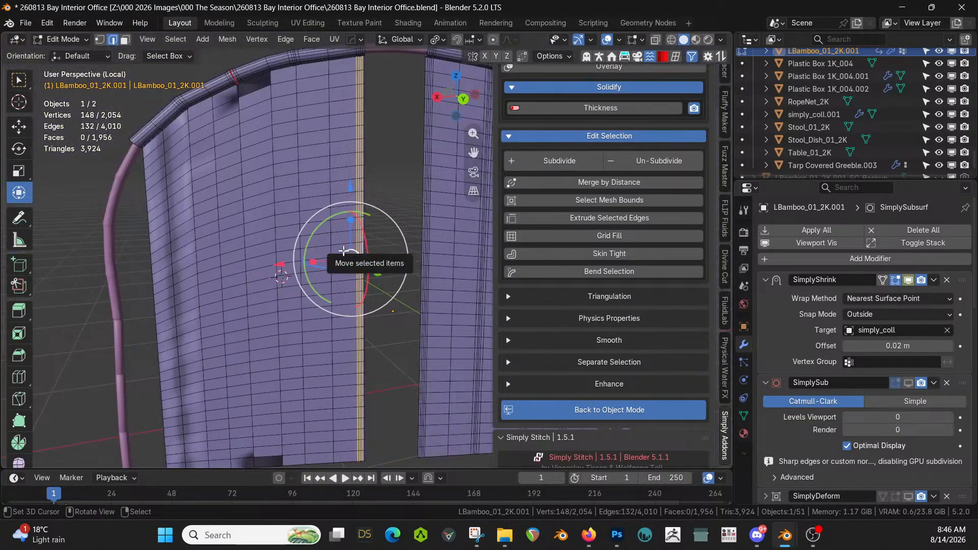
pyautogui.hotkey('ctrl', 'x')
pyautogui.hotkey('ctrl', 'z')
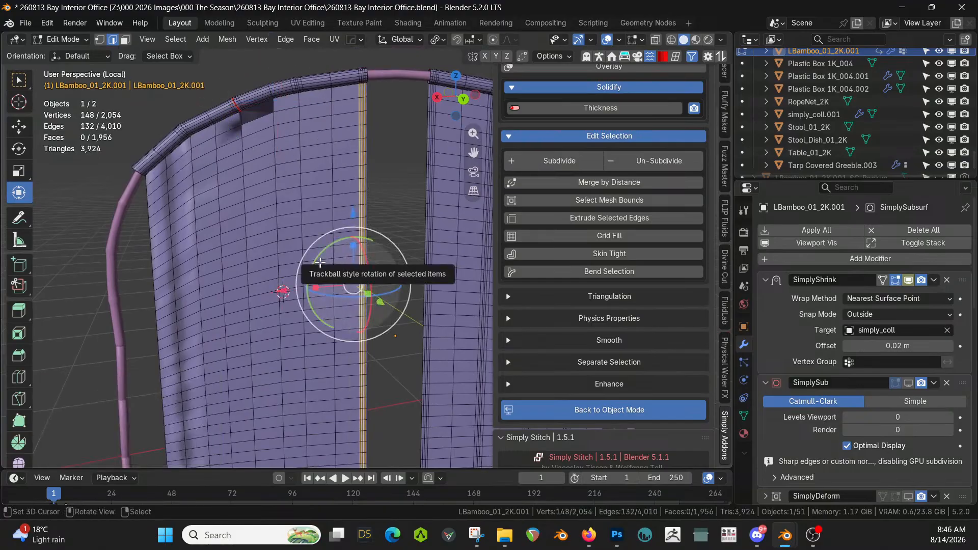
# Add the matching loops around the top sleeve to the inner-edge selection and try dissolving them all together
pyautogui.scroll(3, 366, 252)
pyautogui.keyDown('shift'); pyautogui.moveTo(355, 125); pyautogui.dragTo(336, 394, button='middle'); pyautogui.keyUp('shift')
pyautogui.scroll(3, 336, 394)
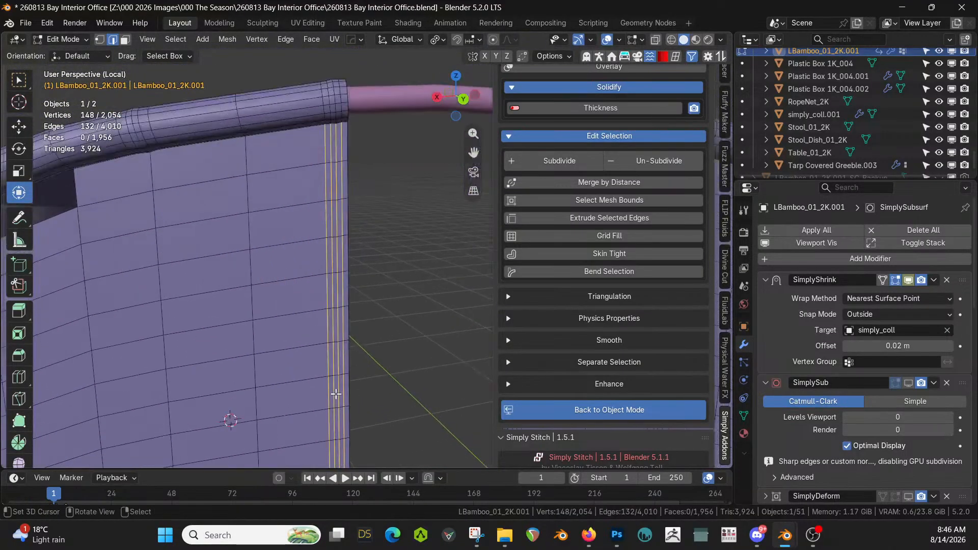
pyautogui.keyDown('shift'); pyautogui.moveTo(367, 280); pyautogui.dragTo(376, 416, button='middle'); pyautogui.keyUp('shift')
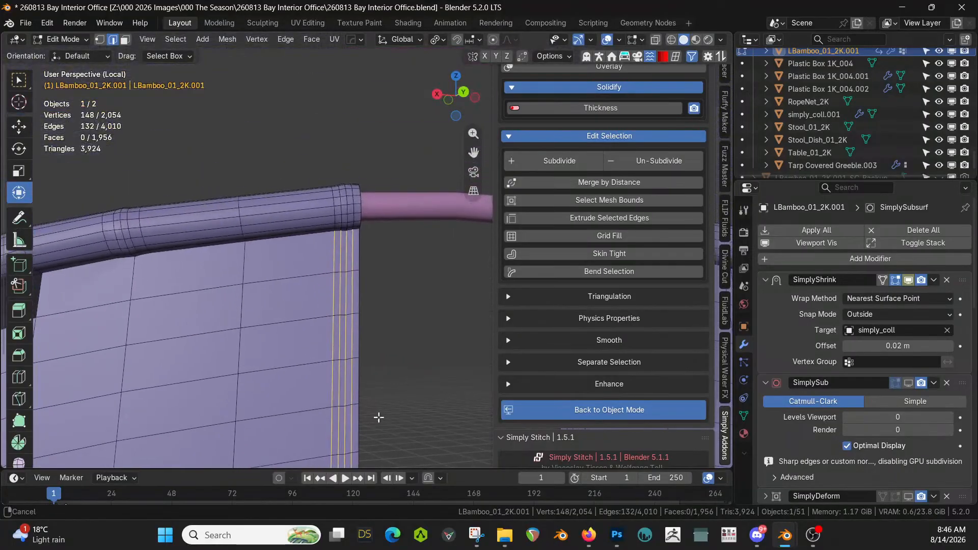
pyautogui.keyDown('alt'); pyautogui.keyDown('shift'); pyautogui.click(334, 207); pyautogui.keyUp('shift'); pyautogui.keyUp('alt')
pyautogui.keyDown('alt'); pyautogui.keyDown('shift'); pyautogui.click(348, 205); pyautogui.keyUp('shift'); pyautogui.keyUp('alt')
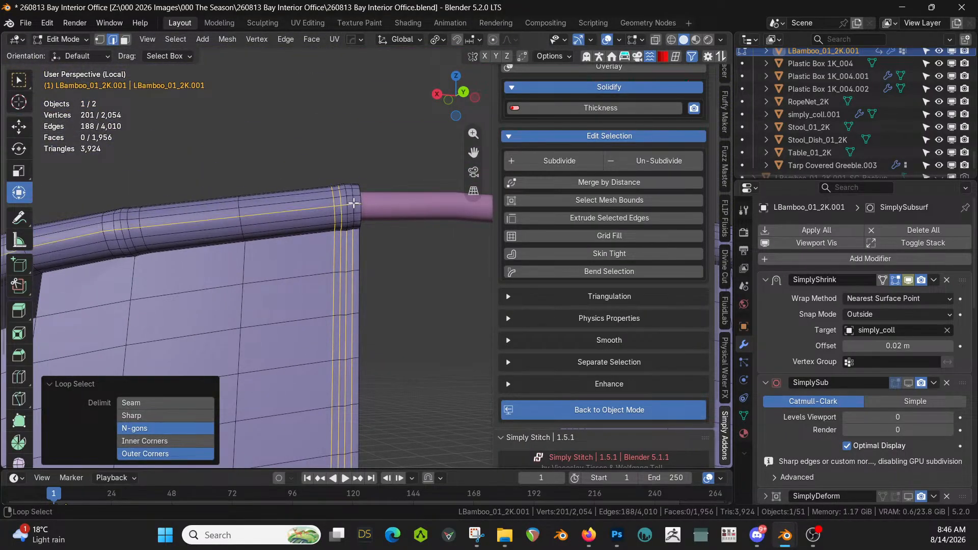
pyautogui.hotkey('ctrl', 'z')
pyautogui.keyDown('alt'); pyautogui.keyDown('shift'); pyautogui.click(346, 201); pyautogui.keyUp('shift'); pyautogui.keyUp('alt')
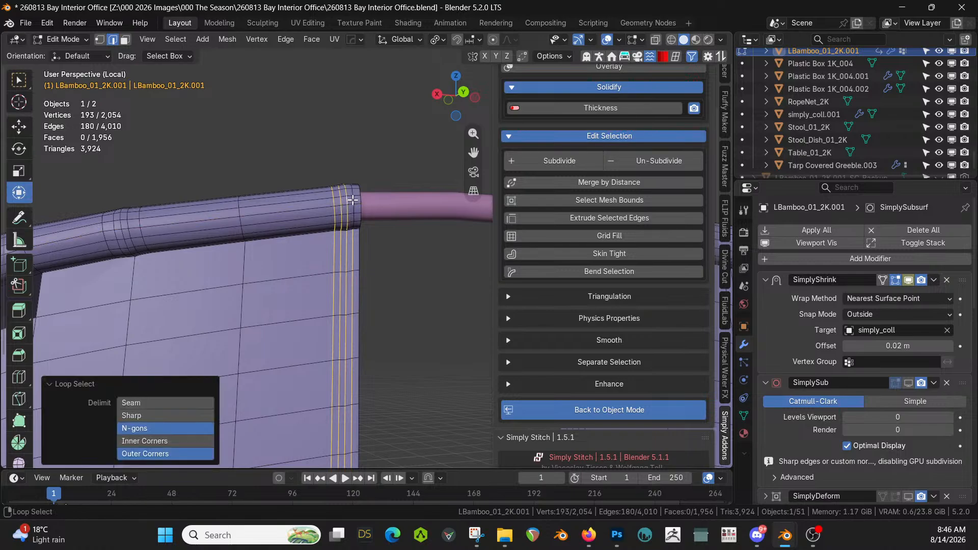
pyautogui.keyDown('alt'); pyautogui.keyDown('shift'); pyautogui.click(353, 199); pyautogui.keyUp('shift'); pyautogui.keyUp('alt')
pyautogui.hotkey('ctrl', 'x')
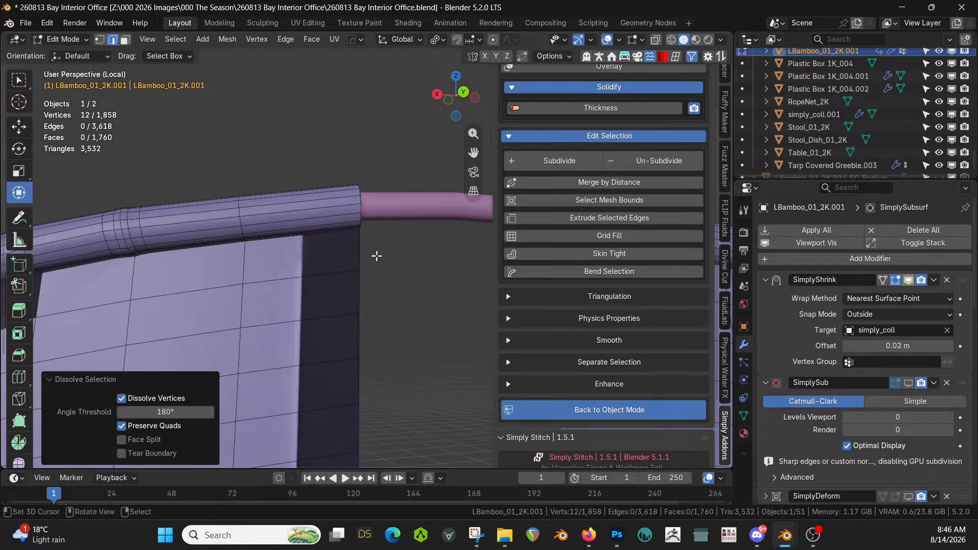
# Revert the curtain to the Loop Cut and Slide entry in the undo history
pyautogui.moveTo(377, 256); pyautogui.dragTo(168, 357, button='middle')
pyautogui.scroll(-3, 820, 439)
pyautogui.scroll(-5, 820, 439)
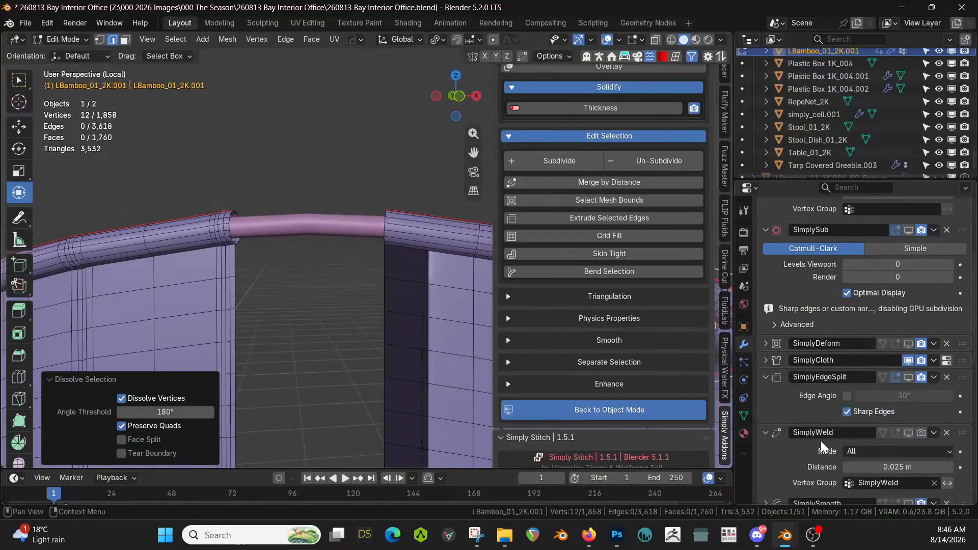
pyautogui.scroll(-5, 891, 461)
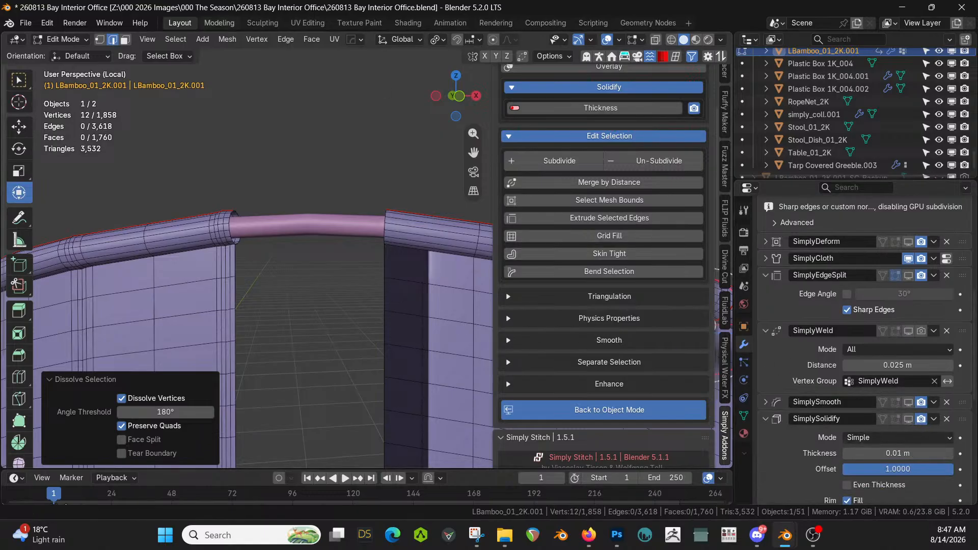
pyautogui.click(46, 22)
pyautogui.moveTo(74, 62)
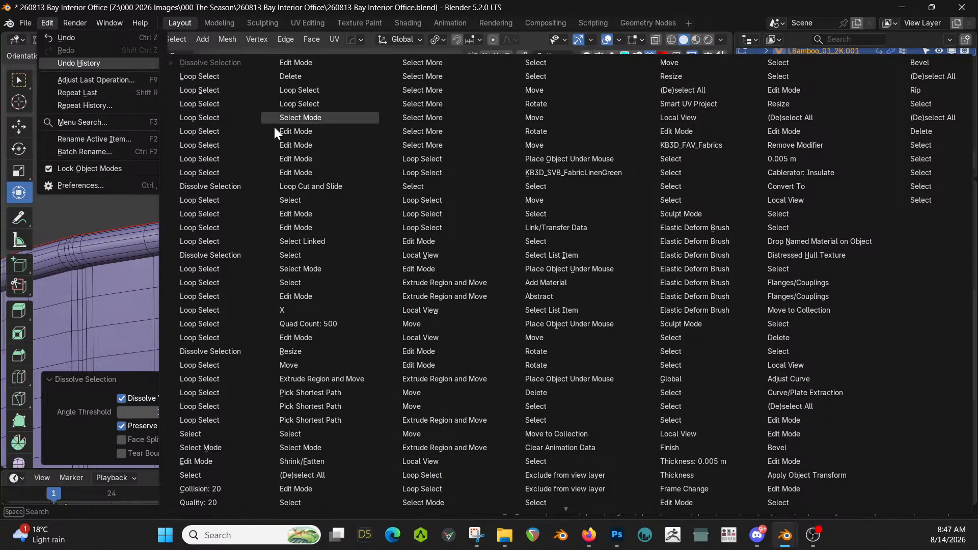
pyautogui.click(322, 187)
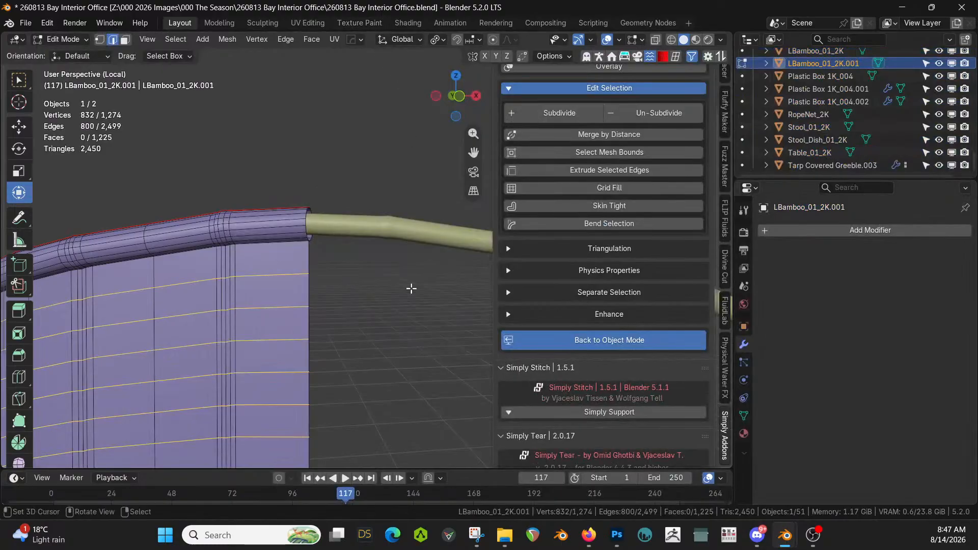
# Dissolve the four tightly spaced vertical edge loops nearest the panel's inner edge, including their continuations around the top sleeve
pyautogui.click(408, 286)
pyautogui.moveTo(409, 286); pyautogui.dragTo(376, 321, button='middle')
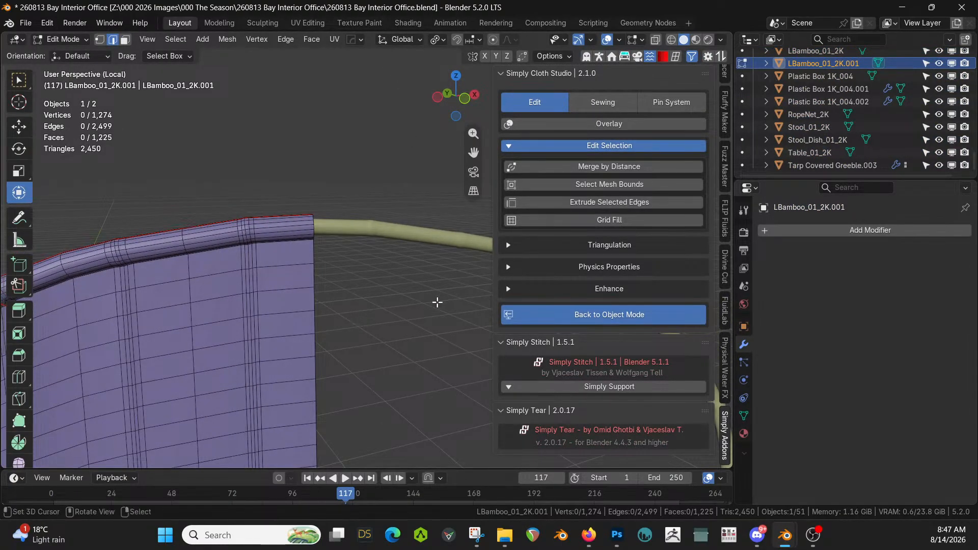
pyautogui.moveTo(437, 301); pyautogui.dragTo(376, 280, button='middle')
pyautogui.keyDown('alt'); pyautogui.click(403, 240); pyautogui.keyUp('alt')
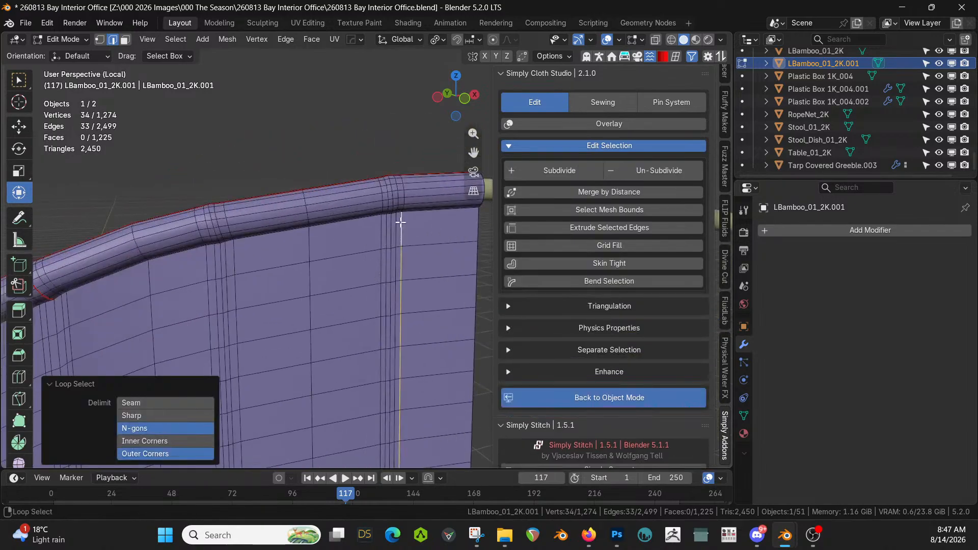
pyautogui.keyDown('alt'); pyautogui.keyDown('shift'); pyautogui.click(396, 194); pyautogui.keyUp('shift'); pyautogui.keyUp('alt')
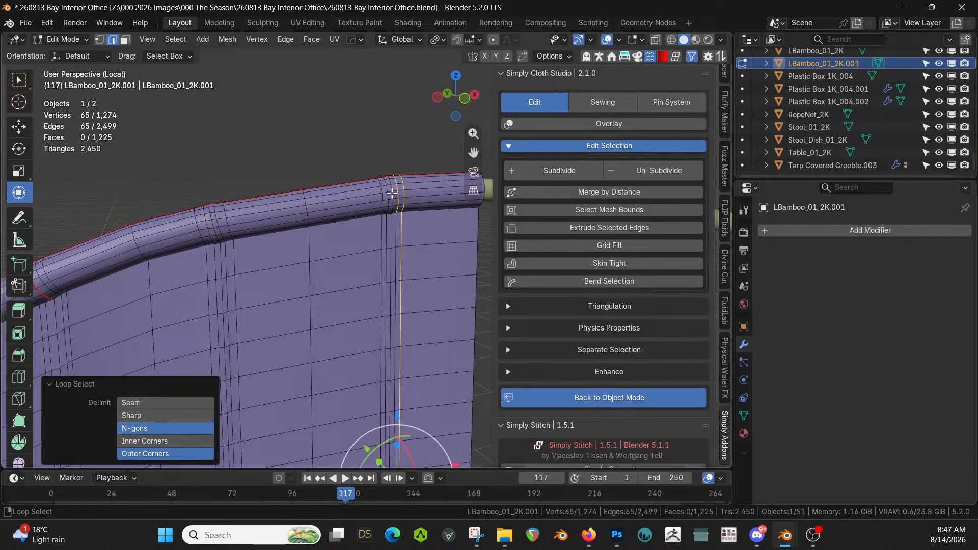
pyautogui.keyDown('alt'); pyautogui.keyDown('shift'); pyautogui.click(389, 195); pyautogui.keyUp('shift'); pyautogui.keyUp('alt')
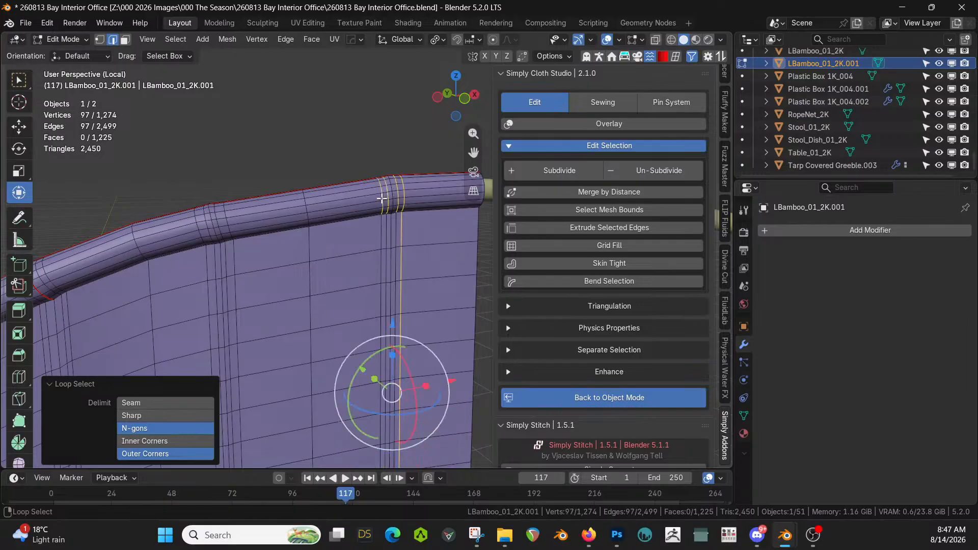
pyautogui.keyDown('alt'); pyautogui.keyDown('shift'); pyautogui.click(381, 224); pyautogui.keyUp('shift'); pyautogui.keyUp('alt')
pyautogui.keyDown('alt'); pyautogui.keyDown('shift'); pyautogui.click(394, 228); pyautogui.keyUp('shift'); pyautogui.keyUp('alt')
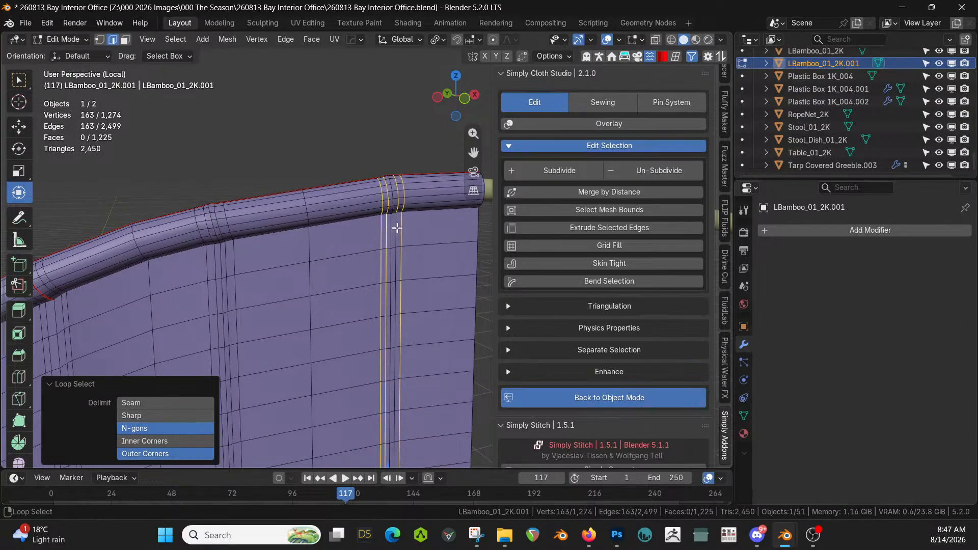
pyautogui.hotkey('ctrl', 'x')
pyautogui.moveTo(428, 240); pyautogui.dragTo(351, 273, button='middle')
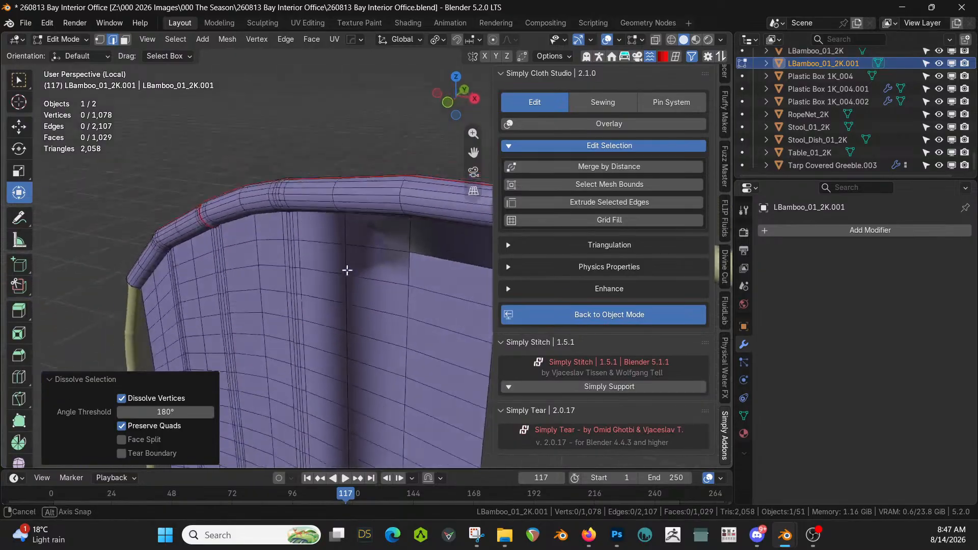
# Clear the custom normals data from the curtain mesh's geometry data
pyautogui.click(743, 416)
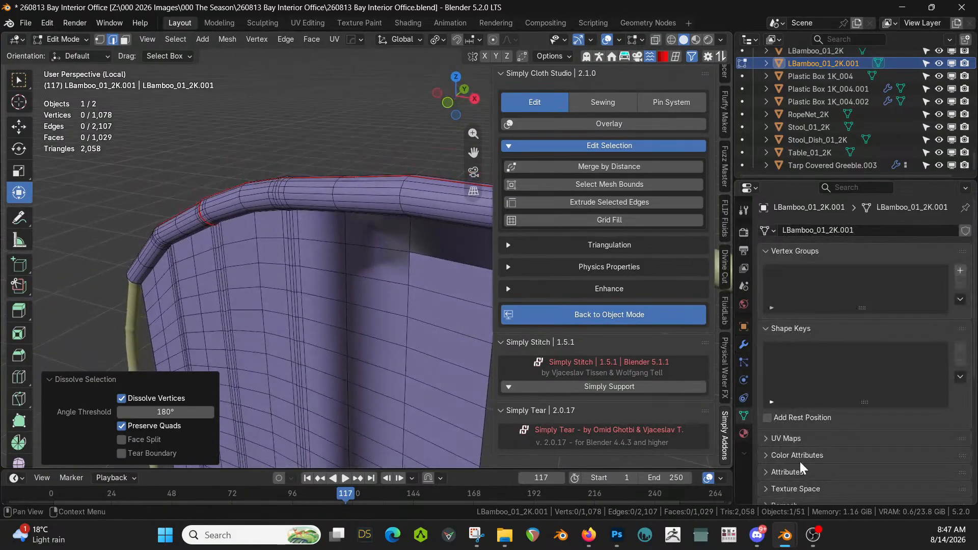
pyautogui.scroll(-4, 795, 464)
pyautogui.click(766, 443)
pyautogui.scroll(-5, 830, 439)
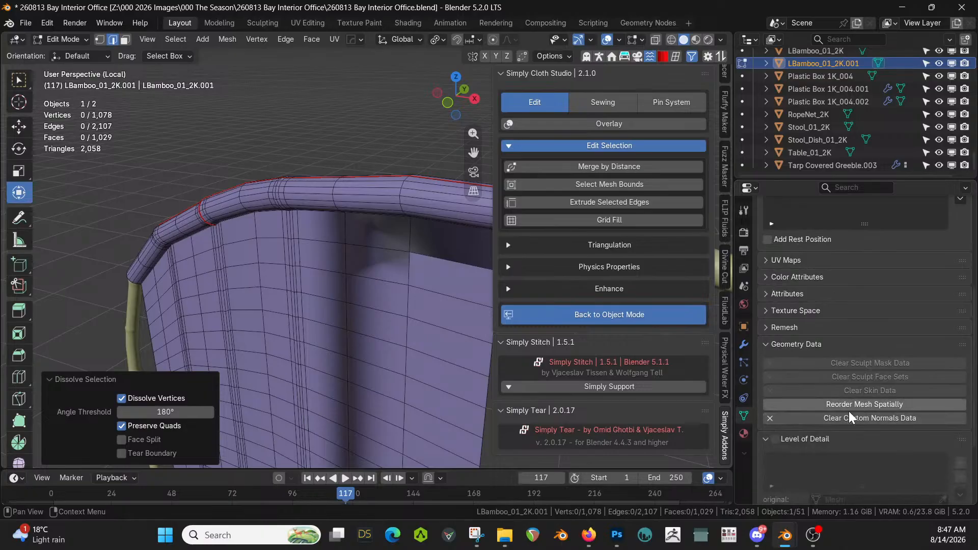
pyautogui.click(849, 417)
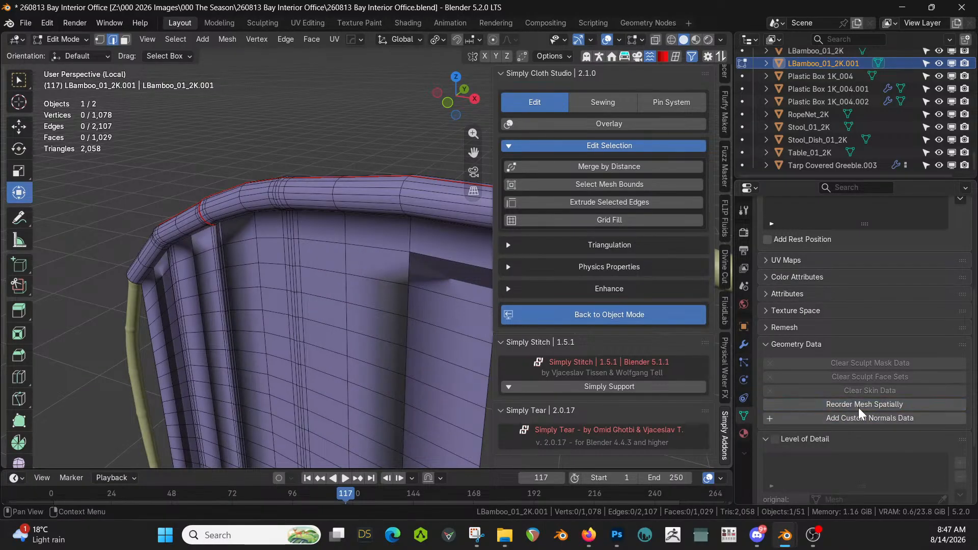
pyautogui.click(858, 406)
# Sharpen the curtain with HardOps Ssharp at 60° sharpness and a 60° smooth angle
pyautogui.moveTo(444, 323); pyautogui.dragTo(347, 319, button='middle')
pyautogui.press('Tab')
pyautogui.scroll(-3, 384, 312)
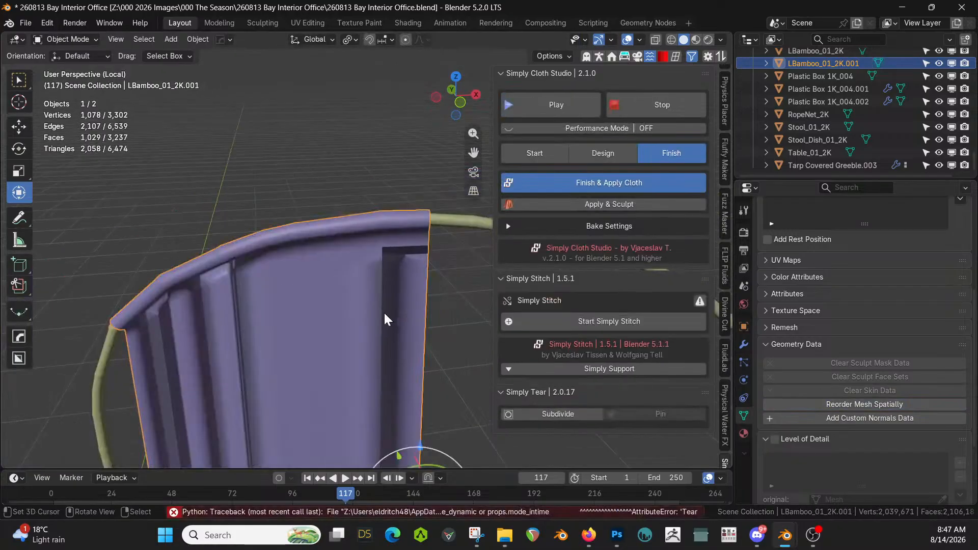
pyautogui.moveTo(326, 306); pyautogui.dragTo(377, 298, button='middle')
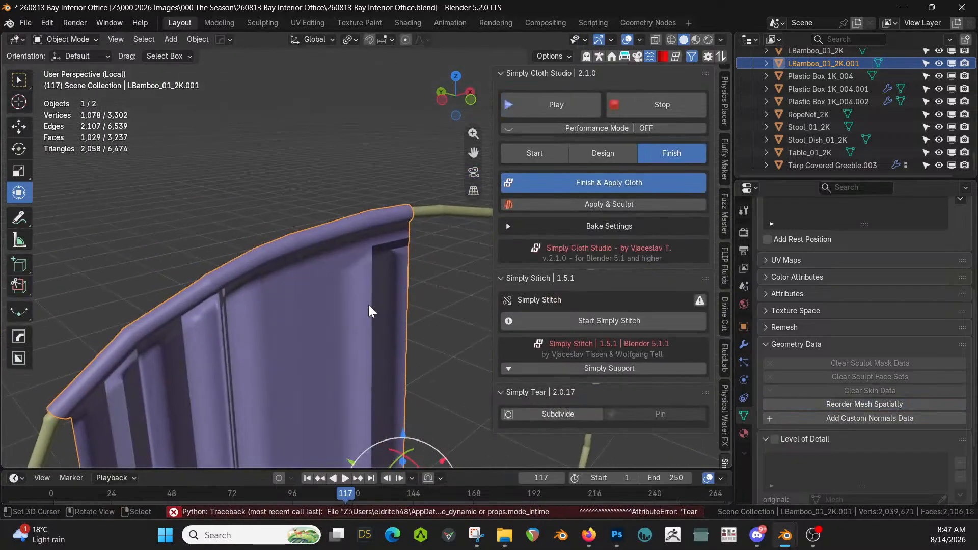
pyautogui.press('q')
pyautogui.click(339, 248)
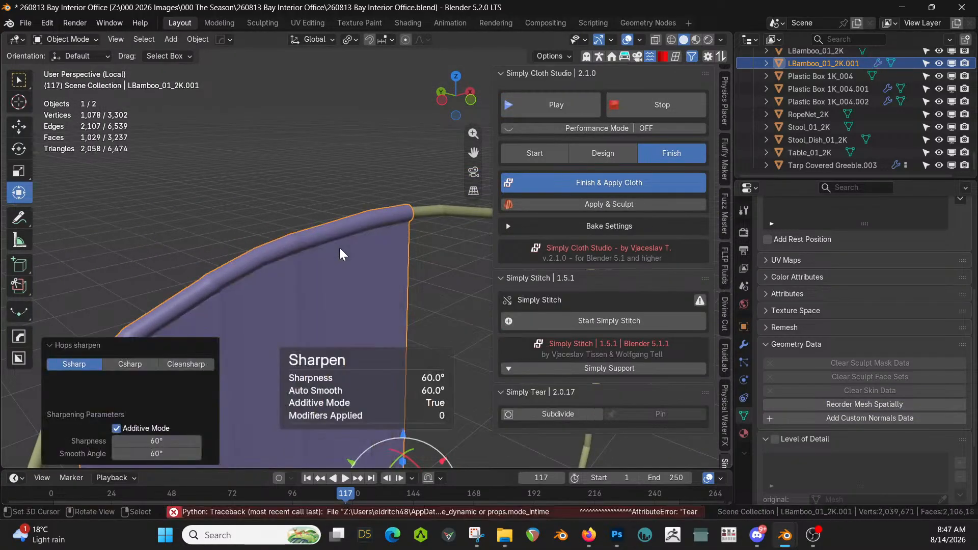
pyautogui.moveTo(339, 247); pyautogui.dragTo(494, 267, button='middle')
# Dissolve the four tight vertical loops flanking the curtain's upper sleeve bend, including their continuations around the sleeve
pyautogui.press('Tab')
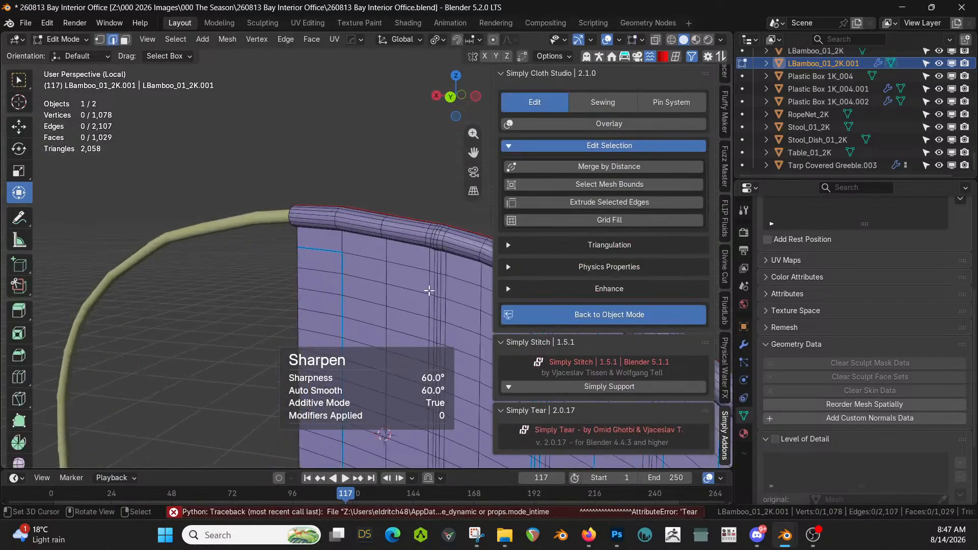
pyautogui.moveTo(430, 290); pyautogui.dragTo(313, 255, button='middle')
pyautogui.scroll(2, 281, 253)
pyautogui.keyDown('alt'); pyautogui.click(301, 259); pyautogui.keyUp('alt')
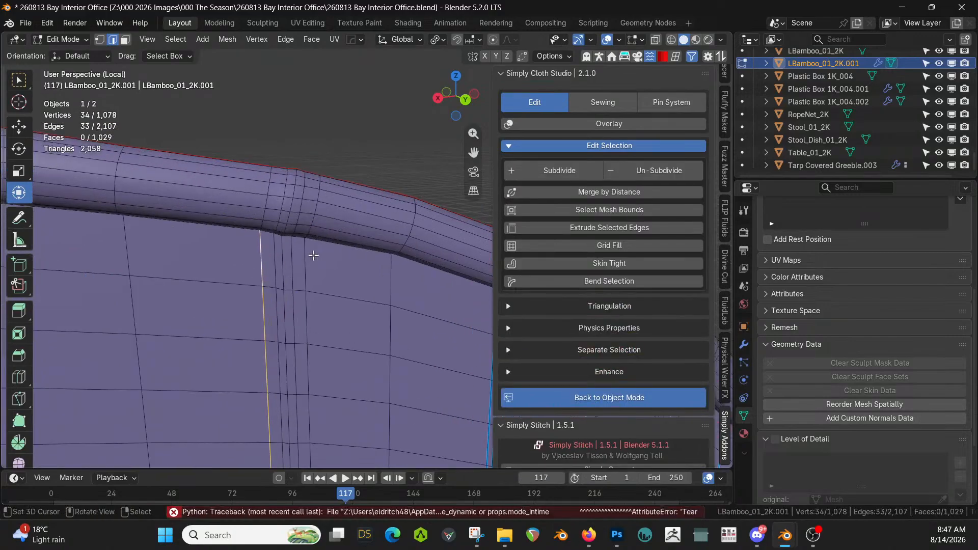
pyautogui.keyDown('alt'); pyautogui.keyDown('shift'); pyautogui.click(269, 203); pyautogui.keyUp('shift'); pyautogui.keyUp('alt')
pyautogui.keyDown('alt'); pyautogui.keyDown('shift'); pyautogui.click(280, 202); pyautogui.keyUp('shift'); pyautogui.keyUp('alt')
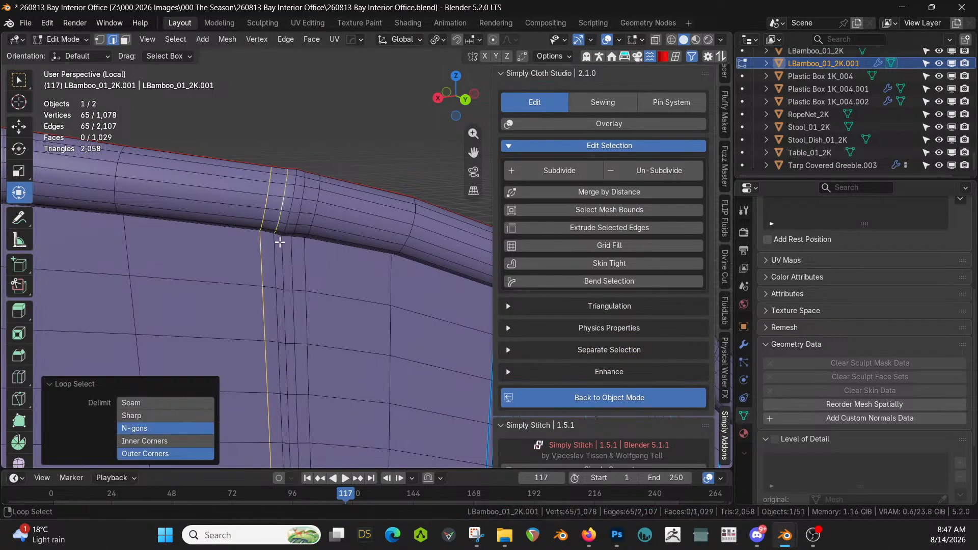
pyautogui.keyDown('alt'); pyautogui.keyDown('shift'); pyautogui.click(295, 250); pyautogui.keyUp('shift'); pyautogui.keyUp('alt')
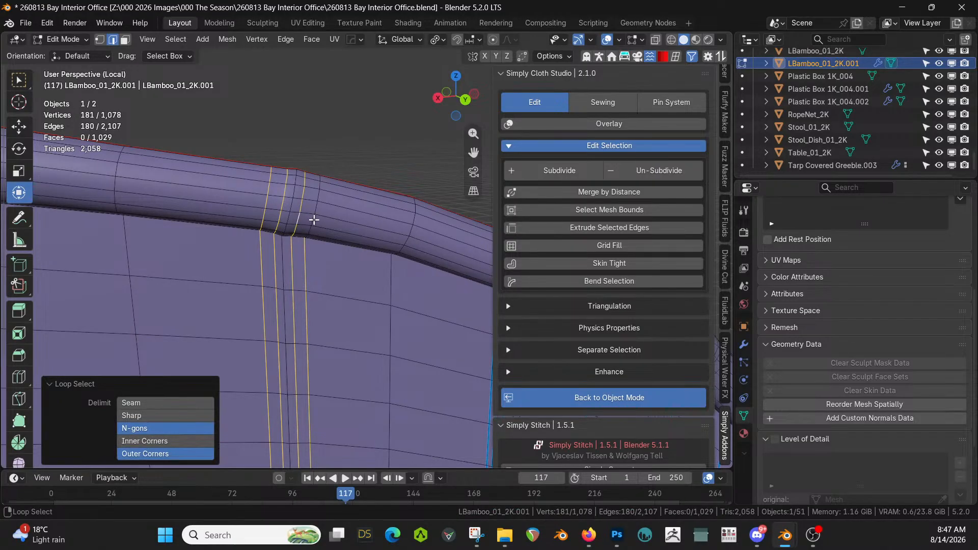
pyautogui.hotkey('ctrl', 'x')
# Dissolve the four tight loops on either side of the red seam at the middle sleeve bend, along with their sleeve sections
pyautogui.moveTo(306, 229)
pyautogui.mouseDown(button='middle')
pyautogui.moveTo(222, 186)
pyautogui.moveTo(286, 212)
pyautogui.moveTo(299, 242)
pyautogui.mouseUp(button='middle')
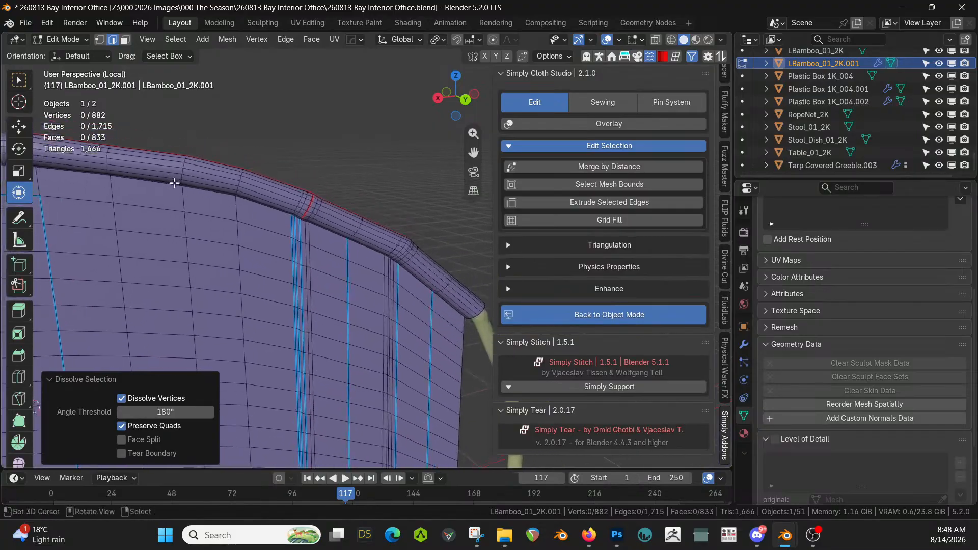
pyautogui.scroll(2, 300, 243)
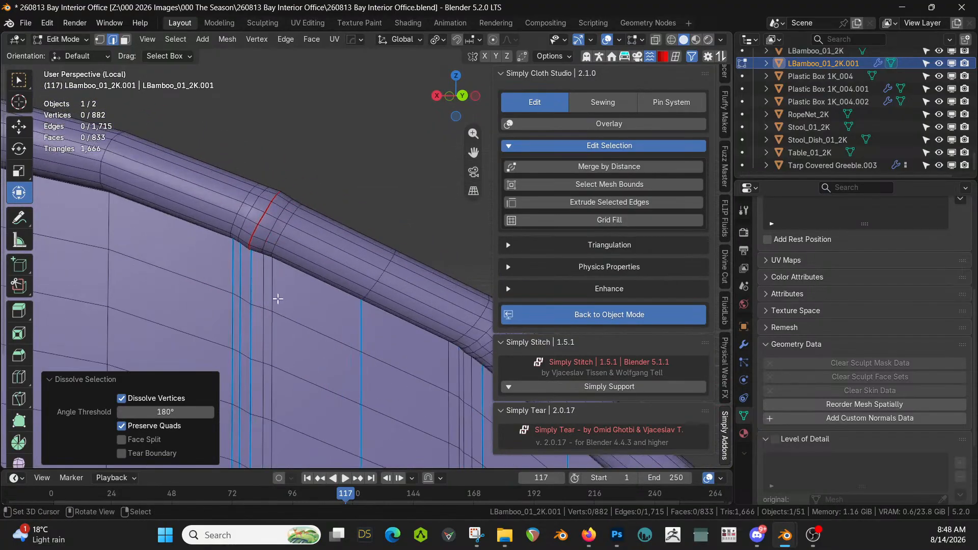
pyautogui.keyDown('alt'); pyautogui.click(238, 315); pyautogui.keyUp('alt')
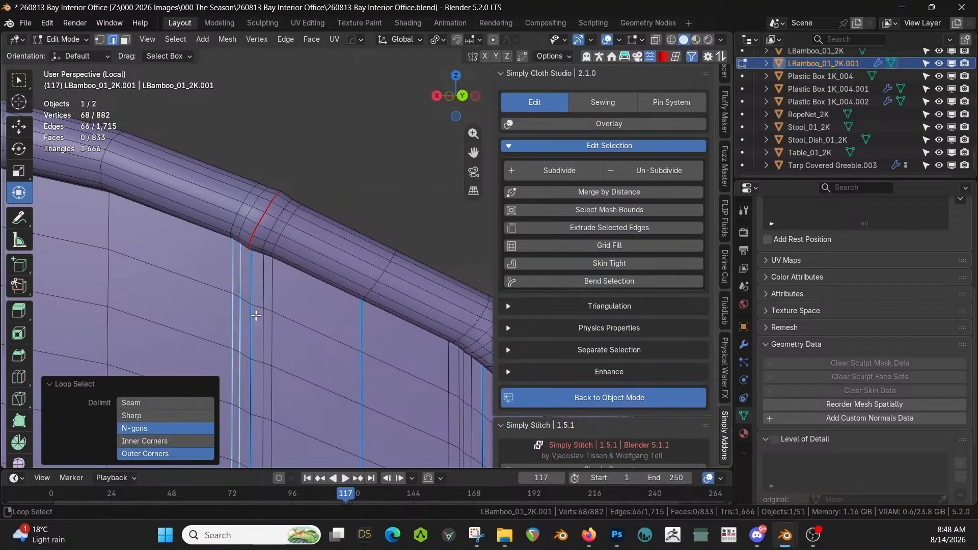
pyautogui.keyDown('alt'); pyautogui.keyDown('shift'); pyautogui.click(261, 319); pyautogui.keyUp('shift'); pyautogui.keyUp('alt')
pyautogui.keyDown('alt'); pyautogui.keyDown('shift'); pyautogui.click(272, 266); pyautogui.keyUp('shift'); pyautogui.keyUp('alt')
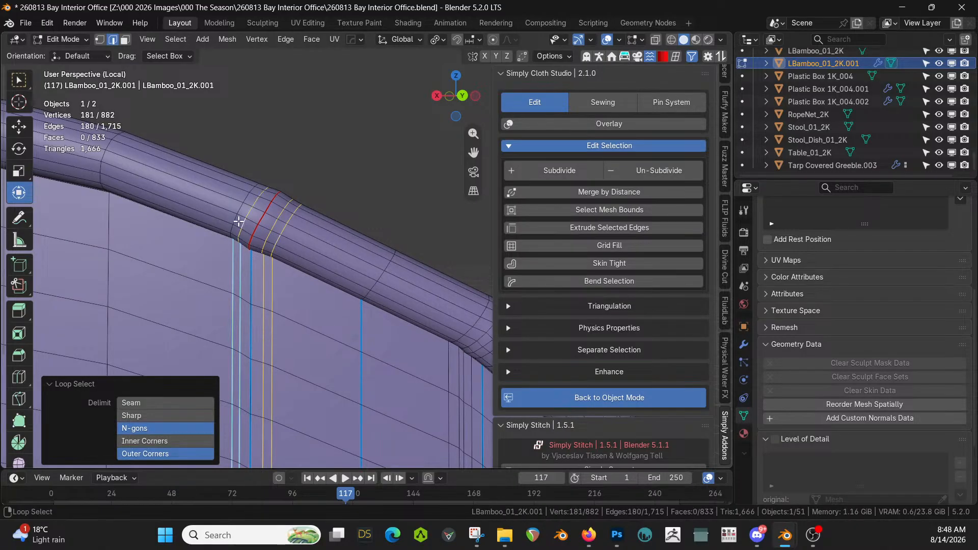
pyautogui.hotkey('ctrl', 'x')
# Toggle the sharp marking on the four tight loops at the outermost sleeve bend and dissolve them with their sleeve sections
pyautogui.moveTo(283, 253); pyautogui.dragTo(99, 72, button='middle')
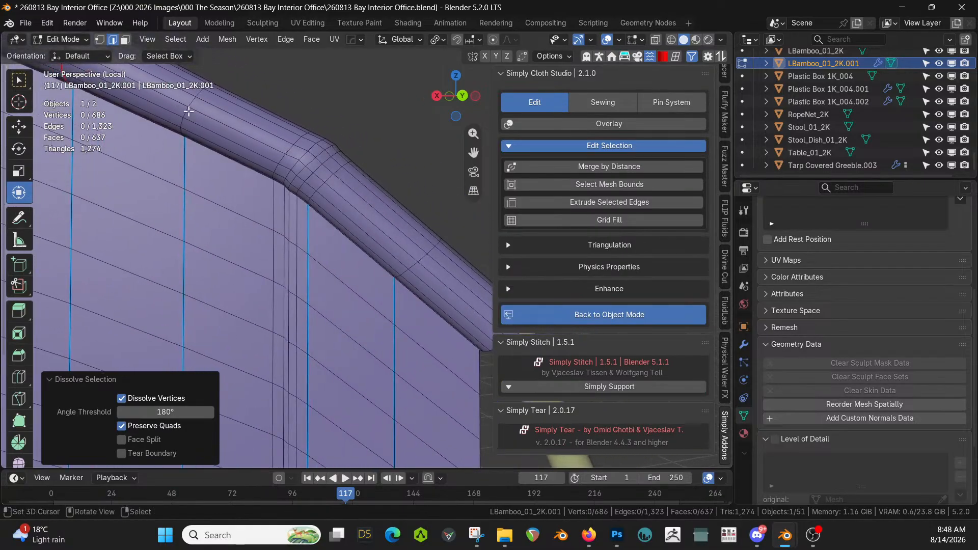
pyautogui.keyDown('alt'); pyautogui.click(278, 259); pyautogui.keyUp('alt')
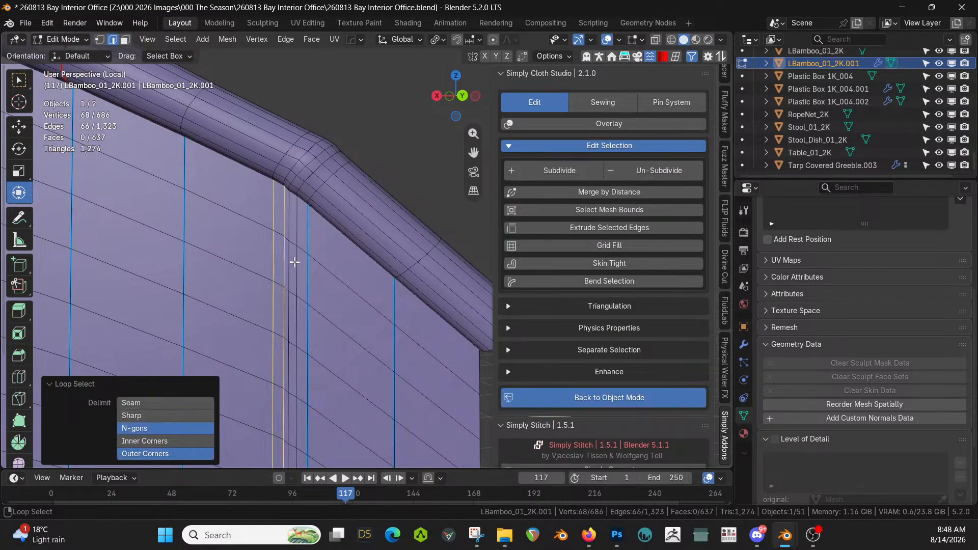
pyautogui.keyDown('alt'); pyautogui.keyDown('shift'); pyautogui.click(296, 262); pyautogui.keyUp('shift'); pyautogui.keyUp('alt')
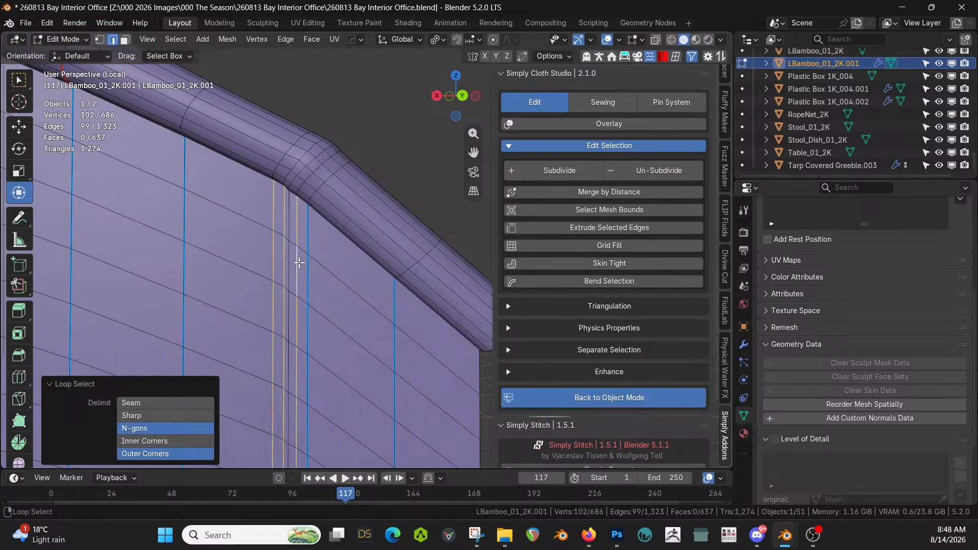
pyautogui.keyDown('alt'); pyautogui.keyDown('shift'); pyautogui.click(307, 267); pyautogui.keyUp('shift'); pyautogui.keyUp('alt')
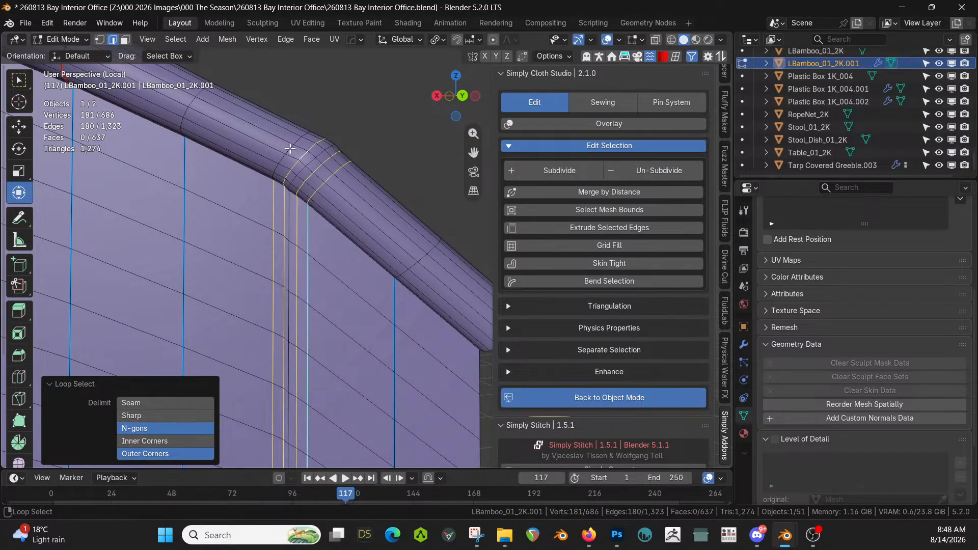
pyautogui.press('q')
pyautogui.click(322, 179)
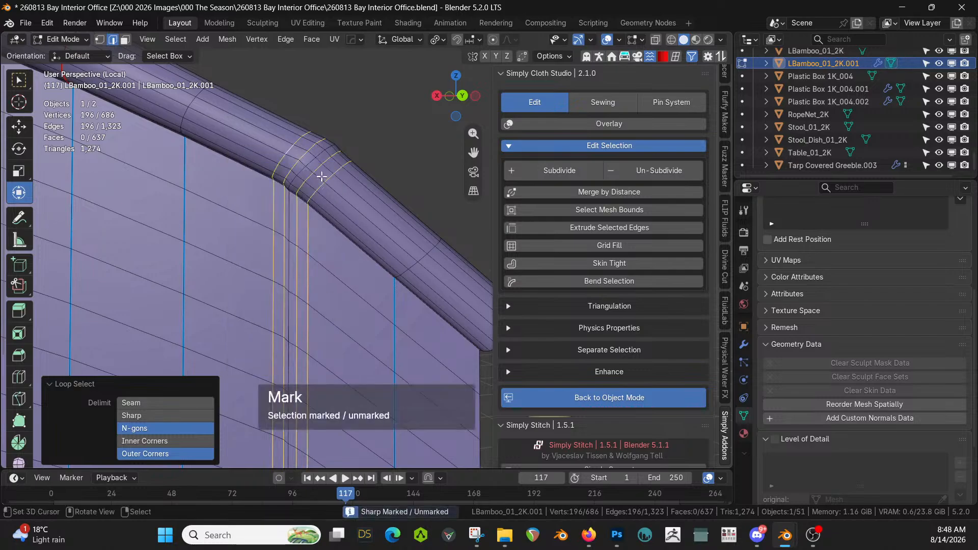
pyautogui.hotkey('ctrl', 'x')
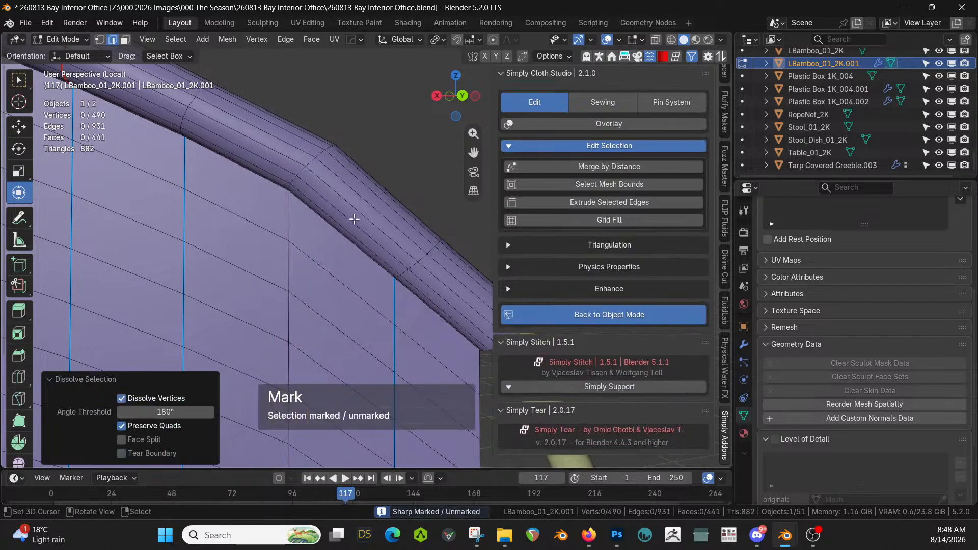
# Select the entire curtain mesh and toggle its sharp edge marking with the HardOps Mark operation
pyautogui.press('Tab')
pyautogui.press('Tab')
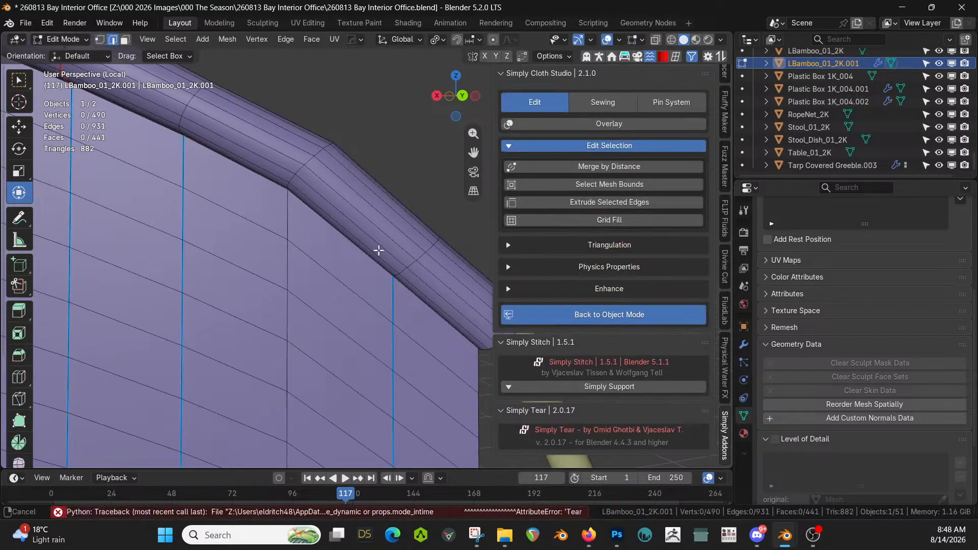
pyautogui.scroll(-2, 377, 249)
pyautogui.keyDown('shift'); pyautogui.moveTo(378, 249); pyautogui.dragTo(326, 213, button='middle'); pyautogui.keyUp('shift')
pyautogui.press('a')
pyautogui.press('q')
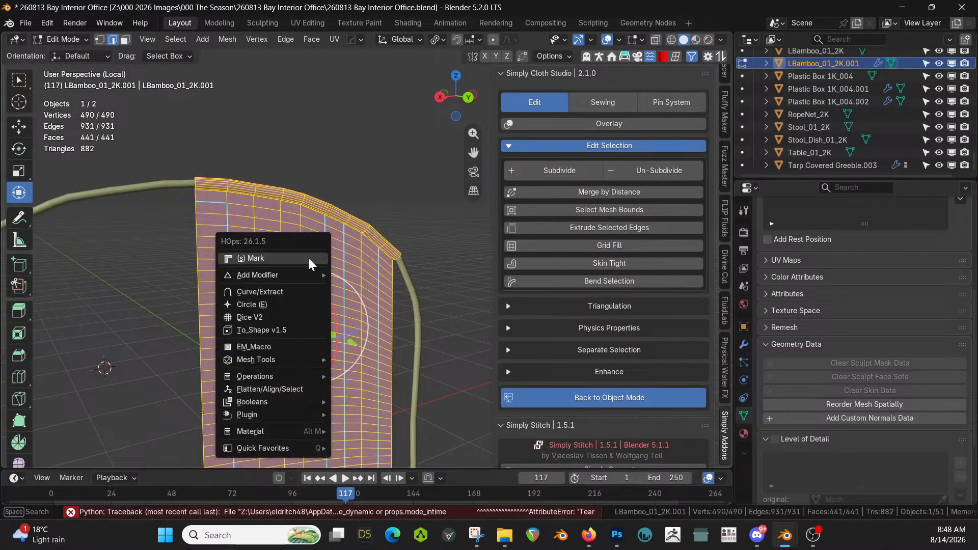
pyautogui.click(282, 258)
pyautogui.press('Tab')
# Try mirroring the curtain along X across the bamboo frame
pyautogui.moveTo(283, 255); pyautogui.dragTo(408, 195, button='middle')
pyautogui.keyDown('shift'); pyautogui.click(408, 143); pyautogui.keyUp('shift')
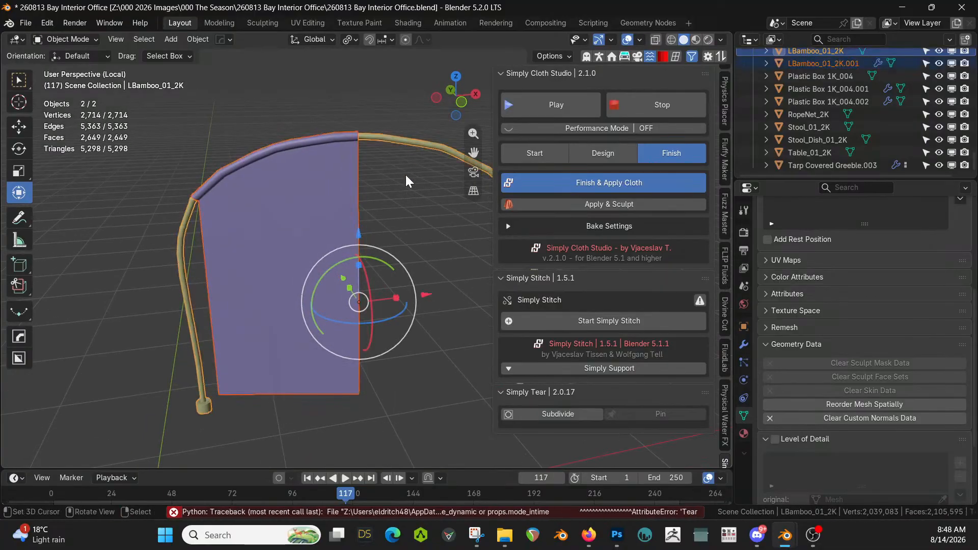
pyautogui.hotkey('alt', 'x')
pyautogui.click(269, 302)
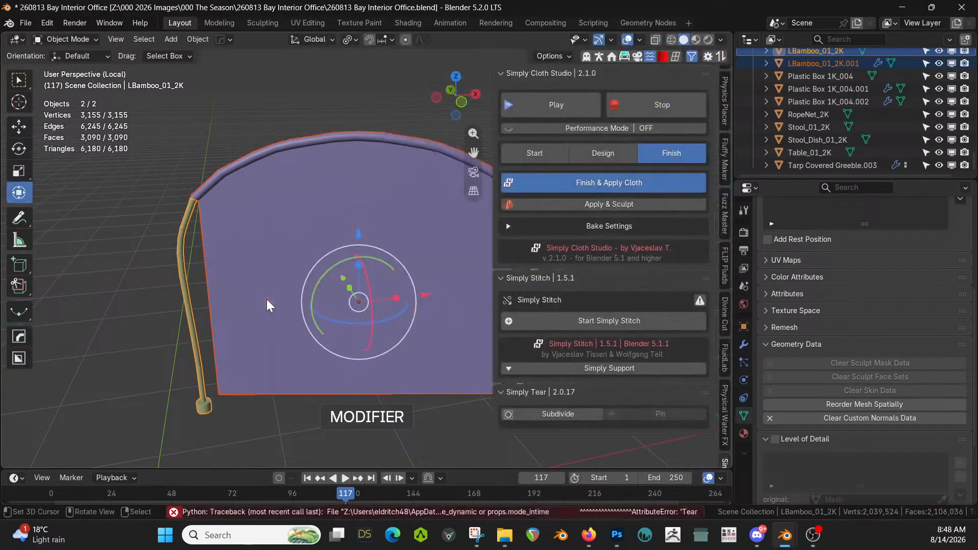
# Delete the column of faces along the curtain's inner edge, including the matching faces around the top sleeve
pyautogui.scroll(2, 271, 298)
pyautogui.press('Tab')
pyautogui.scroll(1, 271, 304)
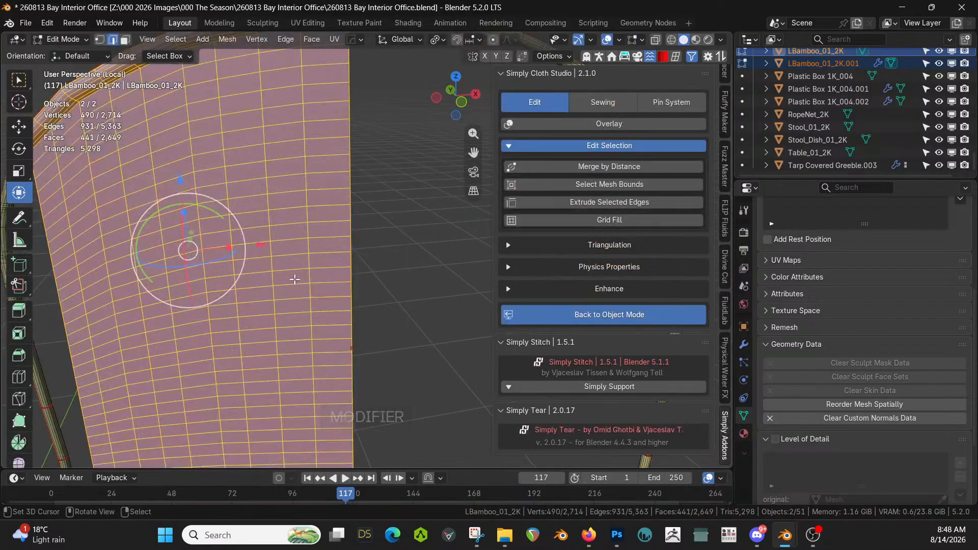
pyautogui.press('3')
pyautogui.rightClick(335, 199)
pyautogui.keyDown('alt'); pyautogui.rightClick(339, 199); pyautogui.keyUp('alt')
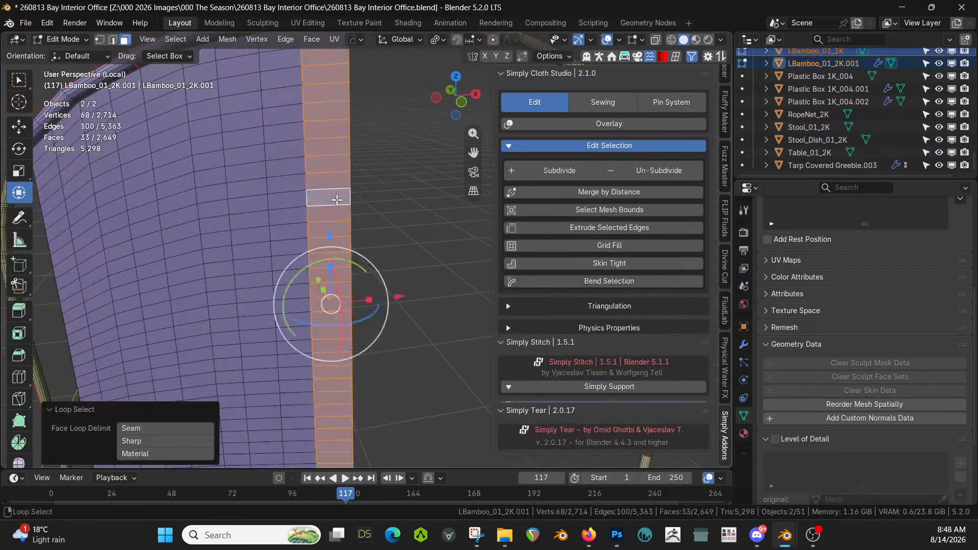
pyautogui.keyDown('shift'); pyautogui.moveTo(339, 198); pyautogui.dragTo(342, 375, button='middle'); pyautogui.keyUp('shift')
pyautogui.keyDown('alt'); pyautogui.keyDown('shift'); pyautogui.rightClick(335, 213); pyautogui.keyUp('shift'); pyautogui.keyUp('alt')
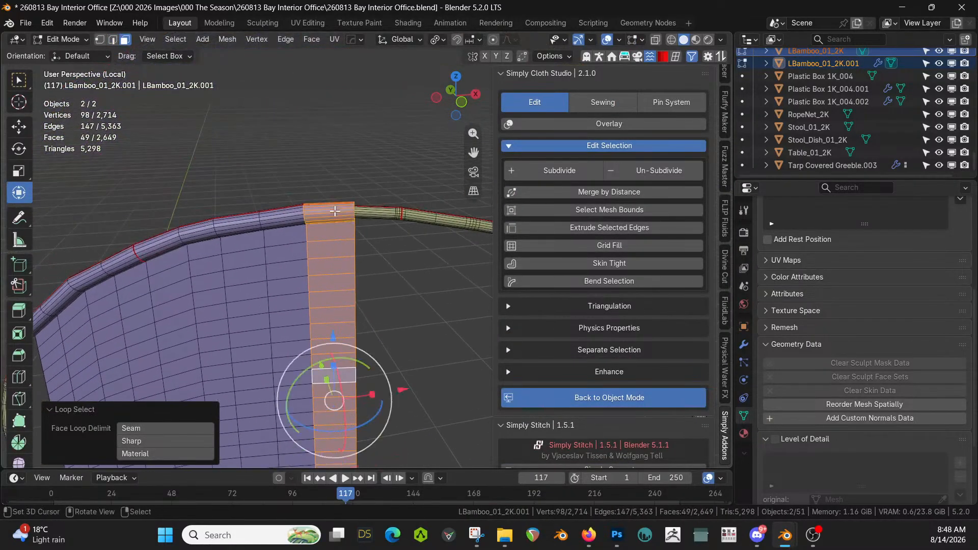
pyautogui.hotkey('ctrl', 'x')
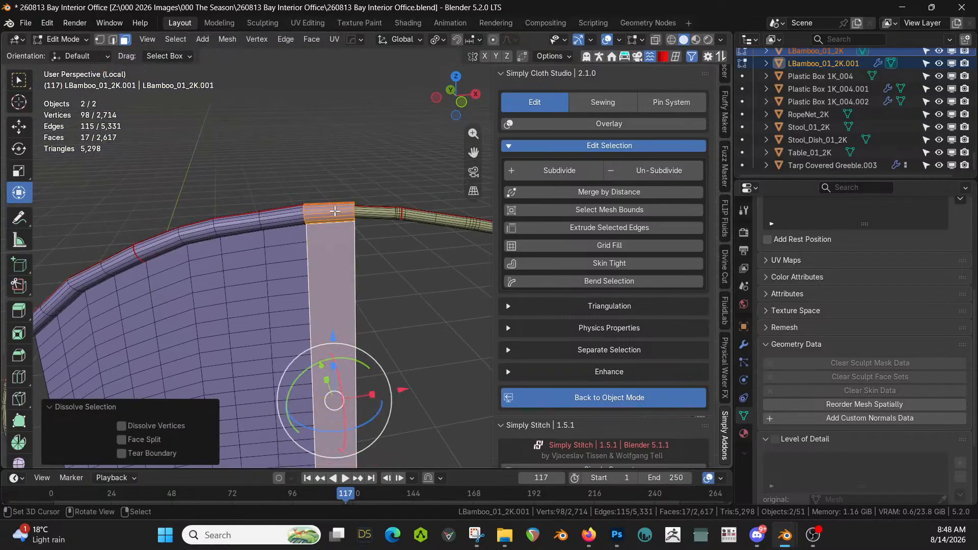
pyautogui.press('x')
pyautogui.click(334, 209)
pyautogui.moveTo(335, 209); pyautogui.dragTo(353, 232, button='middle')
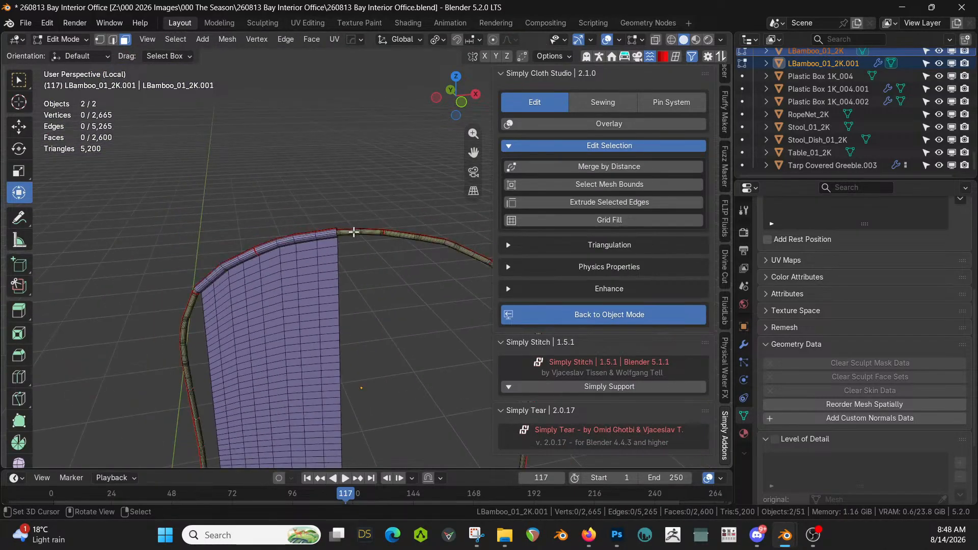
# Mirror the trimmed curtain along X across the bamboo frame to form a second panel opposite it
pyautogui.press('Tab')
pyautogui.scroll(-4, 375, 263)
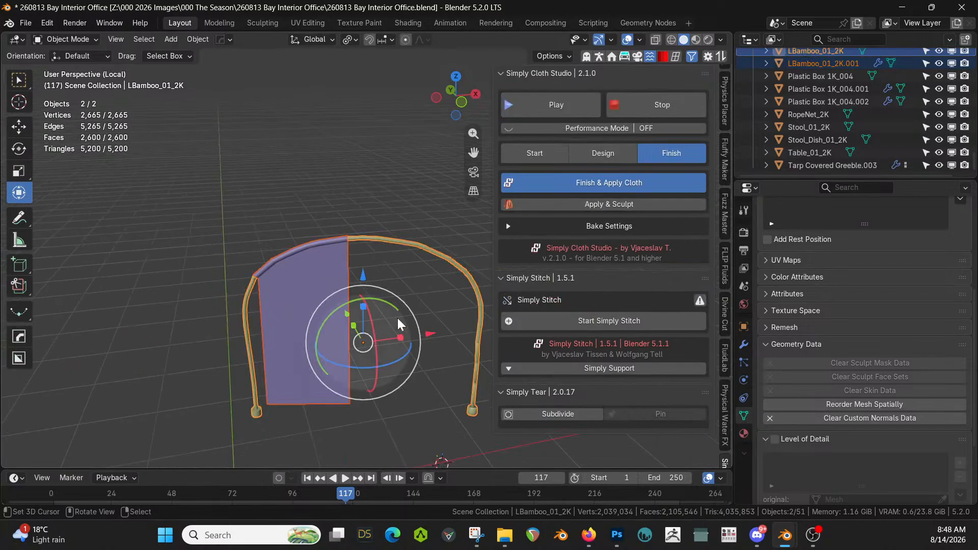
pyautogui.hotkey('alt', 'x')
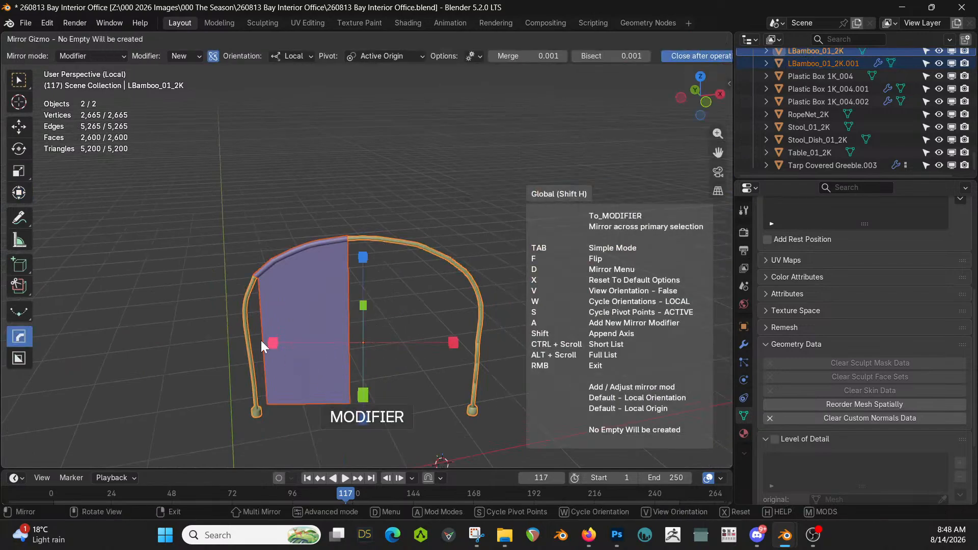
pyautogui.click(273, 344)
# Select only the curtain and apply all of its modifiers
pyautogui.click(305, 309)
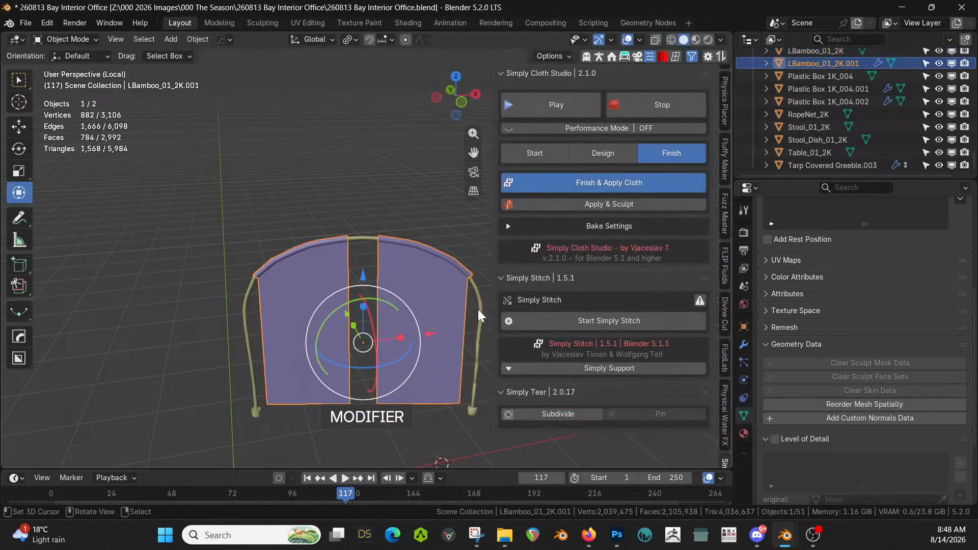
pyautogui.click(743, 345)
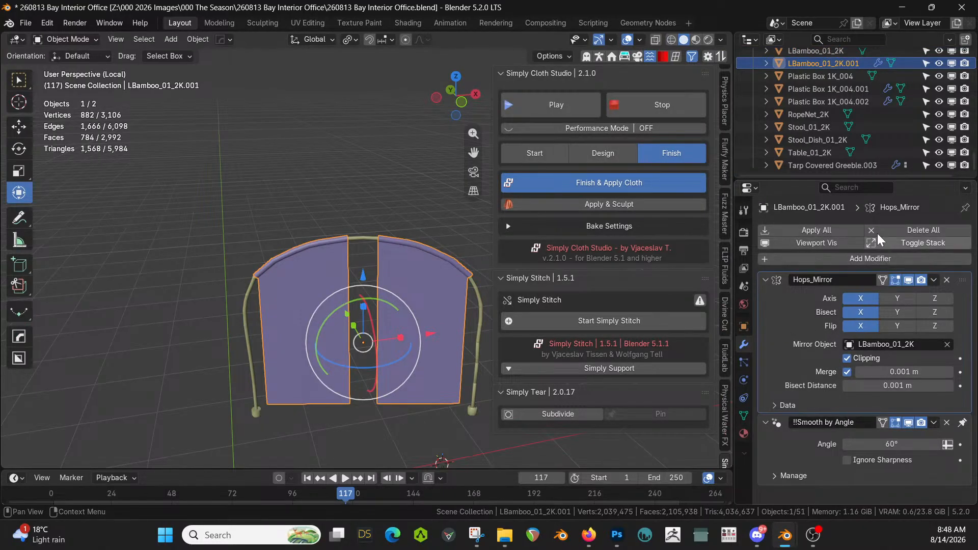
pyautogui.click(840, 227)
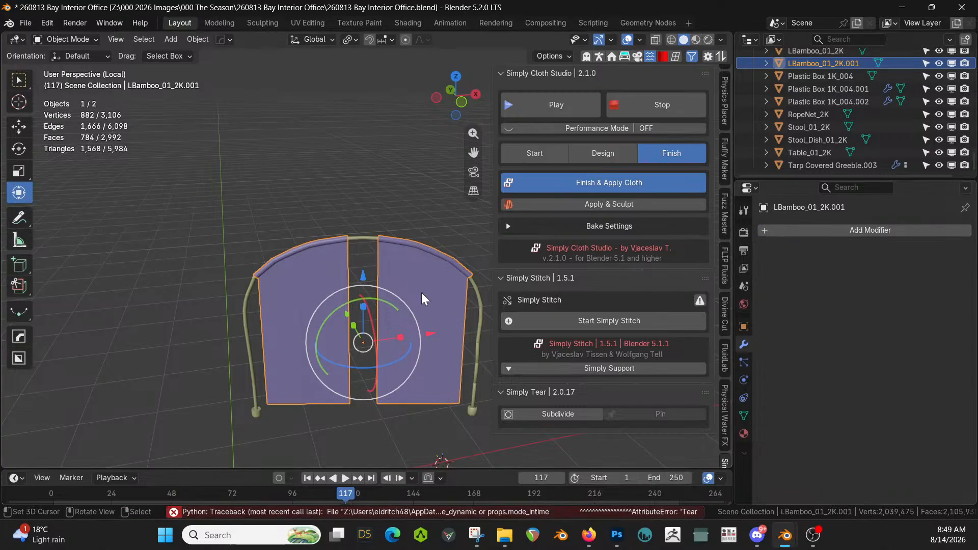
# Clear the sharp edge marks from the entire curtain mesh with the HardOps Mark operation
pyautogui.press('Tab')
pyautogui.press('Tab')
pyautogui.press('Tab')
pyautogui.press('a')
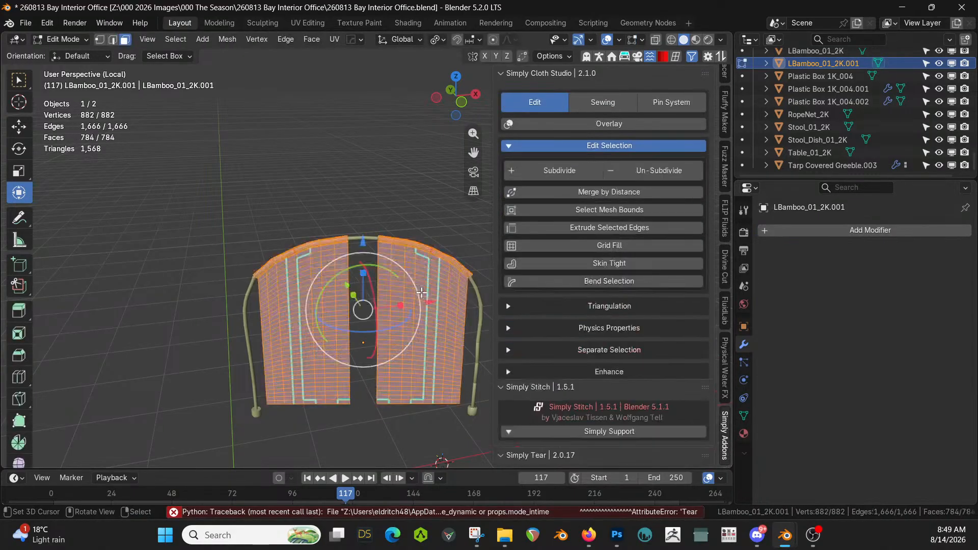
pyautogui.rightClick(421, 292)
pyautogui.click(421, 292)
pyautogui.press('q')
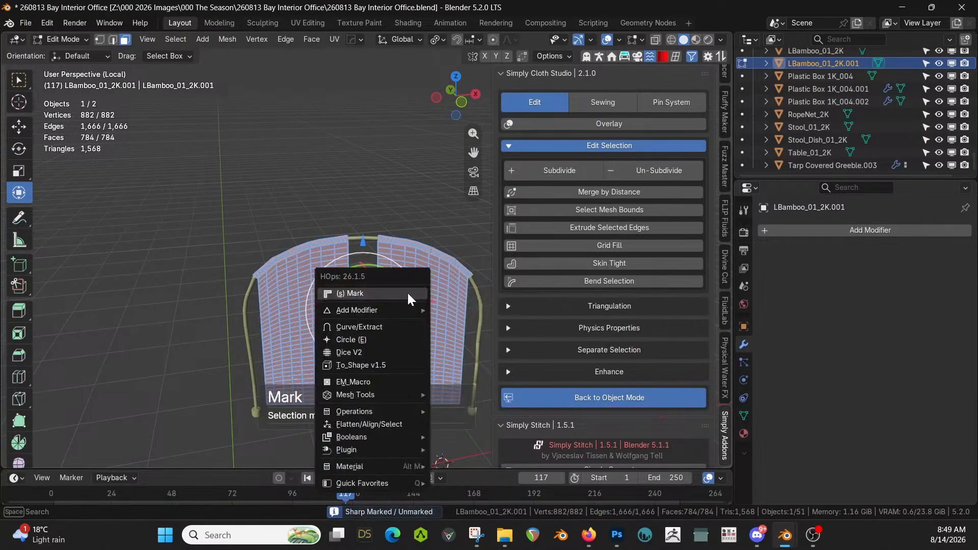
pyautogui.click(408, 292)
pyautogui.press('Tab')
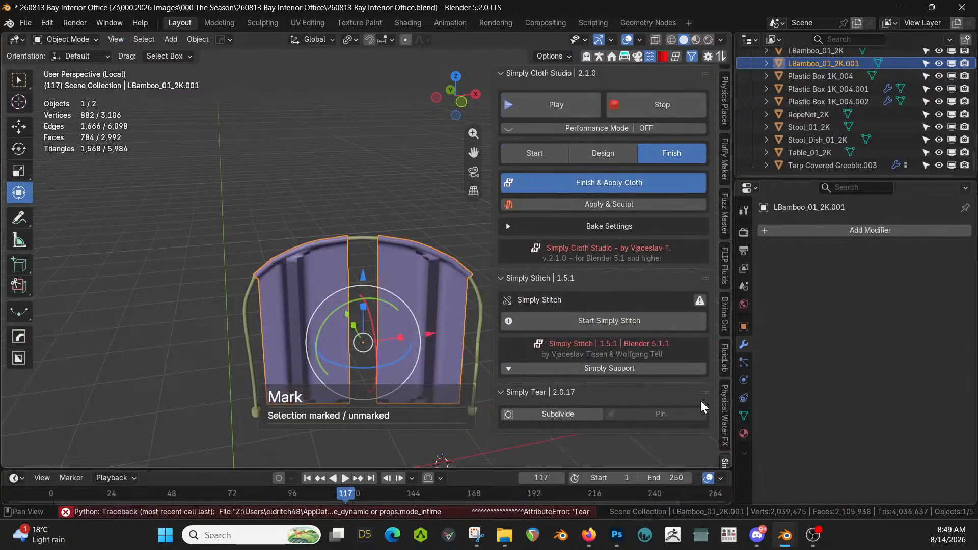
# Inspect the curtain's material and mesh data, and display the face orientation overlay to check its normals
pyautogui.click(744, 433)
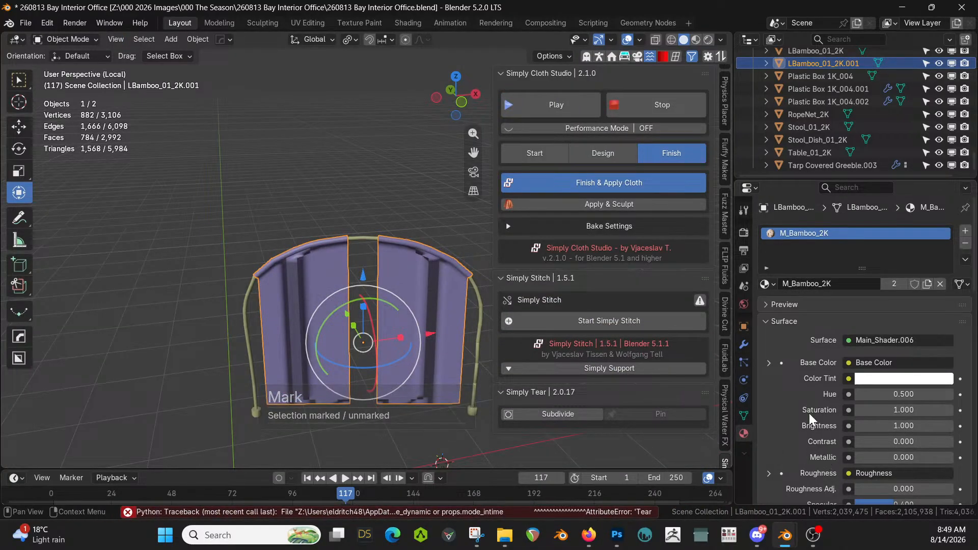
pyautogui.click(744, 415)
pyautogui.scroll(-5, 770, 415)
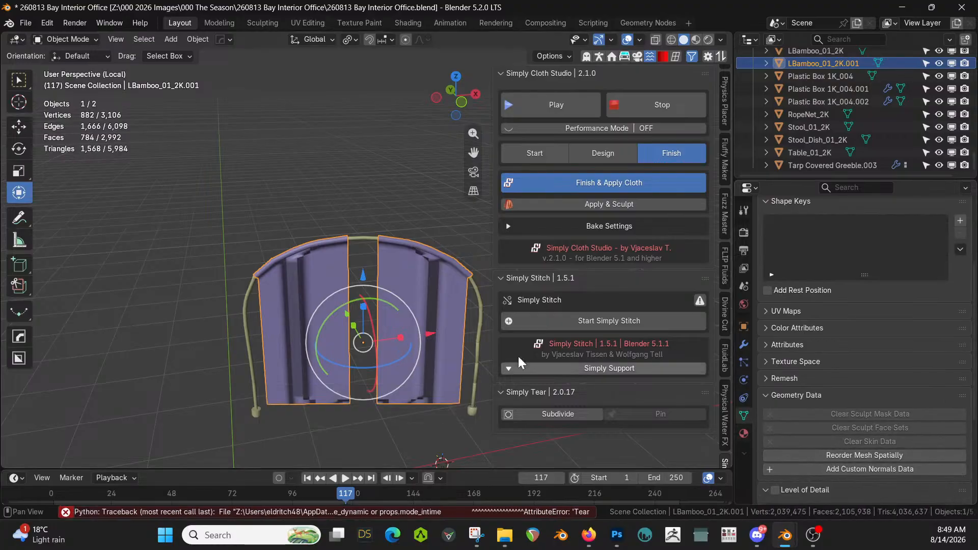
pyautogui.scroll(3, 403, 312)
pyautogui.moveTo(402, 312); pyautogui.dragTo(186, 288, button='middle')
pyautogui.keyDown('shift'); pyautogui.moveTo(186, 288); pyautogui.dragTo(240, 251, button='middle'); pyautogui.keyUp('shift')
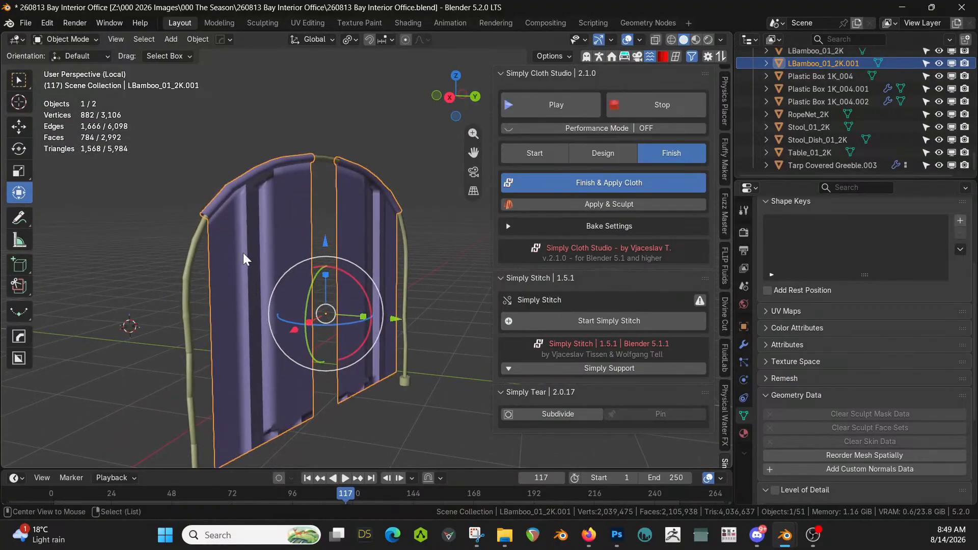
pyautogui.hotkey('alt', 'v')
pyautogui.click(136, 265)
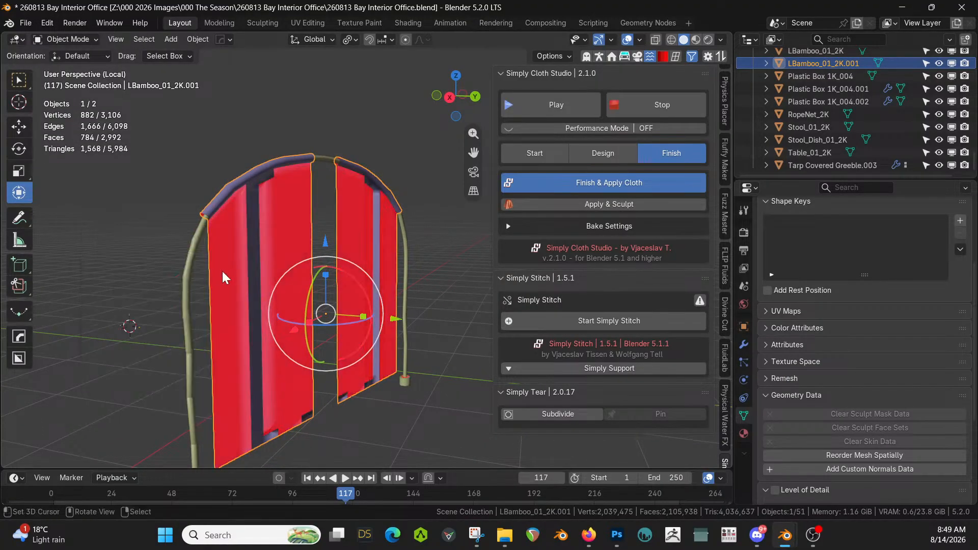
# Recalculate the normals of all curtain faces outward and save the file
pyautogui.moveTo(221, 270); pyautogui.dragTo(402, 282, button='middle')
pyautogui.press('Tab')
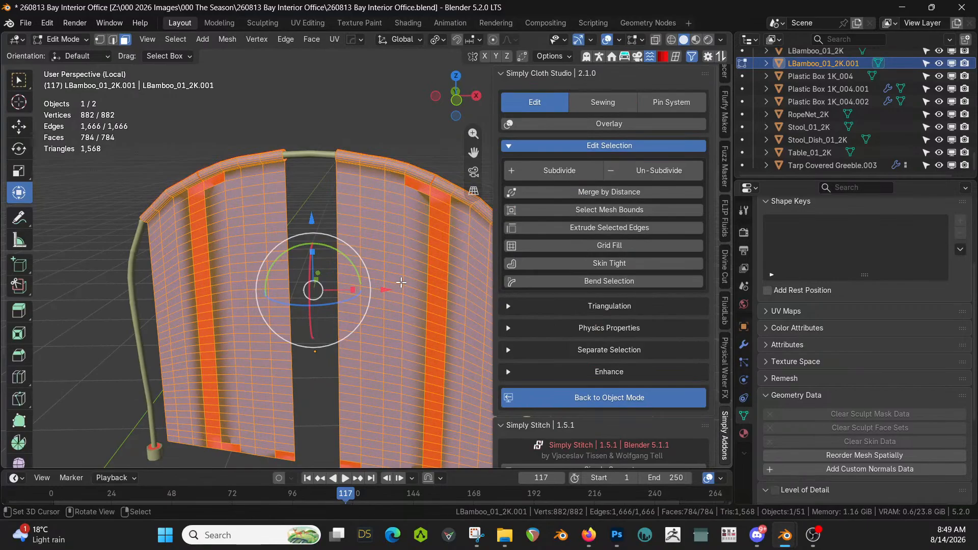
pyautogui.hotkey('shift', 'n')
pyautogui.moveTo(401, 283); pyautogui.dragTo(392, 261, button='middle')
pyautogui.press('Tab')
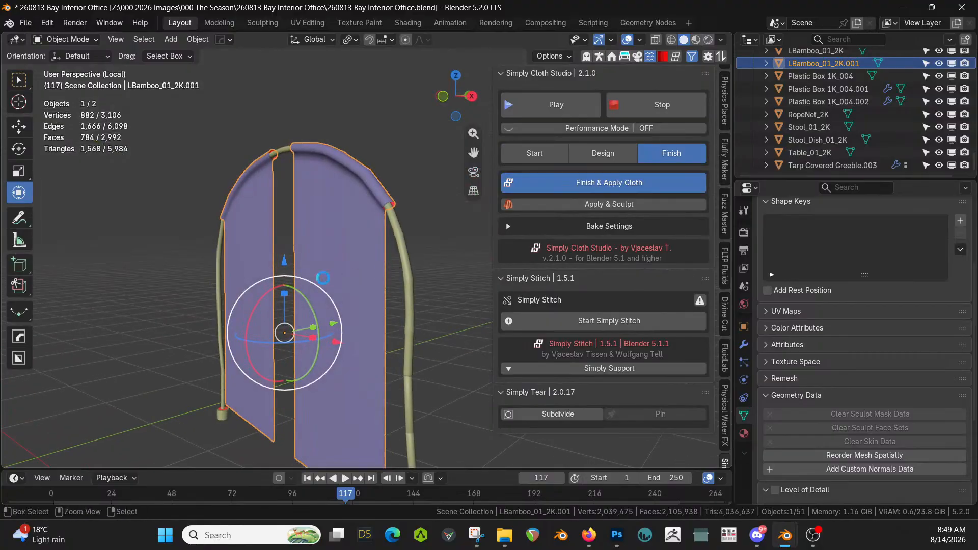
pyautogui.hotkey('ctrl', 's')
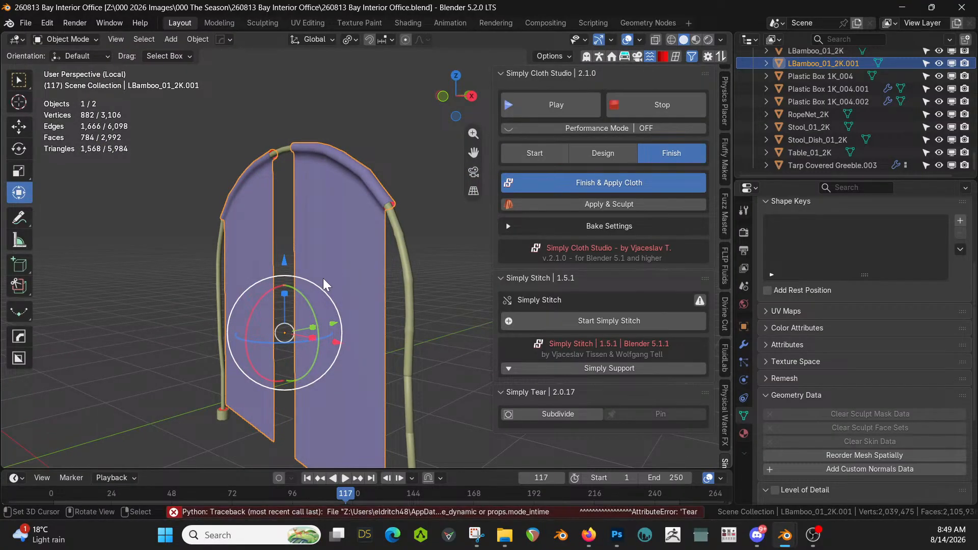
# Leave local view to show the full room and turn the curtain into a Simply Cloth object
pyautogui.press('KP_Divide')
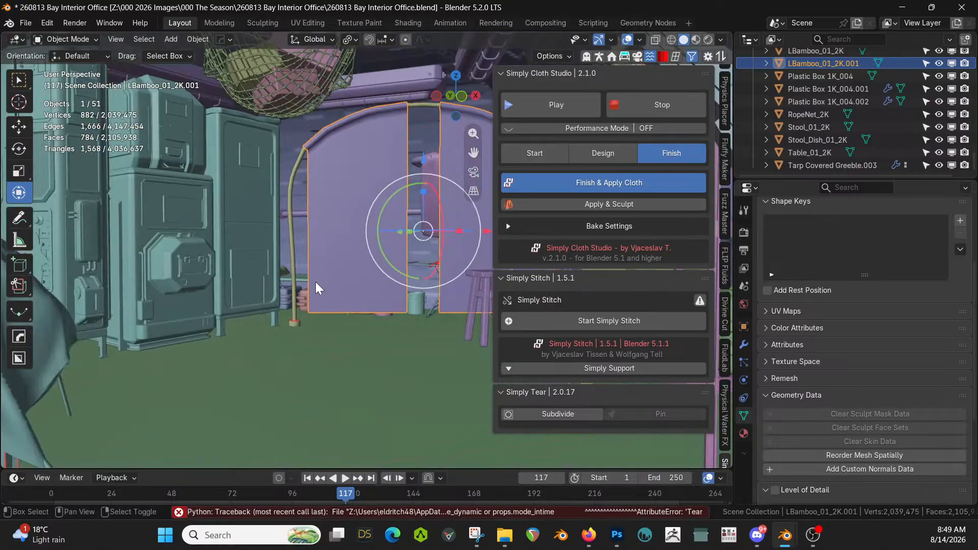
pyautogui.keyDown('shift'); pyautogui.moveTo(316, 282); pyautogui.dragTo(243, 320, button='middle'); pyautogui.keyUp('shift')
pyautogui.scroll(1, 242, 320)
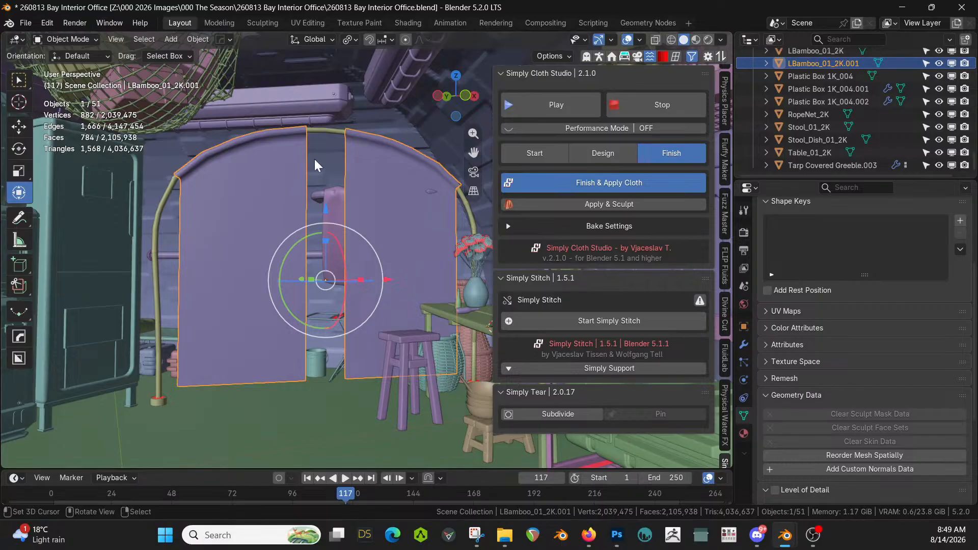
pyautogui.click(552, 152)
pyautogui.click(610, 253)
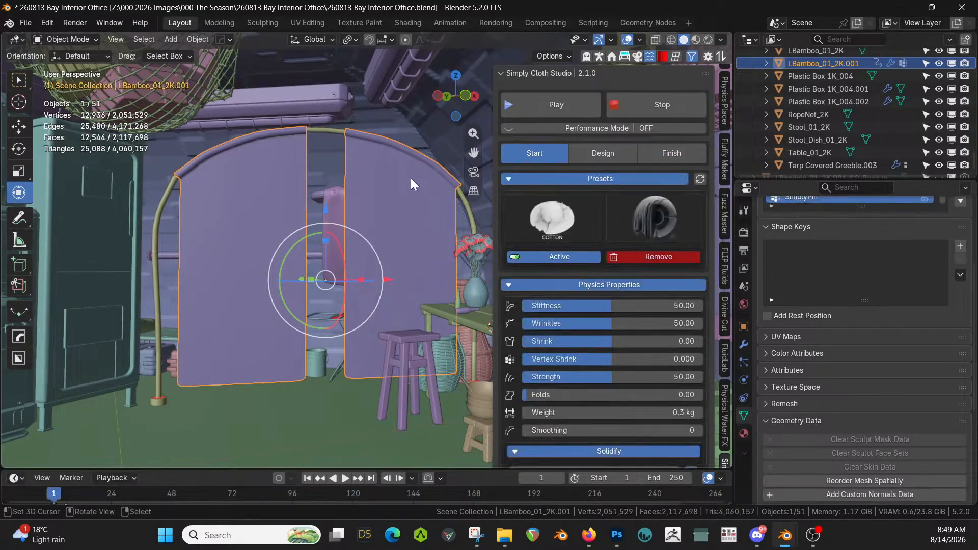
# Add Simply Cloth collision to the bamboo frame and set its friction to 85
pyautogui.click(329, 131)
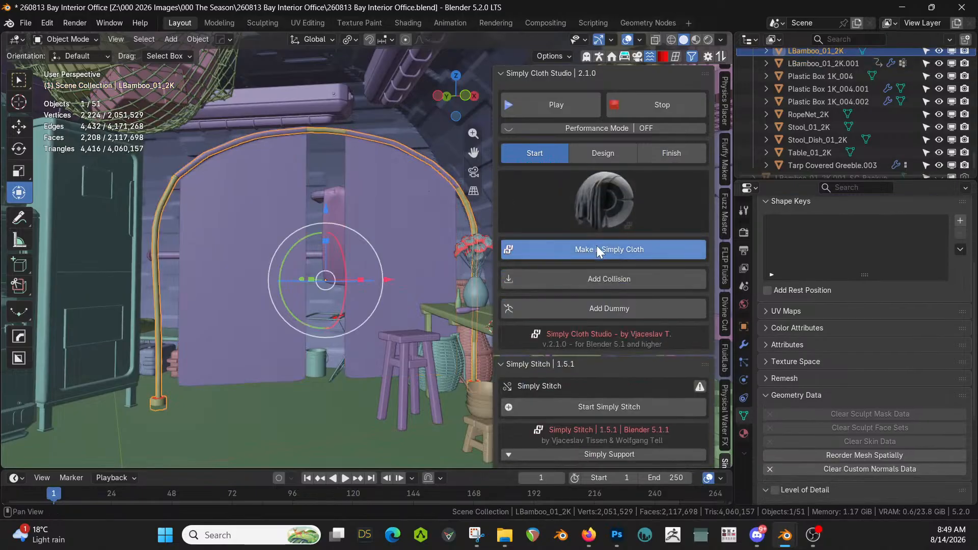
pyautogui.click(606, 279)
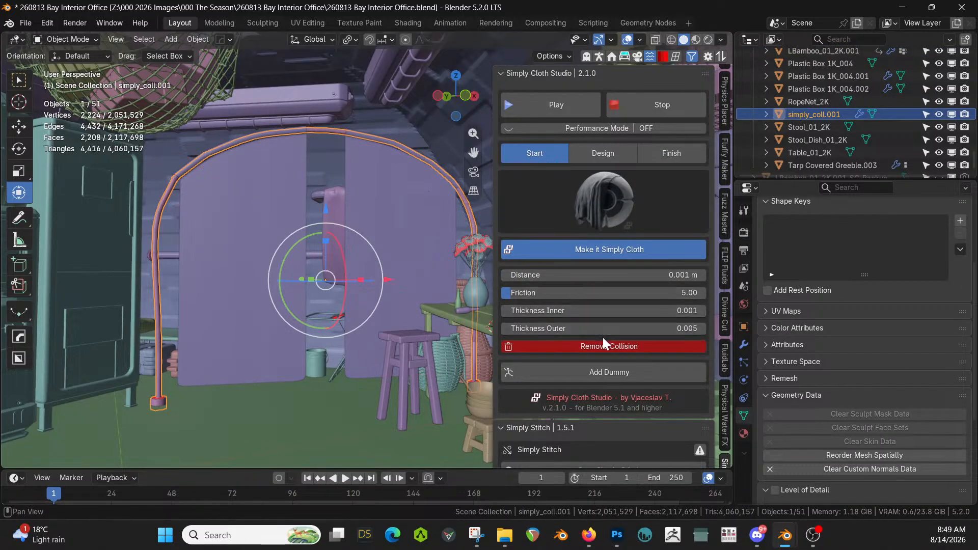
pyautogui.click(677, 293)
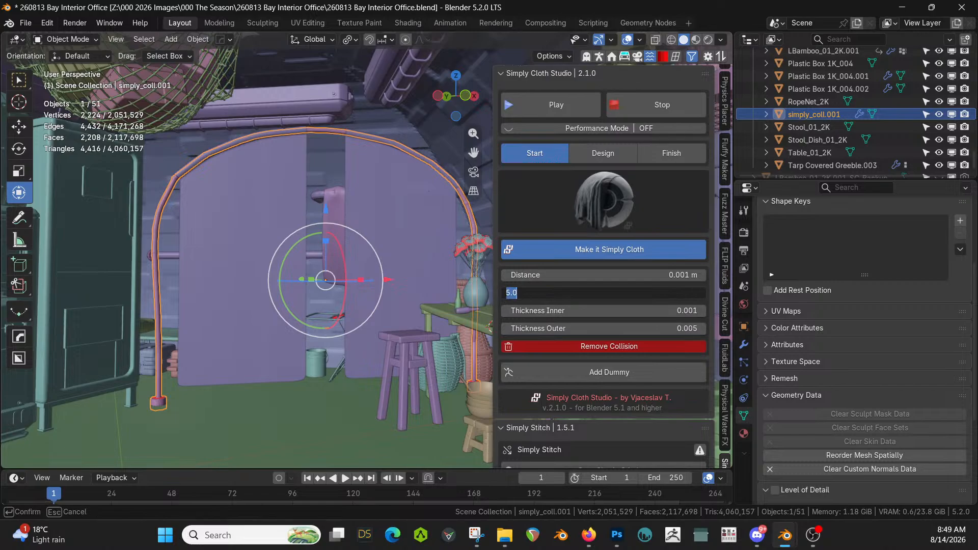
pyautogui.press('Return')
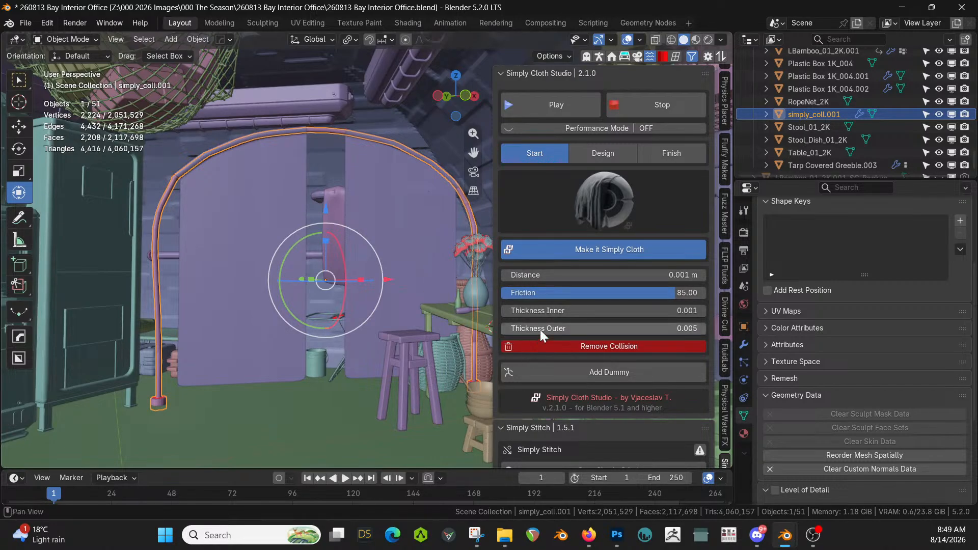
# Save the file with the Heavy Silk preset applied to the curtain, and test-run its cloth simulation
pyautogui.click(393, 242)
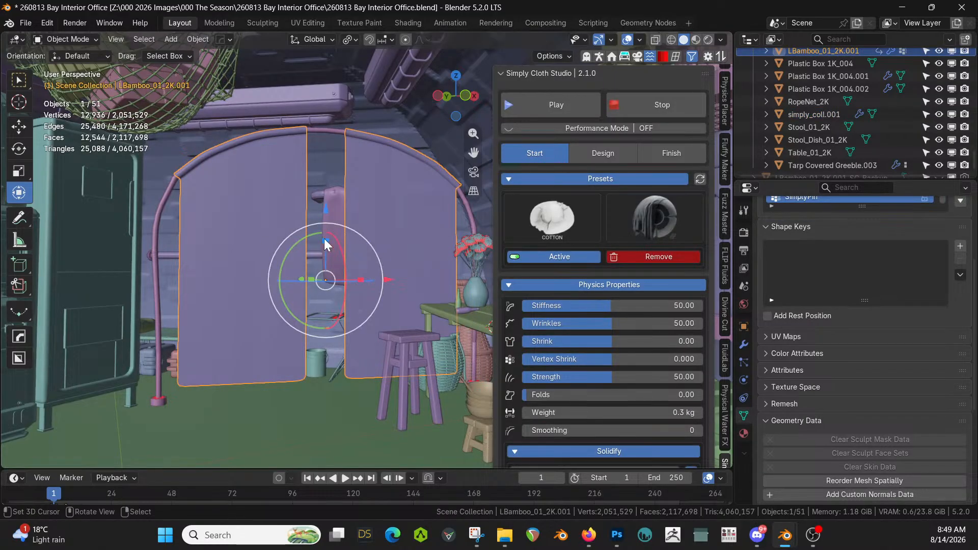
pyautogui.hotkey('ctrl', 's')
pyautogui.click(546, 208)
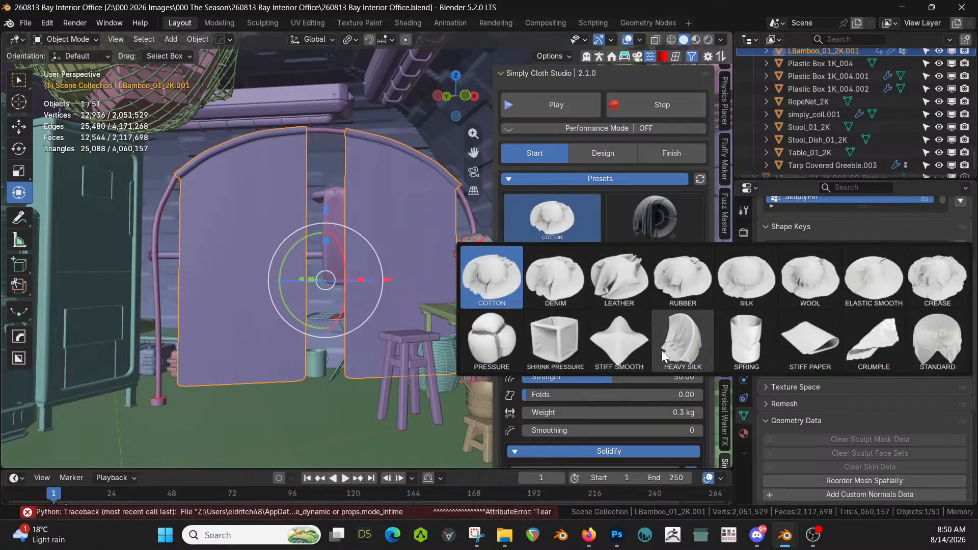
pyautogui.click(682, 341)
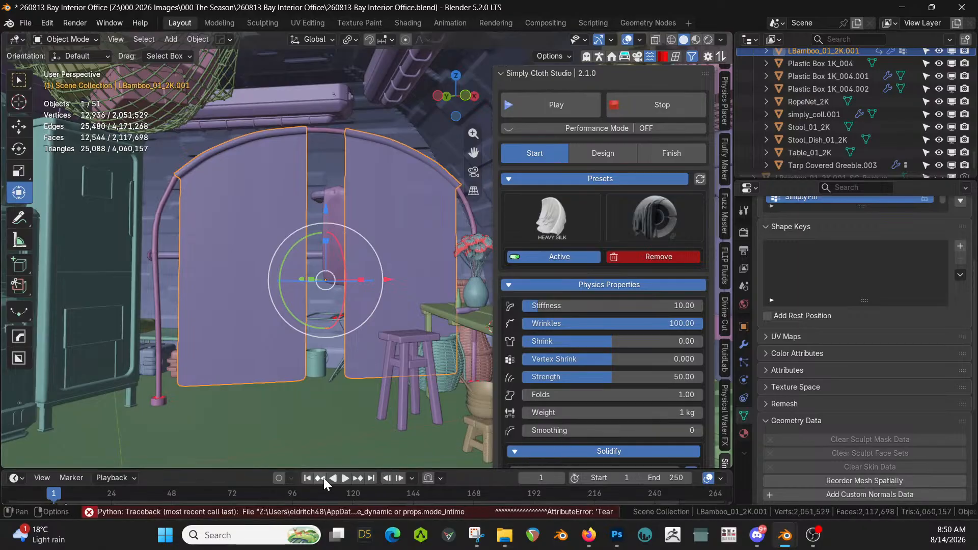
pyautogui.hotkey('ctrl', 's')
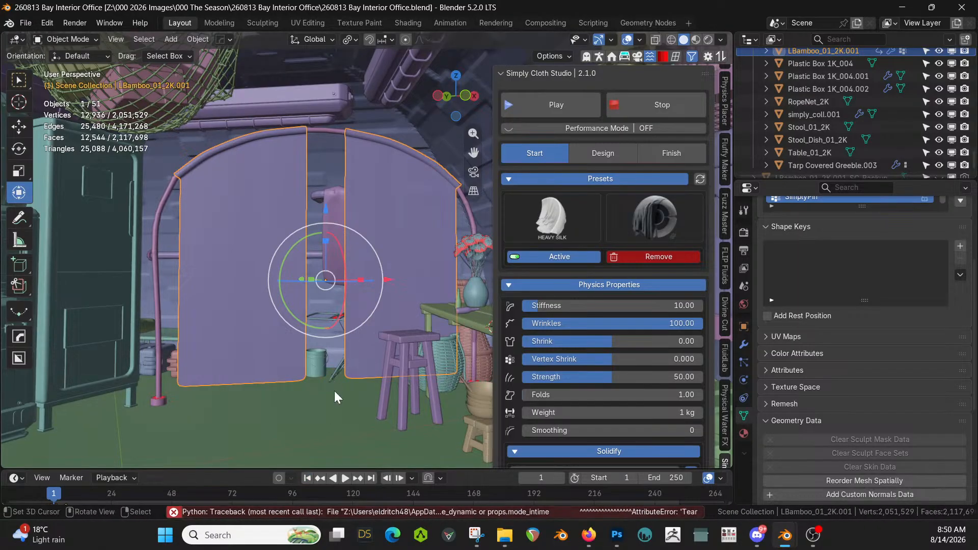
pyautogui.click(346, 478)
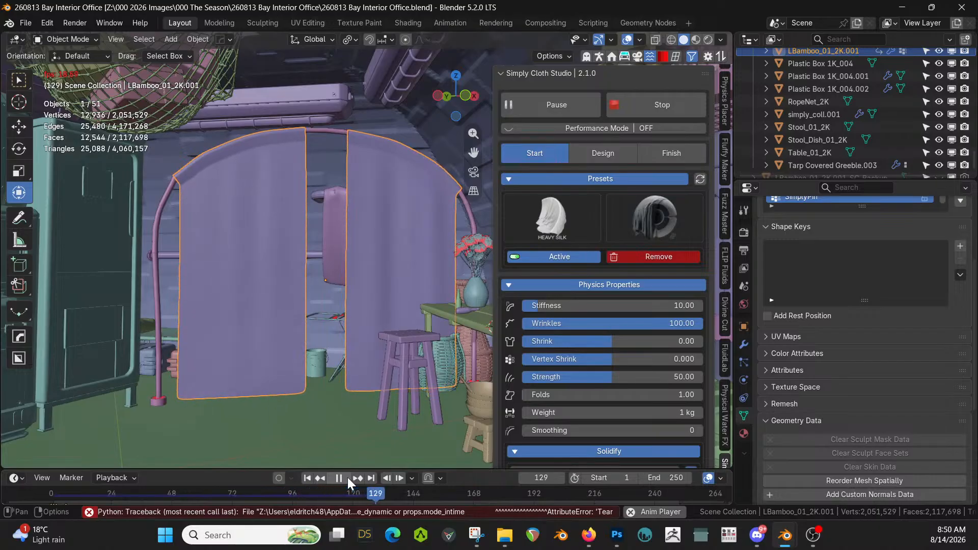
pyautogui.click(345, 478)
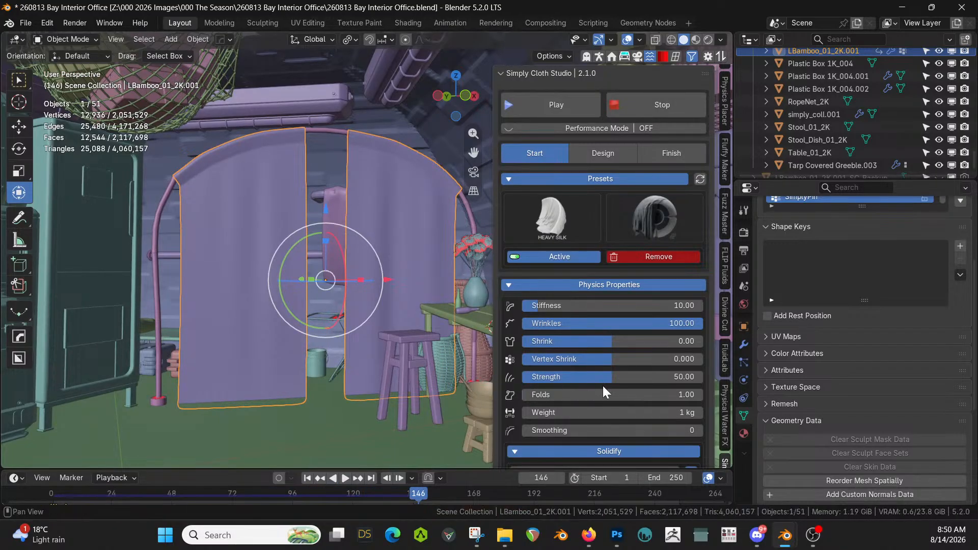
# Set the curtain's Shrink to 0.05 and Vertex Shrink to 0.050, and save the file at frame 1
pyautogui.click(663, 343)
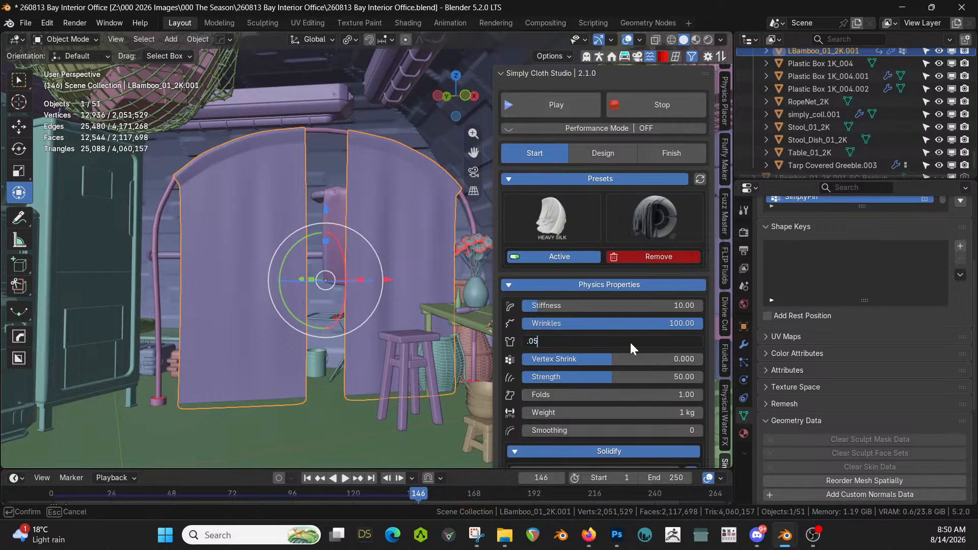
pyautogui.press('Return')
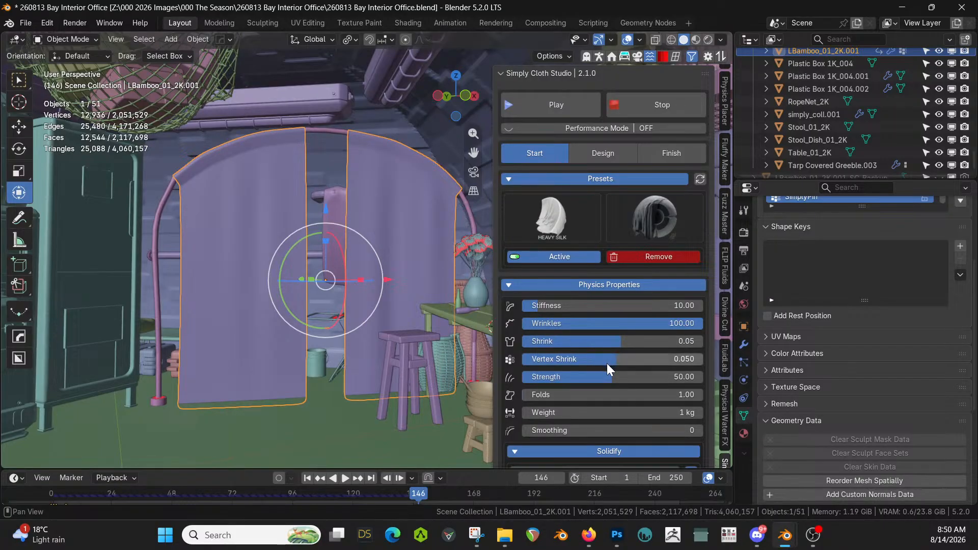
pyautogui.scroll(-5, 607, 390)
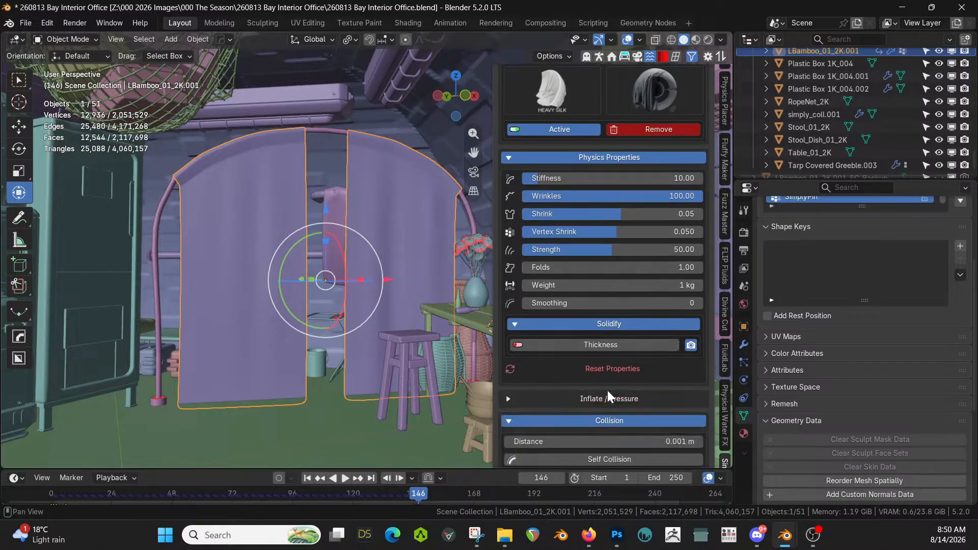
pyautogui.click(308, 478)
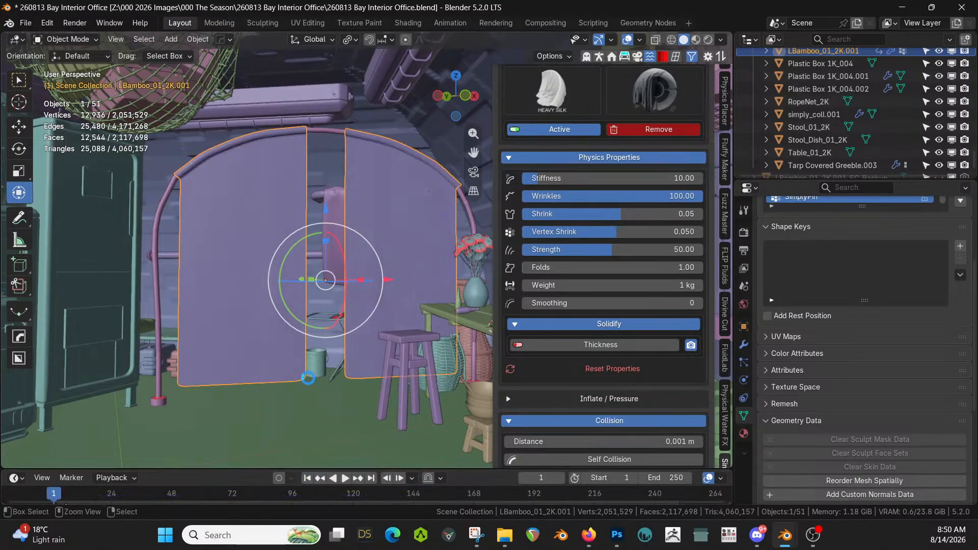
pyautogui.hotkey('ctrl', 's')
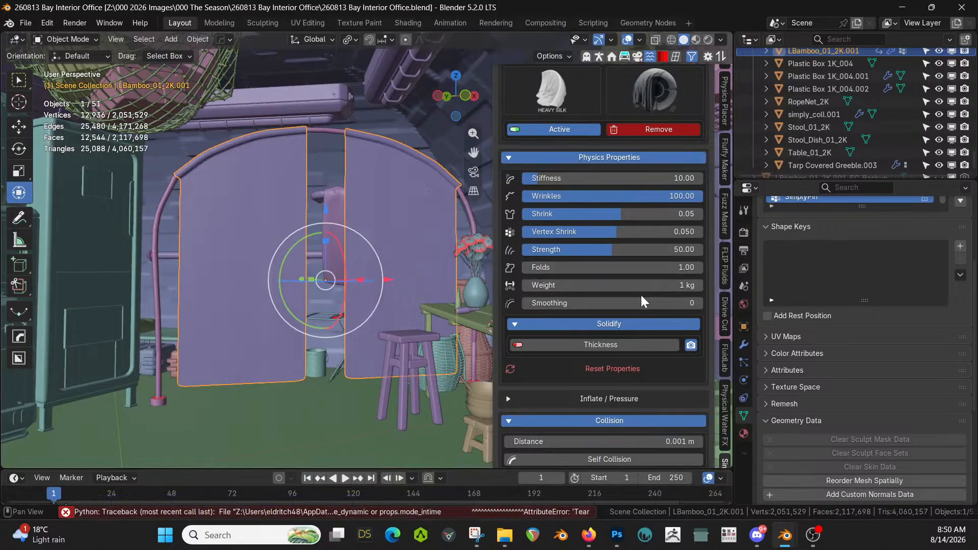
# Set the curtain's cloth weight to 0.3 kg and test-run the simulation
pyautogui.scroll(2, 641, 301)
pyautogui.click(688, 335)
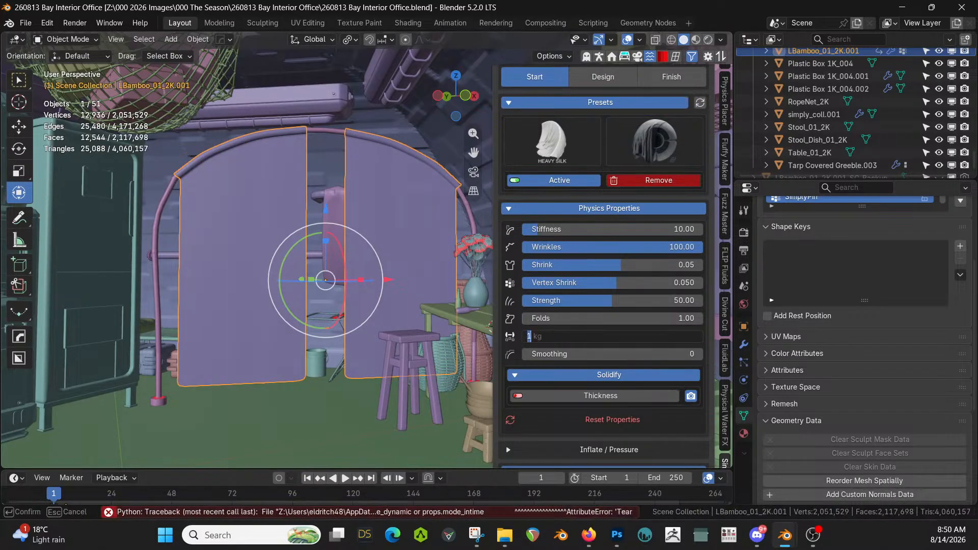
pyautogui.write('0.3')
pyautogui.press('Return')
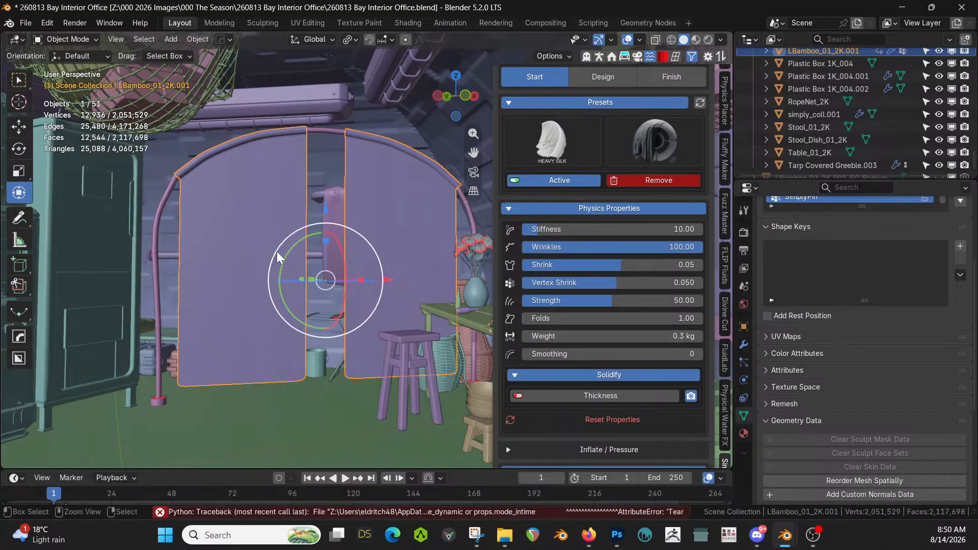
pyautogui.click(346, 478)
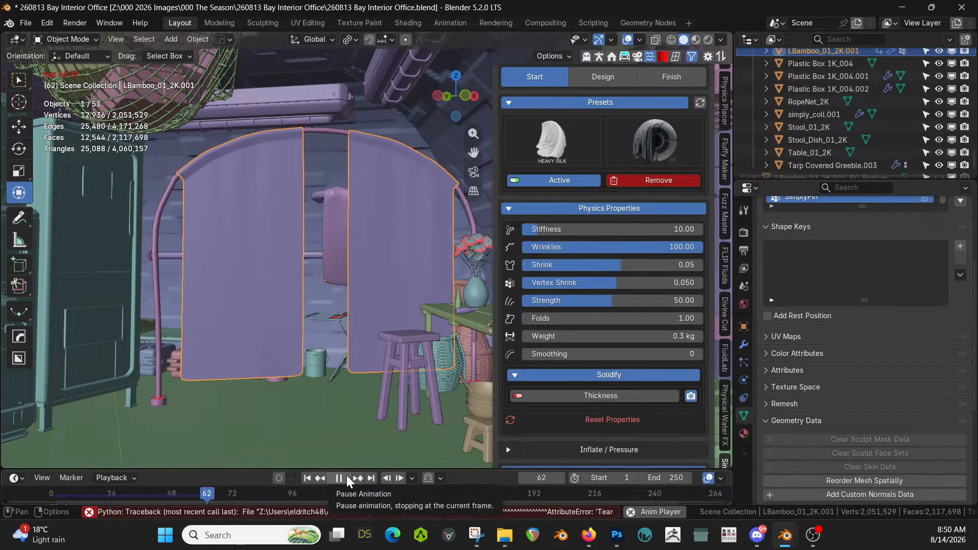
pyautogui.click(338, 479)
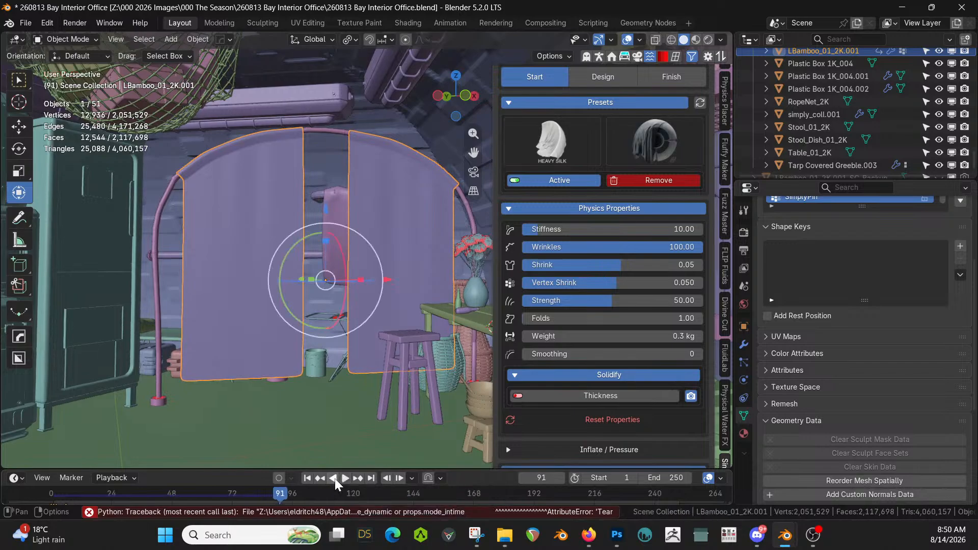
# Rewind to frame 1, set the curtain's Shrink to 0, and run the cloth simulation again
pyautogui.click(306, 478)
pyautogui.click(647, 263)
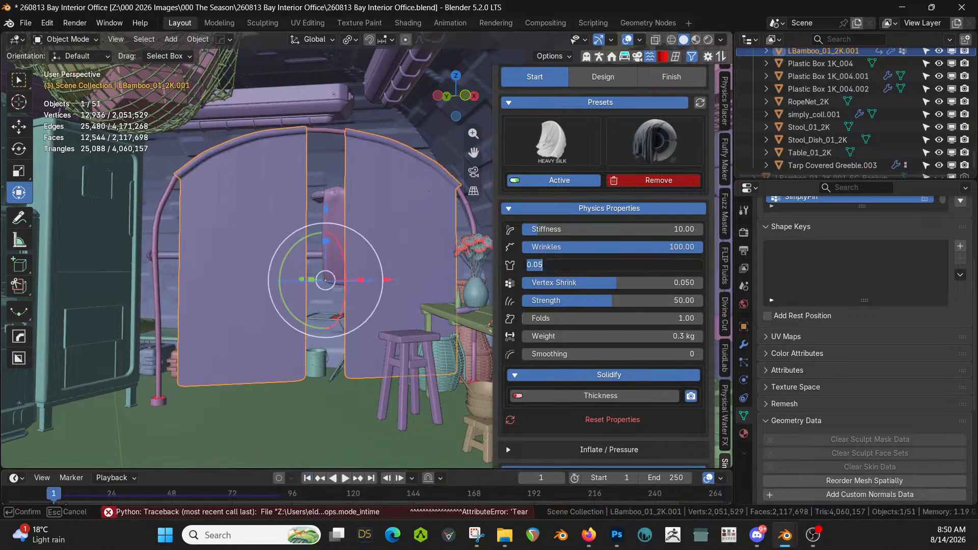
pyautogui.write('0')
pyautogui.press('Return')
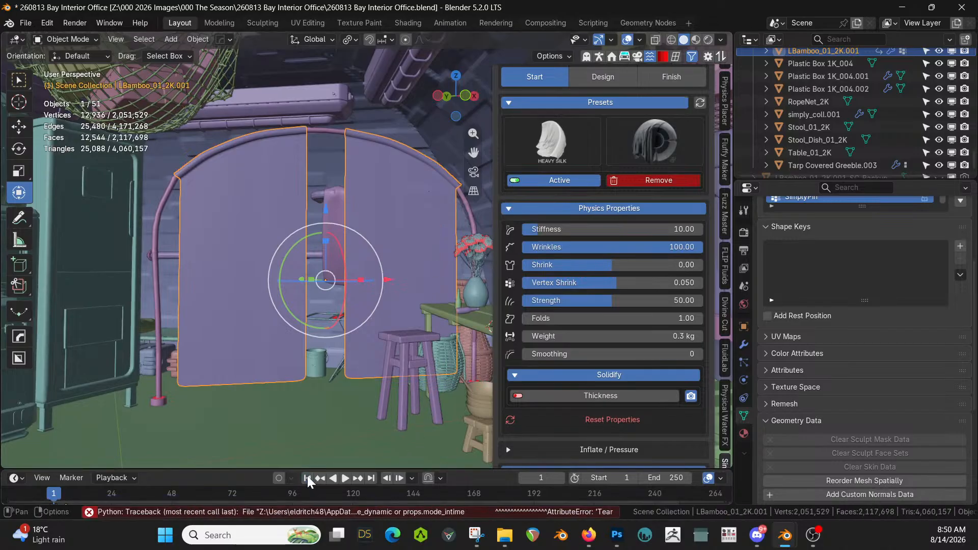
pyautogui.click(344, 477)
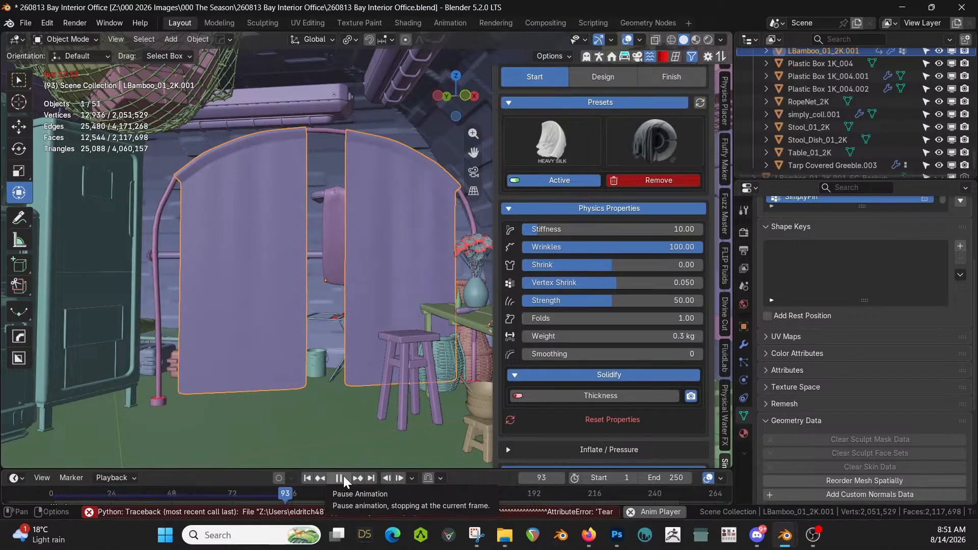
# Stop the simulation at frame 100, give the curtain a Solidify thickness of 0.003 m, and save the file
pyautogui.click(344, 478)
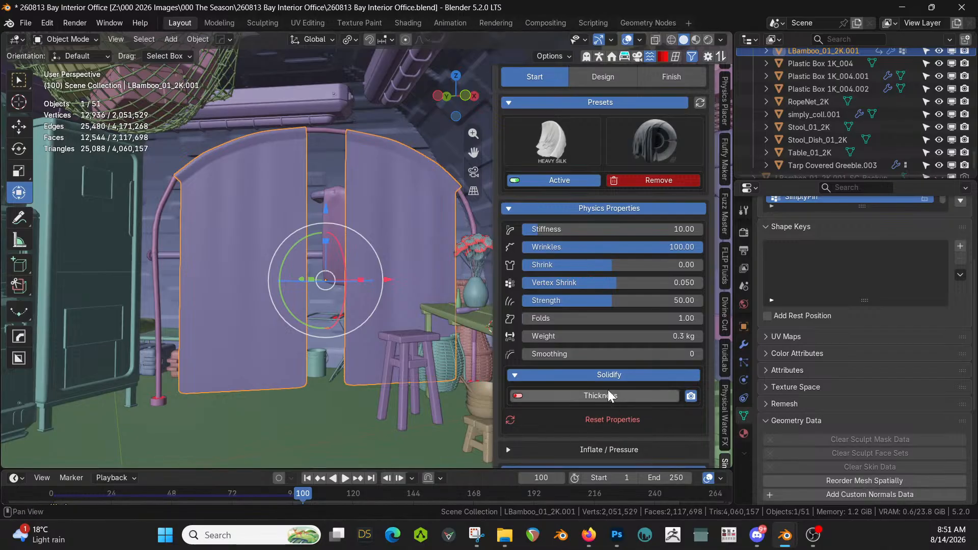
pyautogui.click(514, 380)
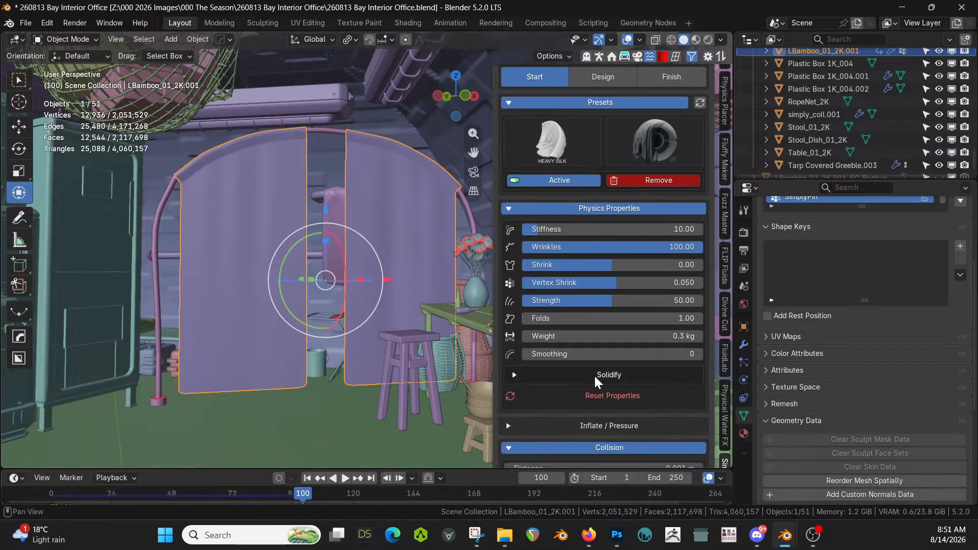
pyautogui.click(521, 374)
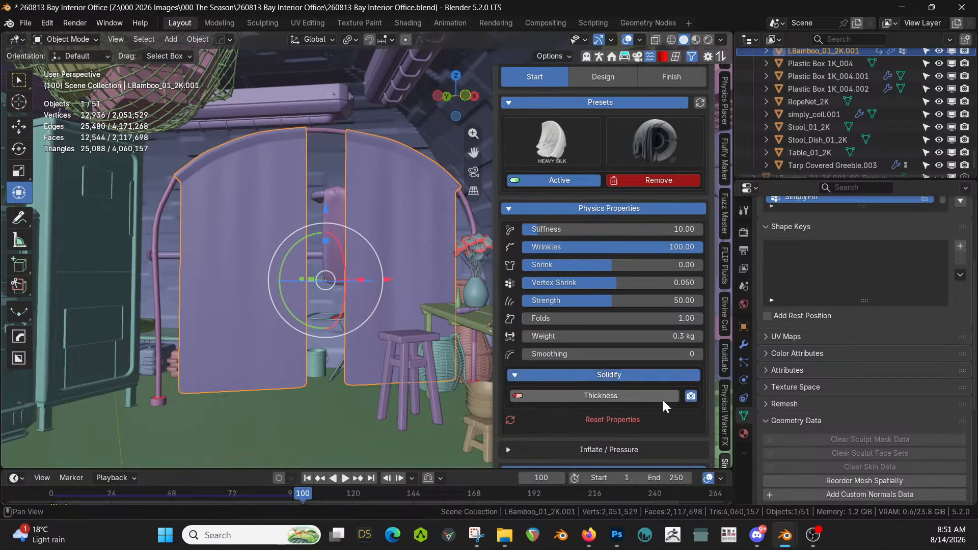
pyautogui.click(615, 396)
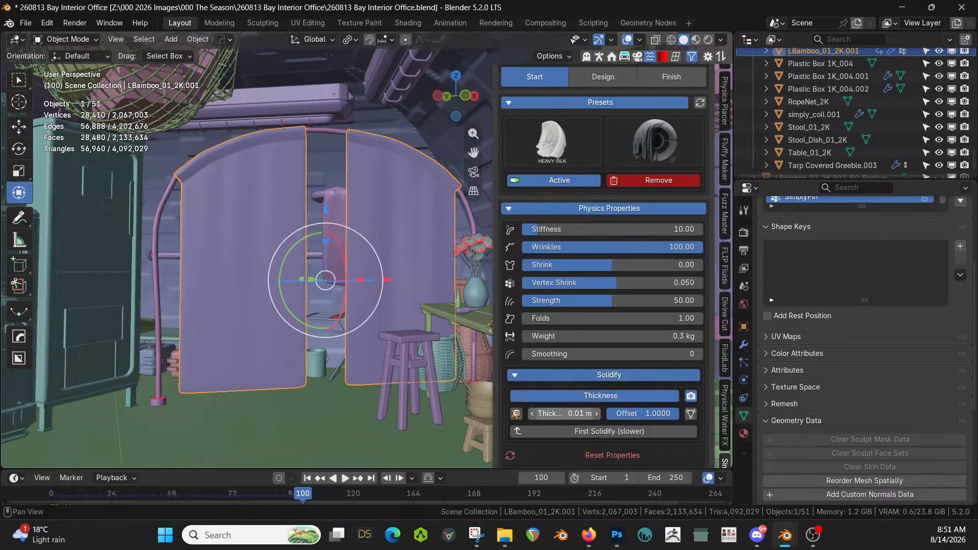
pyautogui.click(561, 413)
pyautogui.write('.00')
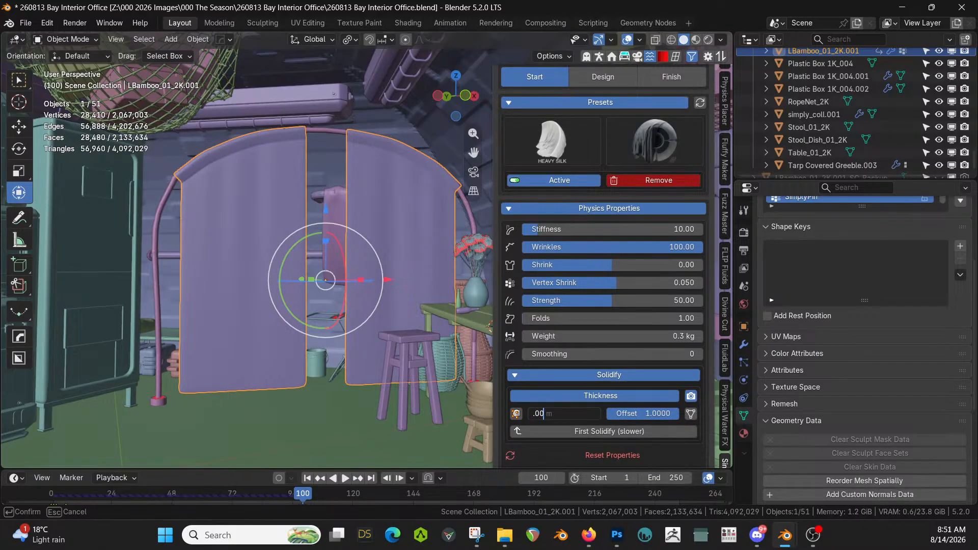
pyautogui.write('3')
pyautogui.press('Return')
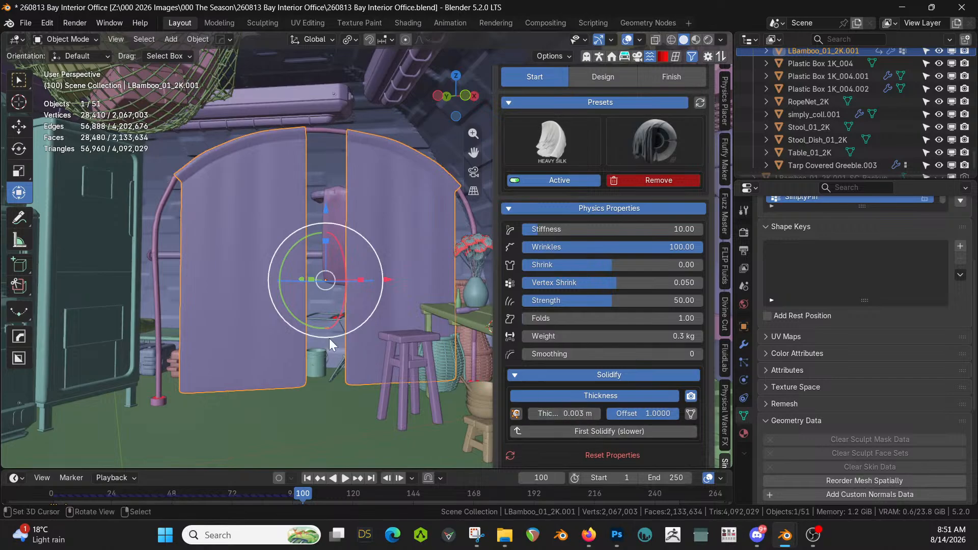
pyautogui.hotkey('ctrl', 's')
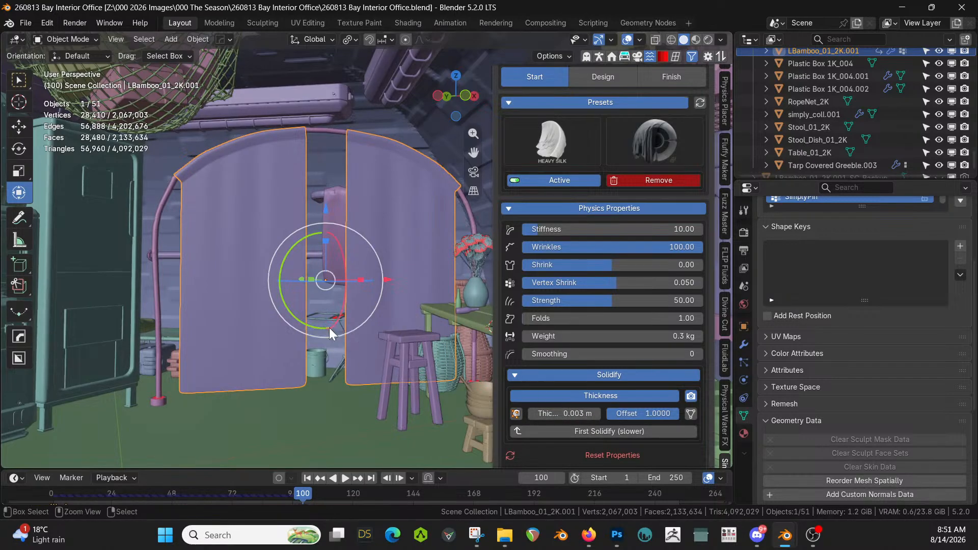
# Finish and apply the curtain's cloth simulation with Apply ALL Modifiers enabled, and keep the curtain selected
pyautogui.scroll(4, 580, 276)
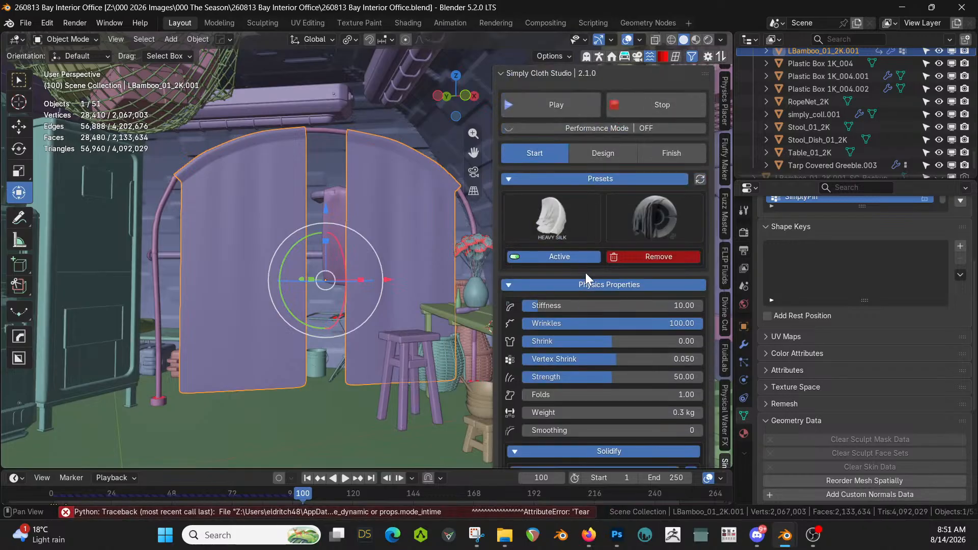
pyautogui.click(669, 154)
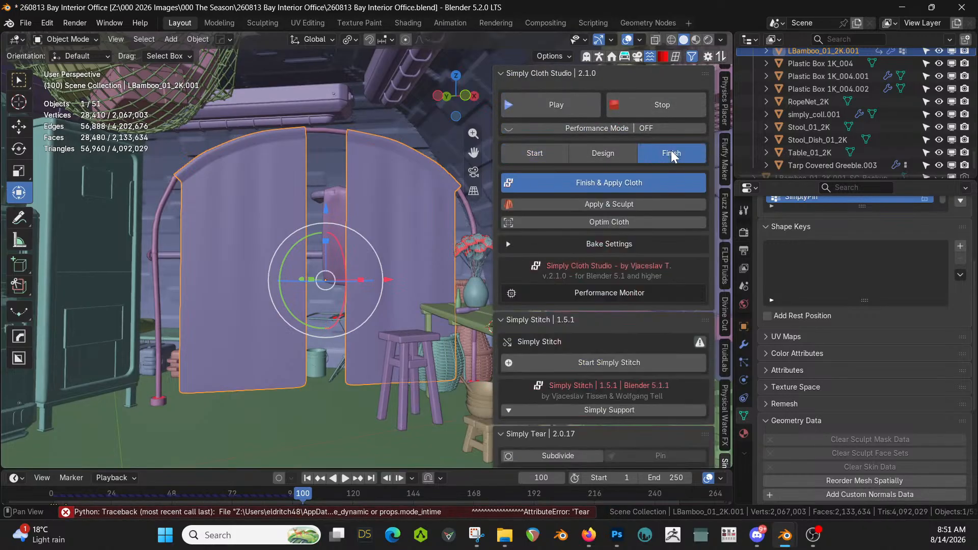
pyautogui.click(604, 185)
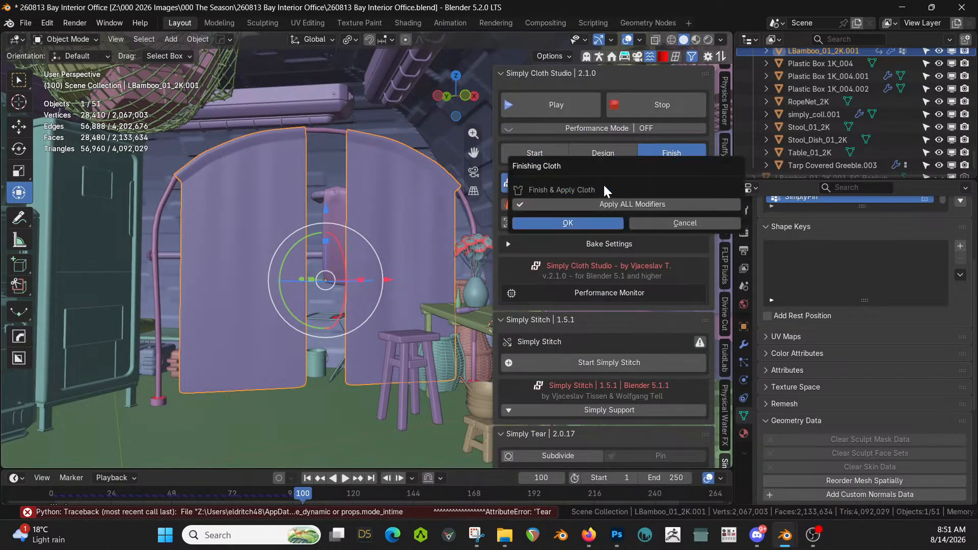
pyautogui.click(573, 224)
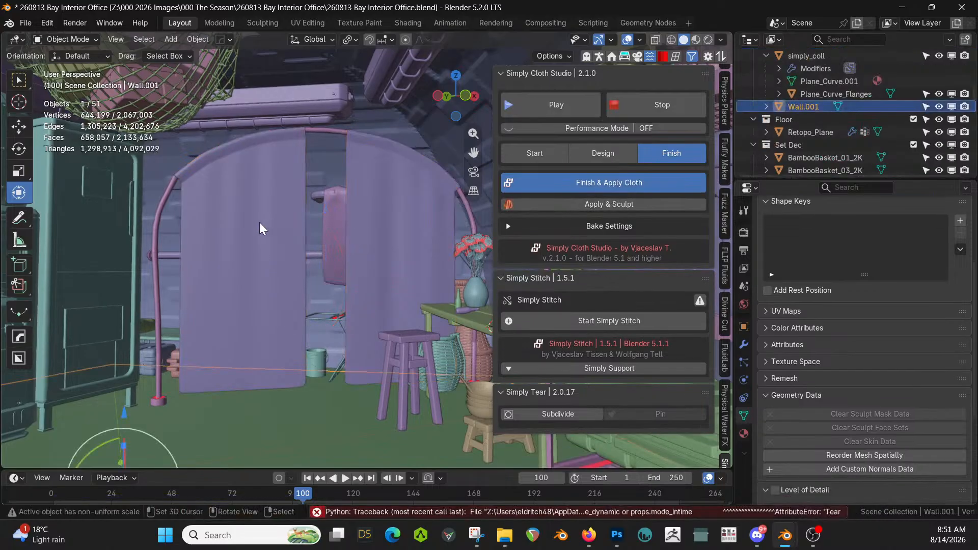
pyautogui.moveTo(285, 238); pyautogui.dragTo(306, 253, button='middle')
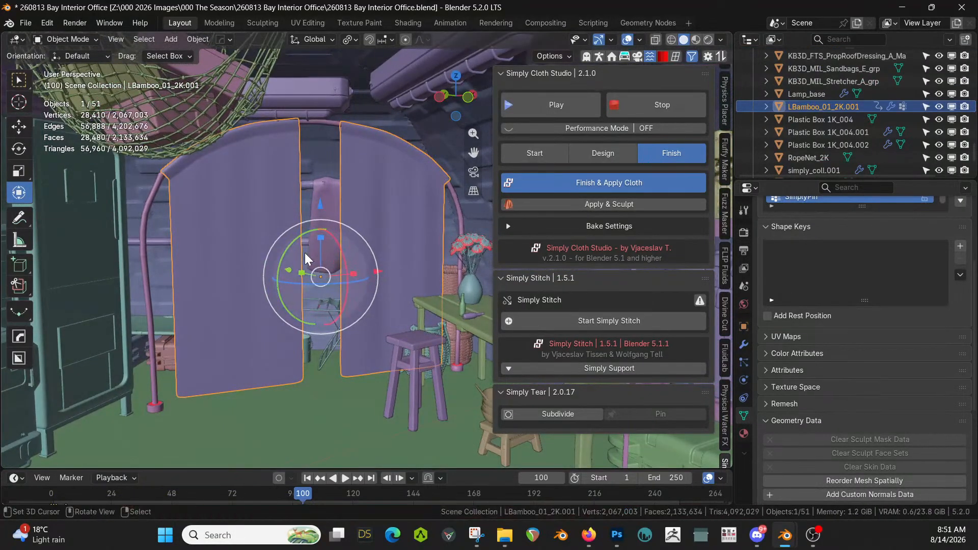
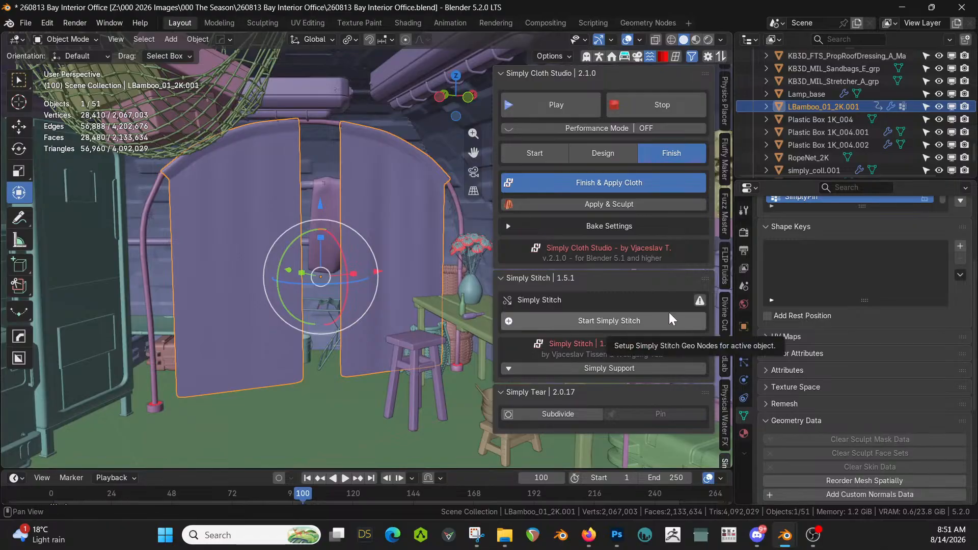
# Replace the curtain's bamboo material with the existing MAT_Wrap_Plastic_Tape material
pyautogui.click(743, 434)
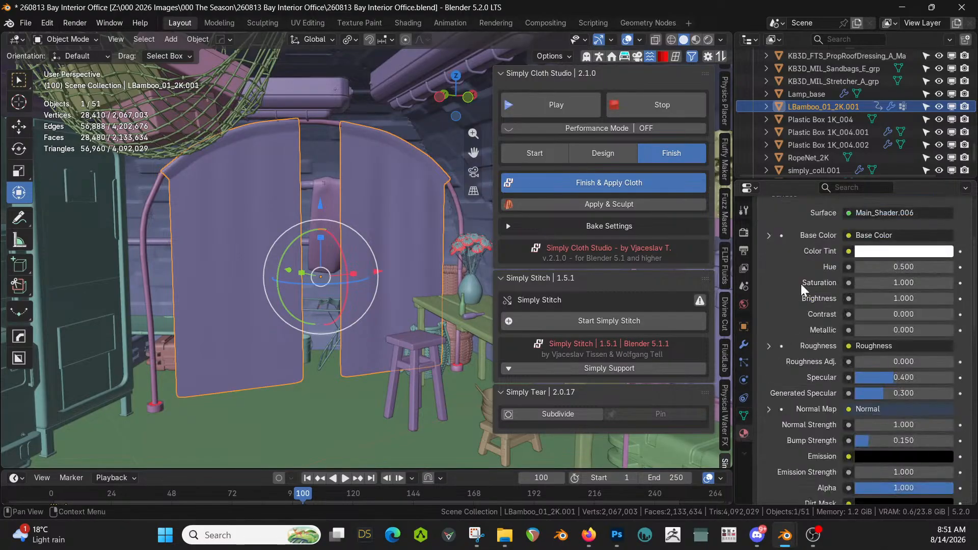
pyautogui.scroll(5, 810, 305)
pyautogui.click(775, 284)
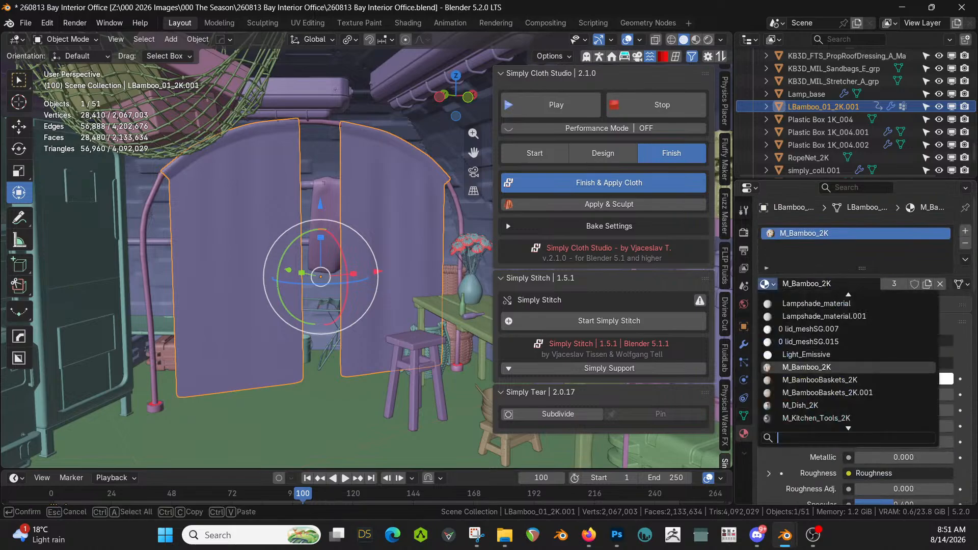
pyautogui.write('pla')
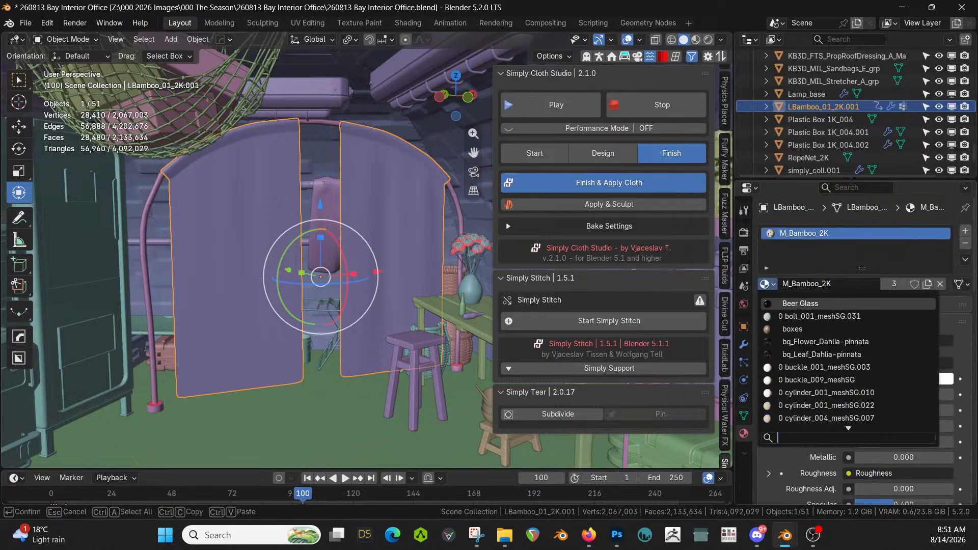
pyautogui.write('st')
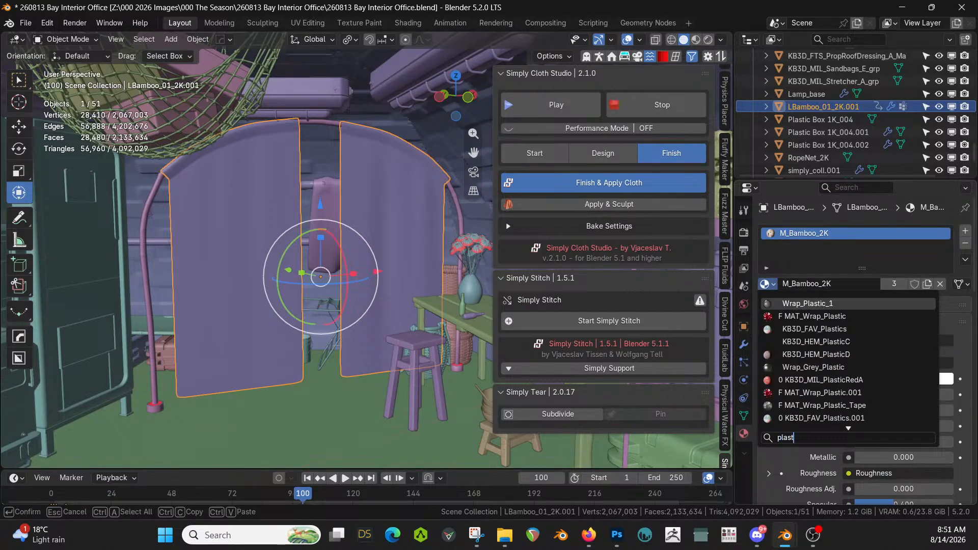
pyautogui.press('Down')
pyautogui.press('Down')
pyautogui.press('Up')
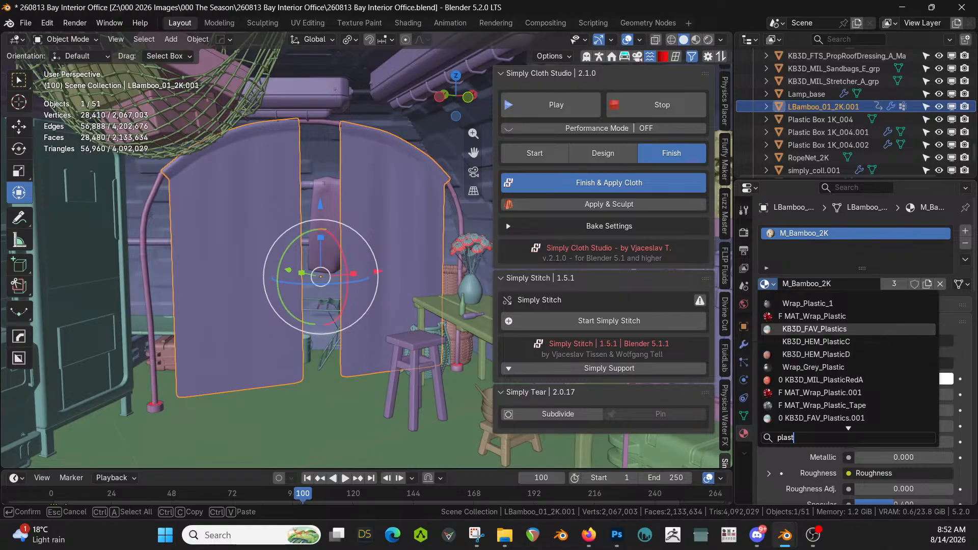
pyautogui.click(804, 405)
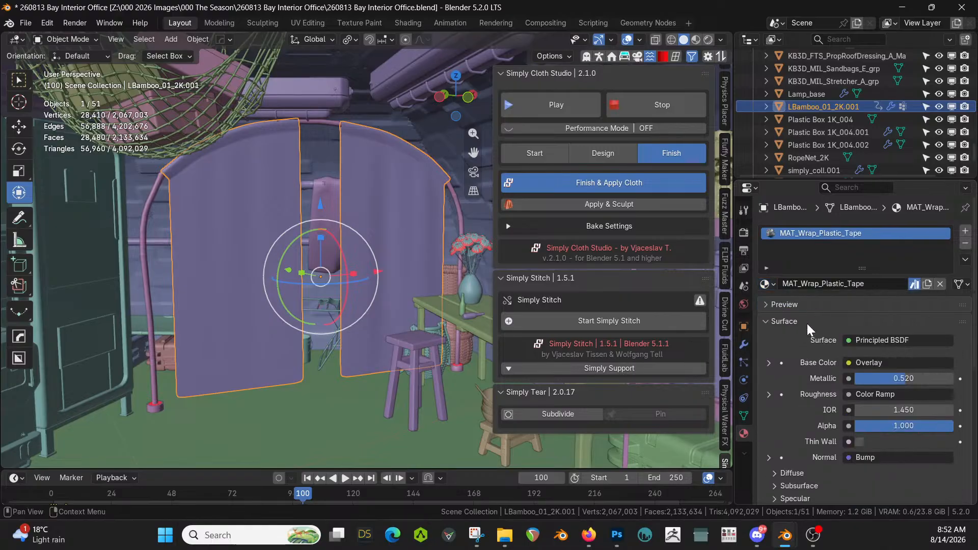
# Switch the viewport to Rendered shading and examine the plastic material on the curtain up close
pyautogui.press('z')
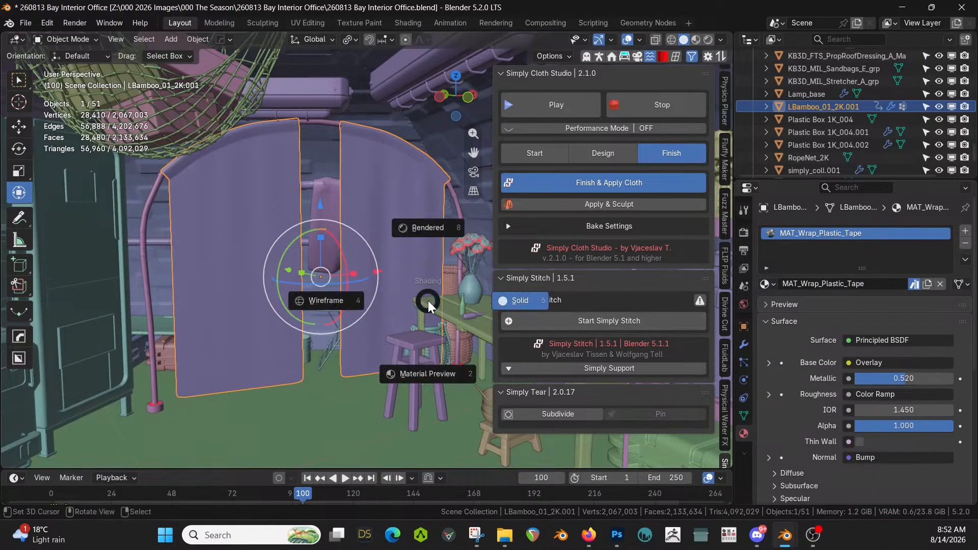
pyautogui.press('8')
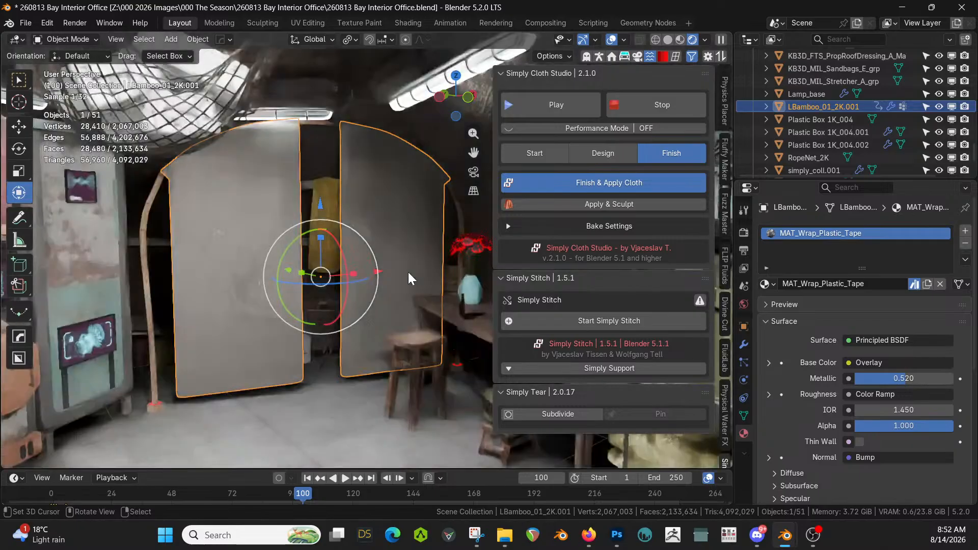
pyautogui.moveTo(407, 283); pyautogui.dragTo(368, 303, button='middle')
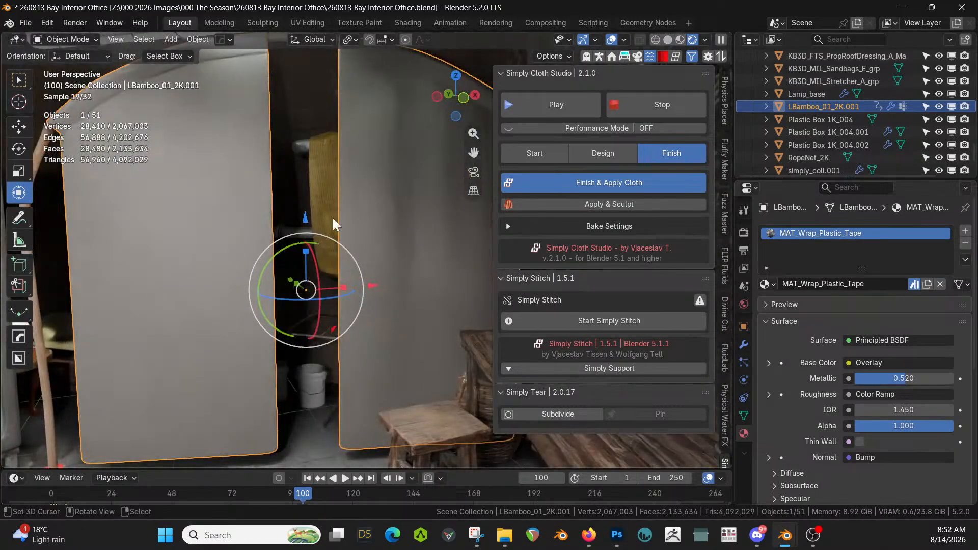
# Place the 3D cursor on empty space outside the tunnel building and add a 2 m cube there
pyautogui.scroll(-8, 458, 308)
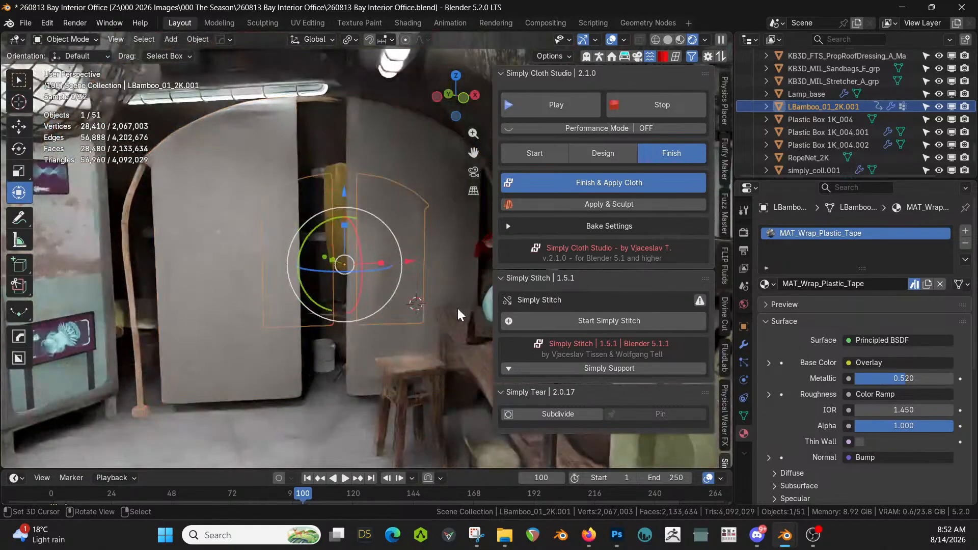
pyautogui.moveTo(457, 308); pyautogui.dragTo(463, 324, button='middle')
pyautogui.scroll(-6, 463, 325)
pyautogui.click(189, 334)
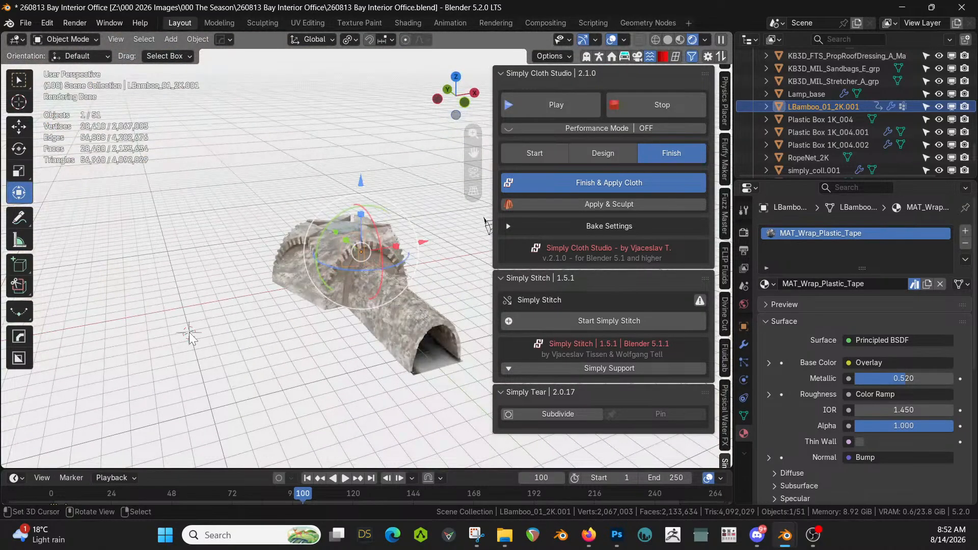
pyautogui.hotkey('shift', 'a')
pyautogui.moveTo(143, 176)
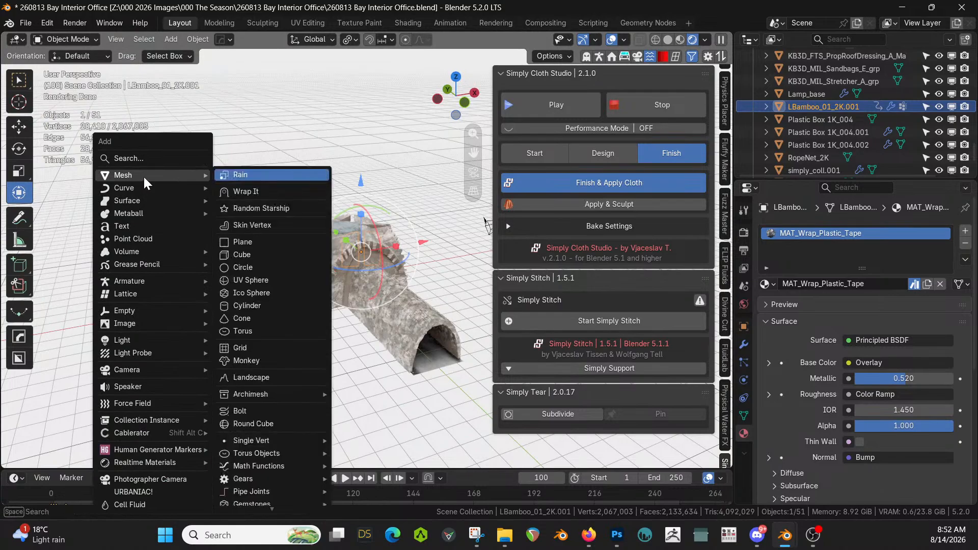
pyautogui.click(243, 255)
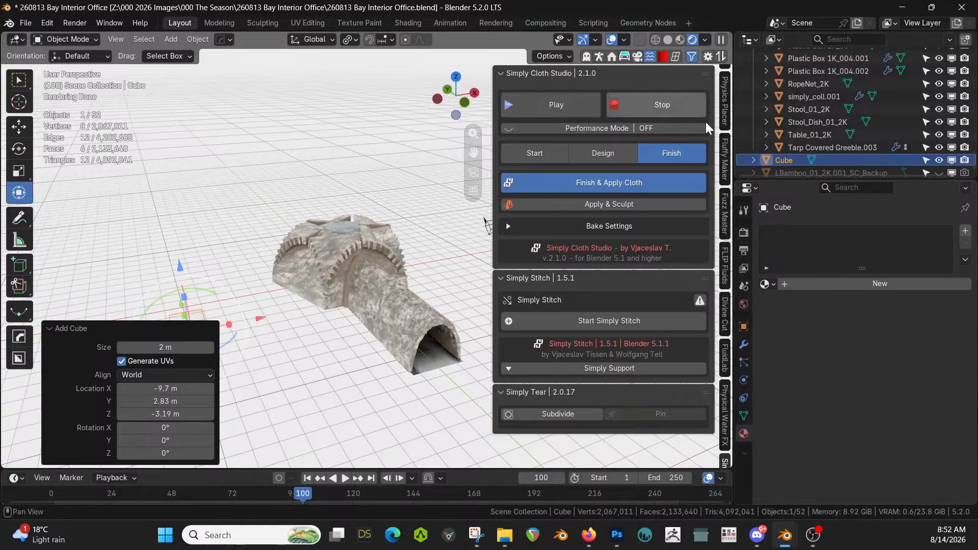
# Run Genie's Shrinkwrap on the new cube to bring its plastic wrap material into the scene
pyautogui.scroll(5, 727, 237)
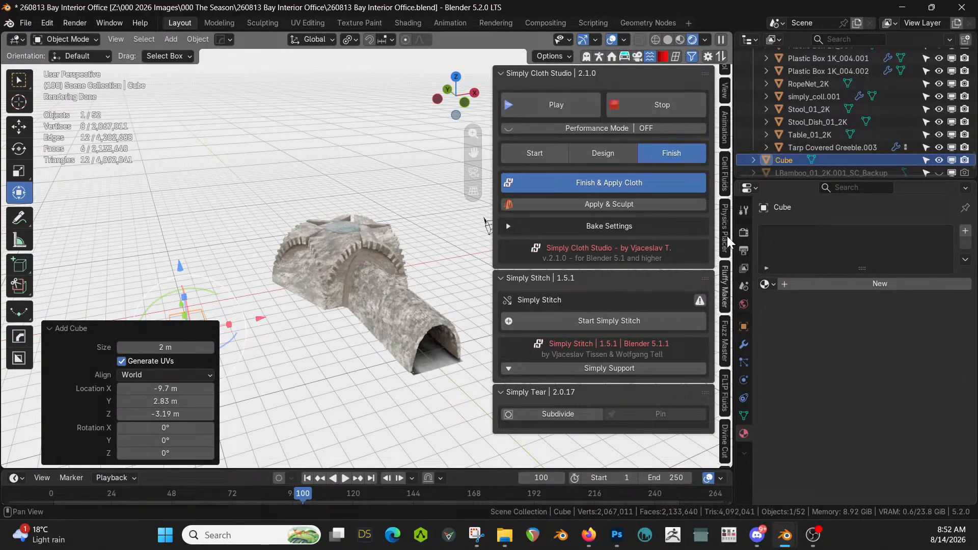
pyautogui.click(677, 54)
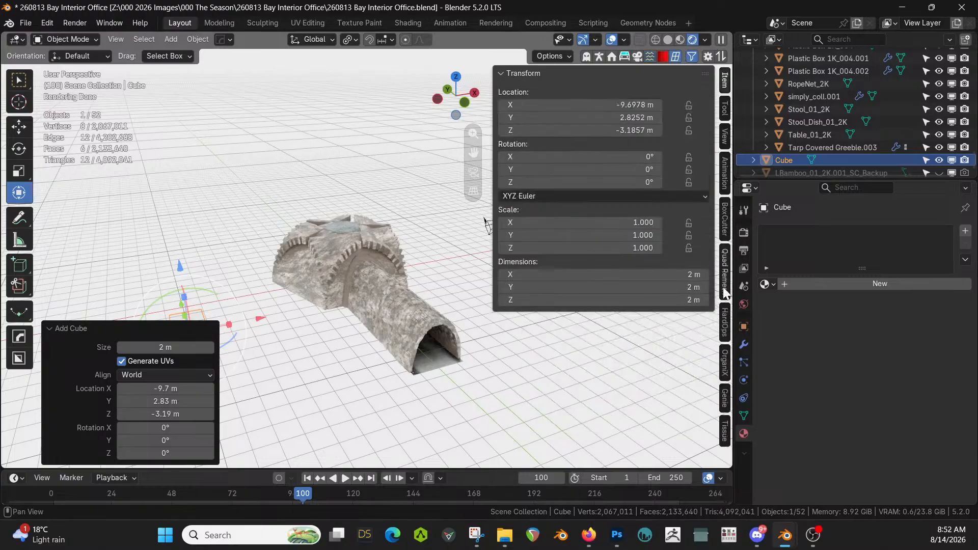
pyautogui.click(726, 402)
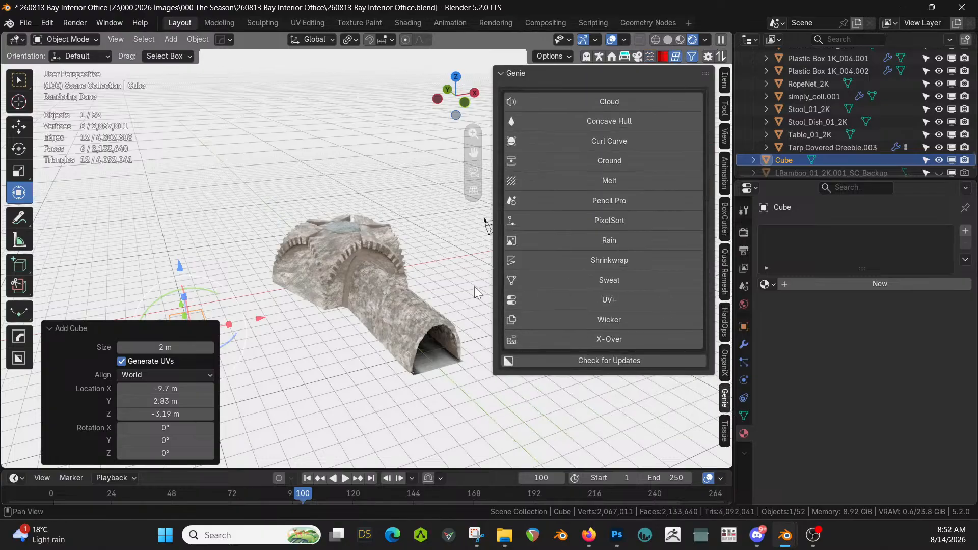
pyautogui.click(50, 329)
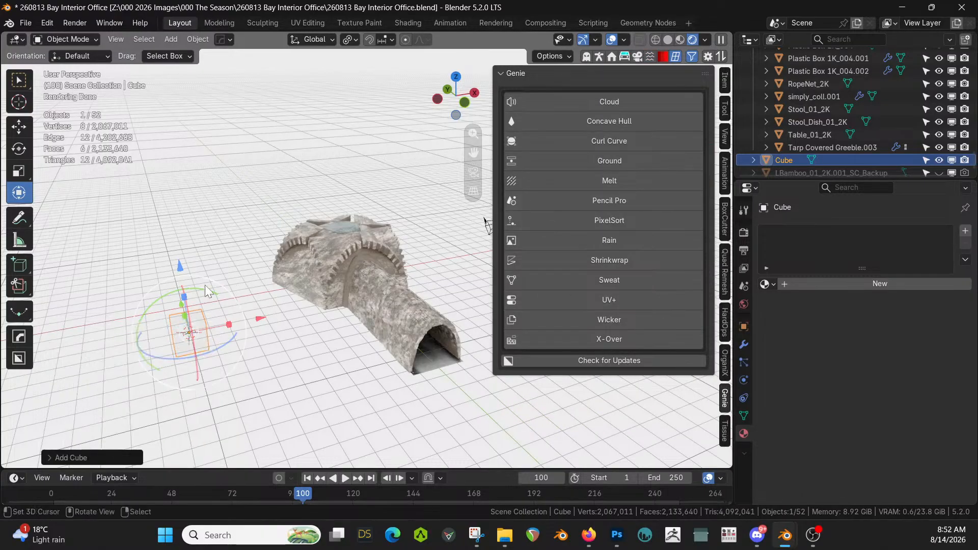
pyautogui.click(631, 261)
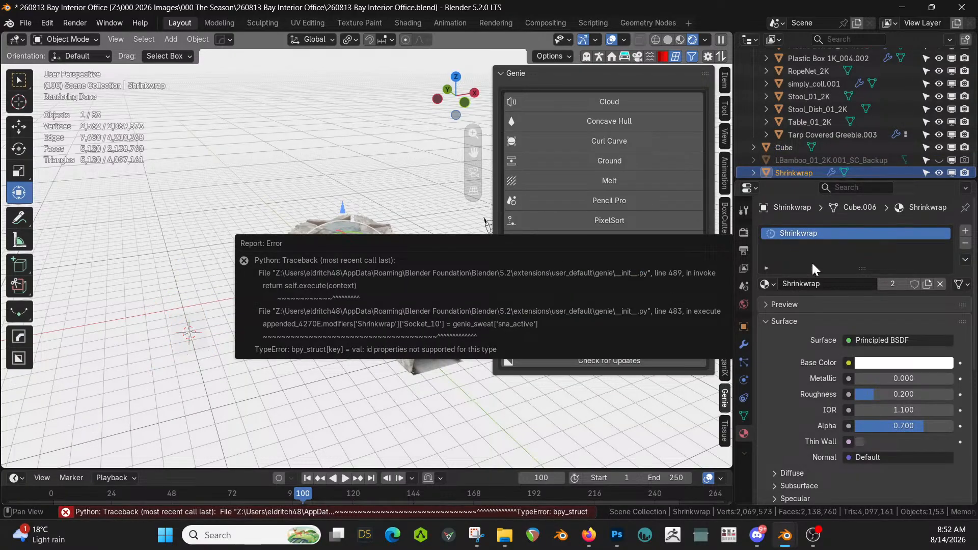
pyautogui.click(744, 433)
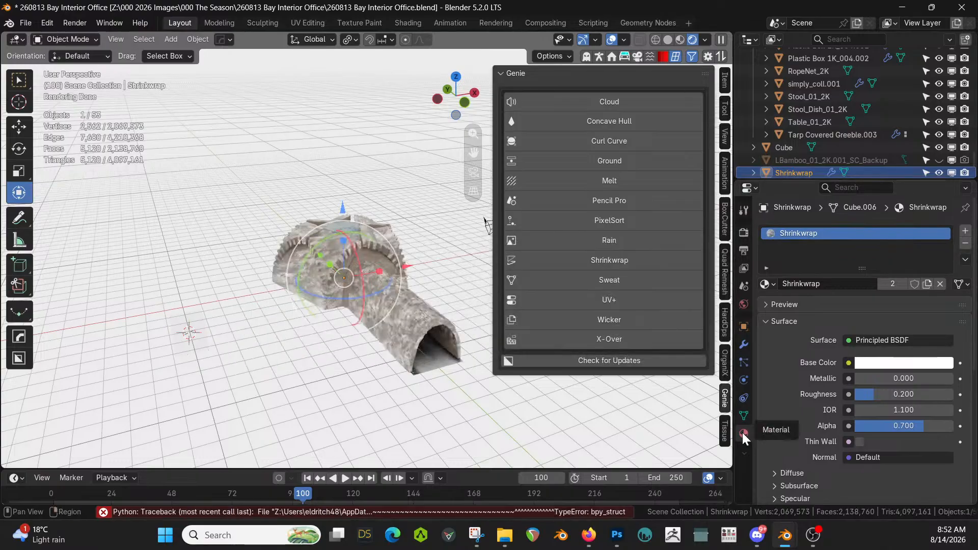
# Delete the helper cube outside the building and select the curtain inside the room again
pyautogui.scroll(1, 219, 281)
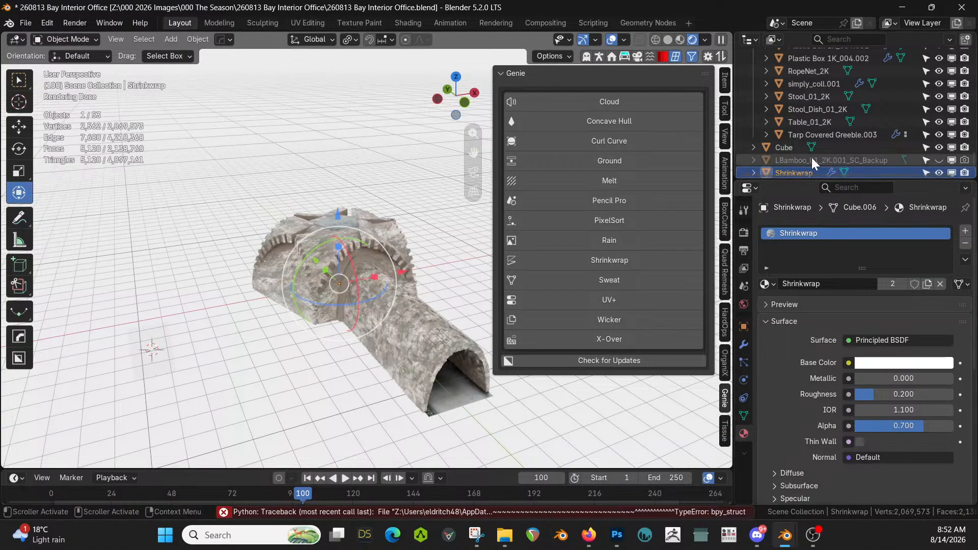
pyautogui.click(146, 334)
pyautogui.press('Delete')
pyautogui.scroll(10, 418, 307)
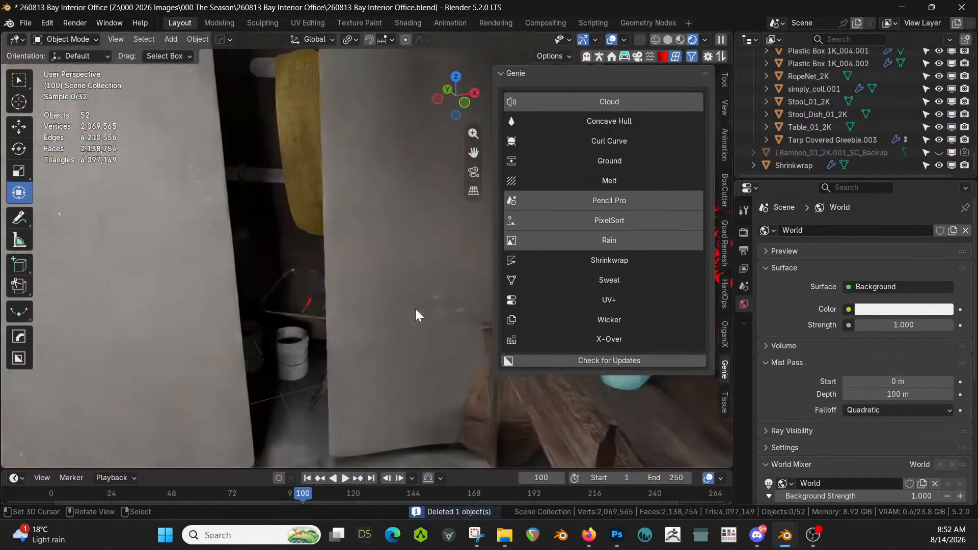
pyautogui.click(415, 309)
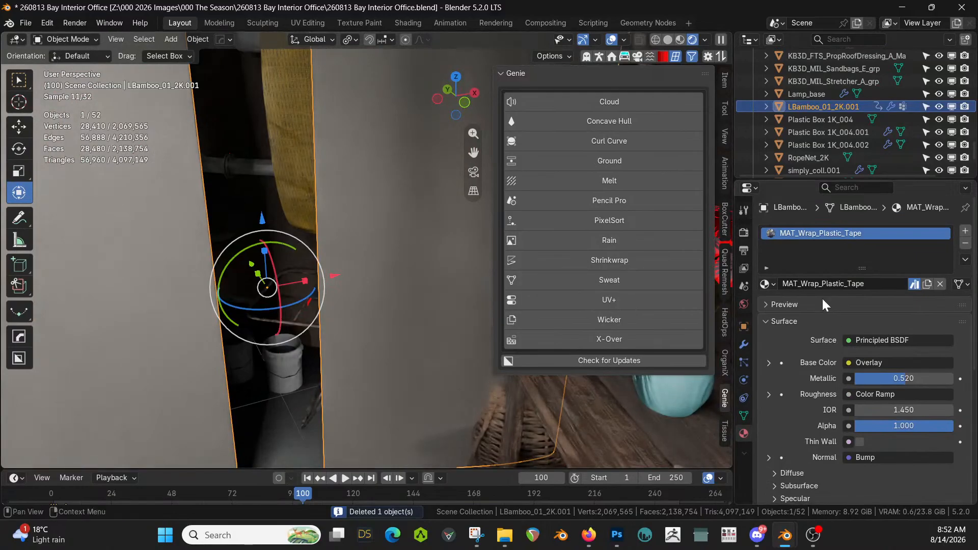
# Replace the curtain's MAT_Wrap_Plastic_Tape material with the Shrinkwrap material and check it across both panels
pyautogui.click(768, 284)
pyautogui.write('shri')
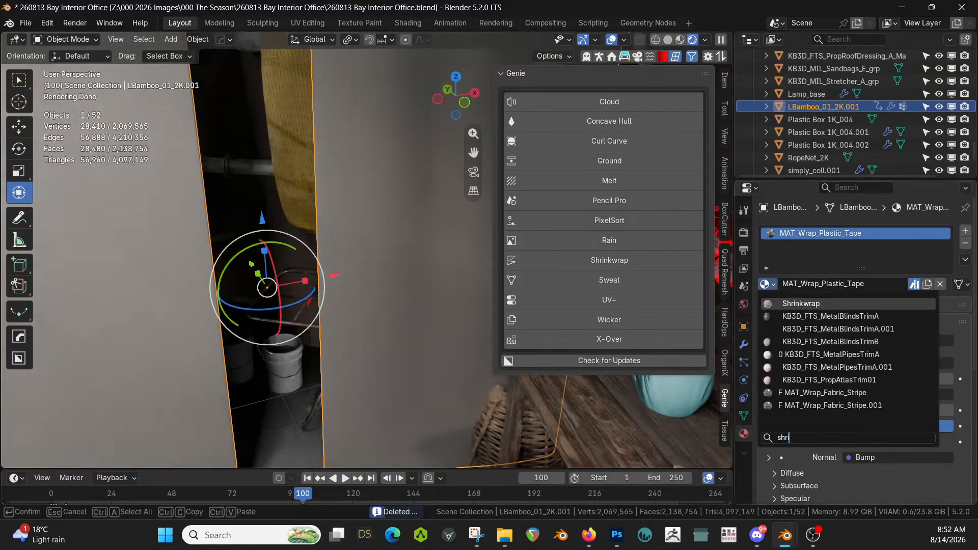
pyautogui.press('Return')
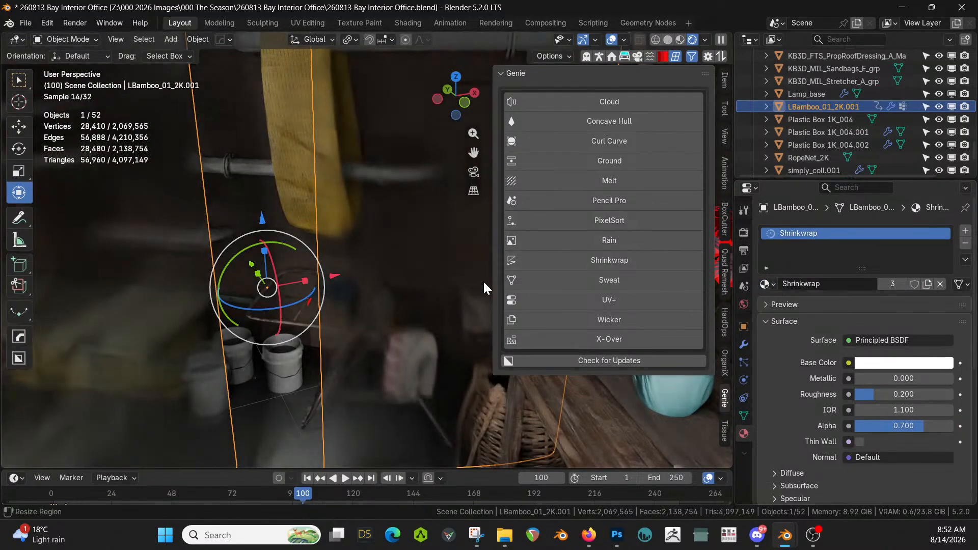
pyautogui.moveTo(483, 280); pyautogui.dragTo(402, 258, button='middle')
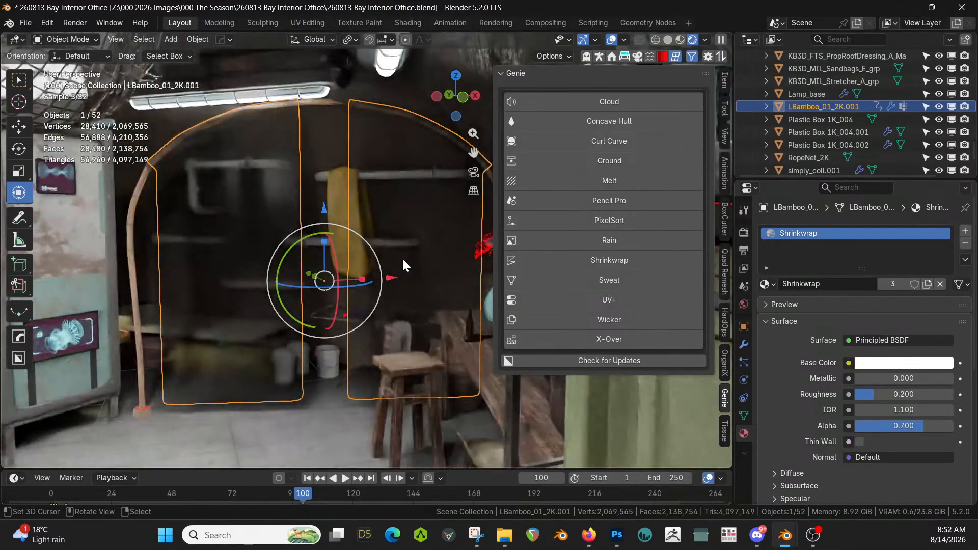
pyautogui.click(282, 409)
pyautogui.moveTo(293, 403); pyautogui.dragTo(302, 397, button='middle')
pyautogui.rightClick(227, 316)
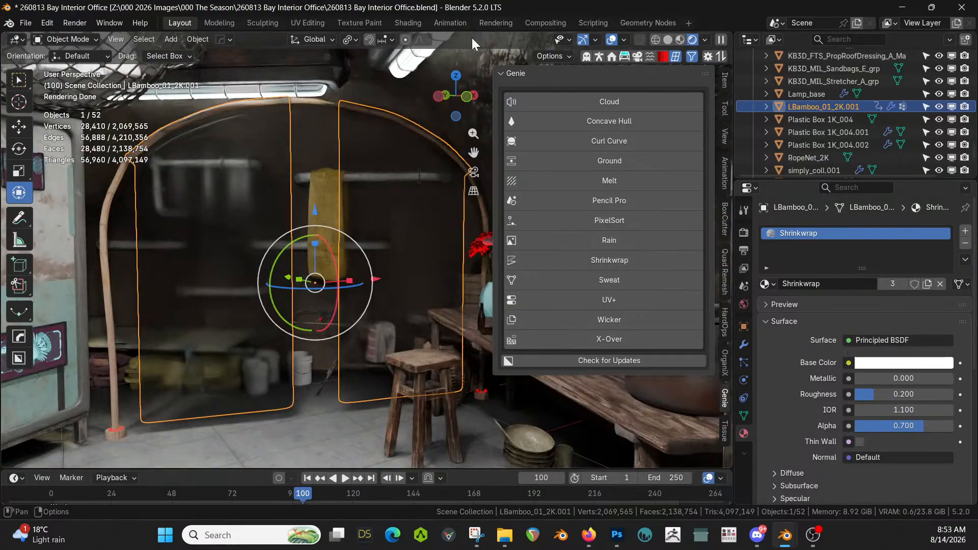
# Switch to the Shading workspace and isolate the curtain in local view
pyautogui.click(408, 22)
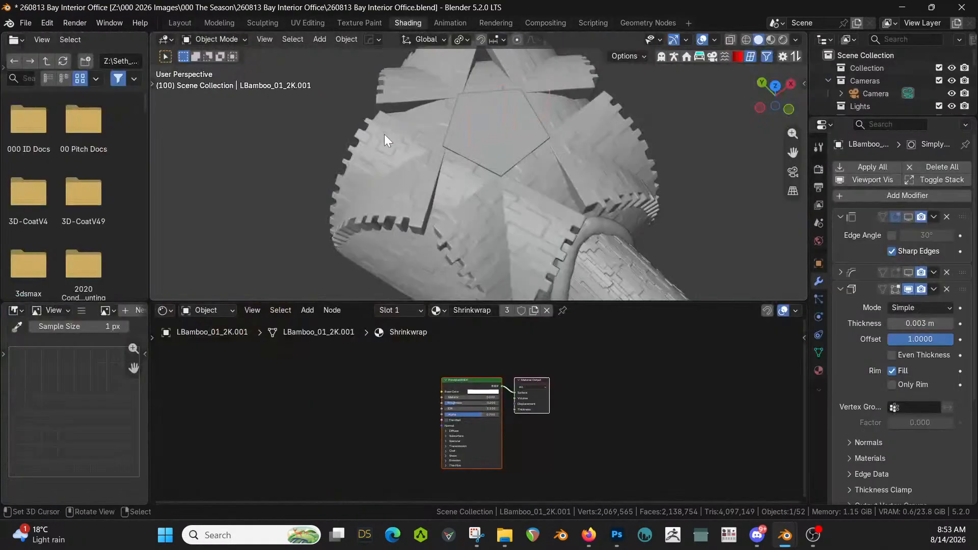
pyautogui.scroll(4, 554, 405)
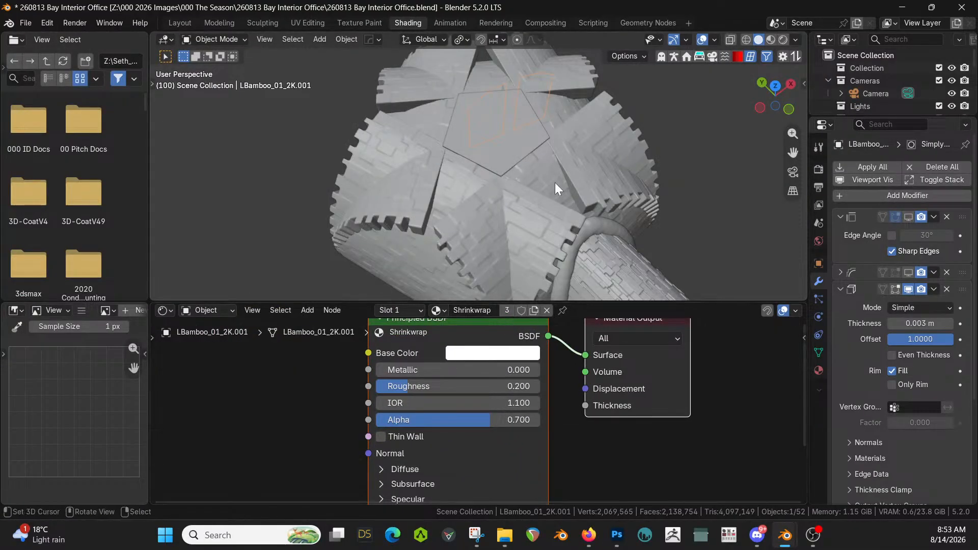
pyautogui.press('KP_Divide')
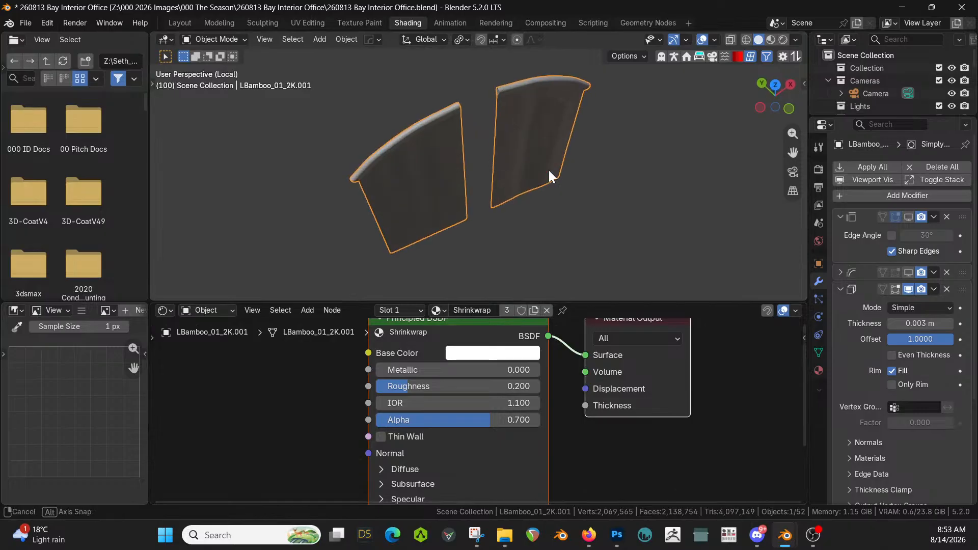
pyautogui.scroll(4, 540, 148)
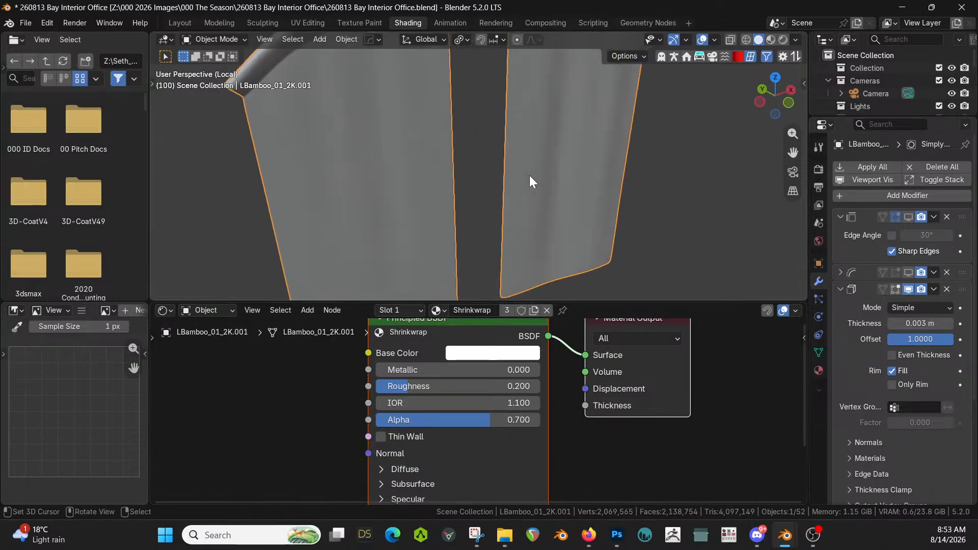
# Set the Shrinkwrap material's alpha to 0.8 and tint its base color slightly off-white
pyautogui.click(507, 420)
pyautogui.press('BackSpace')
pyautogui.write('.')
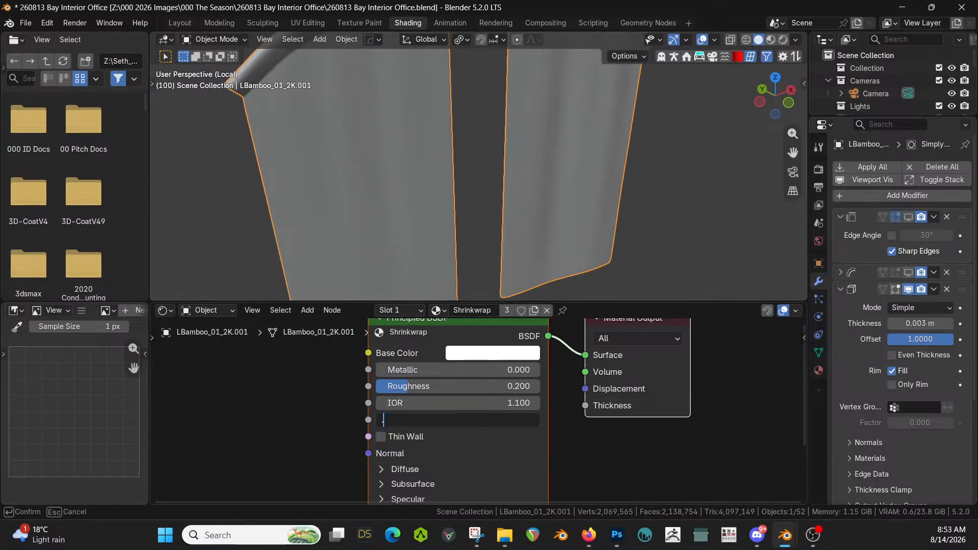
pyautogui.write('8')
pyautogui.press('Return')
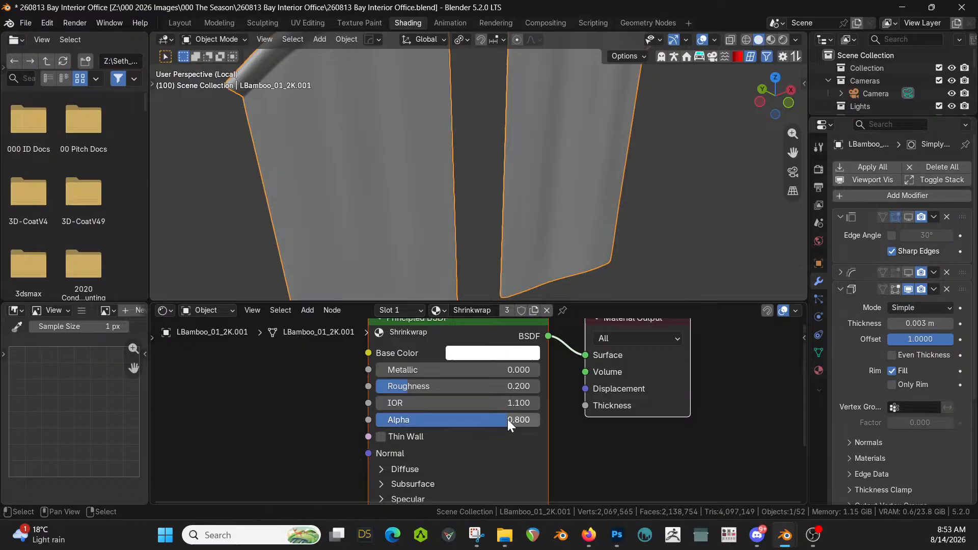
pyautogui.click(517, 353)
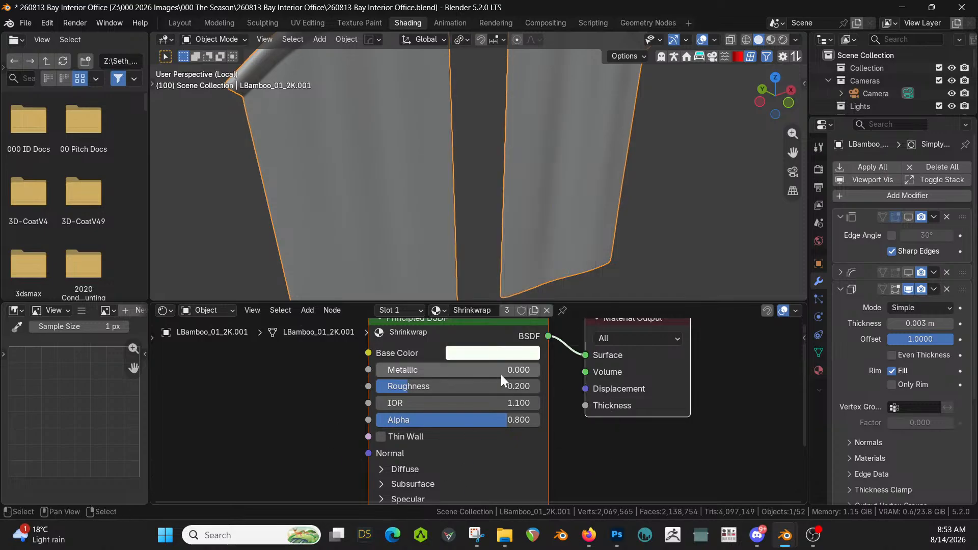
# Move the Principled BSDF away from the Material Output and insert an Add_Grunge_Improved group on the link between them
pyautogui.scroll(-1, 515, 405)
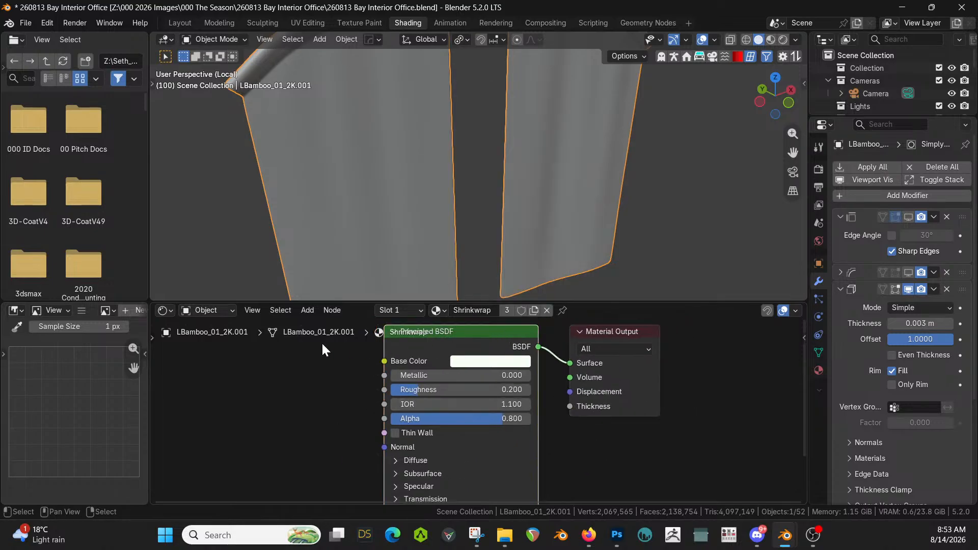
pyautogui.moveTo(479, 330); pyautogui.dragTo(257, 354)
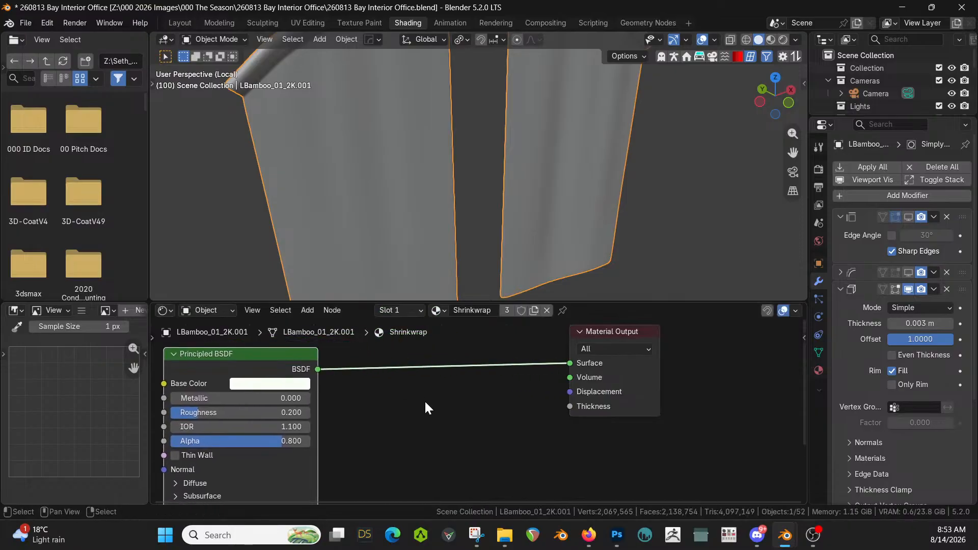
pyautogui.hotkey('shift', 'a')
pyautogui.click(375, 279)
pyautogui.write('add')
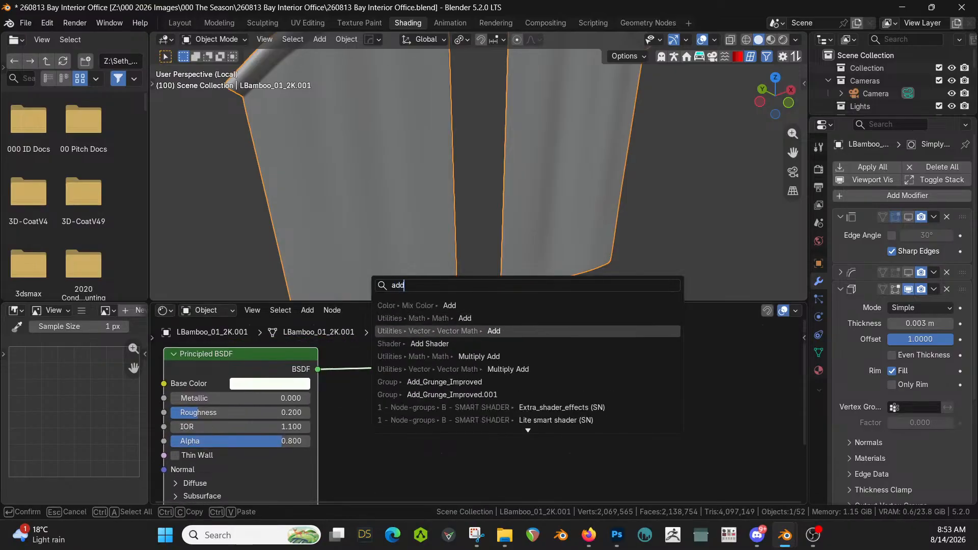
pyautogui.press('Down')
pyautogui.press('Down')
pyautogui.press('Down')
pyautogui.click(464, 381)
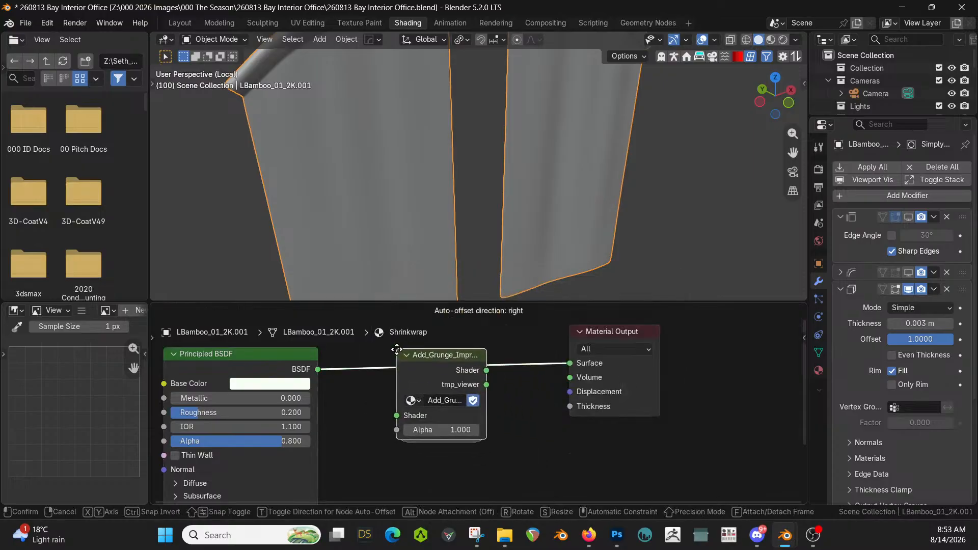
pyautogui.click(400, 351)
# Switch the viewport to Rendered shading and examine the grunge on the curtain from the front
pyautogui.press('z')
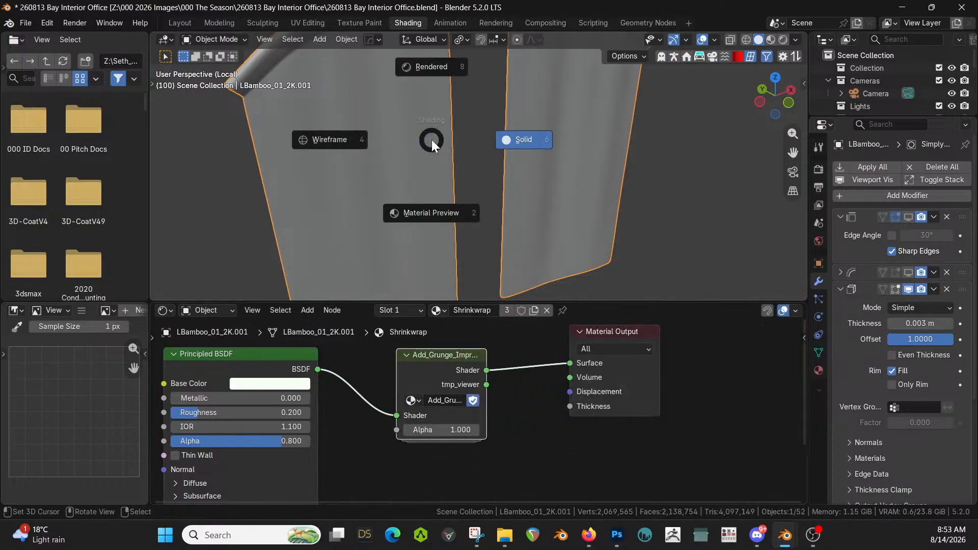
pyautogui.press('8')
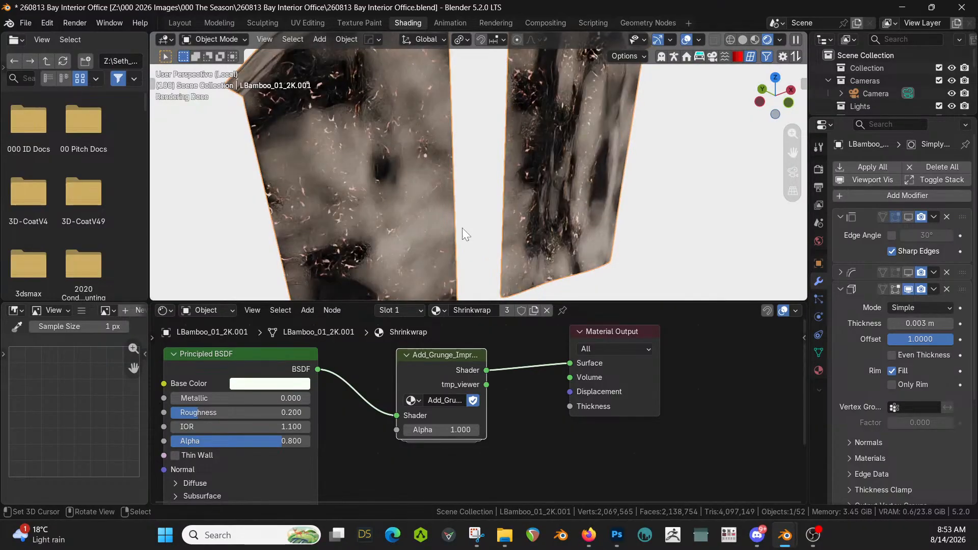
pyautogui.moveTo(462, 227); pyautogui.dragTo(432, 194, button='middle')
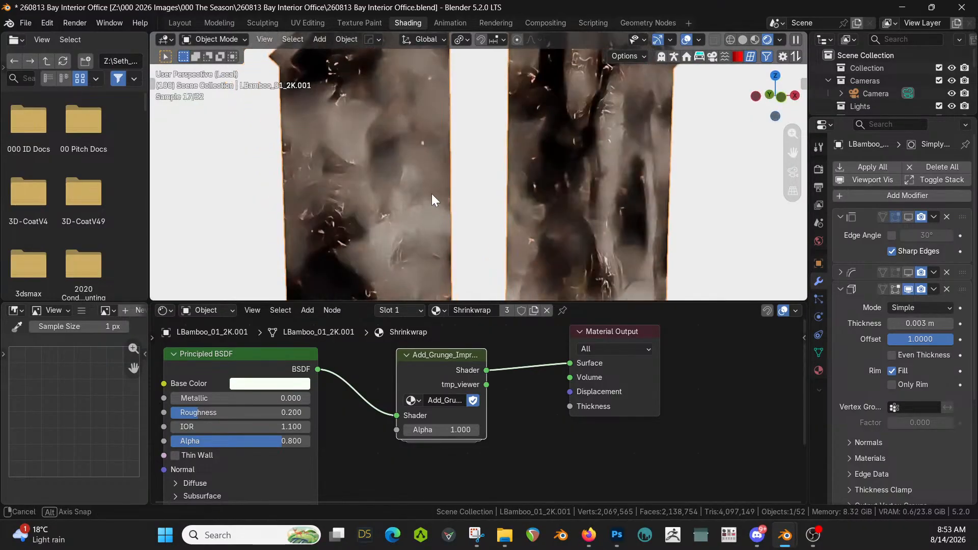
# Set the Principled BSDF's alpha to 0.7 and check the curtain from the side
pyautogui.click(289, 440)
pyautogui.write('0.7')
pyautogui.press('Return')
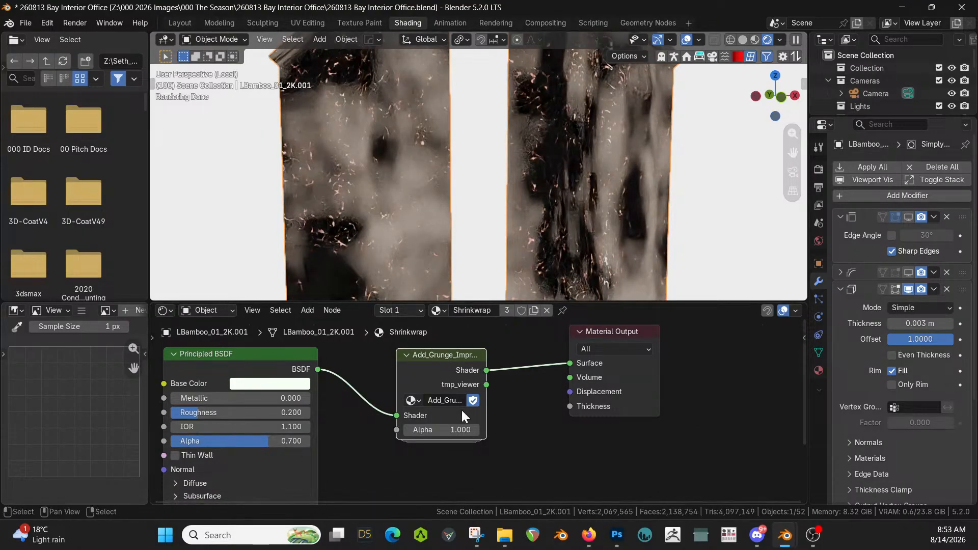
pyautogui.moveTo(460, 223); pyautogui.dragTo(509, 306, button='middle')
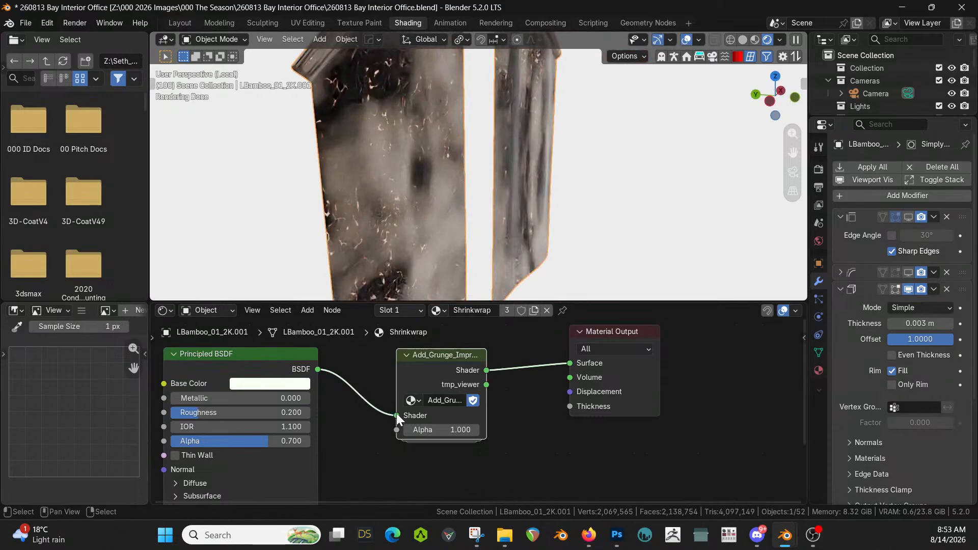
# Connect the Principled BSDF directly to the Material Output's surface, bypassing the grunge group, and set its alpha to 0.8
pyautogui.moveTo(398, 416); pyautogui.dragTo(571, 363)
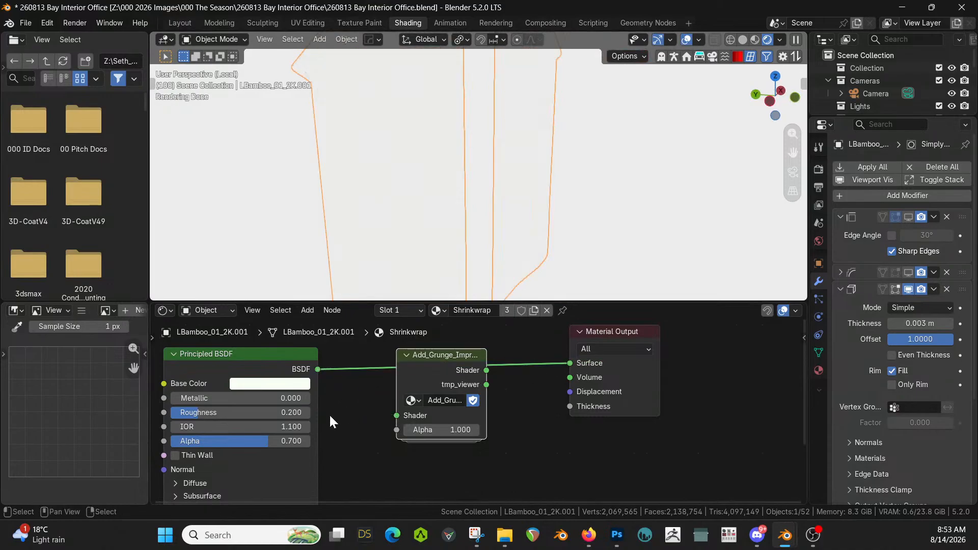
pyautogui.click(277, 438)
pyautogui.press('BackSpace')
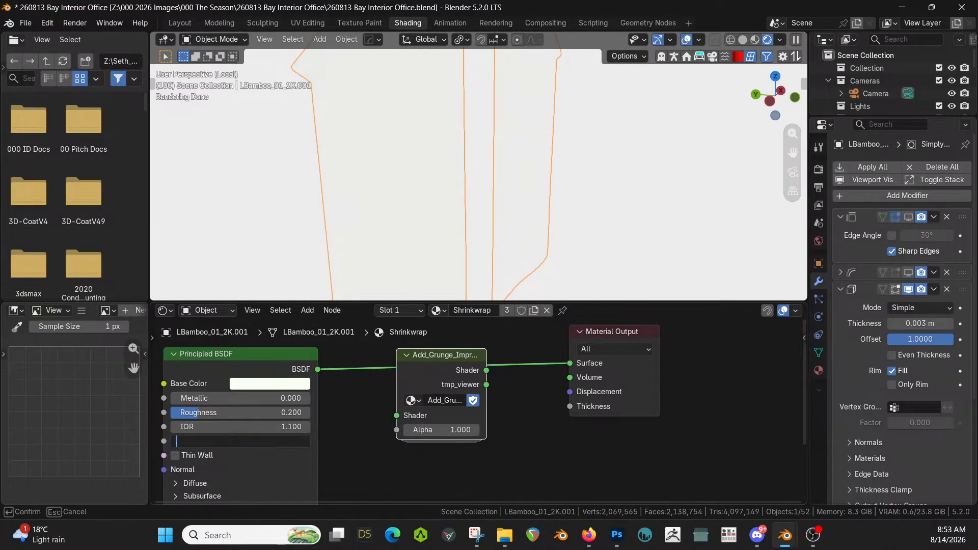
pyautogui.write('0.8')
pyautogui.press('Return')
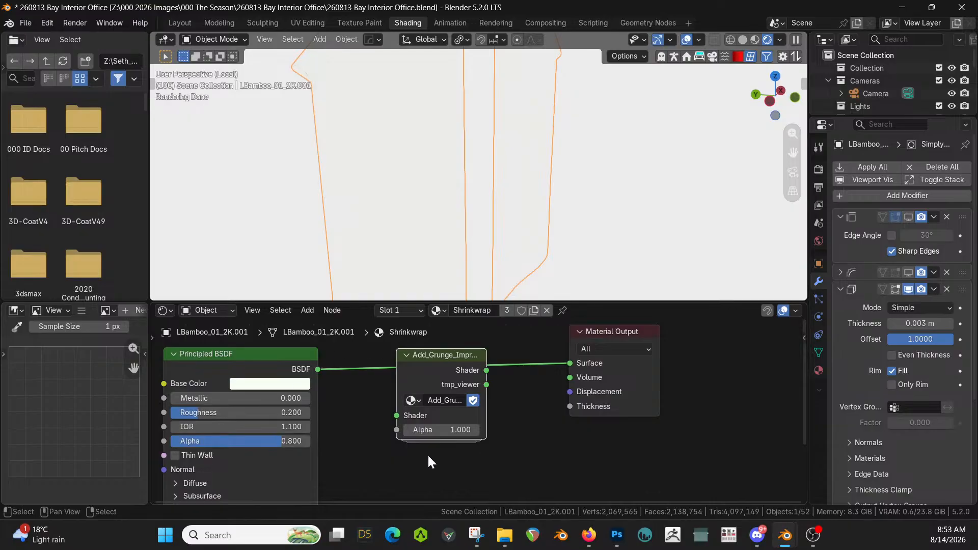
# Move the grunge group clear of the link and reconnect it between the Principled BSDF and the Material Output's surface
pyautogui.keyDown('alt'); pyautogui.moveTo(452, 351); pyautogui.dragTo(480, 399); pyautogui.keyUp('alt')
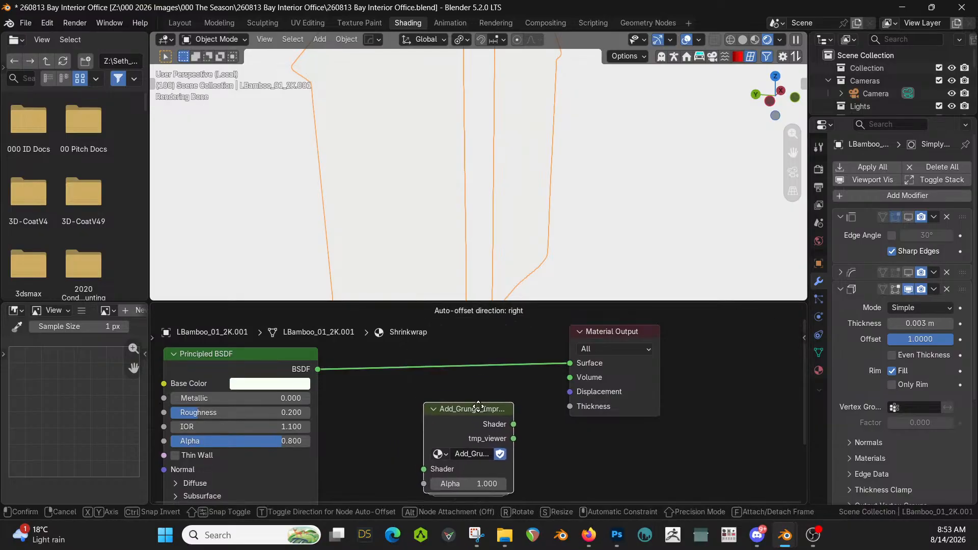
pyautogui.moveTo(318, 369); pyautogui.dragTo(425, 462)
pyautogui.moveTo(512, 417); pyautogui.dragTo(565, 366)
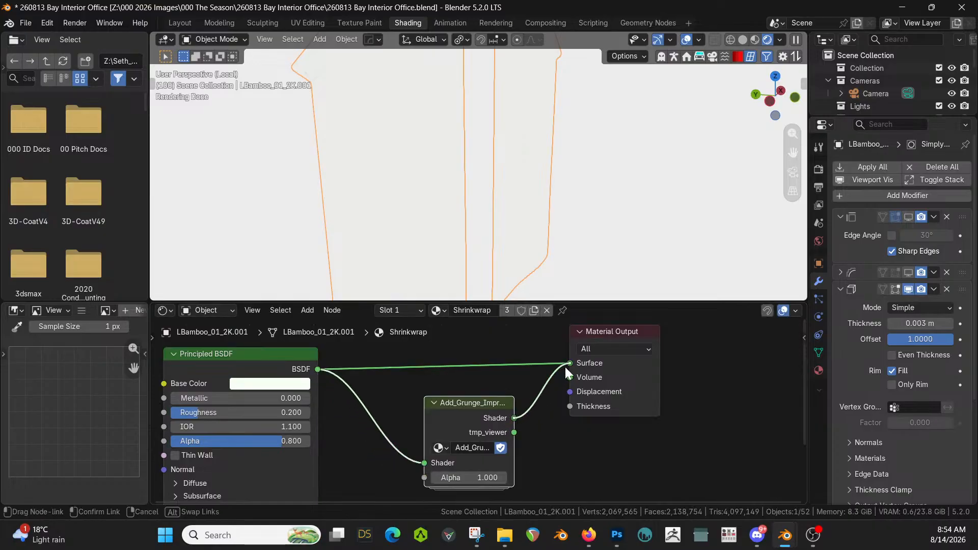
# Open the Add_Grunge_Improved group for editing and move its Group Input node down, away from the other nodes
pyautogui.press('Tab')
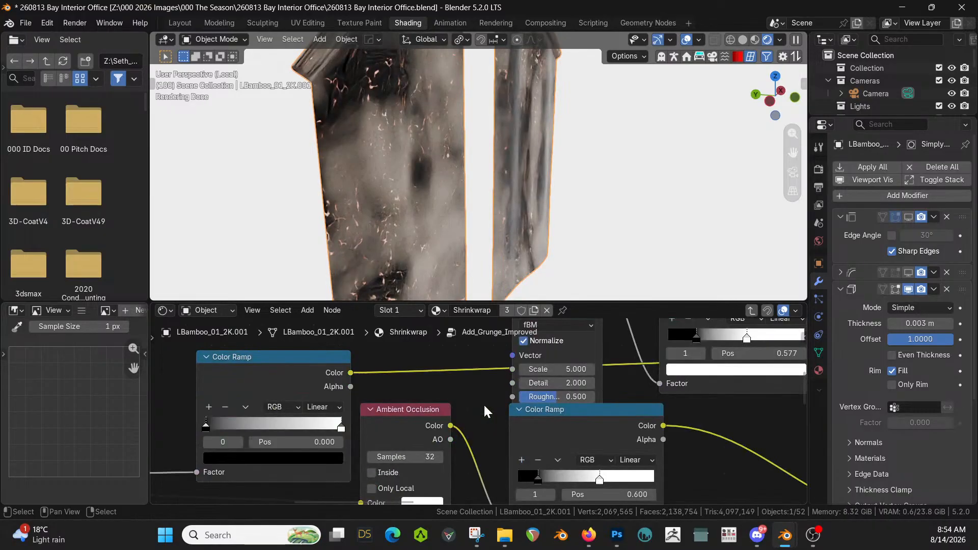
pyautogui.scroll(-4, 670, 399)
pyautogui.moveTo(684, 389); pyautogui.dragTo(453, 411, button='middle')
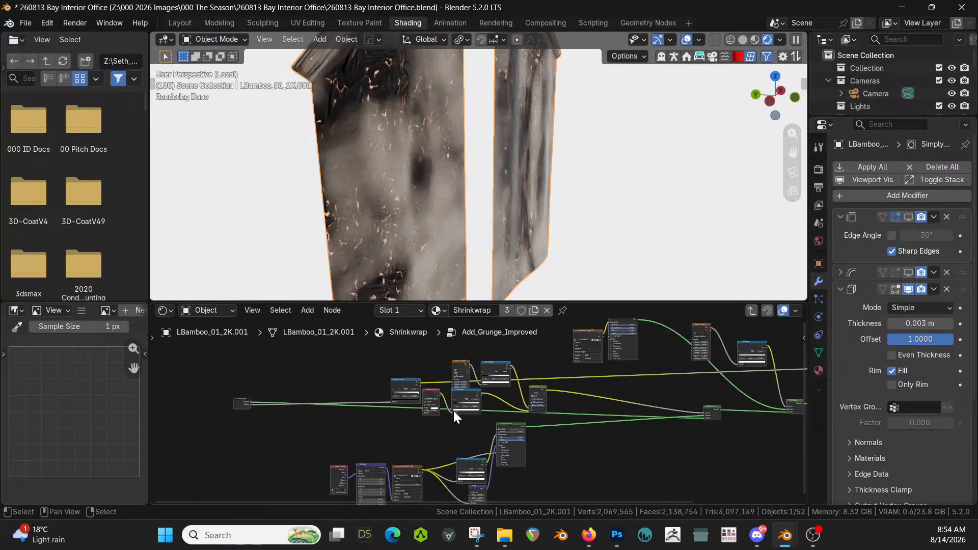
pyautogui.scroll(-3, 454, 411)
pyautogui.moveTo(306, 403); pyautogui.dragTo(285, 448)
pyautogui.scroll(5, 646, 456)
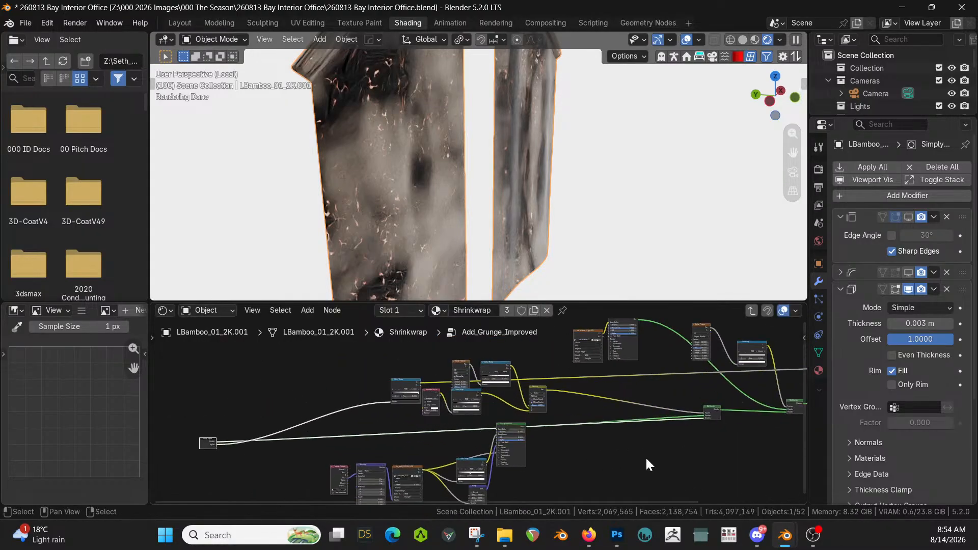
# Trace the links into the group's first Mix Shader and move the grunge Principled BSDF further below the Multiply node
pyautogui.moveTo(652, 454); pyautogui.dragTo(455, 468, button='middle')
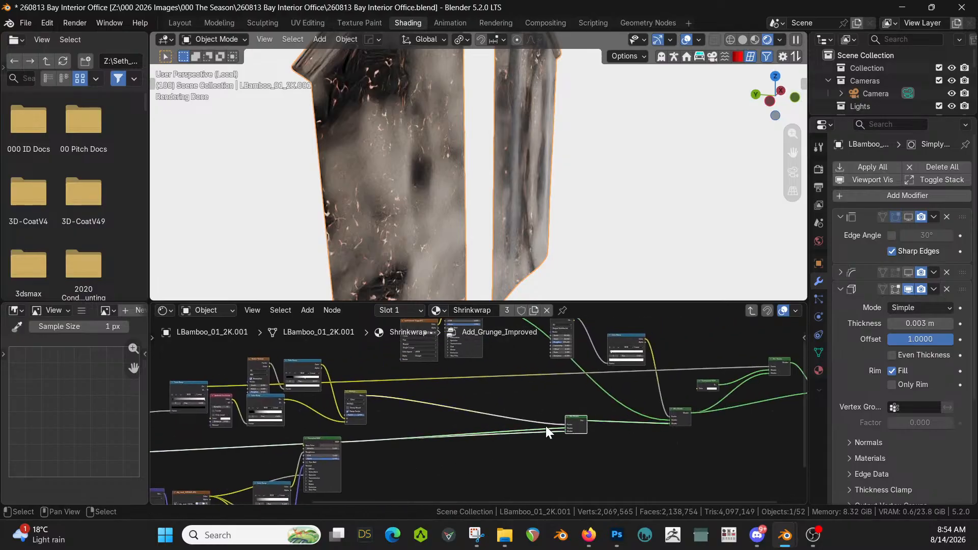
pyautogui.scroll(2, 545, 426)
pyautogui.scroll(2, 341, 430)
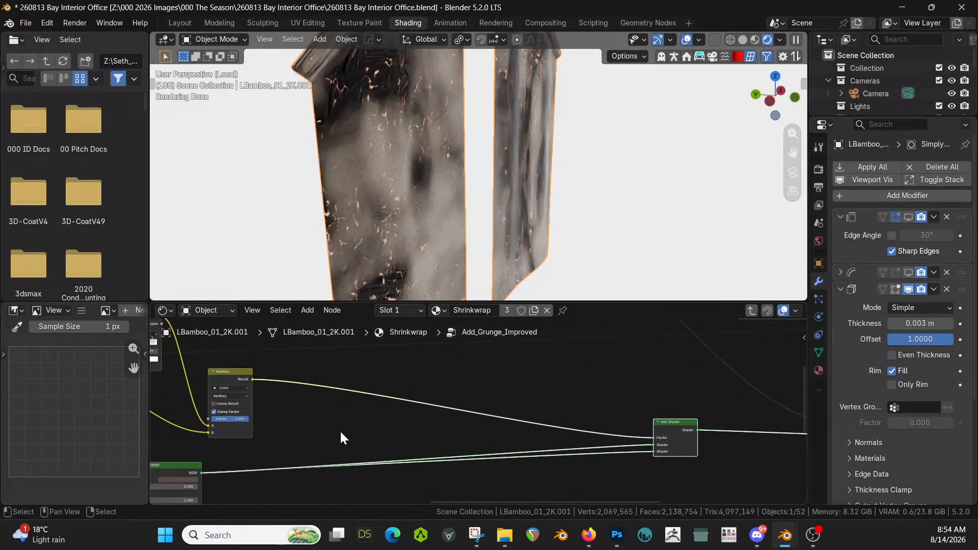
pyautogui.moveTo(340, 432); pyautogui.dragTo(329, 446, button='middle')
pyautogui.scroll(1, 390, 444)
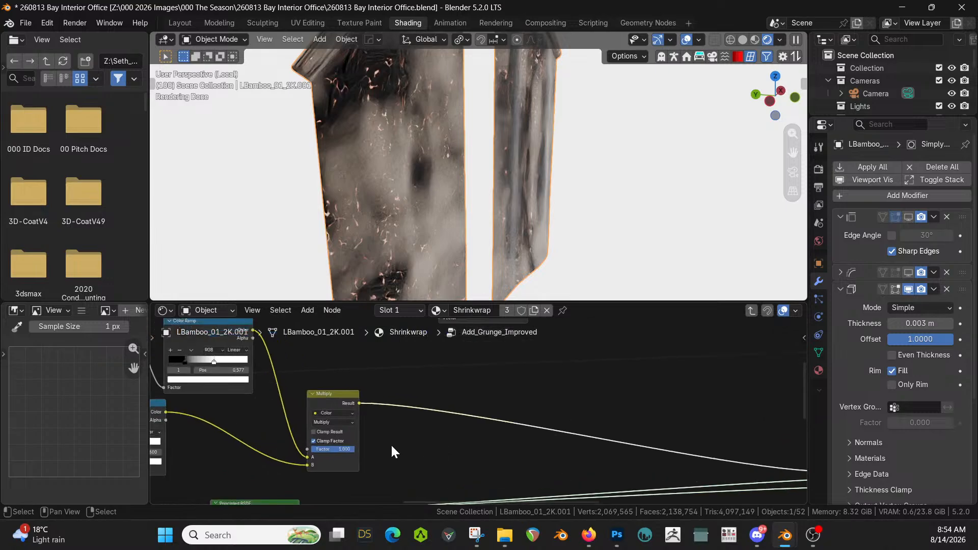
pyautogui.moveTo(397, 441); pyautogui.dragTo(381, 379, button='middle')
pyautogui.moveTo(261, 450); pyautogui.dragTo(273, 425)
# Swap the Mix Shader's inputs so the incoming shader feeds the first slot and the grunge Principled BSDF the second
pyautogui.moveTo(580, 421); pyautogui.dragTo(596, 321, button='middle')
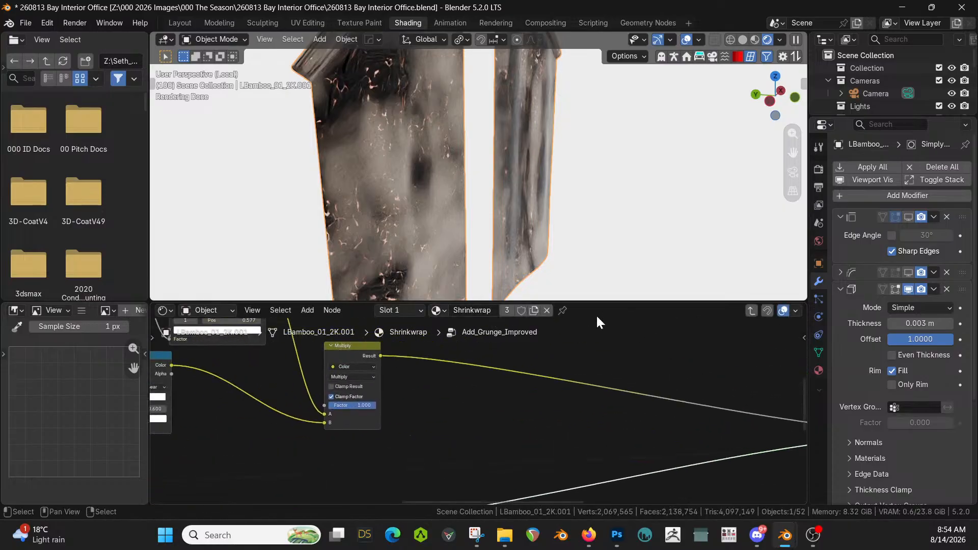
pyautogui.moveTo(436, 407); pyautogui.dragTo(260, 381, button='middle')
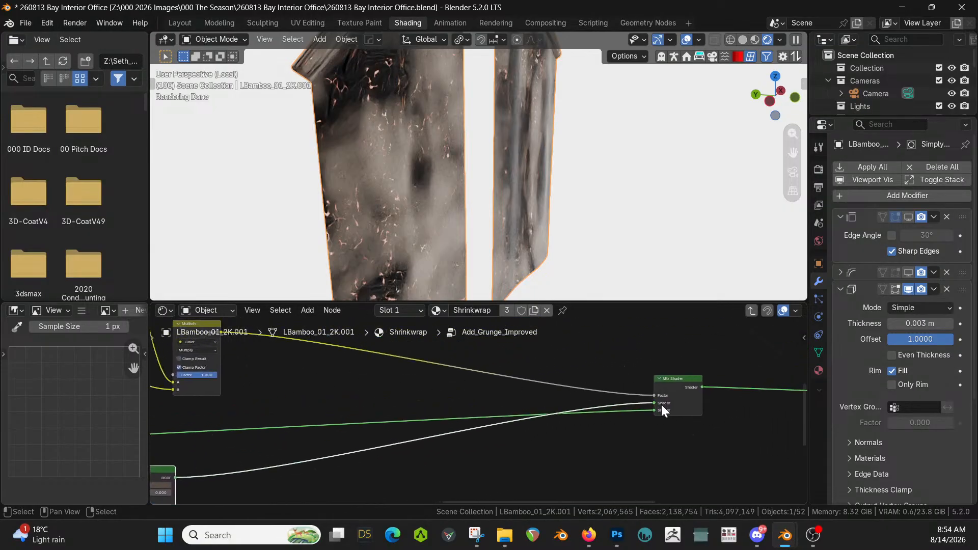
pyautogui.moveTo(653, 410); pyautogui.dragTo(655, 402)
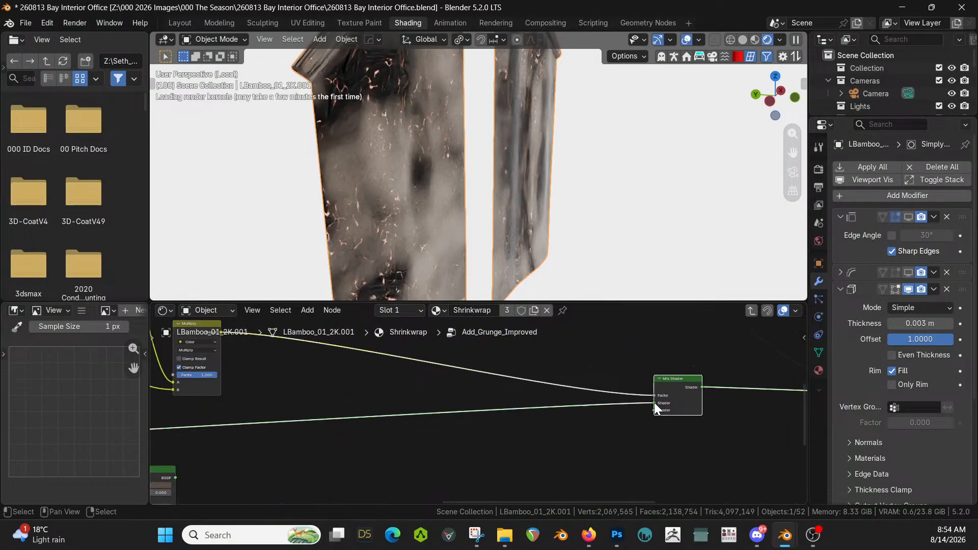
pyautogui.moveTo(177, 478); pyautogui.dragTo(654, 411)
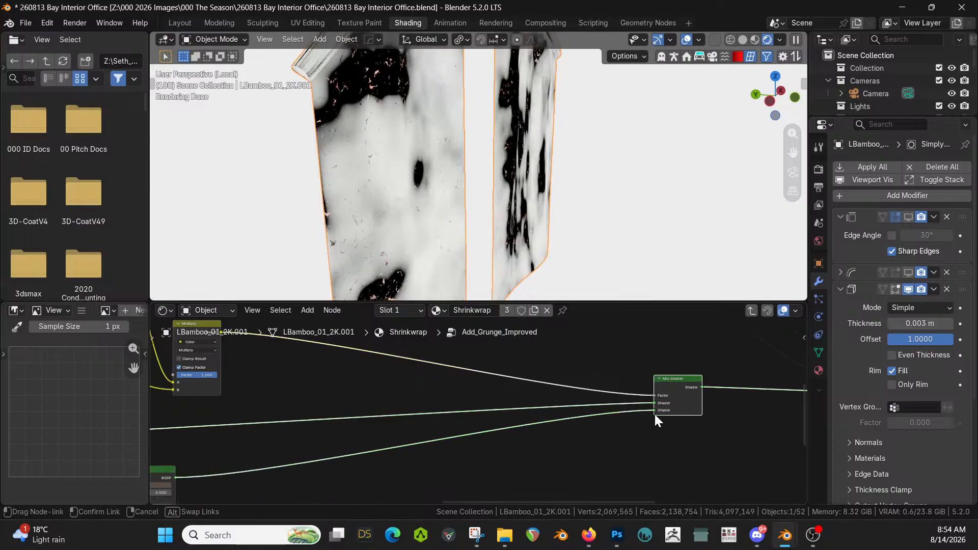
# Lower the Multiply node's factor to 0.2 and check the grunge on the curtain
pyautogui.moveTo(504, 230); pyautogui.dragTo(619, 222, button='middle')
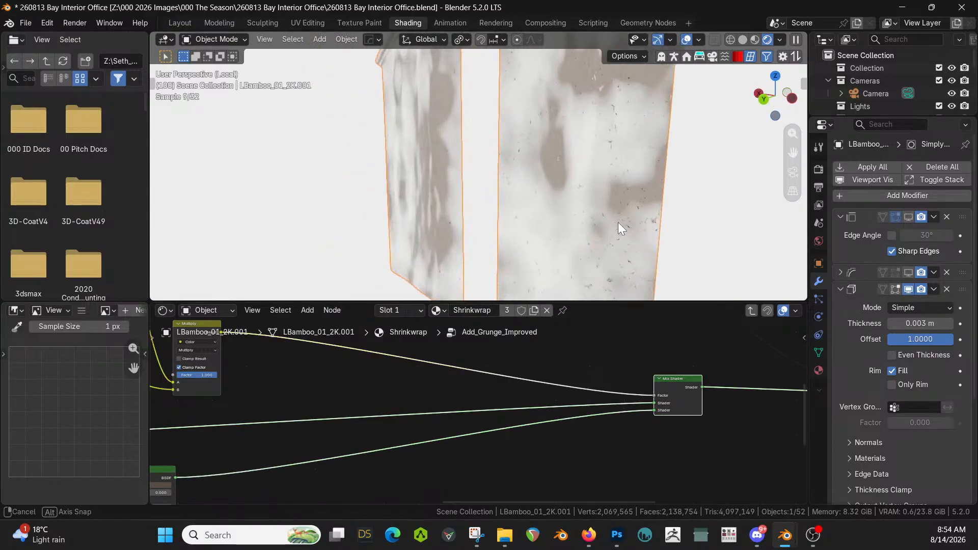
pyautogui.moveTo(210, 375); pyautogui.dragTo(177, 374)
pyautogui.scroll(-1, 683, 384)
pyautogui.scroll(-4, 698, 386)
# Try to remove the second Mix Shader with its links kept, and undo the removal
pyautogui.moveTo(698, 386); pyautogui.dragTo(569, 411, button='middle')
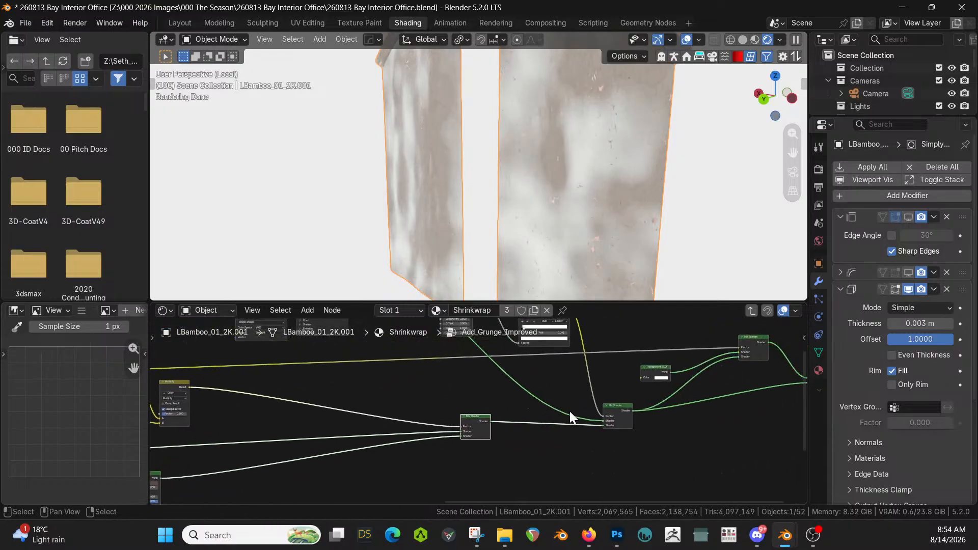
pyautogui.scroll(4, 606, 418)
pyautogui.moveTo(651, 433); pyautogui.dragTo(544, 334, button='middle')
pyautogui.scroll(3, 521, 347)
pyautogui.moveTo(486, 365); pyautogui.dragTo(505, 442, button='middle')
pyautogui.click(511, 449)
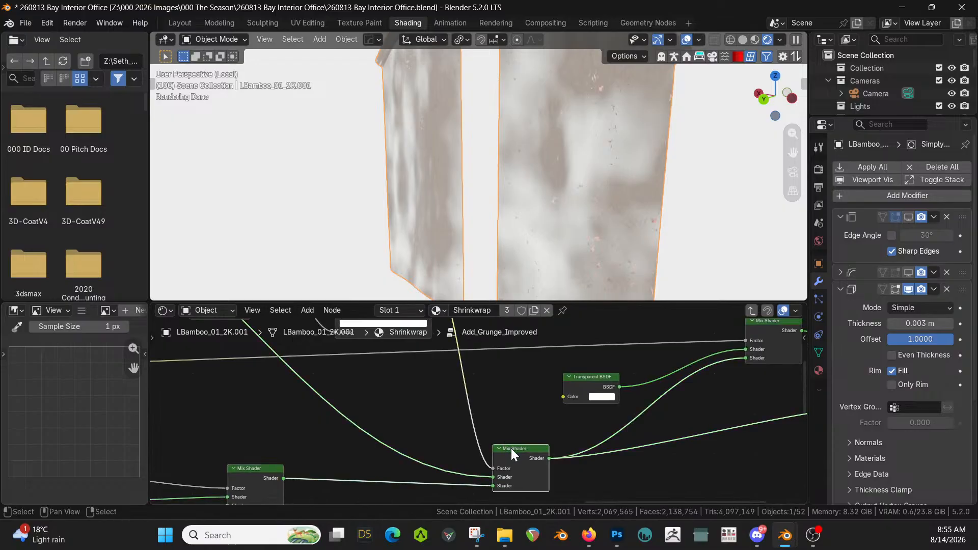
pyautogui.hotkey('ctrl', 'x')
pyautogui.scroll(-1, 506, 462)
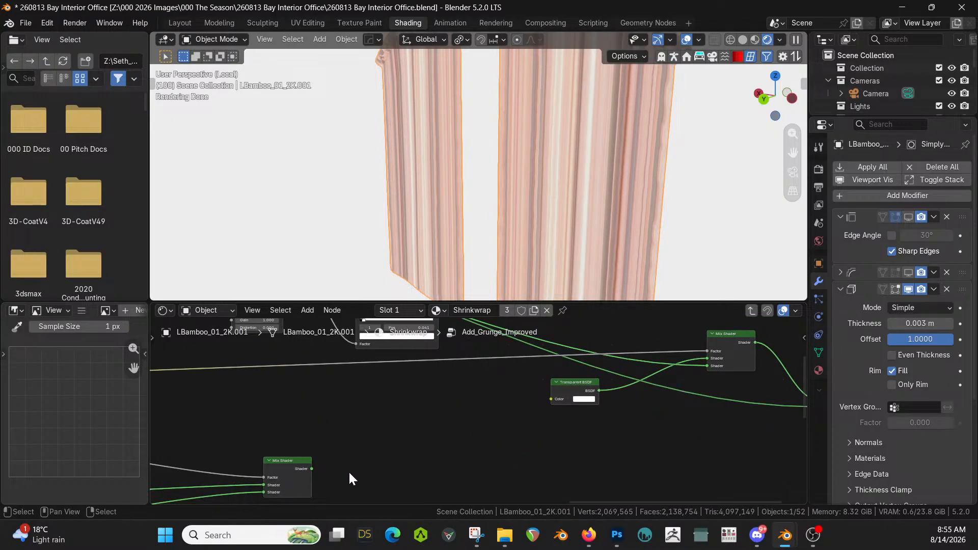
pyautogui.moveTo(311, 469); pyautogui.dragTo(413, 449)
pyautogui.press('Escape')
pyautogui.hotkey('ctrl', 'z')
pyautogui.hotkey('ctrl', 'z')
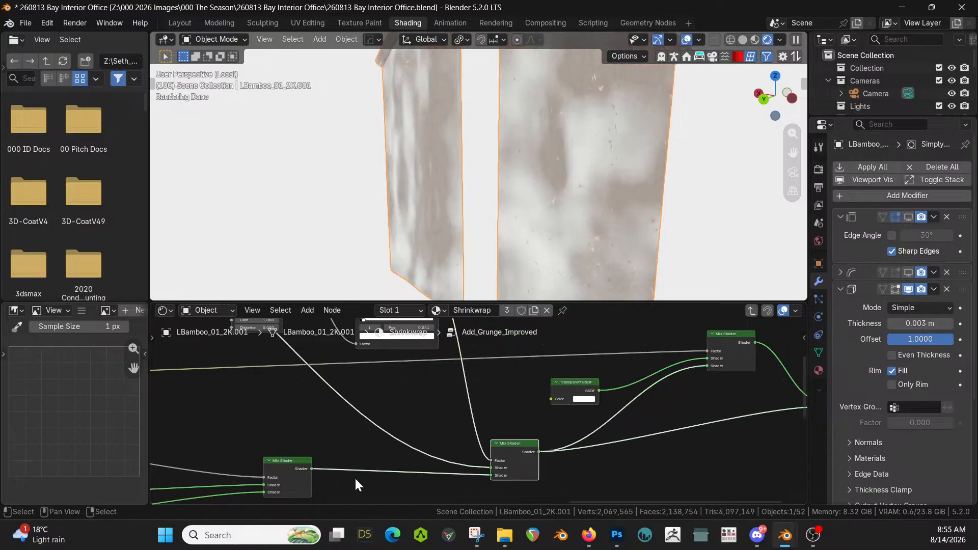
# Link the first Mix Shader's output to the final Mix Shader's second shader input and delete the Mix Shader between them
pyautogui.moveTo(313, 468); pyautogui.dragTo(707, 368)
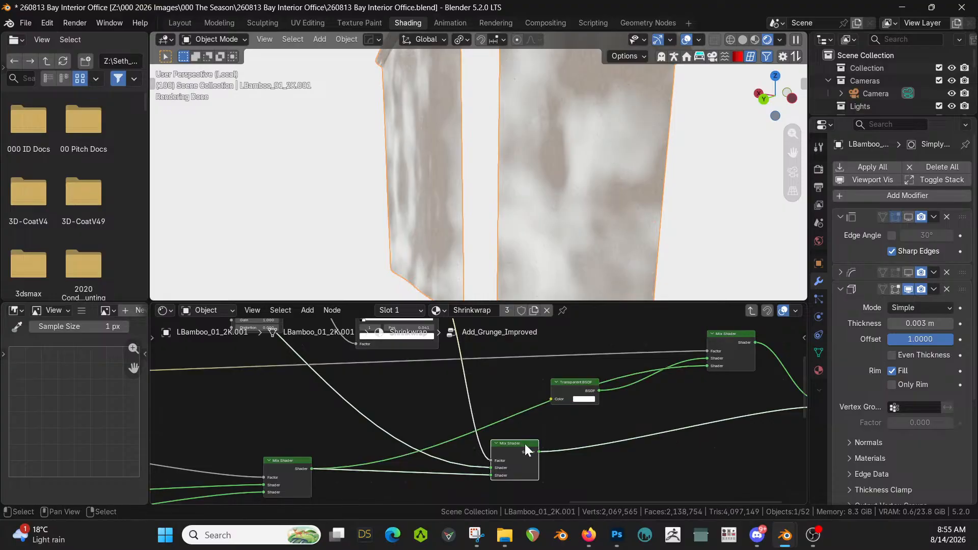
pyautogui.scroll(-1, 524, 445)
pyautogui.moveTo(653, 424); pyautogui.dragTo(567, 432, button='middle')
pyautogui.press('Delete')
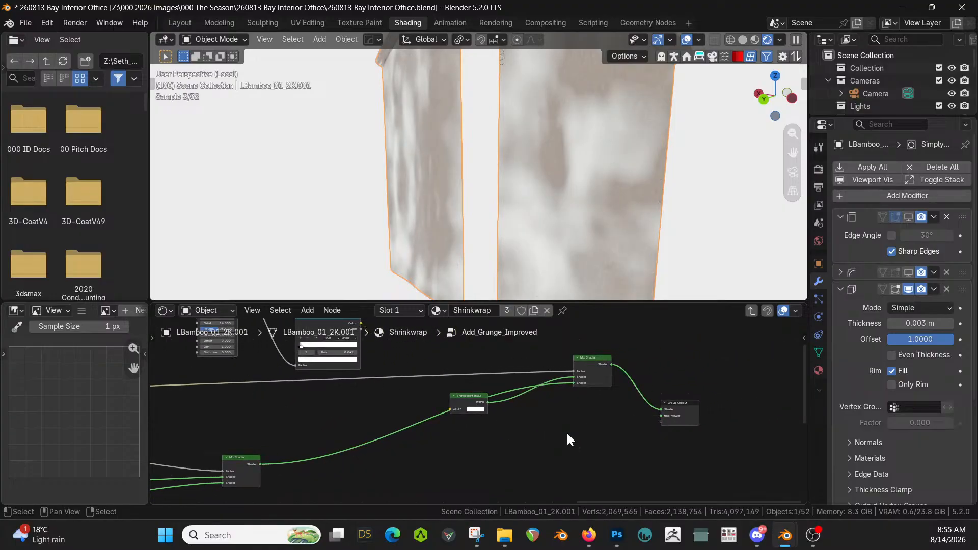
# Delete the leftover Noise Texture and Color Ramp nodes that no longer feed the shader chain
pyautogui.scroll(1, 566, 432)
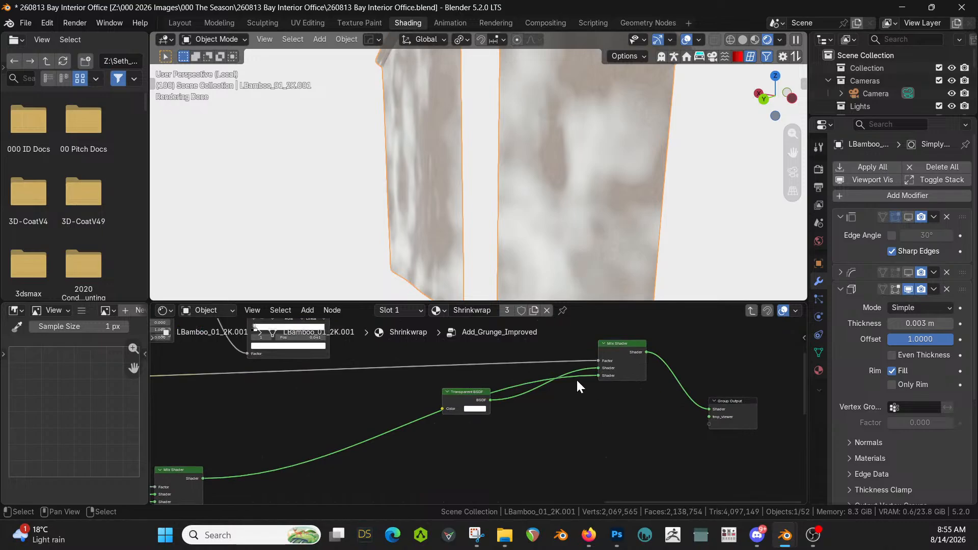
pyautogui.moveTo(526, 386); pyautogui.dragTo(672, 478, button='middle')
pyautogui.scroll(-3, 576, 488)
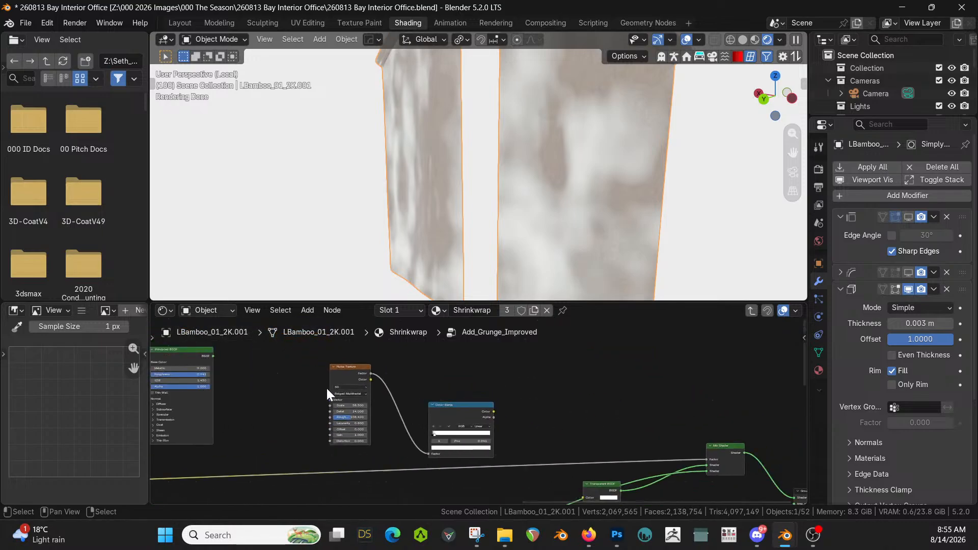
pyautogui.moveTo(326, 386); pyautogui.dragTo(518, 443)
pyautogui.press('Delete')
pyautogui.scroll(-1, 514, 440)
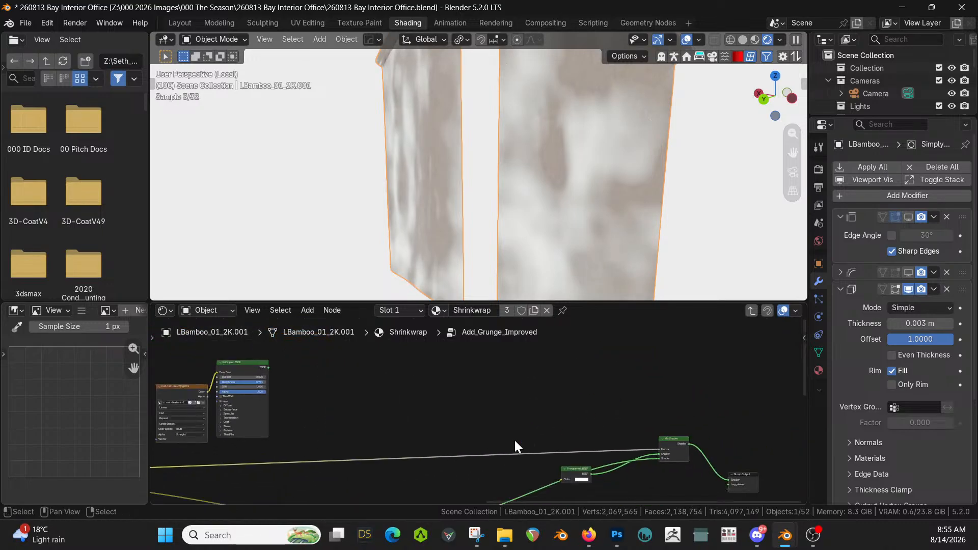
pyautogui.scroll(-2, 484, 427)
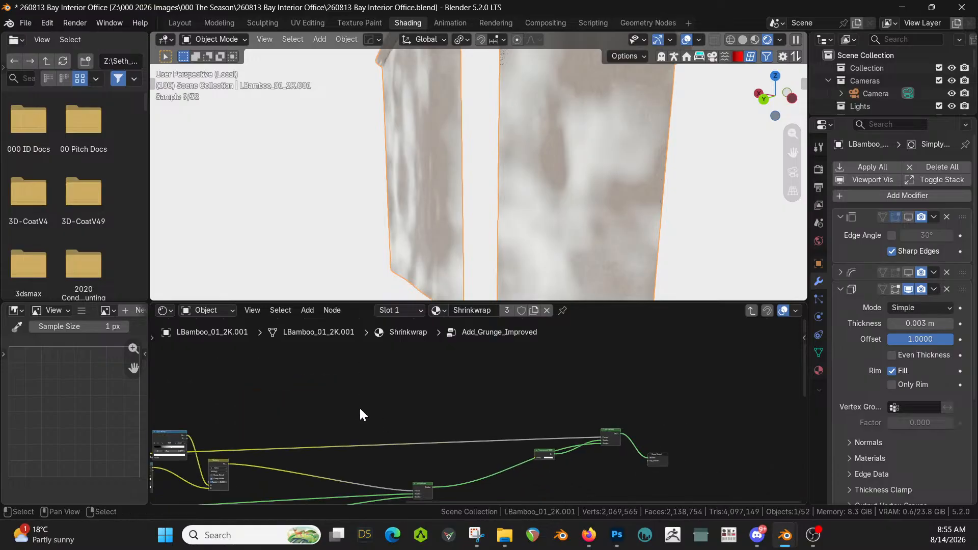
# Leave local view to show the curtain panels inside the full room scene
pyautogui.moveTo(561, 252); pyautogui.dragTo(400, 234, button='middle')
pyautogui.scroll(1, 425, 377)
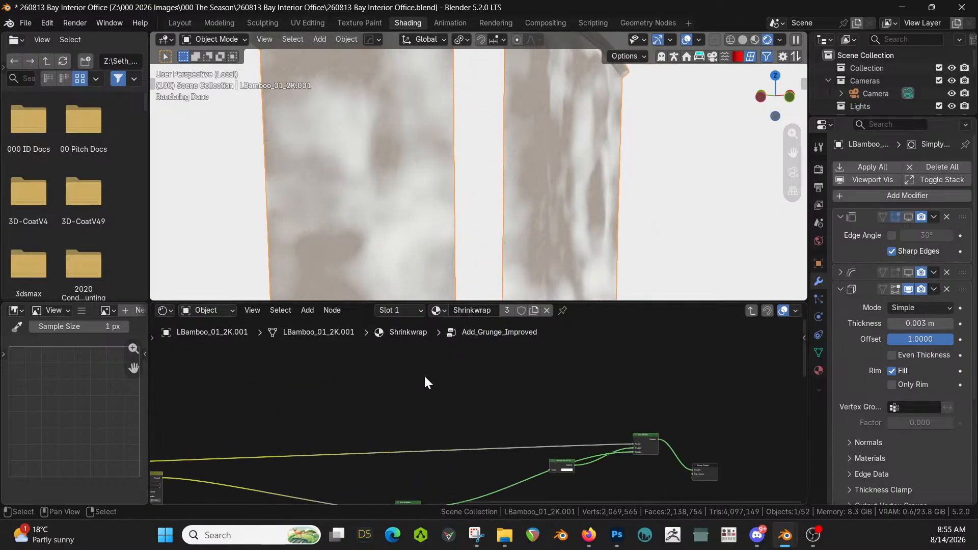
pyautogui.moveTo(425, 384); pyautogui.dragTo(754, 494, button='middle')
pyautogui.scroll(3, 466, 413)
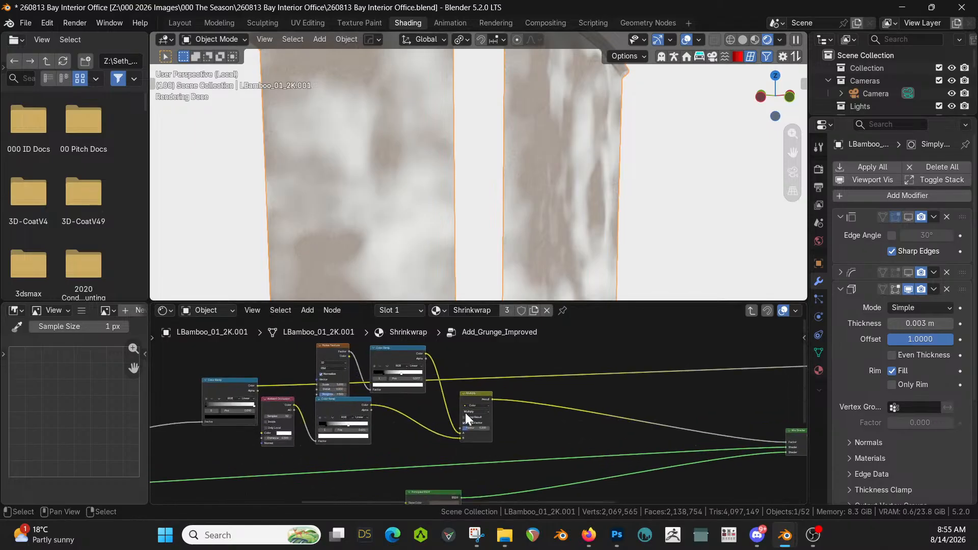
pyautogui.scroll(4, 465, 414)
pyautogui.keyDown('shift'); pyautogui.moveTo(448, 453); pyautogui.dragTo(304, 446, button='middle'); pyautogui.keyUp('shift')
pyautogui.scroll(3, 363, 439)
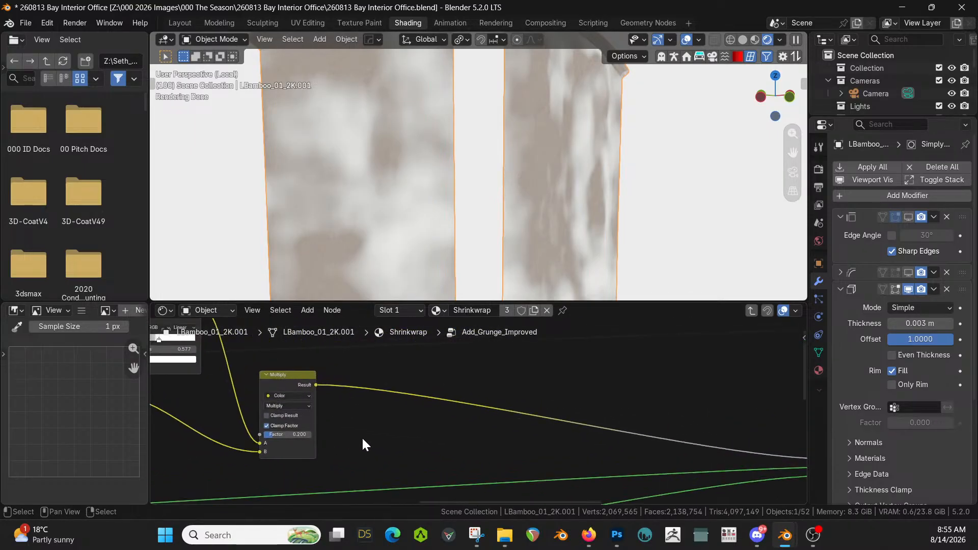
pyautogui.press('KP_Divide')
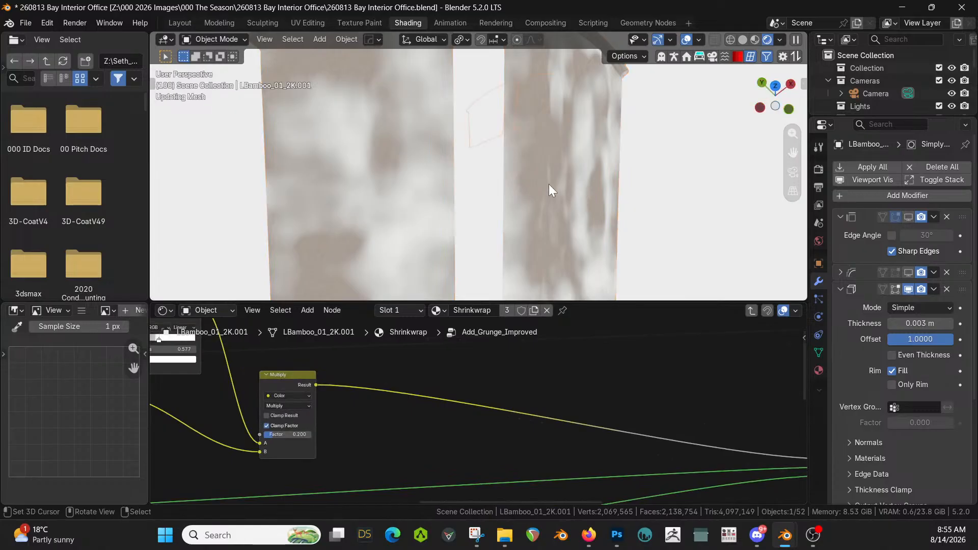
pyautogui.moveTo(549, 185); pyautogui.dragTo(470, 145, button='middle')
pyautogui.scroll(2, 353, 339)
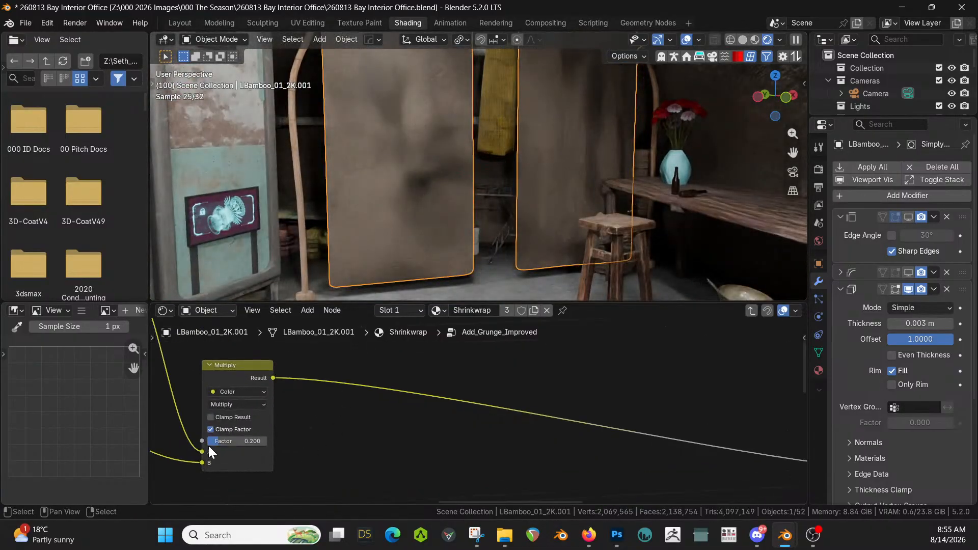
# Raise the Multiply node's factor to 1, previewing both its mask and the first Mix Shader on the curtain
pyautogui.moveTo(214, 443); pyautogui.dragTo(255, 443)
pyautogui.scroll(-2, 462, 424)
pyautogui.moveTo(463, 424); pyautogui.dragTo(500, 340, button='middle')
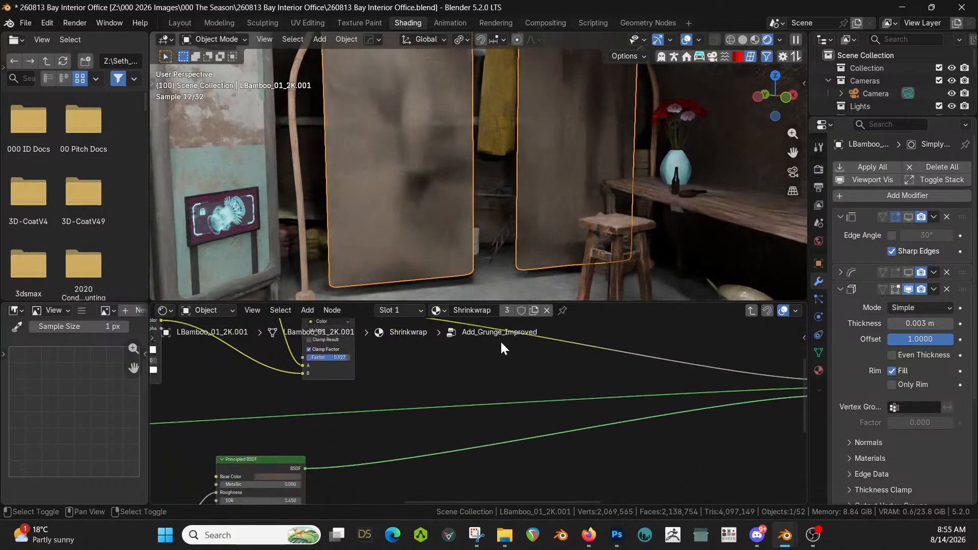
pyautogui.scroll(-4, 502, 377)
pyautogui.moveTo(504, 389); pyautogui.dragTo(477, 395, button='middle')
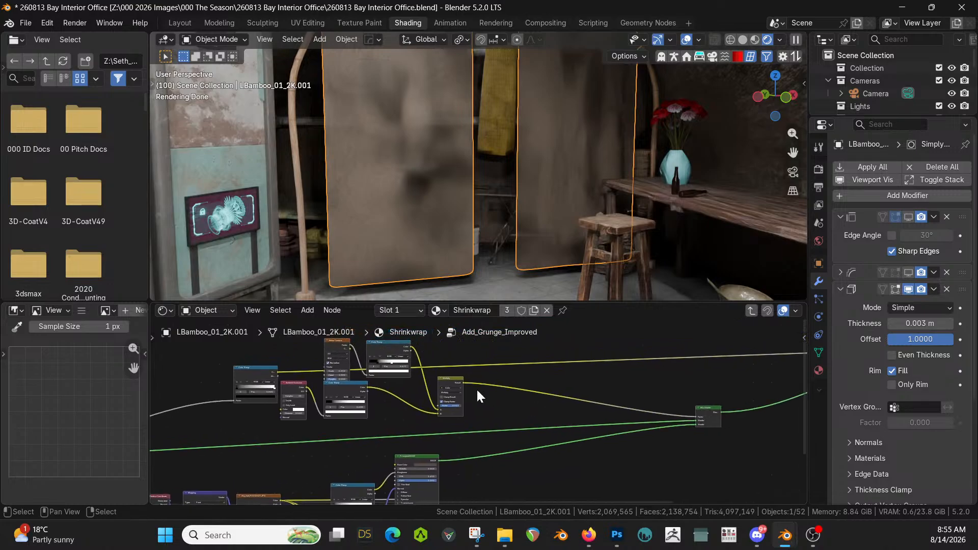
pyautogui.keyDown('ctrl'); pyautogui.keyDown('shift'); pyautogui.click(447, 378); pyautogui.keyUp('shift'); pyautogui.keyUp('ctrl')
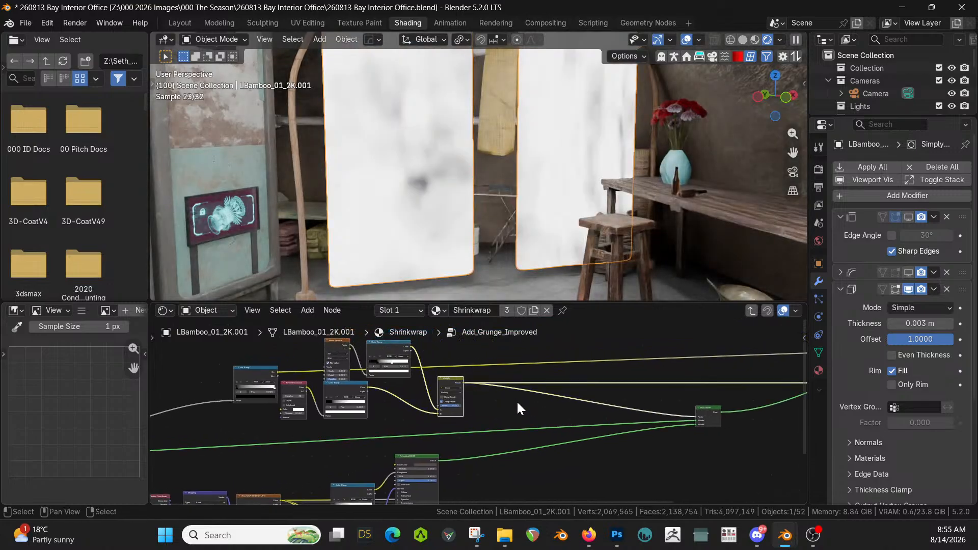
pyautogui.scroll(1, 520, 418)
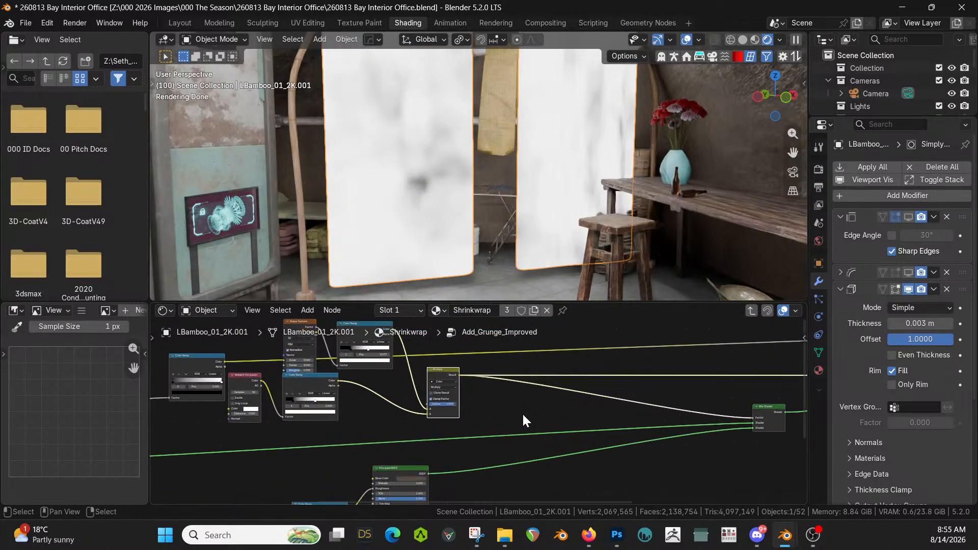
pyautogui.scroll(1, 522, 421)
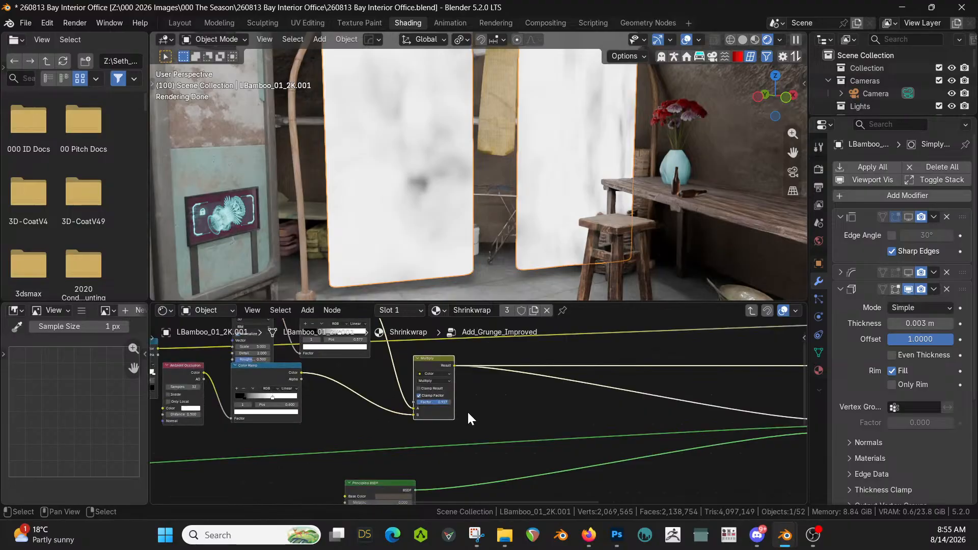
pyautogui.scroll(-1, 468, 415)
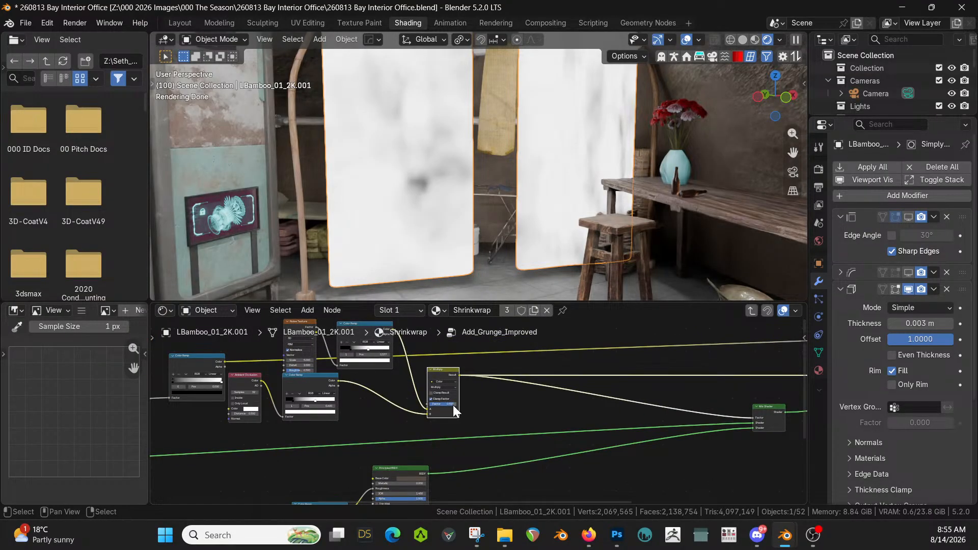
pyautogui.moveTo(453, 405); pyautogui.dragTo(471, 405)
pyautogui.keyDown('ctrl'); pyautogui.keyDown('shift'); pyautogui.click(761, 408); pyautogui.keyUp('shift'); pyautogui.keyUp('ctrl')
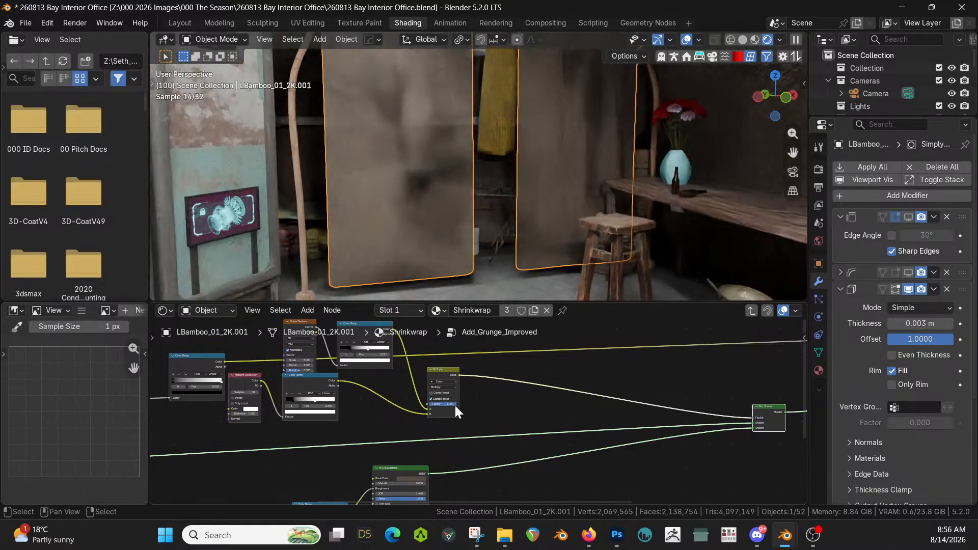
pyautogui.moveTo(455, 405); pyautogui.dragTo(461, 405)
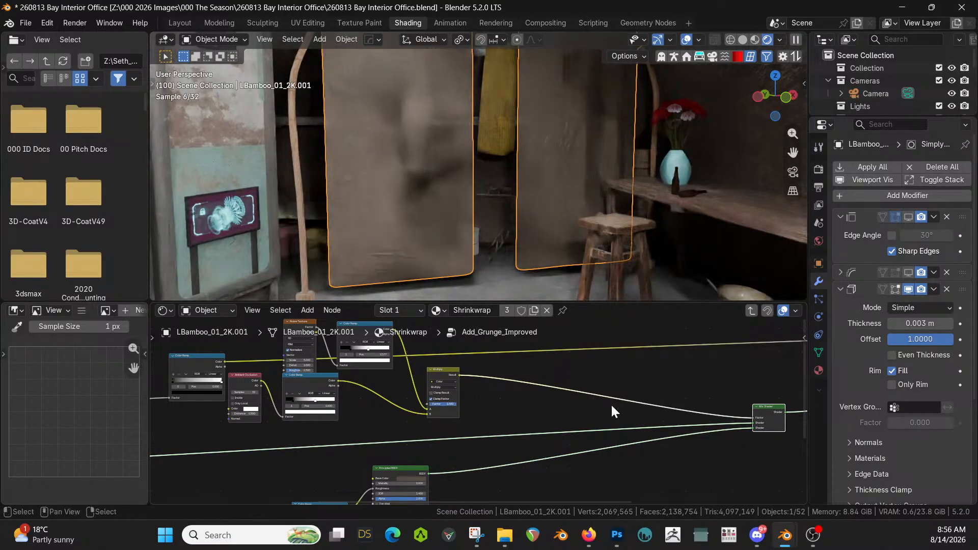
# Preview the Multiply mask and swap the first Mix Shader's inputs so the grunge Principled BSDF feeds the first slot and the incoming shader the second
pyautogui.keyDown('ctrl'); pyautogui.keyDown('shift'); pyautogui.click(448, 371); pyautogui.keyUp('shift'); pyautogui.keyUp('ctrl')
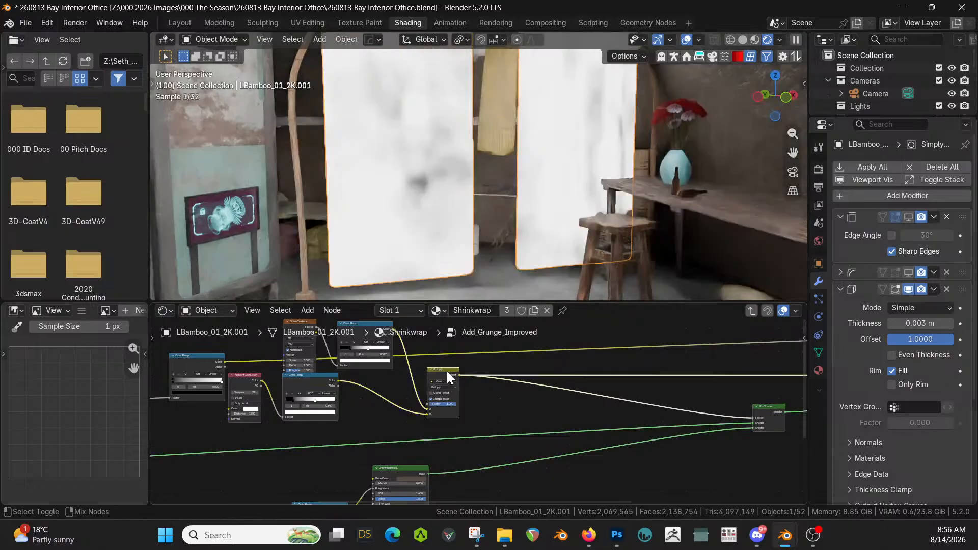
pyautogui.scroll(2, 460, 424)
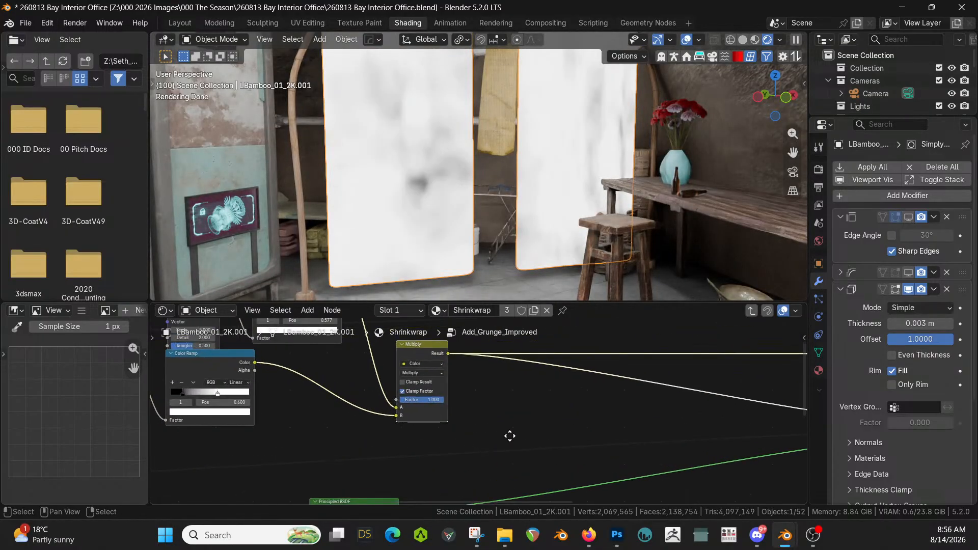
pyautogui.moveTo(509, 436); pyautogui.dragTo(343, 428, button='middle')
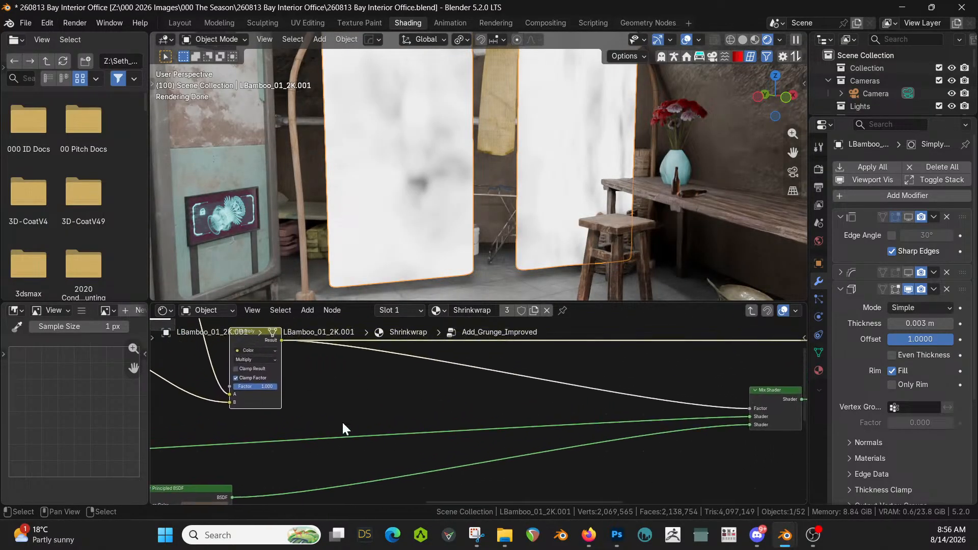
pyautogui.moveTo(749, 416); pyautogui.dragTo(750, 426)
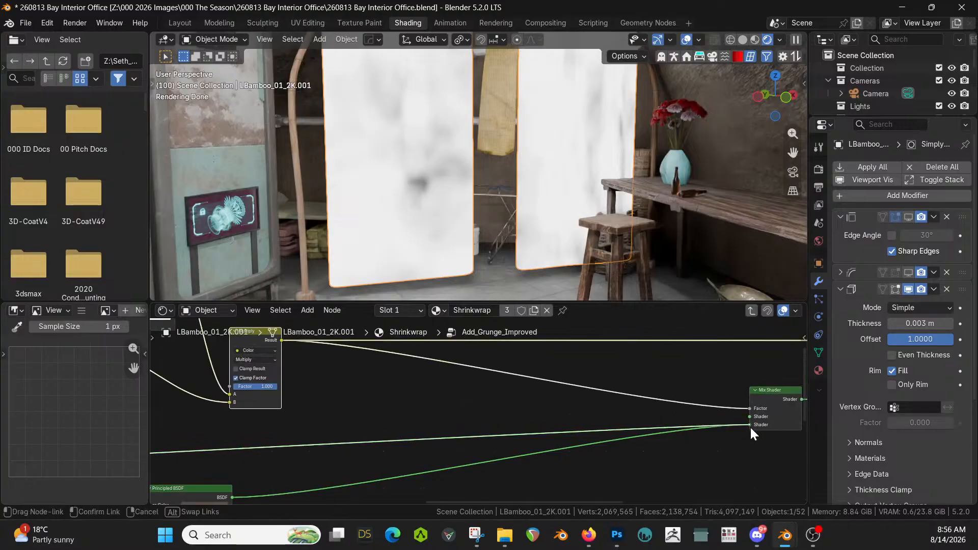
pyautogui.moveTo(233, 497); pyautogui.dragTo(750, 418)
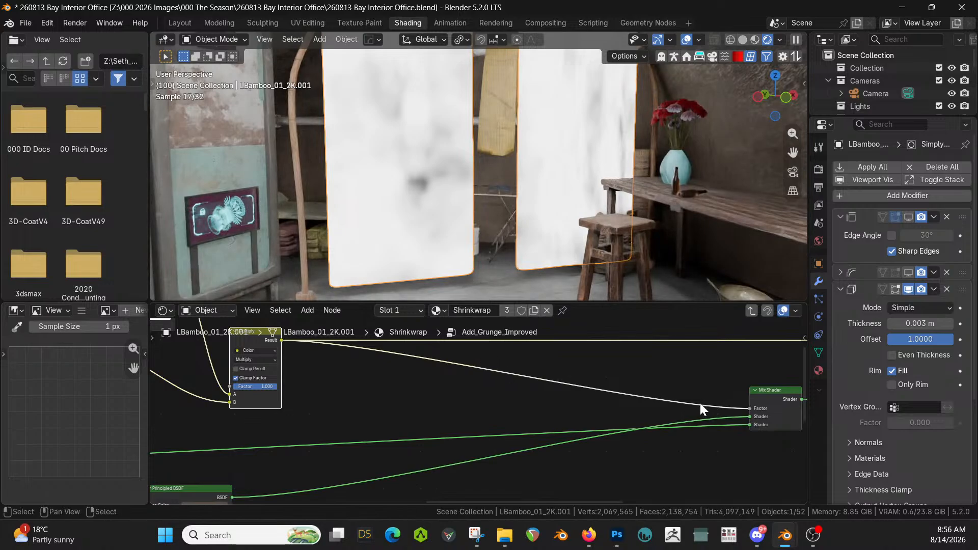
# Preview the final Mix Shader on the curtain, and disconnect its link to the Group Output's viewer socket
pyautogui.moveTo(700, 408); pyautogui.dragTo(683, 336, button='middle')
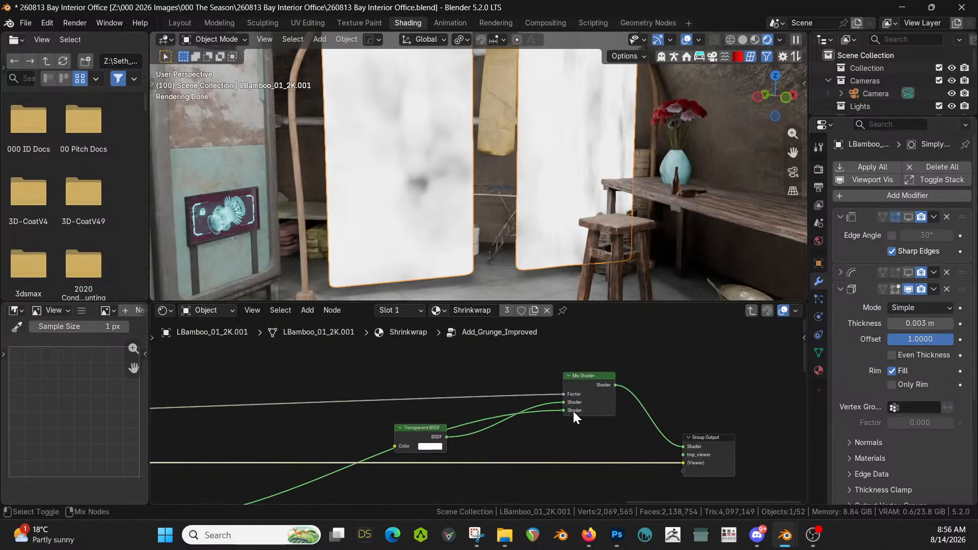
pyautogui.keyDown('ctrl'); pyautogui.keyDown('shift'); pyautogui.click(588, 375); pyautogui.keyUp('shift'); pyautogui.keyUp('ctrl')
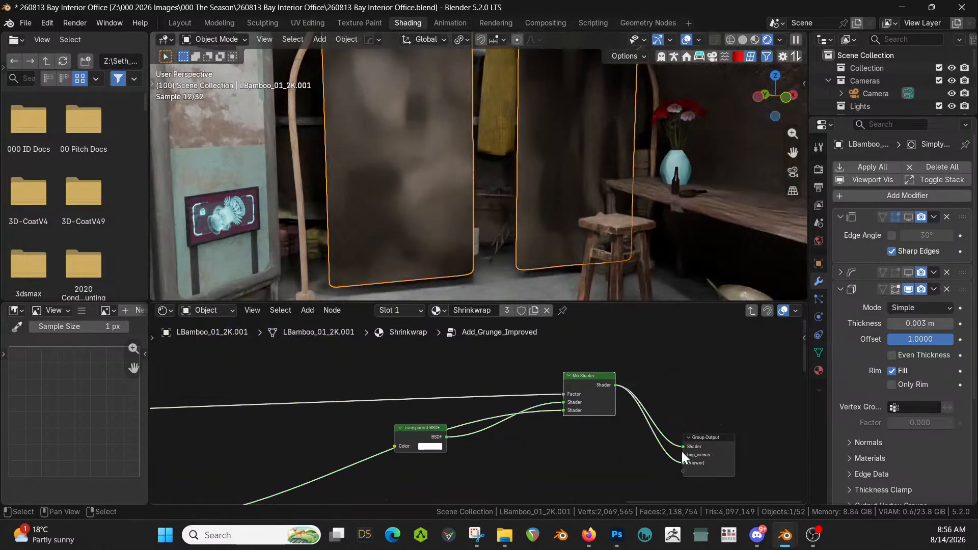
pyautogui.moveTo(680, 463); pyautogui.dragTo(615, 438)
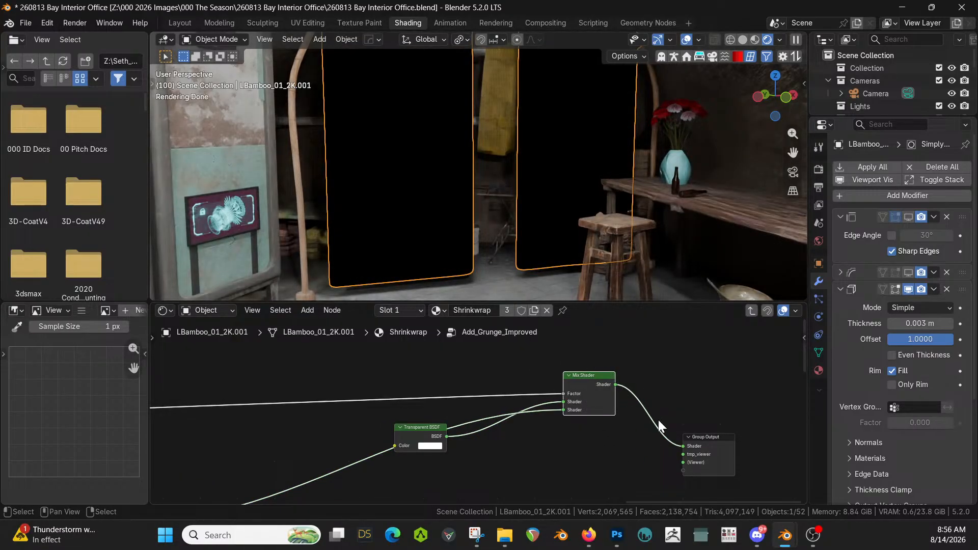
# Exit the grunge group and connect its Shader output to the Material Output's surface, checking the whole curtain
pyautogui.click(751, 311)
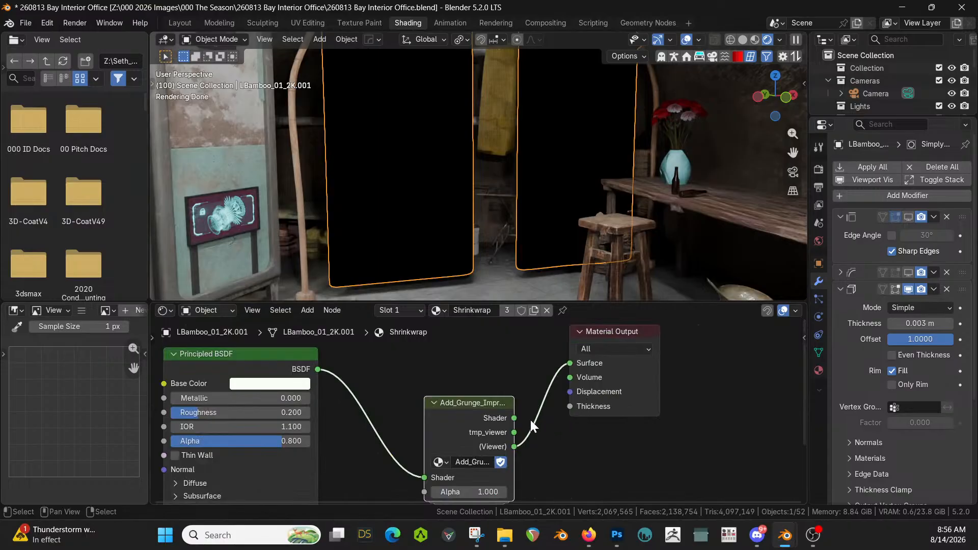
pyautogui.moveTo(515, 418); pyautogui.dragTo(579, 366)
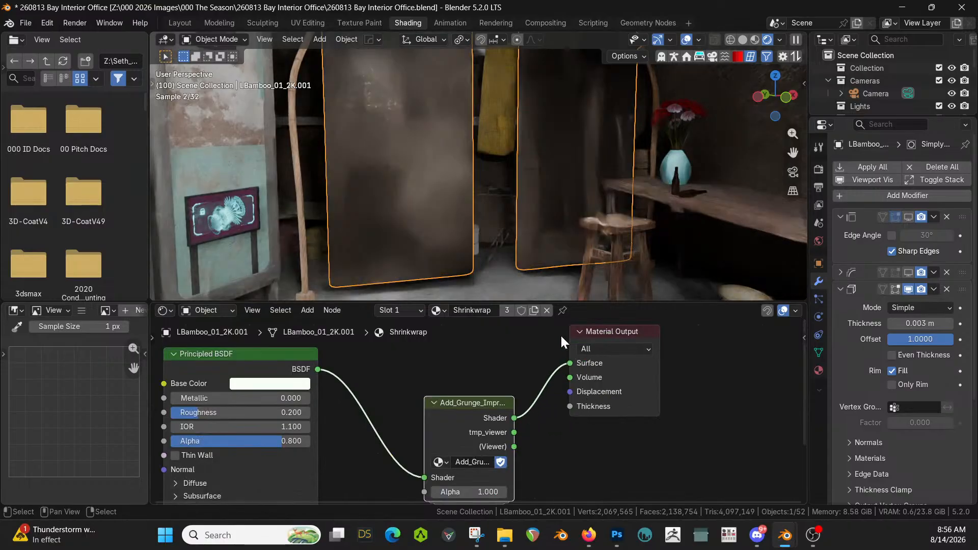
pyautogui.moveTo(488, 237); pyautogui.dragTo(446, 298, button='middle')
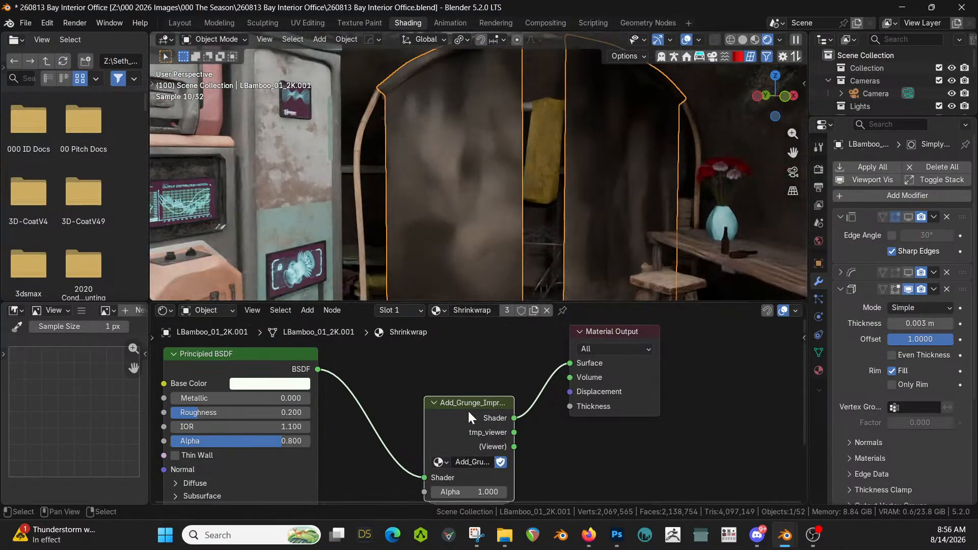
# Inside the grunge group, insert a Color Ramp between the Multiply node and the Mix Shader's factor
pyautogui.press('Tab')
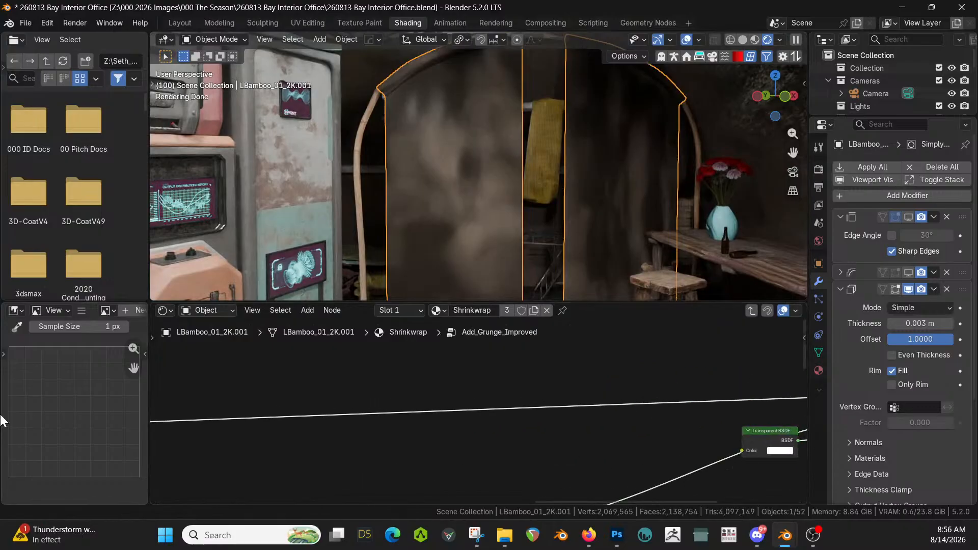
pyautogui.scroll(-5, 359, 420)
pyautogui.moveTo(359, 420); pyautogui.dragTo(503, 389, button='middle')
pyautogui.scroll(4, 386, 420)
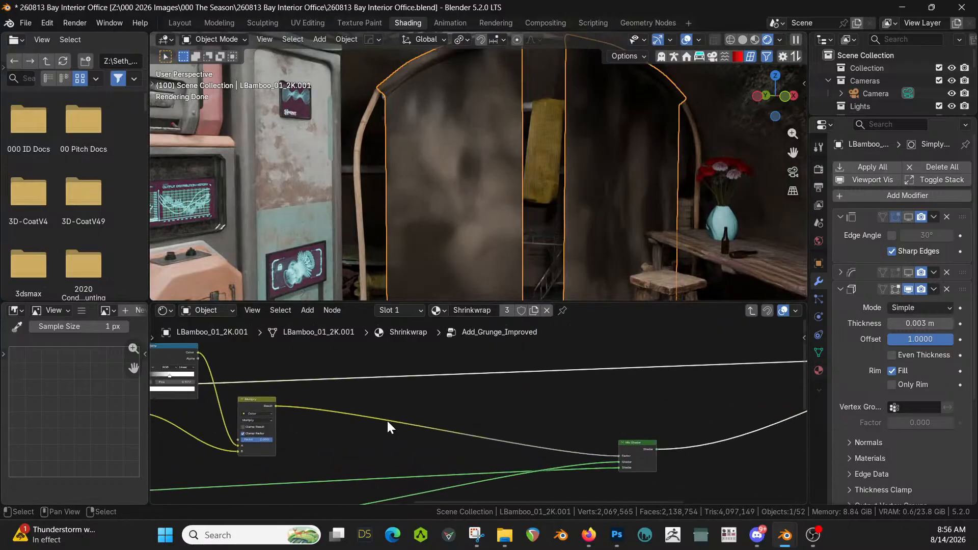
pyautogui.scroll(2, 395, 415)
pyautogui.moveTo(396, 415); pyautogui.dragTo(549, 437, button='middle')
pyautogui.scroll(-2, 507, 437)
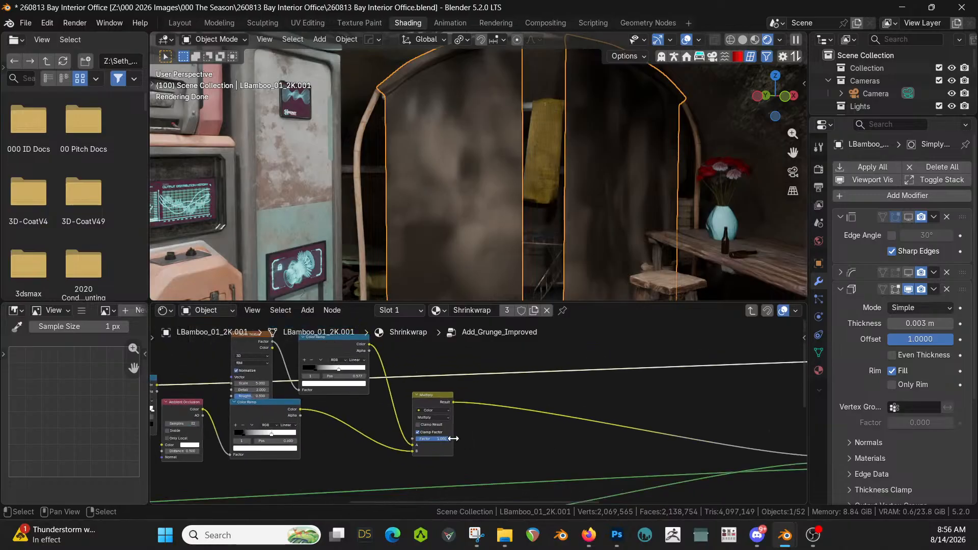
pyautogui.moveTo(315, 424)
pyautogui.mouseDown(button='middle')
pyautogui.moveTo(320, 435)
pyautogui.moveTo(177, 413)
pyautogui.moveTo(326, 423)
pyautogui.mouseUp(button='middle')
pyautogui.moveTo(456, 427); pyautogui.dragTo(392, 430, button='middle')
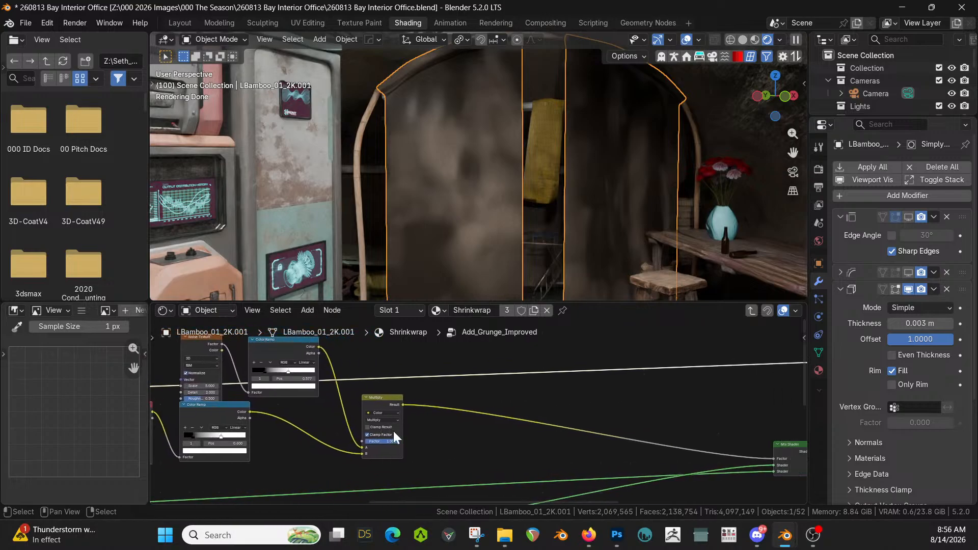
pyautogui.hotkey('shift', 'a')
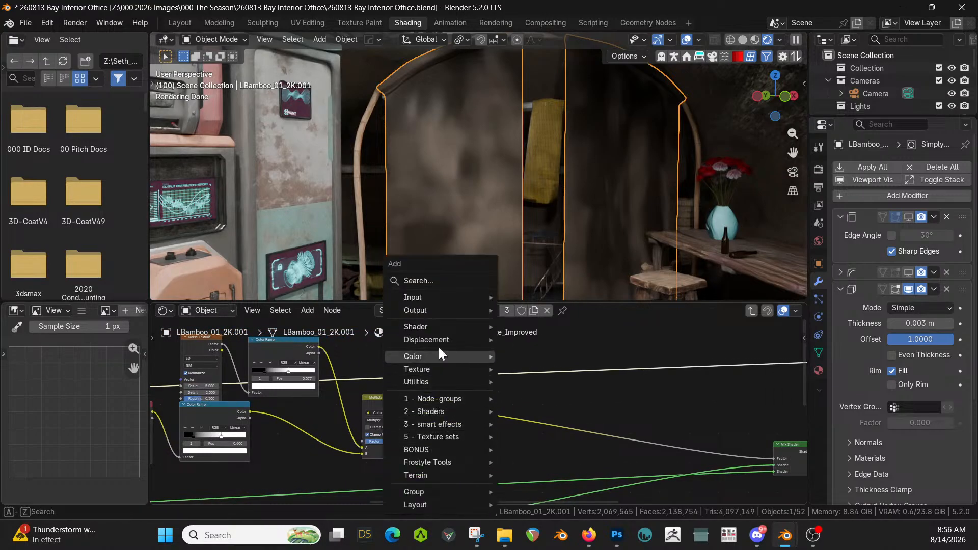
pyautogui.click(446, 293)
pyautogui.write('ramp')
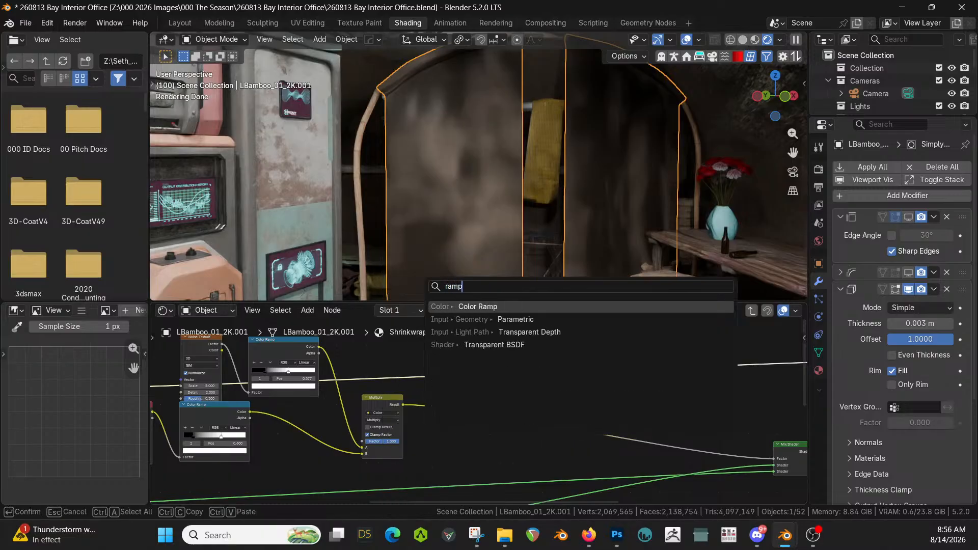
pyautogui.press('Return')
pyautogui.click(507, 352)
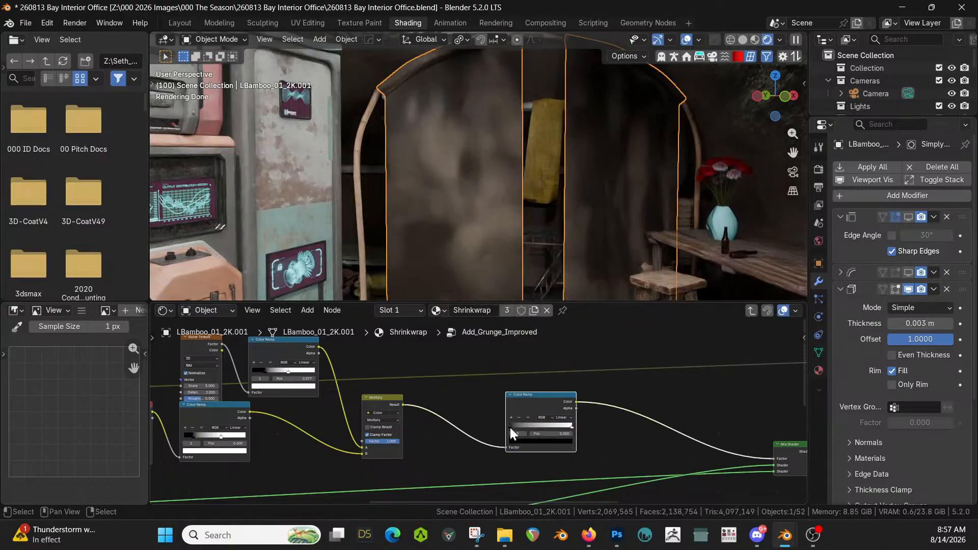
# Shift the new Color Ramp's black stop to position 0.949 to sharpen the grunge mask on the curtain
pyautogui.moveTo(511, 427); pyautogui.dragTo(563, 427)
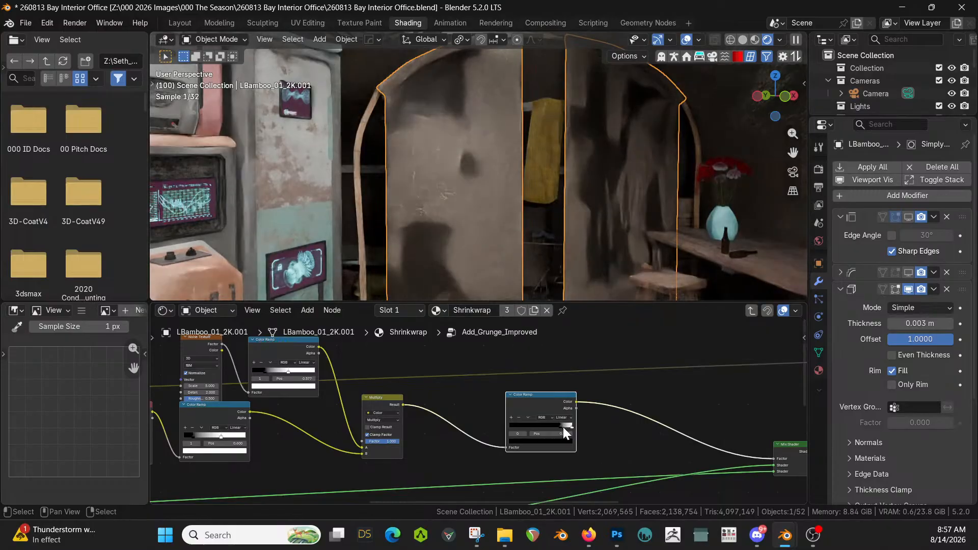
pyautogui.moveTo(305, 420); pyautogui.dragTo(524, 467, button='middle')
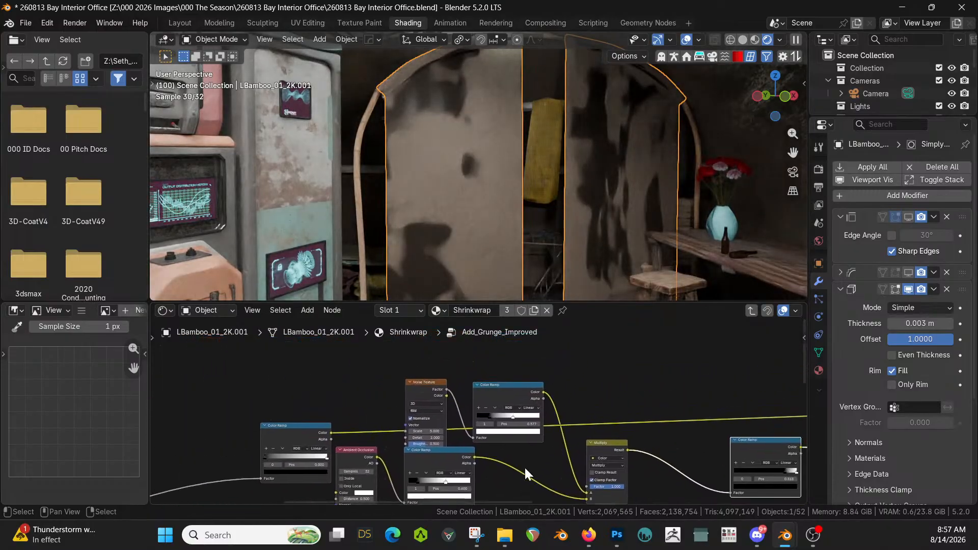
pyautogui.scroll(3, 465, 455)
pyautogui.moveTo(387, 446)
pyautogui.mouseDown()
pyautogui.moveTo(495, 446)
pyautogui.moveTo(384, 443)
pyautogui.mouseUp()
pyautogui.moveTo(558, 447); pyautogui.dragTo(212, 330, button='middle')
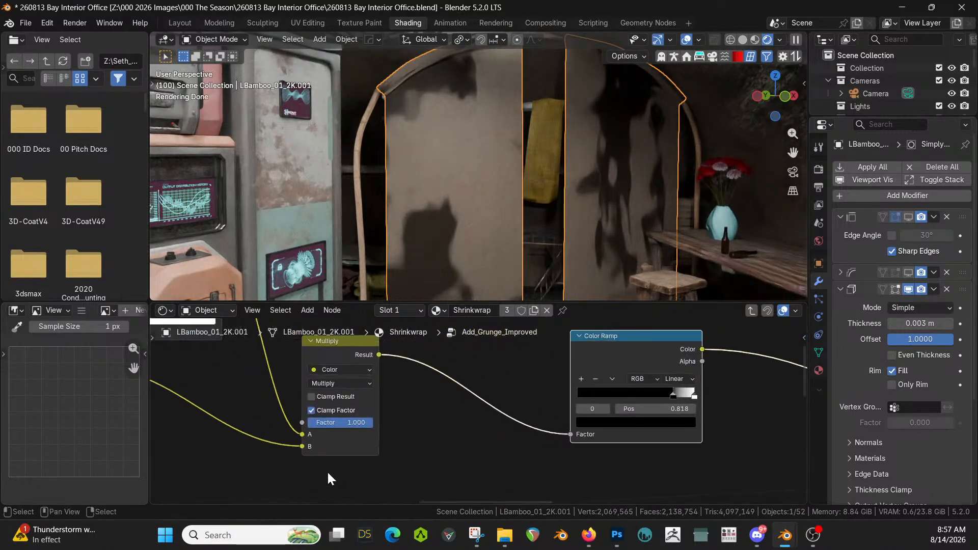
pyautogui.moveTo(752, 427); pyautogui.dragTo(557, 468, button='middle')
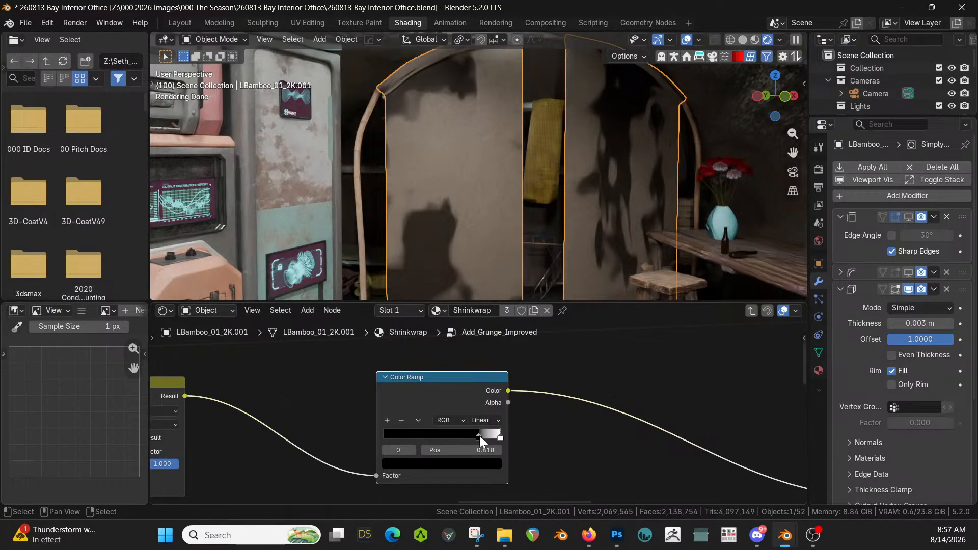
pyautogui.moveTo(485, 438); pyautogui.dragTo(495, 439)
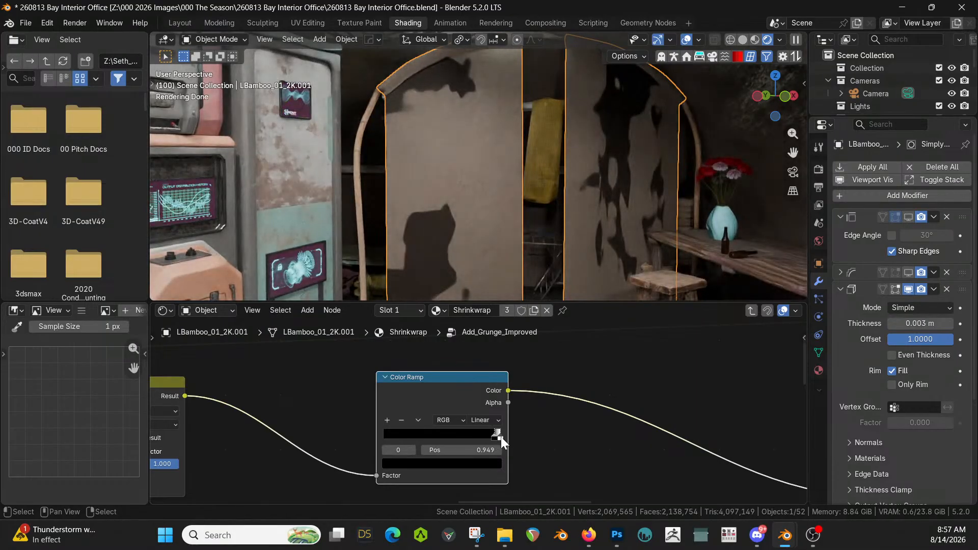
# Darken the Color Ramp's white stop to a grey with value 0.581, and exit the grunge group
pyautogui.click(503, 438)
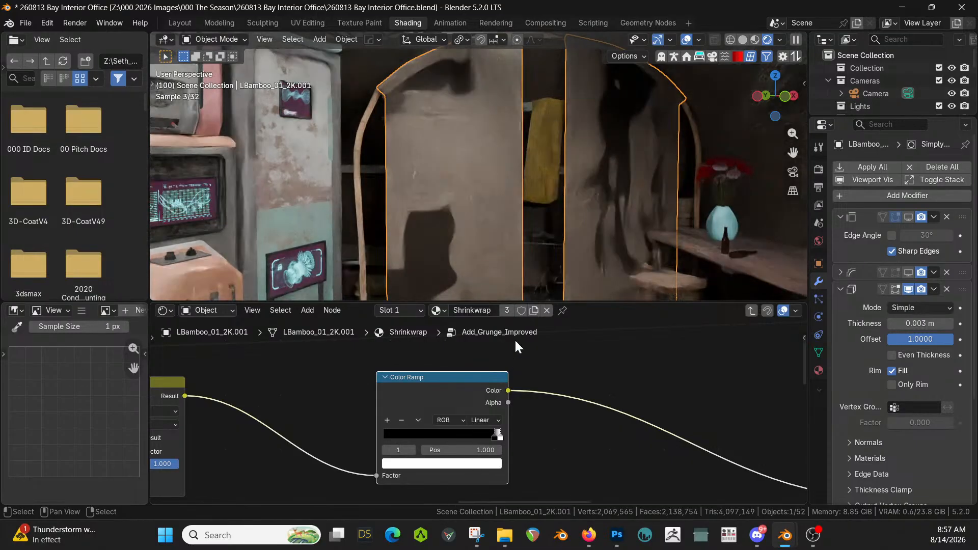
pyautogui.click(456, 464)
pyautogui.moveTo(481, 295); pyautogui.dragTo(482, 314)
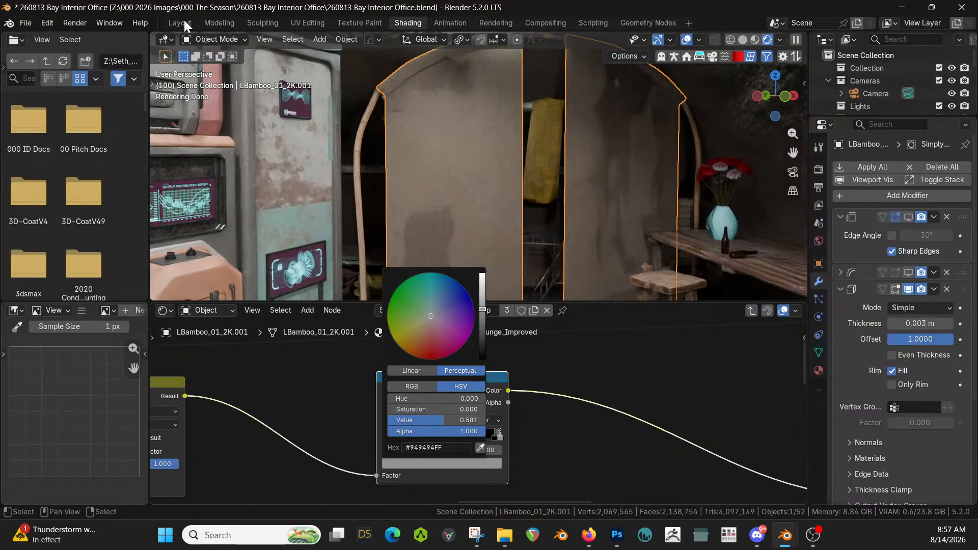
pyautogui.click(750, 310)
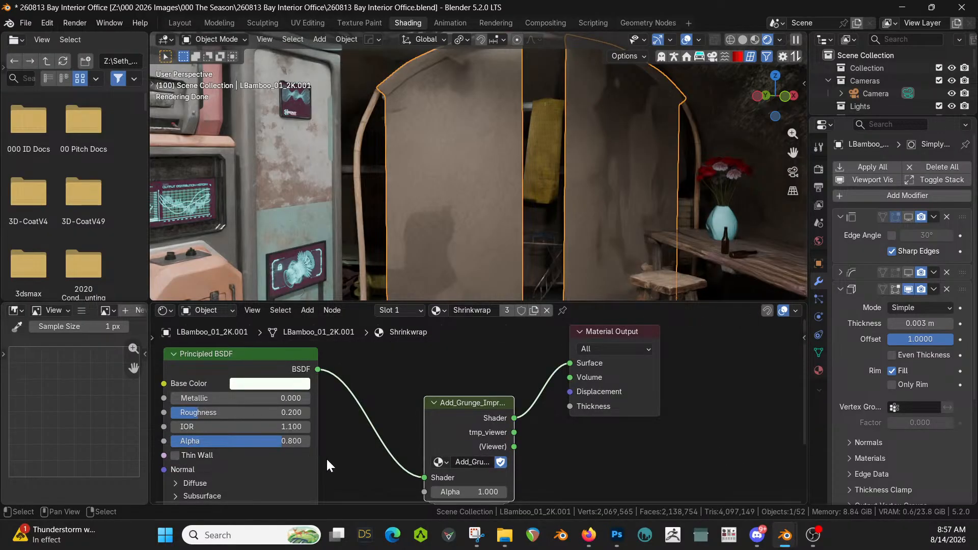
# Set the curtain's Principled BSDF alpha to 0.7 and check both panels from another angle
pyautogui.click(289, 438)
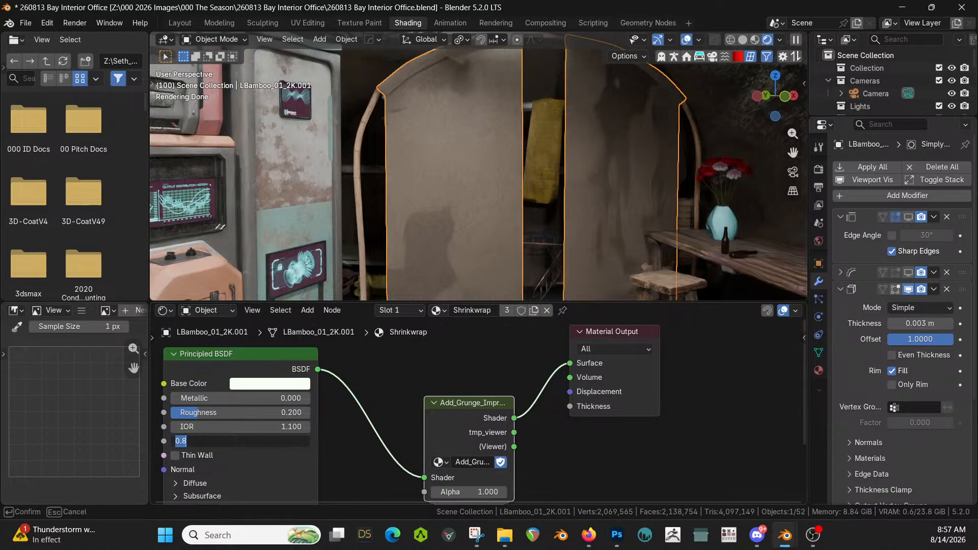
pyautogui.write('.7')
pyautogui.press('Return')
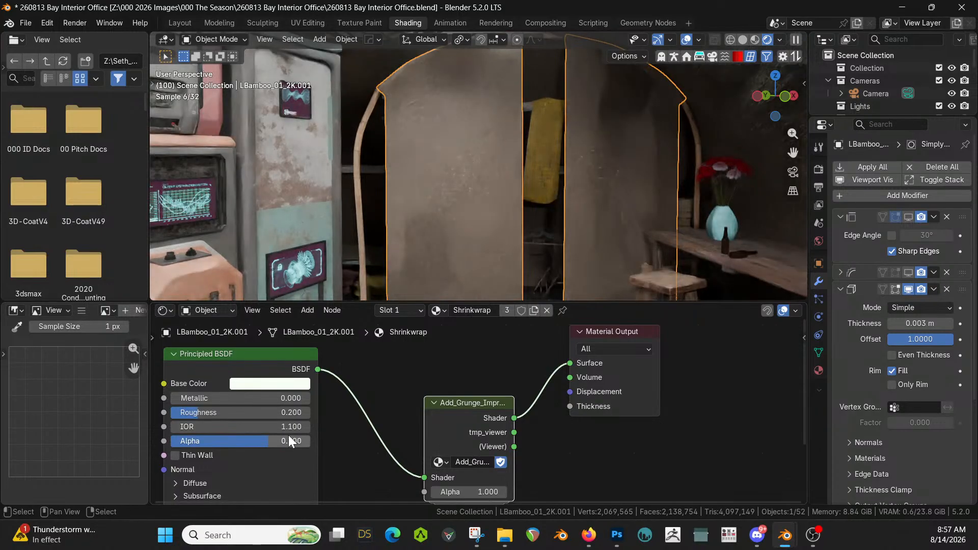
pyautogui.moveTo(683, 122); pyautogui.dragTo(507, 307, button='middle')
pyautogui.moveTo(517, 177); pyautogui.dragTo(521, 115, button='middle')
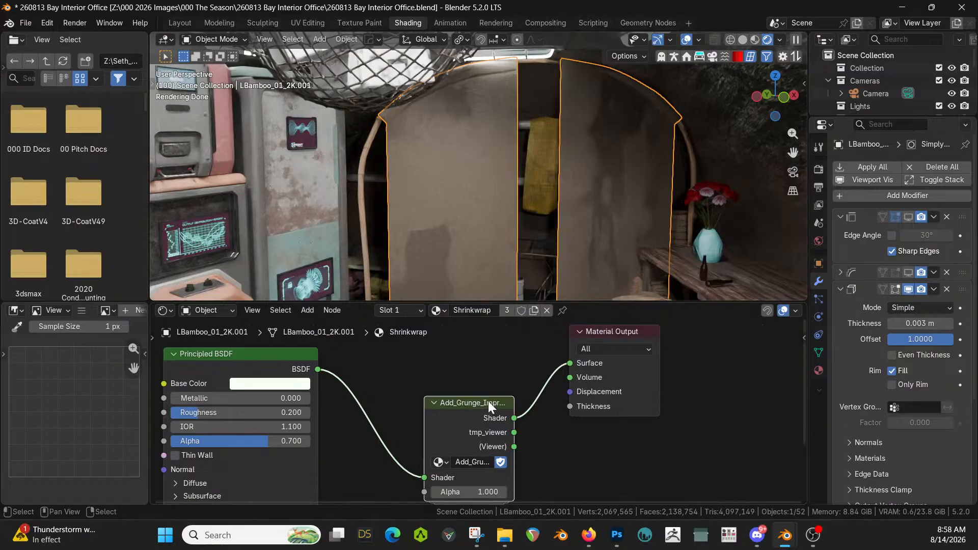
# Delete the grunge group, connect the Principled BSDF directly to the Material Output's surface, and set its alpha to 0.8
pyautogui.press('x')
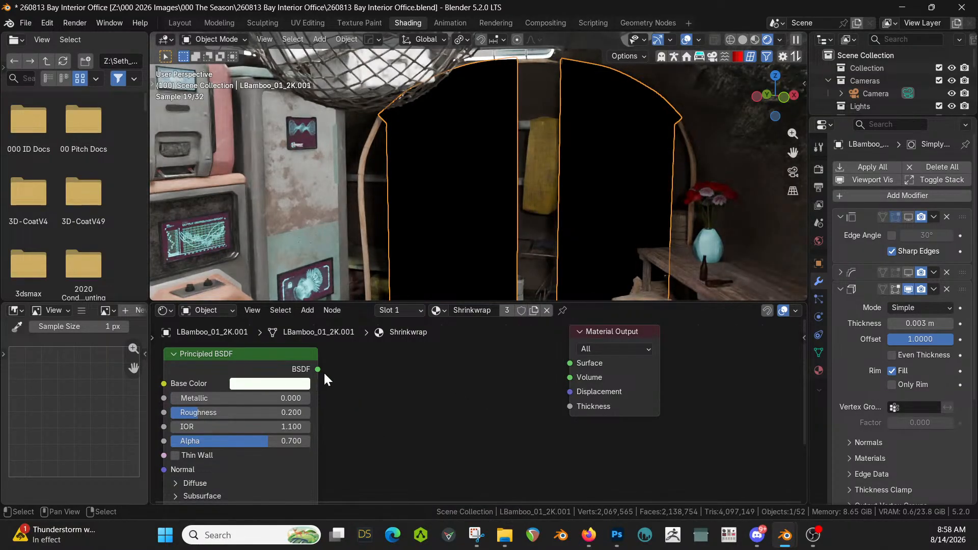
pyautogui.moveTo(318, 369); pyautogui.dragTo(570, 362)
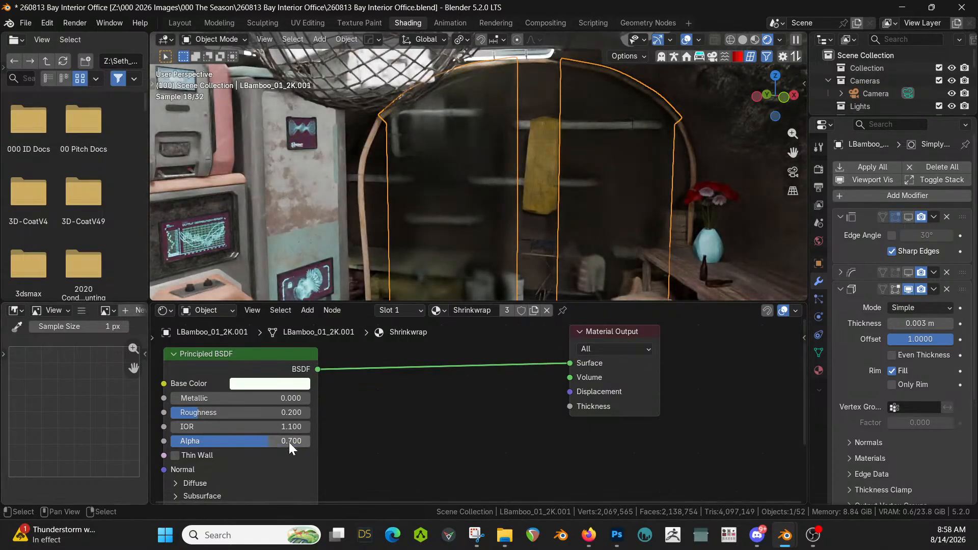
pyautogui.doubleClick(287, 443)
pyautogui.write('.8')
pyautogui.press('Return')
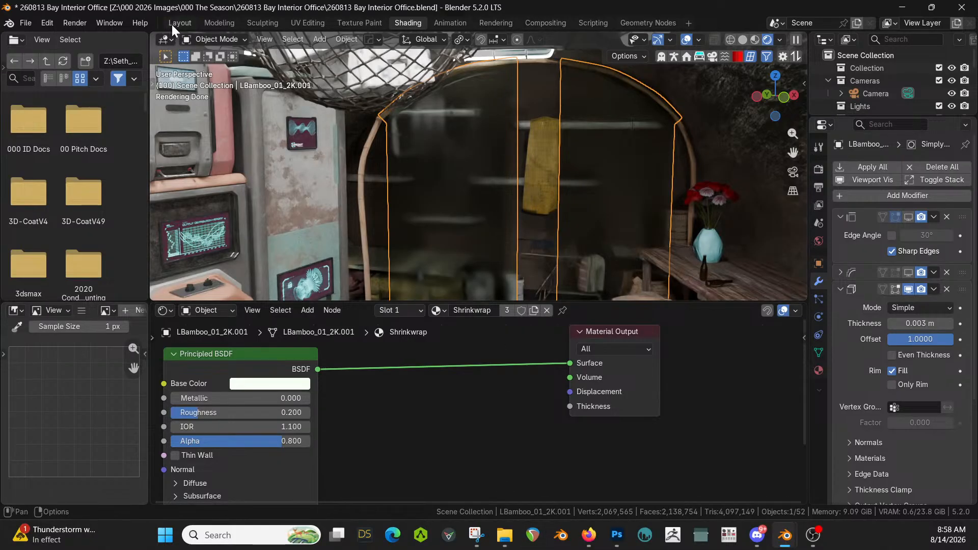
# Switch to the Layout workspace and place the Fabric Drape 2K asset on the open ground outside the building
pyautogui.click(185, 23)
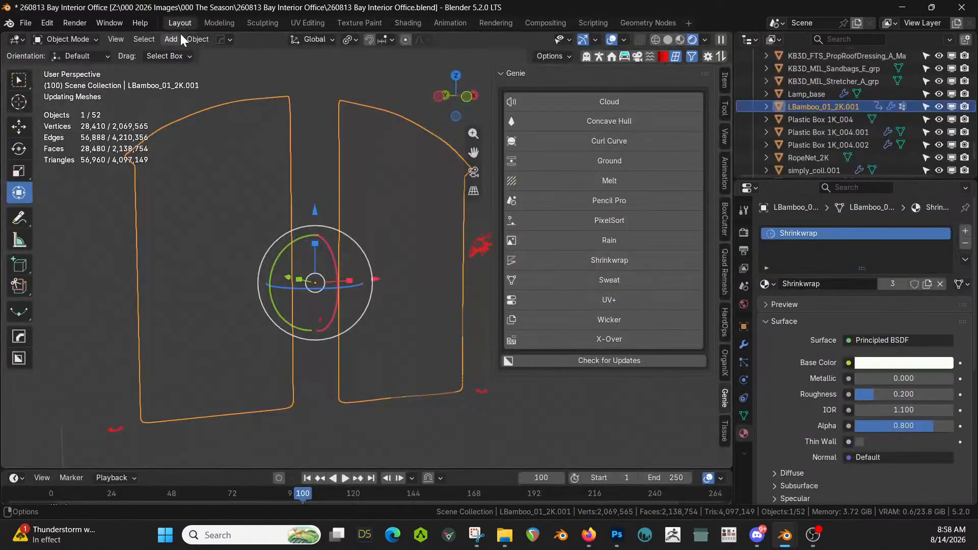
pyautogui.scroll(-9, 440, 282)
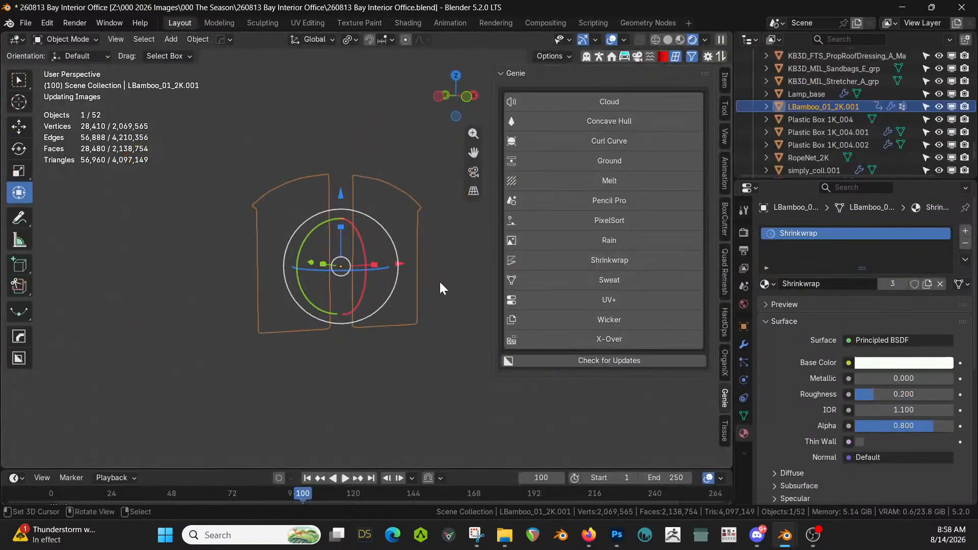
pyautogui.moveTo(440, 283); pyautogui.dragTo(414, 342, button='middle')
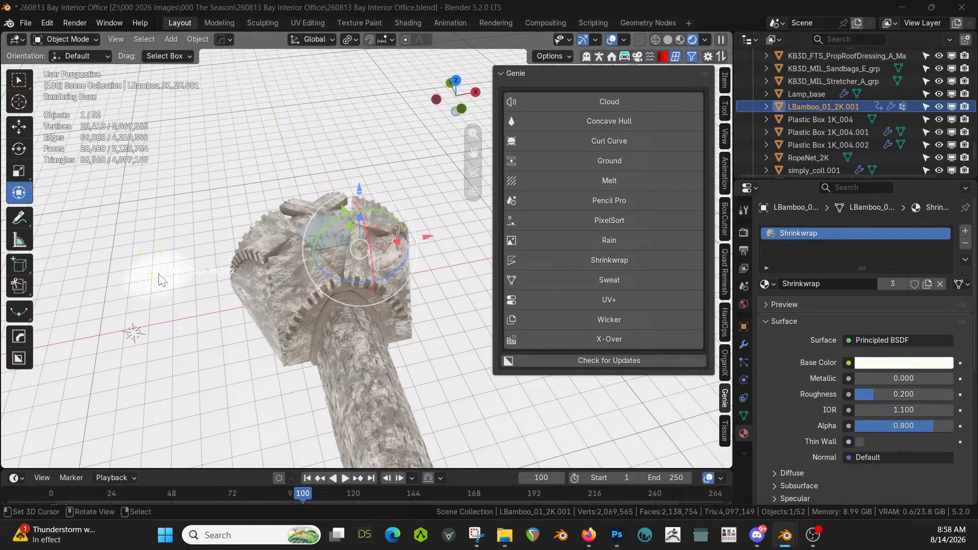
pyautogui.click(159, 275)
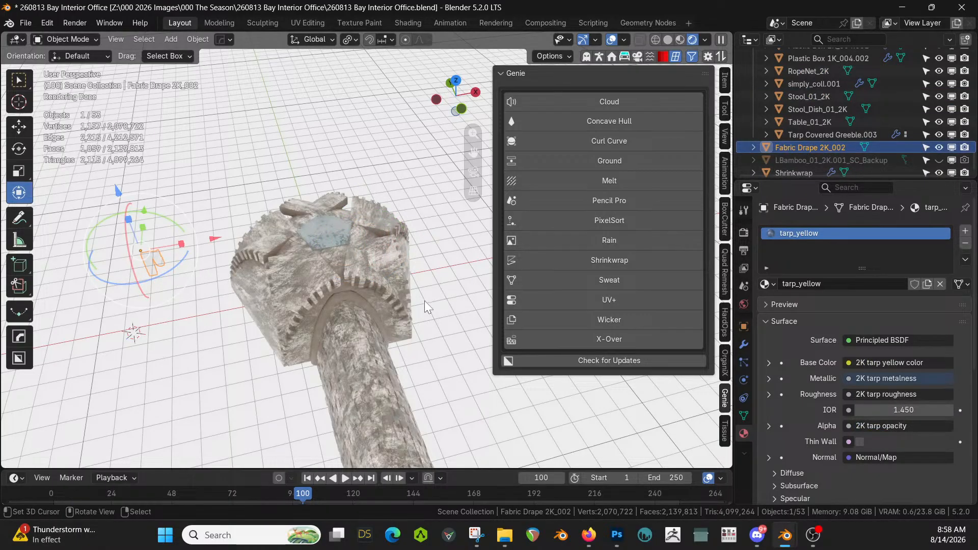
# Select the two-panel curtain inside the bay and replace its Shrinkwrap material with tarp_yellow
pyautogui.scroll(4, 332, 285)
pyautogui.moveTo(332, 283); pyautogui.dragTo(364, 210, button='middle')
pyautogui.scroll(5, 365, 206)
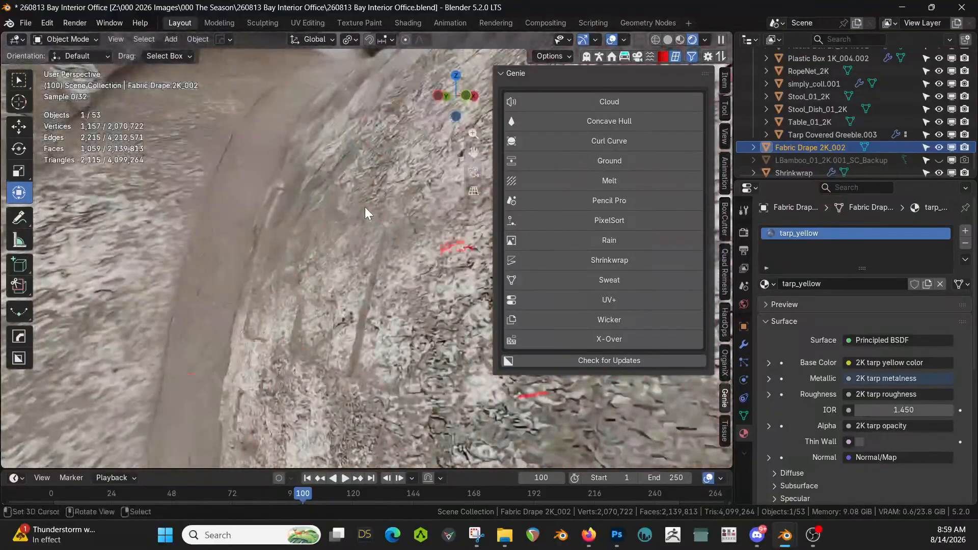
pyautogui.click(225, 257)
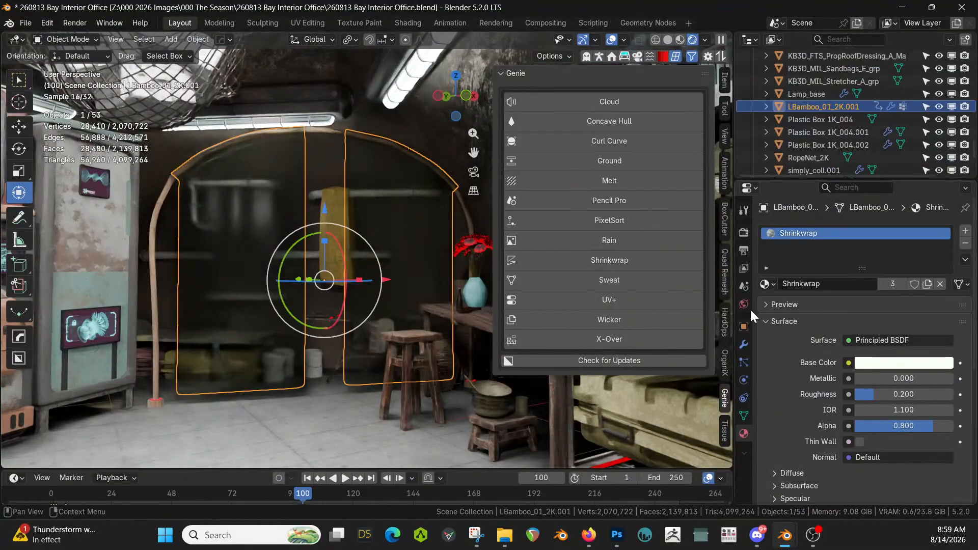
pyautogui.click(765, 284)
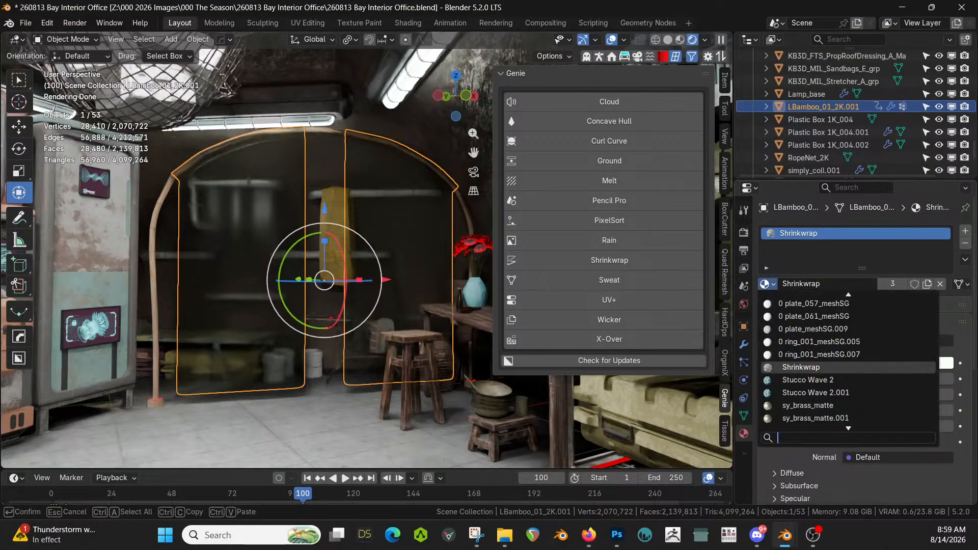
pyautogui.write('tarp')
pyautogui.press('Return')
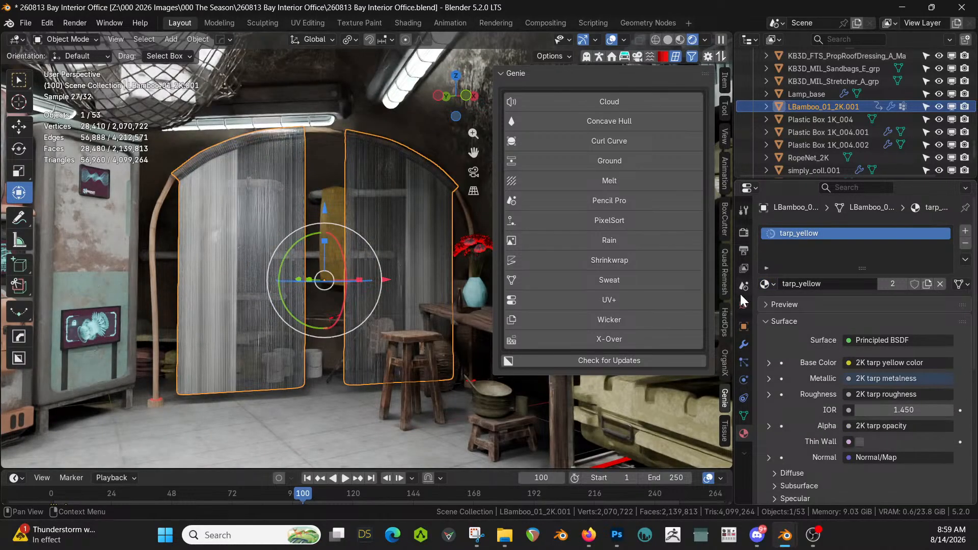
# Remap the UVs of all curtain faces with Cube Projection, and inspect the woven tarp texture from farther back
pyautogui.press('KP_Decimal')
pyautogui.press('Tab')
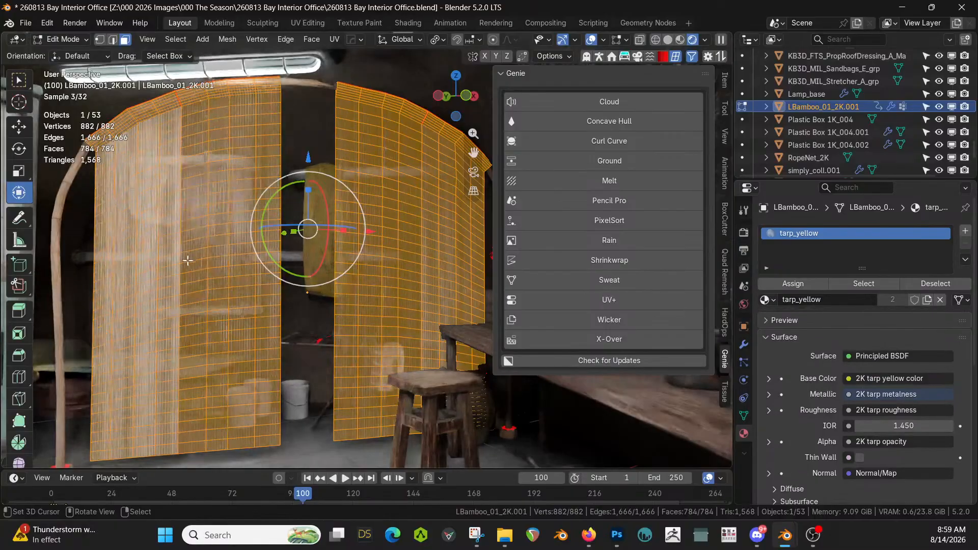
pyautogui.press('u')
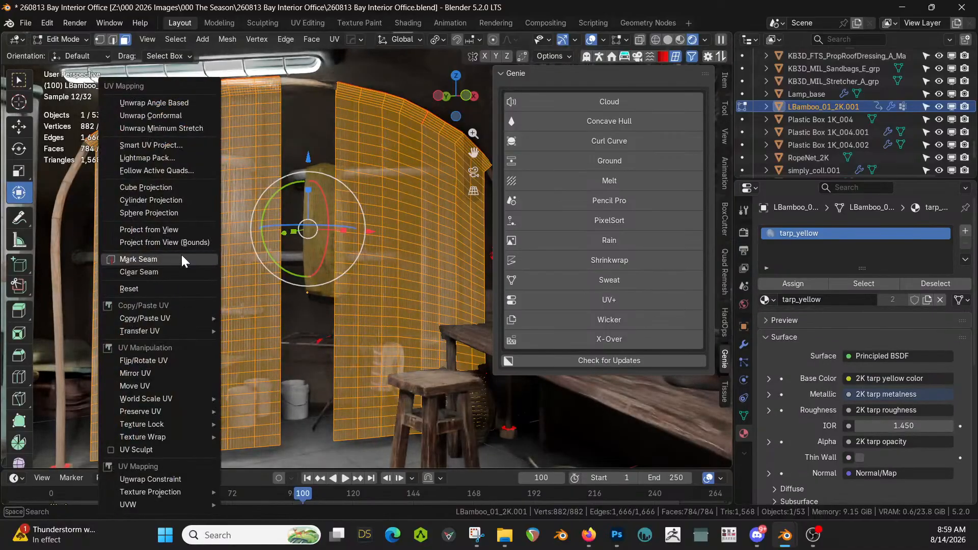
pyautogui.click(147, 187)
pyautogui.press('Tab')
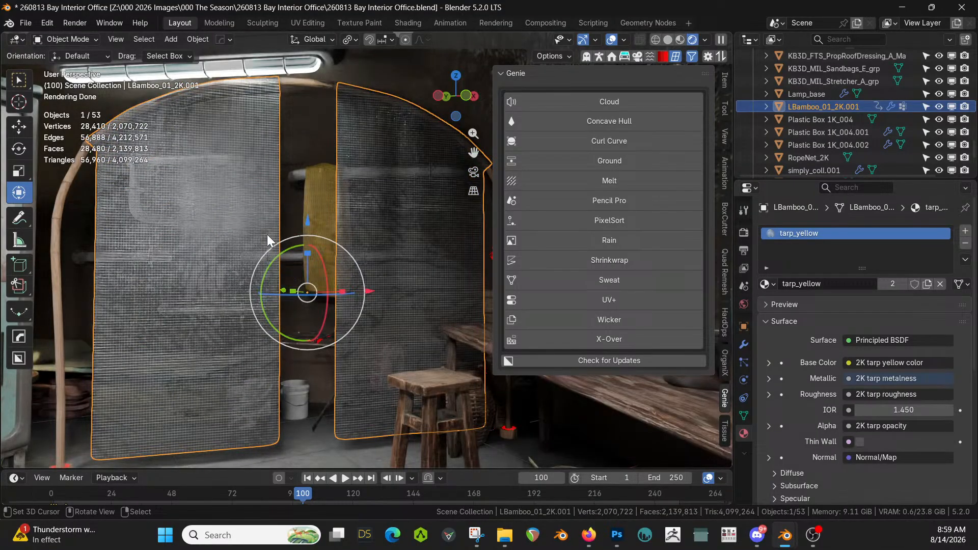
pyautogui.scroll(-3, 303, 185)
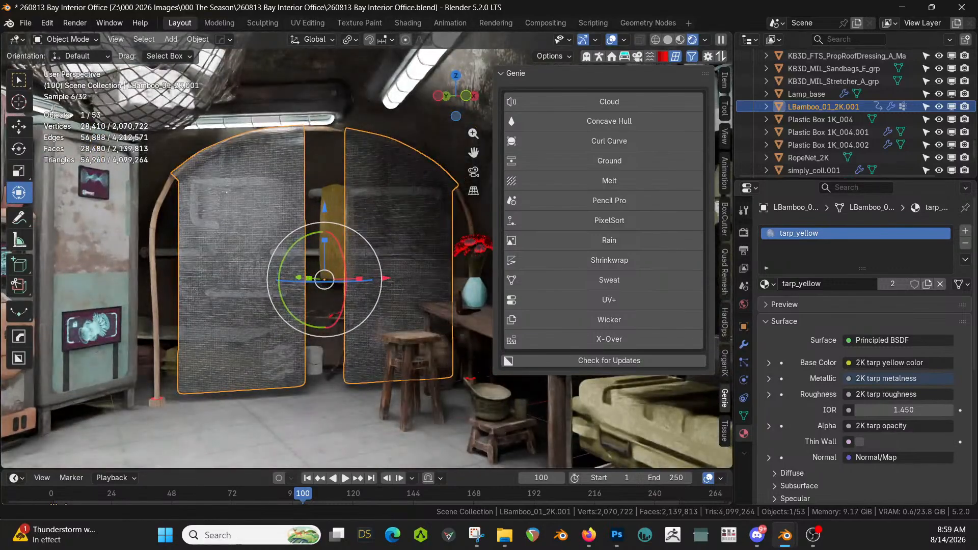
pyautogui.click(304, 423)
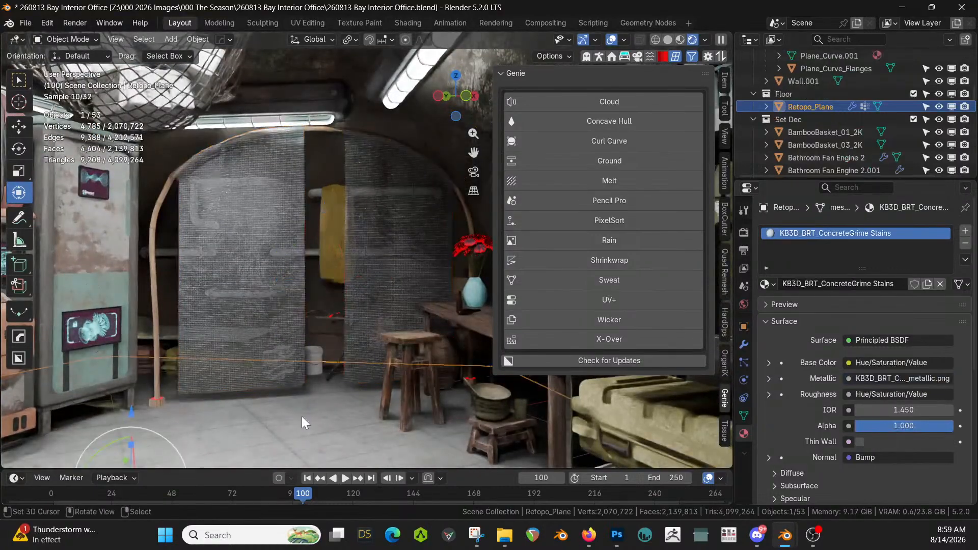
pyautogui.keyDown('shift'); pyautogui.moveTo(301, 417); pyautogui.dragTo(451, 341, button='middle'); pyautogui.keyUp('shift')
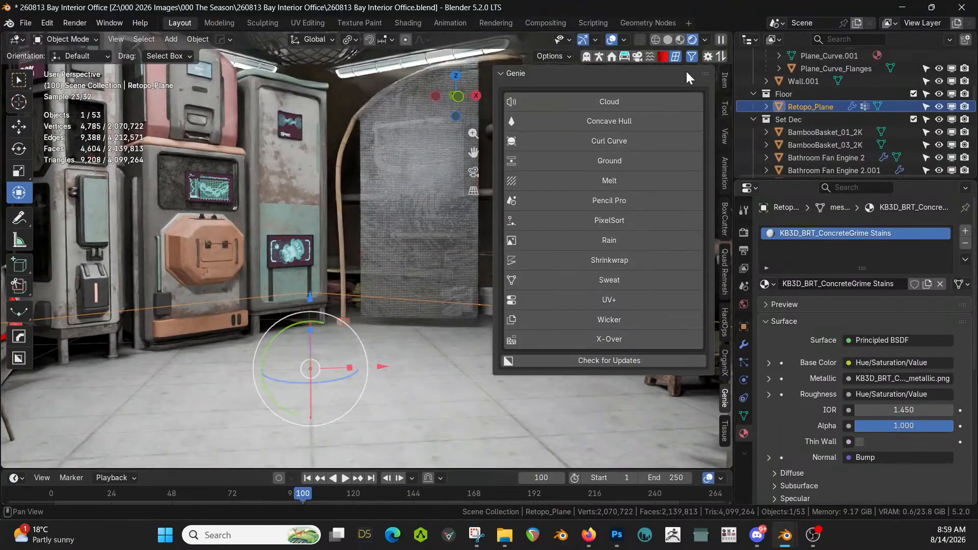
# Set the Photographer camera's exposure override to 8
pyautogui.click(637, 55)
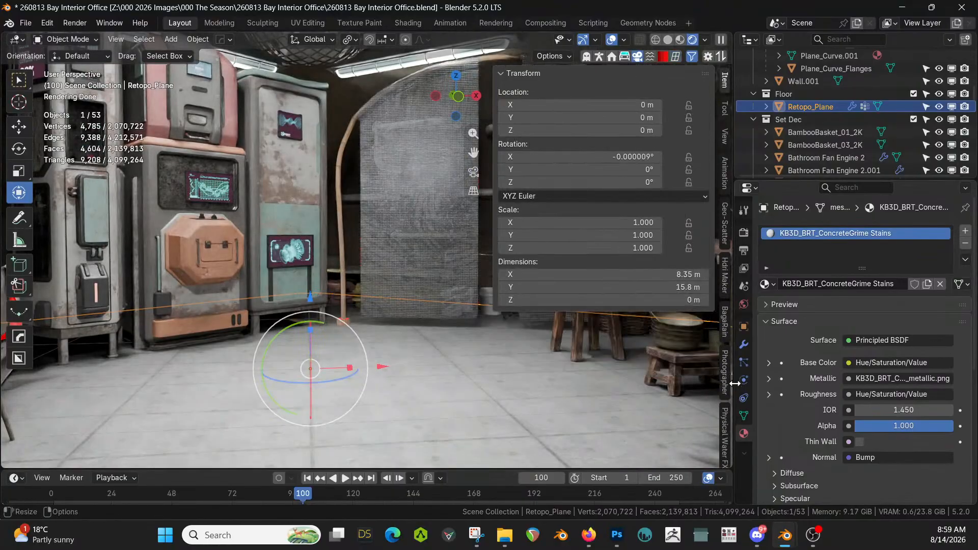
pyautogui.click(723, 371)
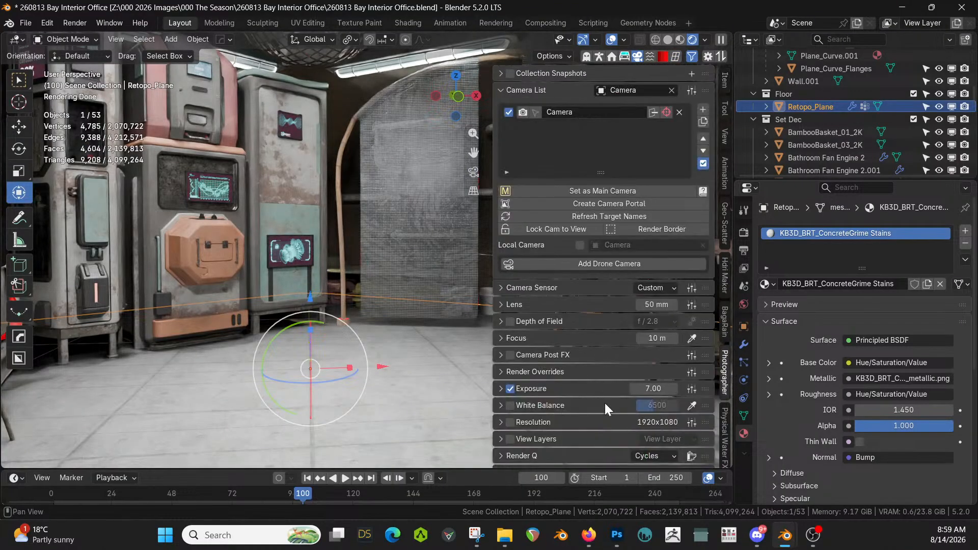
pyautogui.click(657, 389)
pyautogui.write('8')
pyautogui.press('Return')
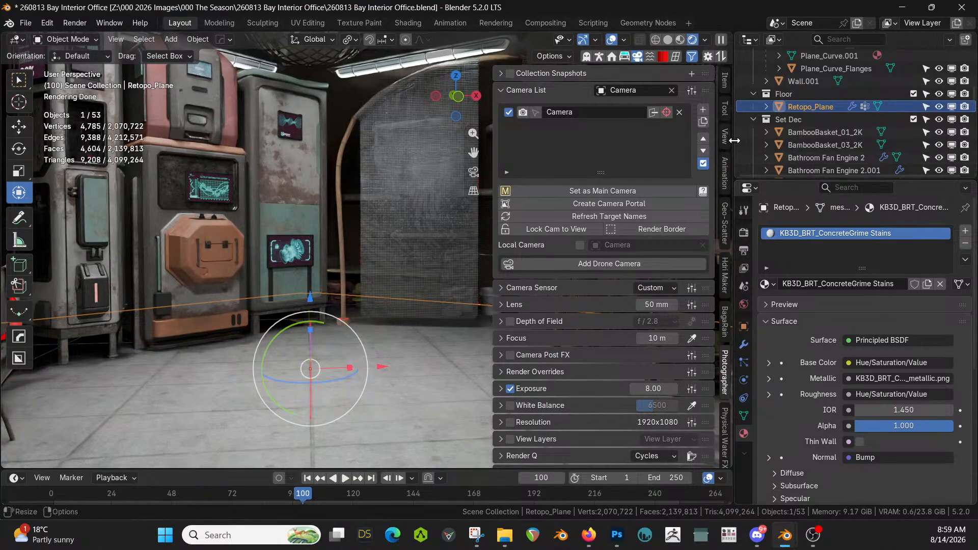
# Widen the 3D viewport and turn off the Face Orientation overlay
pyautogui.moveTo(736, 139); pyautogui.dragTo(925, 140)
pyautogui.scroll(-4, 428, 289)
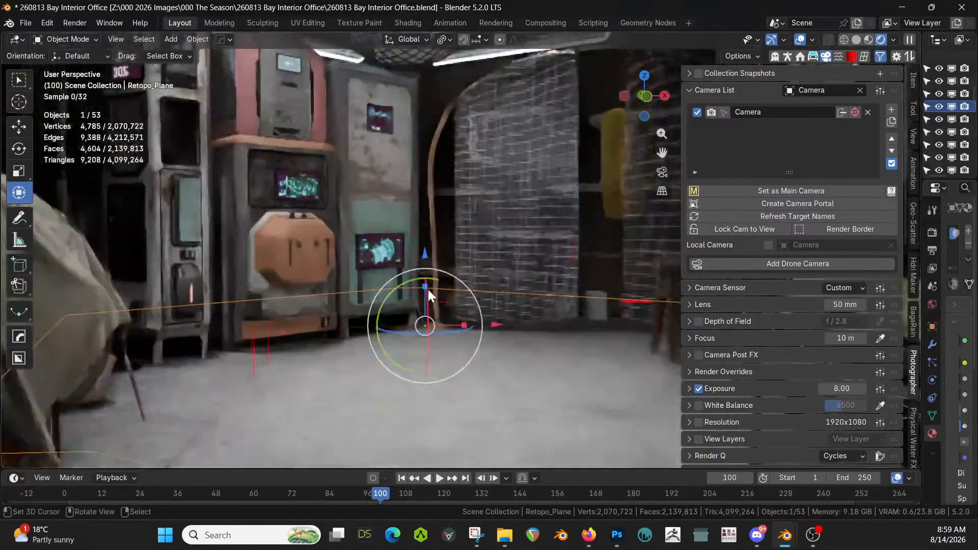
pyautogui.moveTo(430, 289); pyautogui.dragTo(427, 269, button='middle')
pyautogui.press('q')
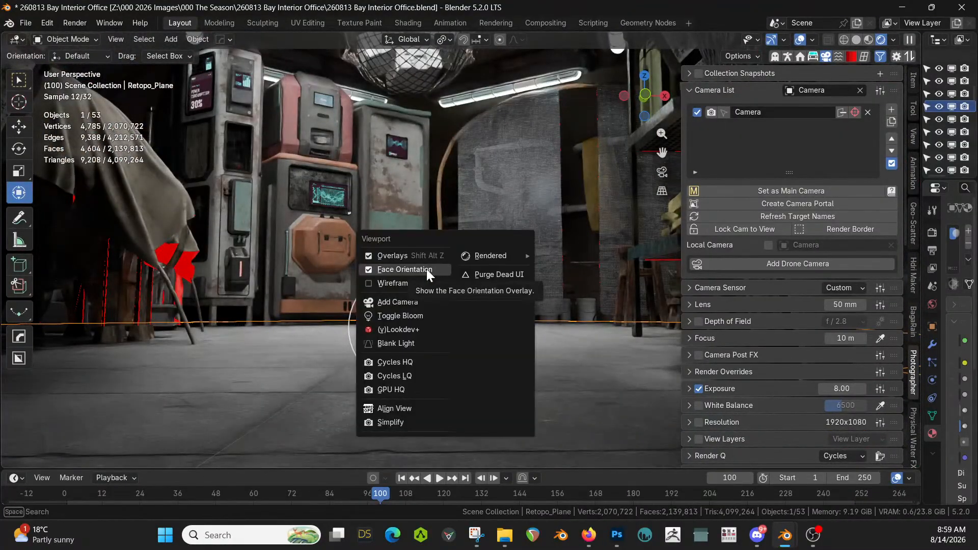
pyautogui.click(427, 269)
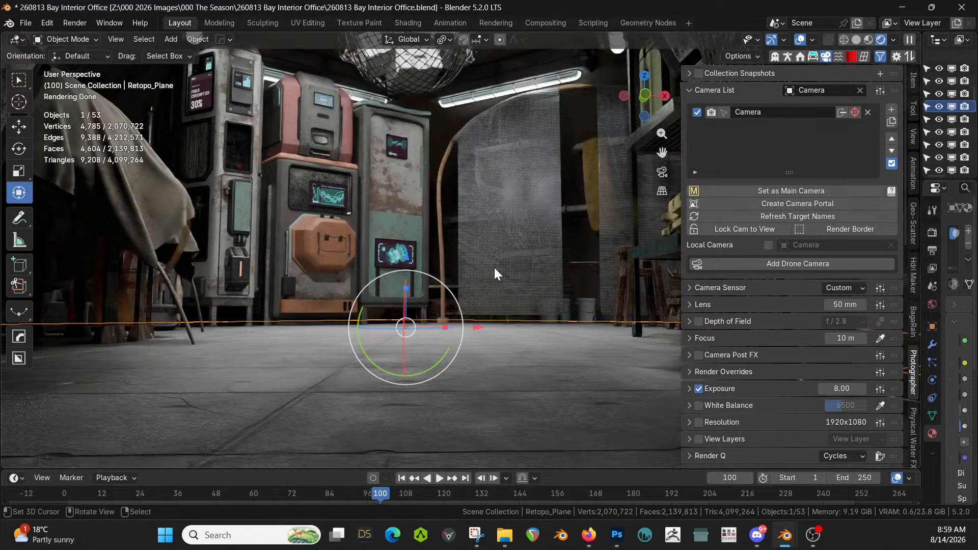
# In Solid shading, delete the fabric drape on the ground outside the building and reset the 3D cursor to the world origin
pyautogui.press('z')
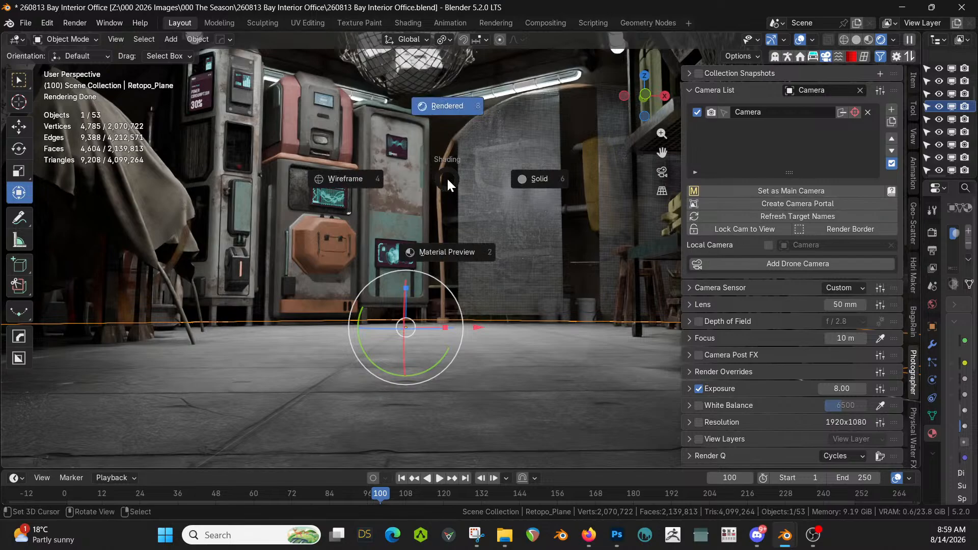
pyautogui.click(487, 148)
pyautogui.press('KP_Decimal')
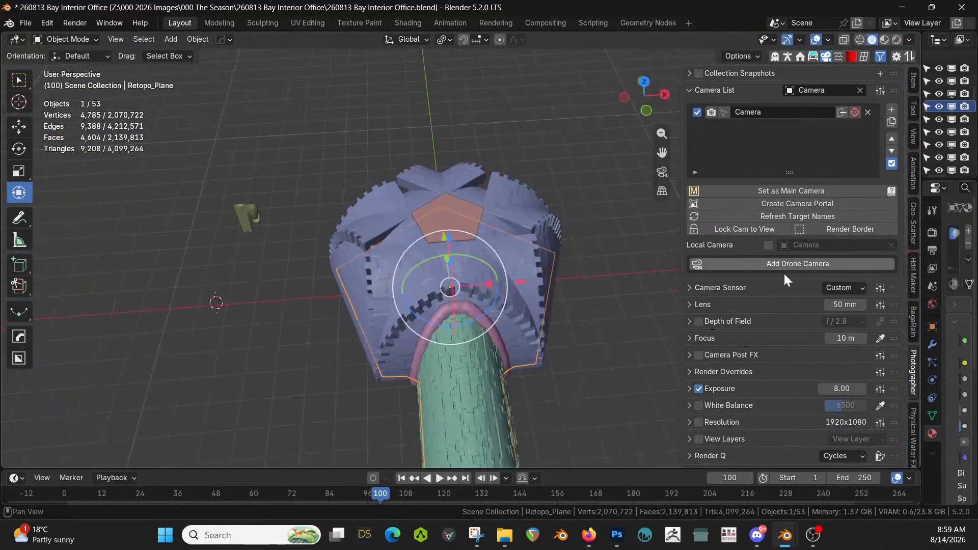
pyautogui.click(243, 213)
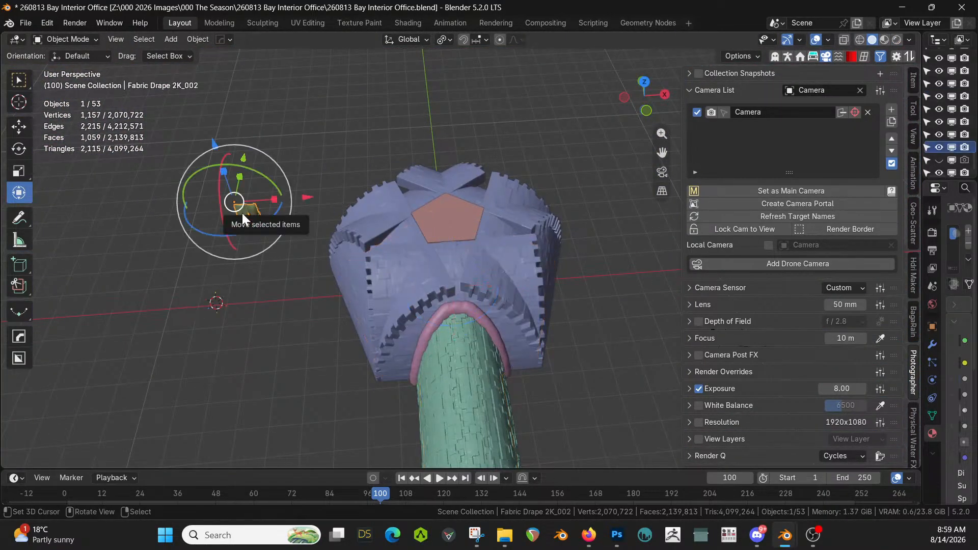
pyautogui.press('Delete')
pyautogui.hotkey('shift', 's')
pyautogui.click(376, 330)
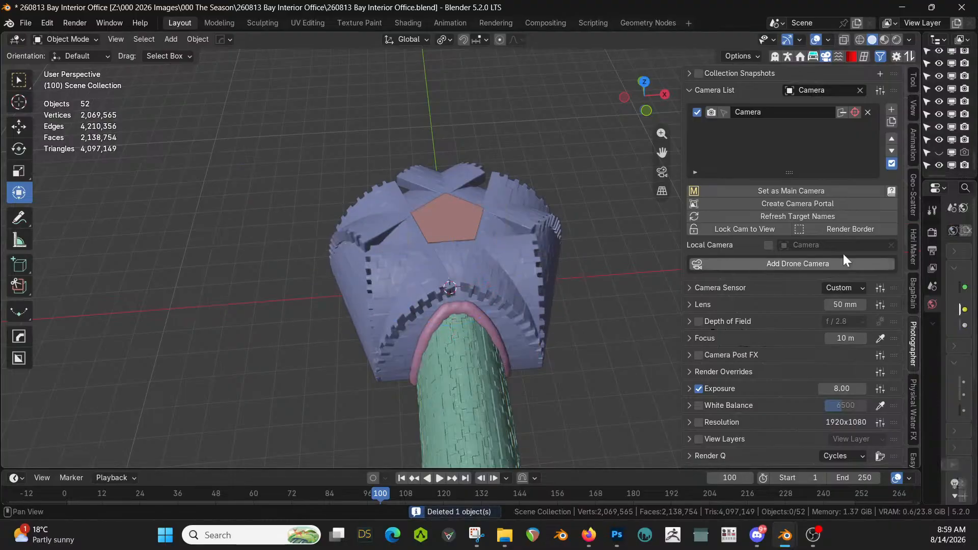
# Add a GodRay Fog volume to the scene with Easy Fog 2
pyautogui.click(827, 59)
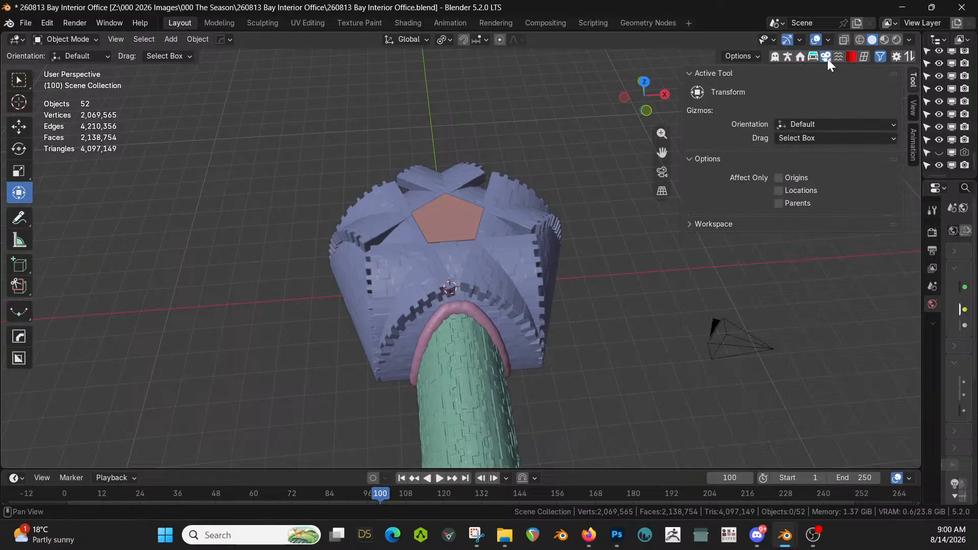
pyautogui.click(828, 59)
pyautogui.scroll(-4, 913, 397)
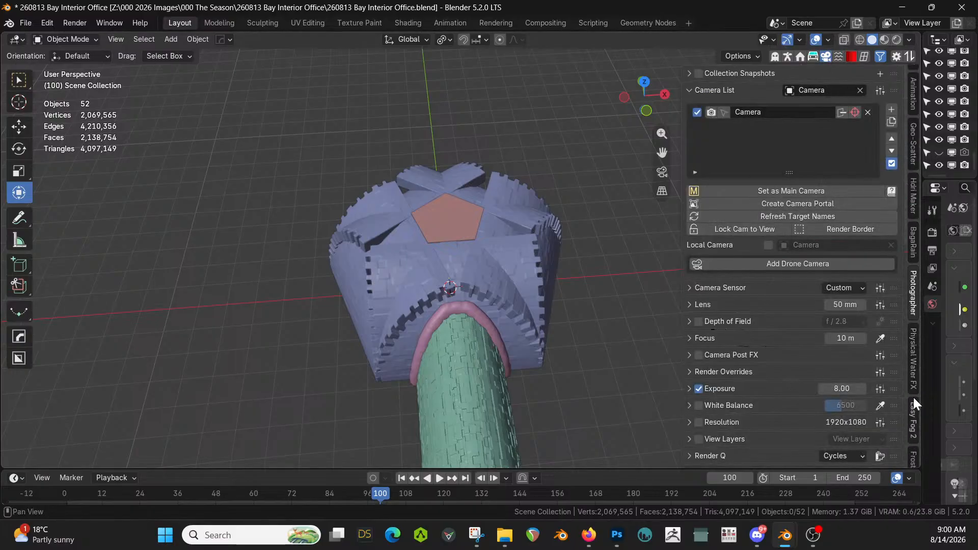
pyautogui.click(913, 398)
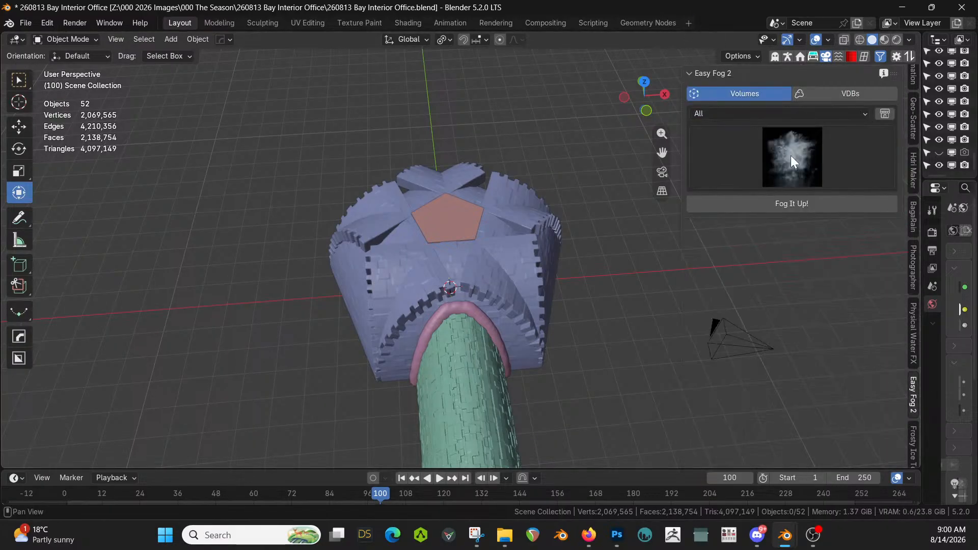
pyautogui.click(790, 155)
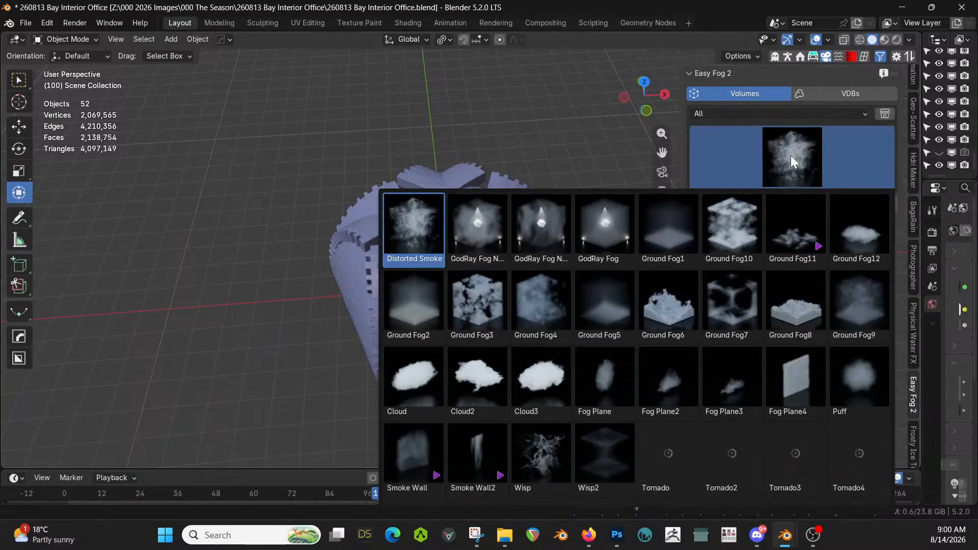
pyautogui.click(620, 246)
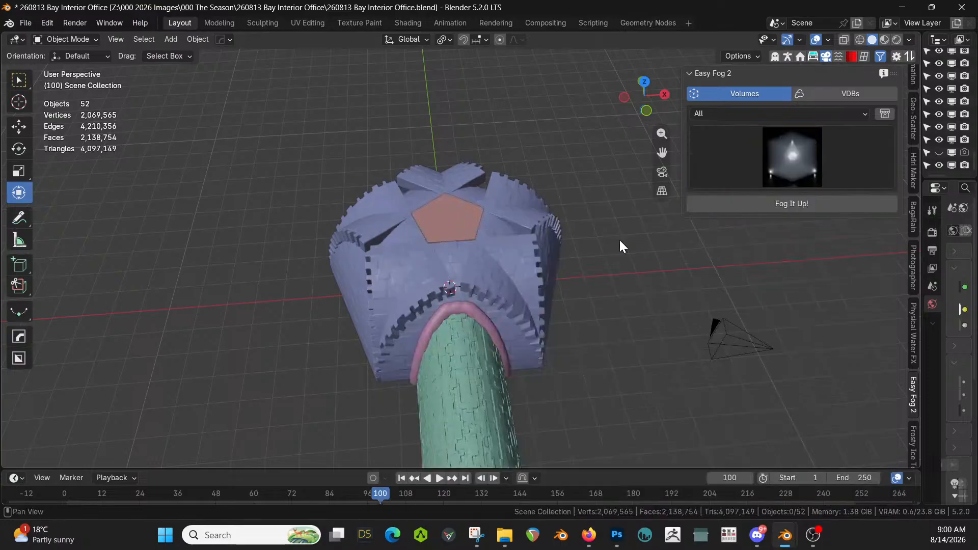
pyautogui.click(792, 204)
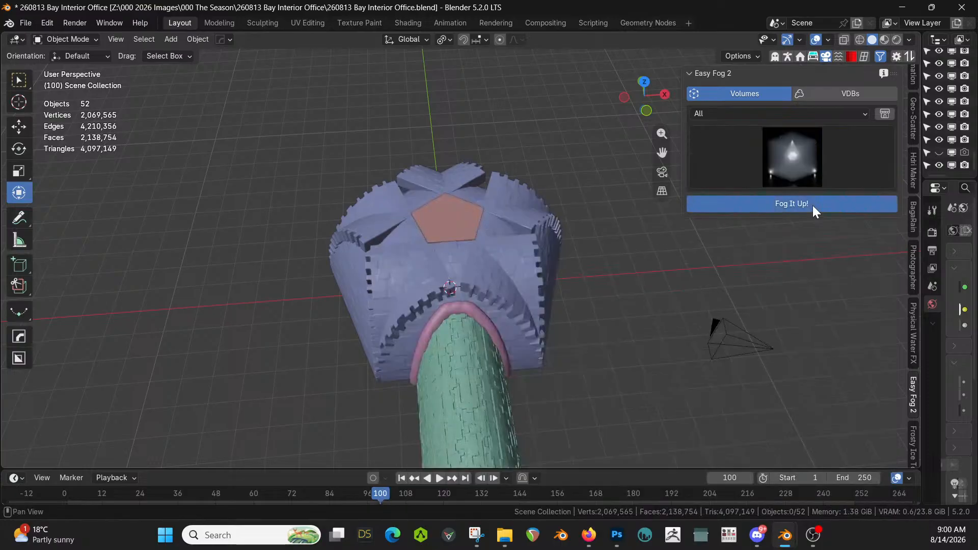
# Move the fog cube's tunnel-side face outward along the tunnel until the volume encloses the whole passage
pyautogui.scroll(-2, 452, 278)
pyautogui.moveTo(452, 278); pyautogui.dragTo(446, 250, button='middle')
pyautogui.press('Tab')
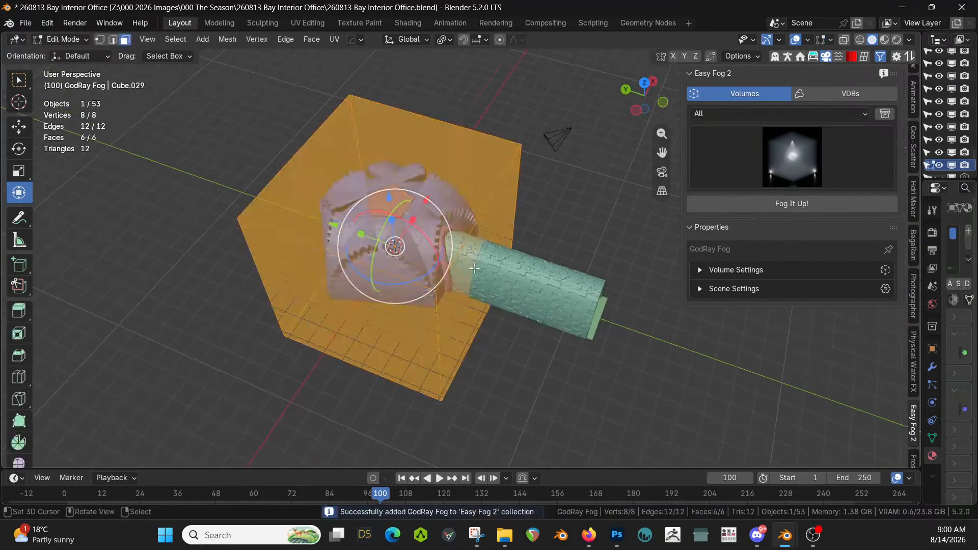
pyautogui.click(457, 315)
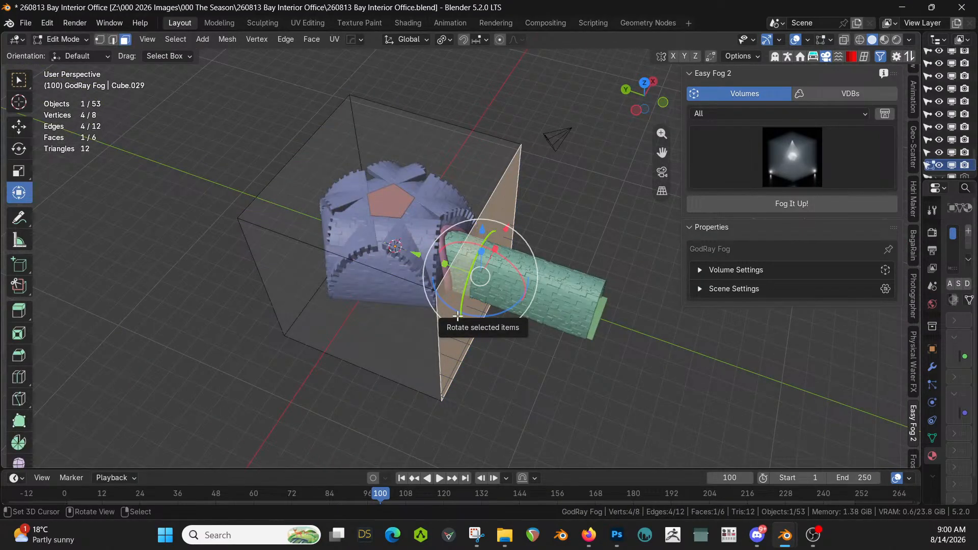
pyautogui.press('g')
pyautogui.press('x')
pyautogui.click(554, 337)
pyautogui.press('Tab')
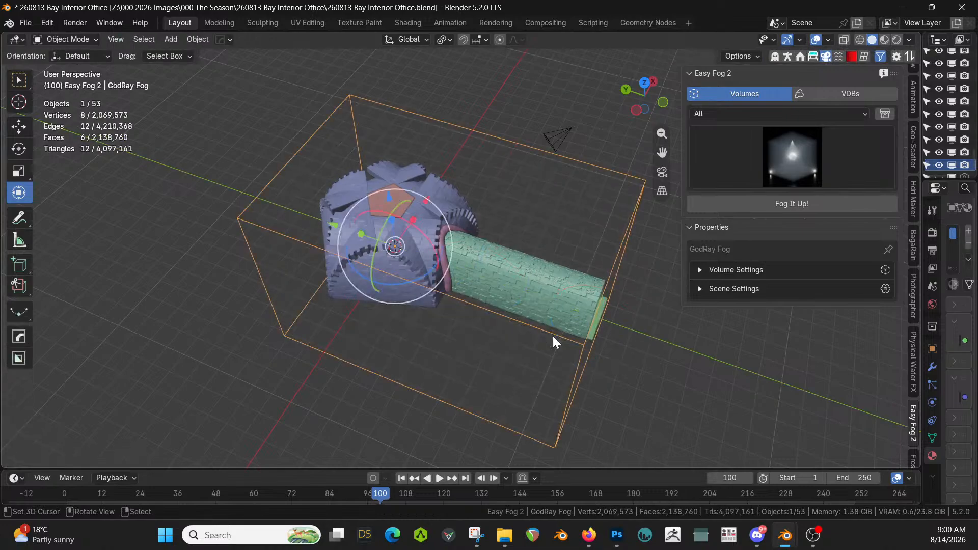
# Set the GodRay Fog volume's density to 0.05
pyautogui.moveTo(550, 335); pyautogui.dragTo(487, 310, button='middle')
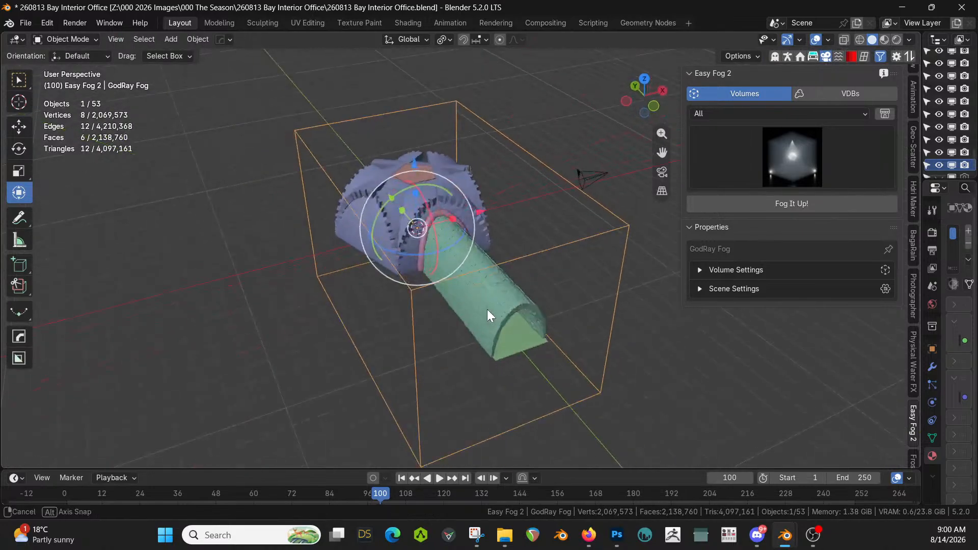
pyautogui.click(701, 269)
pyautogui.click(706, 292)
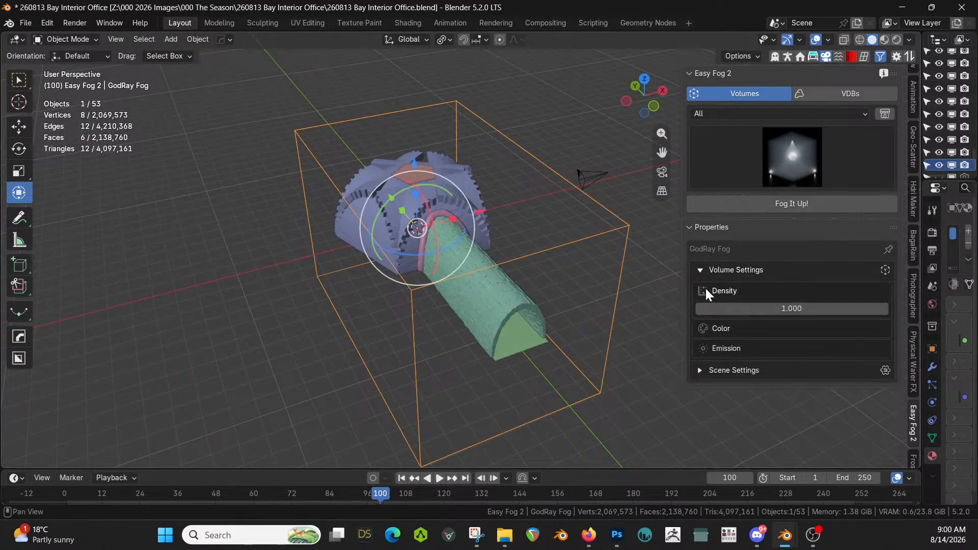
pyautogui.click(714, 308)
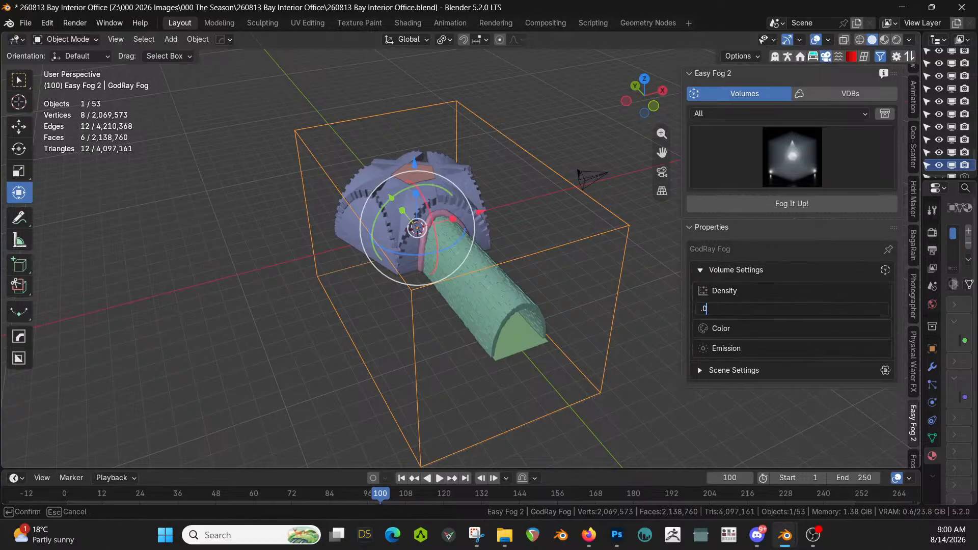
pyautogui.write('.05')
pyautogui.press('Return')
# Save the file with the view inside the tunnel, and switch the viewport to Rendered shading
pyautogui.moveTo(494, 357); pyautogui.dragTo(377, 353, button='middle')
pyautogui.scroll(3, 372, 325)
pyautogui.scroll(1, 380, 354)
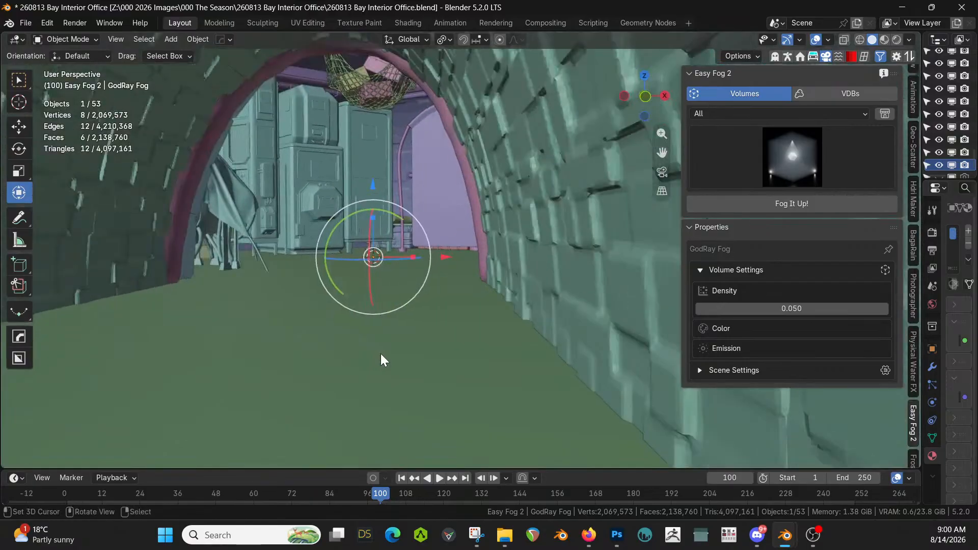
pyautogui.hotkey('shift', 's')
pyautogui.hotkey('ctrl', 's')
pyautogui.press('z')
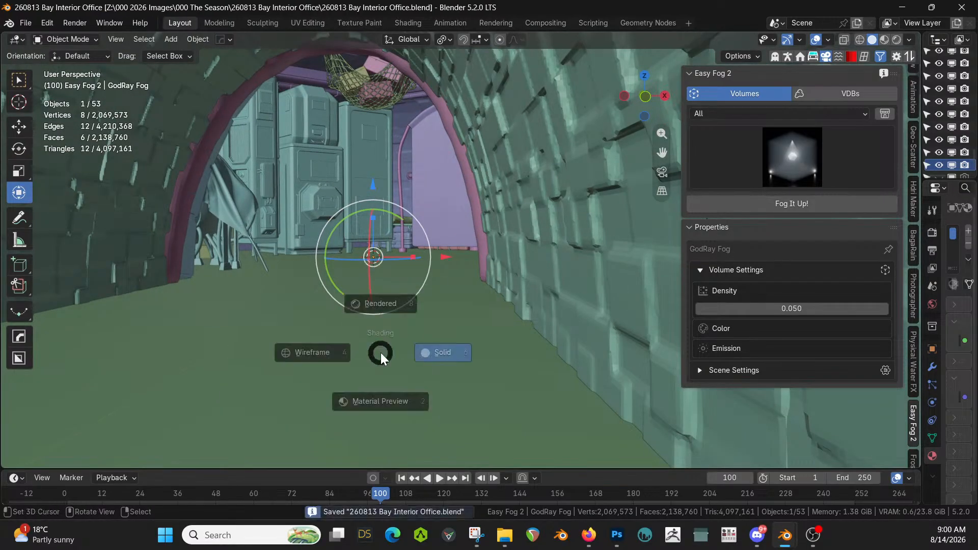
pyautogui.press('8')
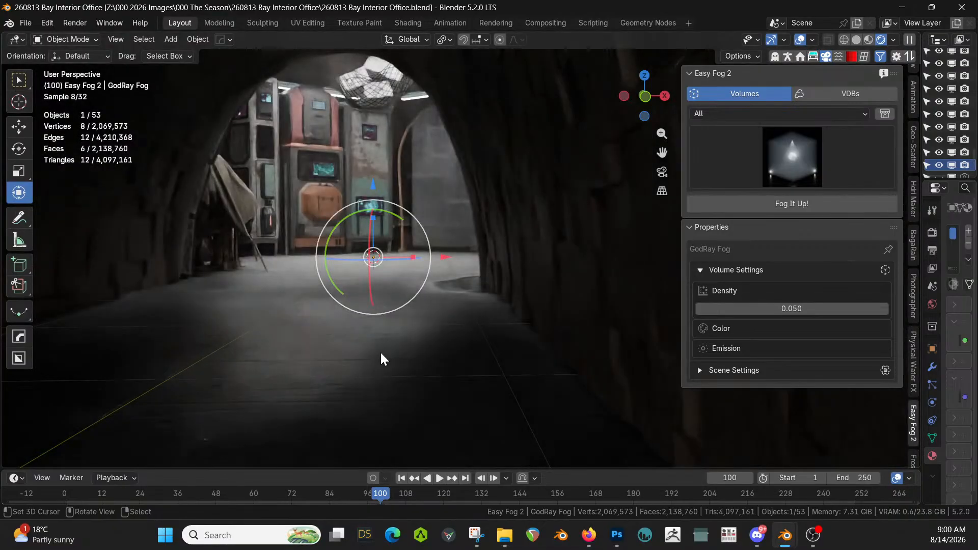
# Walk through the tunnel and around the bay to inspect the fog, cabinets and woven curtains, and save the file
pyautogui.hotkey('shift', '`')
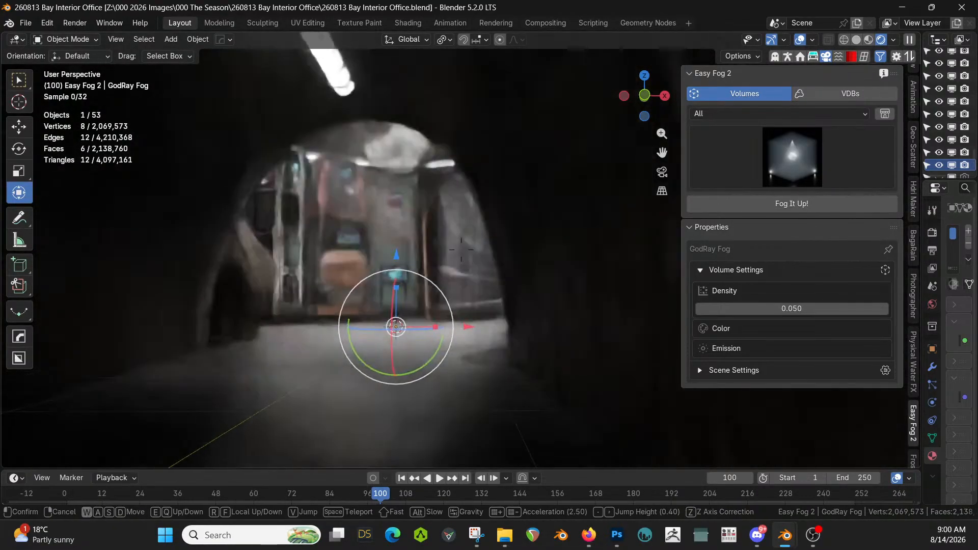
pyautogui.press('w')
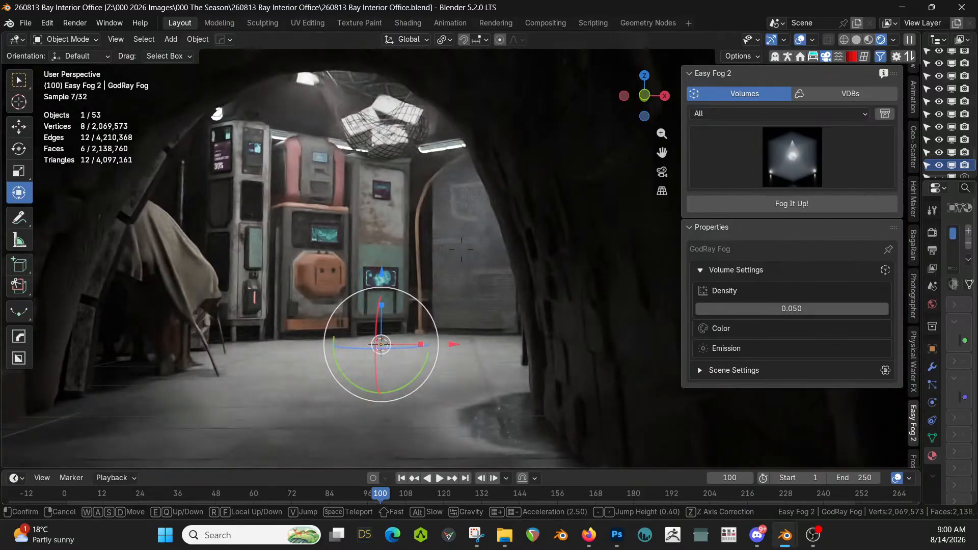
pyautogui.press('w')
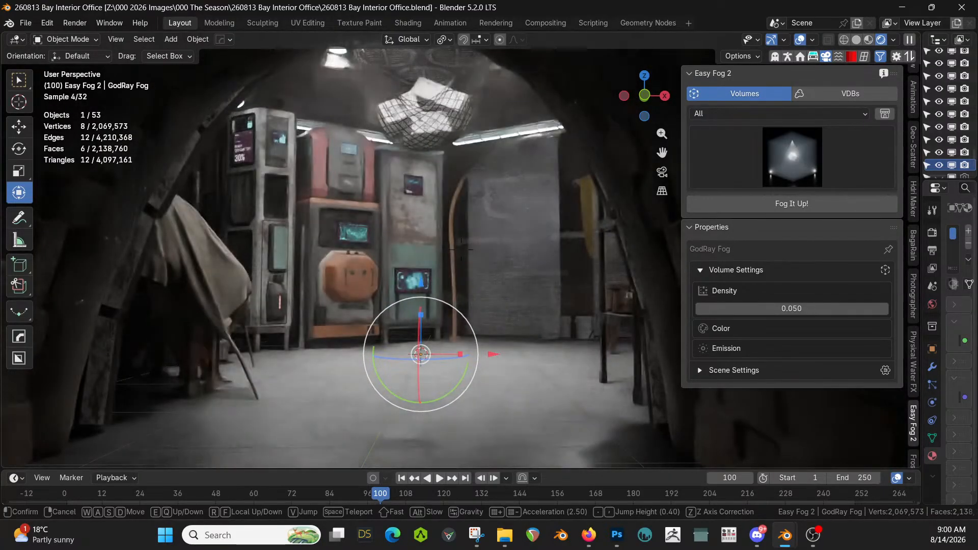
pyautogui.press('w')
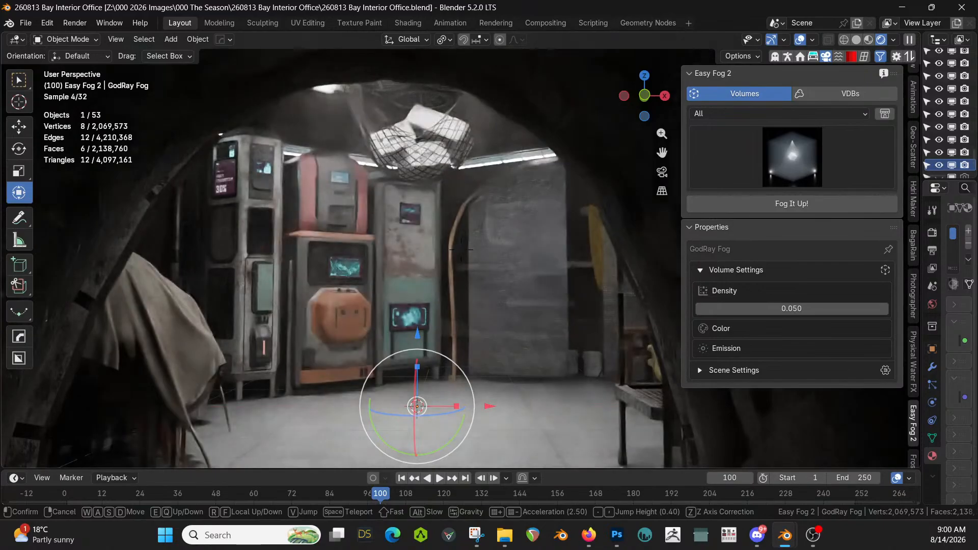
pyautogui.click(381, 353)
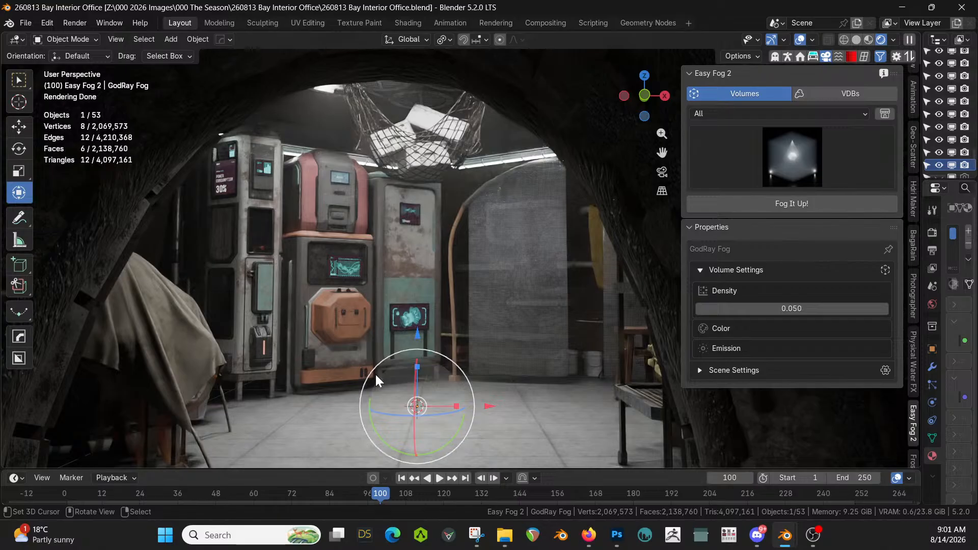
pyautogui.hotkey('shift', '`')
pyautogui.press('w')
pyautogui.press('w')
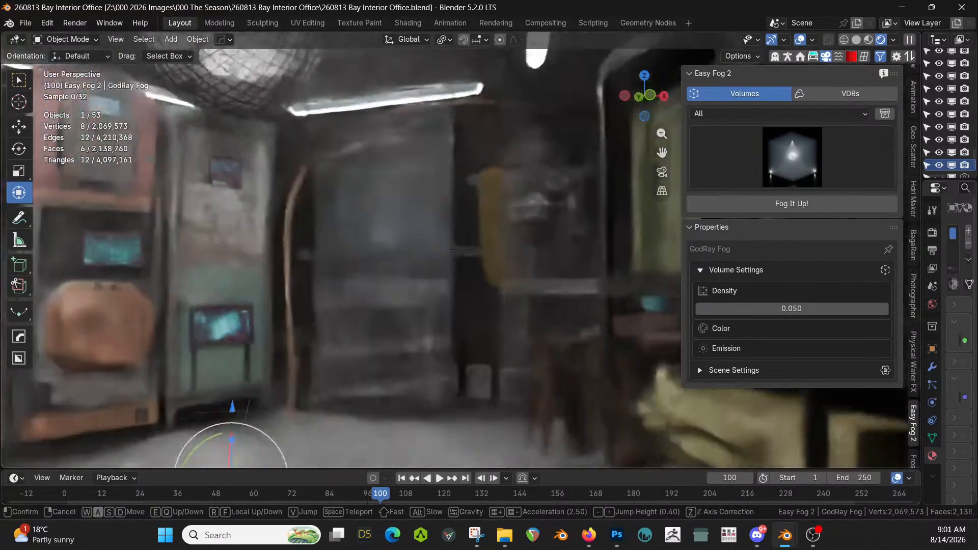
pyautogui.press('s')
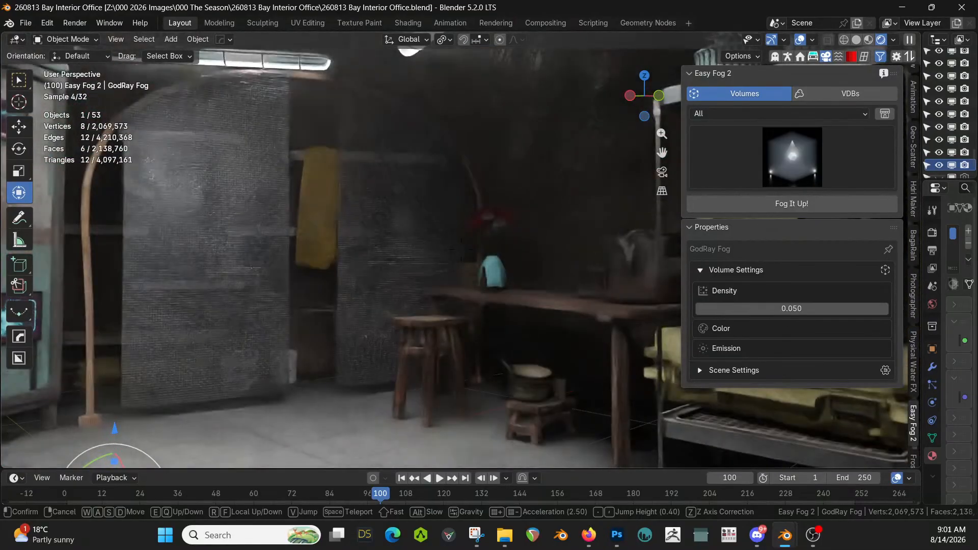
pyautogui.press('w')
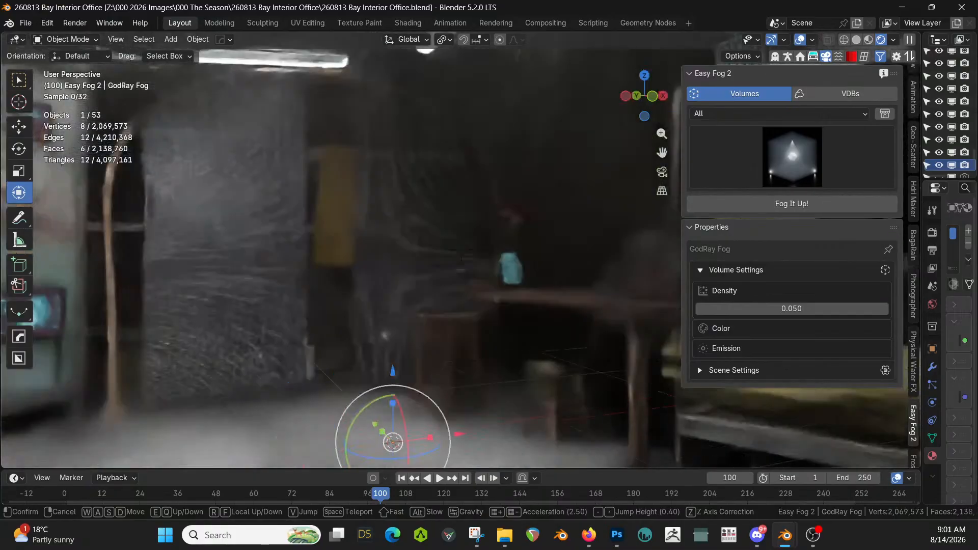
pyautogui.press('d')
pyautogui.press('d')
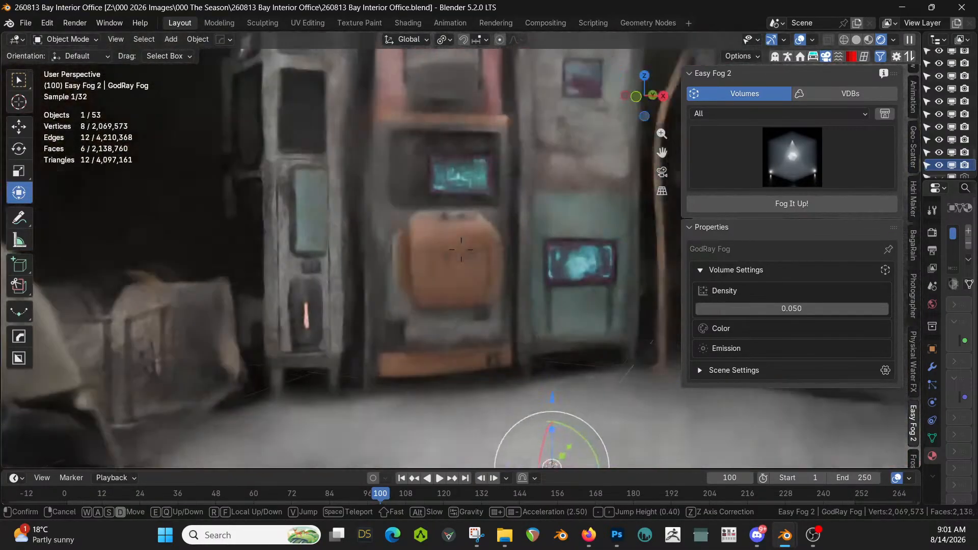
pyautogui.press('s')
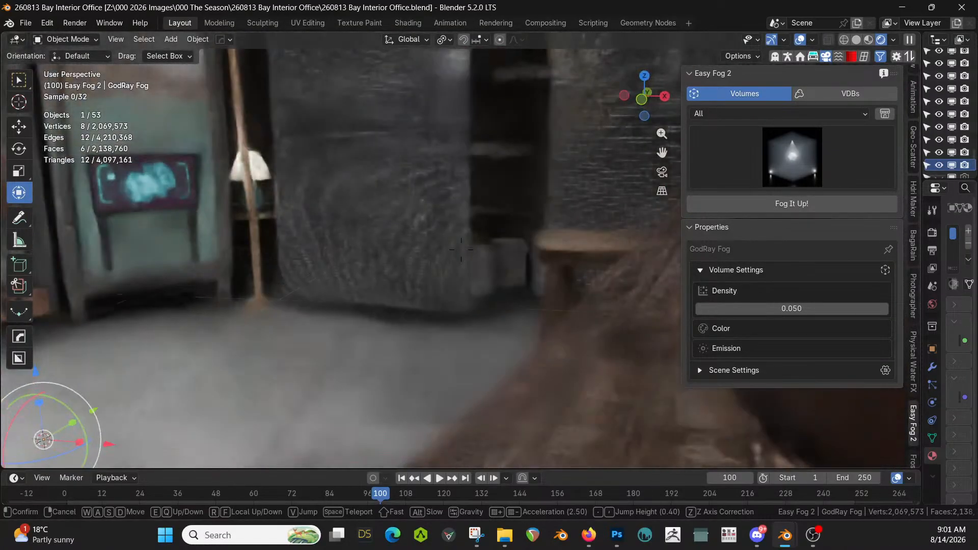
pyautogui.click(375, 373)
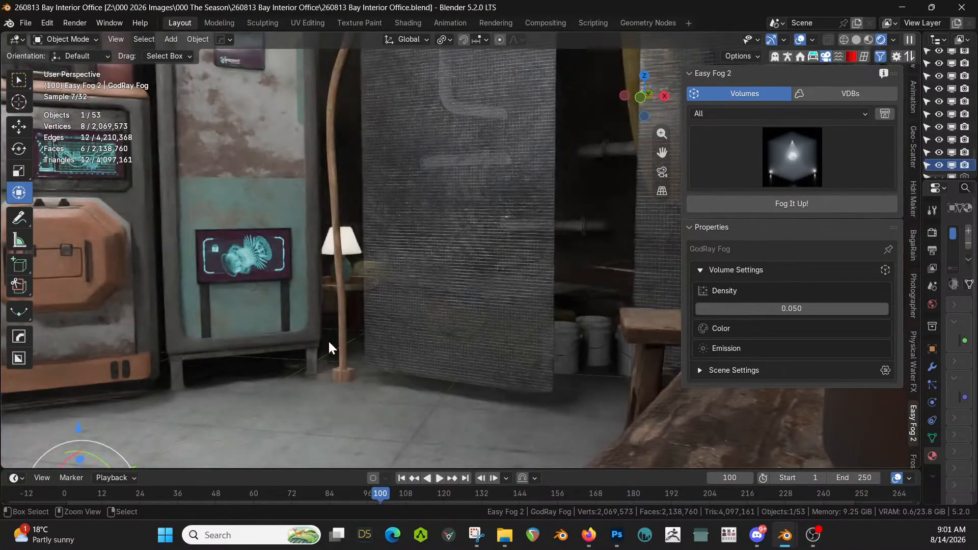
pyautogui.hotkey('ctrl', 's')
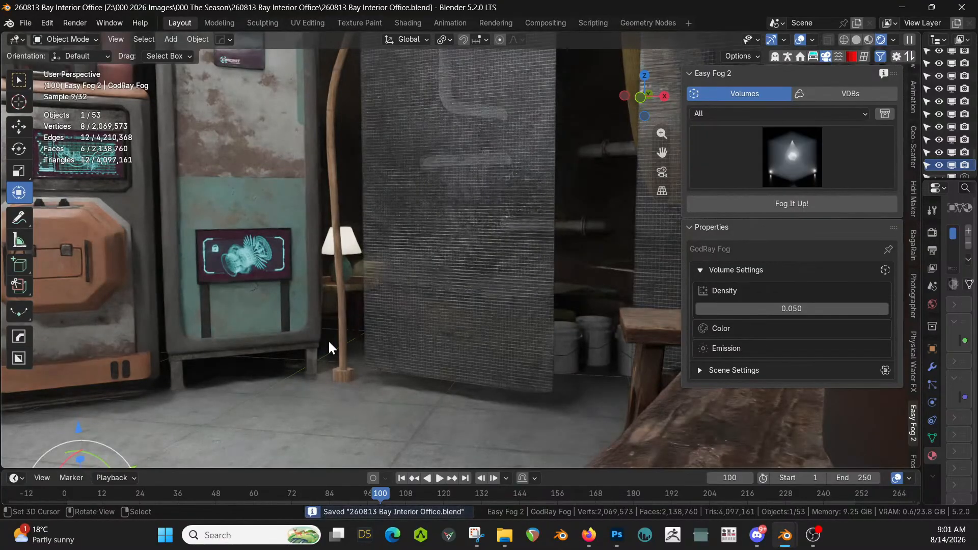